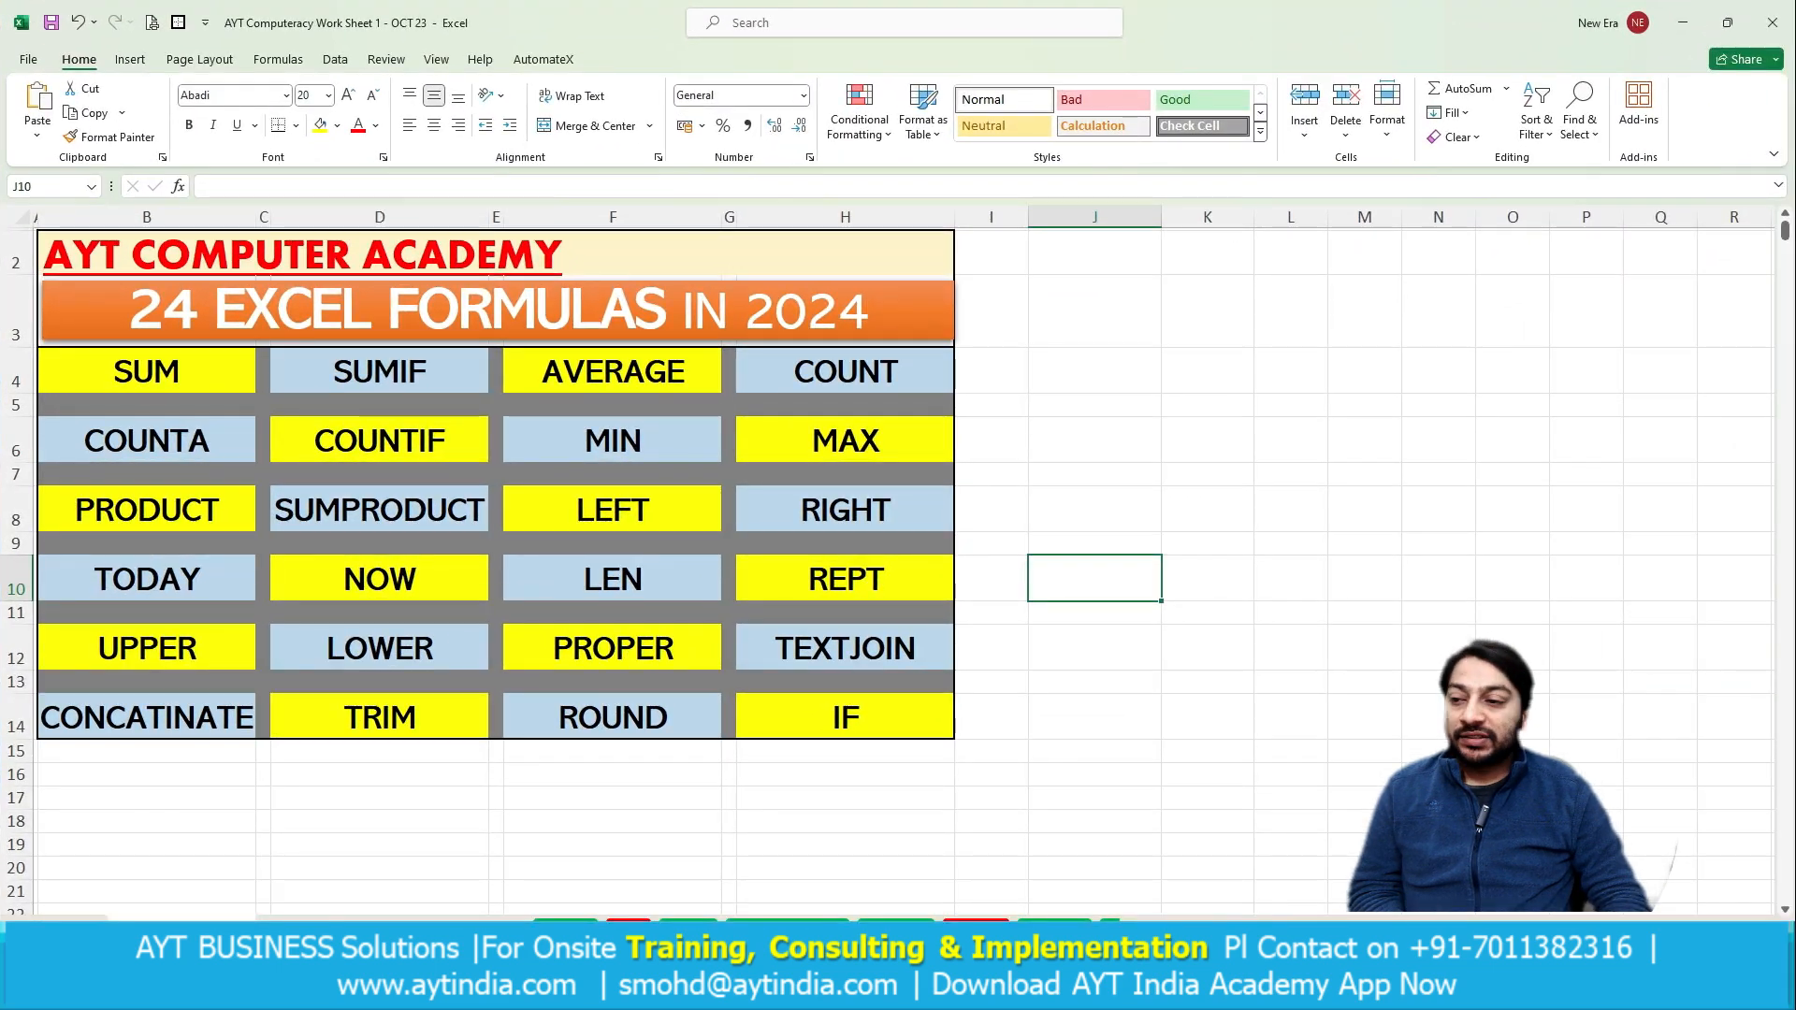
# Go through the formula names in the 24 Excel Formulas overview grid, from SUM to UPPER.
pyautogui.click(147, 372)
pyautogui.click(379, 372)
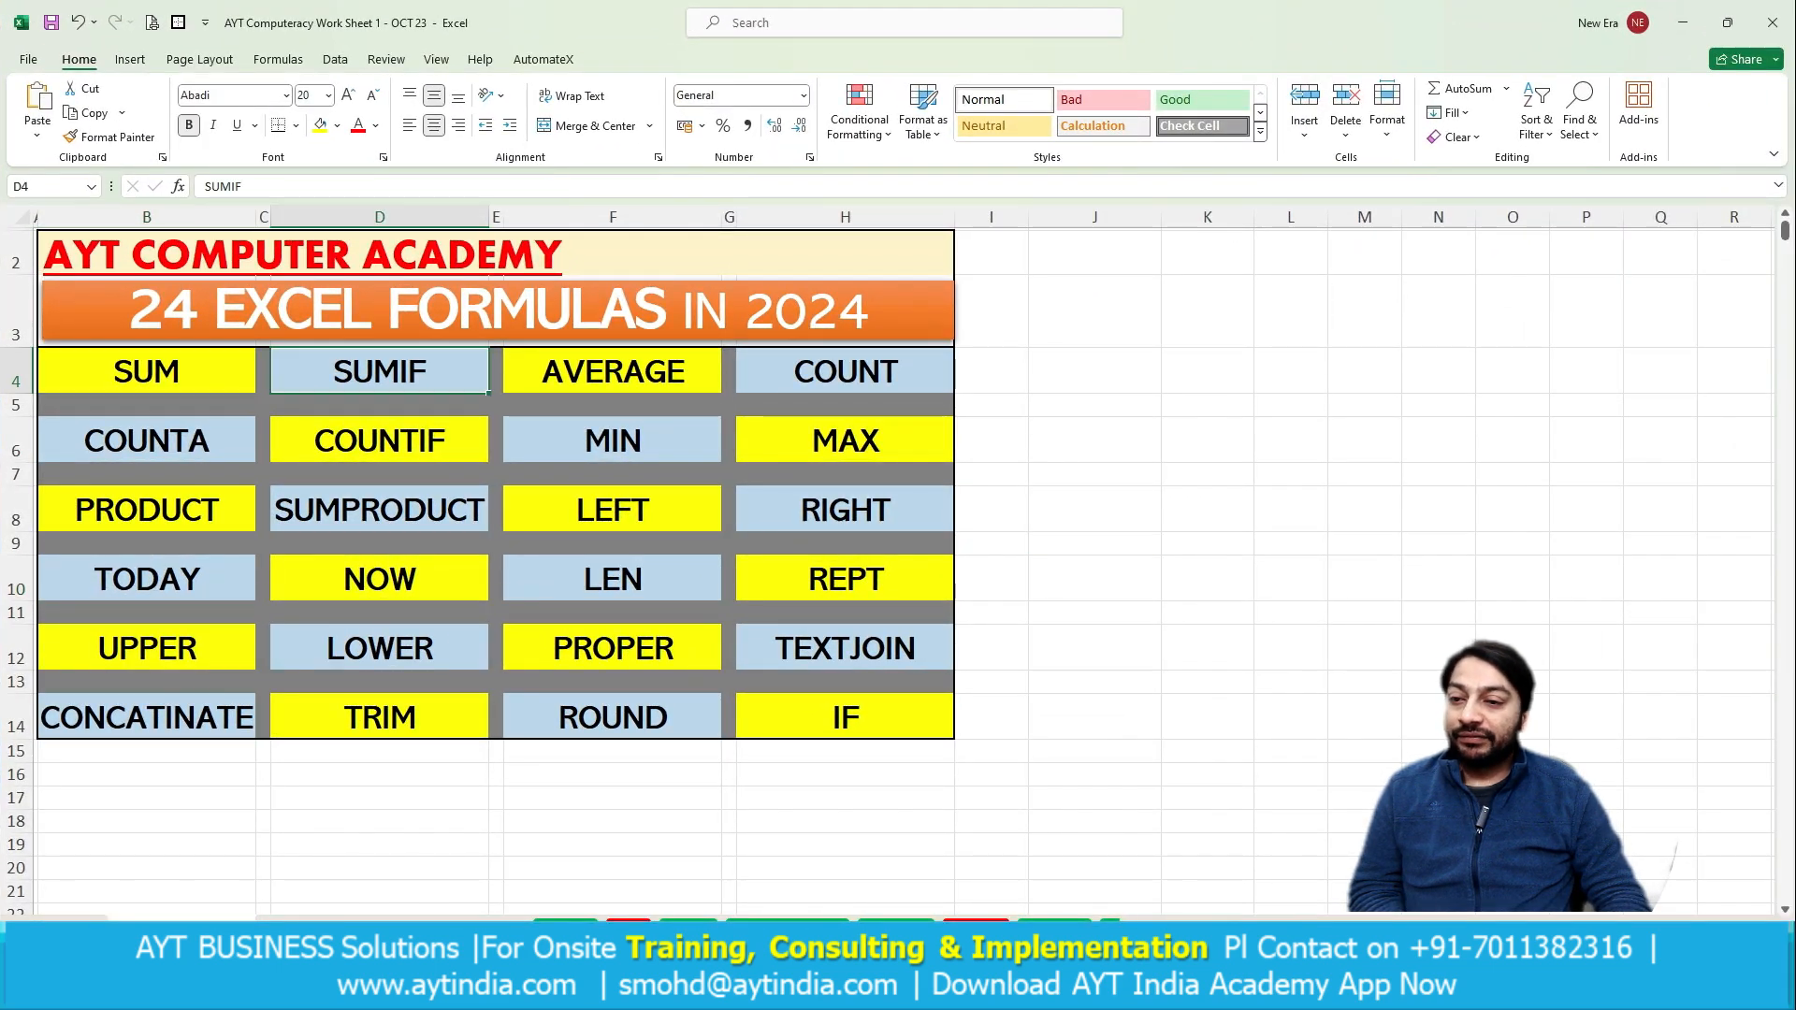
pyautogui.click(613, 371)
pyautogui.click(846, 371)
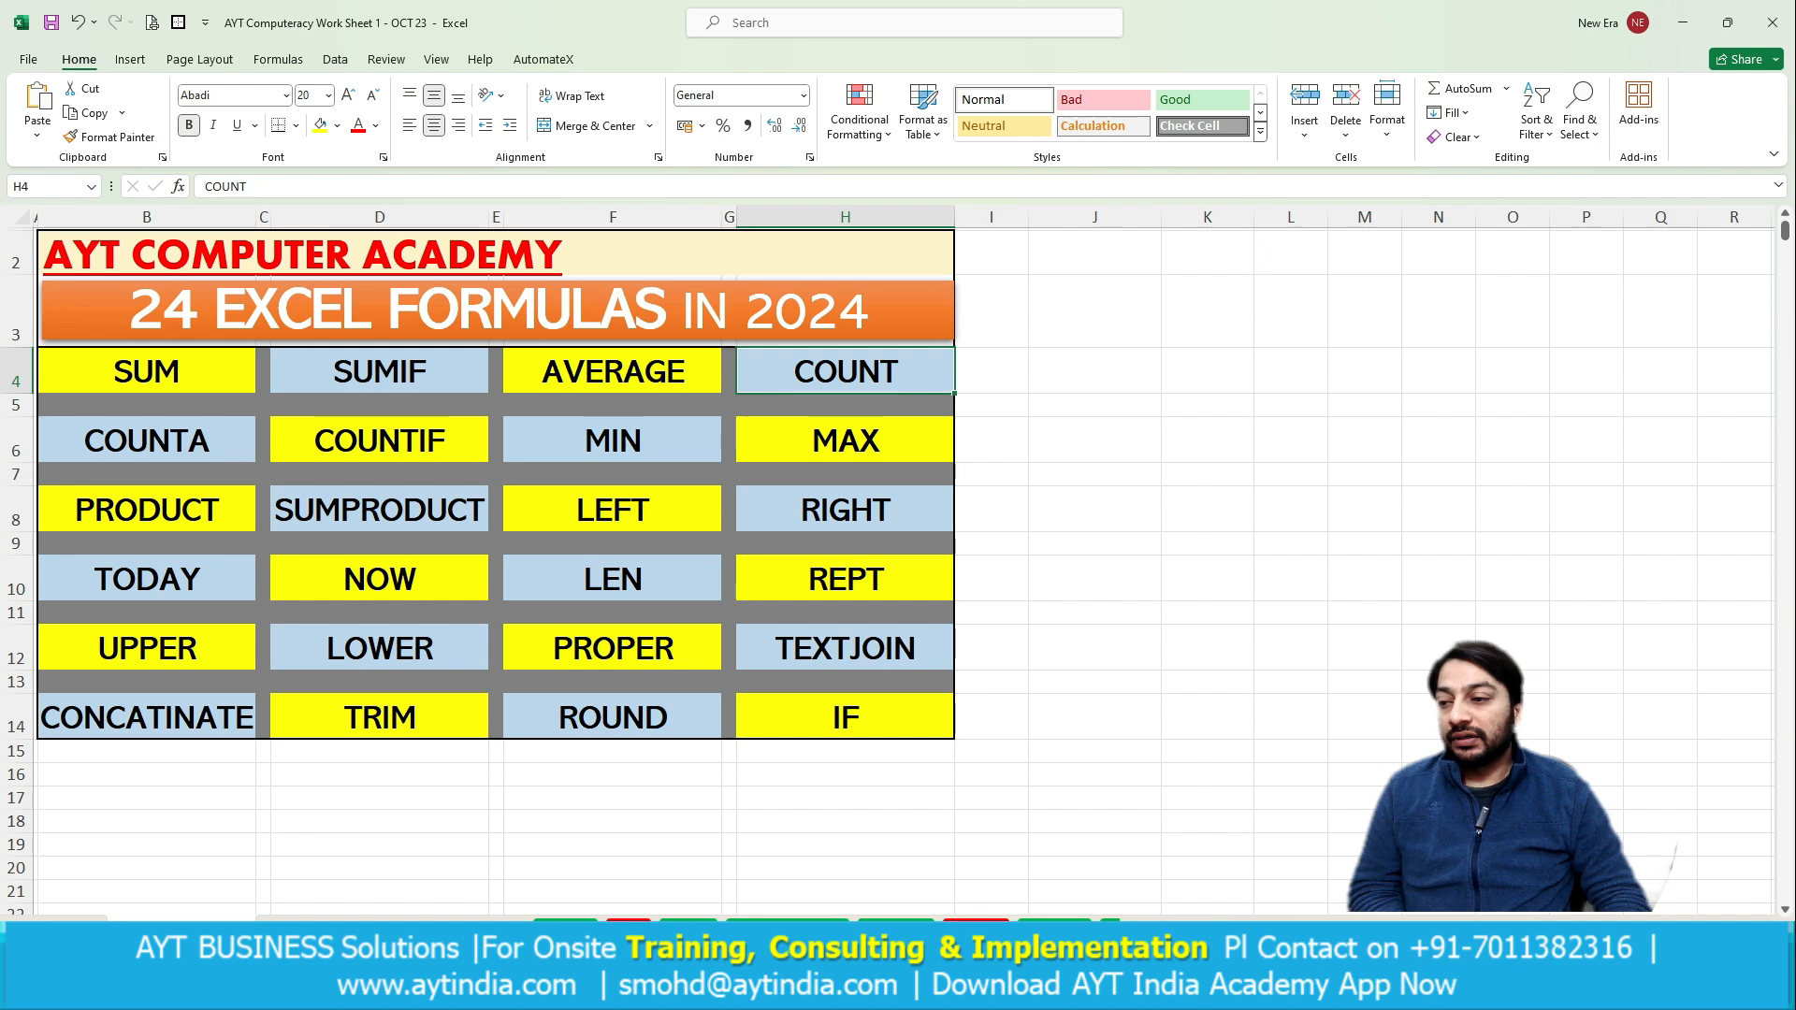
pyautogui.click(147, 441)
pyautogui.click(380, 441)
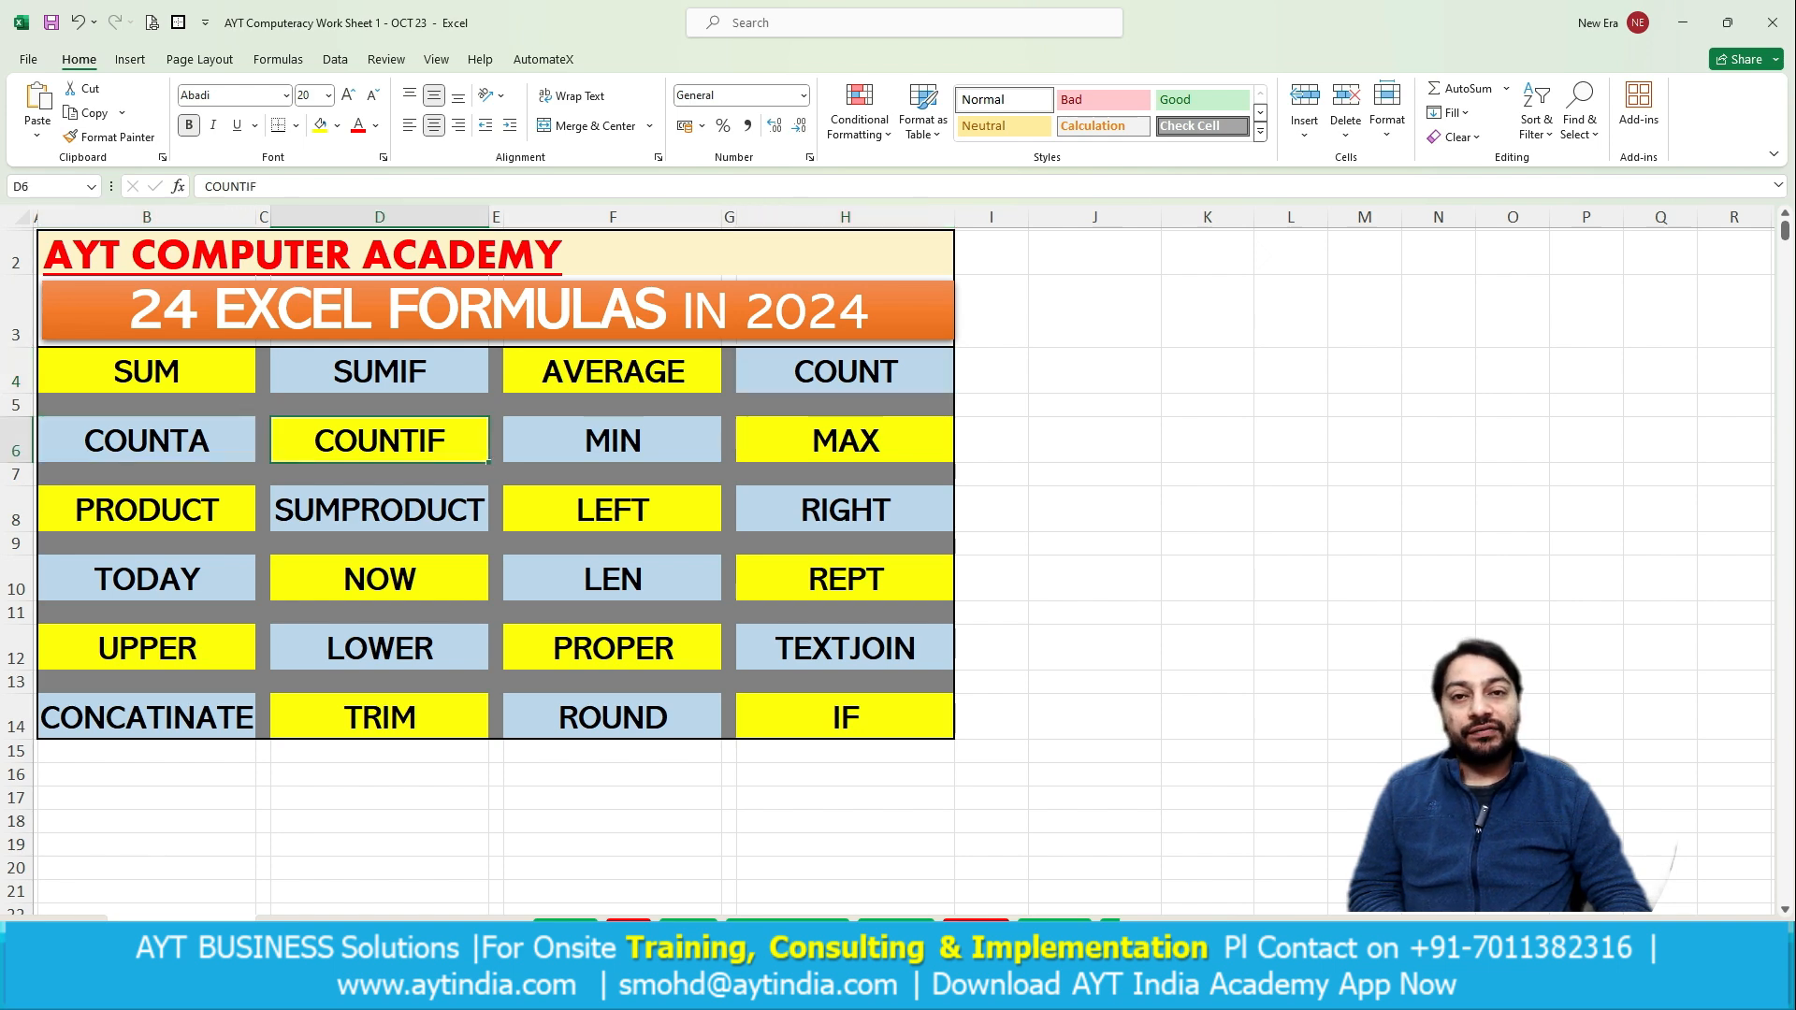
pyautogui.click(613, 440)
pyautogui.click(845, 441)
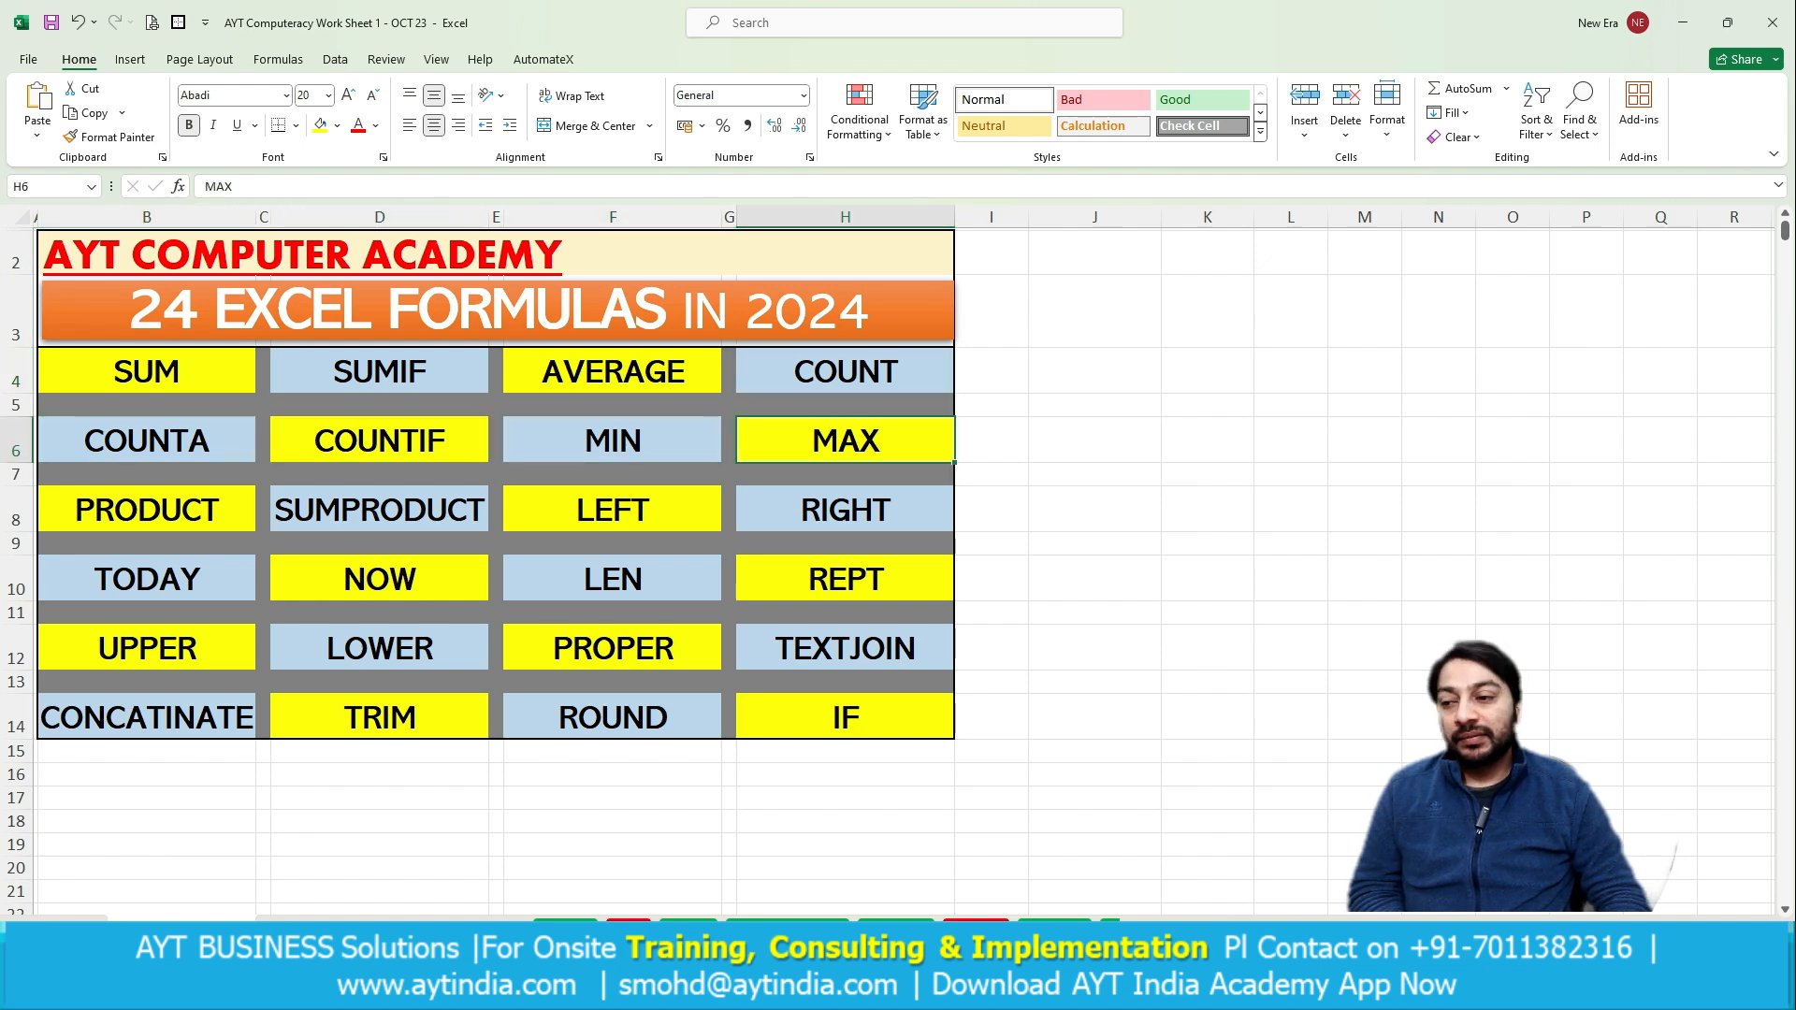
pyautogui.click(147, 510)
pyautogui.click(380, 510)
pyautogui.click(613, 510)
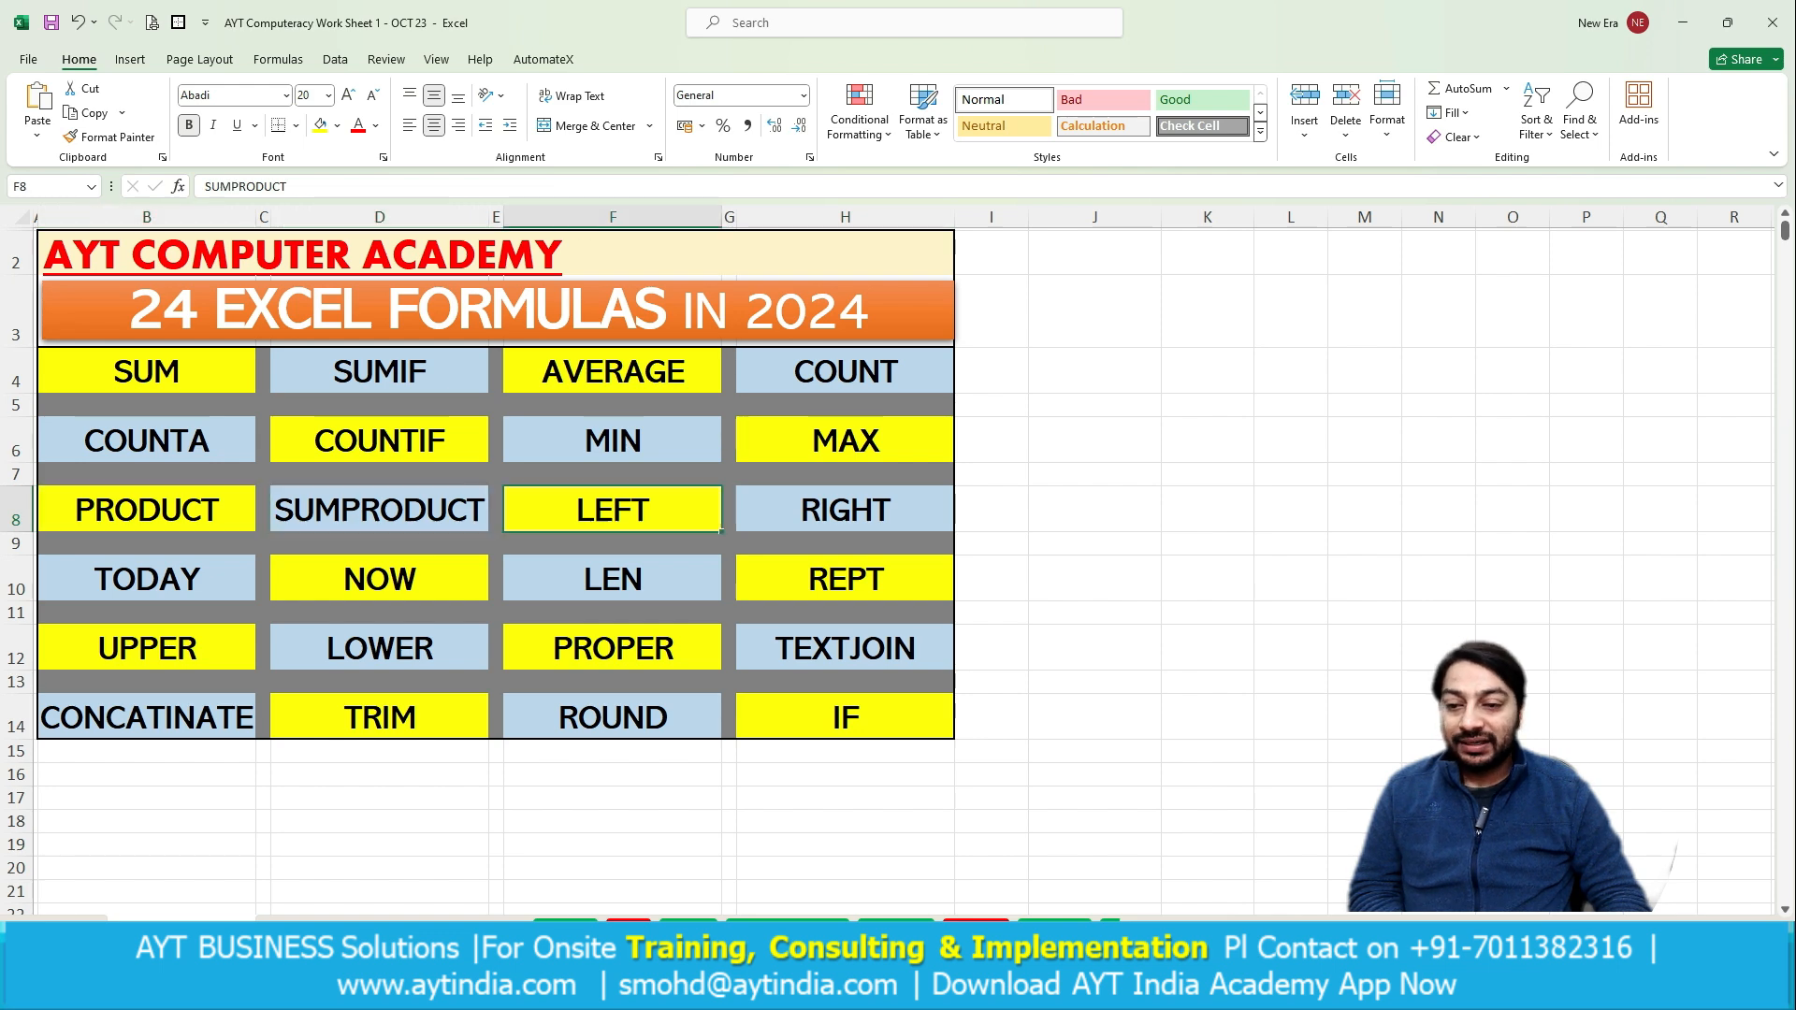
pyautogui.click(845, 510)
pyautogui.click(147, 579)
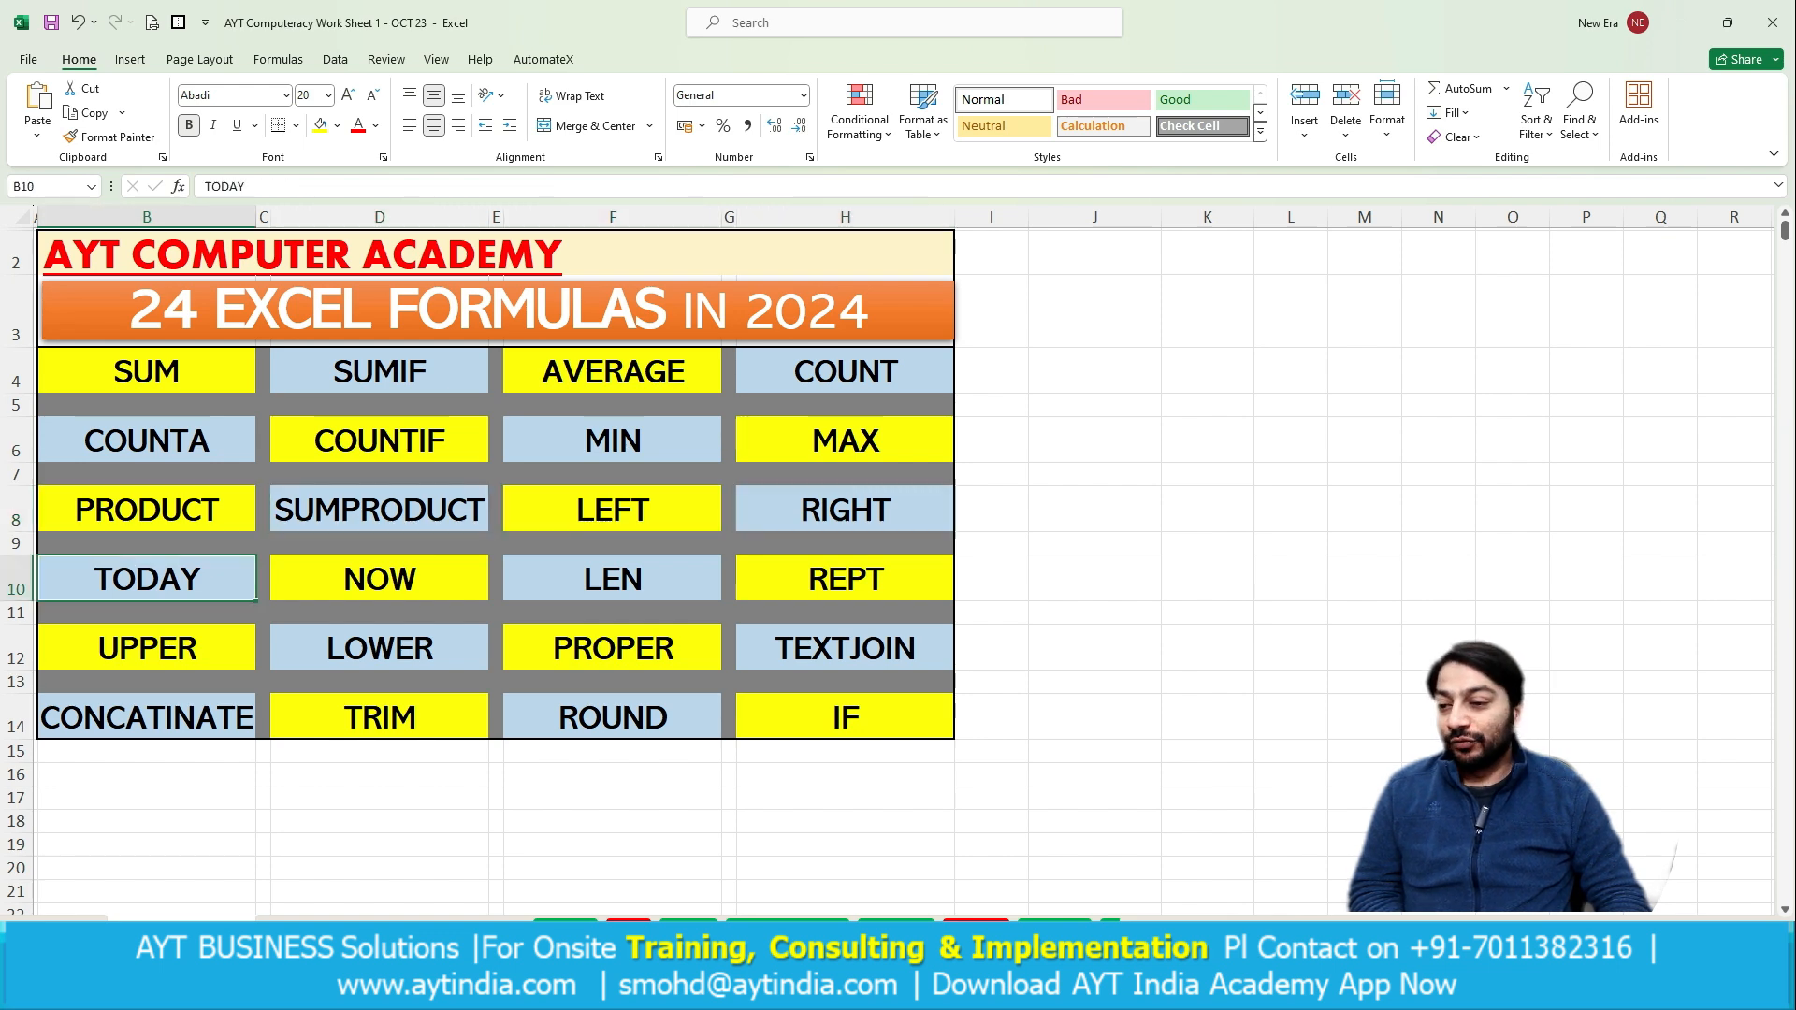
pyautogui.click(379, 579)
pyautogui.click(613, 579)
pyautogui.click(846, 613)
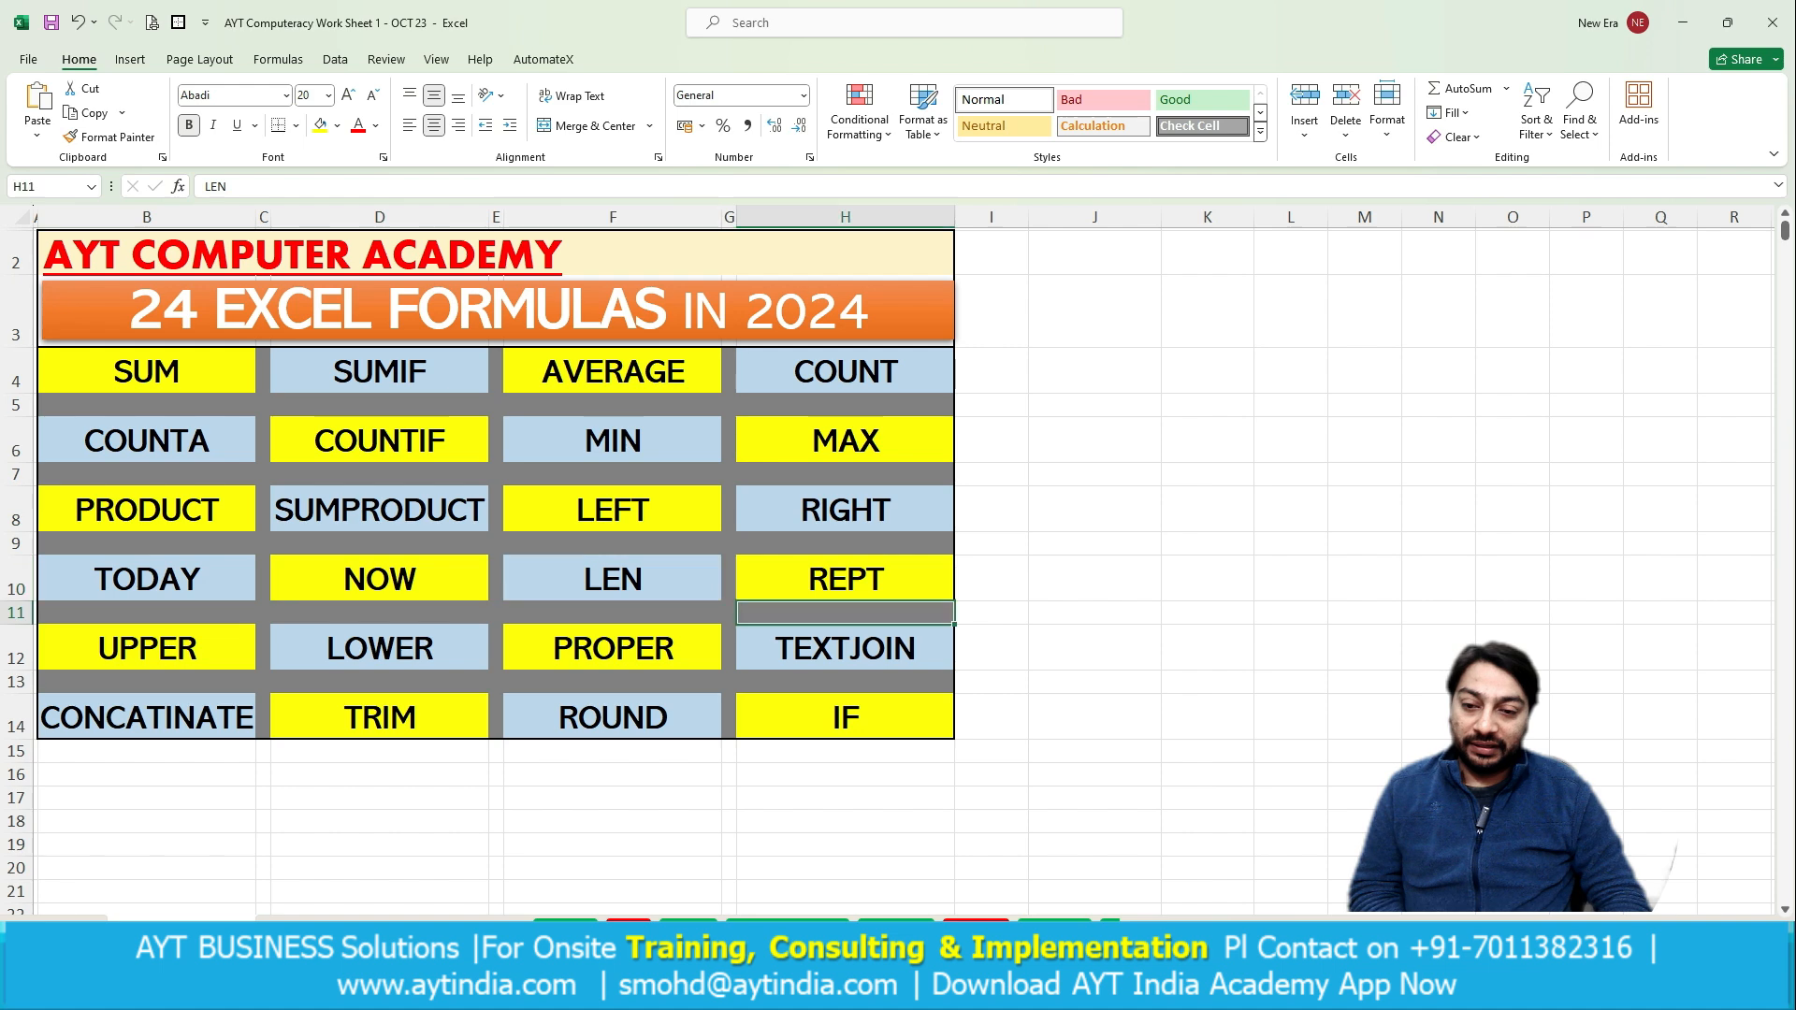
pyautogui.click(147, 648)
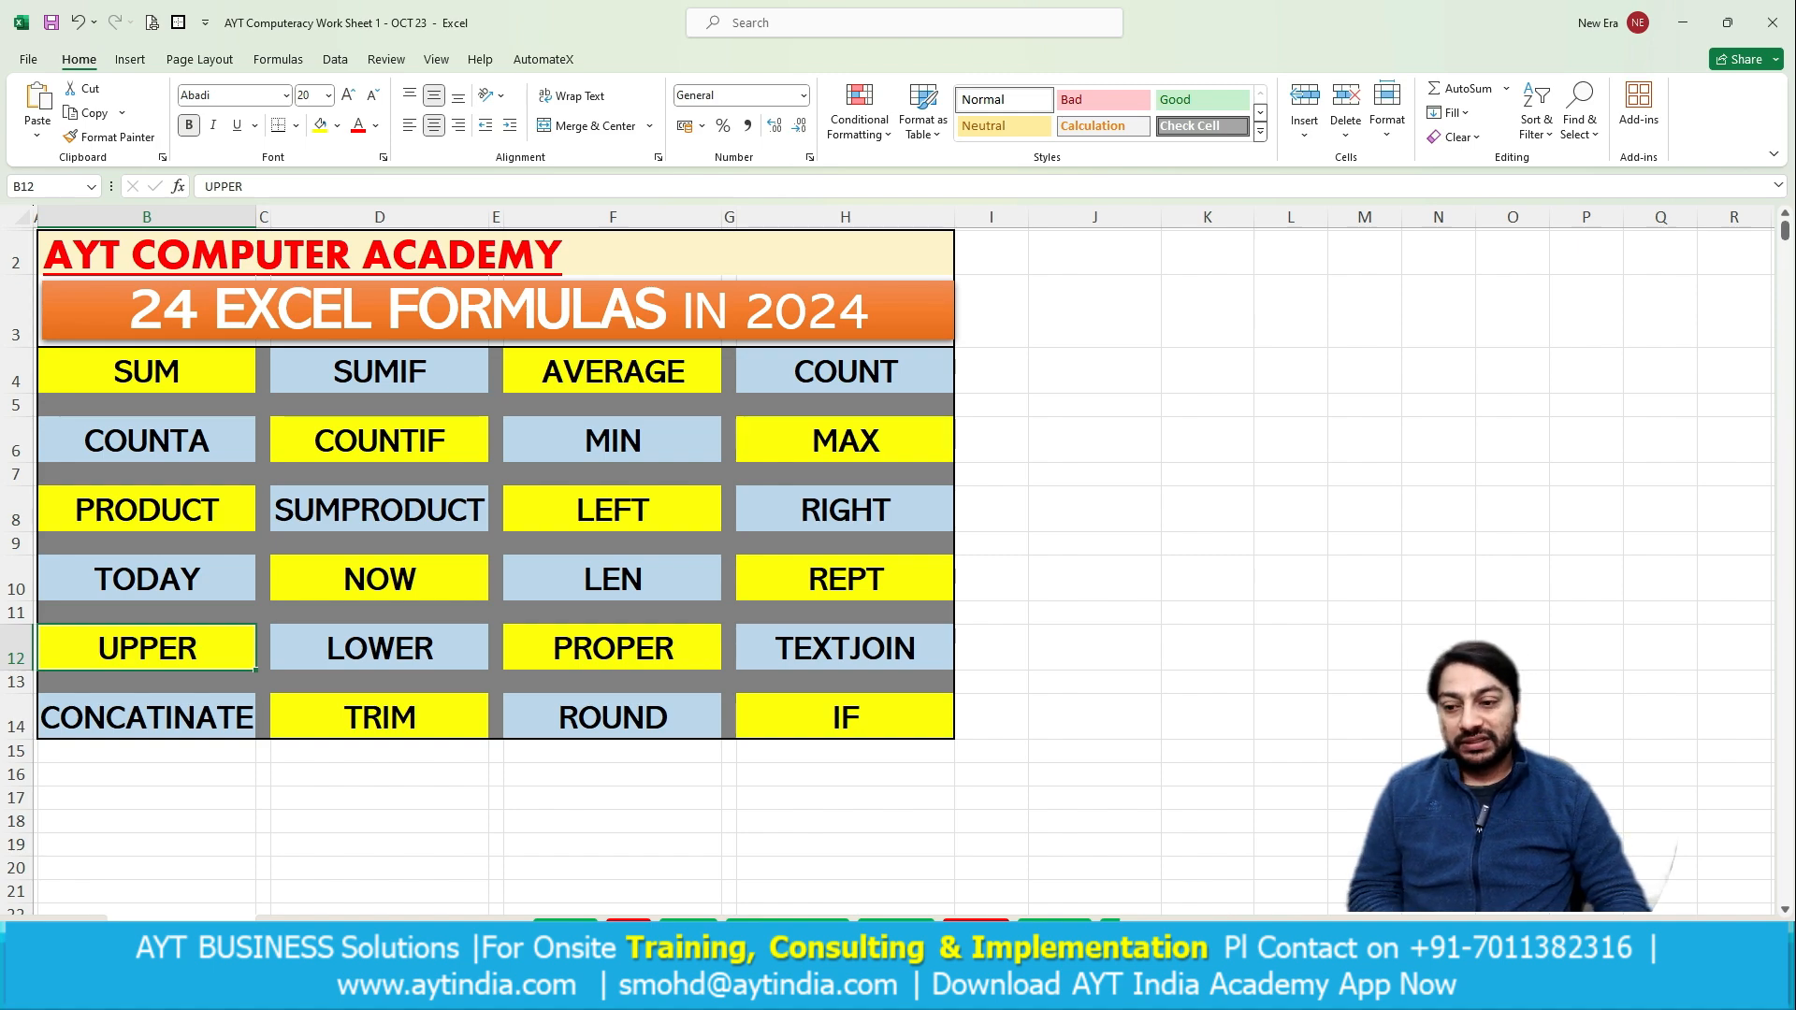
# Open the worksheet with the employee salary table and bring its first records into view.
pyautogui.click(455, 928)
pyautogui.scroll(5, 589, 618)
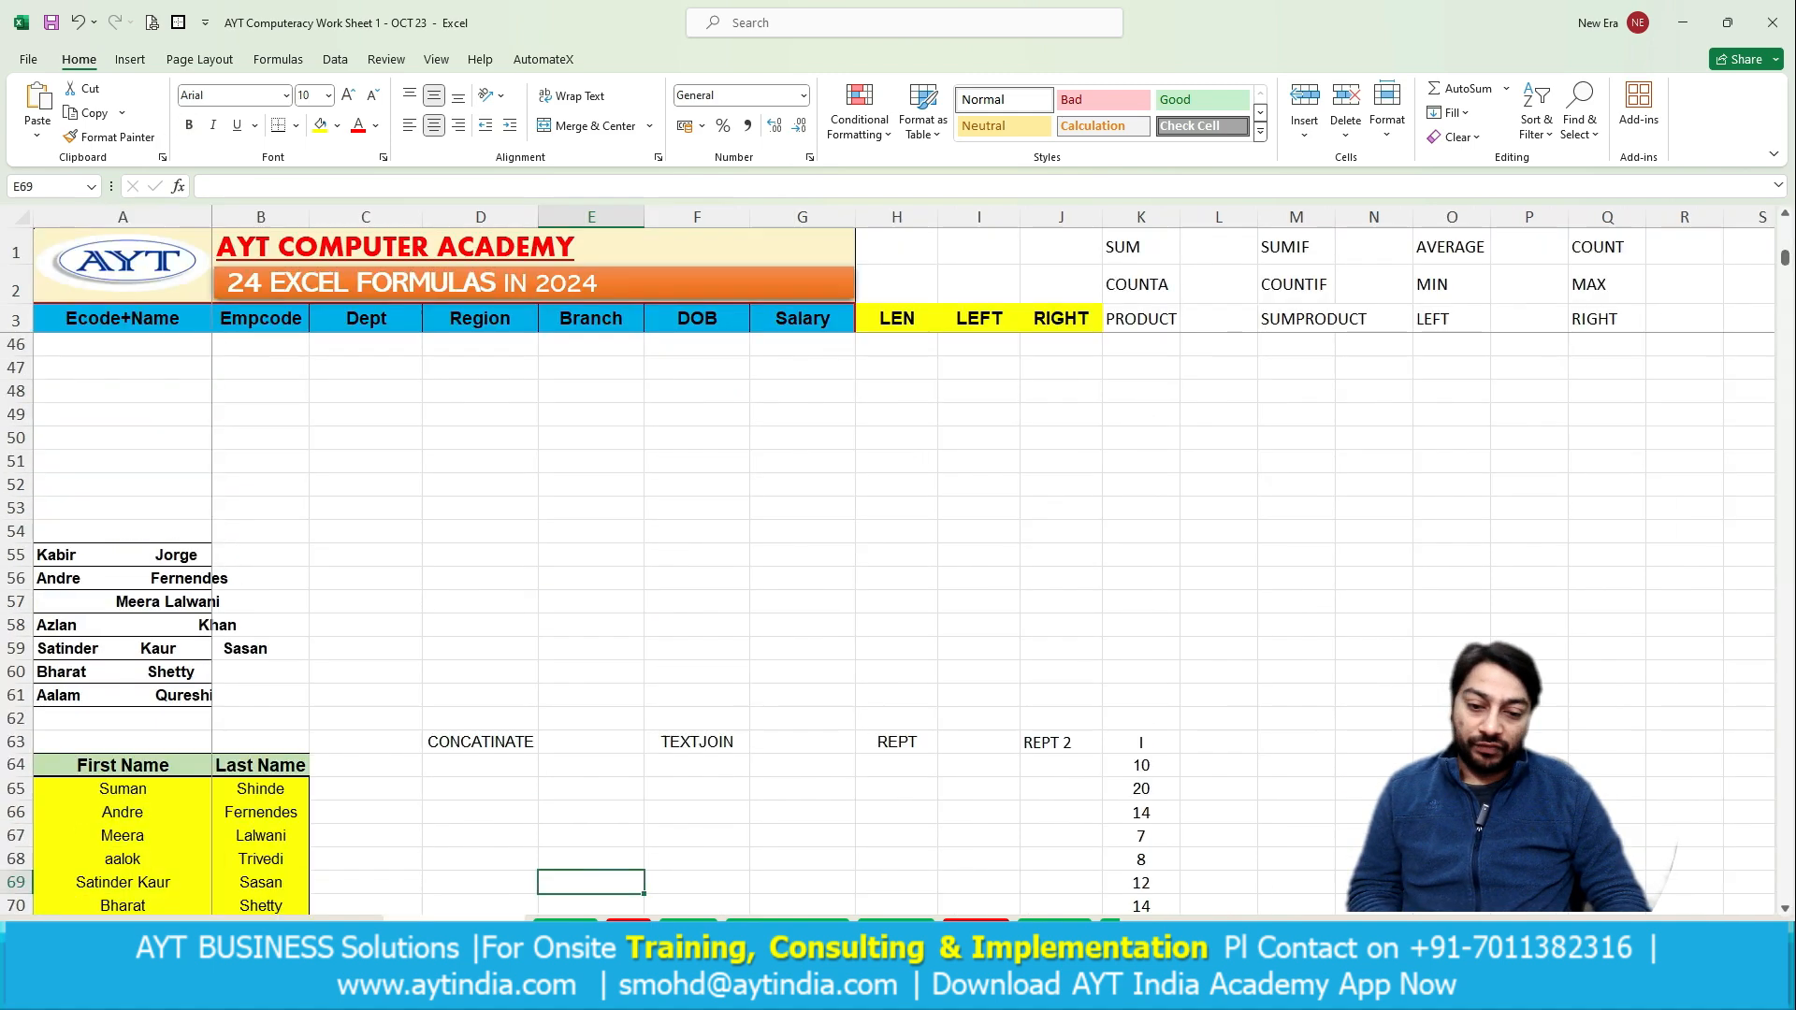
pyautogui.scroll(14, 589, 618)
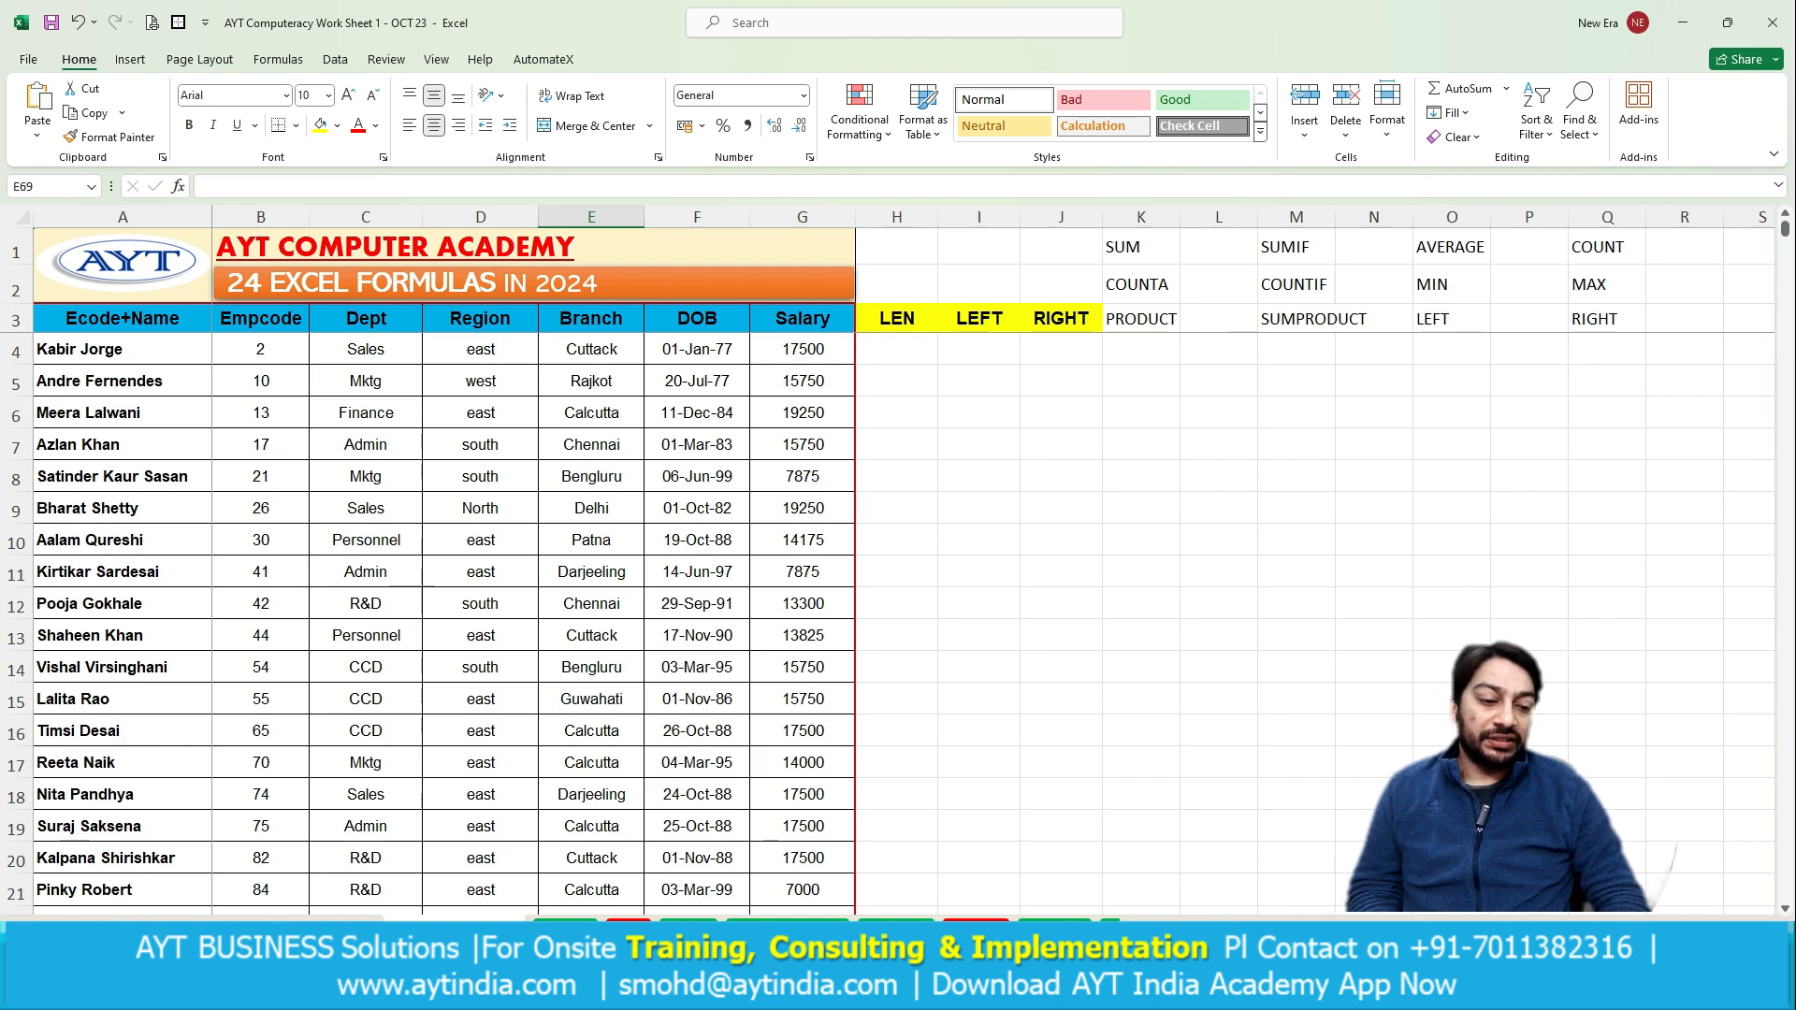
pyautogui.keyDown('ctrl'); pyautogui.scroll(1, 898, 561); pyautogui.keyUp('ctrl')
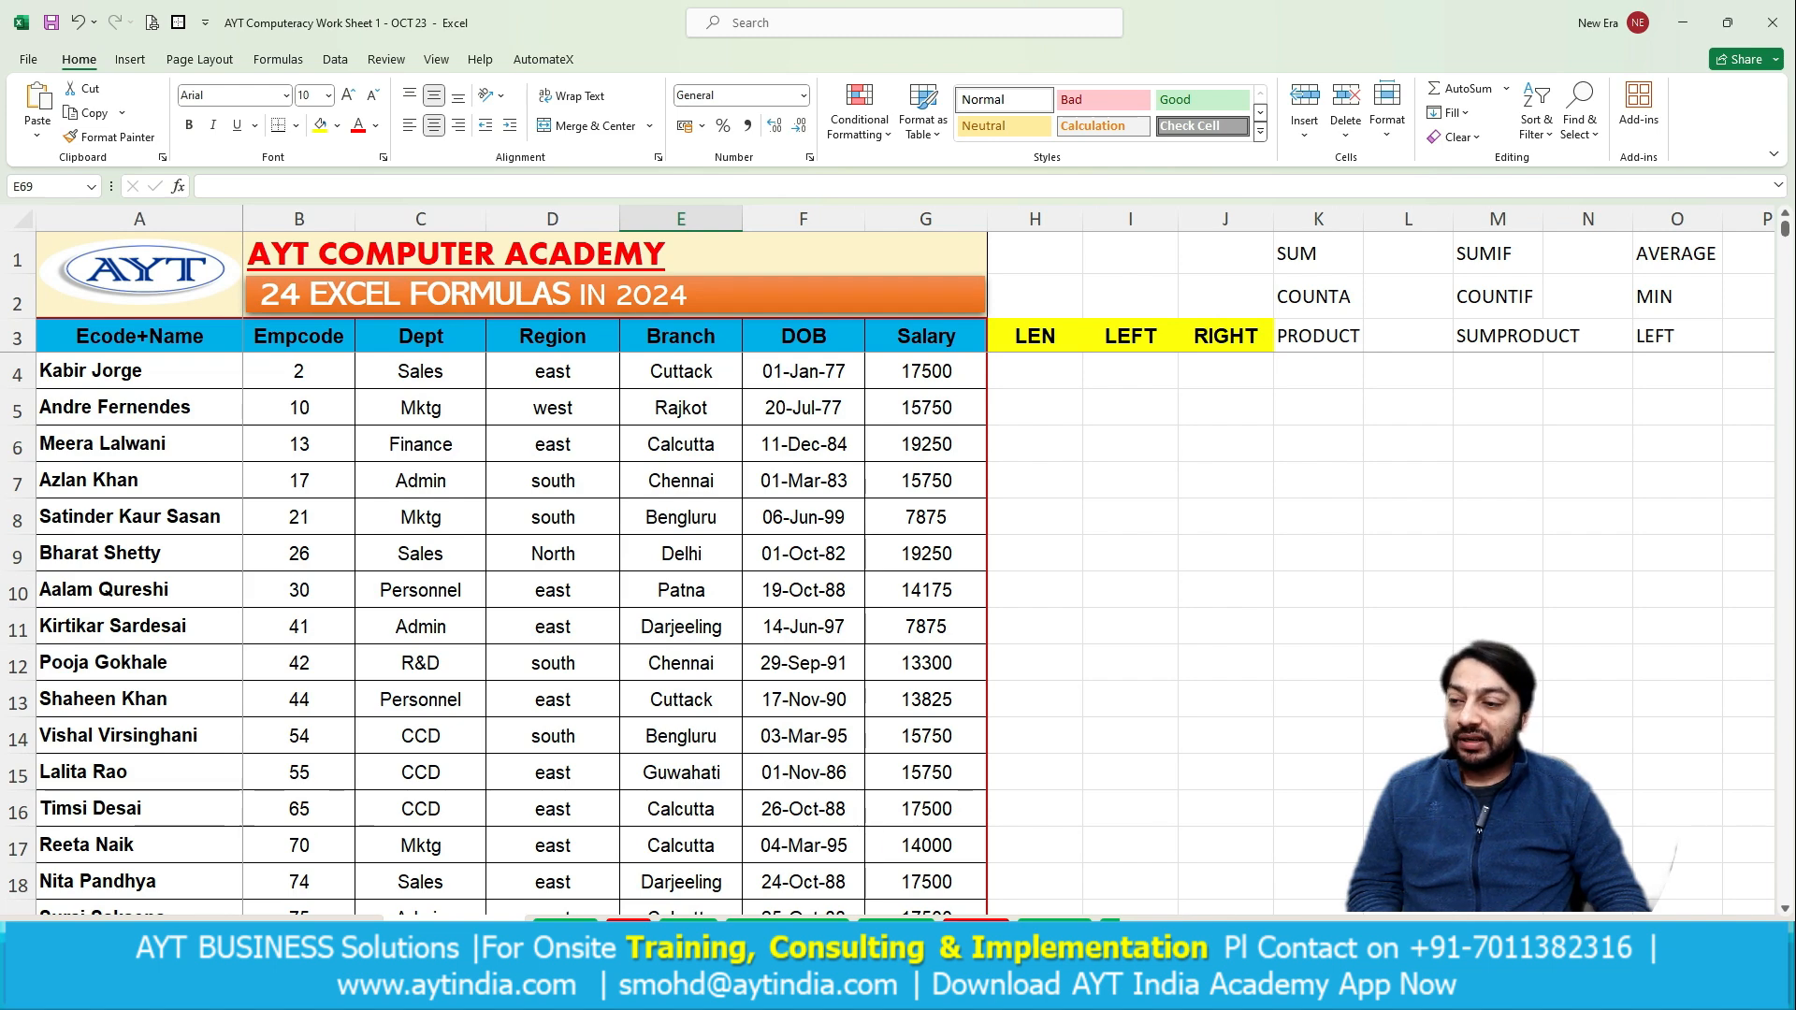
pyautogui.scroll(-6, 513, 636)
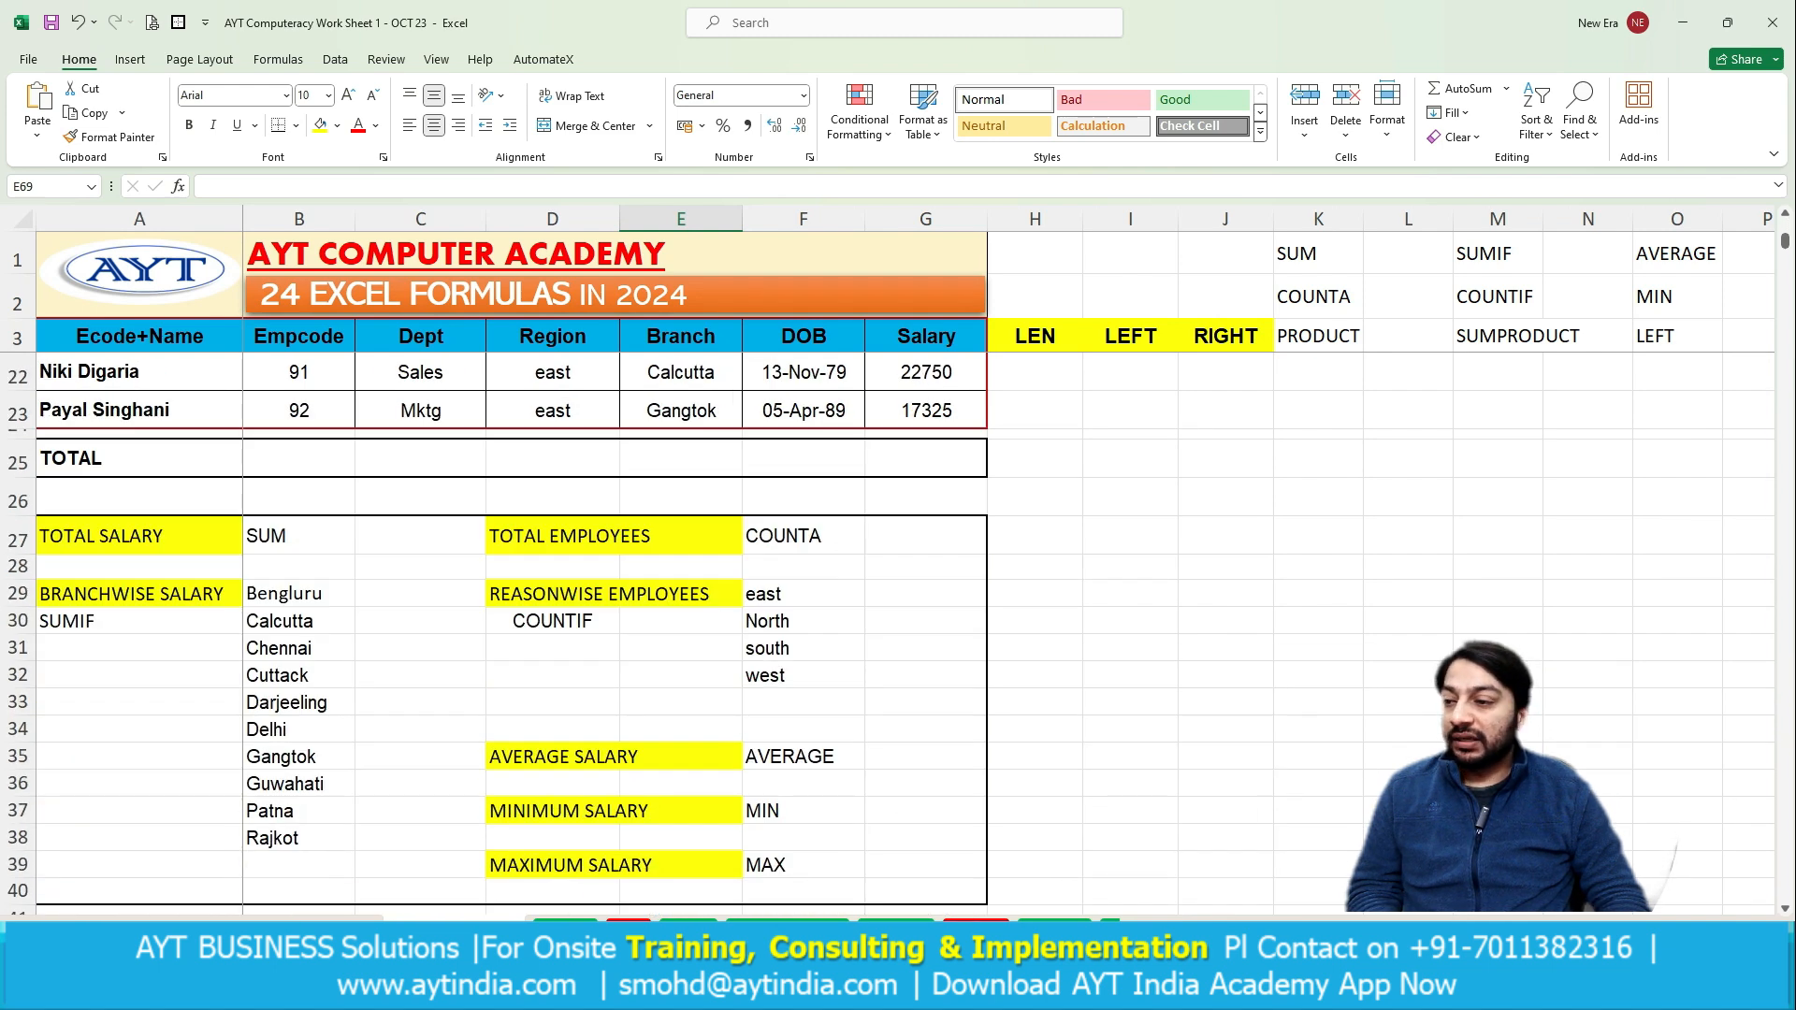
pyautogui.scroll(6, 513, 636)
# Examine the employee table's columns from Ecode+Name across to Salary.
pyautogui.click(139, 371)
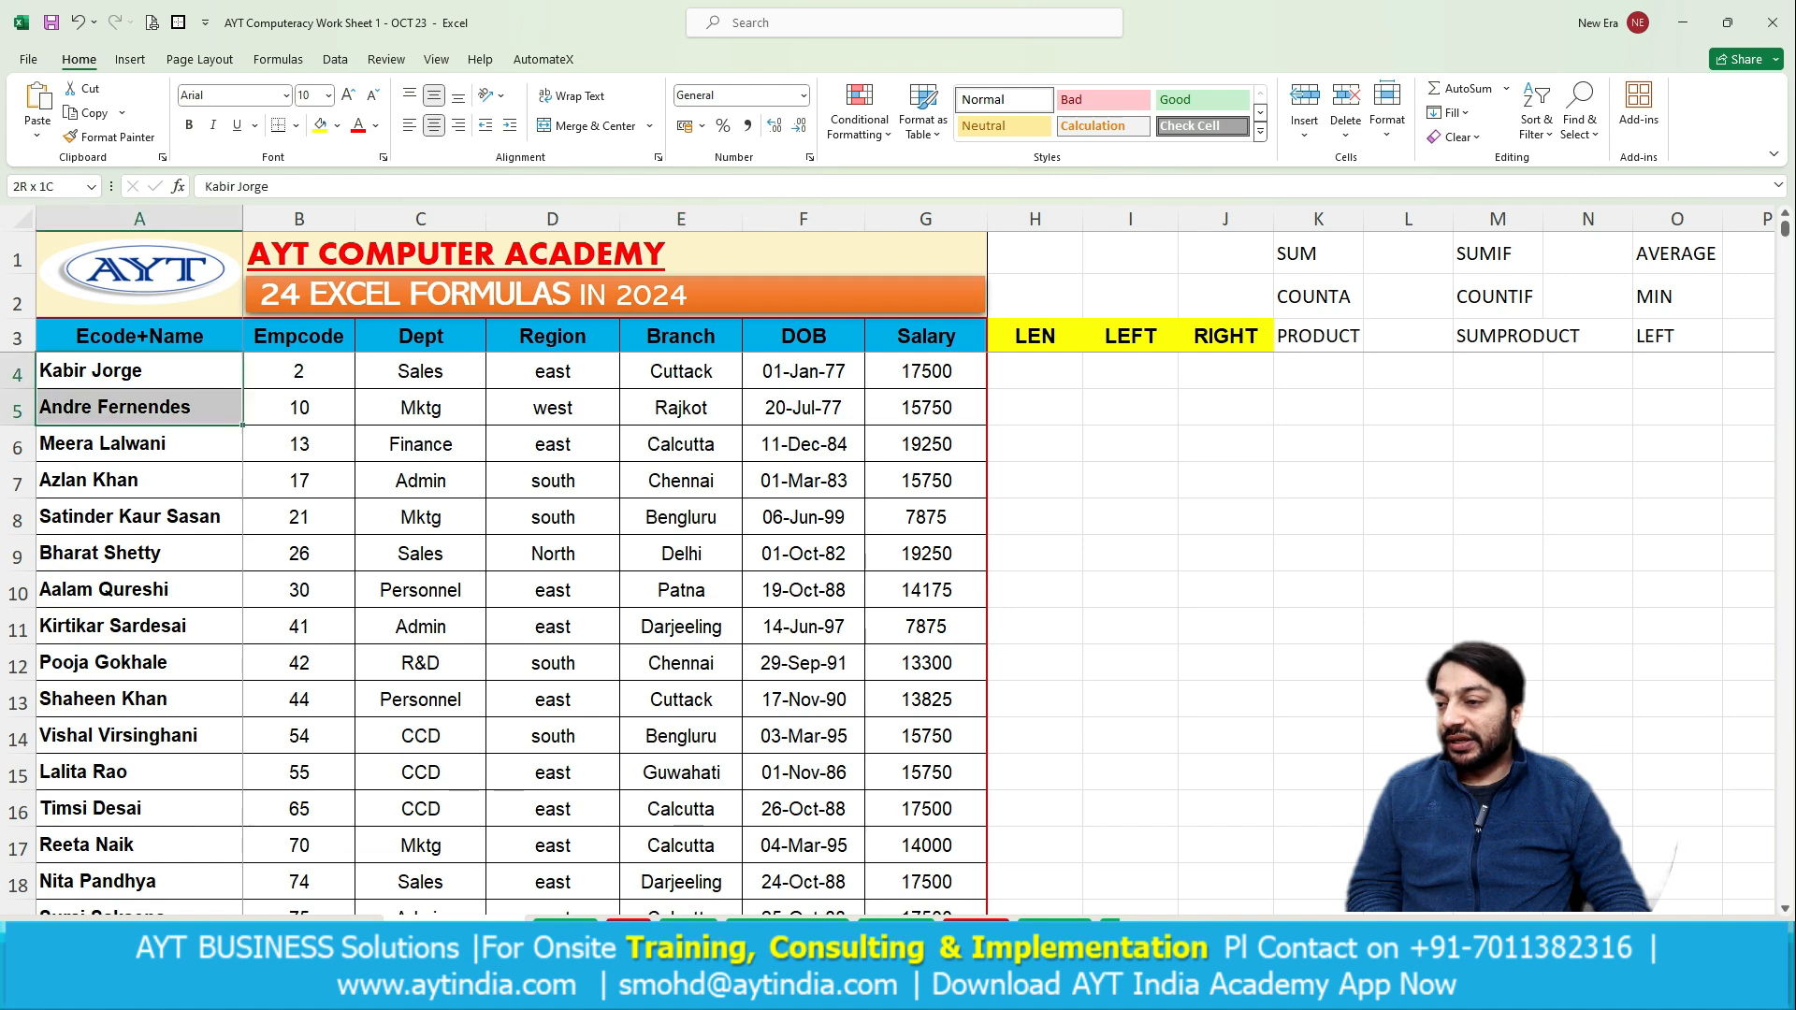
pyautogui.moveTo(139, 371); pyautogui.dragTo(139, 736)
pyautogui.moveTo(299, 371); pyautogui.dragTo(300, 444)
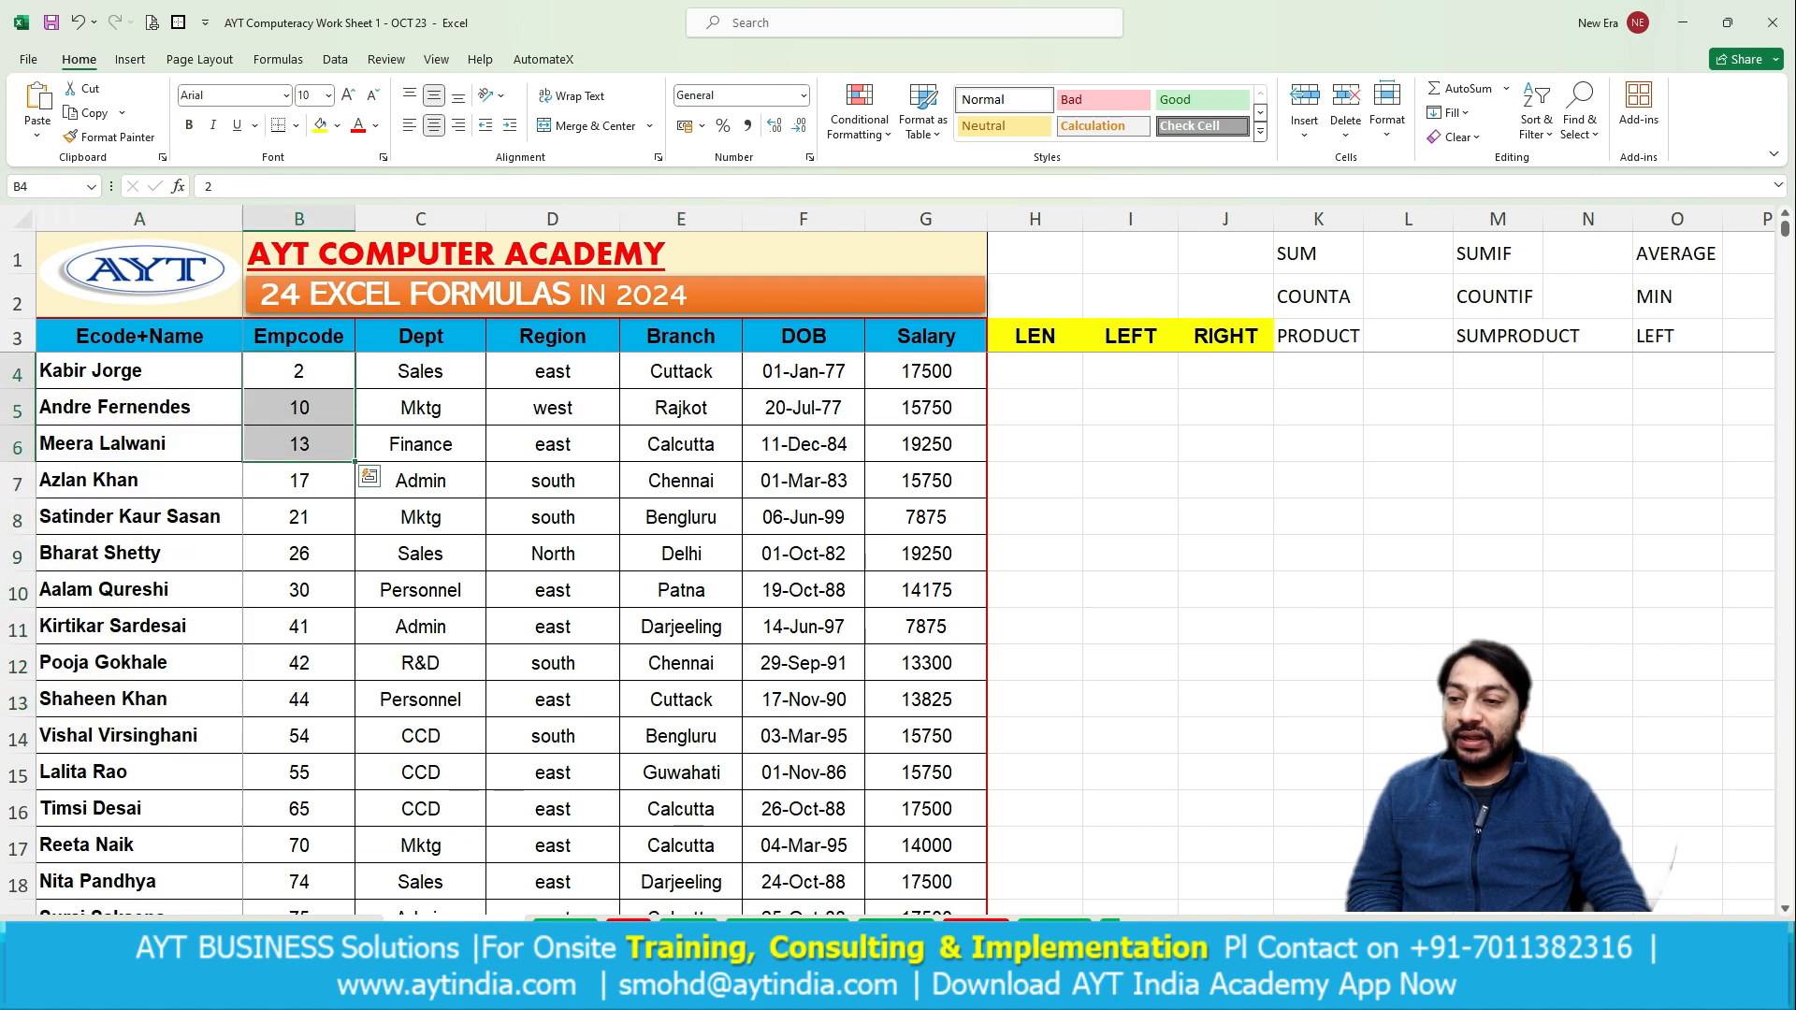
pyautogui.press('Right')
pyautogui.press('Right')
pyautogui.press('Right')
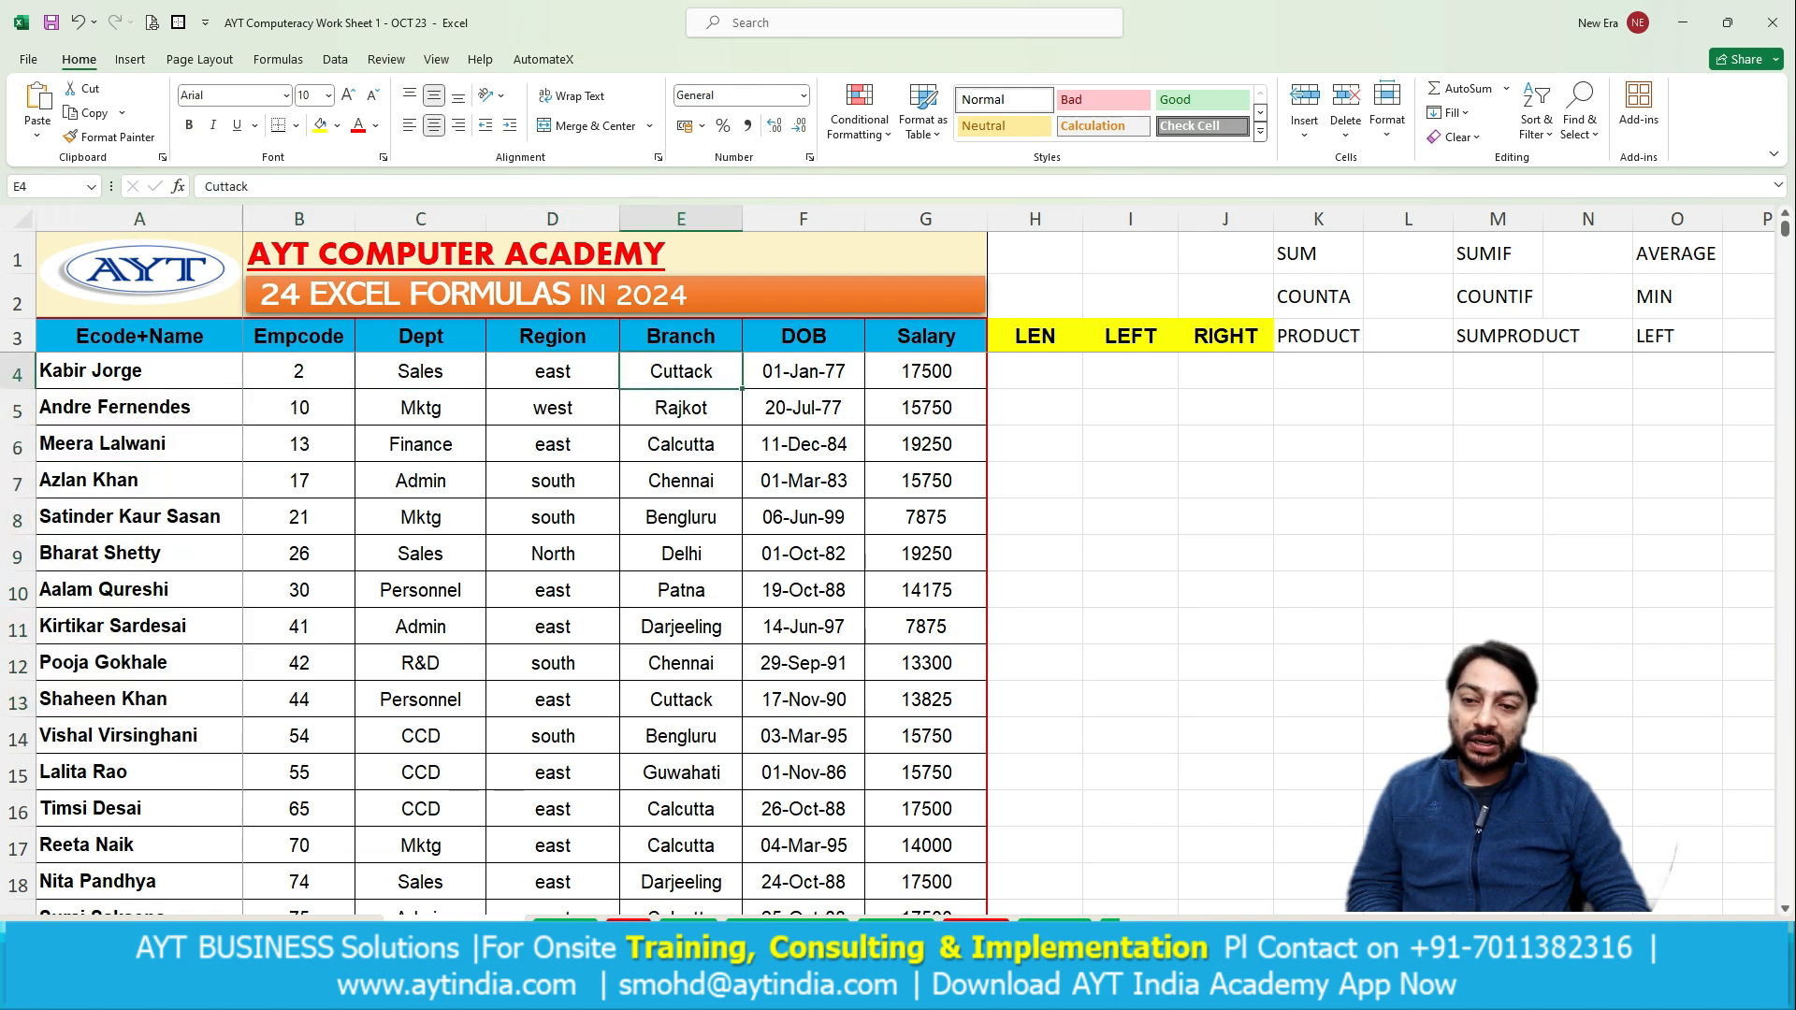
pyautogui.press('Right')
pyautogui.press('Right')
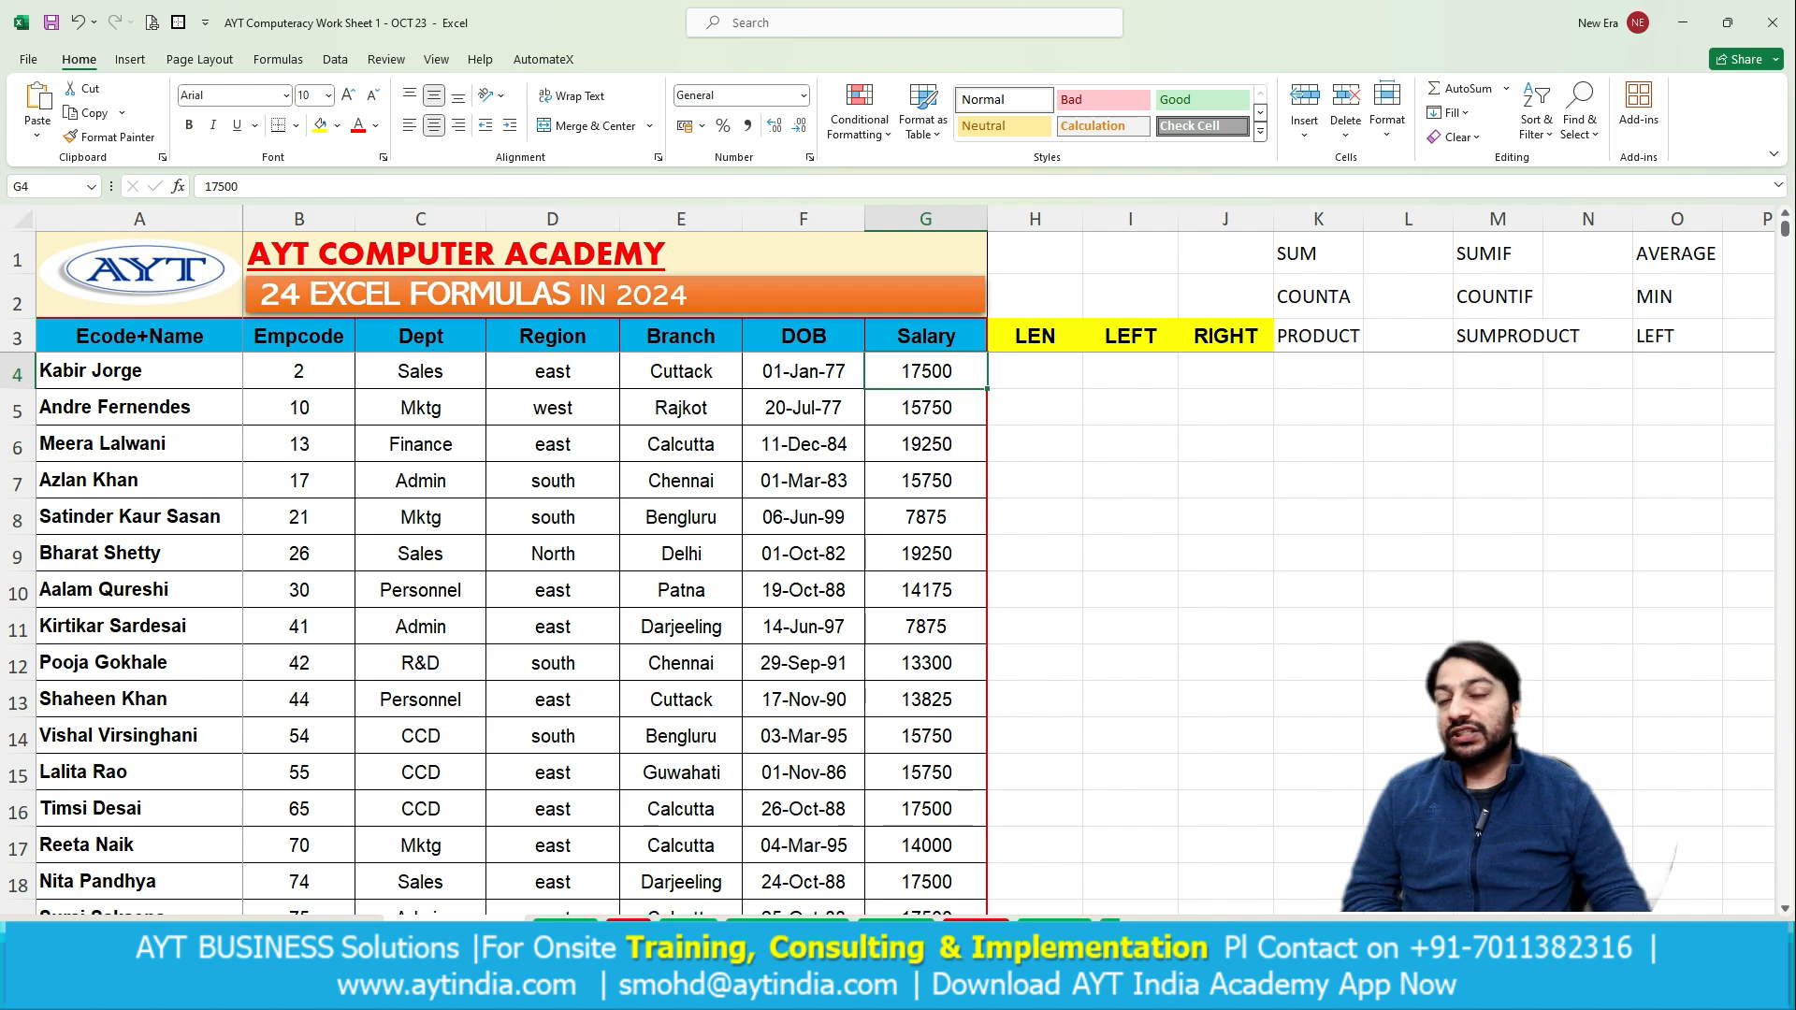
# Total the Salary column in the TOTAL row by entering =SUM(G4:G23) in cell G25.
pyautogui.scroll(-5, 512, 632)
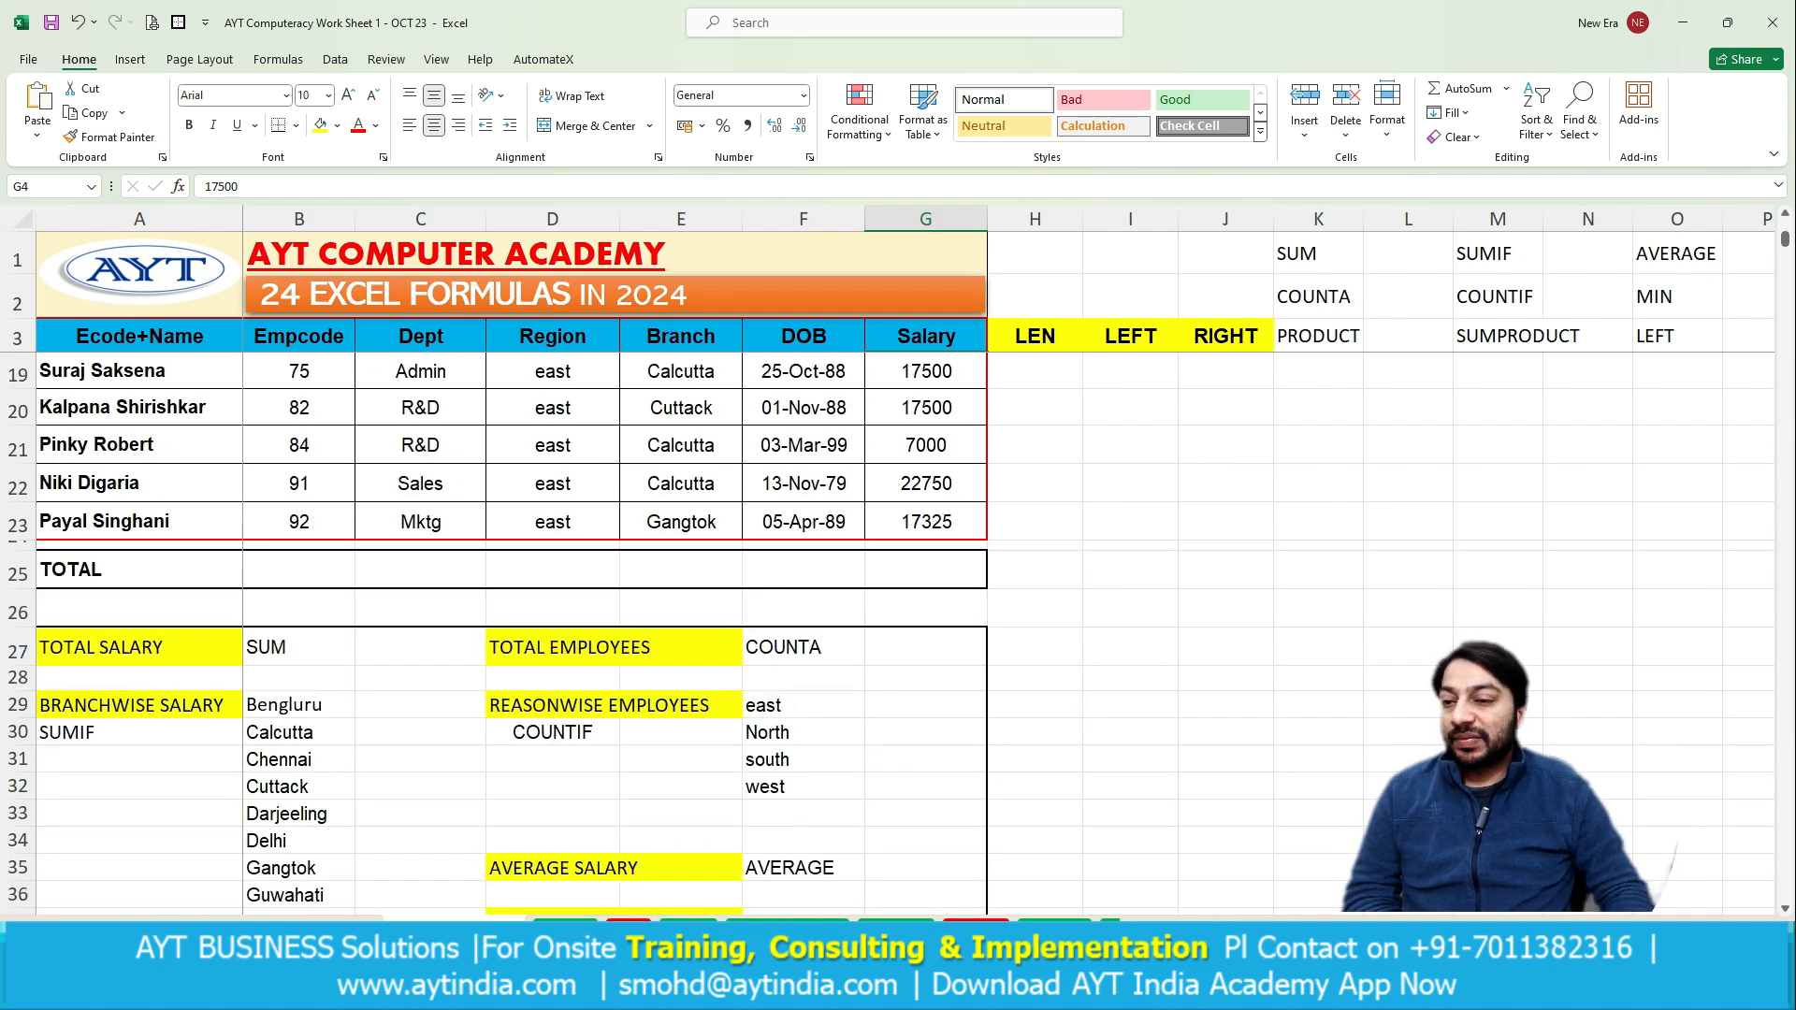
pyautogui.scroll(-1, 512, 633)
pyautogui.click(298, 536)
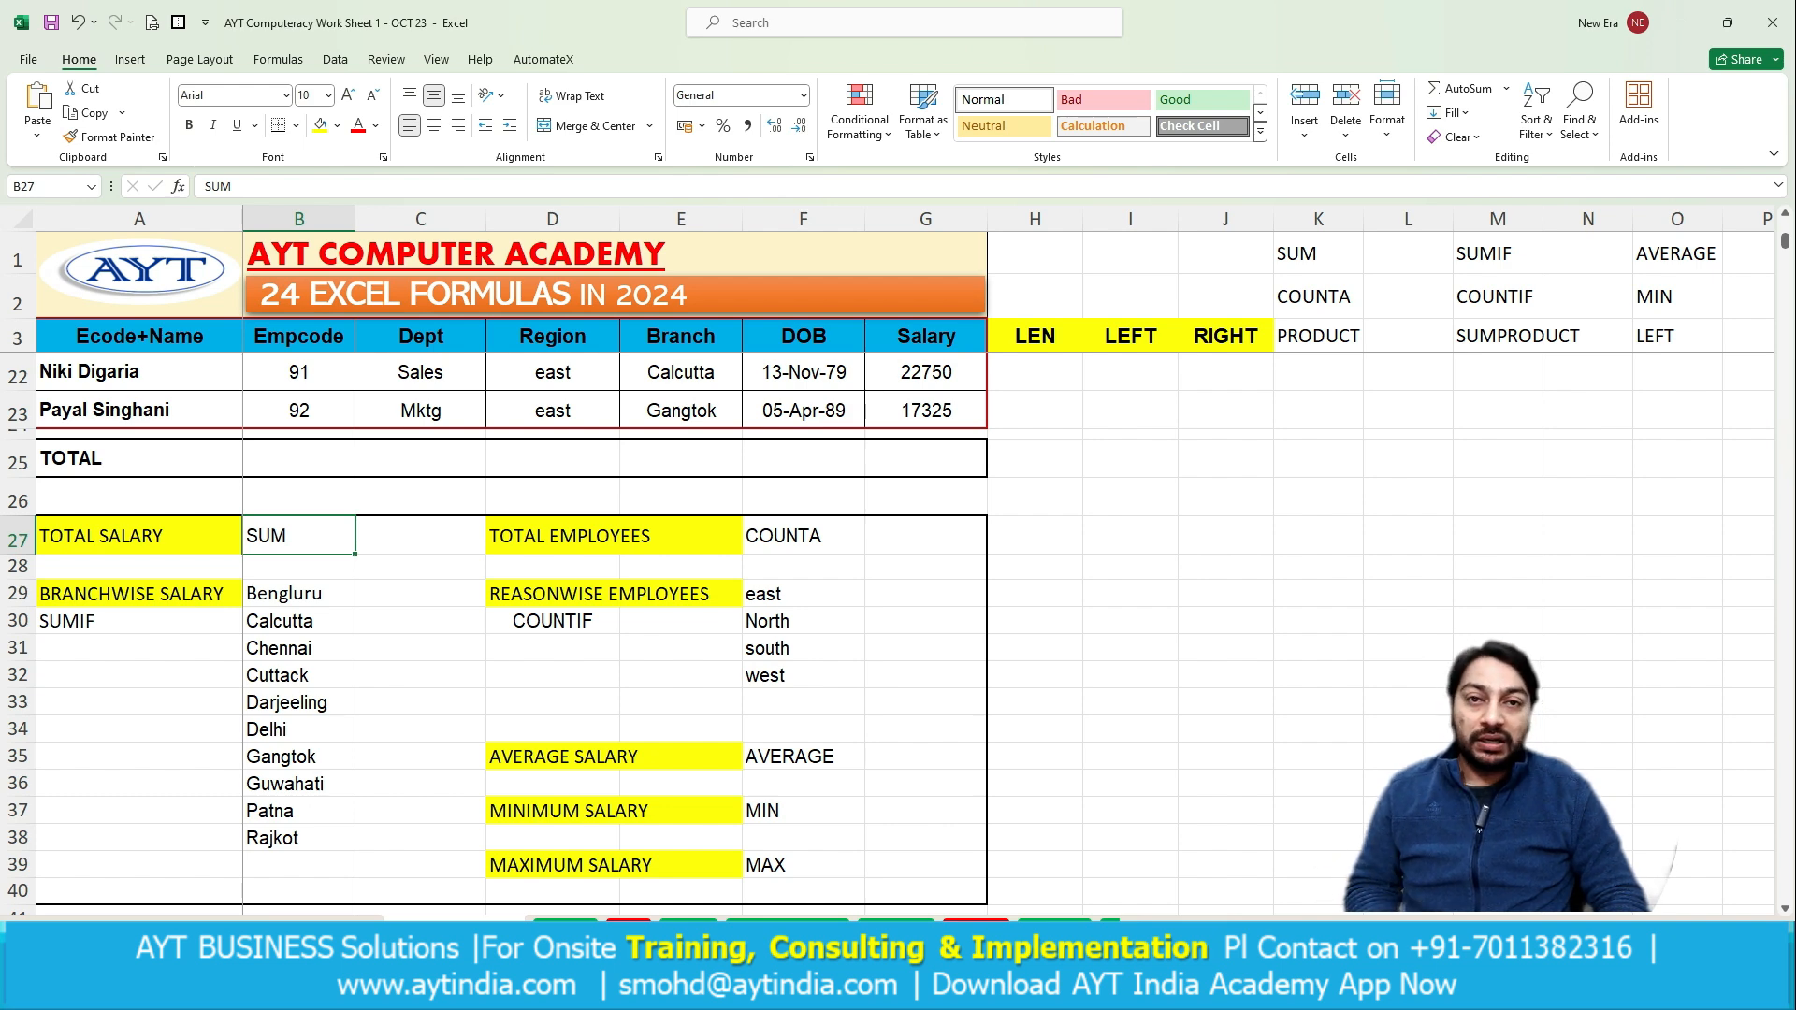
pyautogui.scroll(6, 505, 627)
pyautogui.moveTo(926, 371); pyautogui.dragTo(927, 558)
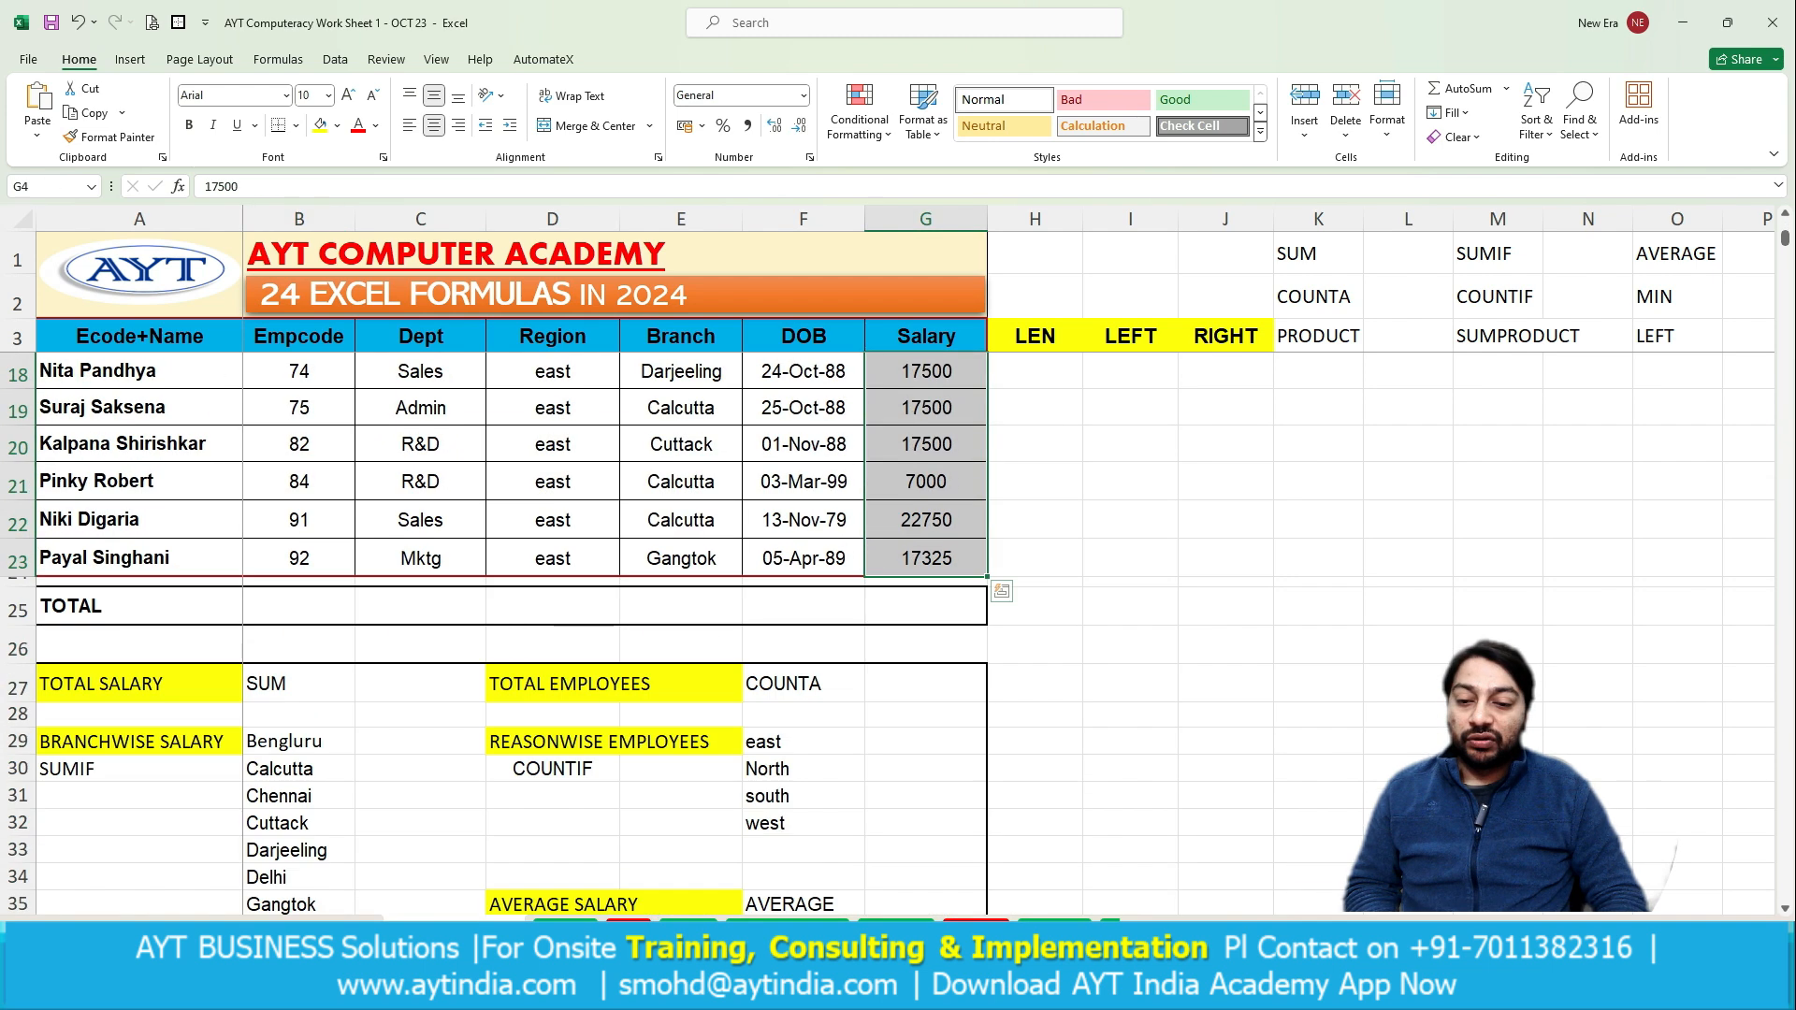
pyautogui.click(926, 606)
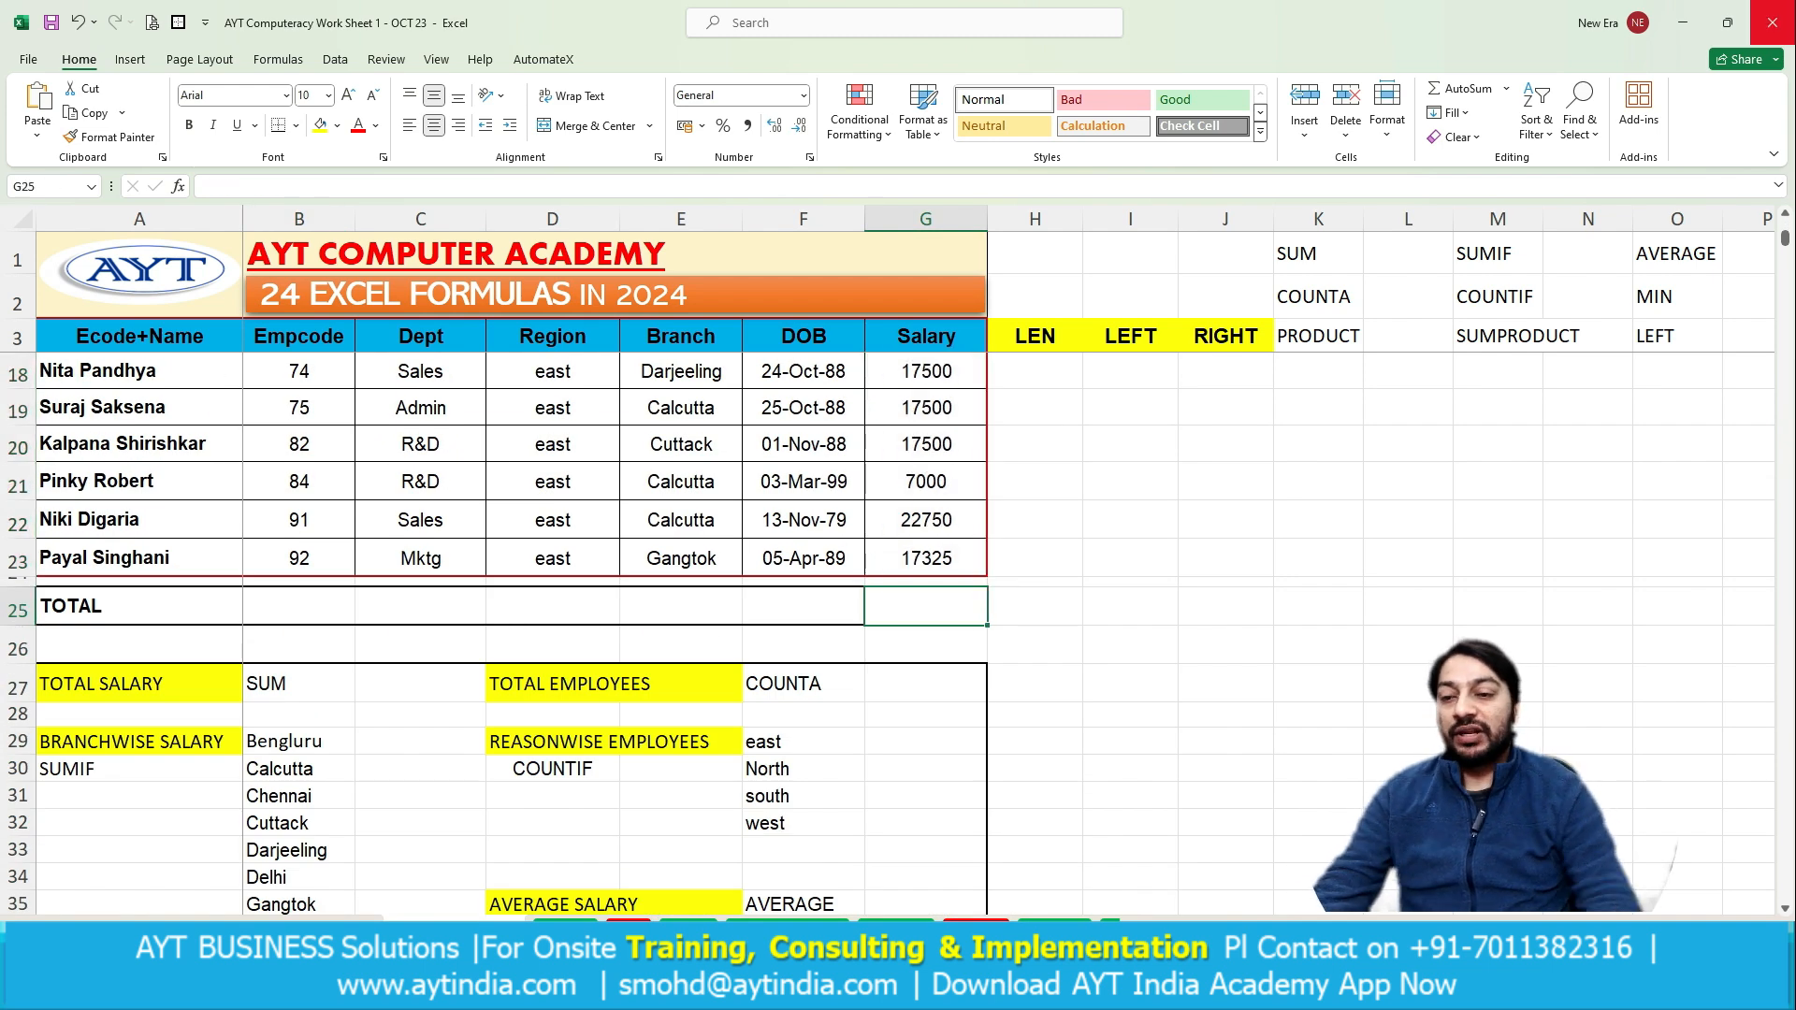
pyautogui.write('=SUM(')
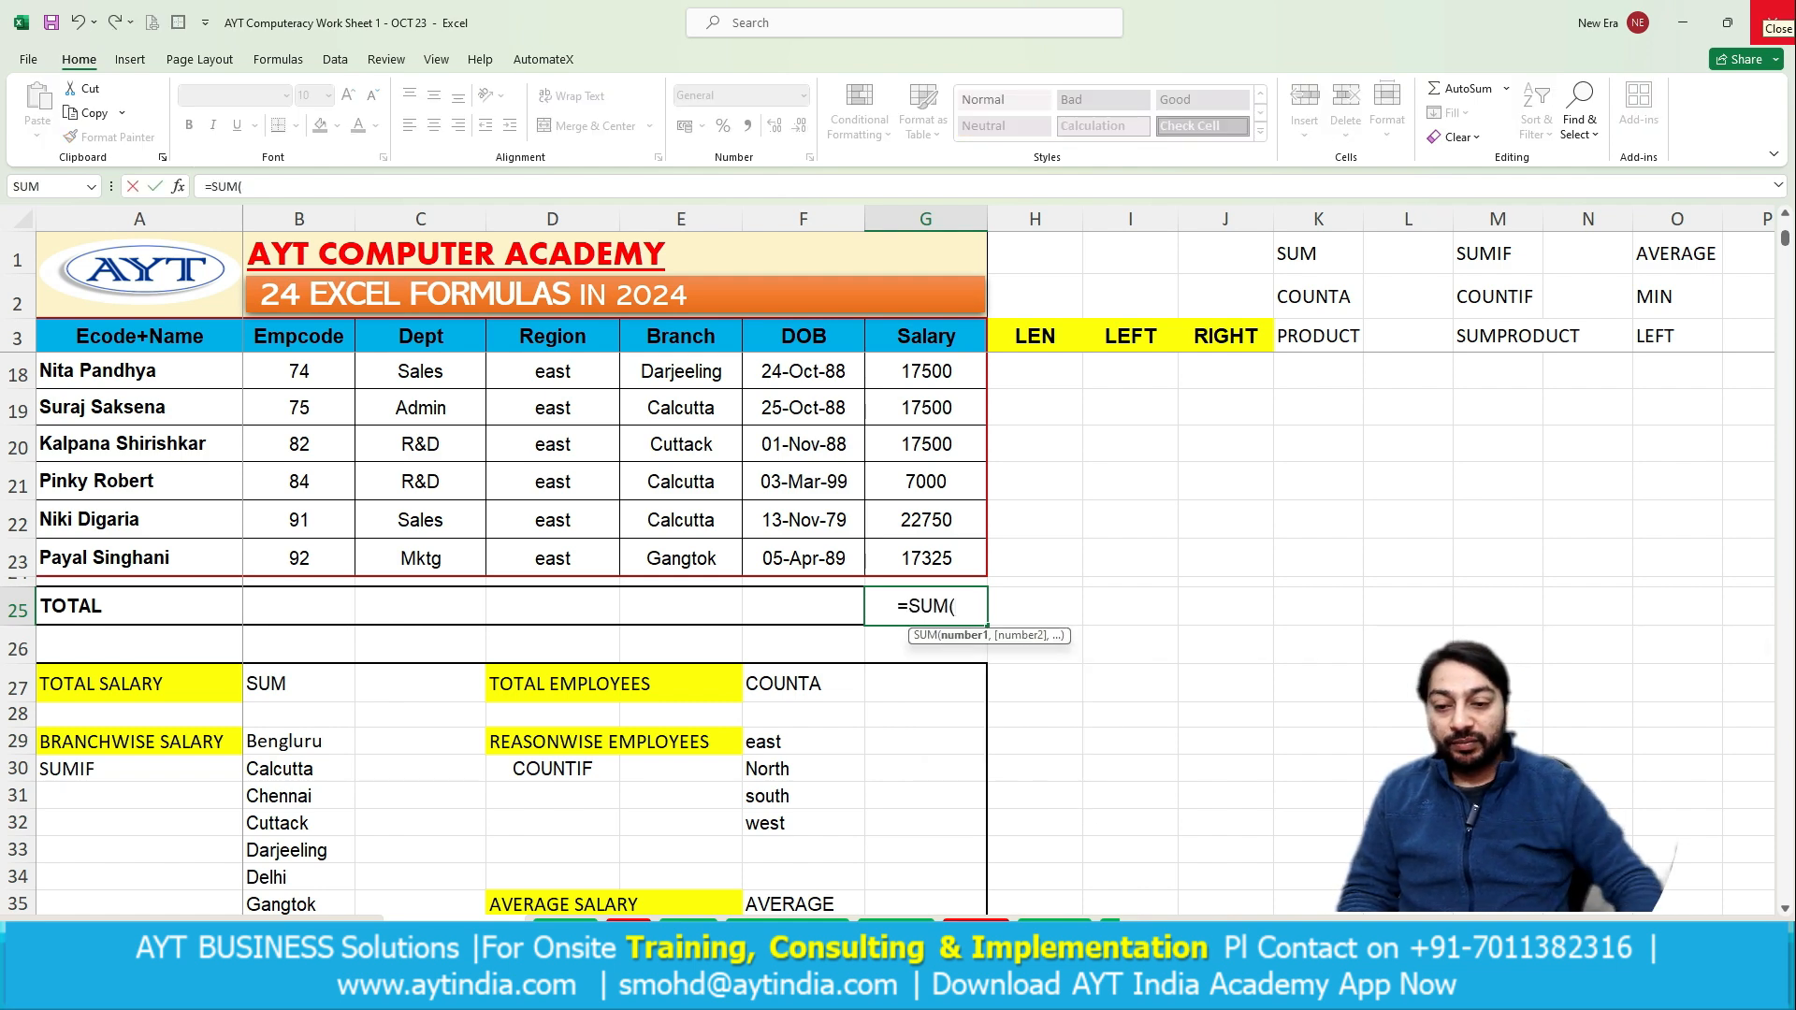
pyautogui.scroll(5, 562, 561)
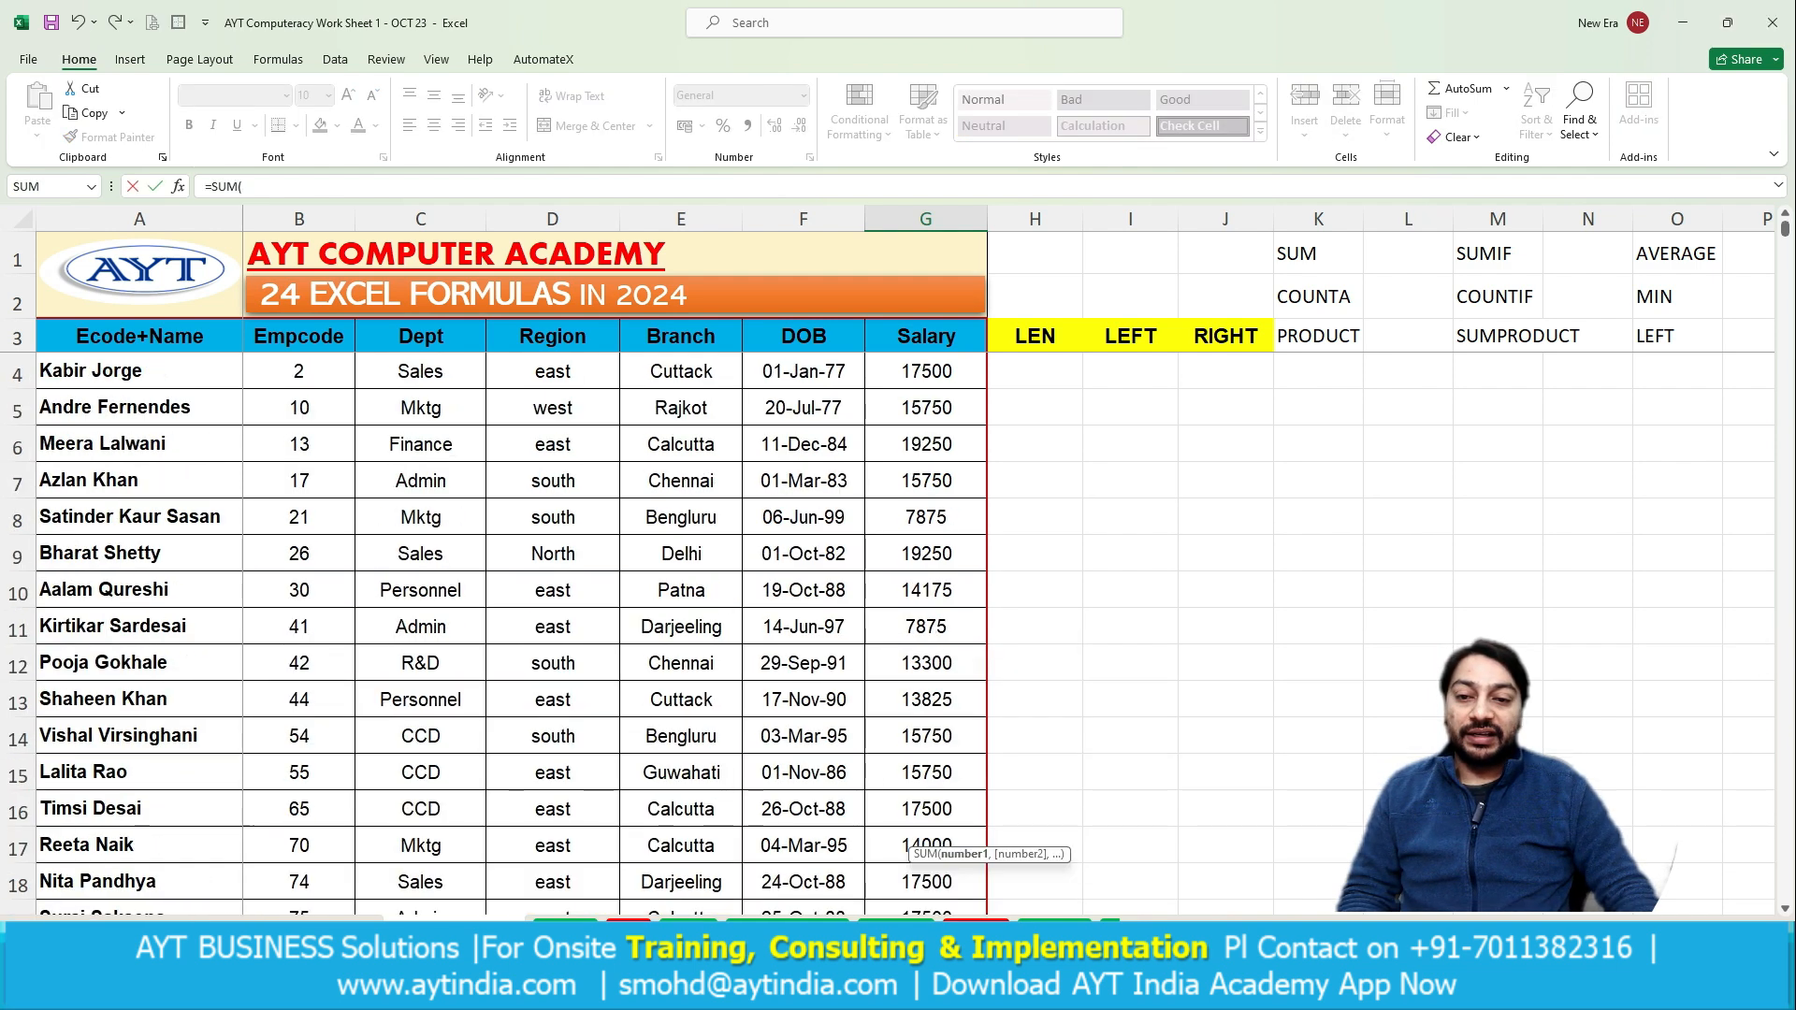
pyautogui.moveTo(926, 371); pyautogui.dragTo(926, 886)
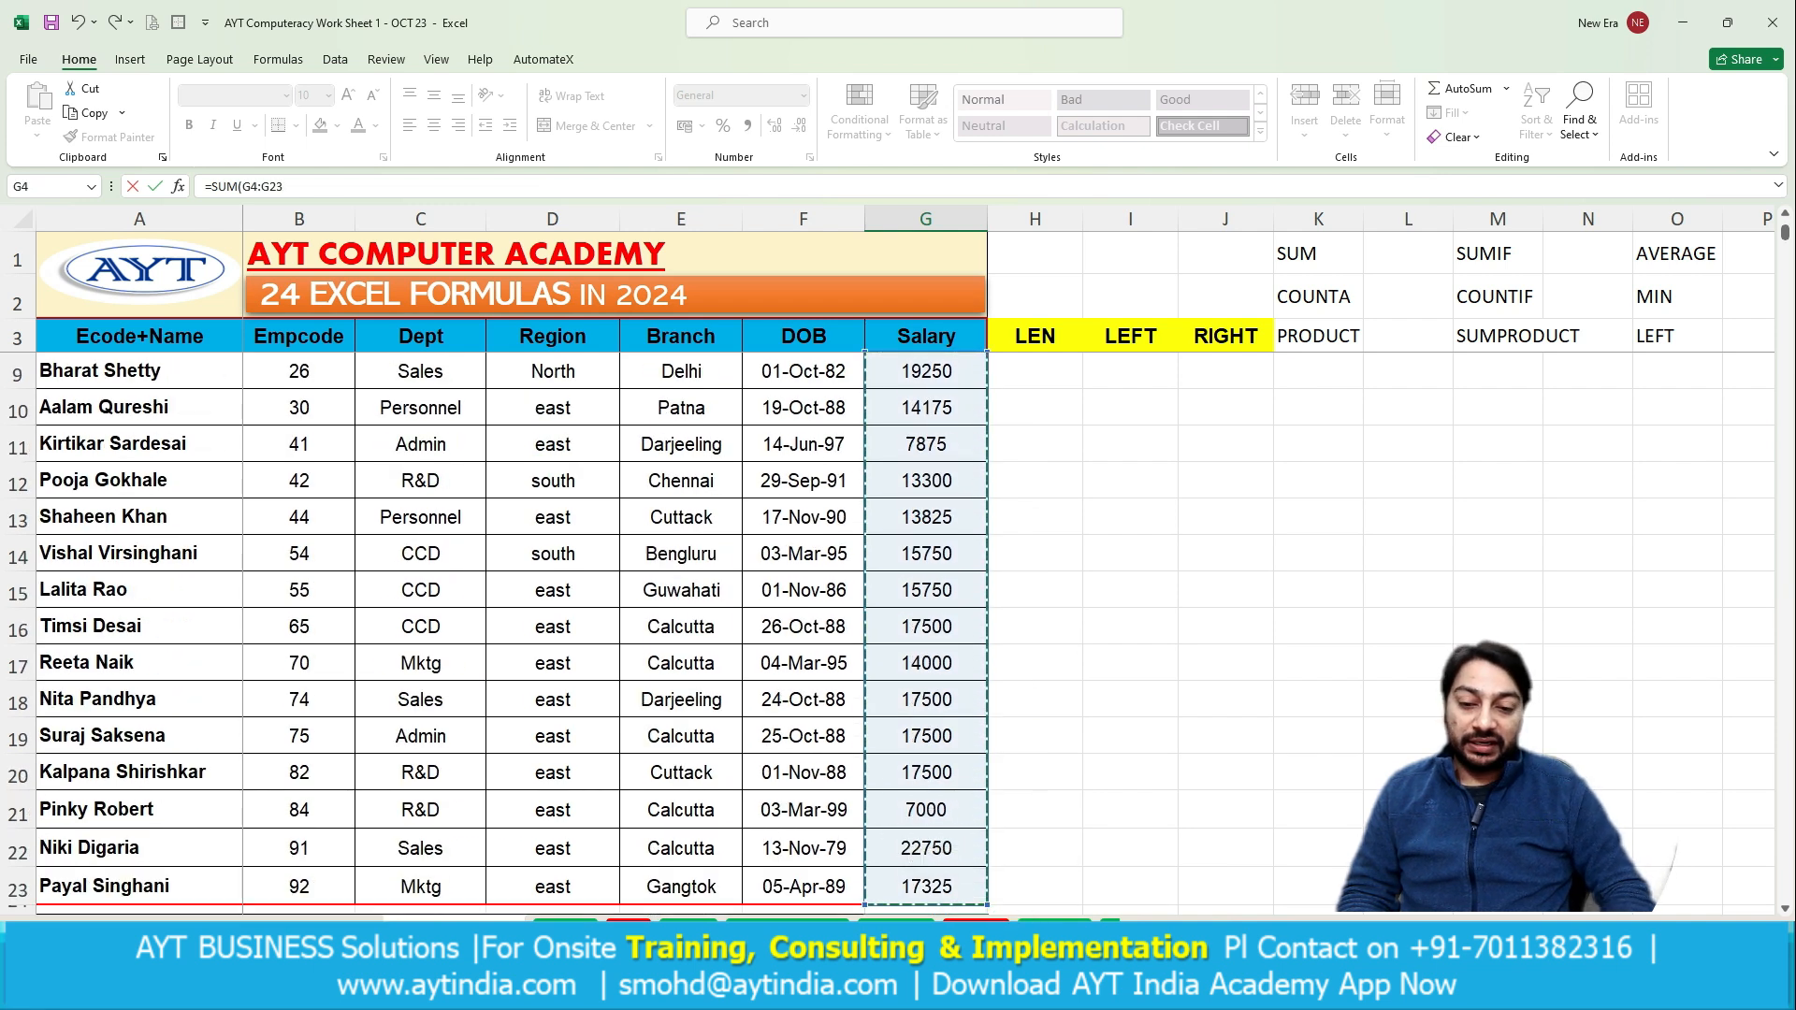
pyautogui.press('Return')
# Reopen the total formula in G25 and re-enter its closing parenthesis, keeping that cell selected.
pyautogui.click(926, 825)
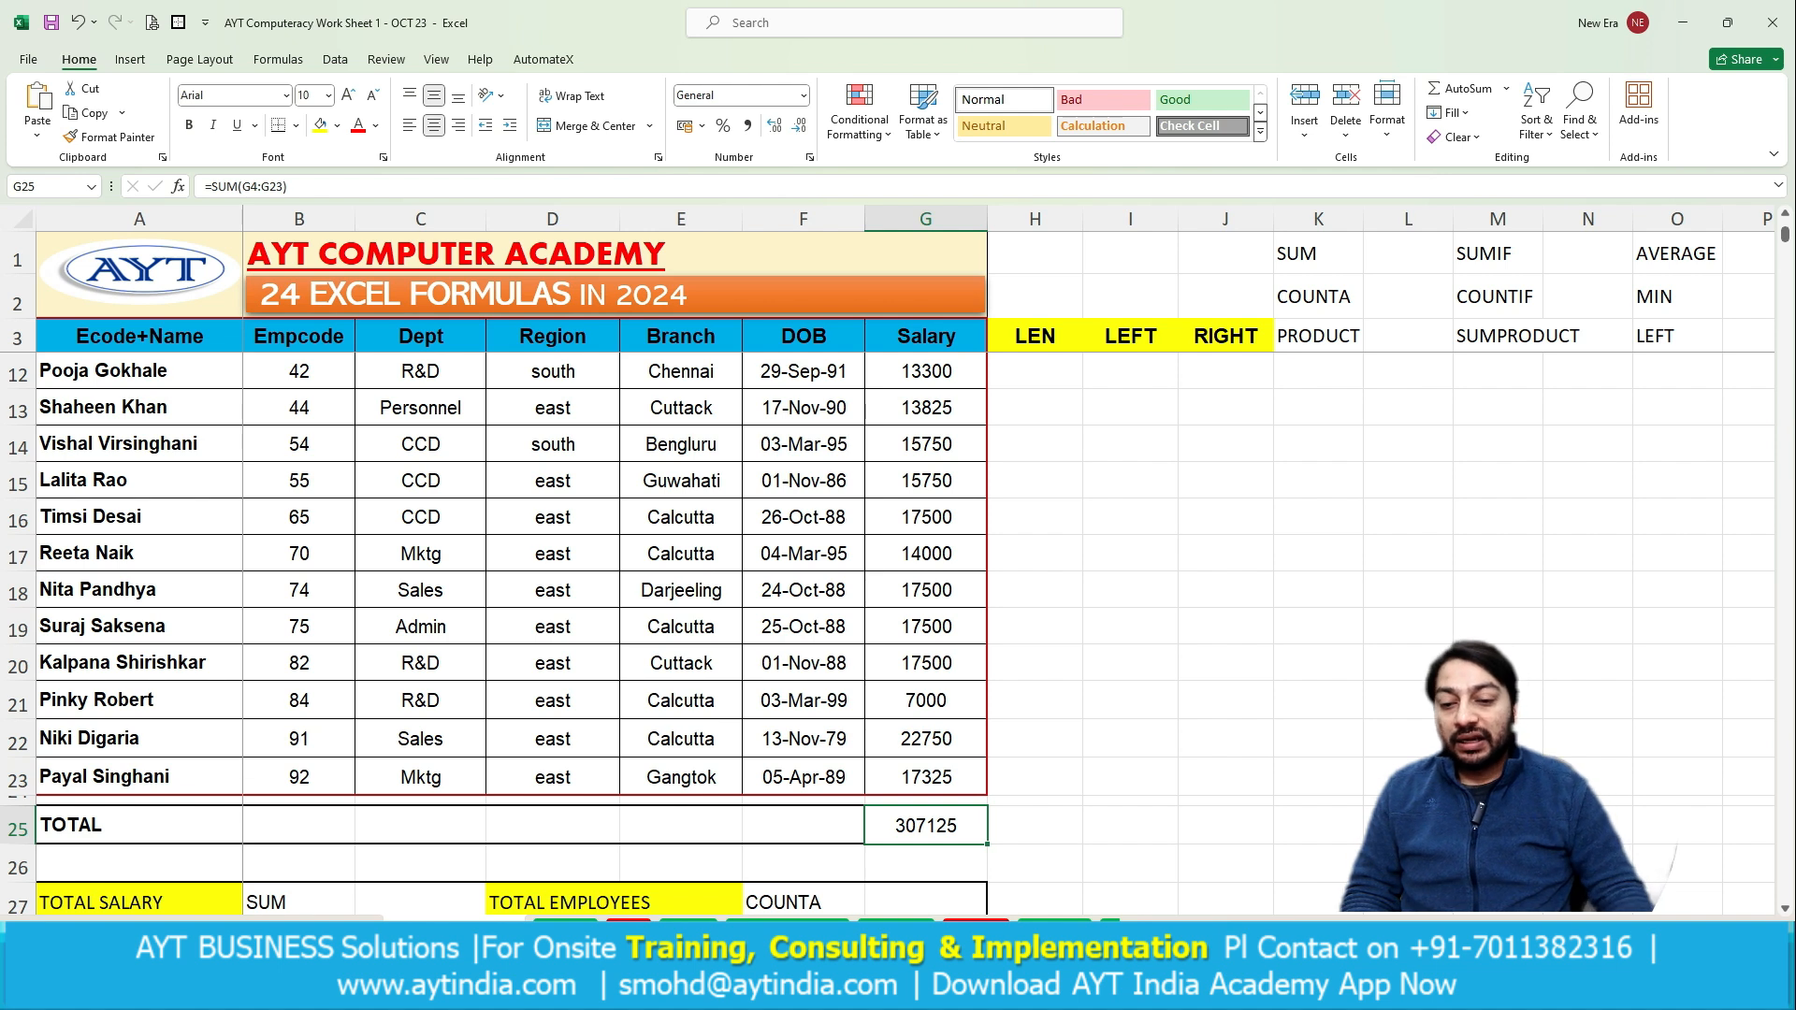
pyautogui.press('F2')
pyautogui.press('BackSpace')
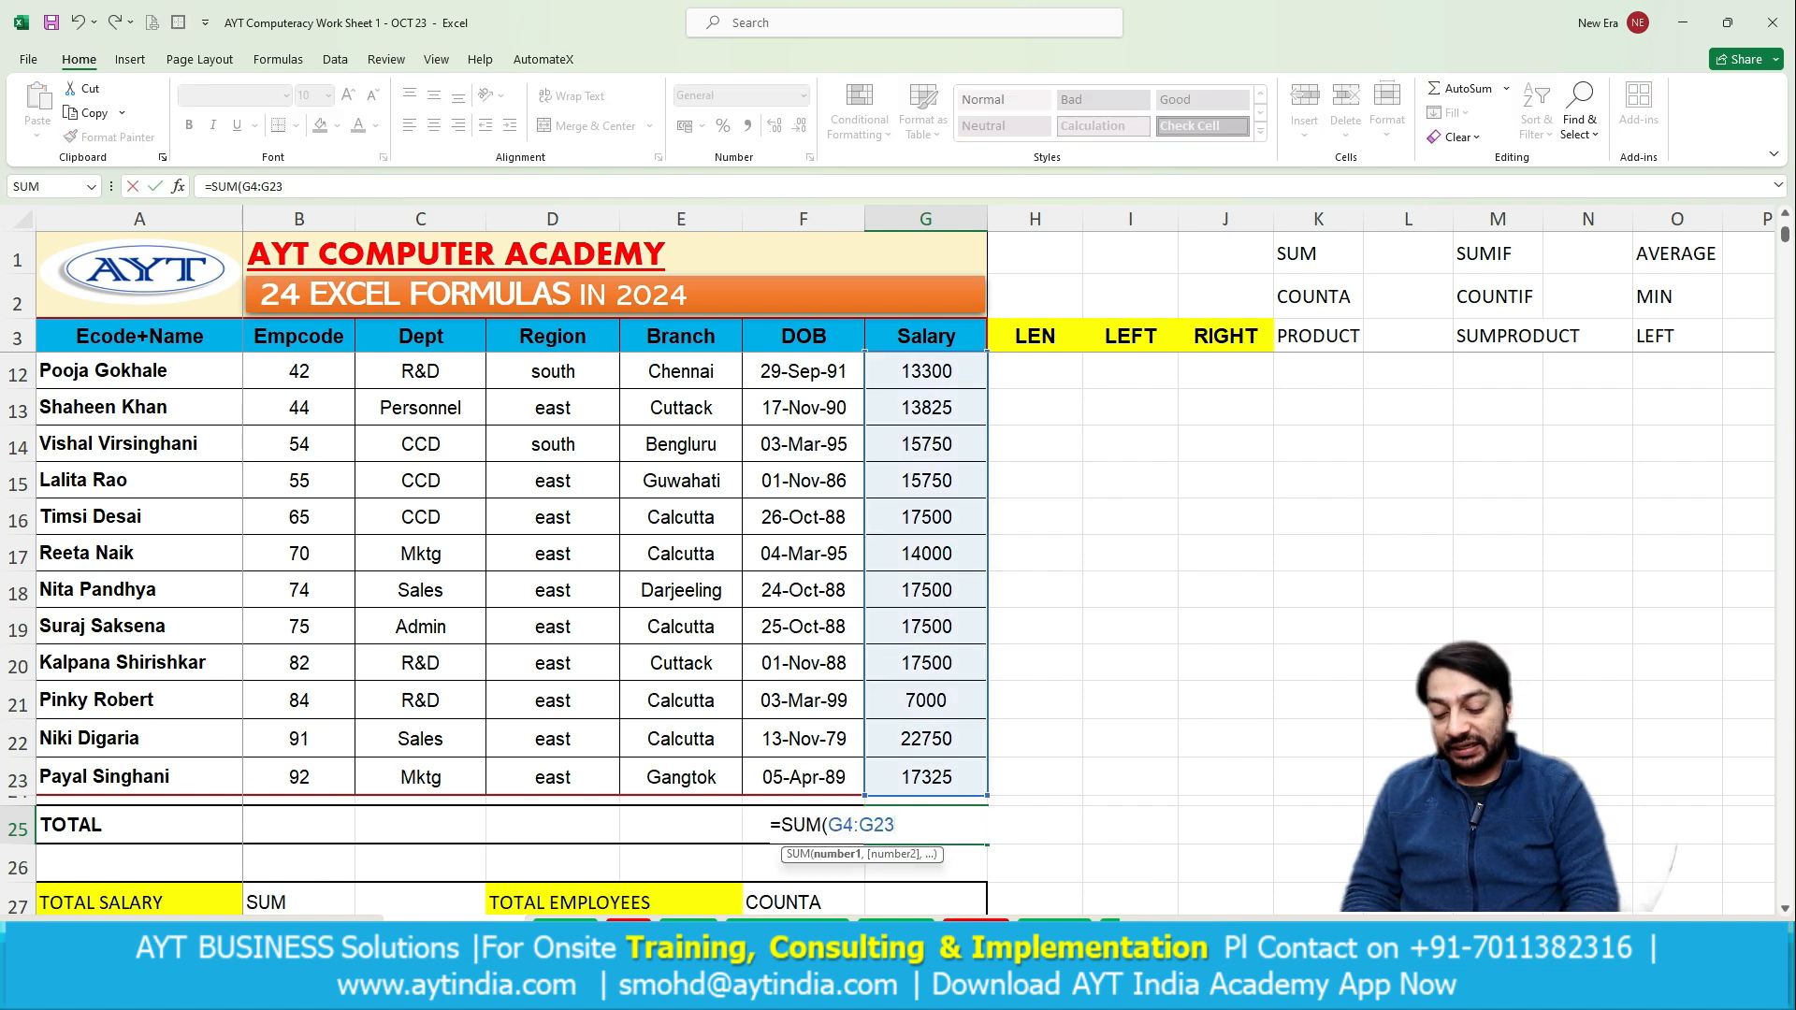
pyautogui.write(')')
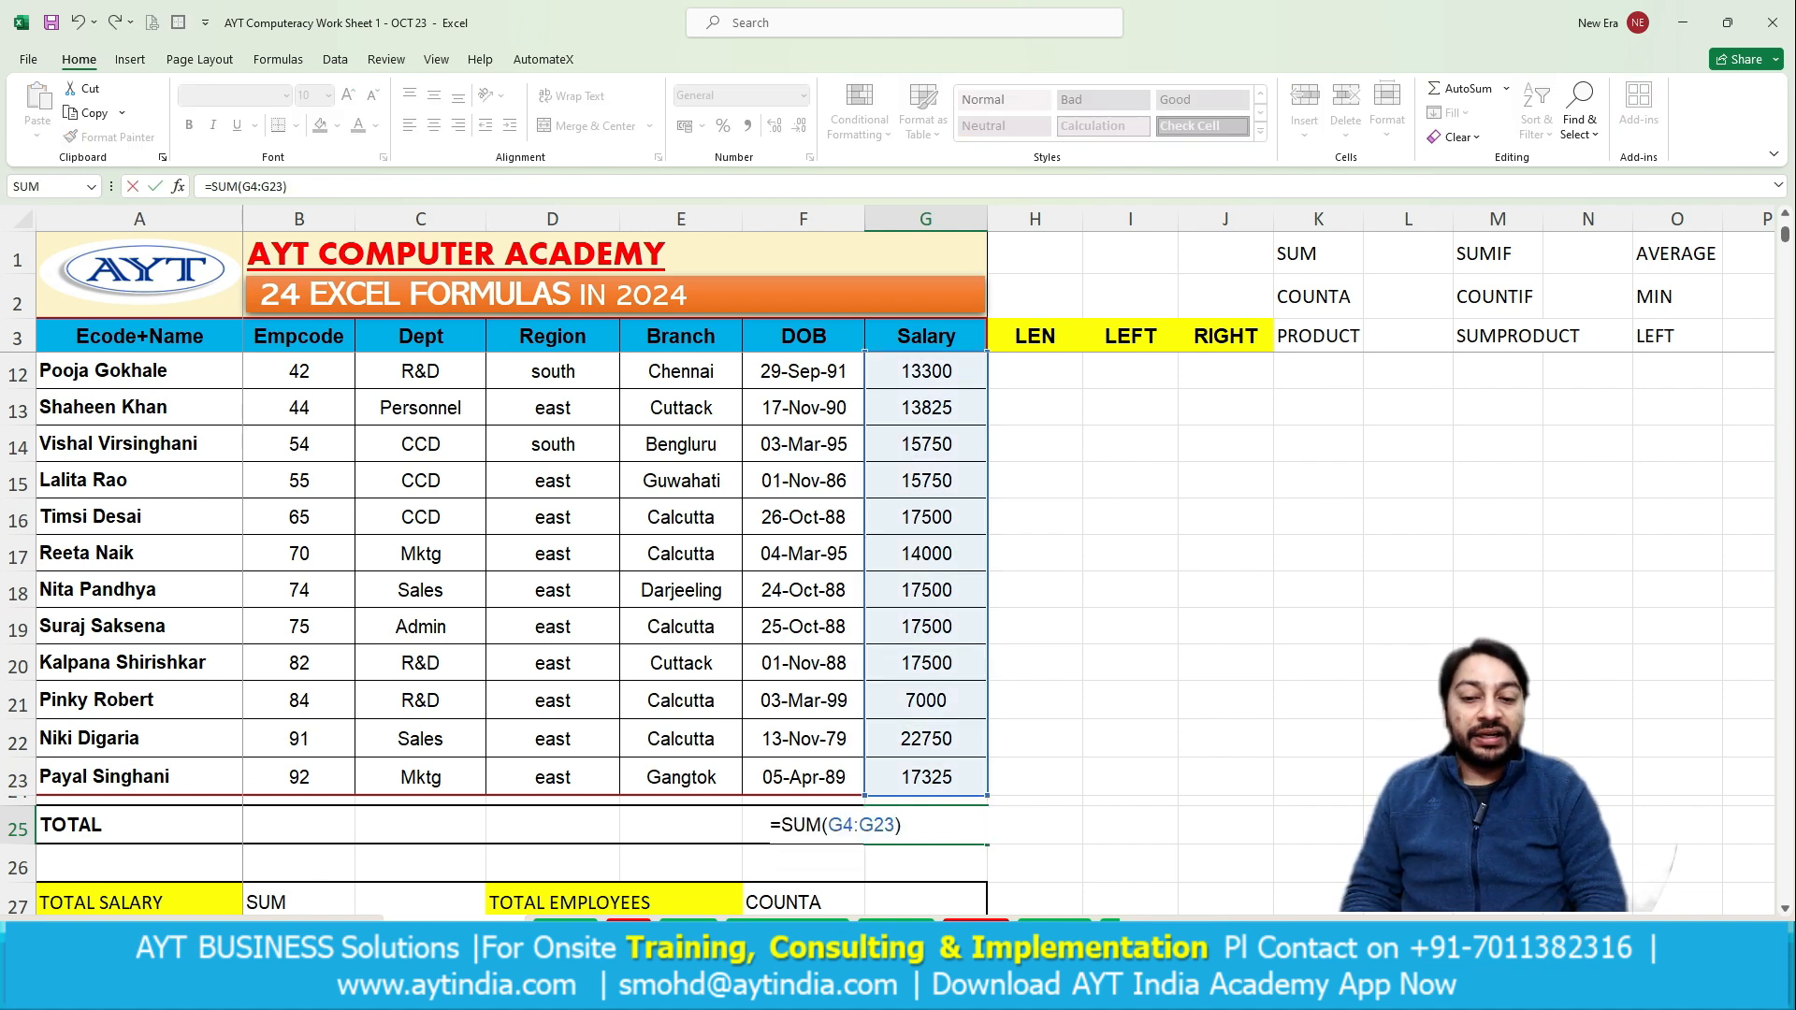
pyautogui.hotkey('ctrl', 'Return')
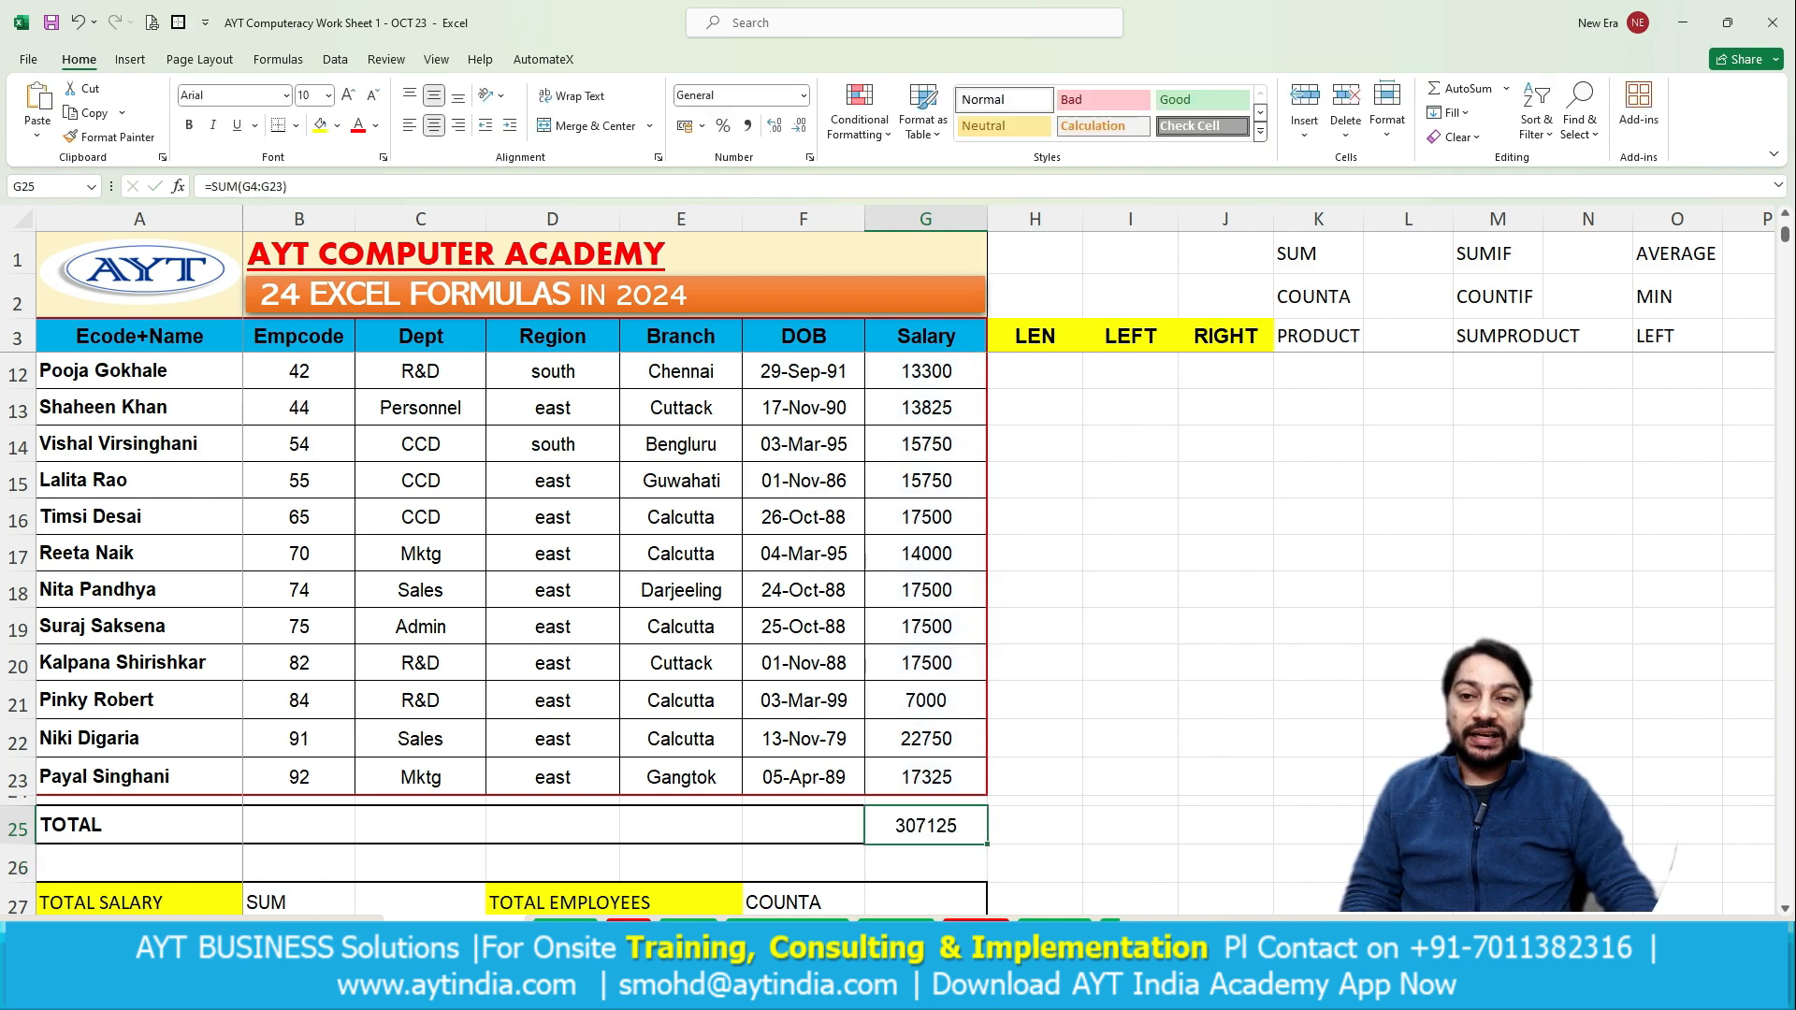
# Format the salary total in G25 with the comma style and no decimal places.
pyautogui.click(746, 126)
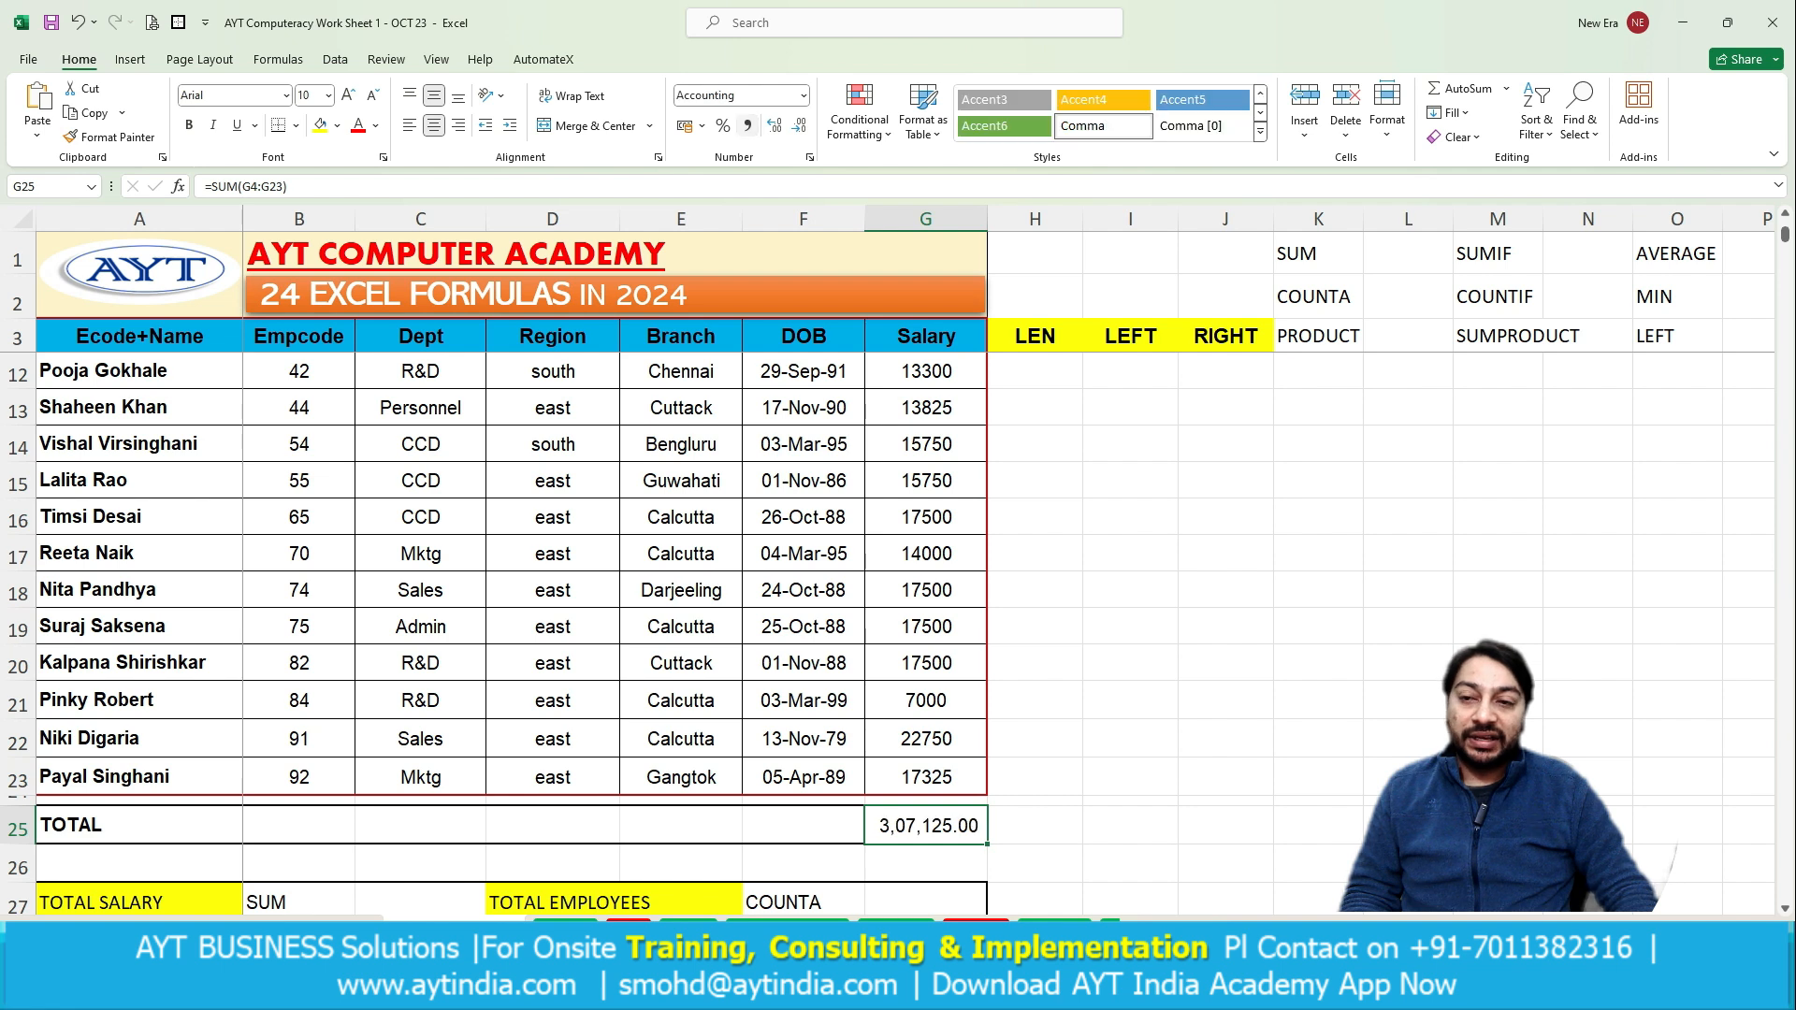
pyautogui.click(774, 125)
pyautogui.click(799, 126)
pyautogui.click(799, 126)
pyautogui.click(799, 125)
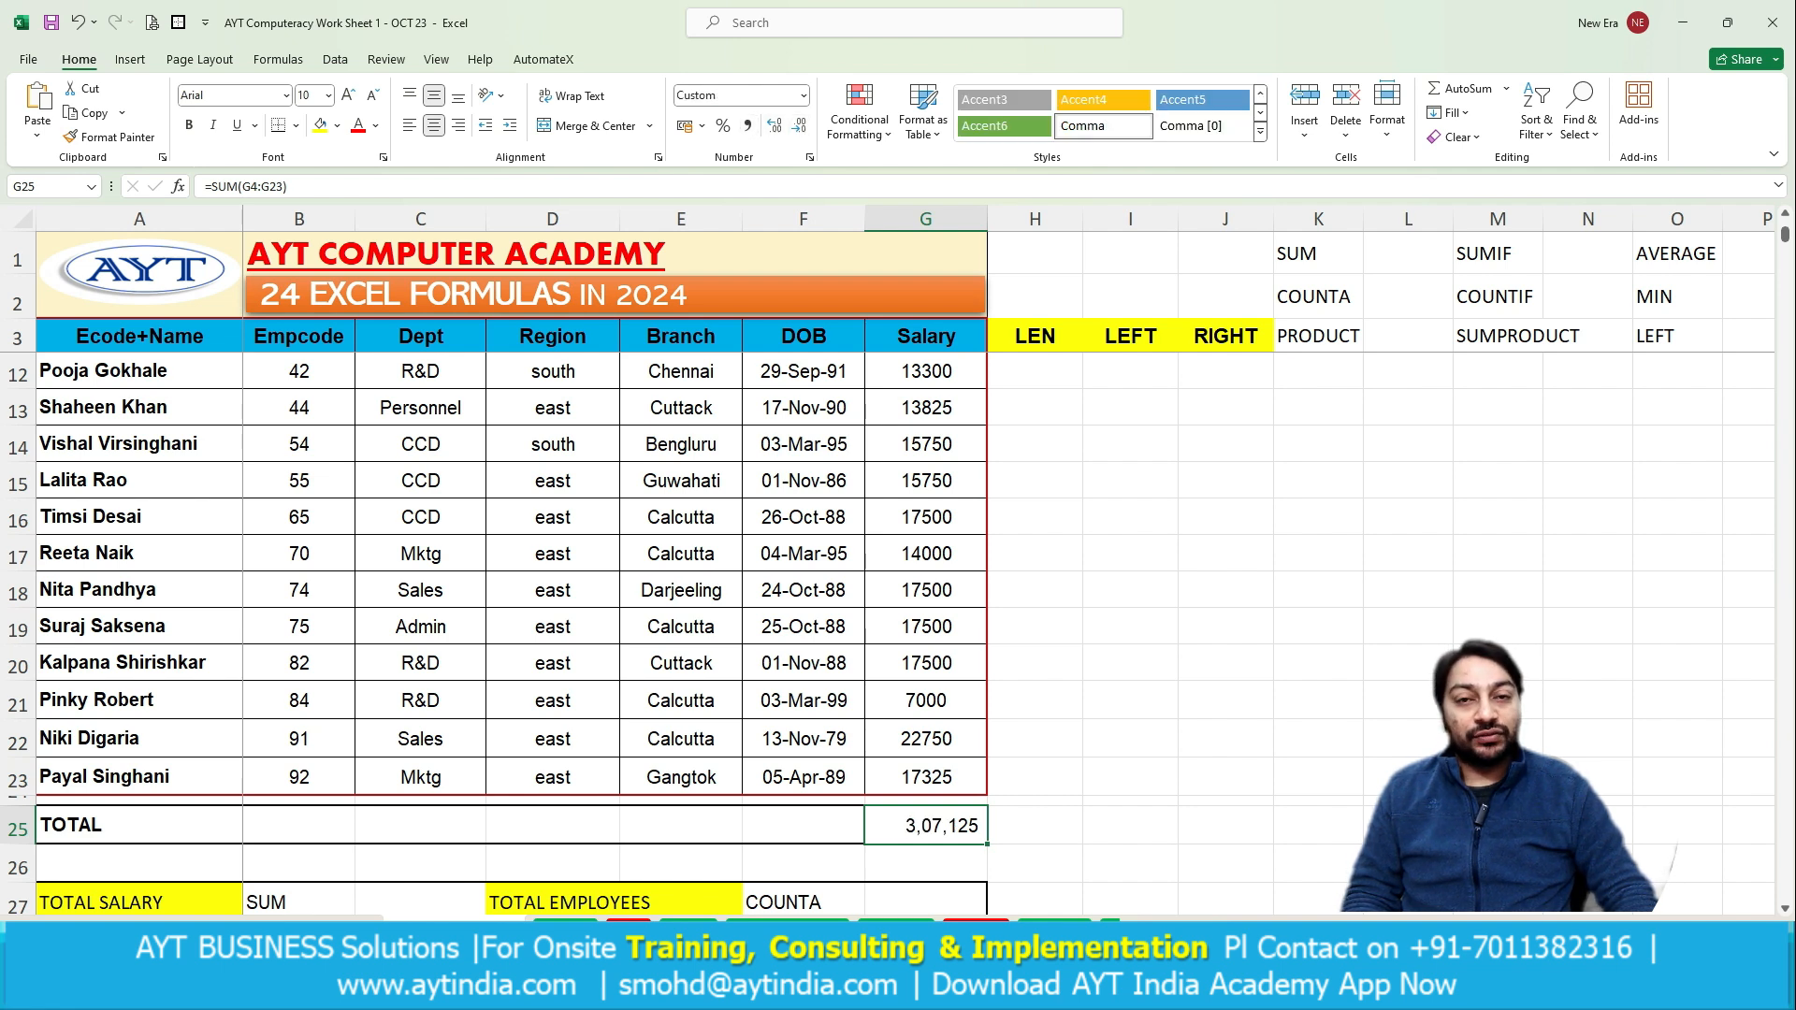
# Fill the SUM label in cell K1 of the formula checklist with green.
pyautogui.scroll(1, 515, 608)
pyautogui.scroll(-2, 514, 608)
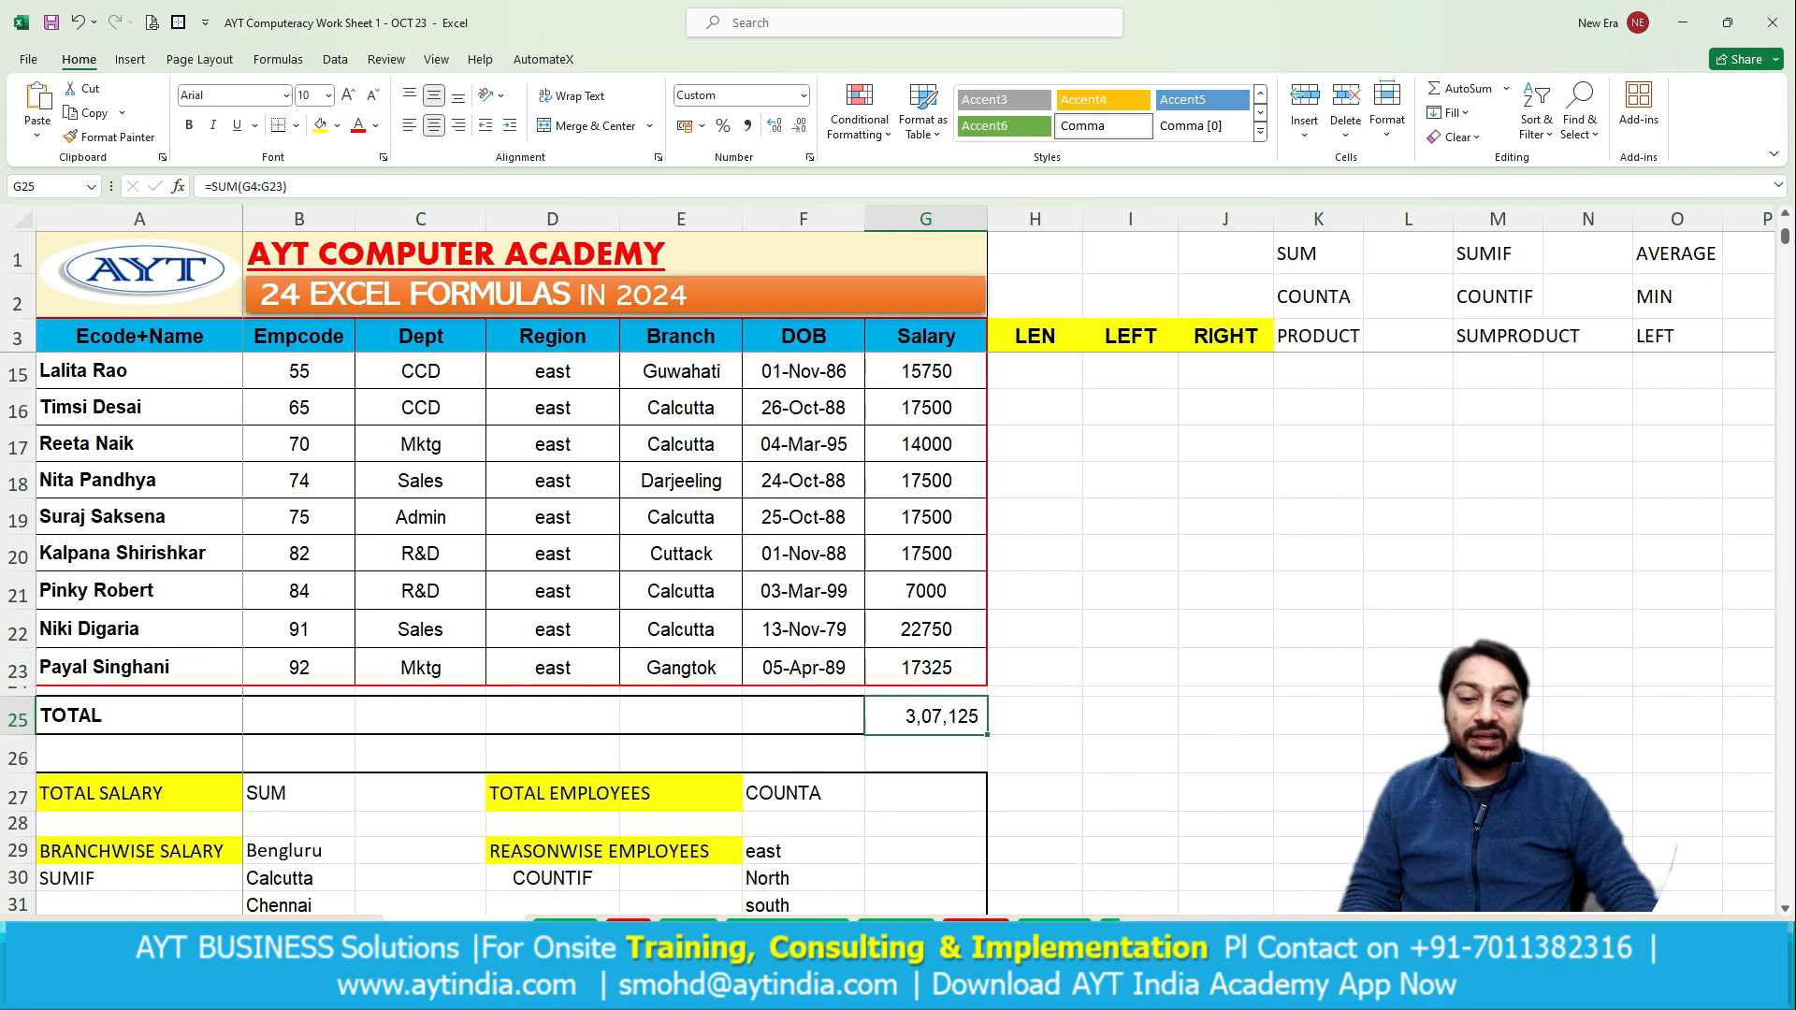
pyautogui.scroll(-1, 515, 608)
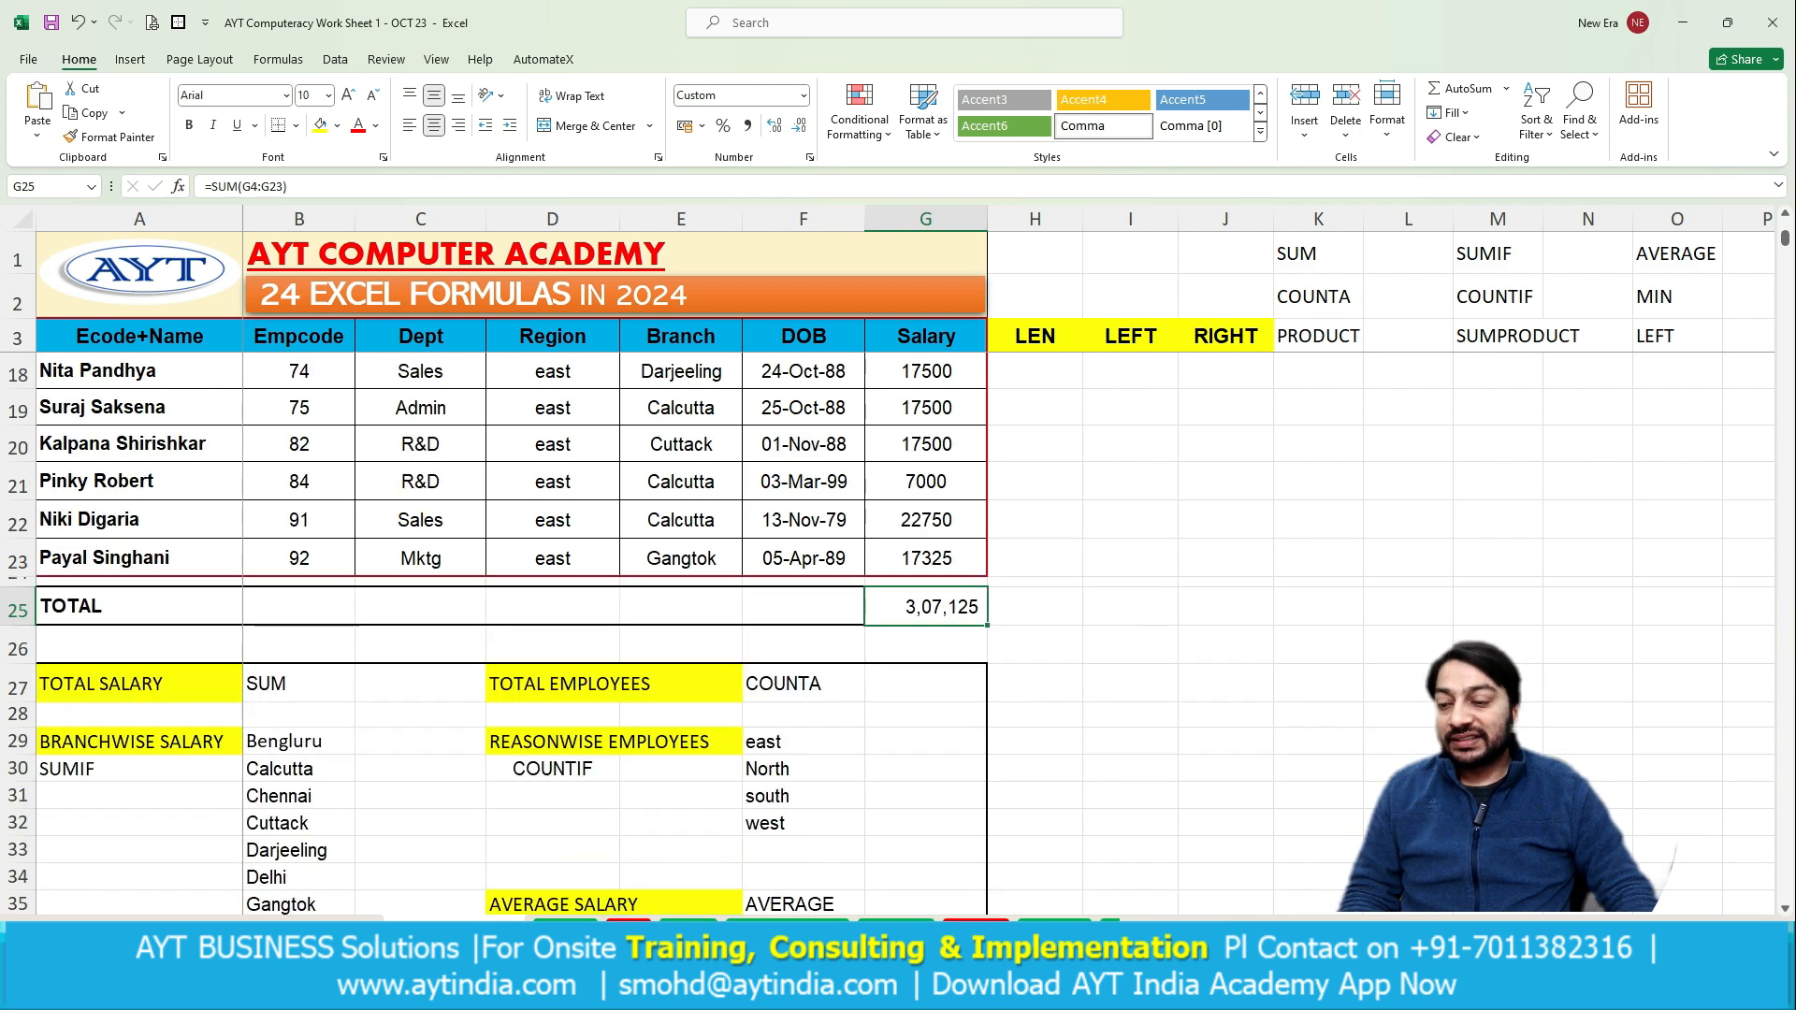
pyautogui.click(298, 684)
pyautogui.click(1318, 252)
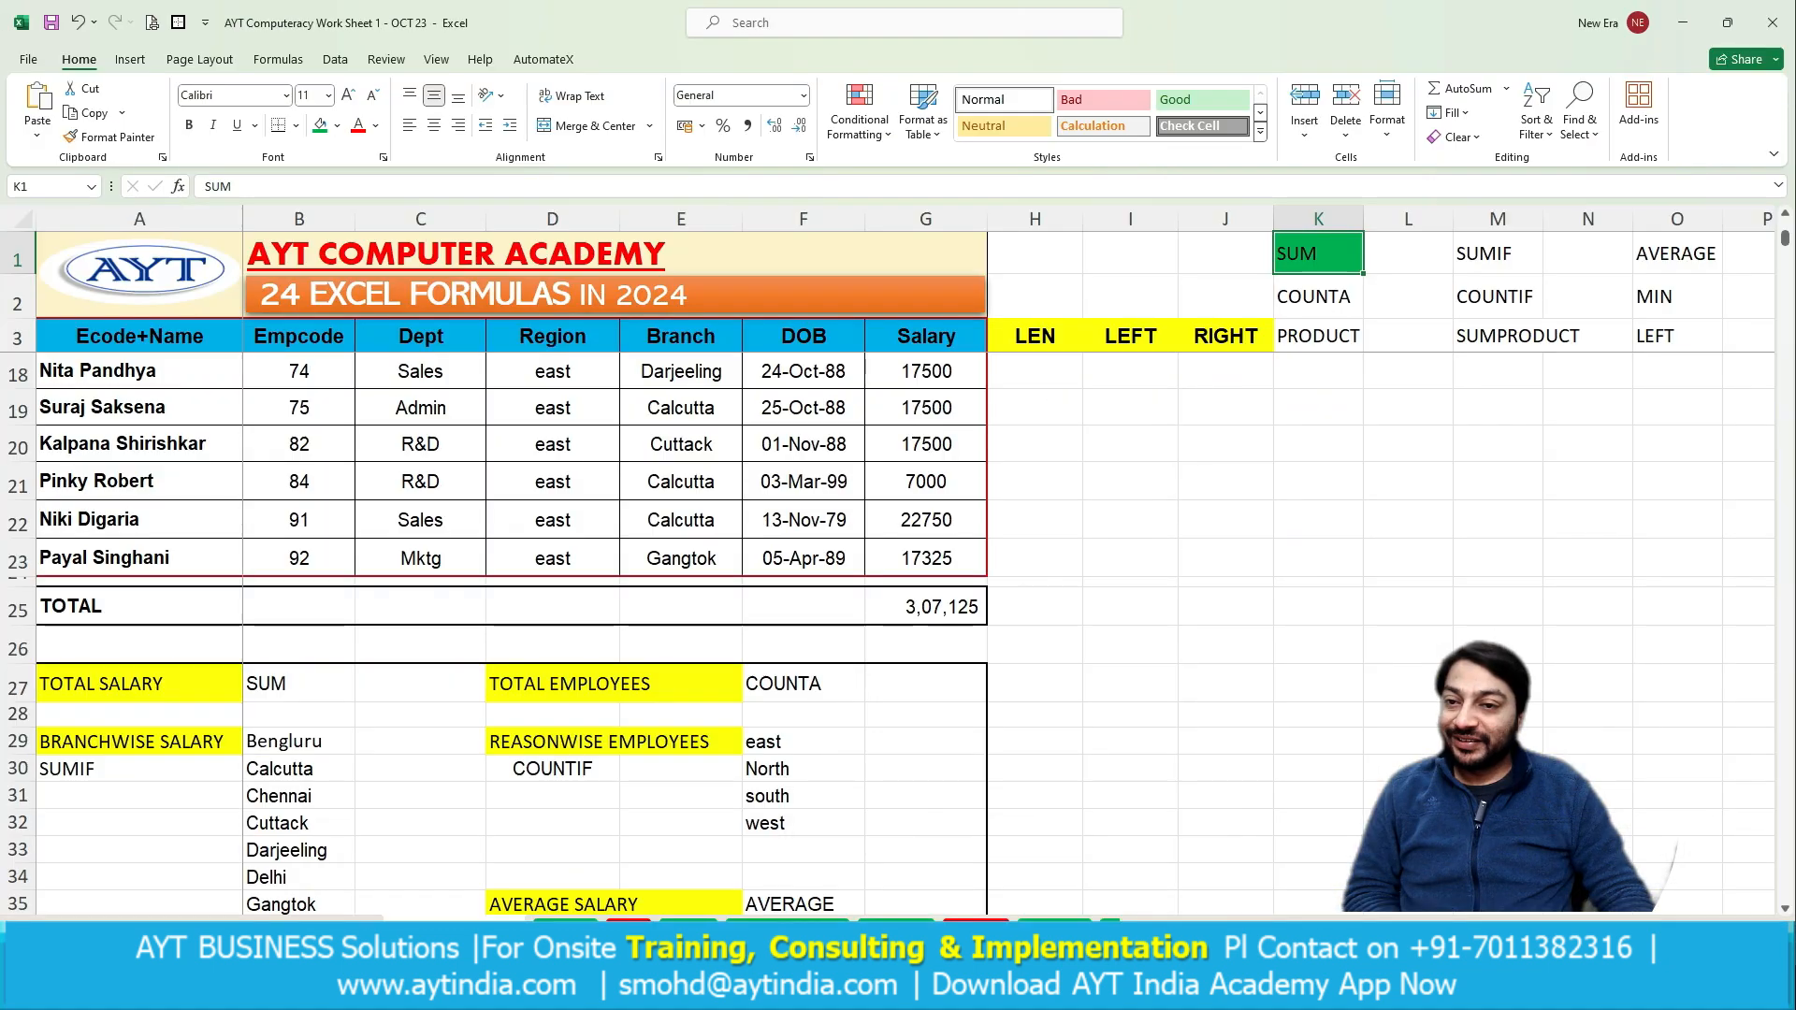
# Select the SUMIF label in M1 and review the branchwise salary section against the employee table.
pyautogui.click(1498, 252)
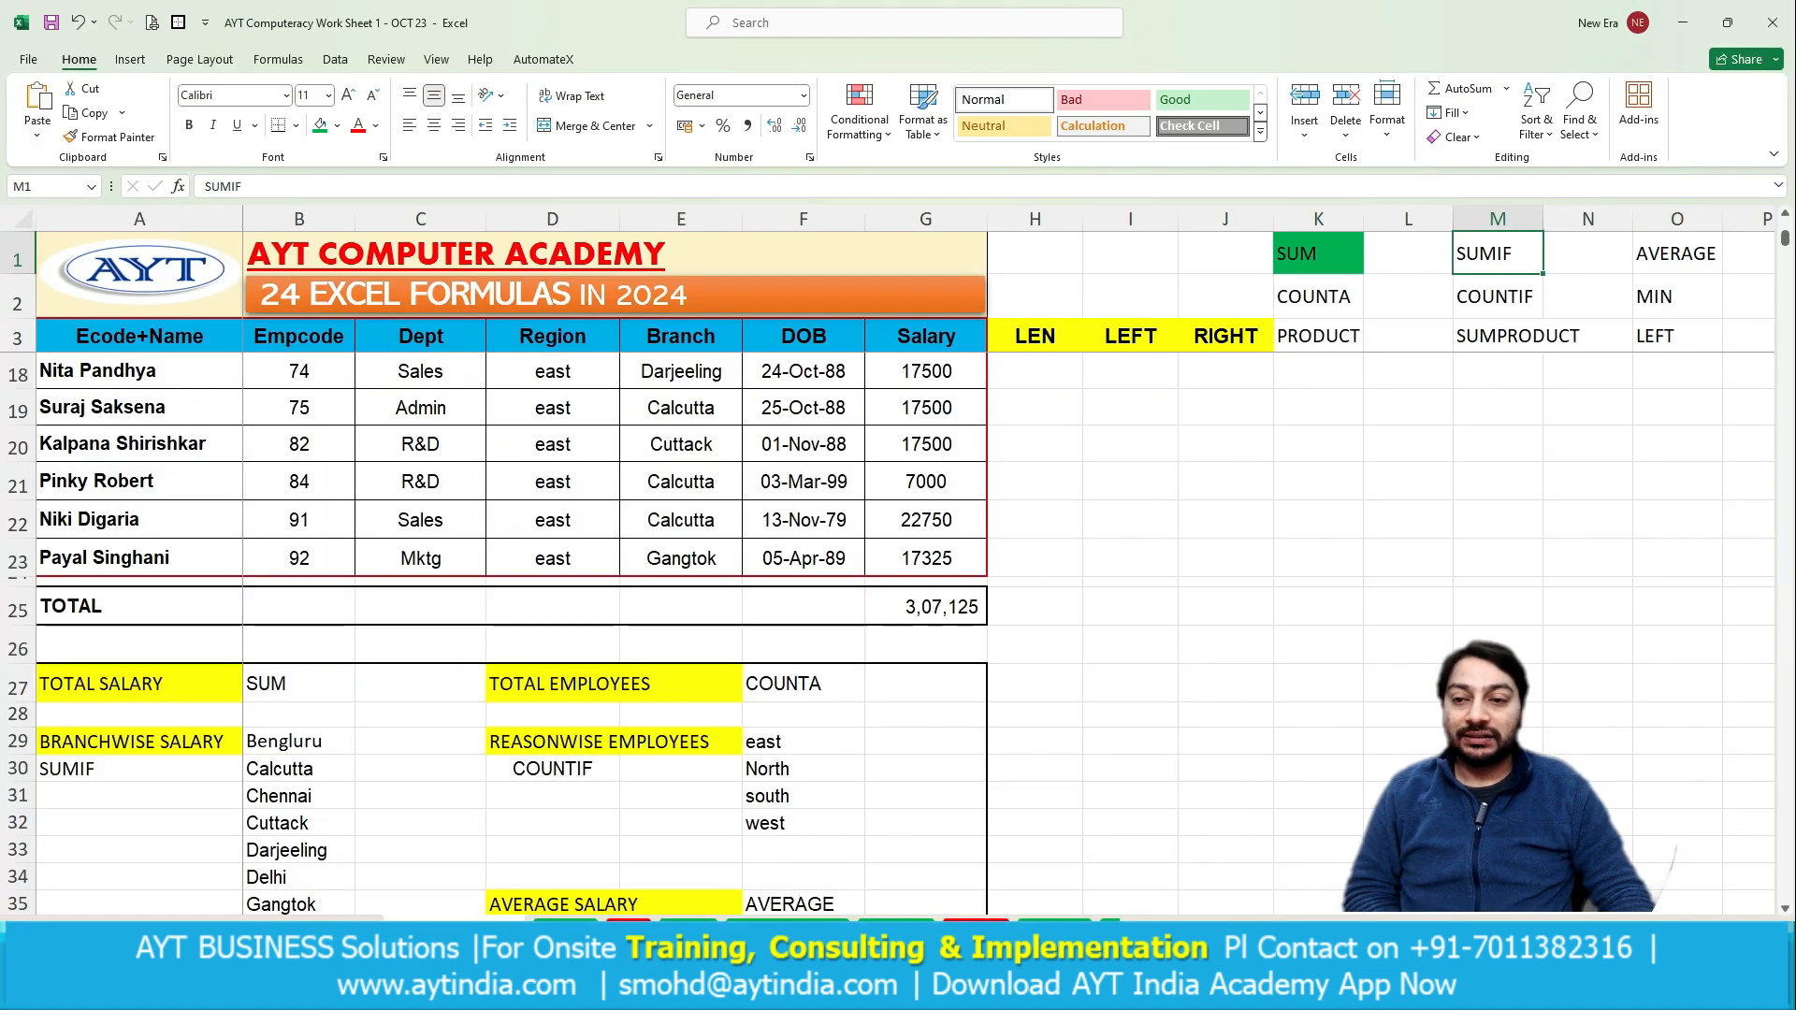
pyautogui.scroll(-2, 898, 627)
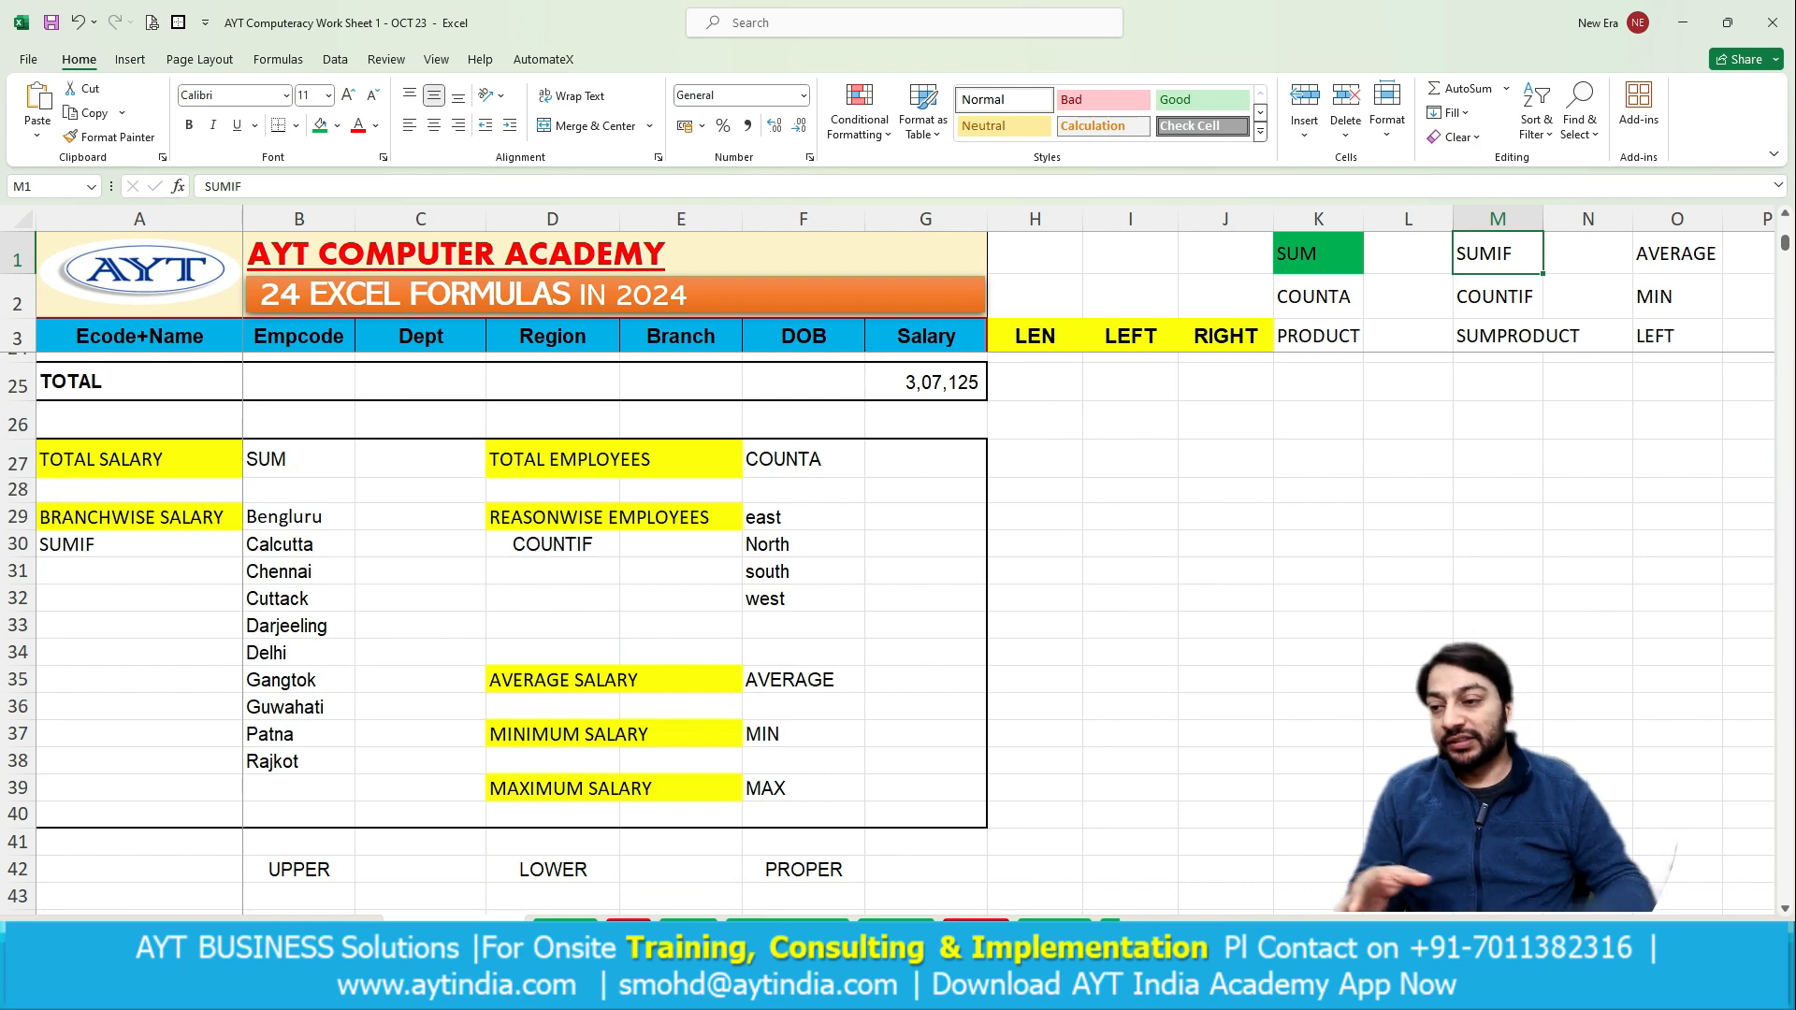
pyautogui.scroll(7, 511, 626)
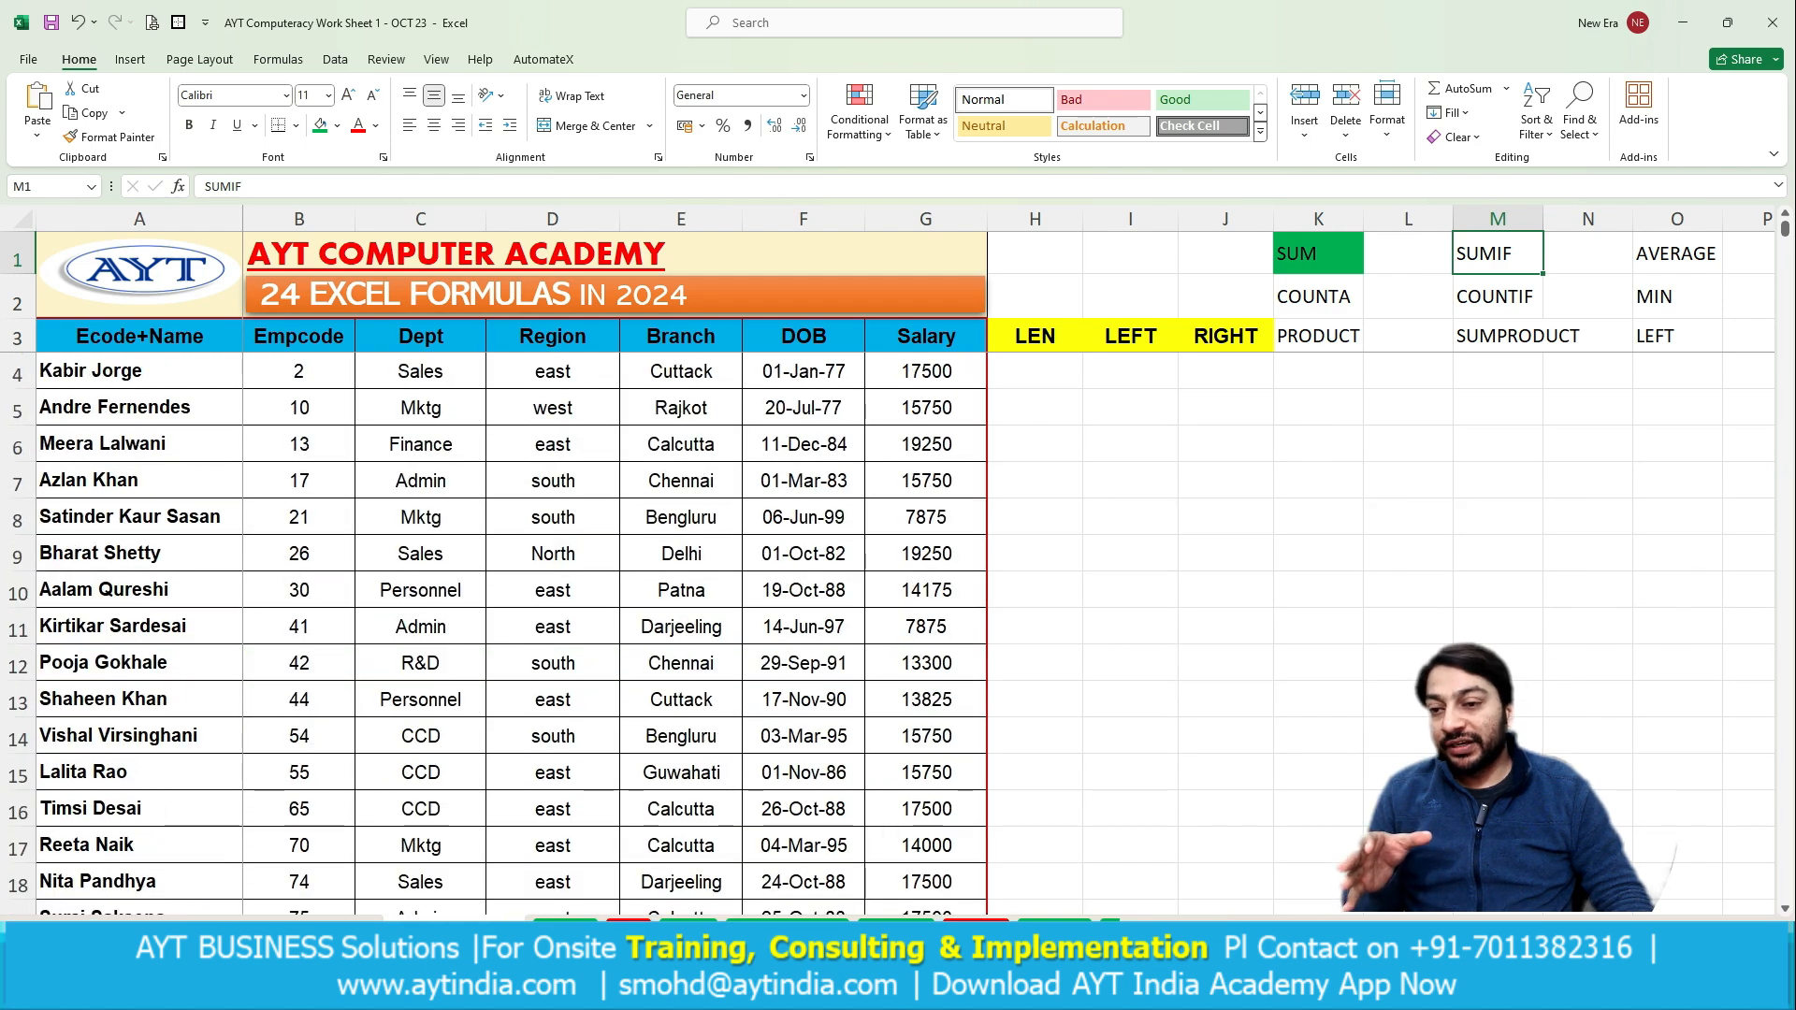
# Examine how the Bengluru entry in the branchwise salary section relates to the Branch and Salary columns of the employee table.
pyautogui.scroll(-7, 511, 627)
pyautogui.click(299, 507)
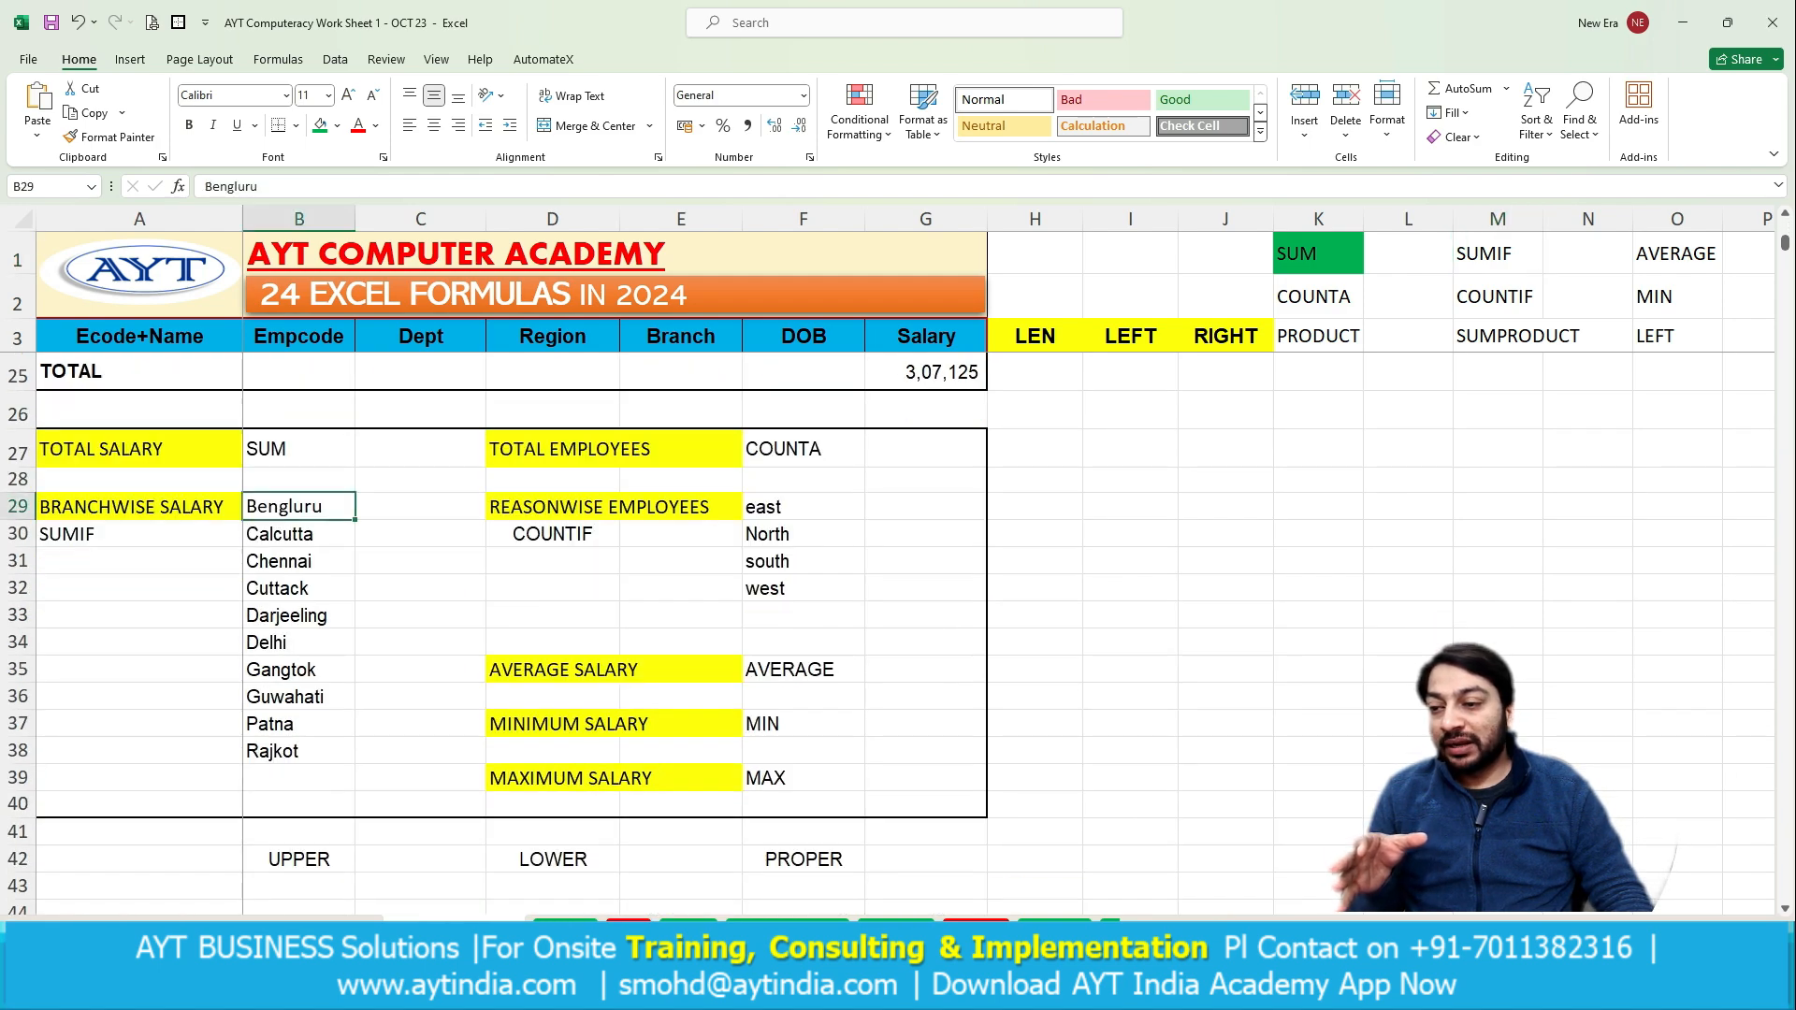
pyautogui.scroll(5, 299, 507)
pyautogui.scroll(2, 511, 627)
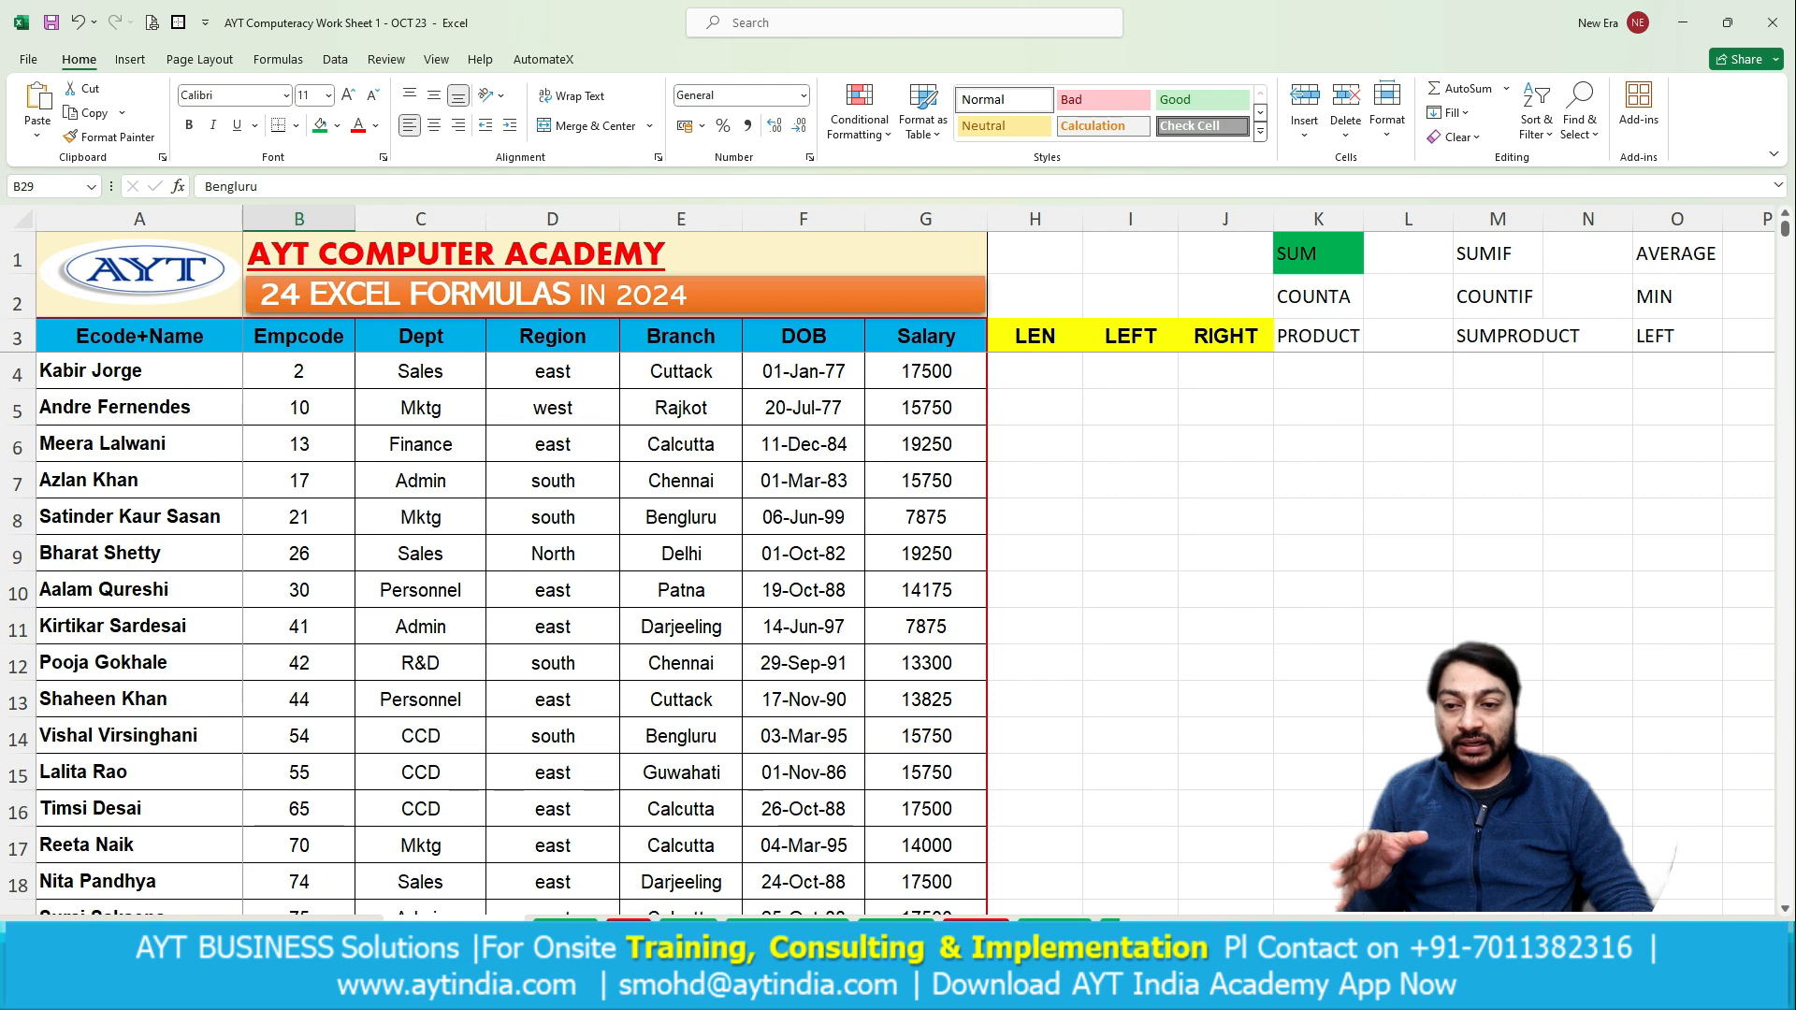
pyautogui.moveTo(680, 372); pyautogui.dragTo(681, 772)
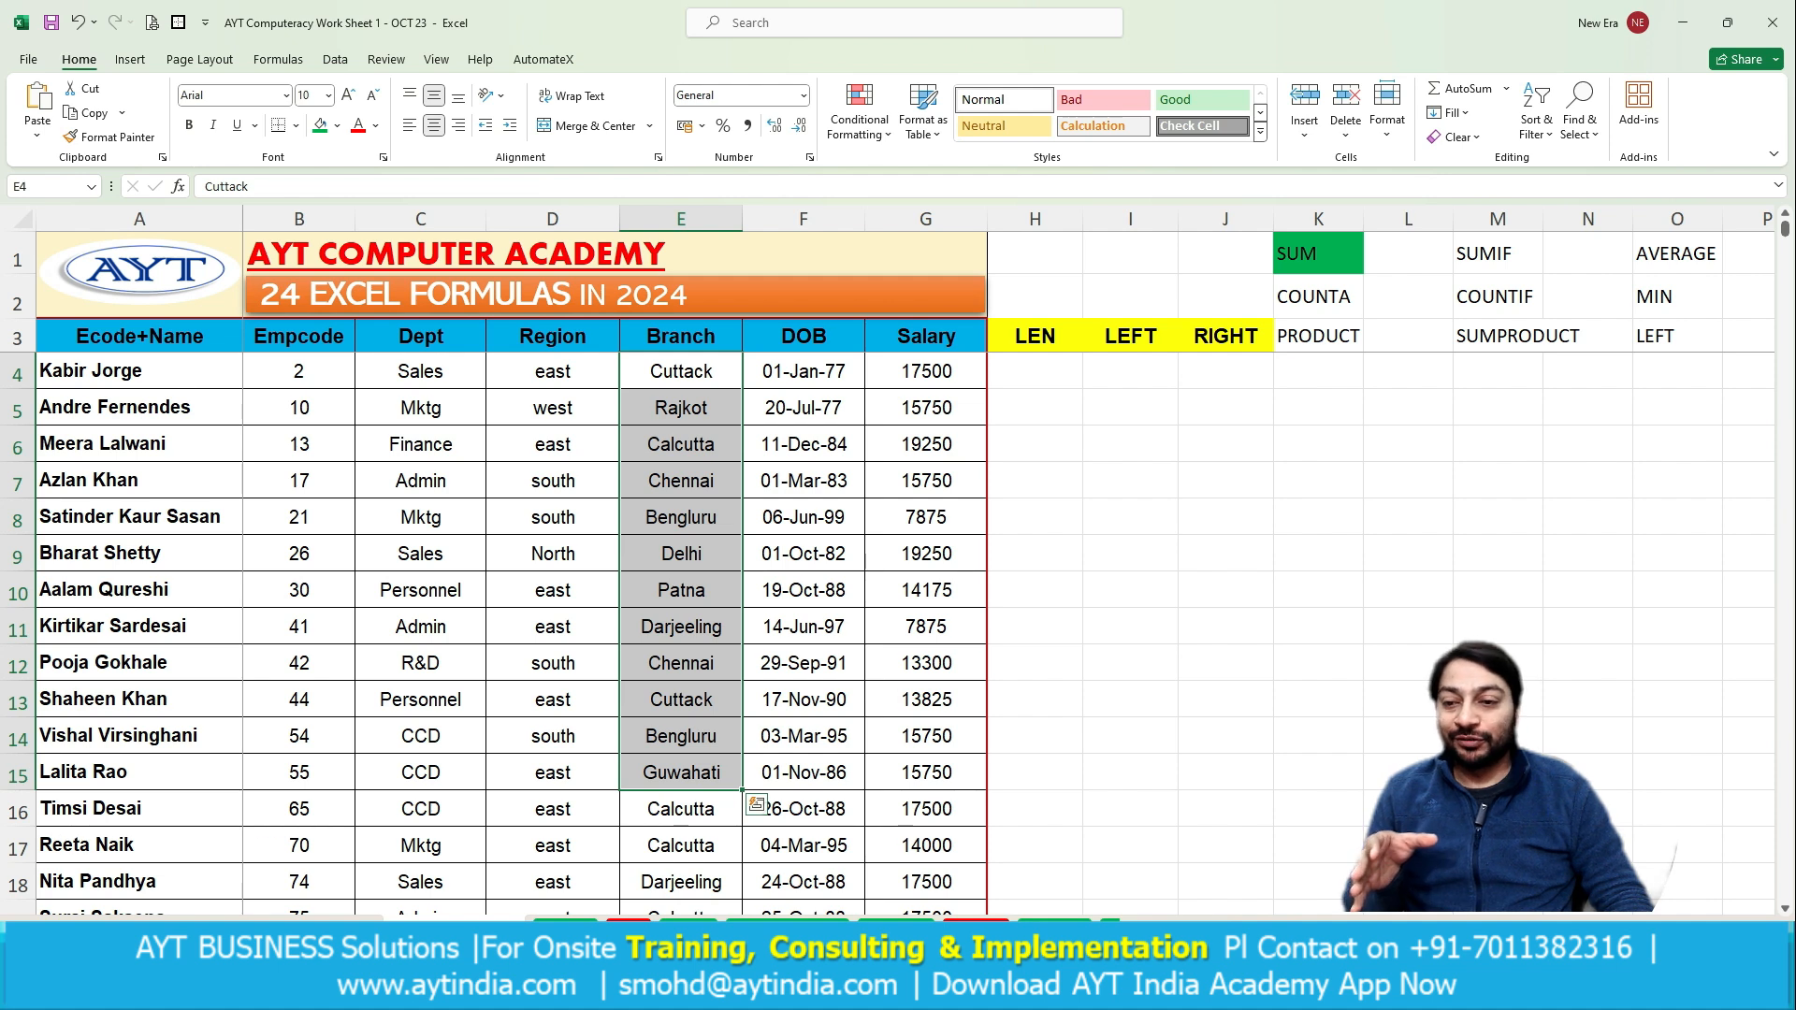
pyautogui.click(926, 372)
pyautogui.click(926, 517)
pyautogui.click(926, 736)
# Fill the Bengluru cells E14 and E8 in the Branch column with green and check their salaries in G8 and G14.
pyautogui.click(681, 736)
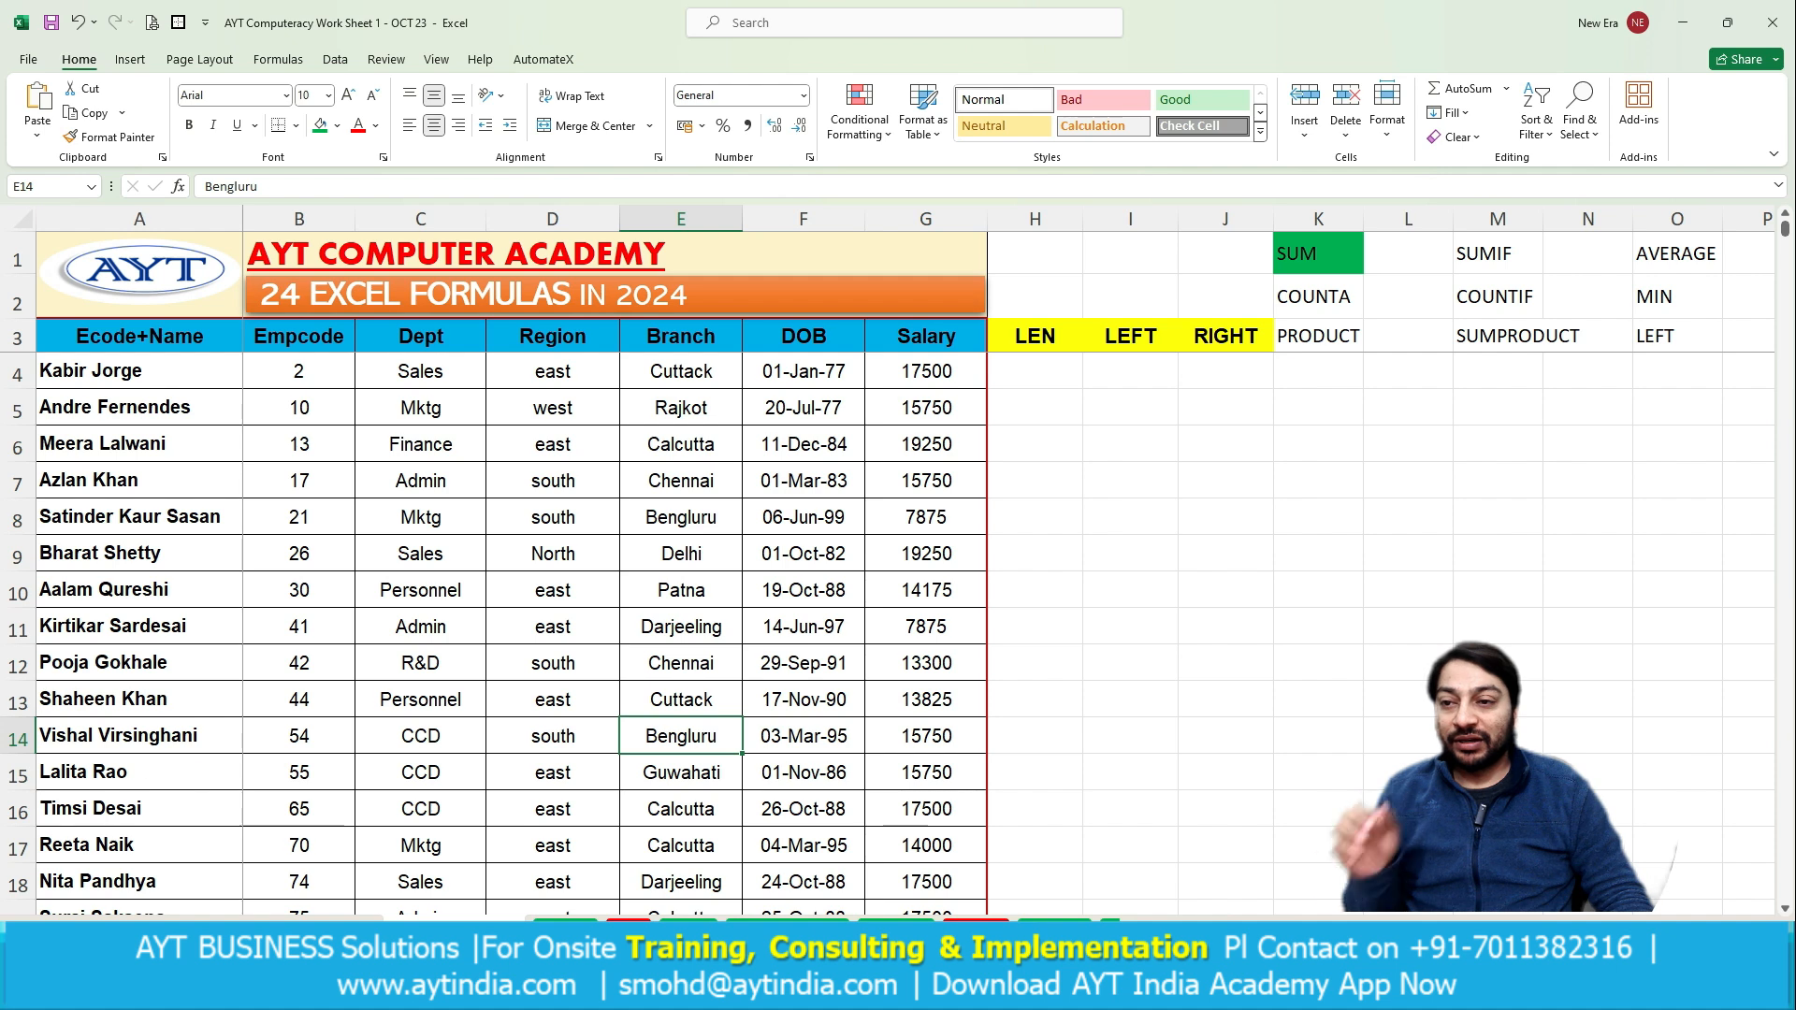
pyautogui.click(320, 125)
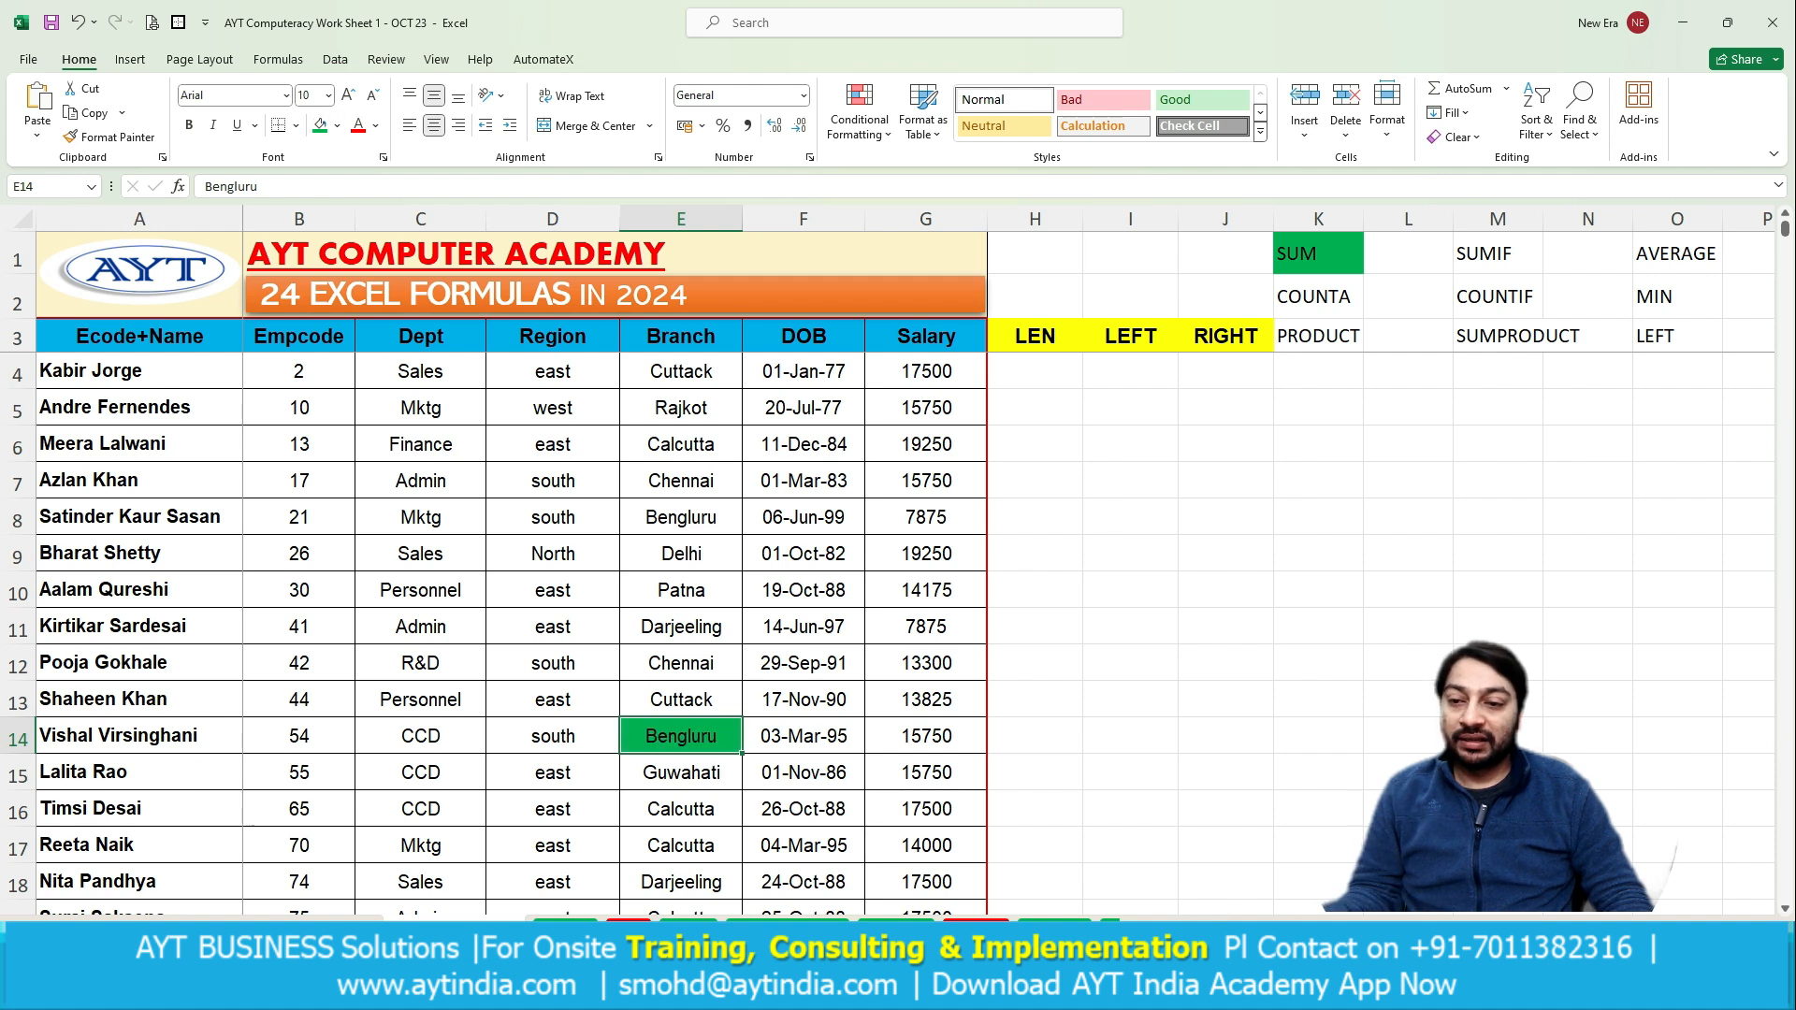
pyautogui.click(681, 517)
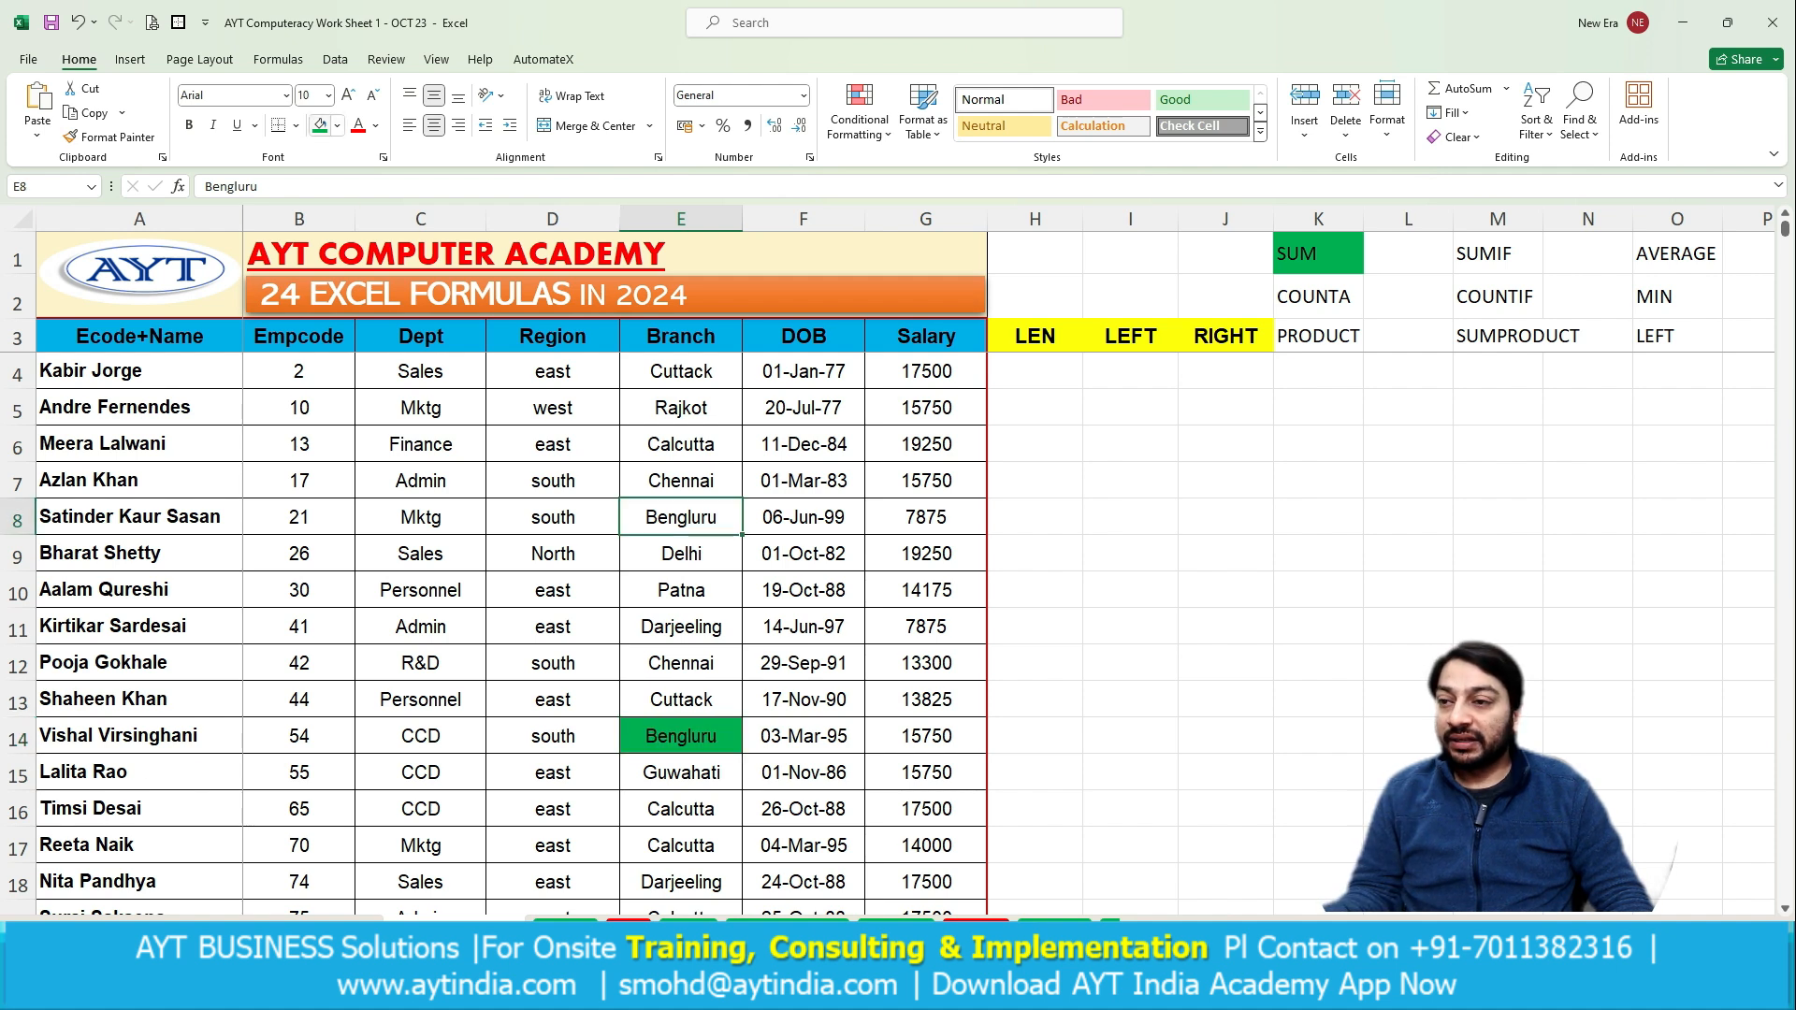
pyautogui.click(320, 125)
pyautogui.scroll(-2, 512, 608)
pyautogui.scroll(2, 512, 608)
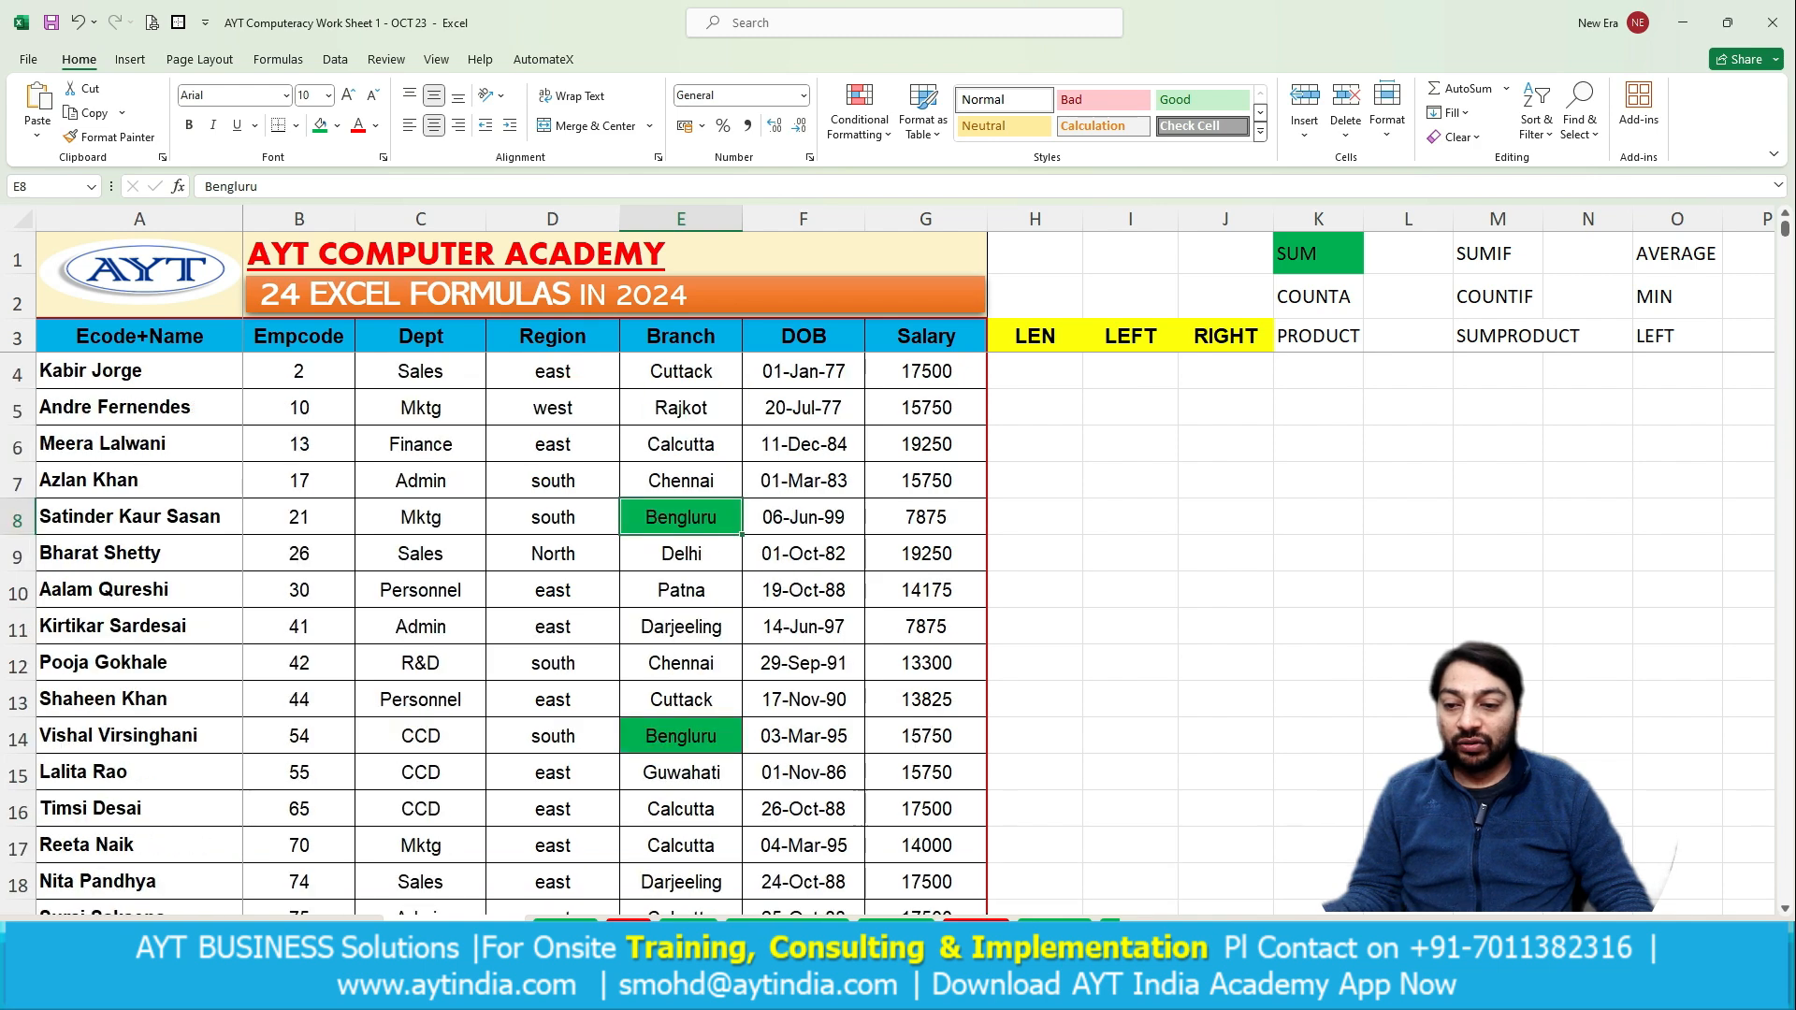
pyautogui.click(926, 518)
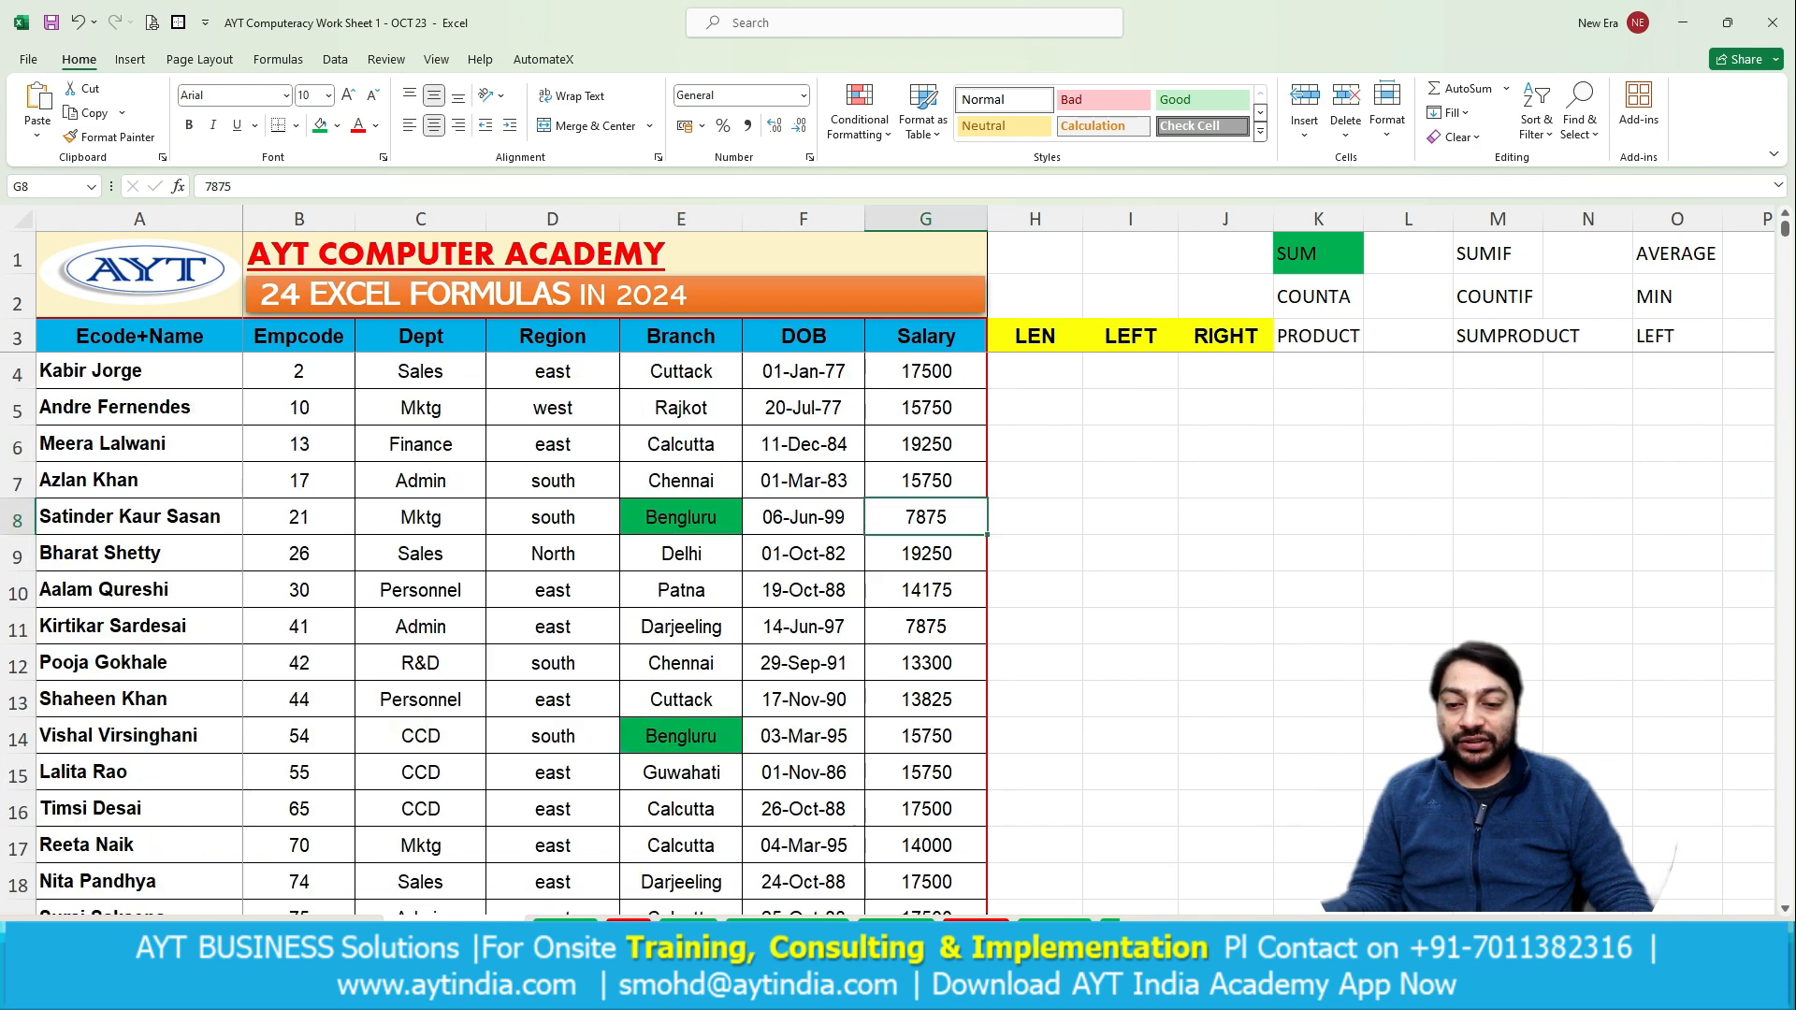
pyautogui.keyDown('ctrl'); pyautogui.click(926, 736); pyautogui.keyUp('ctrl')
pyautogui.scroll(-2, 926, 736)
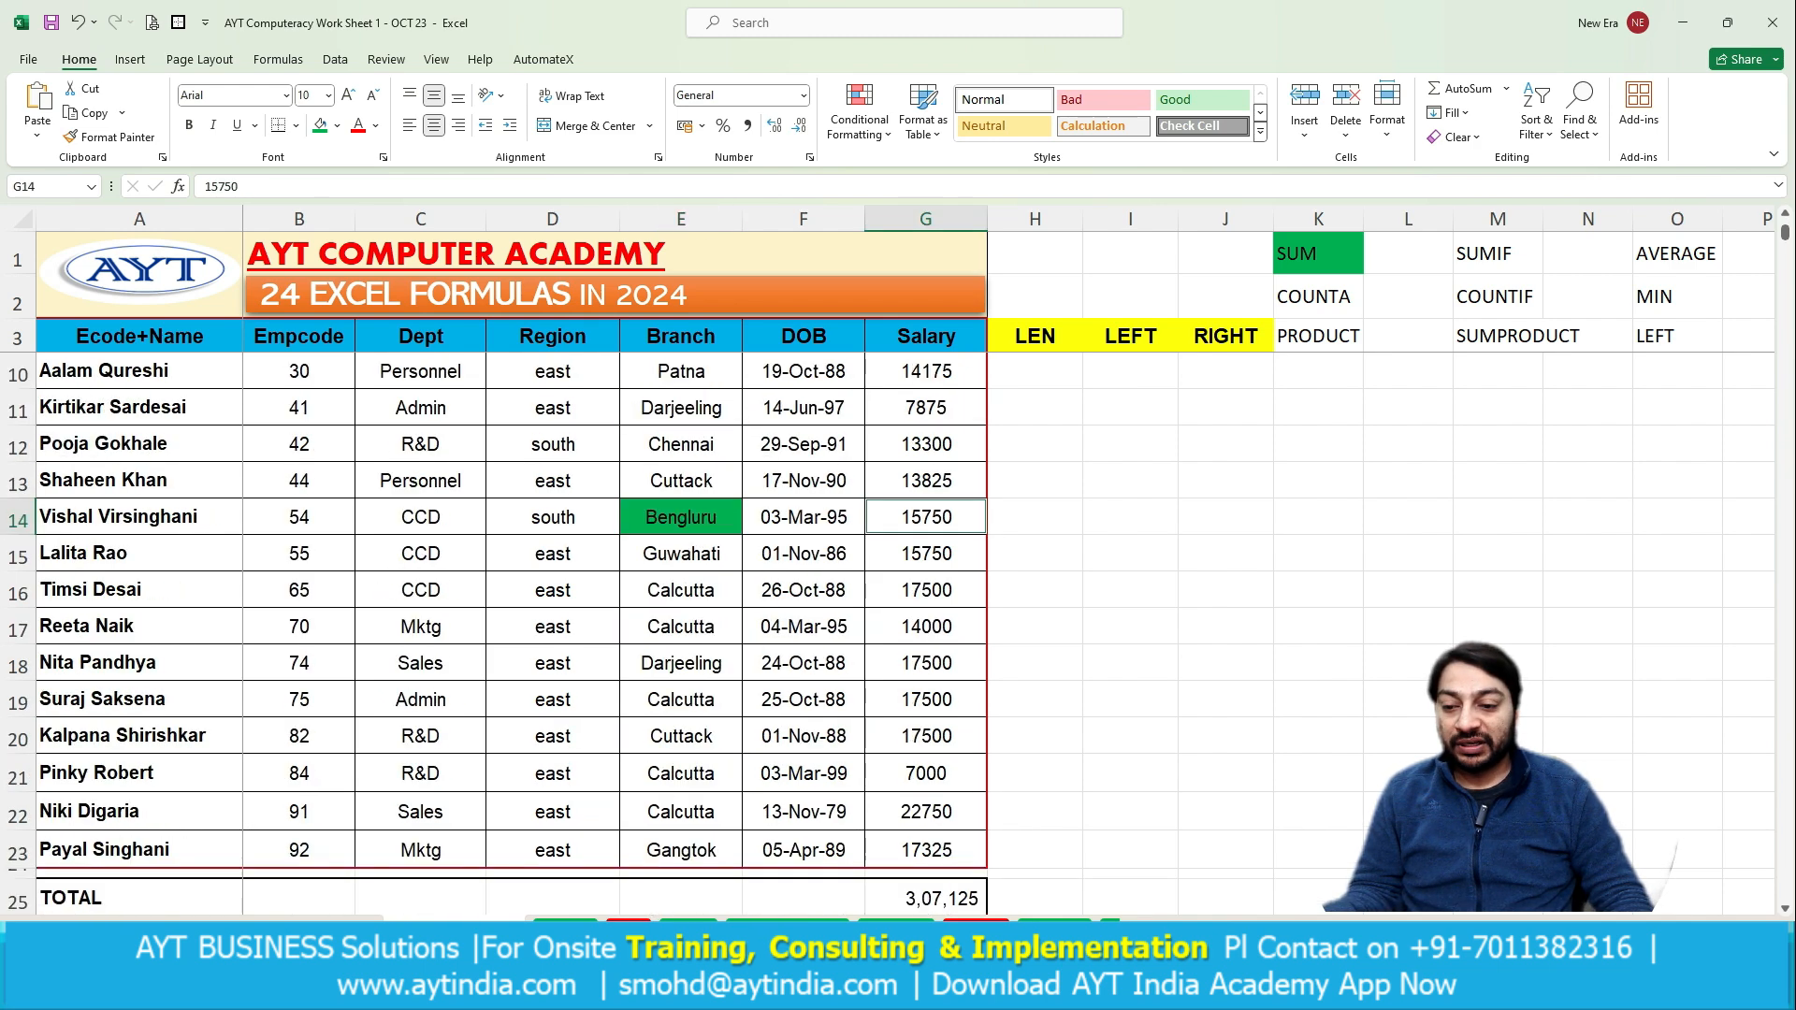
# Fill the Branch cells E21:E22 and E16:E17 containing Calcutta with light orange.
pyautogui.scroll(-2, 926, 737)
pyautogui.click(681, 554)
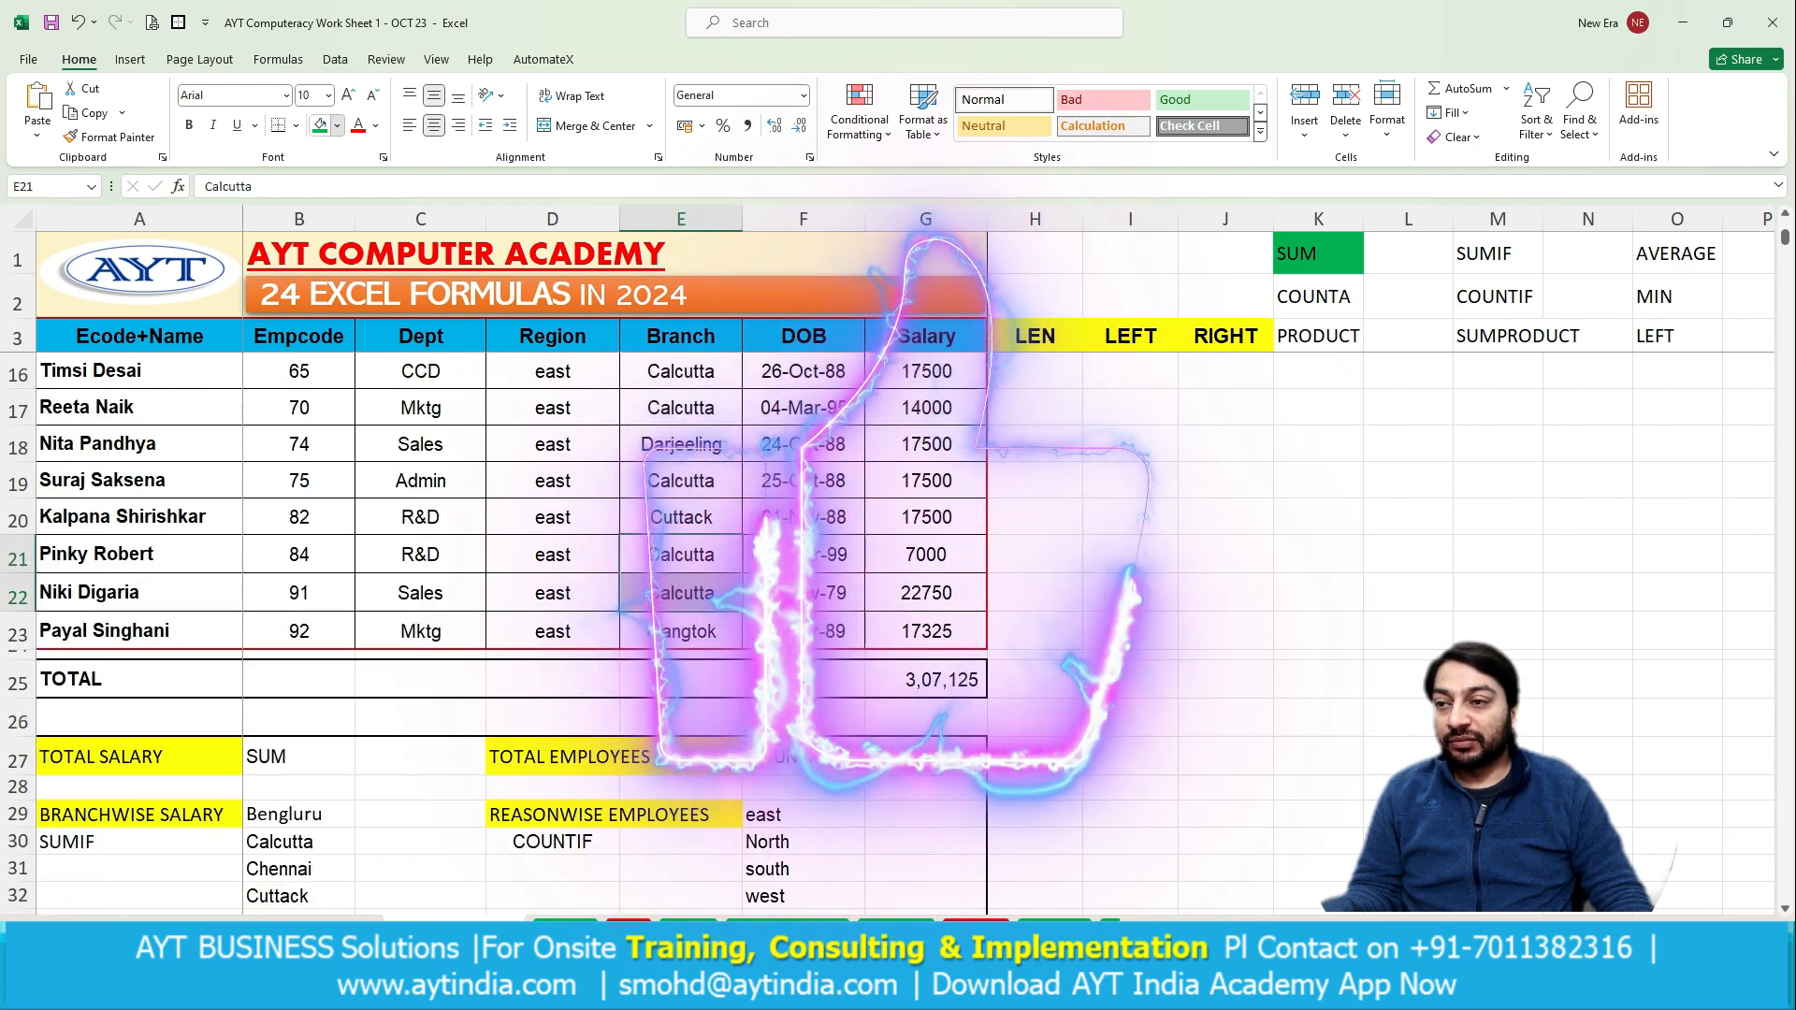
pyautogui.click(338, 126)
pyautogui.click(403, 207)
pyautogui.scroll(3, 681, 561)
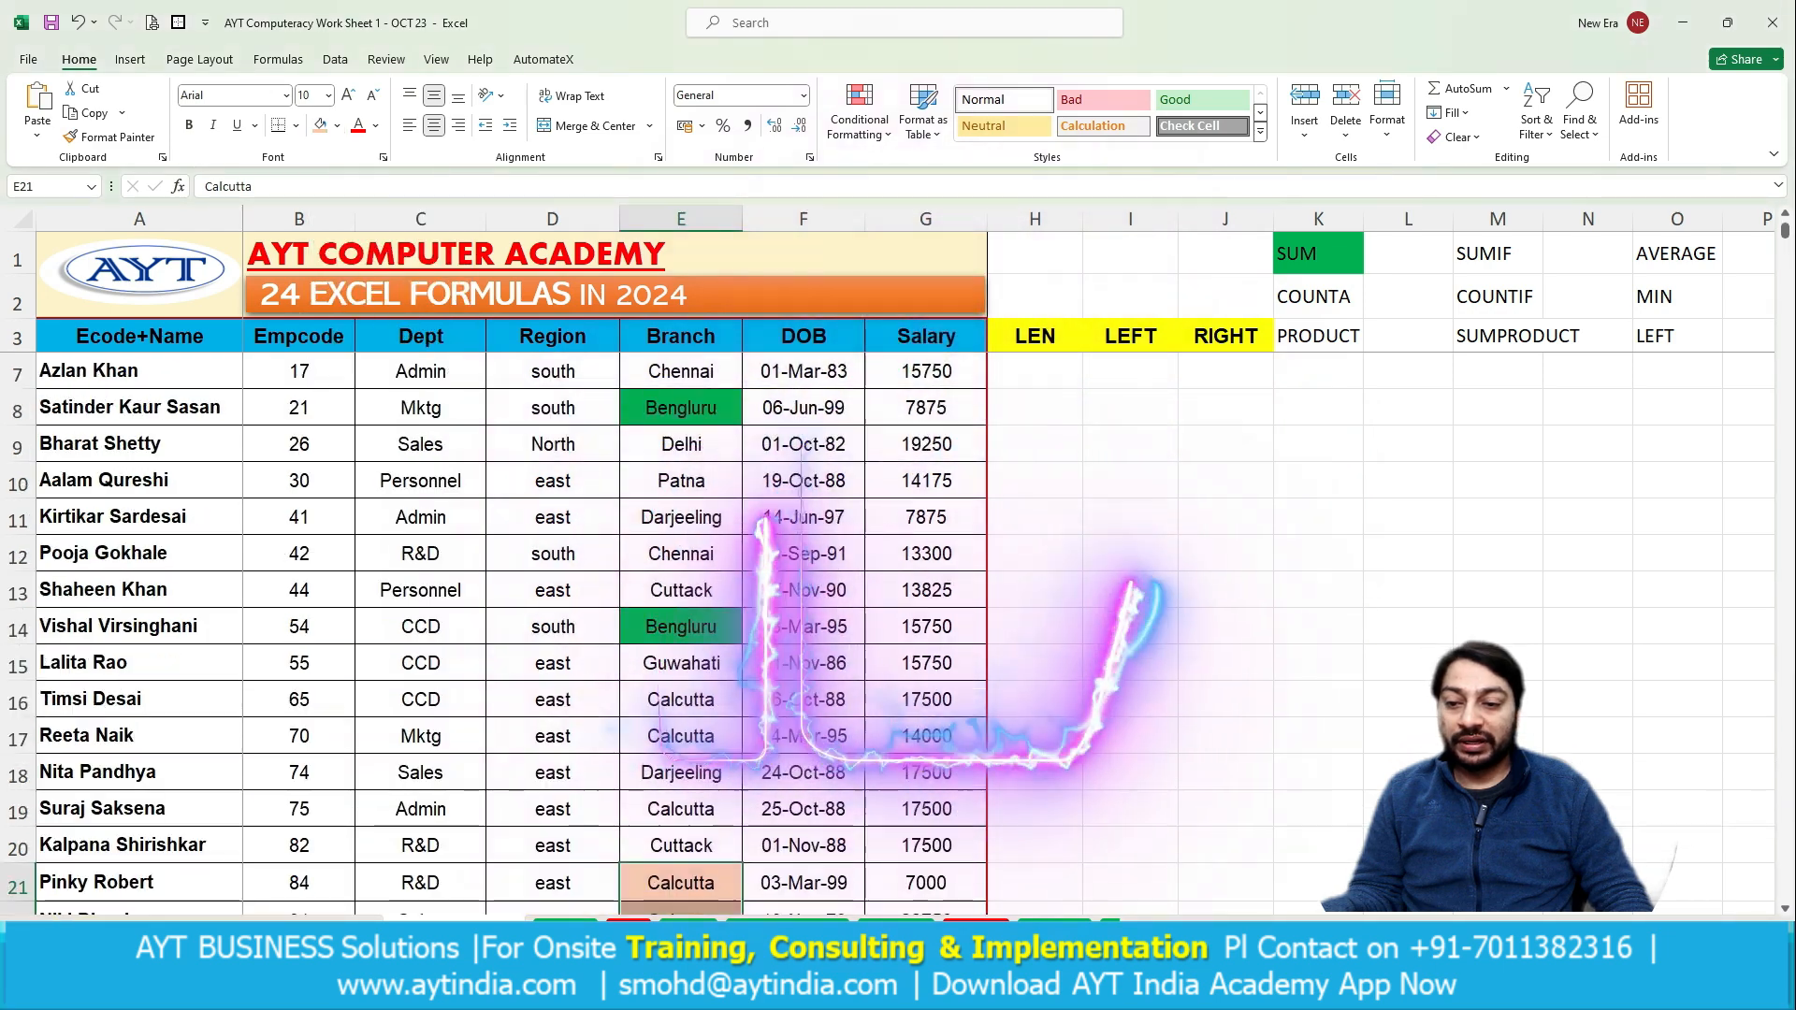
pyautogui.moveTo(681, 700); pyautogui.dragTo(681, 736)
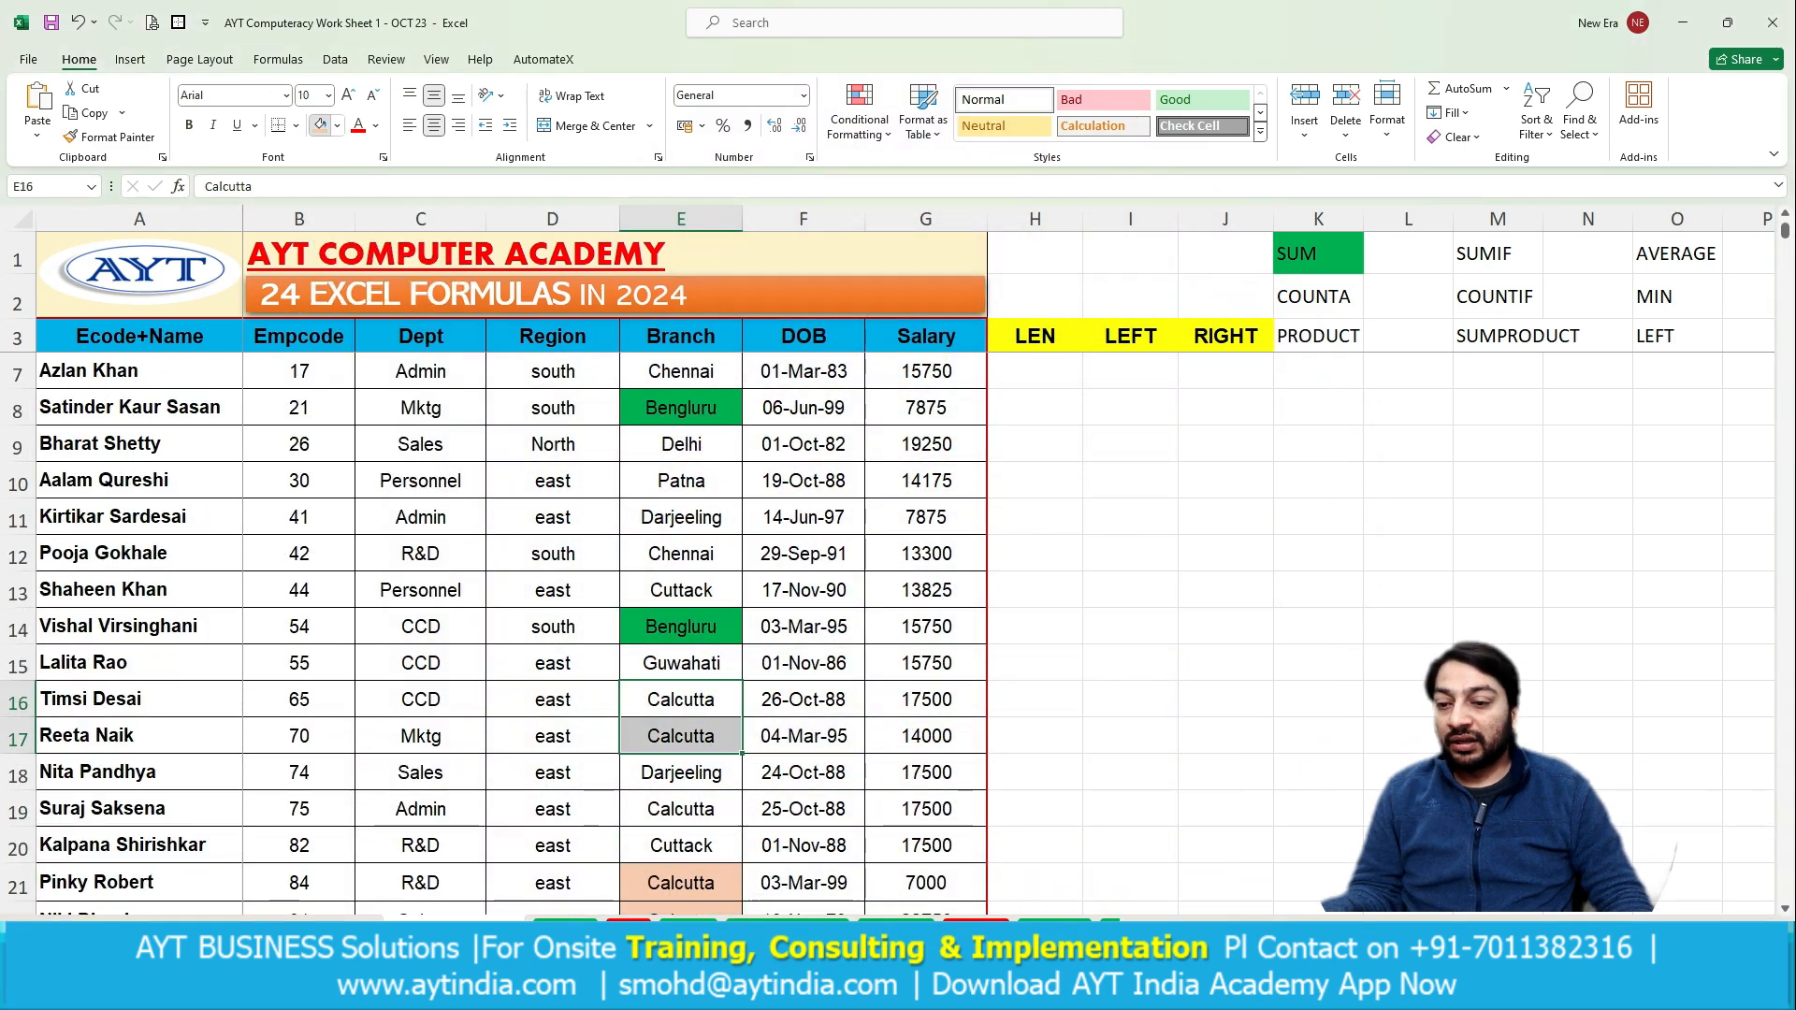
pyautogui.click(319, 126)
# Fill the Branch cells E6:E7 with the same light orange and look over the highlighted branches.
pyautogui.scroll(3, 757, 769)
pyautogui.moveTo(681, 445); pyautogui.dragTo(681, 481)
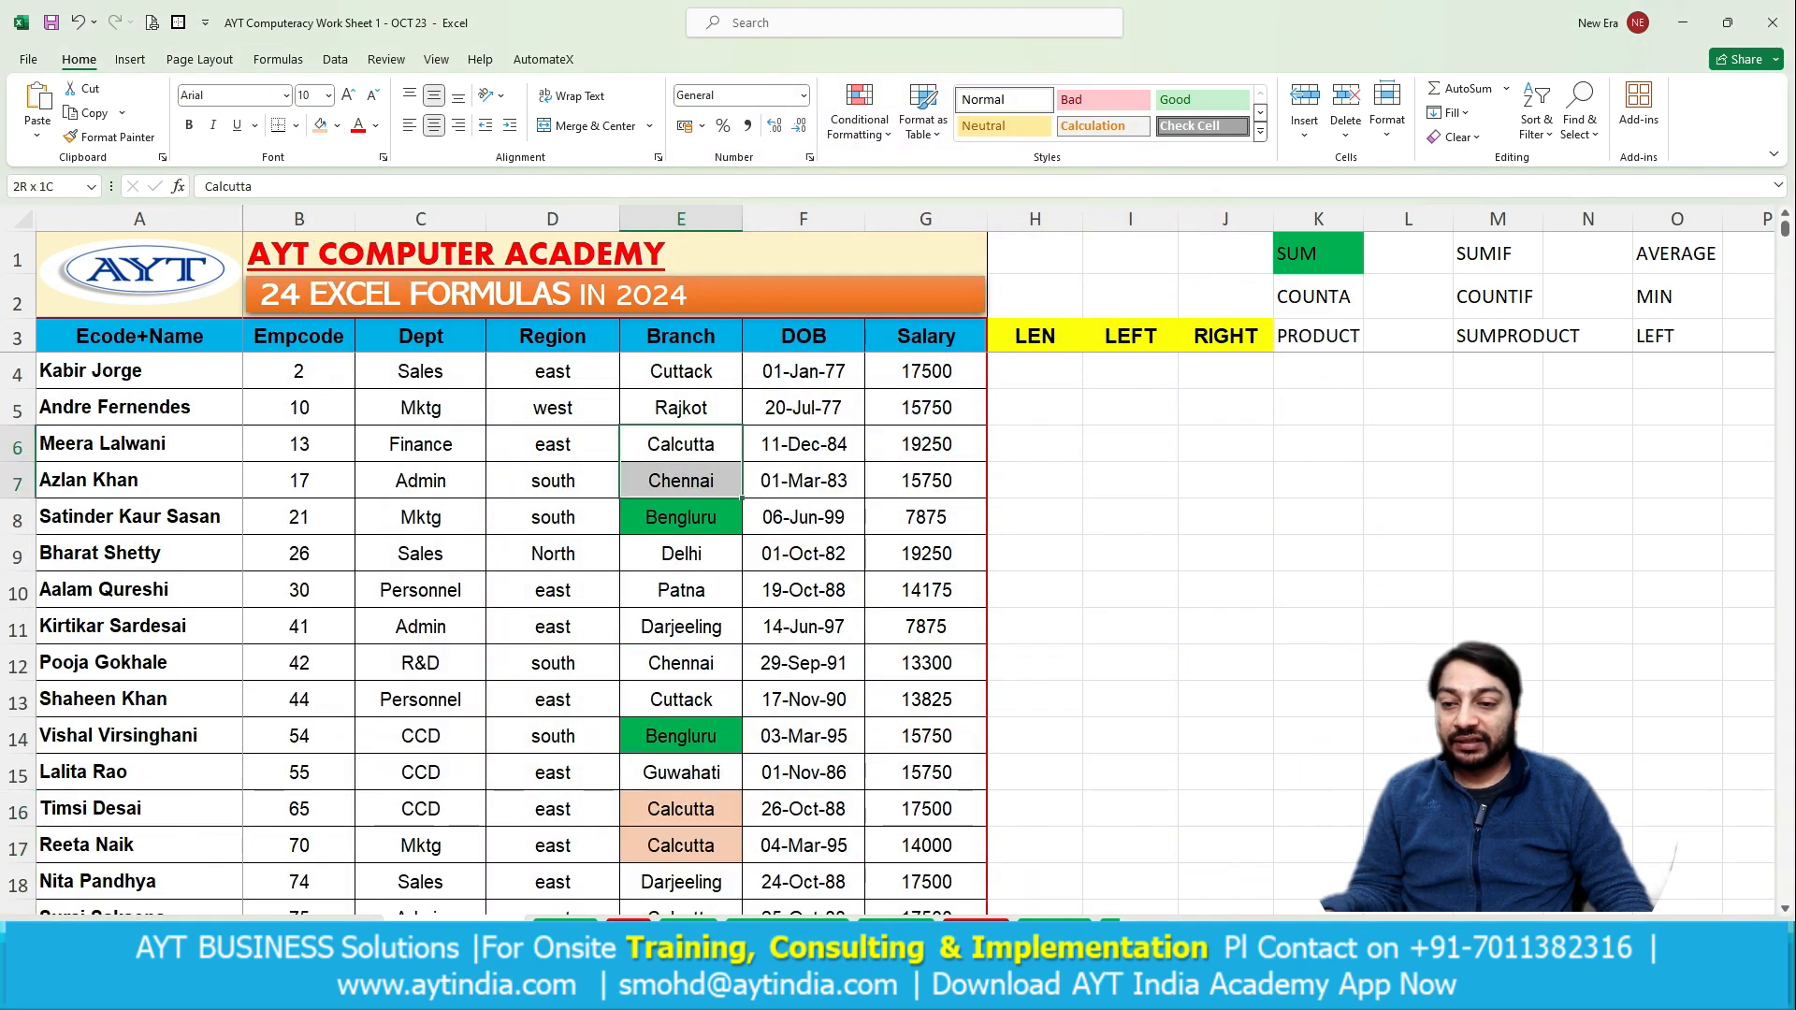
pyautogui.click(319, 125)
pyautogui.scroll(-2, 746, 501)
pyautogui.scroll(2, 681, 561)
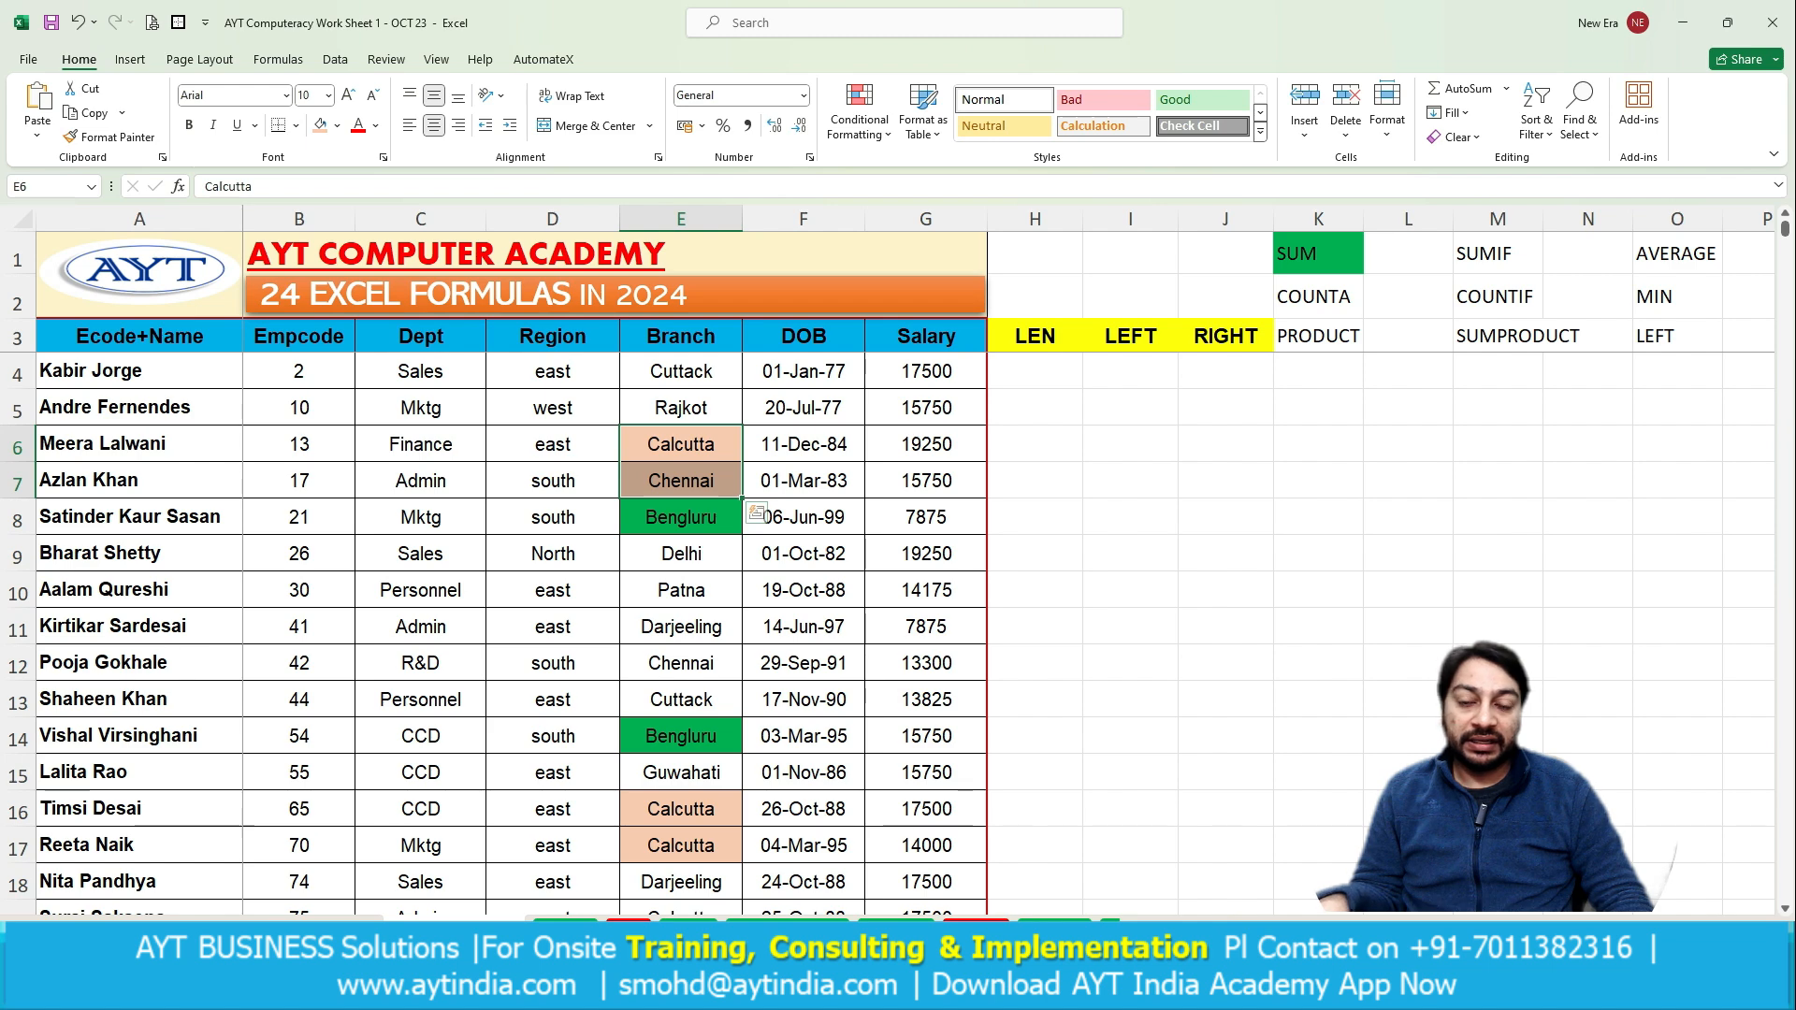
pyautogui.scroll(-3, 510, 636)
pyautogui.scroll(3, 510, 636)
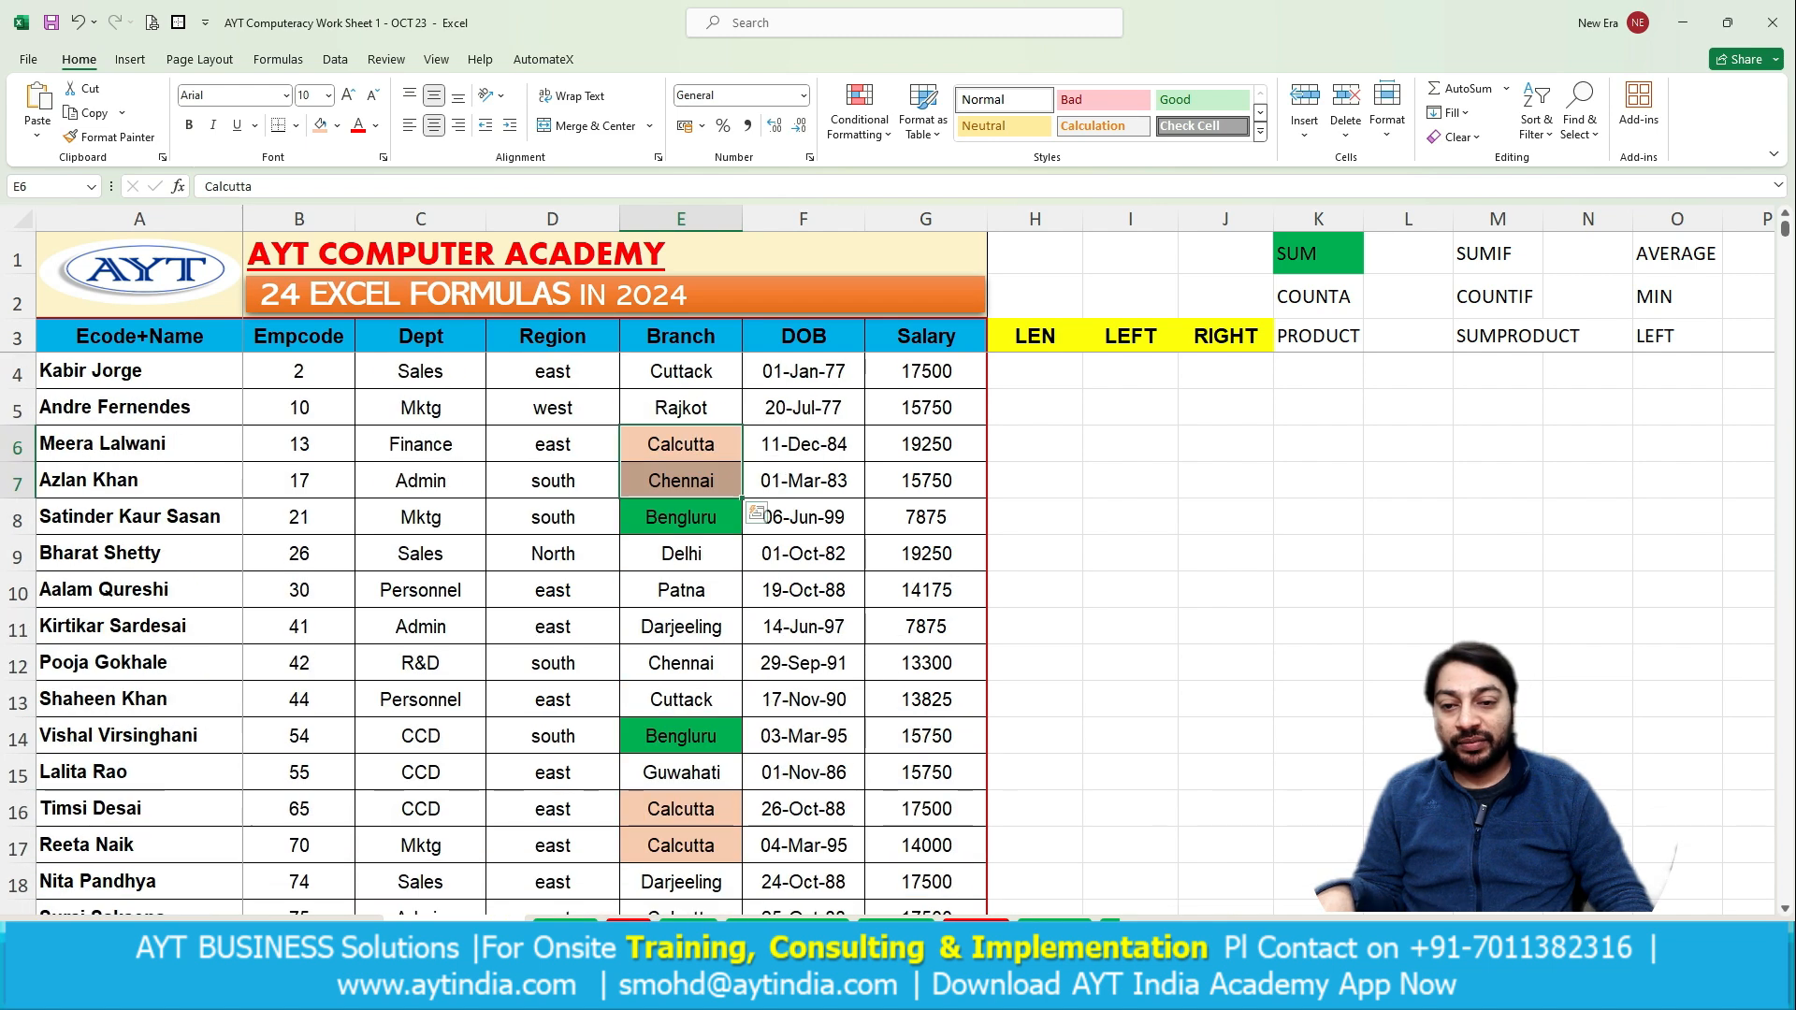
# Start an addition formula in H1 with the salaries in G6, G7 and G16 of the highlighted rows.
pyautogui.click(1034, 253)
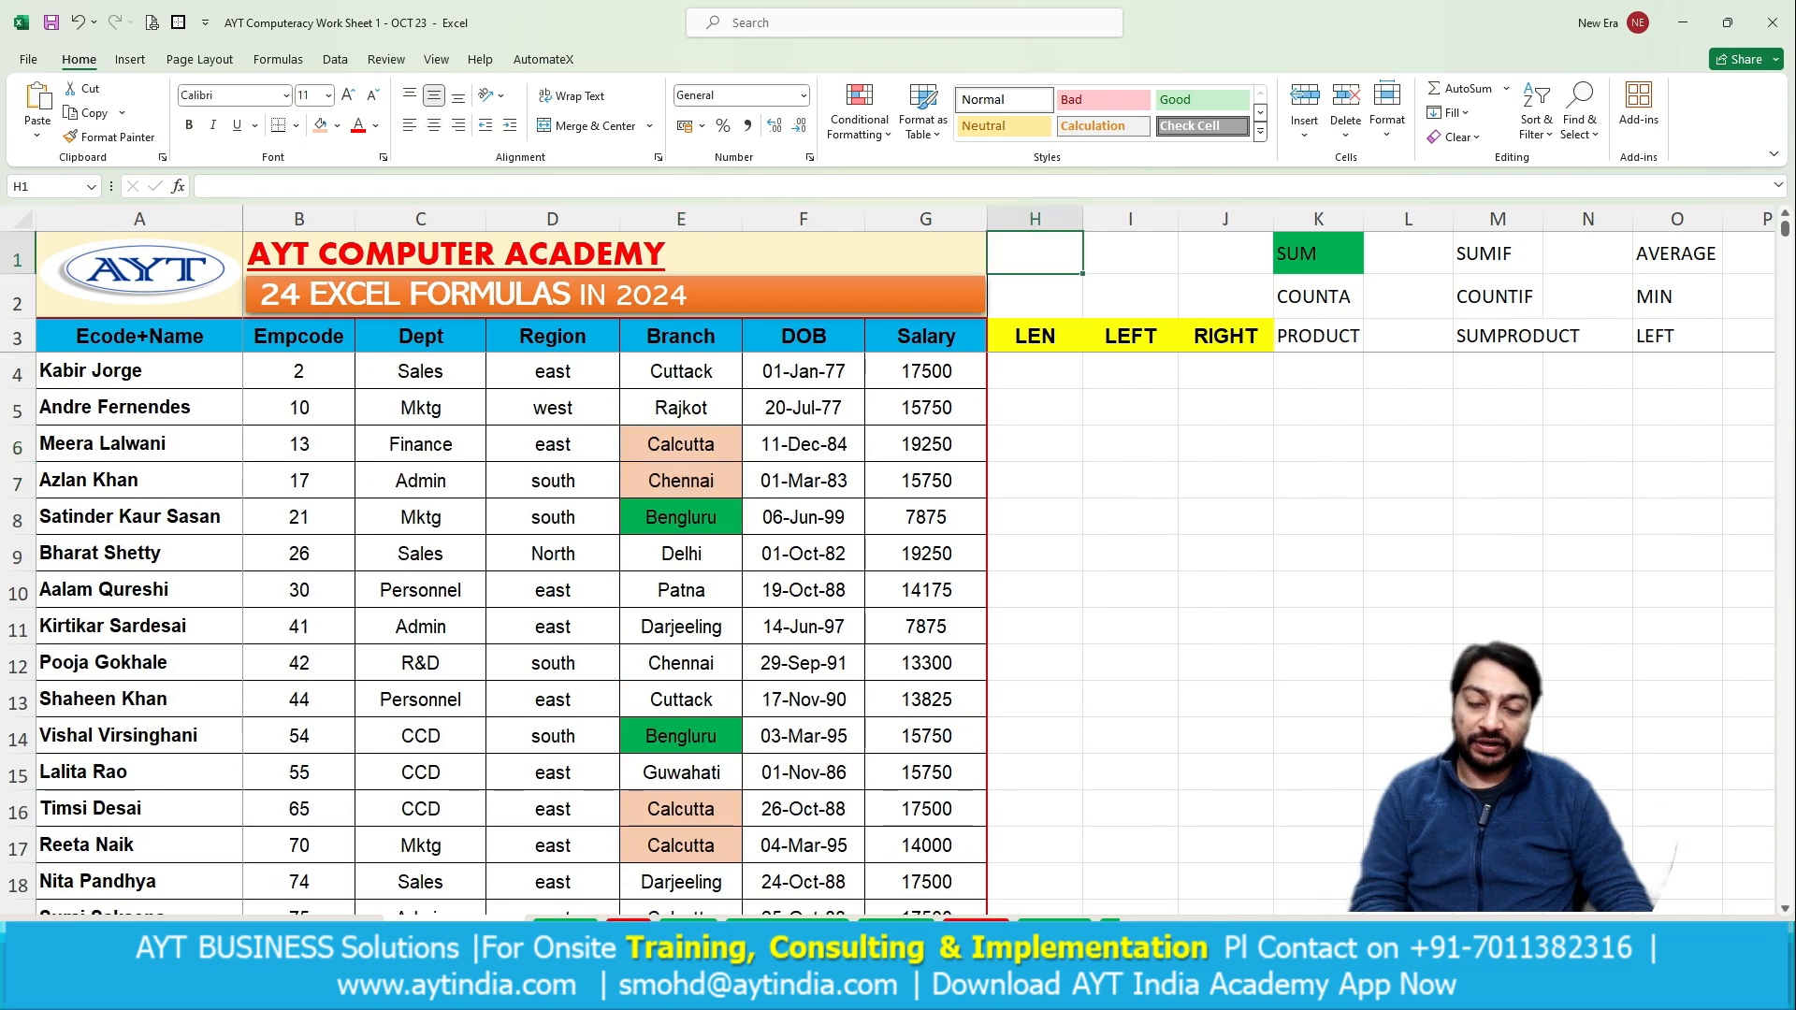
pyautogui.write('=')
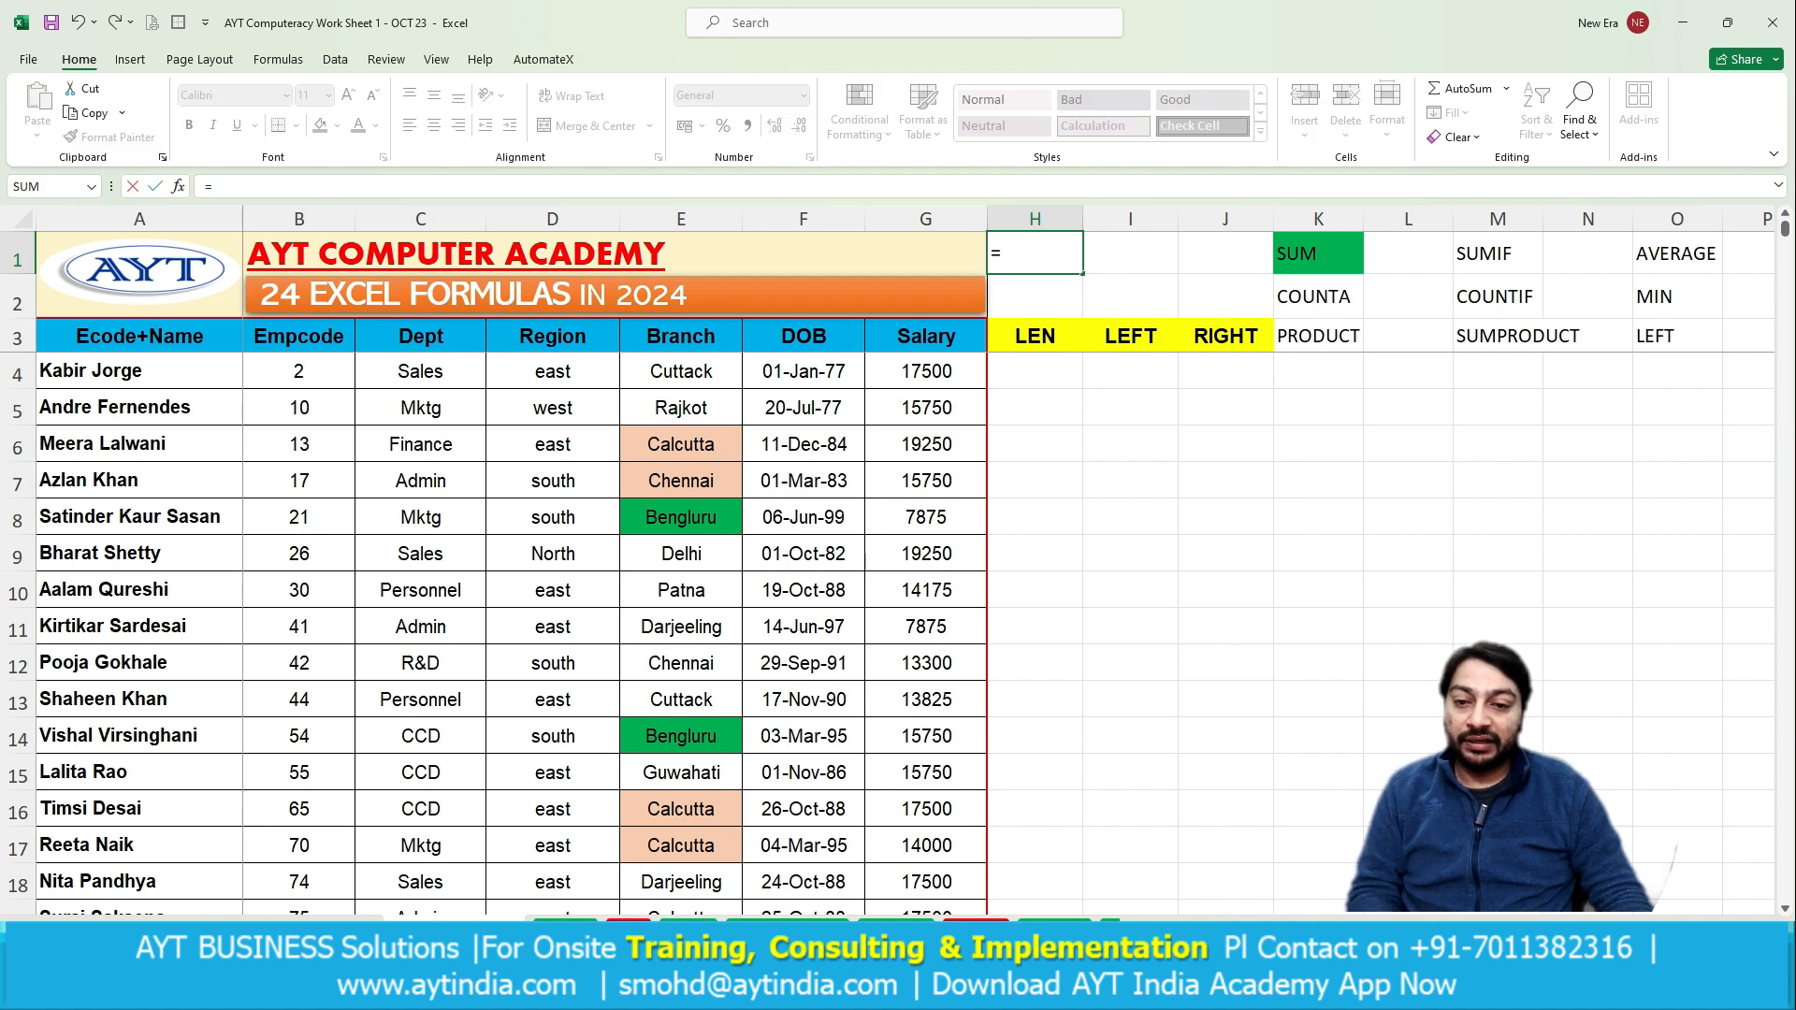
pyautogui.click(926, 444)
pyautogui.write('+')
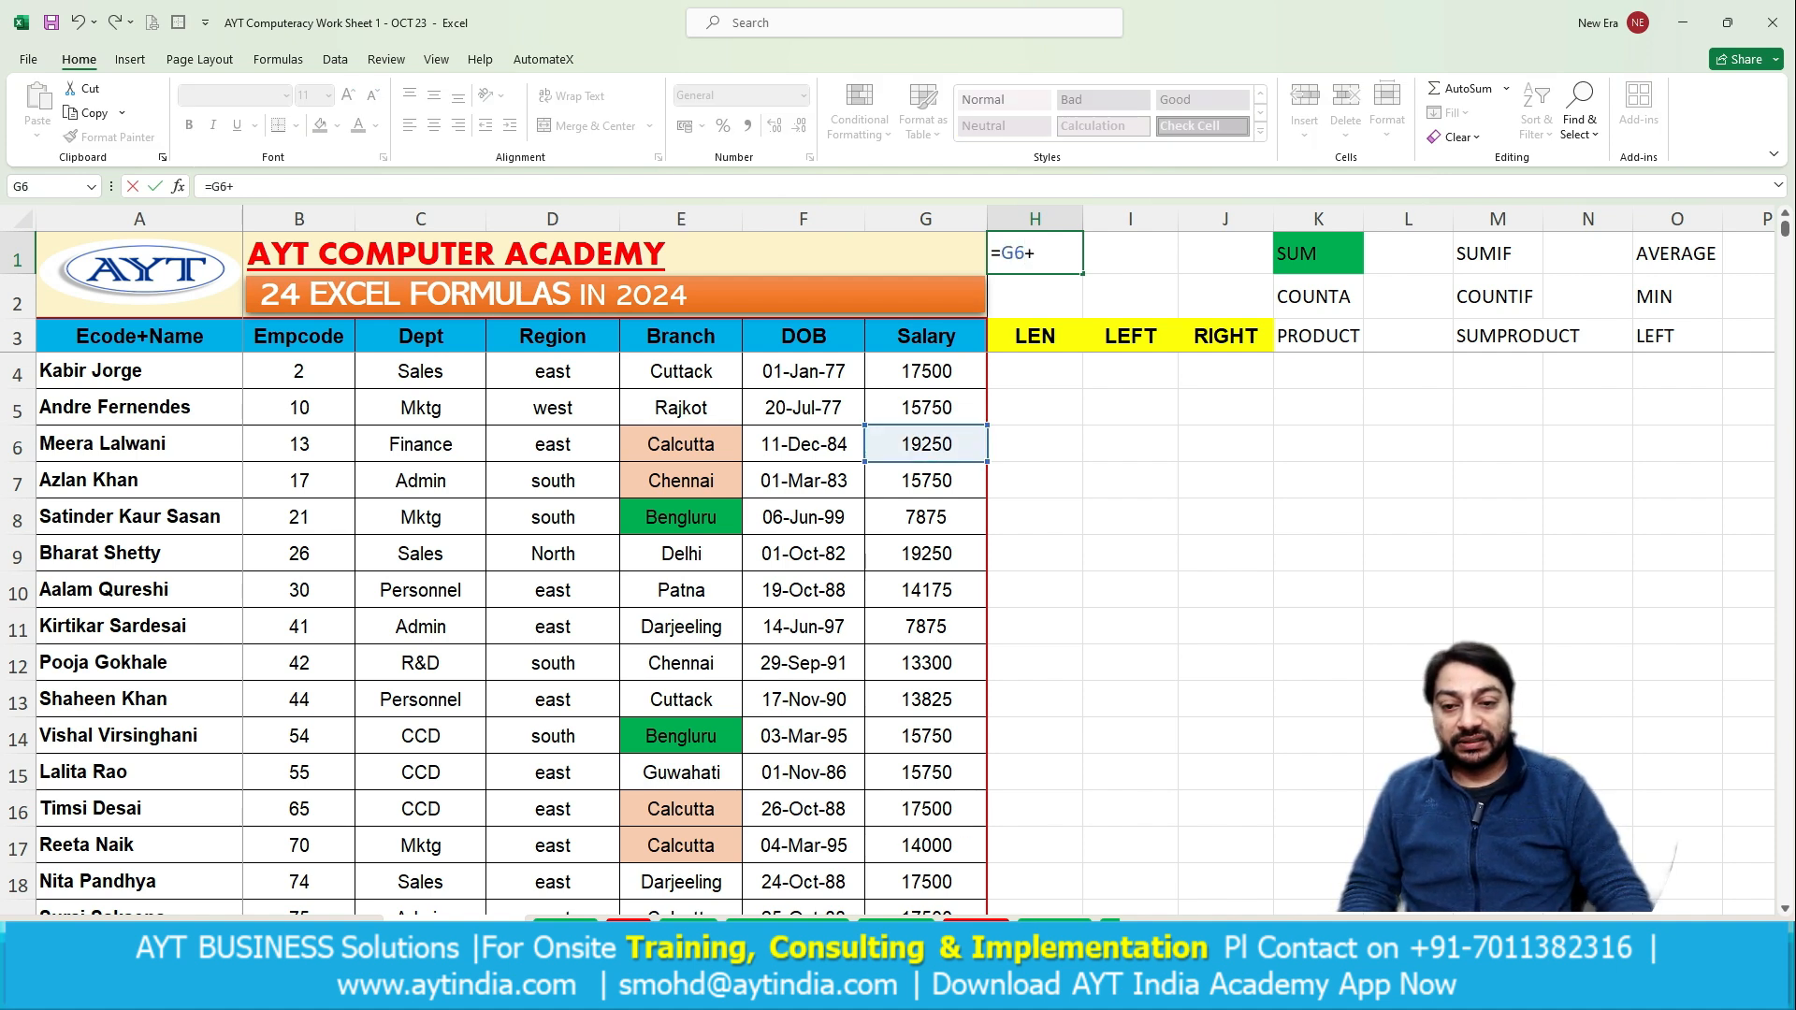
pyautogui.click(926, 481)
pyautogui.write('+')
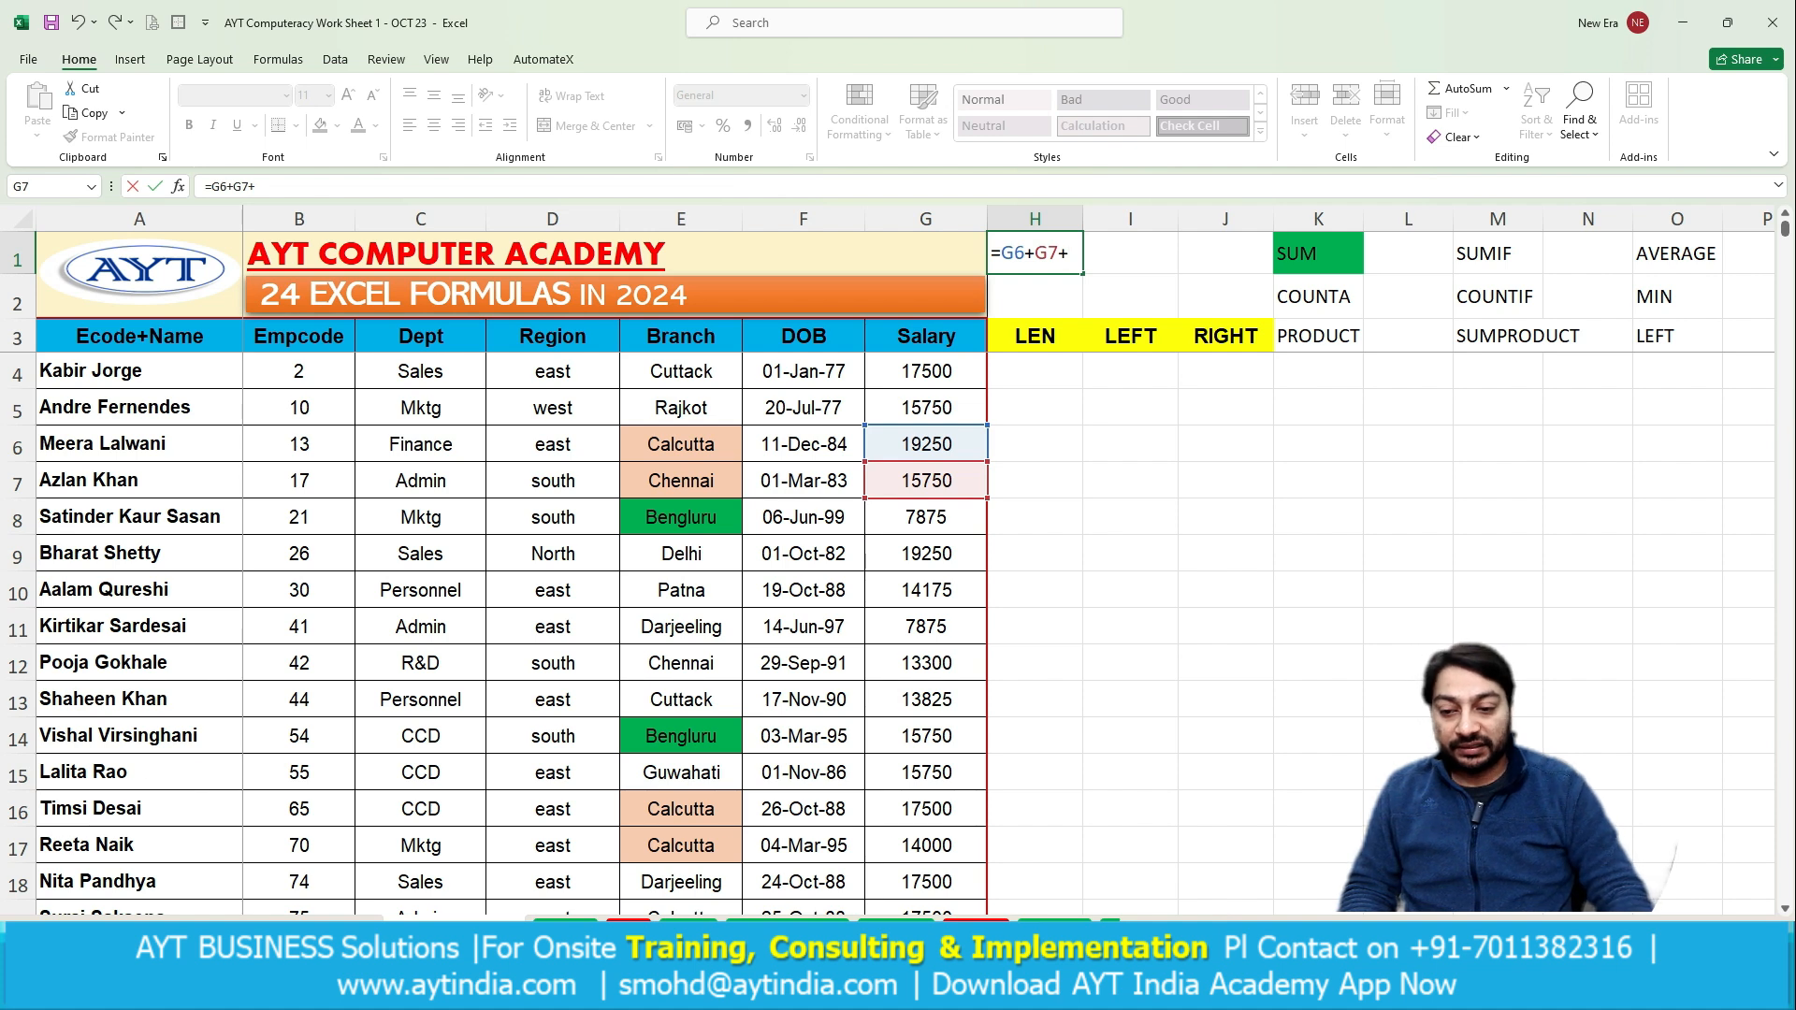
pyautogui.click(926, 809)
pyautogui.write('+')
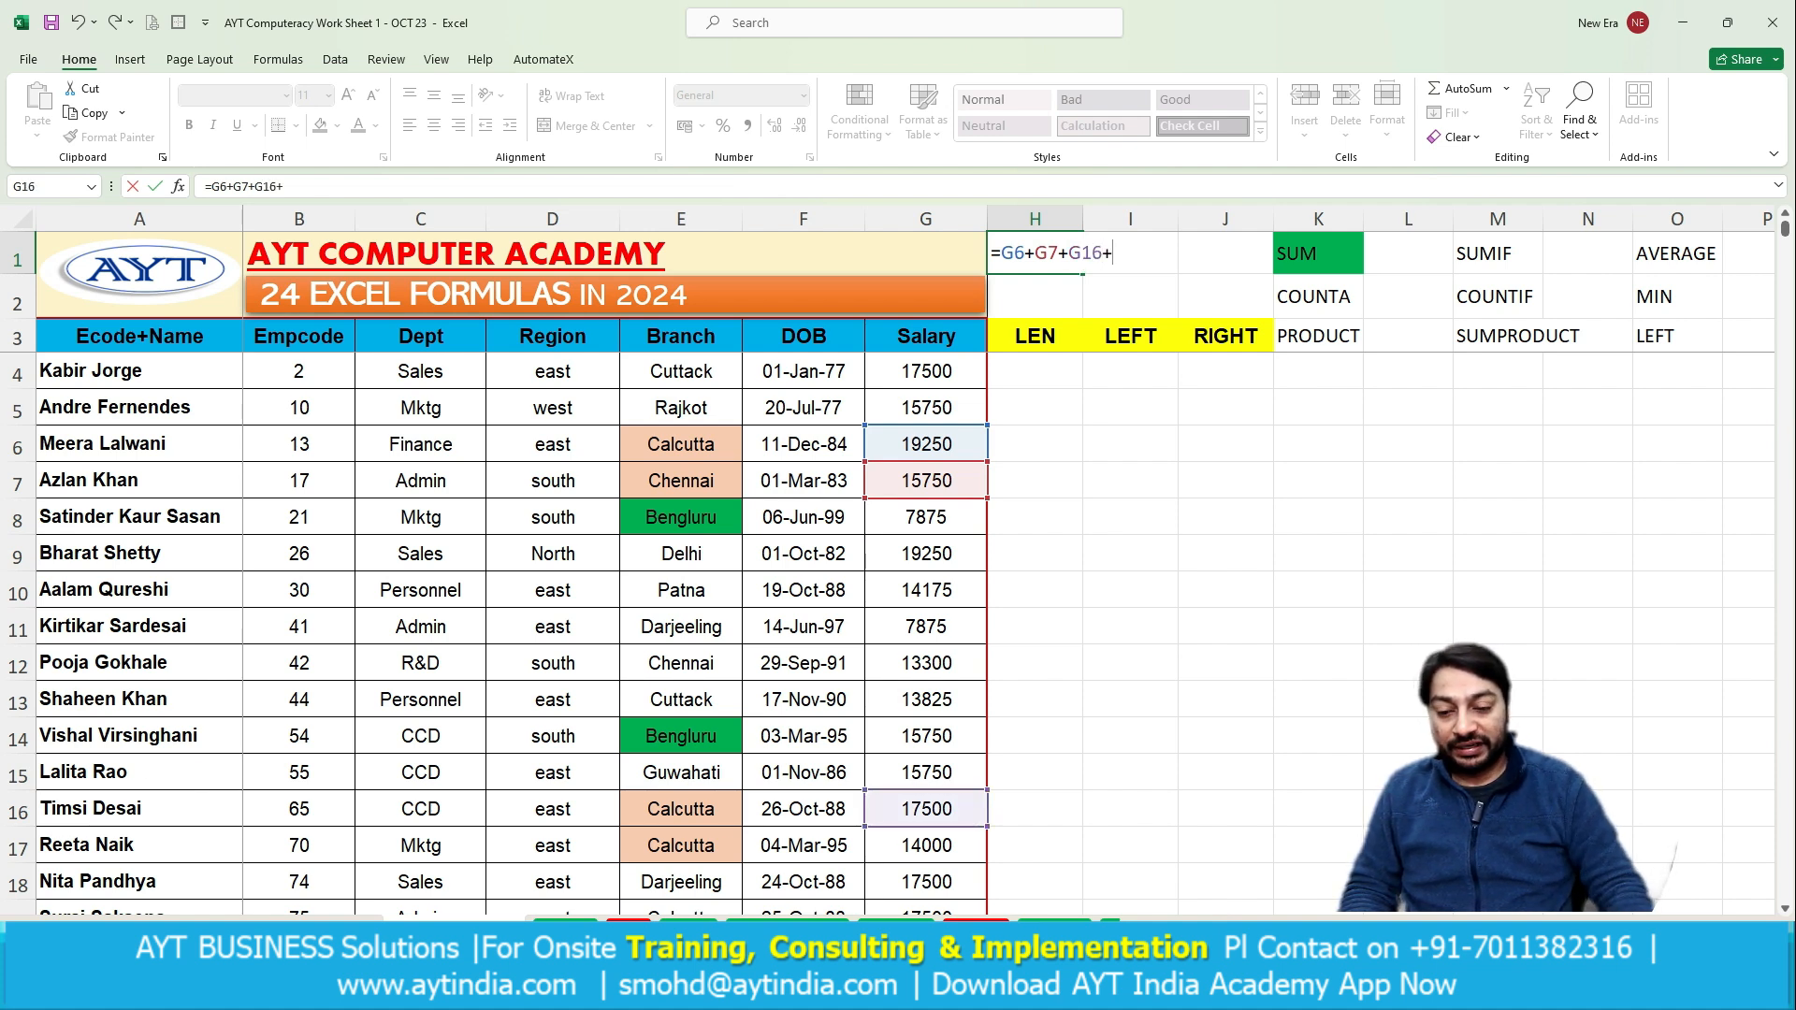
# Extend the H1 addition with the salaries in G17, G21 and G22, and enter the formula.
pyautogui.click(926, 846)
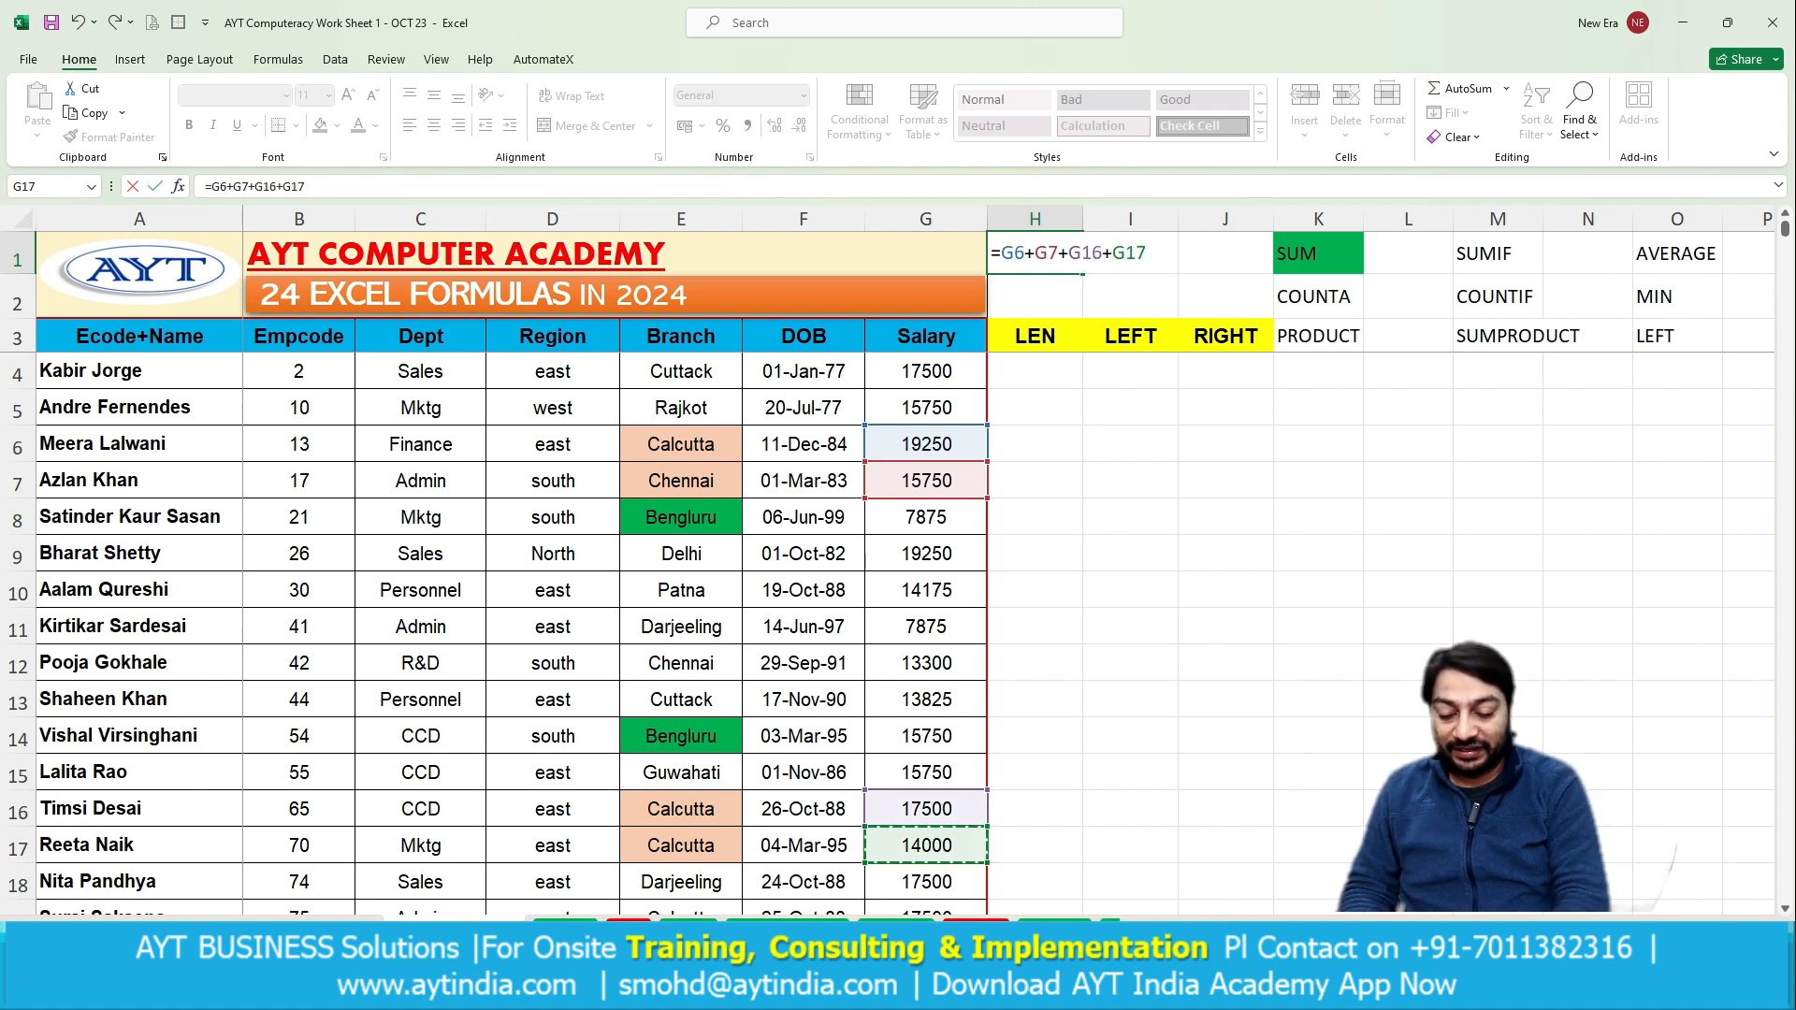
pyautogui.write('+')
pyautogui.scroll(-3, 510, 636)
pyautogui.click(926, 663)
pyautogui.write('+')
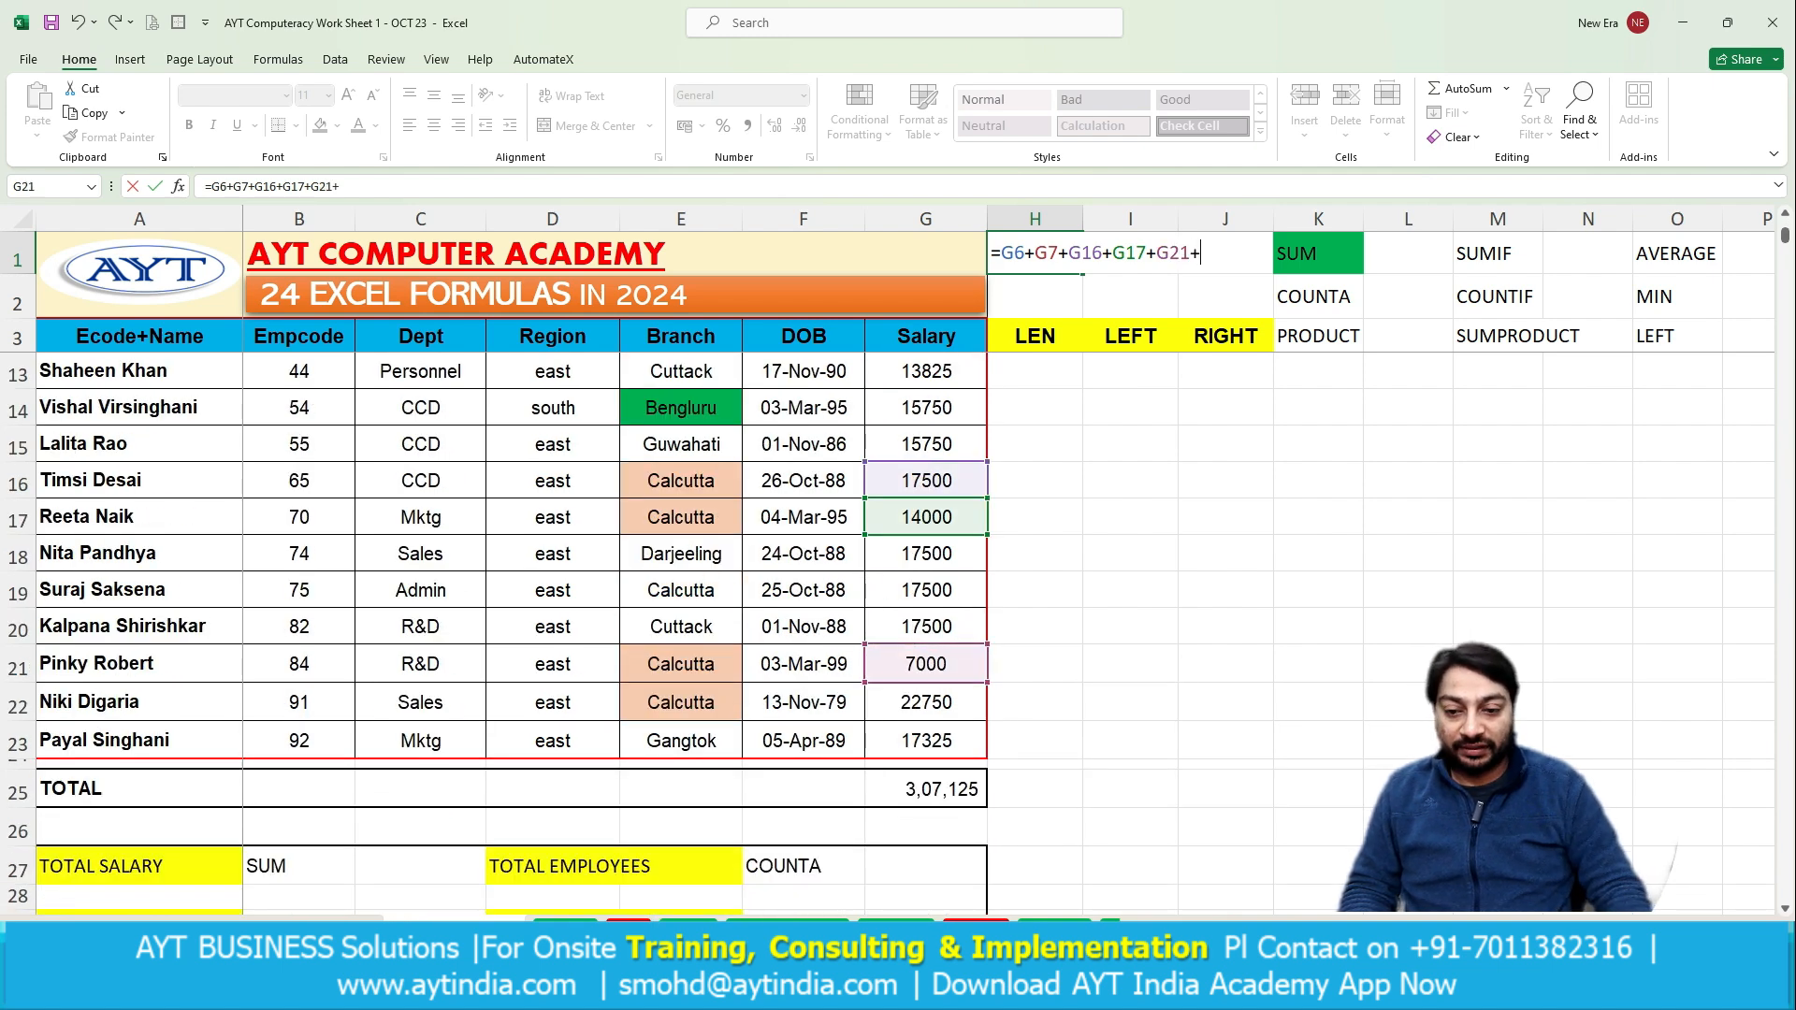
pyautogui.click(926, 703)
pyautogui.press('Return')
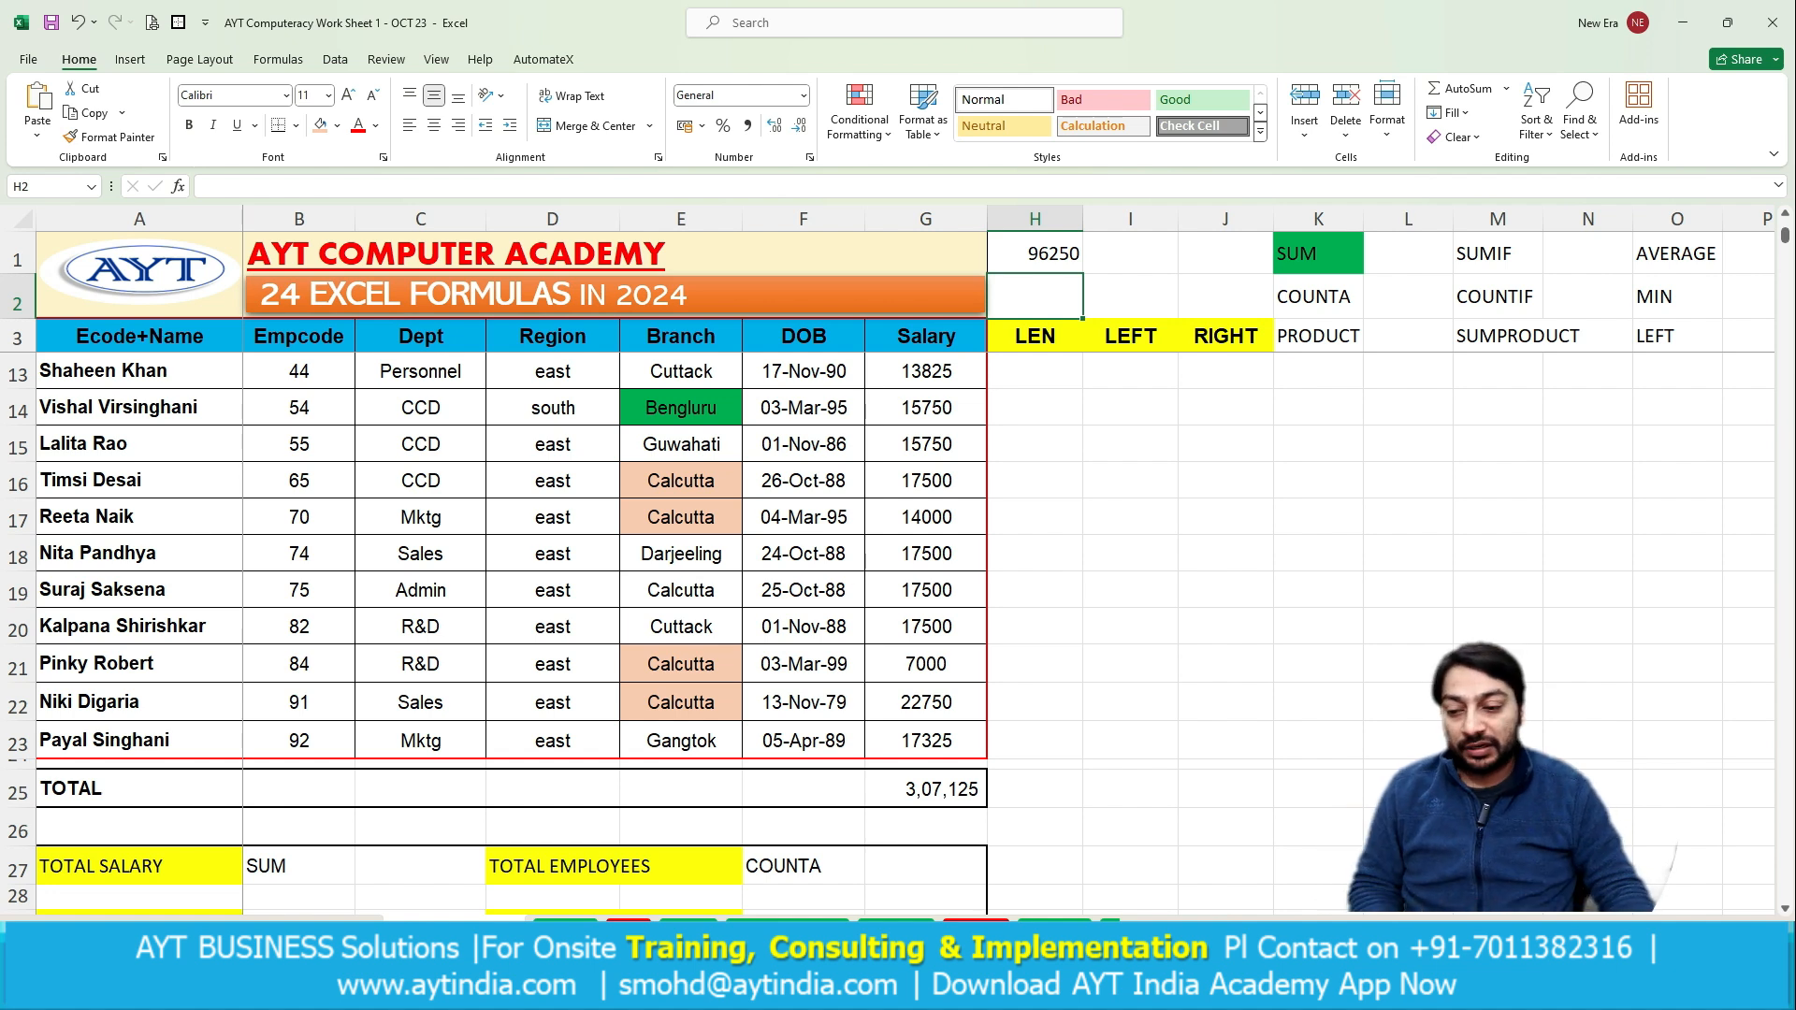
# Start a SUMIF formula in C29 beside Bengluru, with Branch cells E4:E23 as its range.
pyautogui.scroll(-3, 515, 636)
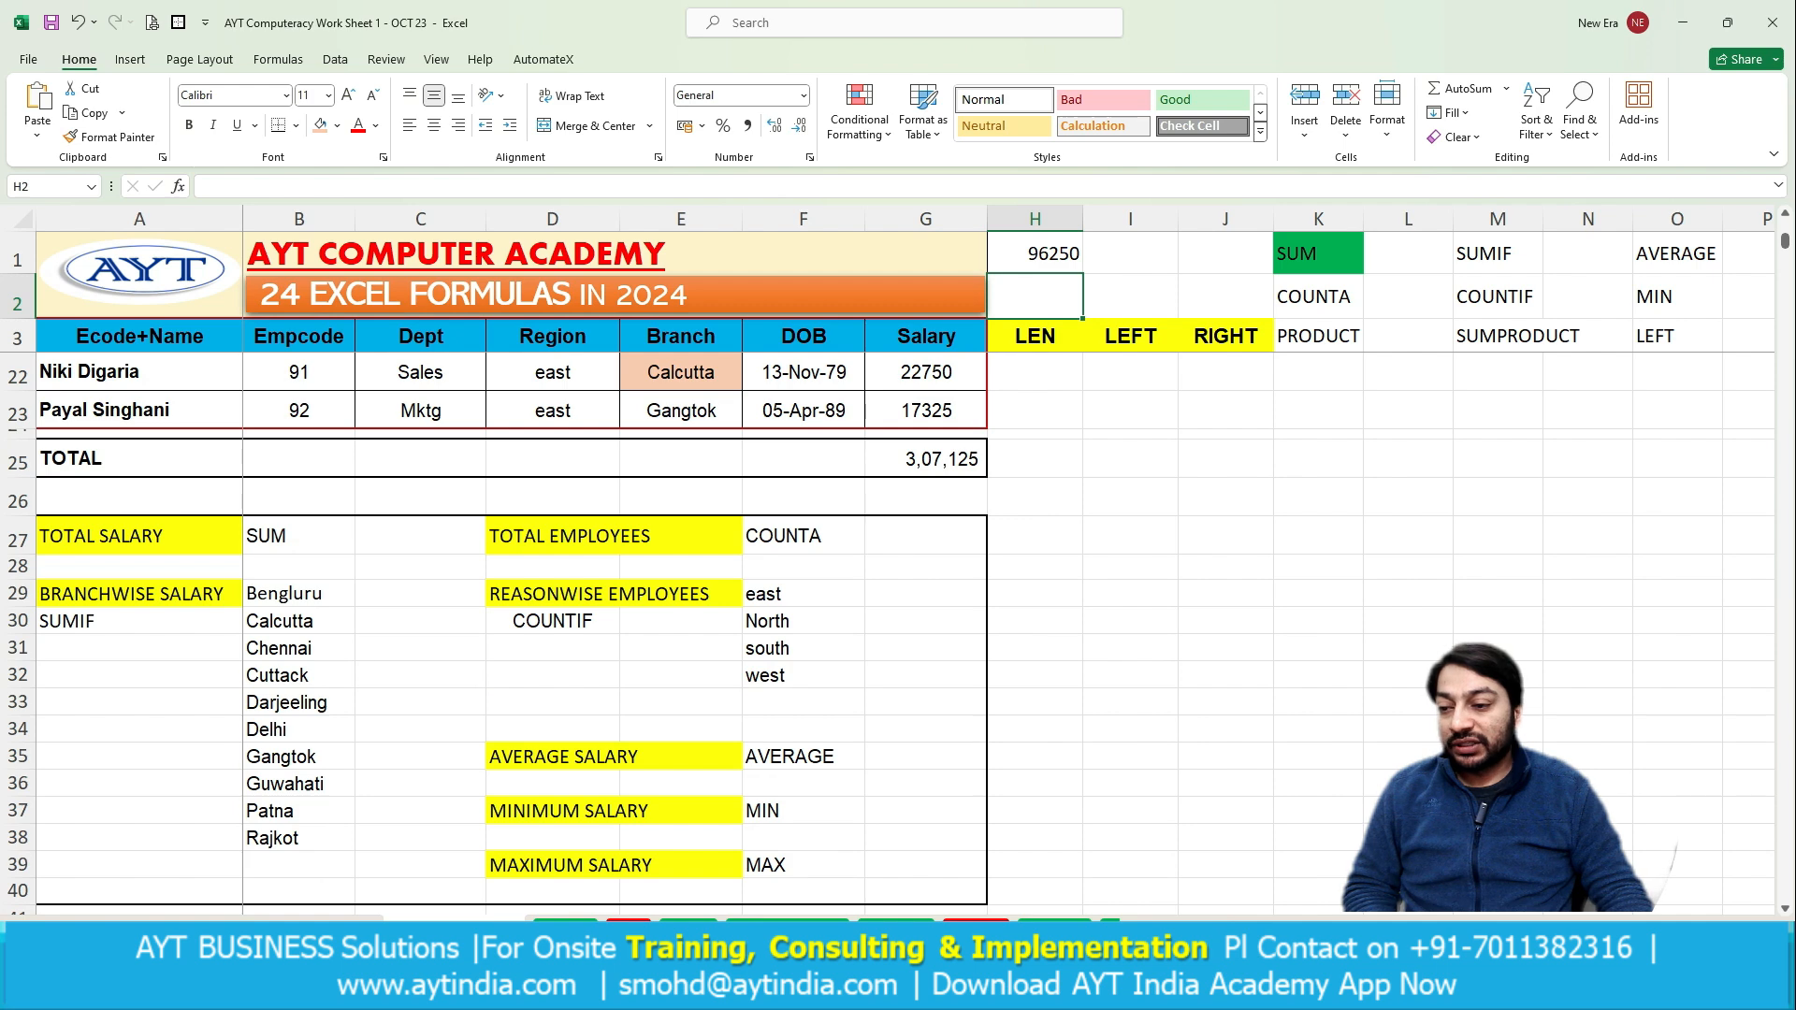
pyautogui.click(420, 594)
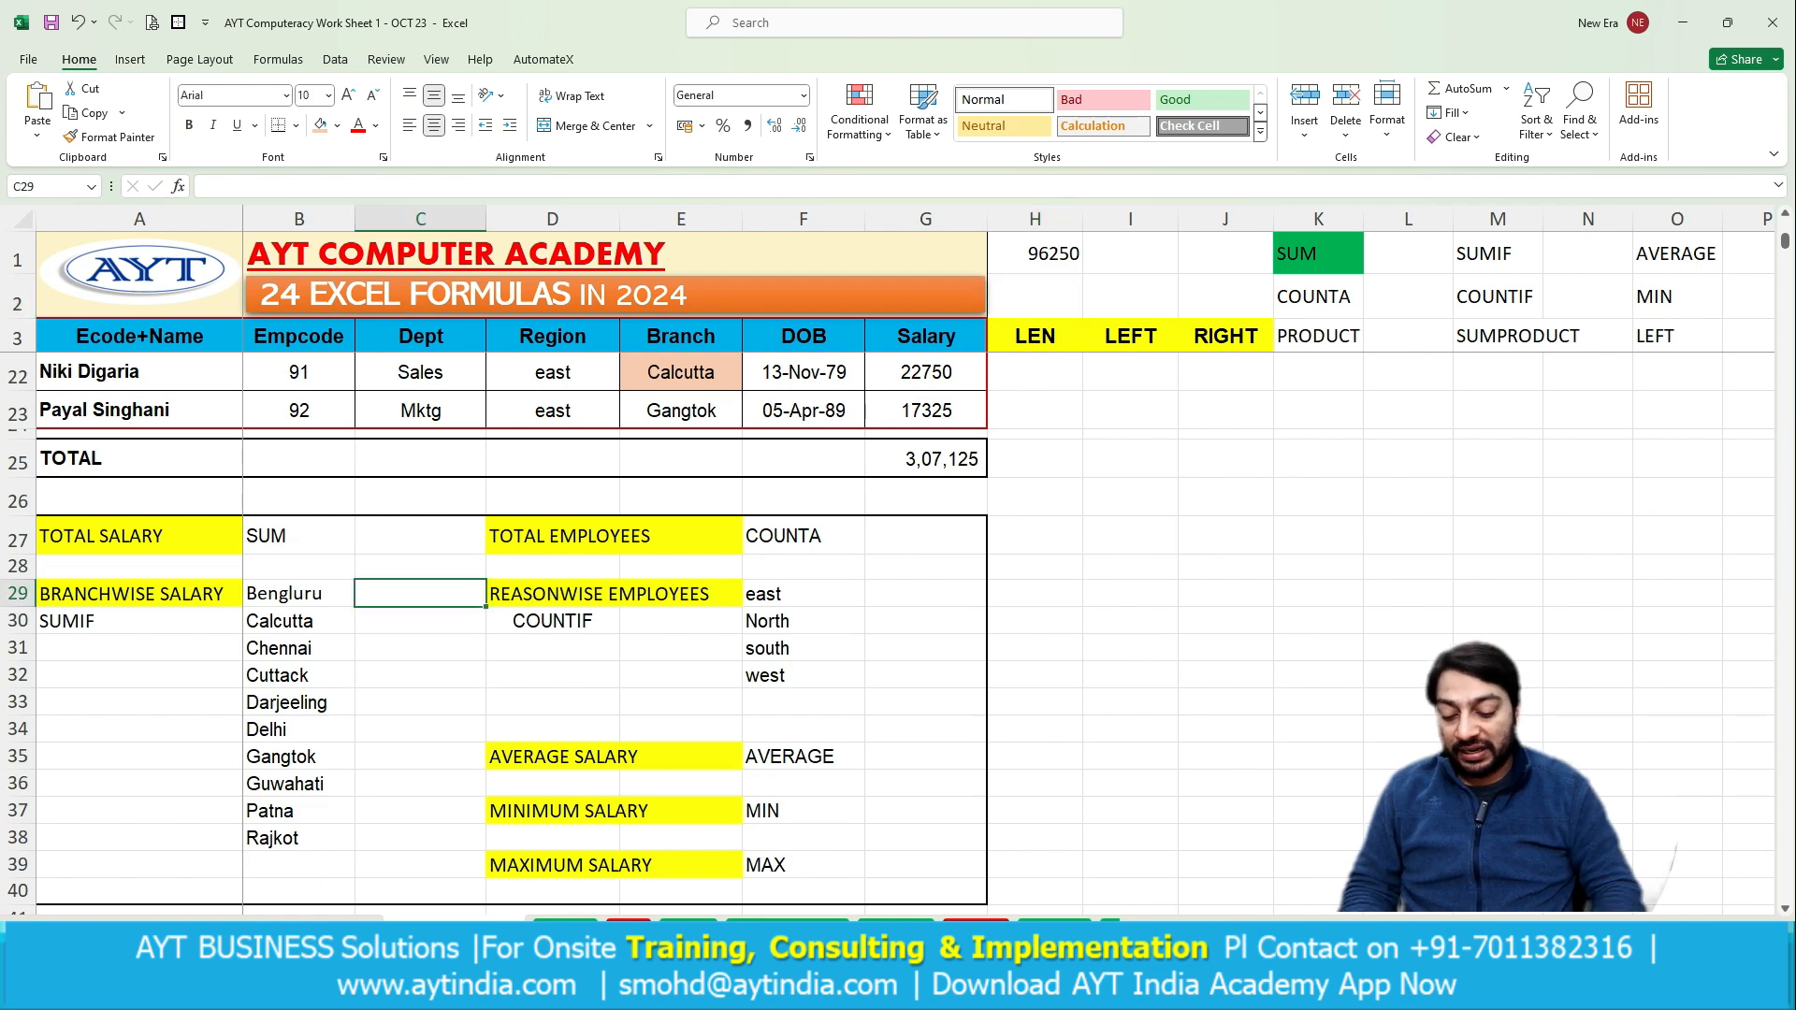
pyautogui.write('=SUM,')
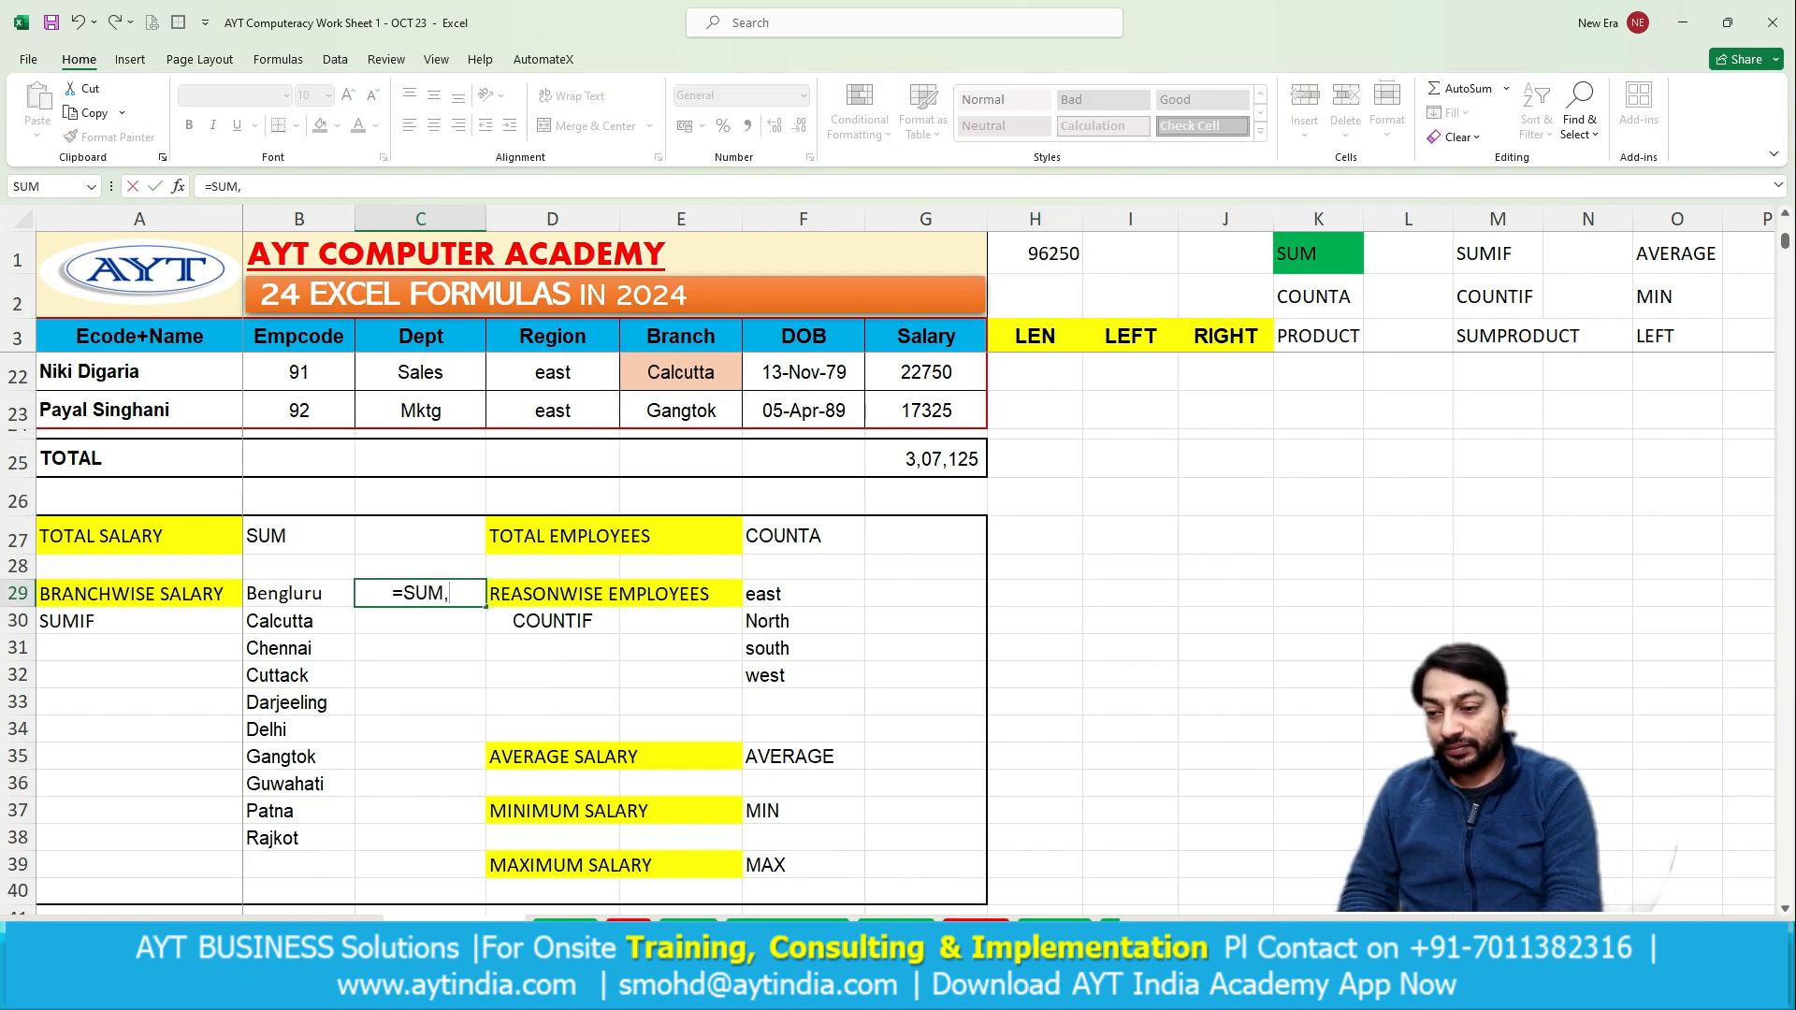
pyautogui.press('BackSpace')
pyautogui.write('IF(')
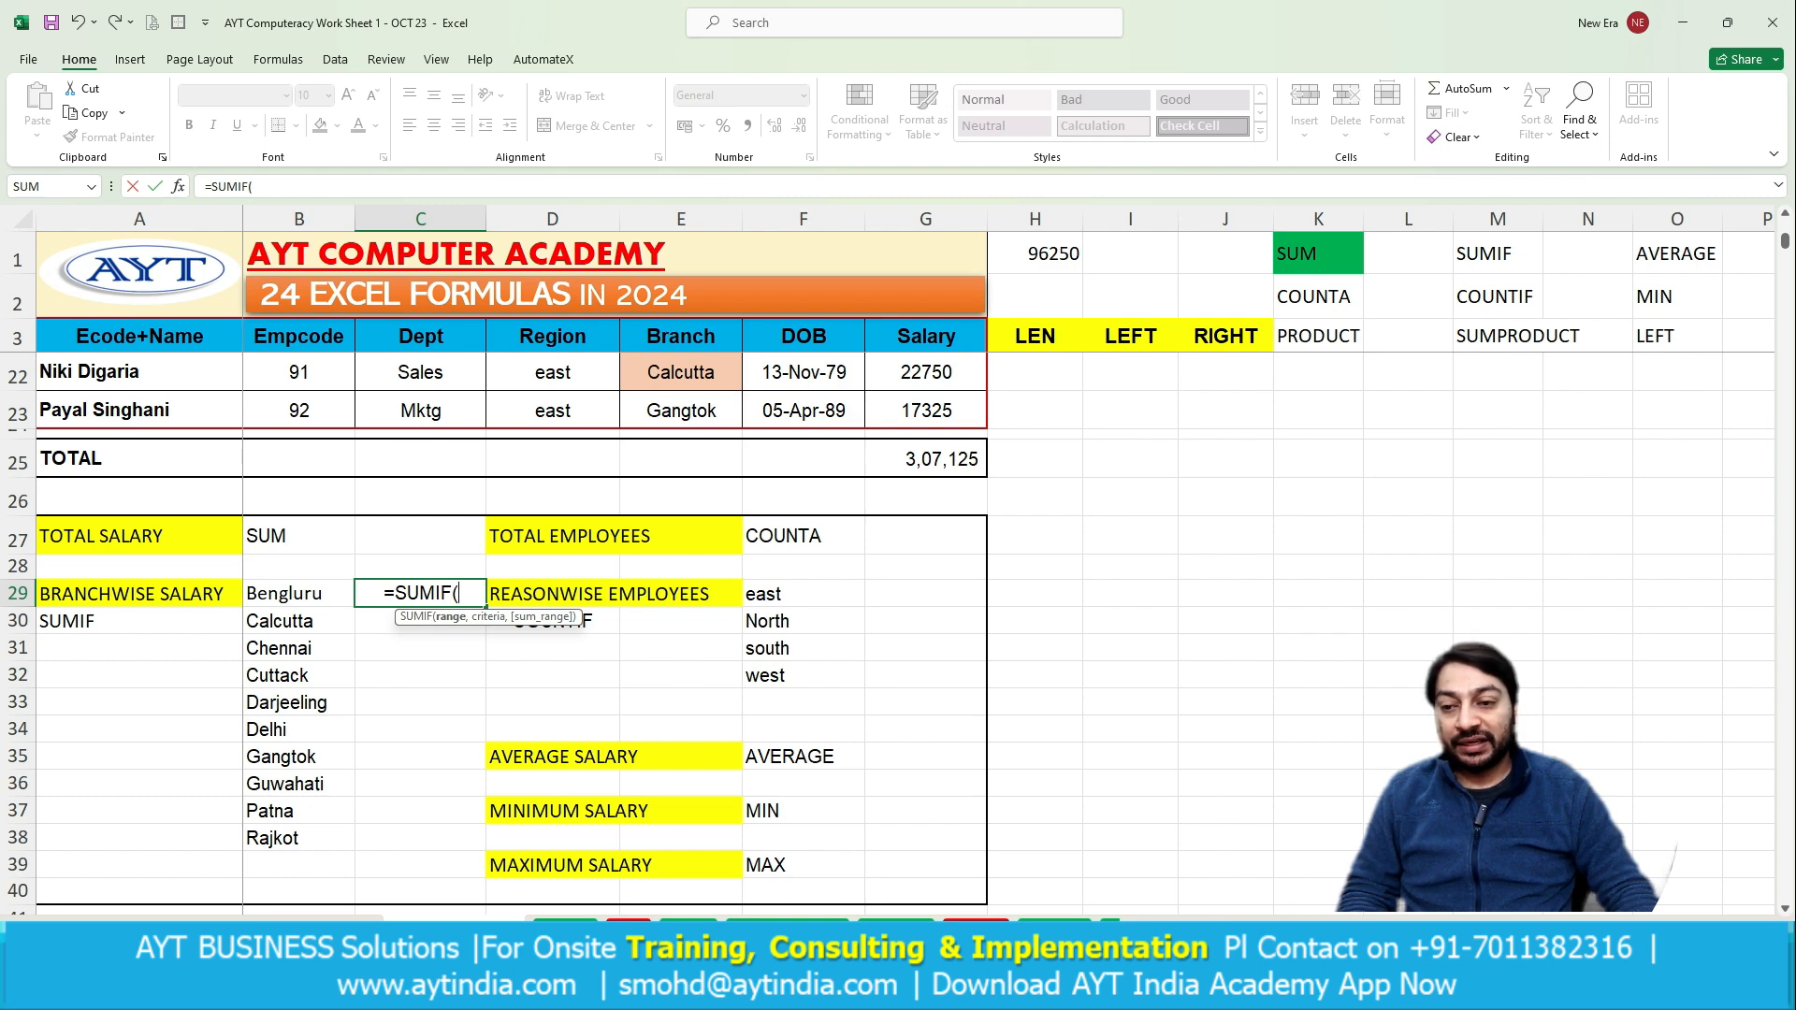
pyautogui.scroll(6, 681, 580)
pyautogui.click(681, 371)
pyautogui.moveTo(681, 371); pyautogui.dragTo(681, 917)
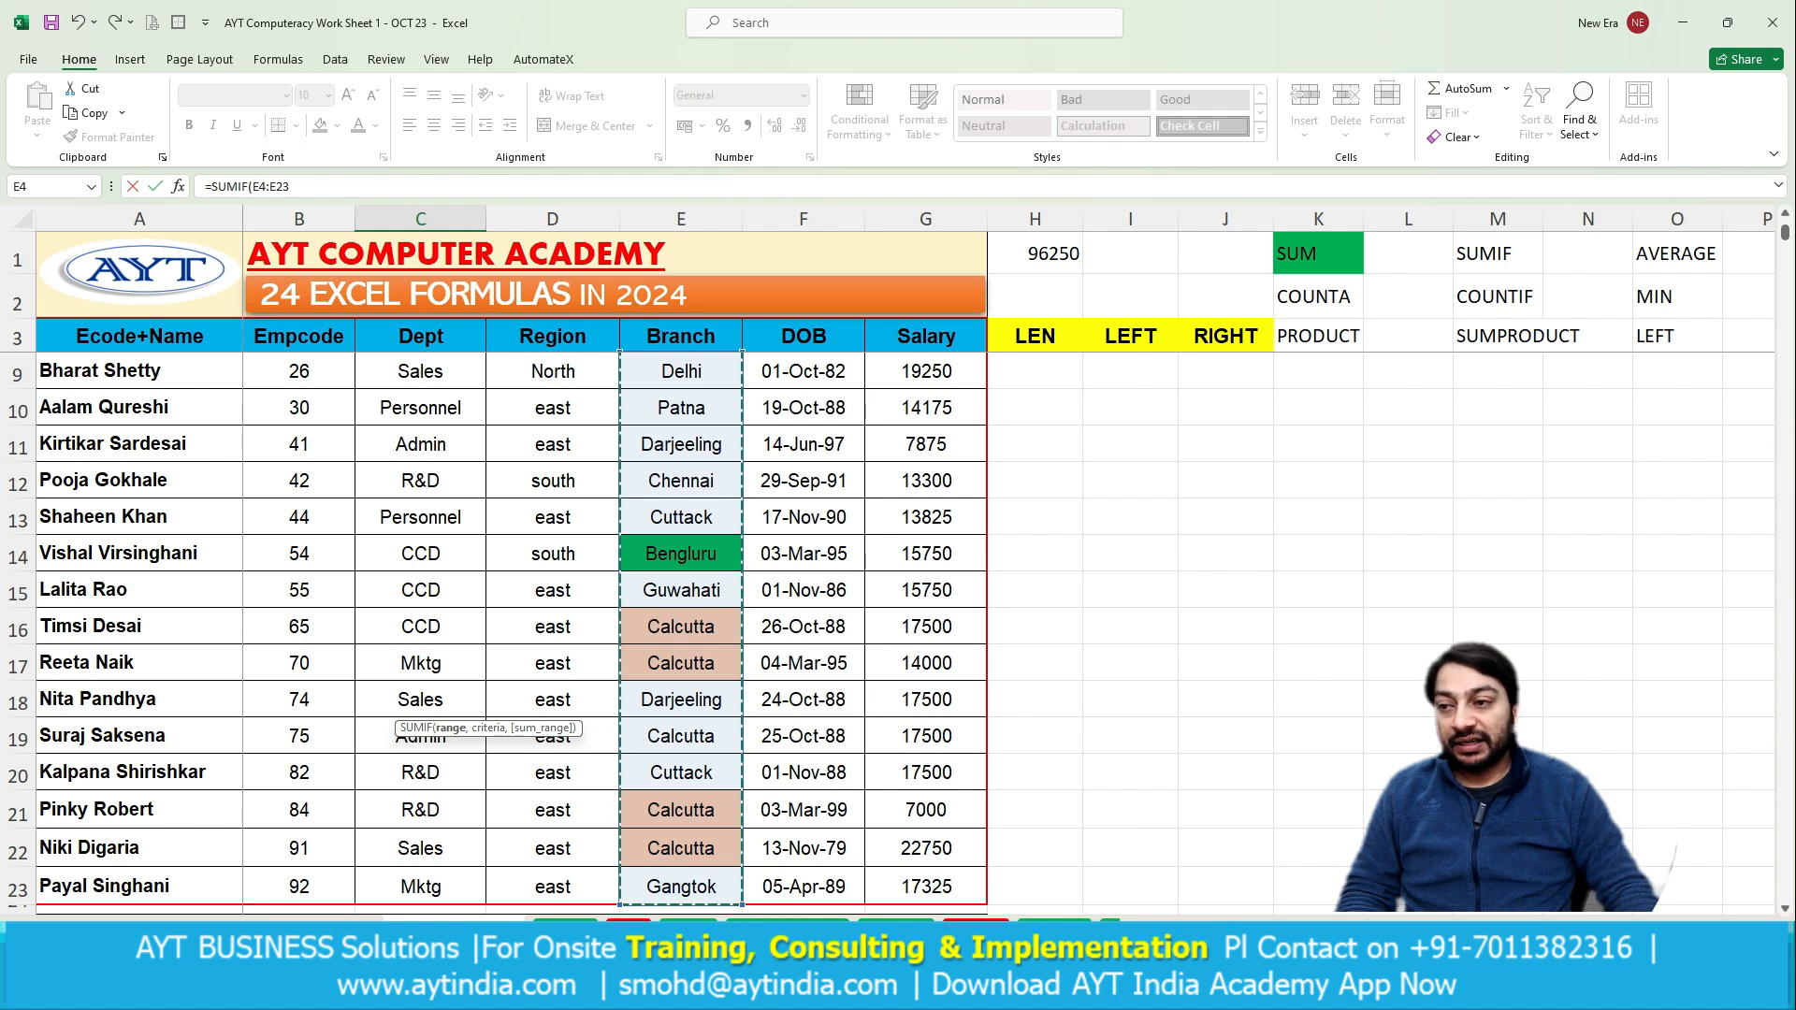
# Make the SUMIF range absolute as $E$4:$E$23 and continue to the criteria argument.
pyautogui.click(277, 186)
pyautogui.press('F4')
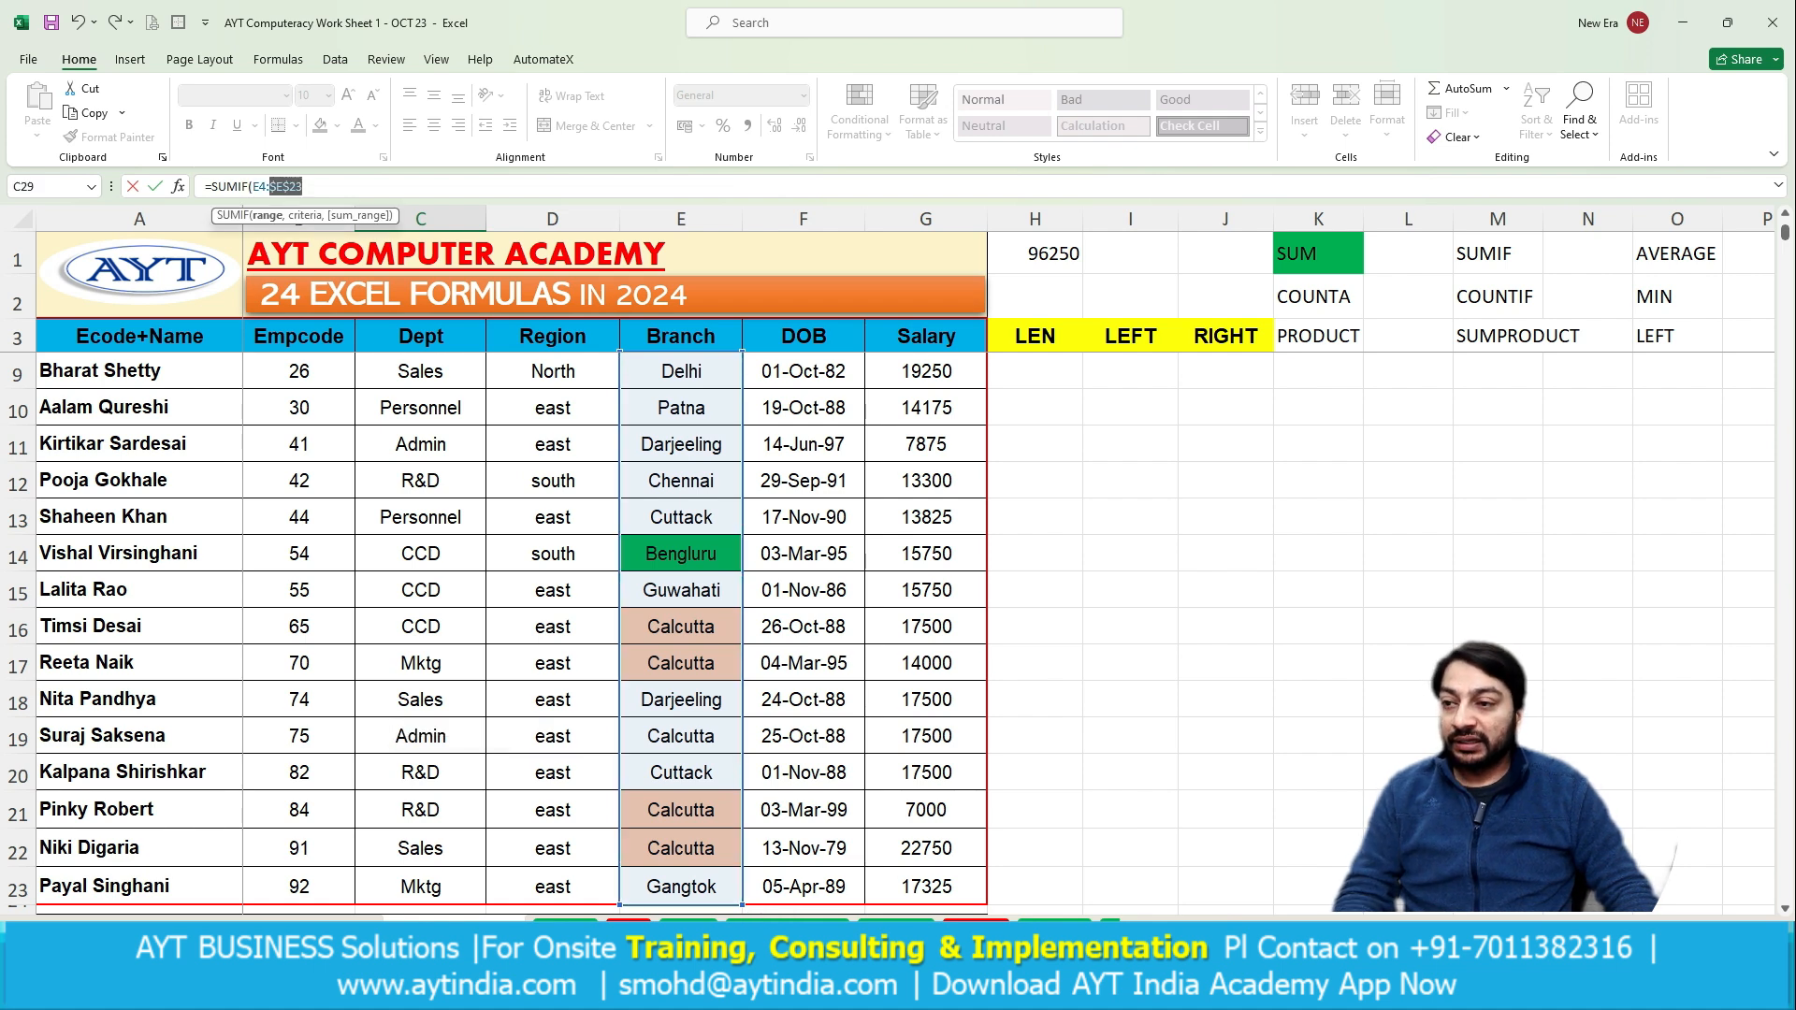
pyautogui.click(305, 186)
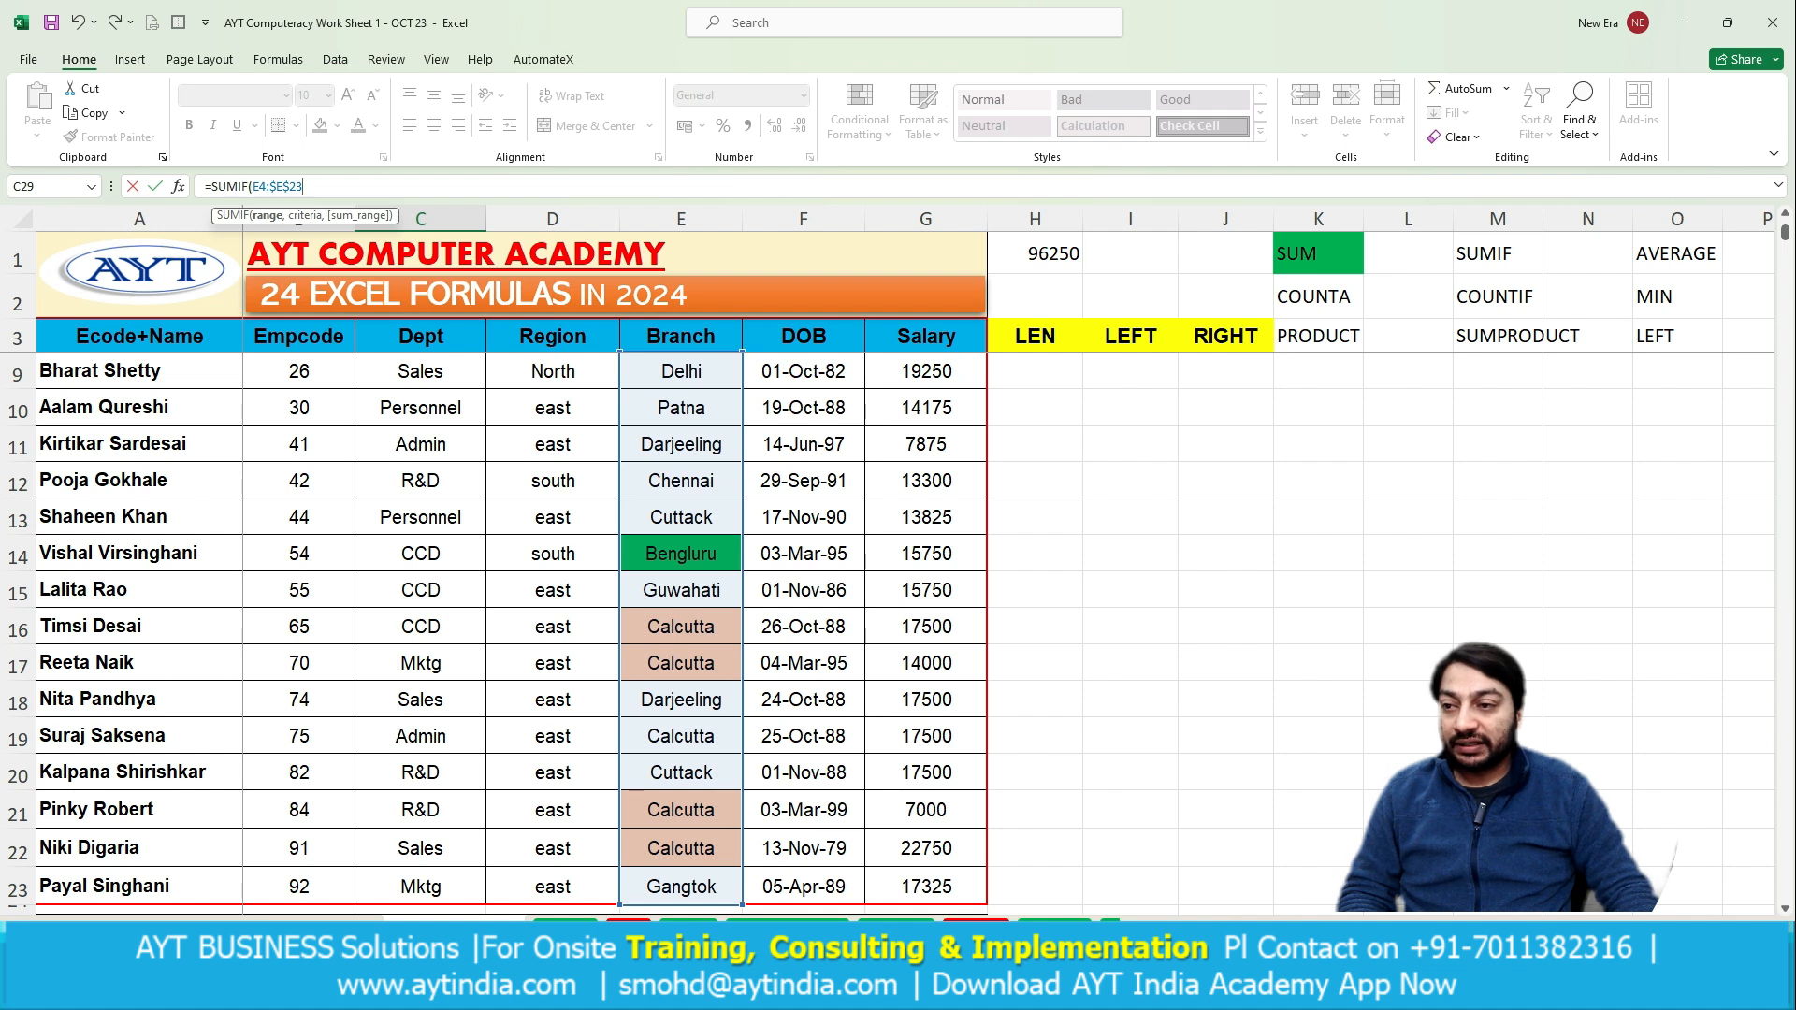
pyautogui.press('F4')
pyautogui.click(317, 186)
pyautogui.write(',')
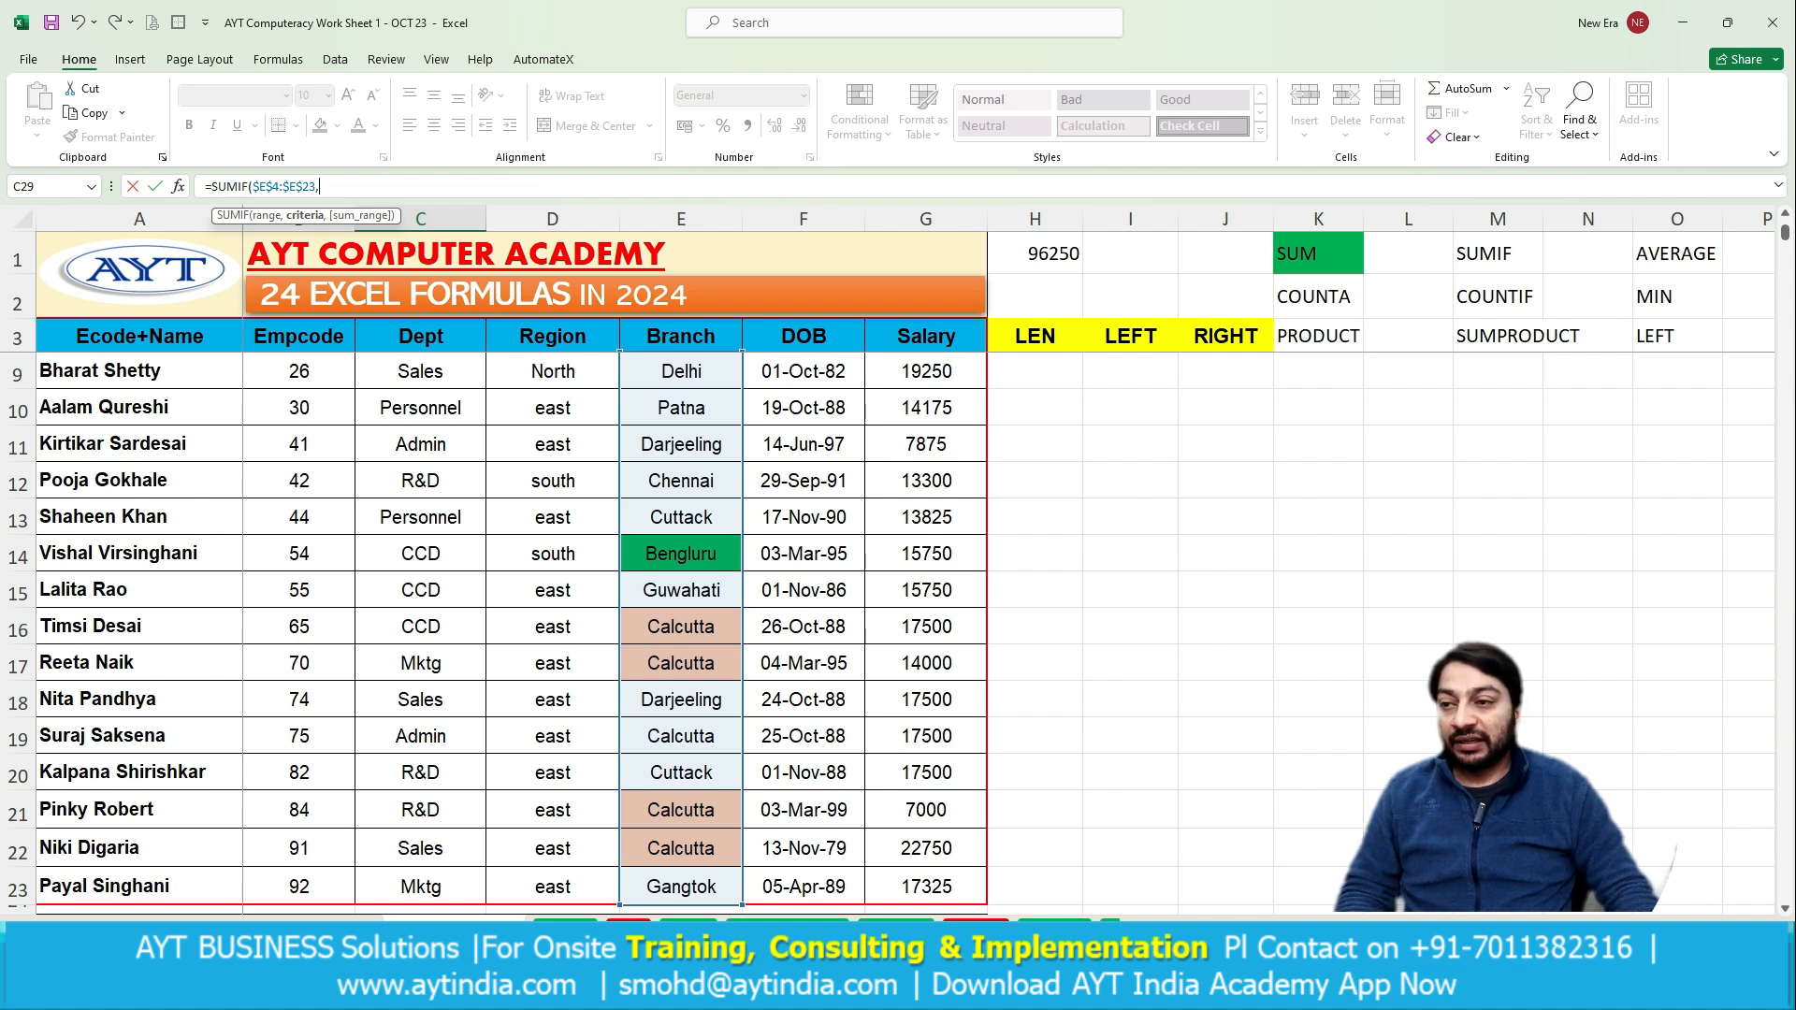
# Use the Bengluru cell B29 as the SUMIF criterion and continue to the sum range argument.
pyautogui.scroll(-6, 511, 632)
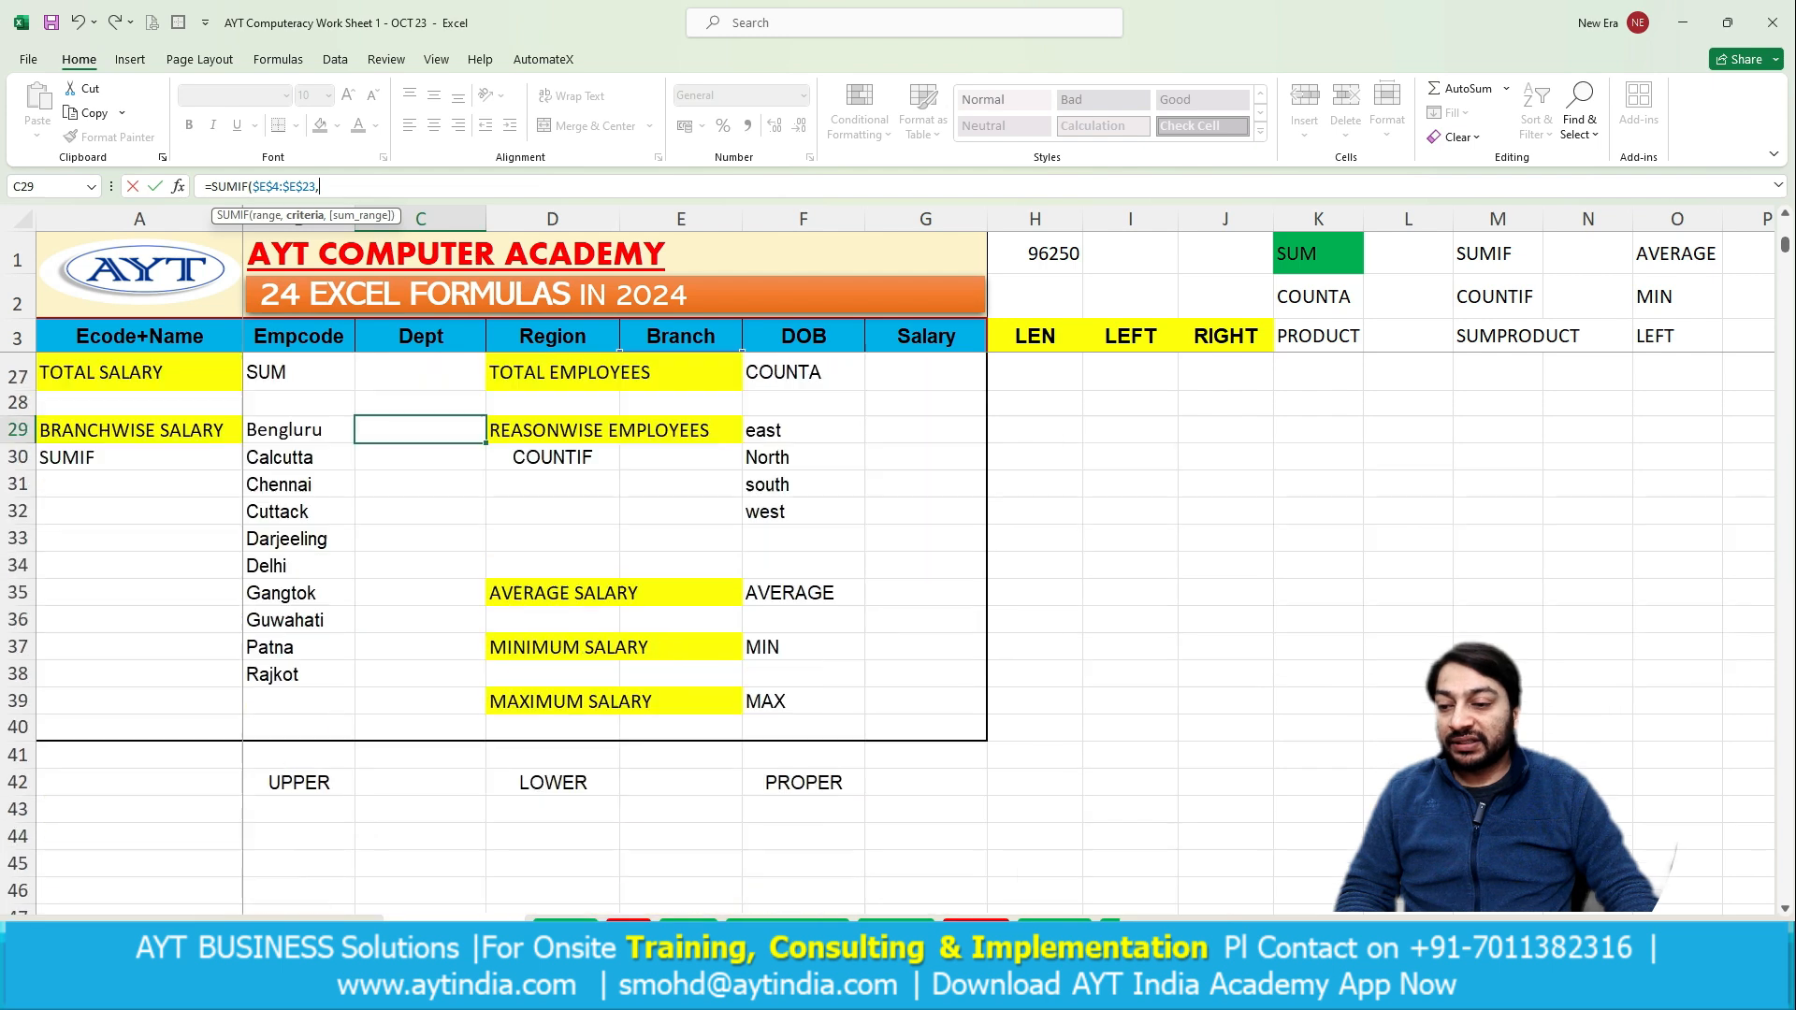
pyautogui.scroll(1, 510, 632)
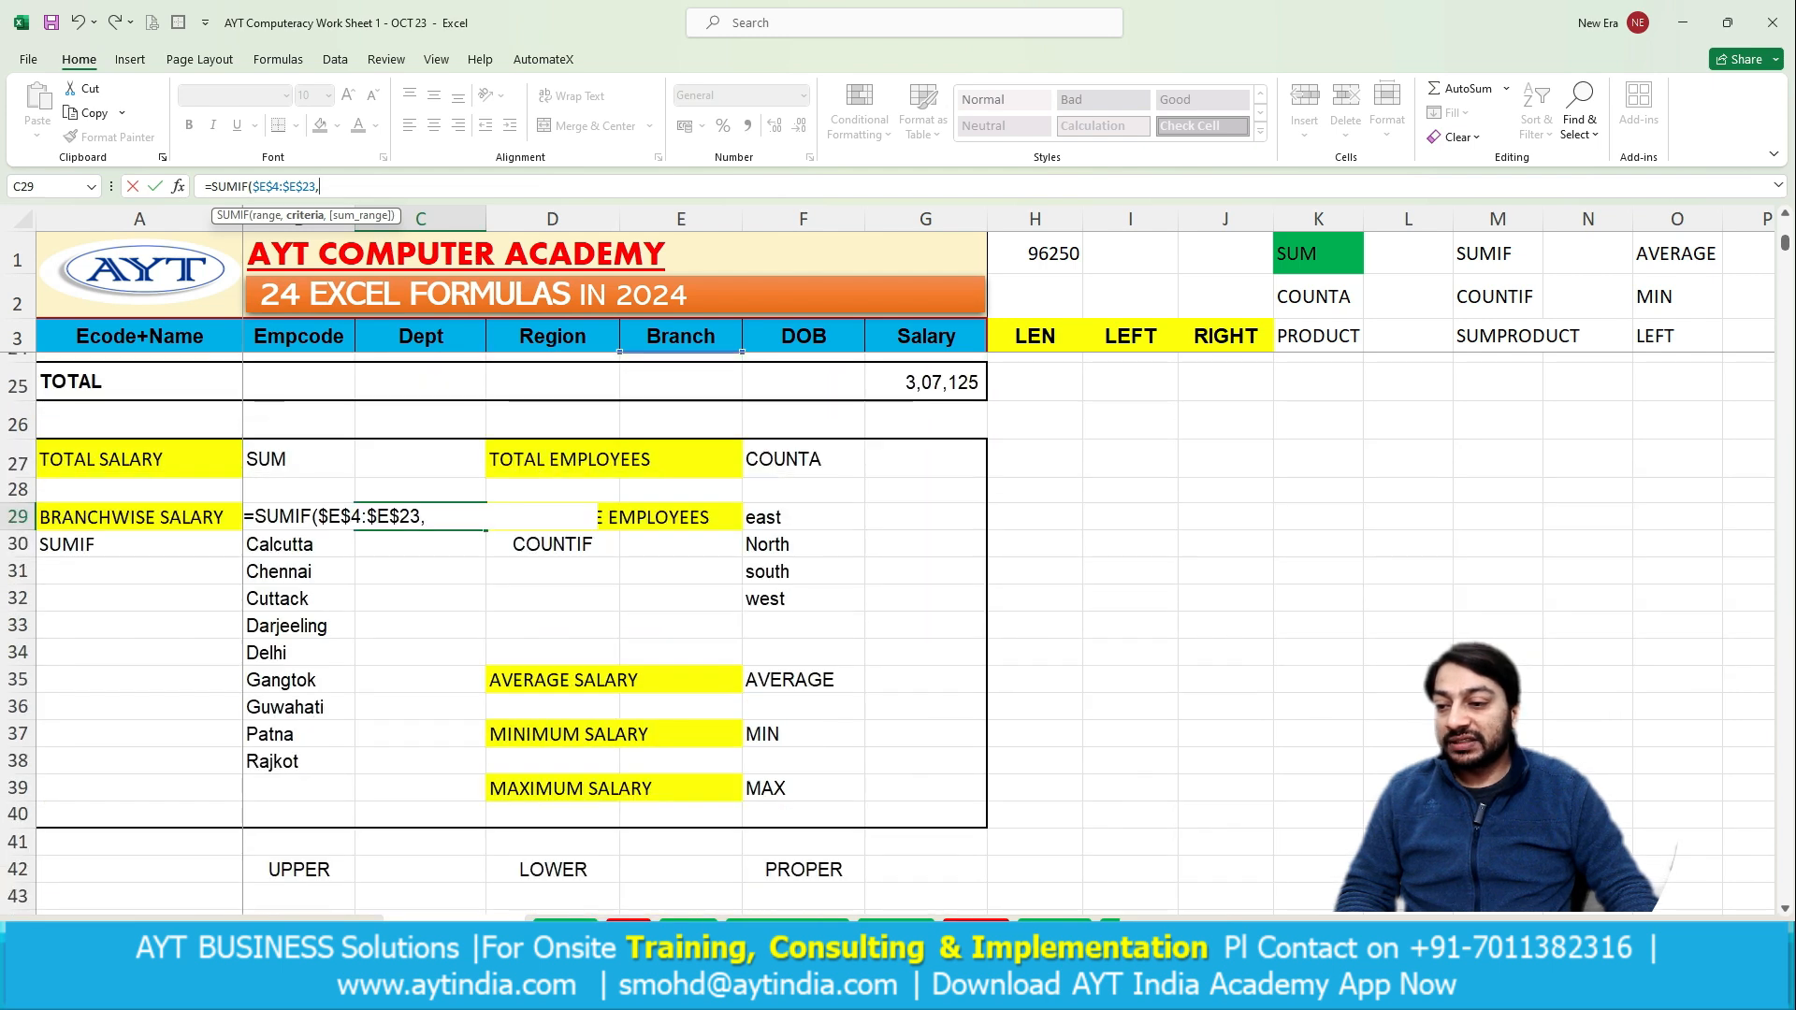
pyautogui.click(299, 544)
pyautogui.press('Up')
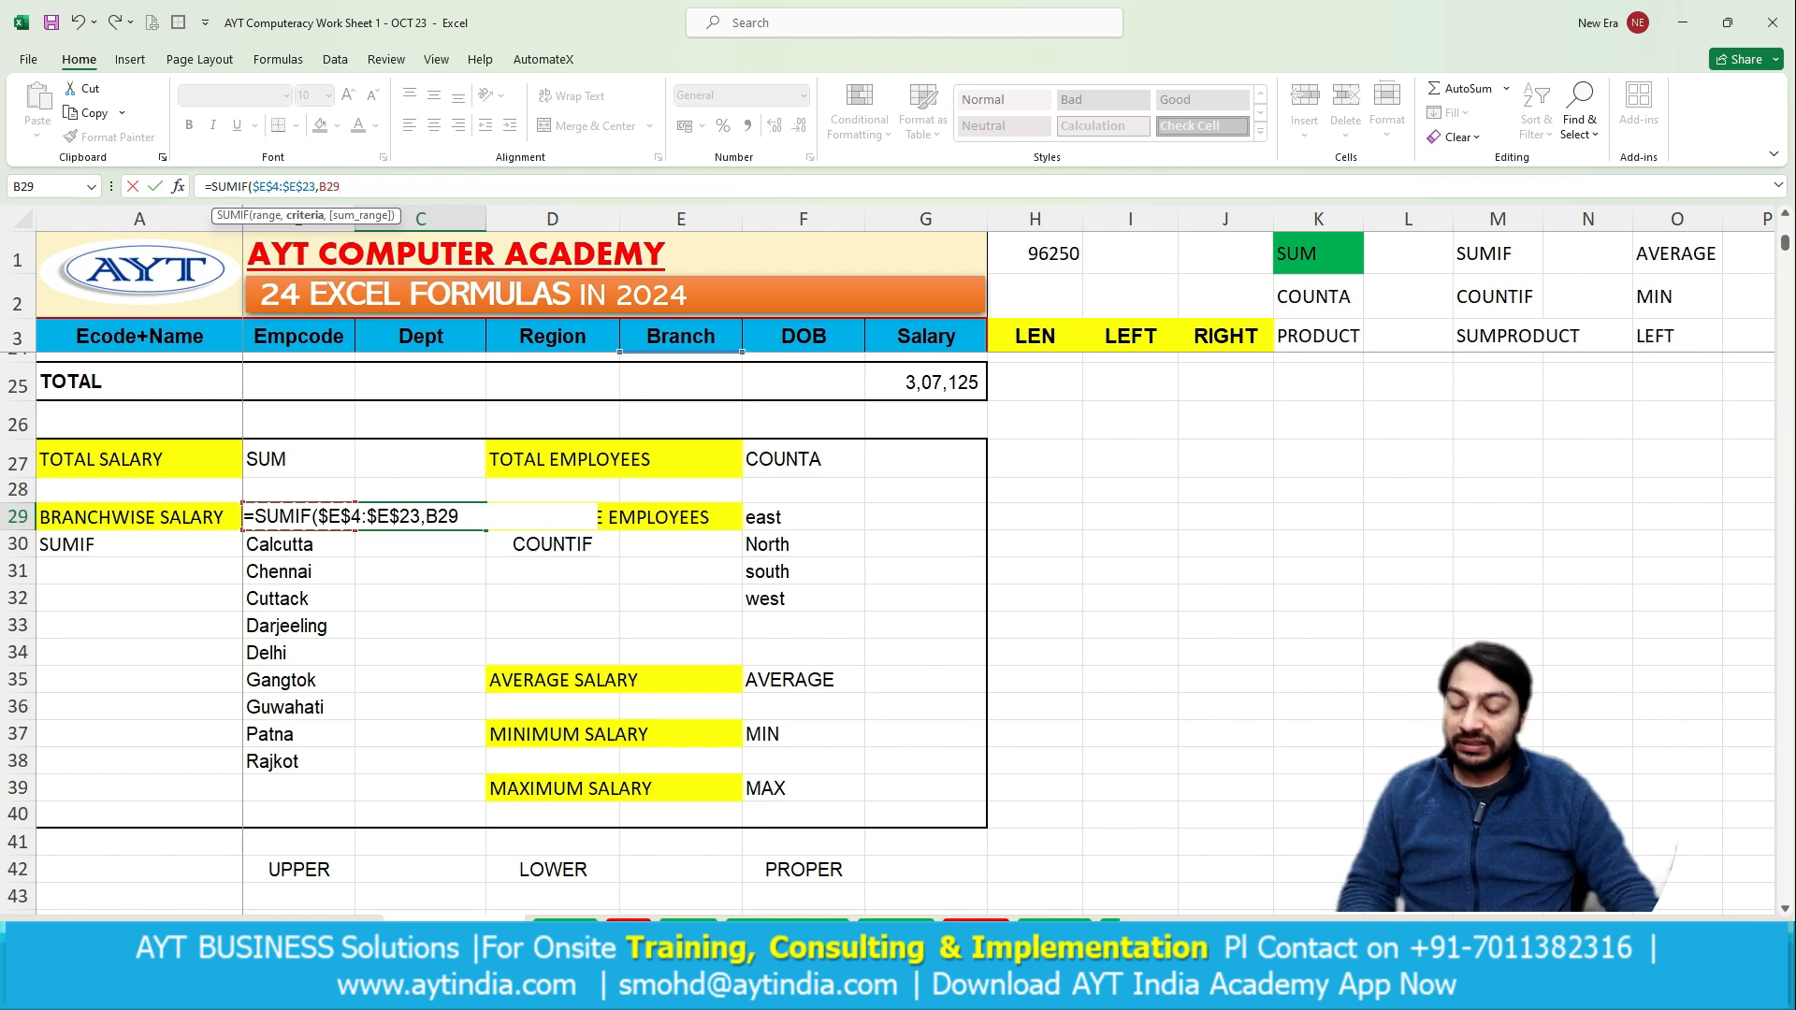
pyautogui.write(',')
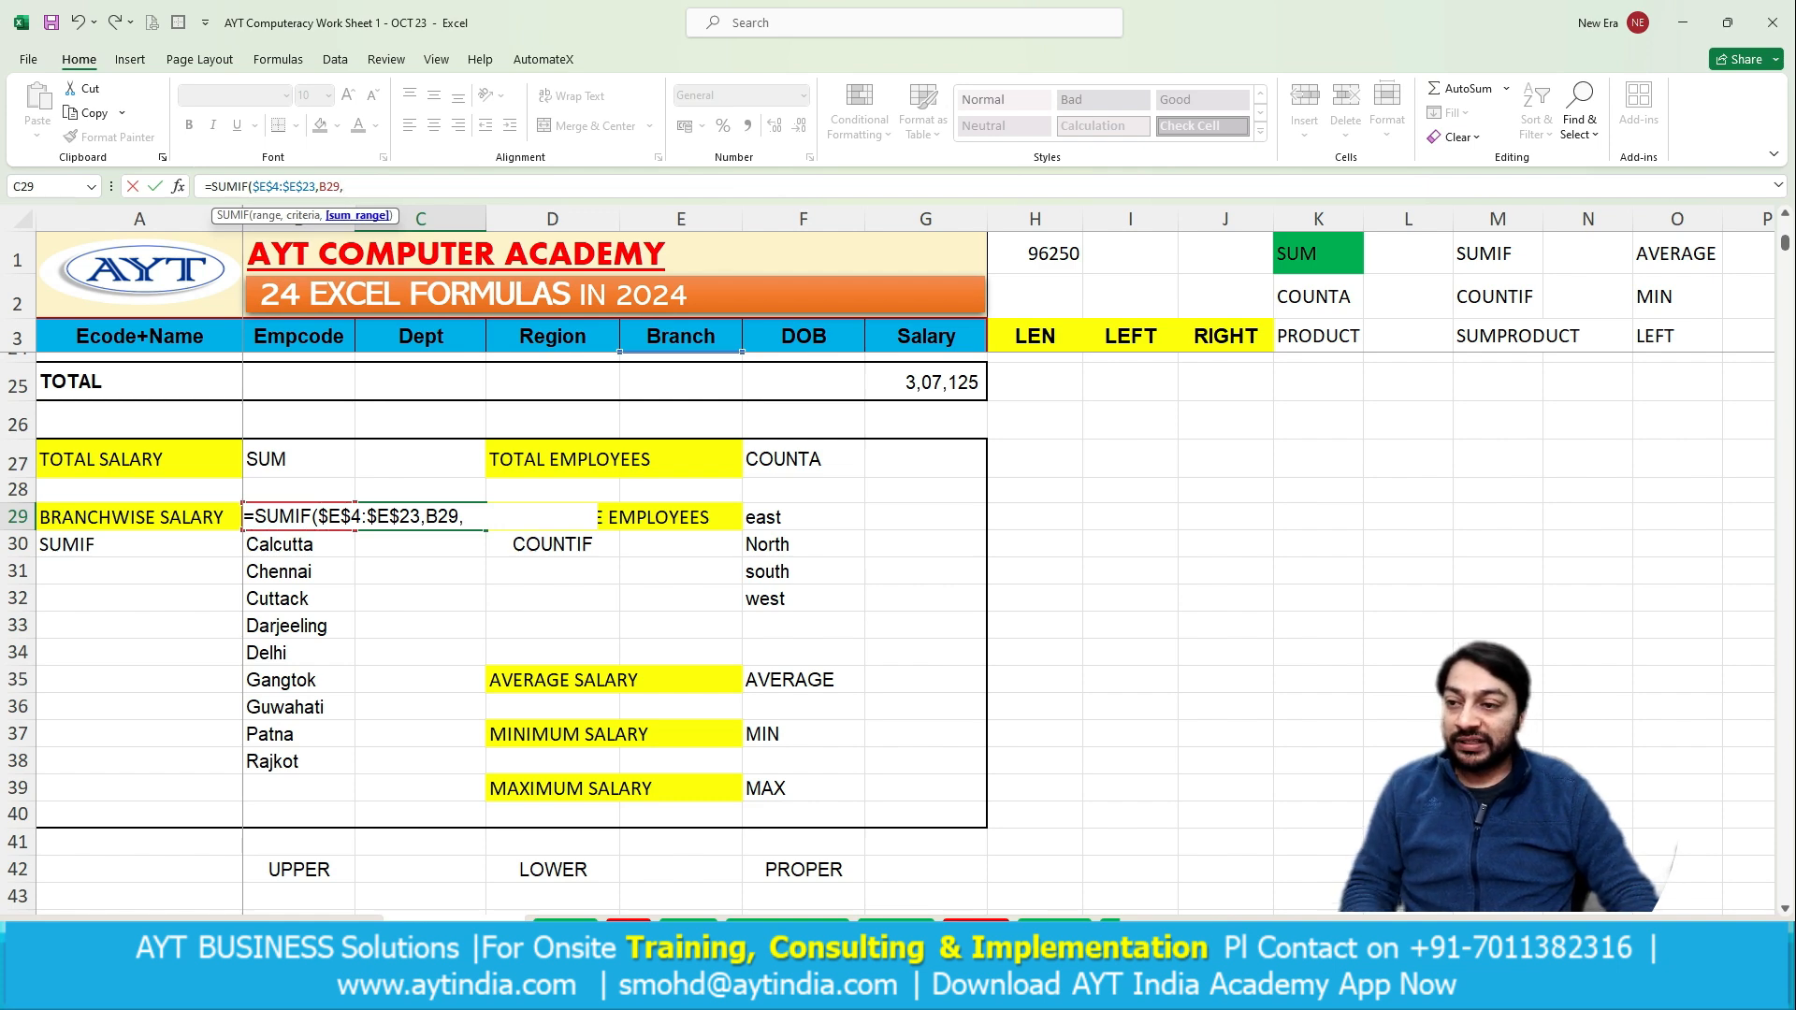
# Complete the Bengluru SUMIF in C29 with the Salary cells $G$4:$G$23 as its absolute sum range, and enter it.
pyautogui.scroll(6, 599, 627)
pyautogui.scroll(1, 598, 627)
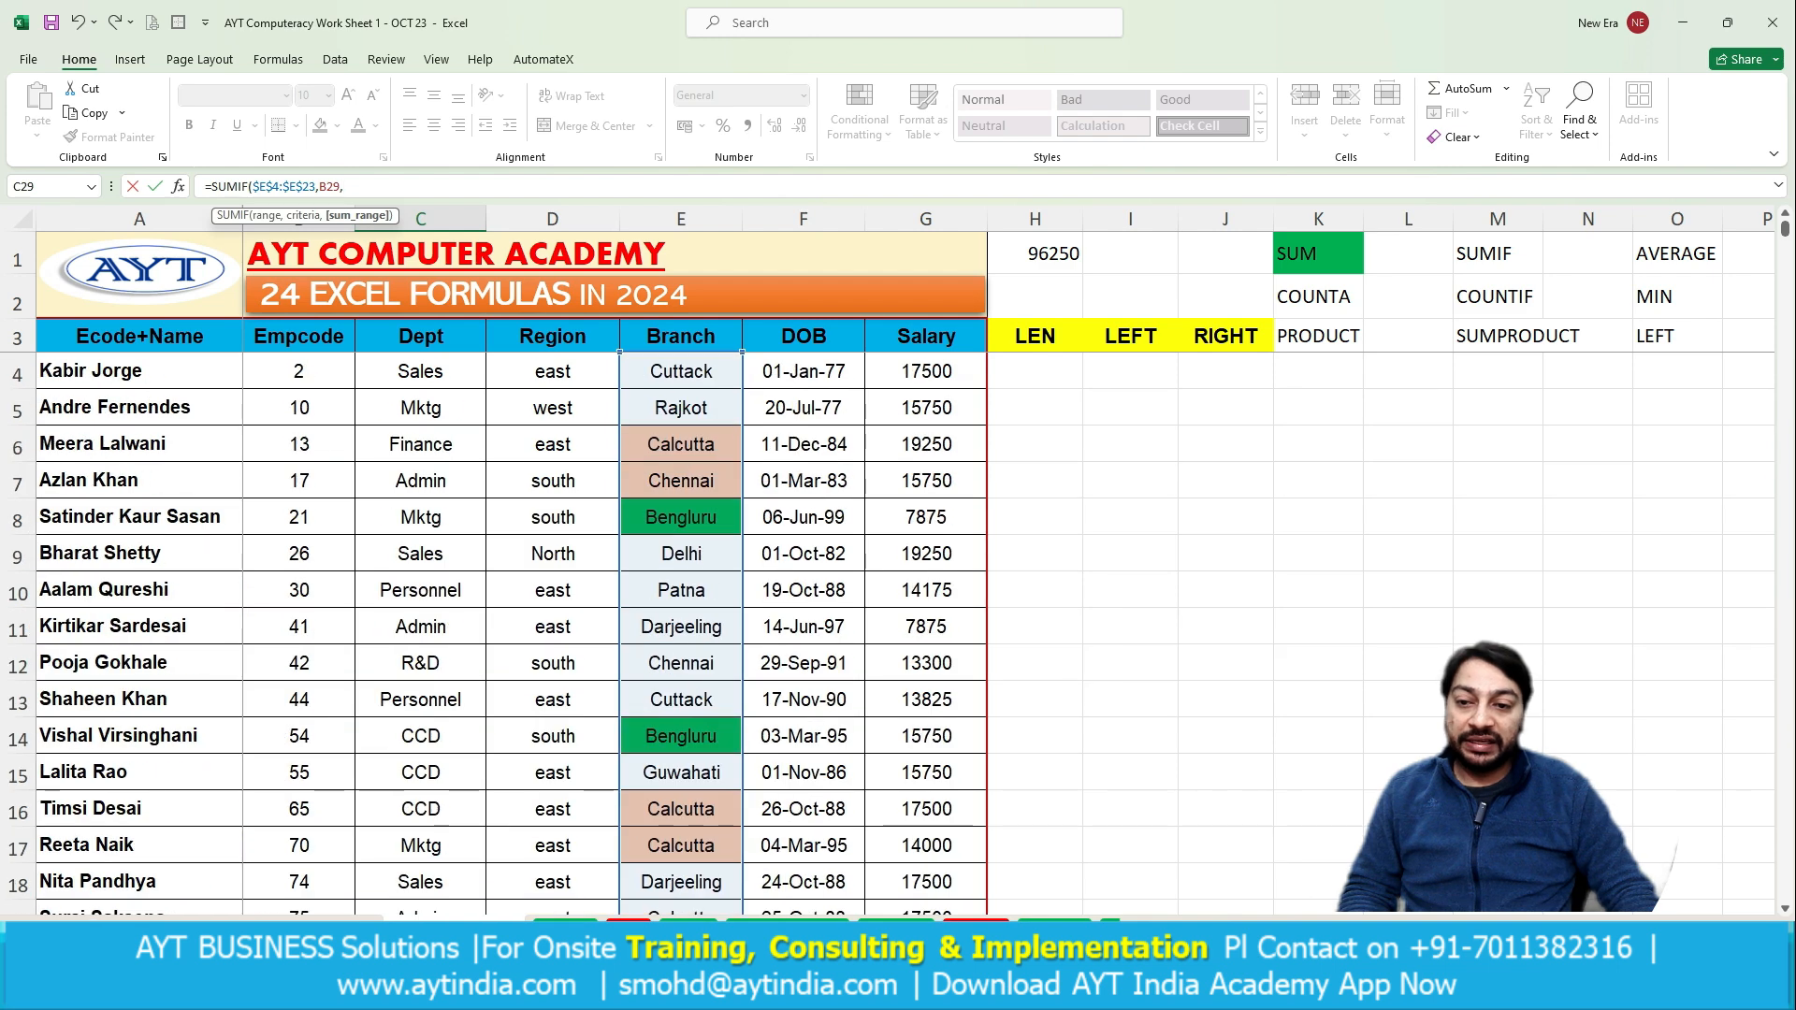
pyautogui.moveTo(926, 371); pyautogui.dragTo(931, 759)
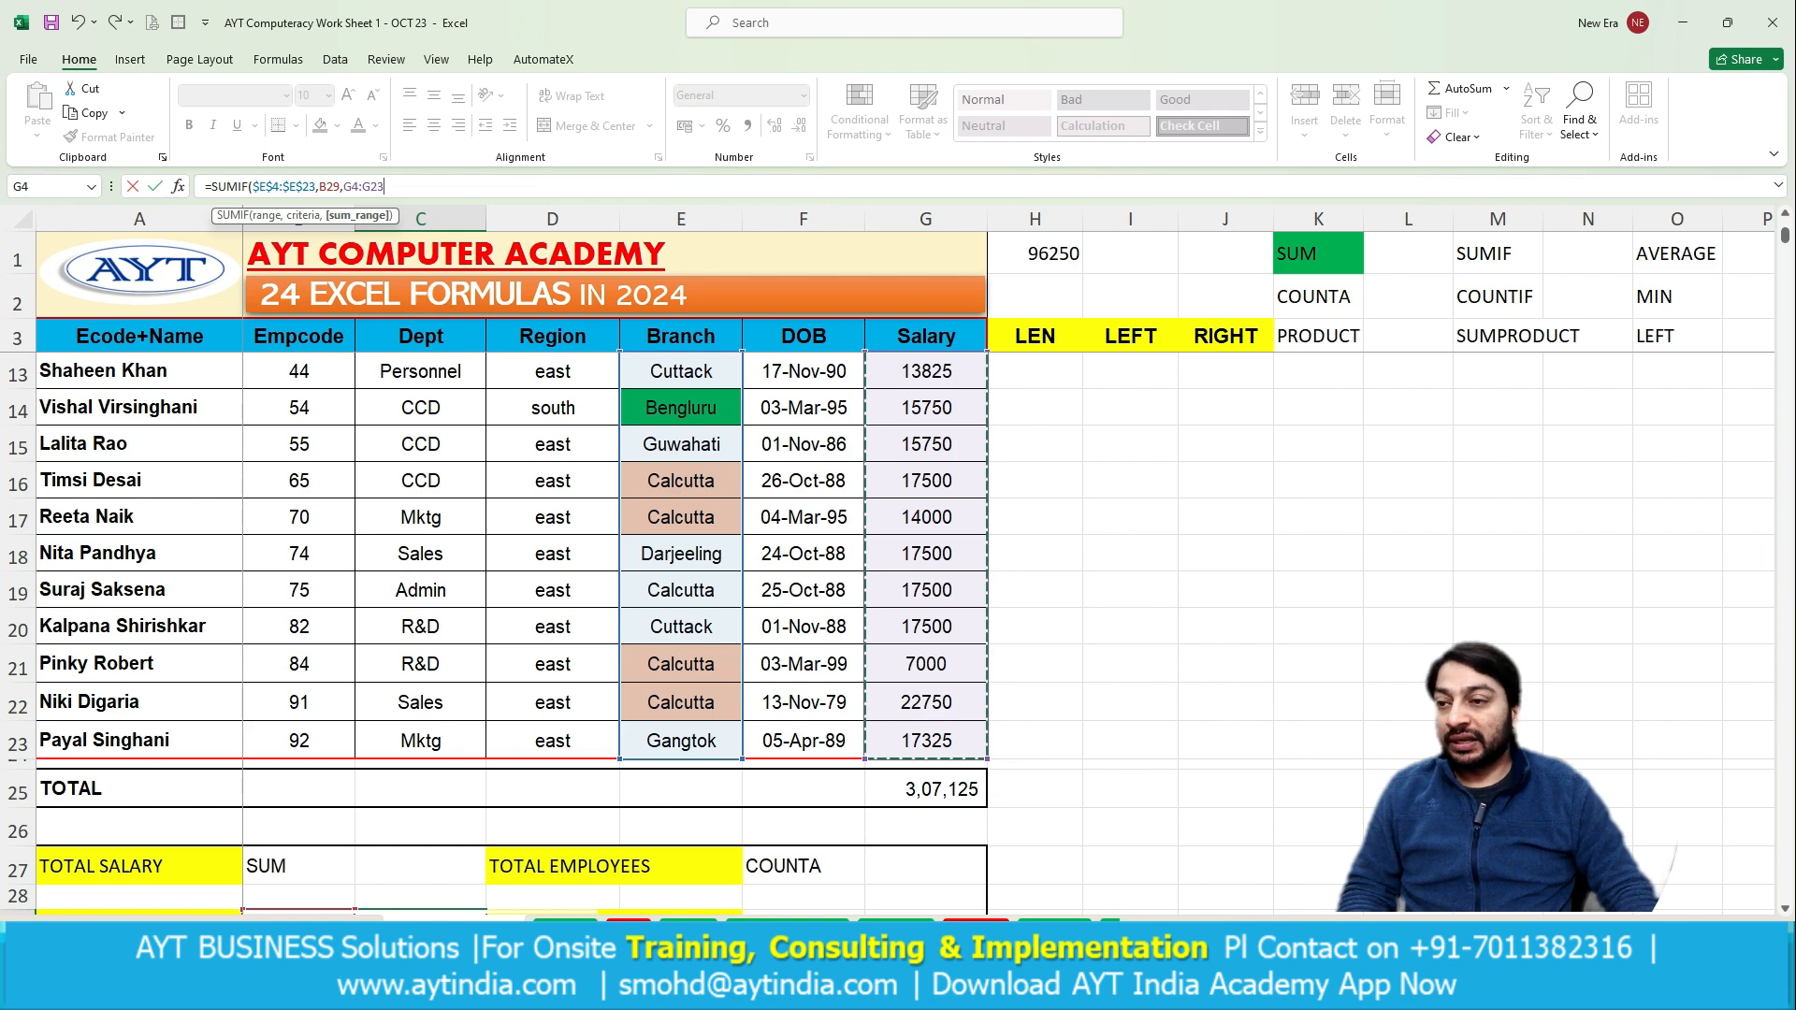
pyautogui.press('F4')
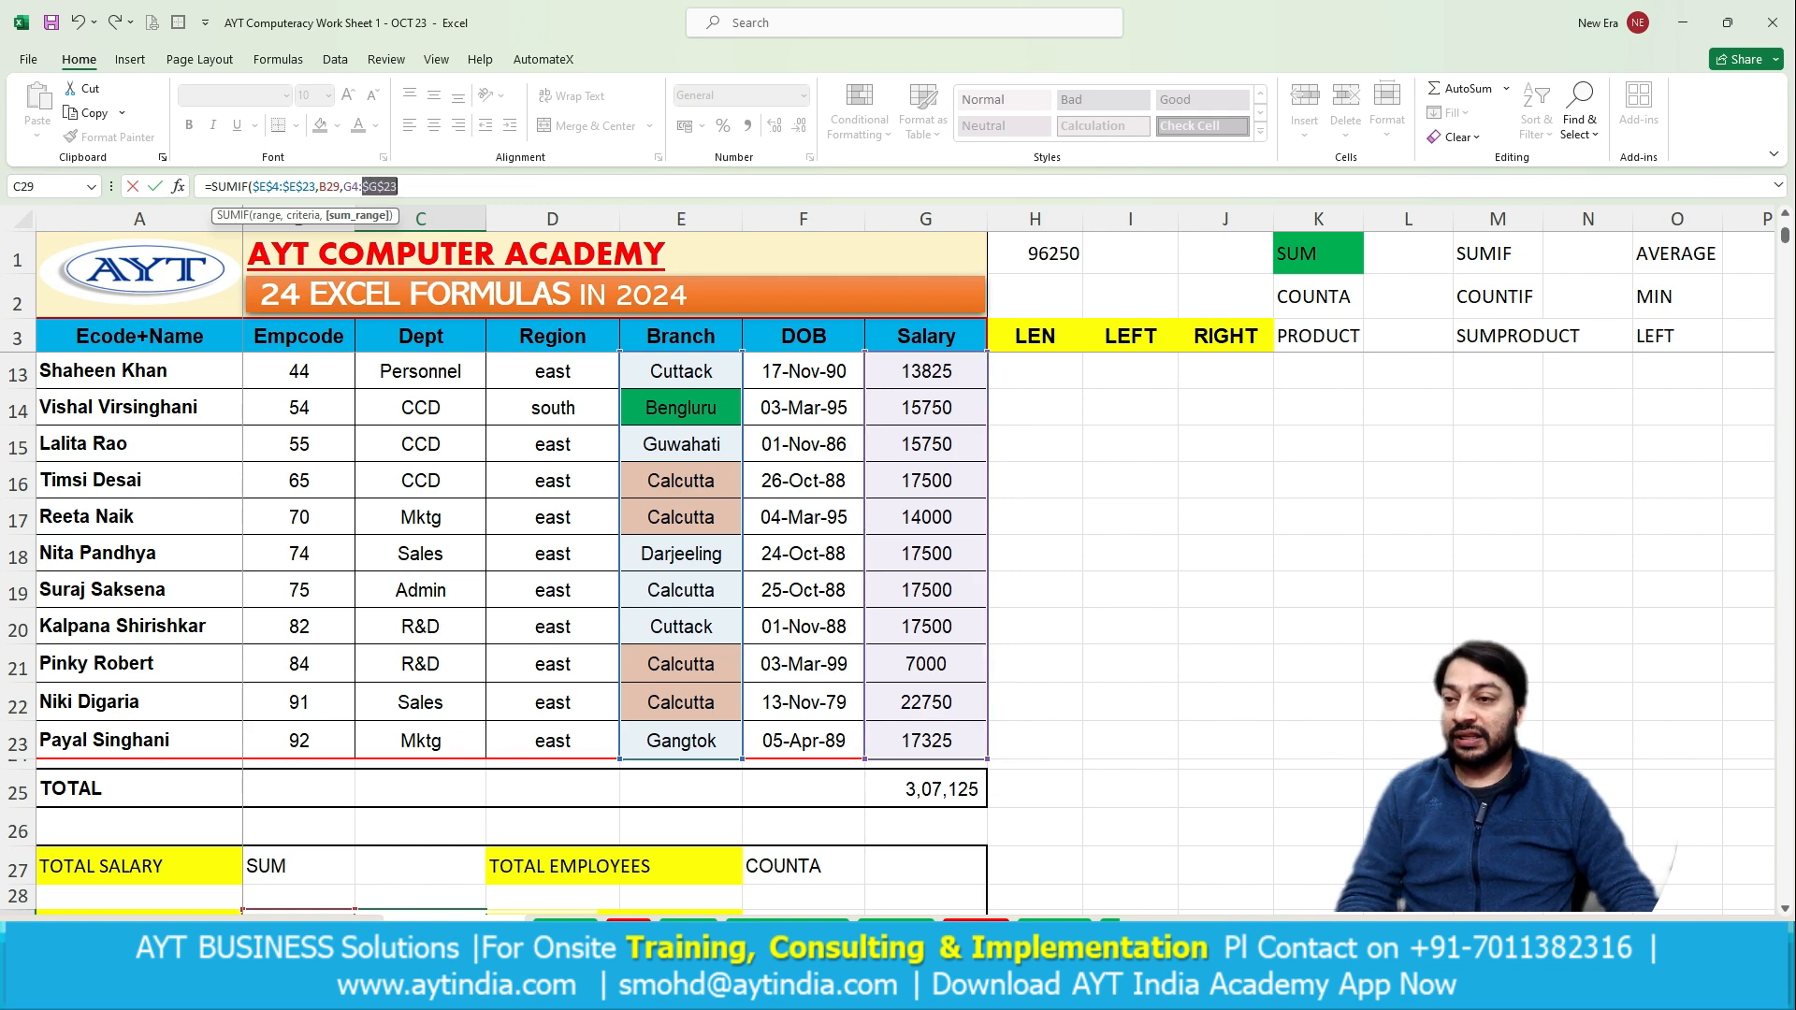
pyautogui.press('Return')
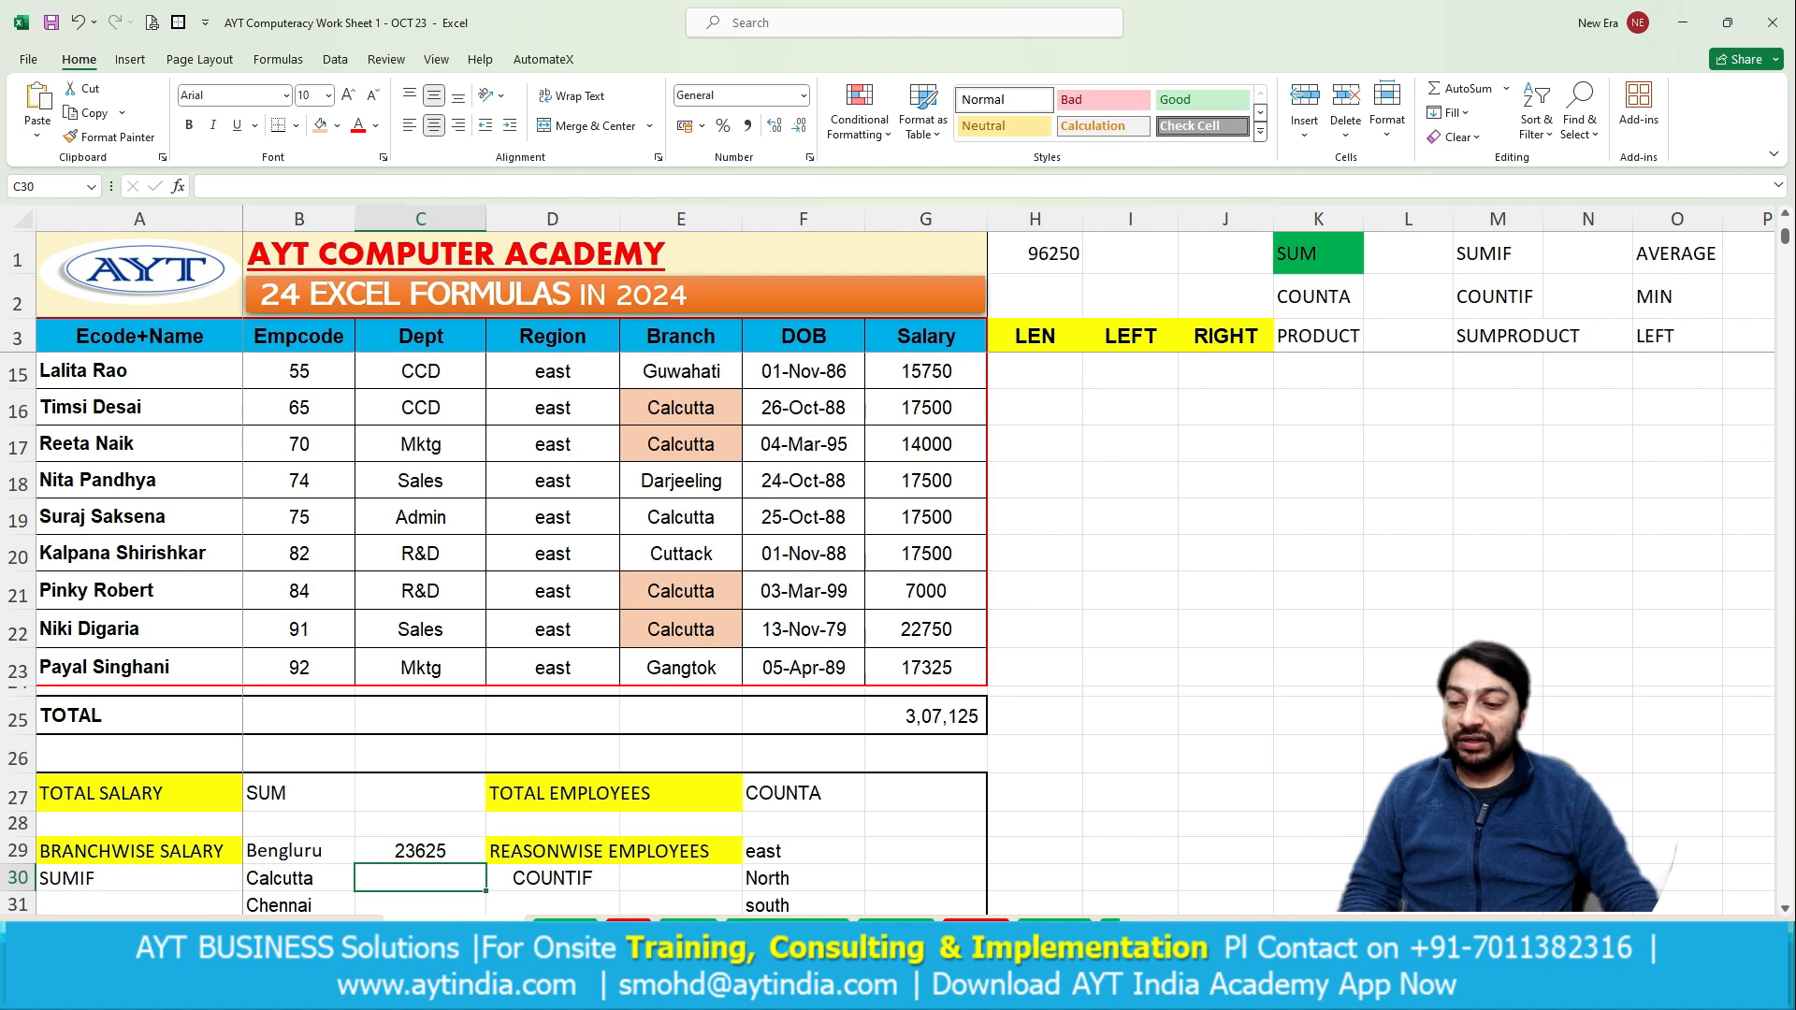
pyautogui.scroll(-3, 898, 580)
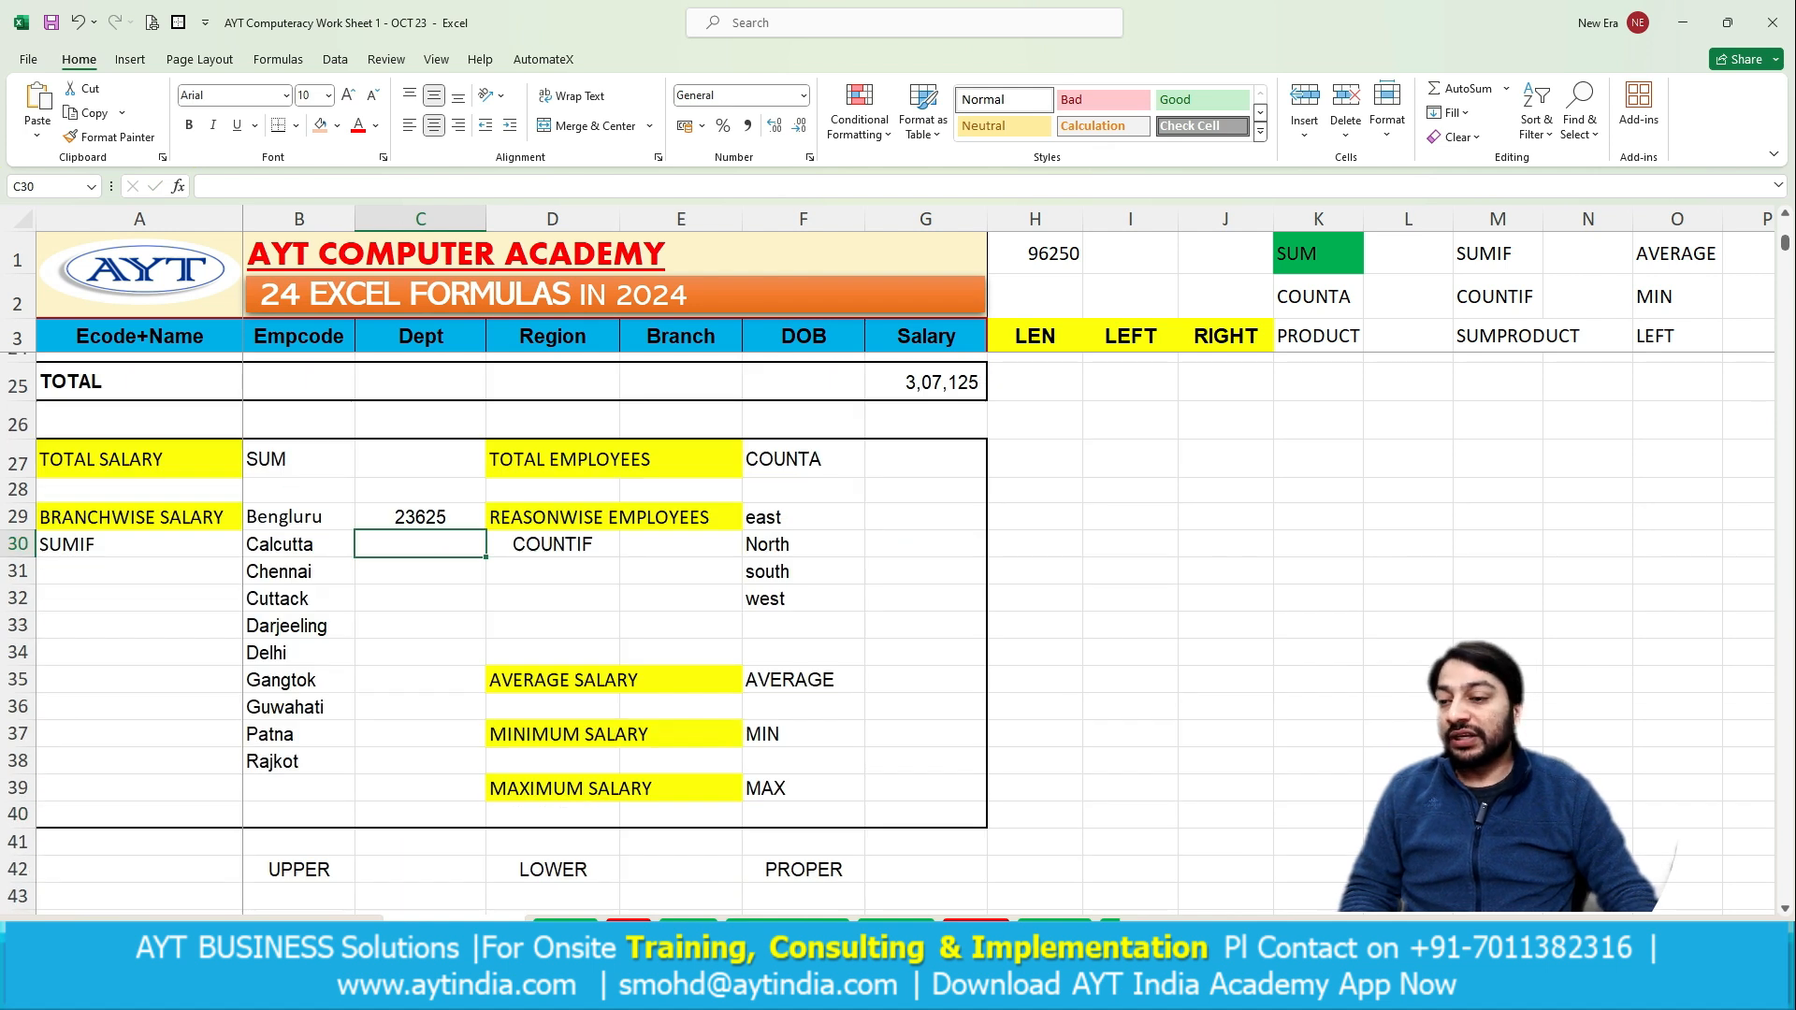
pyautogui.click(420, 516)
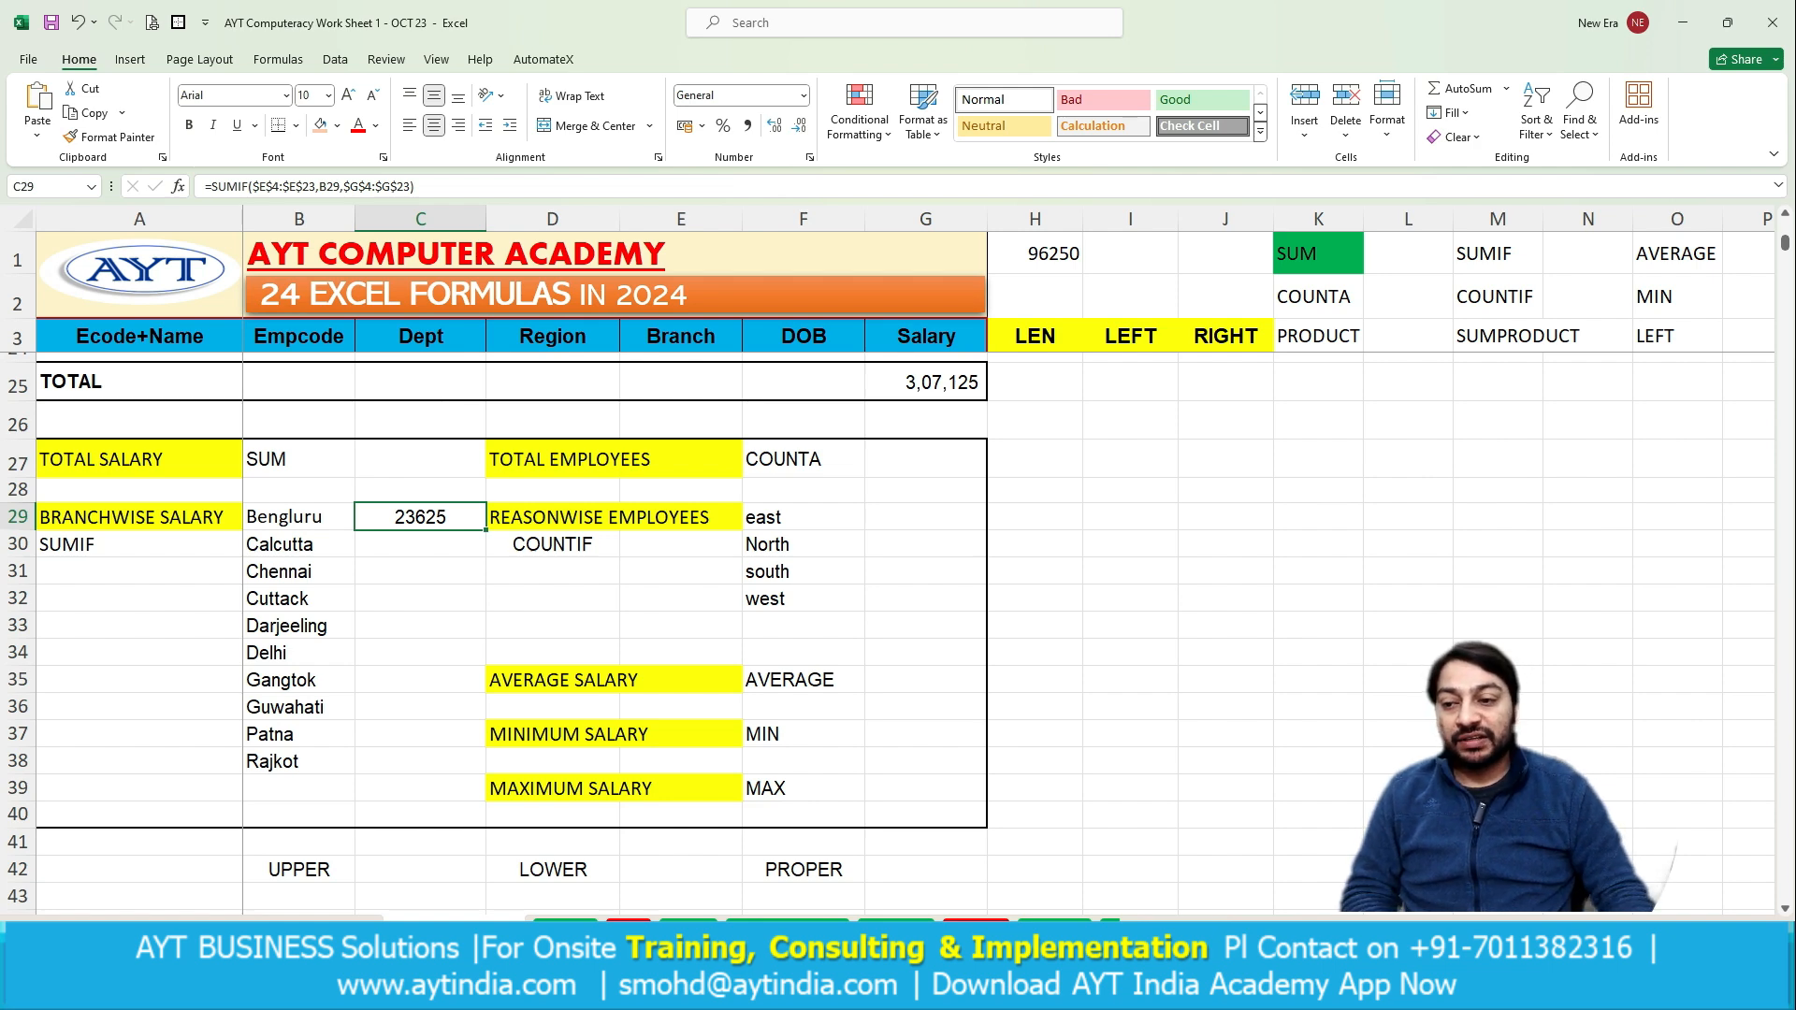
# Start a SUMIF formula in C30 beside Calcutta with the absolute Branch range $E$4:$E$23, and continue to the criteria argument.
pyautogui.scroll(2, 898, 562)
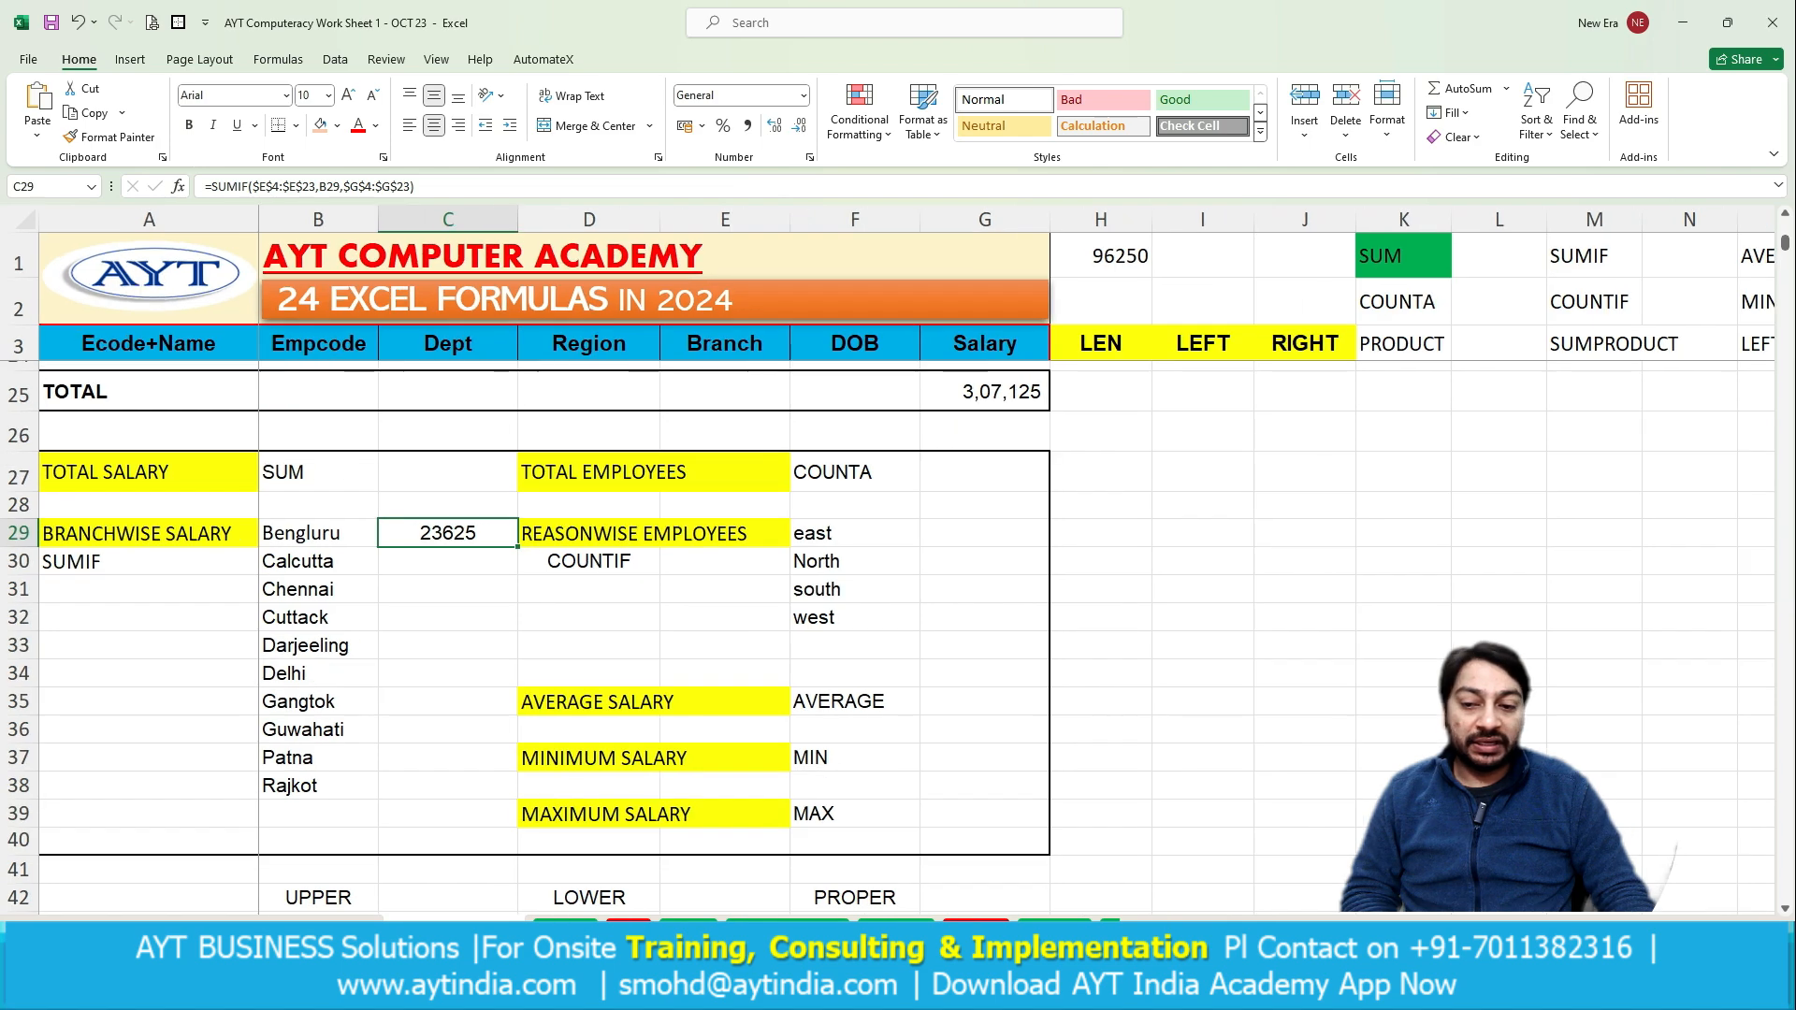
pyautogui.scroll(3, 898, 561)
pyautogui.scroll(-4, 898, 561)
pyautogui.click(478, 489)
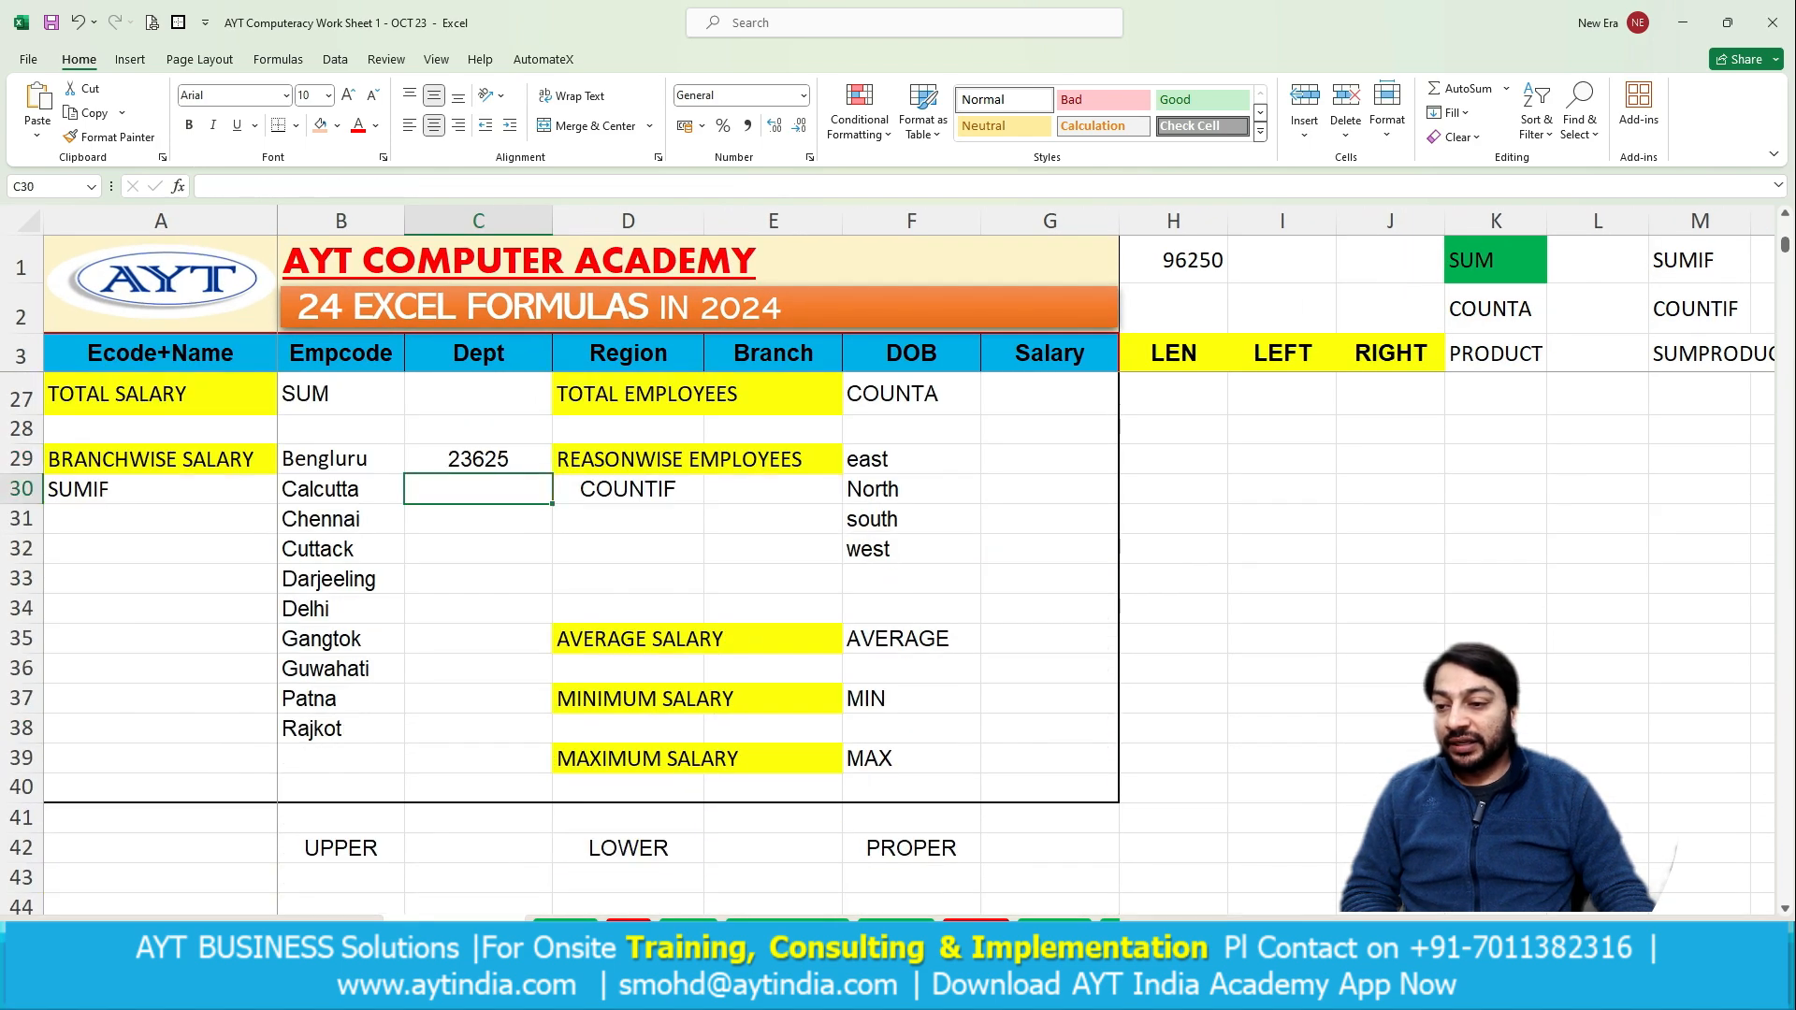
pyautogui.write('=SUMIF(')
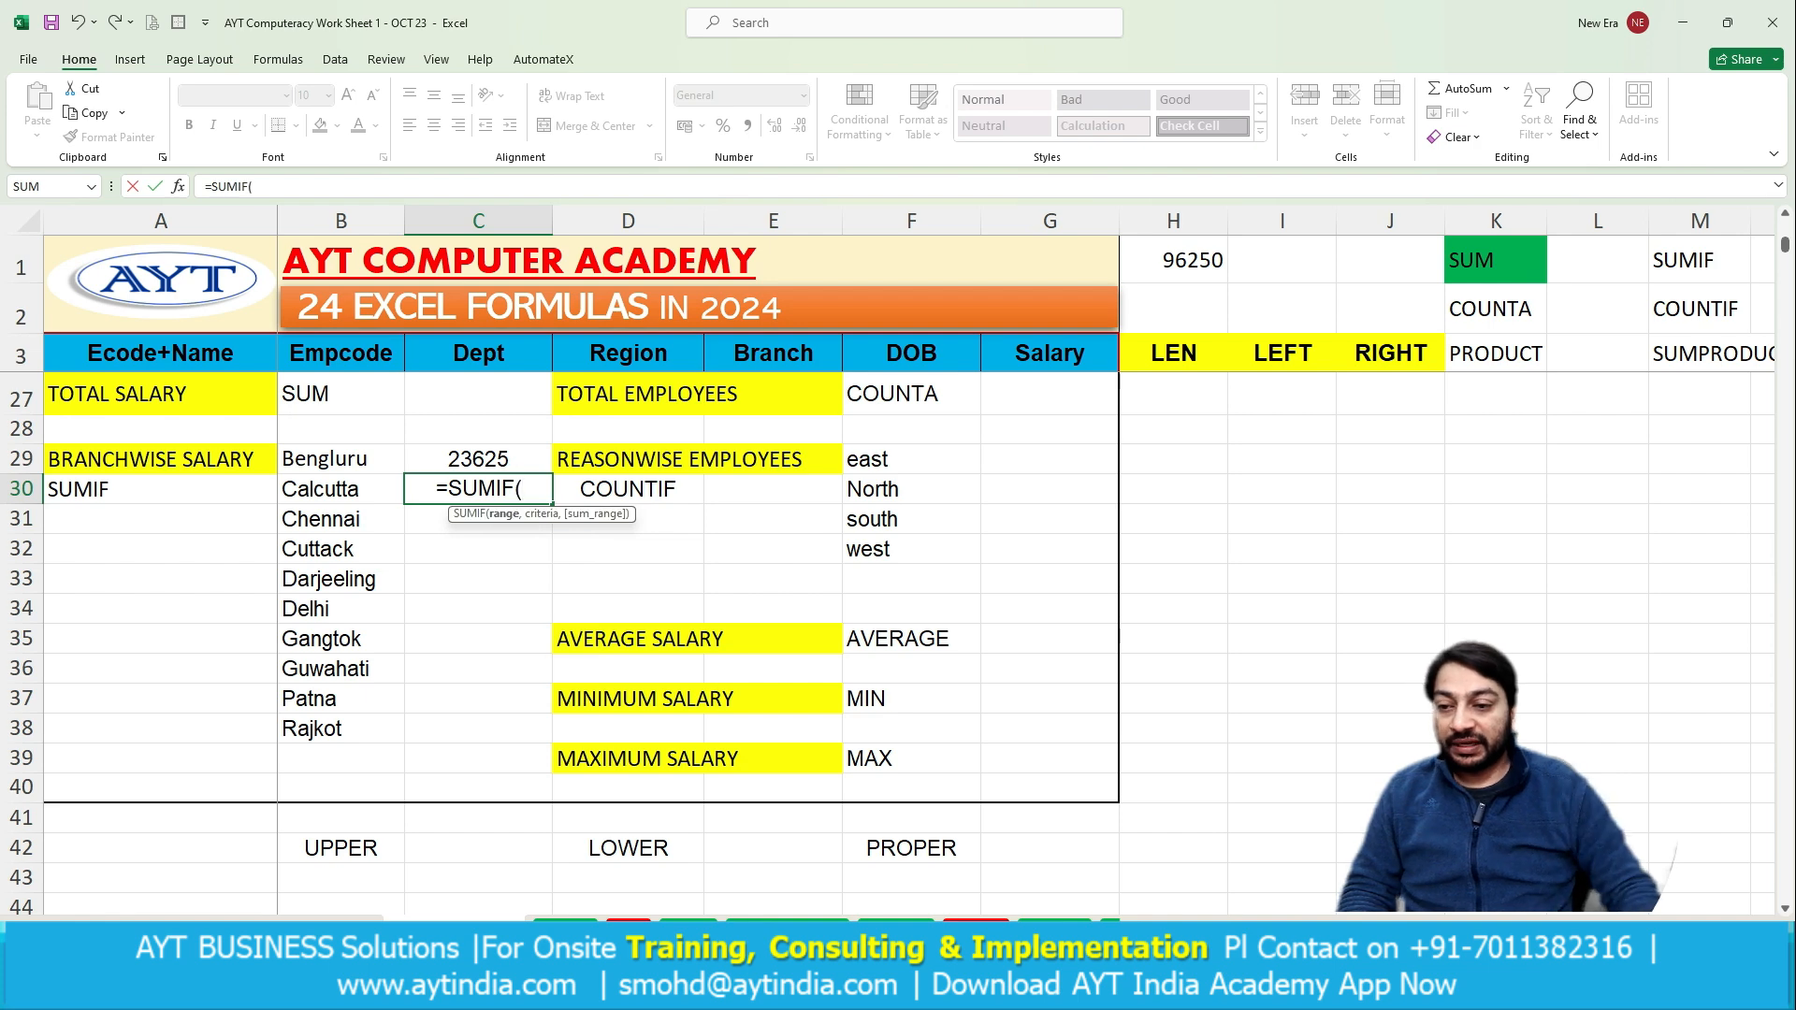
pyautogui.scroll(8, 580, 617)
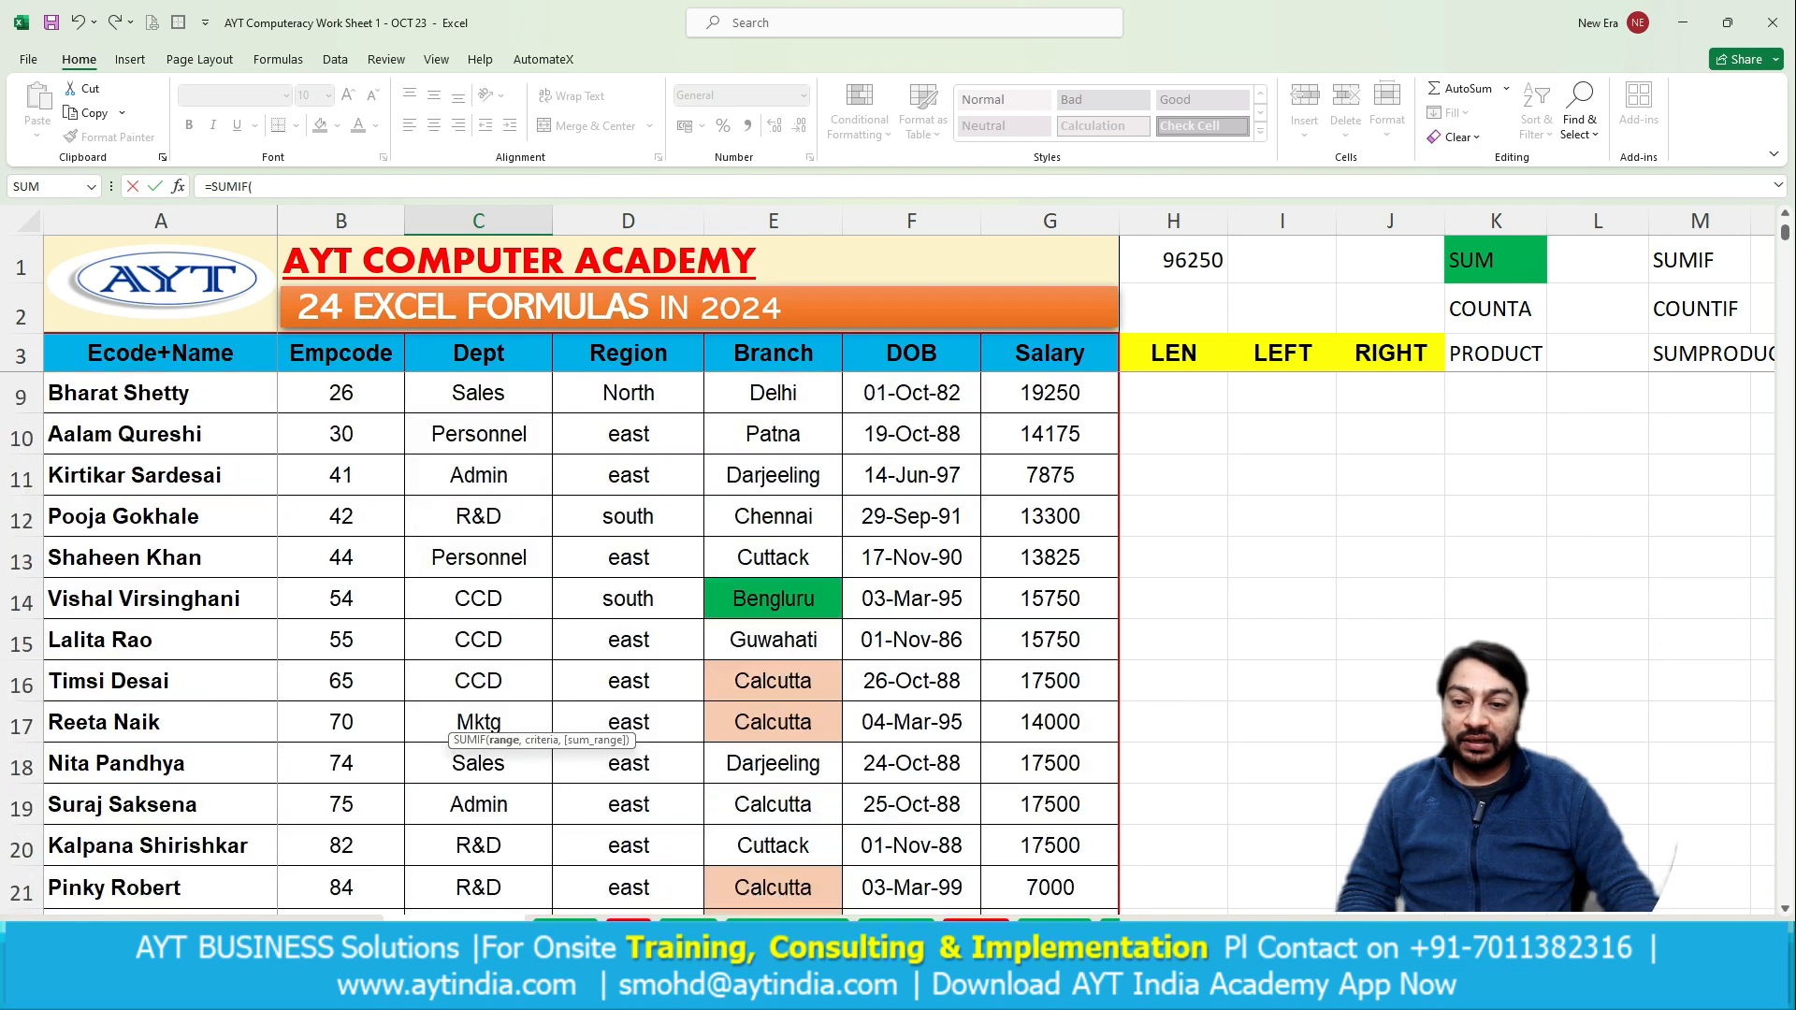
pyautogui.moveTo(773, 393); pyautogui.dragTo(773, 851)
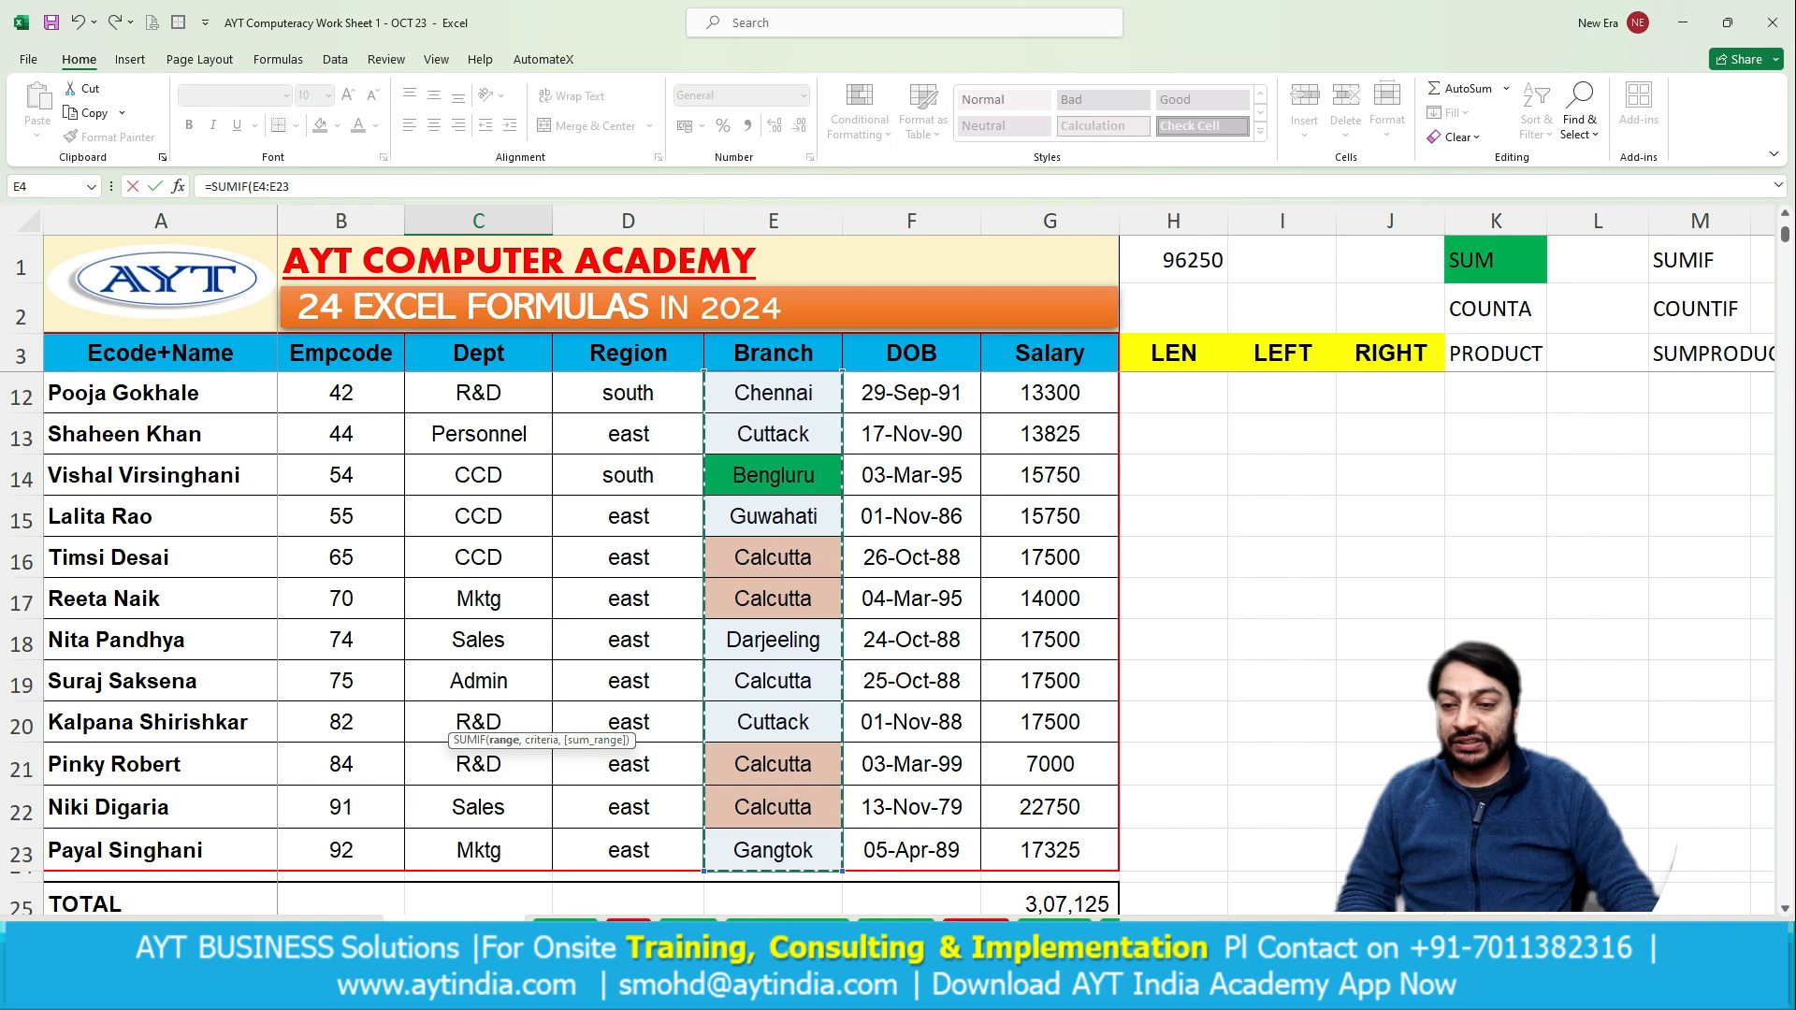
pyautogui.scroll(-3, 580, 636)
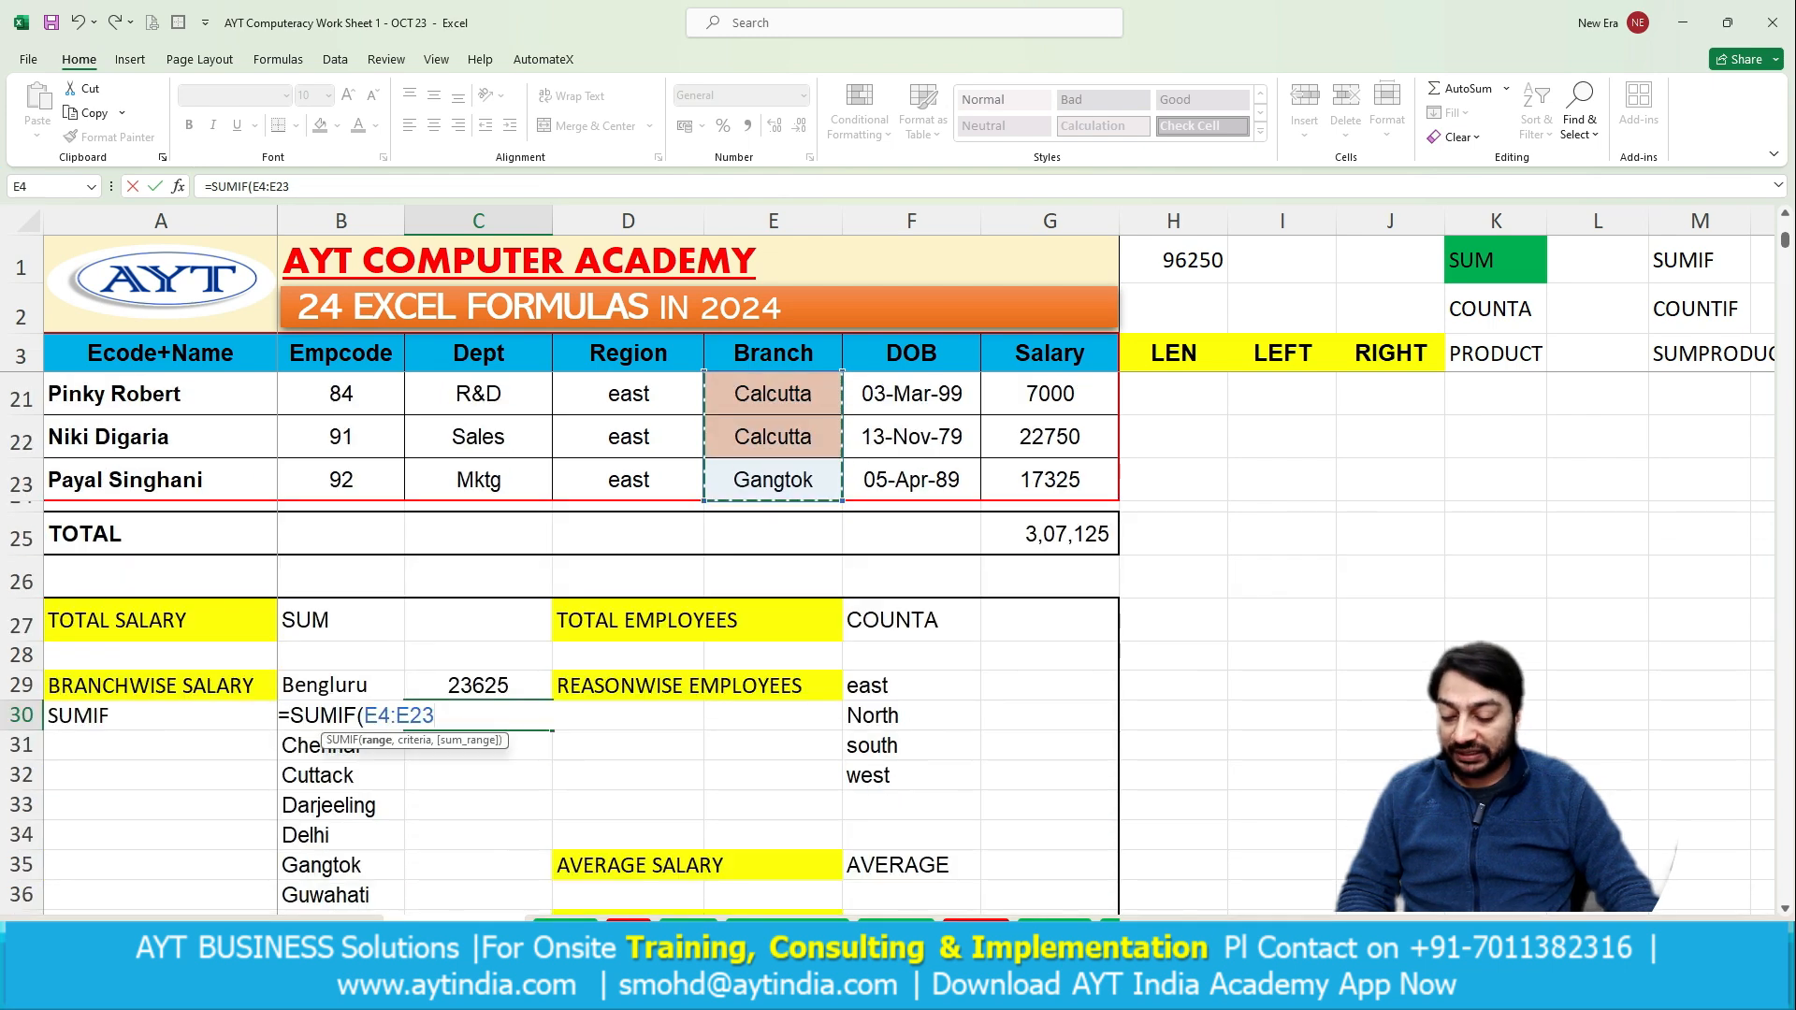
pyautogui.press('F4')
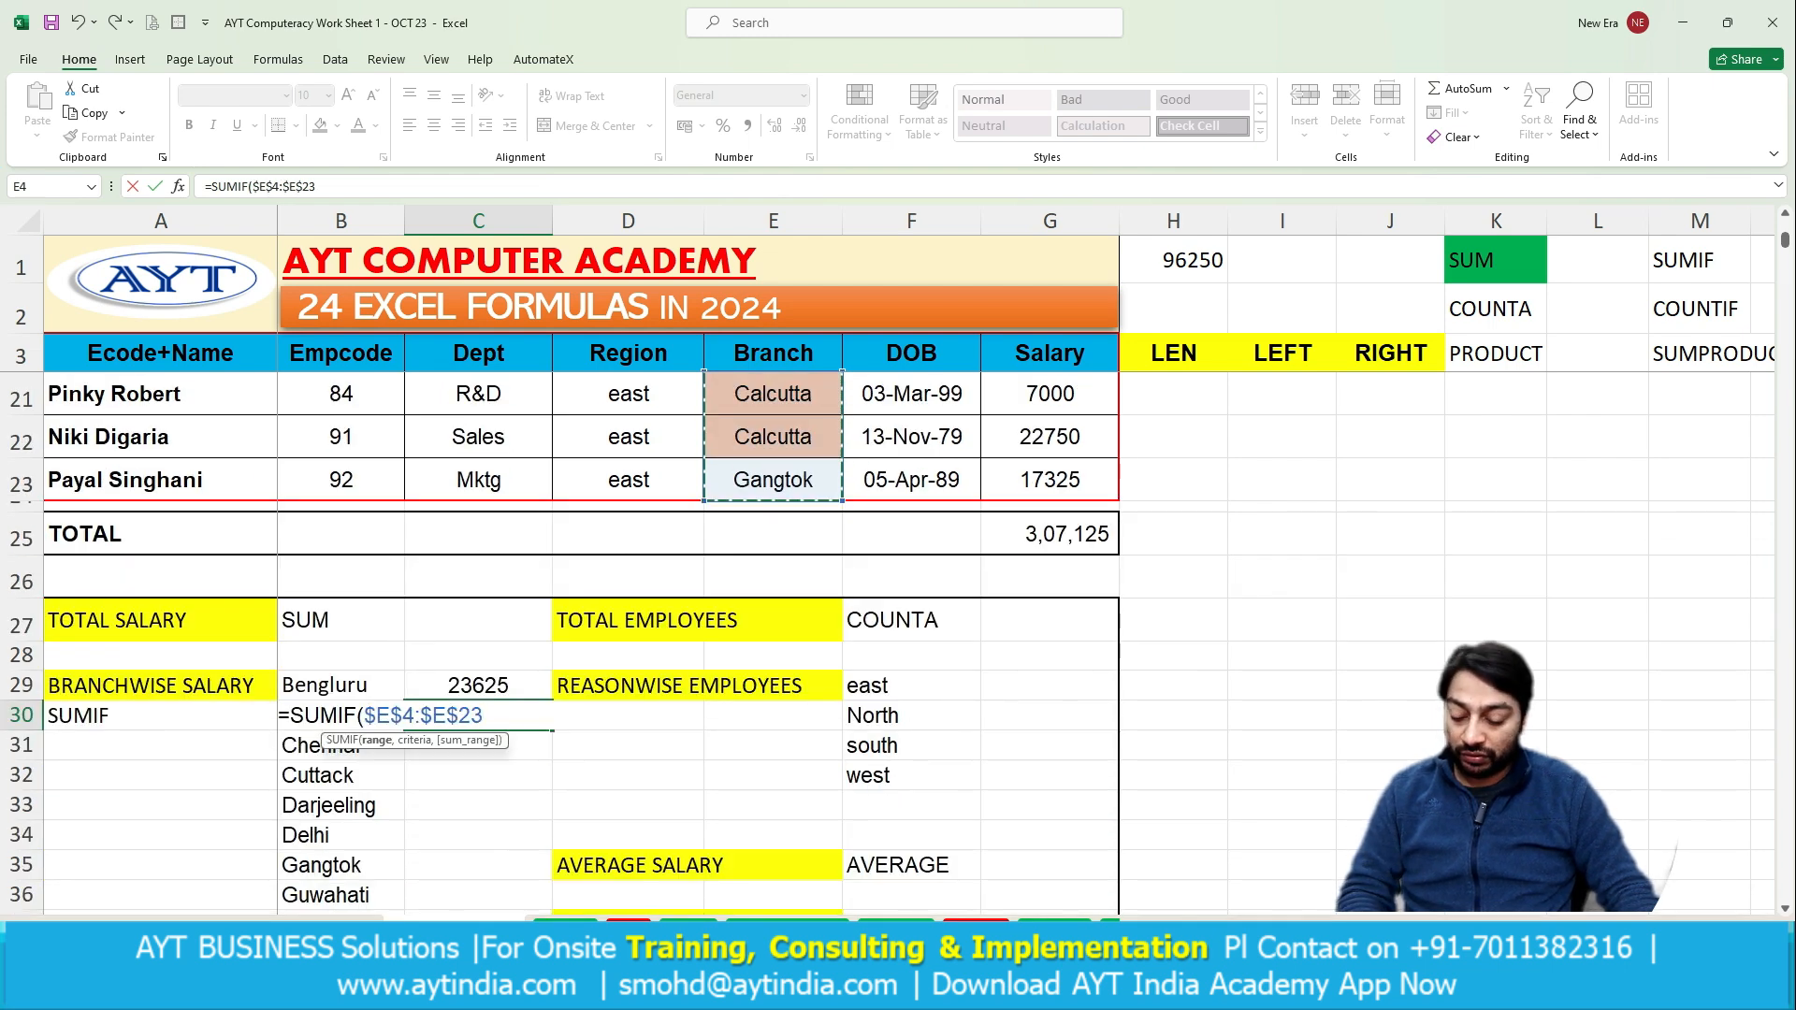
pyautogui.write(',')
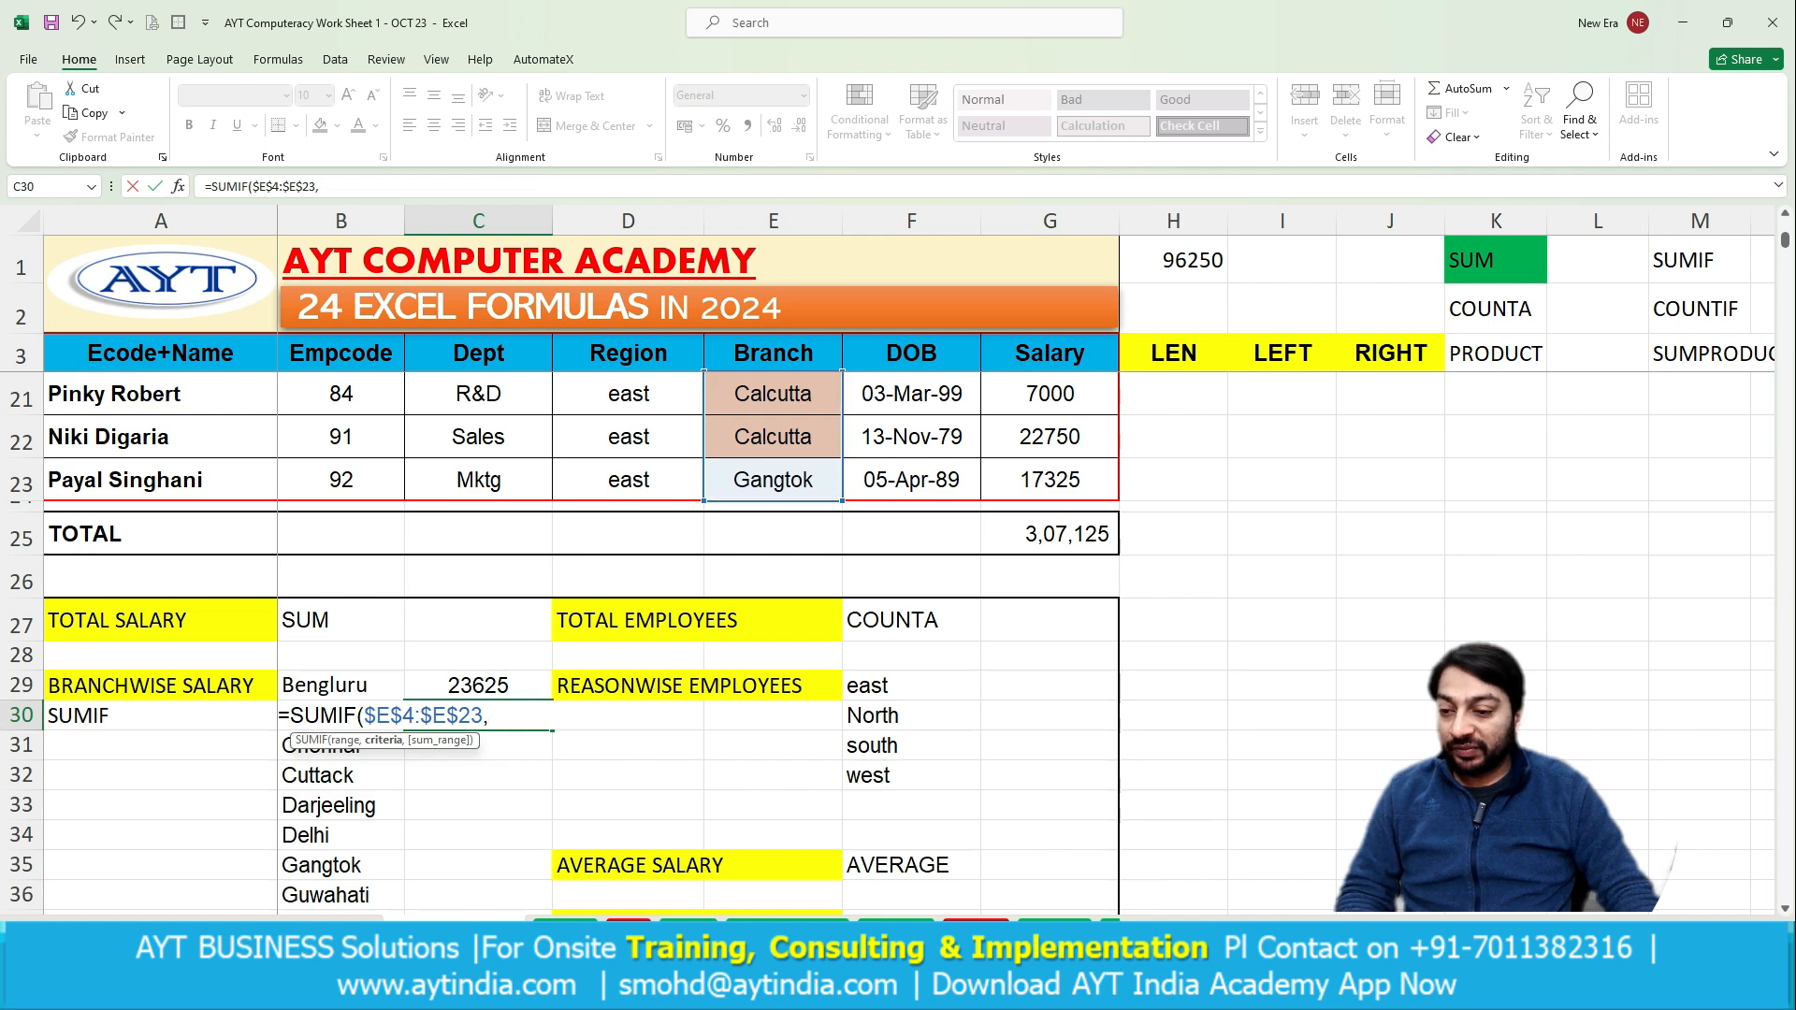
# Use the Calcutta cell B30 as the criterion and the Salary cells G4:$G$23 as the sum range, and enter the formula.
pyautogui.scroll(-1, 579, 636)
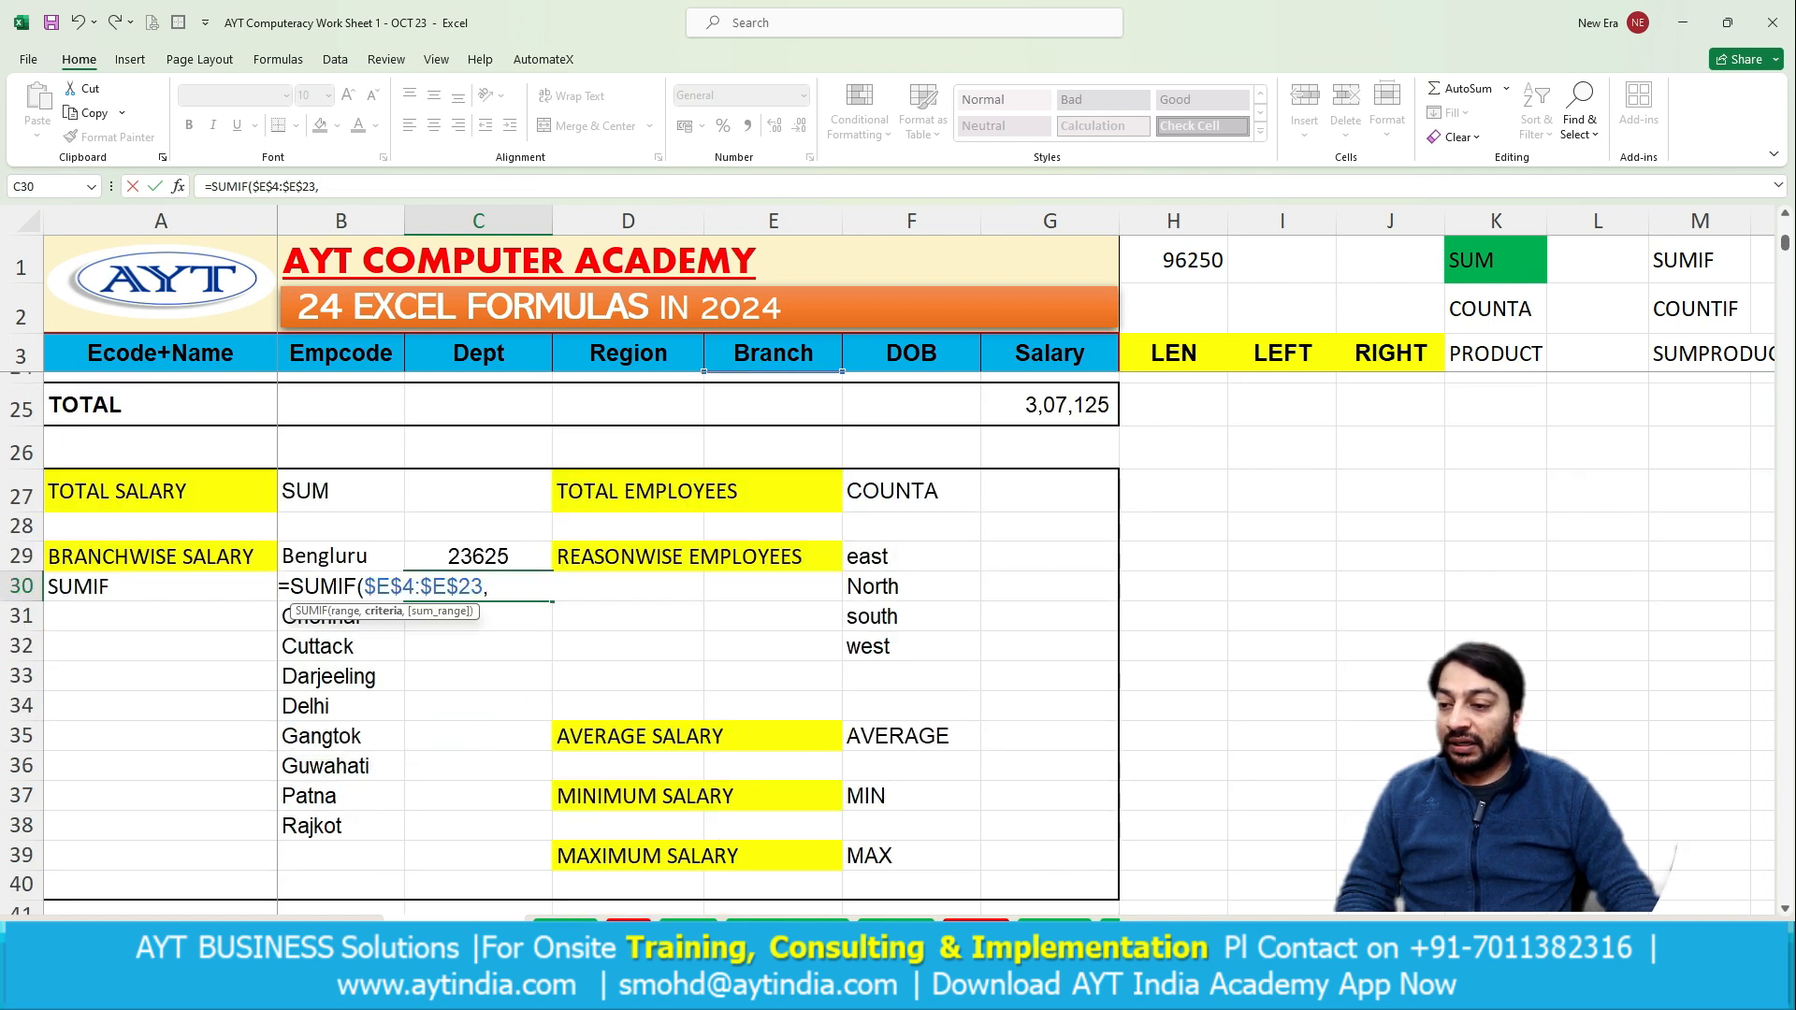
pyautogui.press('Down')
pyautogui.press('Up')
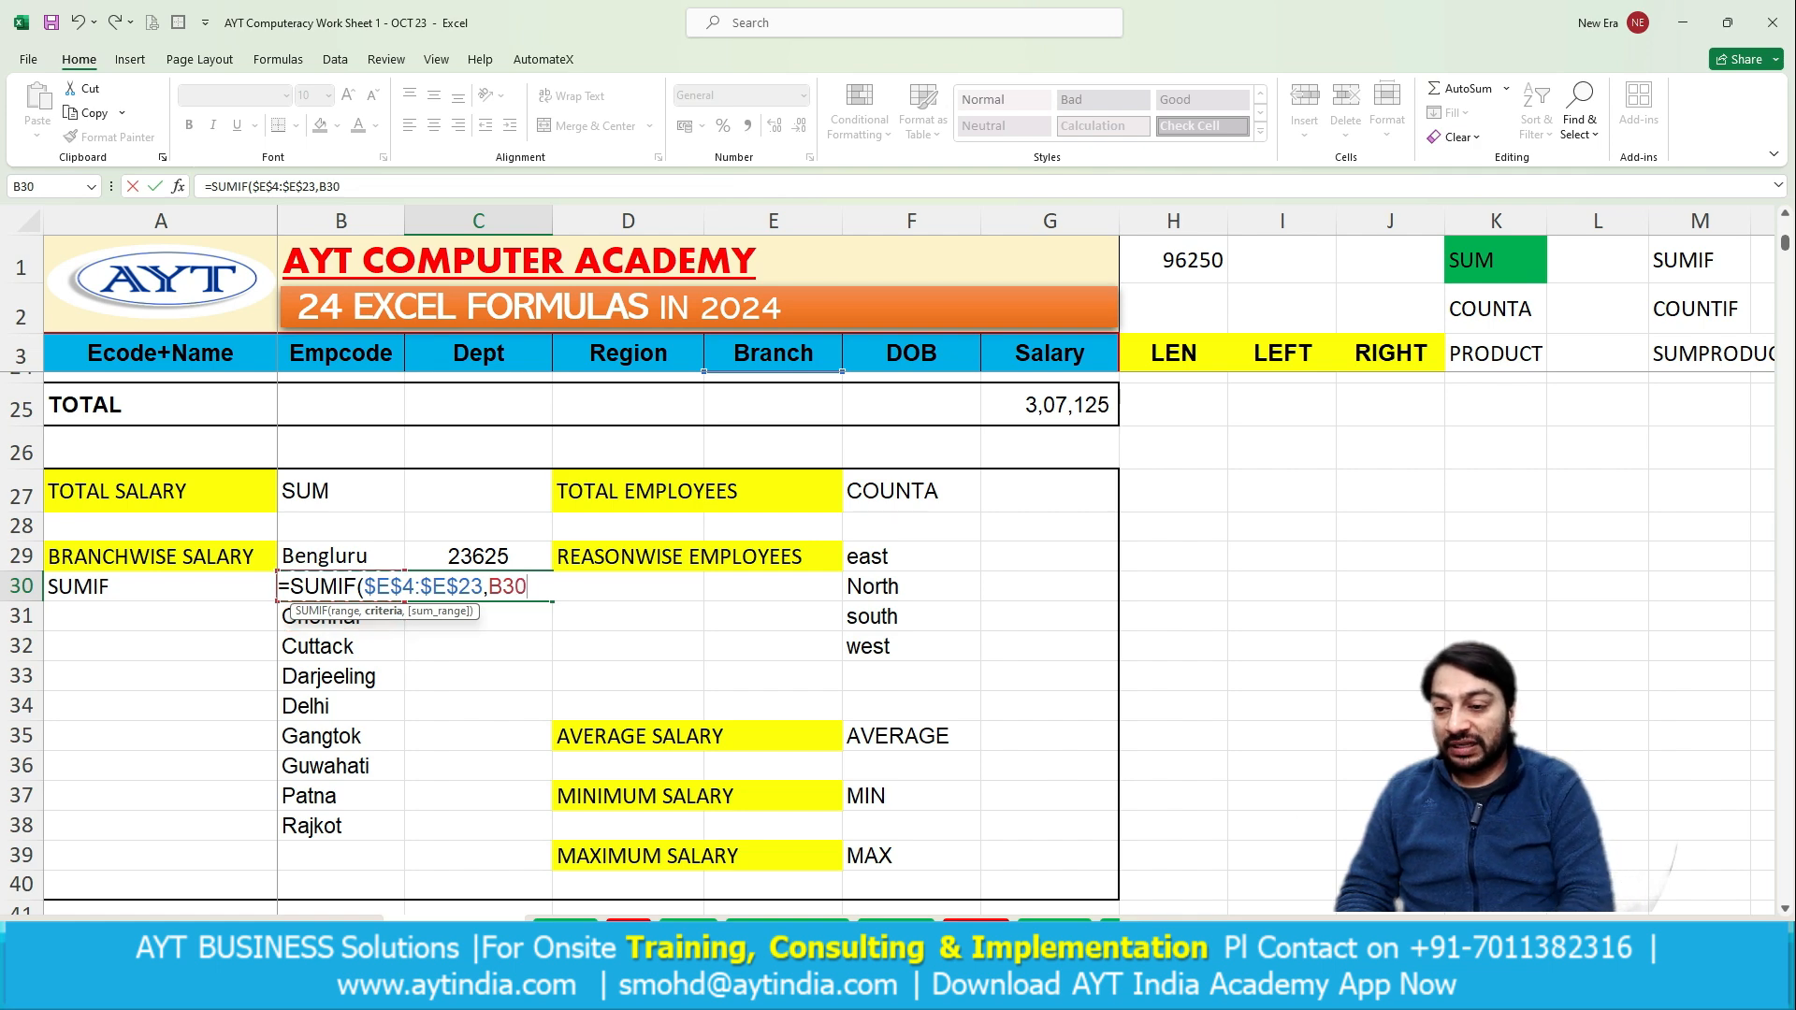
pyautogui.write(',')
pyautogui.scroll(7, 580, 636)
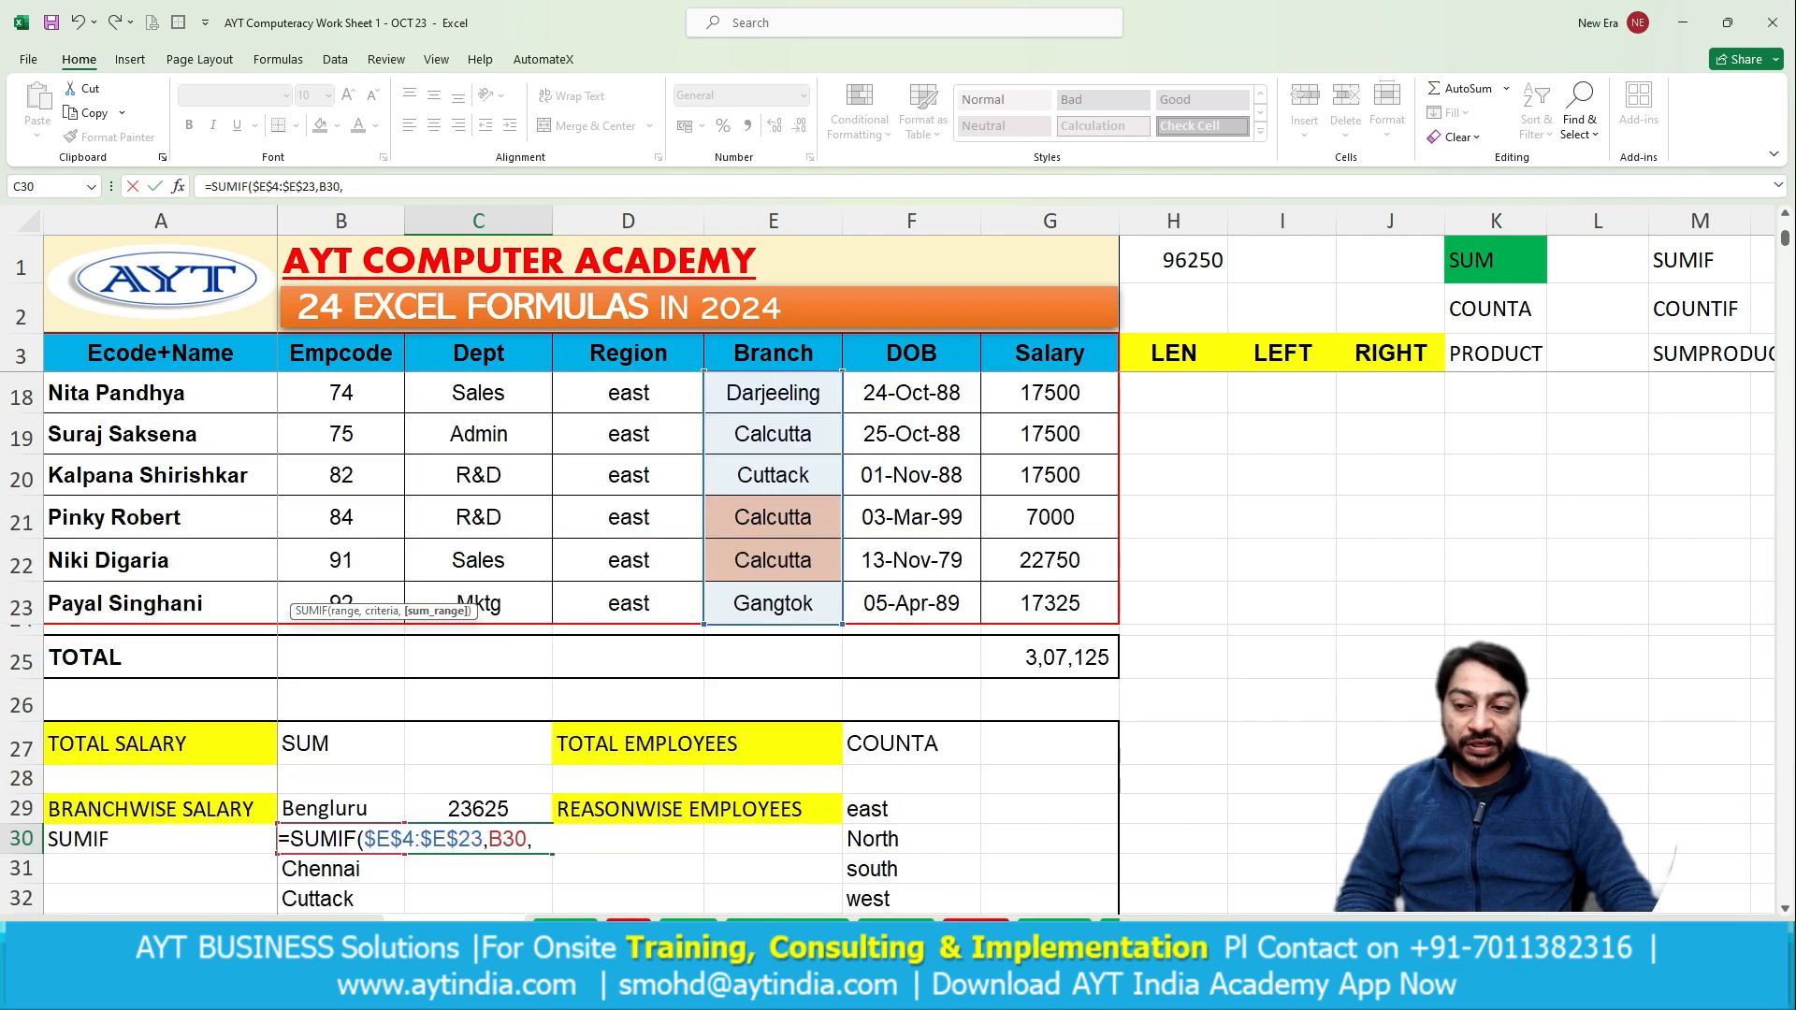
pyautogui.moveTo(1049, 392); pyautogui.dragTo(1086, 852)
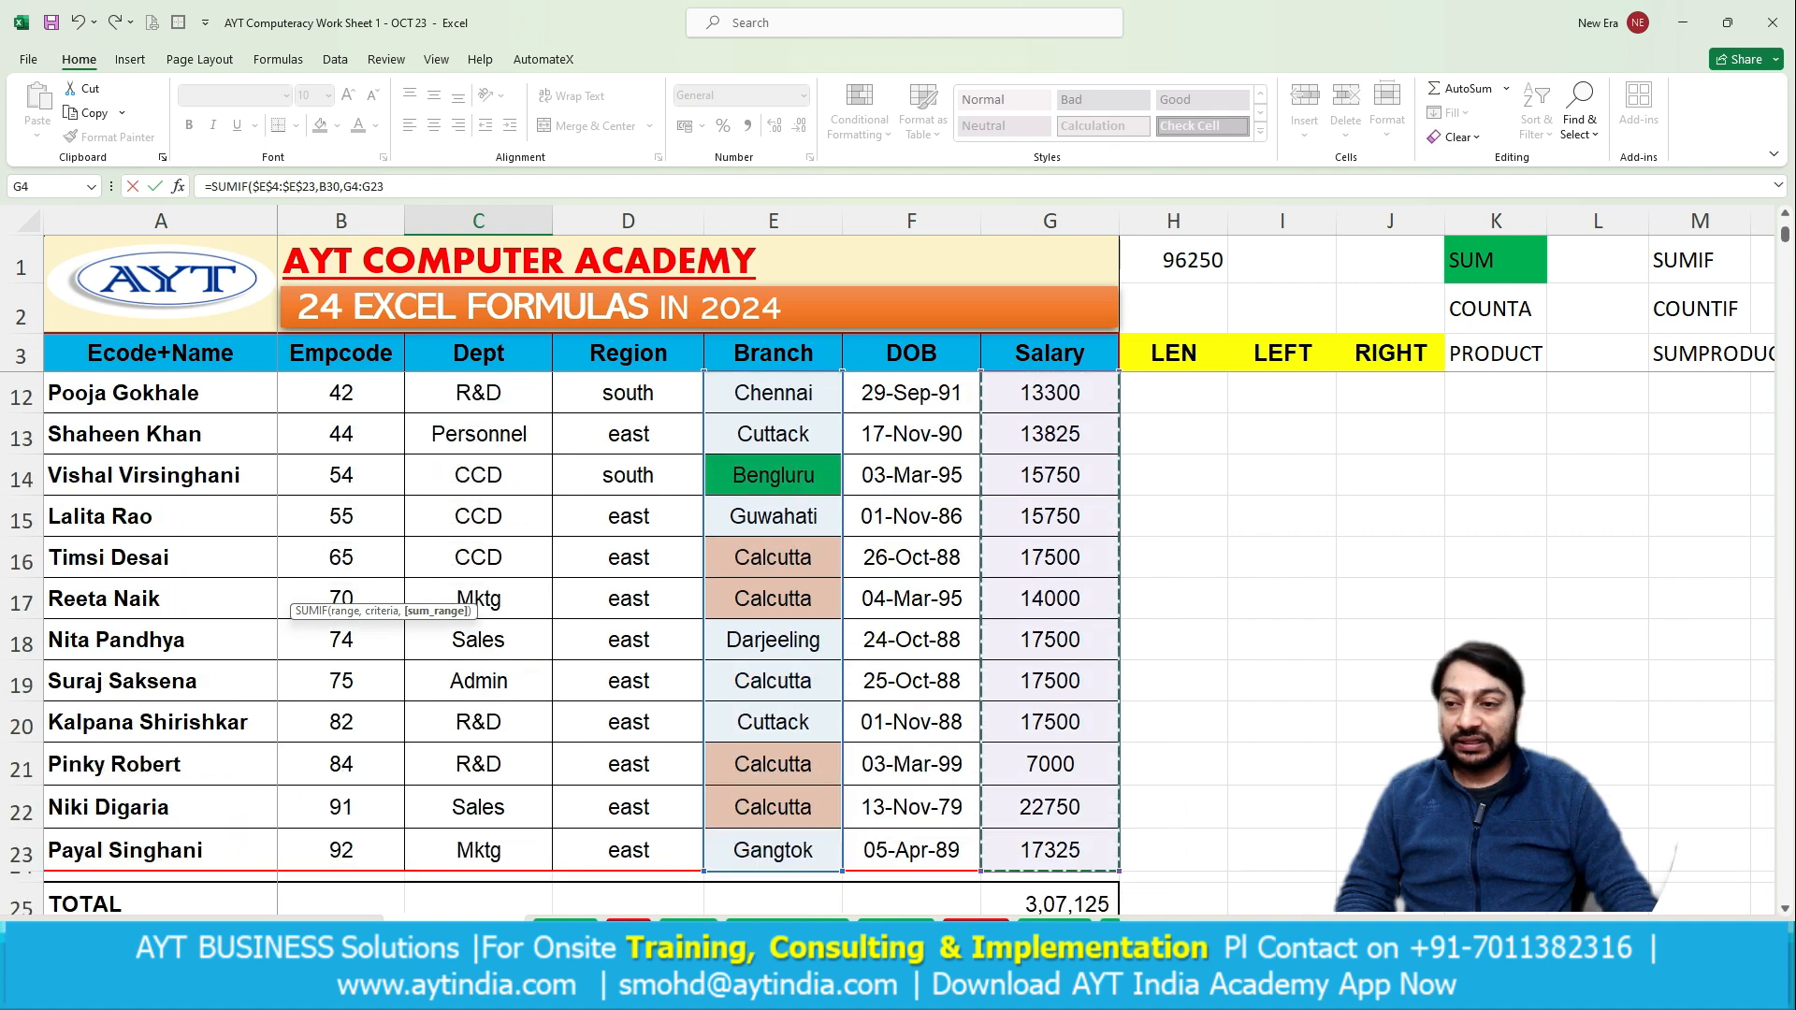
pyautogui.click(396, 186)
pyautogui.press('F4')
pyautogui.press('Return')
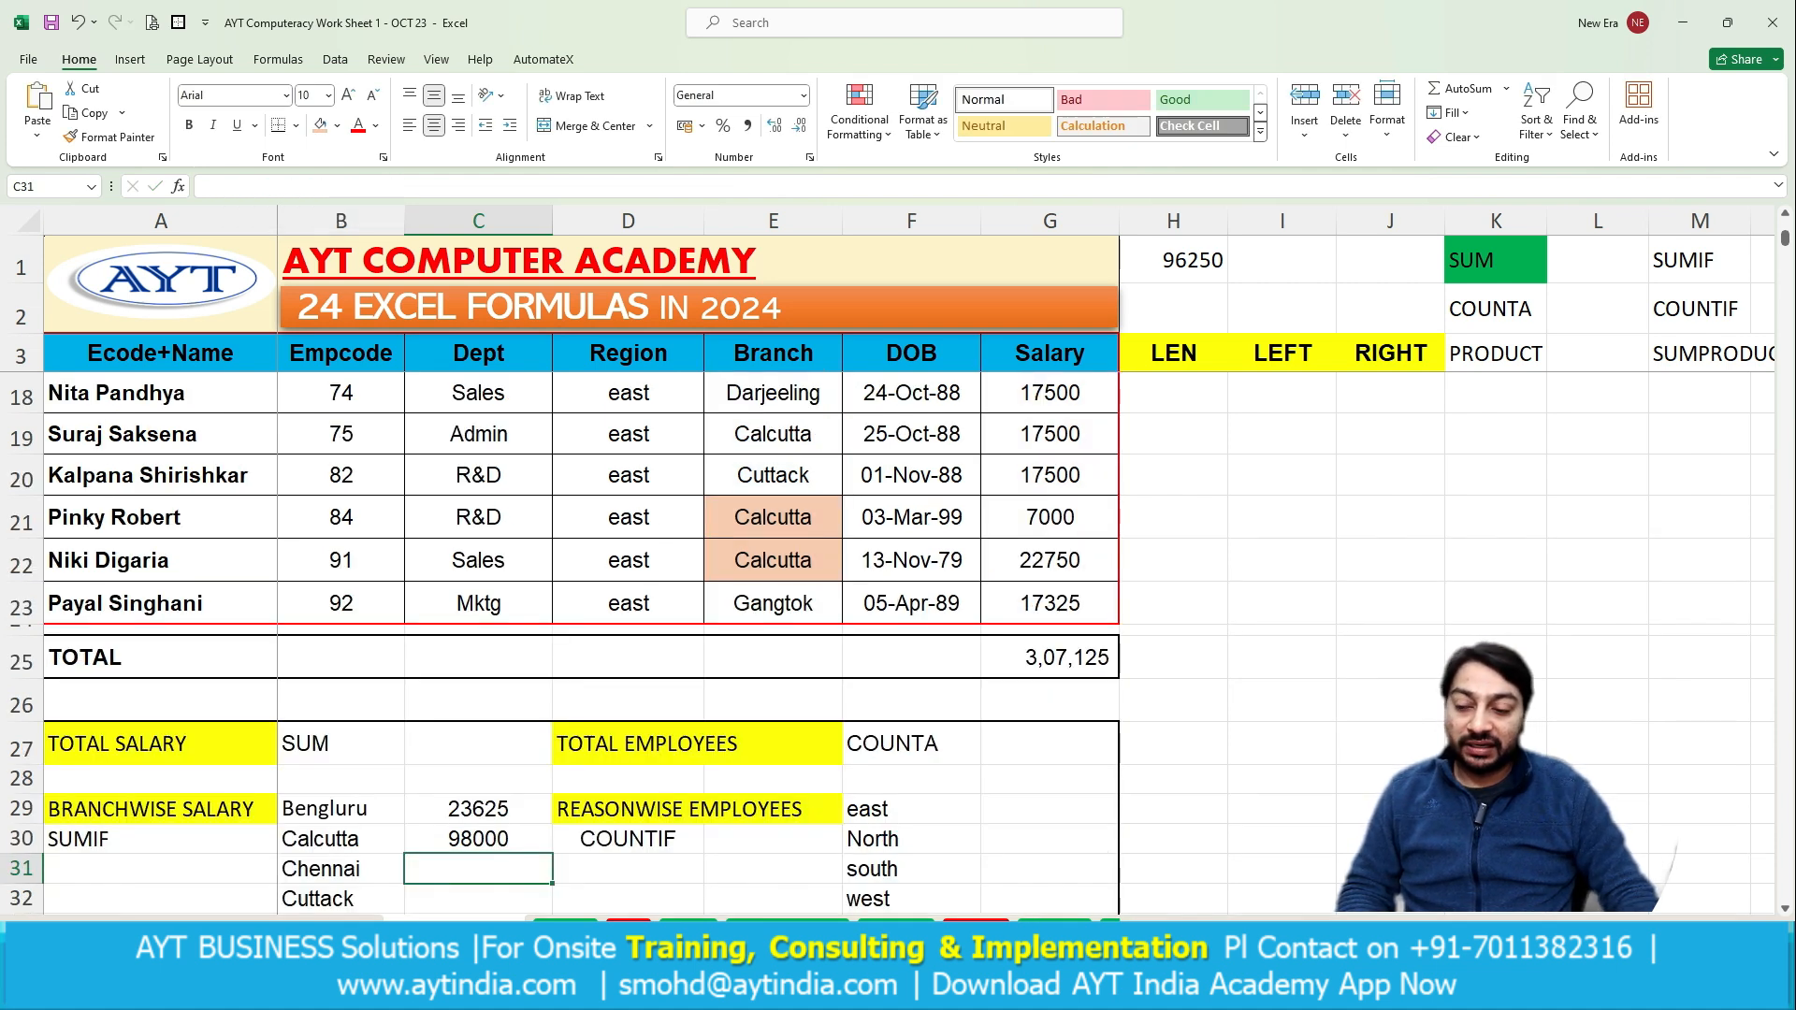
# Compare the Calcutta SUMIF total in C30 with the manual addition in H1 against the highlighted branch rows.
pyautogui.press('Up')
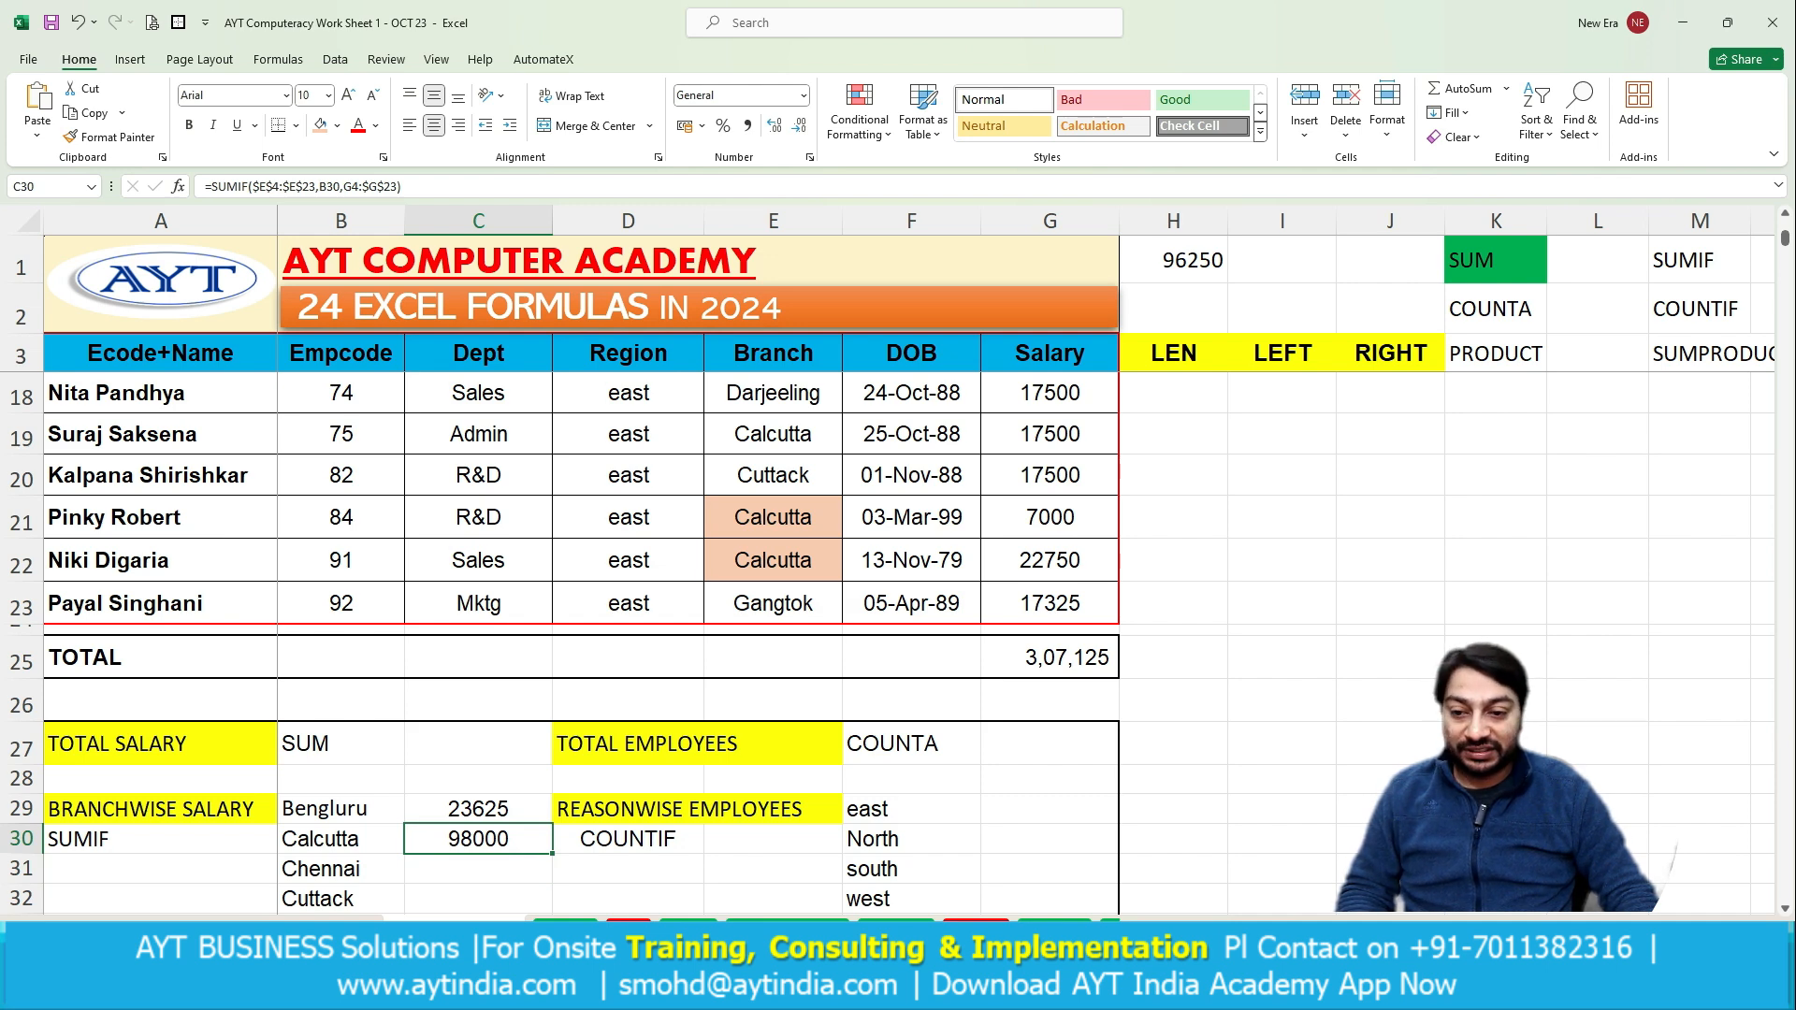
pyautogui.scroll(5, 580, 646)
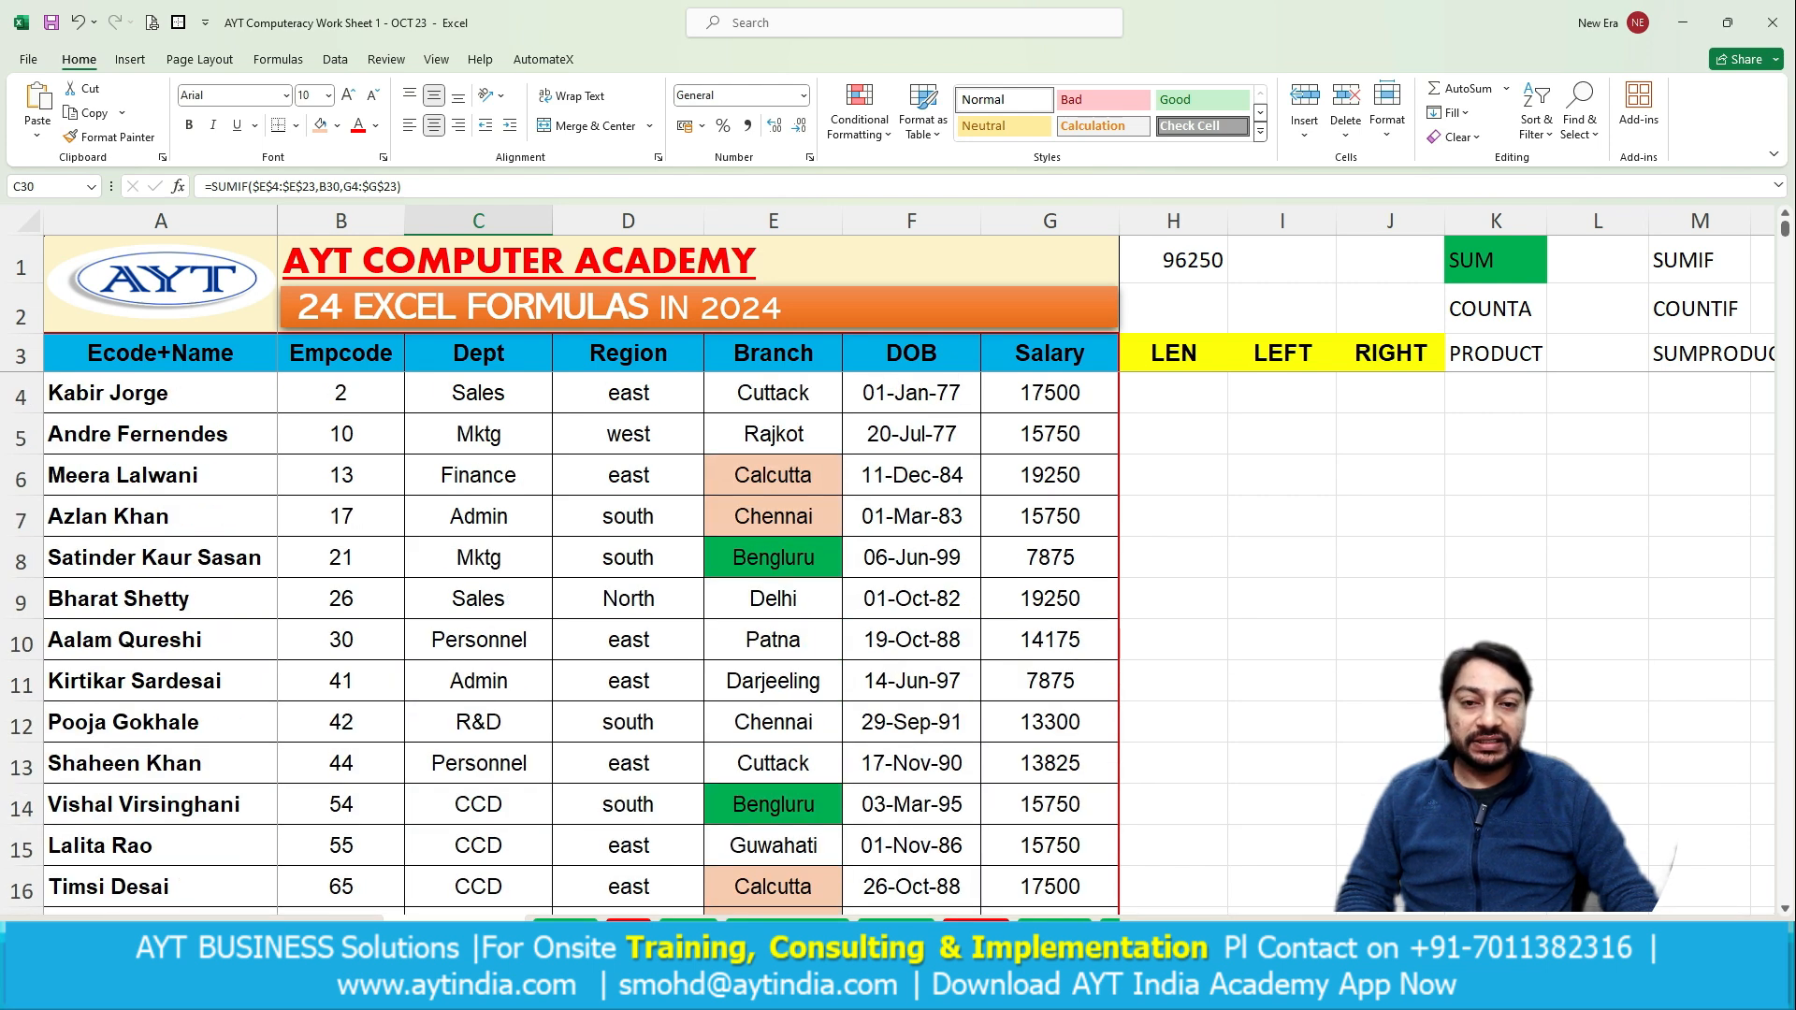
pyautogui.click(1173, 260)
pyautogui.scroll(-2, 580, 645)
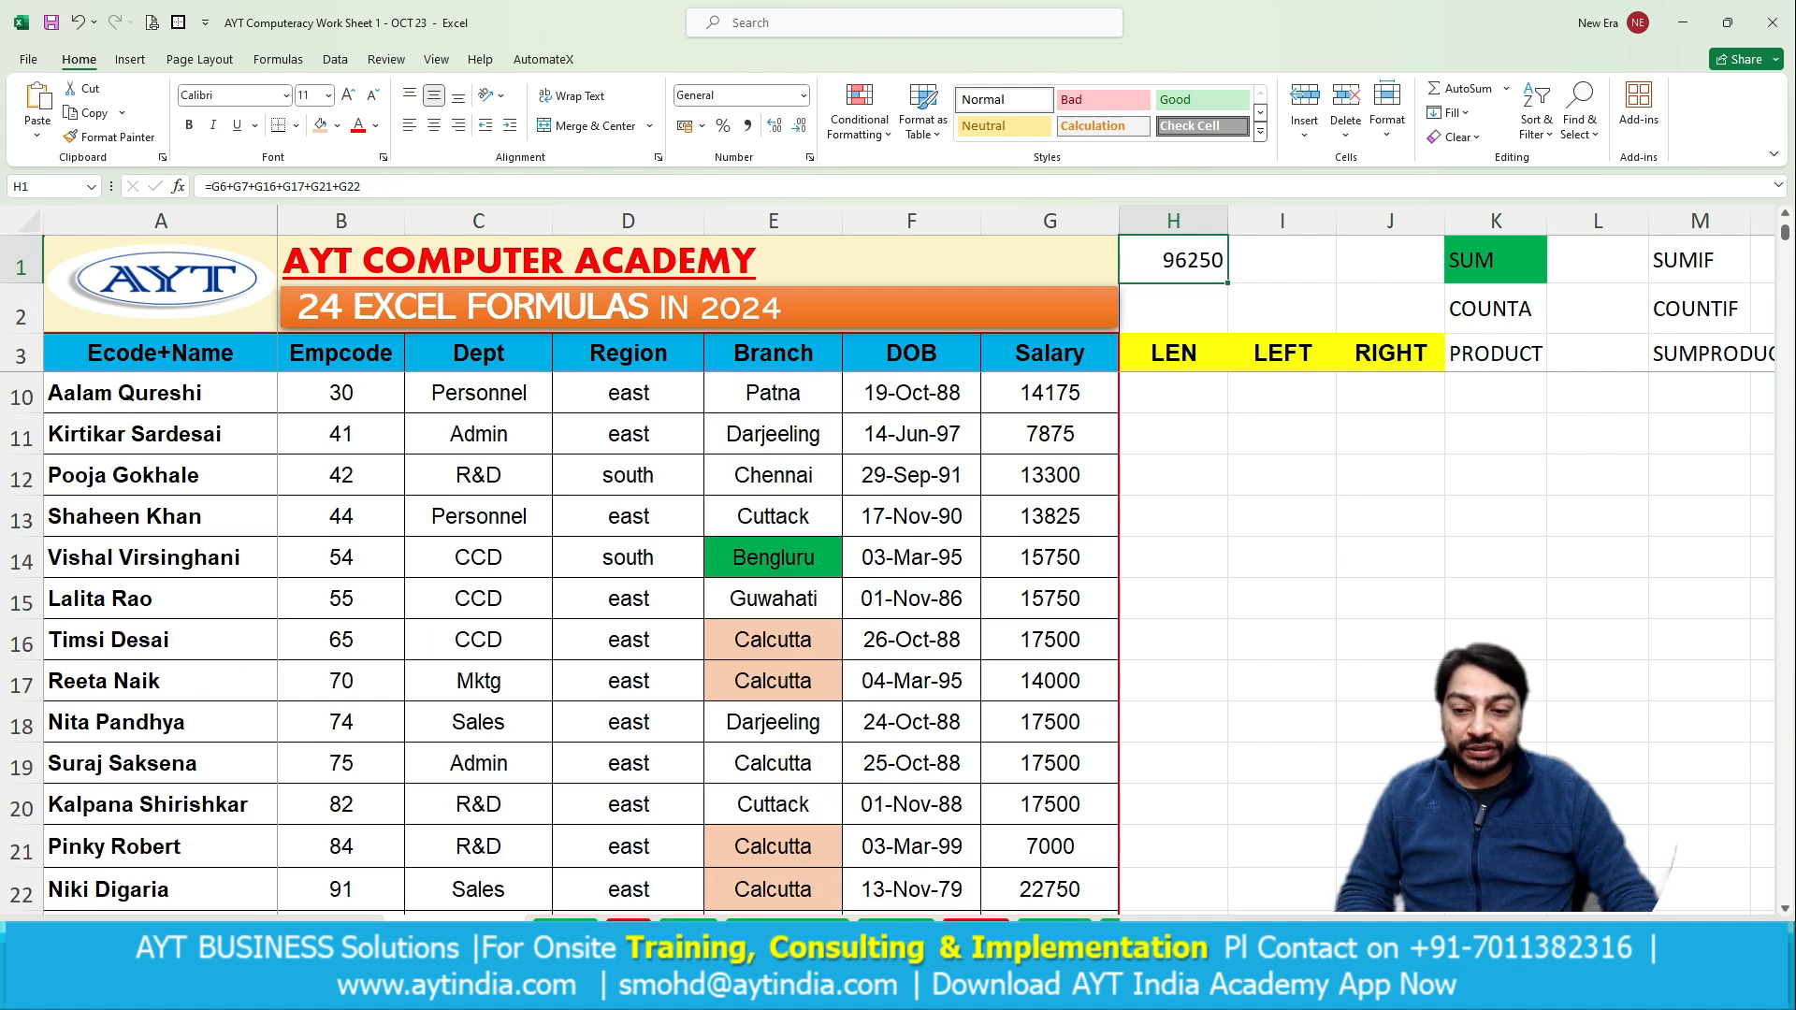
pyautogui.scroll(-3, 580, 645)
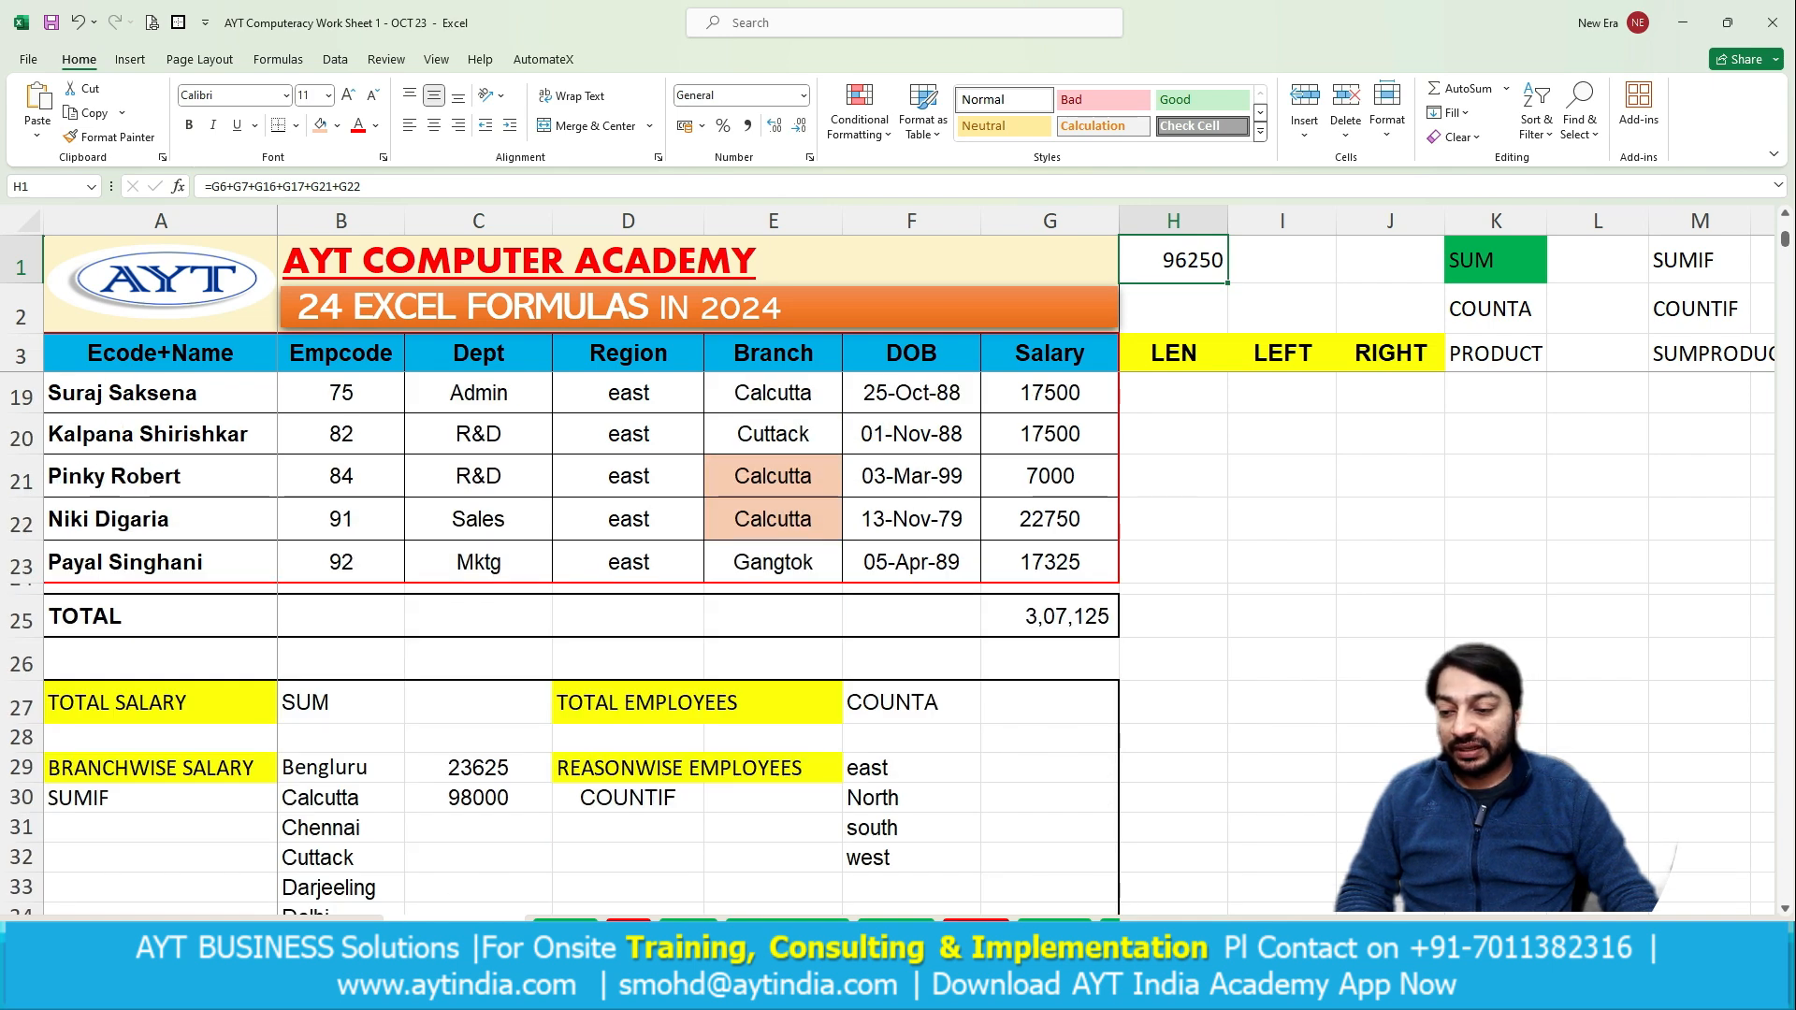
# Correct the manual Calcutta addition in H1 by replacing the G7 reference with G19, and enter the formula.
pyautogui.doubleClick(1188, 261)
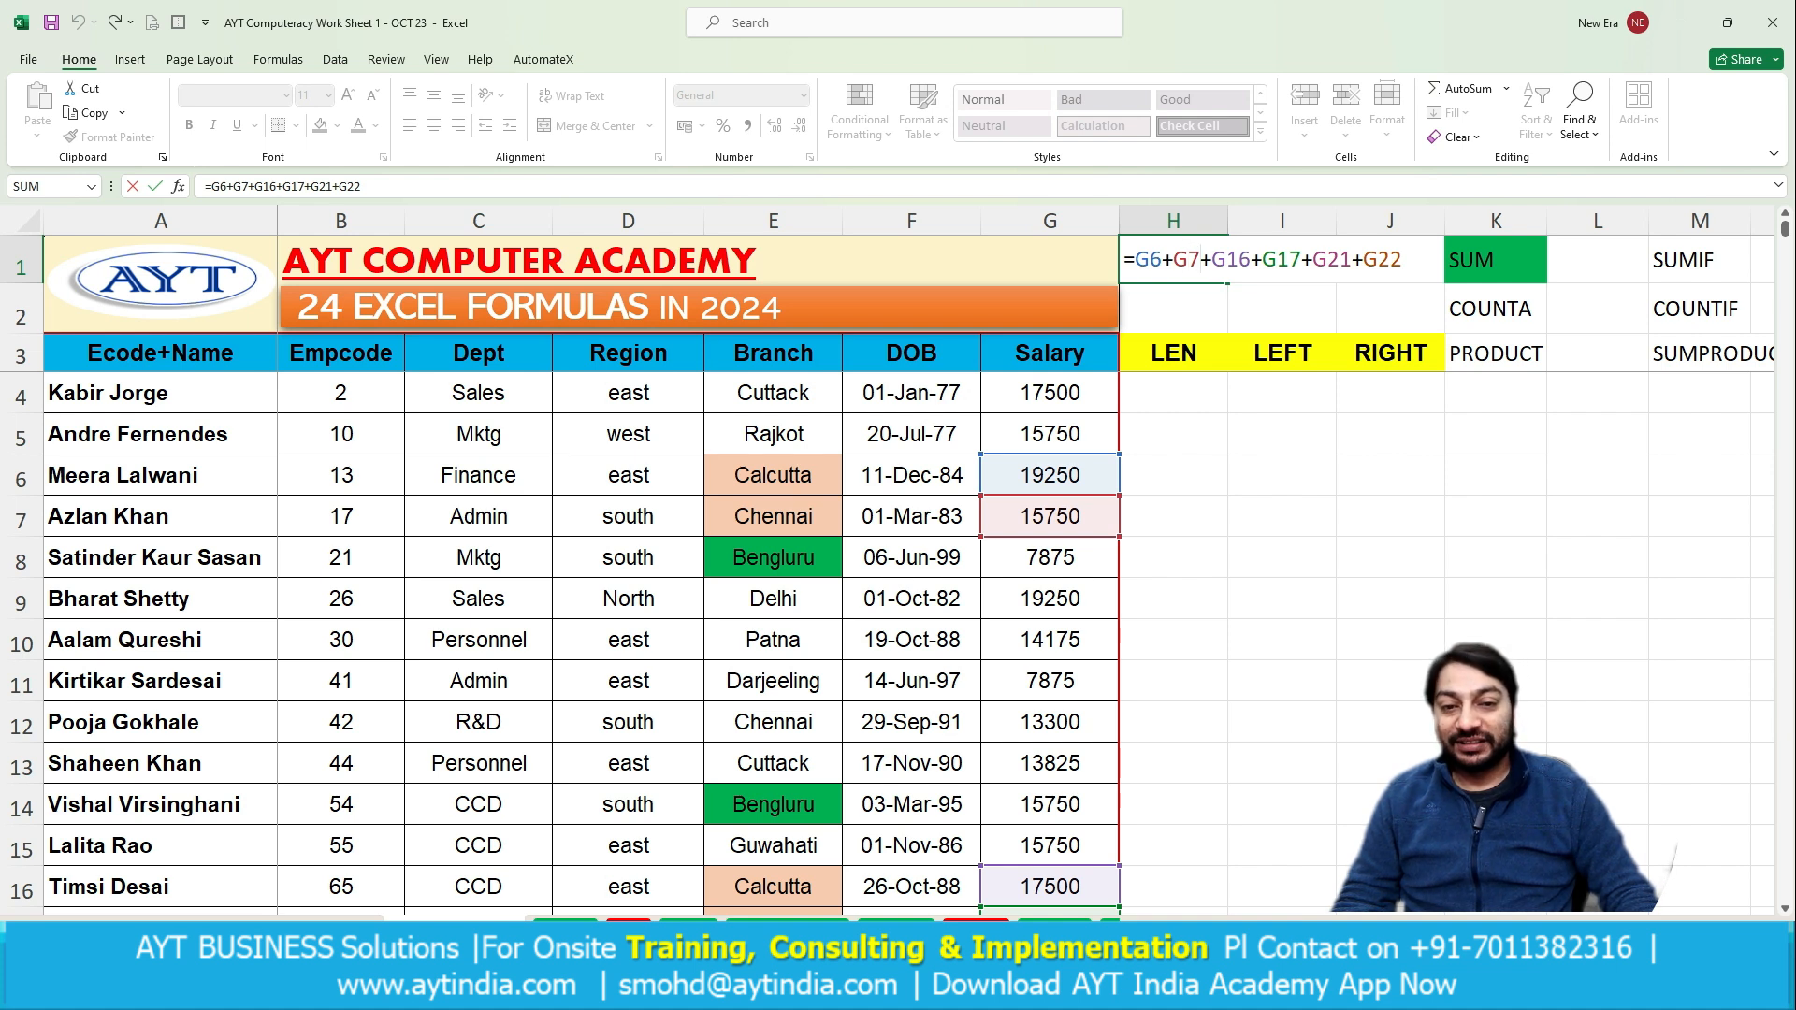
pyautogui.press('BackSpace')
pyautogui.press('BackSpace')
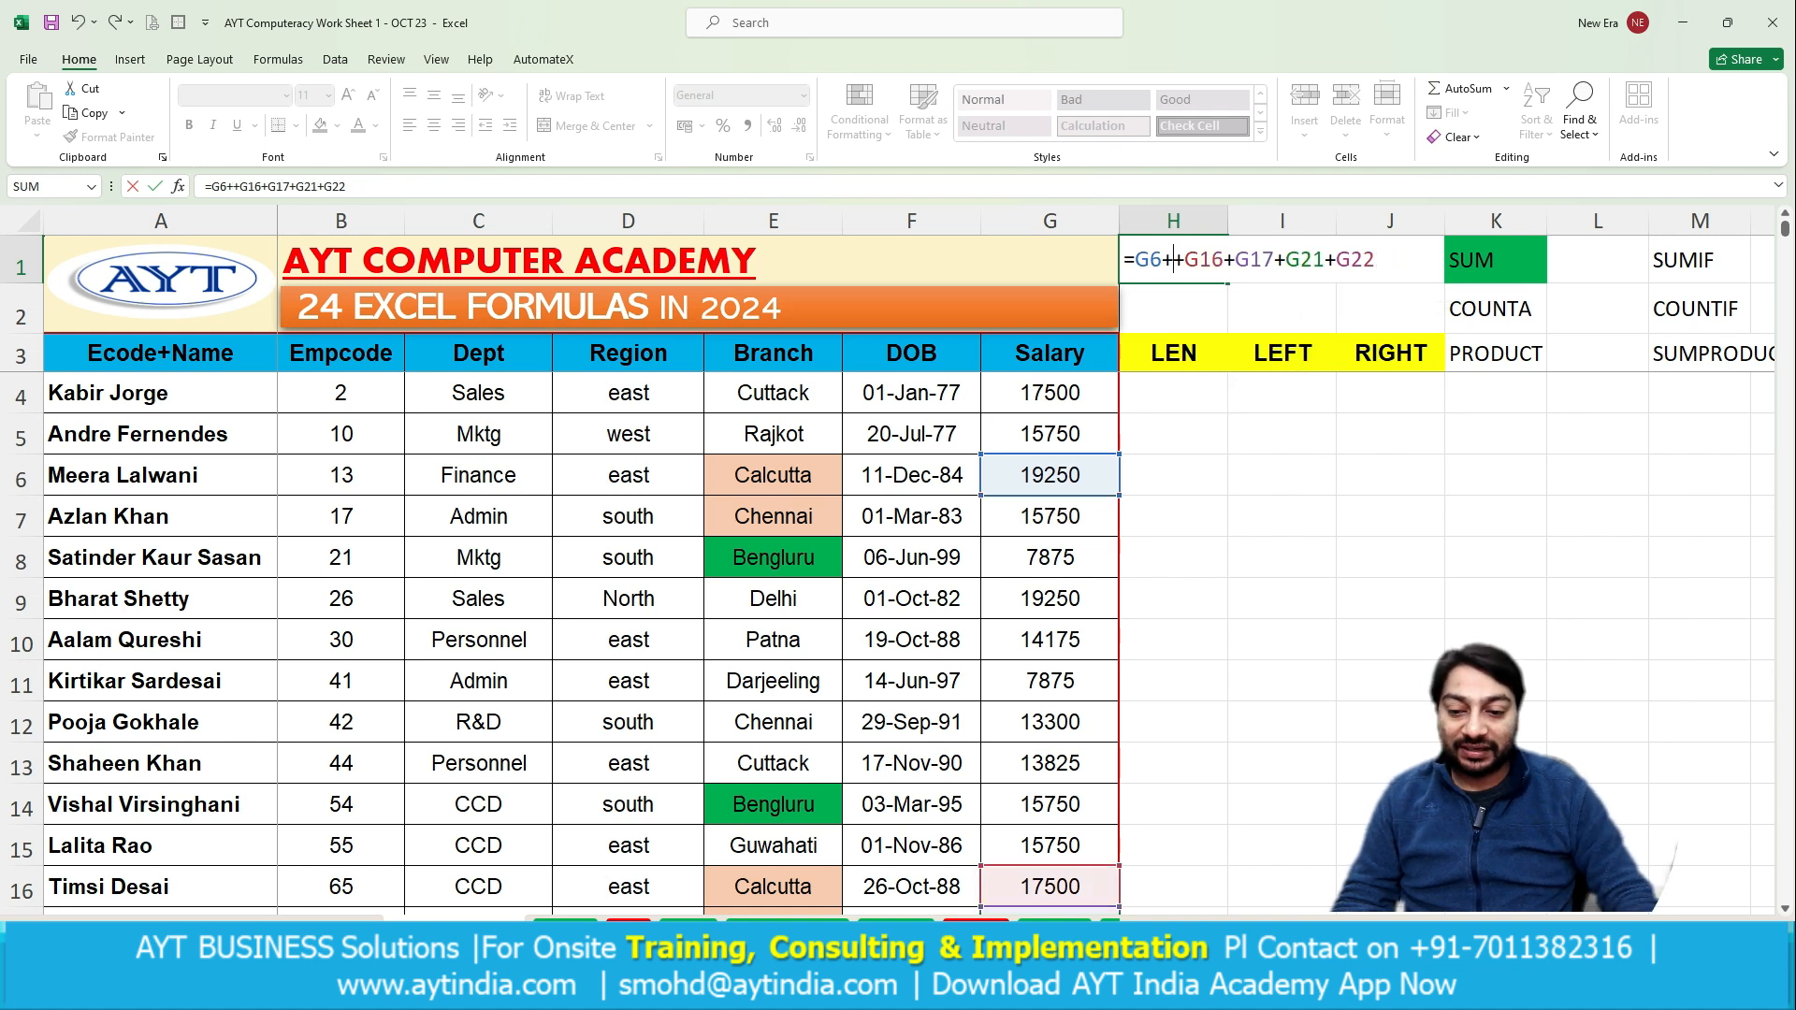
pyautogui.scroll(-2, 580, 646)
pyautogui.click(1050, 763)
pyautogui.press('Return')
pyautogui.press('Up')
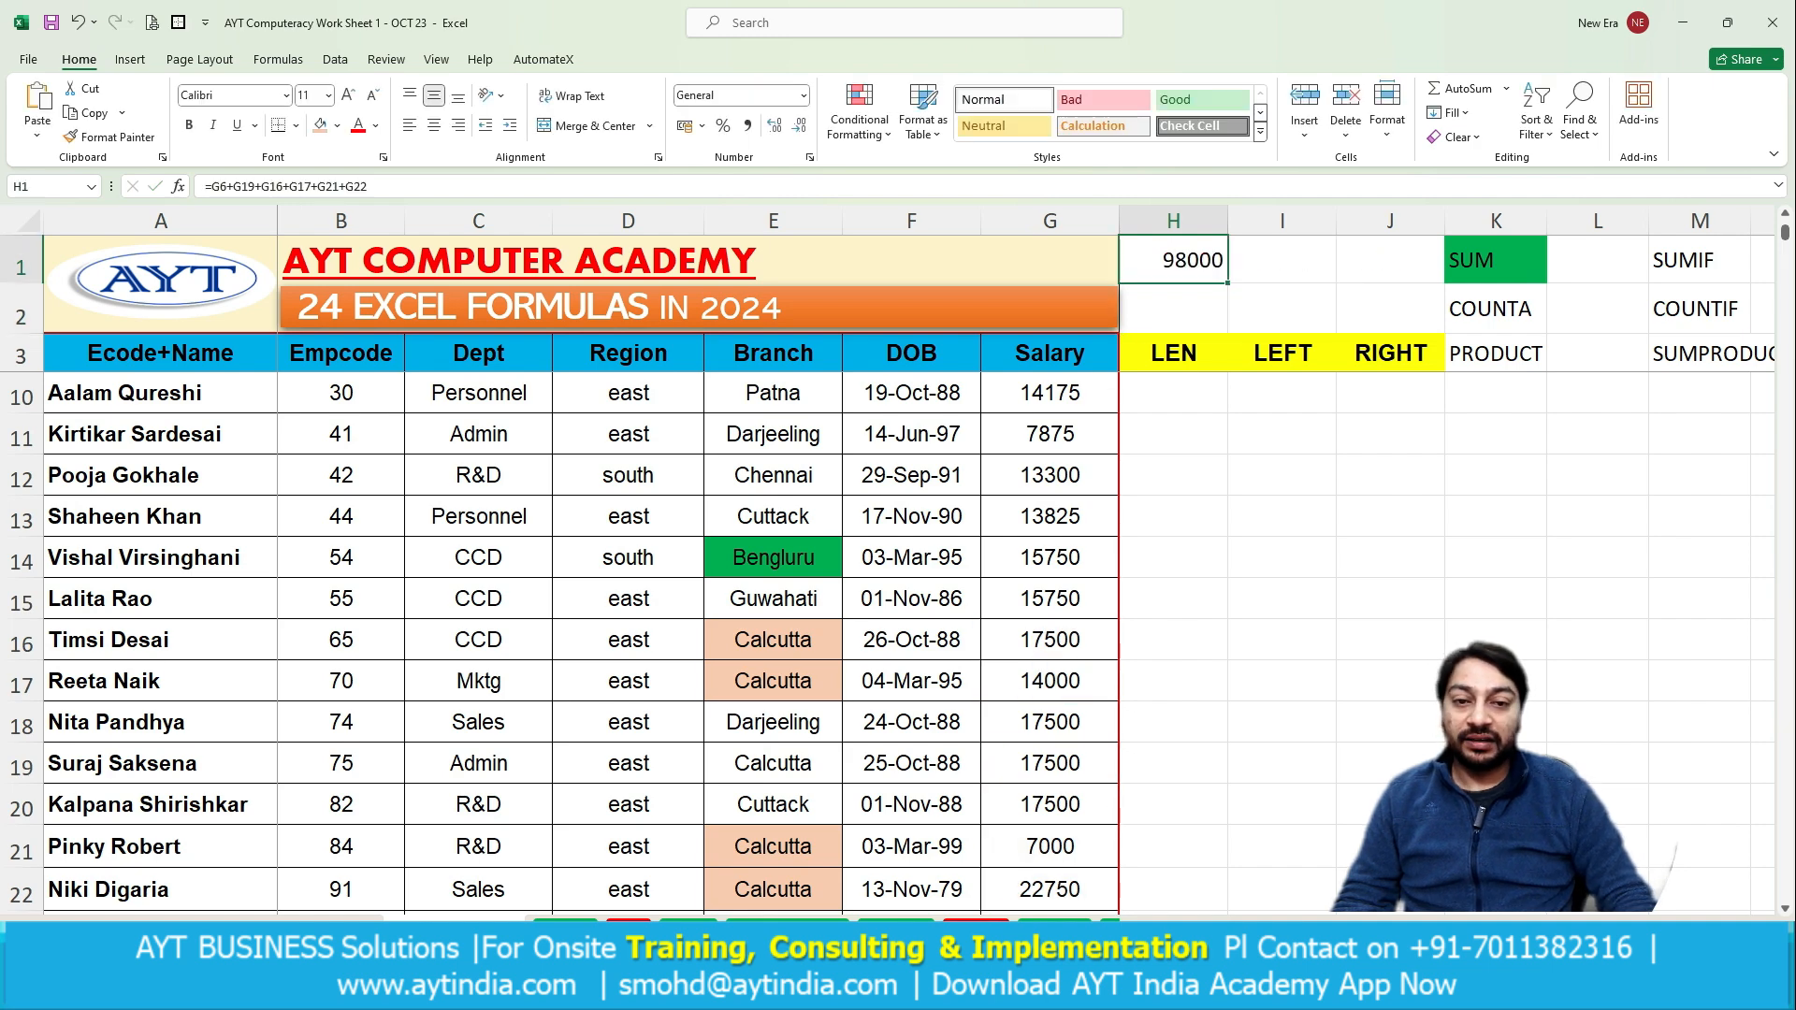
# Fill the Calcutta SUMIF formula from C30 down through C39 beside the branch list.
pyautogui.scroll(-4, 580, 645)
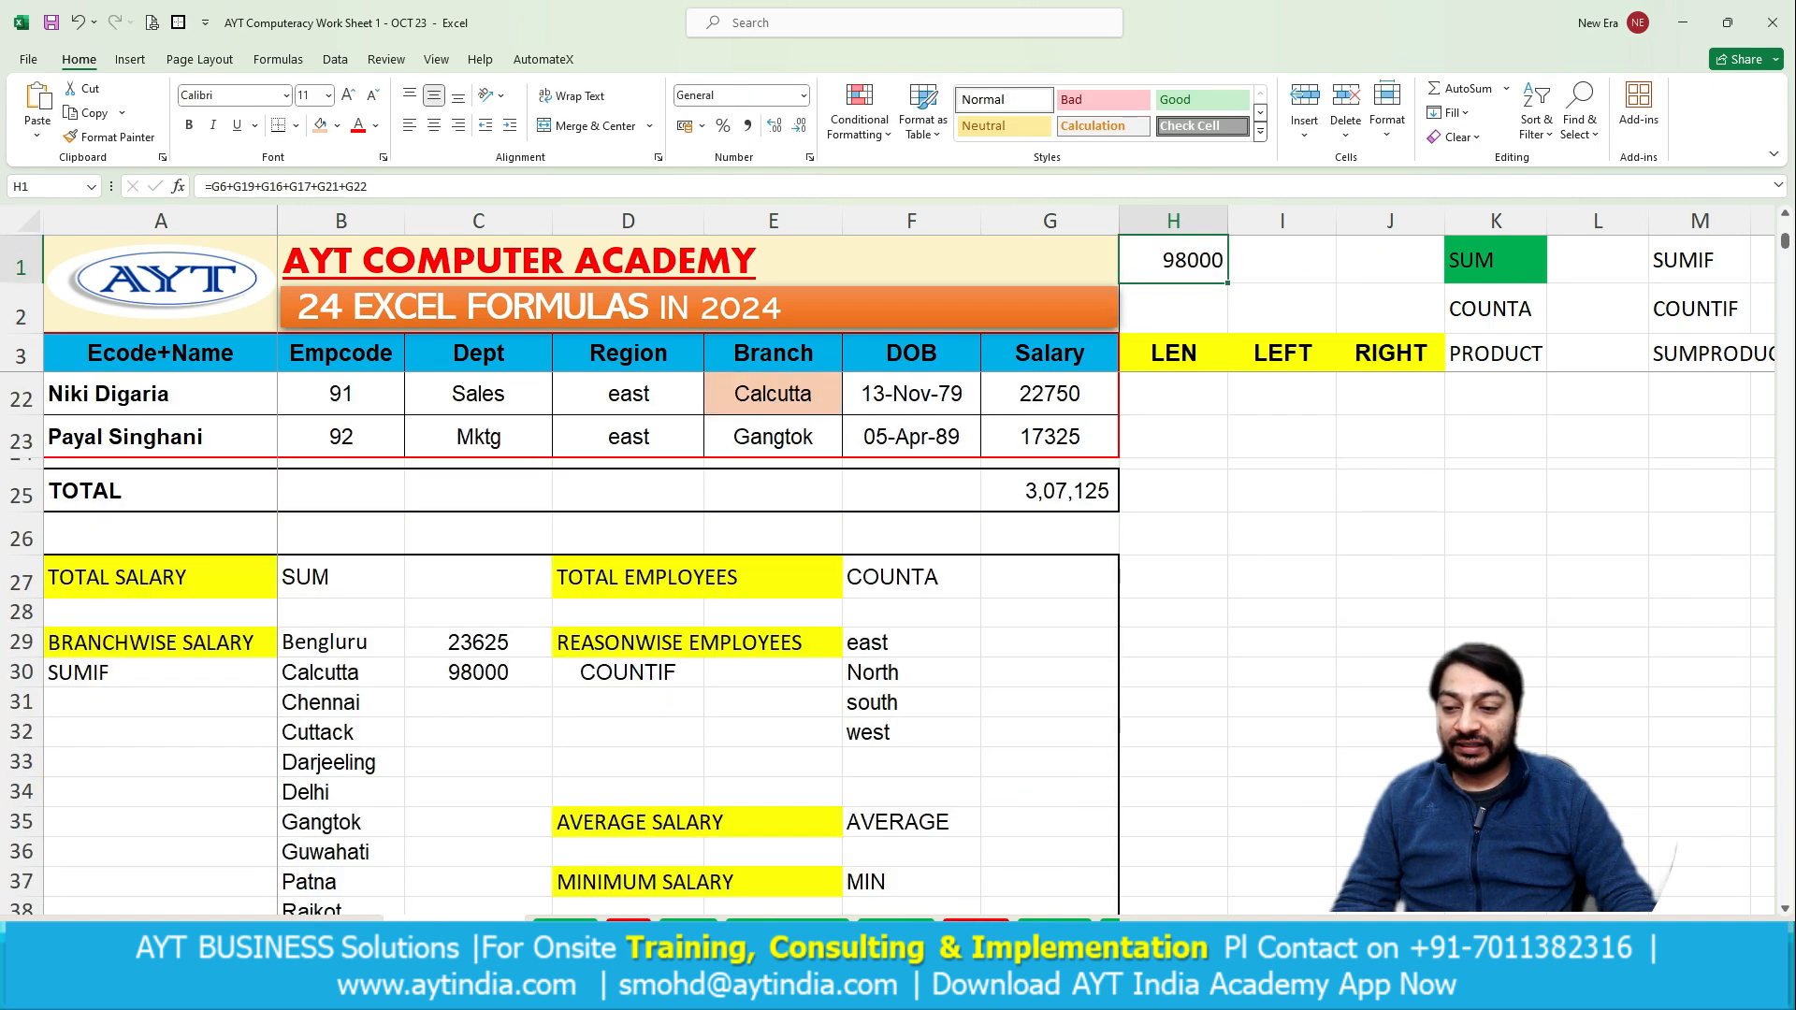
pyautogui.click(478, 673)
pyautogui.scroll(-1, 478, 672)
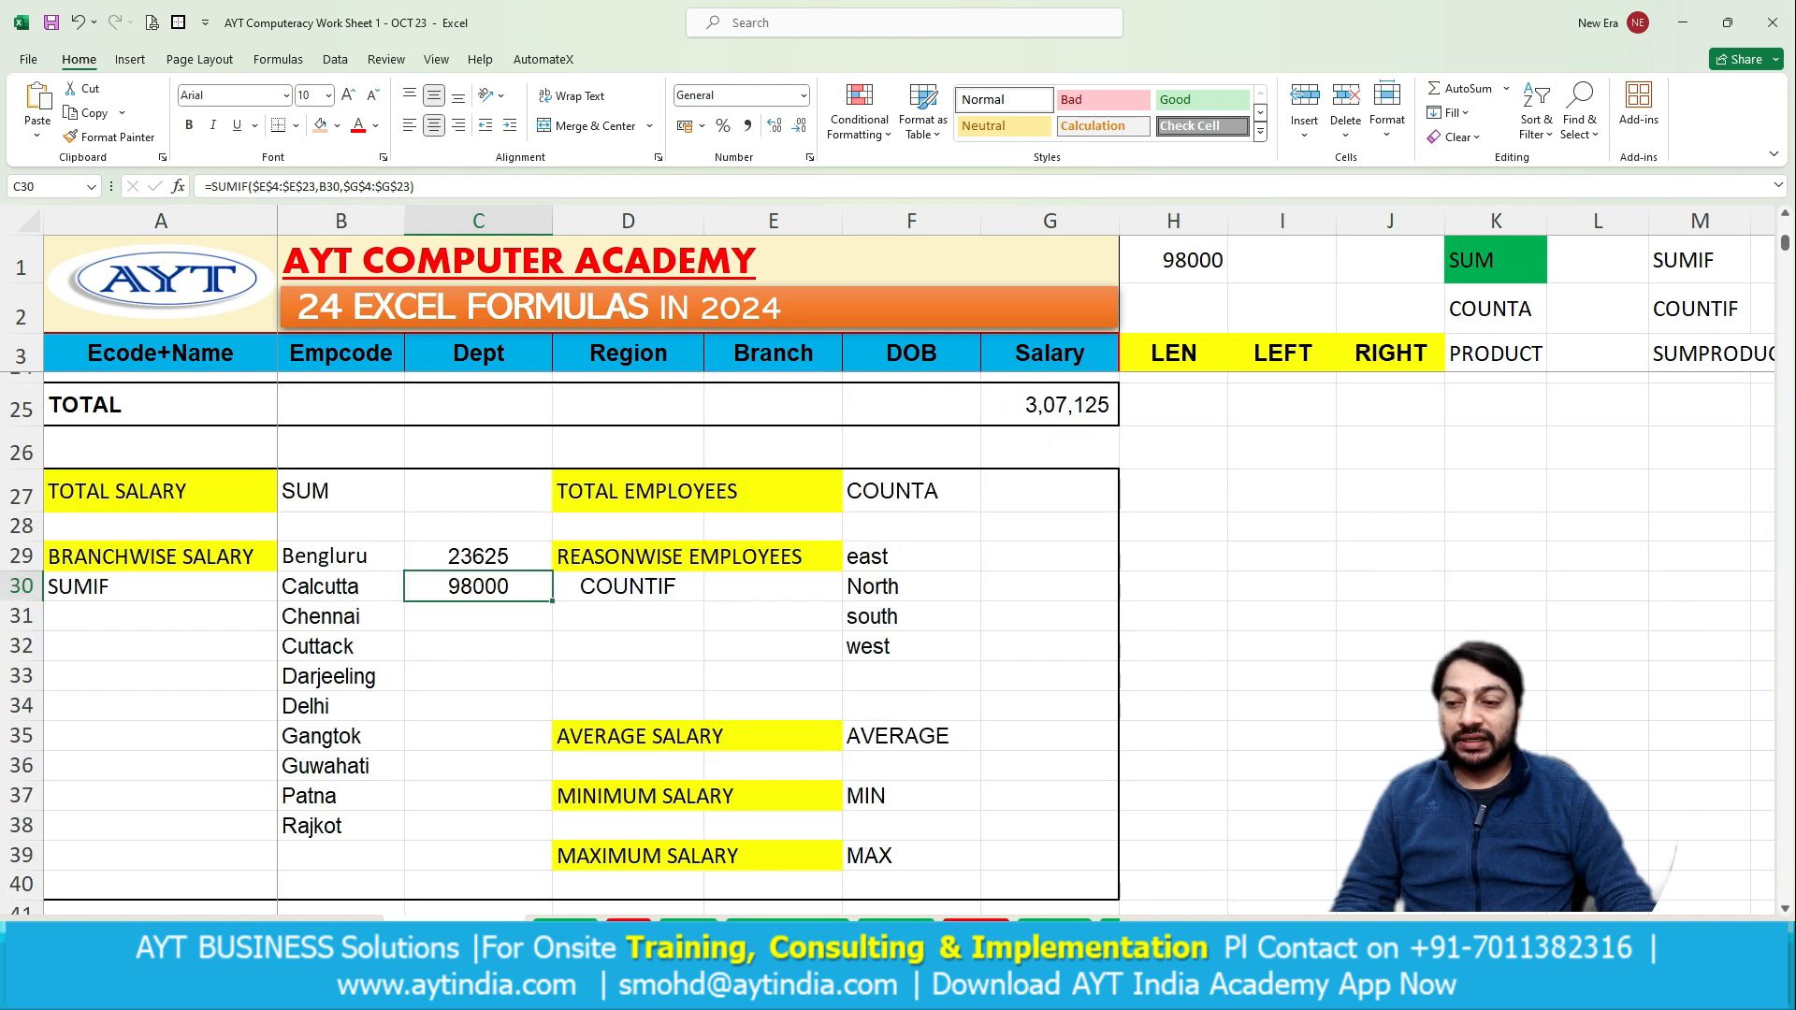
pyautogui.moveTo(552, 600); pyautogui.dragTo(552, 868)
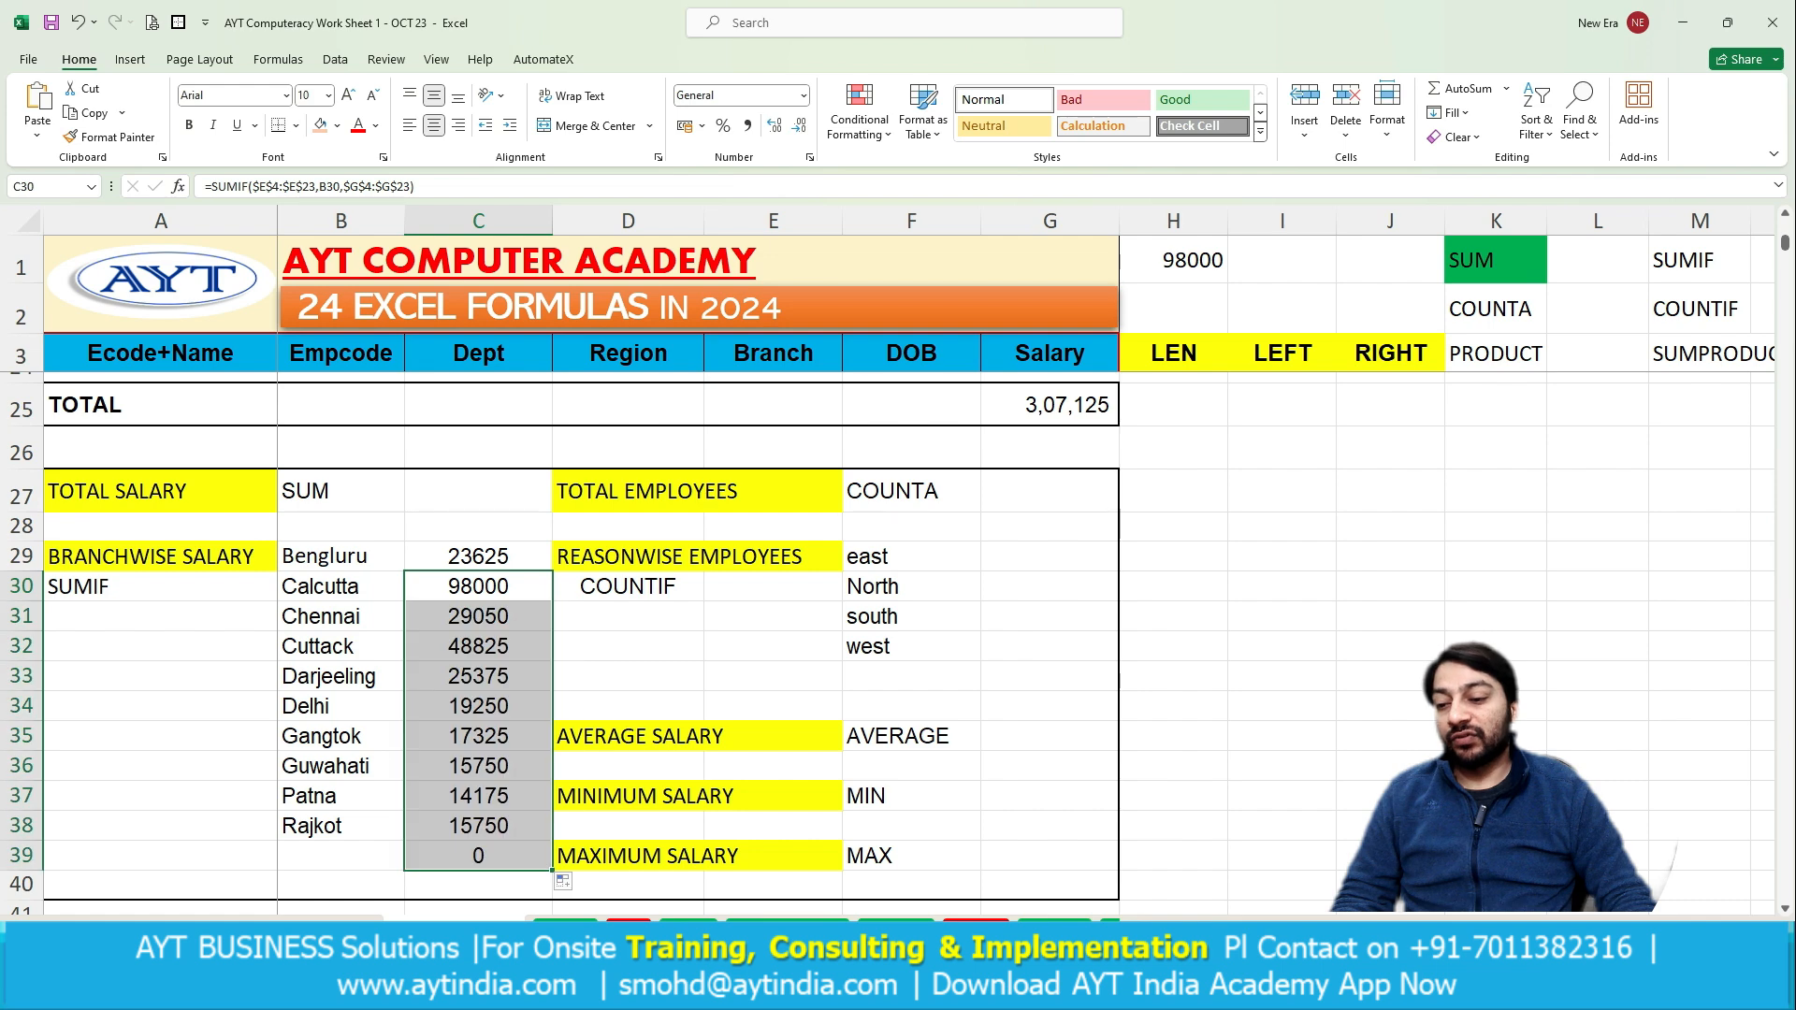
pyautogui.click(478, 796)
# Apply all borders to the branch names and salary totals in B29:C38.
pyautogui.moveTo(342, 555); pyautogui.dragTo(478, 825)
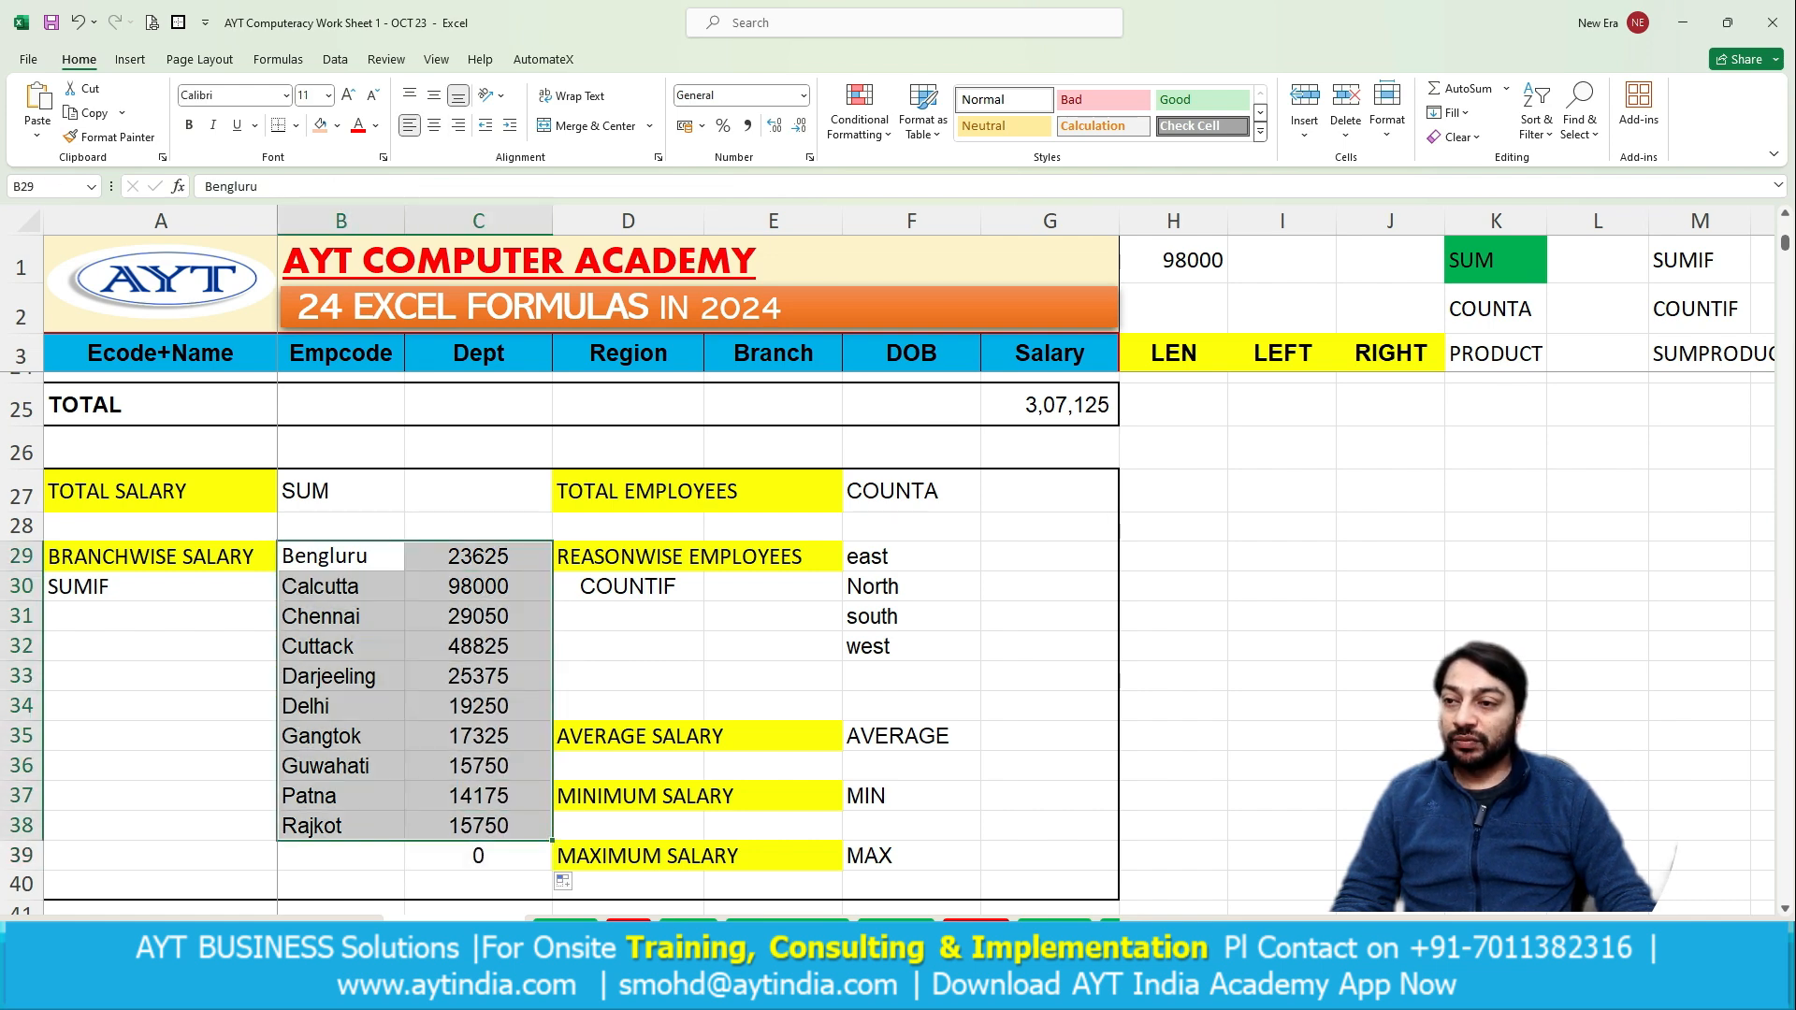
pyautogui.click(296, 124)
pyautogui.click(318, 311)
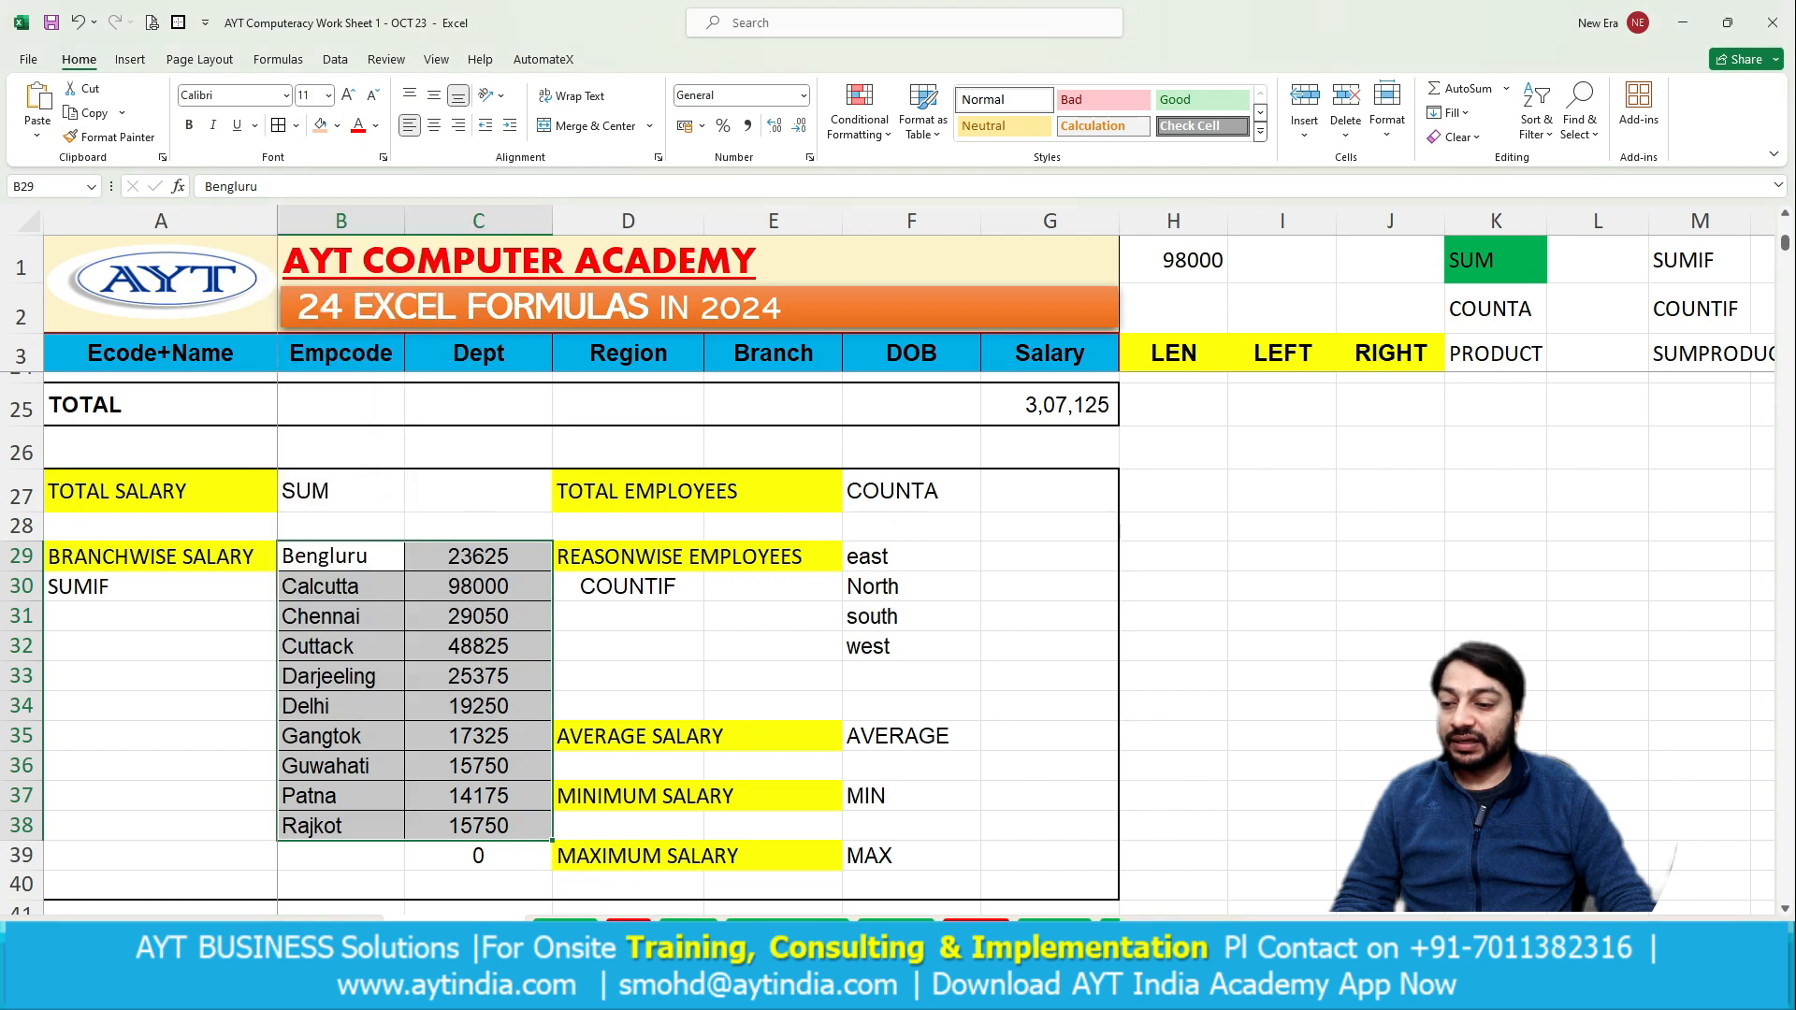
pyautogui.click(341, 675)
# Examine the Dept and Region columns of the employee table as other possible criteria, and return to the summary section.
pyautogui.scroll(4, 341, 676)
pyautogui.scroll(4, 580, 561)
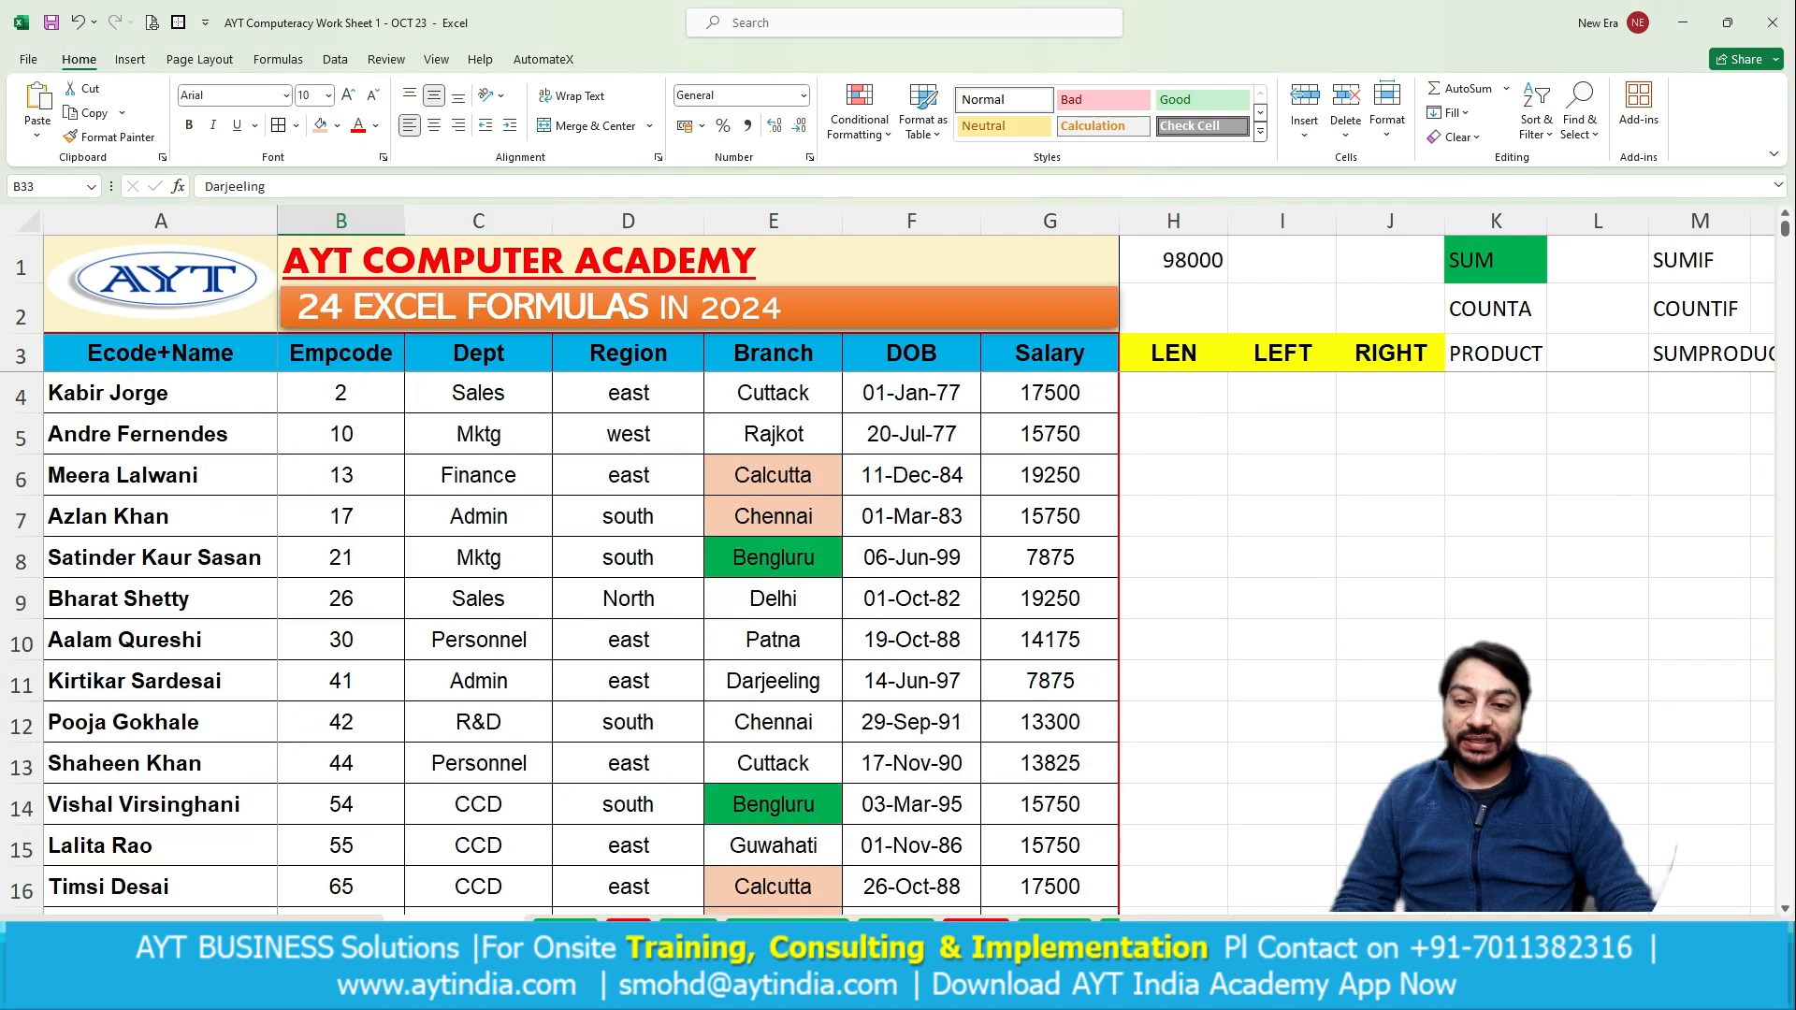
pyautogui.moveTo(478, 393); pyautogui.dragTo(478, 845)
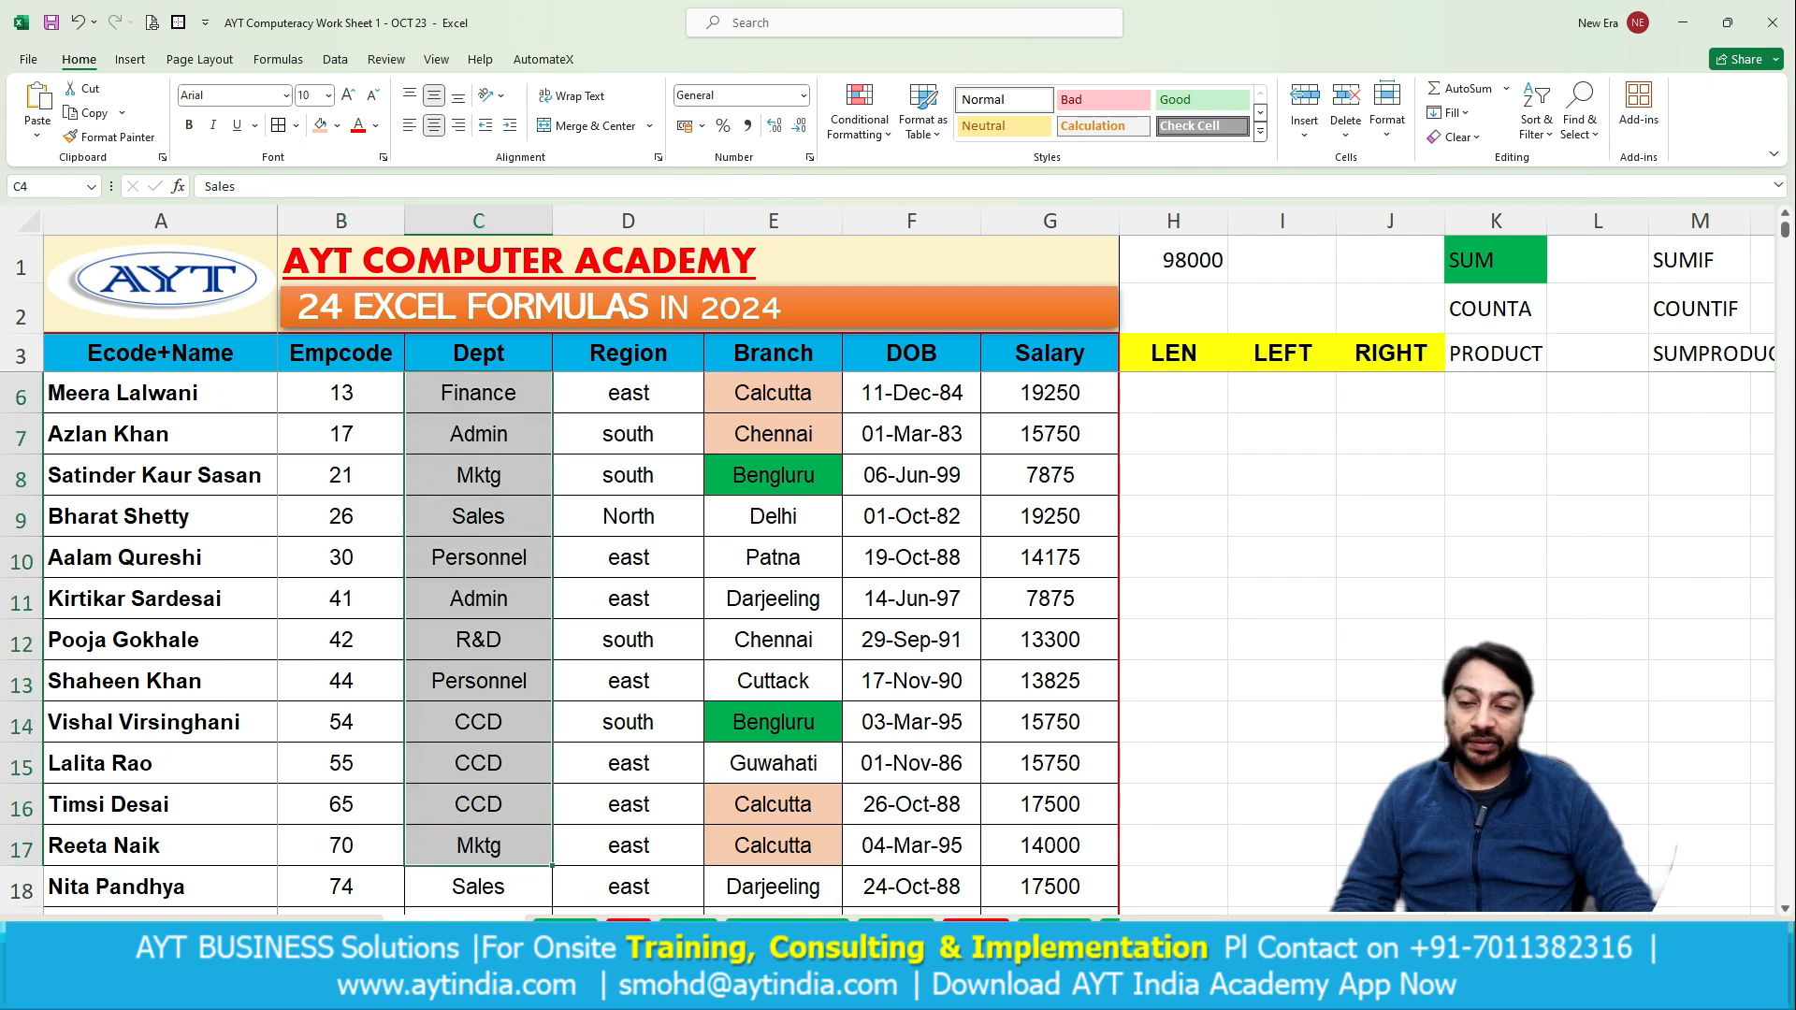
pyautogui.moveTo(627, 393); pyautogui.dragTo(628, 722)
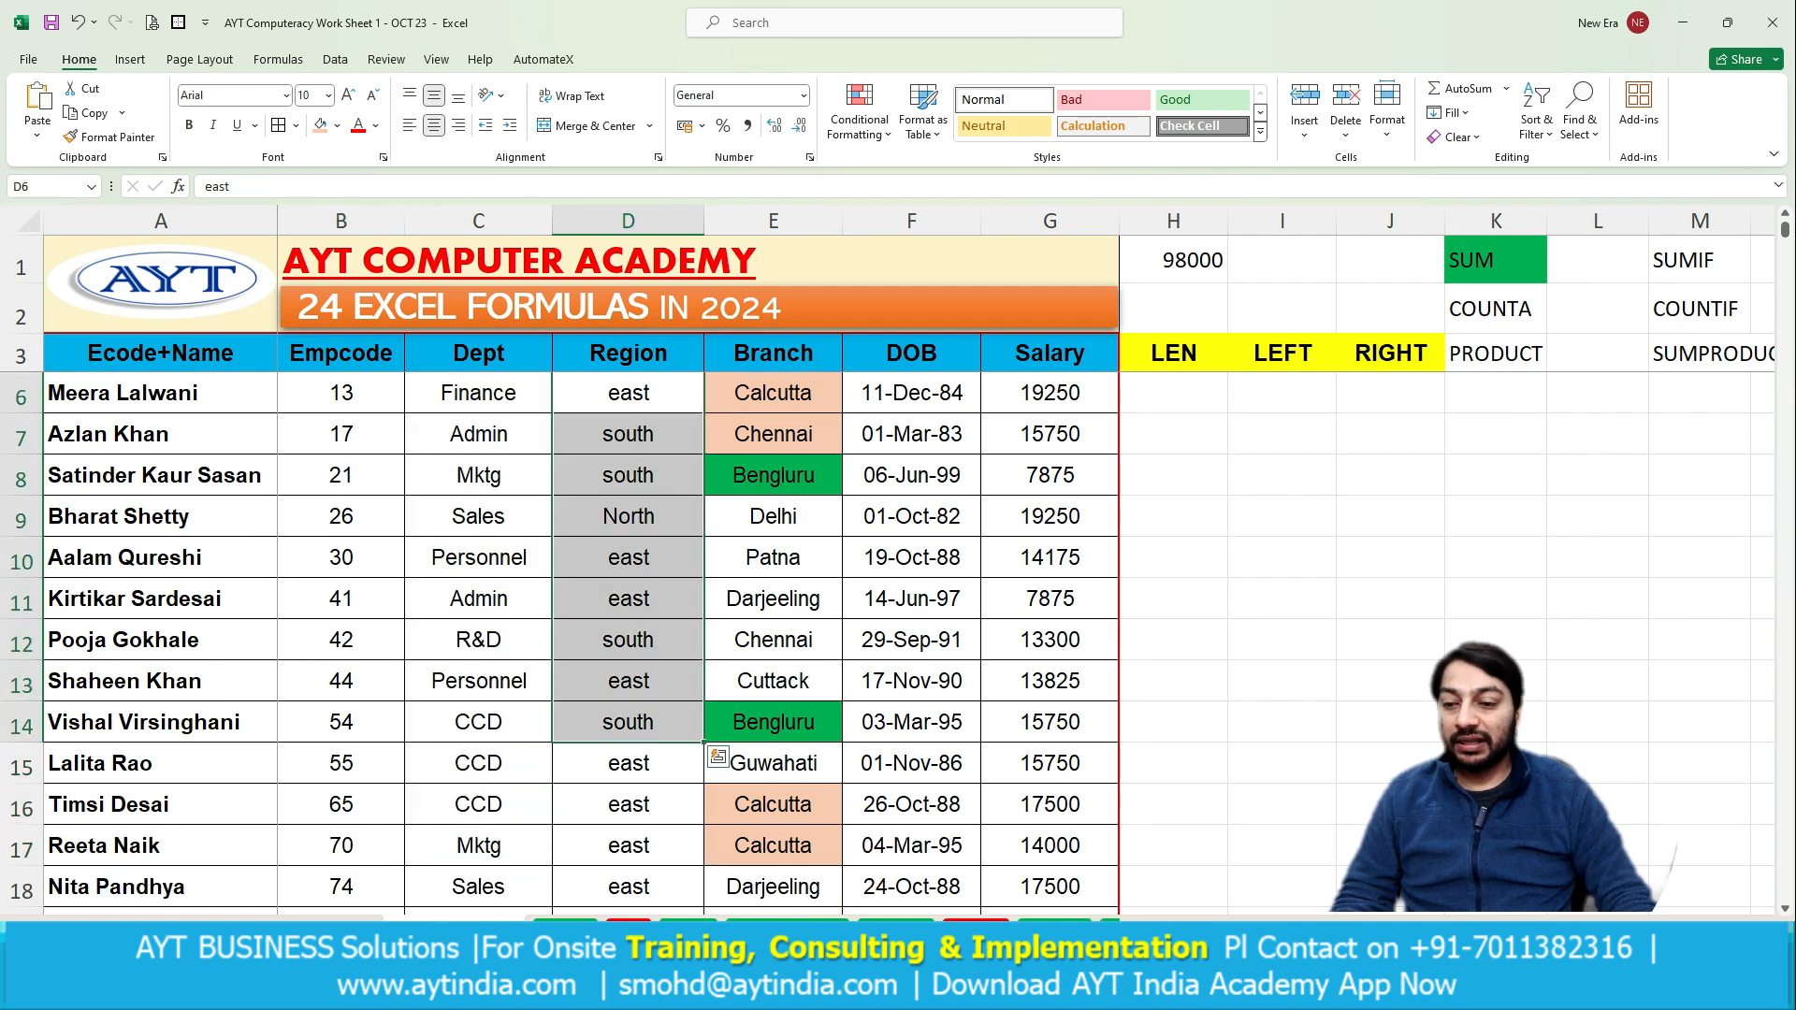
pyautogui.scroll(-4, 627, 722)
pyautogui.scroll(-1, 580, 561)
pyautogui.scroll(-2, 580, 561)
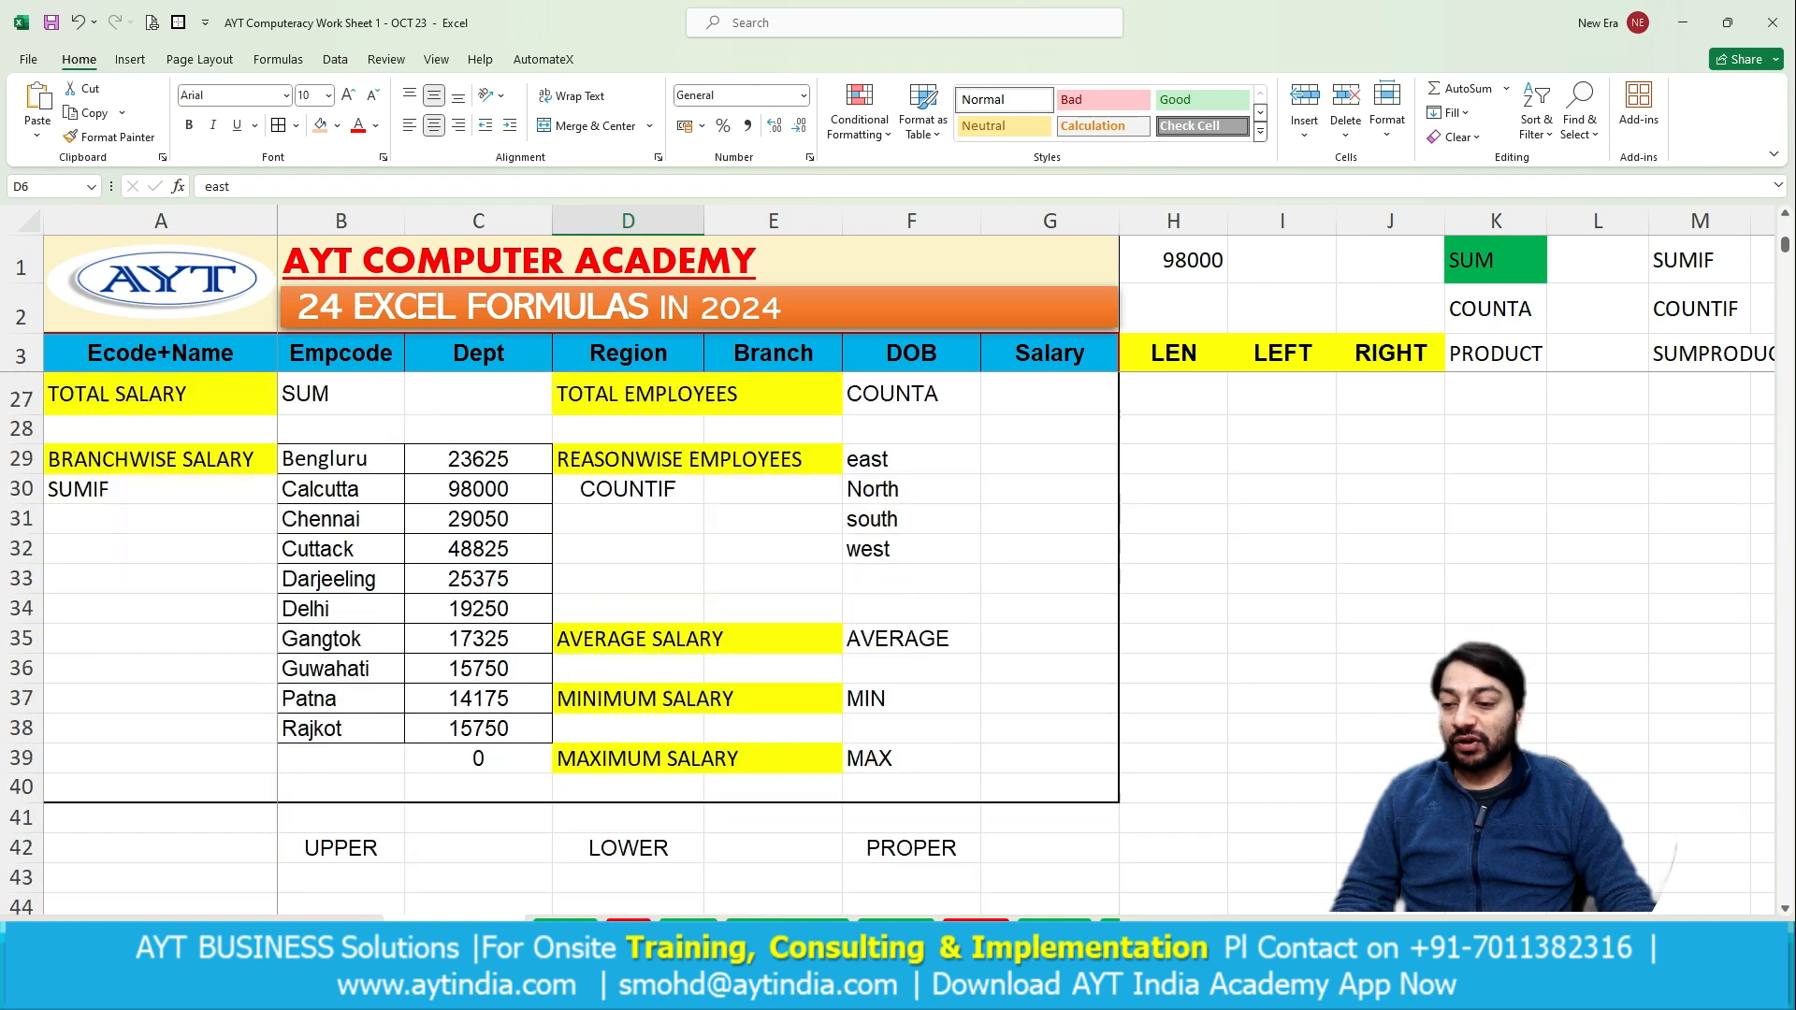
# Fill the SUMIF label in M1 with green, and look up AVERAGE as the next formula on the formula list sheet.
pyautogui.click(1700, 260)
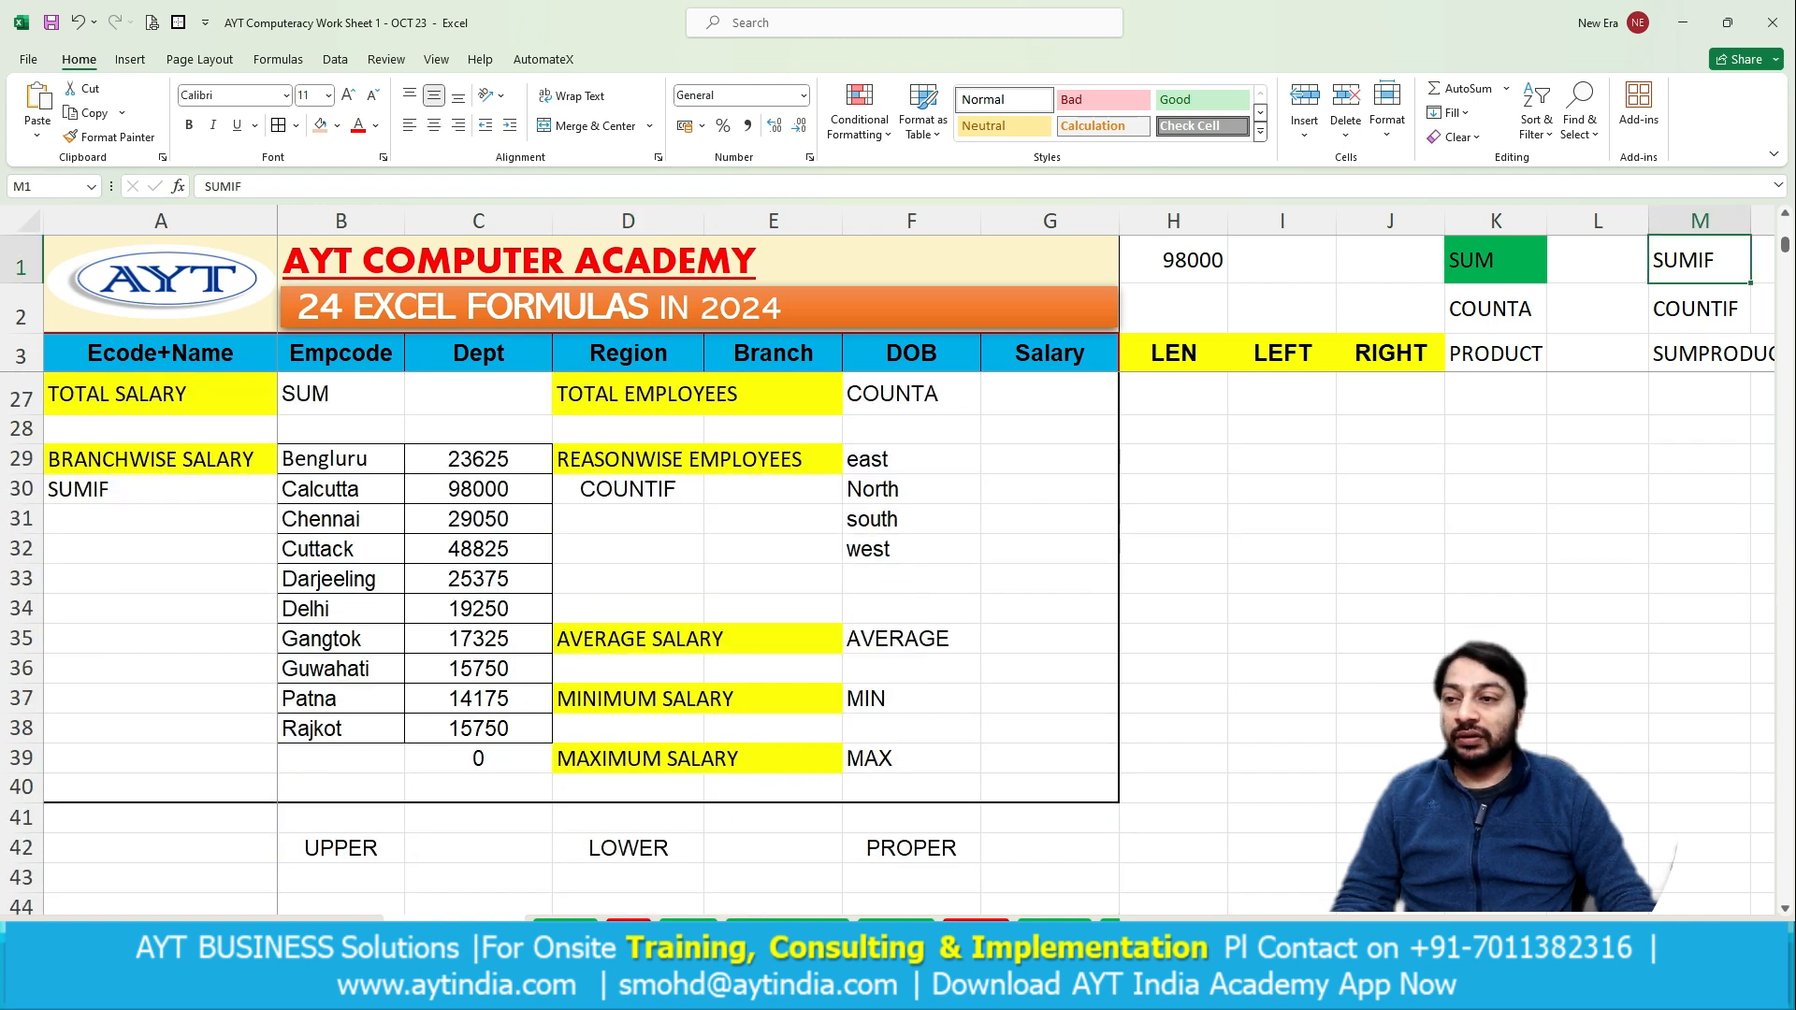
pyautogui.click(338, 125)
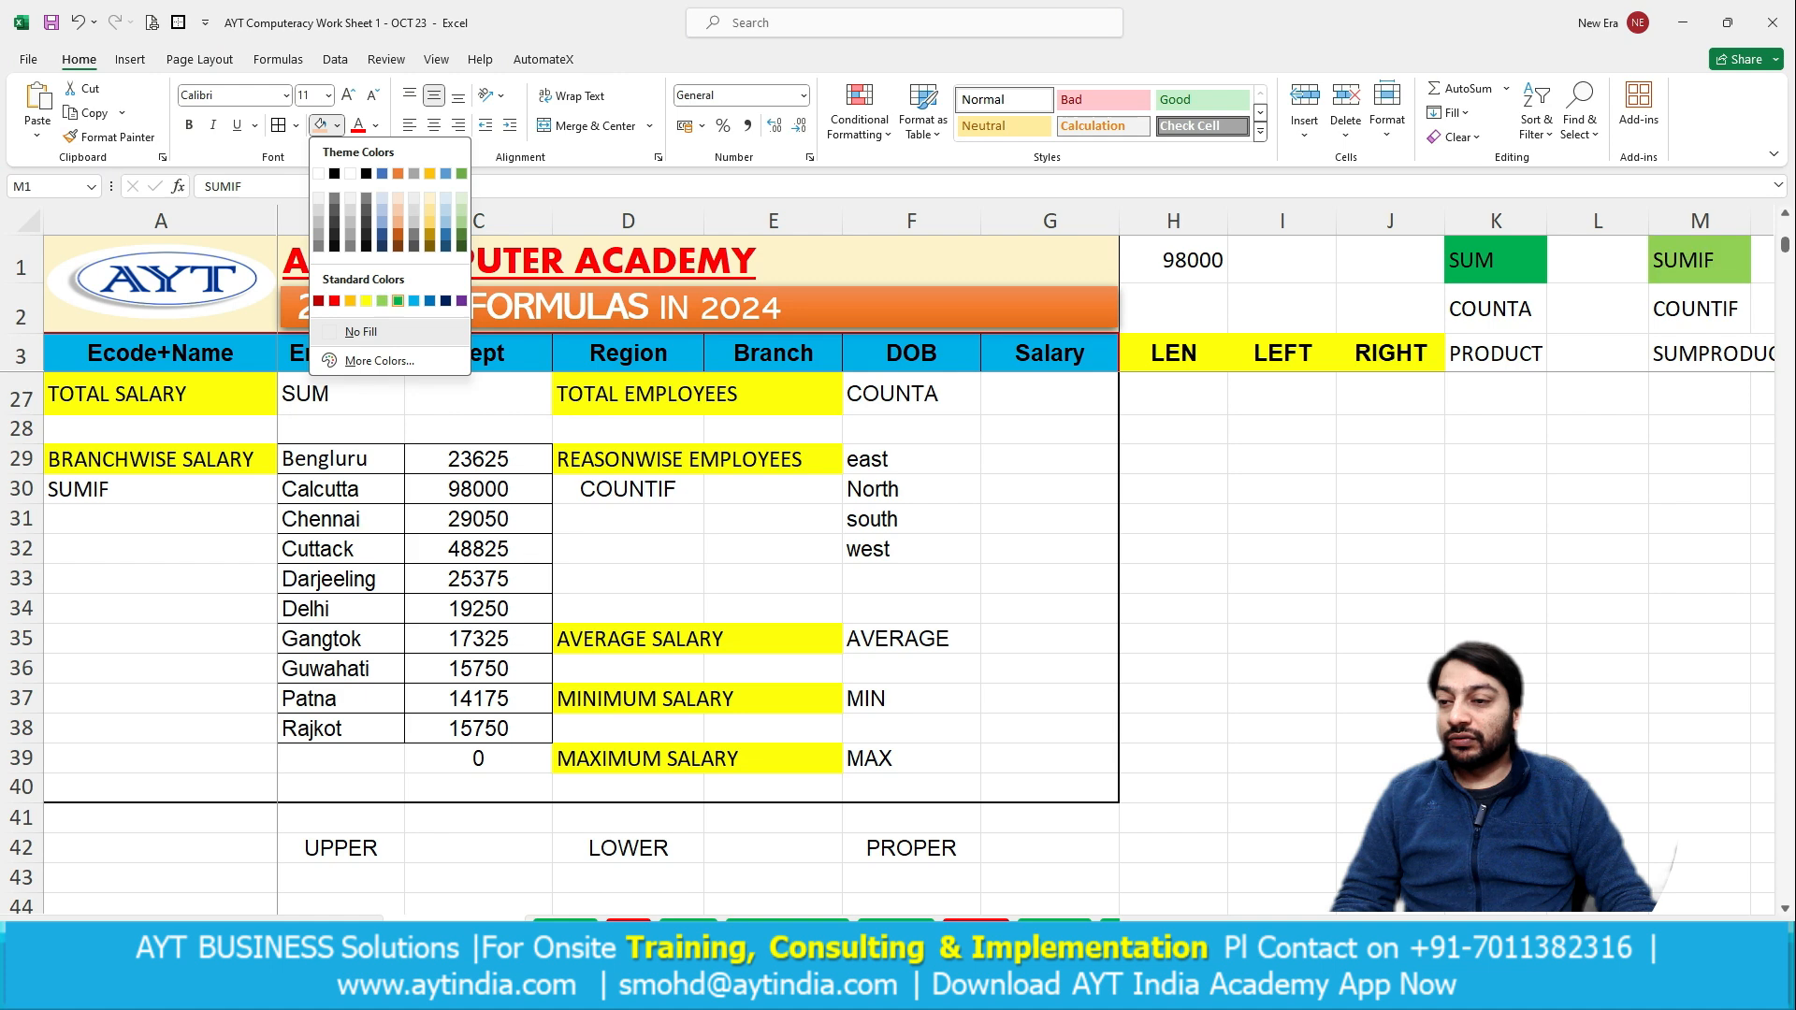
pyautogui.click(383, 300)
pyautogui.click(182, 926)
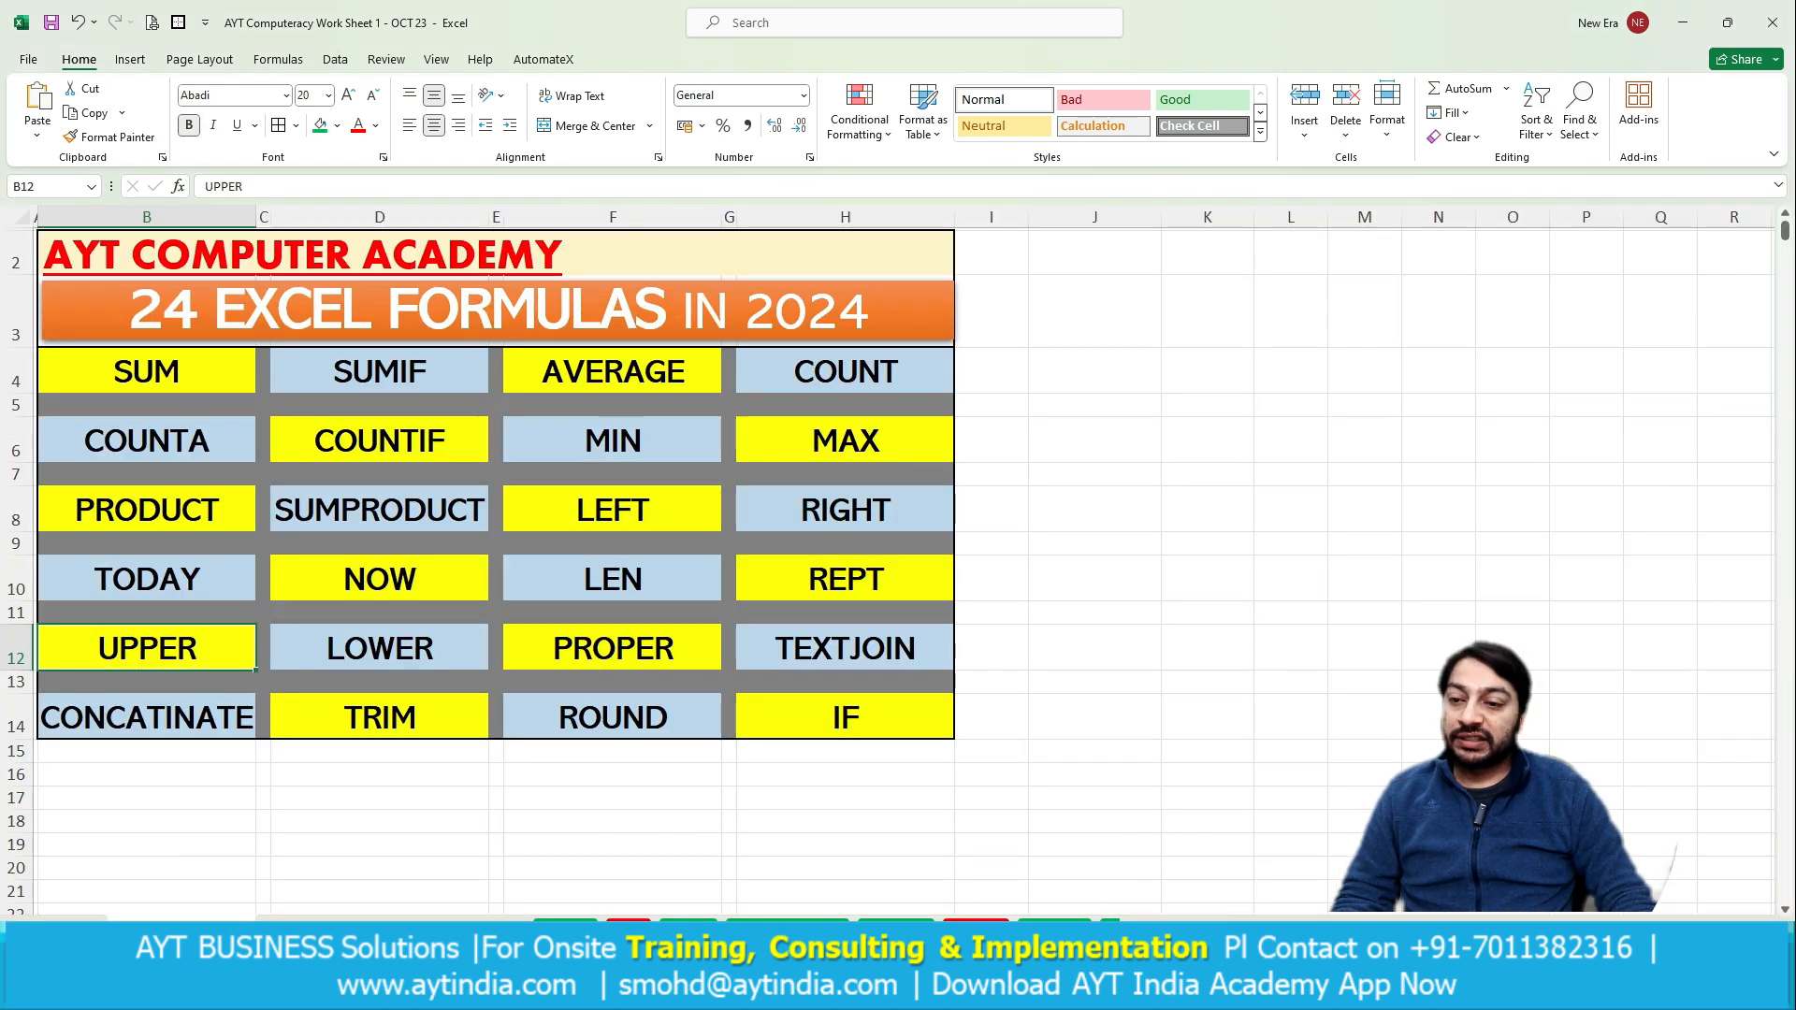
pyautogui.click(613, 371)
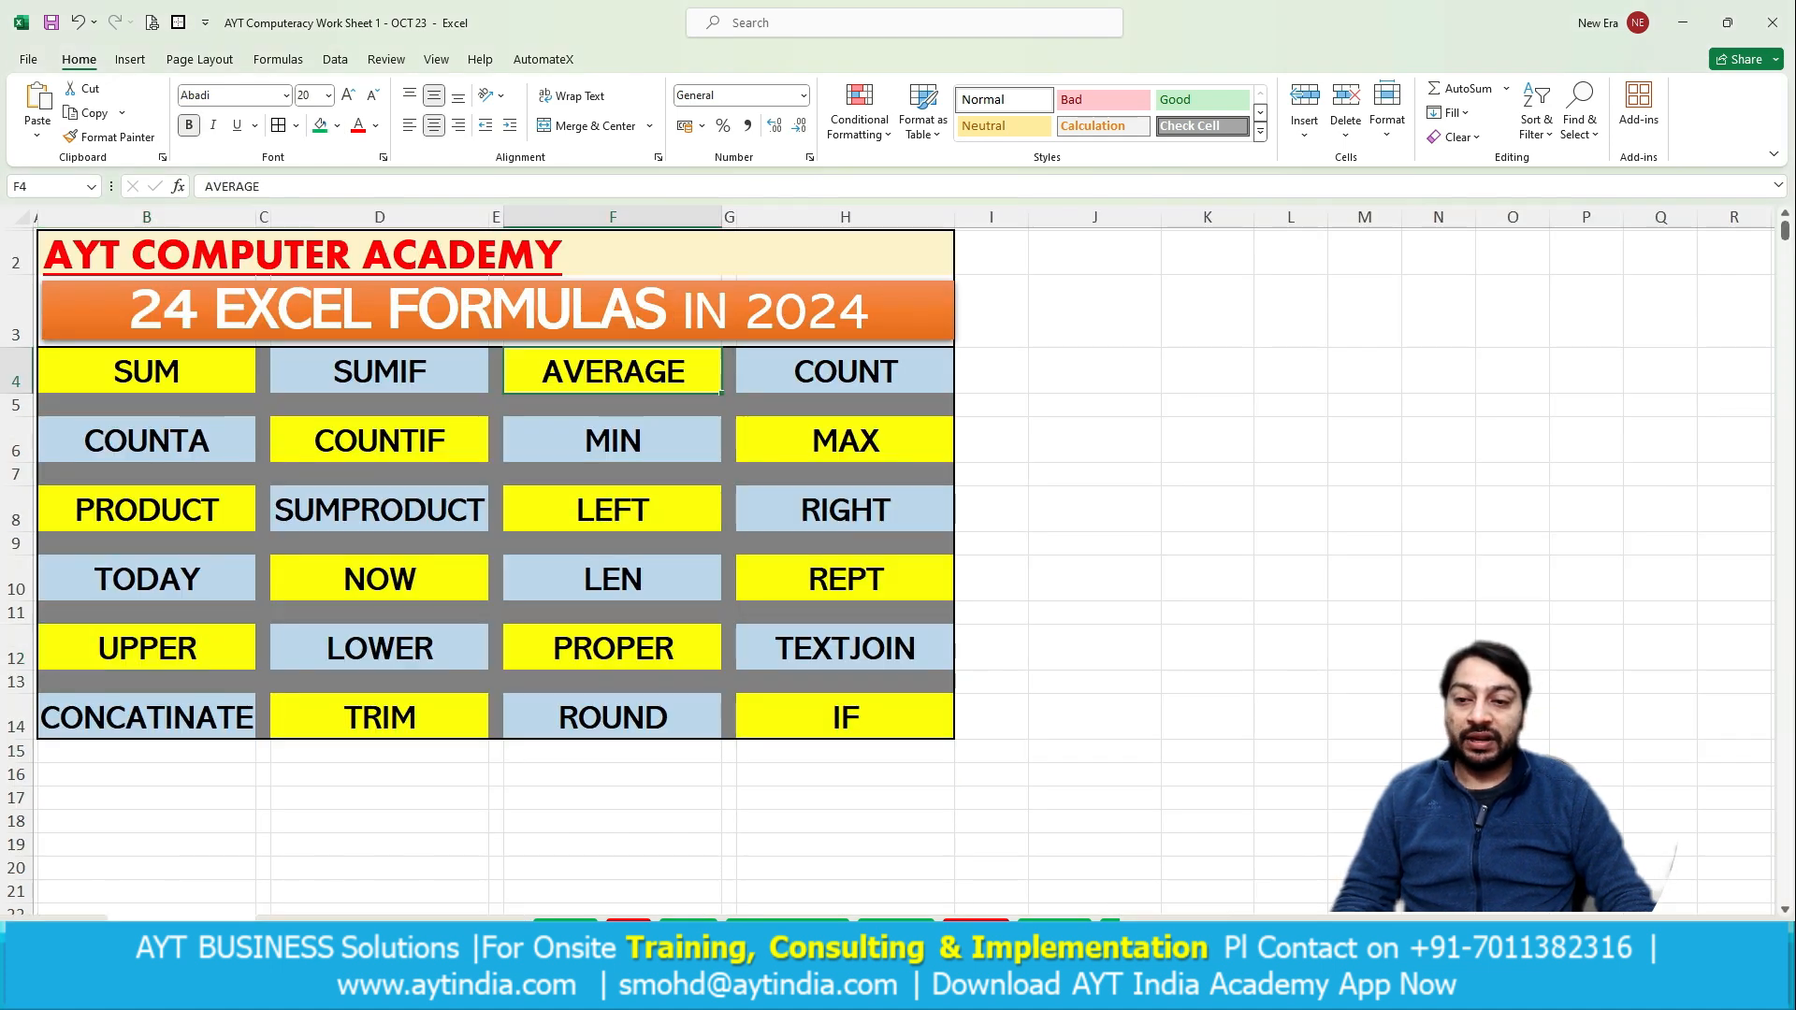
pyautogui.click(454, 926)
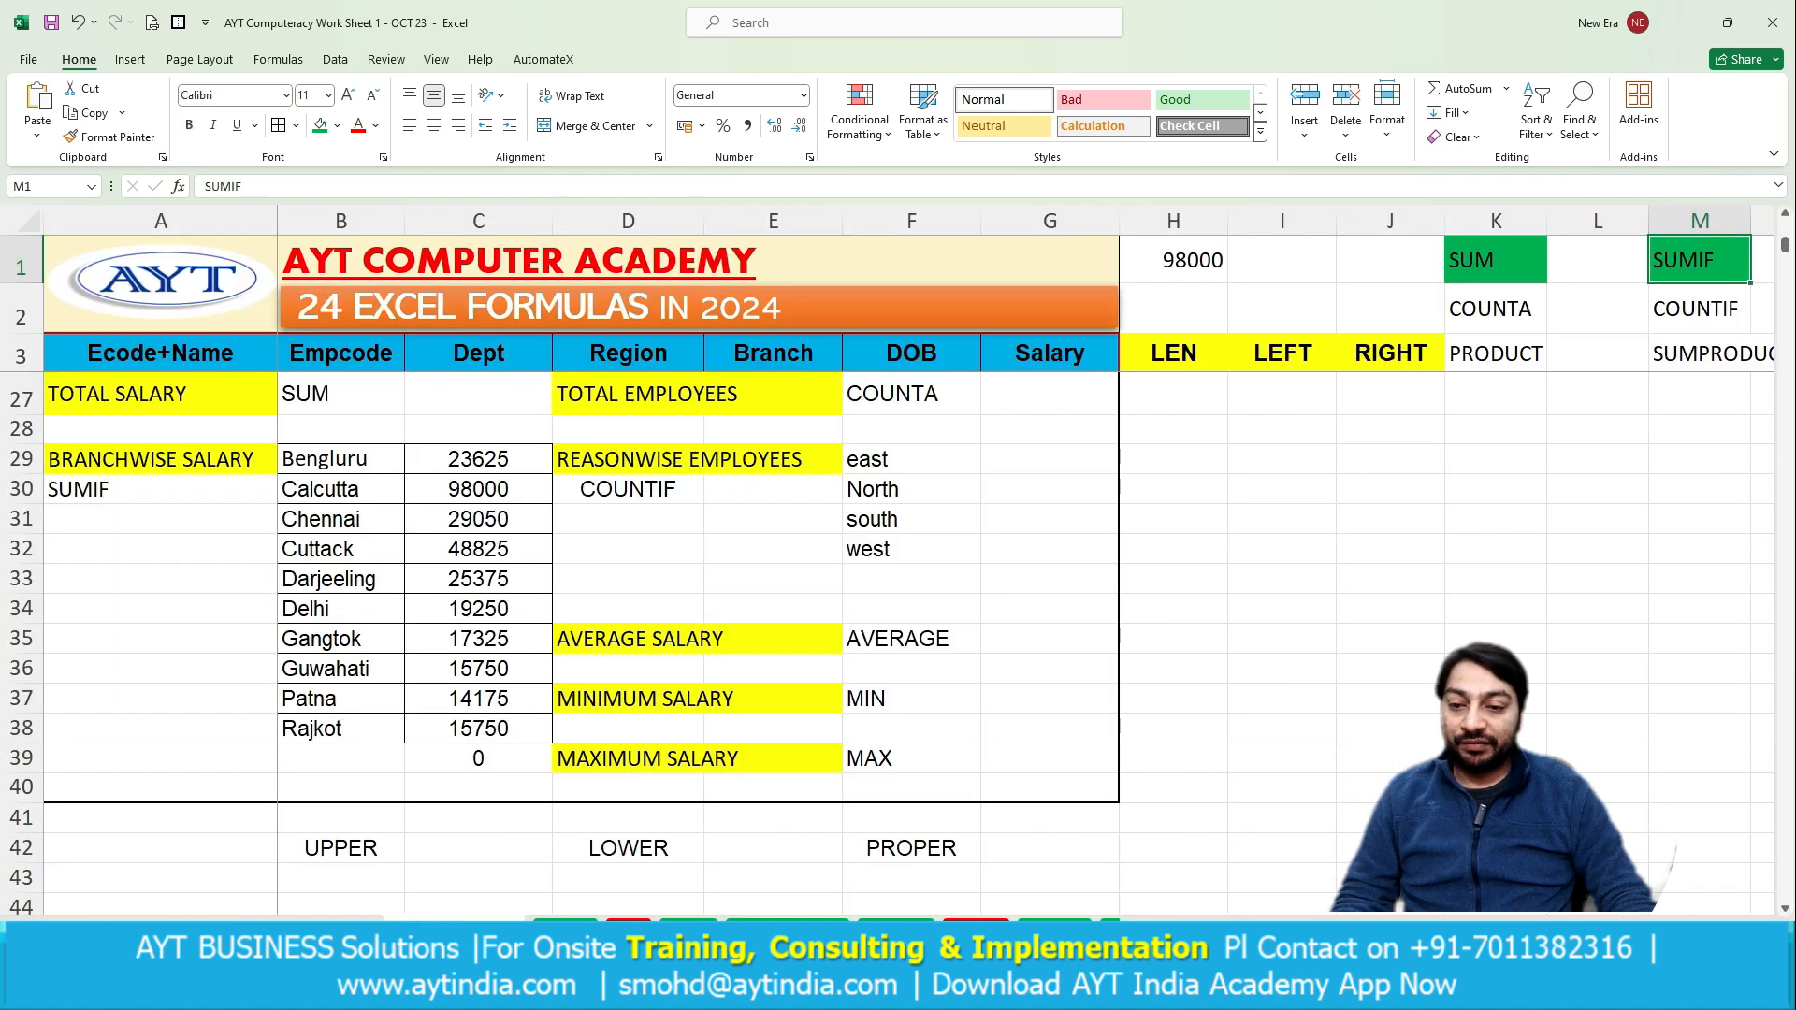
# Enter =AVERAGE(G4:G23) in G35 beside the AVERAGE label to average the employees' salaries.
pyautogui.scroll(2, 636, 643)
pyautogui.scroll(-3, 637, 644)
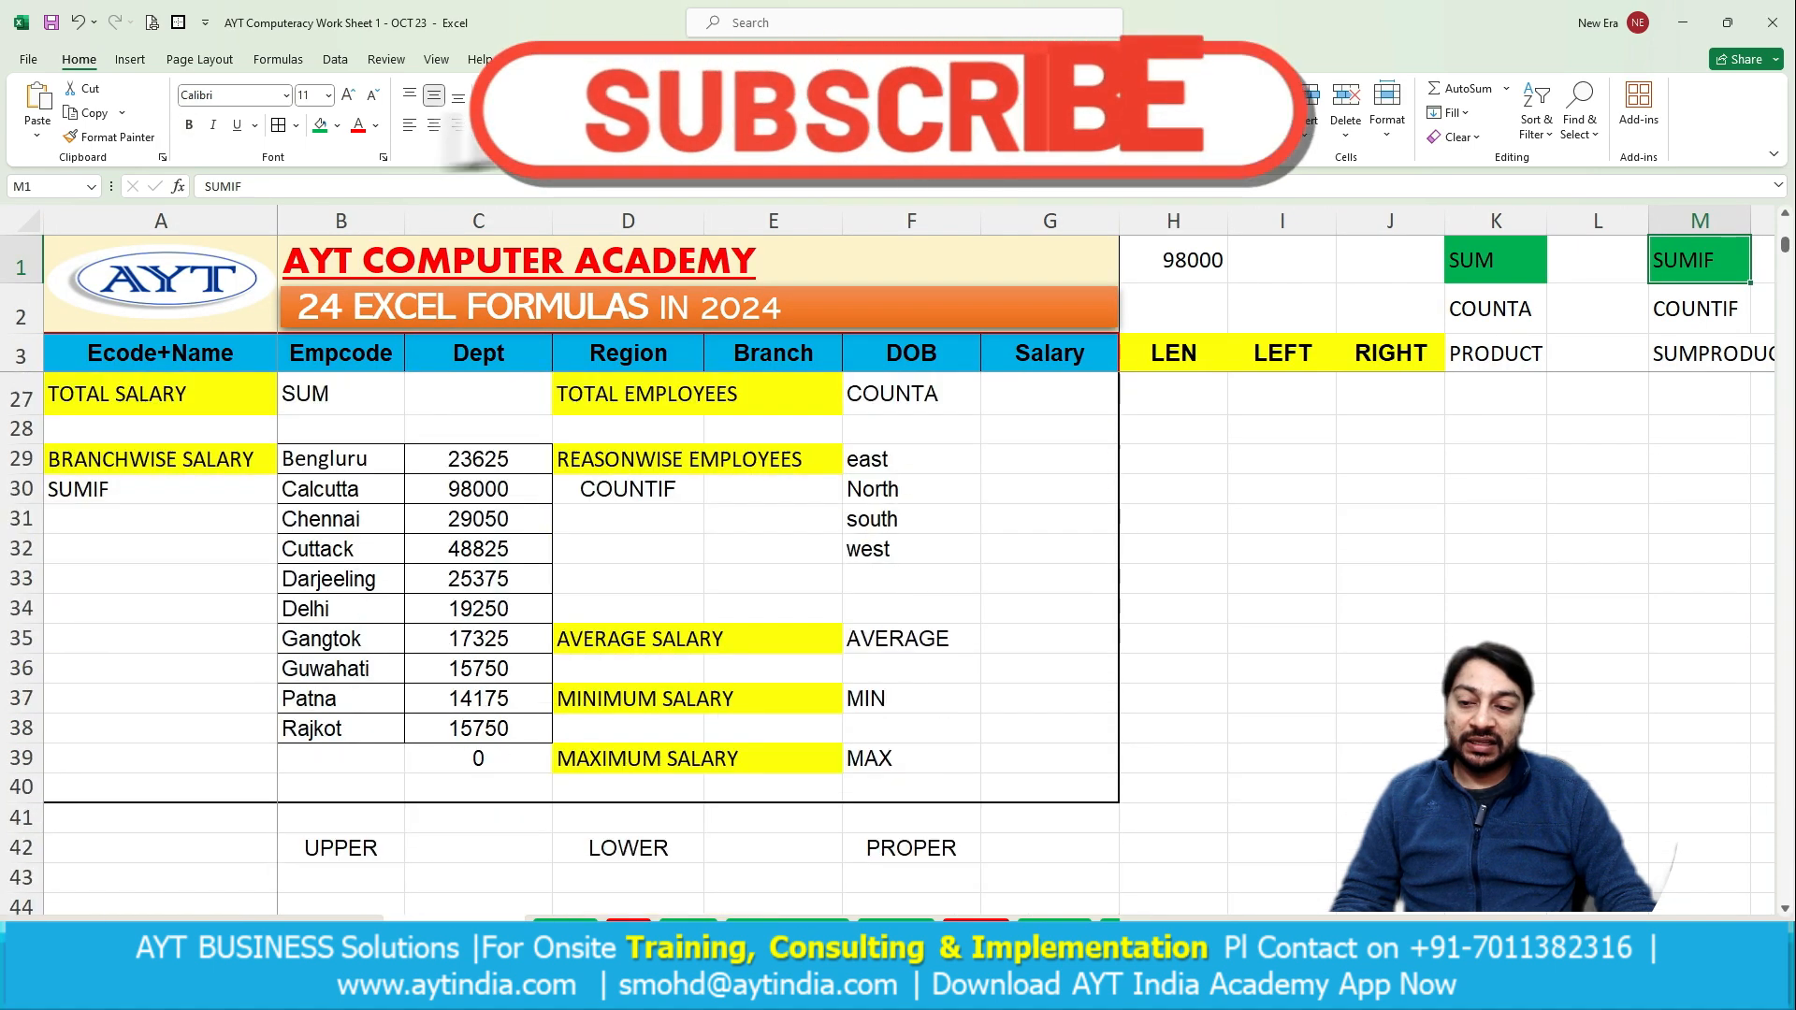
pyautogui.scroll(2, 935, 654)
pyautogui.click(1049, 736)
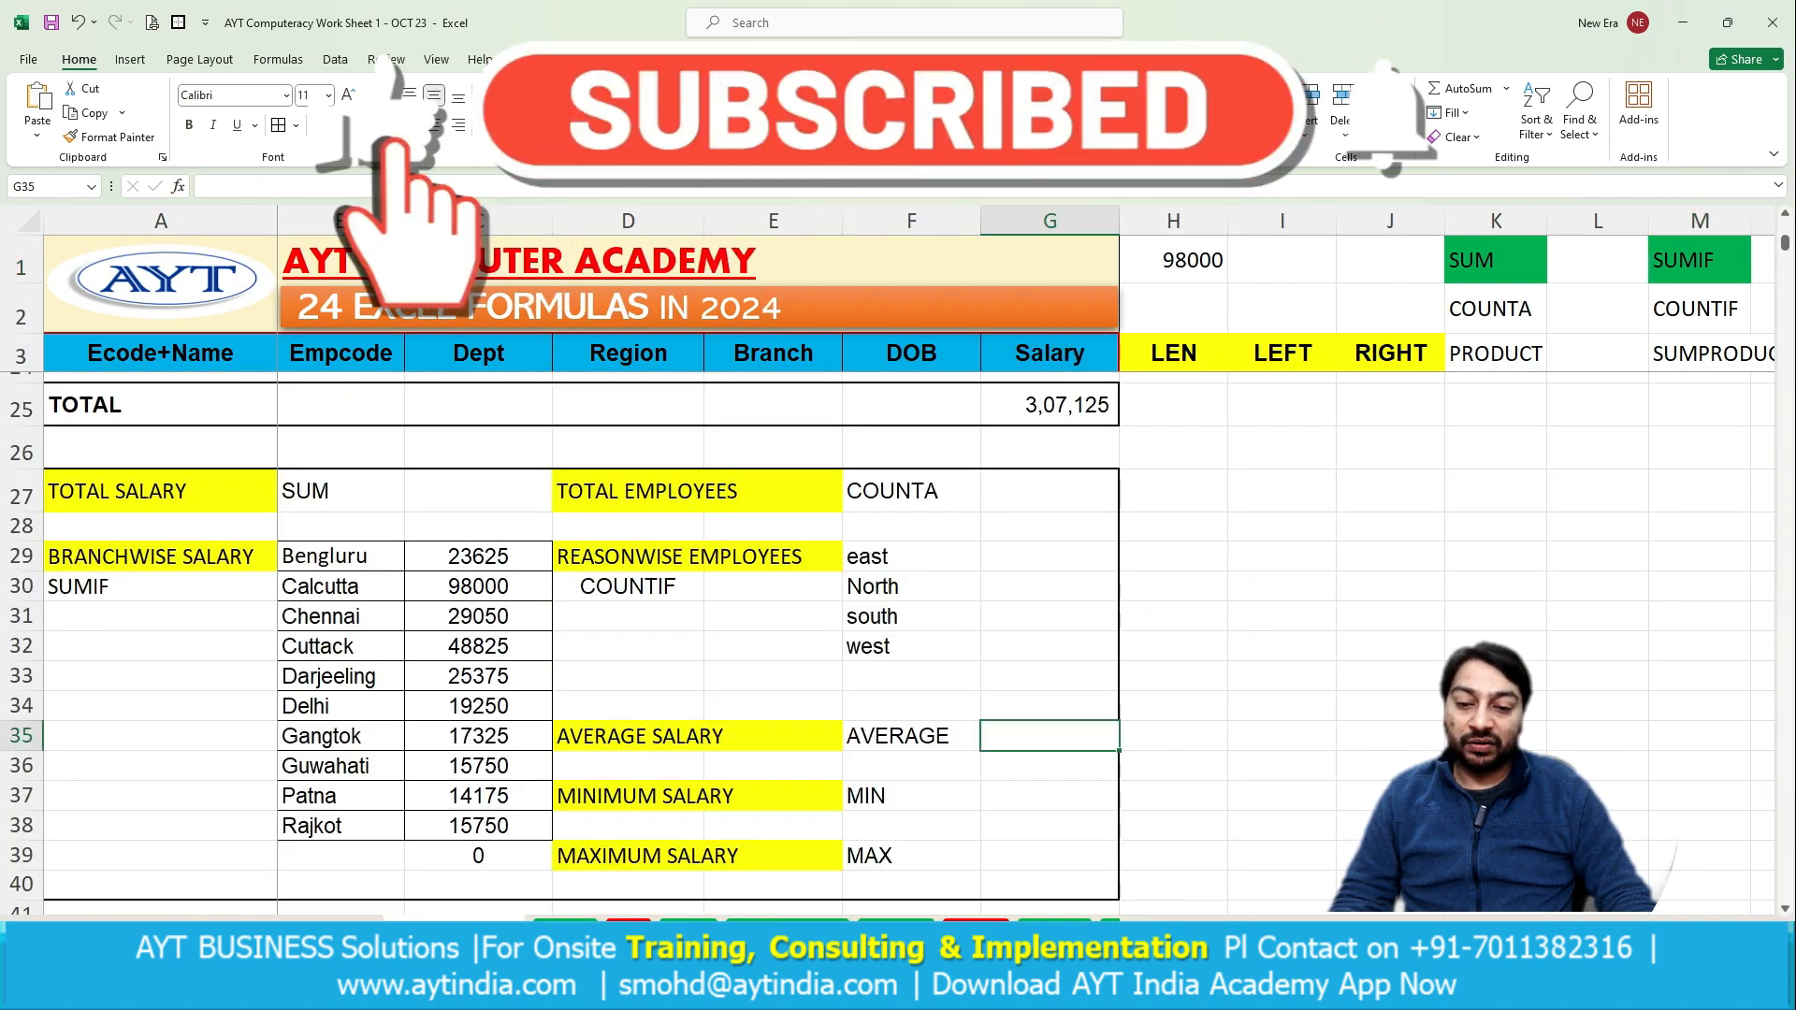
pyautogui.scroll(7, 580, 645)
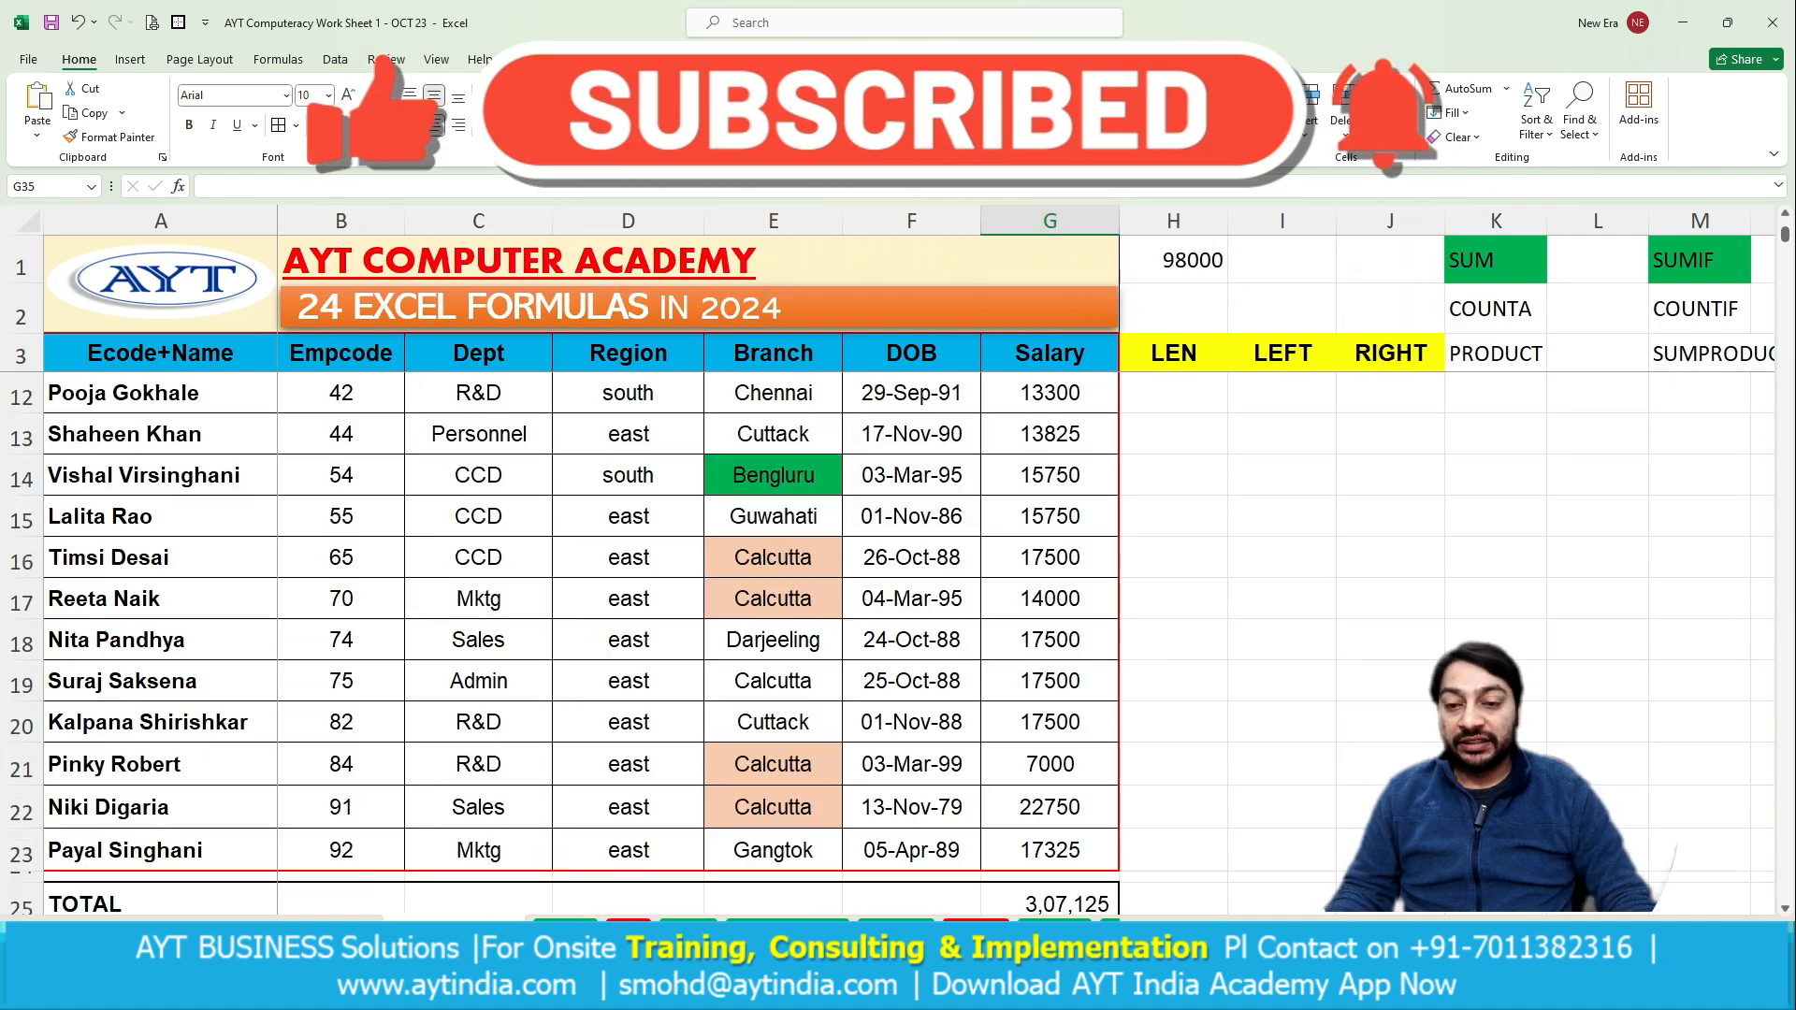
pyautogui.scroll(-9, 579, 645)
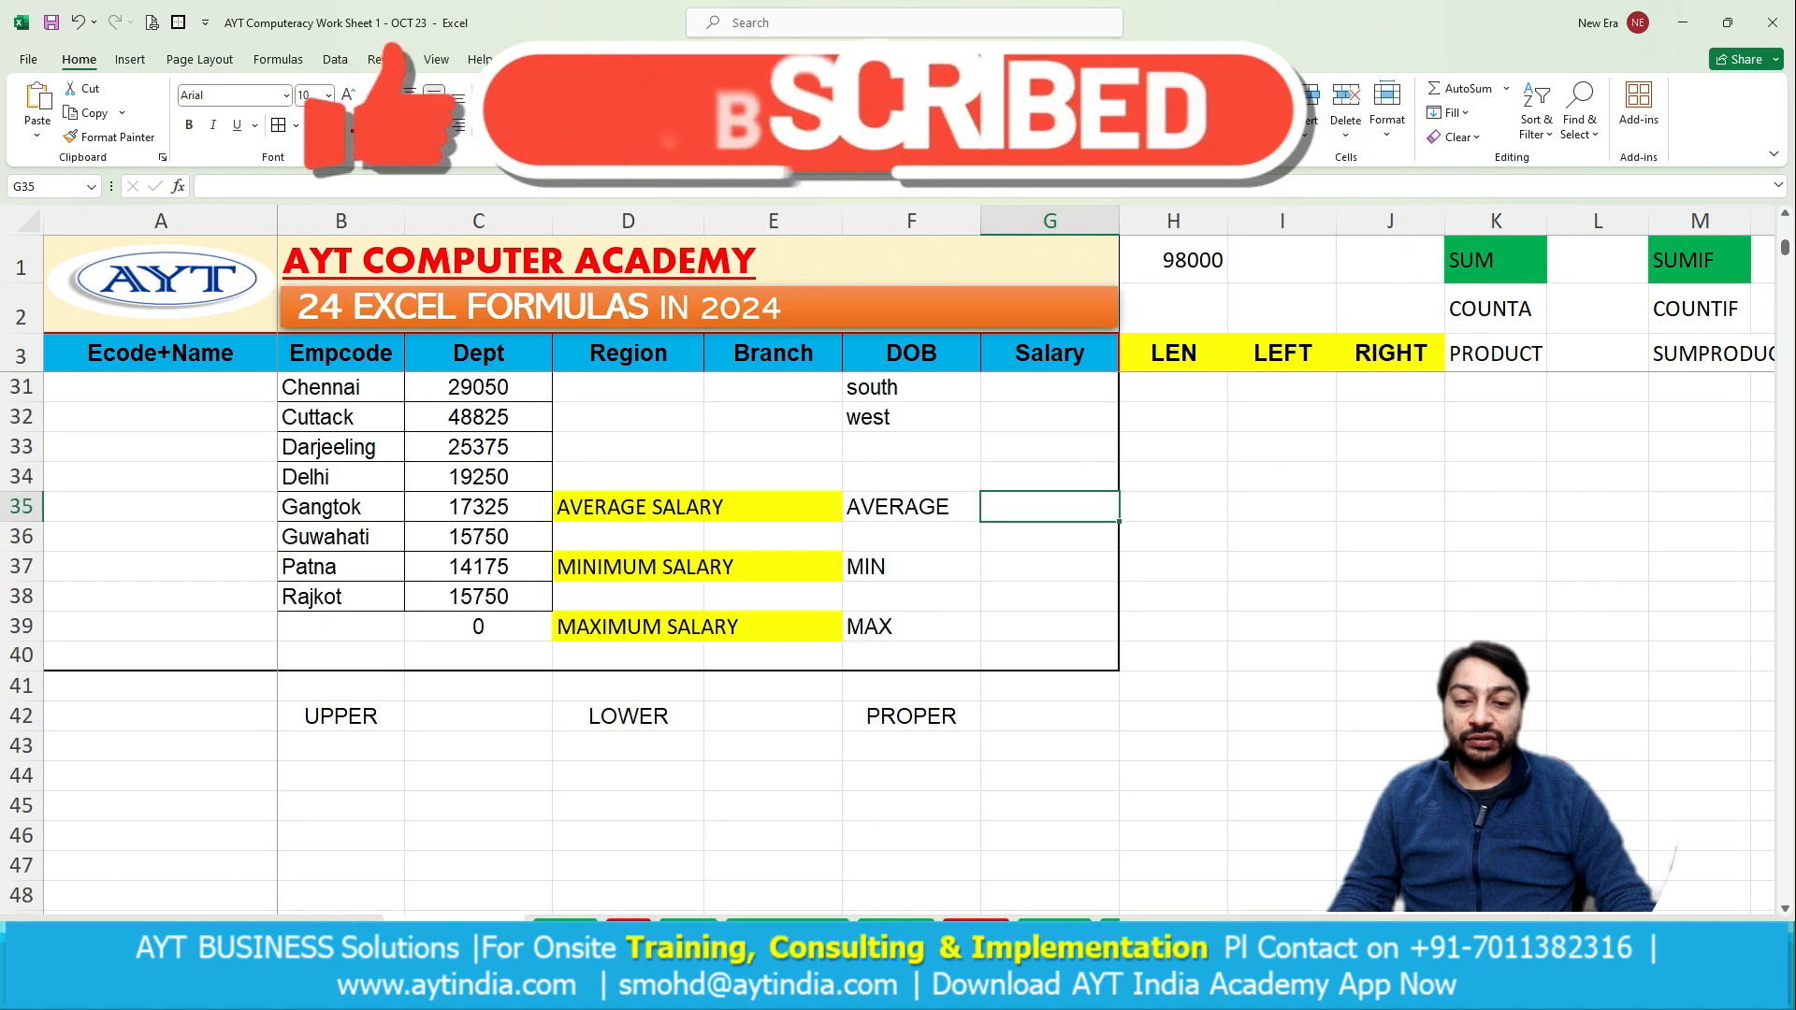
pyautogui.write('=AVERAGE(')
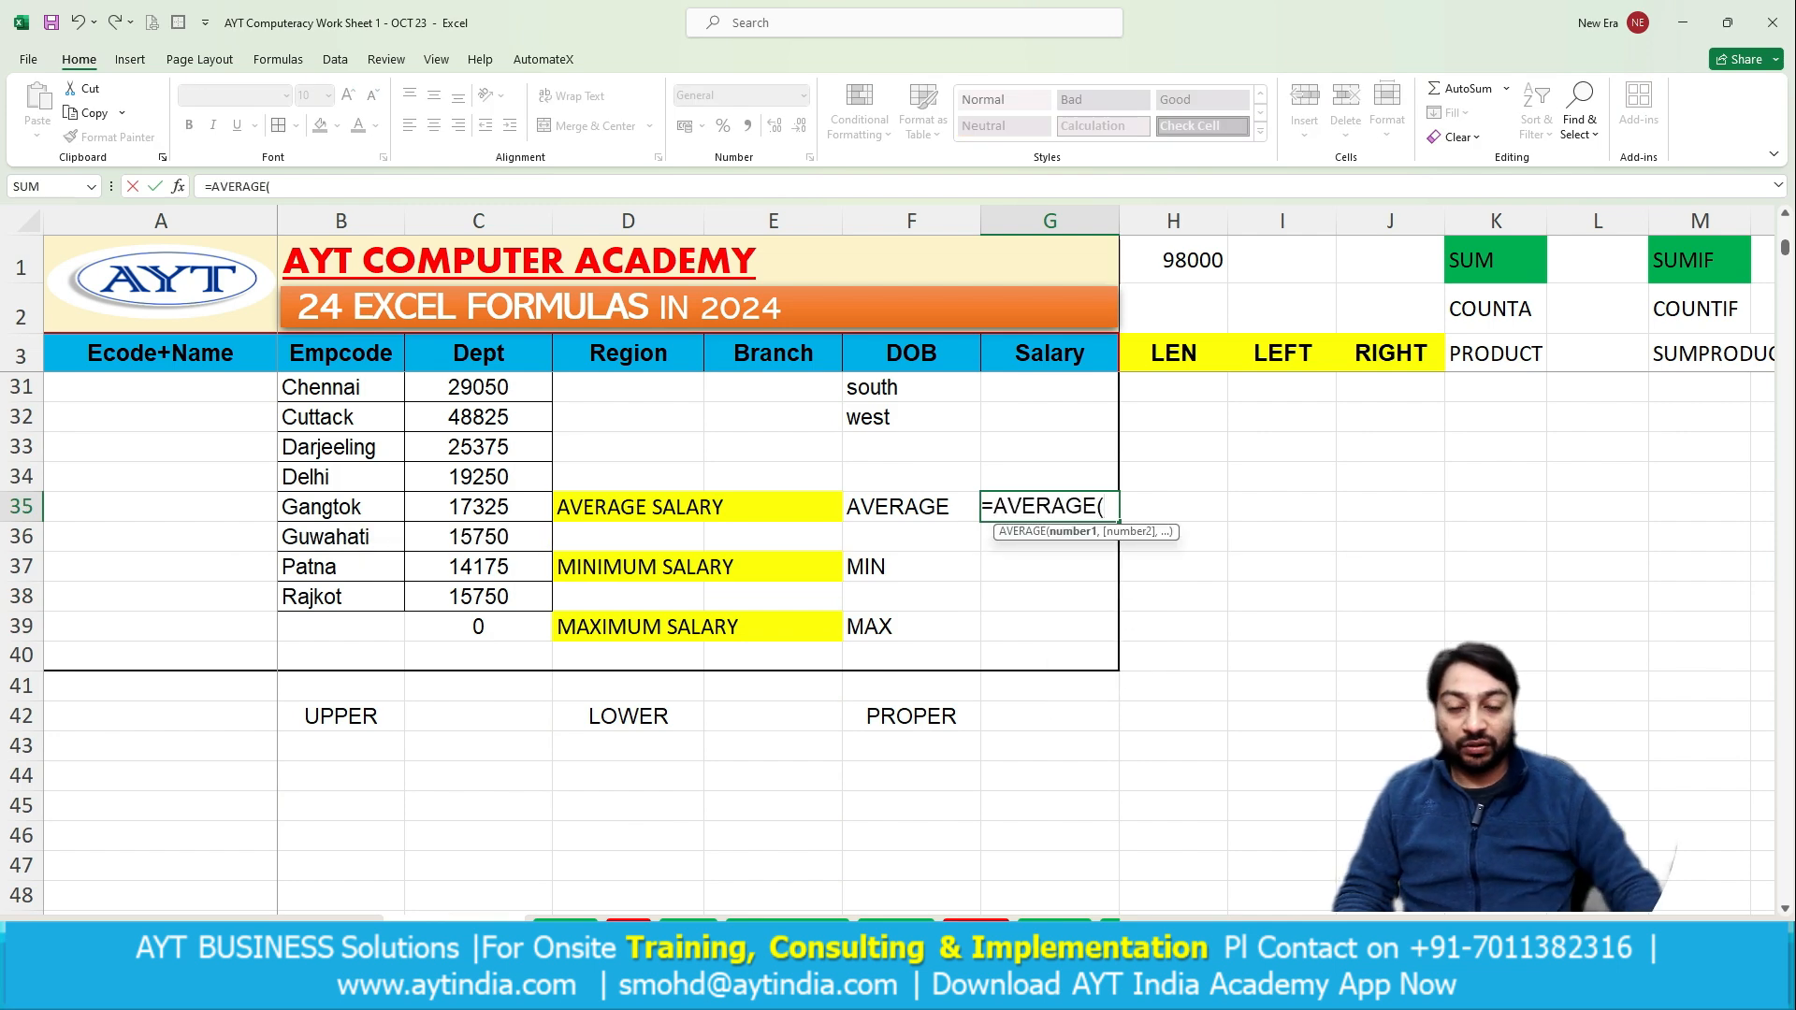
pyautogui.scroll(9, 580, 646)
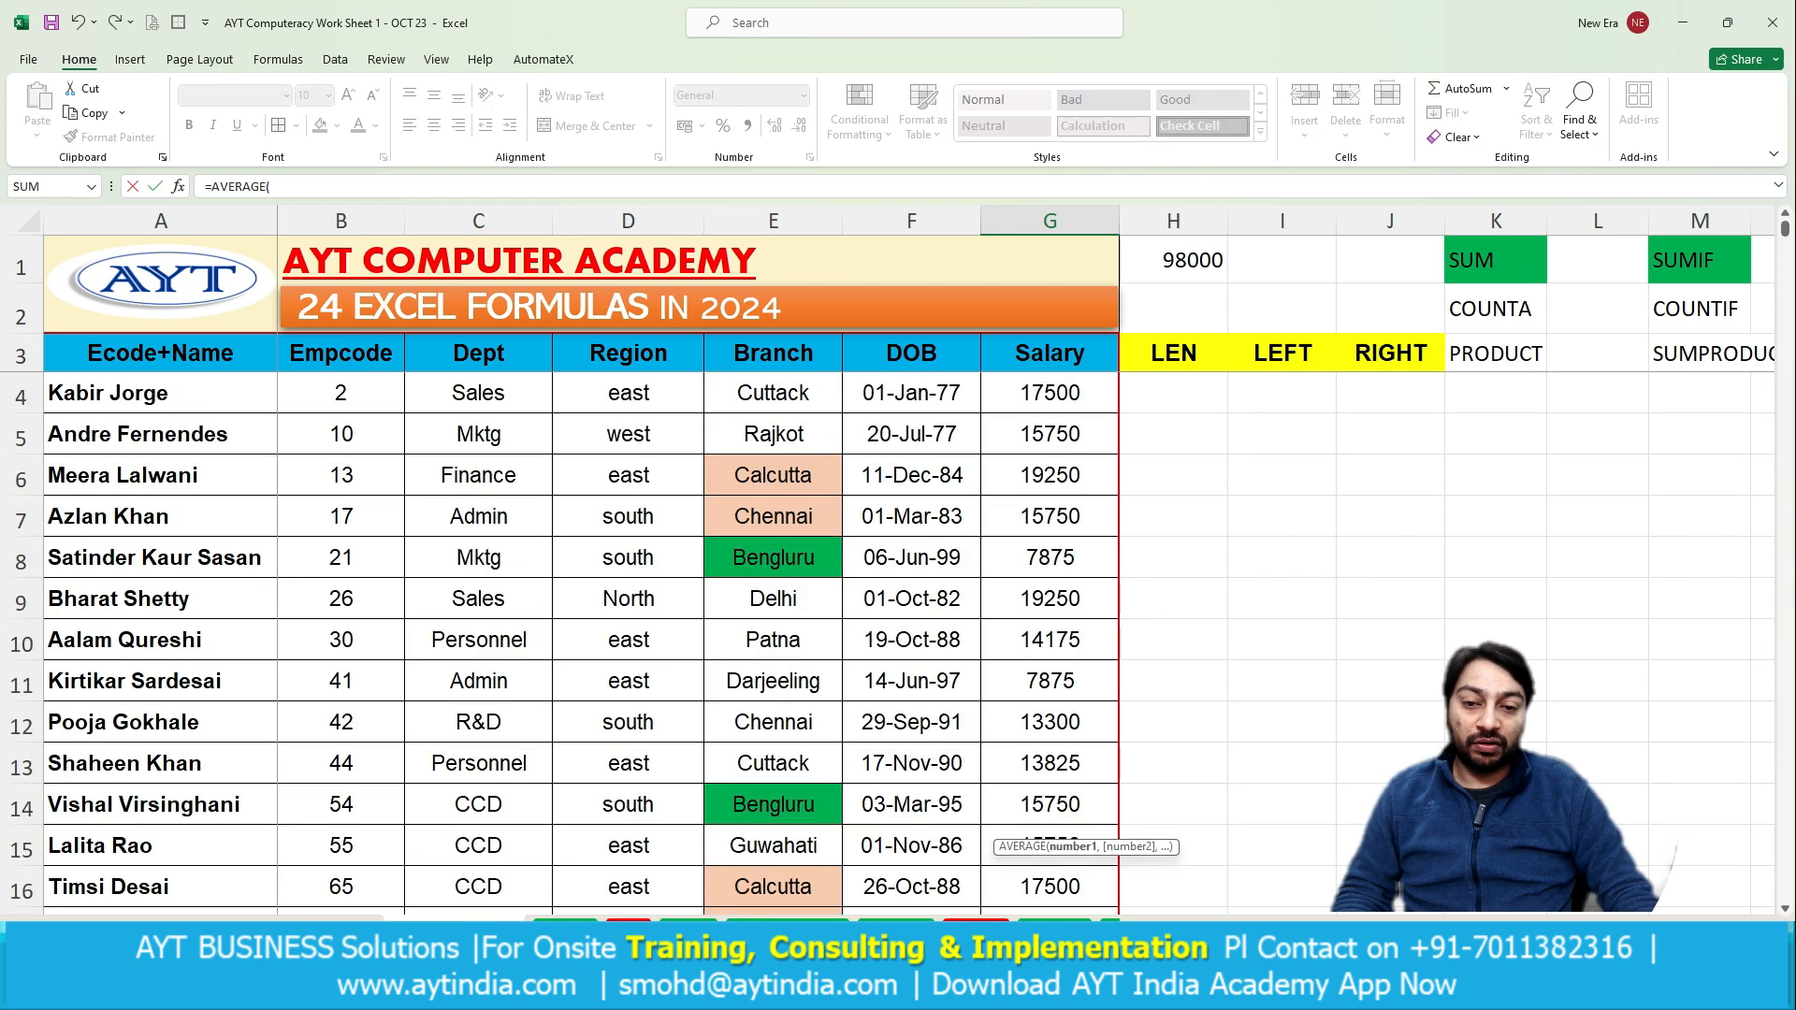
pyautogui.moveTo(1050, 393); pyautogui.dragTo(1049, 909)
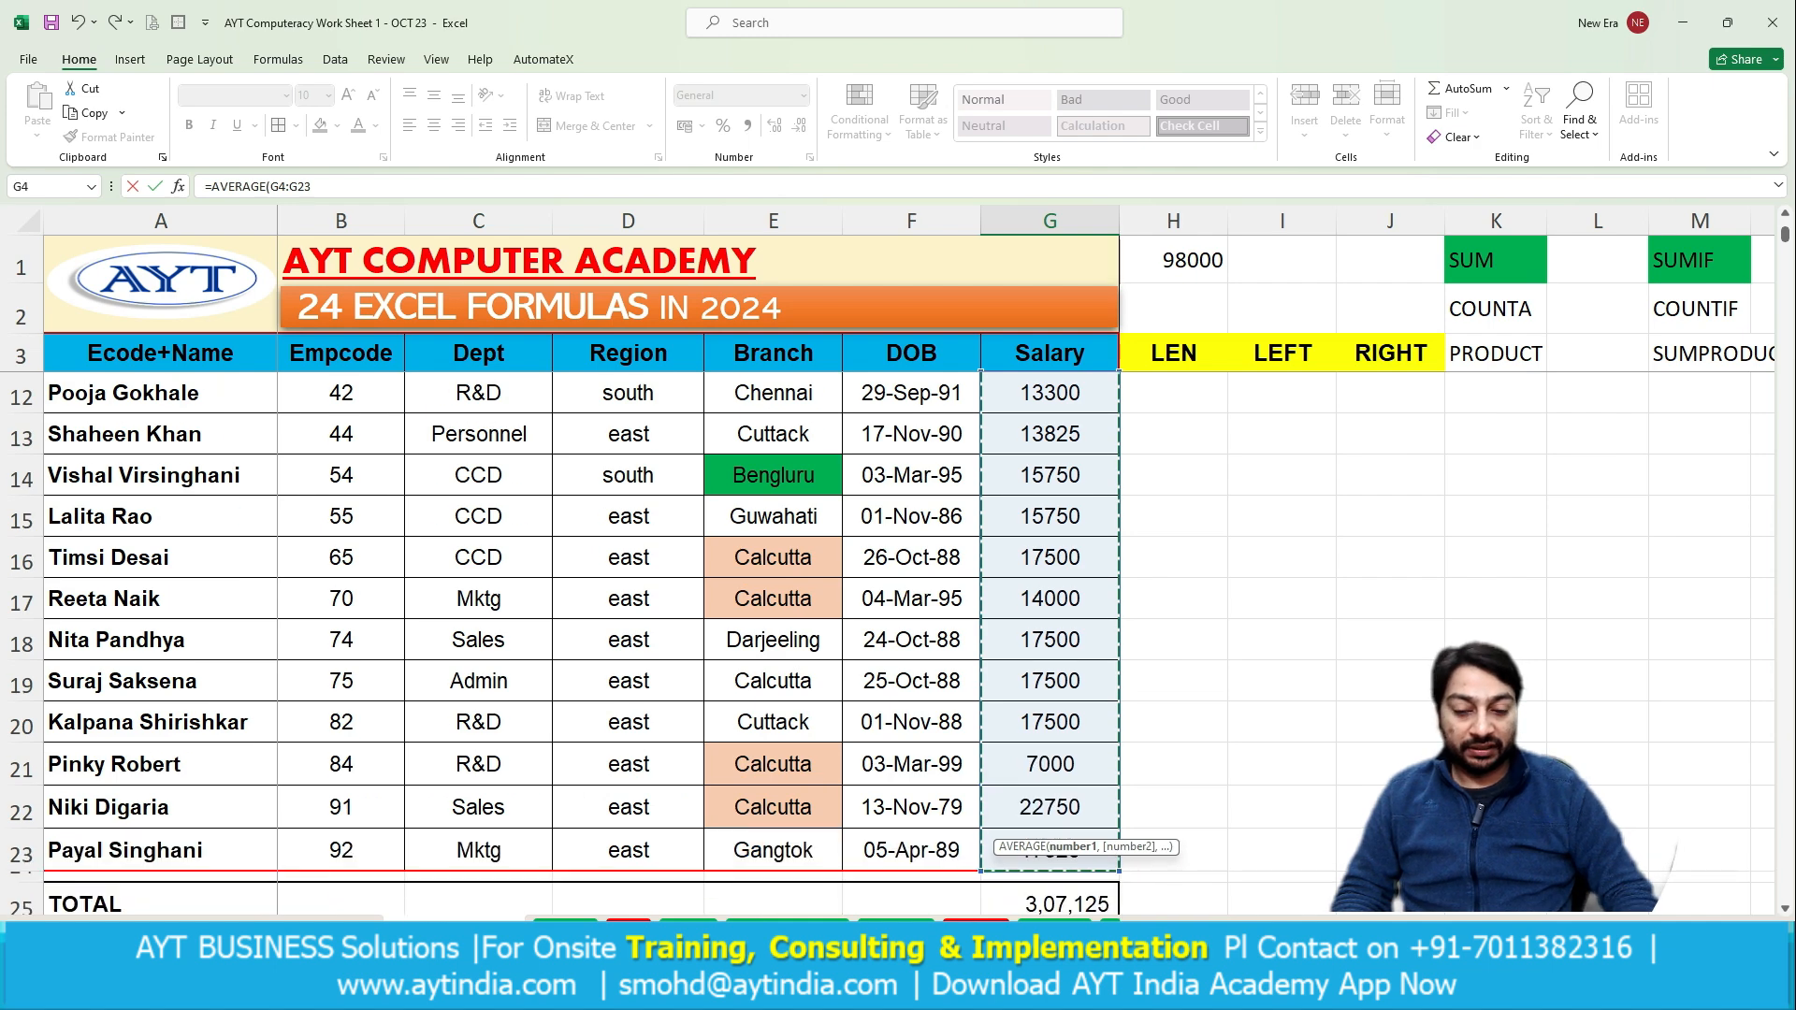
pyautogui.press('Return')
# Format the average salary in G35 with a thousands separator and no decimal places.
pyautogui.scroll(-1, 580, 645)
pyautogui.click(1049, 736)
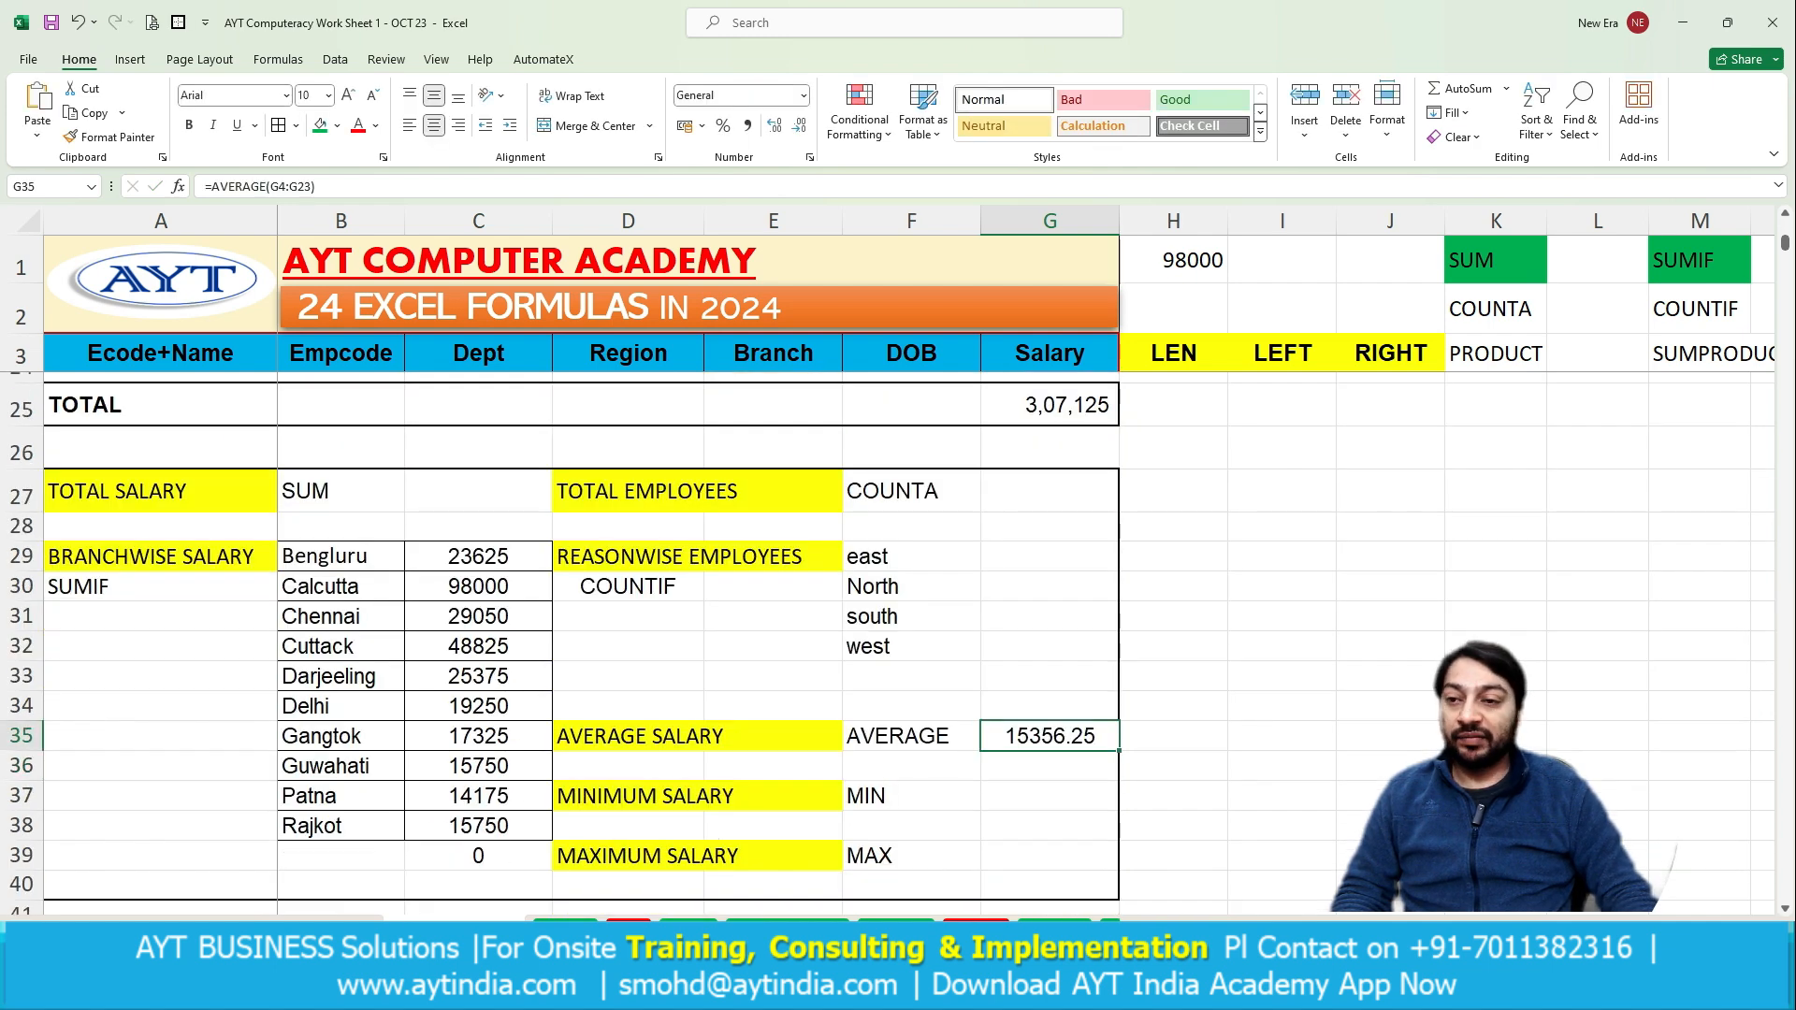
pyautogui.click(746, 126)
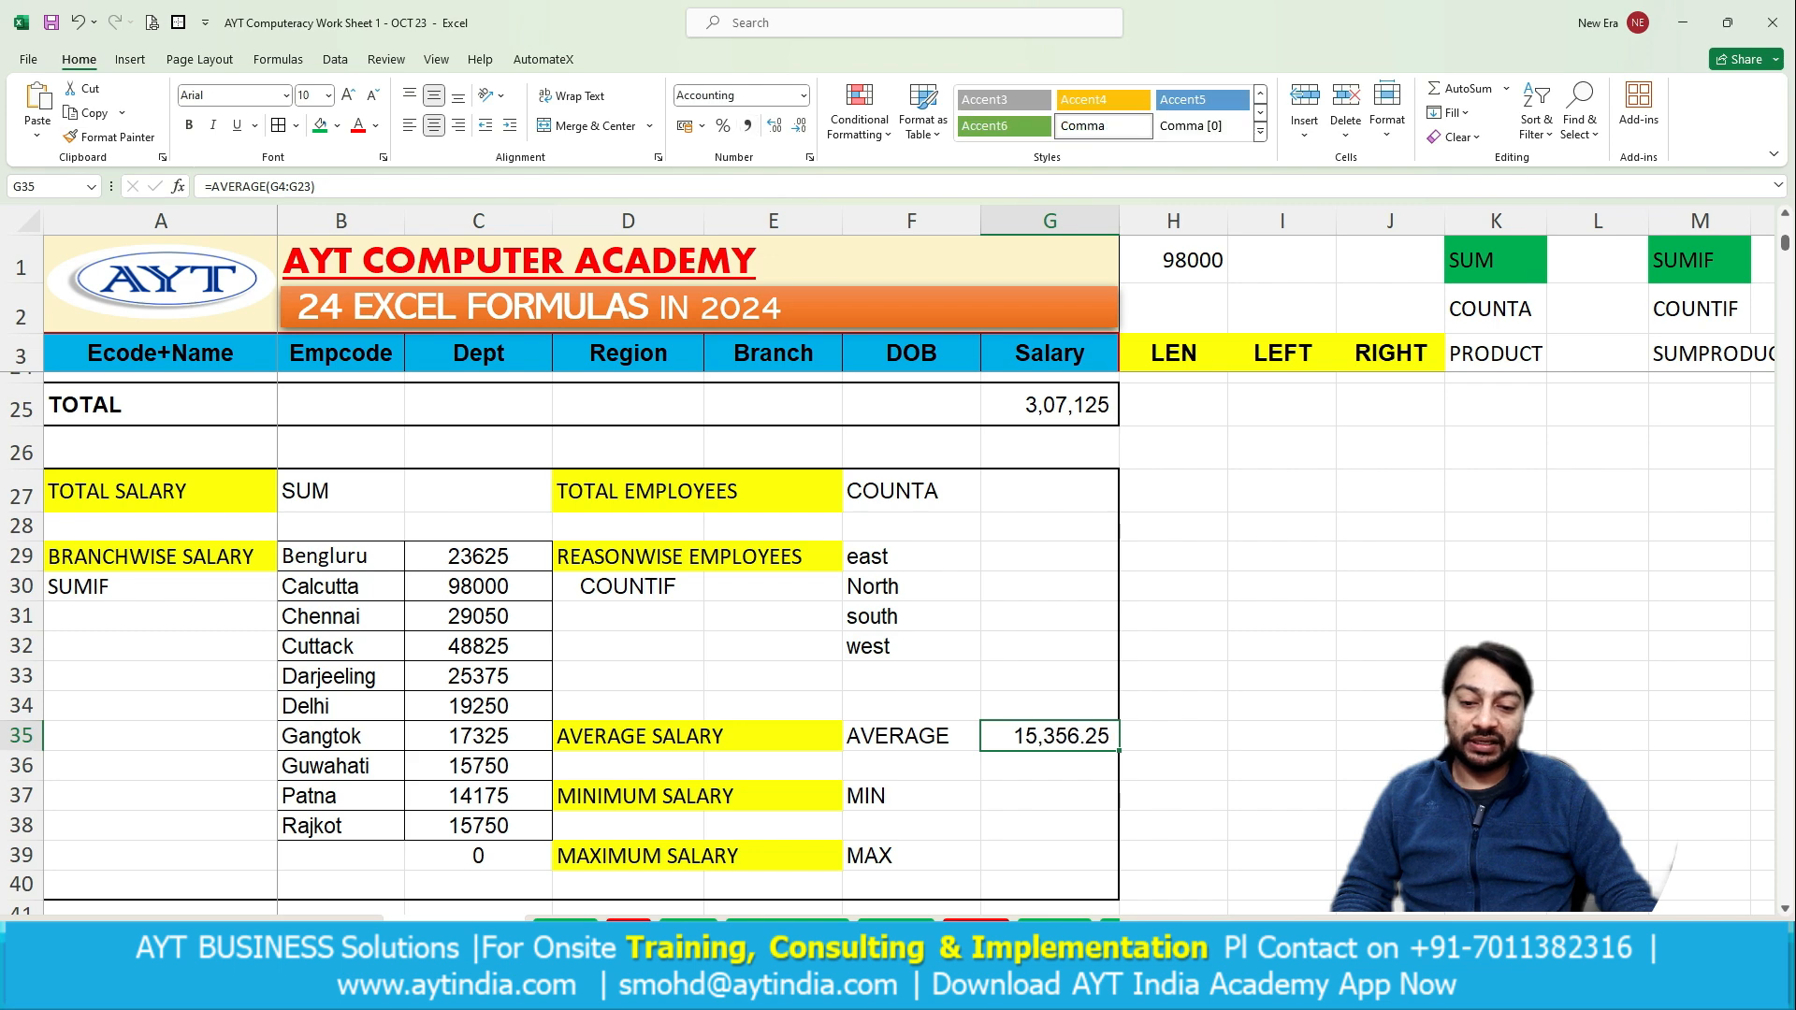
pyautogui.click(775, 126)
pyautogui.click(775, 125)
pyautogui.click(798, 125)
pyautogui.click(798, 125)
pyautogui.click(798, 126)
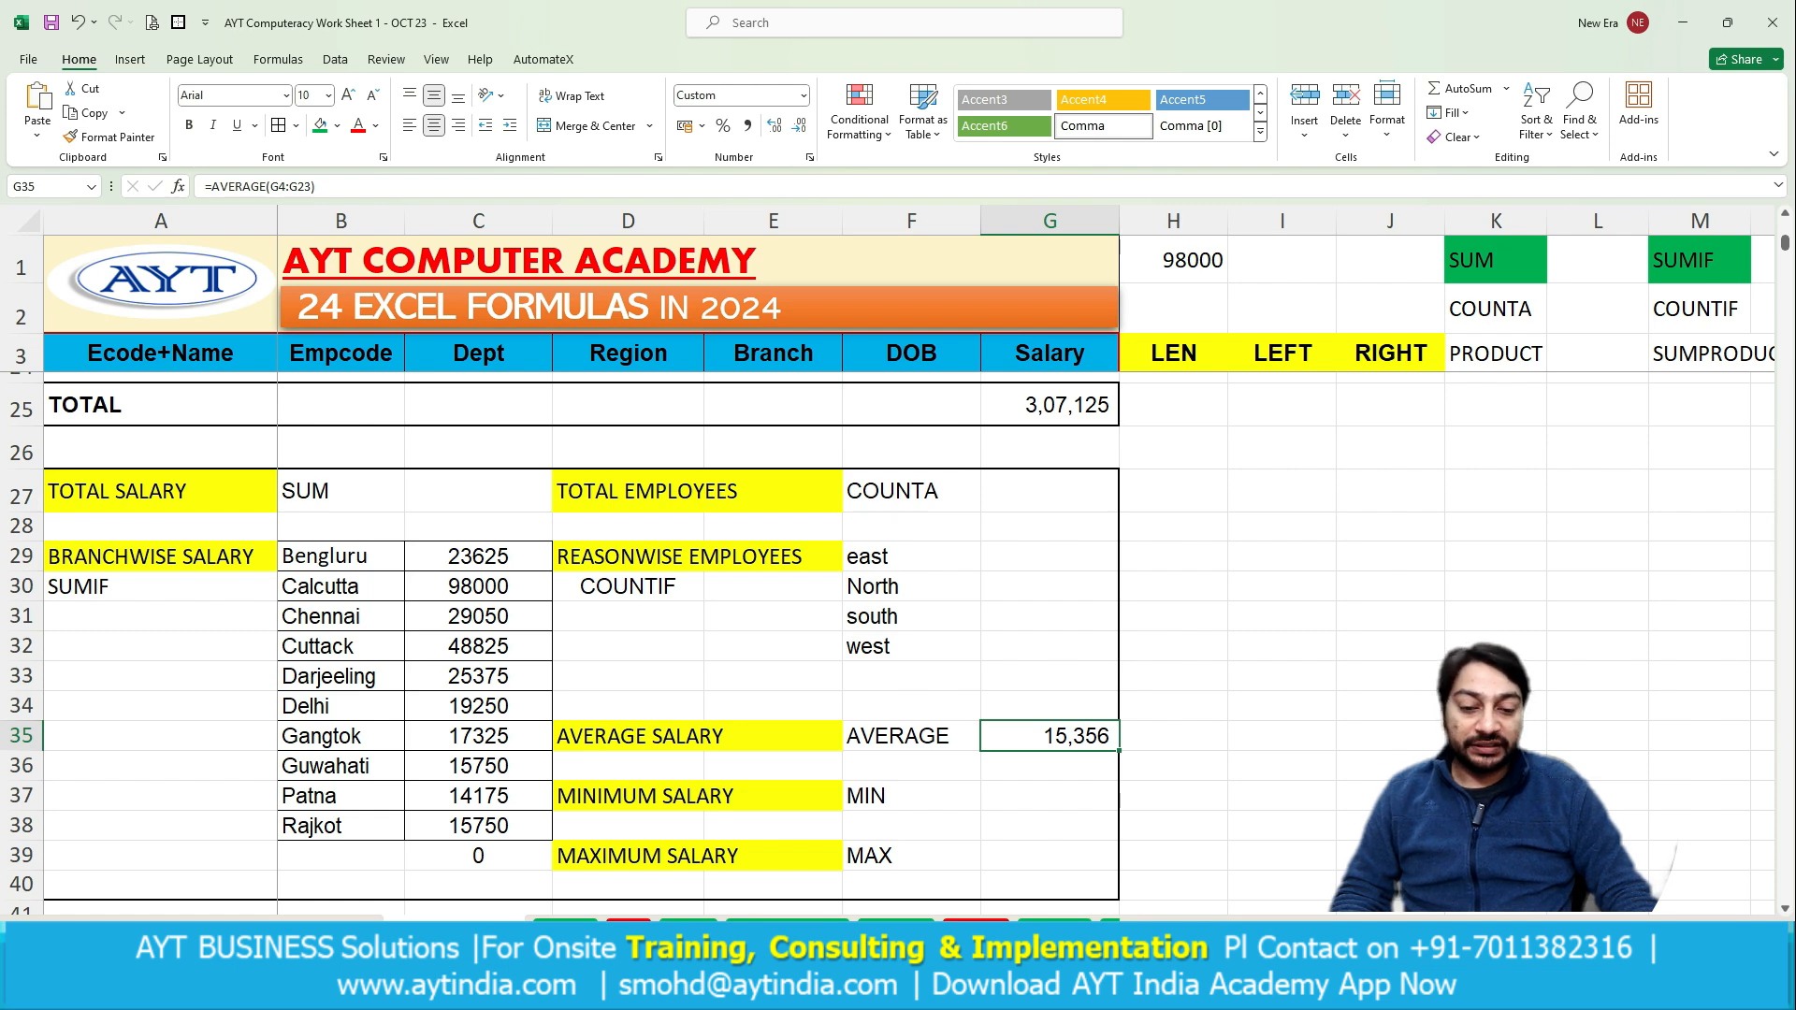
# Fill the AVERAGE label in O1 with green to mark that formula as covered.
pyautogui.hscroll(5, 1029, 561)
pyautogui.click(1200, 260)
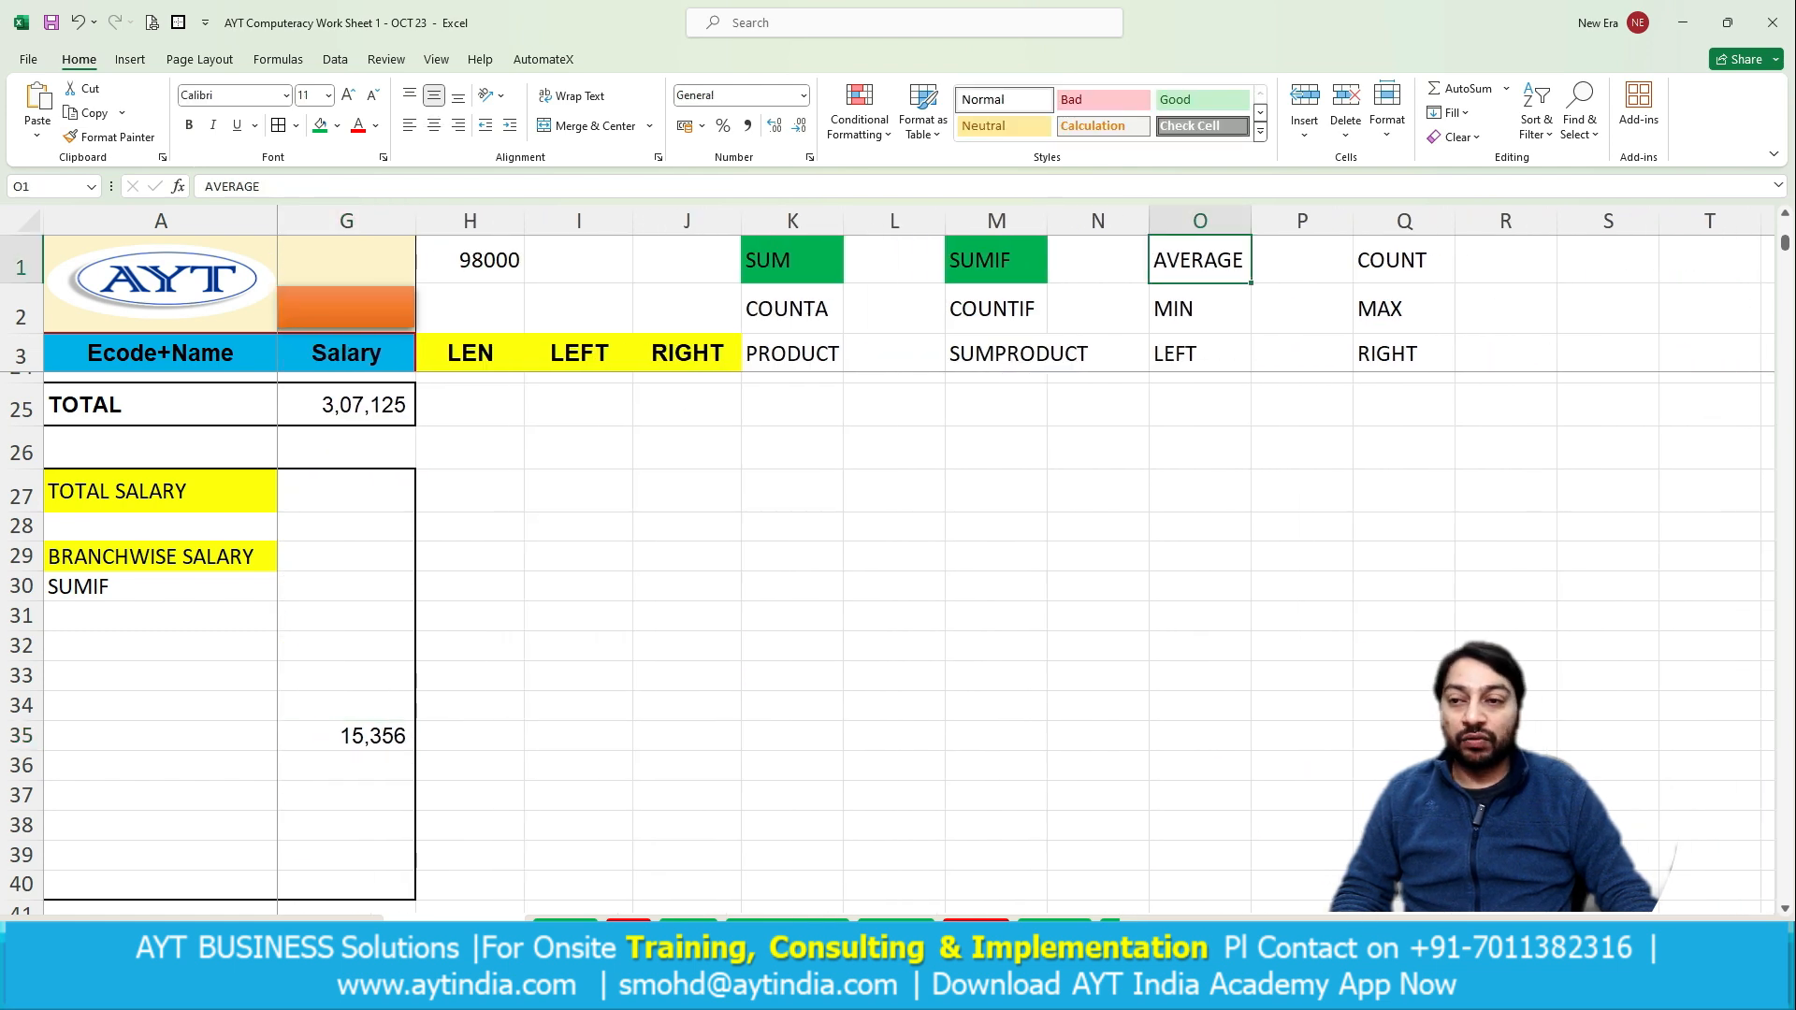
pyautogui.click(320, 125)
pyautogui.click(1431, 677)
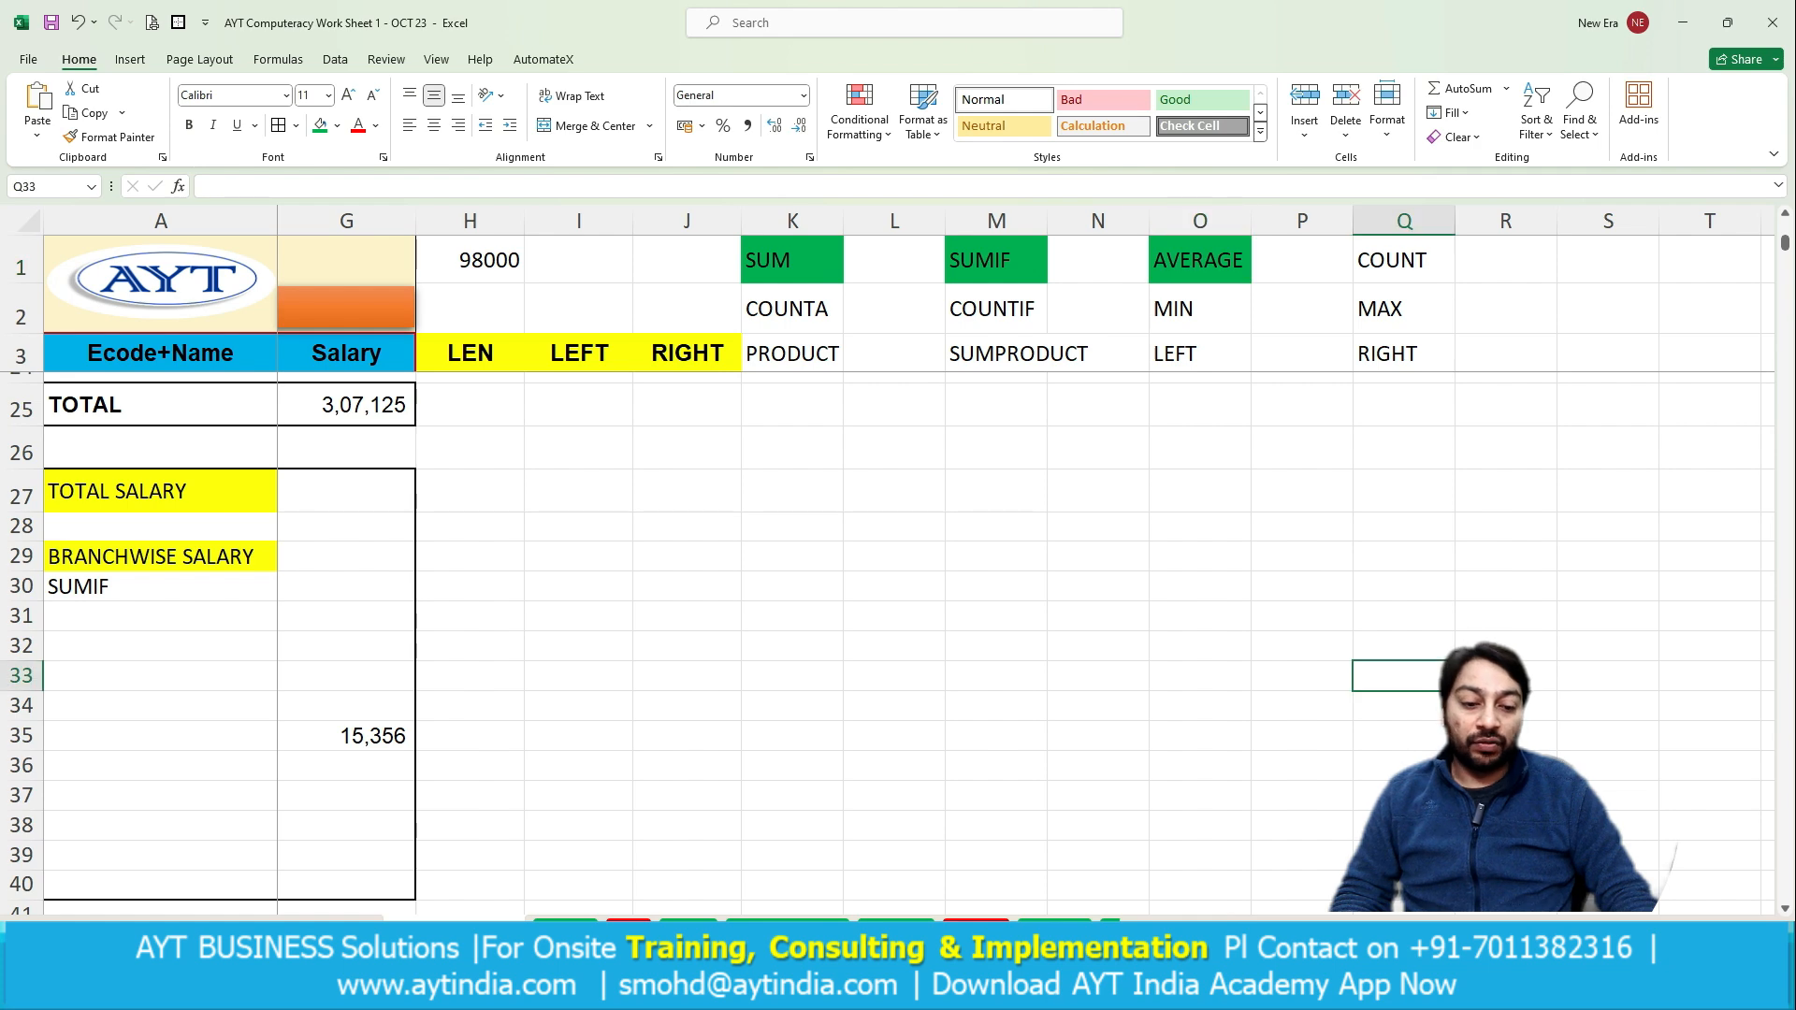
# Examine the employee names and their entries in the Salary column as items for counting.
pyautogui.hscroll(-5, 898, 561)
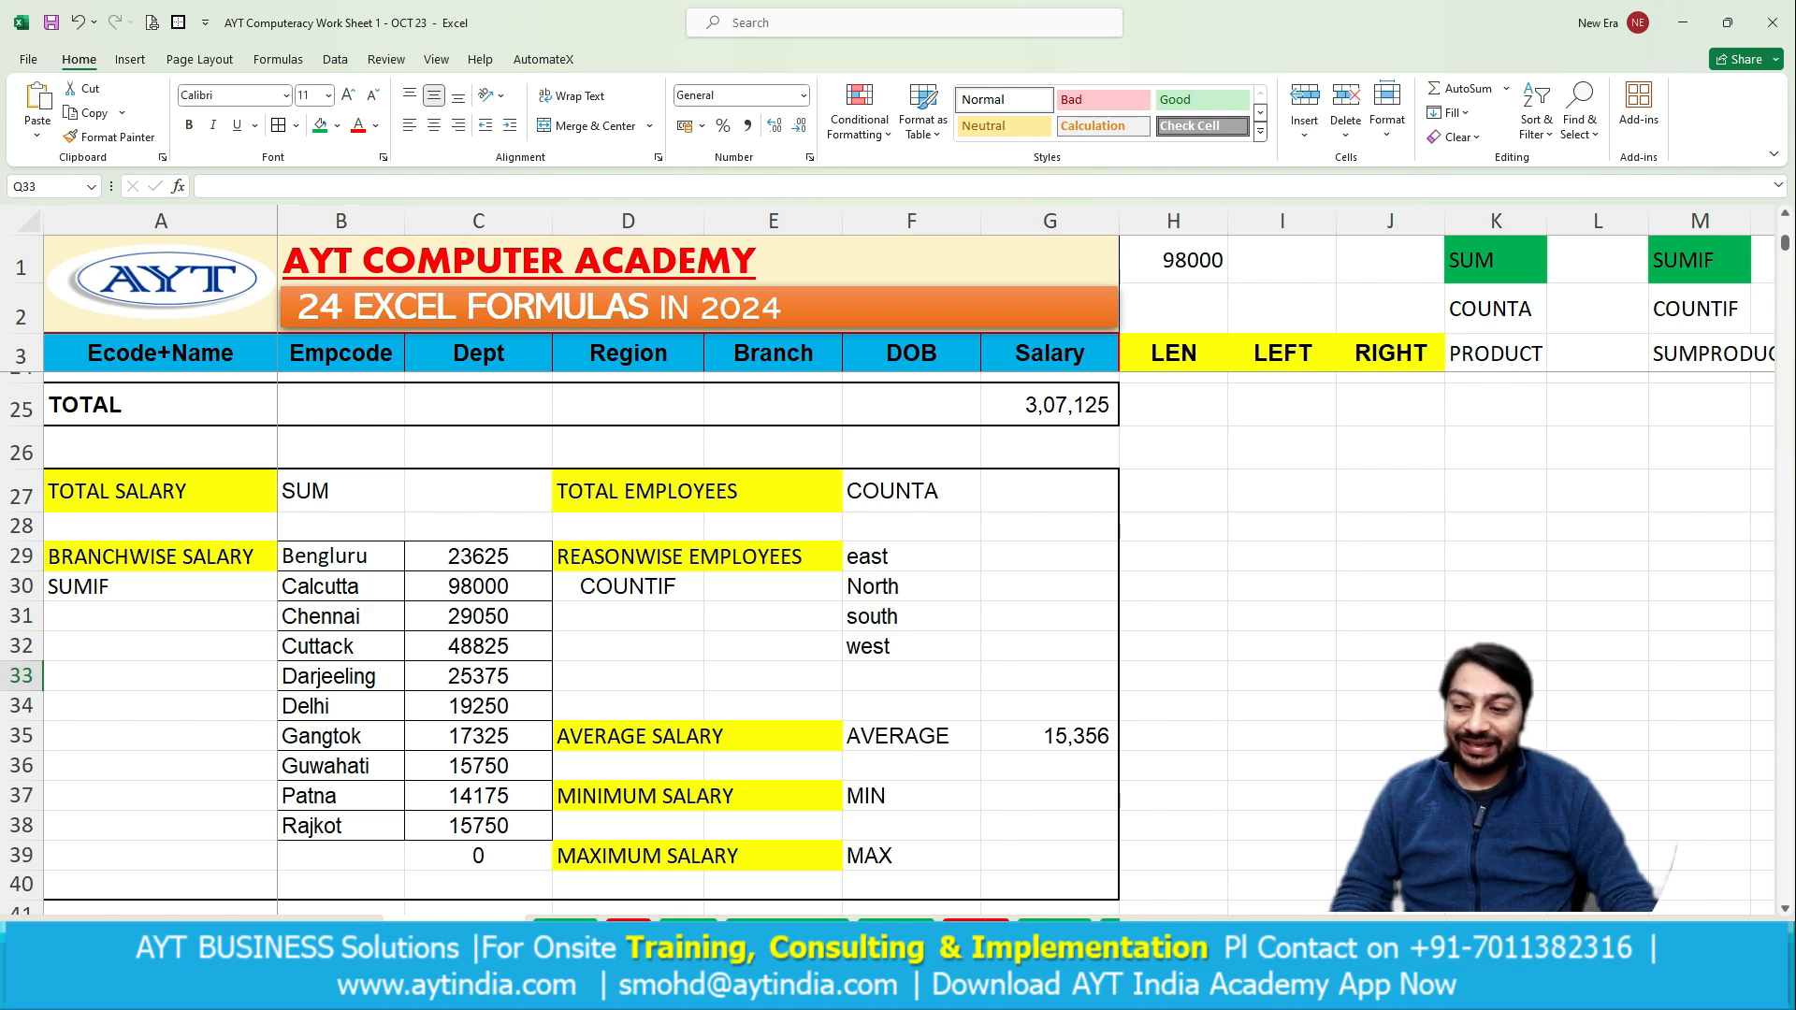
pyautogui.scroll(1, 580, 636)
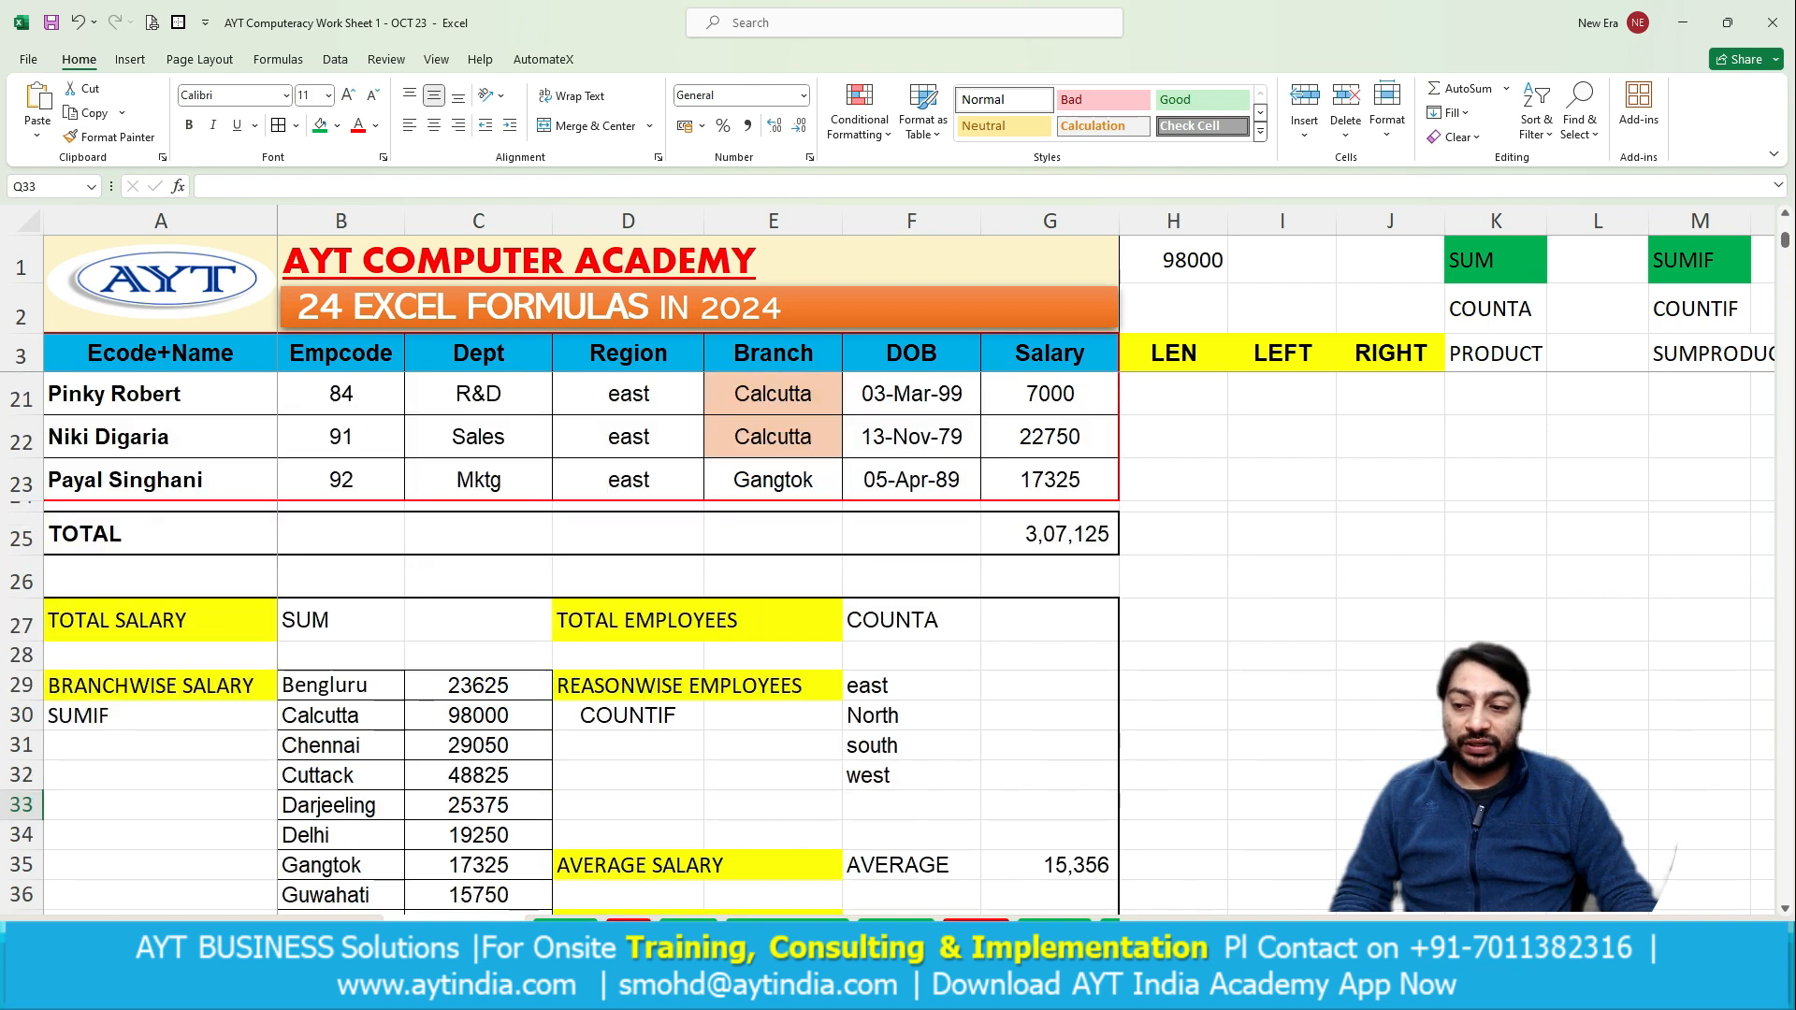
pyautogui.scroll(6, 580, 636)
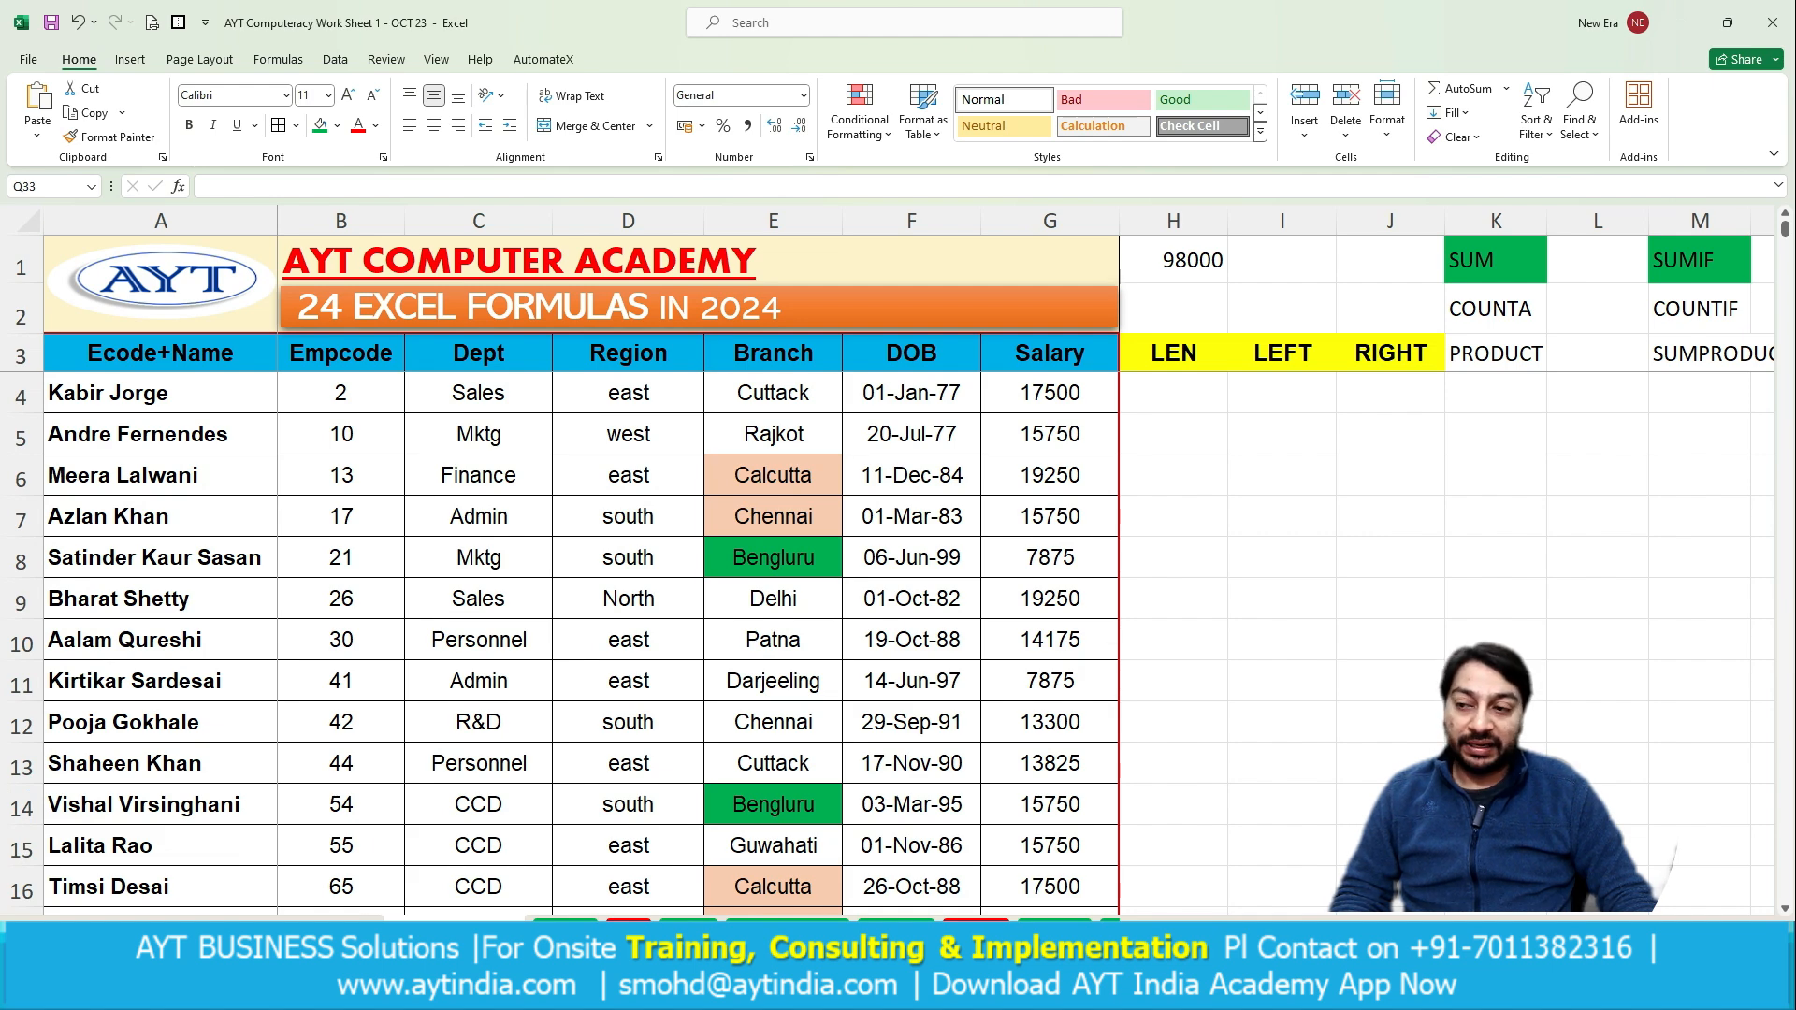
pyautogui.scroll(-6, 580, 636)
pyautogui.scroll(6, 580, 636)
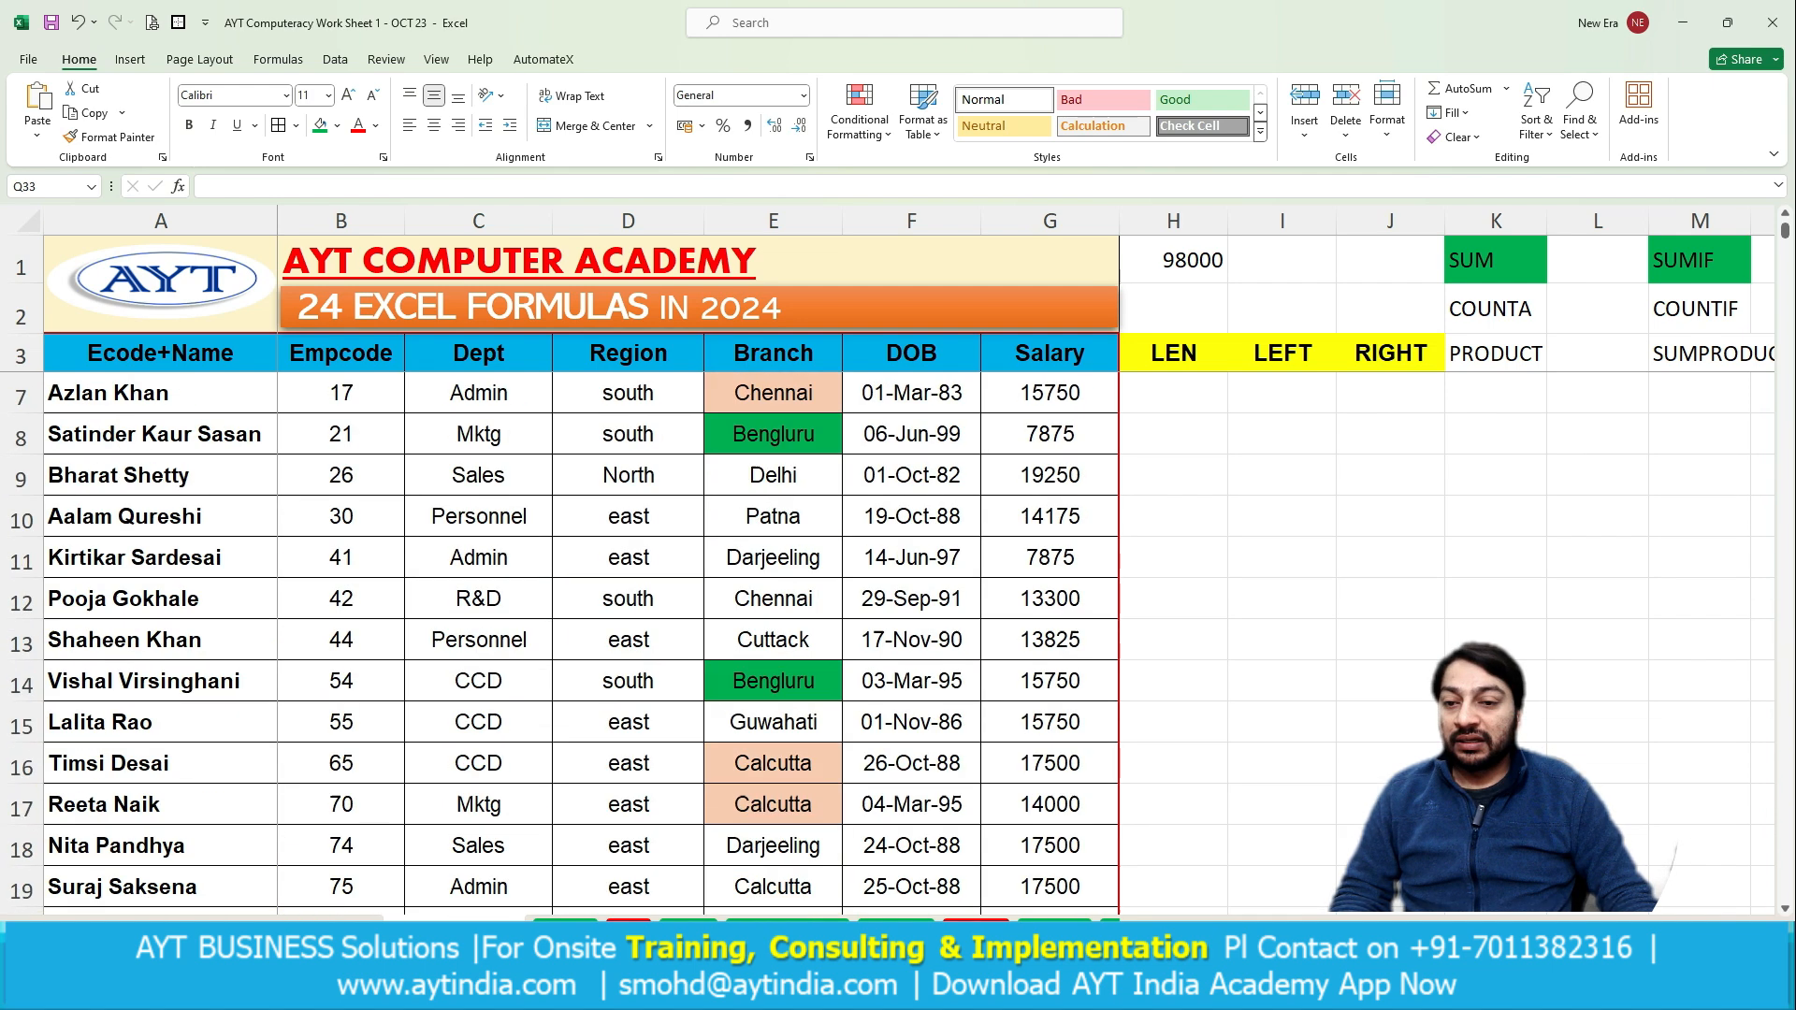
pyautogui.click(161, 393)
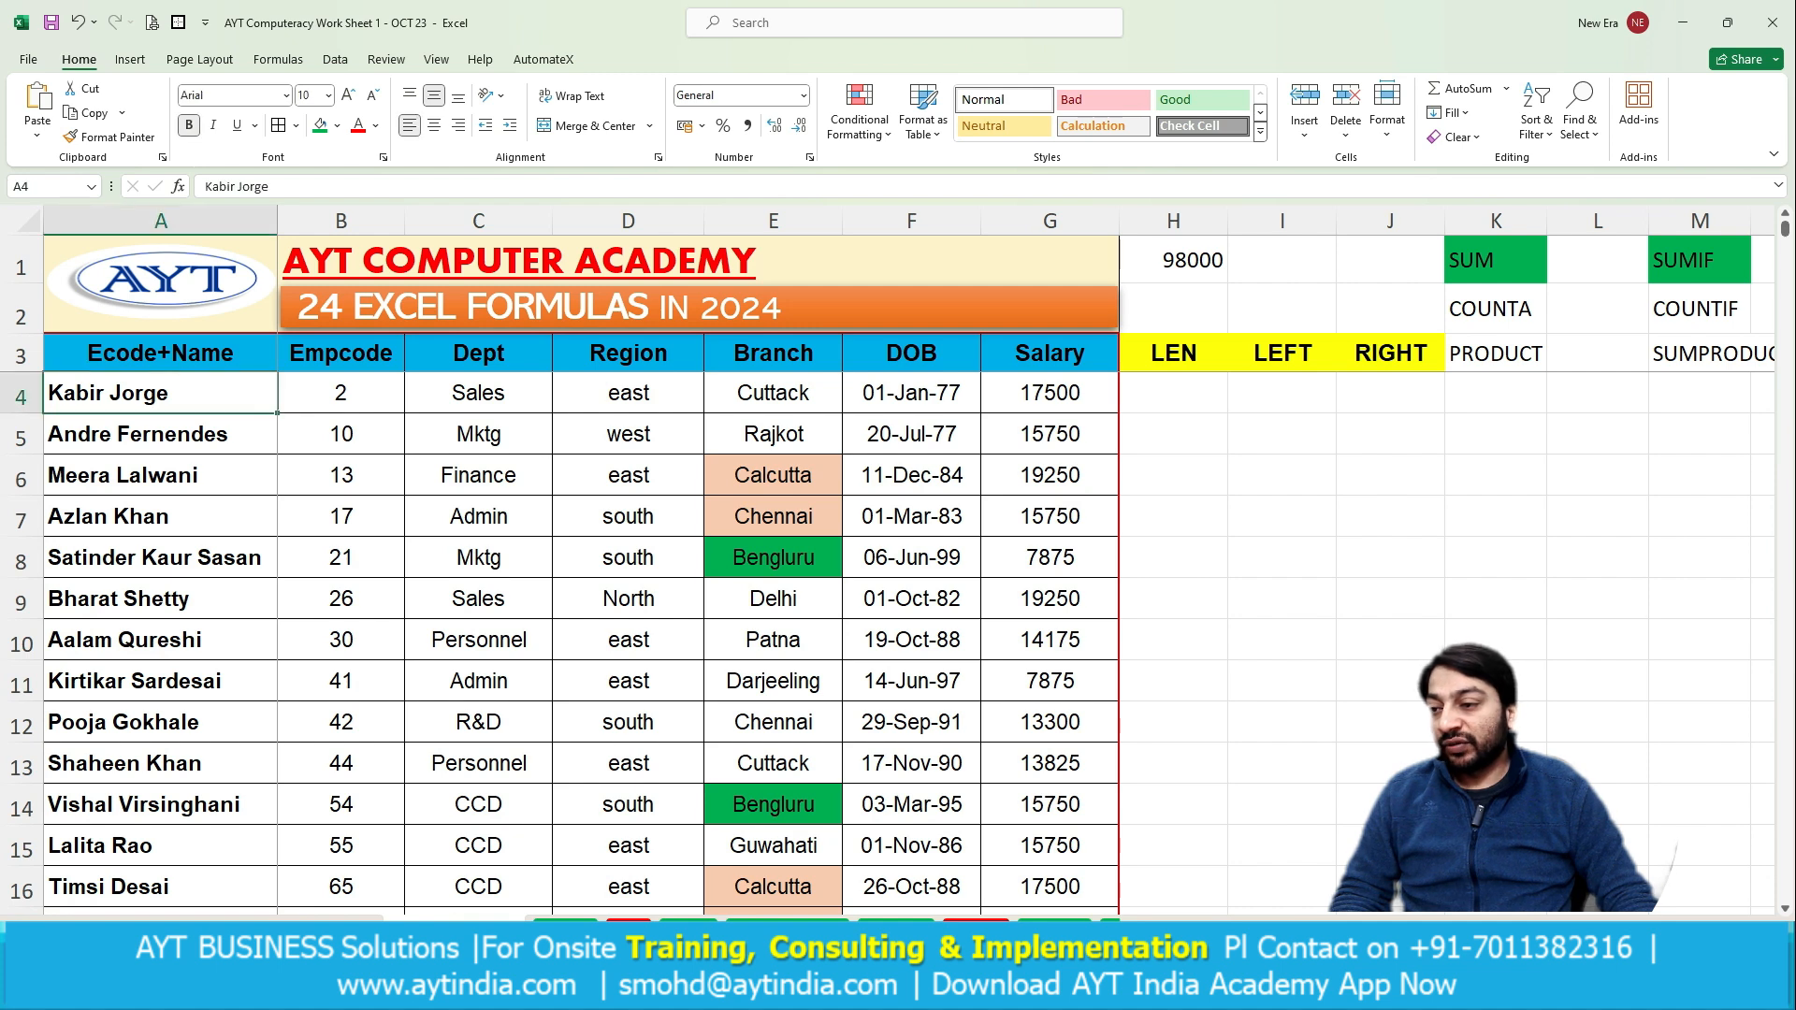
pyautogui.click(161, 435)
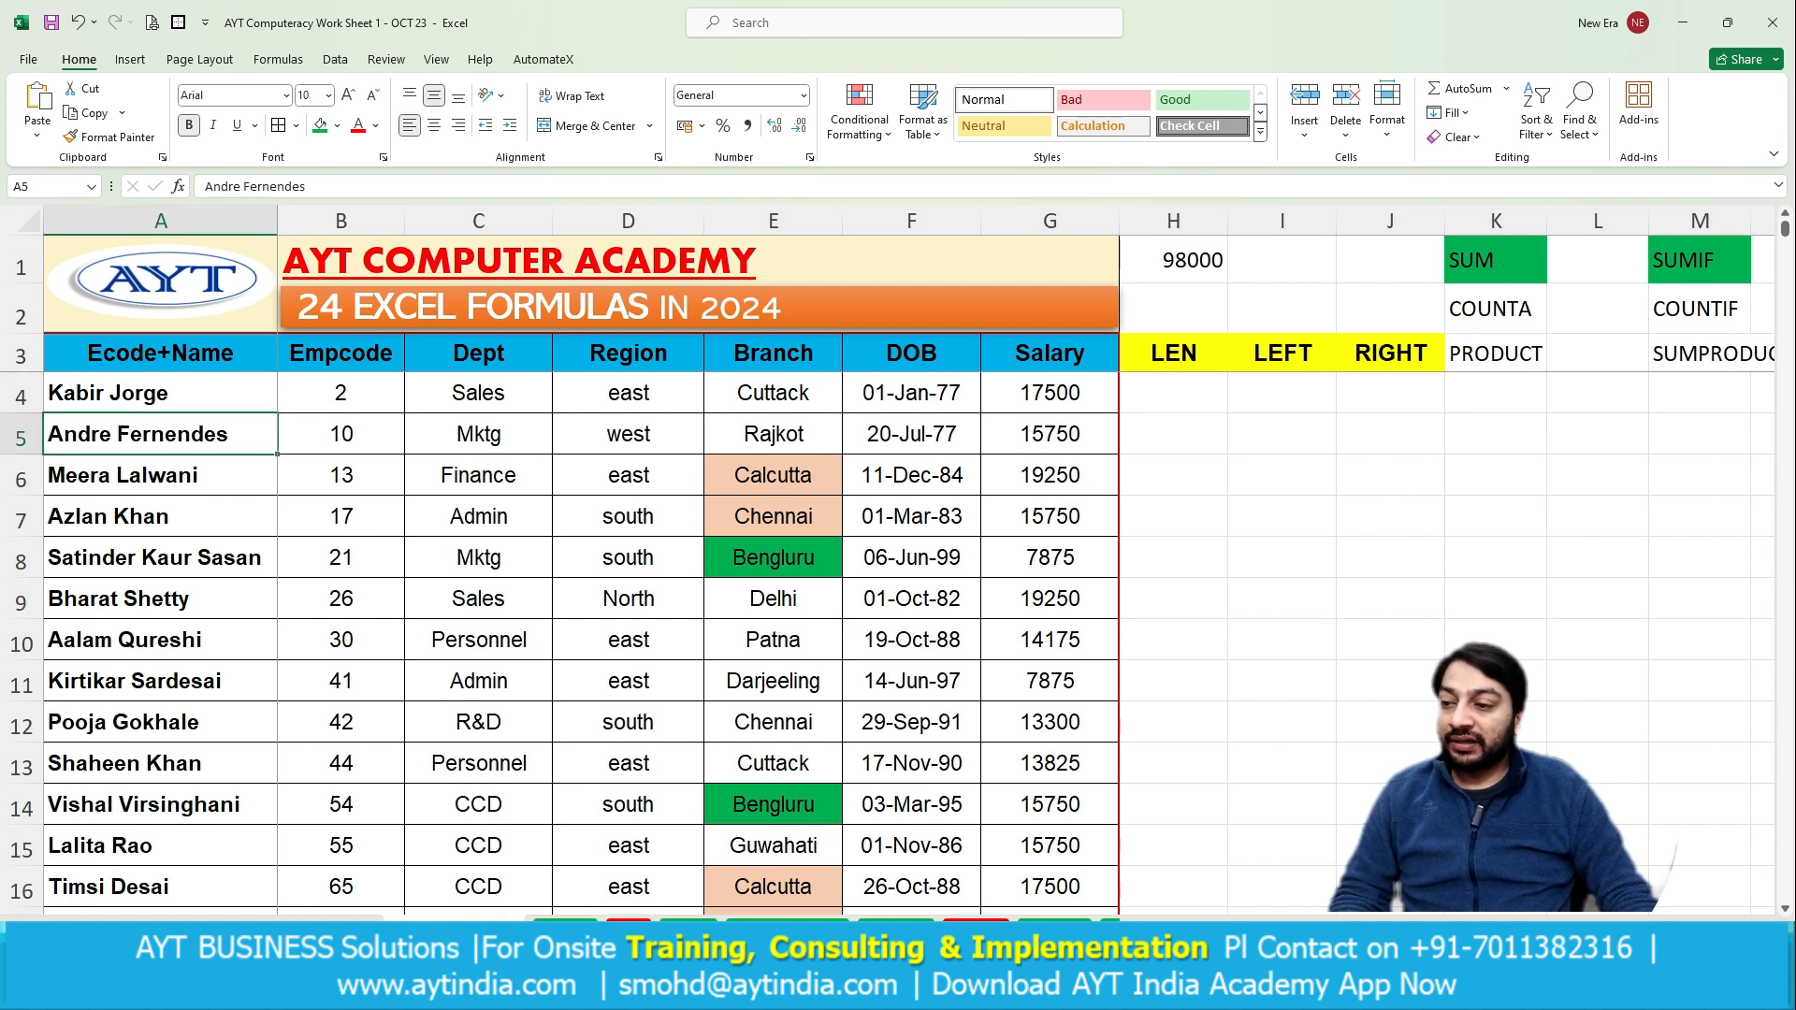
pyautogui.click(161, 475)
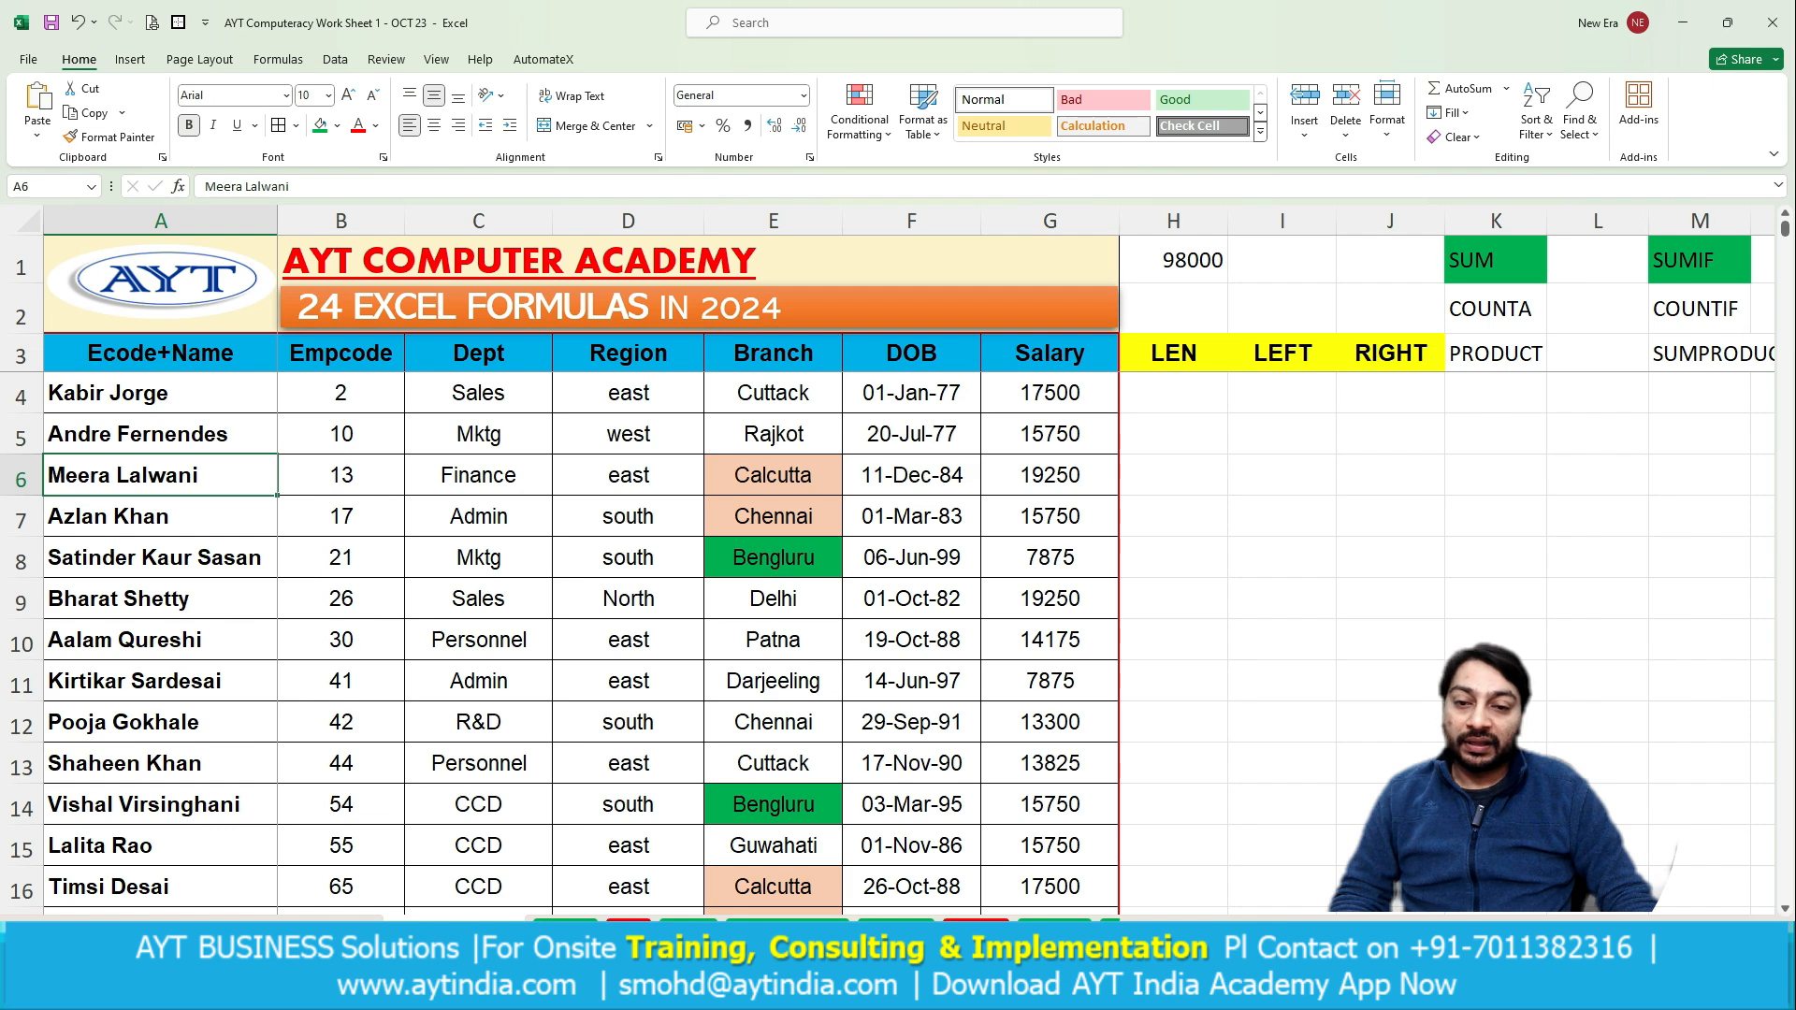
pyautogui.click(1049, 393)
pyautogui.click(1049, 434)
pyautogui.click(1049, 475)
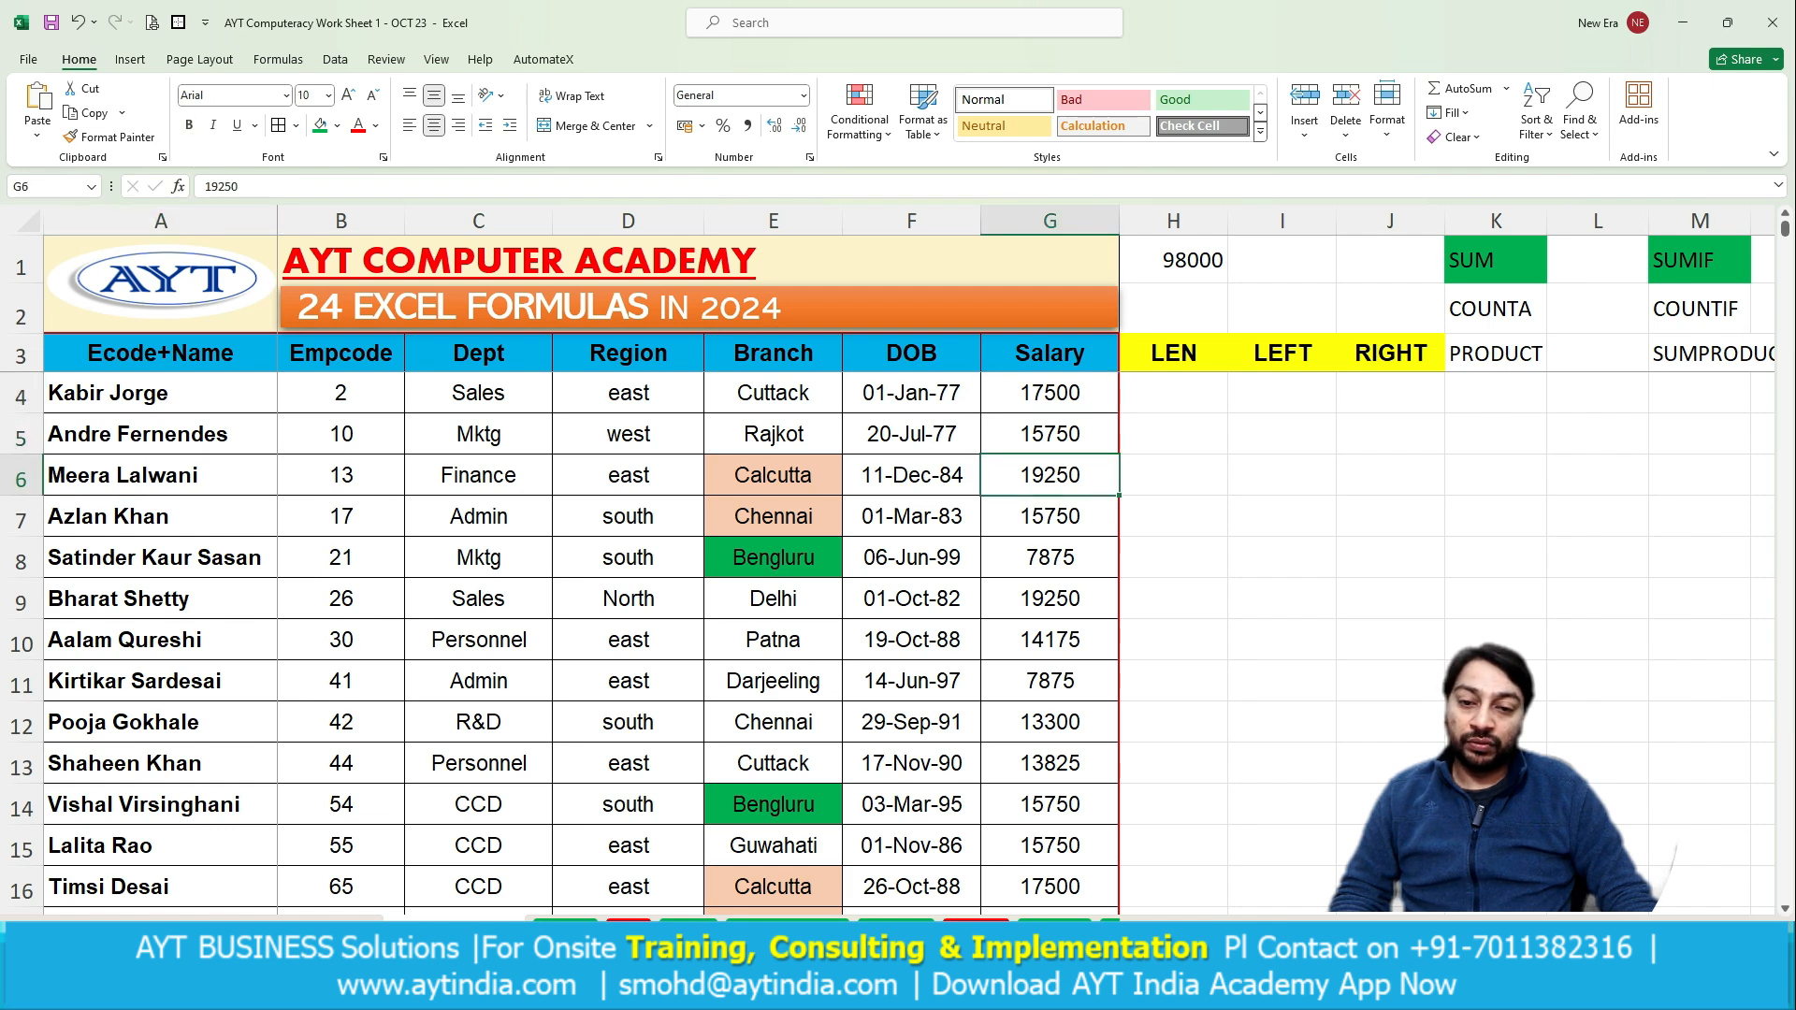
pyautogui.click(1050, 516)
pyautogui.click(1049, 558)
pyautogui.click(1050, 599)
# Enter a COUNT formula in G26, below the salary total, covering all employee salaries from G4 to G23.
pyautogui.scroll(-5, 1049, 599)
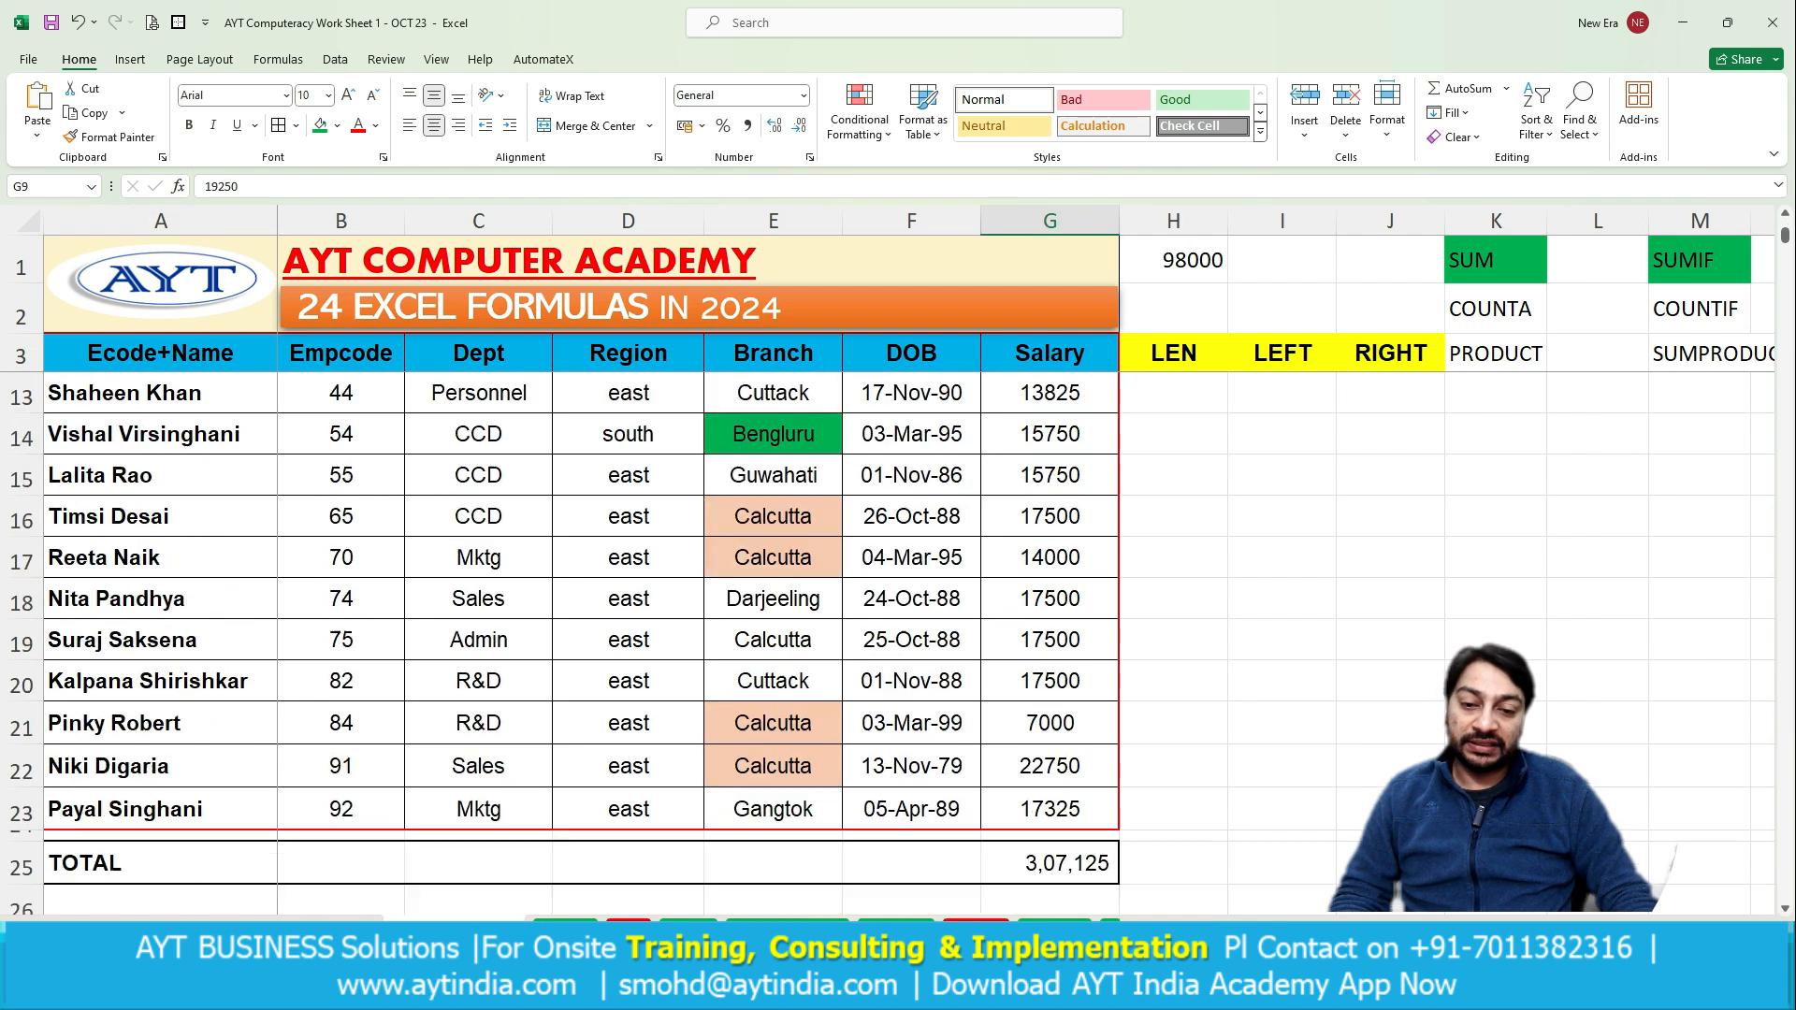
pyautogui.scroll(-1, 911, 562)
pyautogui.click(911, 534)
pyautogui.click(1049, 534)
pyautogui.write('=C')
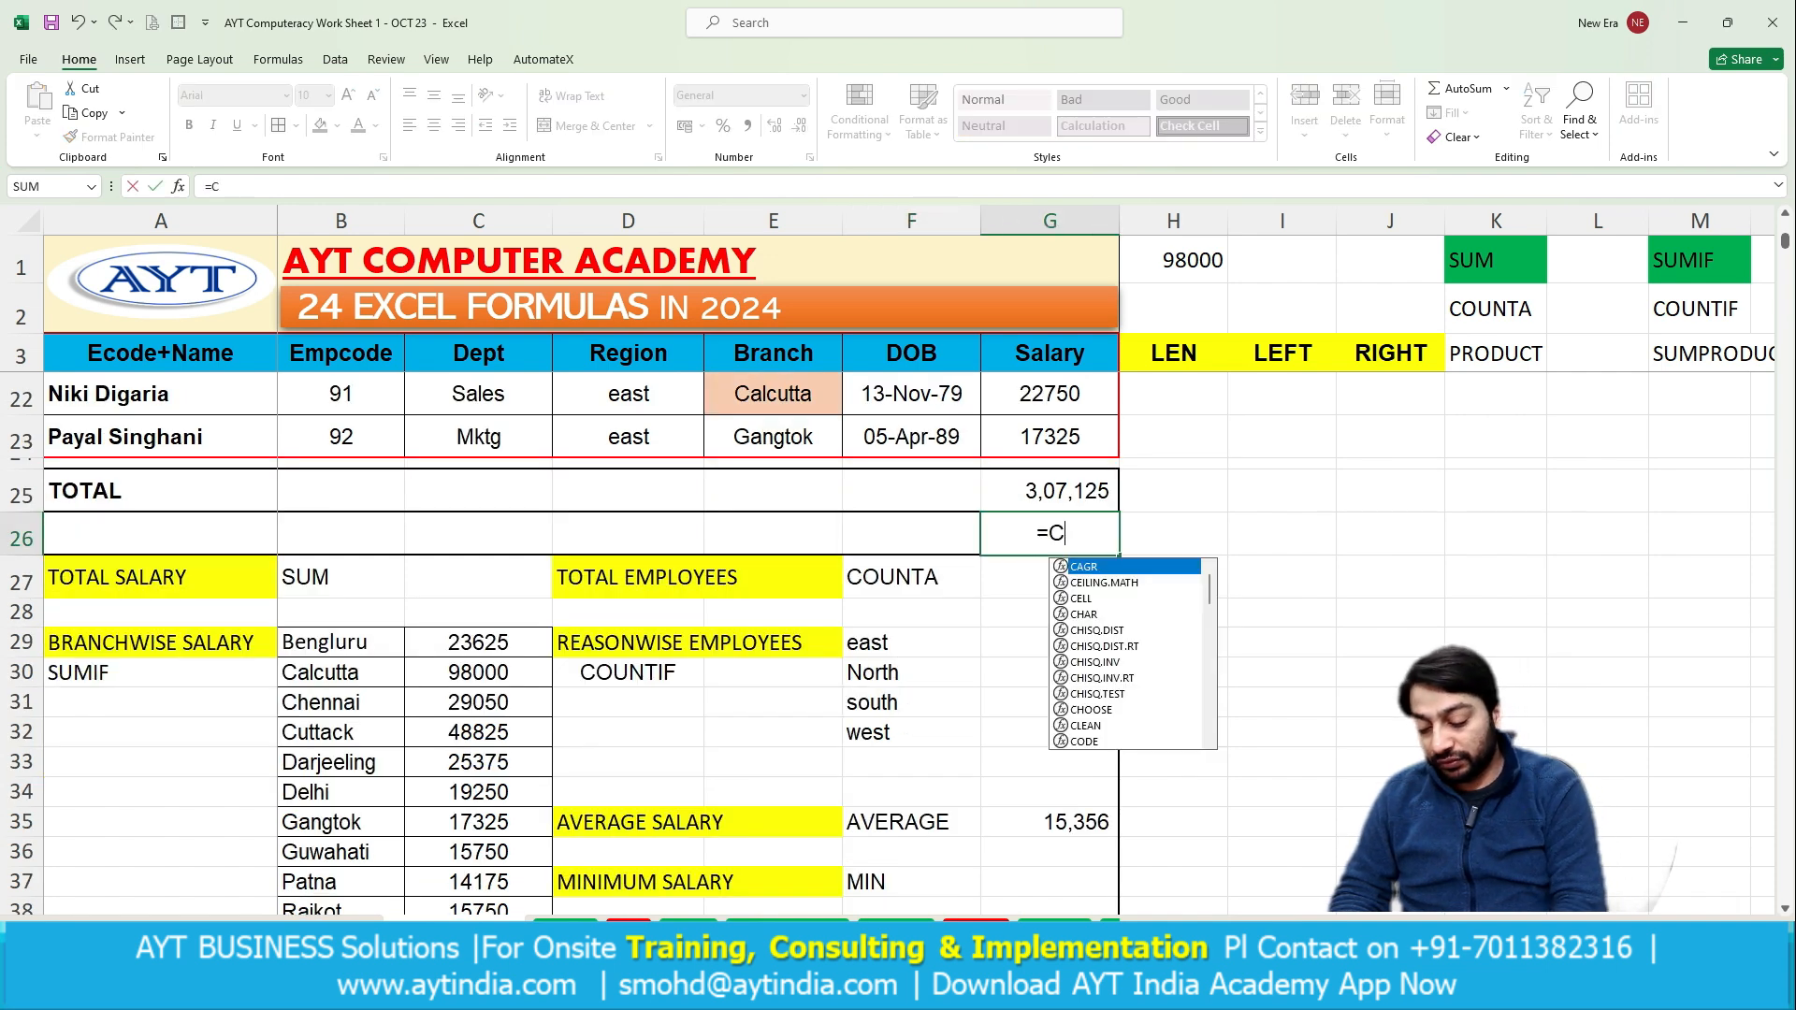
pyautogui.write('OUNT(')
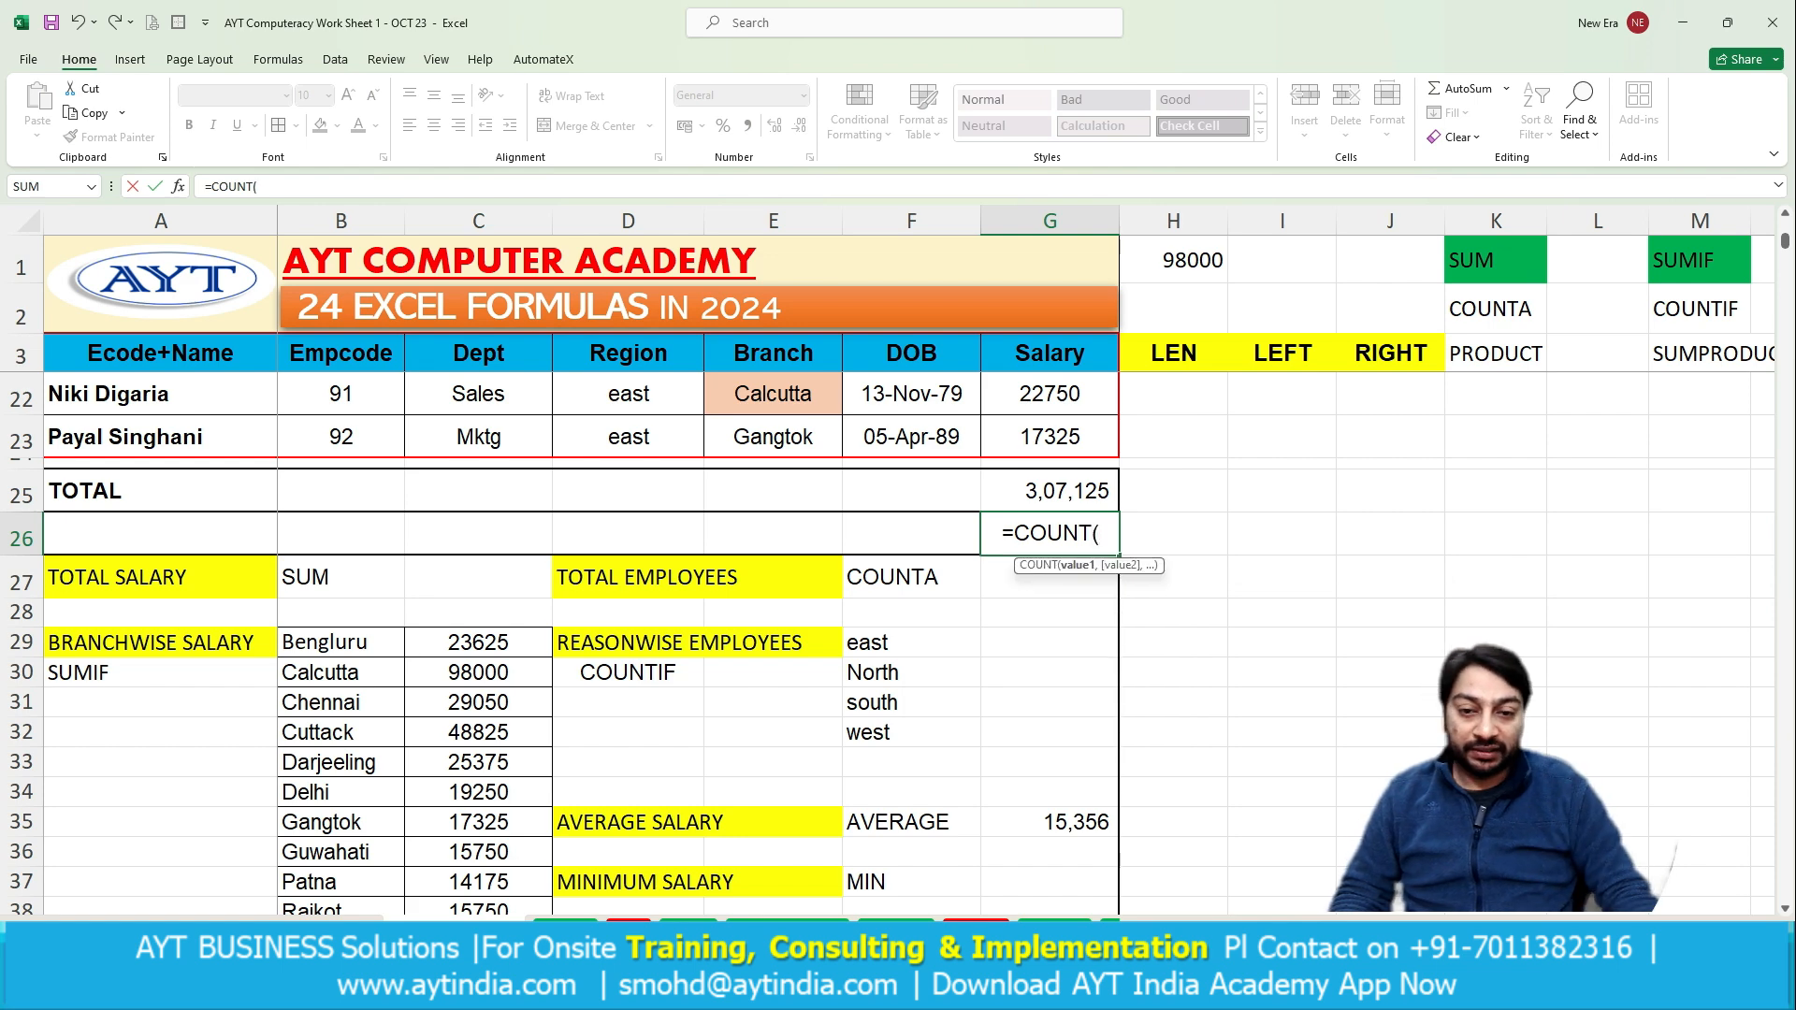
pyautogui.scroll(6, 580, 655)
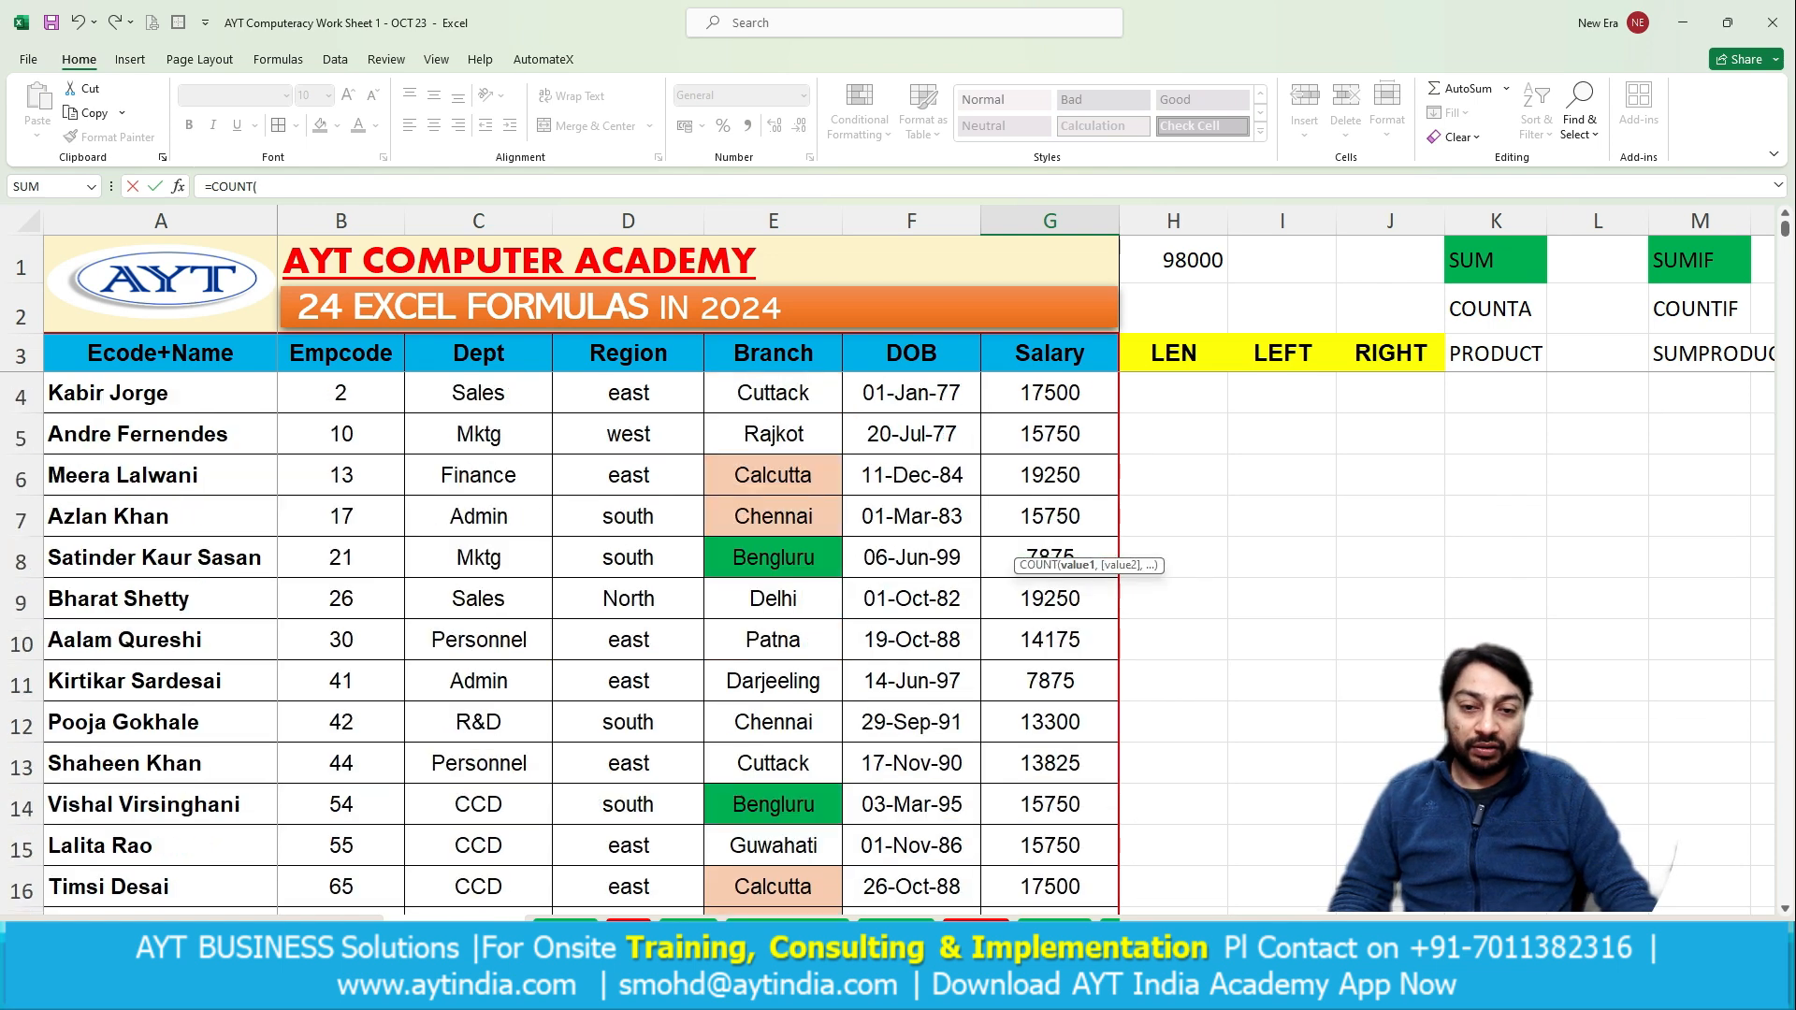
pyautogui.moveTo(1050, 393); pyautogui.dragTo(1050, 828)
pyautogui.press('Return')
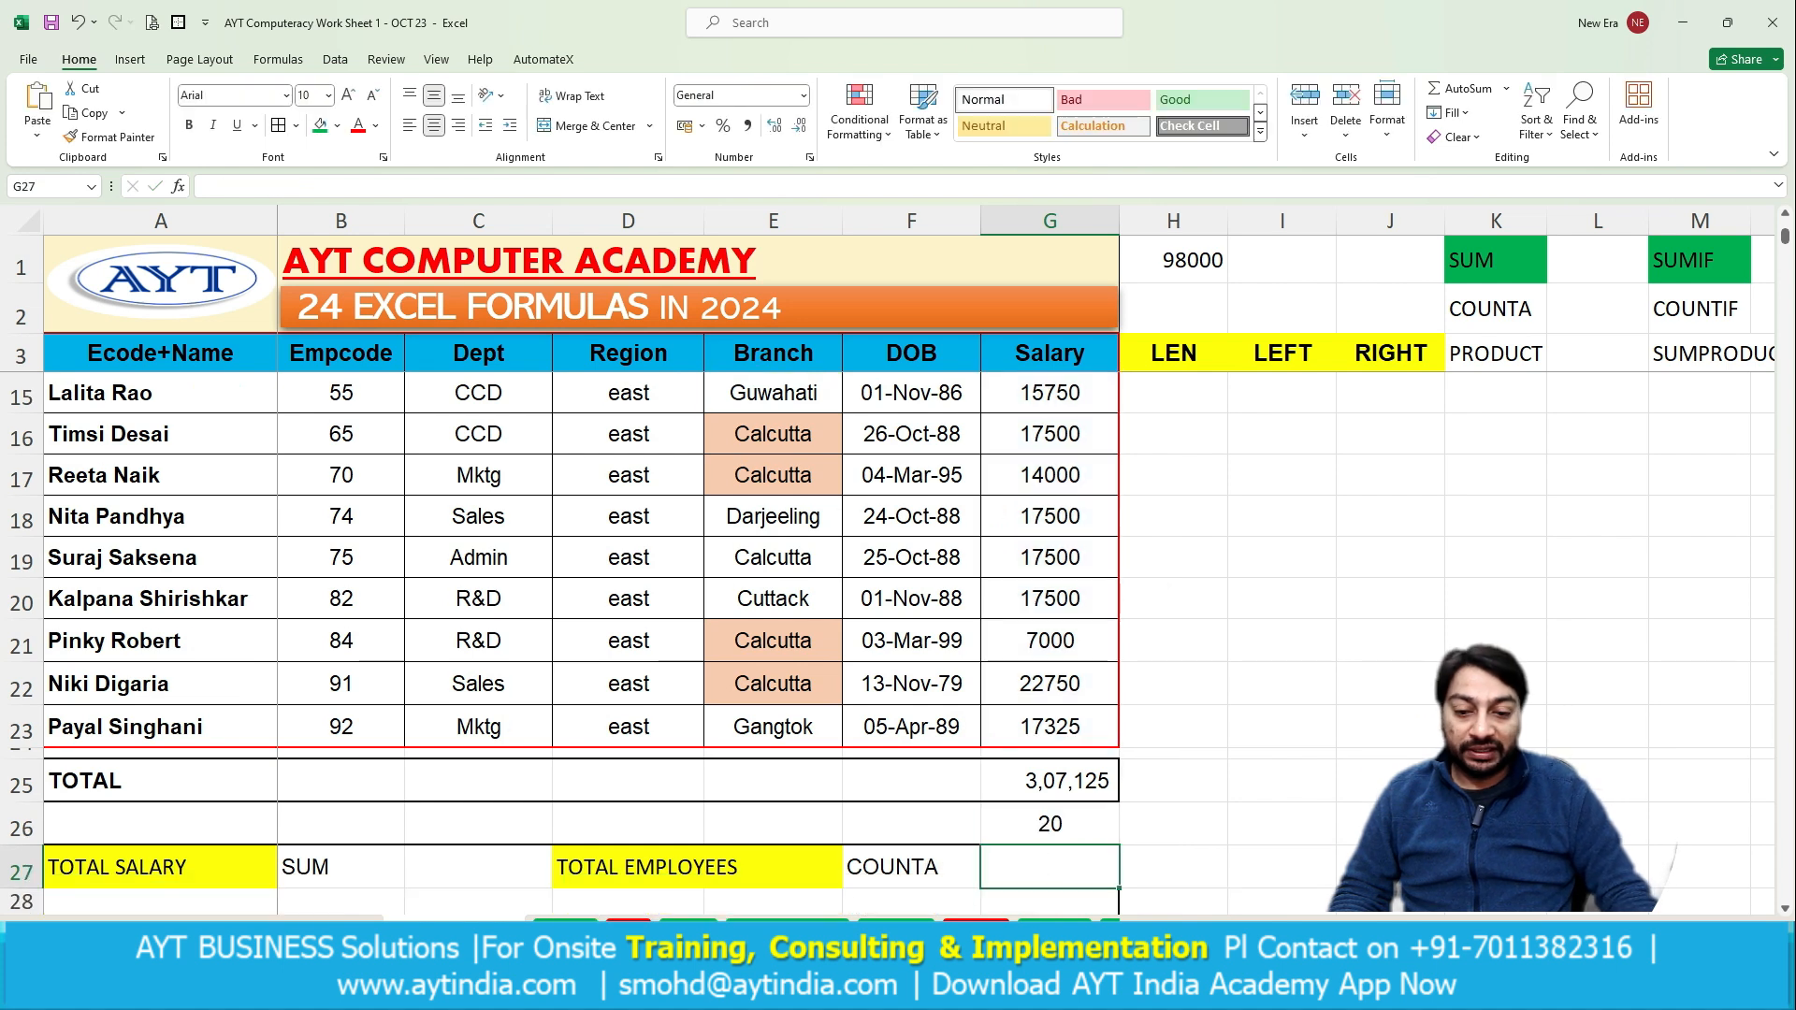
# Label the salary count by entering COUNT in F26.
pyautogui.press('Up')
pyautogui.press('Left')
pyautogui.press('Left')
pyautogui.press('Right')
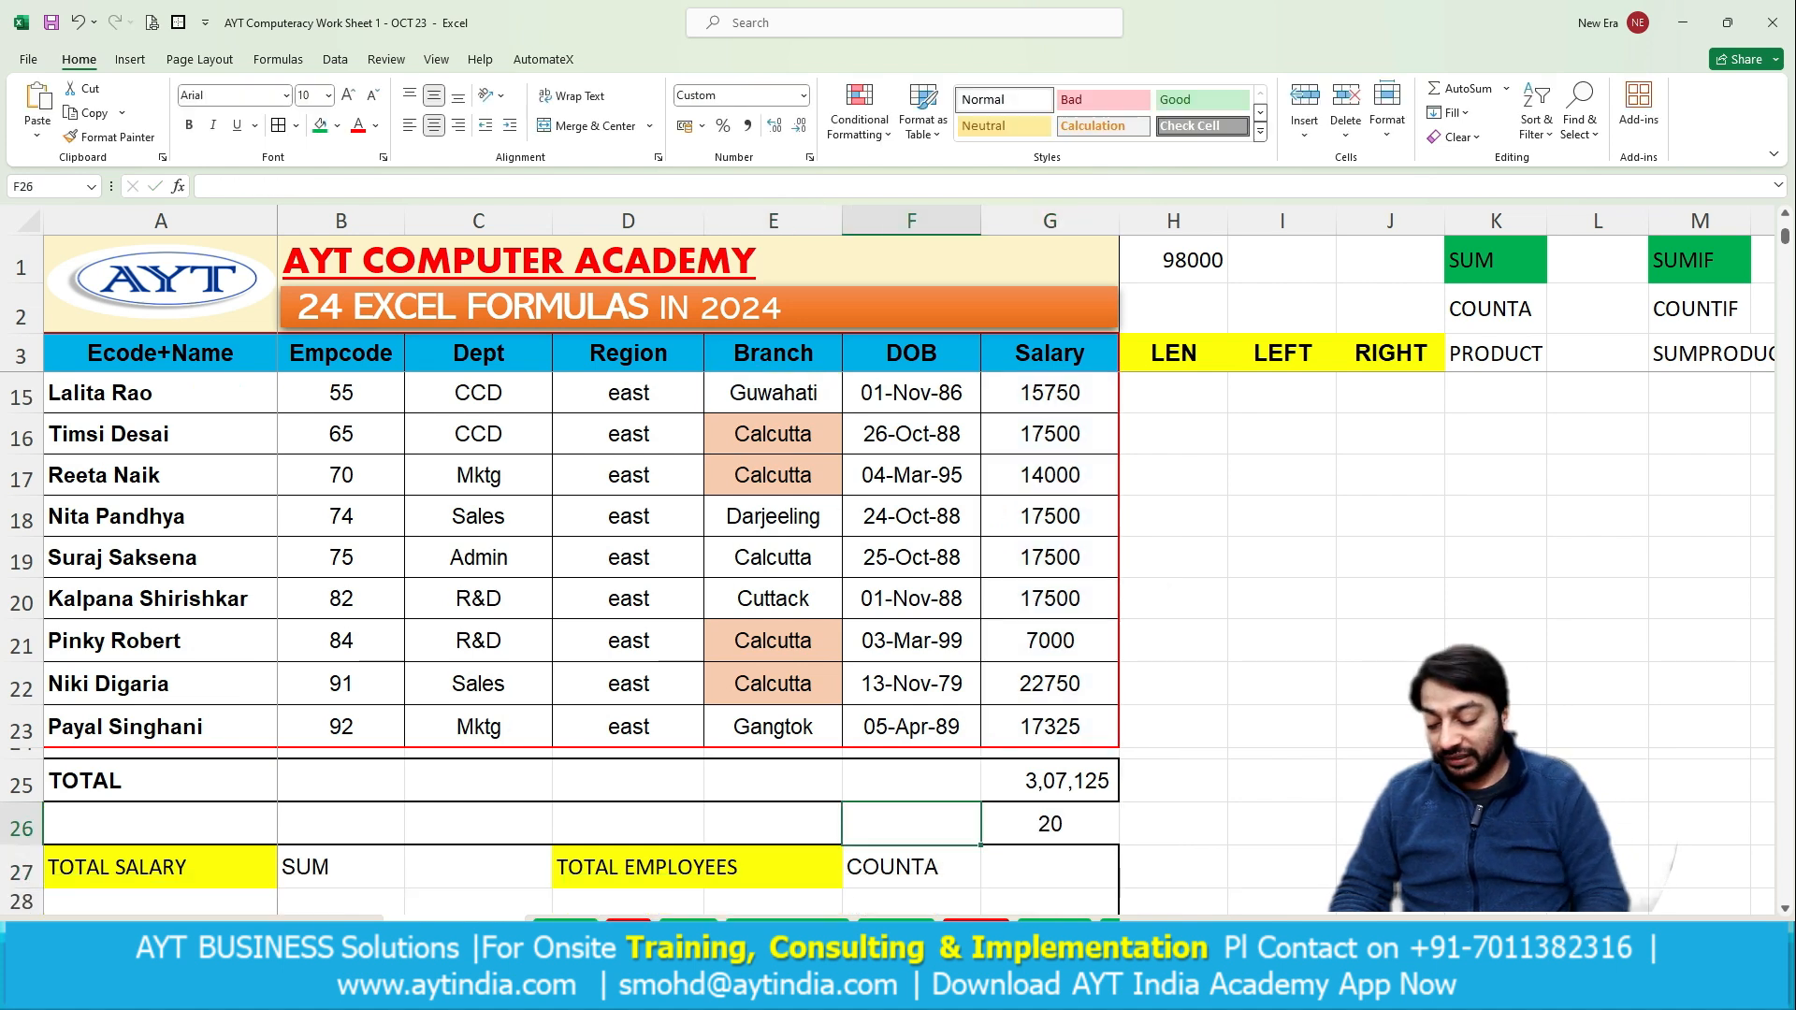
pyautogui.write('COUNTA')
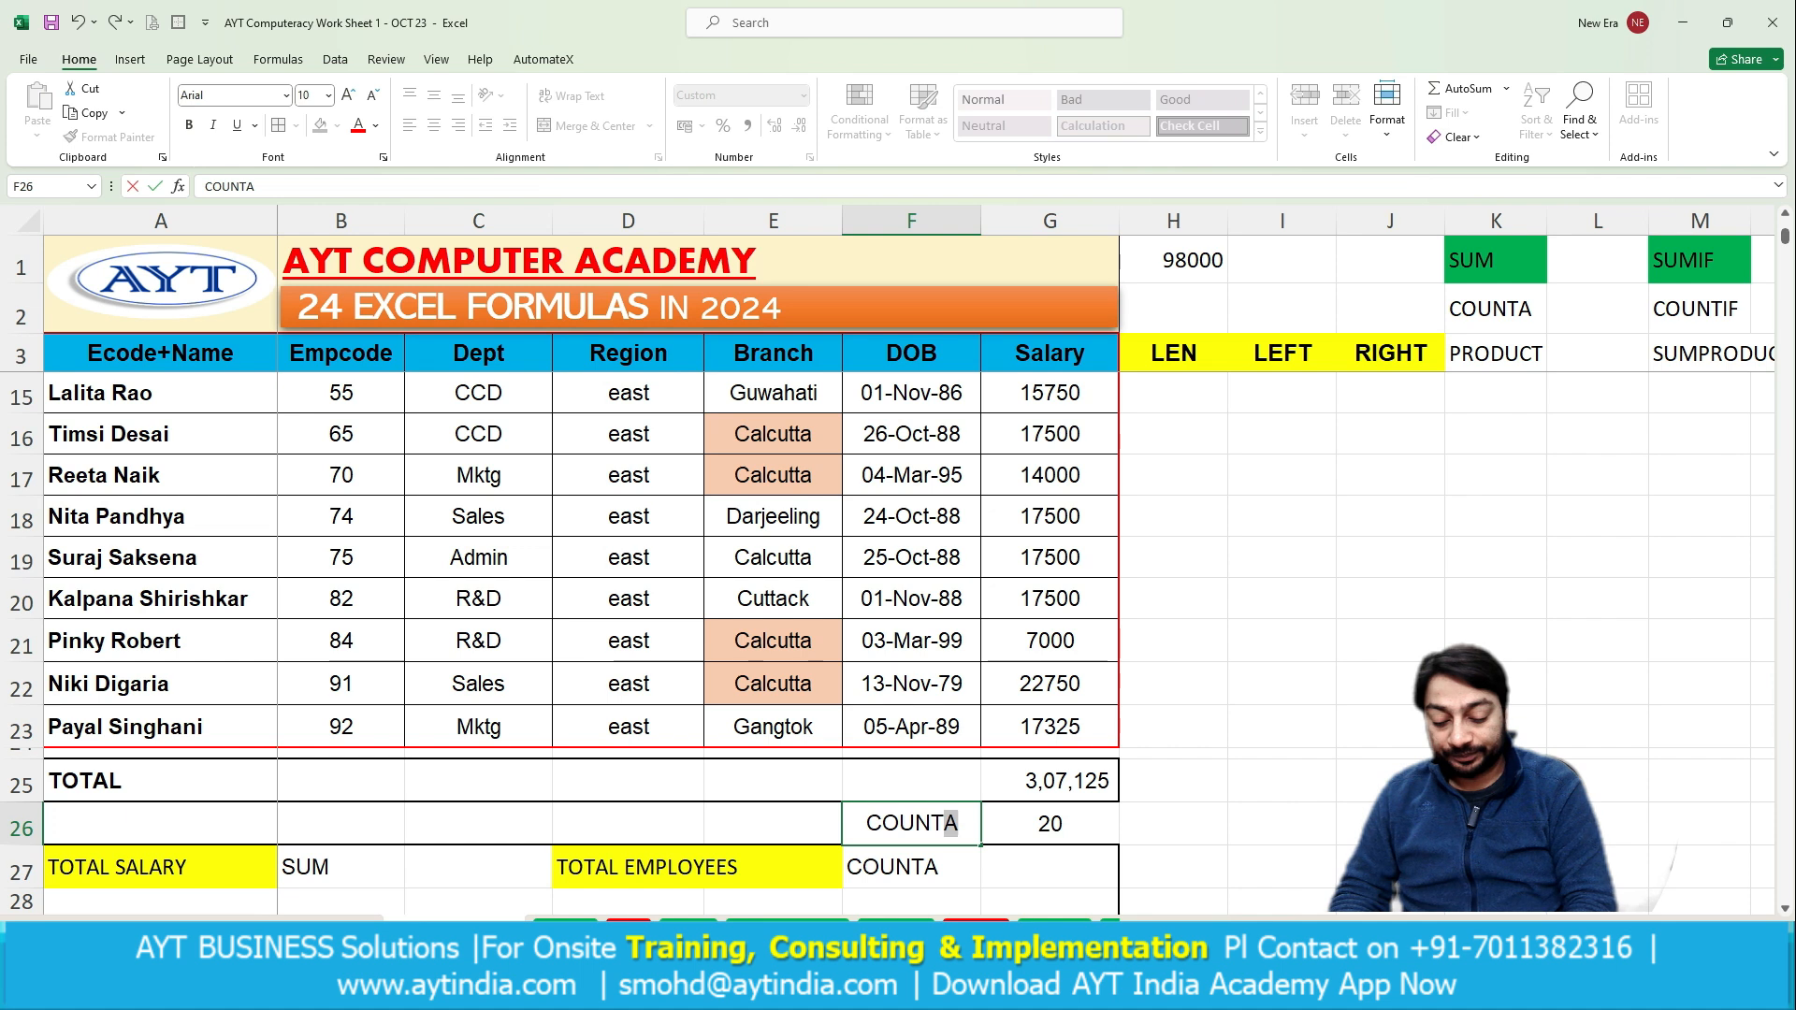
pyautogui.press('BackSpace')
pyautogui.press('Return')
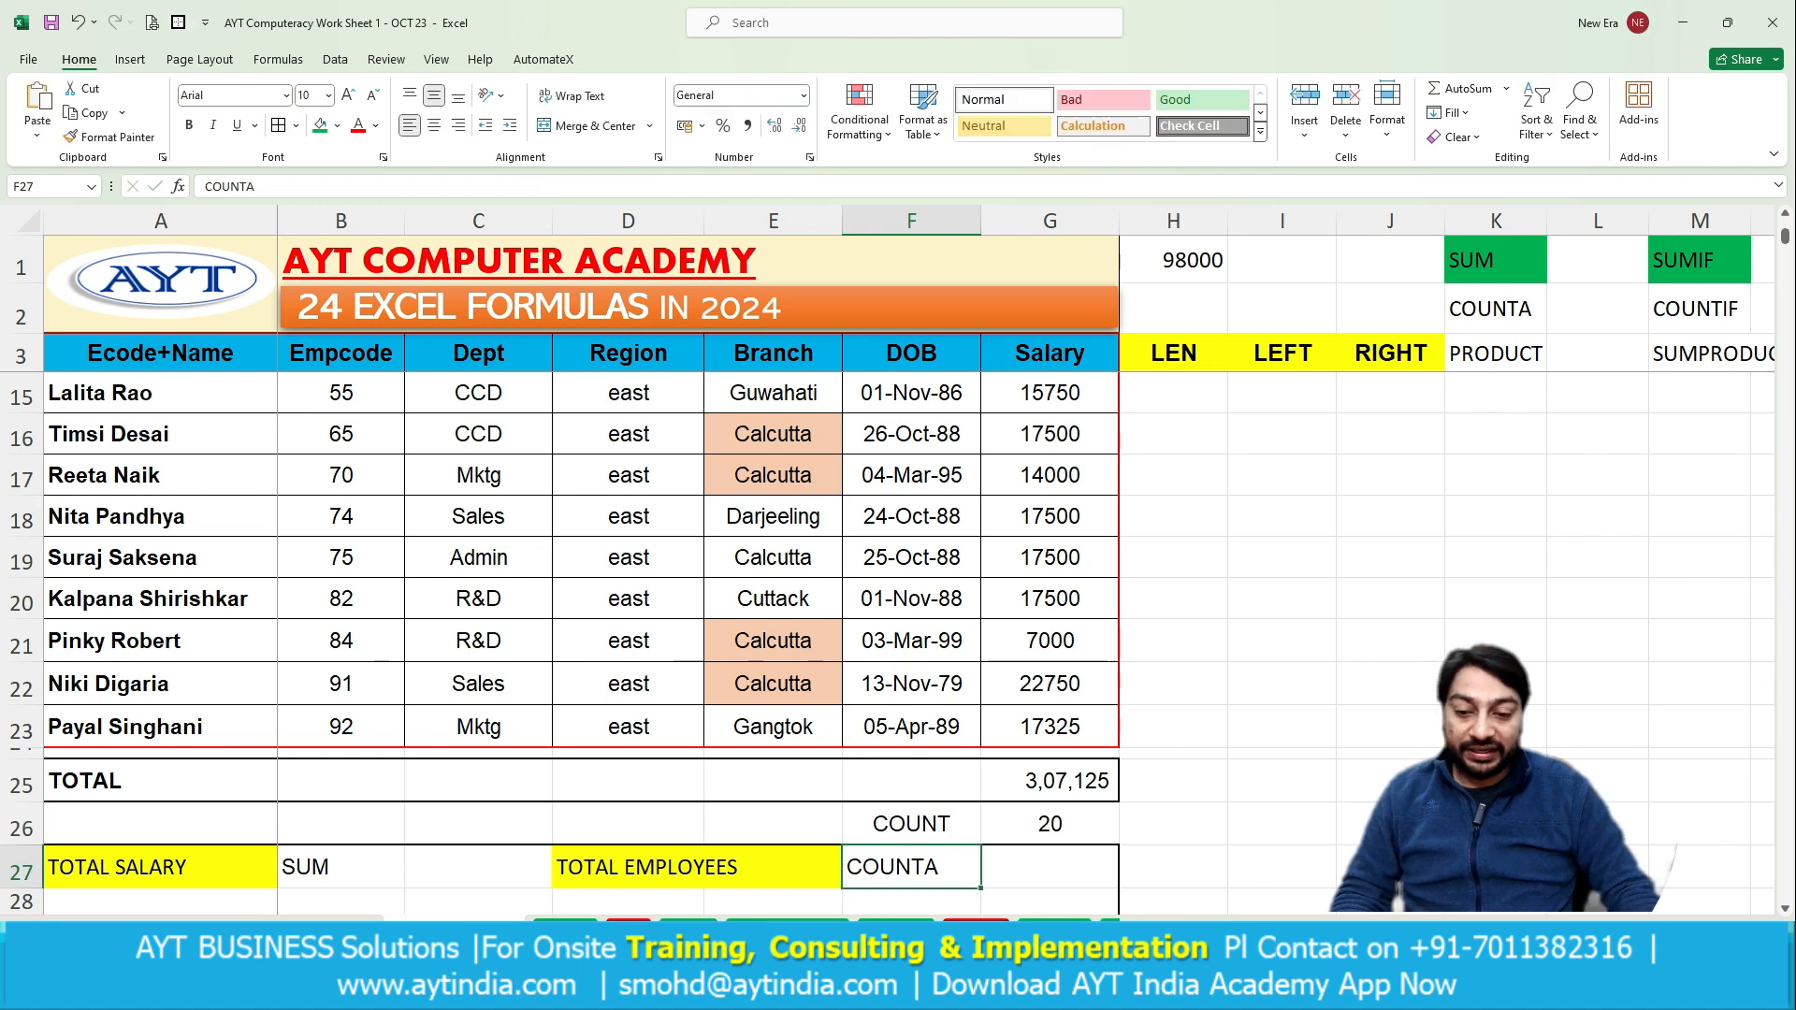
# Enter a COUNT formula in E26 covering the employee names from A4 to A23.
pyautogui.press('Up')
pyautogui.press('Left')
pyautogui.write('=')
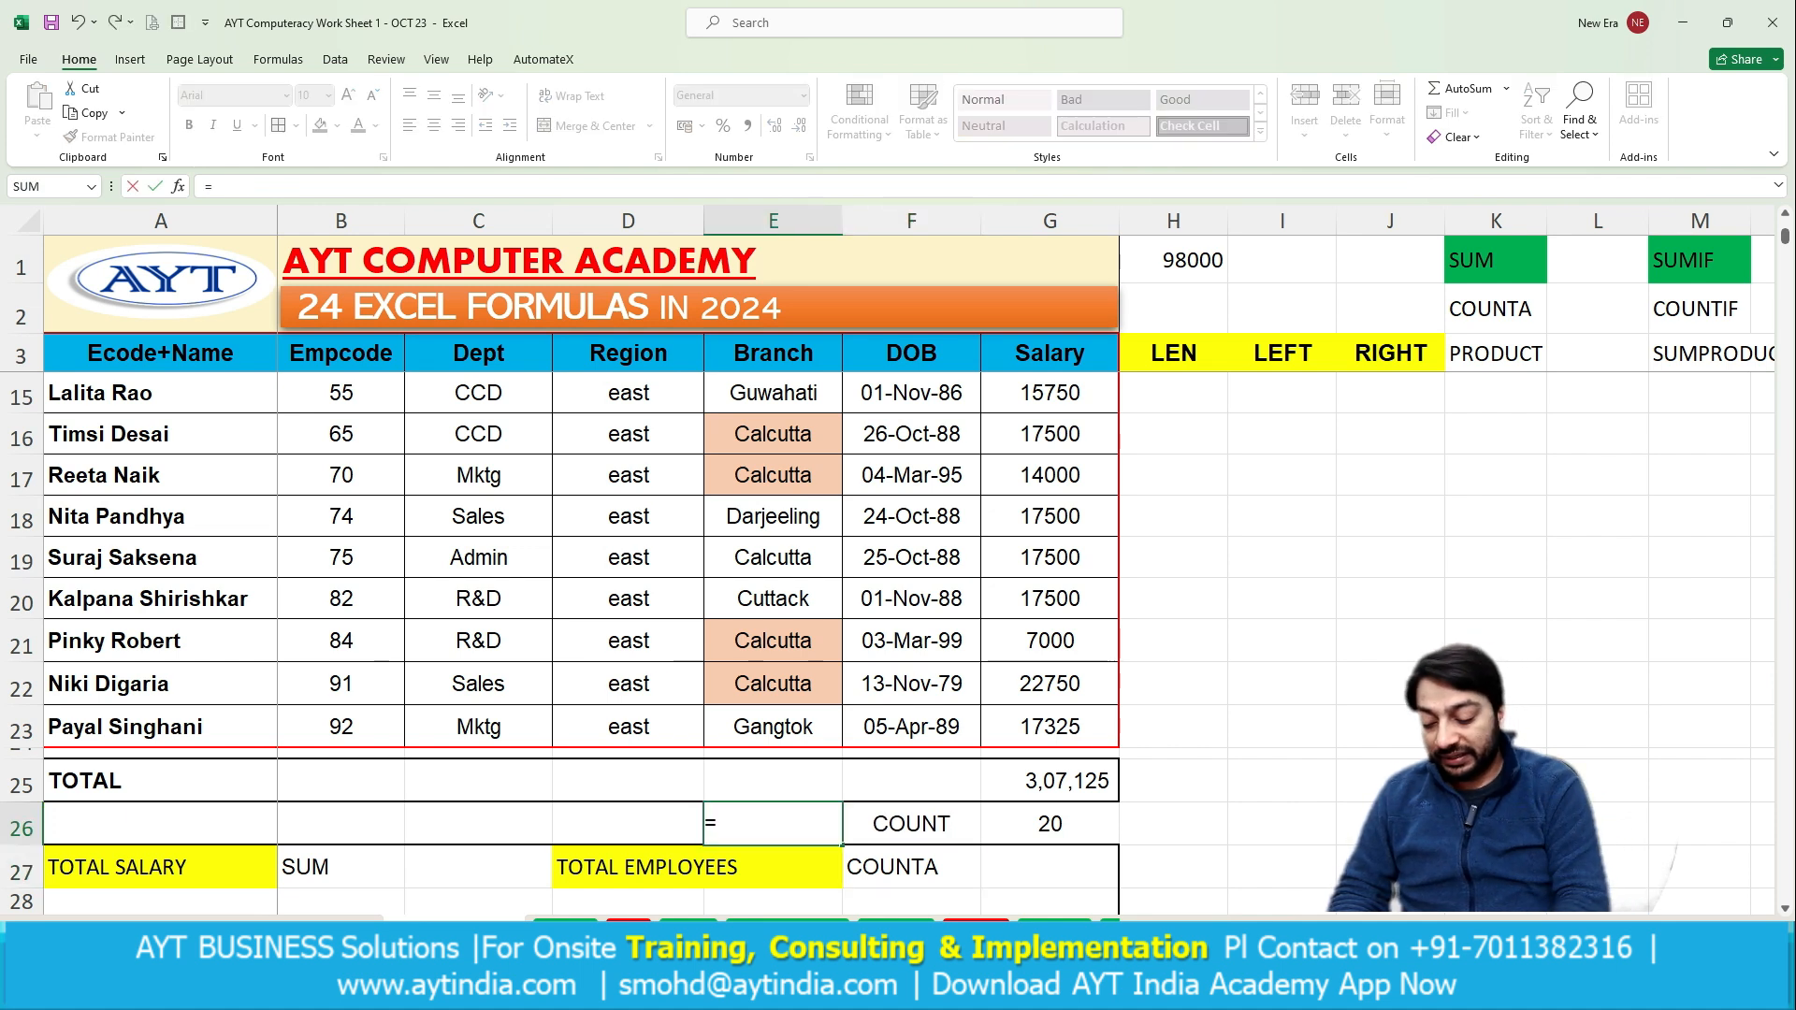
pyautogui.write('COUN(')
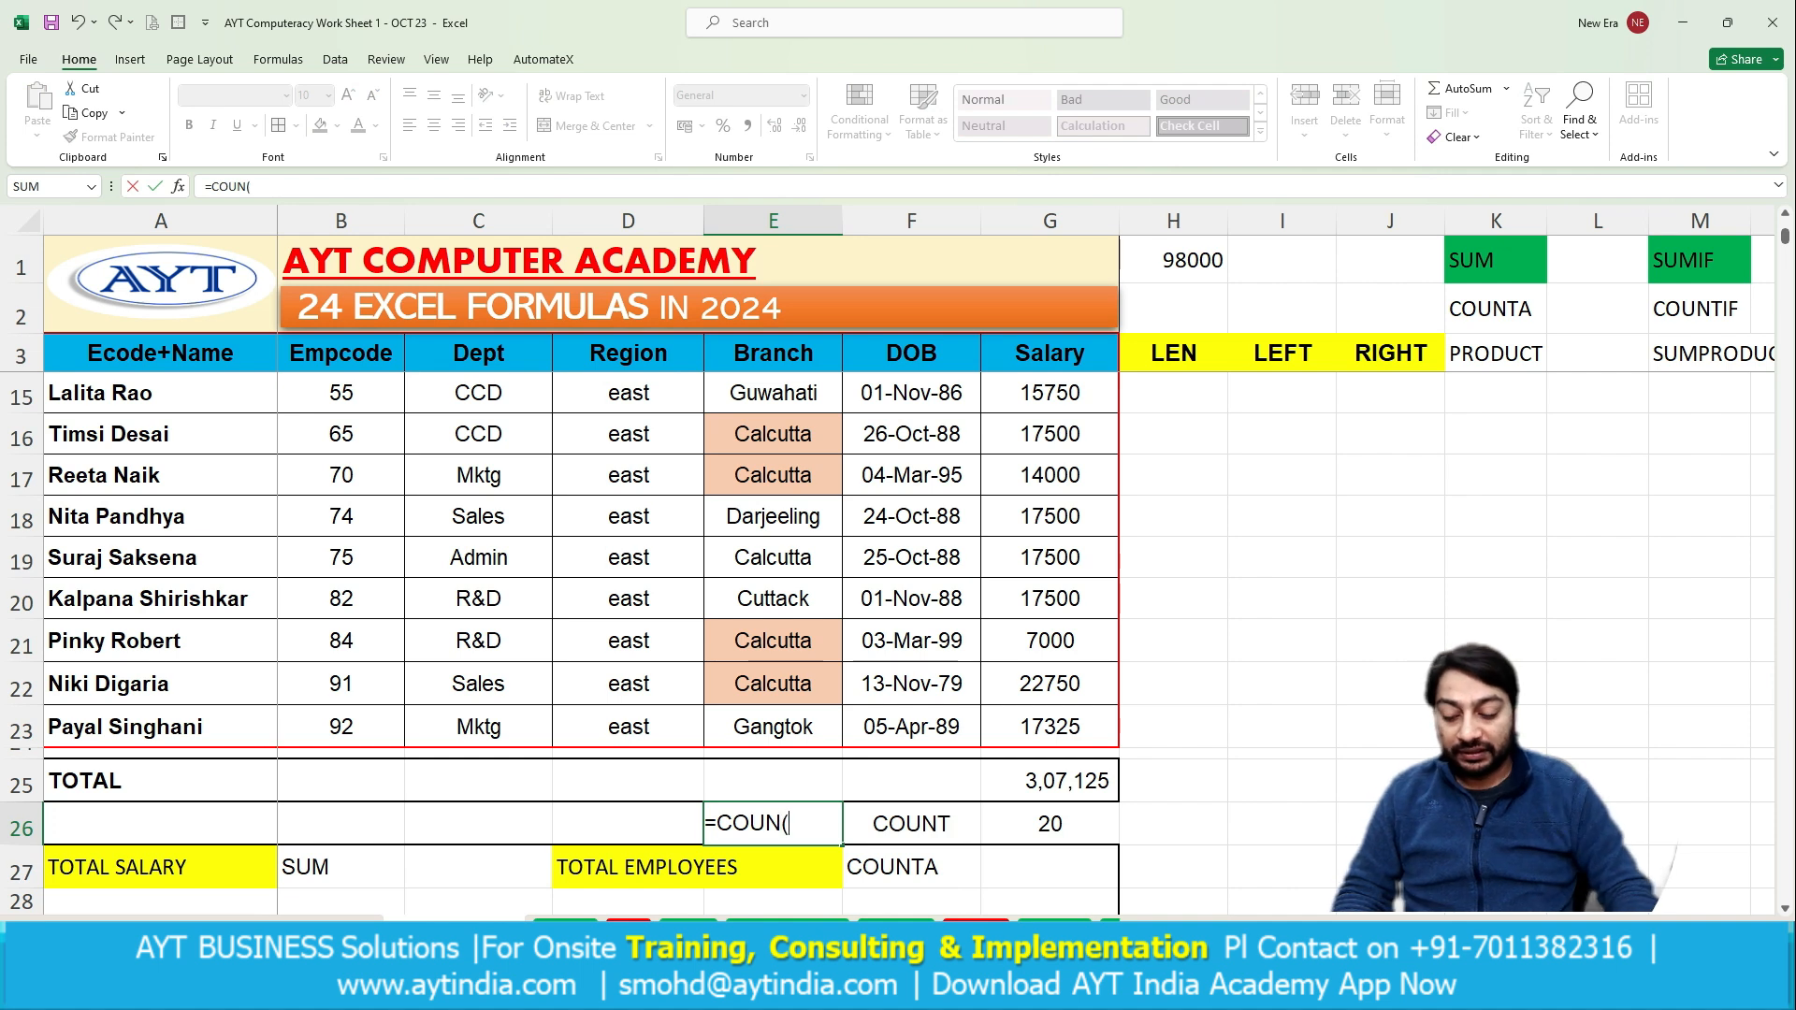
pyautogui.press('BackSpace')
pyautogui.write('T(')
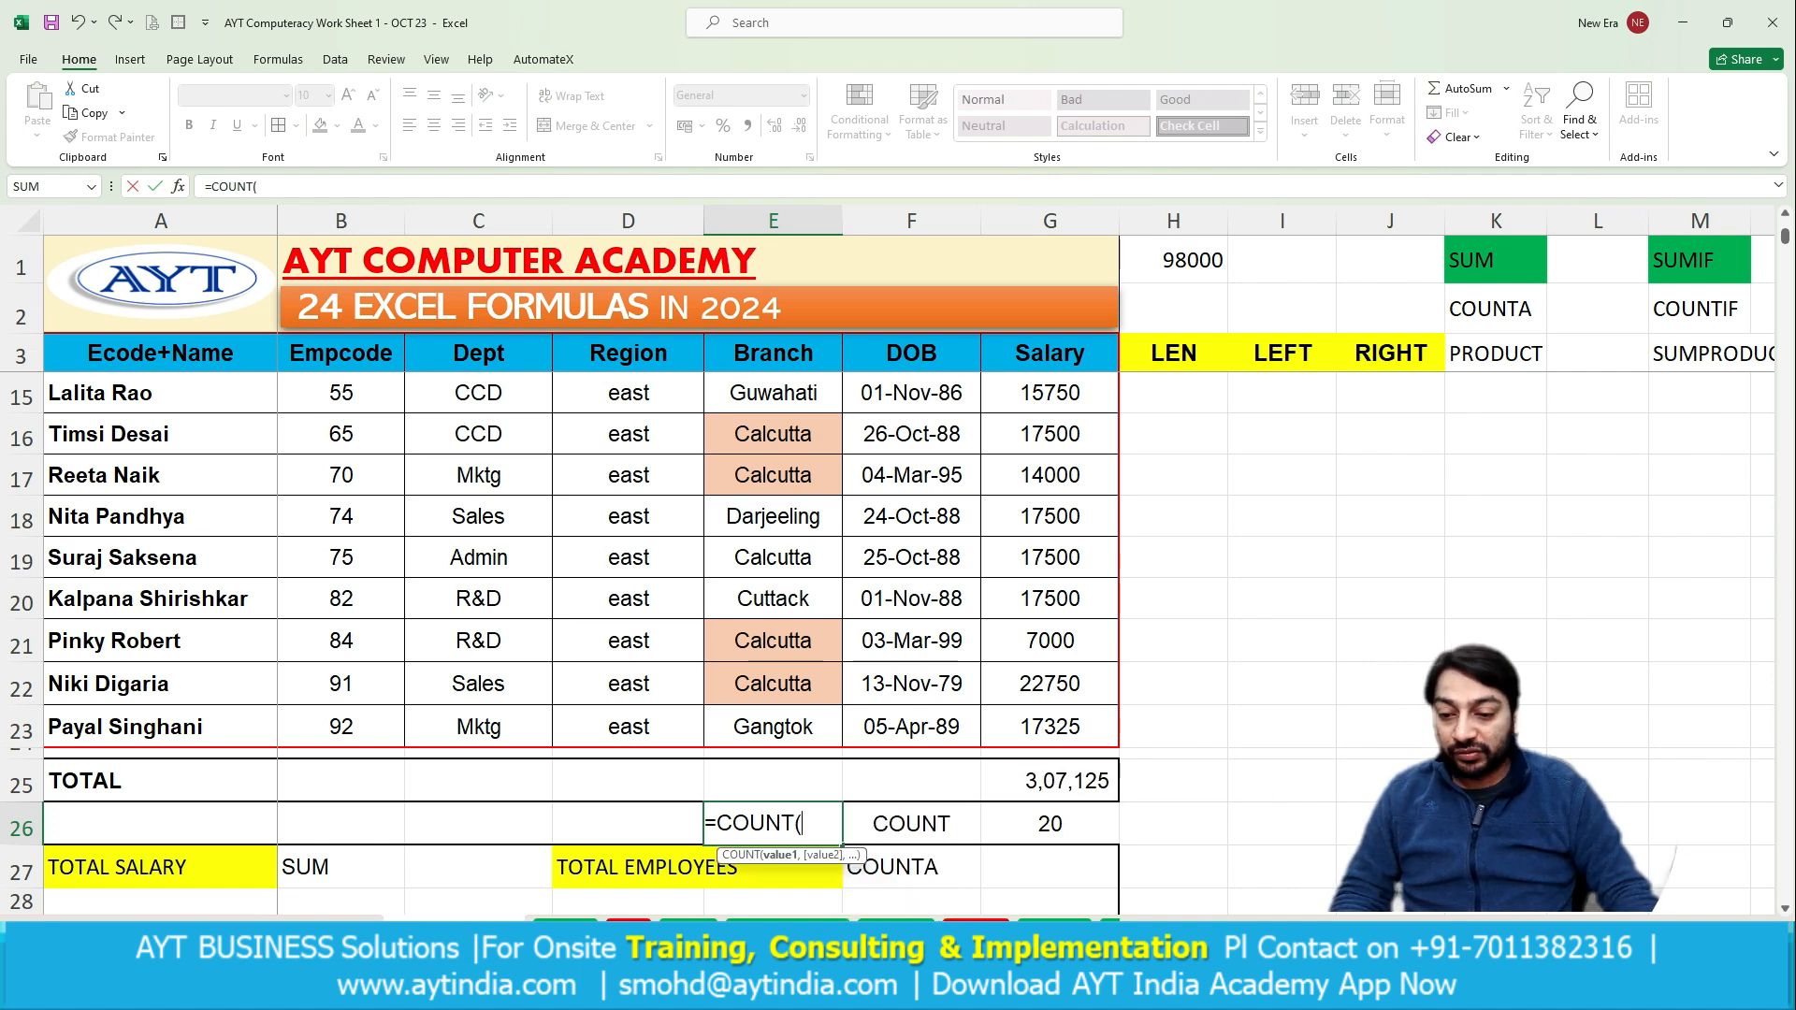
pyautogui.scroll(4, 580, 561)
pyautogui.moveTo(262, 393); pyautogui.dragTo(267, 907)
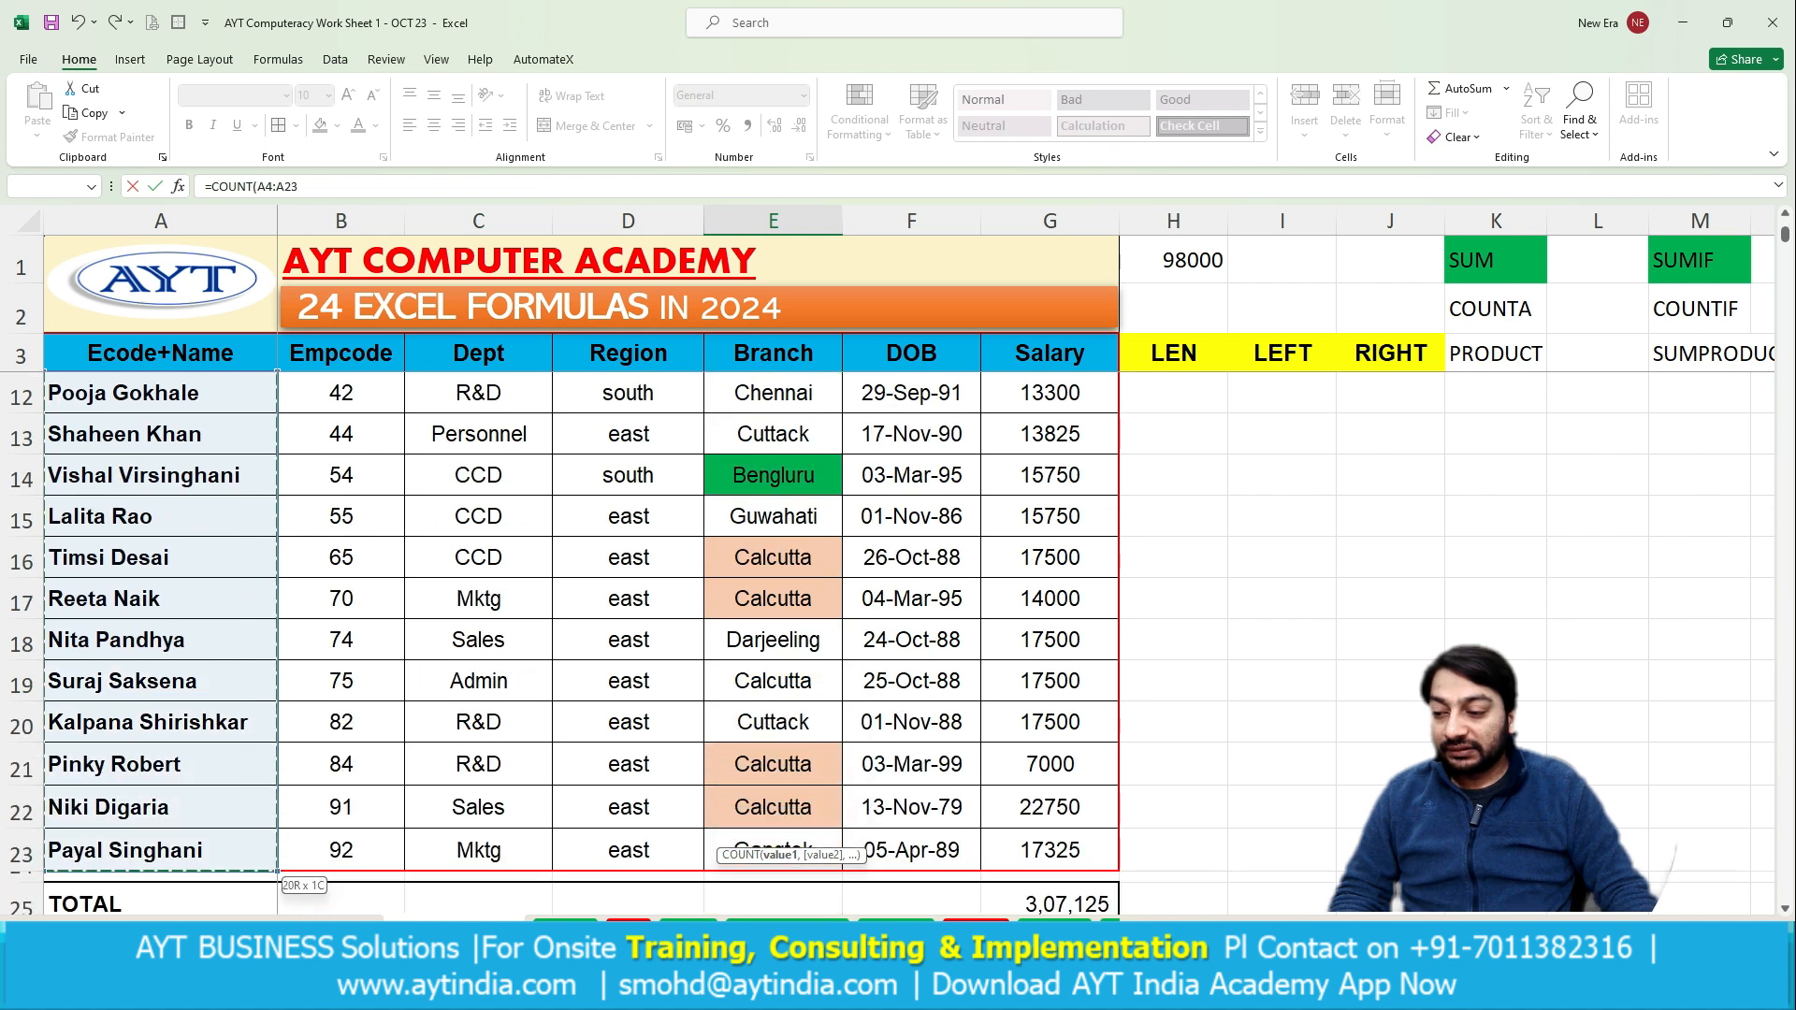
pyautogui.press('Return')
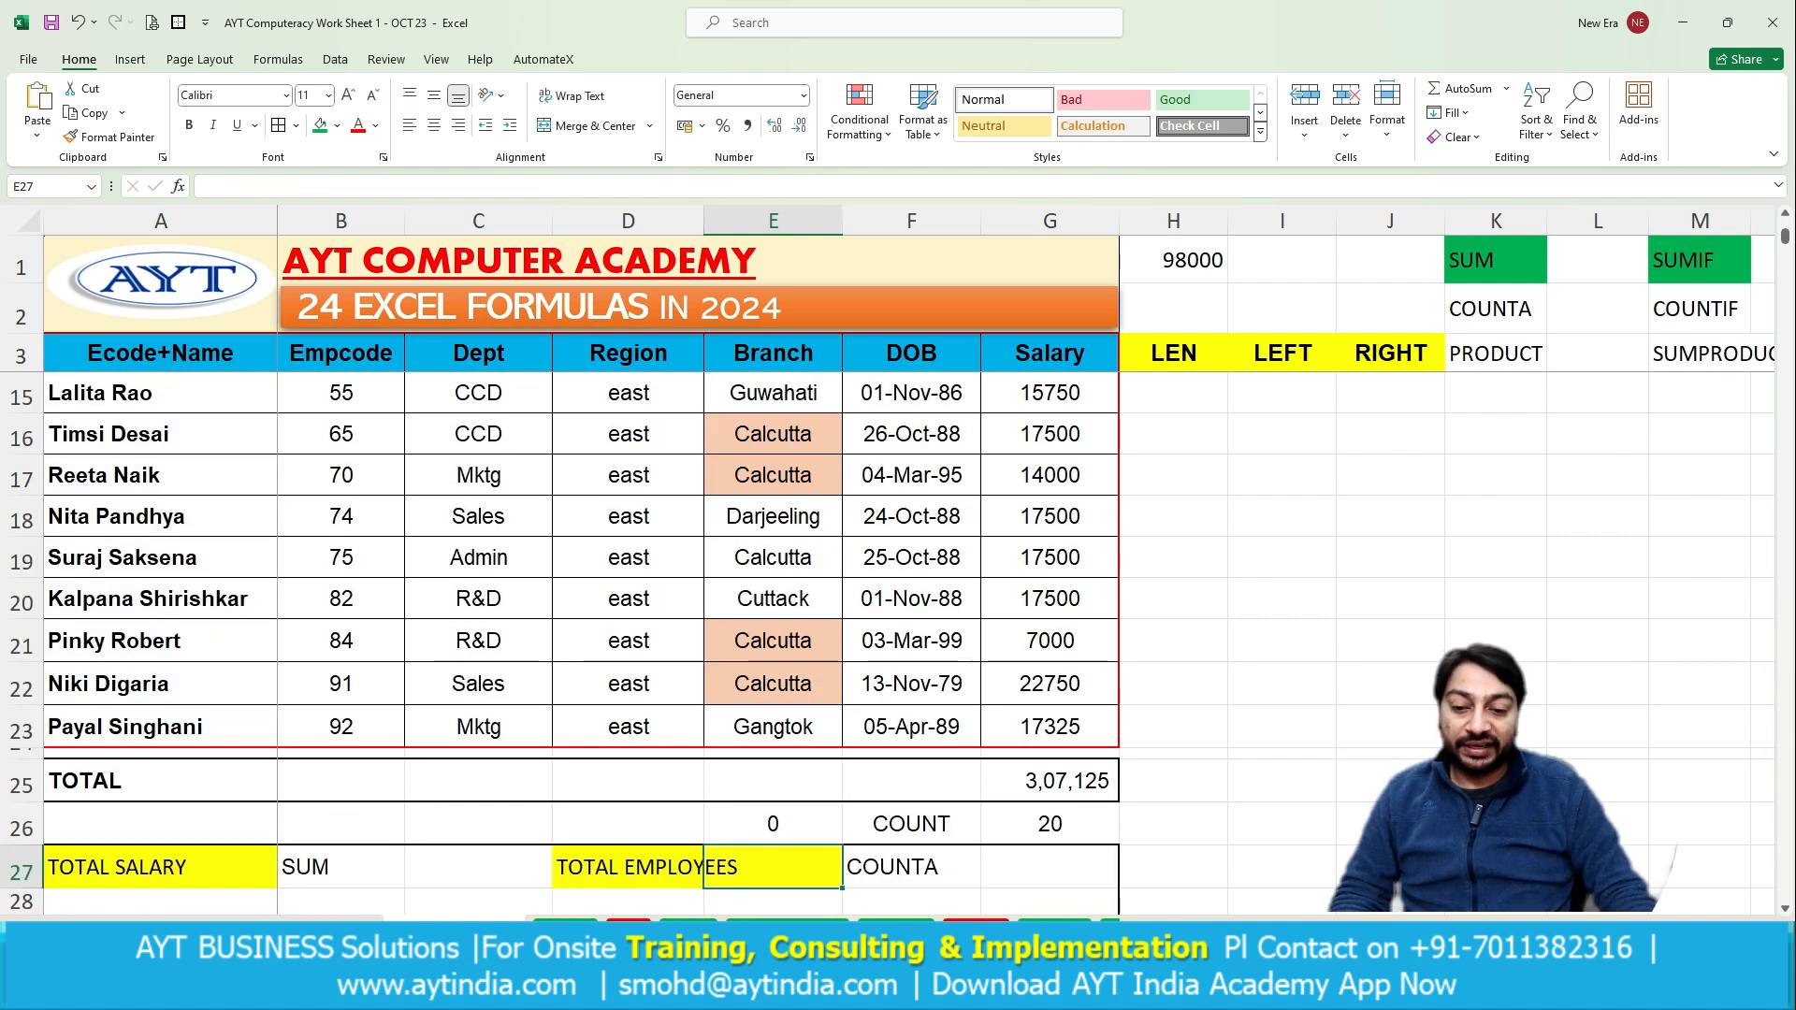
# Label the name count by entering COUNT in D26.
pyautogui.press('Up')
pyautogui.press('Left')
pyautogui.write('COUNT')
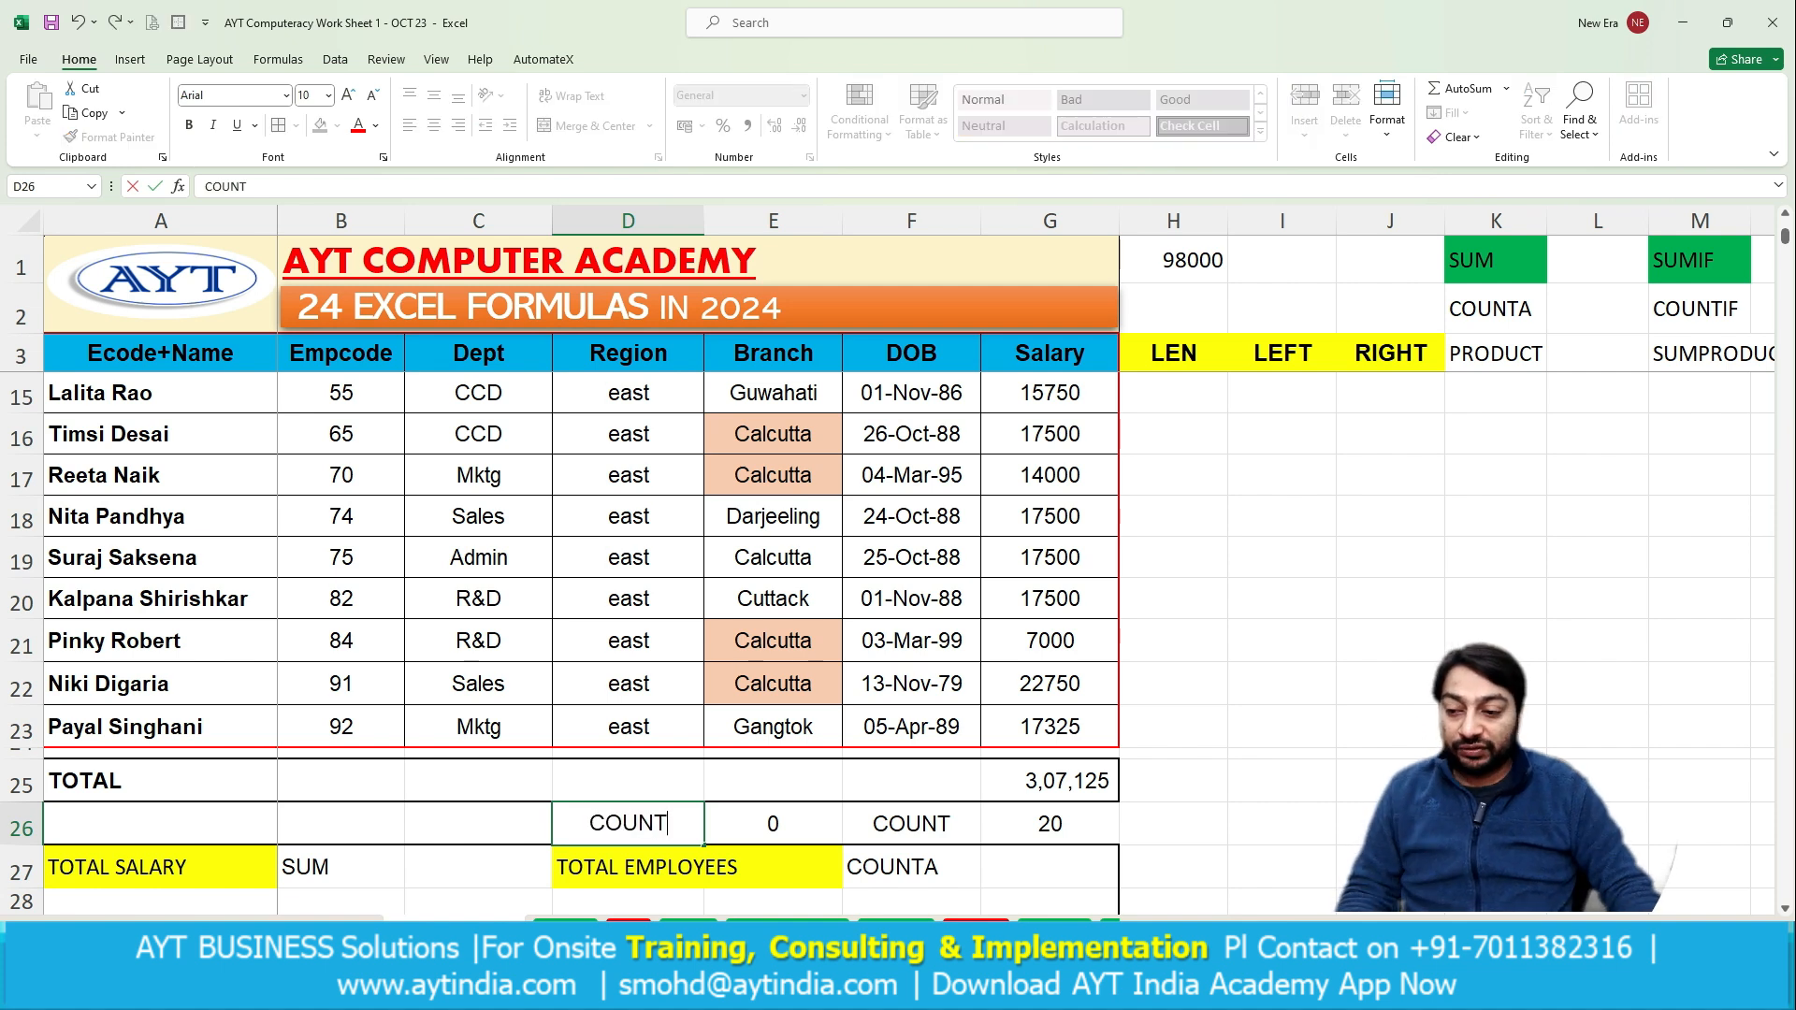
# Enter a COUNTA formula in A26, below the TOTAL row, covering the employee names from A4 to A23.
pyautogui.click(159, 824)
pyautogui.write('CPO')
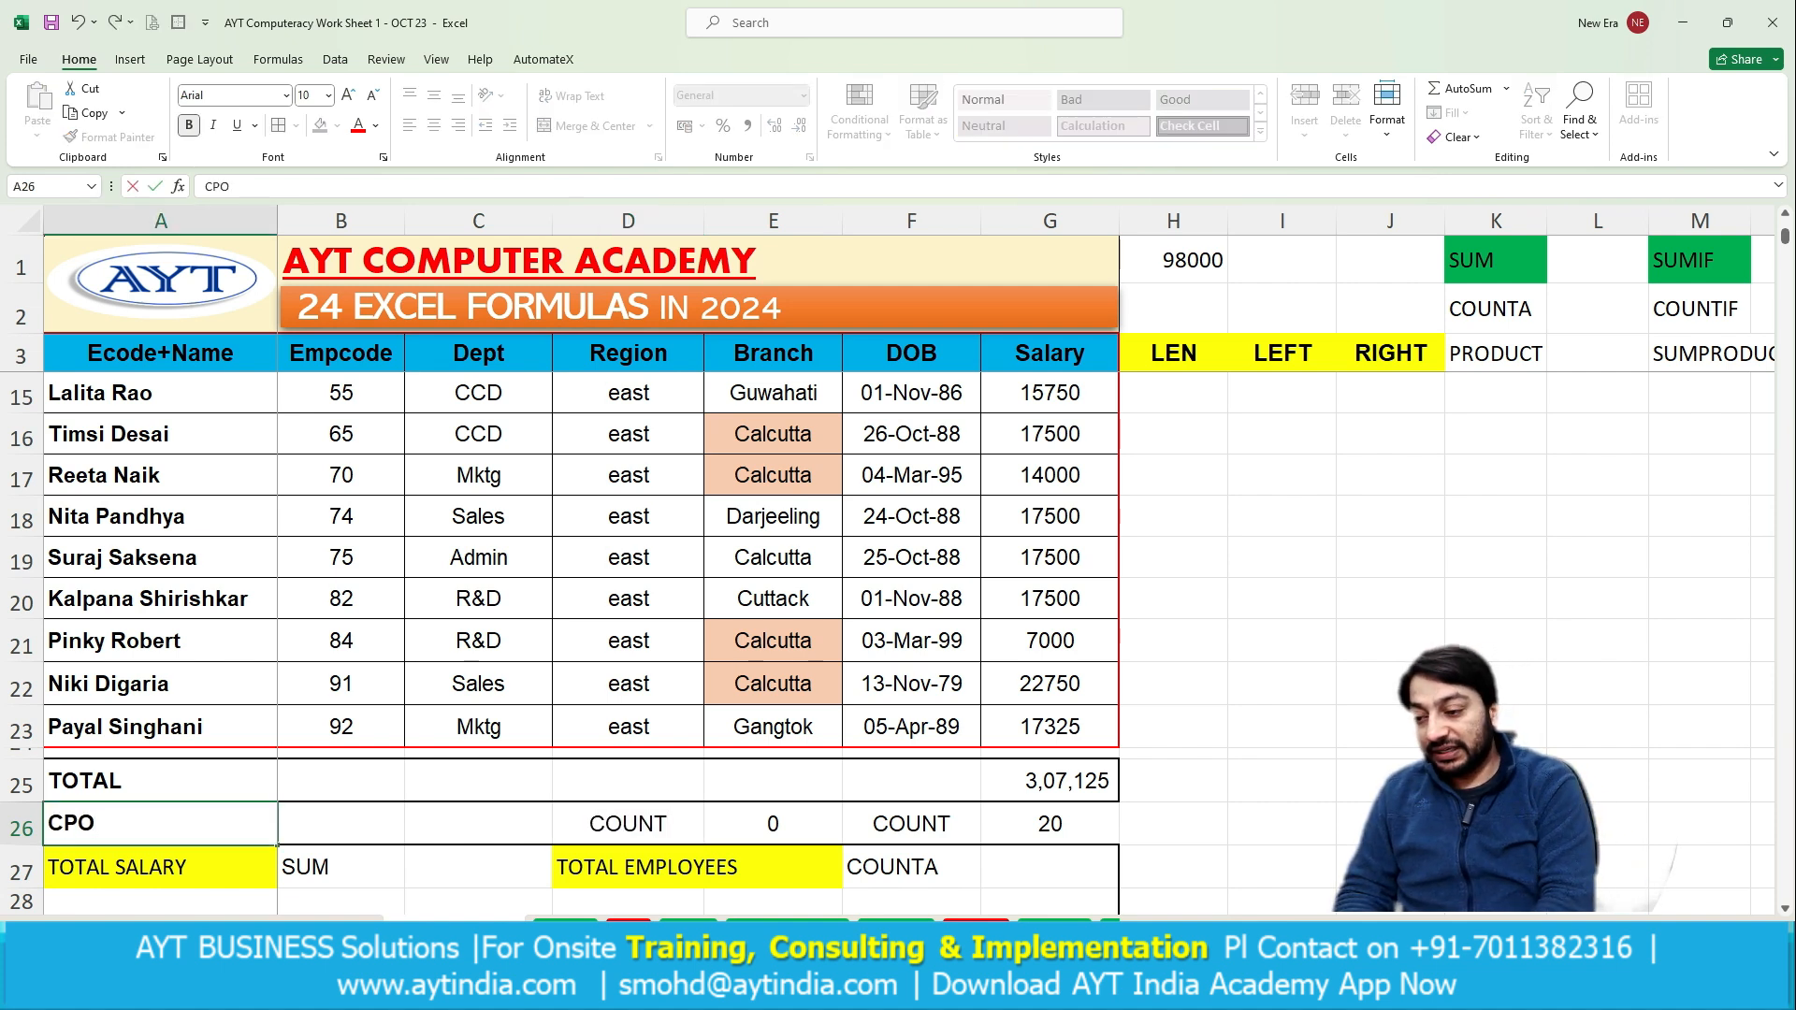
pyautogui.press('BackSpace')
pyautogui.press('BackSpace')
pyautogui.write('OUNTA')
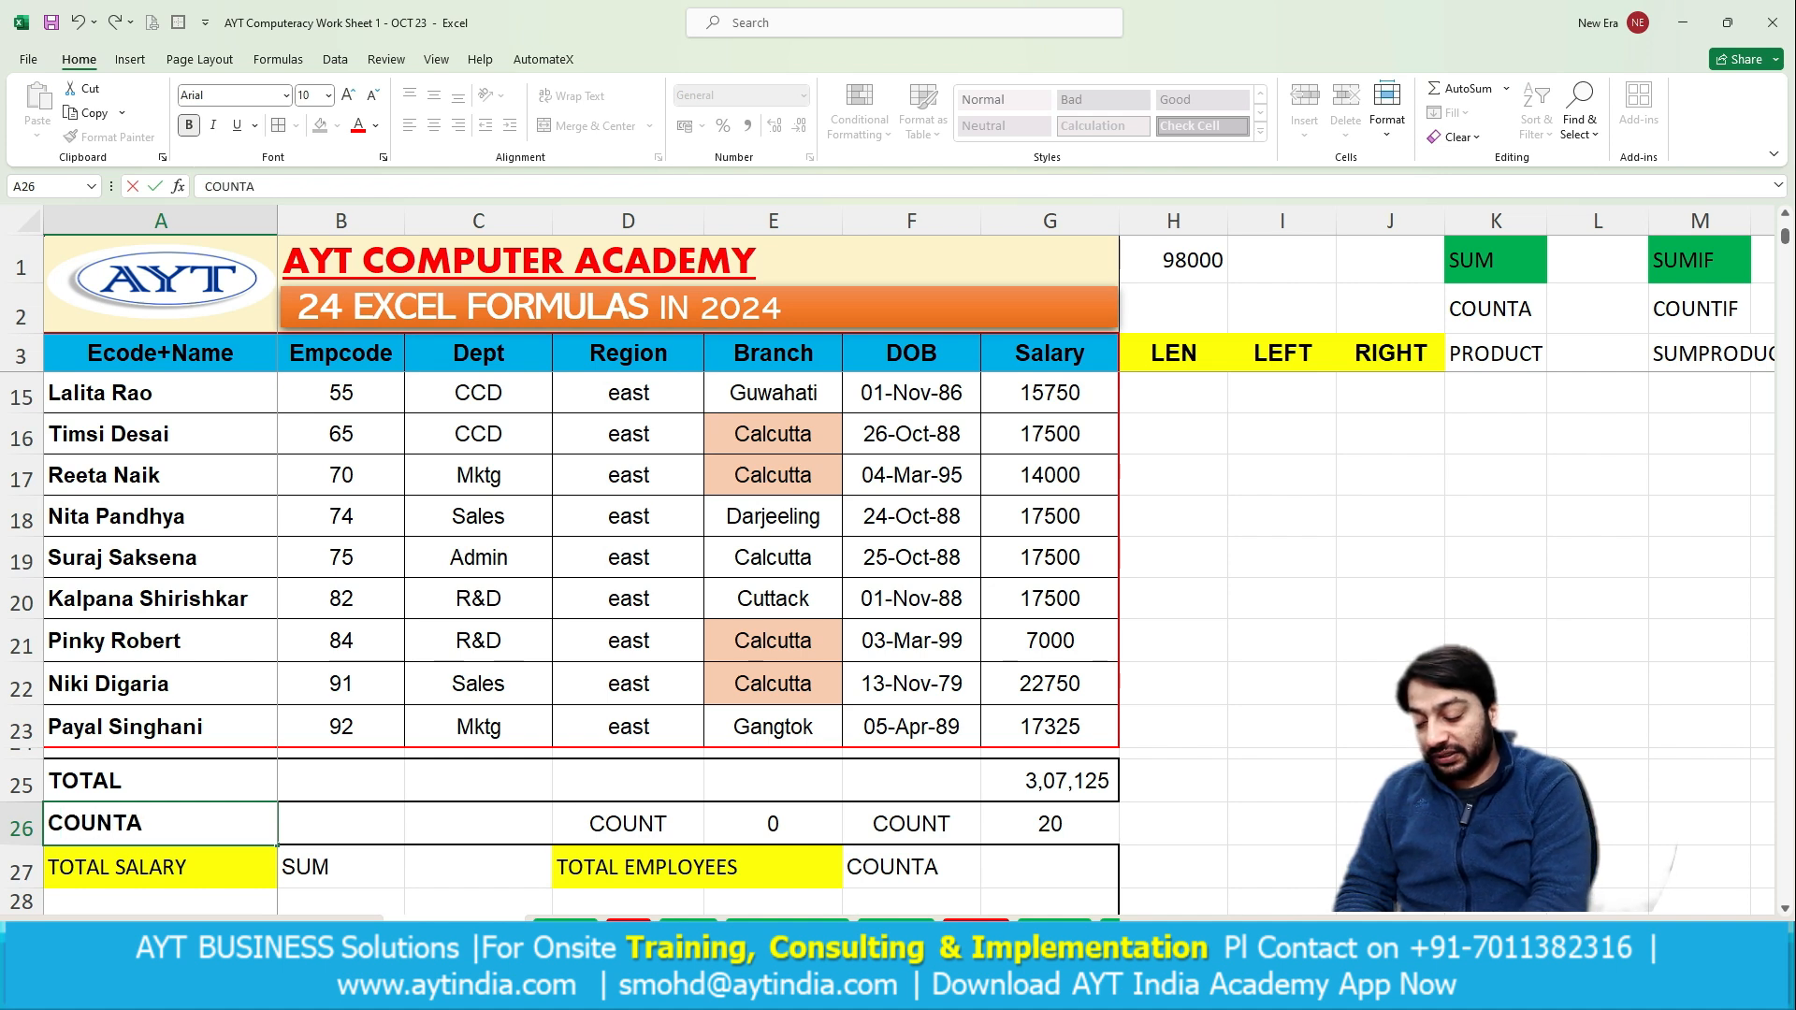
pyautogui.write('(')
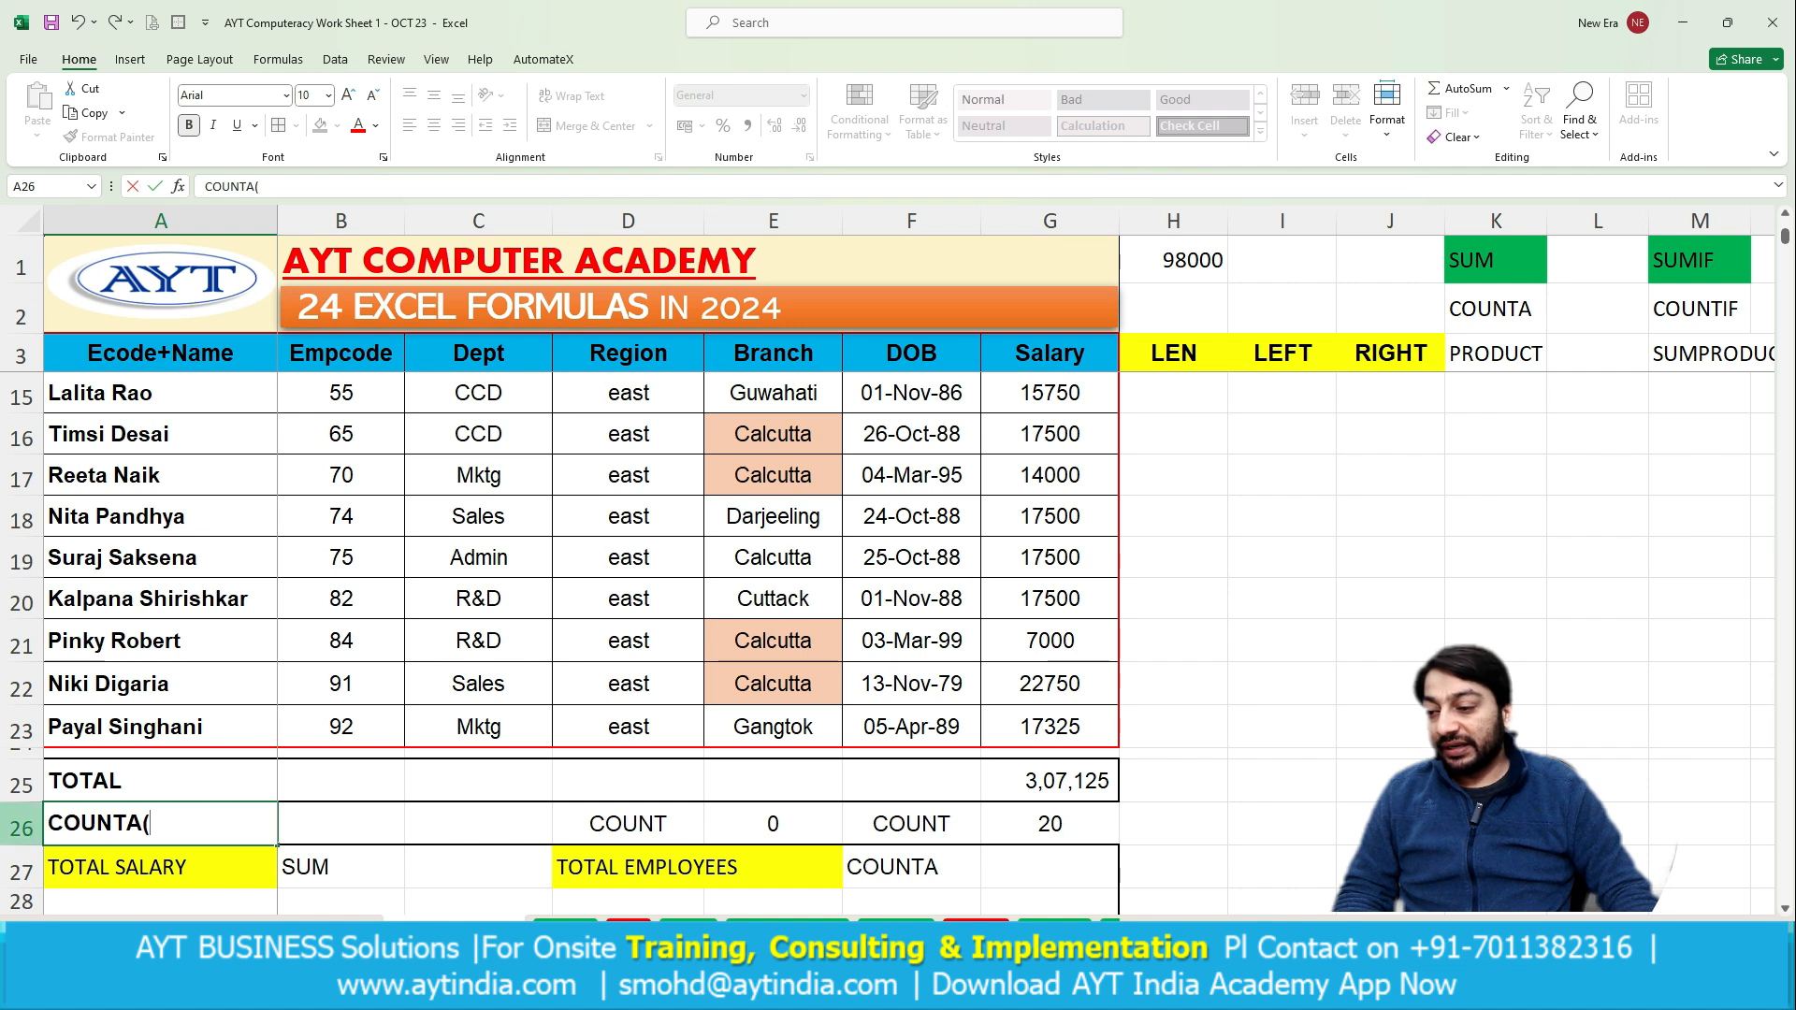
pyautogui.press('Home')
pyautogui.write('=')
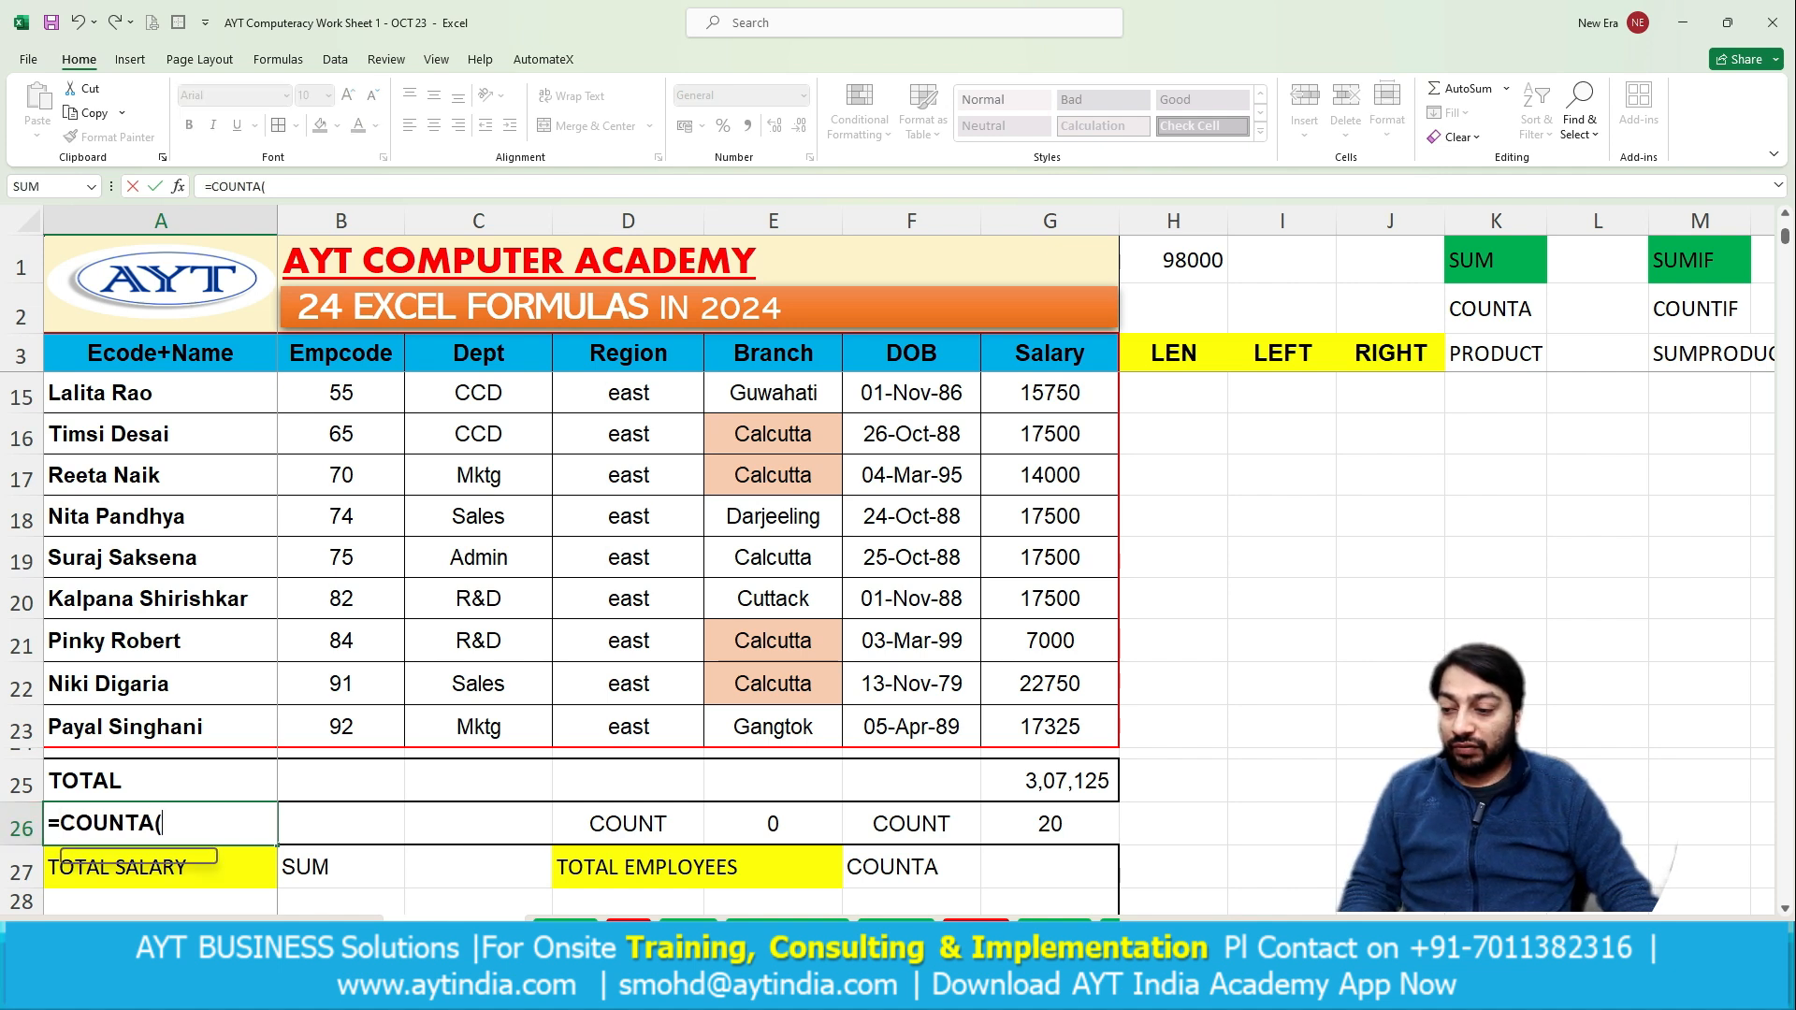
pyautogui.scroll(4, 580, 561)
pyautogui.moveTo(159, 393); pyautogui.dragTo(160, 892)
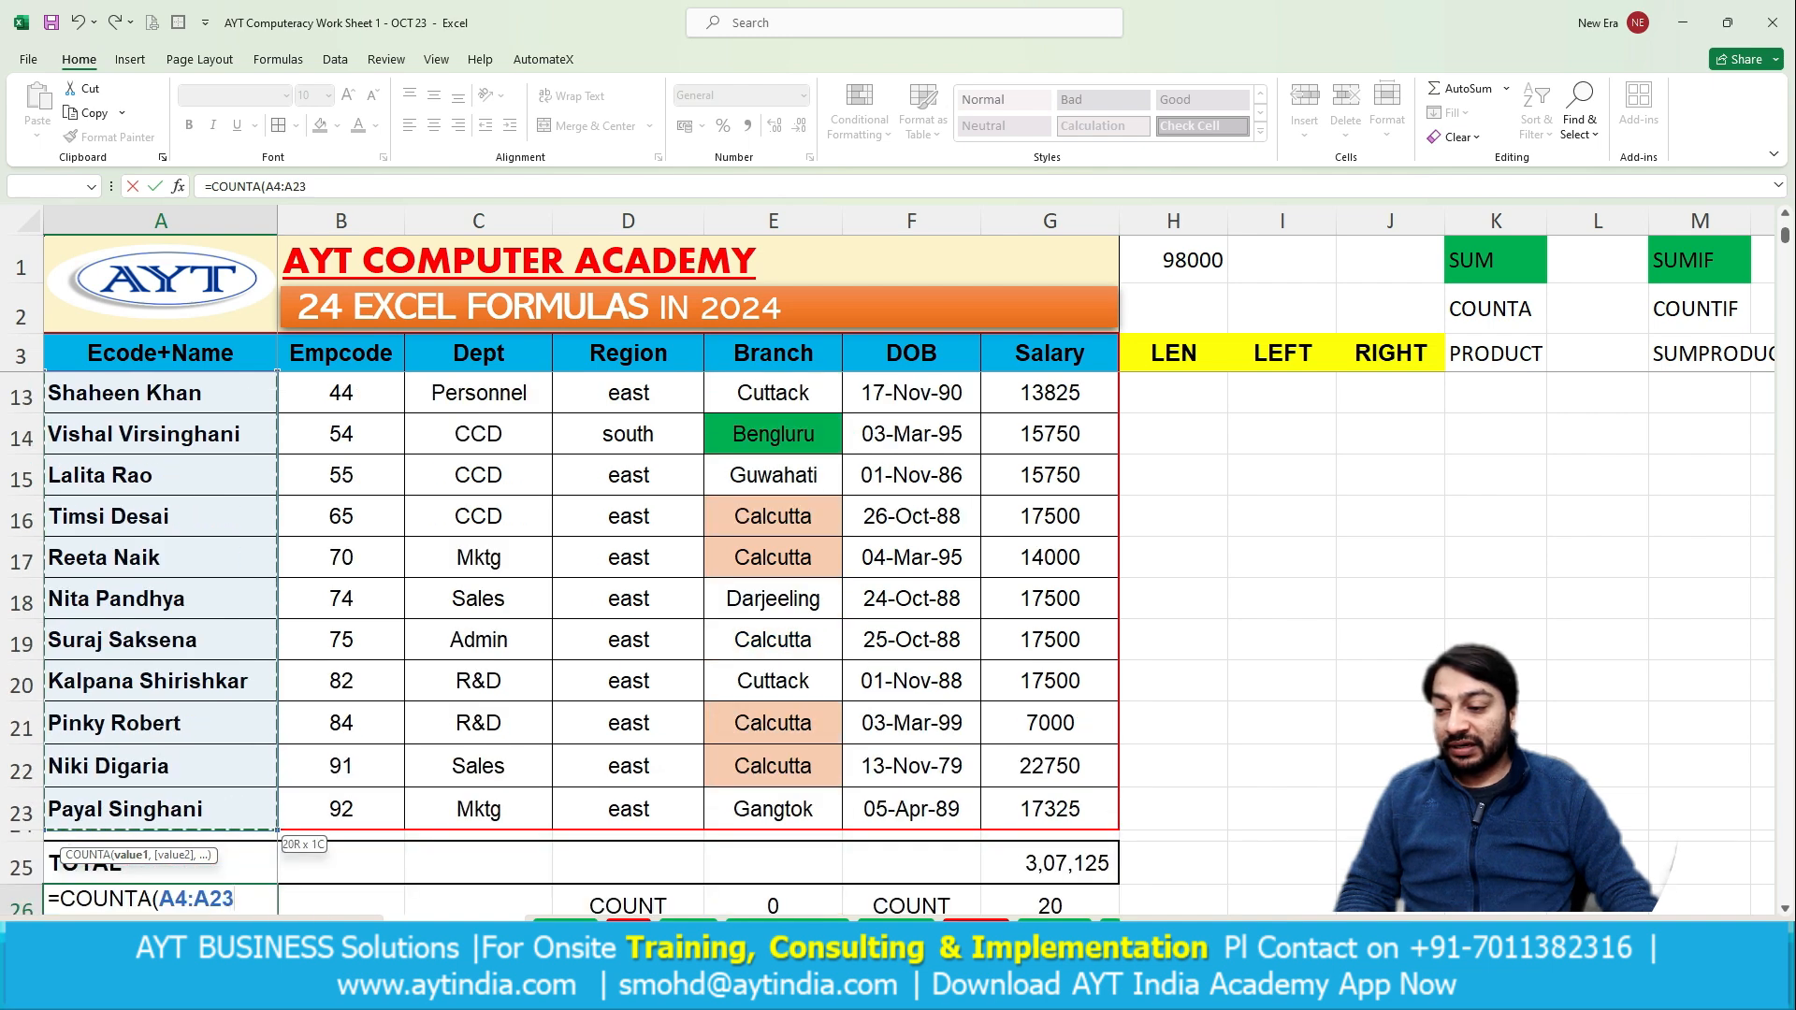
pyautogui.press('Return')
pyautogui.click(160, 823)
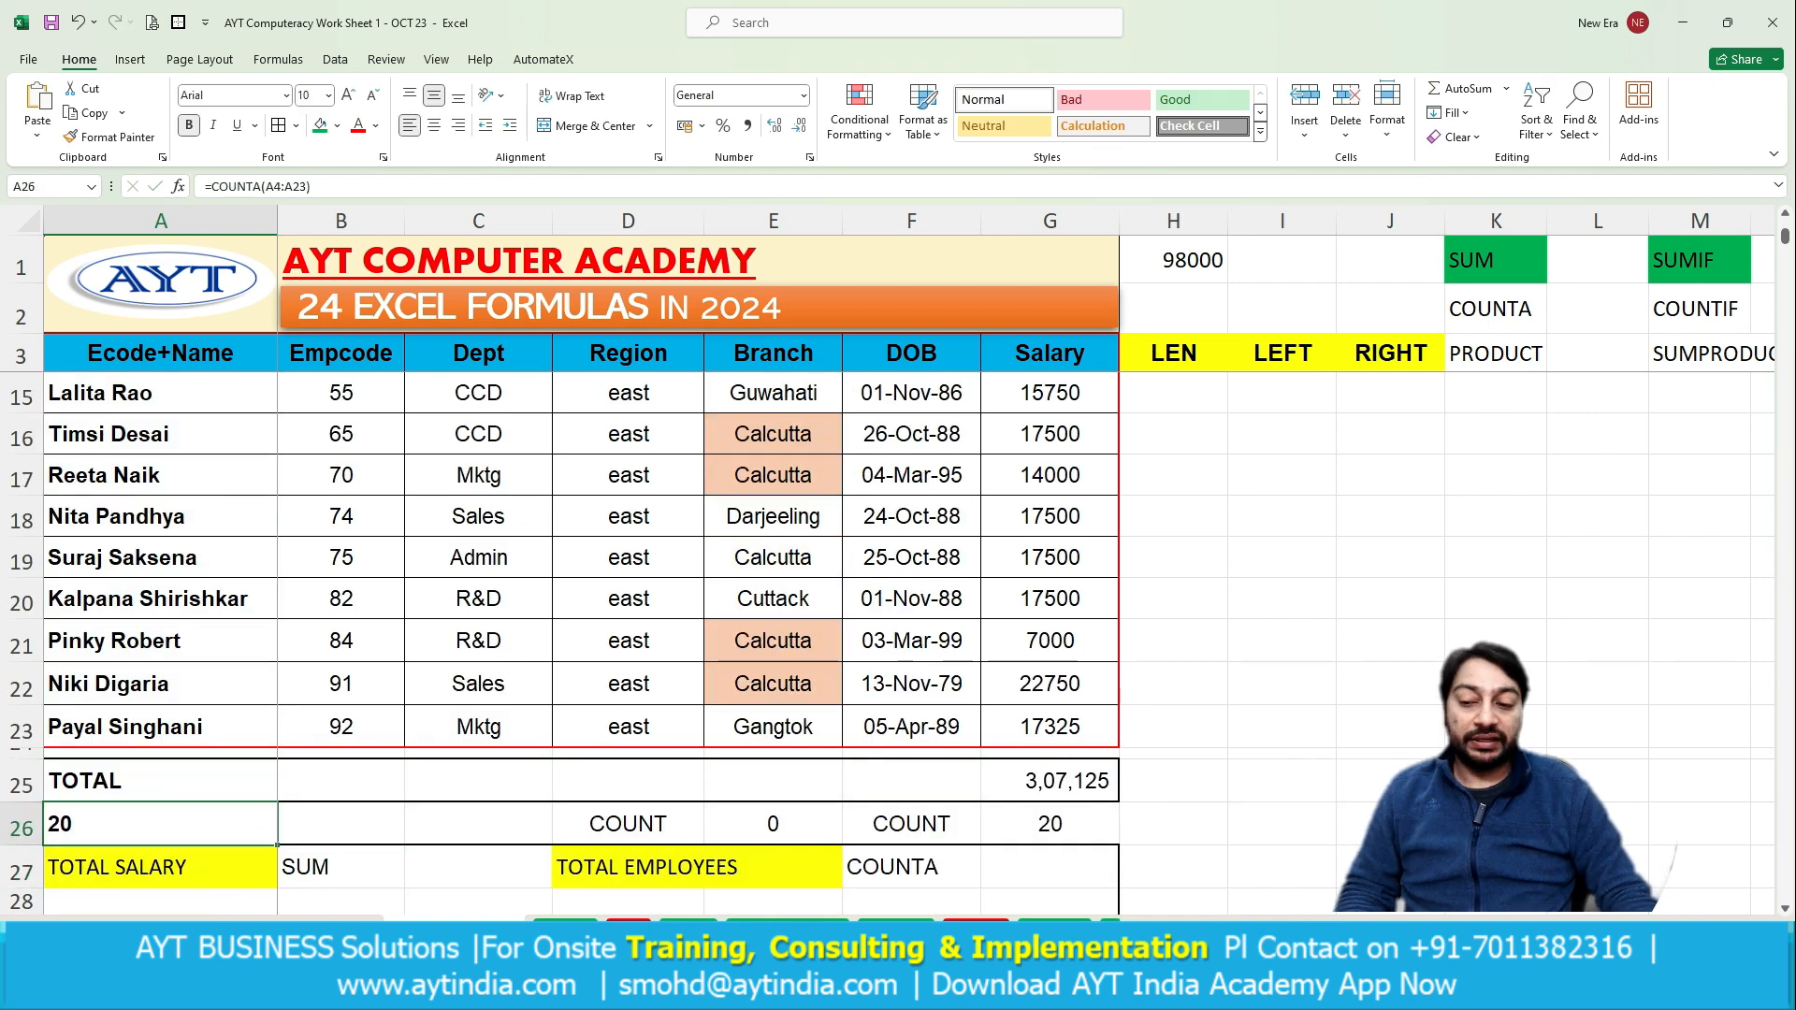
# Fill the COUNTA label in F27 with green to mark that formula as covered.
pyautogui.scroll(-1, 580, 561)
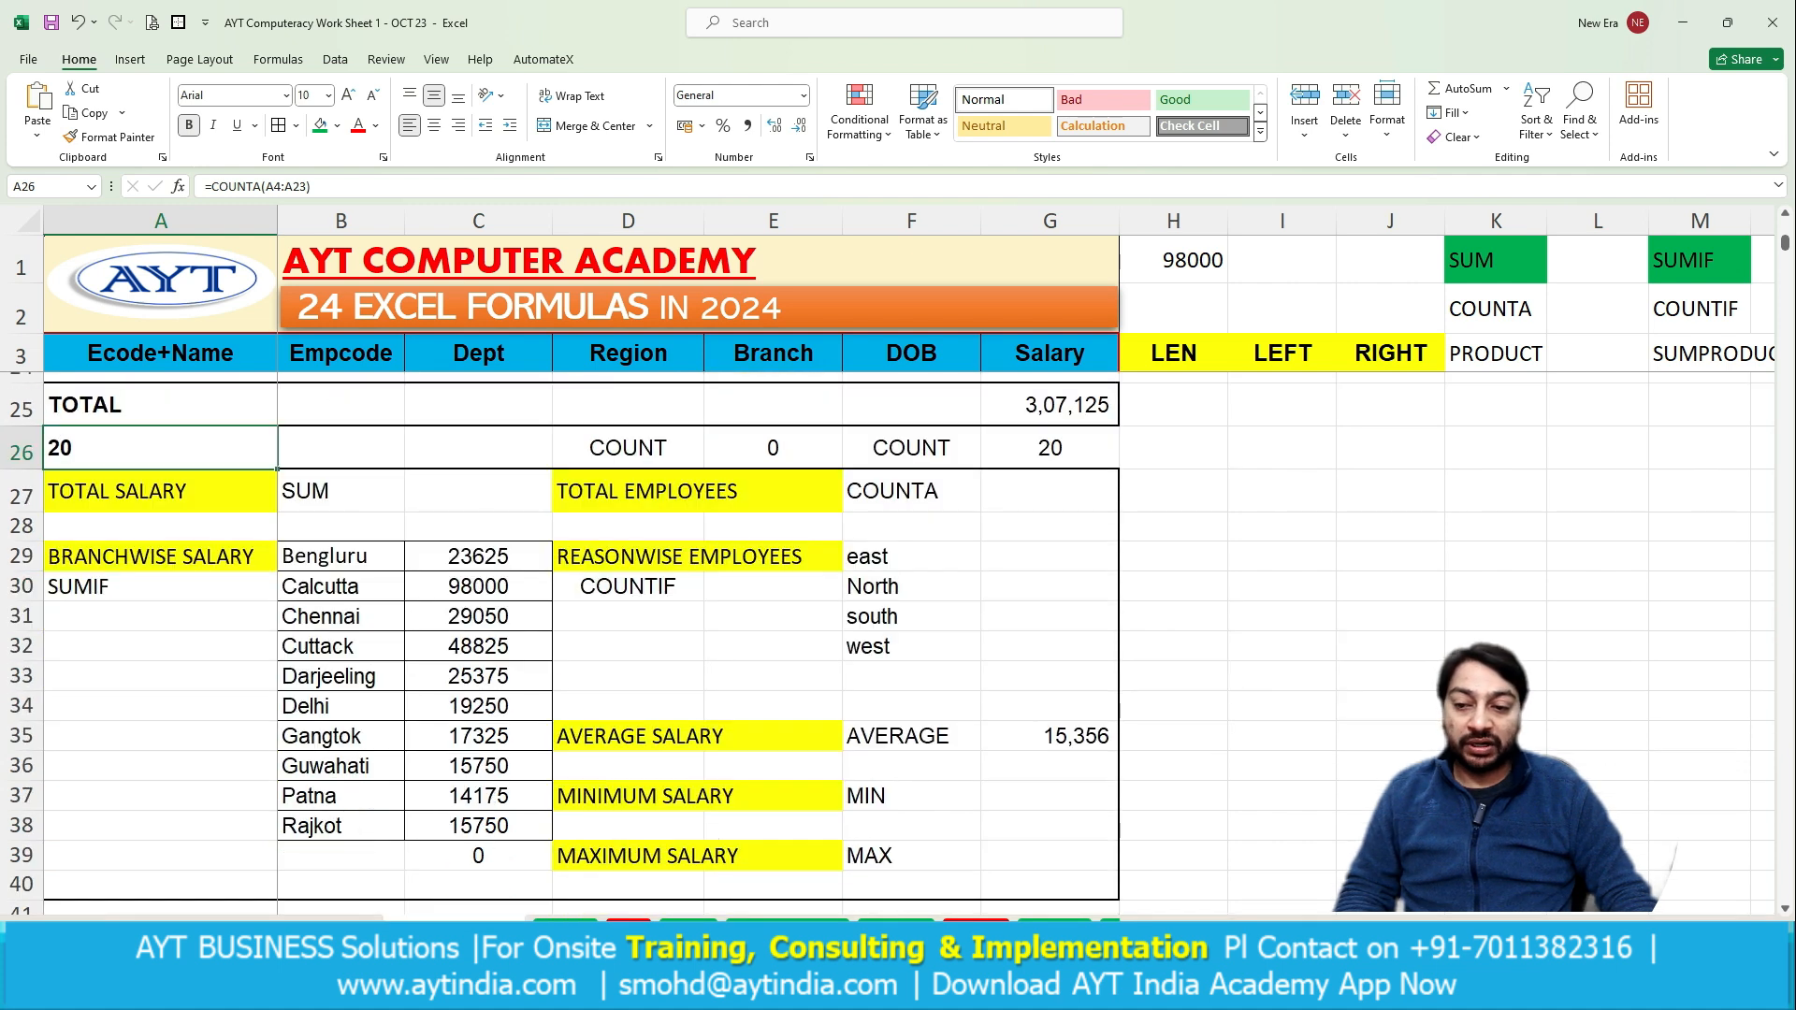
pyautogui.click(911, 491)
pyautogui.click(320, 125)
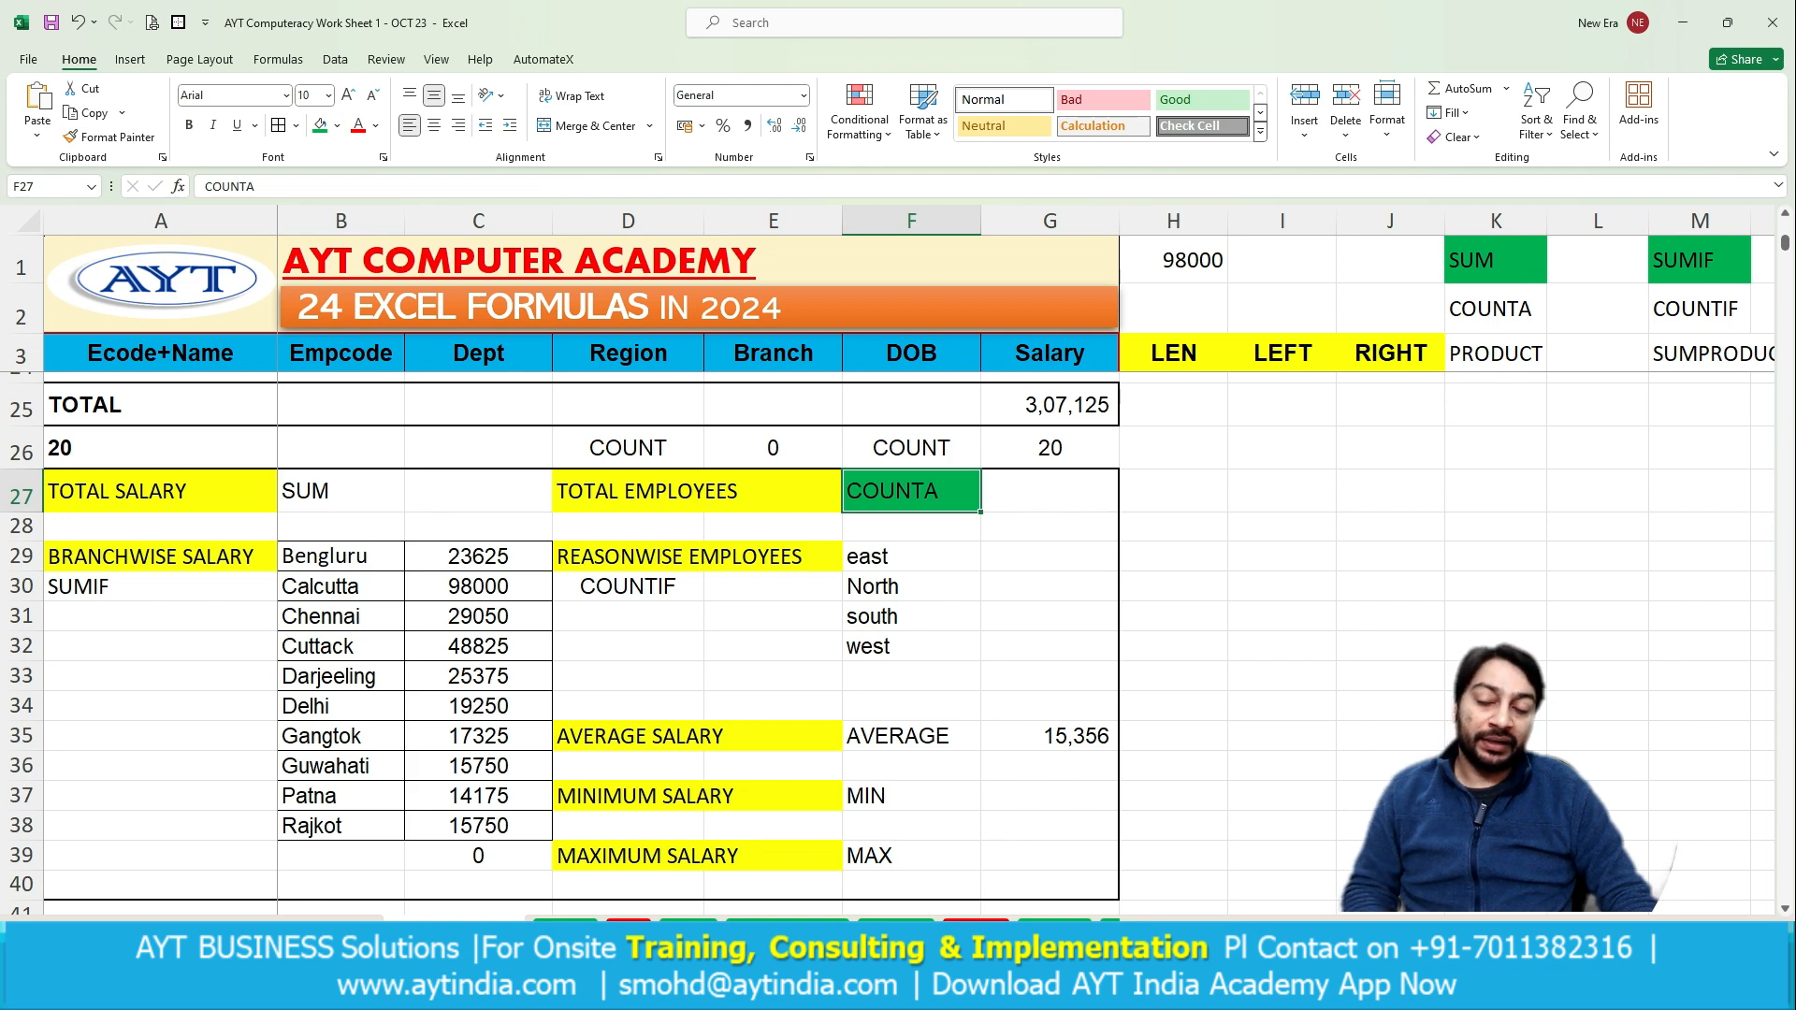
pyautogui.moveTo(341, 556); pyautogui.dragTo(478, 826)
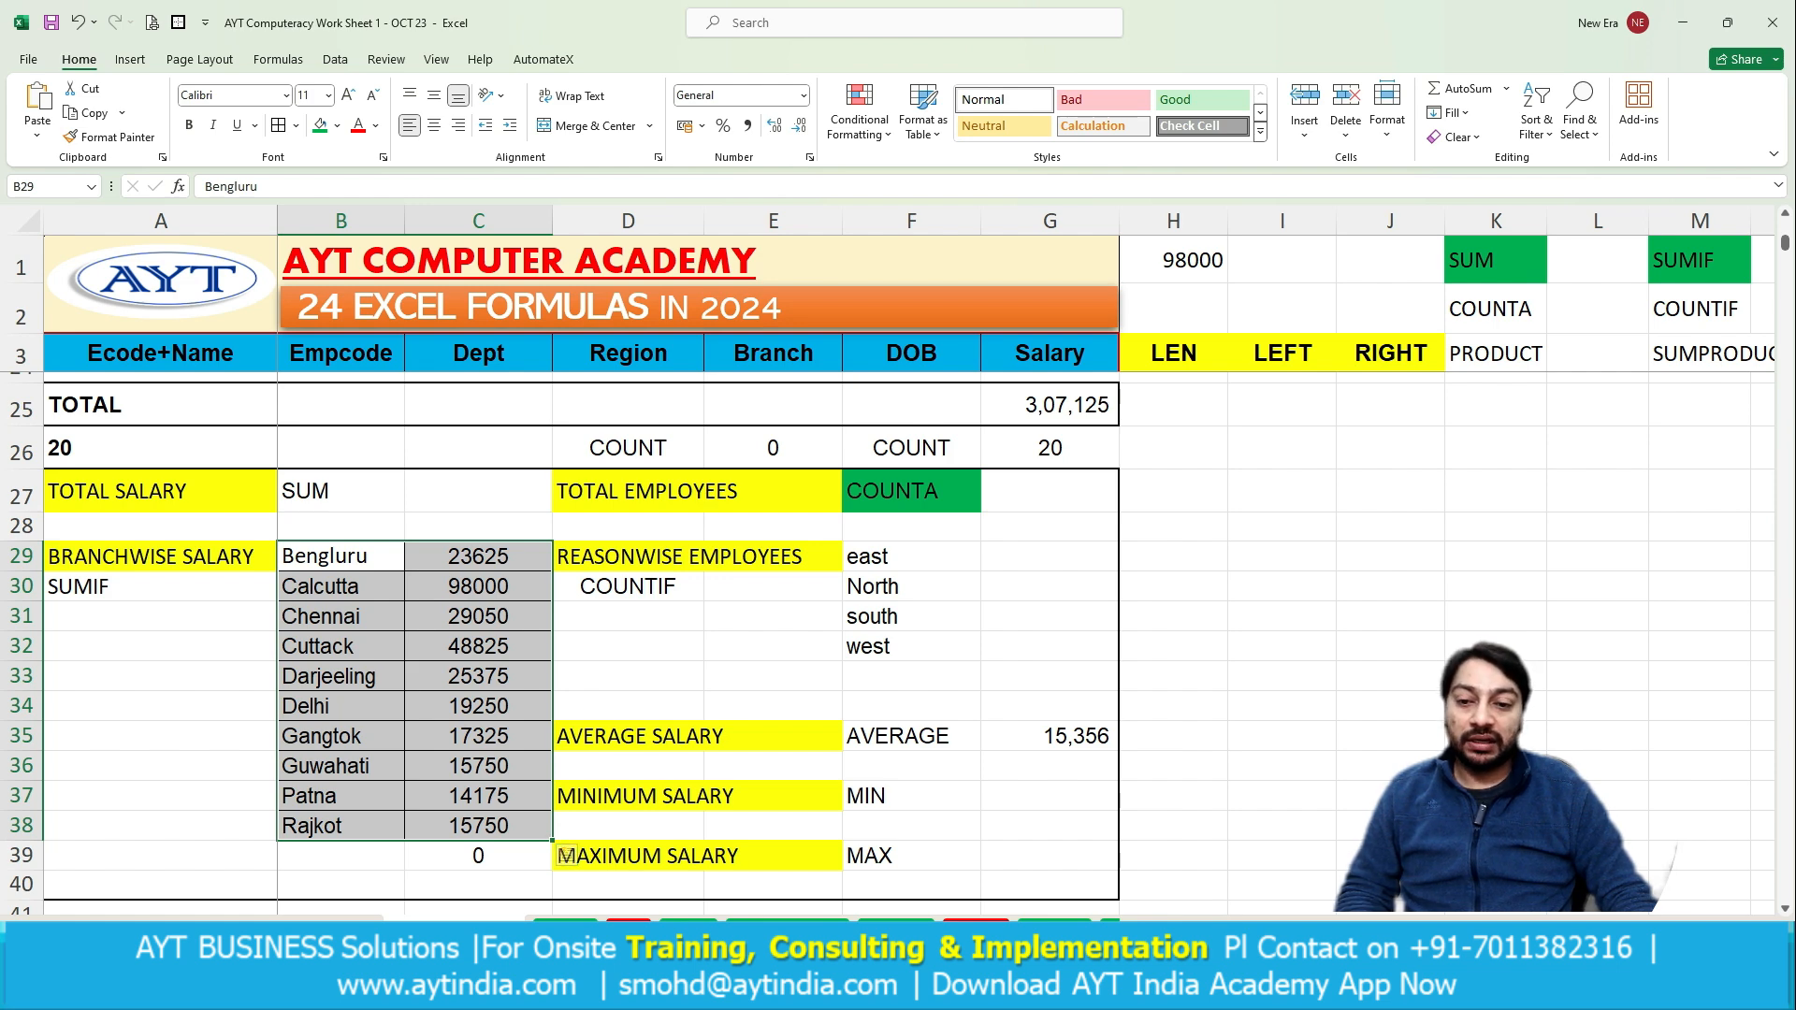
pyautogui.scroll(1, 580, 636)
pyautogui.scroll(1, 580, 636)
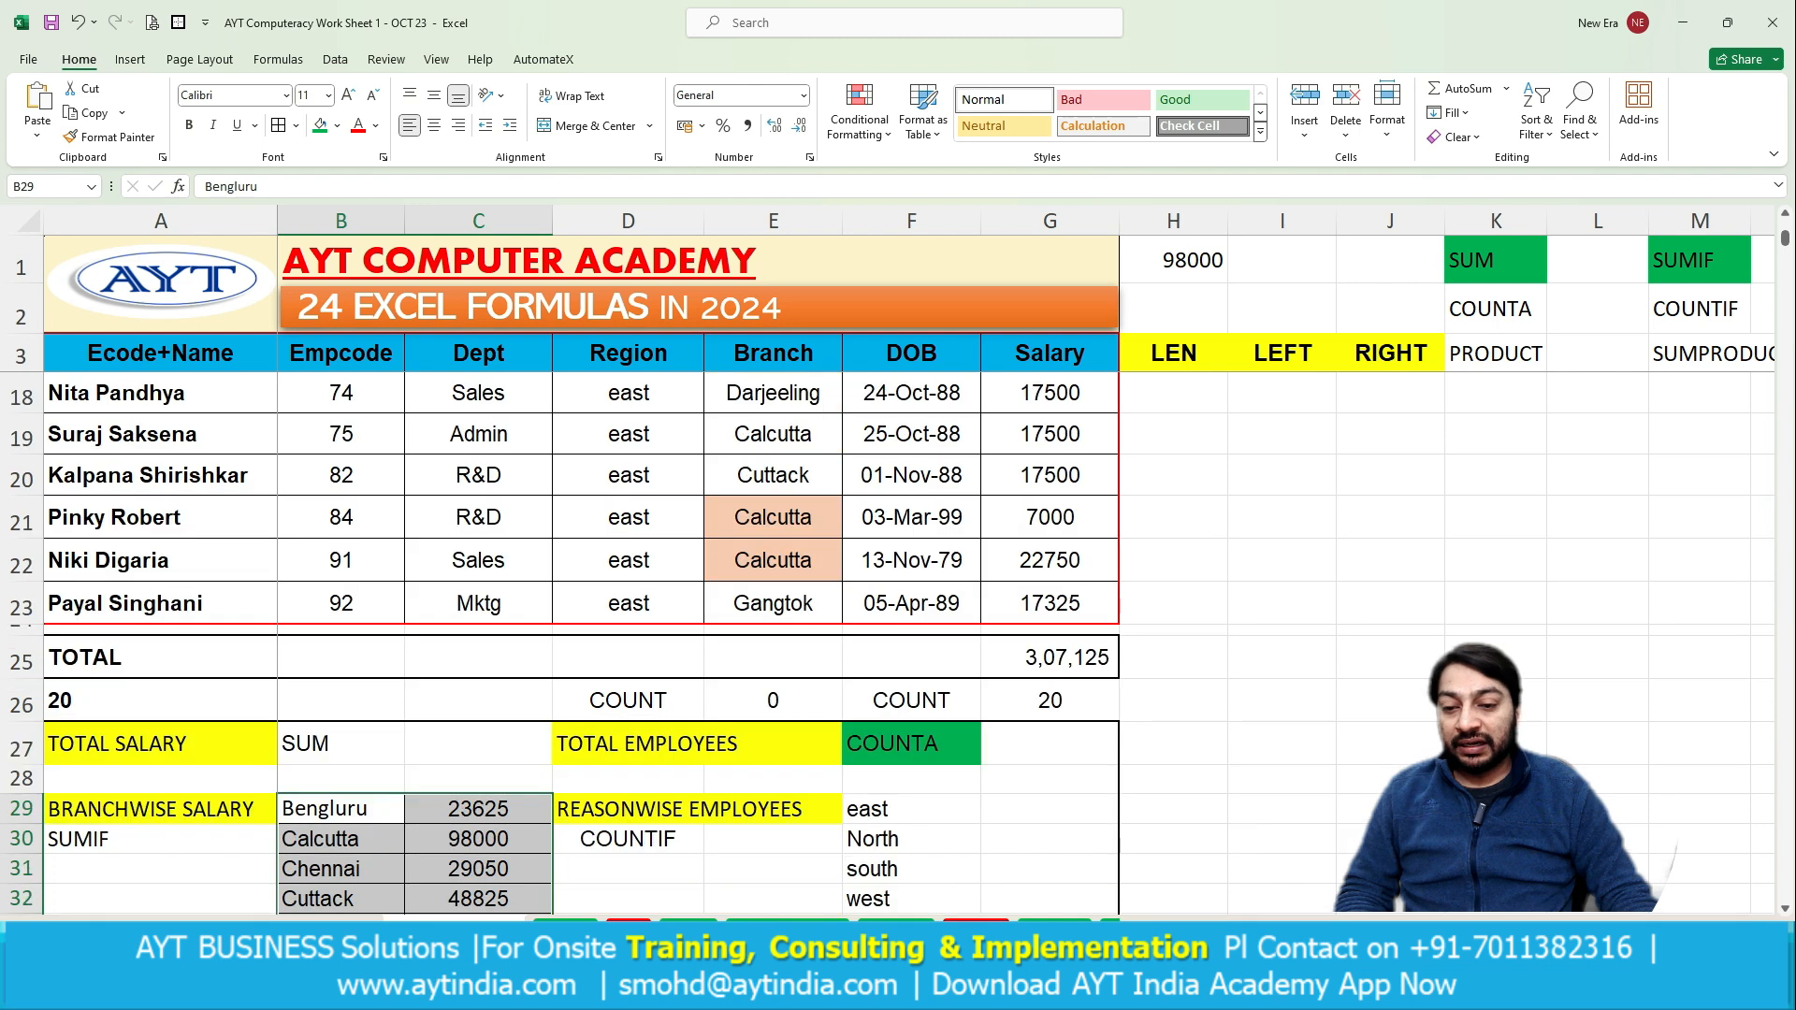
pyautogui.click(911, 744)
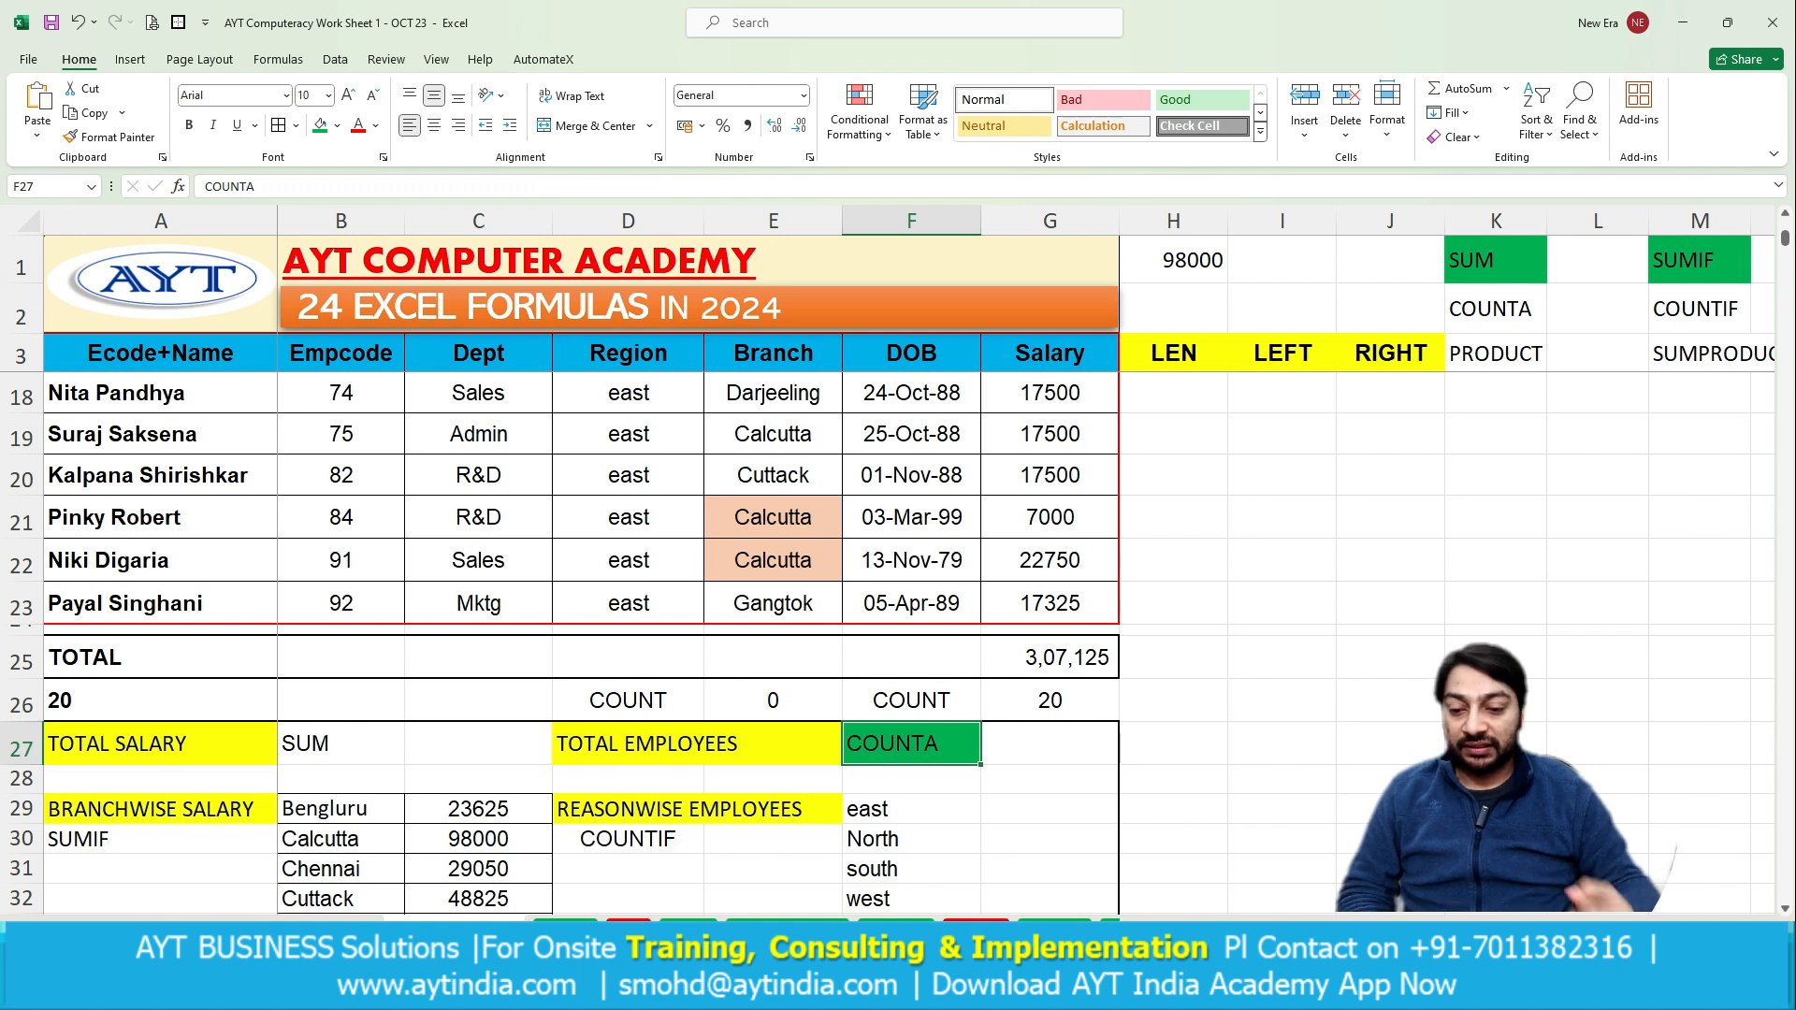
# Begin a COUNTIF formula in G29, beside east, with the Region entries D4 to D23 as its range.
pyautogui.scroll(-2, 580, 636)
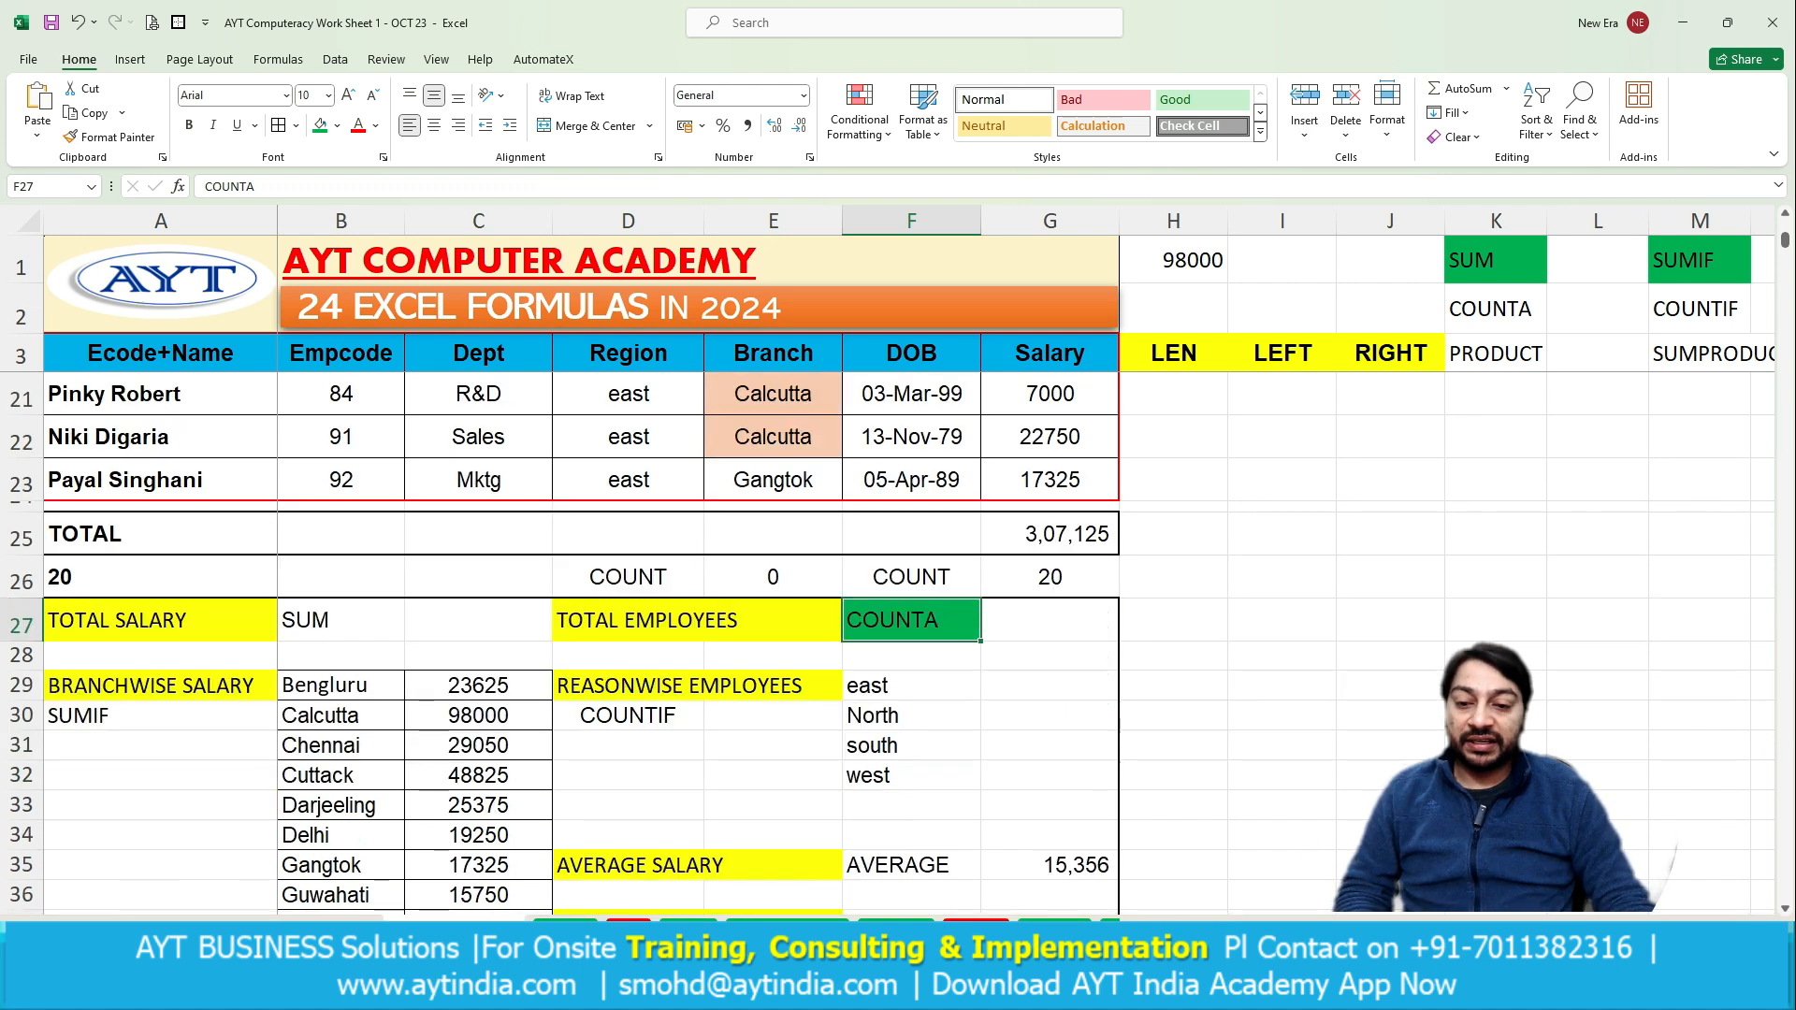
pyautogui.click(1050, 557)
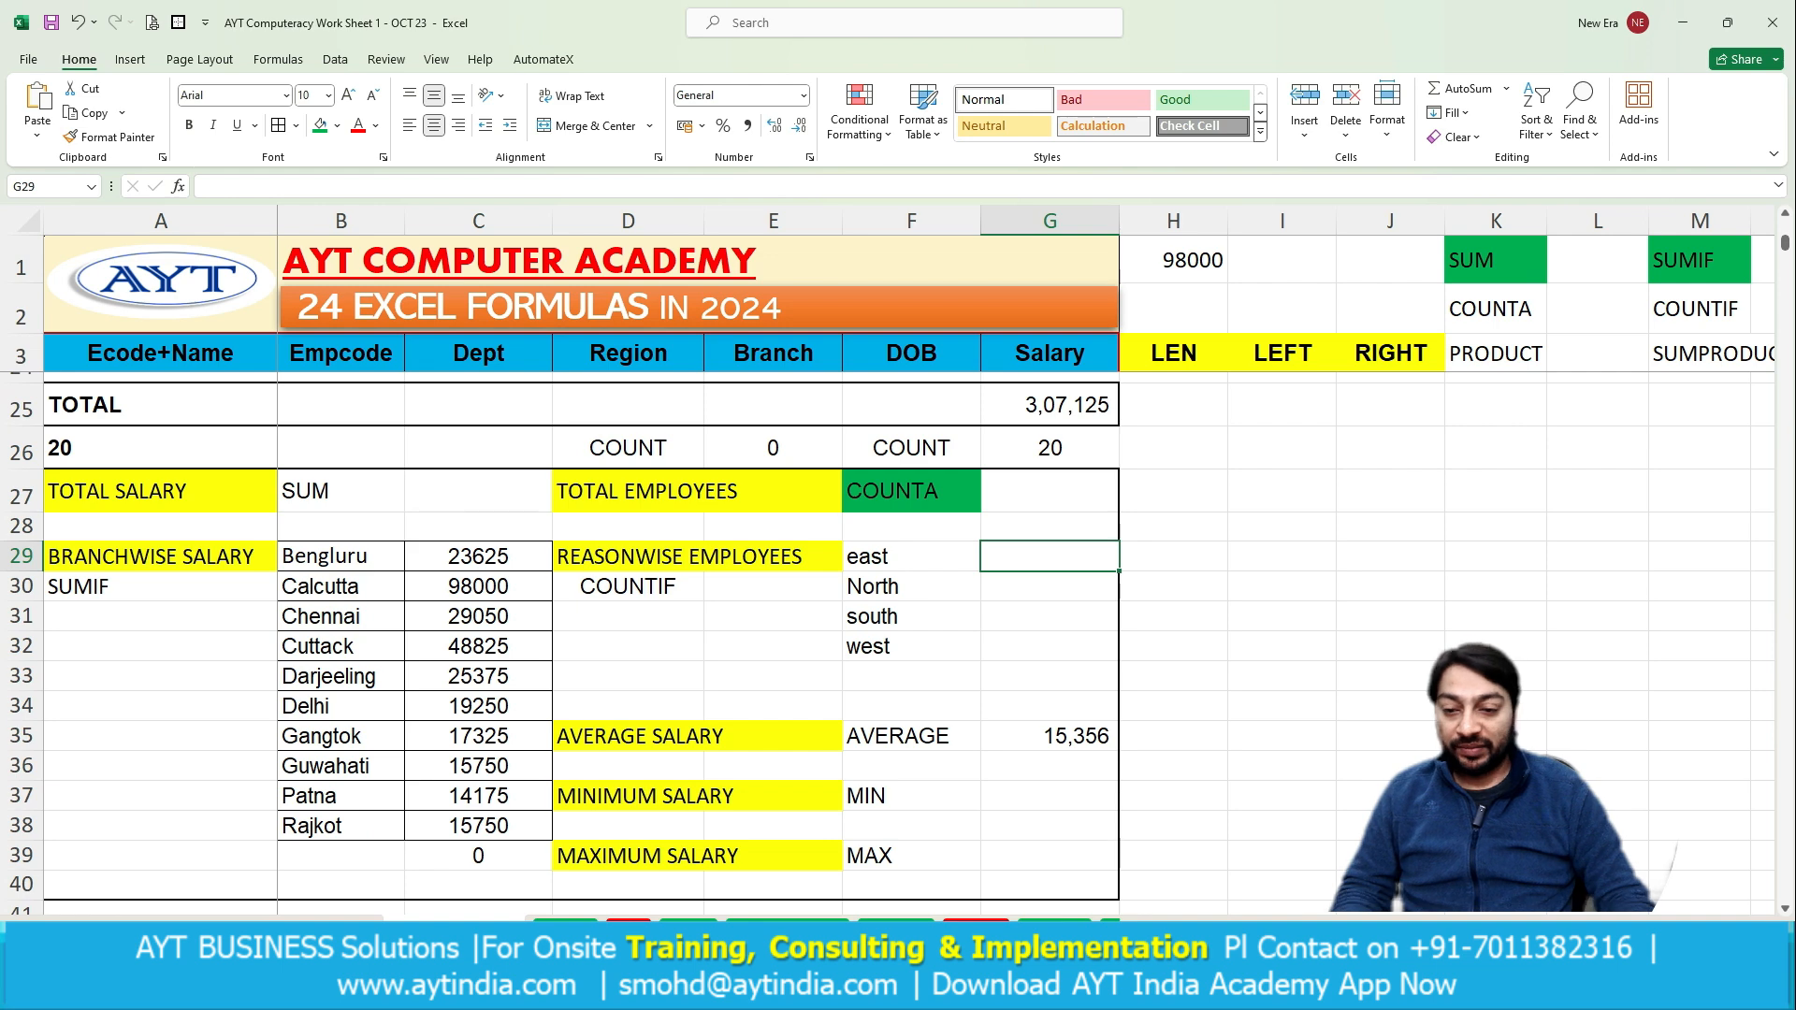
pyautogui.write('=COUN')
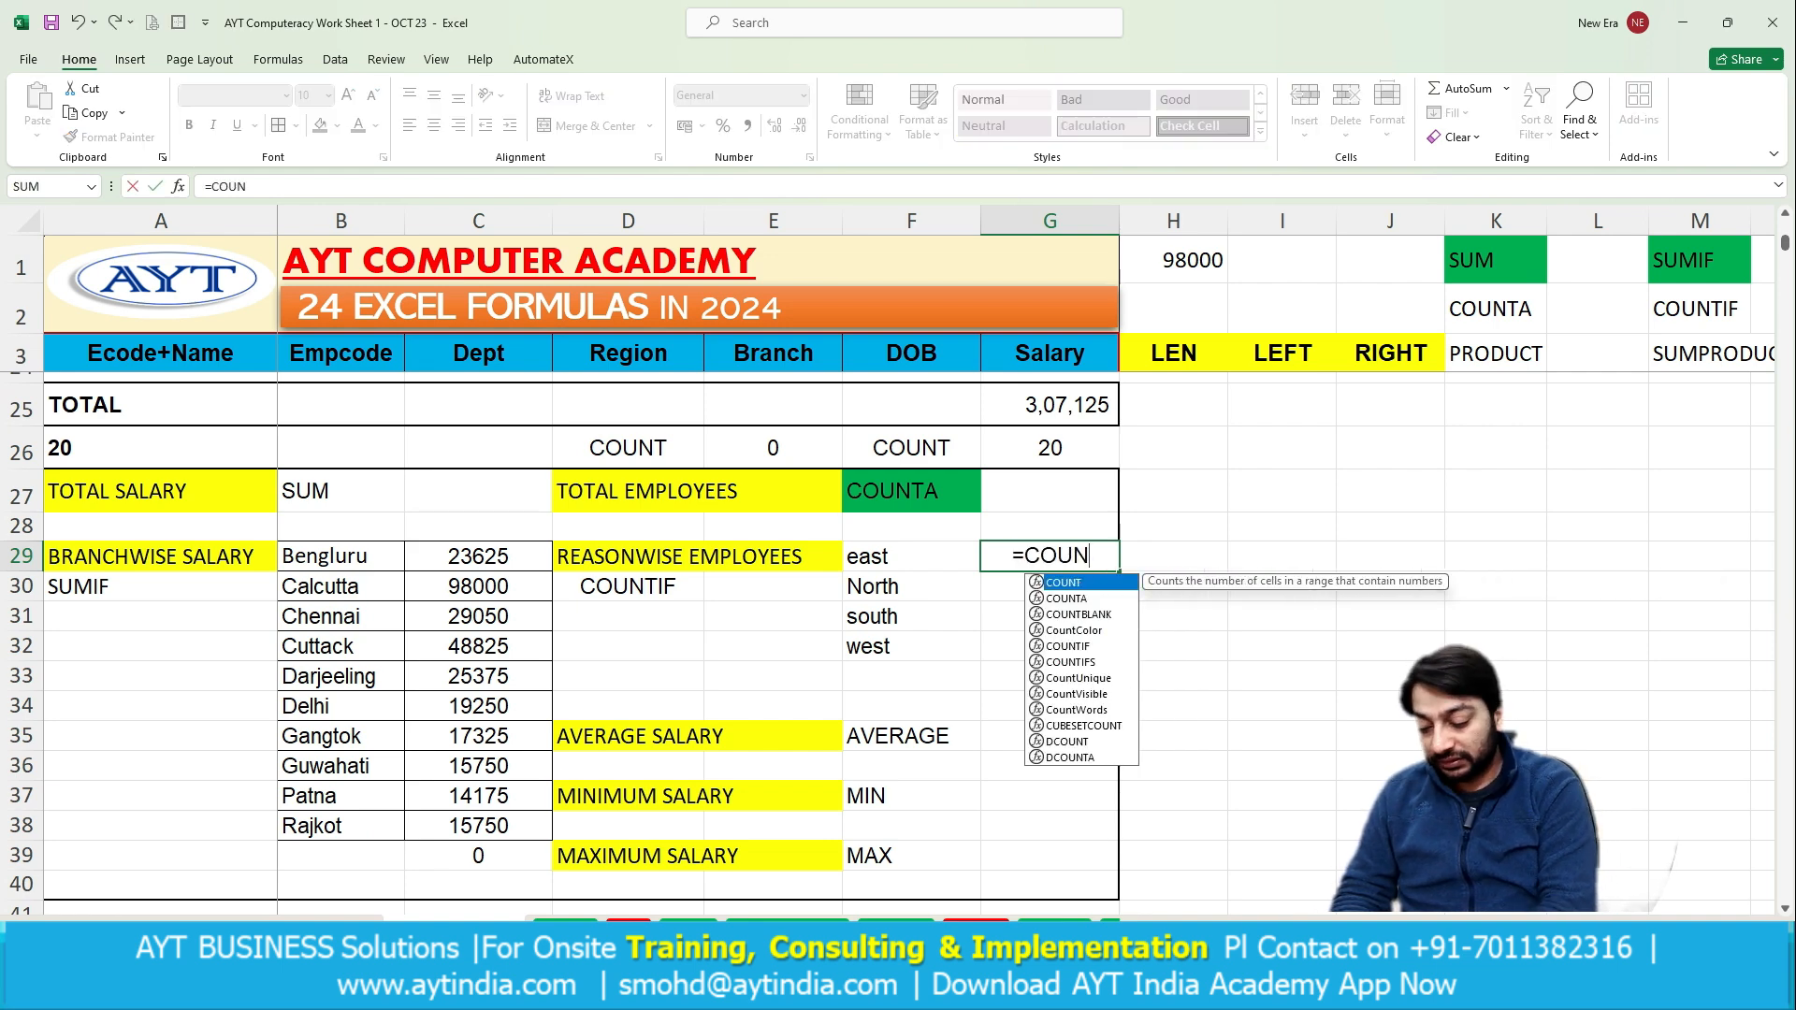
pyautogui.write('TIF(')
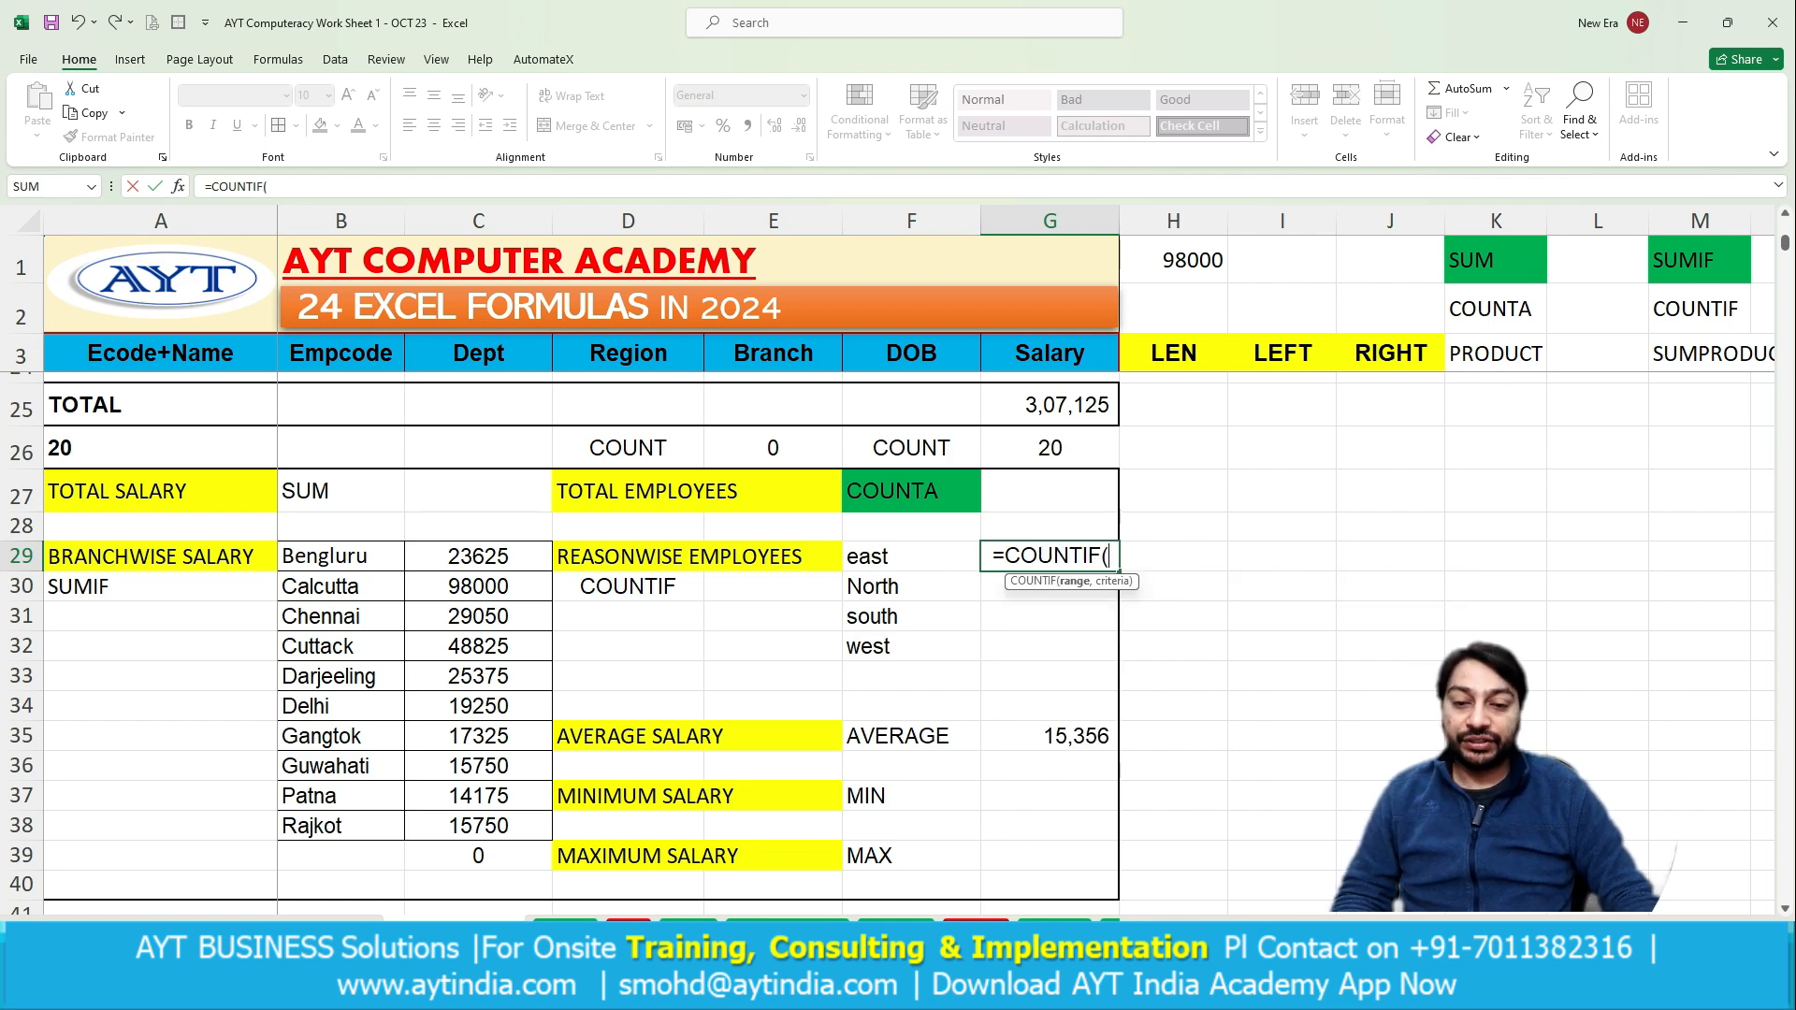
pyautogui.scroll(7, 580, 636)
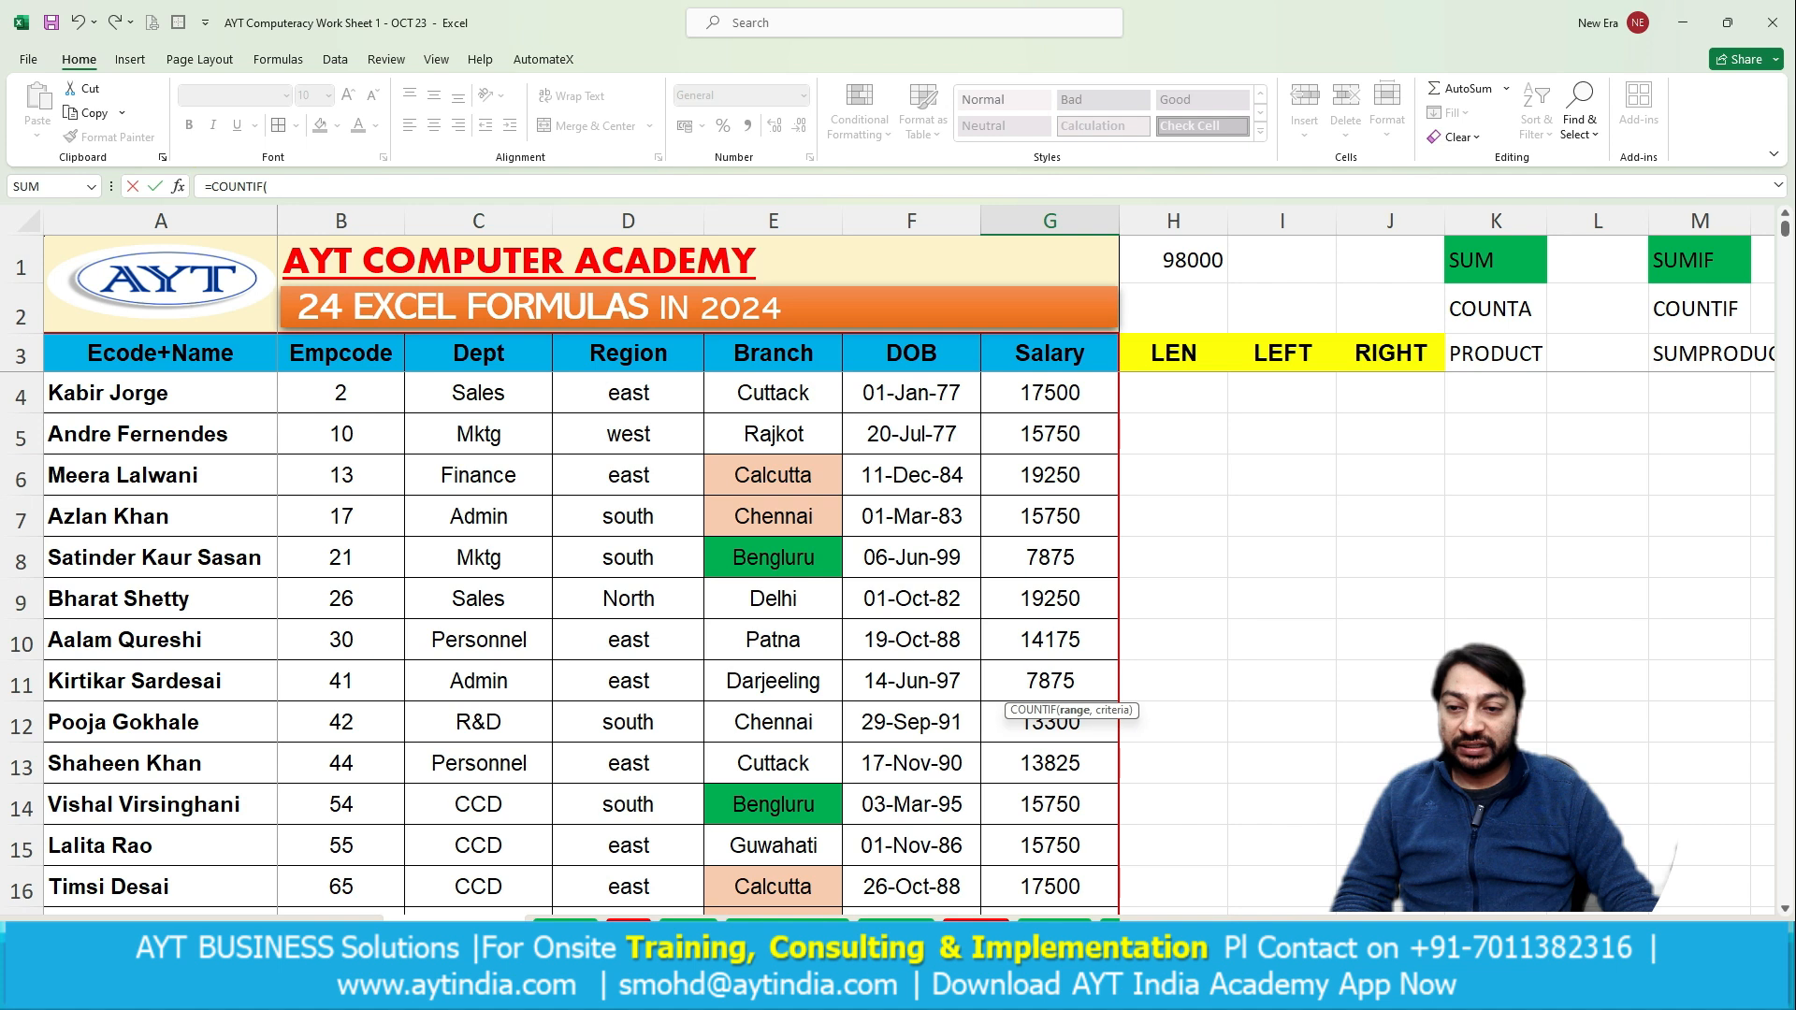
pyautogui.moveTo(628, 393); pyautogui.dragTo(645, 814)
pyautogui.moveTo(628, 903); pyautogui.dragTo(629, 902)
pyautogui.click(287, 187)
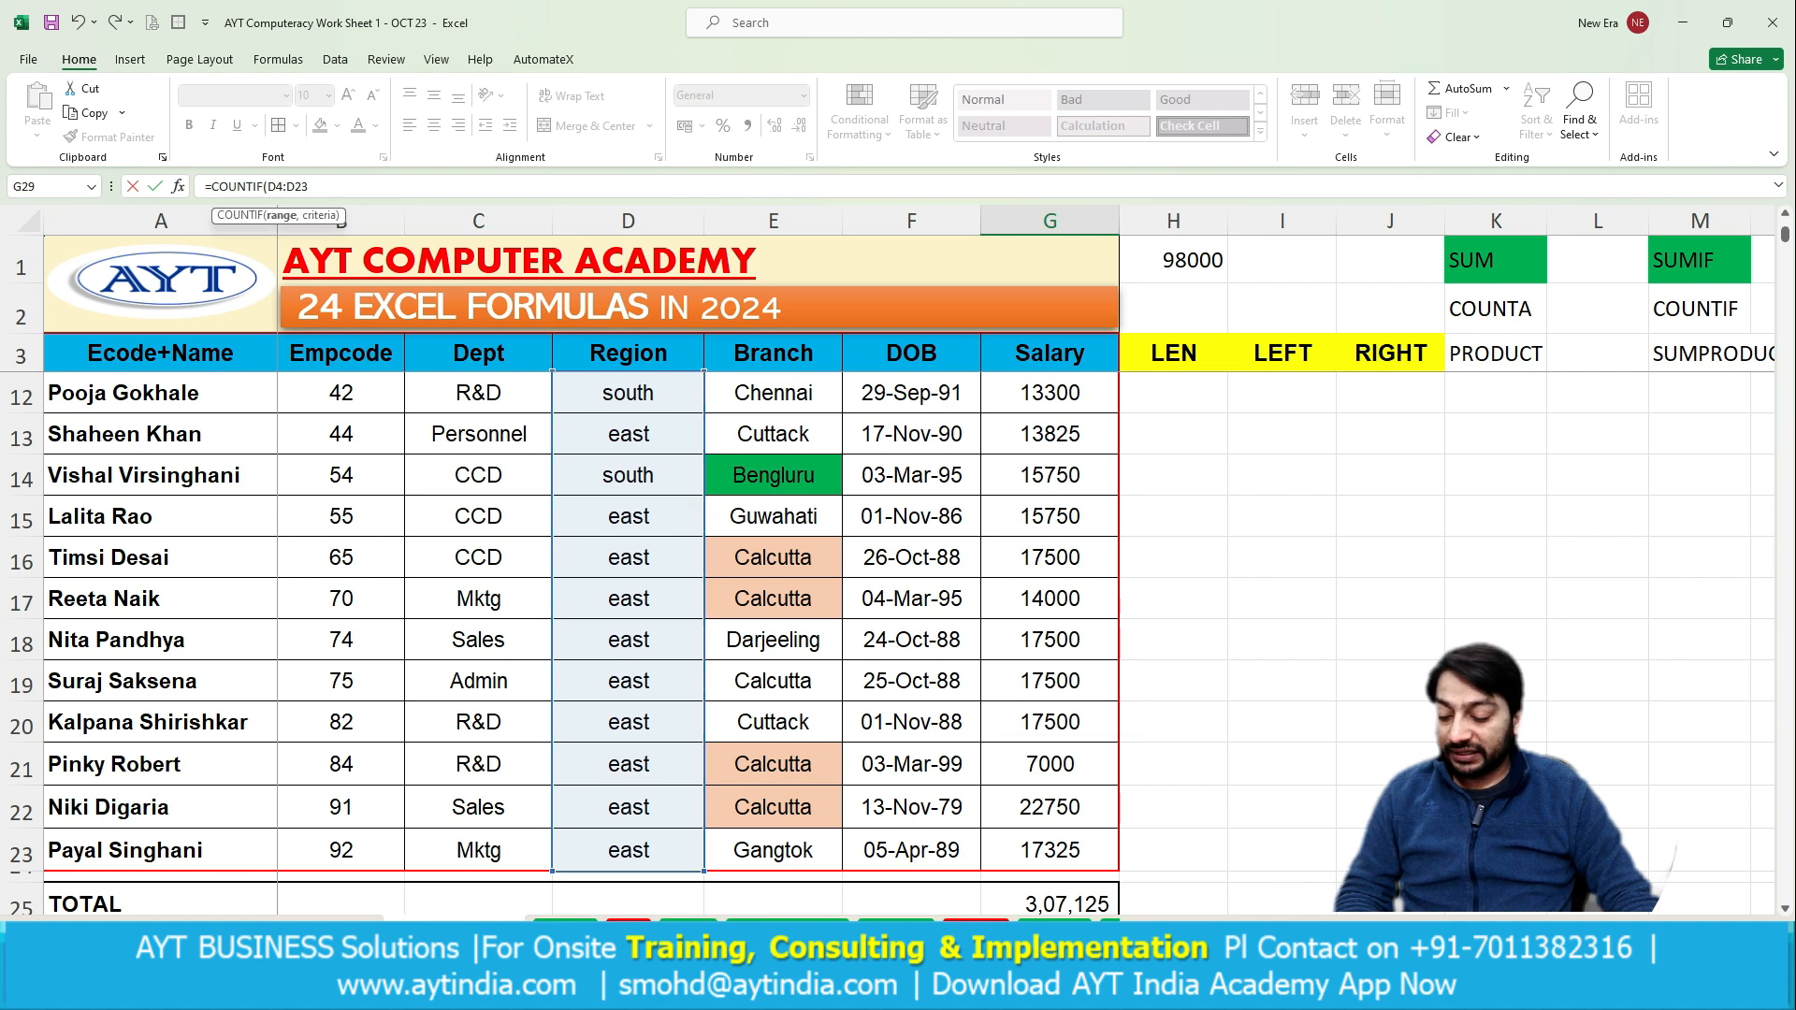
# Make the COUNTIF range absolute as $D$4:$D$23 and complete the formula with F29 as the criterion.
pyautogui.press('F4')
pyautogui.press('Left')
pyautogui.press('Left')
pyautogui.press('F4')
pyautogui.press('End')
pyautogui.write(',')
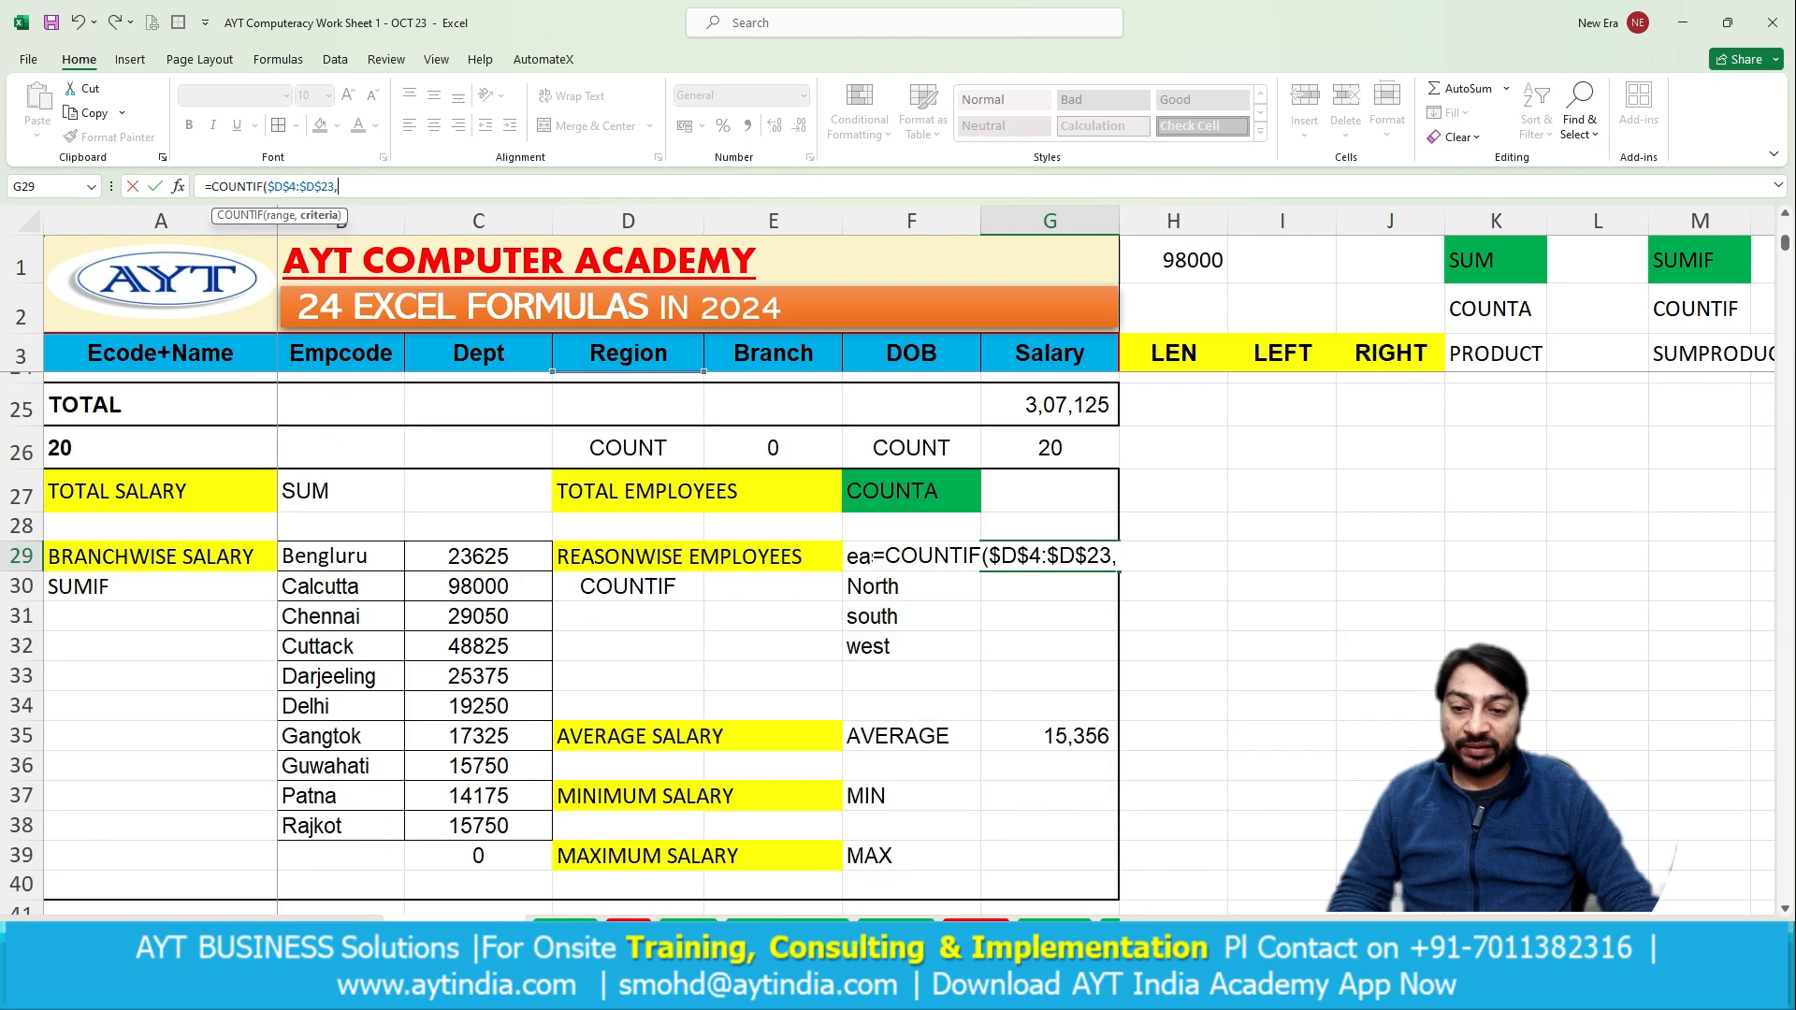
pyautogui.click(911, 586)
pyautogui.press('Up')
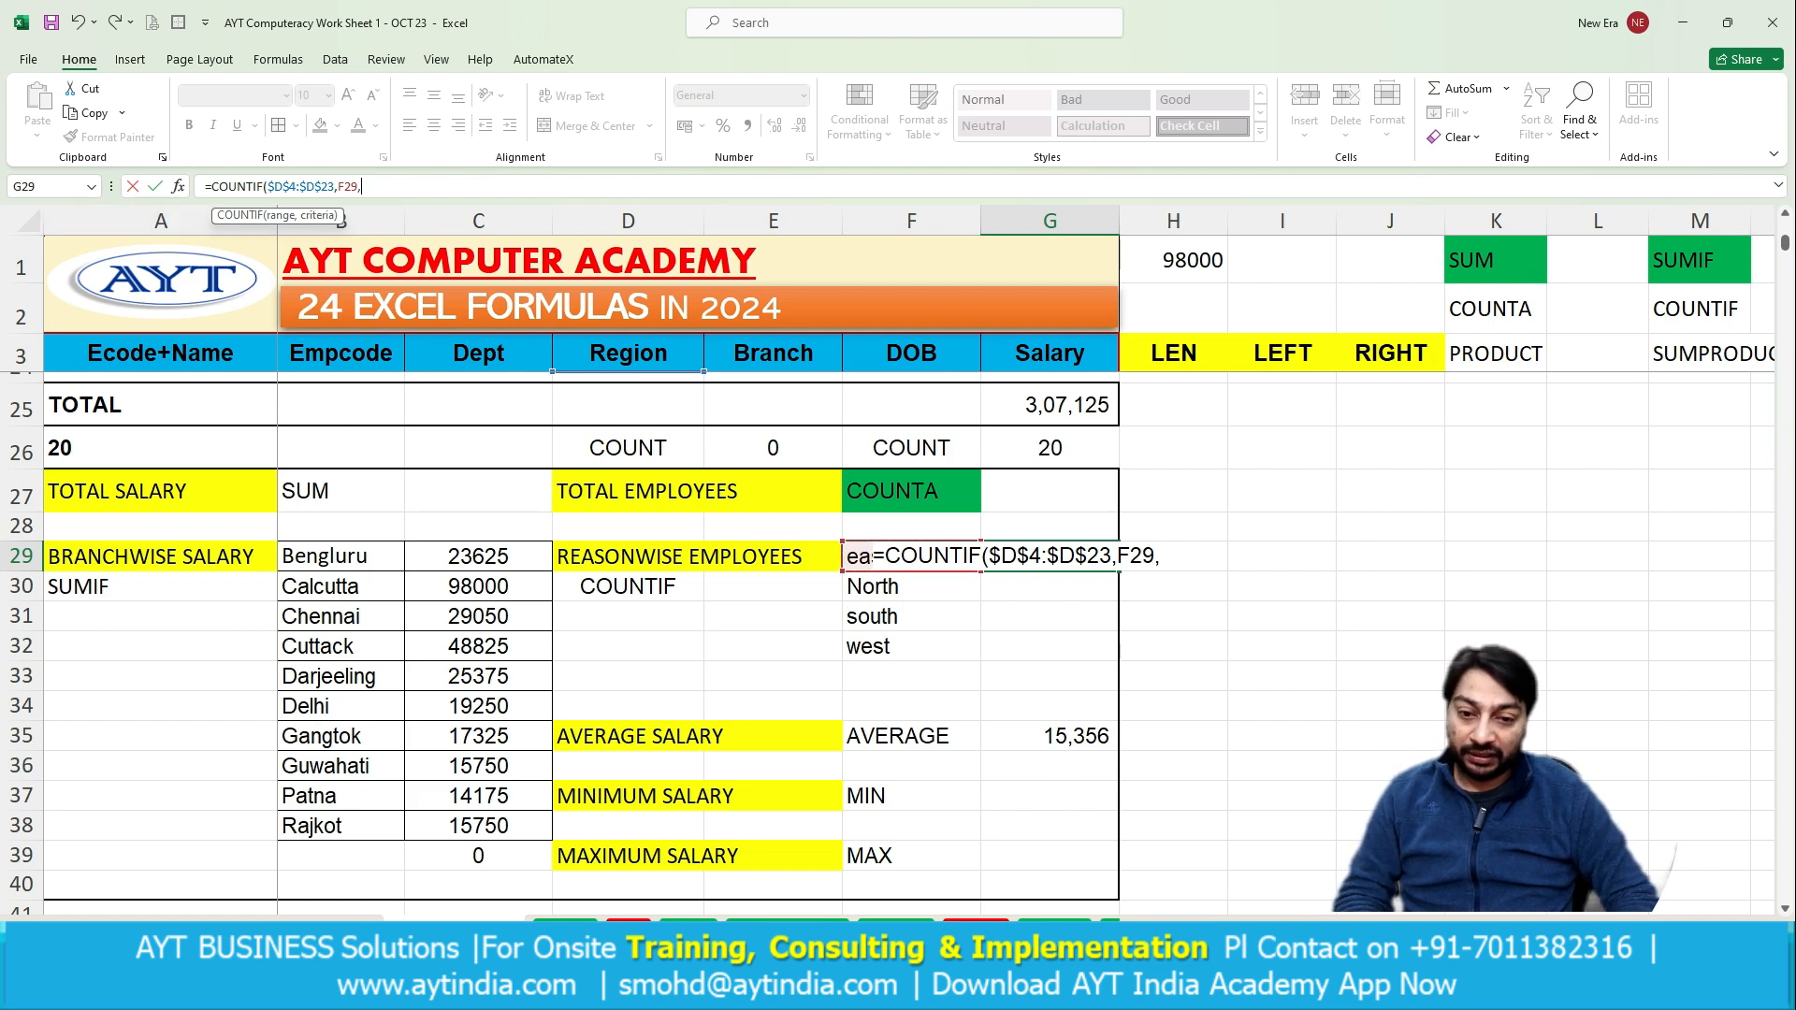
pyautogui.press('Return')
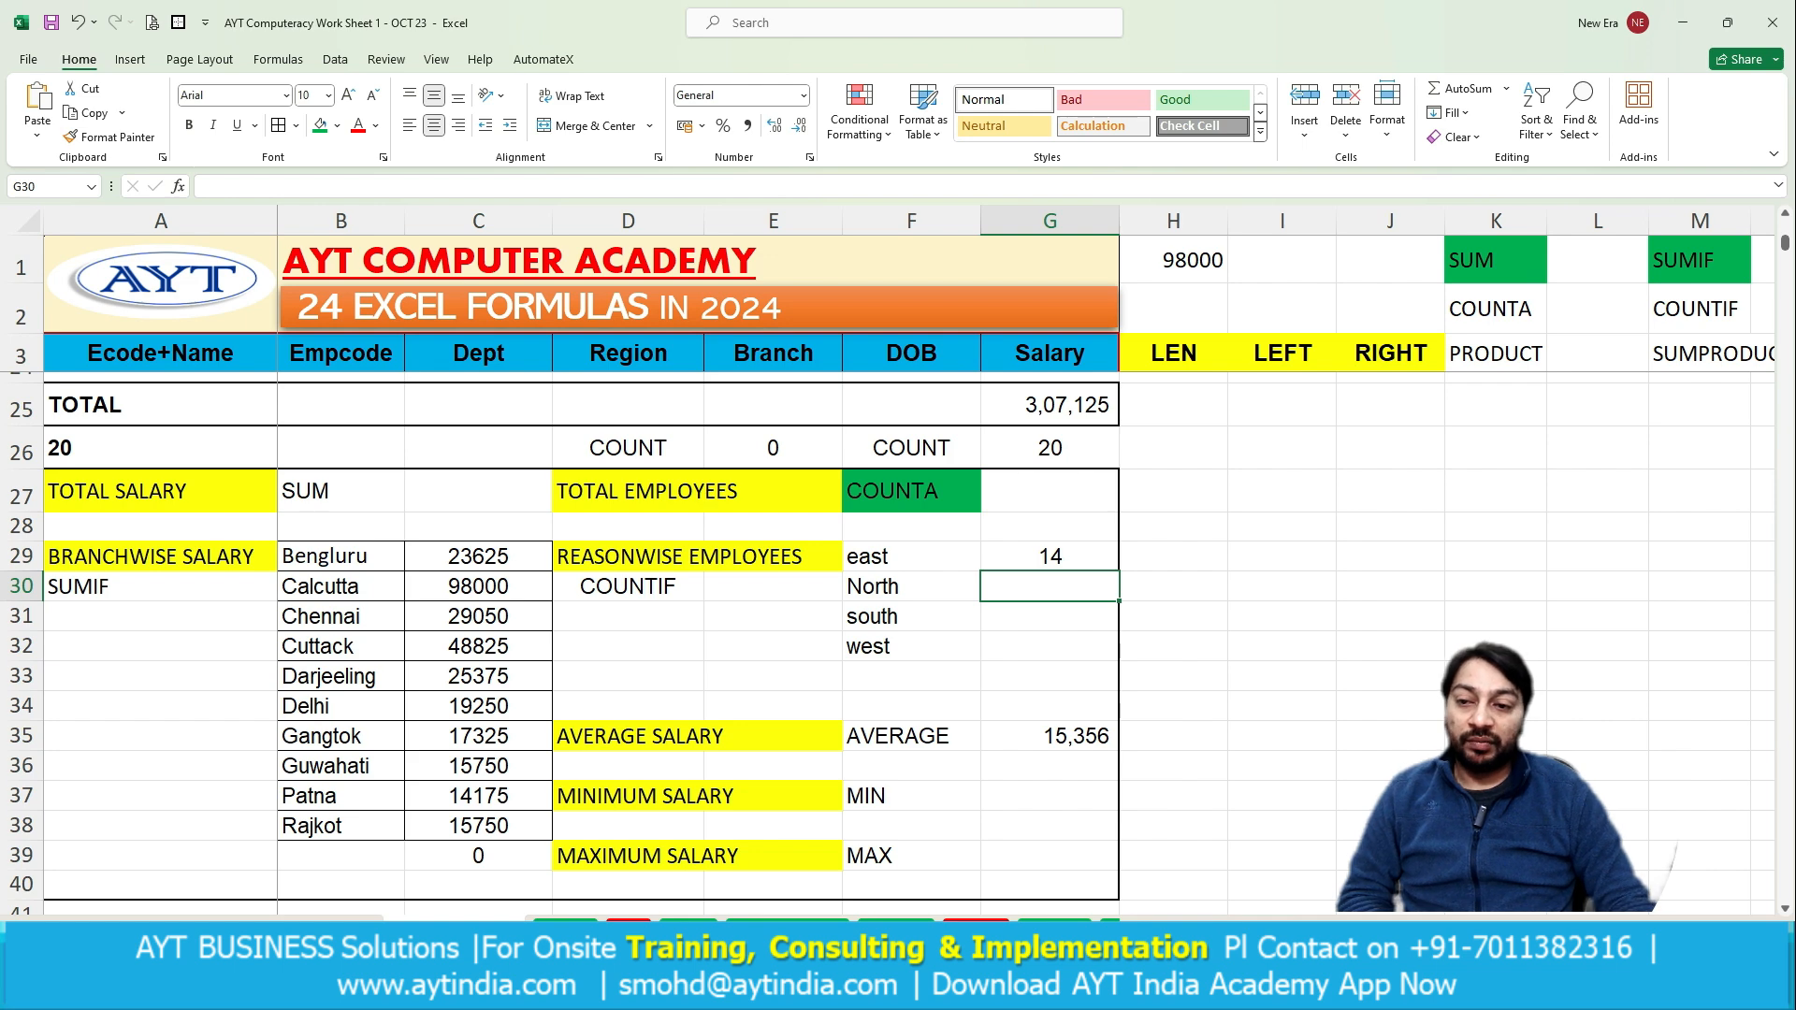
# Copy the COUNTIF formula from G29 down to G32 for the North, south and west regions.
pyautogui.press('Up')
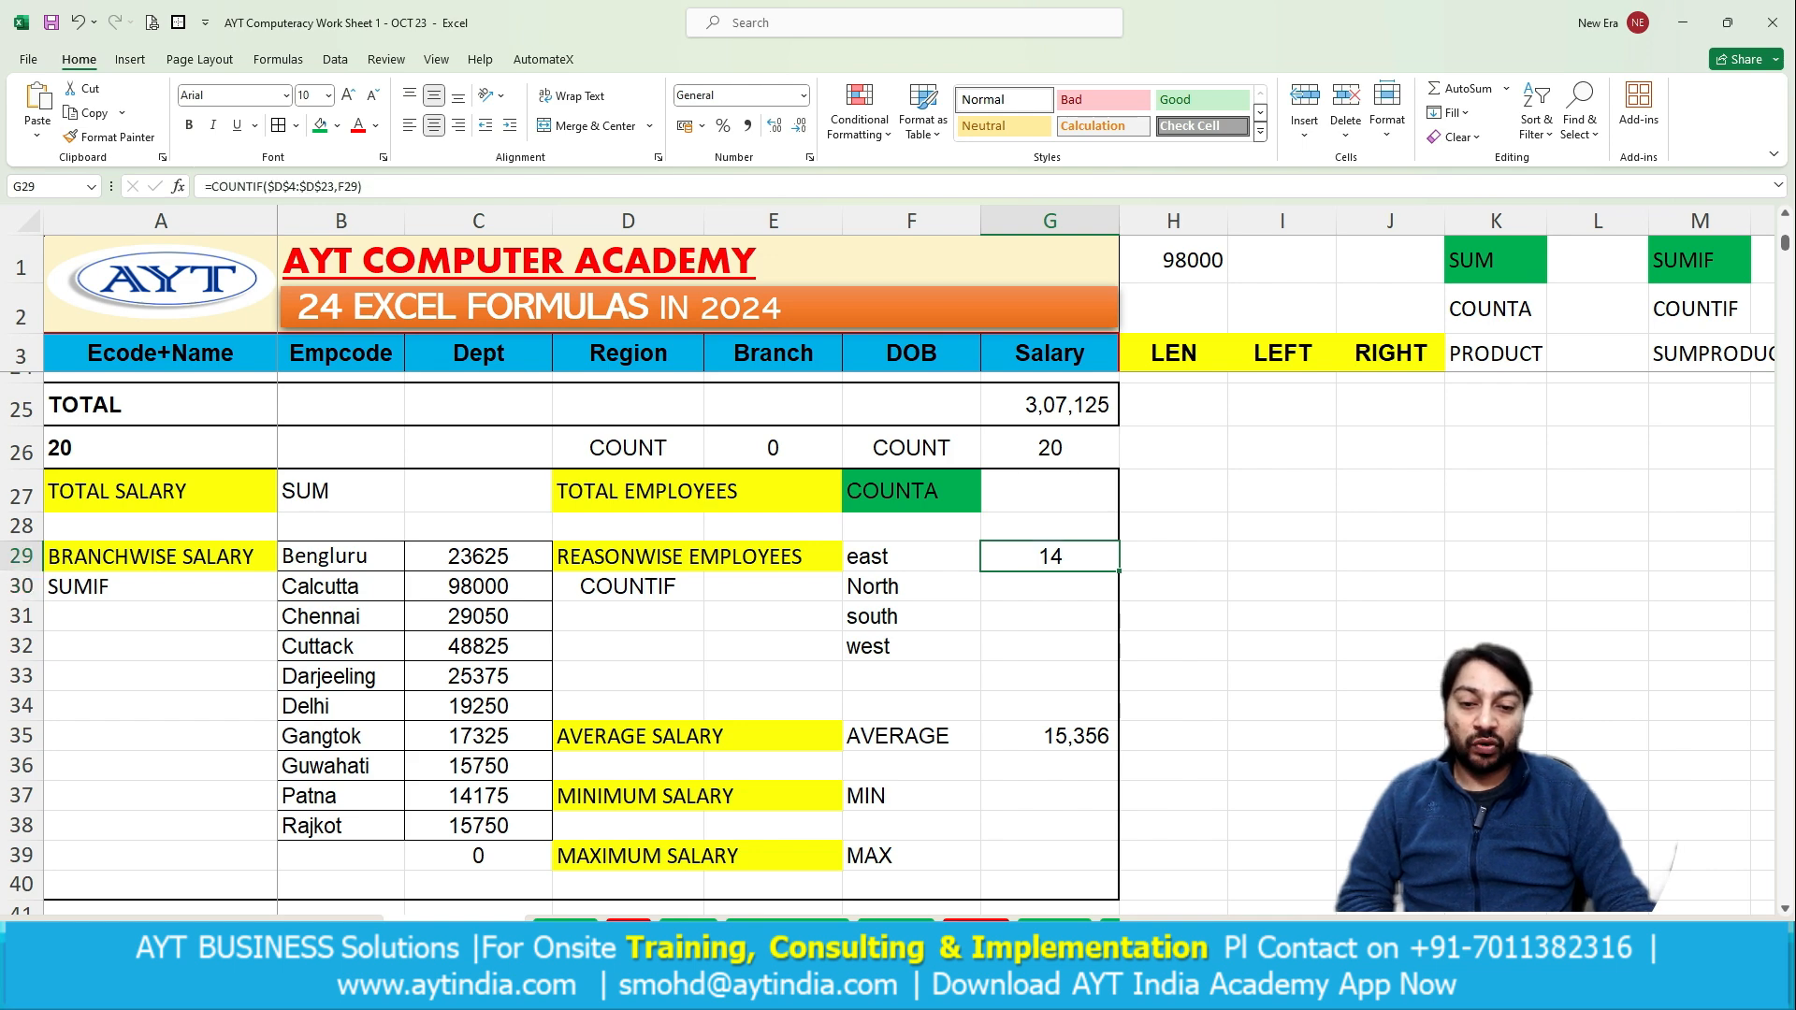
pyautogui.moveTo(1119, 570); pyautogui.dragTo(1119, 659)
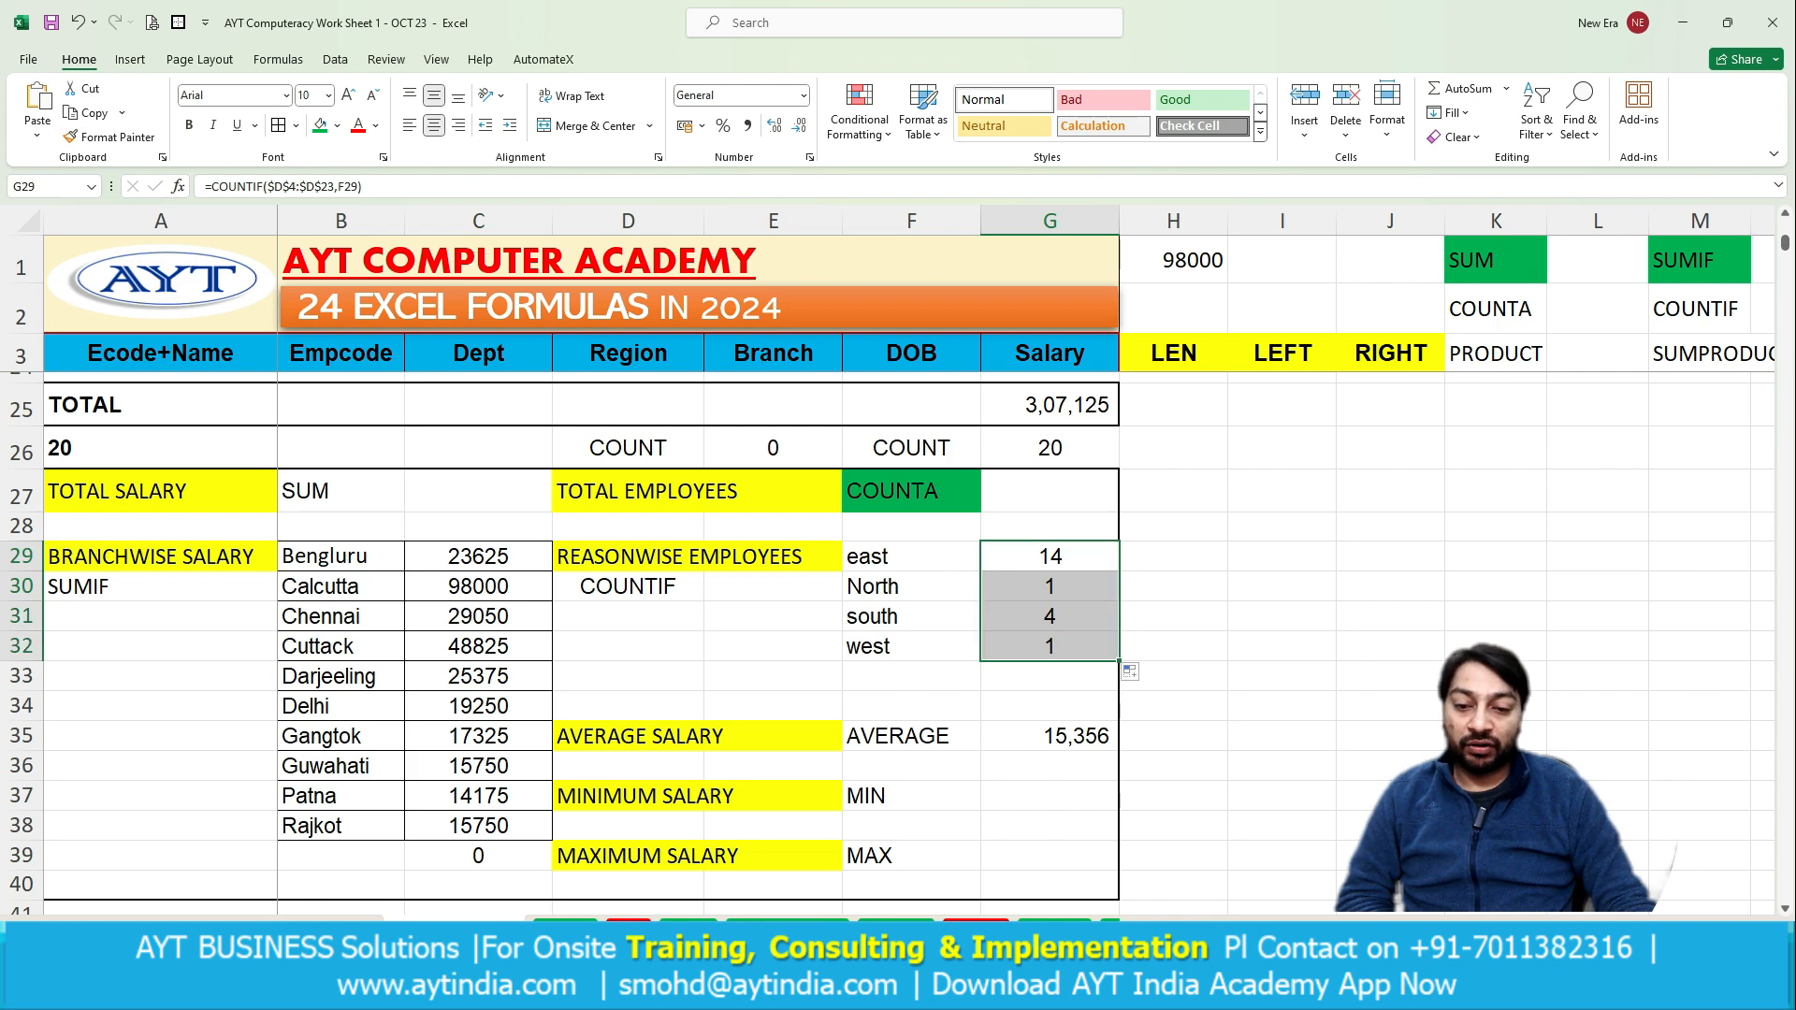
pyautogui.click(1050, 677)
pyautogui.press('Up')
pyautogui.hotkey('ctrl', 'shift', 'Up')
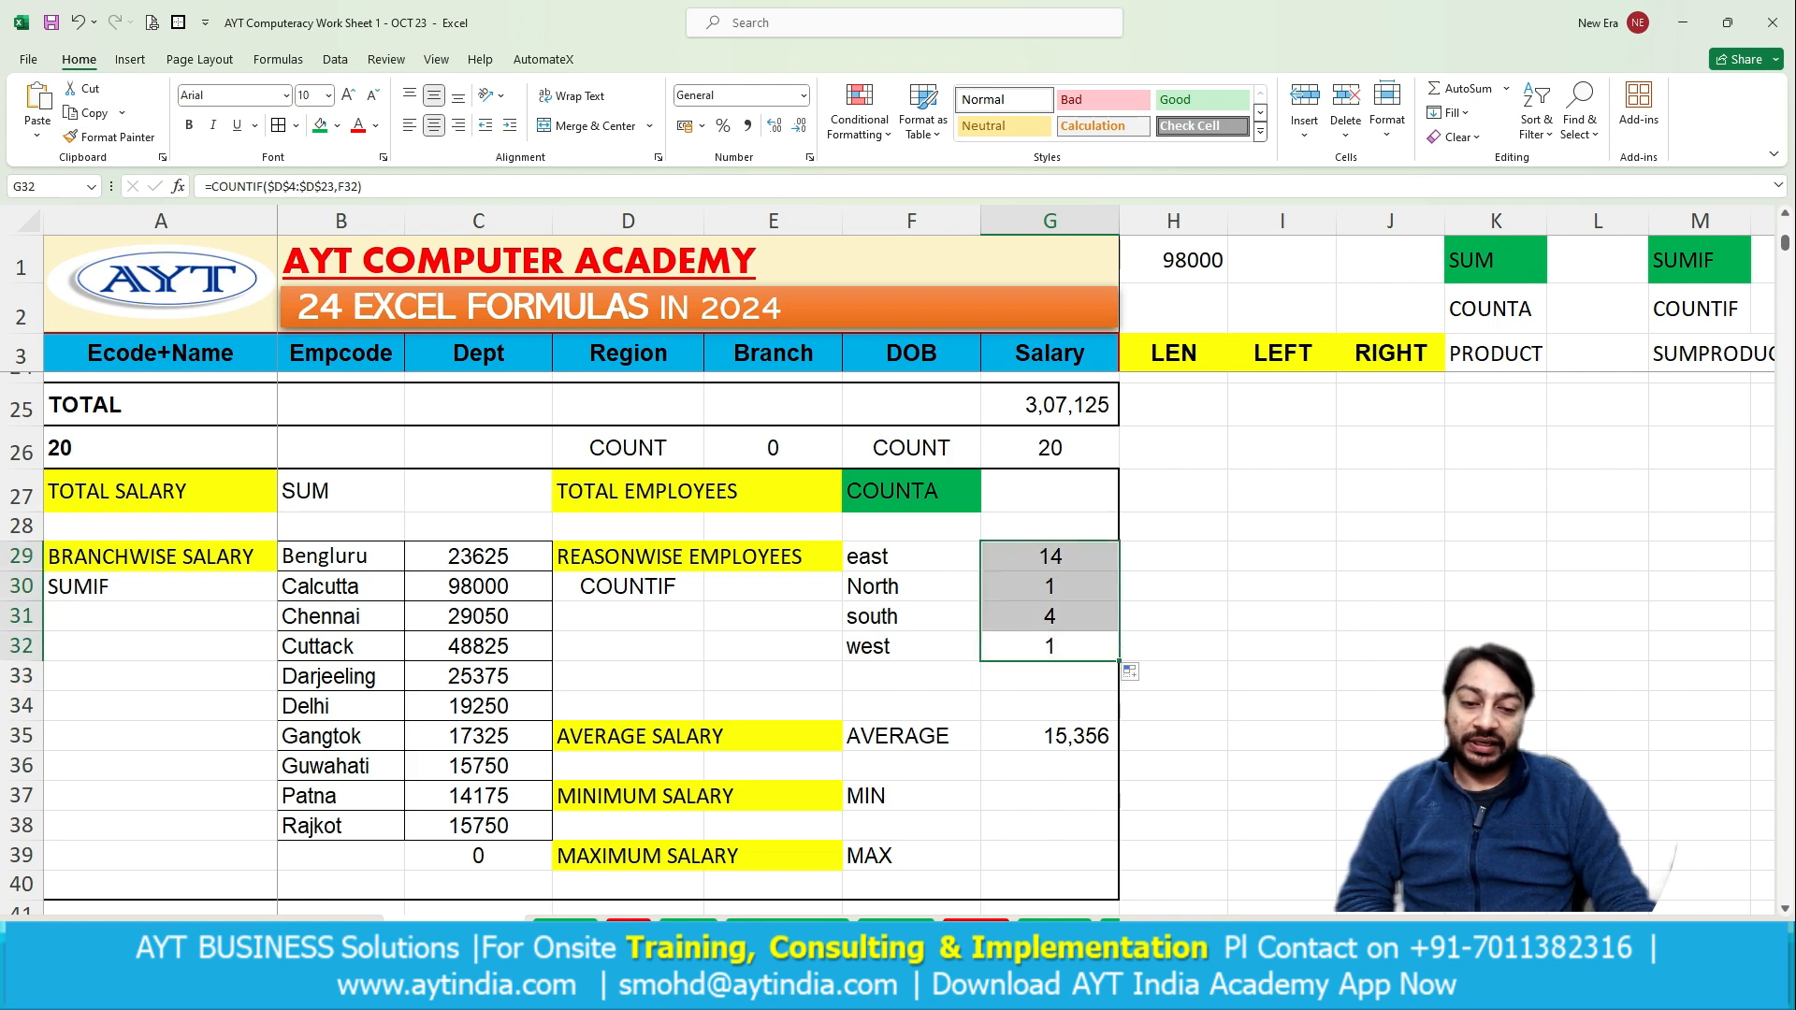
# Enter a SUM formula in G33 adding the region counts from G29 to G32.
pyautogui.press('Down')
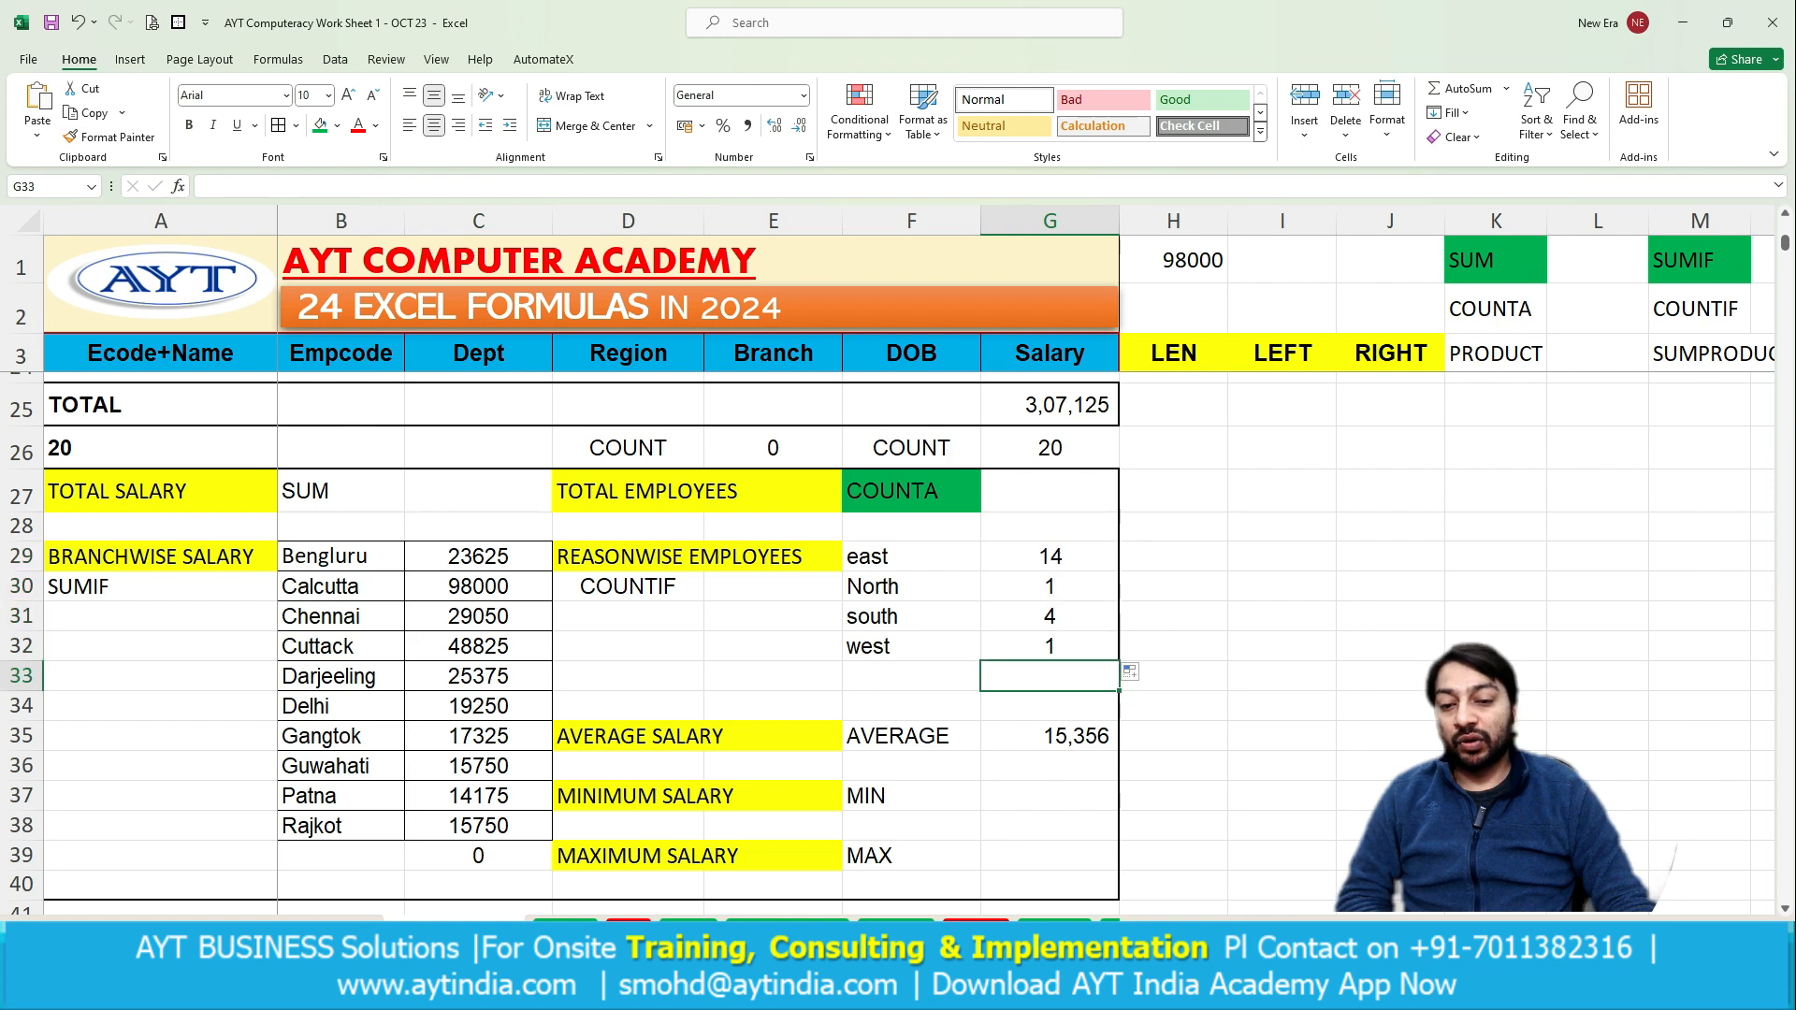
pyautogui.write('=SUM(')
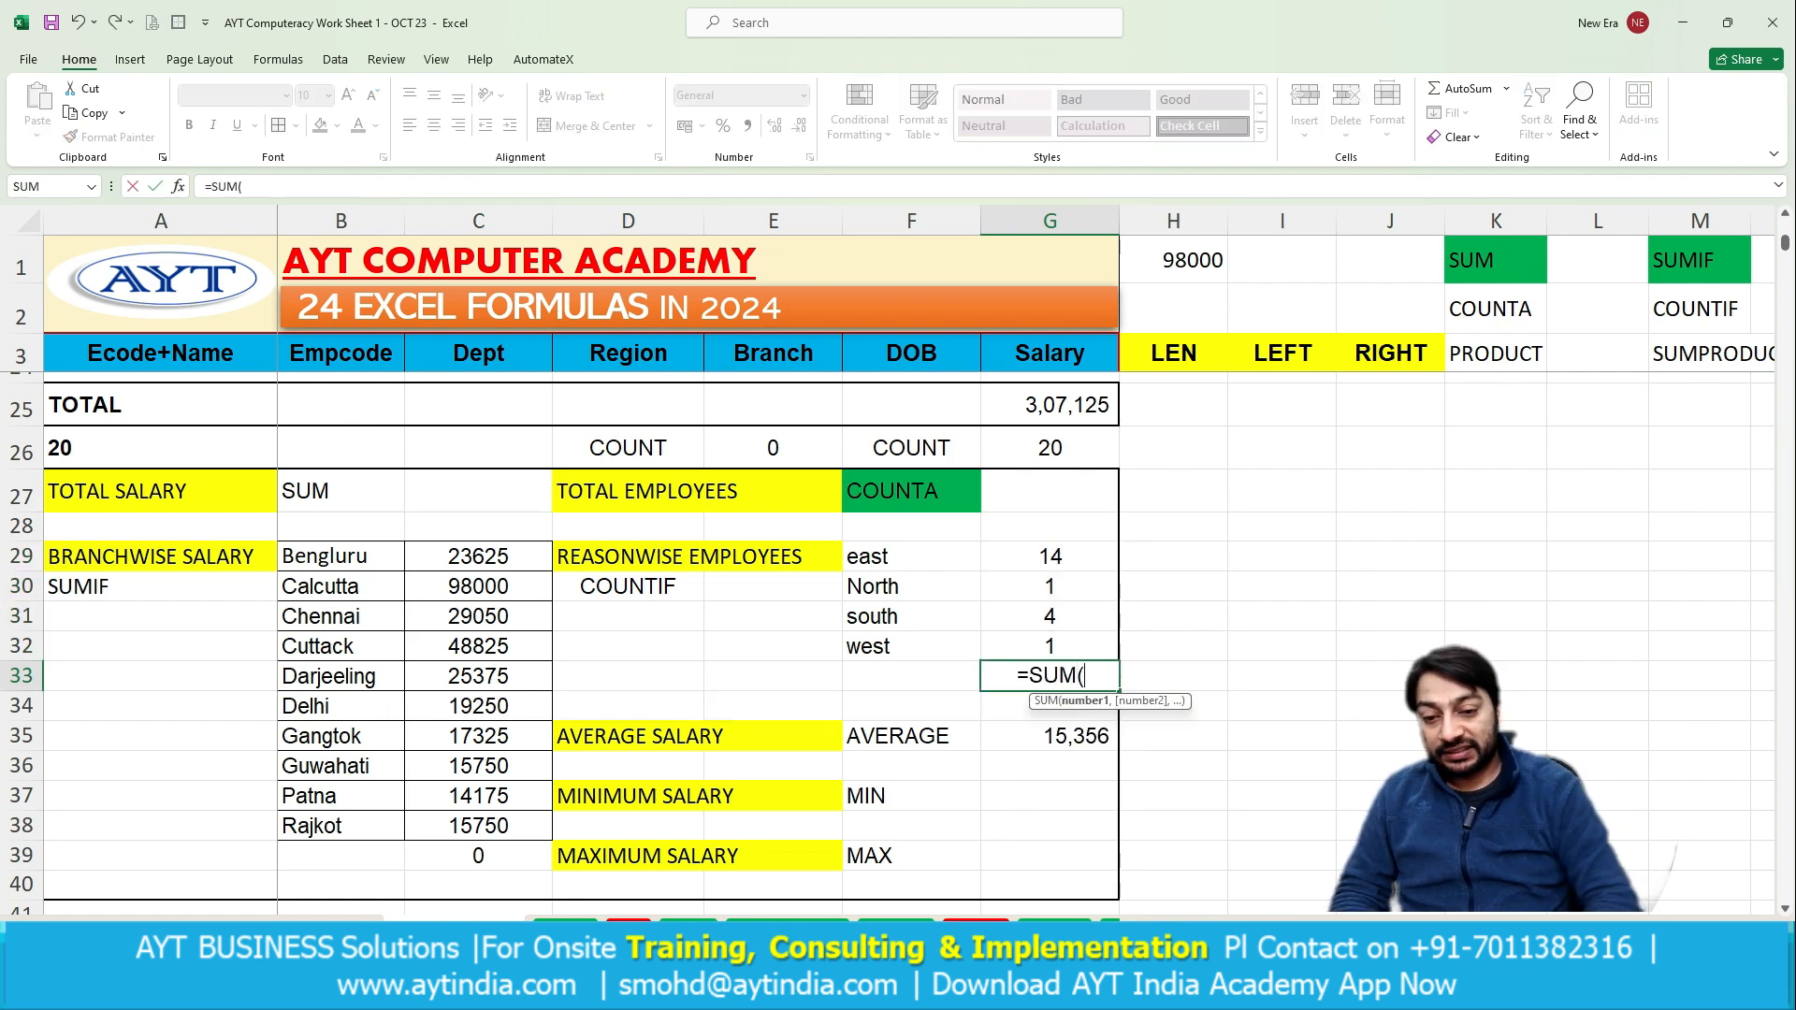
pyautogui.press('Up')
pyautogui.press('Up')
pyautogui.press('Up')
pyautogui.press('Up')
pyautogui.hotkey('shift', 'Down')
pyautogui.hotkey('shift', 'Down')
pyautogui.hotkey('shift', 'Down')
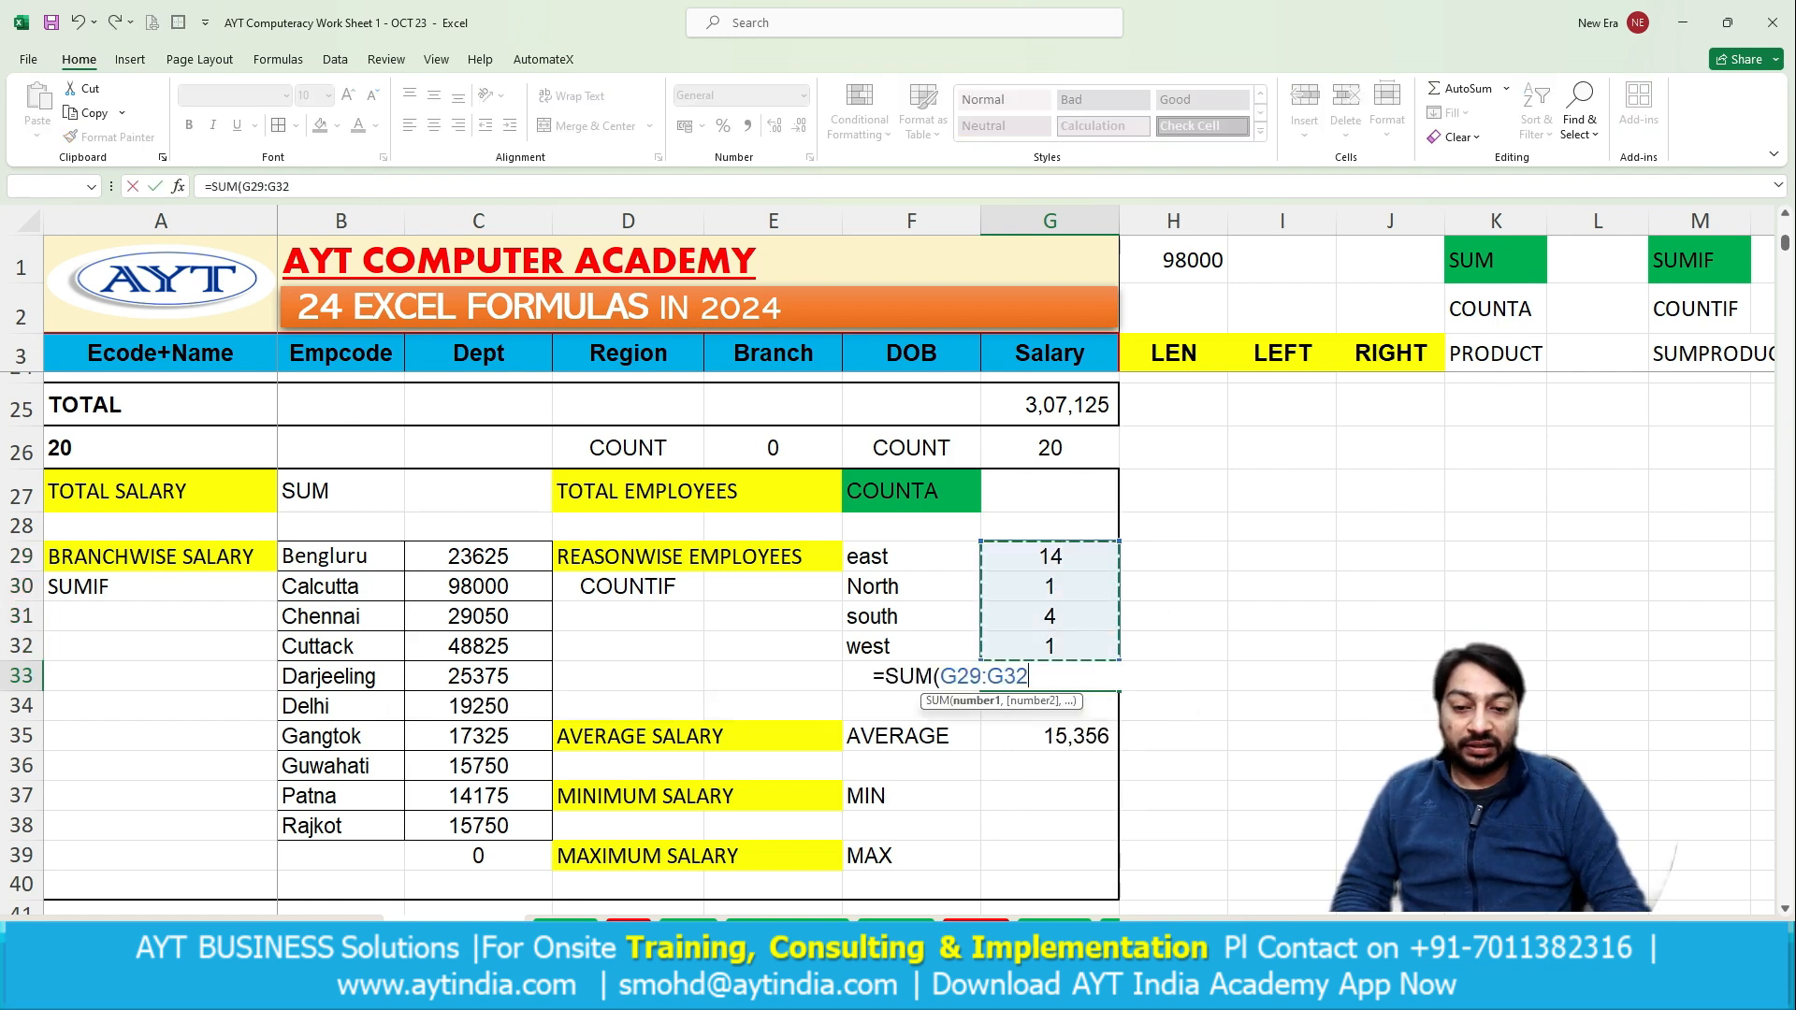
pyautogui.press('Return')
# Label the sum of the region counts by entering TOTAL in F33.
pyautogui.press('Up')
pyautogui.press('Left')
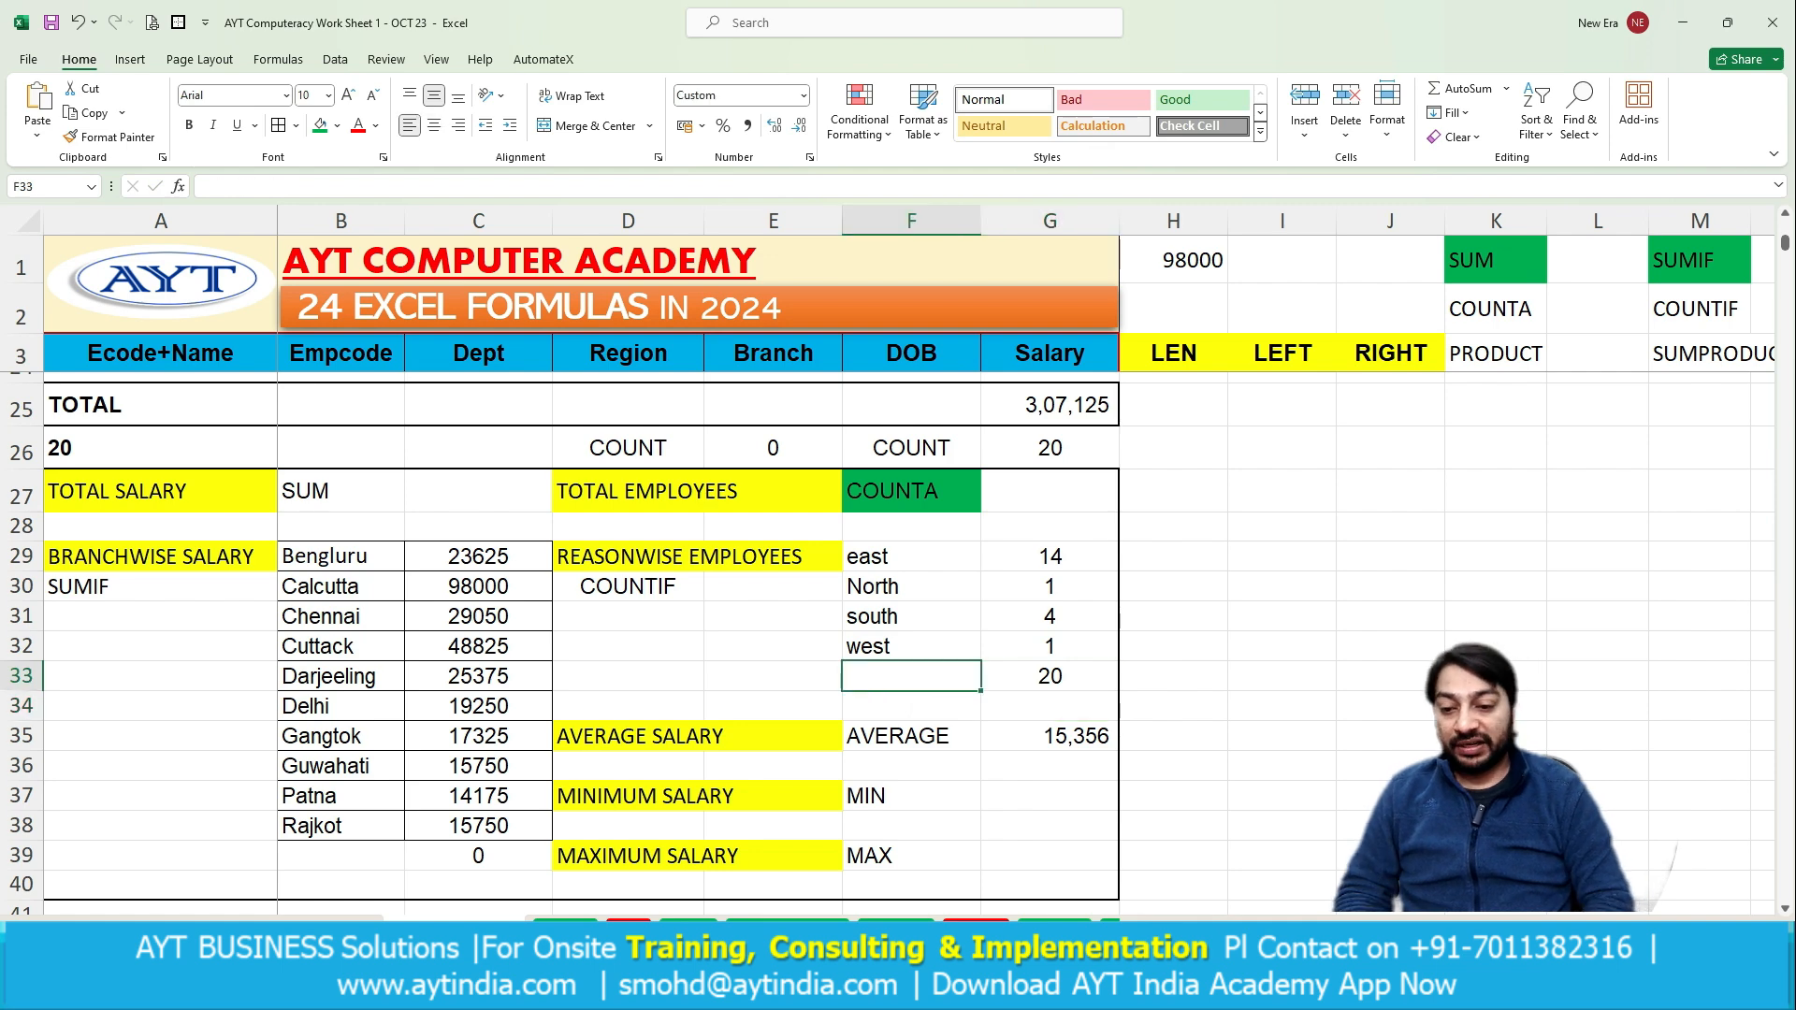
pyautogui.write('TOTALO')
pyautogui.press('Return')
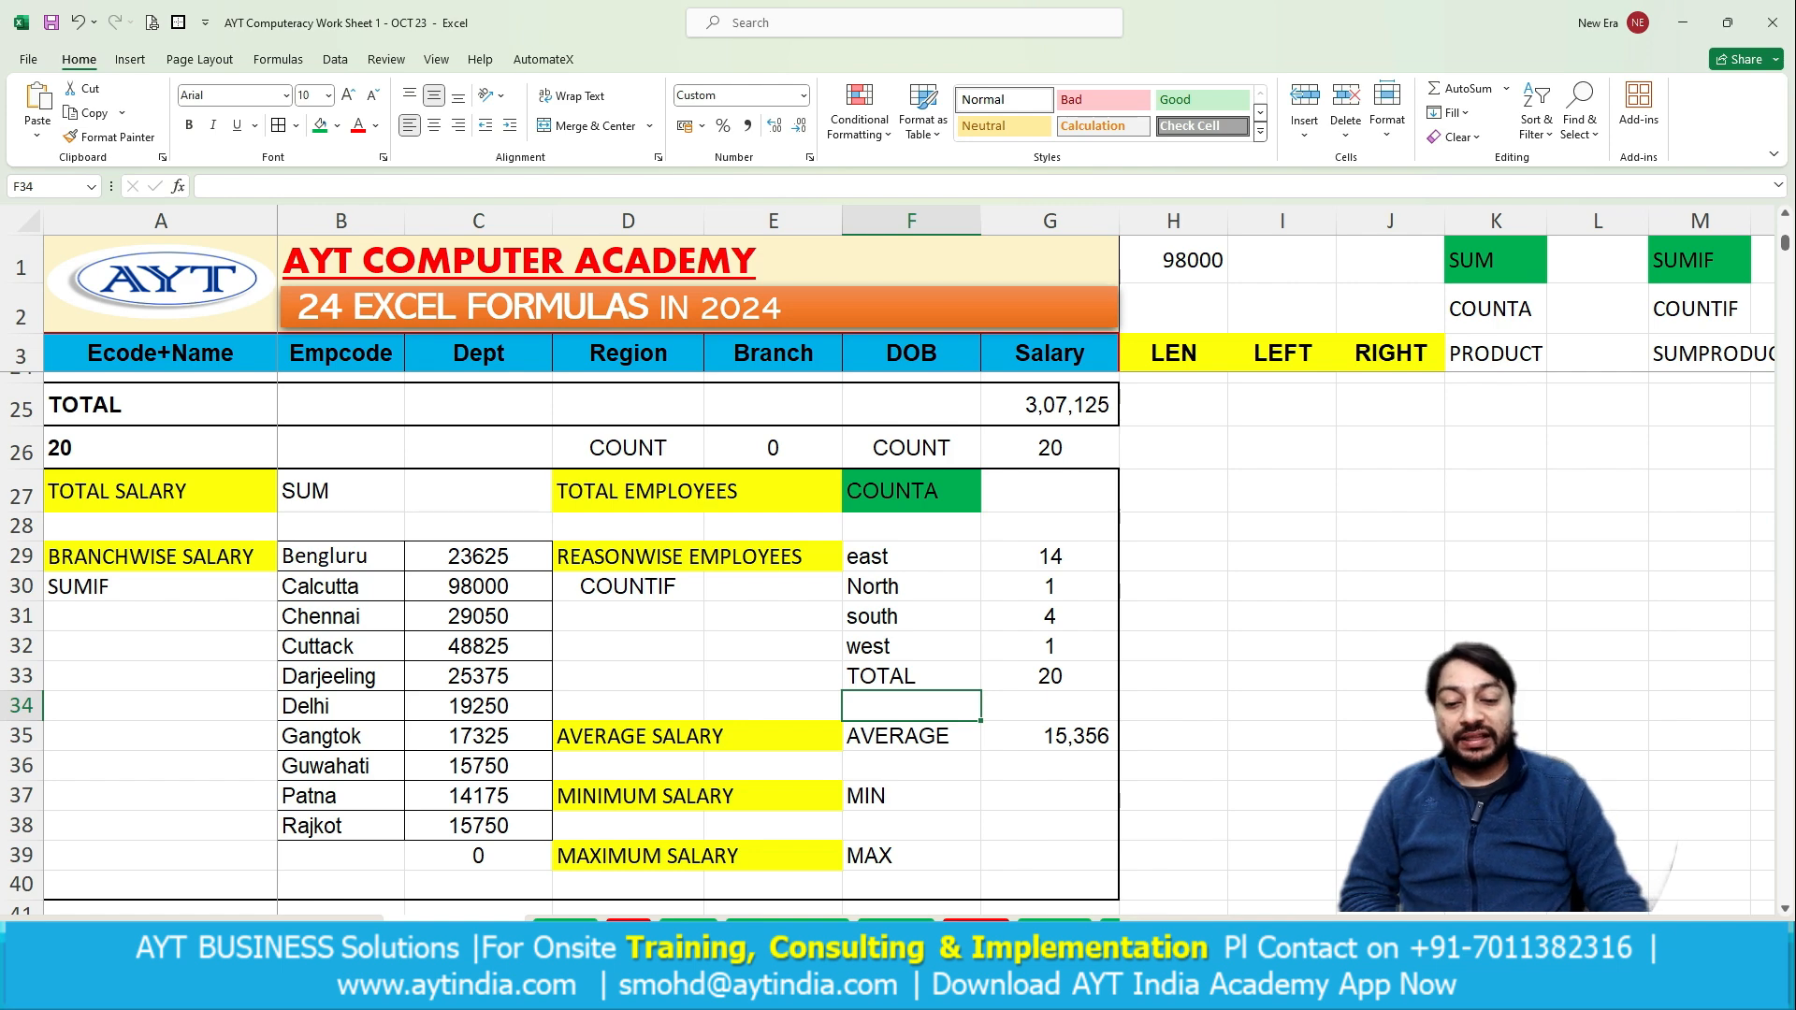
# Switch to the overview sheet listing the 24 Excel formulas.
pyautogui.hotkey('ctrl', 'pageup')
pyautogui.hotkey('ctrl', 'pageup')
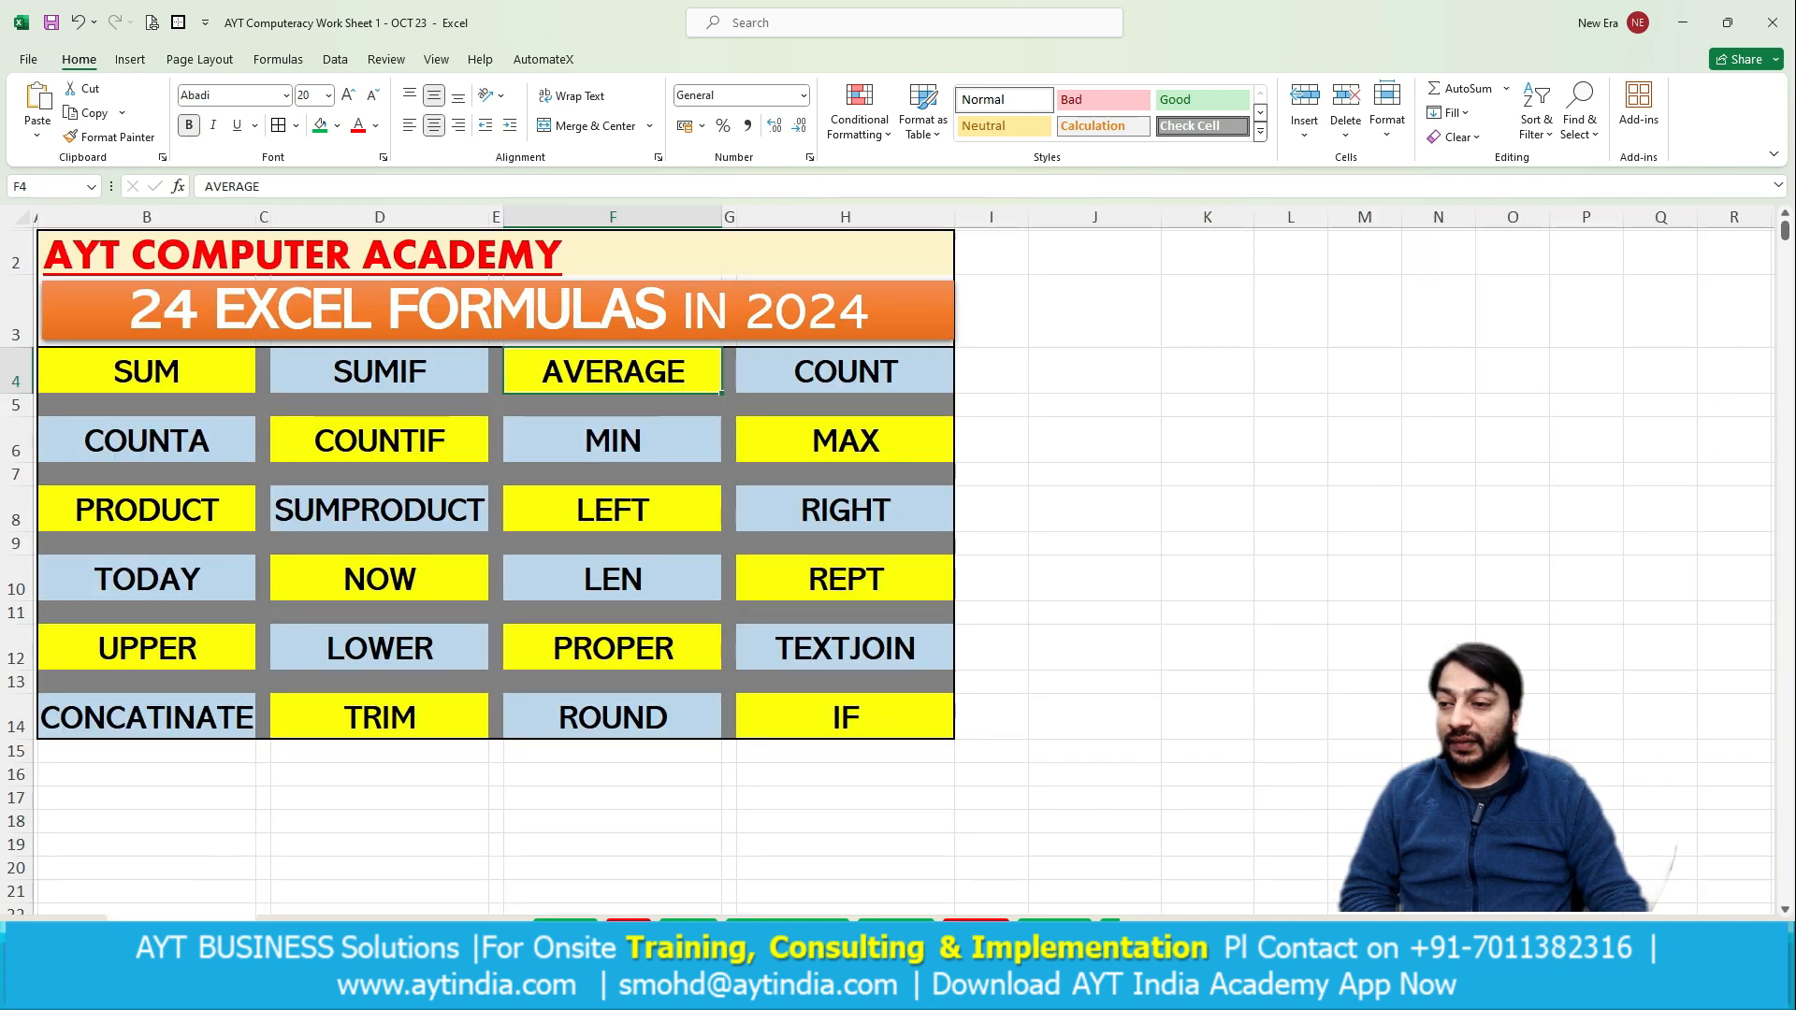
# Go over MIN and MAX in the formula overview and return to the employee salary worksheet.
pyautogui.press('Down')
pyautogui.press('Down')
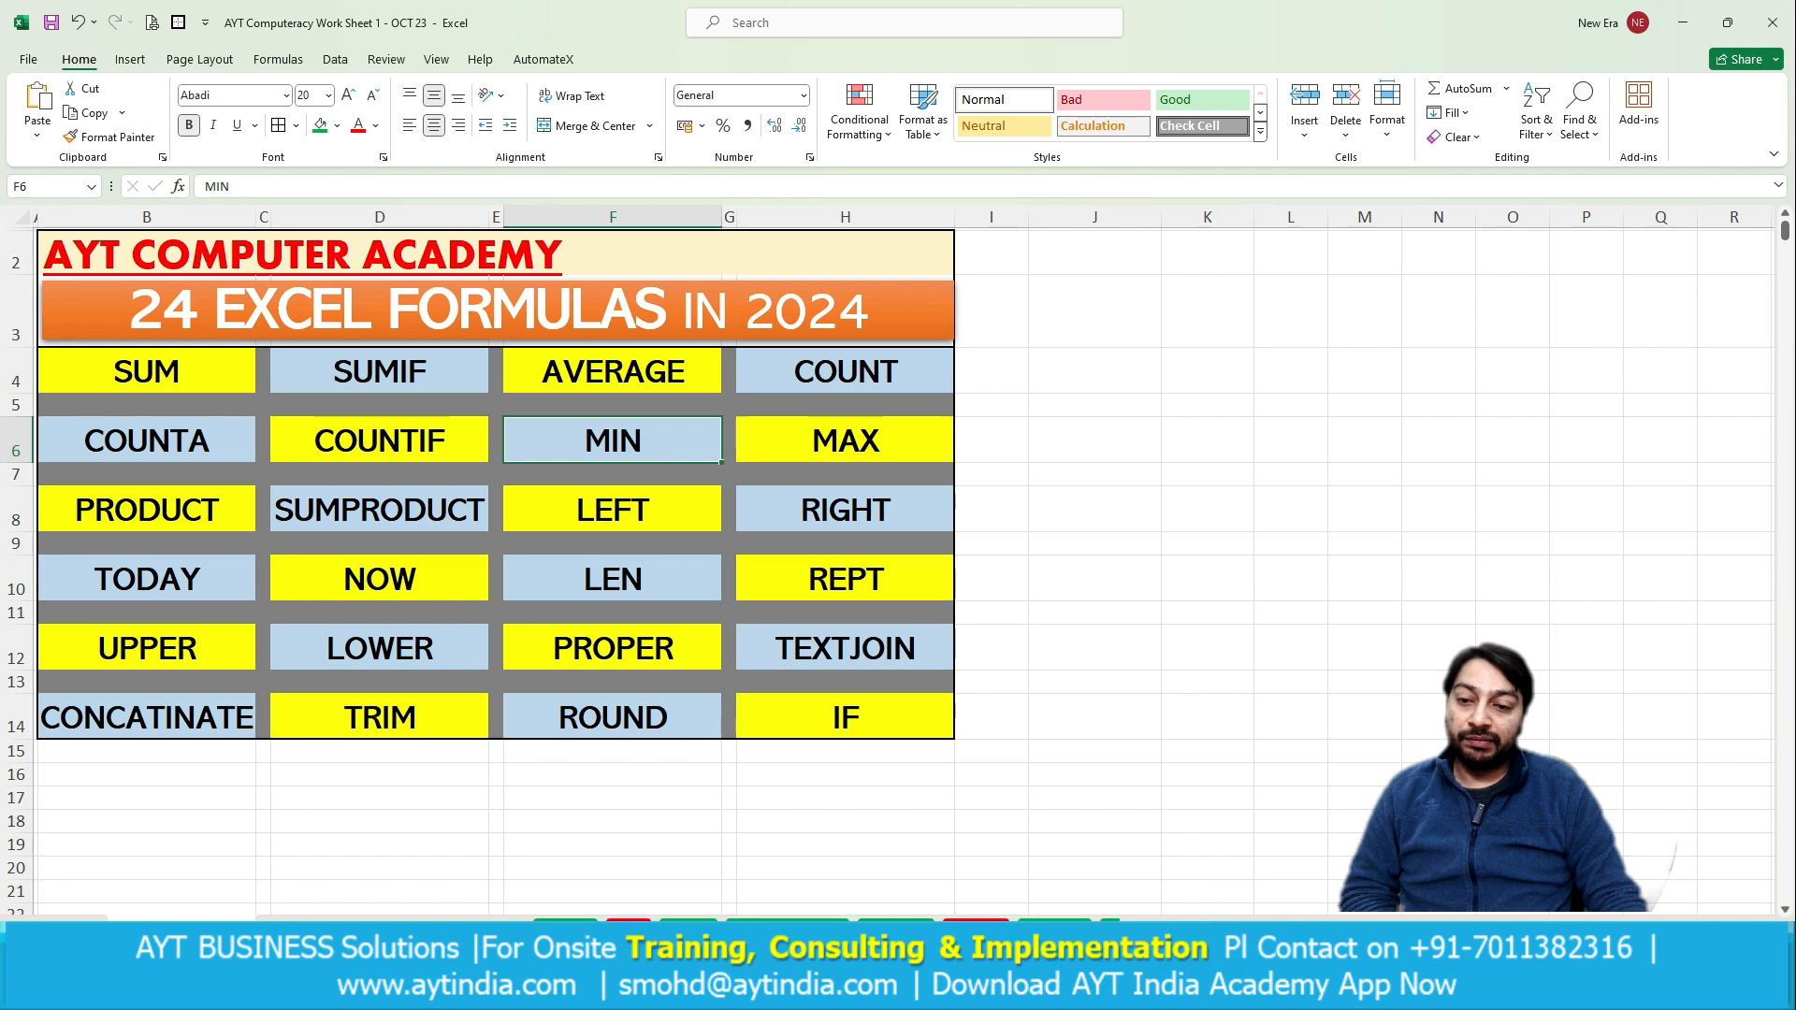
pyautogui.press('Right')
pyautogui.press('Right')
pyautogui.hotkey('ctrl', 'pagedown')
pyautogui.hotkey('ctrl', 'pagedown')
# Calculate the minimum salary in G37 with a MIN formula over G4:G23.
pyautogui.press('Down')
pyautogui.press('Down')
pyautogui.press('Down')
pyautogui.press('Right')
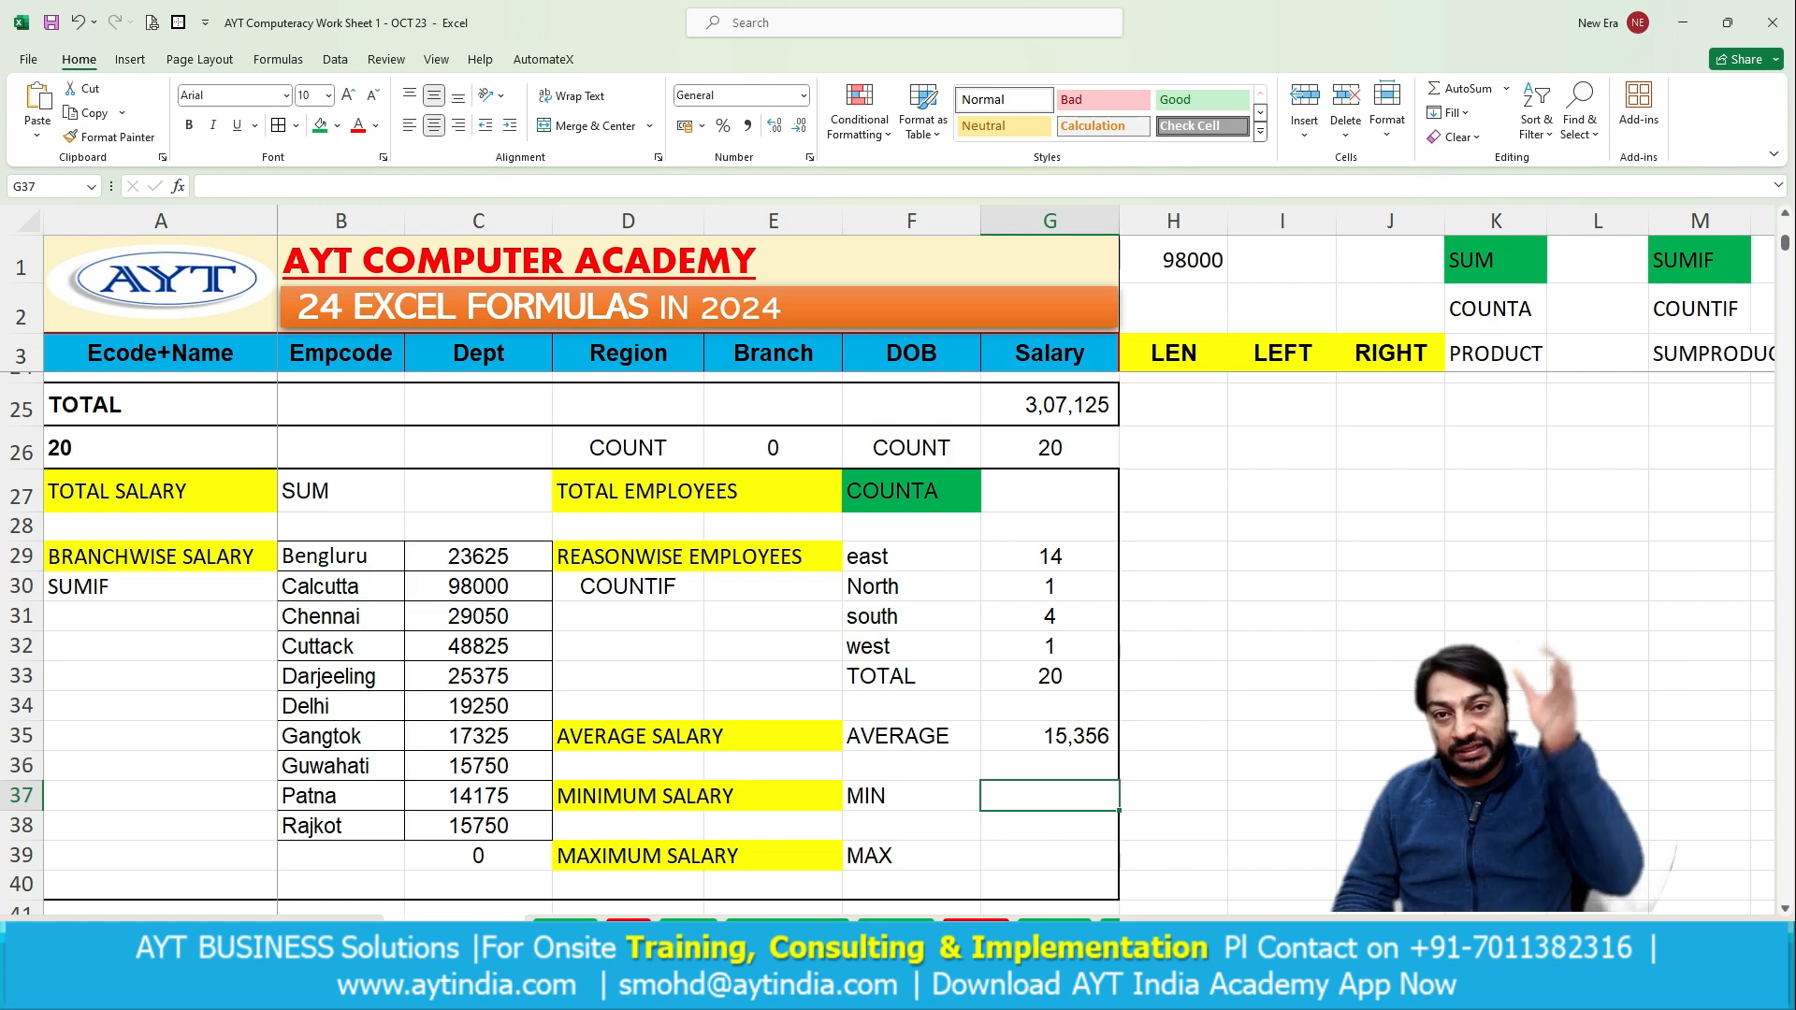
pyautogui.write('=MIN')
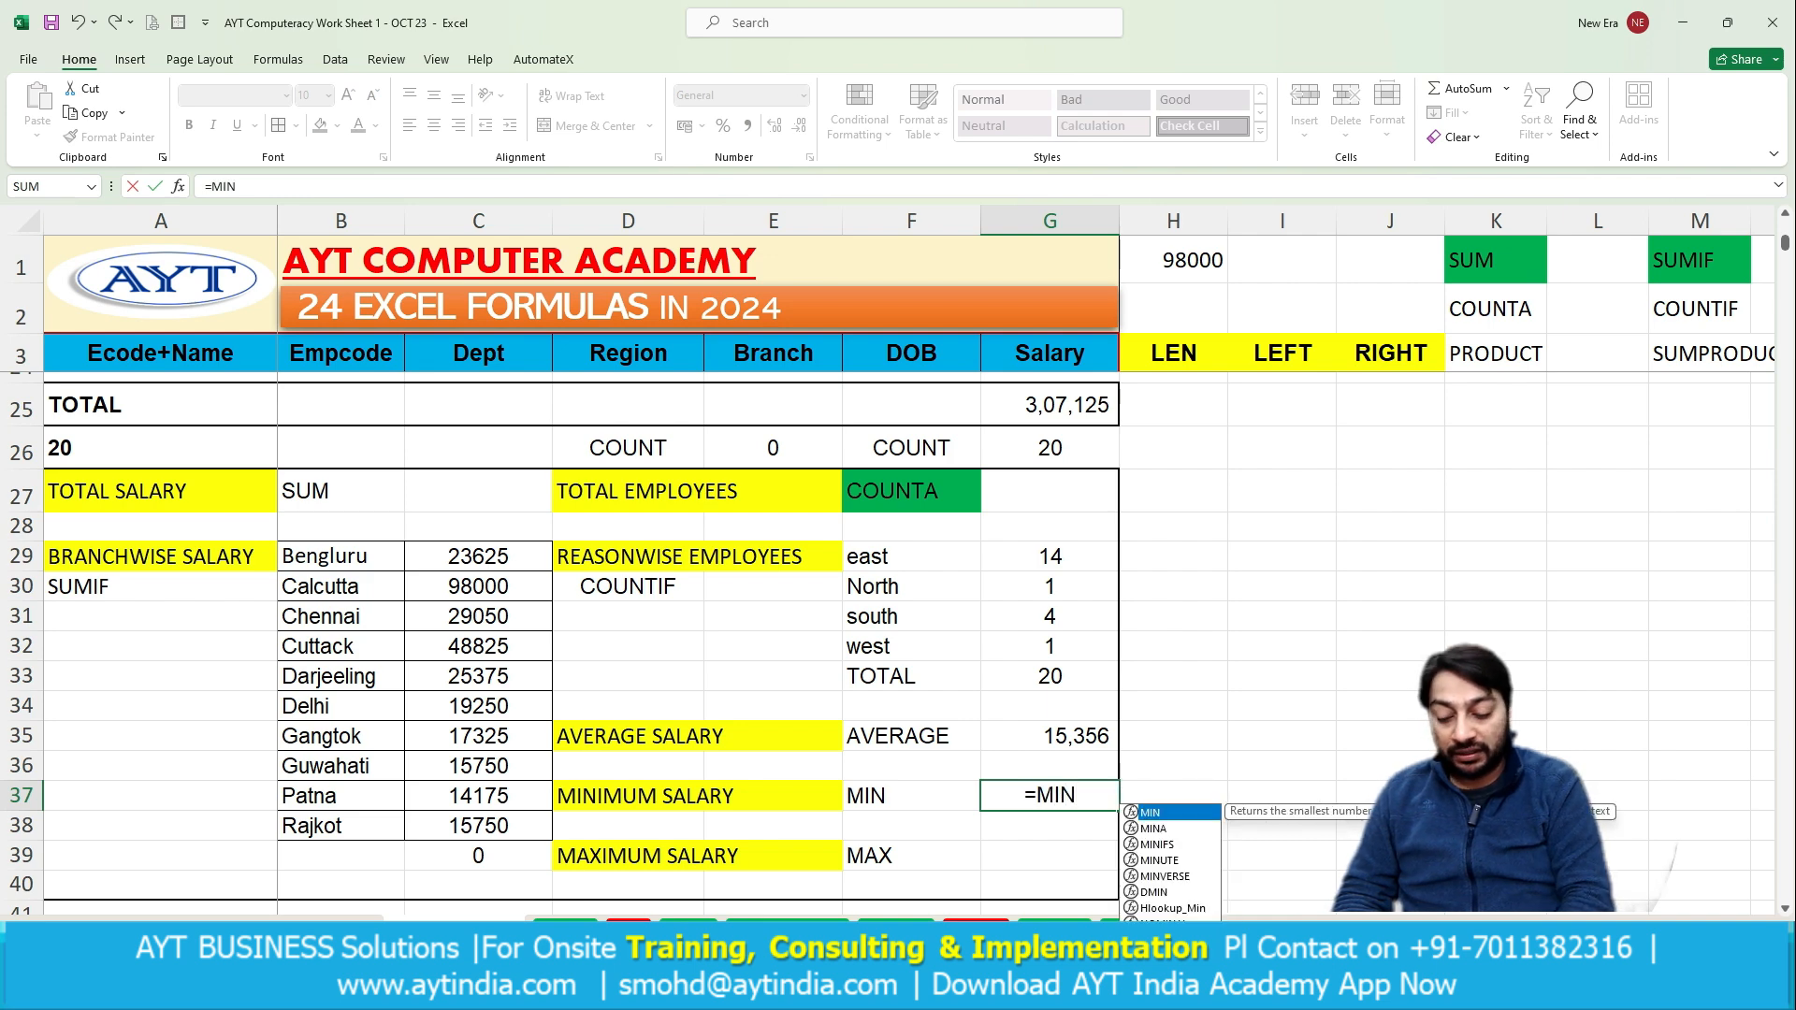
pyautogui.write('(')
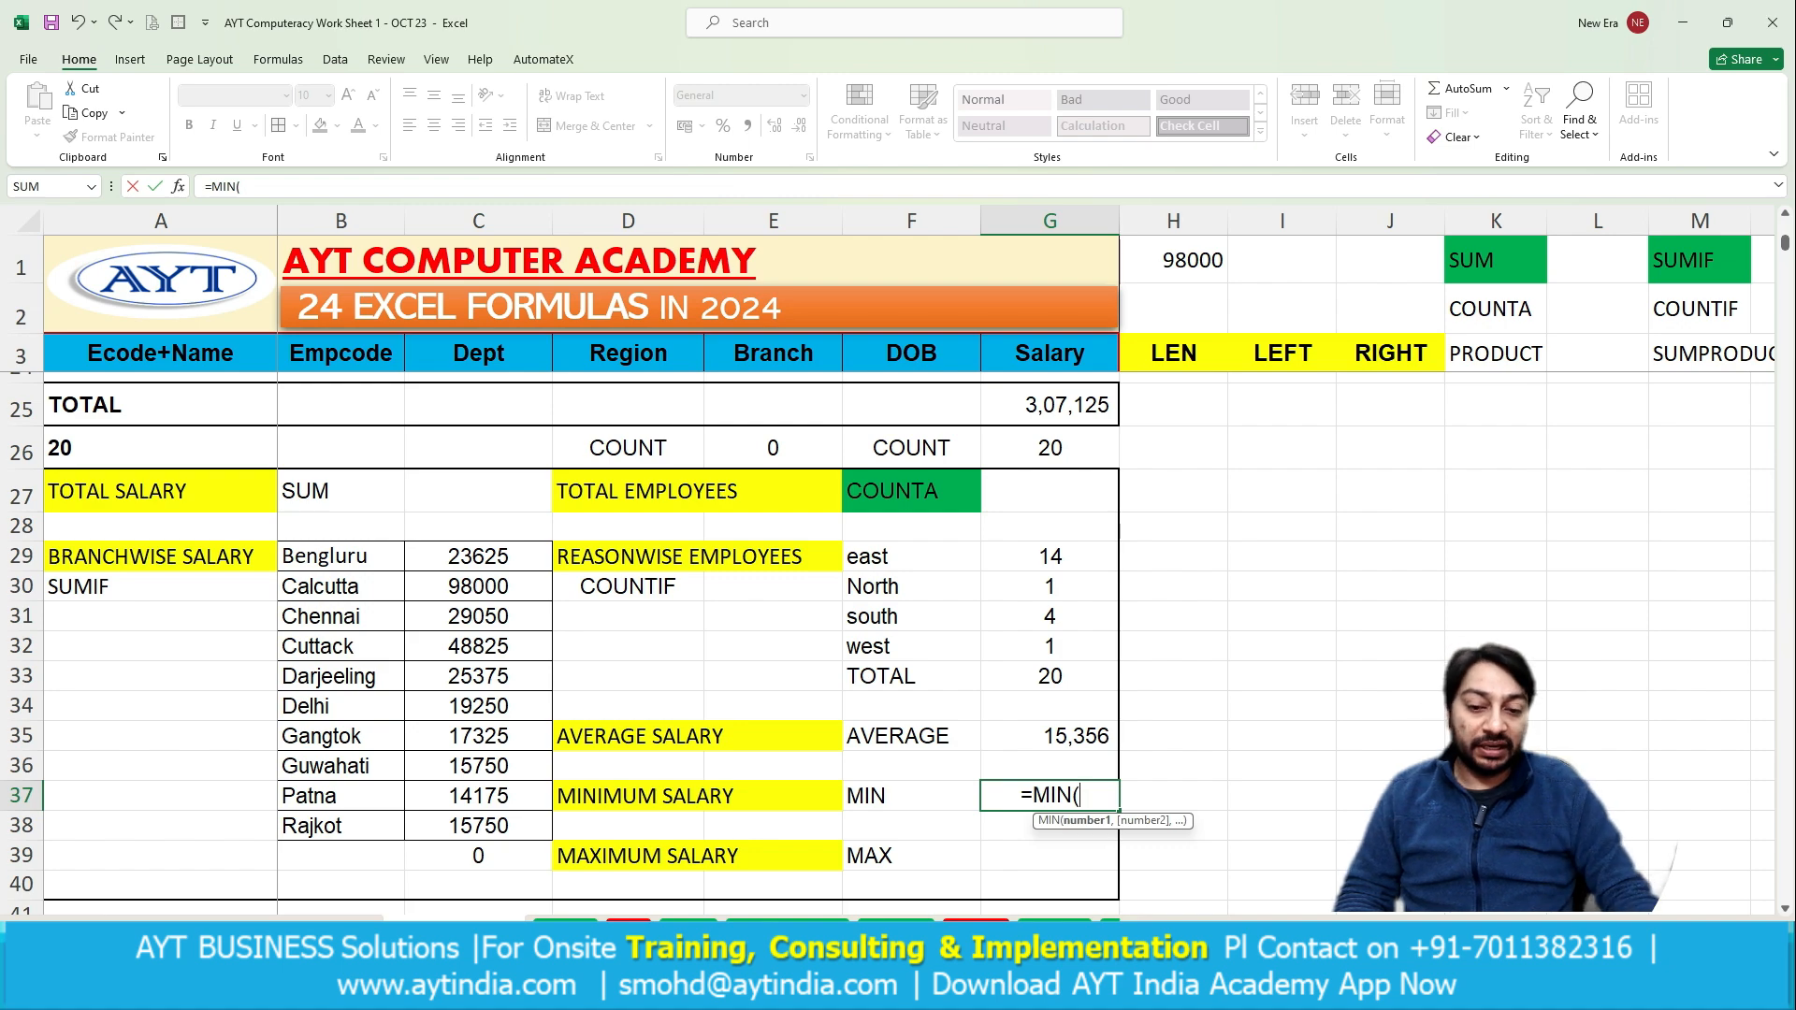
pyautogui.scroll(7, 580, 645)
pyautogui.moveTo(1049, 393); pyautogui.dragTo(1049, 856)
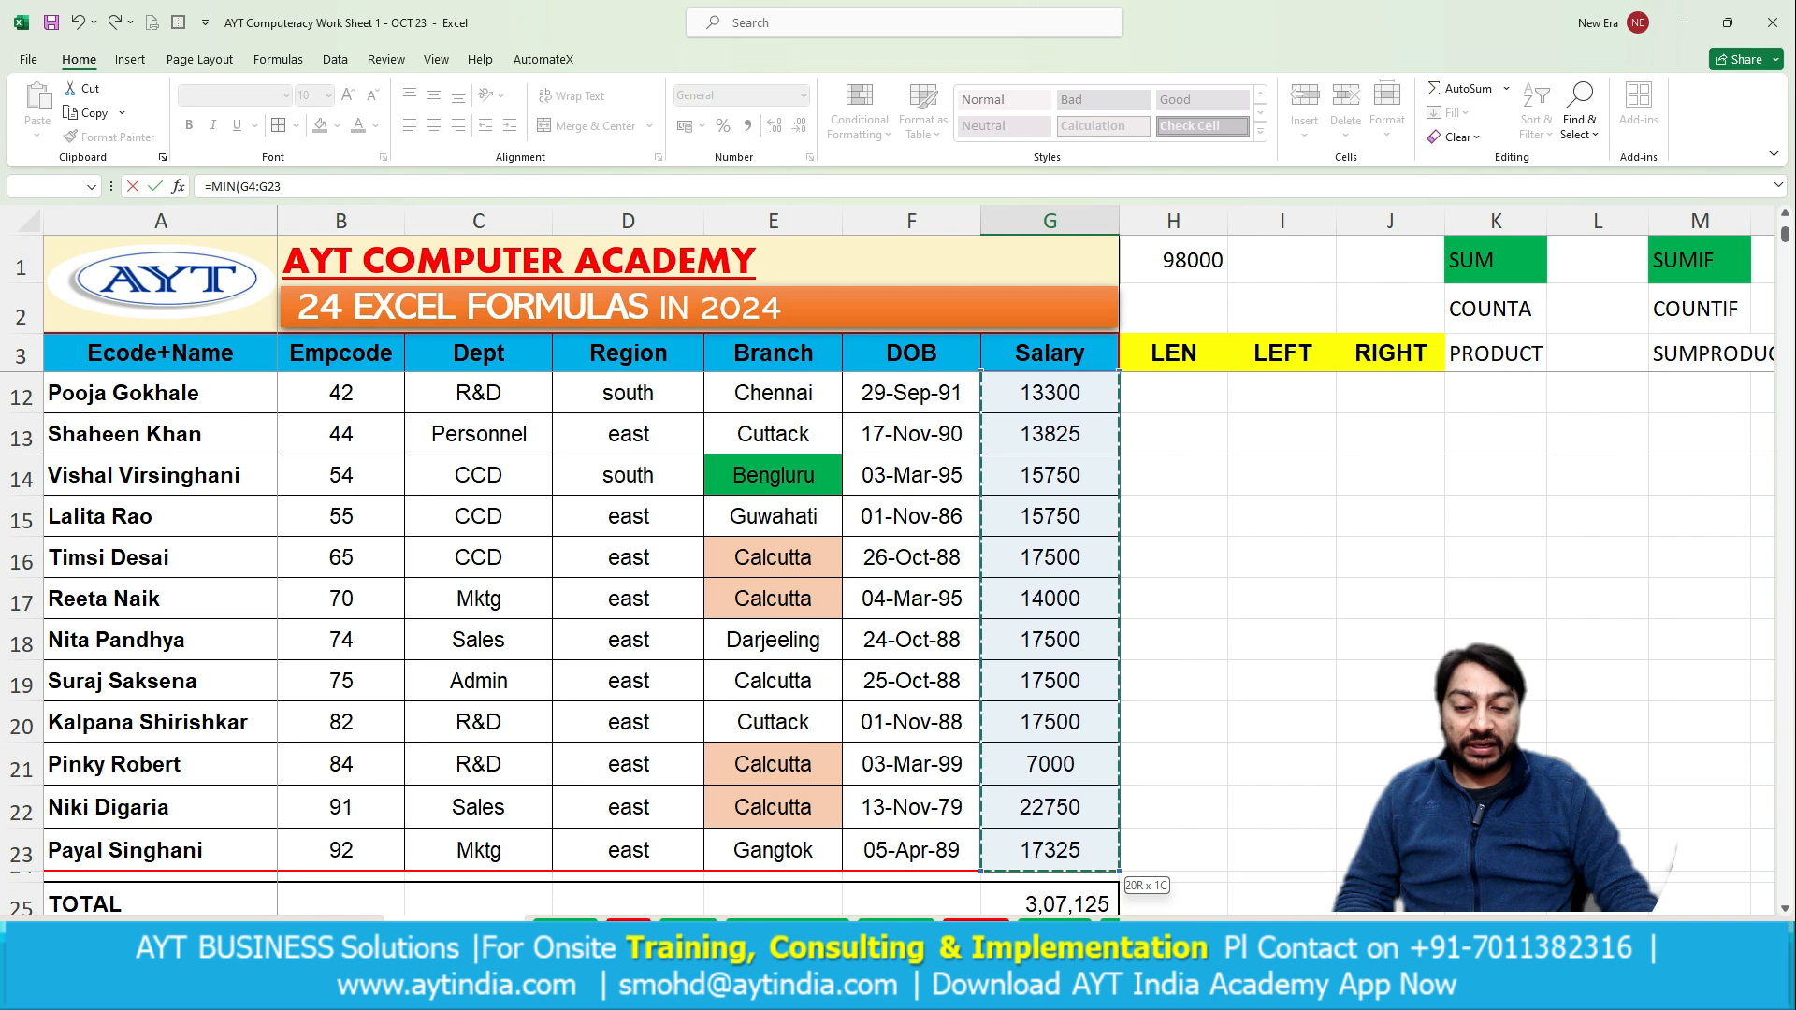
pyautogui.click(1050, 853)
pyautogui.scroll(3, 580, 645)
pyautogui.moveTo(1049, 393); pyautogui.dragTo(1049, 853)
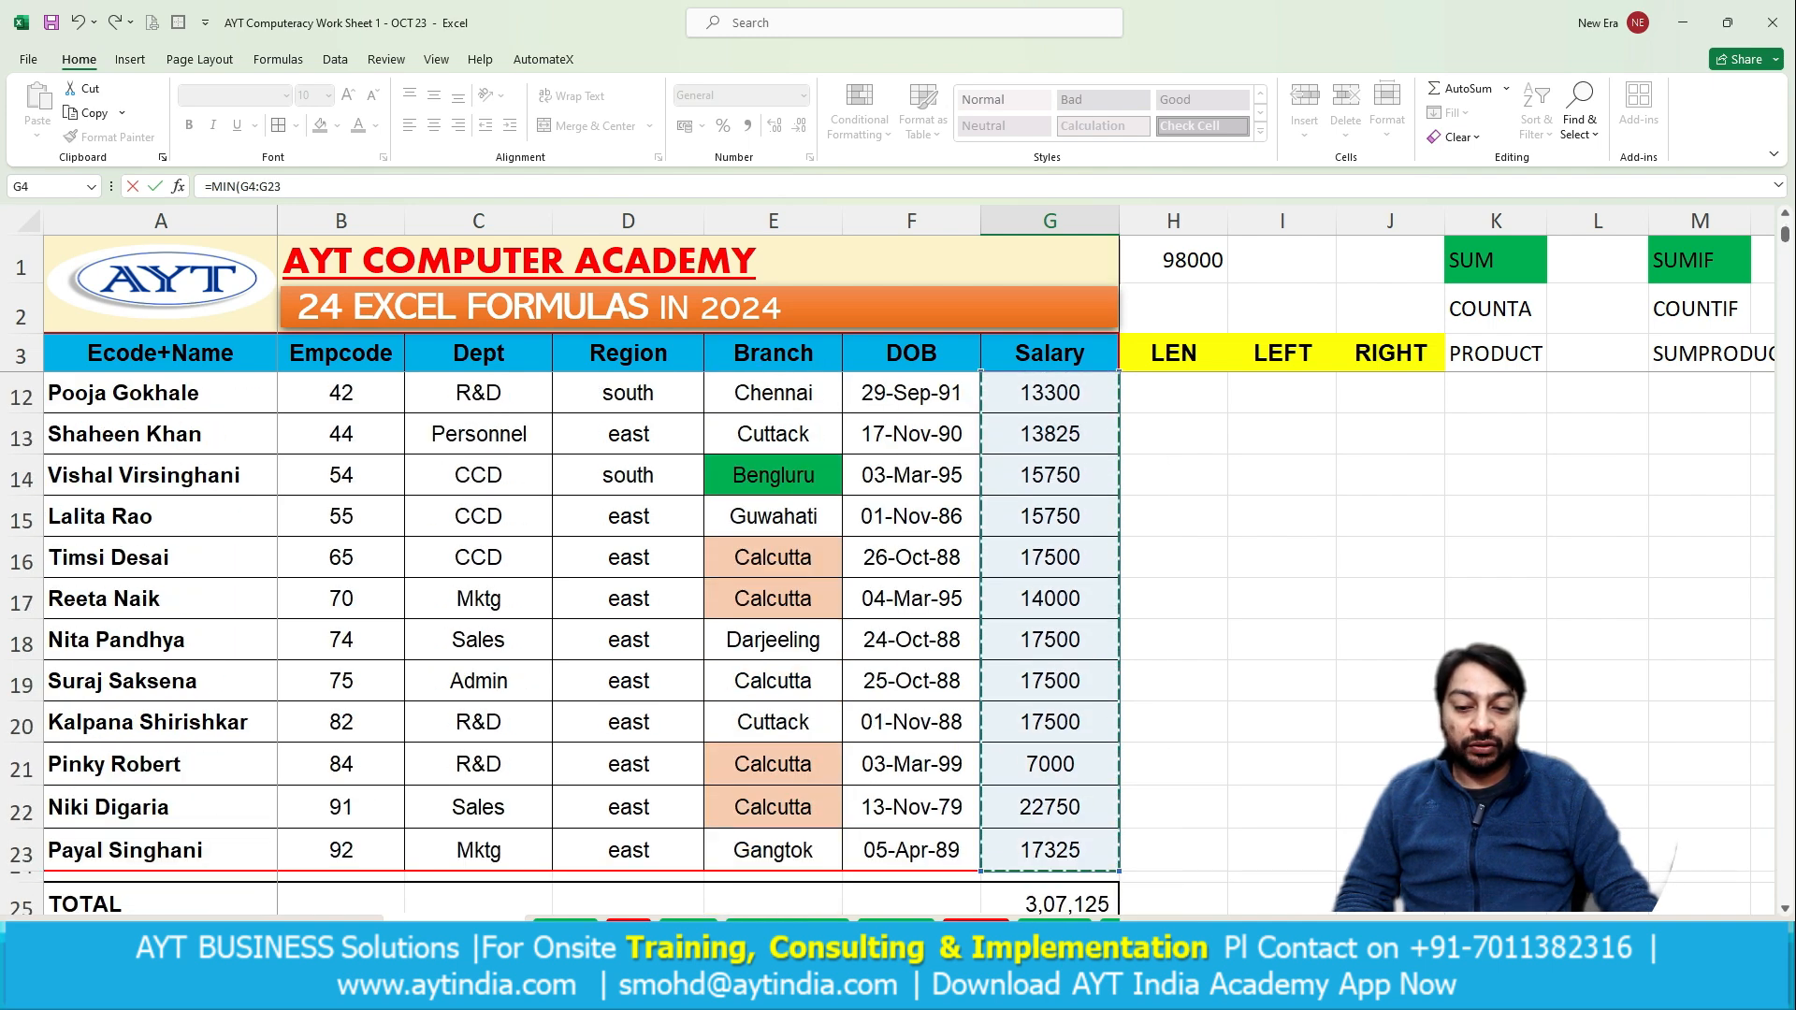
pyautogui.hotkey('ctrl', 'Return')
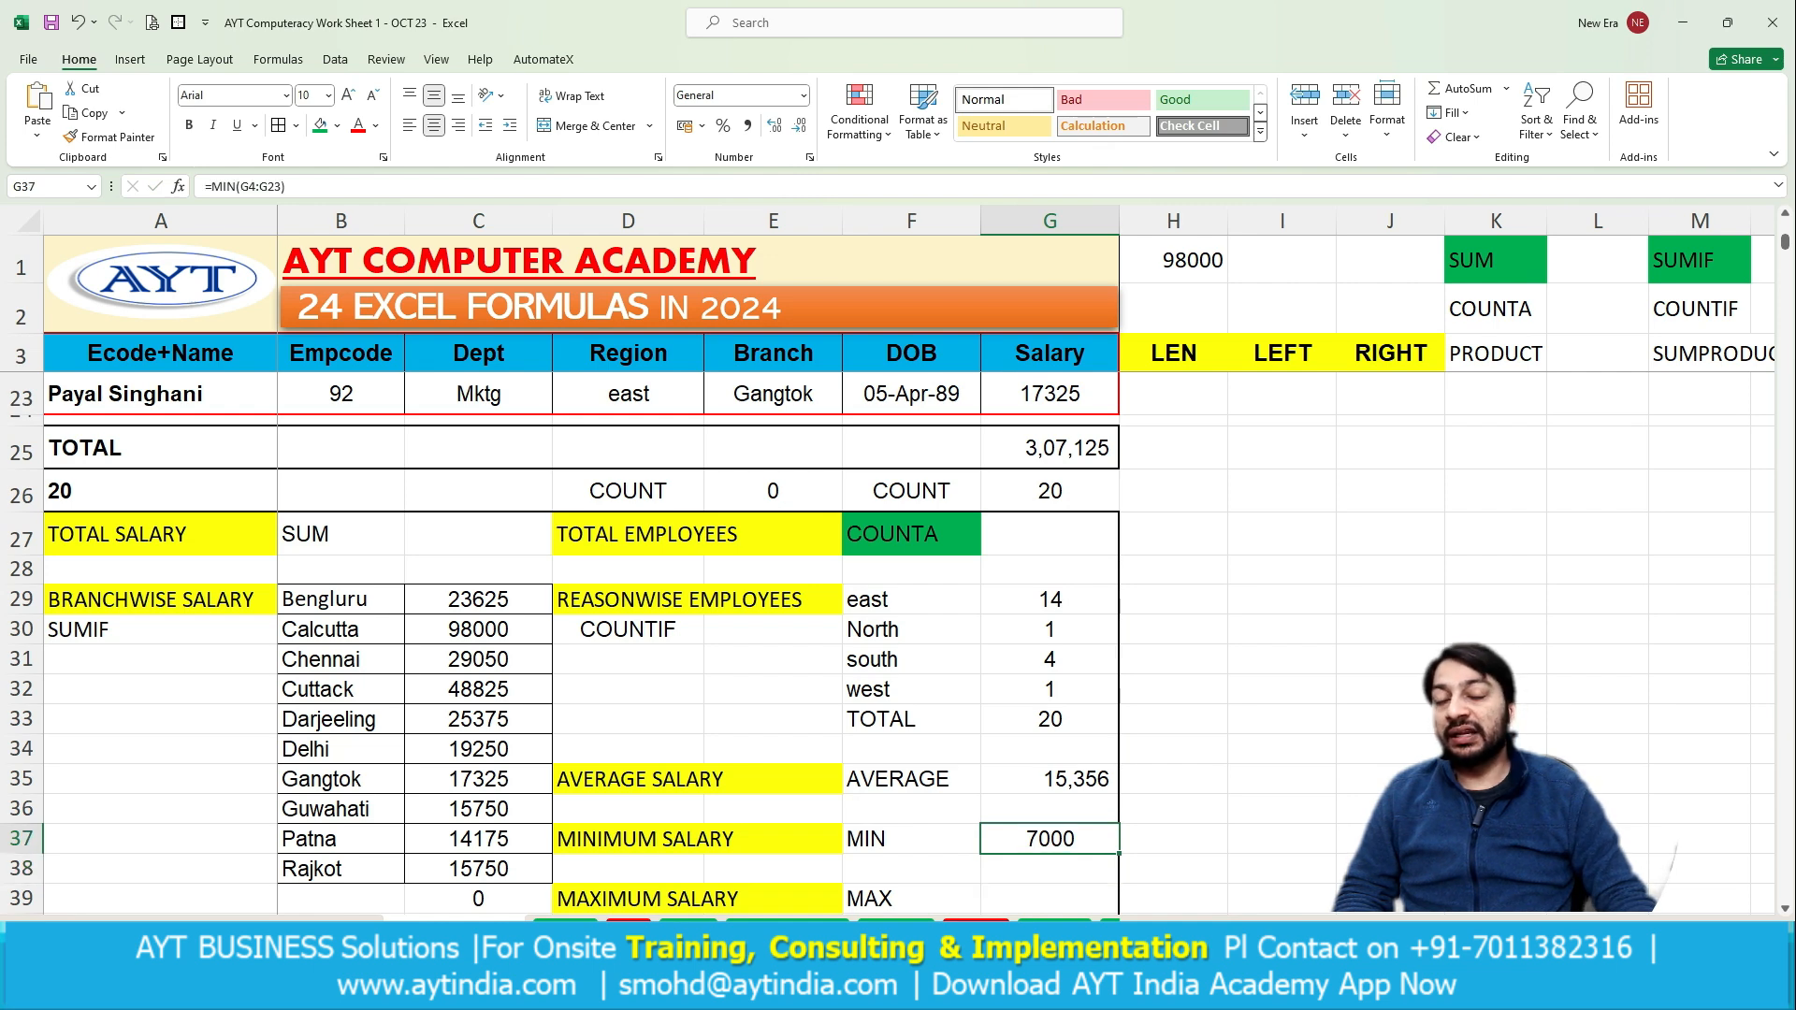
# Calculate the maximum salary in G39 with a MAX formula over G4:G23.
pyautogui.scroll(-2, 580, 645)
pyautogui.press('Down')
pyautogui.press('Down')
pyautogui.press('Down')
pyautogui.press('Up')
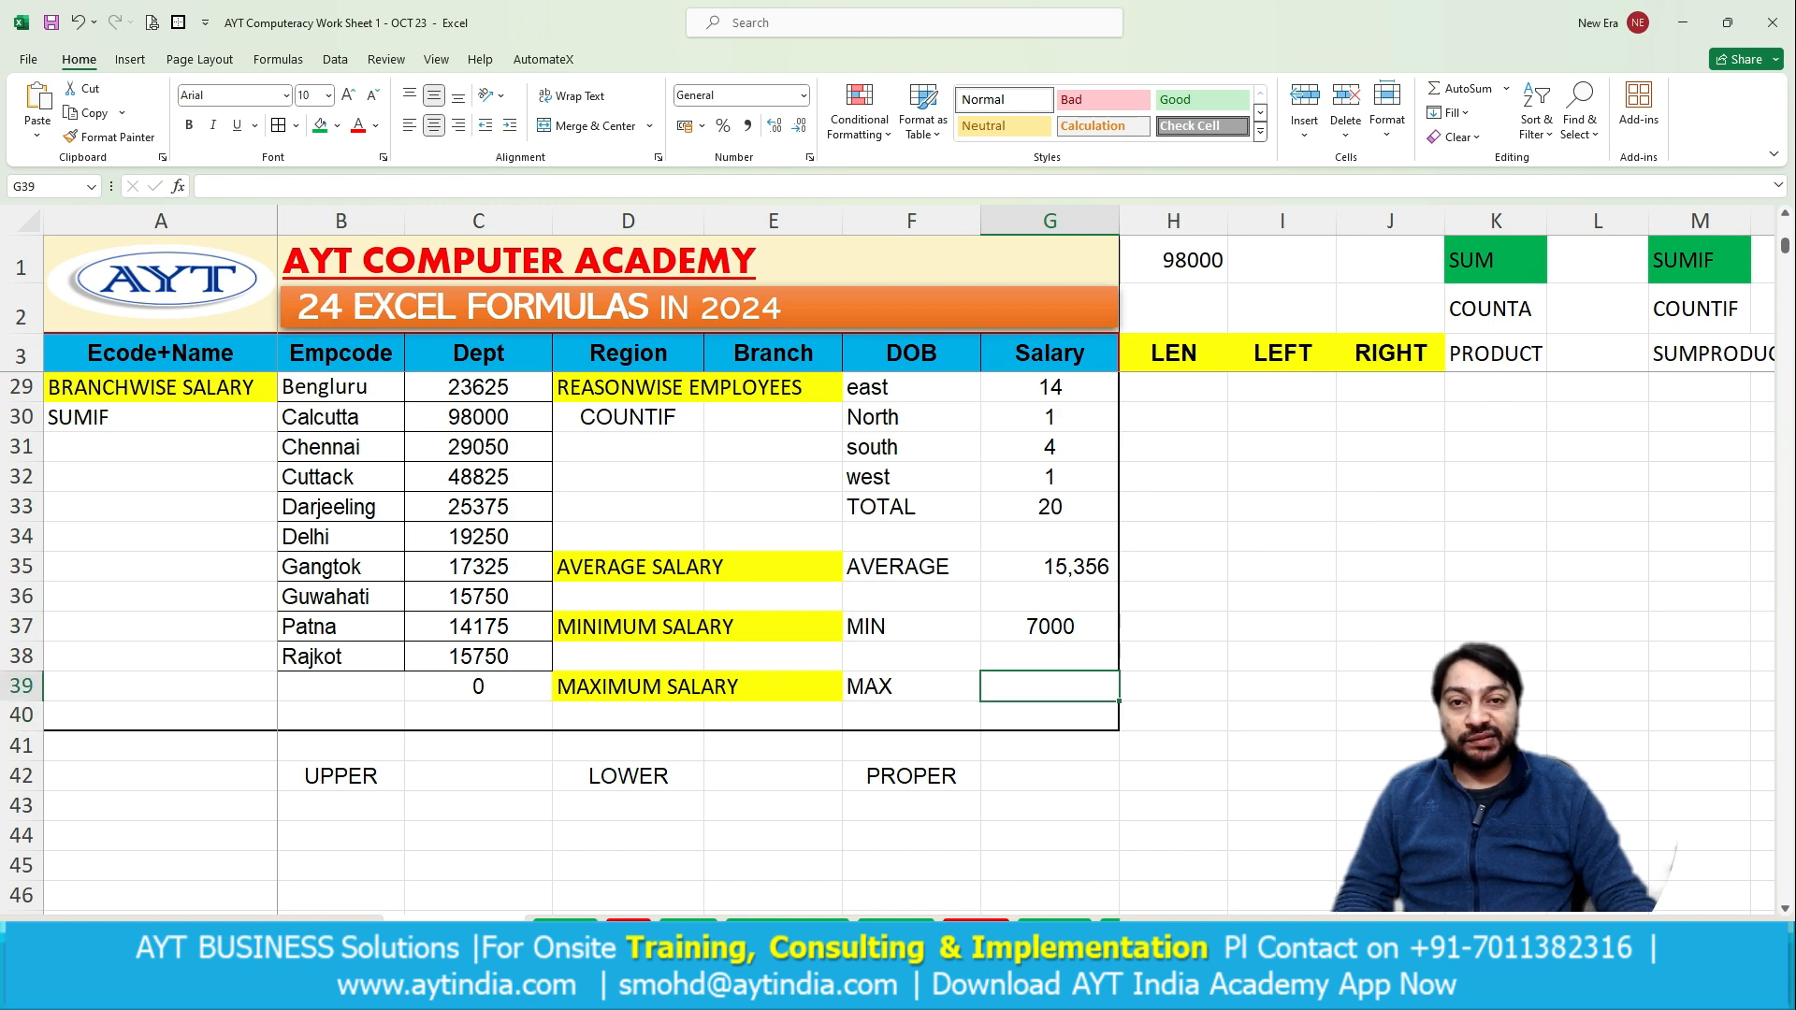
pyautogui.write('=MAC')
pyautogui.press('BackSpace')
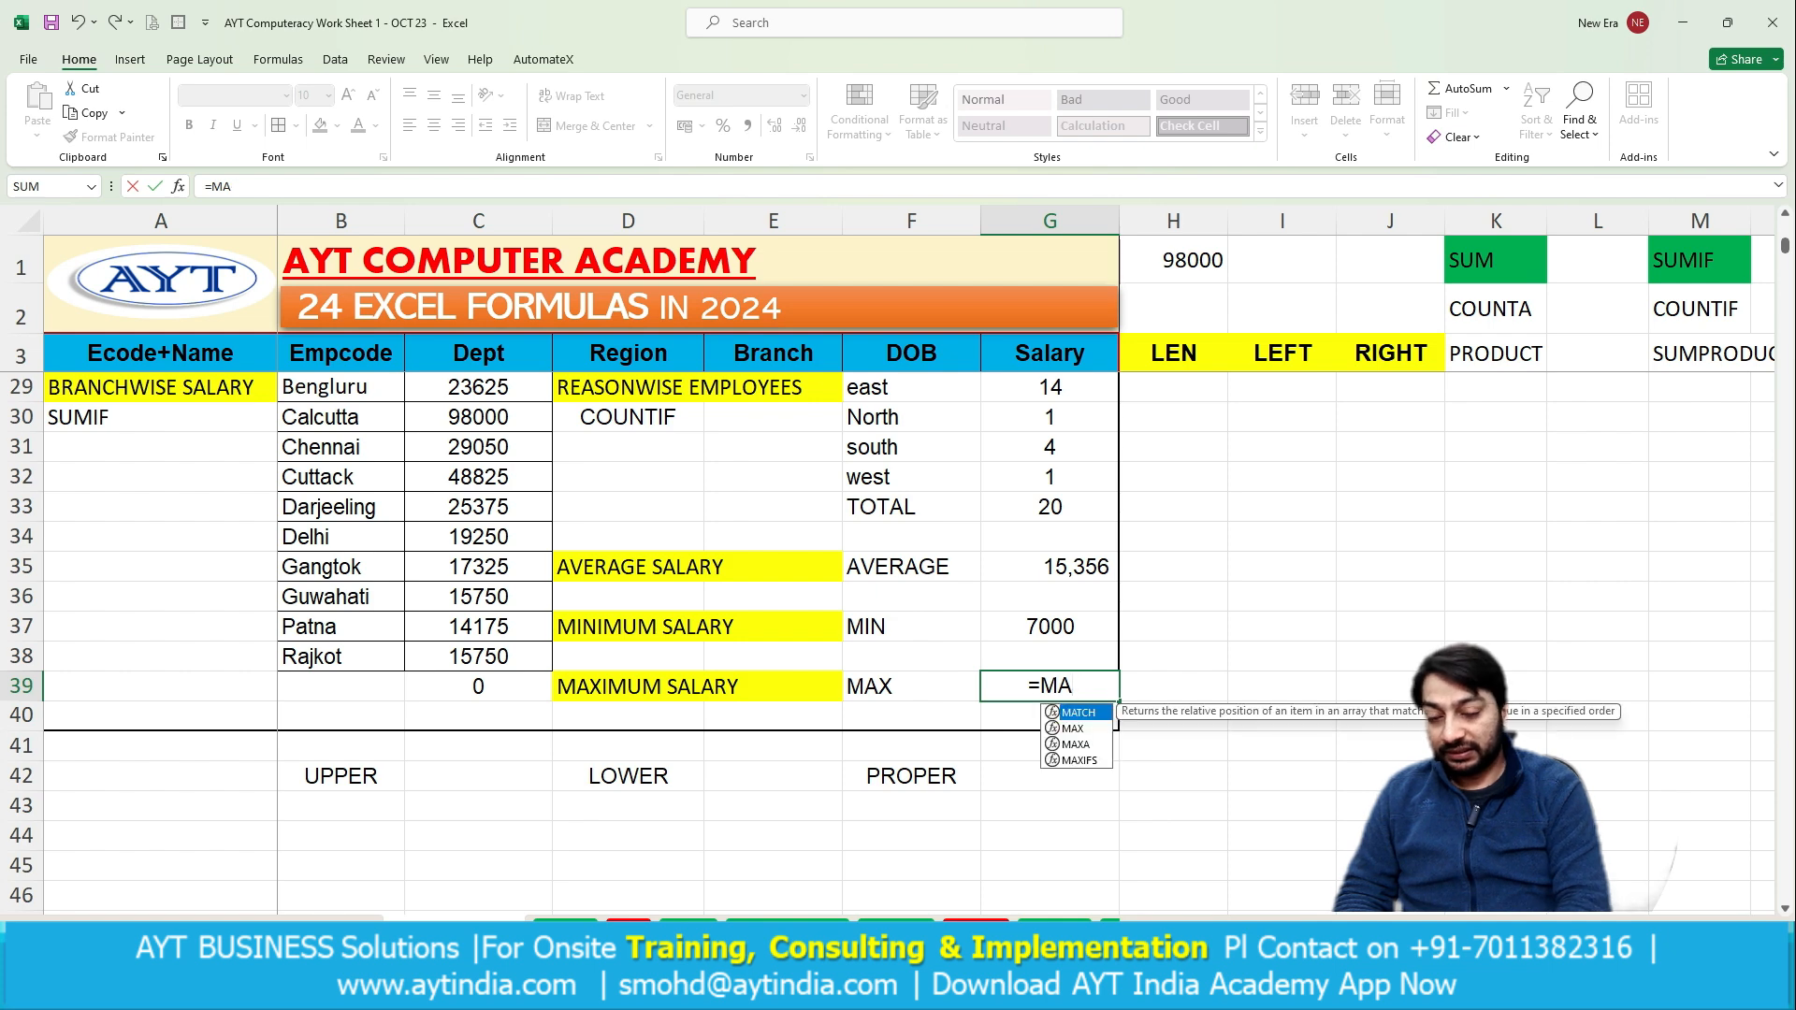
pyautogui.write('X(')
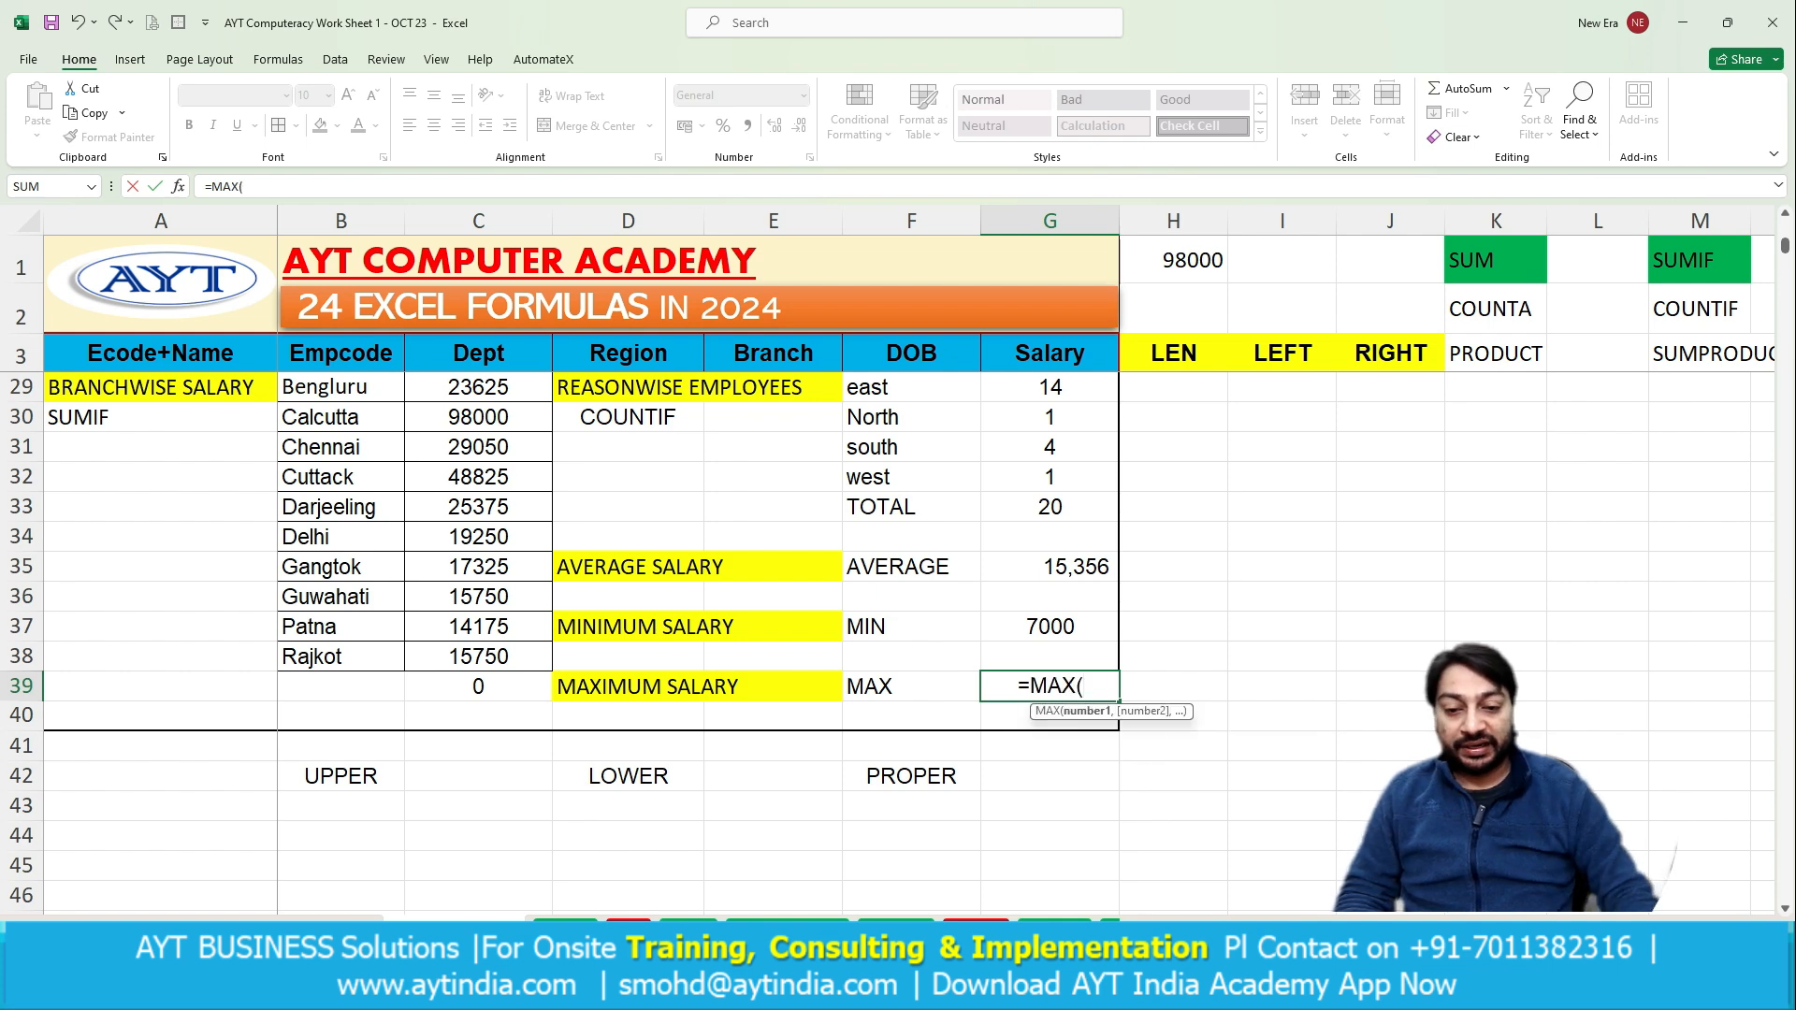
pyautogui.scroll(8, 580, 641)
pyautogui.moveTo(1050, 393); pyautogui.dragTo(1050, 850)
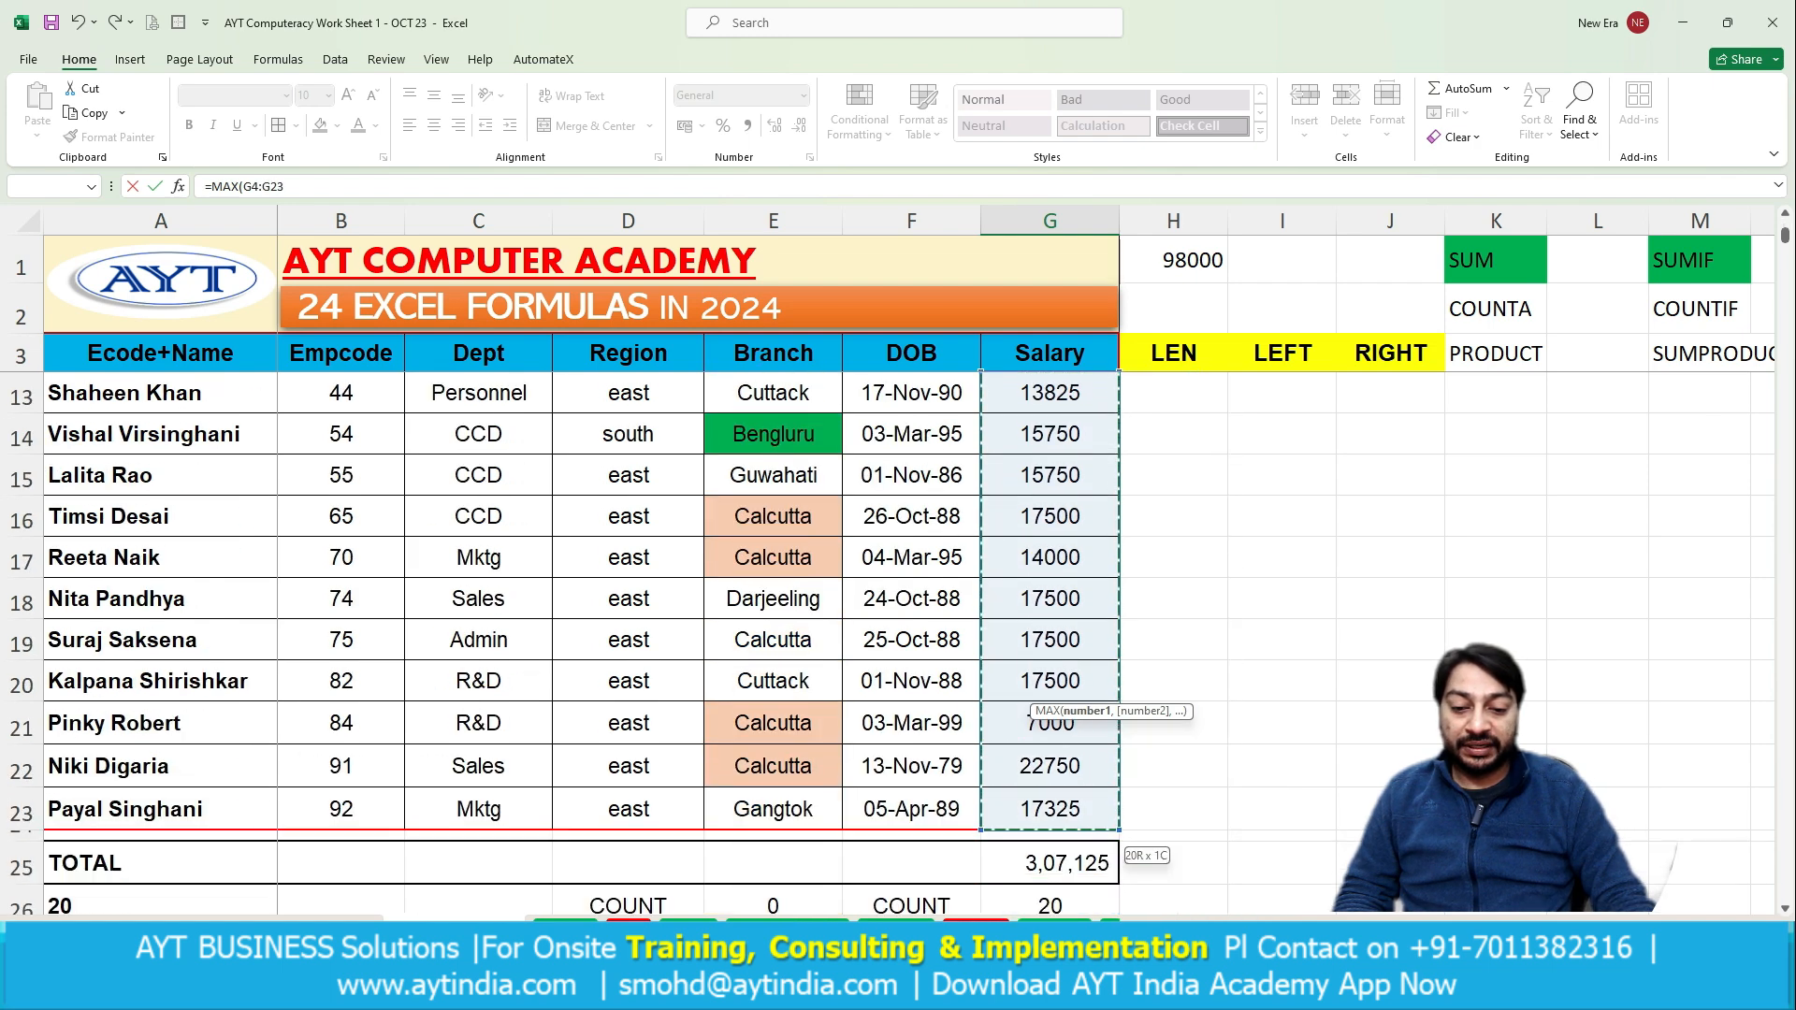
pyautogui.press('Return')
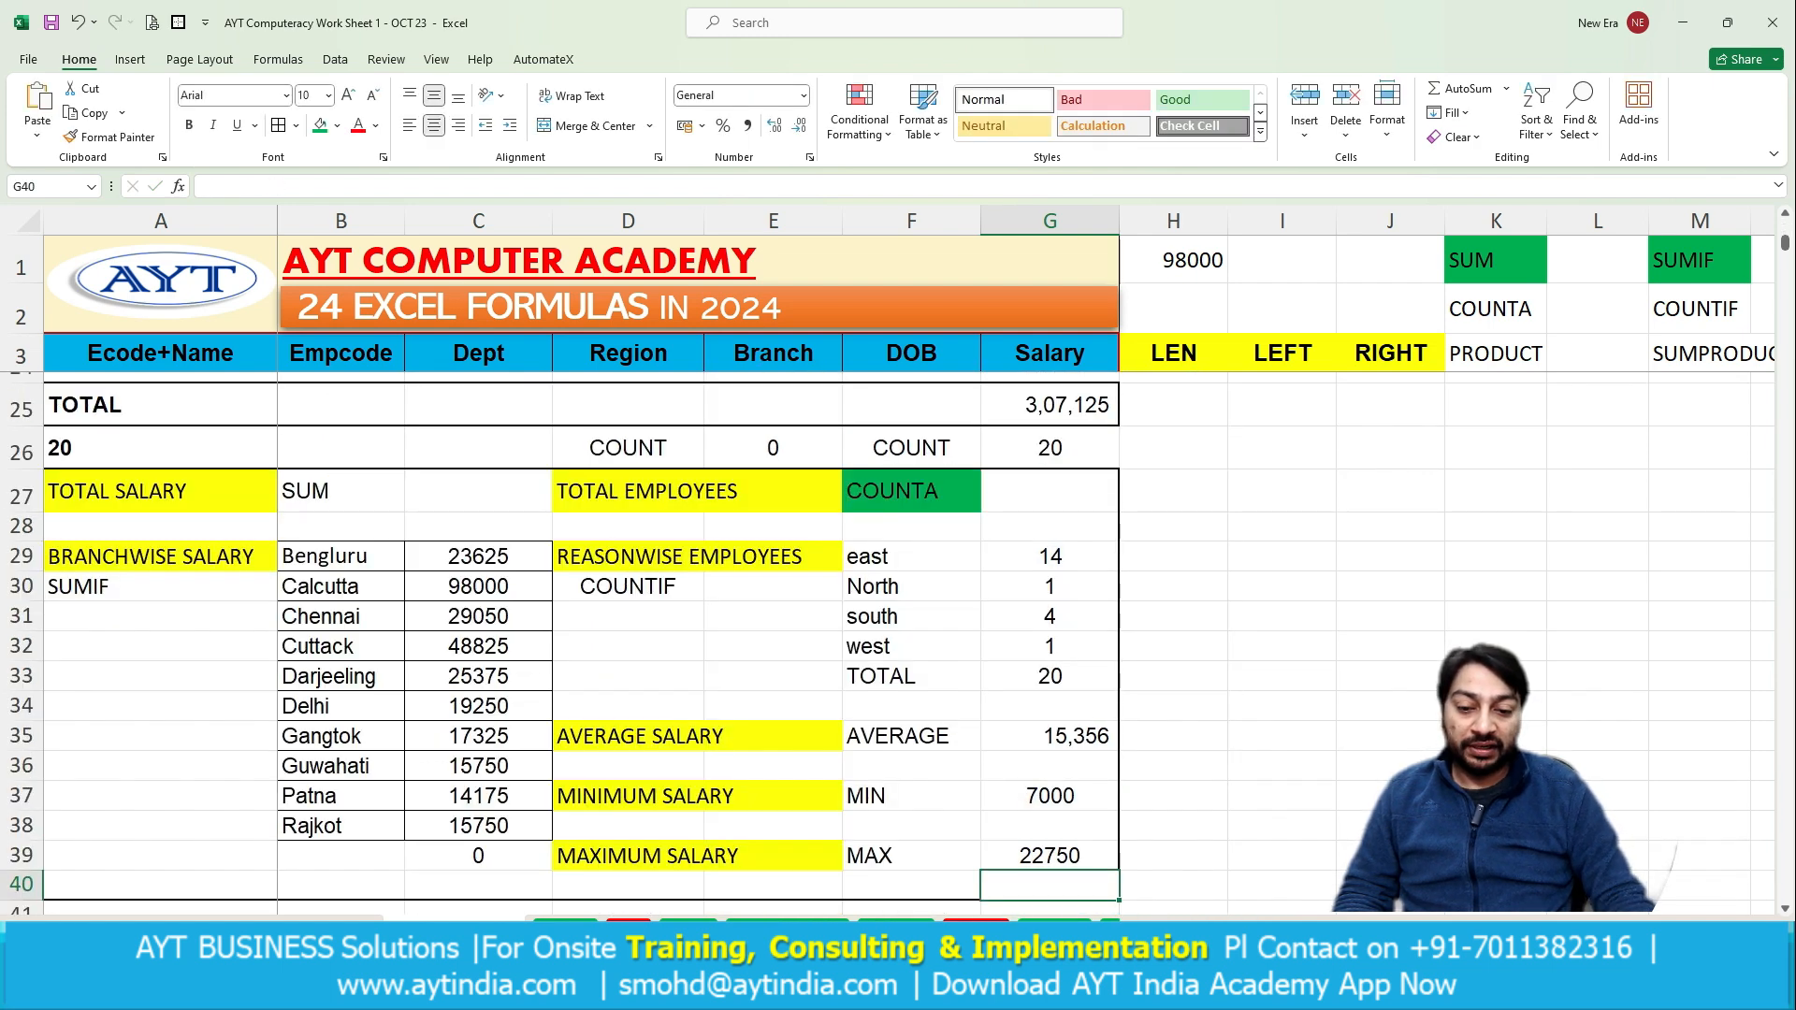
# Format the average, minimum and maximum salaries in G35:G39 with thousands separators and no decimals.
pyautogui.scroll(-1, 579, 636)
pyautogui.click(1049, 758)
pyautogui.moveTo(1049, 639); pyautogui.dragTo(1049, 758)
pyautogui.click(748, 125)
pyautogui.click(798, 126)
pyautogui.click(799, 125)
pyautogui.press('Left')
pyautogui.press('Right')
pyautogui.press('Down')
pyautogui.press('Down')
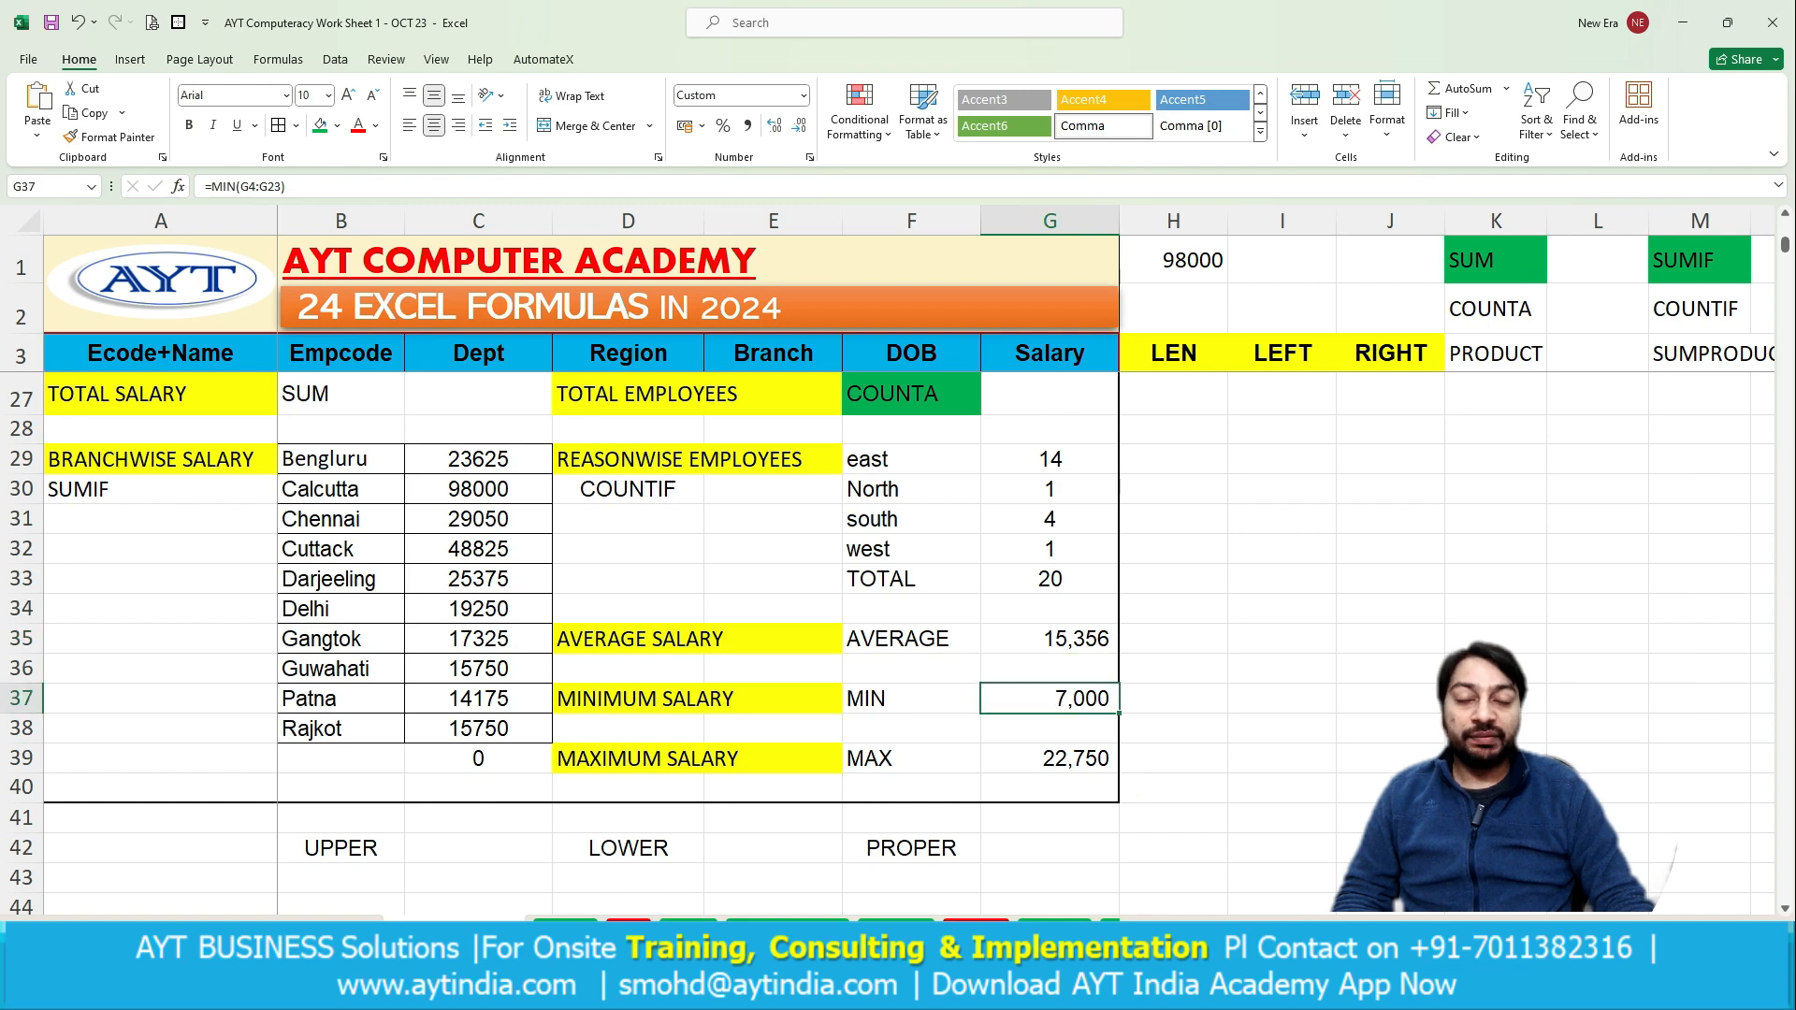
pyautogui.press('Down')
pyautogui.press('Down')
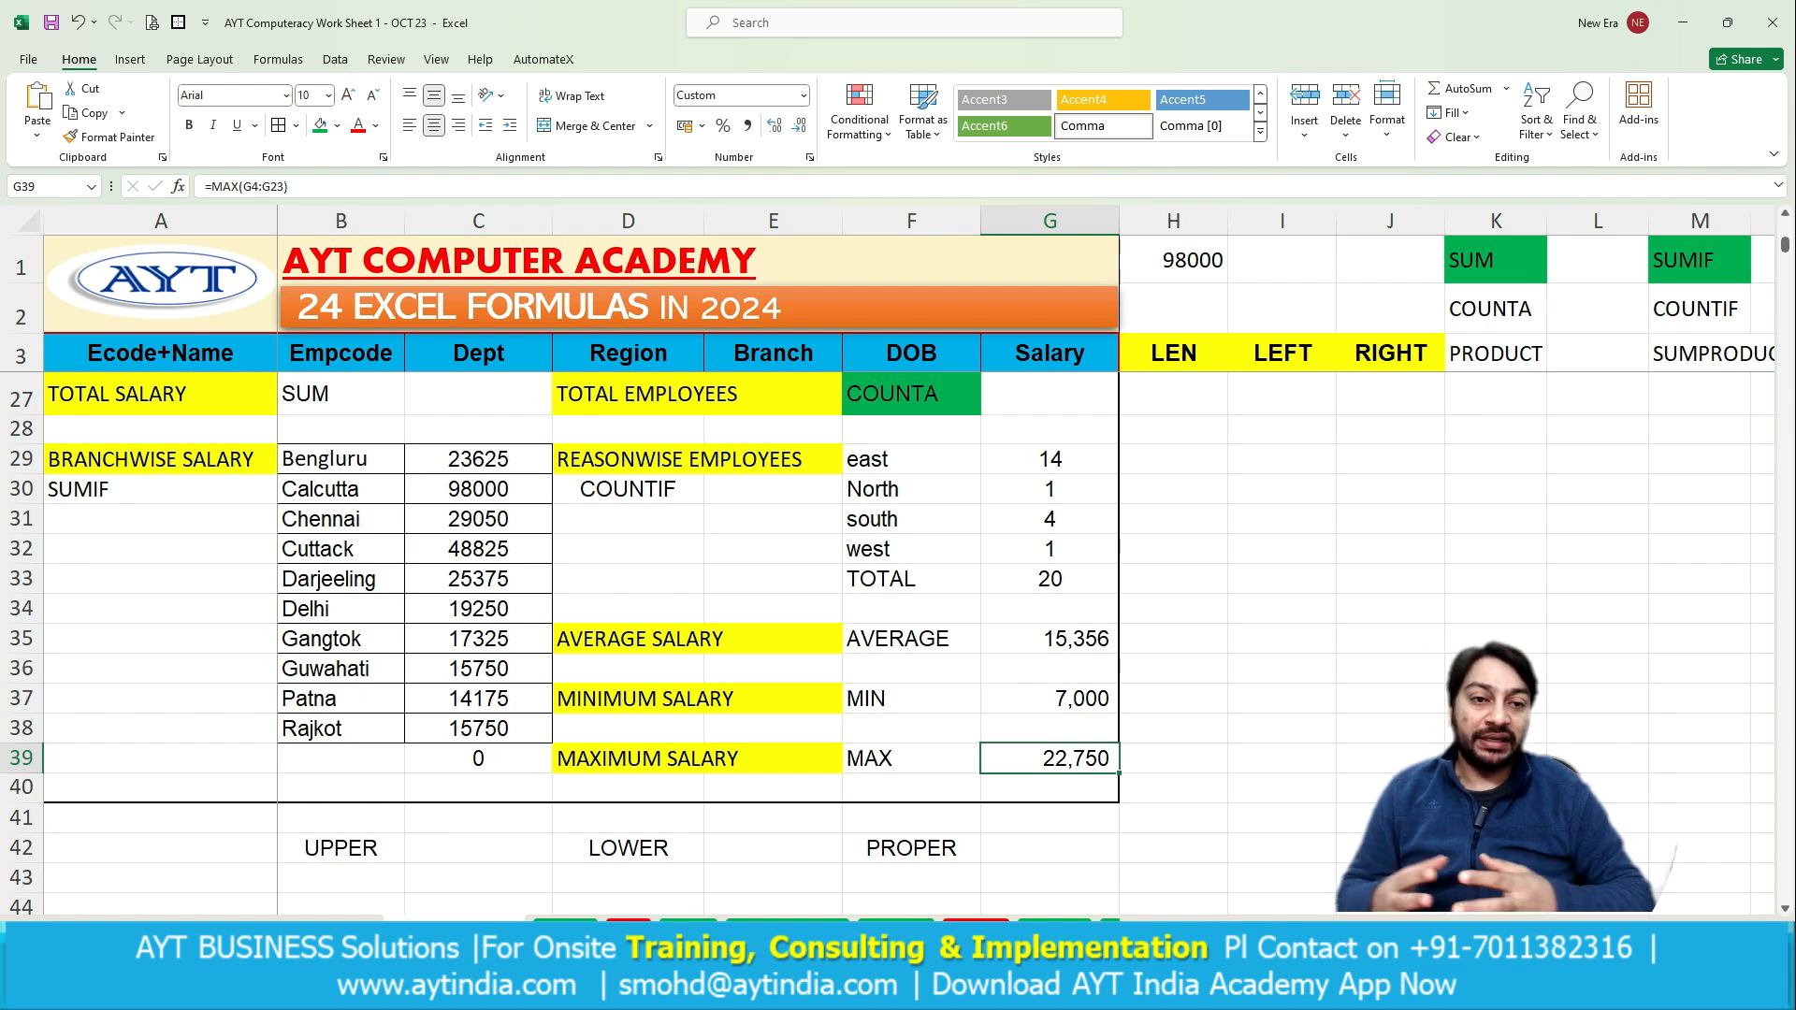
# Go over PRODUCT and SUMPRODUCT in the formula overview and open the sheet with the fruit items, quantities and prices.
pyautogui.hotkey('ctrl', 'pageup')
pyautogui.hotkey('ctrl', 'pageup')
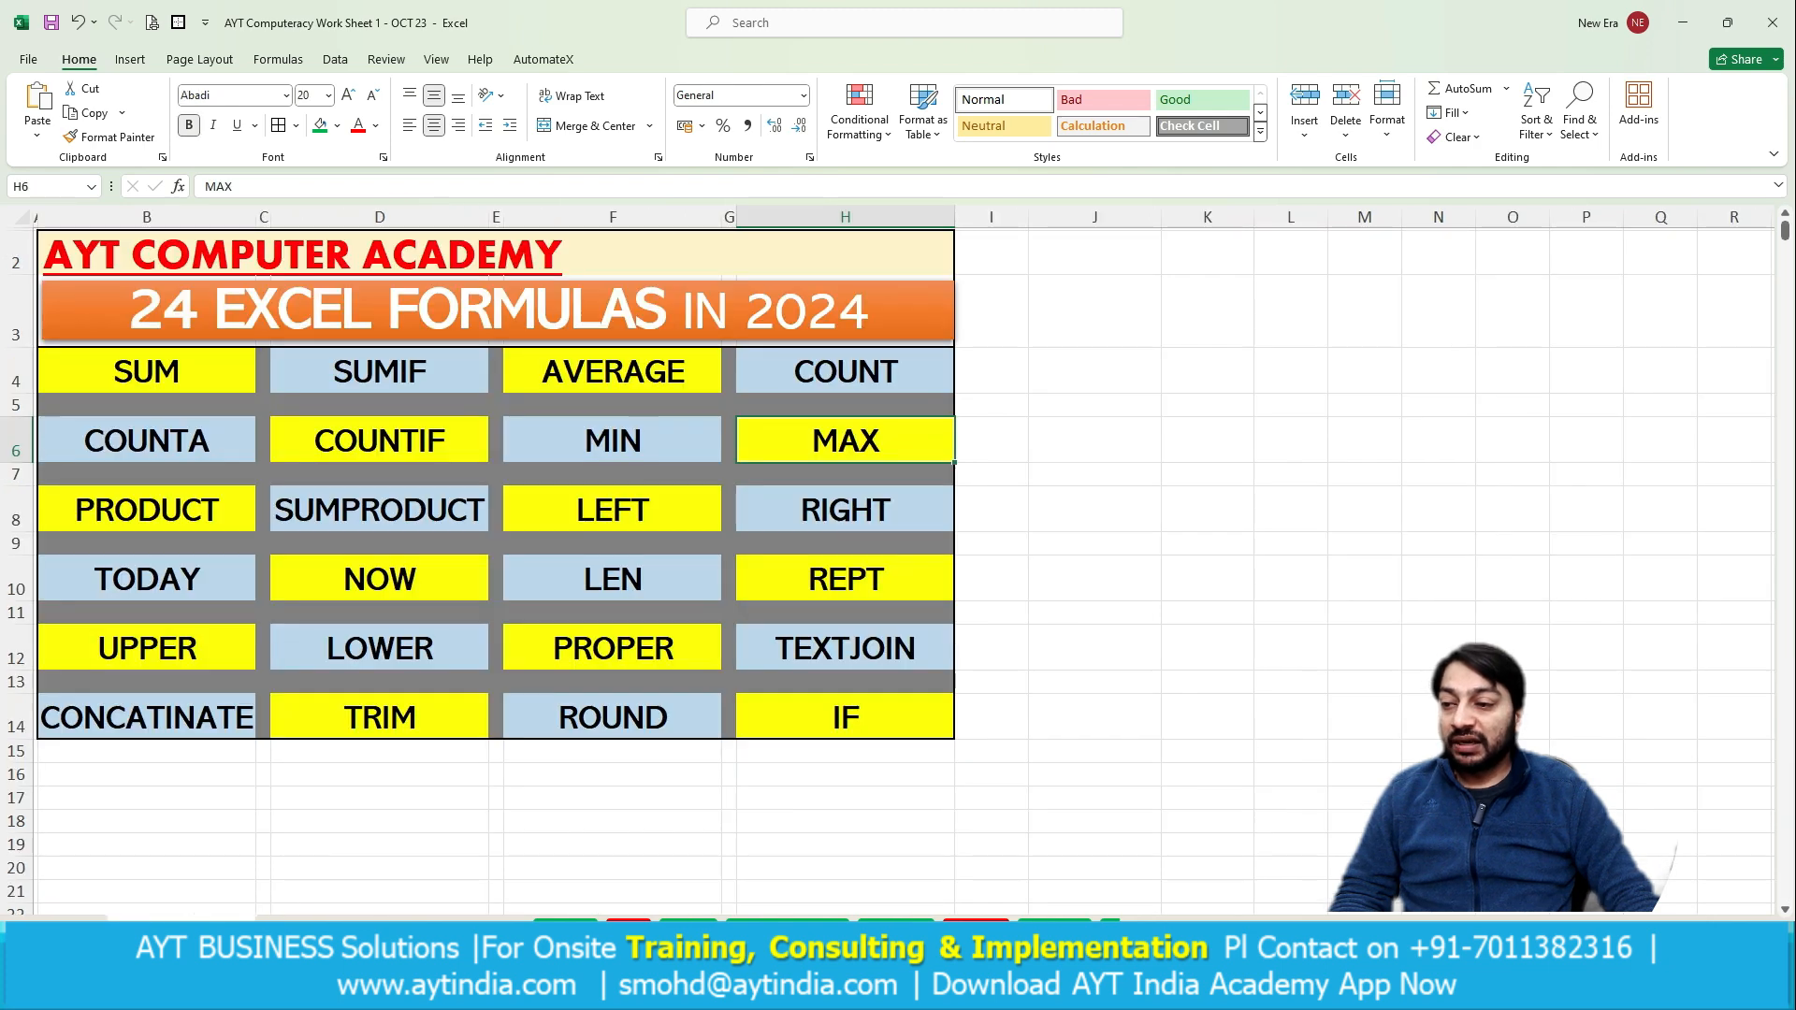
pyautogui.click(146, 510)
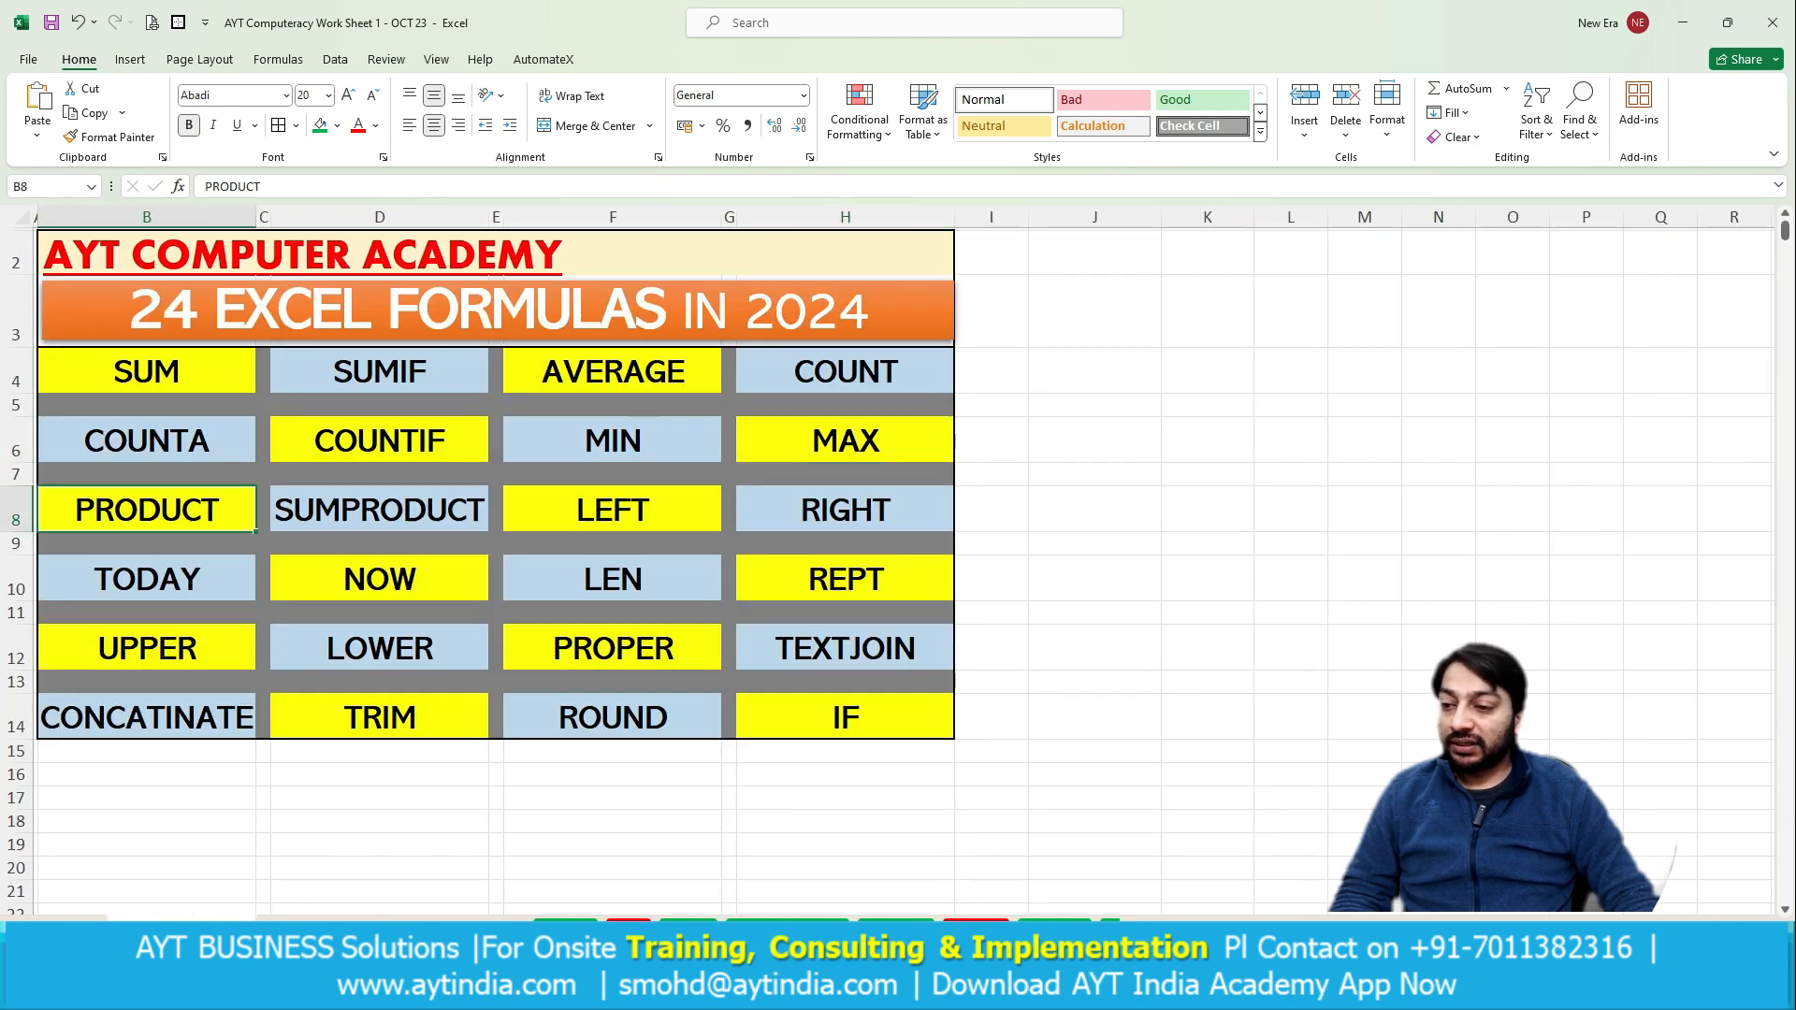
pyautogui.click(379, 510)
pyautogui.hotkey('ctrl', 'pagedown')
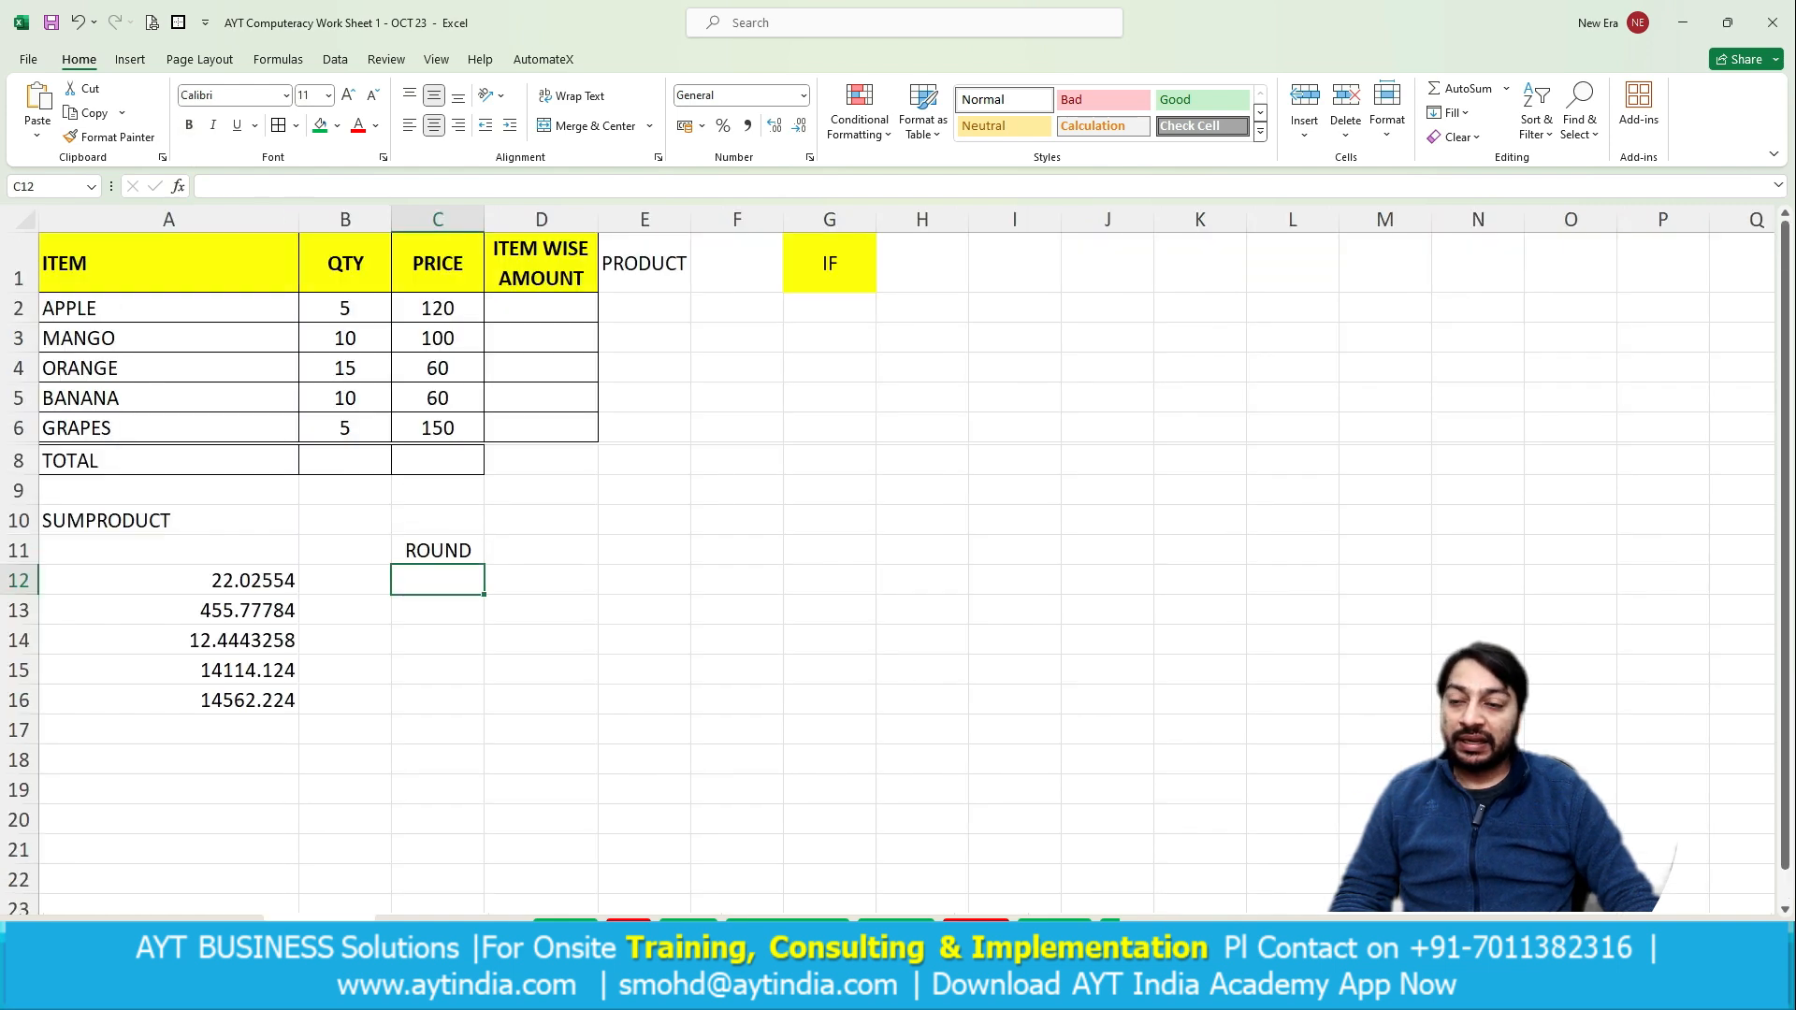
# Widen column E slightly and fit the width of the ITEM column to its contents.
pyautogui.moveTo(690, 220); pyautogui.dragTo(705, 220)
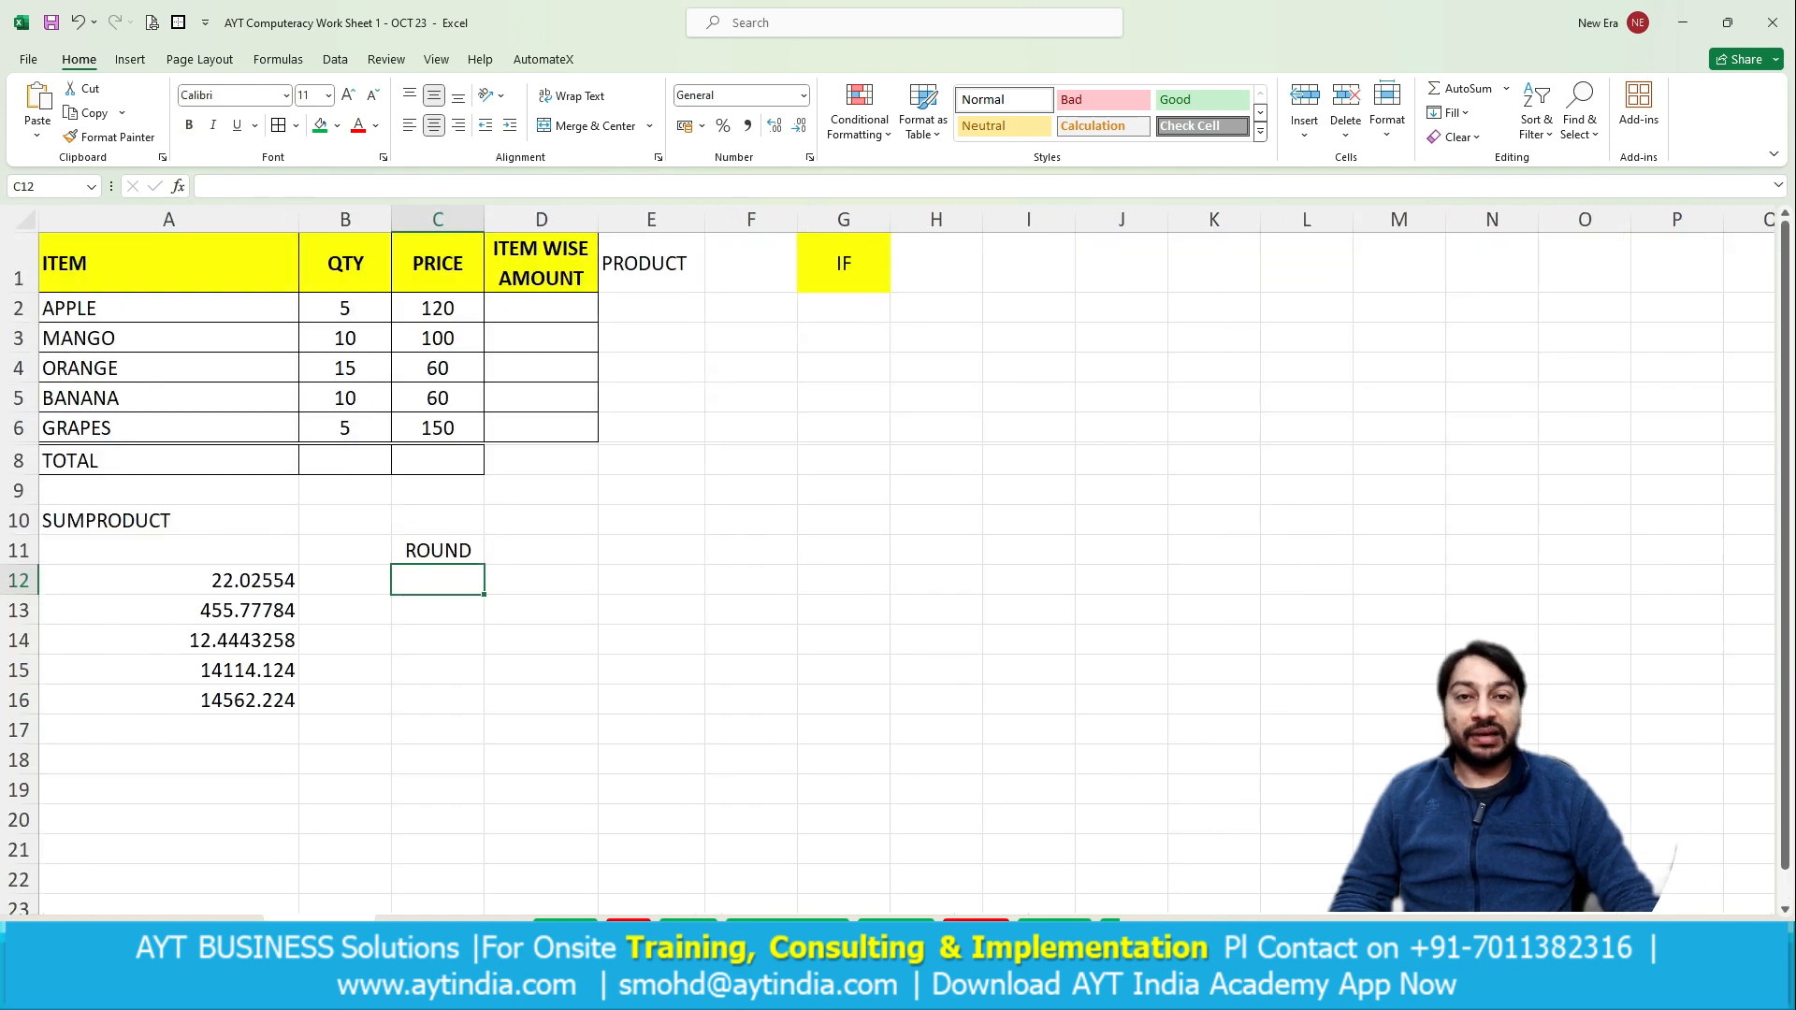
pyautogui.click(541, 307)
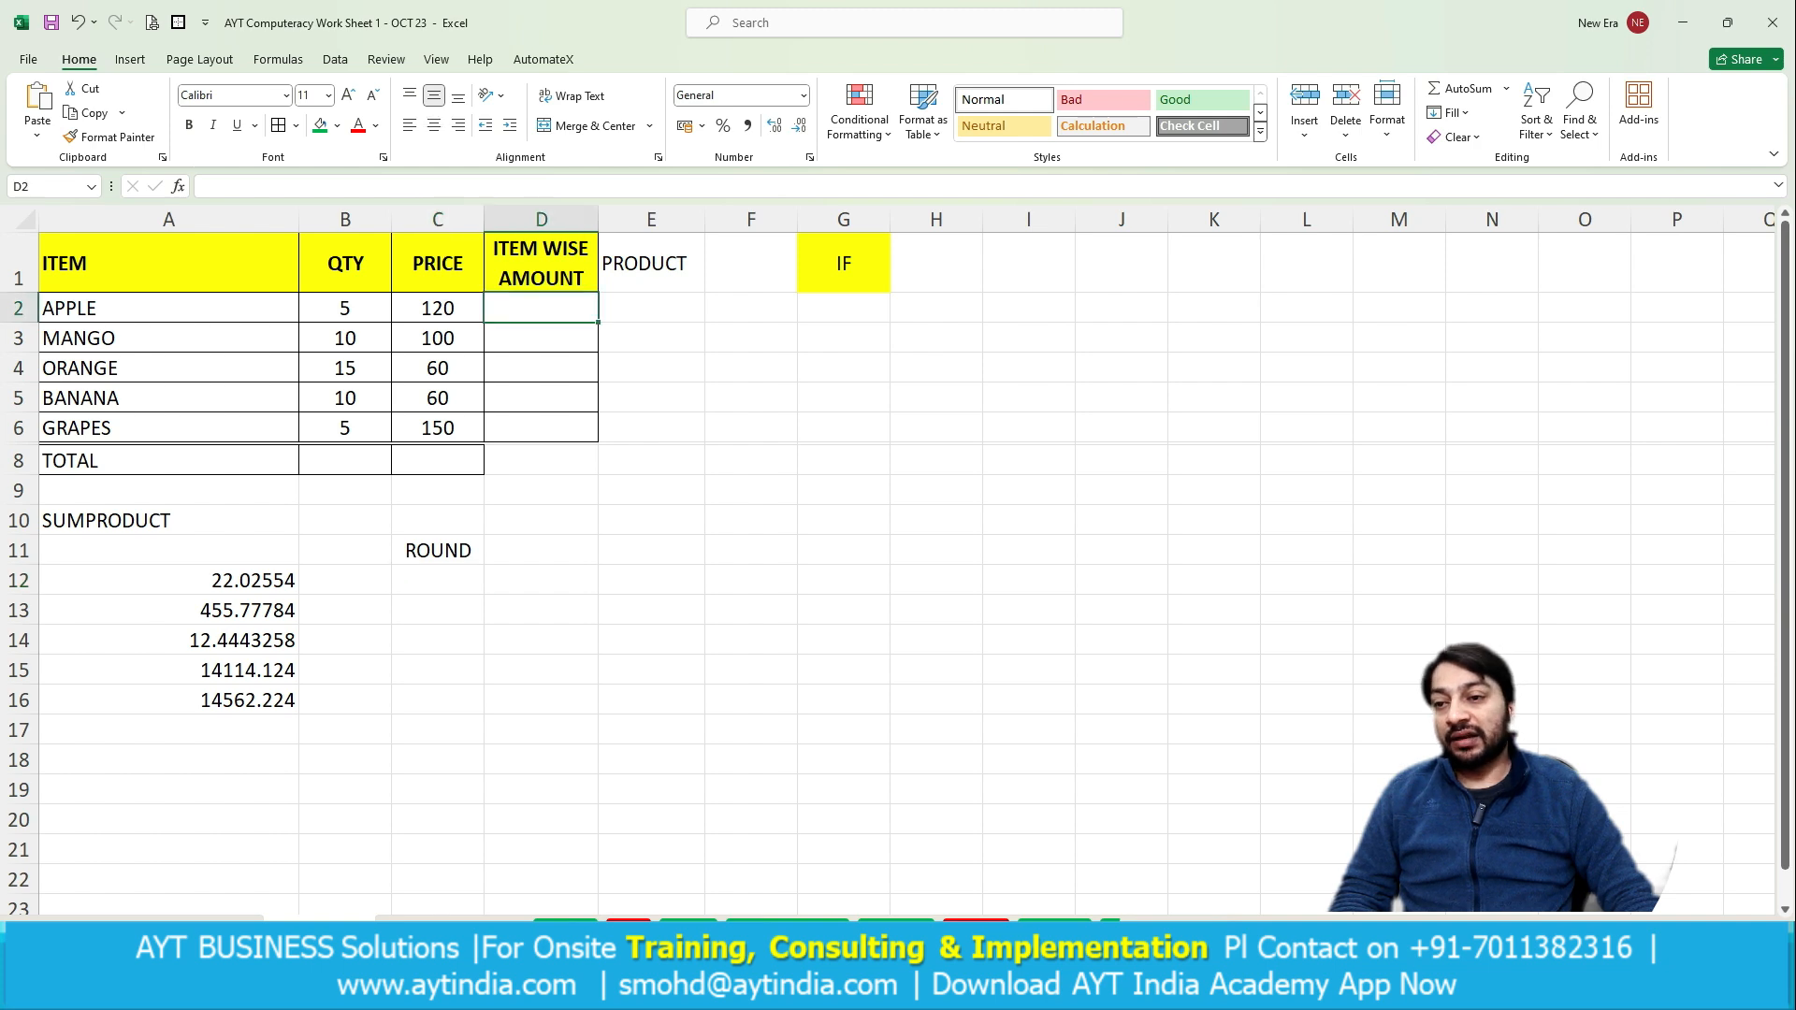
pyautogui.click(168, 308)
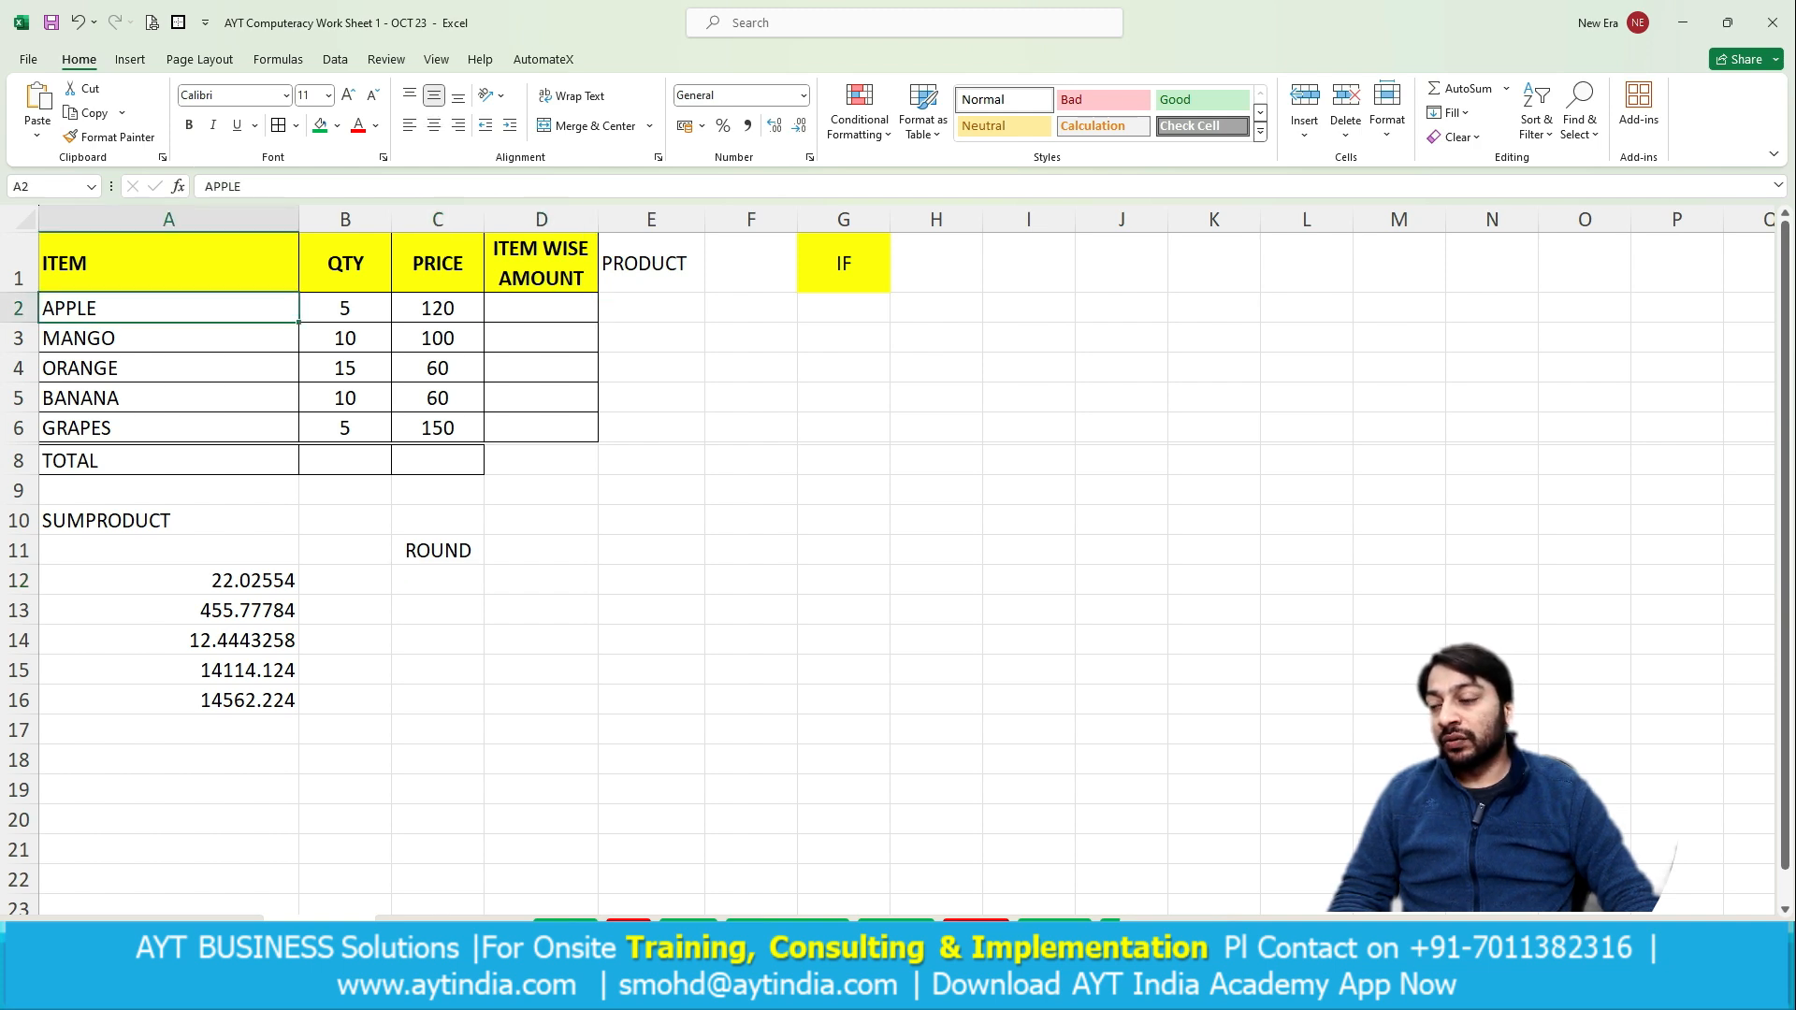
pyautogui.scroll(2, 888, 561)
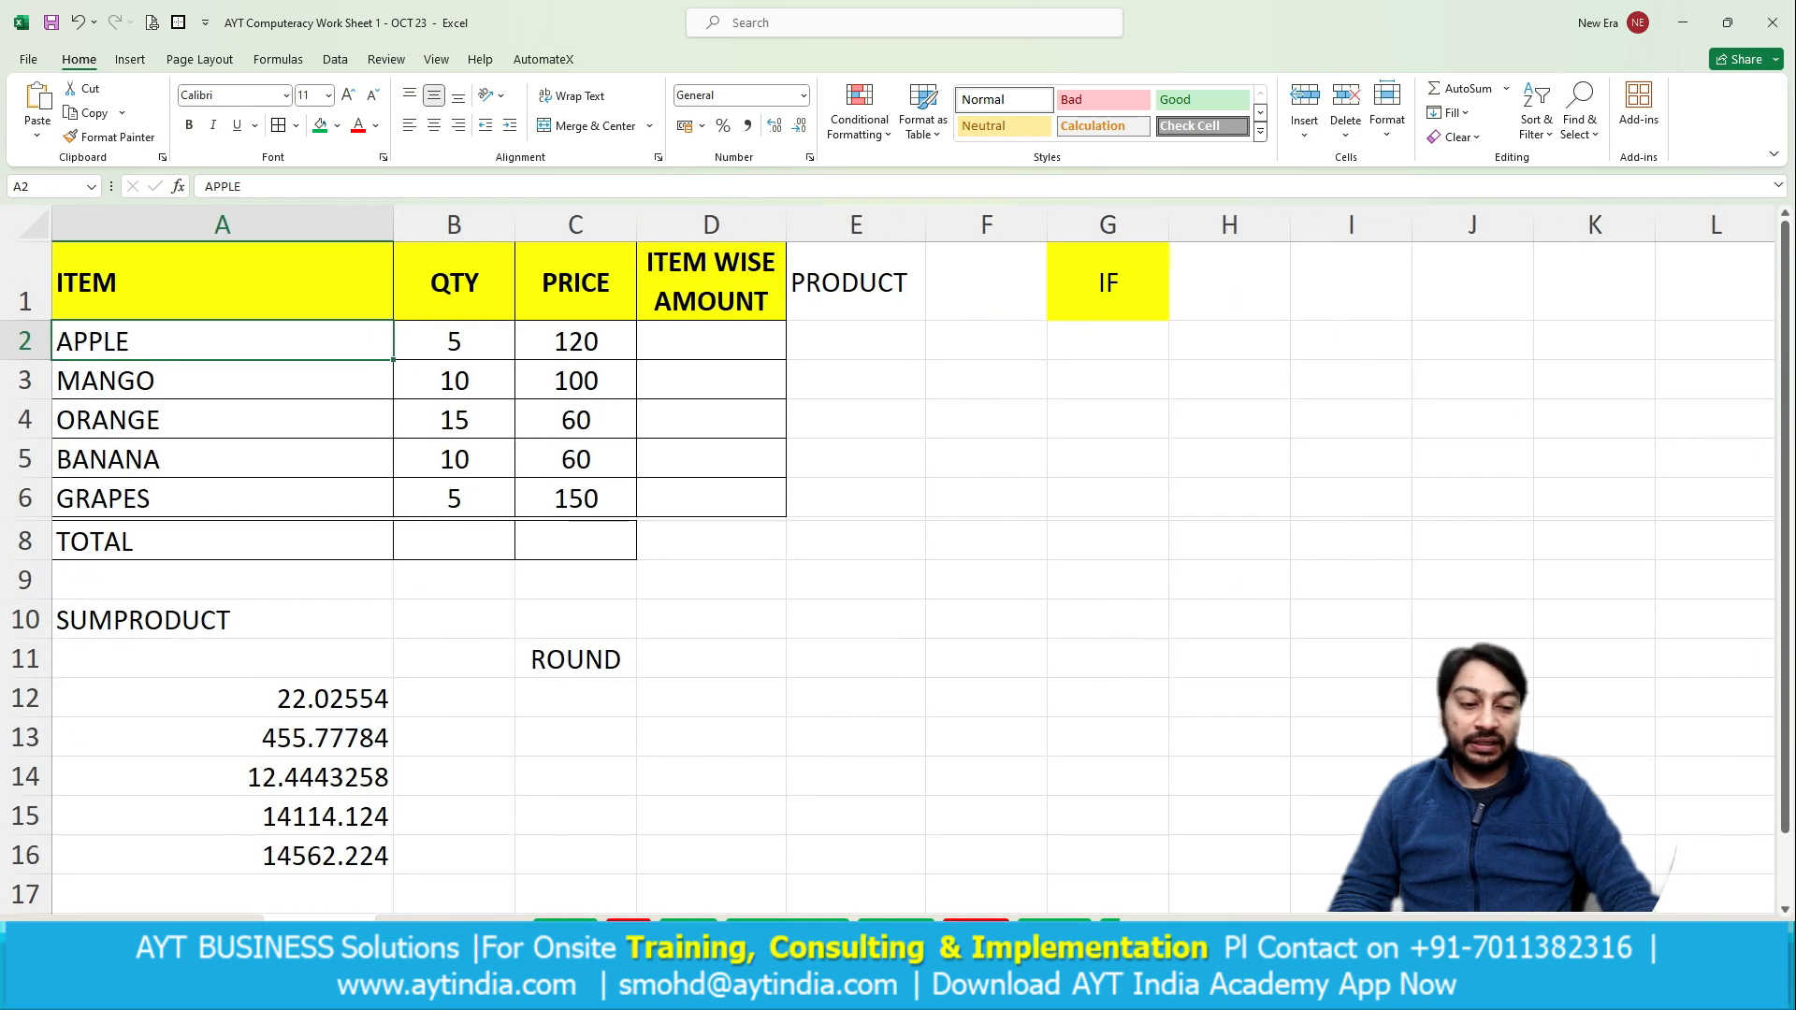
pyautogui.scroll(2, 888, 561)
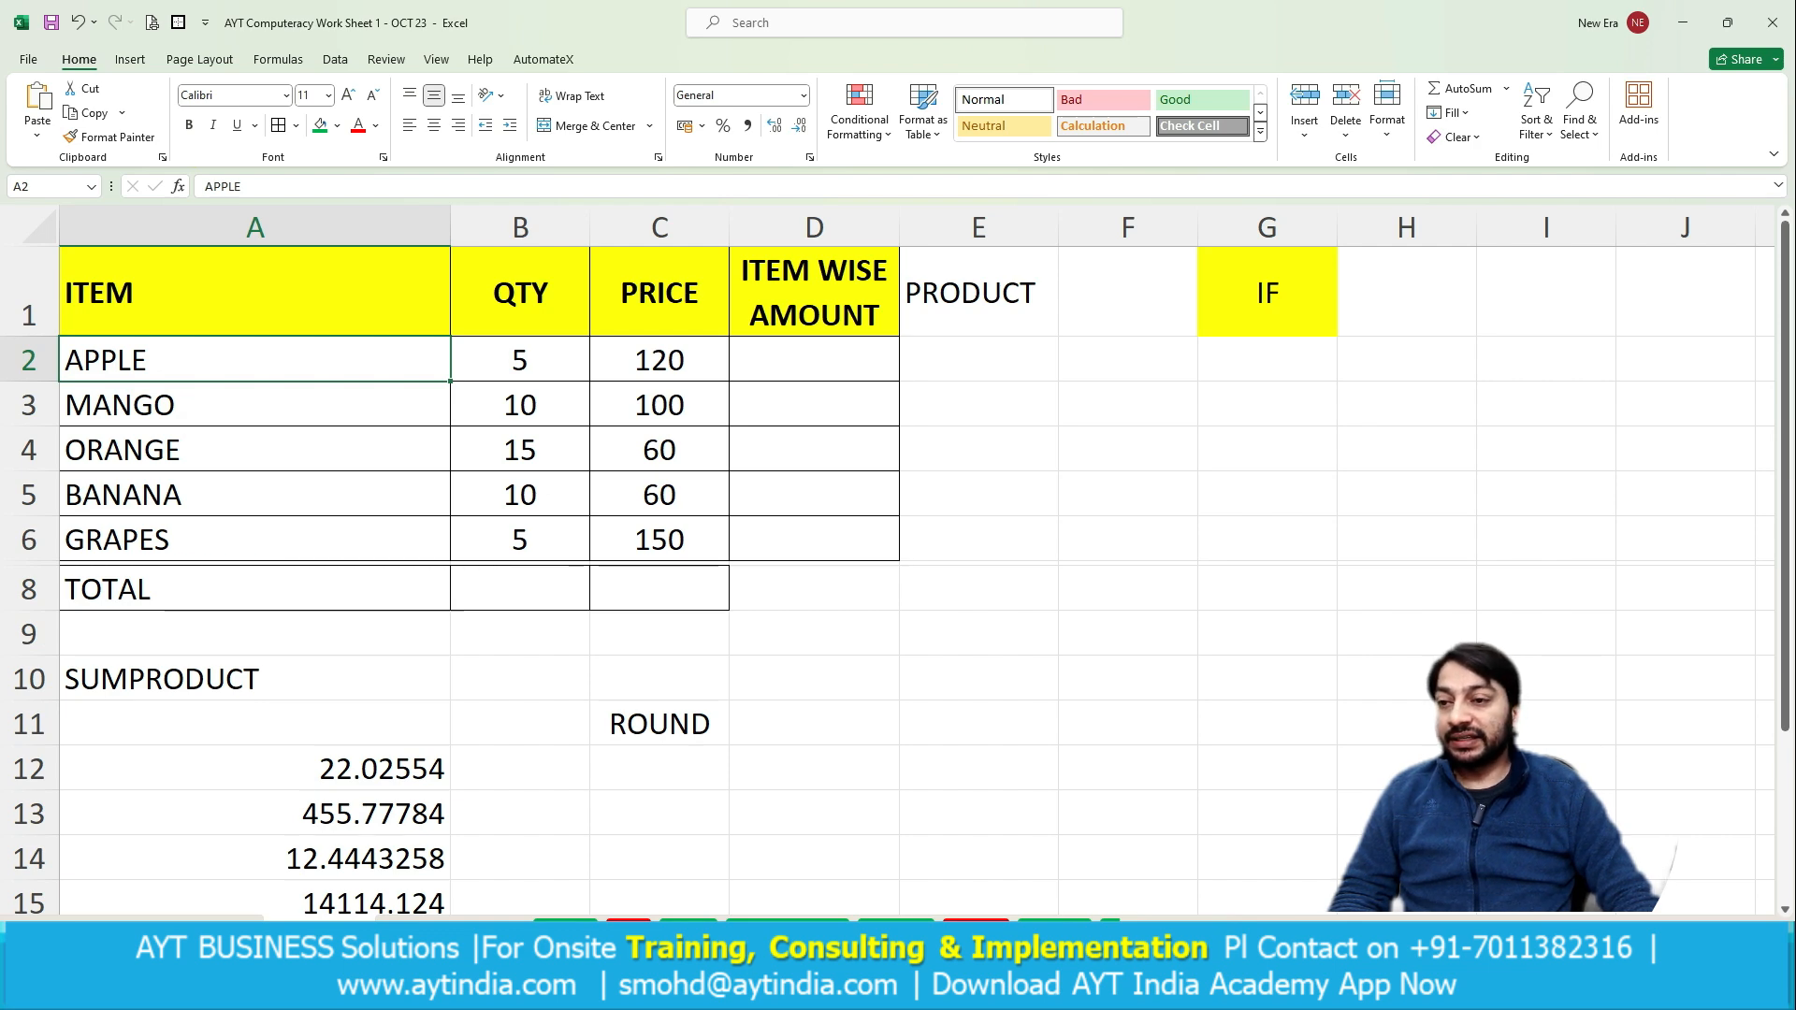
pyautogui.doubleClick(451, 227)
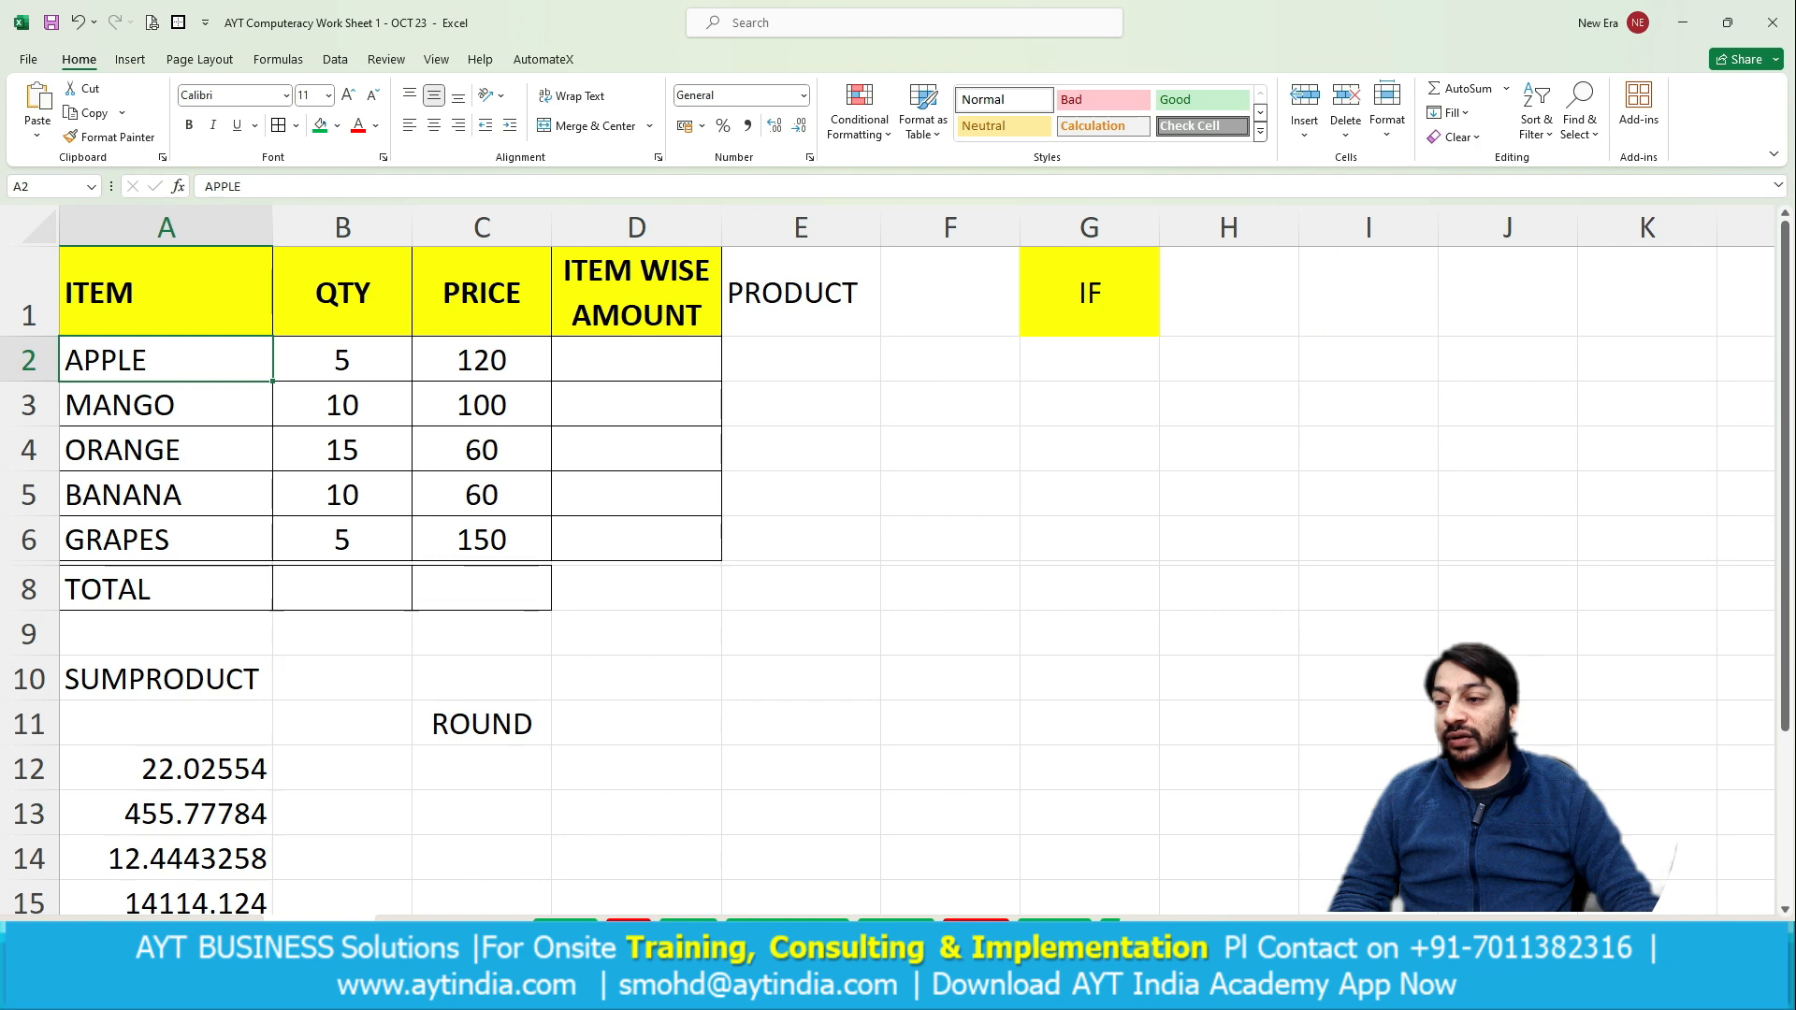
# Examine the quantities and prices of the fruit items, especially apple in row 2 and mango in row 3.
pyautogui.click(342, 360)
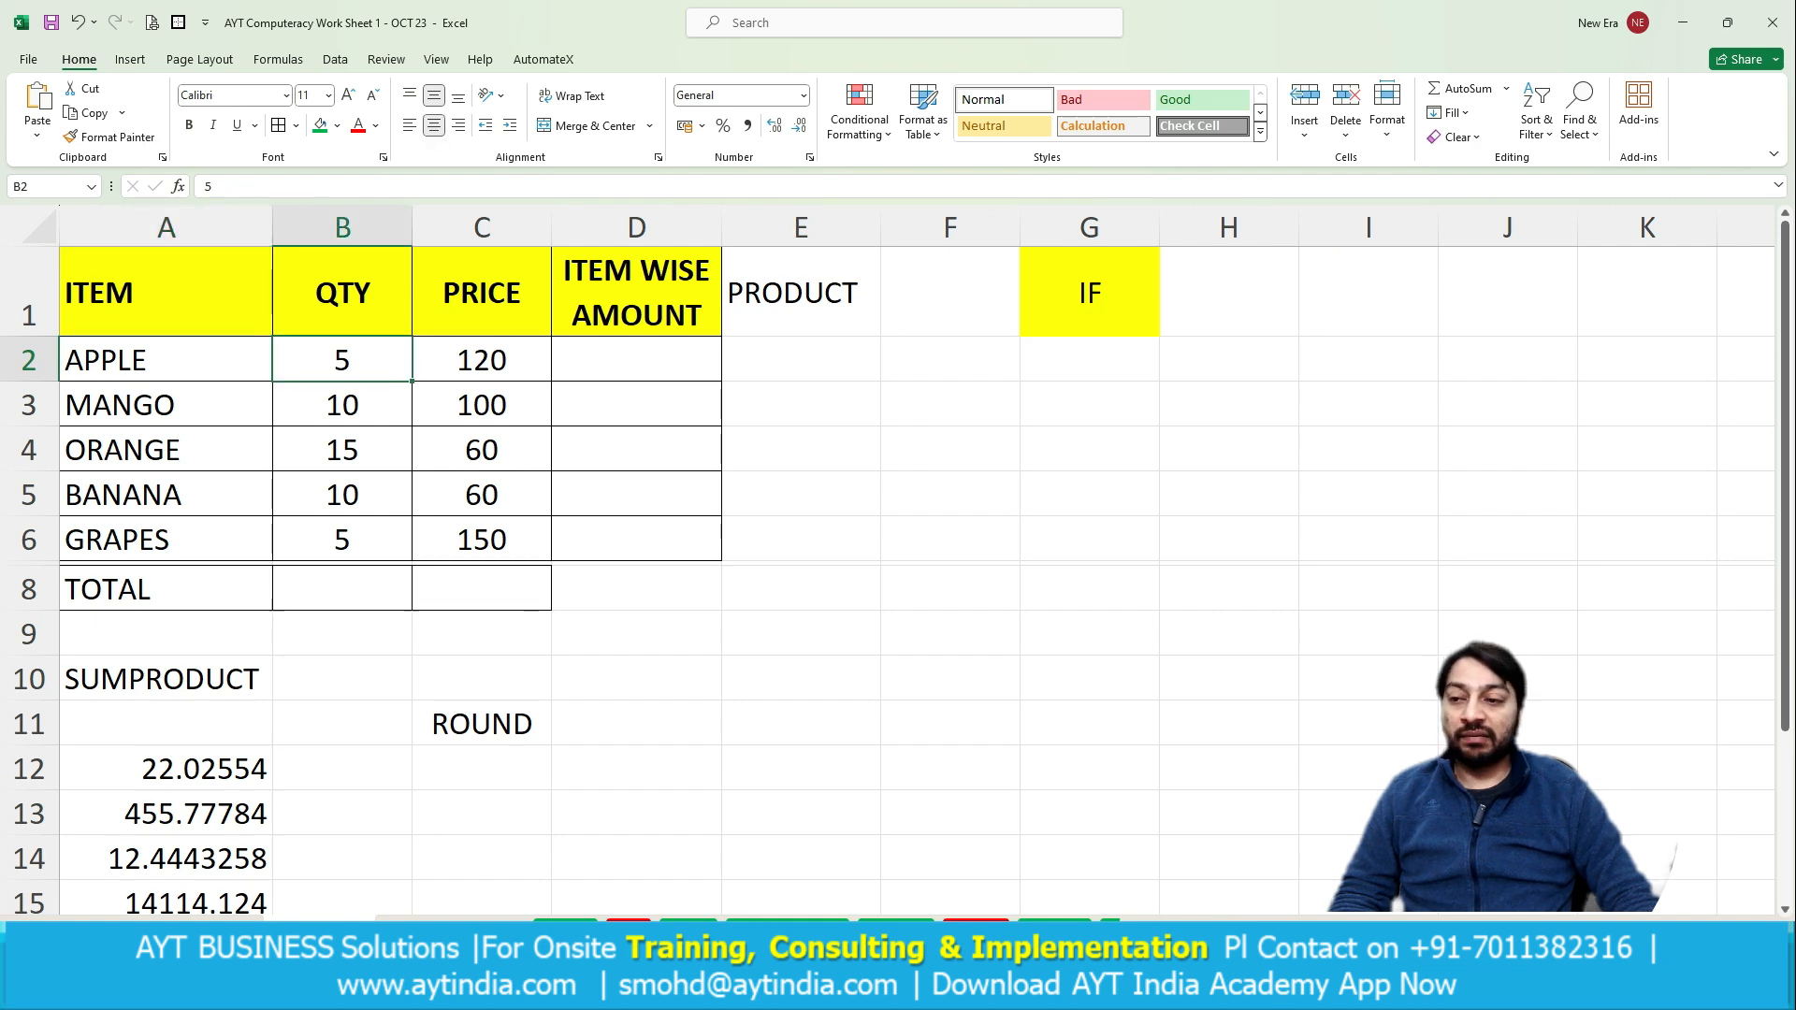
pyautogui.click(481, 360)
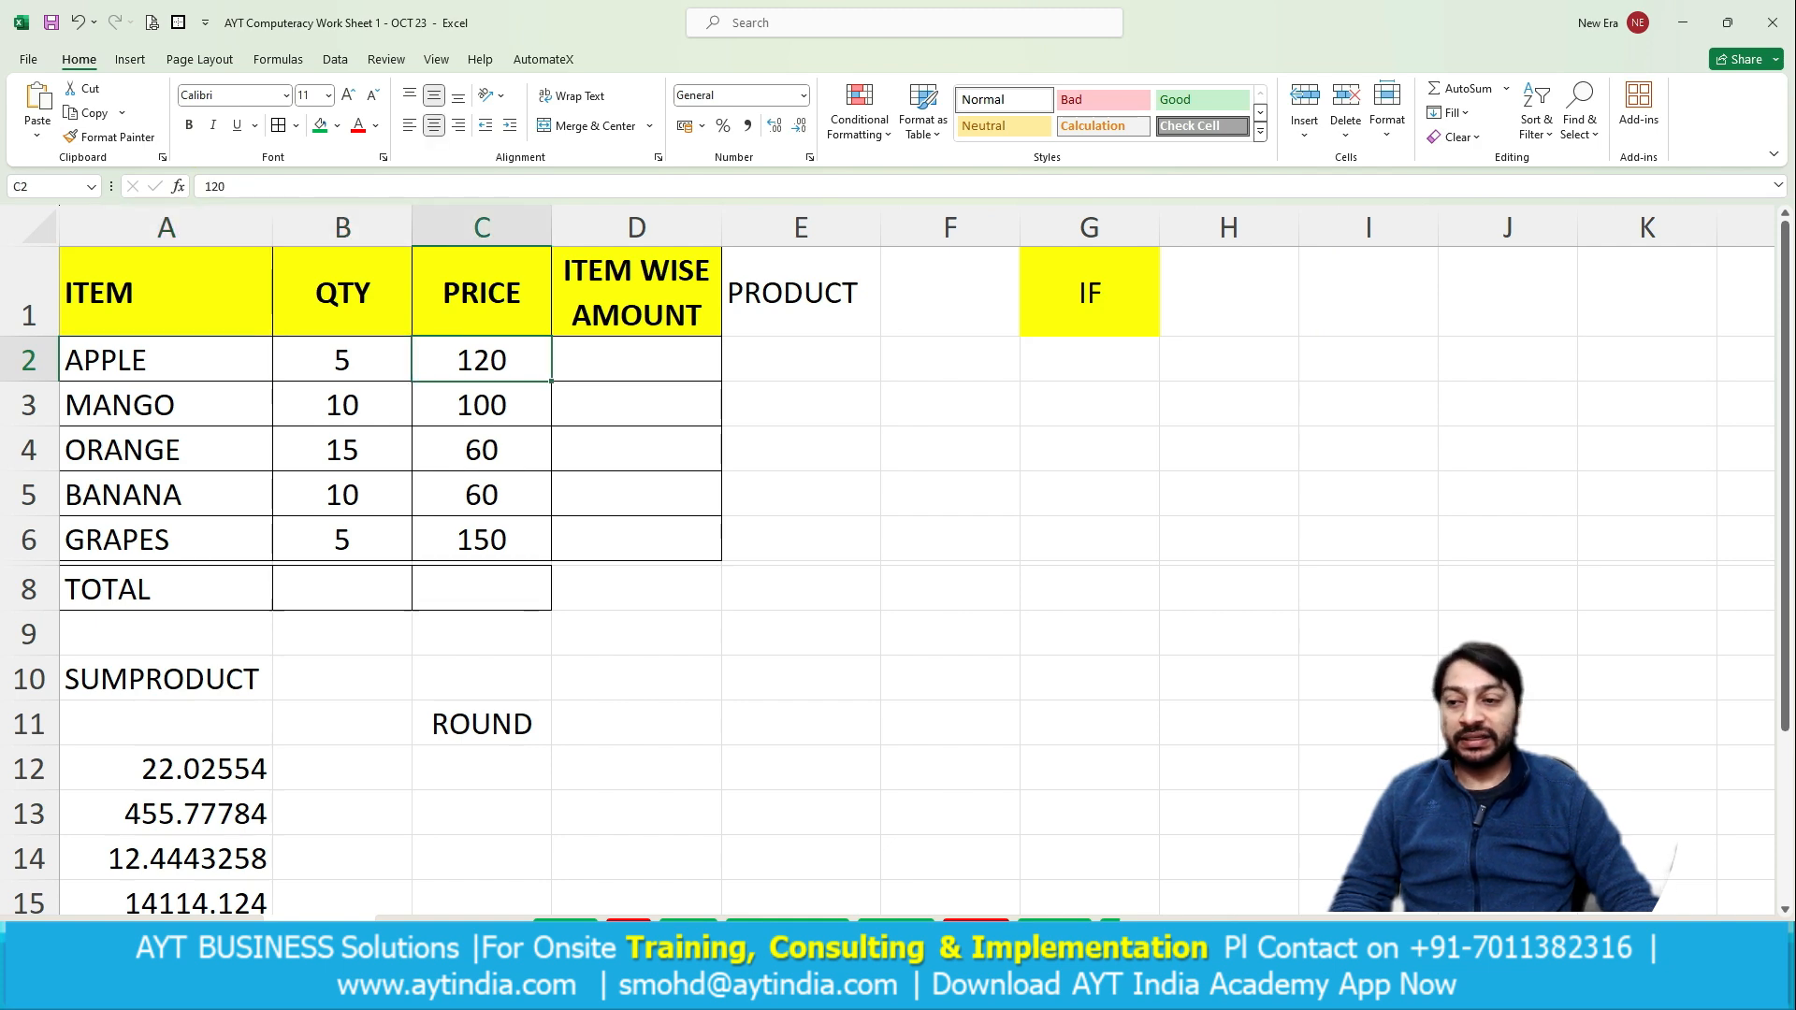
pyautogui.click(165, 405)
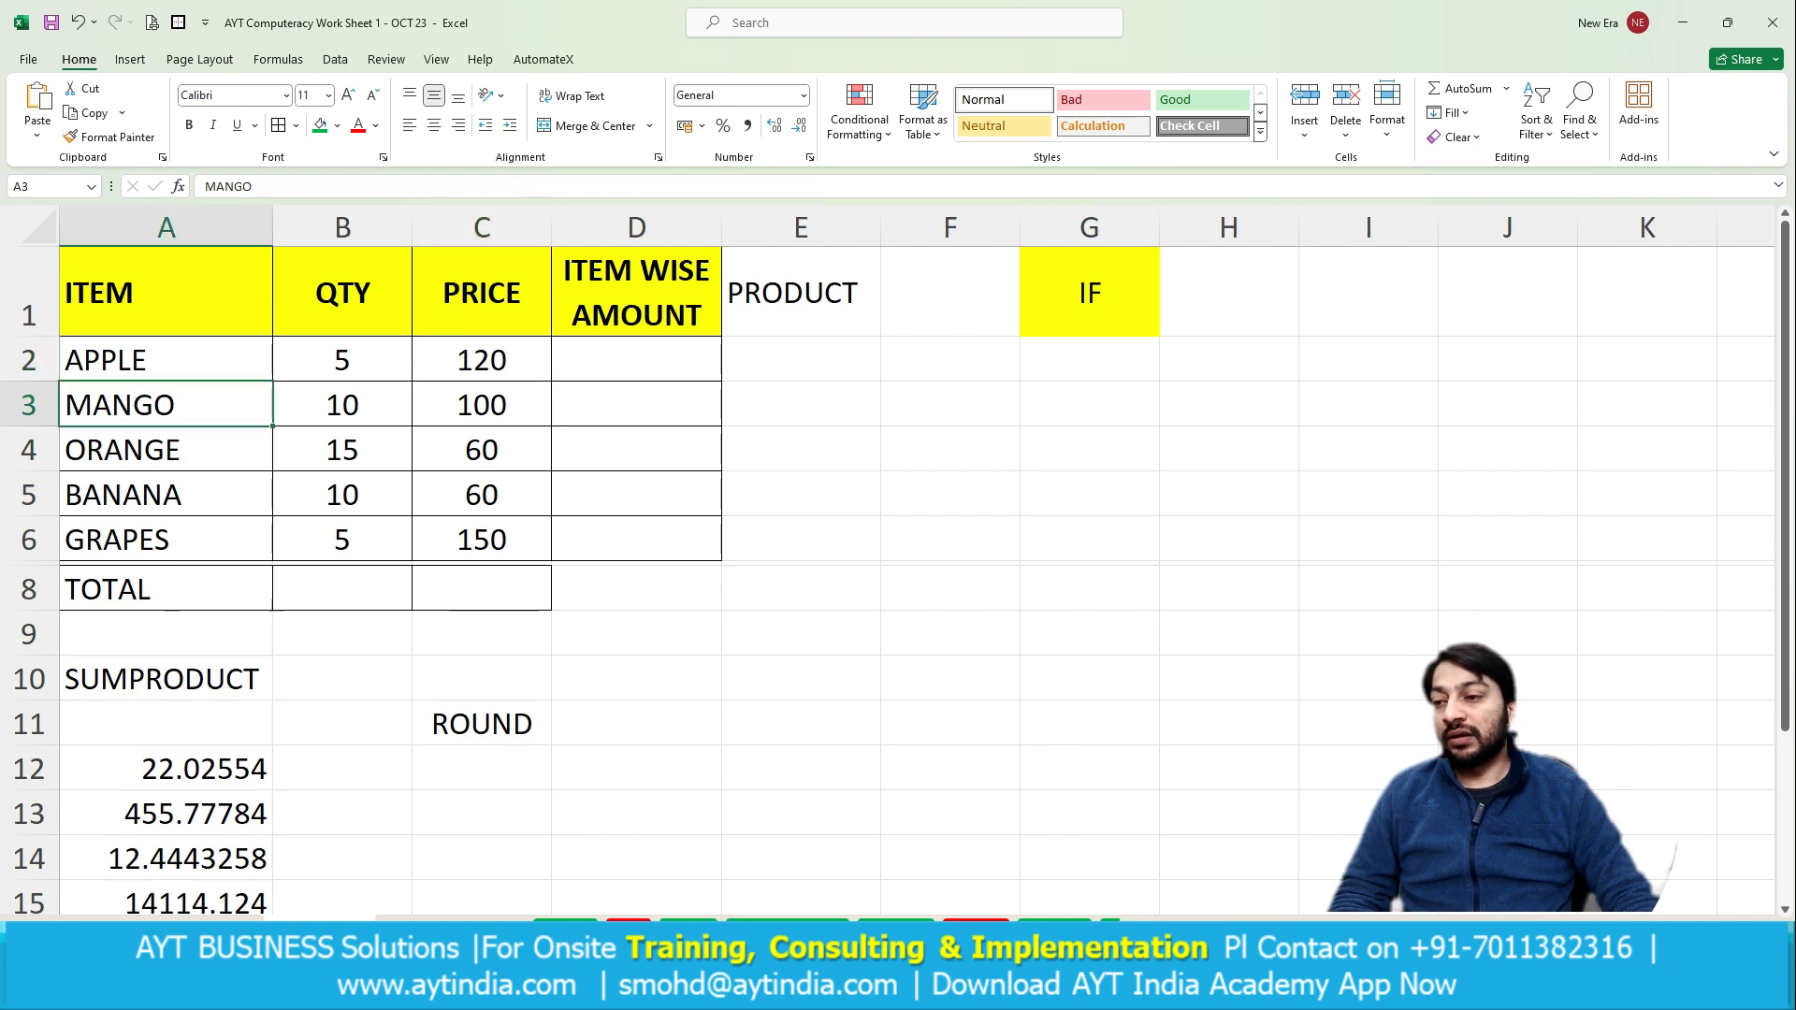
pyautogui.click(342, 406)
pyautogui.click(482, 405)
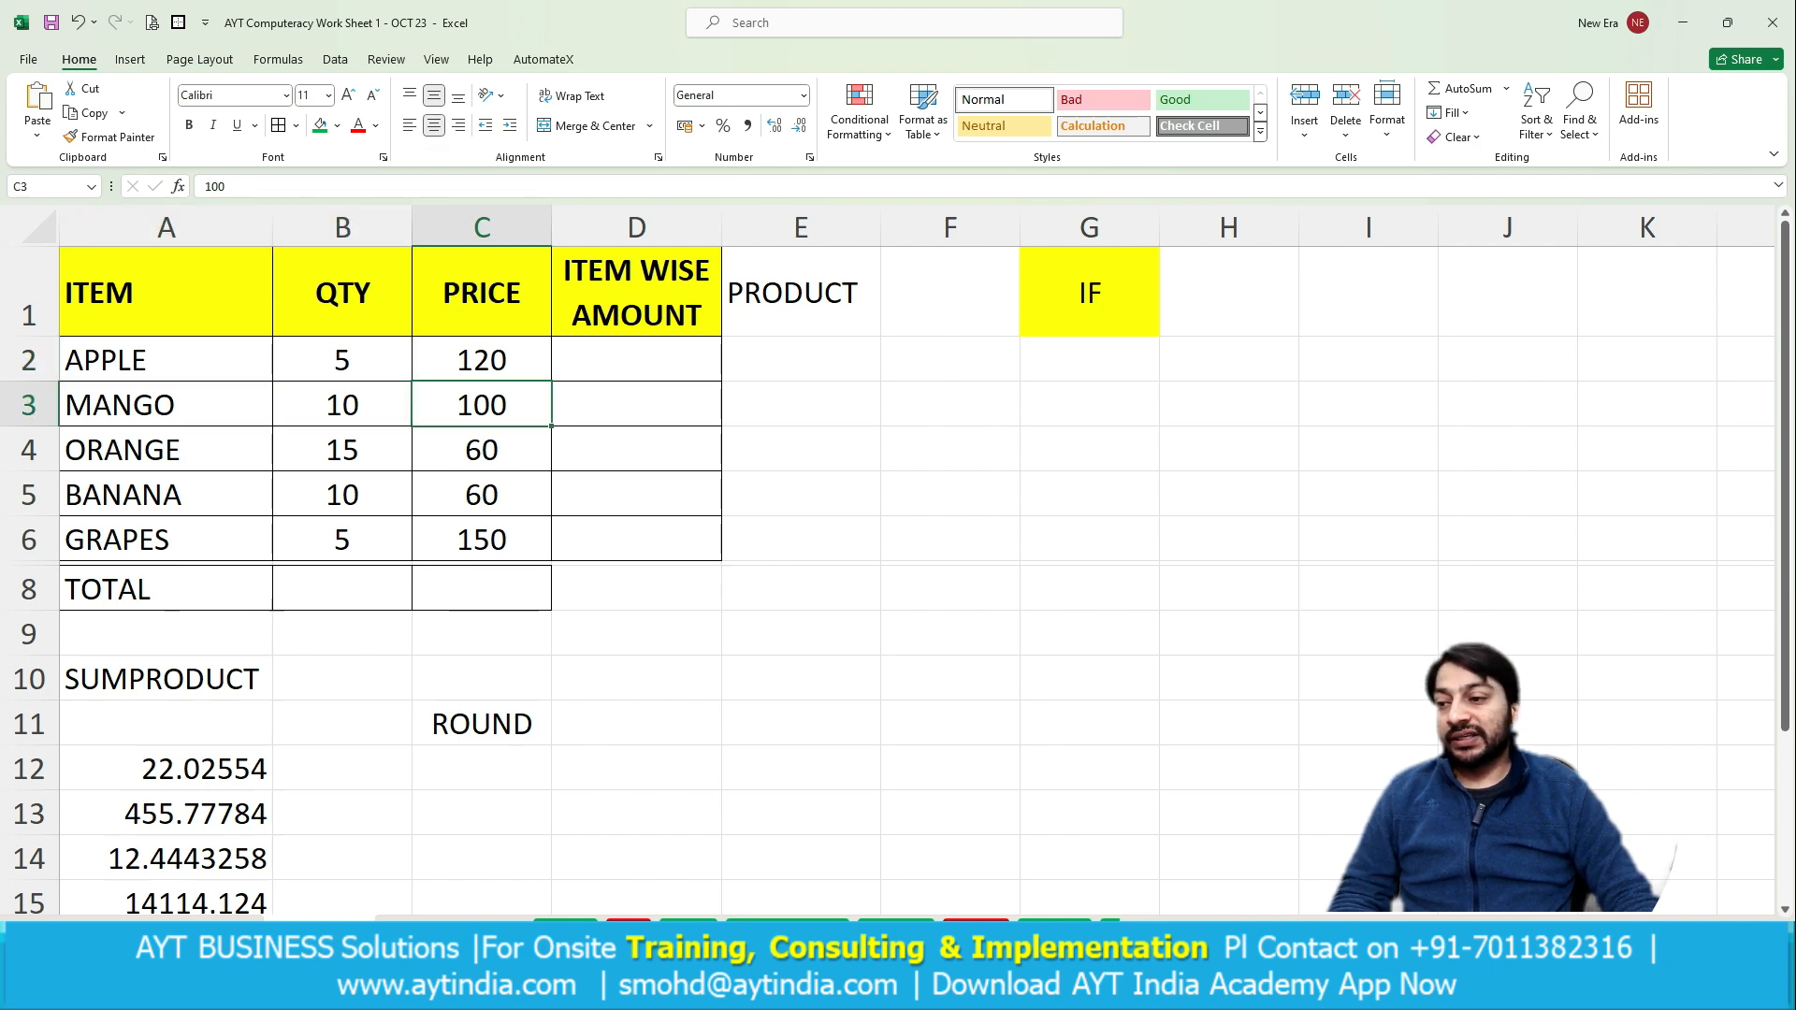
pyautogui.click(342, 450)
pyautogui.click(343, 495)
pyautogui.click(342, 540)
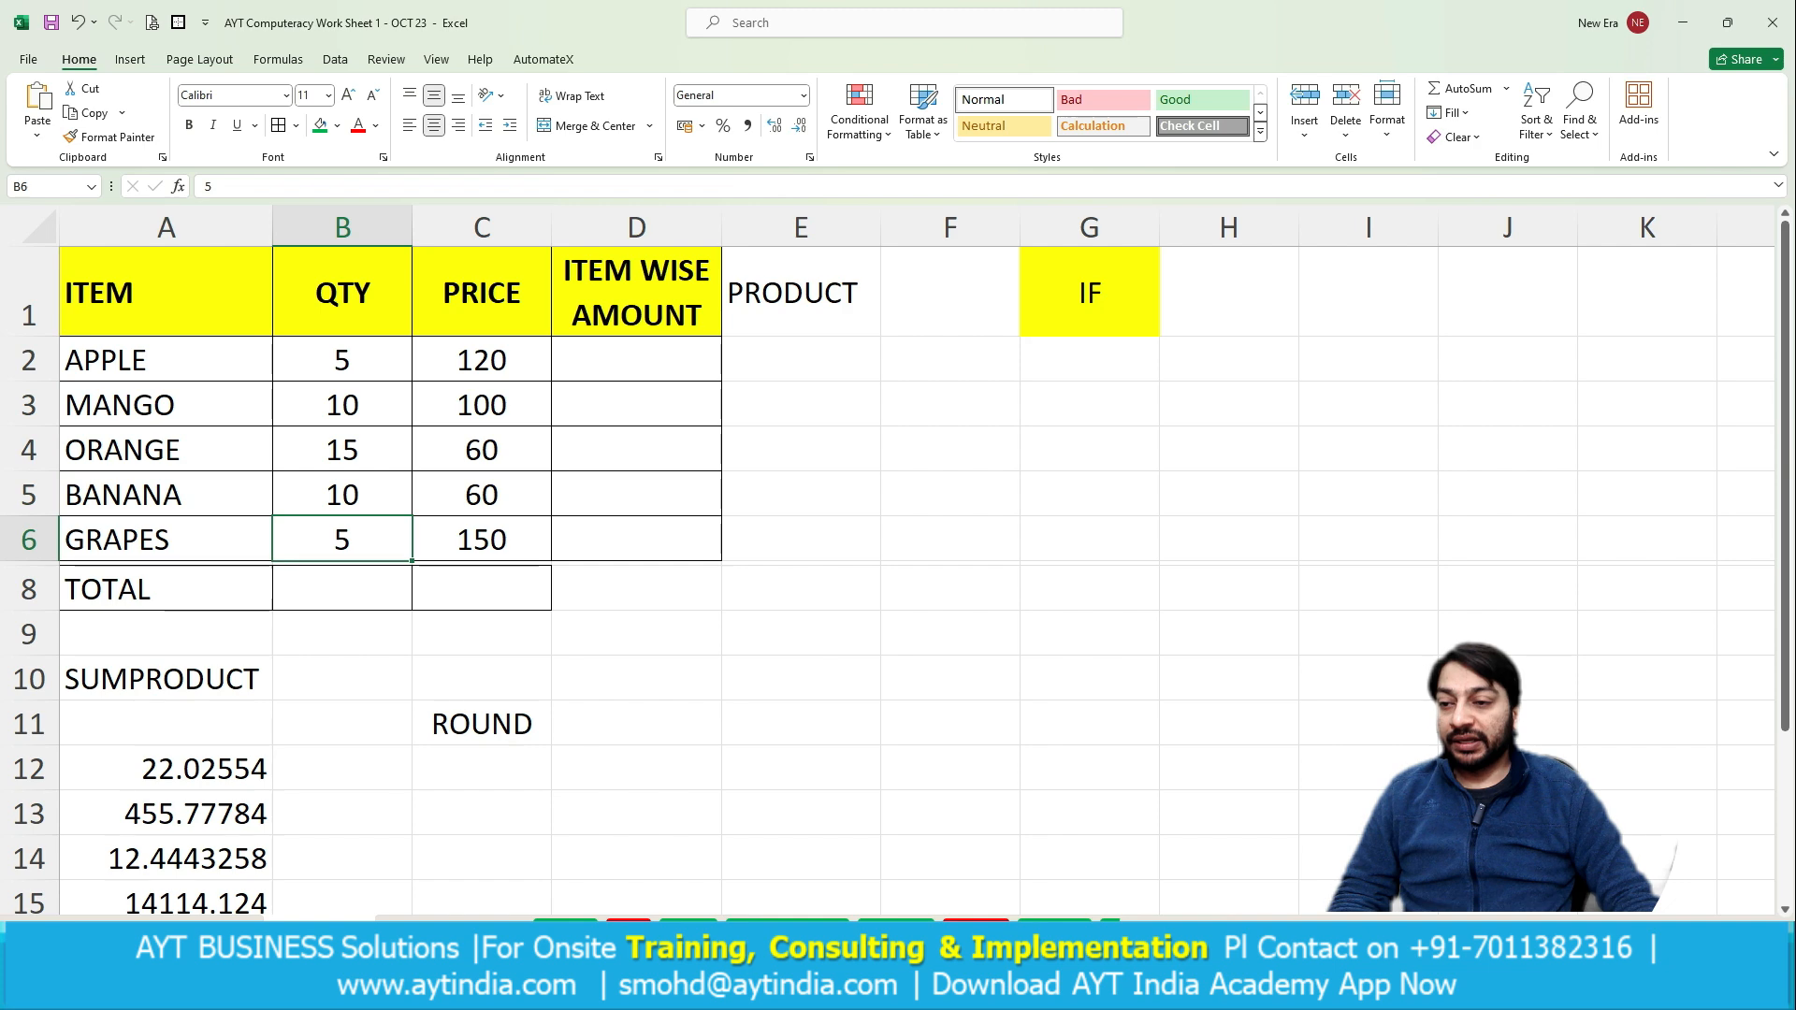
pyautogui.click(165, 360)
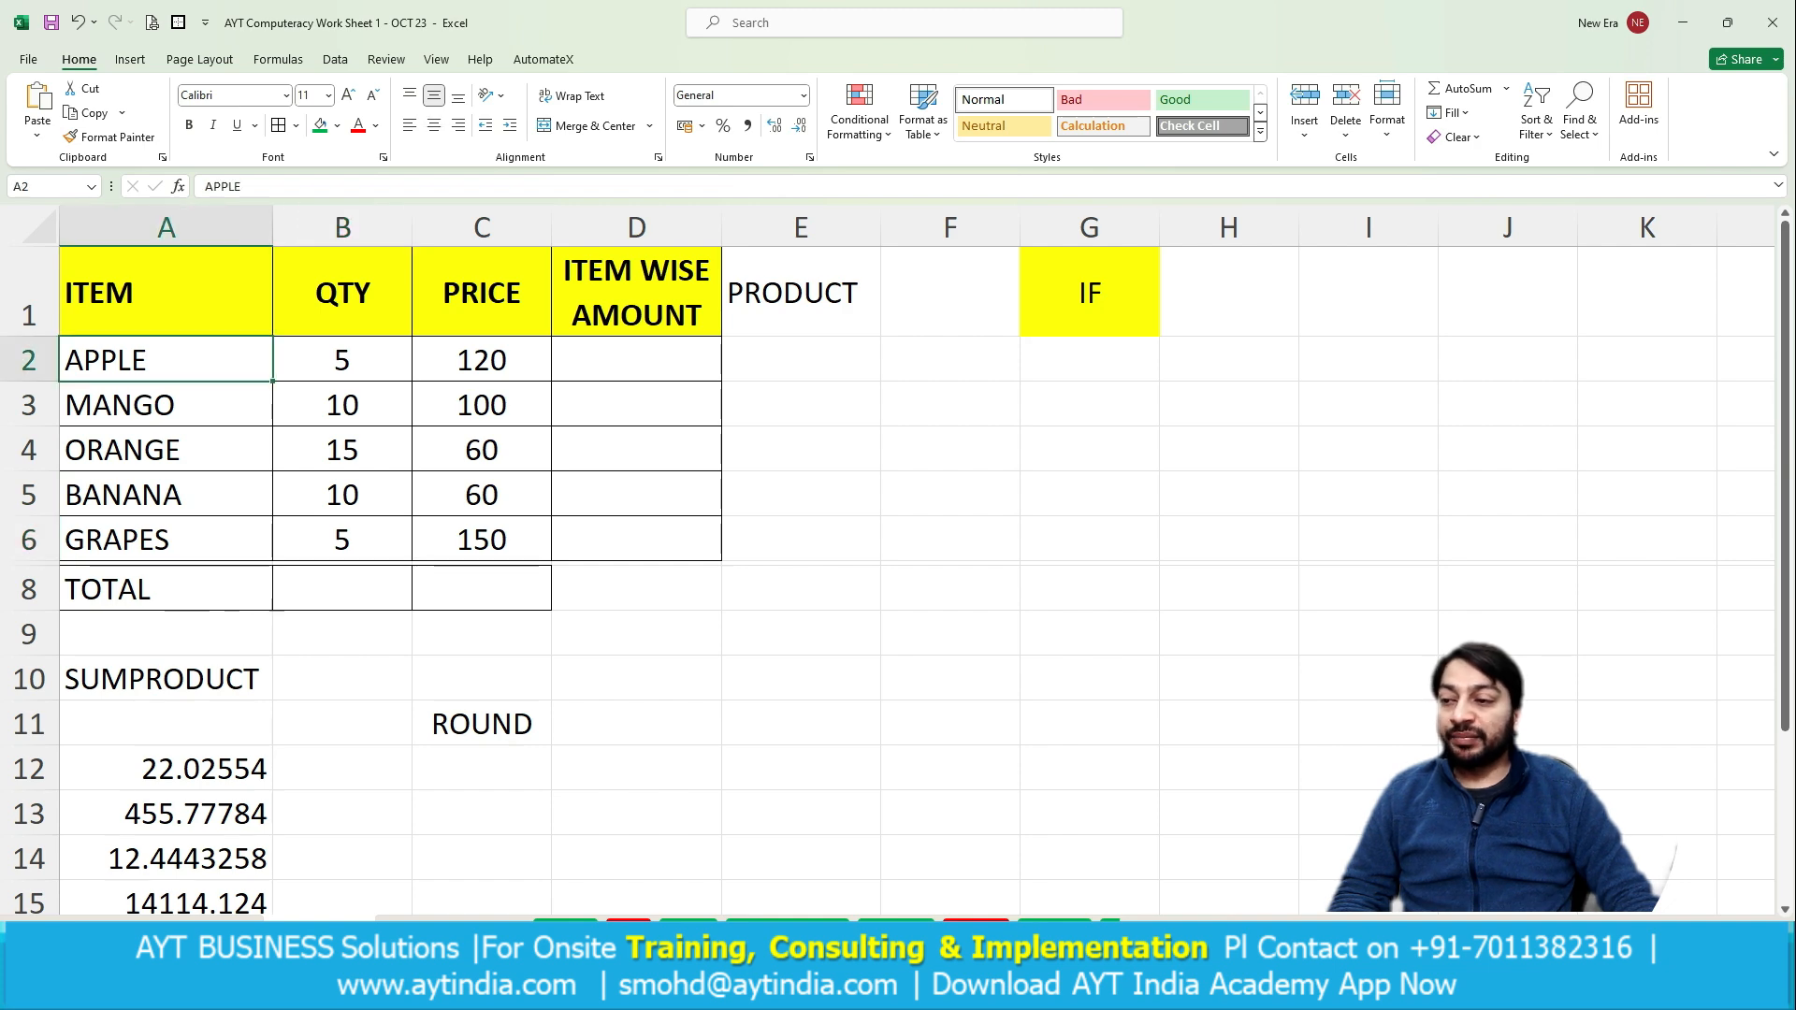
pyautogui.moveTo(342, 360); pyautogui.dragTo(481, 360)
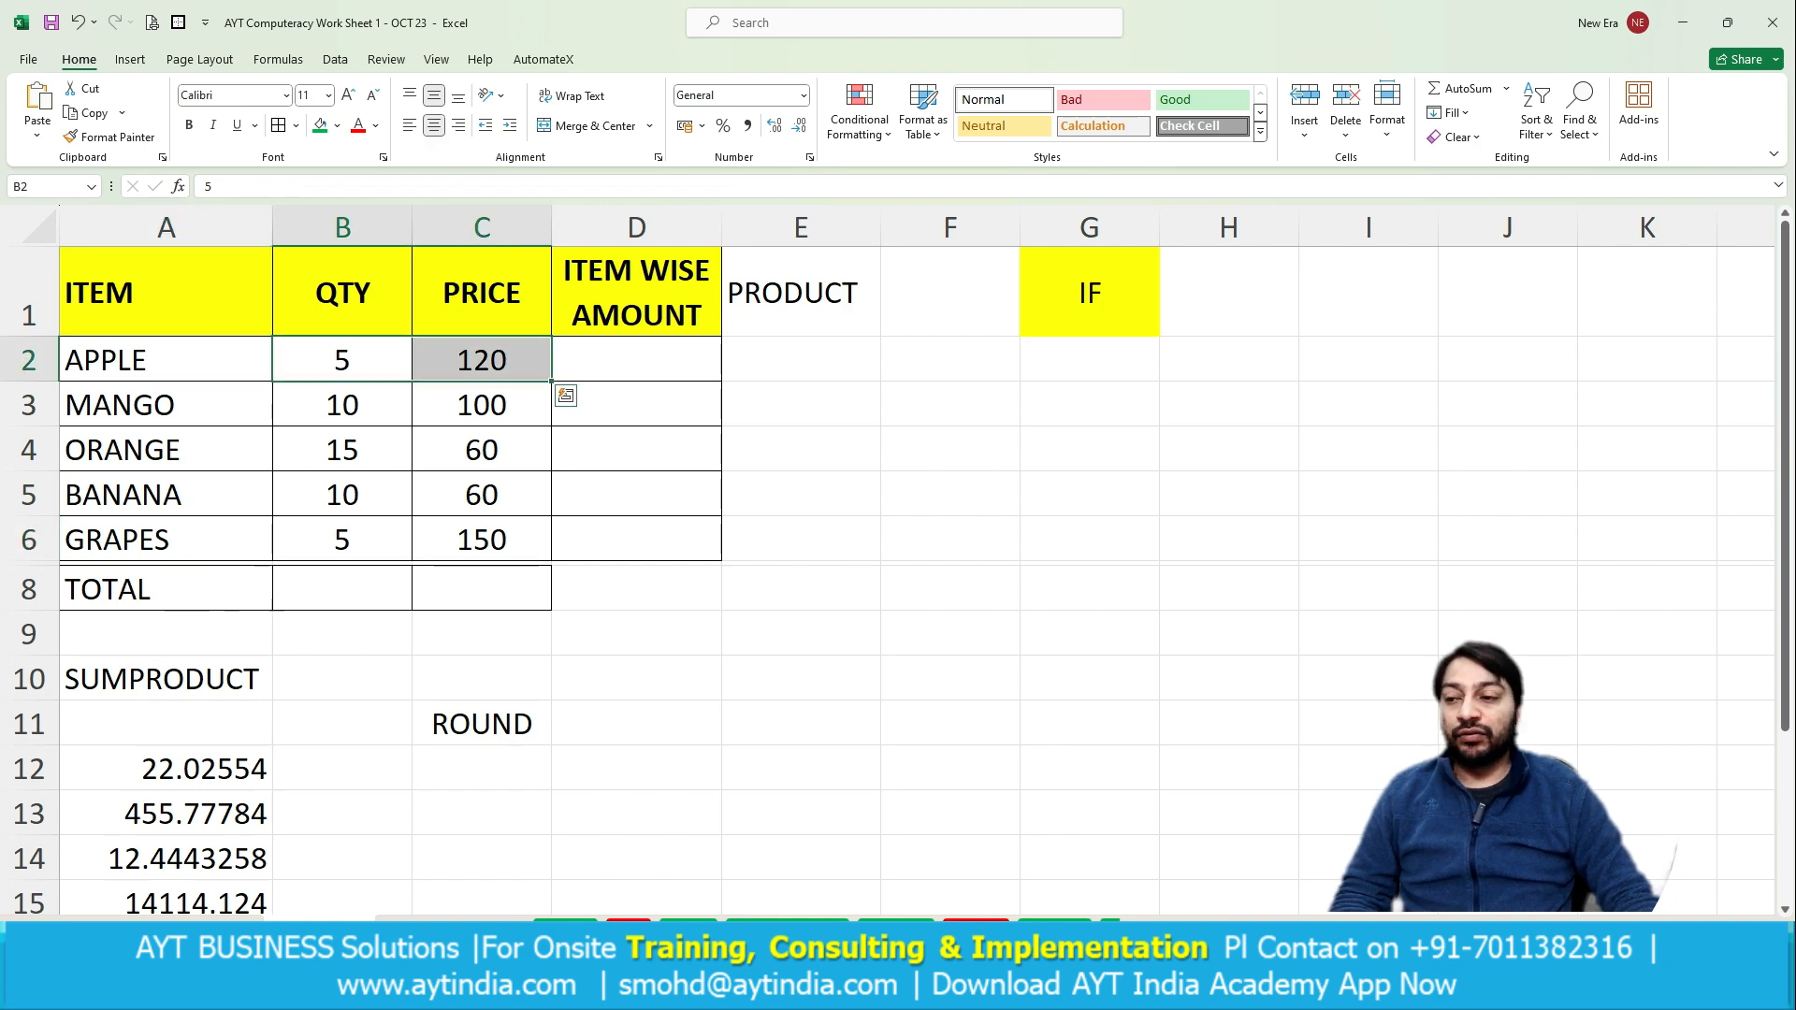
pyautogui.click(165, 360)
pyautogui.click(482, 360)
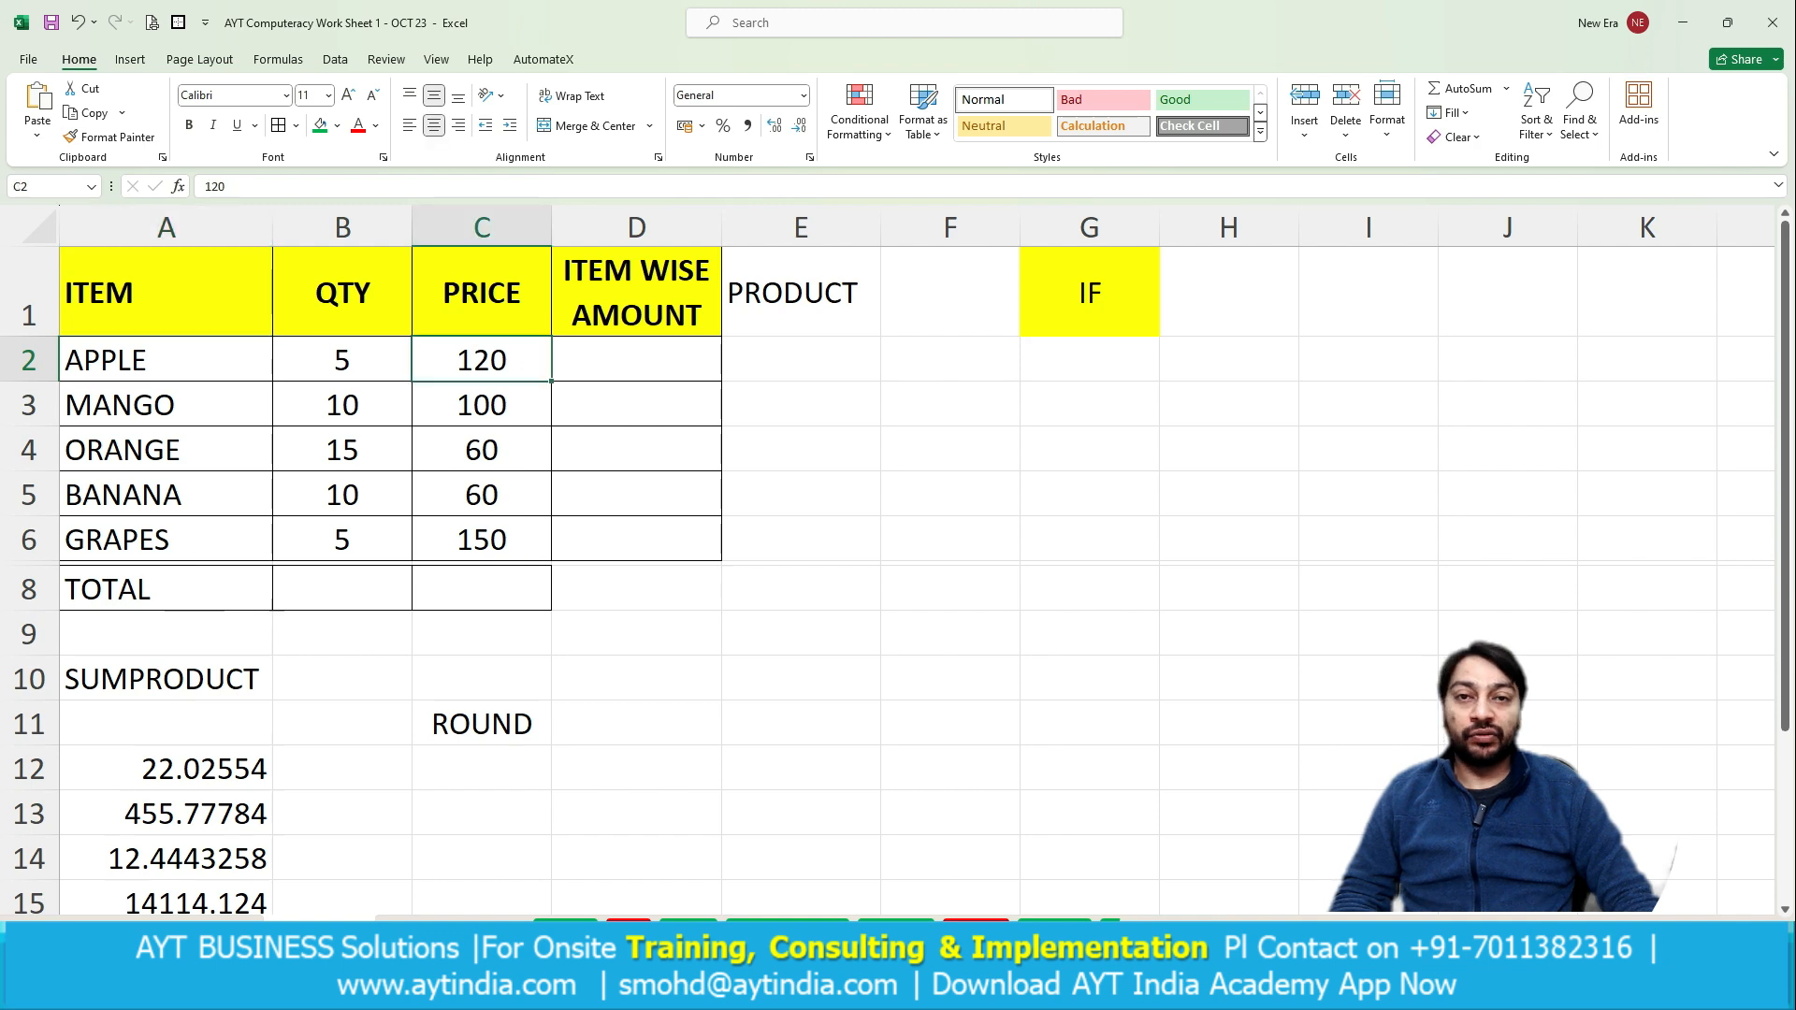
# Calculate the item wise amount for apple in D2 with the formula =B2*C2.
pyautogui.click(636, 360)
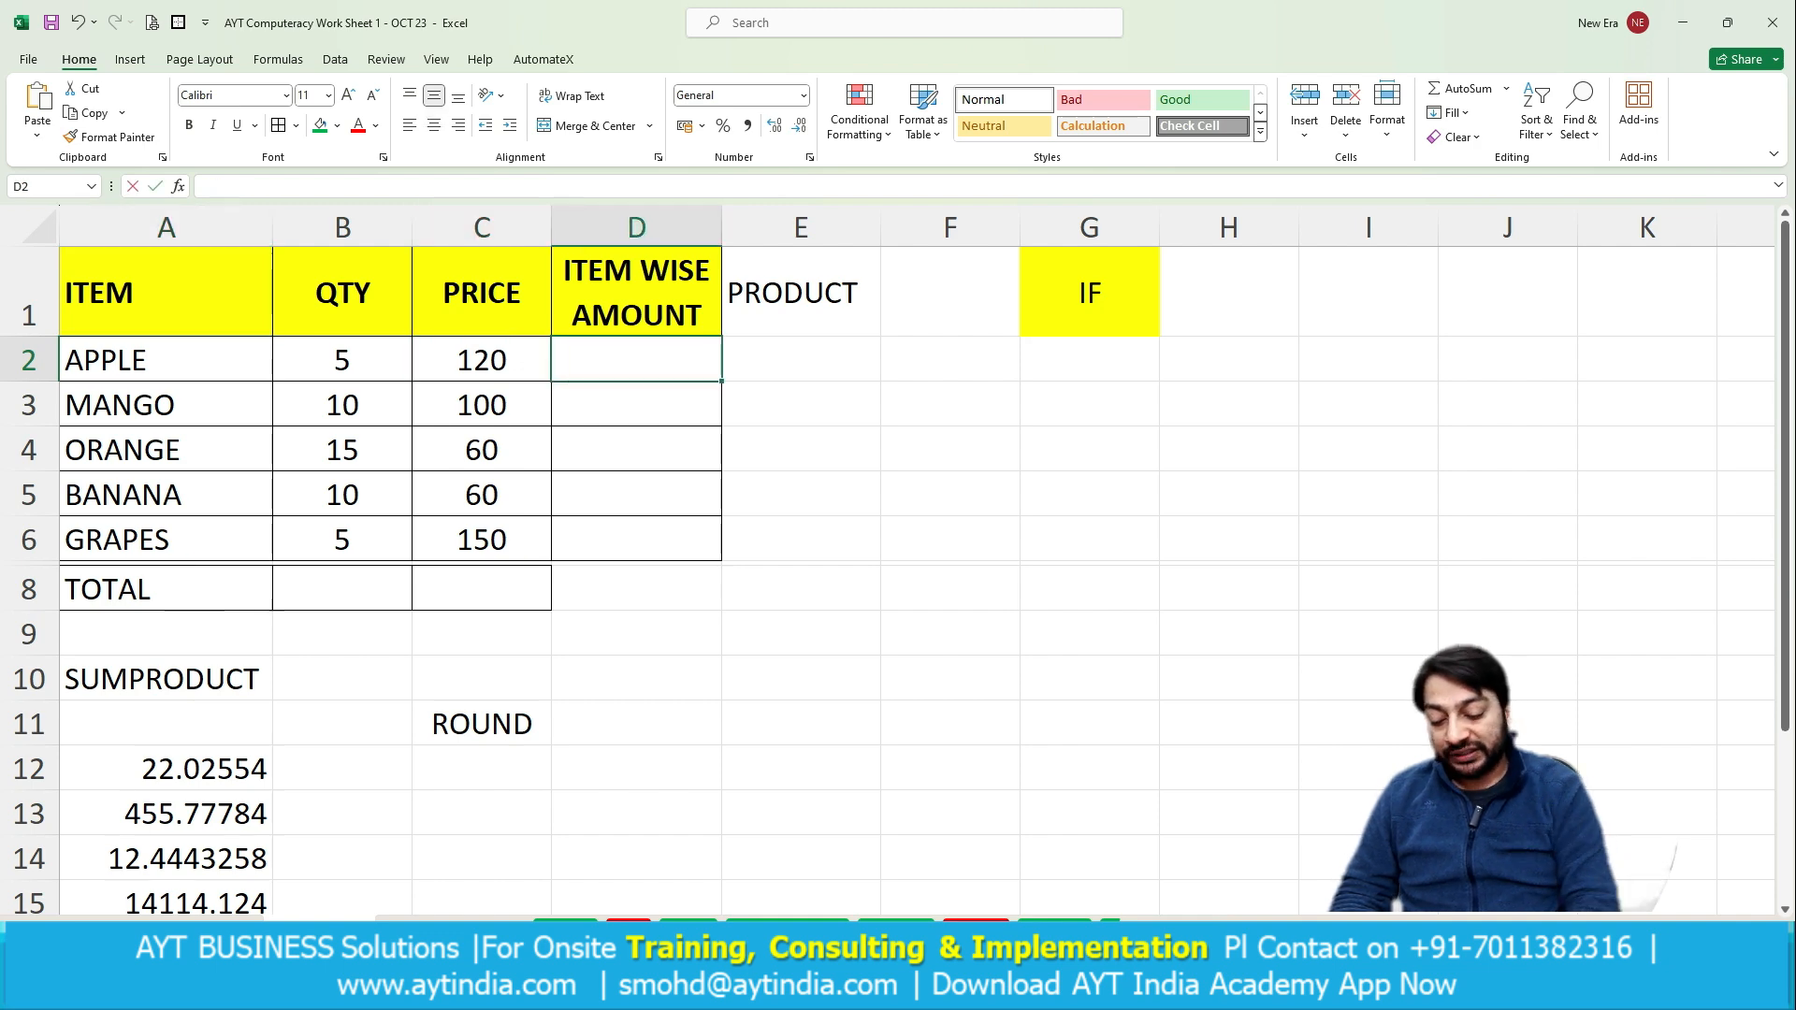
pyautogui.write('=')
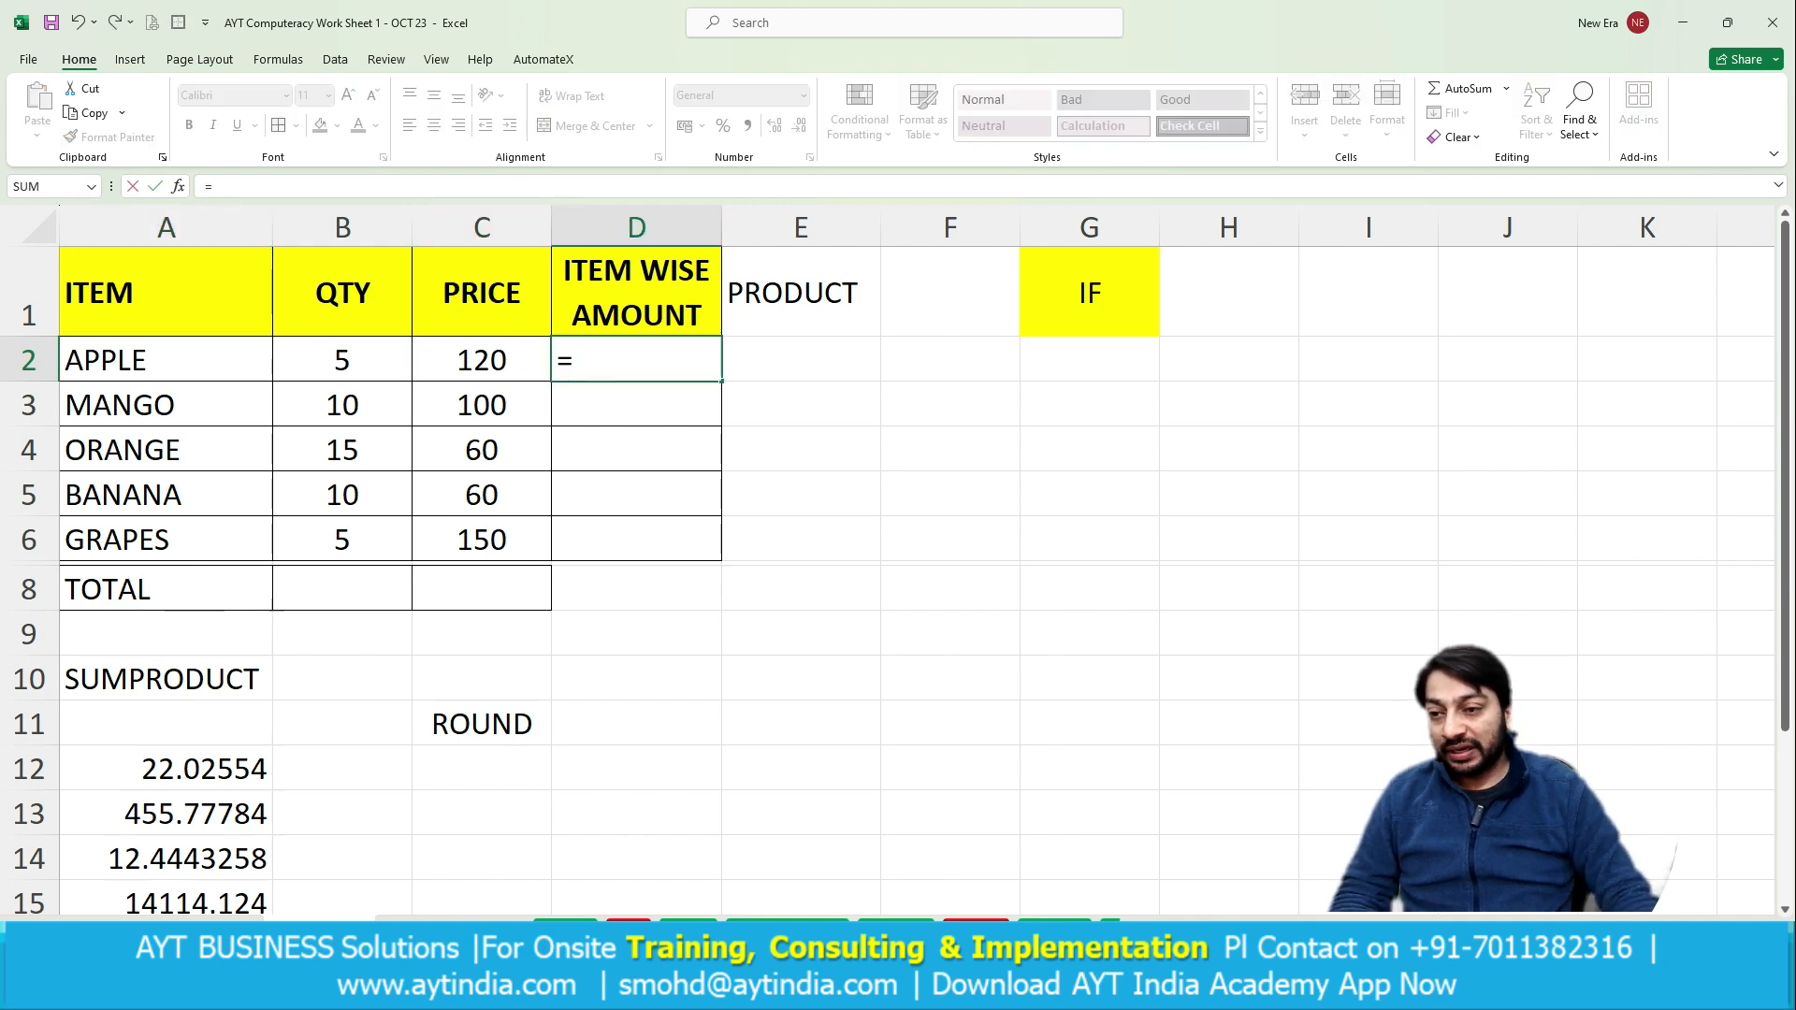
pyautogui.click(343, 360)
pyautogui.write('*')
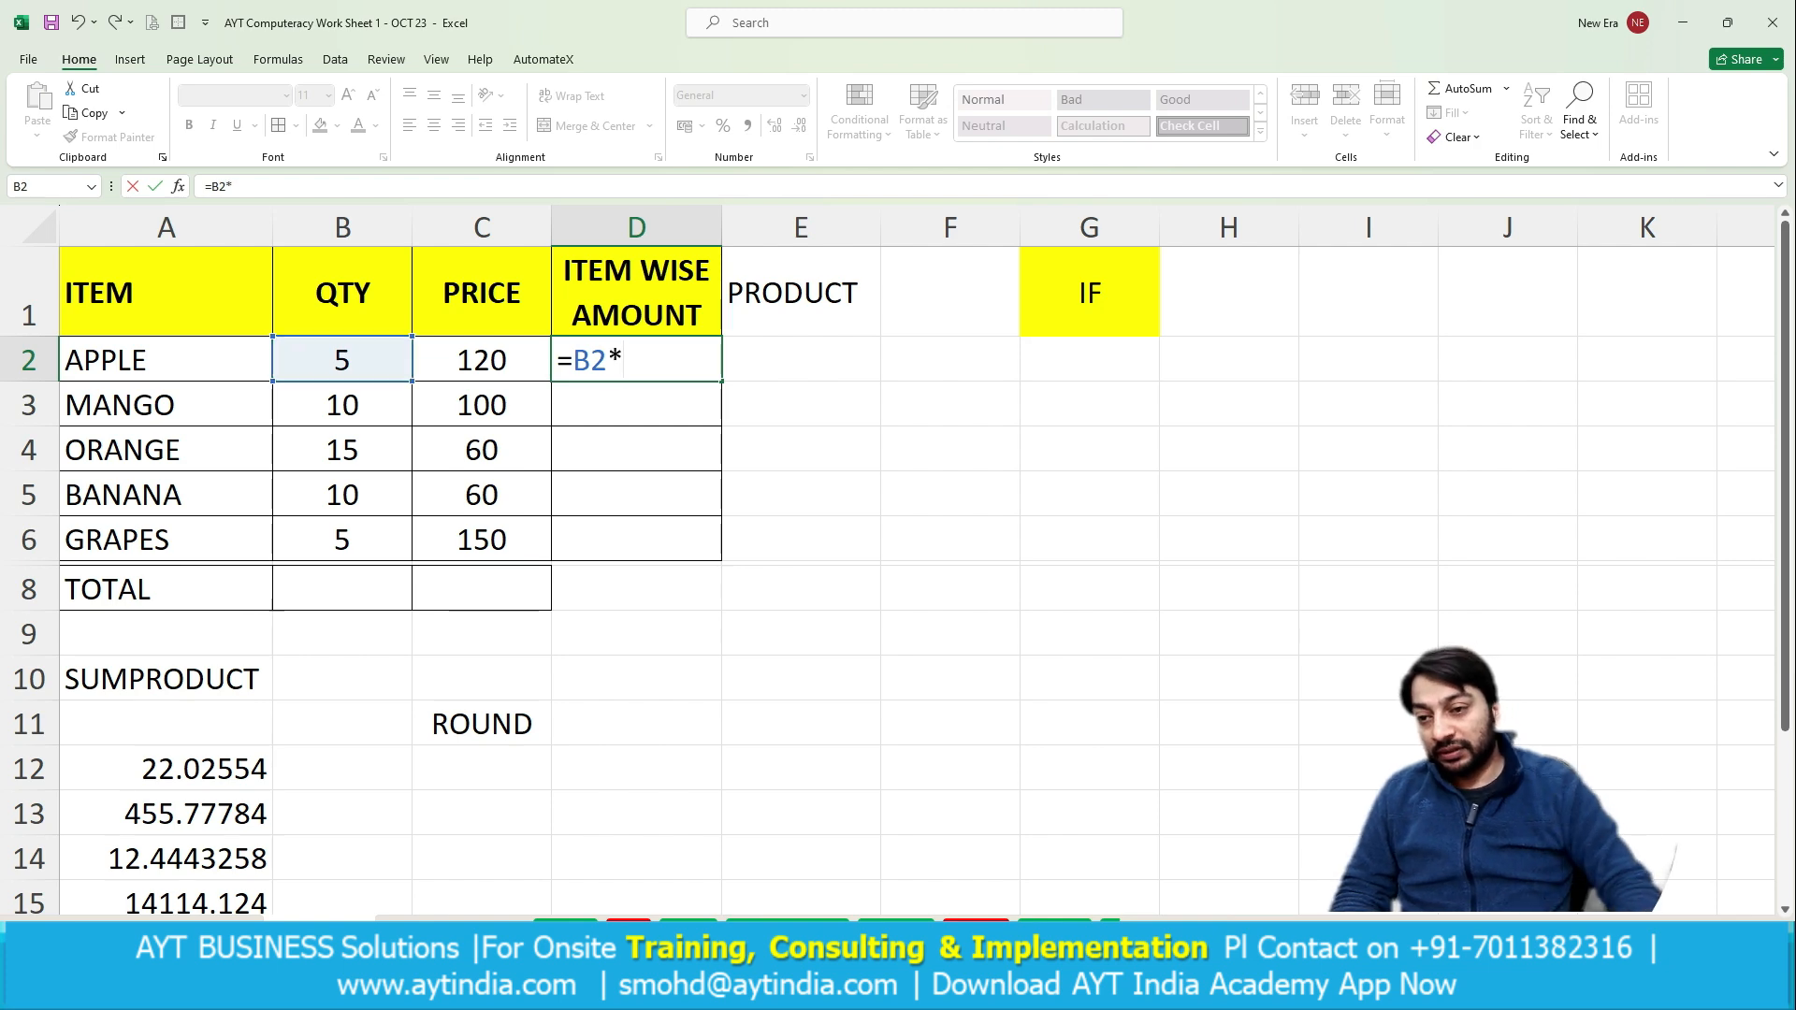
pyautogui.click(482, 361)
pyautogui.press('Return')
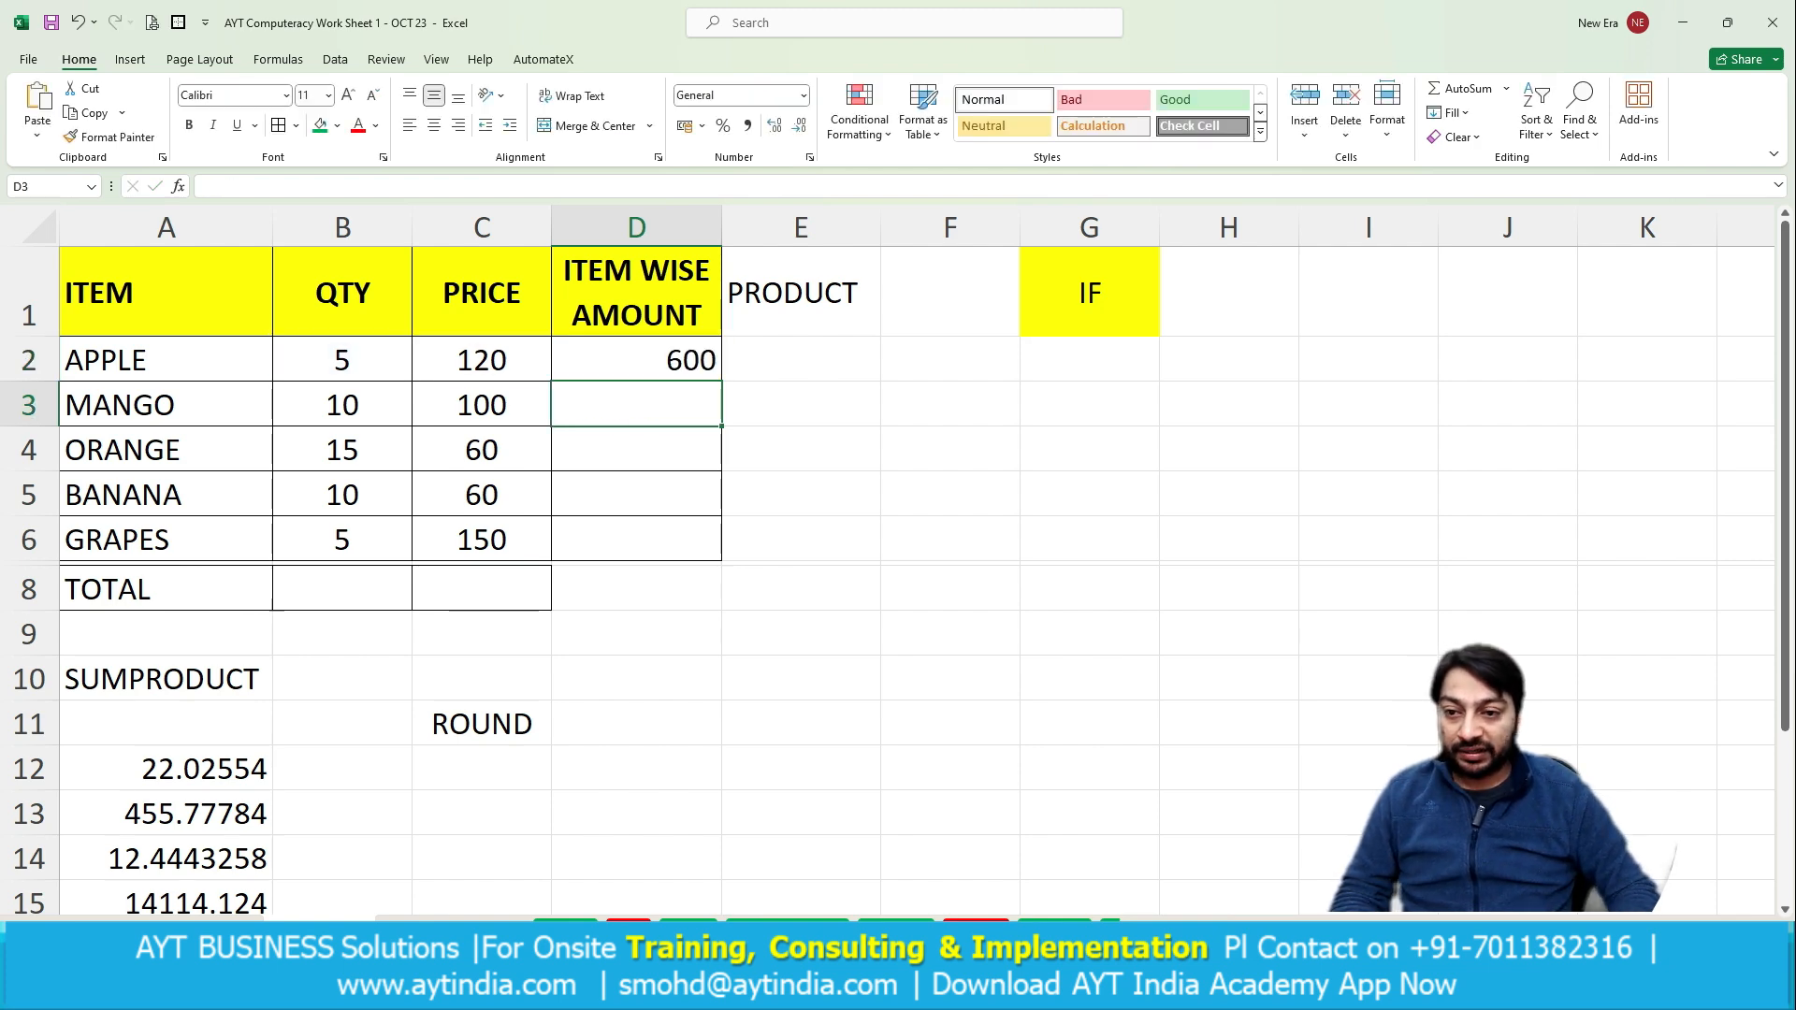
# Calculate the item wise amount for mango in D3 with the formula =PRODUCT(B3:C3) and compare it with the formula in D2.
pyautogui.write('=')
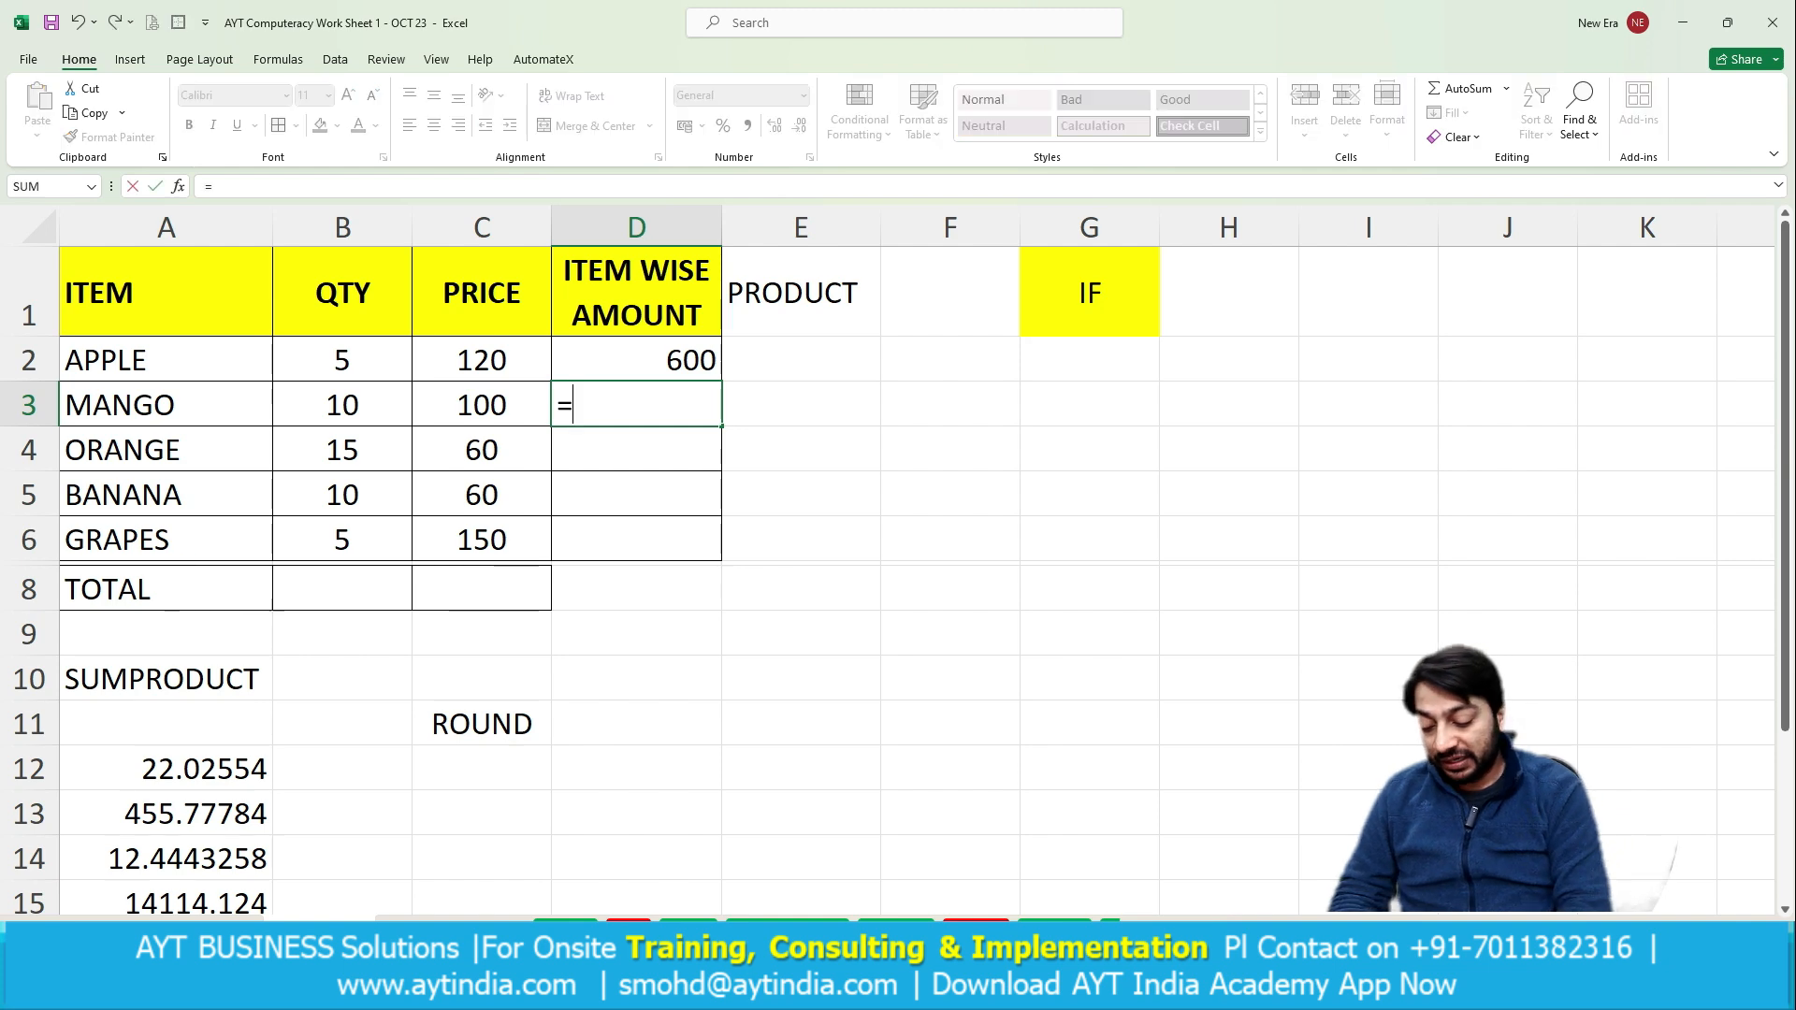
pyautogui.write('PROD(')
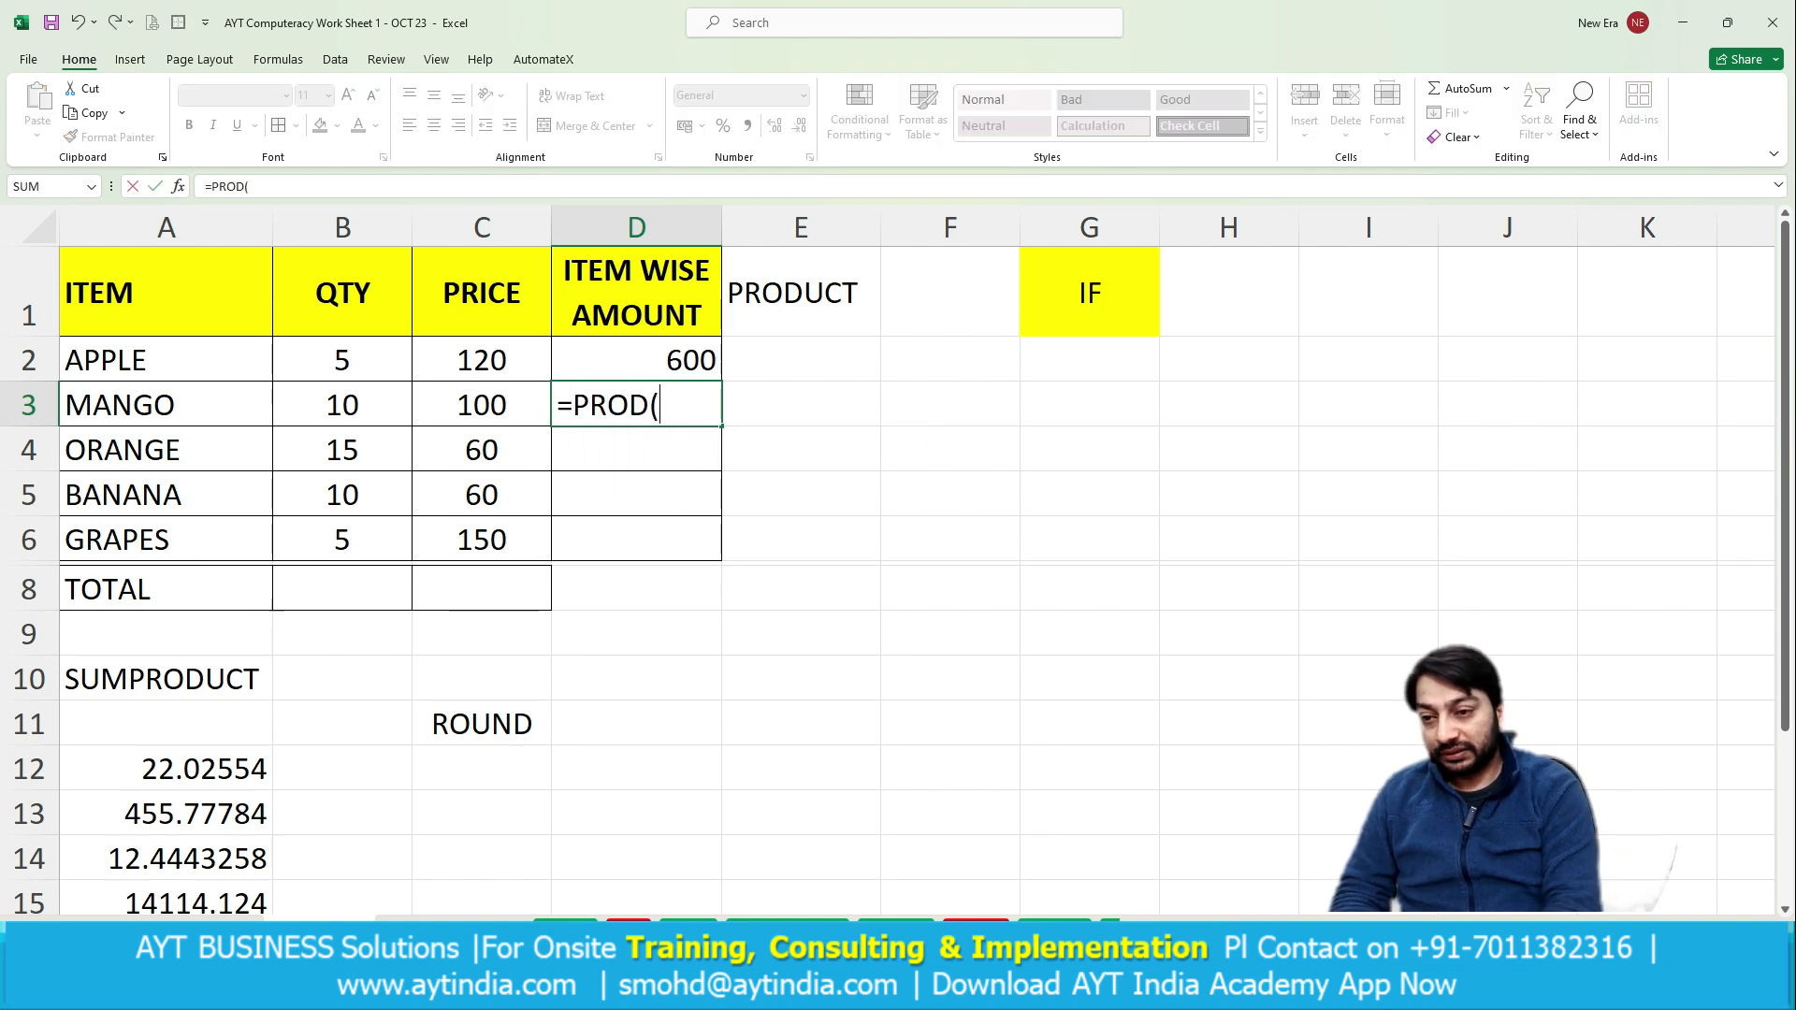
pyautogui.press('BackSpace')
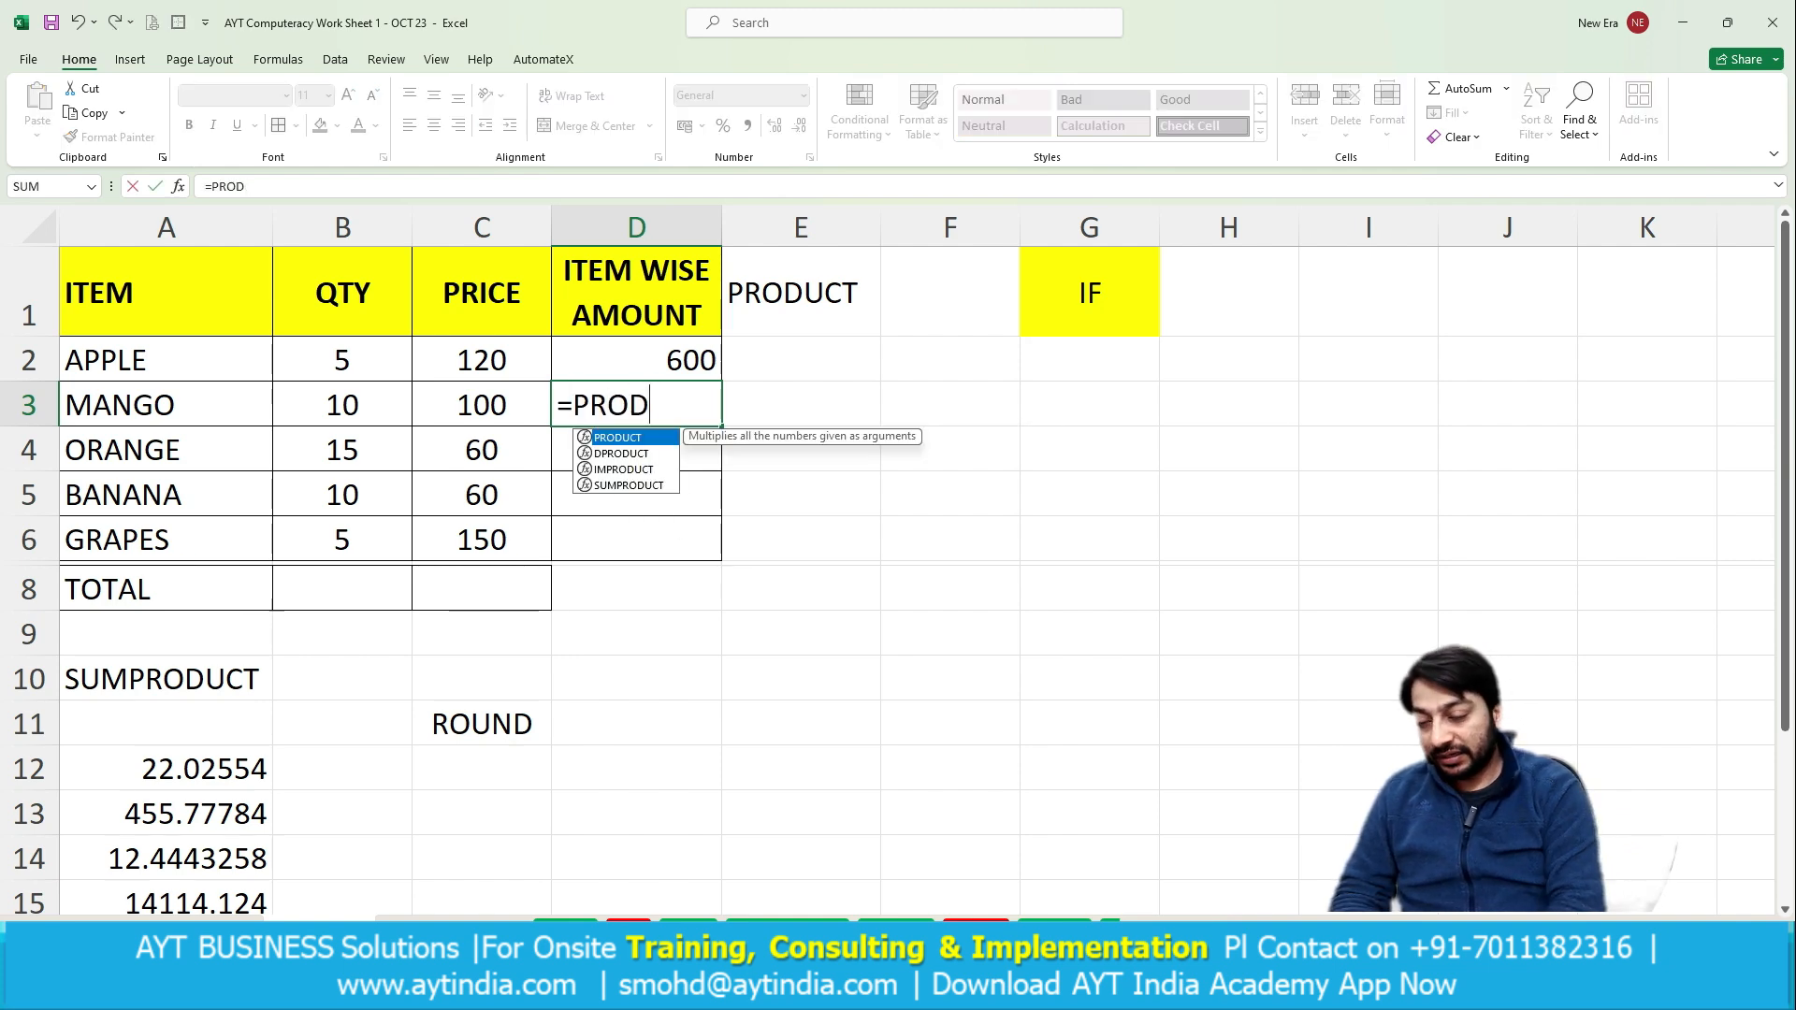
pyautogui.press('Tab')
pyautogui.press('Left')
pyautogui.press('Left')
pyautogui.hotkey('shift', 'Right')
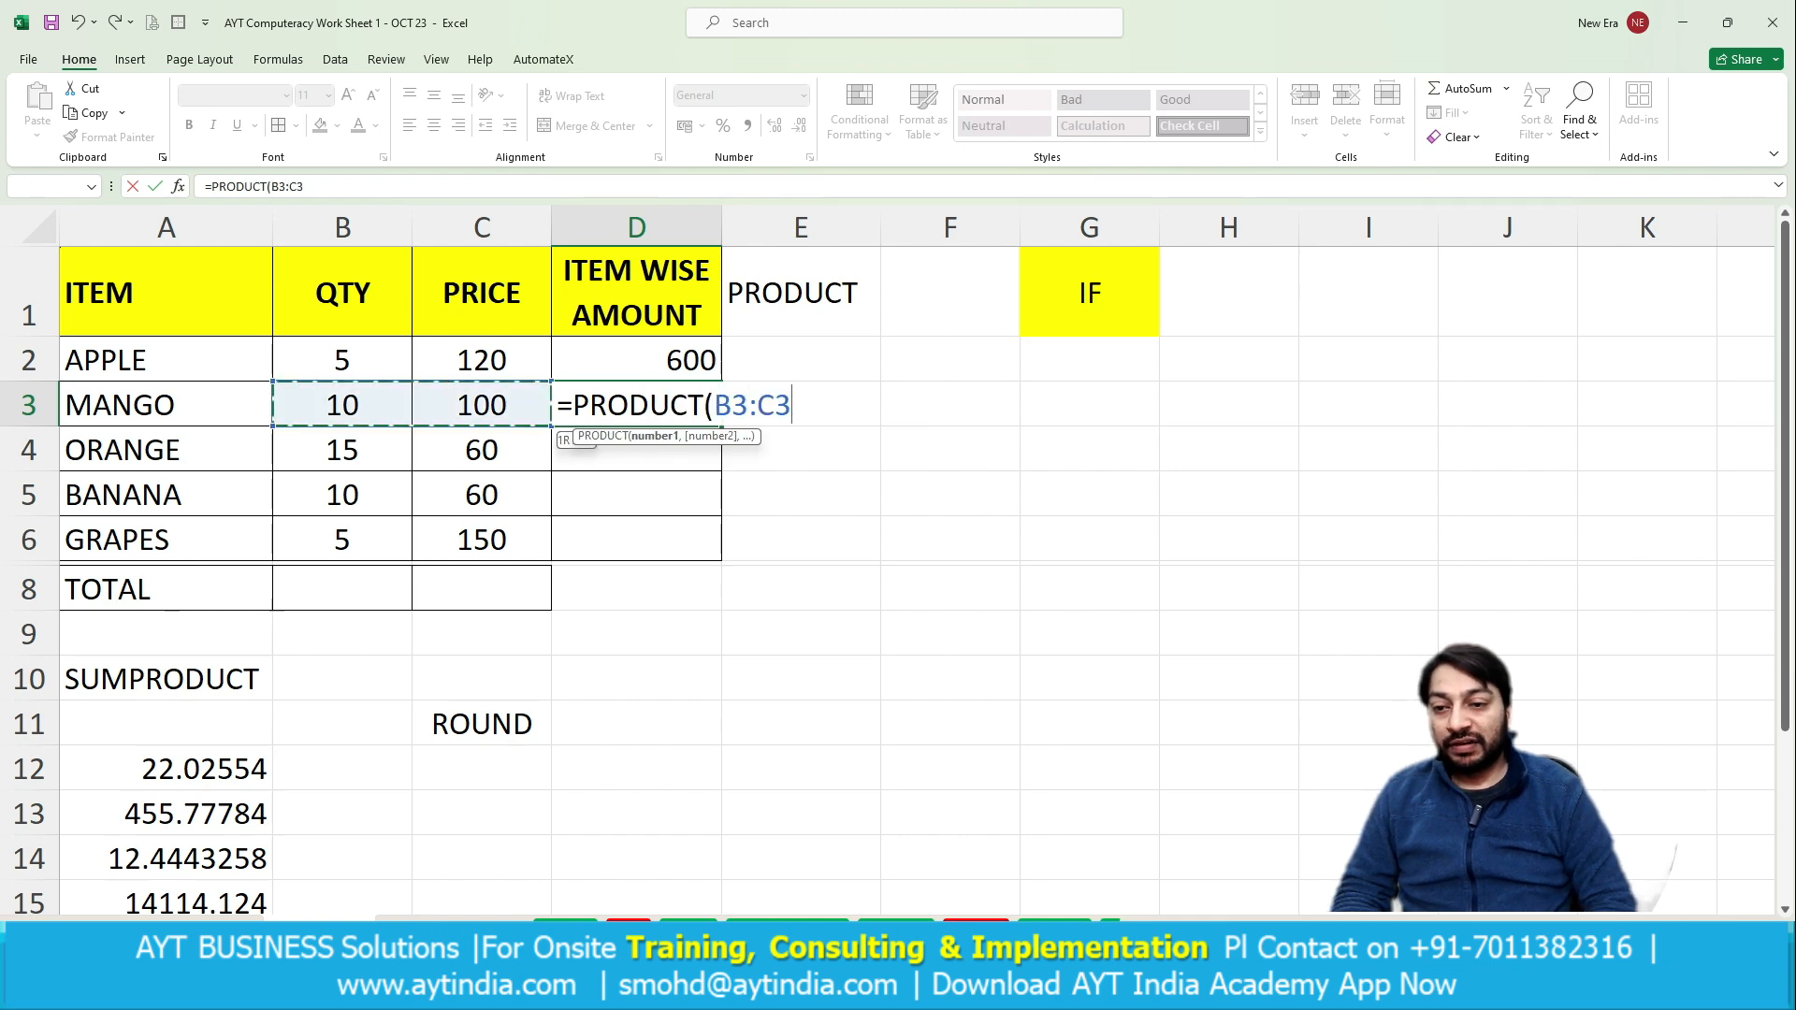
pyautogui.press('Return')
pyautogui.press('Up')
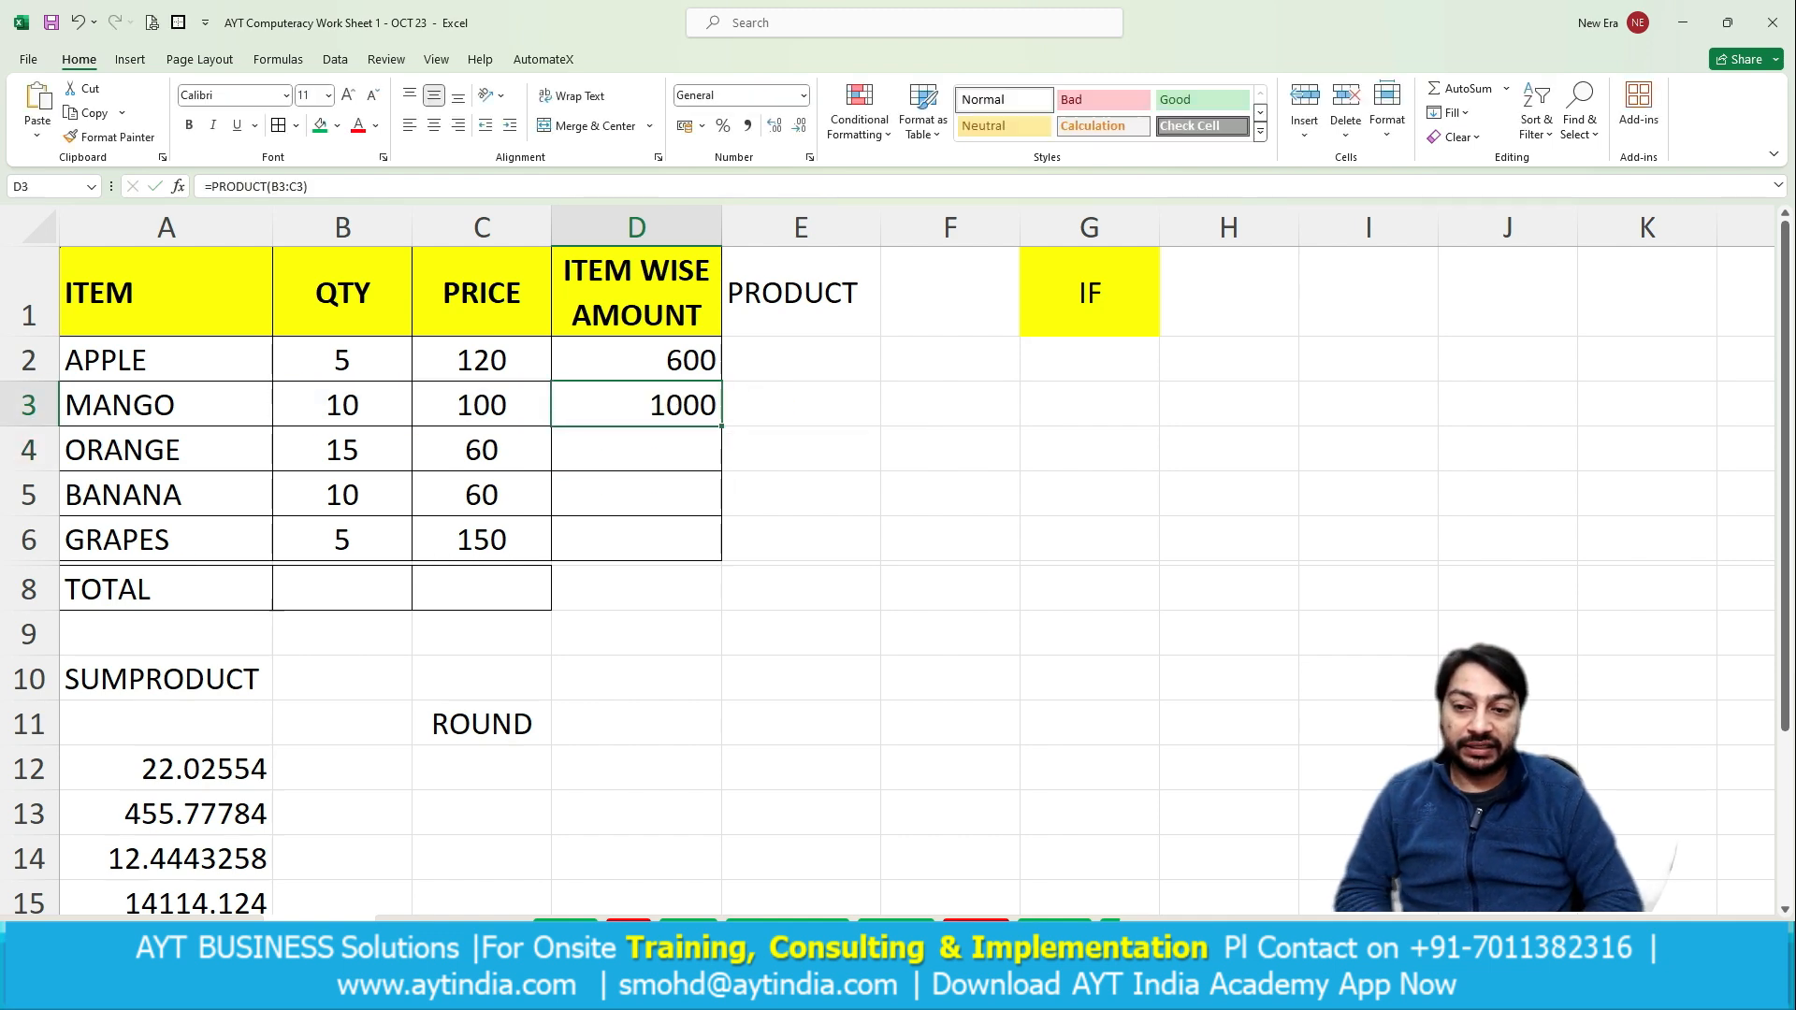
pyautogui.press('Up')
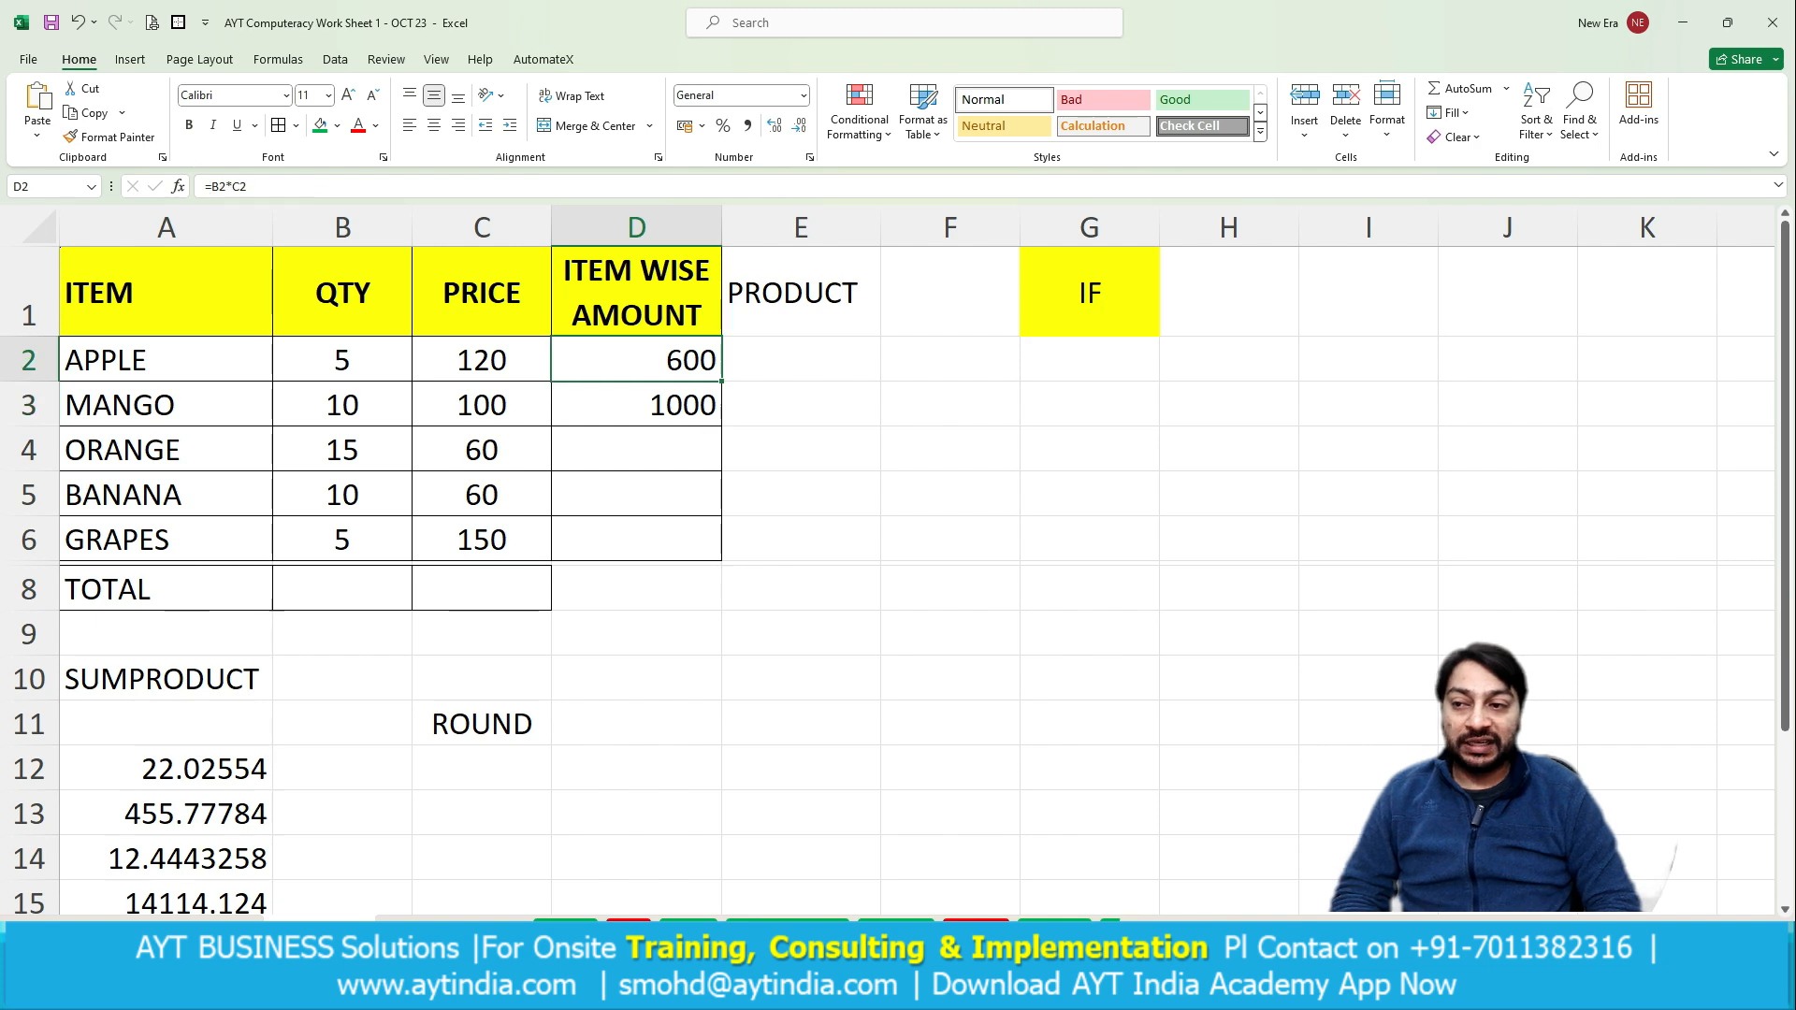
pyautogui.press('Down')
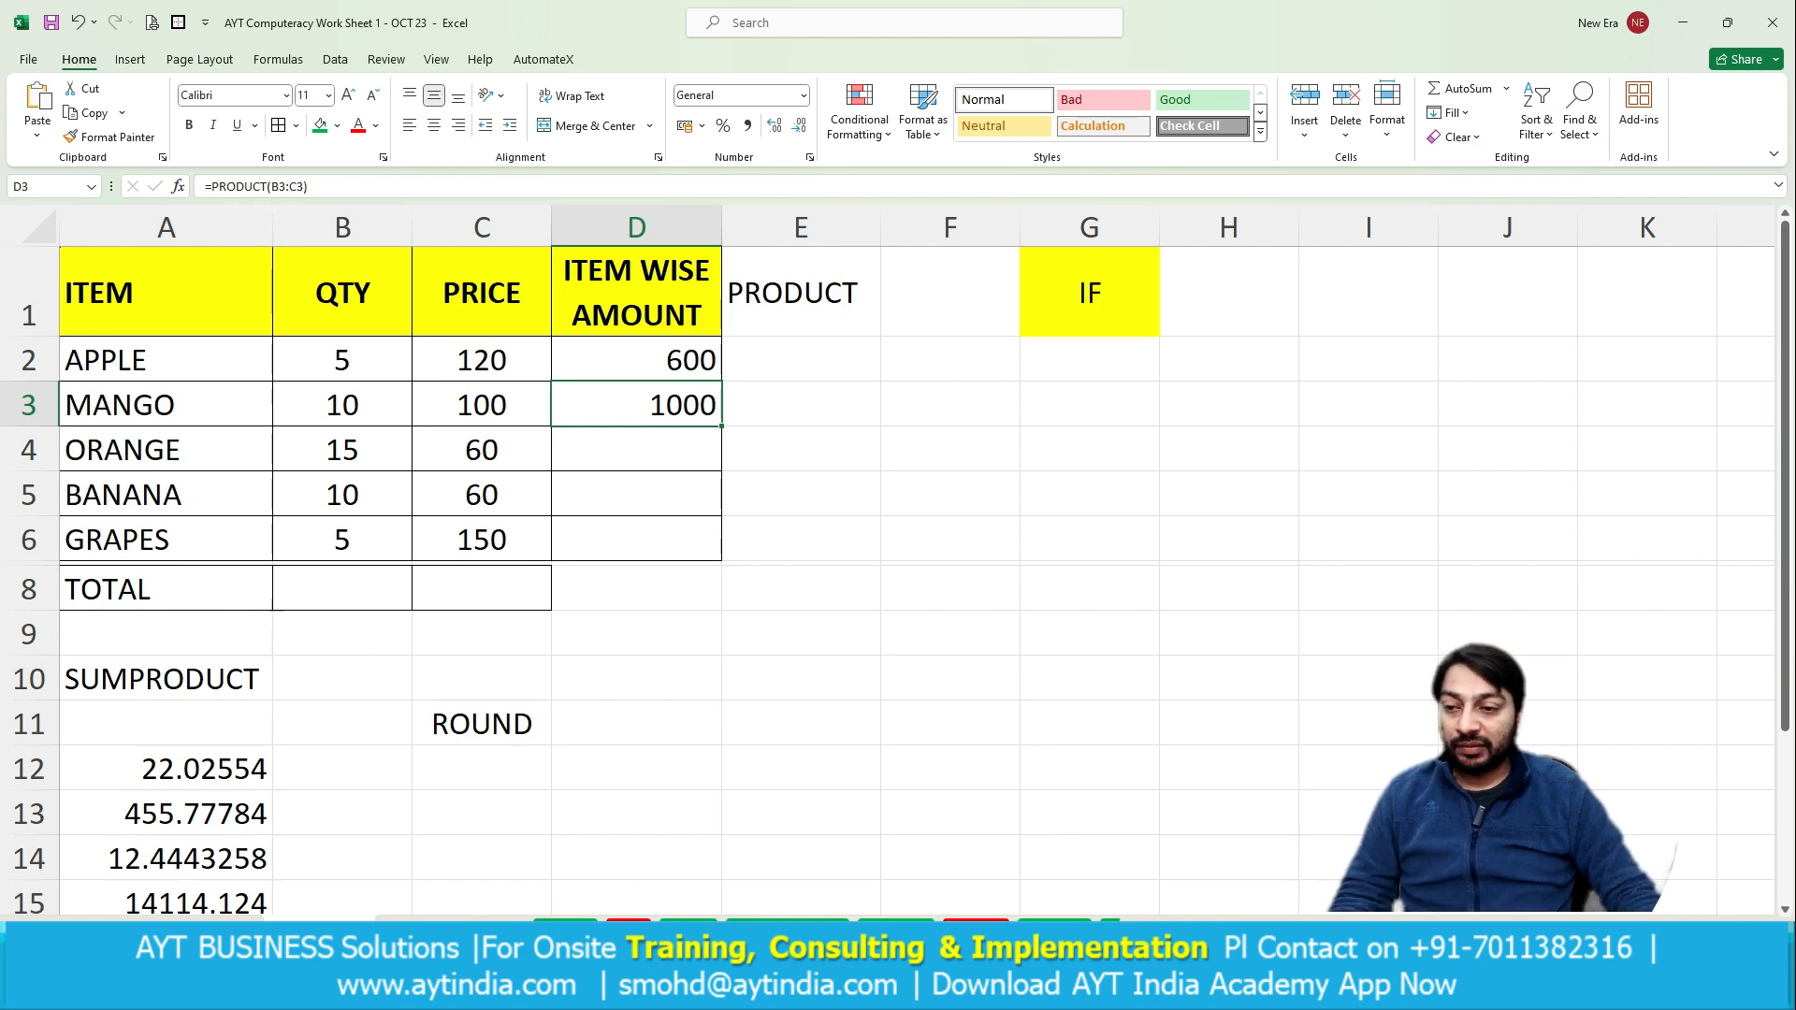
# Calculate the item wise amount for orange in D4 with the formula =PRODUCT(B4:C4).
pyautogui.click(636, 450)
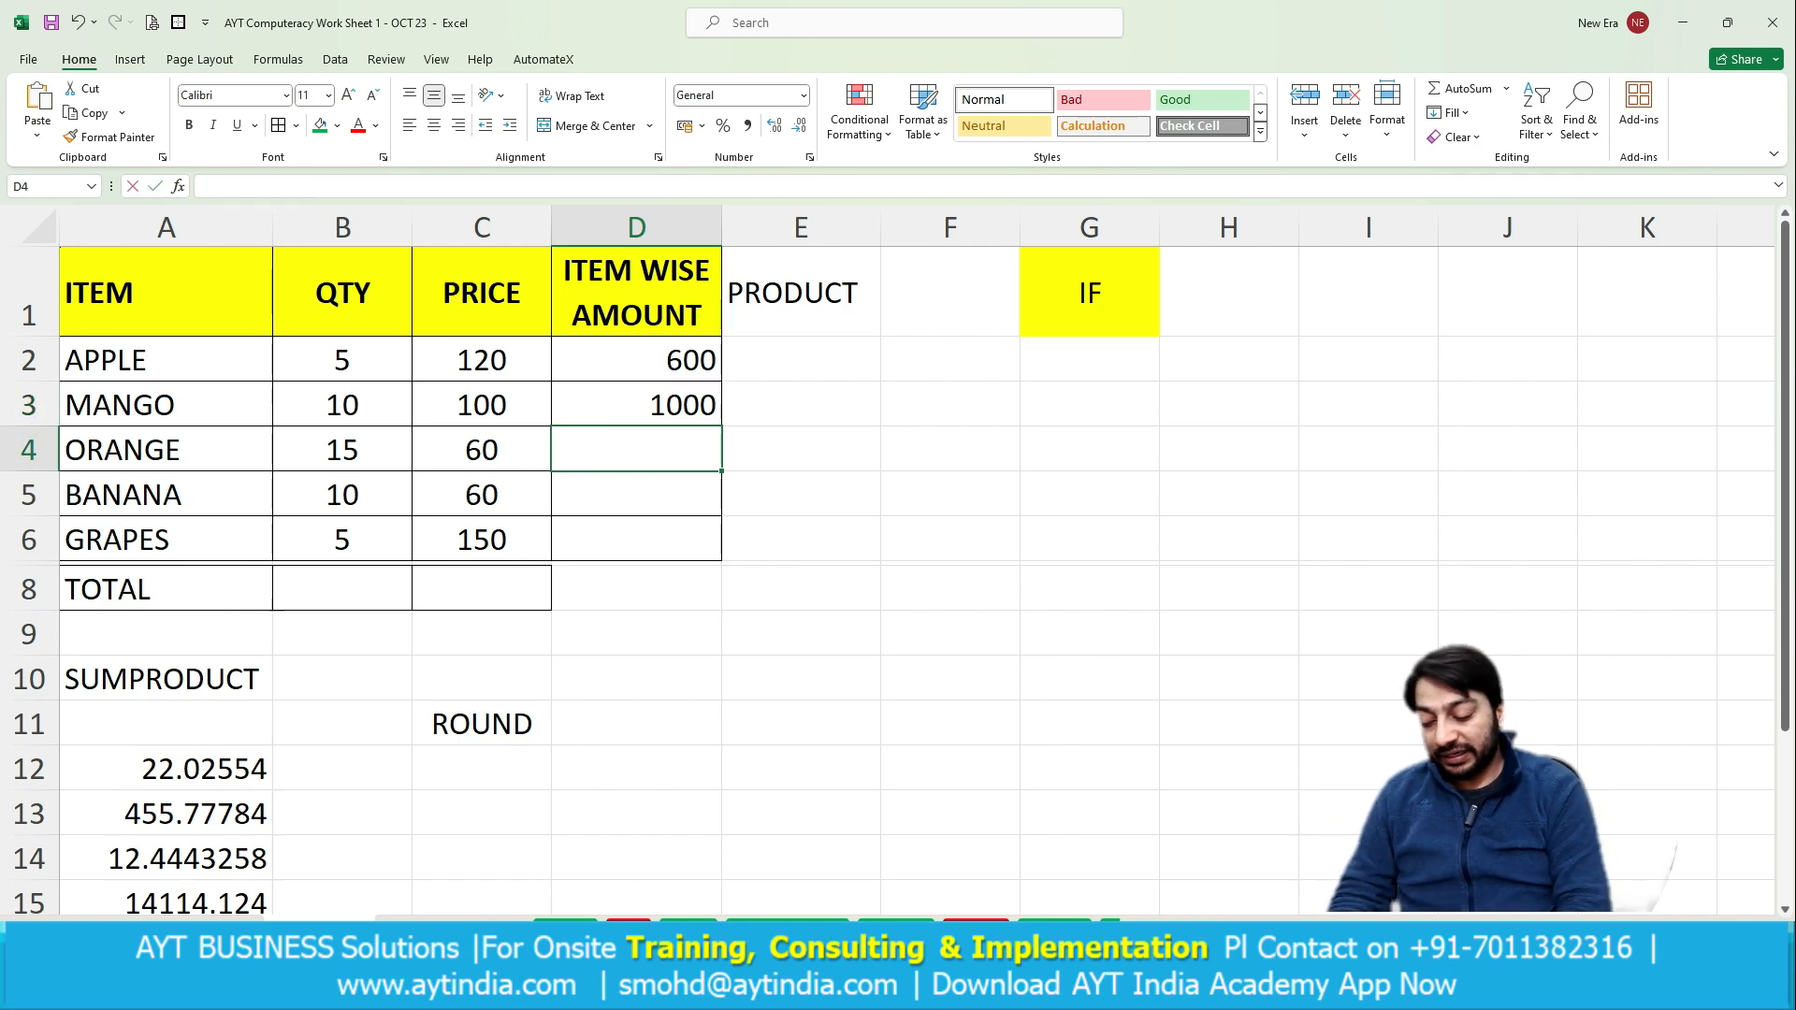
pyautogui.write('=PROD')
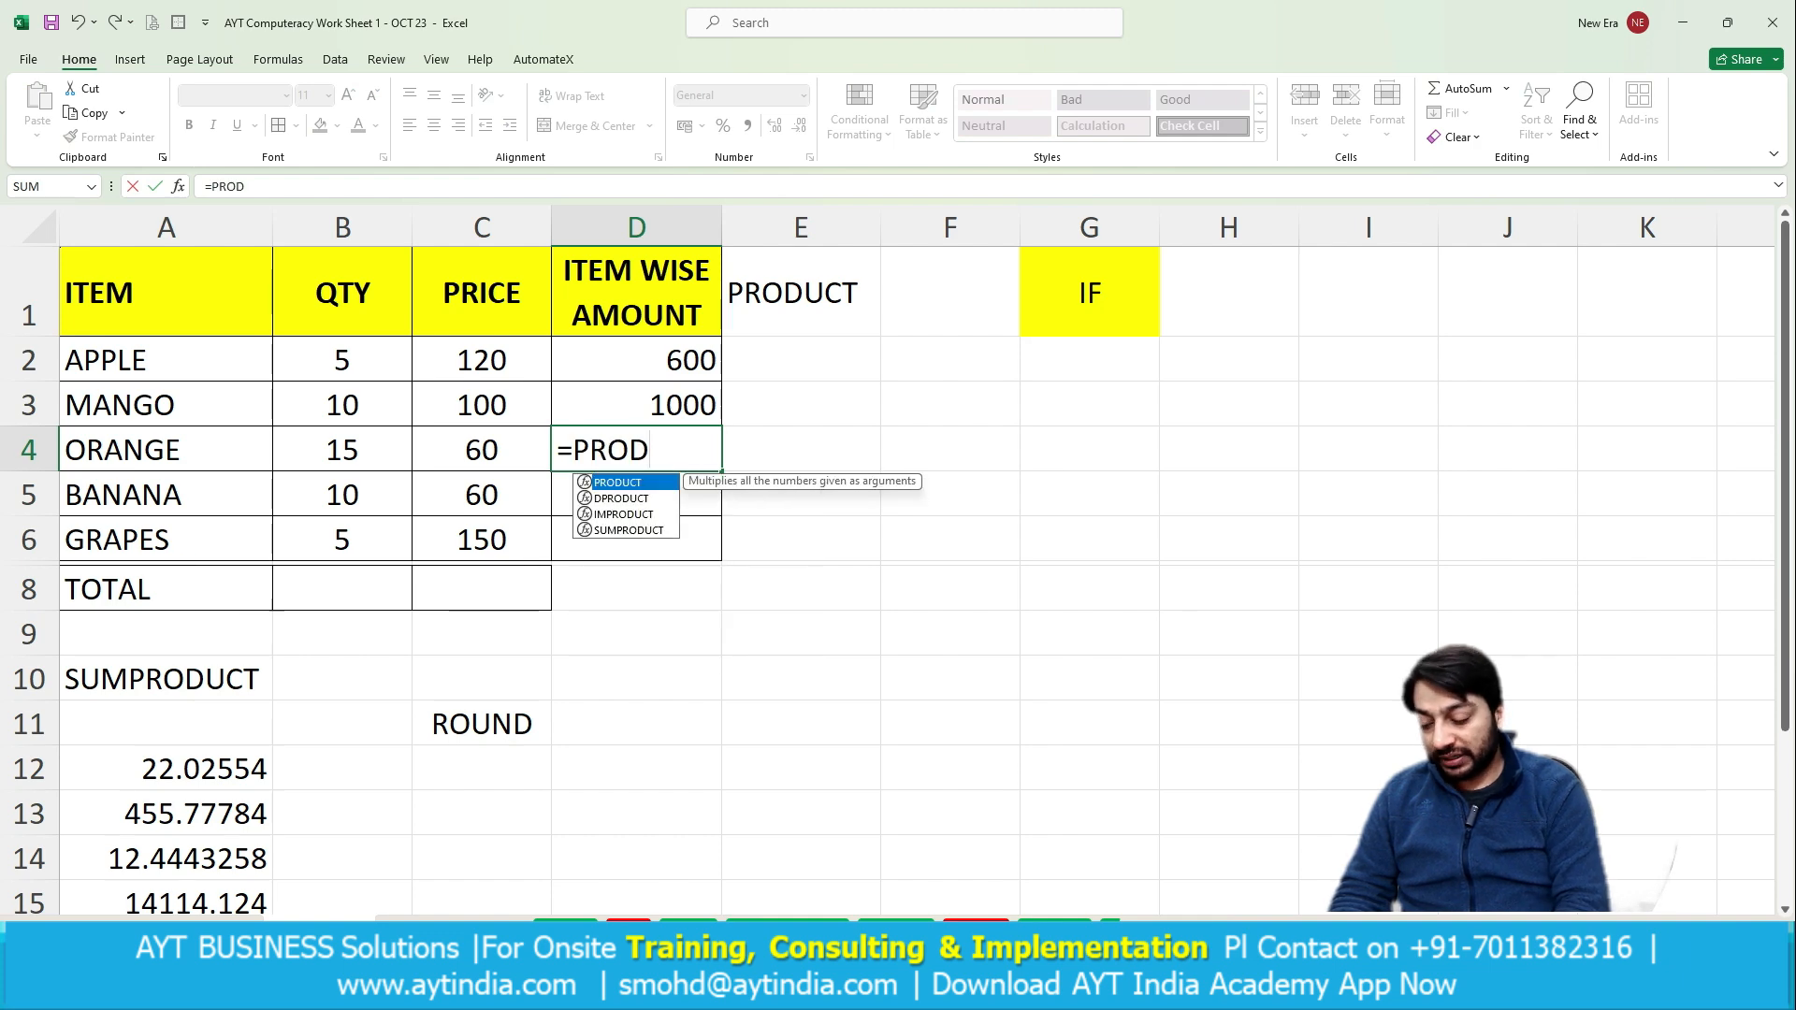
pyautogui.write('UCT(')
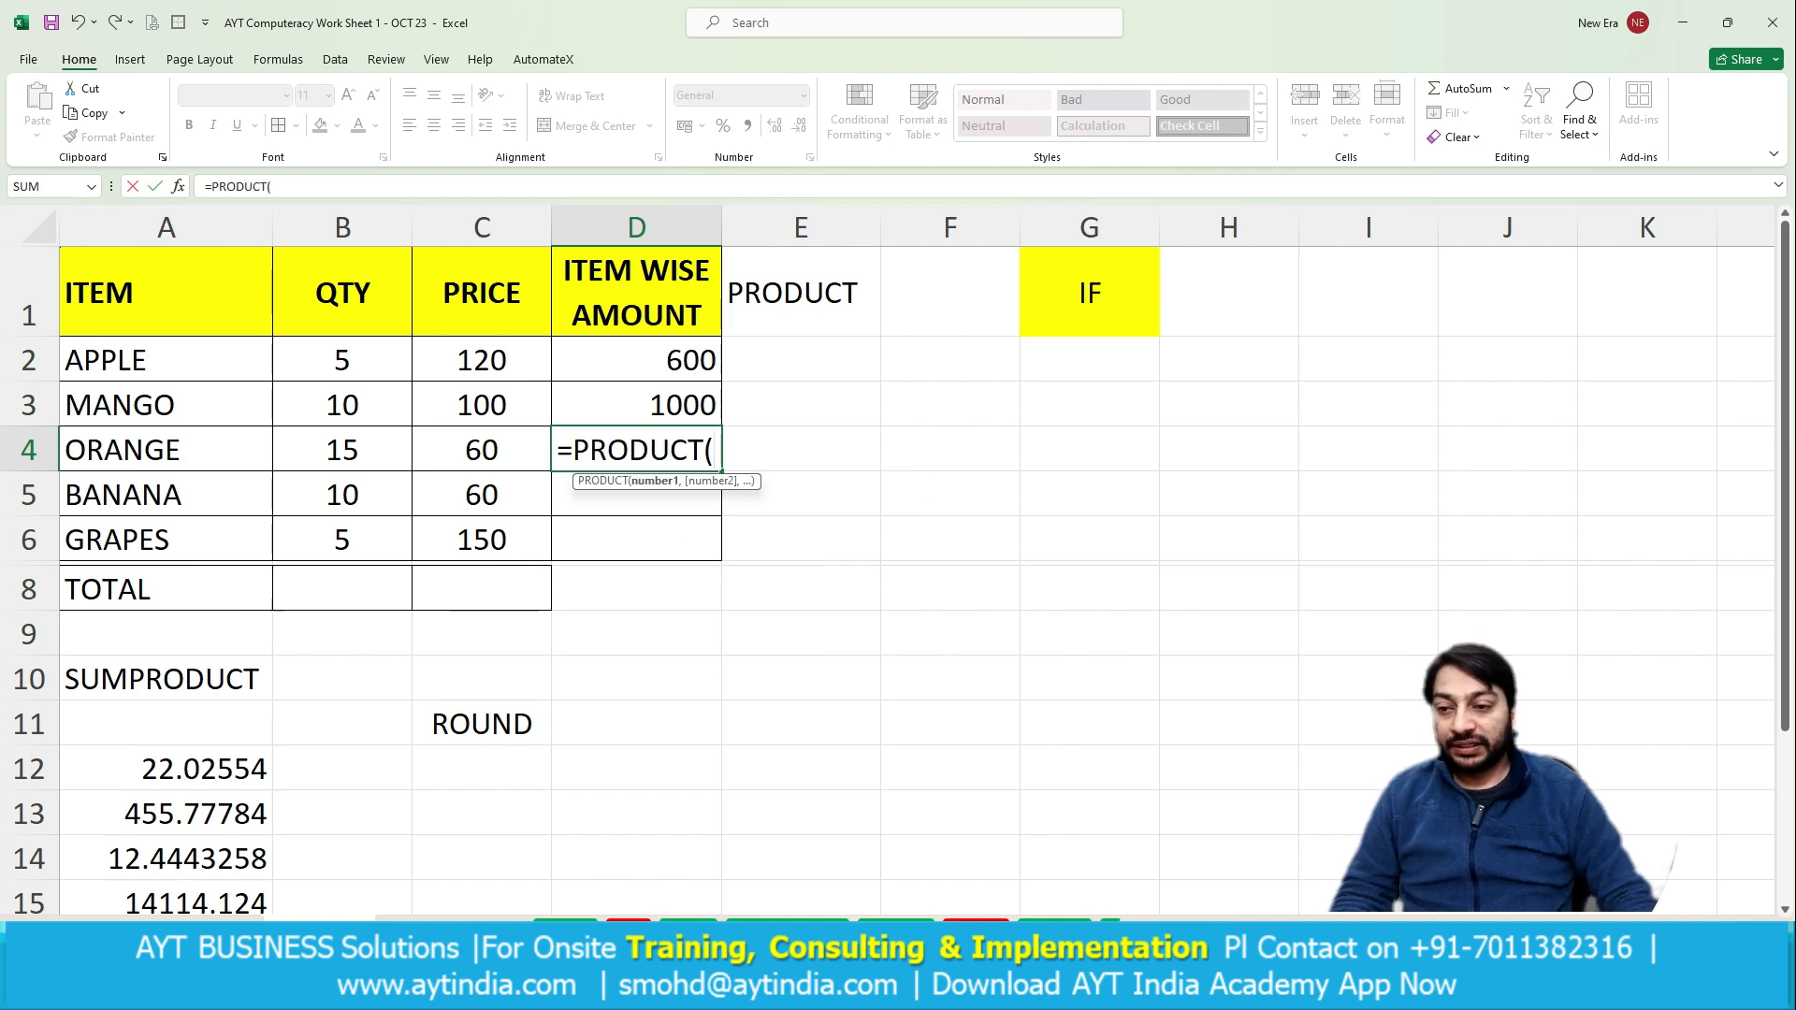
pyautogui.press('Left')
pyautogui.press('Left')
pyautogui.hotkey('shift', 'Right')
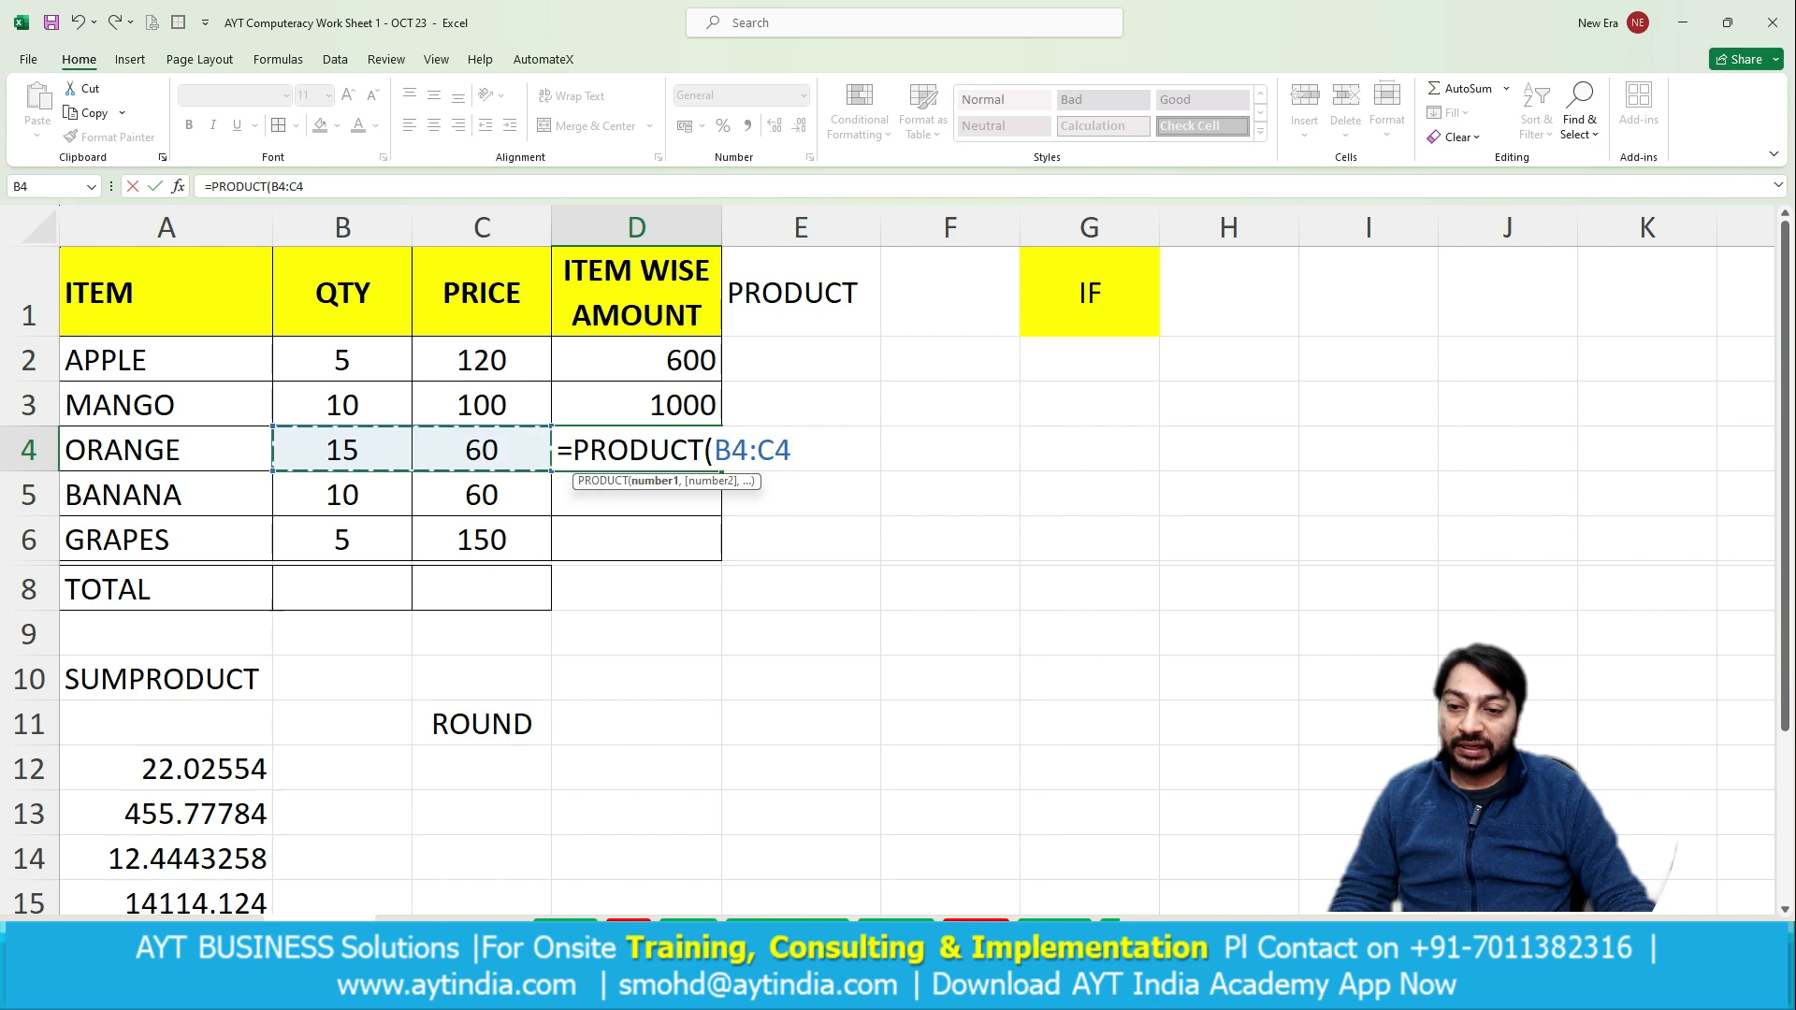
pyautogui.press('Return')
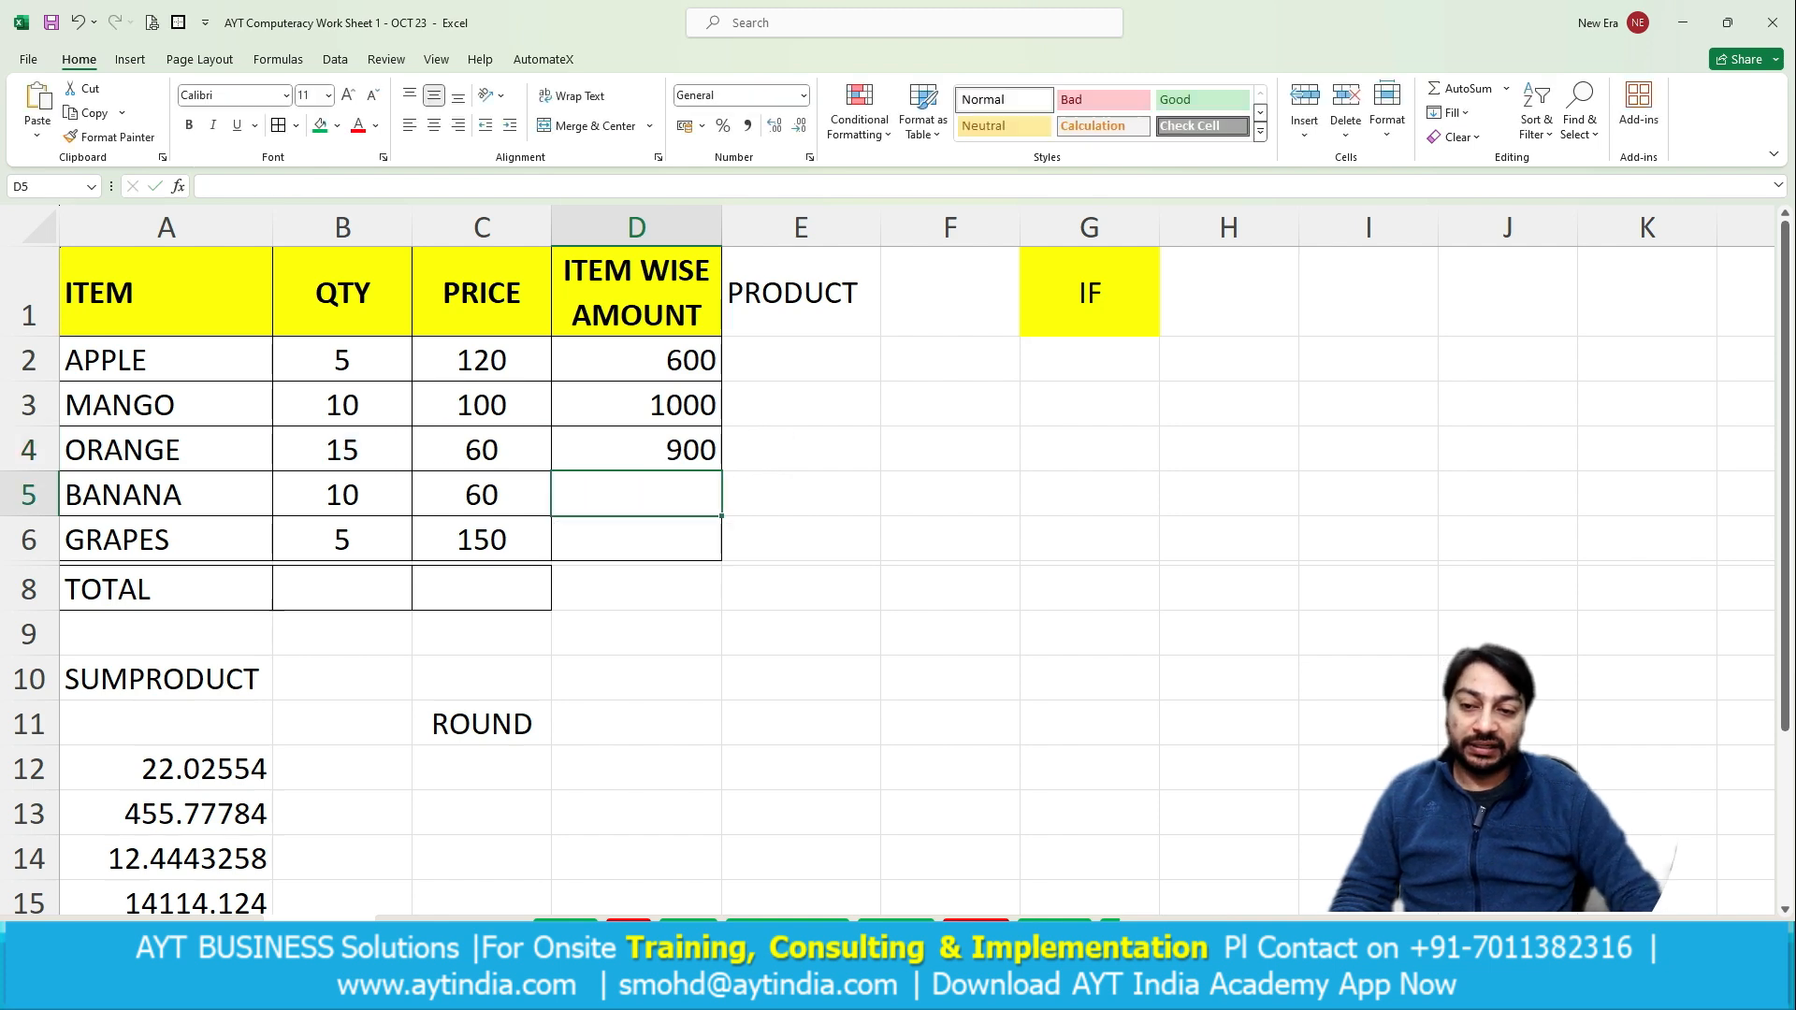
# Fill the PRODUCT formula from D4 down to D6 for banana and grapes.
pyautogui.press('Up')
pyautogui.hotkey('shift', 'Down')
pyautogui.hotkey('shift', 'Down')
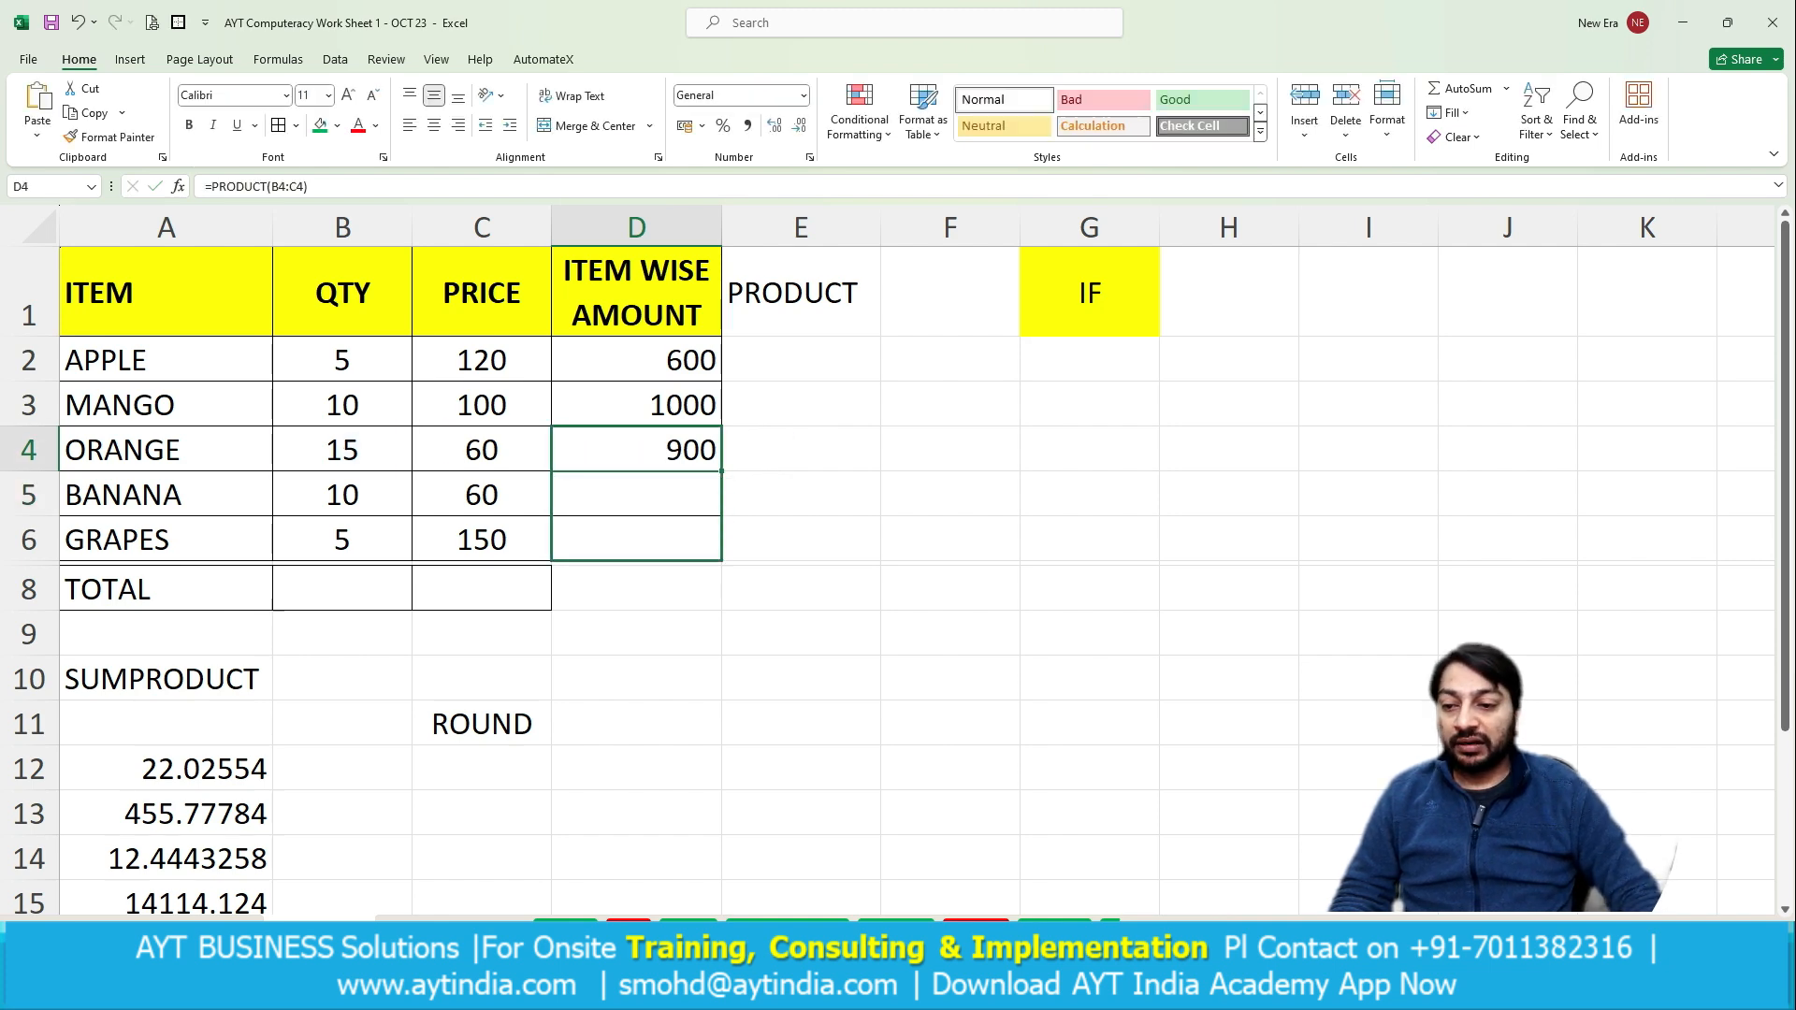
pyautogui.hotkey('ctrl', 'd')
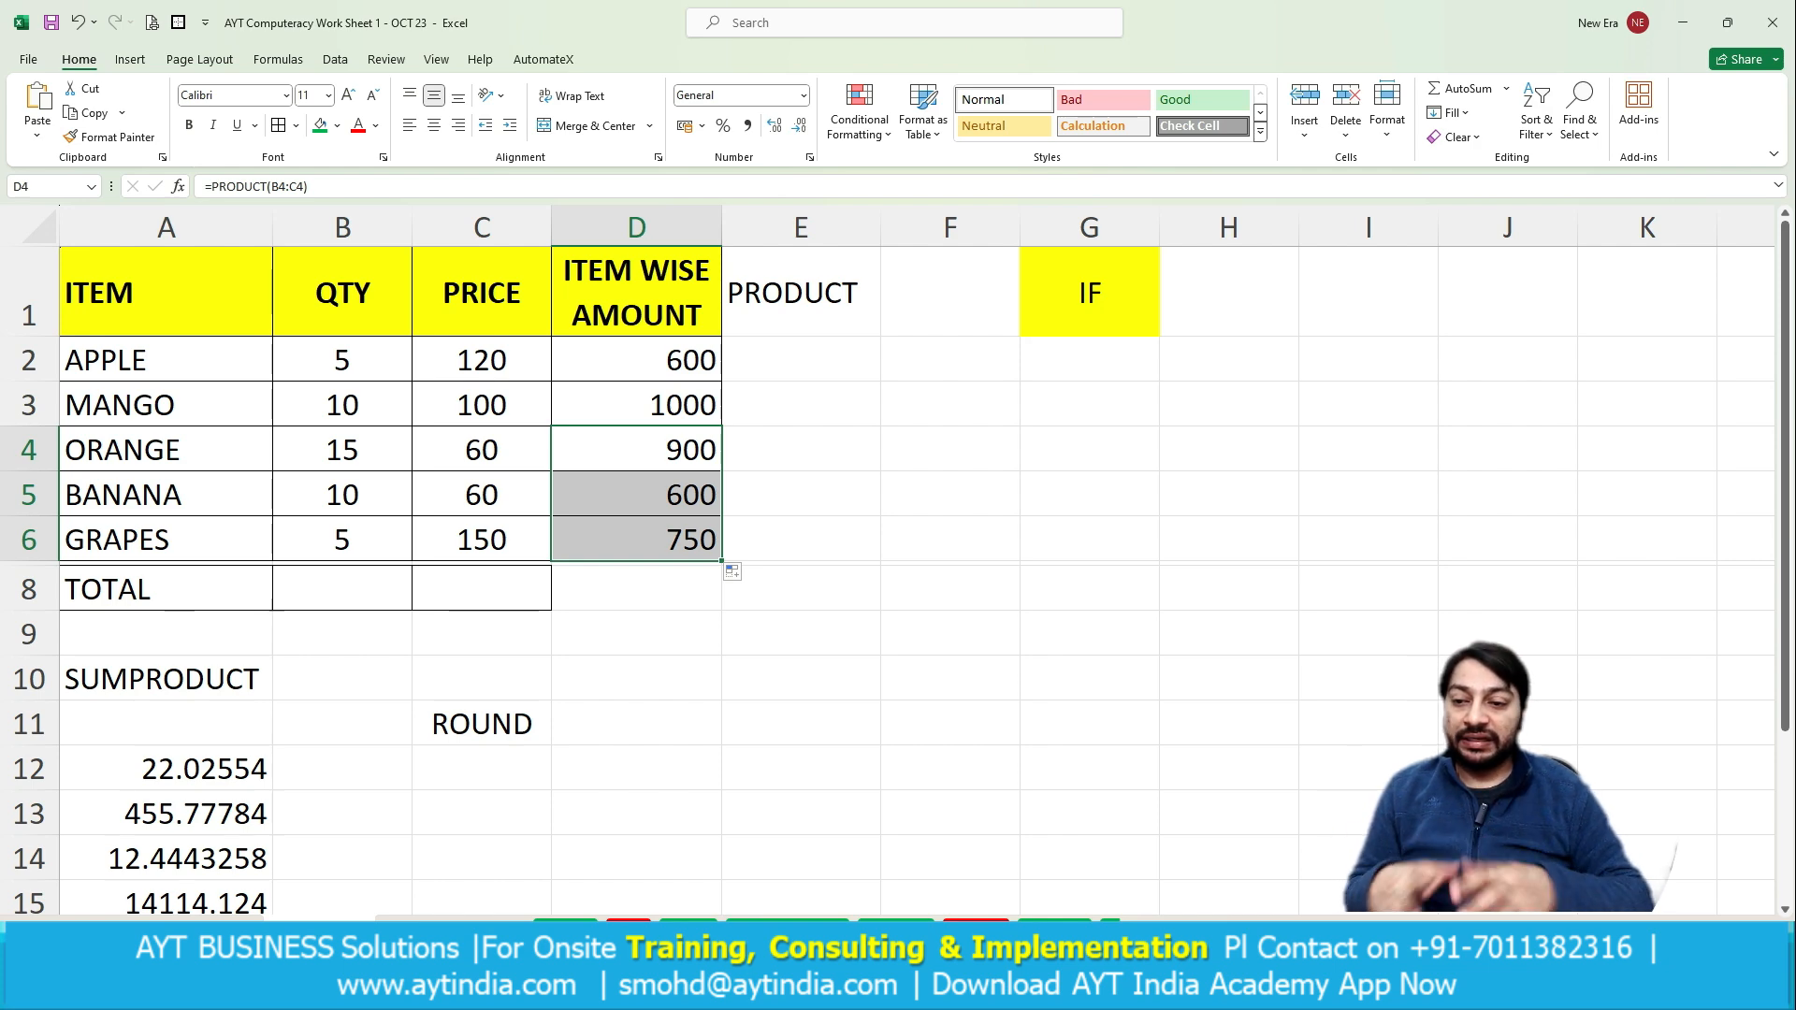
# Total the item wise amounts in D8 with a SUM formula over D2:D6.
pyautogui.click(636, 589)
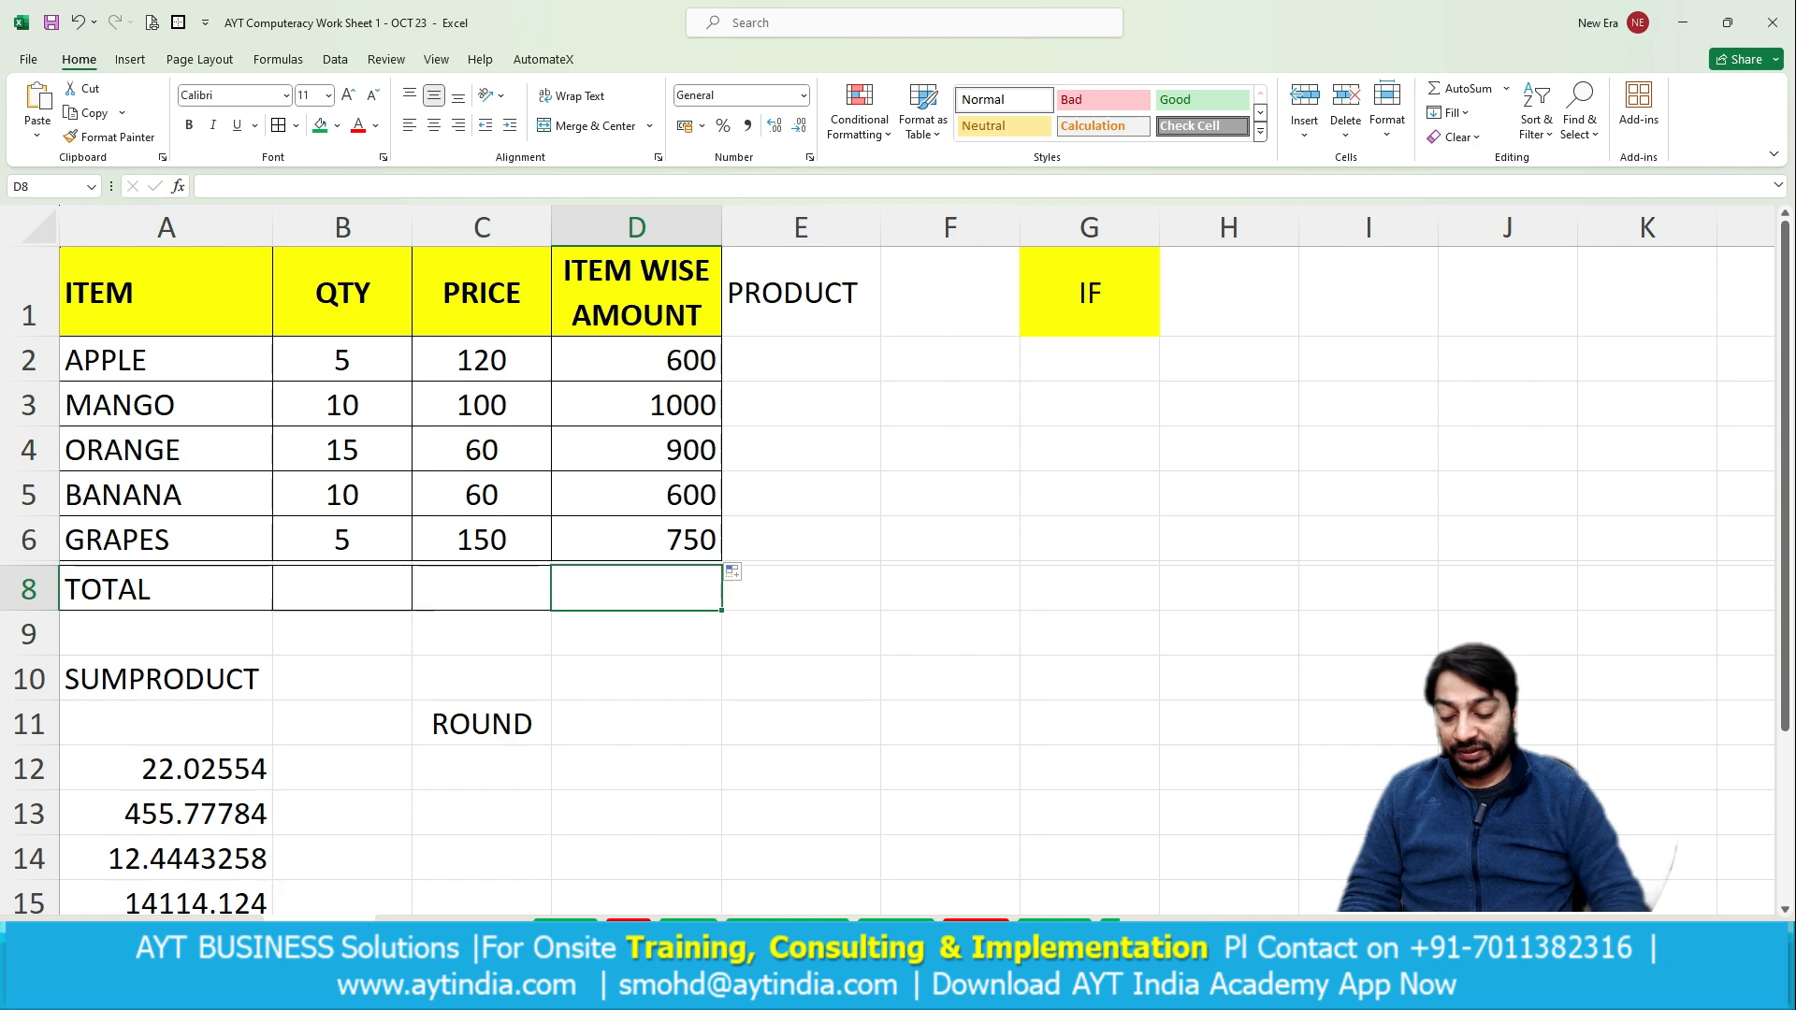
pyautogui.write('=SUM(')
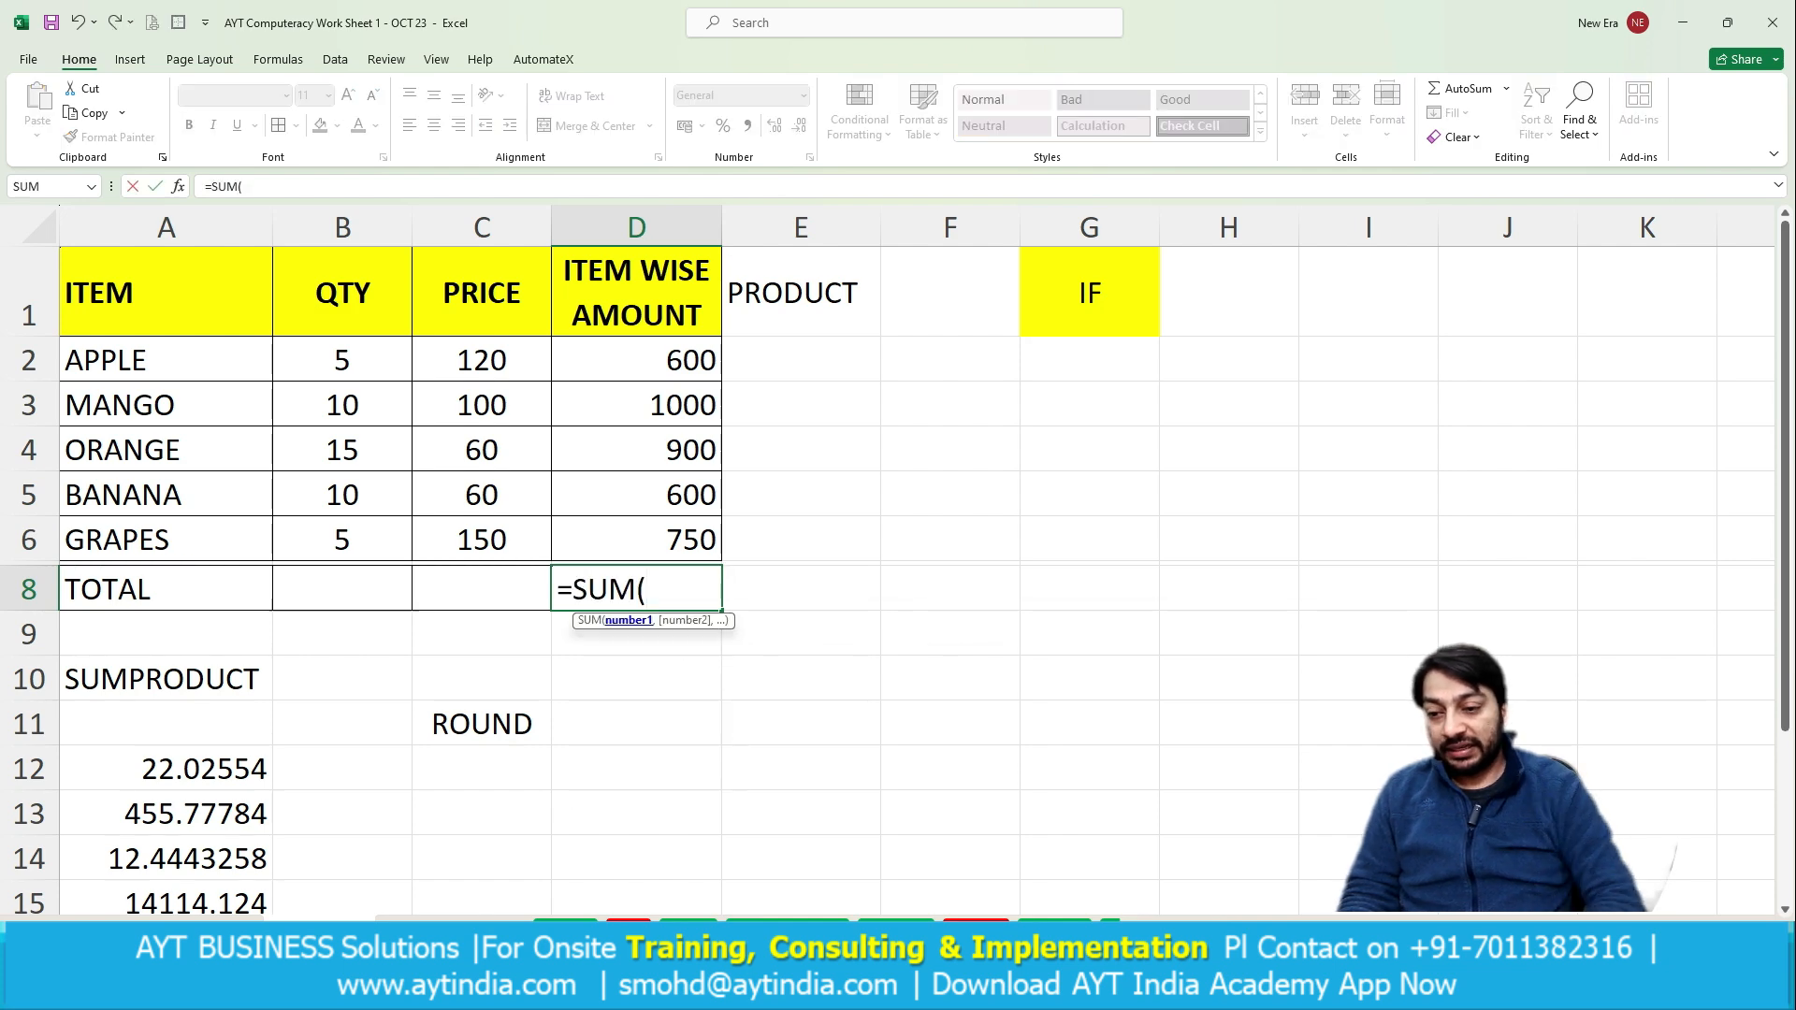
pyautogui.press('Up')
pyautogui.press('Up')
pyautogui.press('Up')
pyautogui.press('Up')
pyautogui.press('Up')
pyautogui.press('Up')
pyautogui.hotkey('shift', 'Down')
pyautogui.hotkey('shift', 'Down')
pyautogui.hotkey('shift', 'Down')
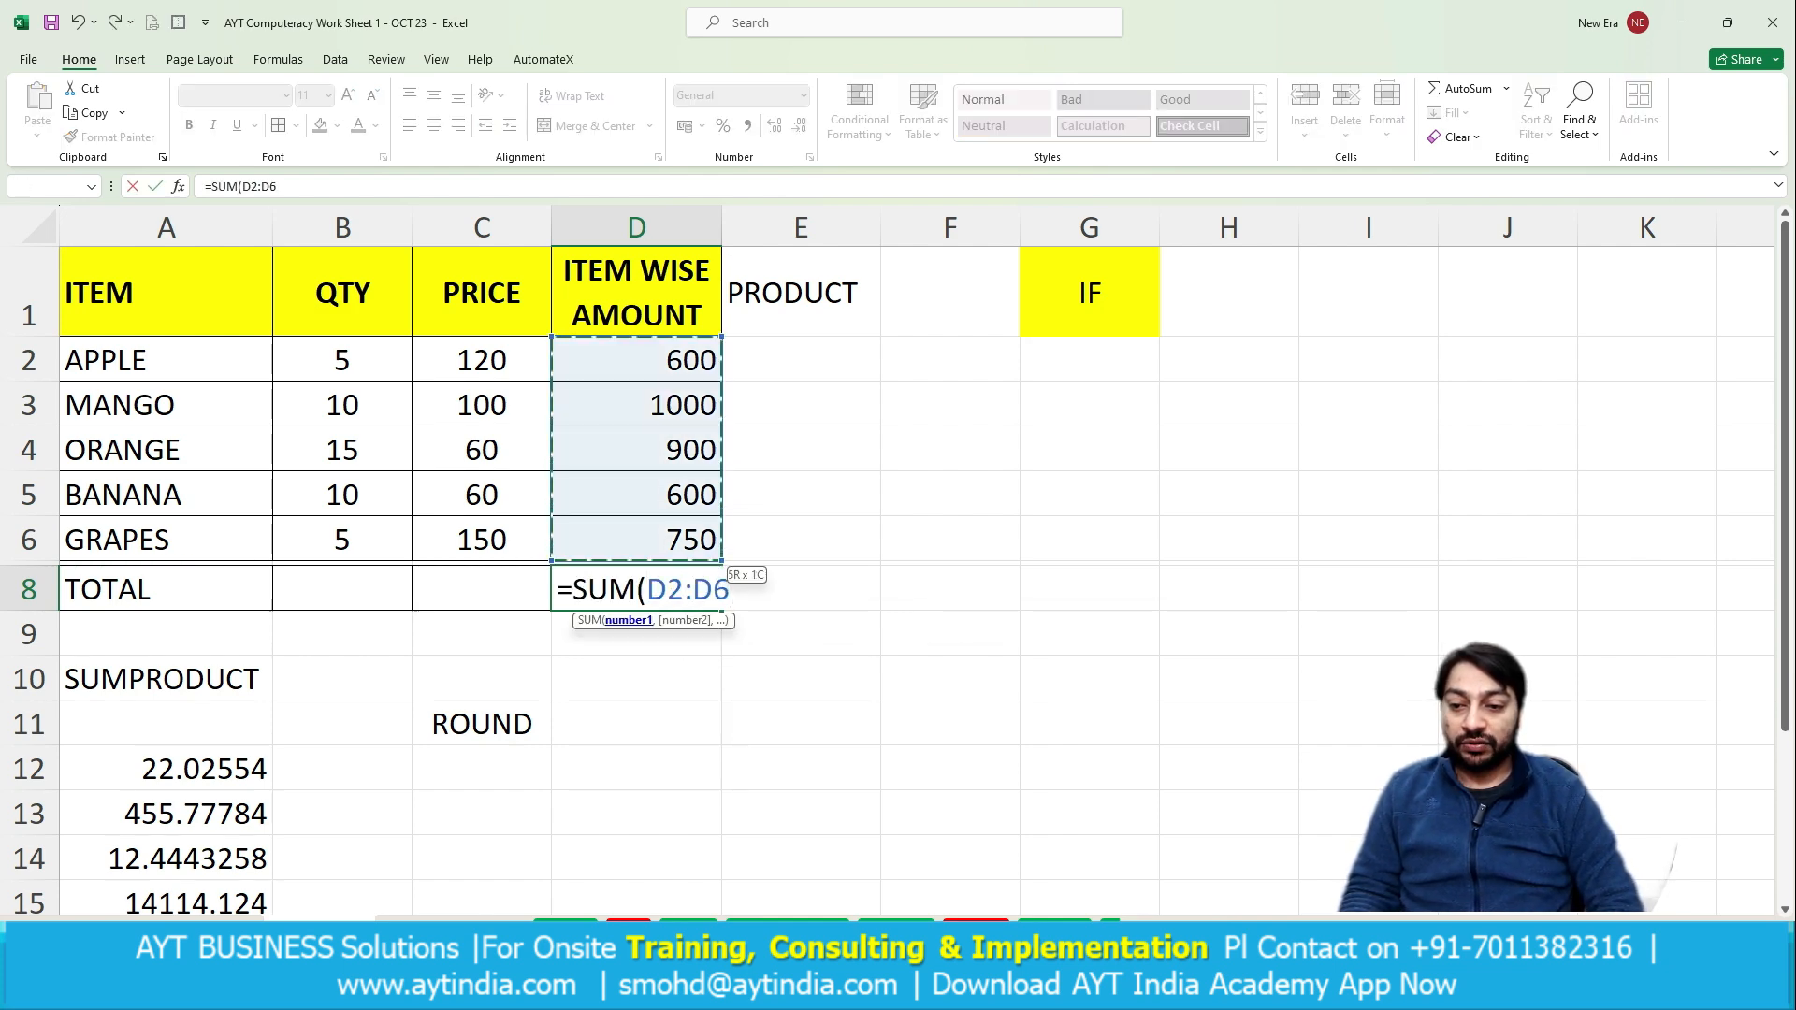
pyautogui.hotkey('shift', 'Down')
pyautogui.press('Return')
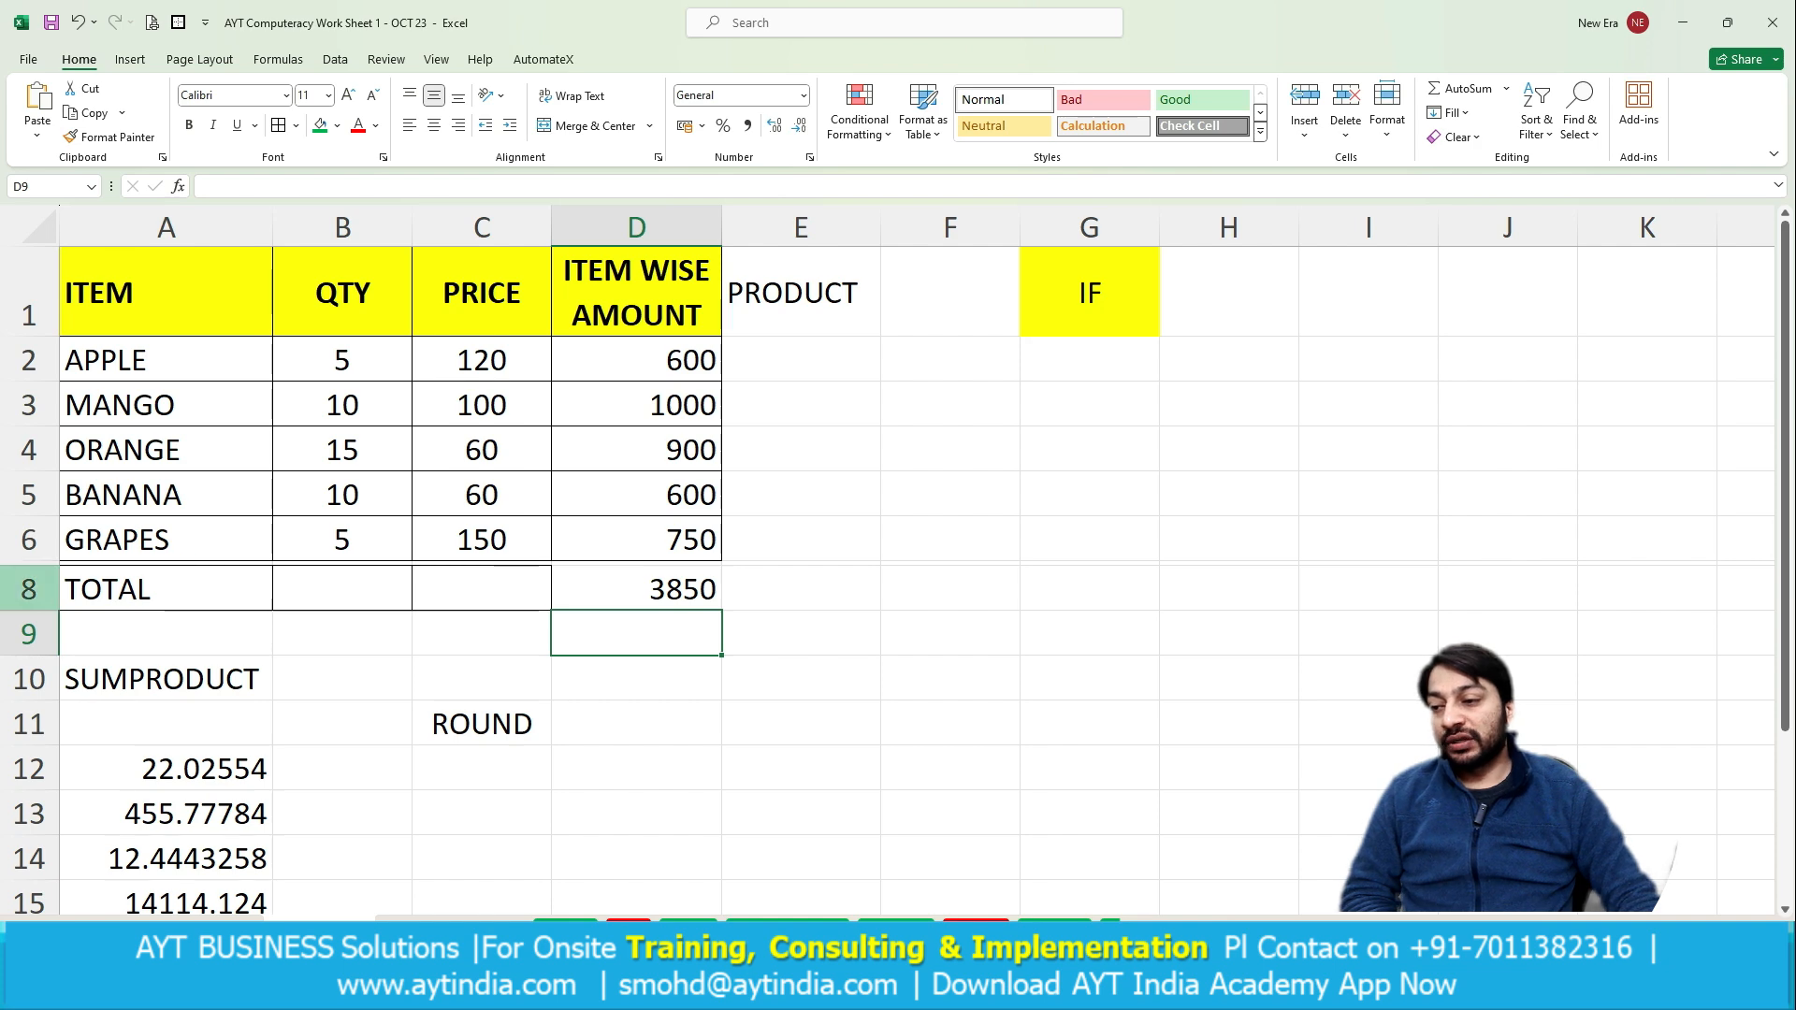
# Make the whole TOTAL row 8 bold.
pyautogui.click(29, 590)
pyautogui.click(189, 126)
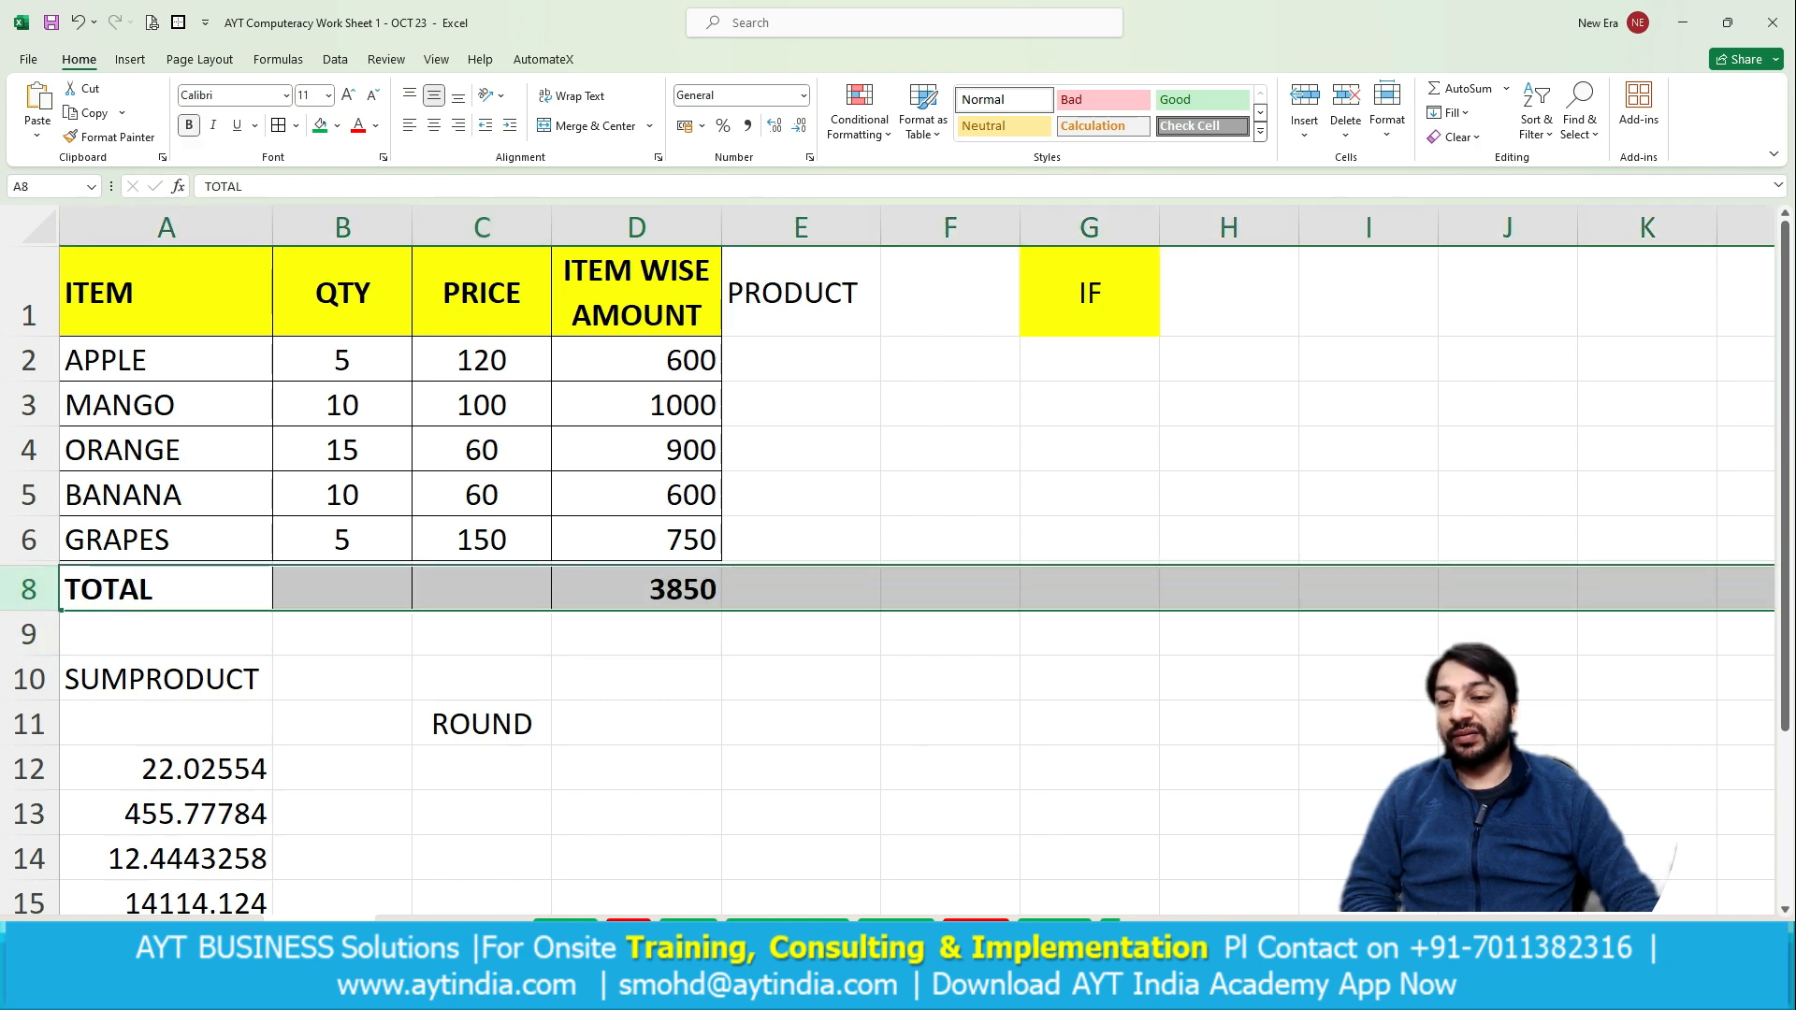
pyautogui.click(636, 679)
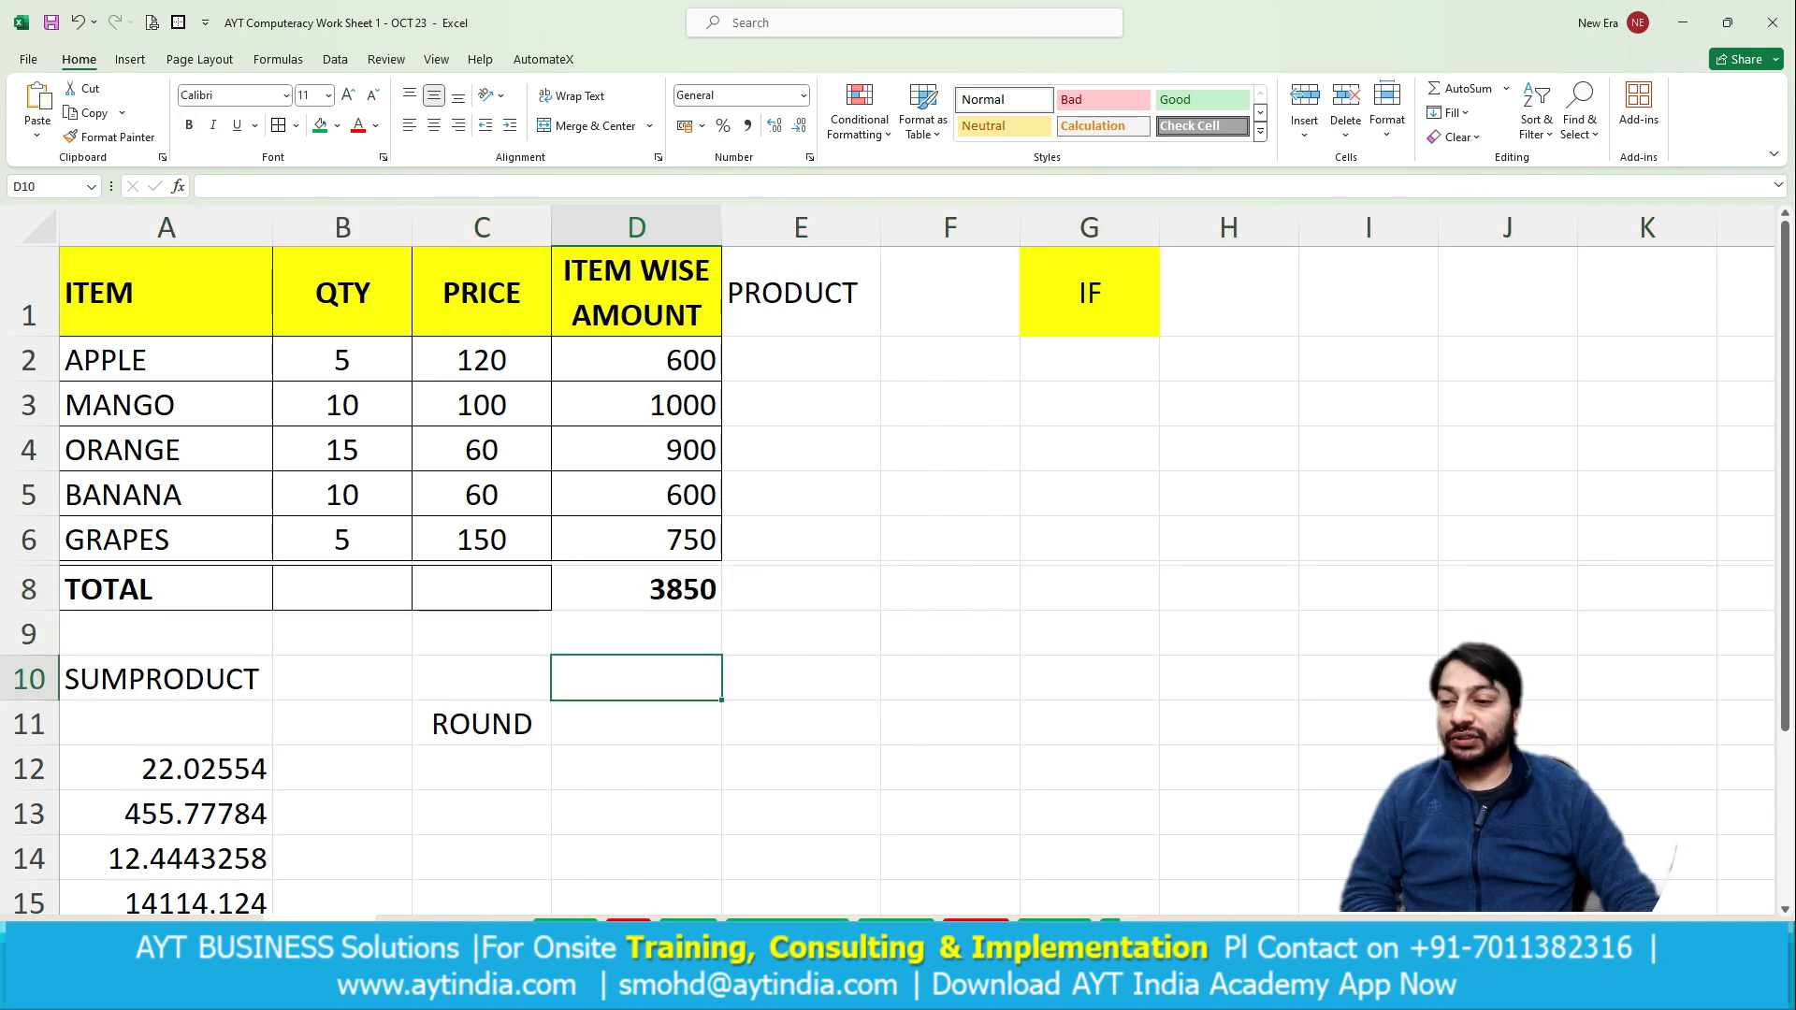
# Calculate the overall total directly from quantities and prices in C8 with the formula =SUMPRODUCT(B2:B6,C2:C6).
pyautogui.click(482, 589)
pyautogui.write('=SUMP')
pyautogui.press('Tab')
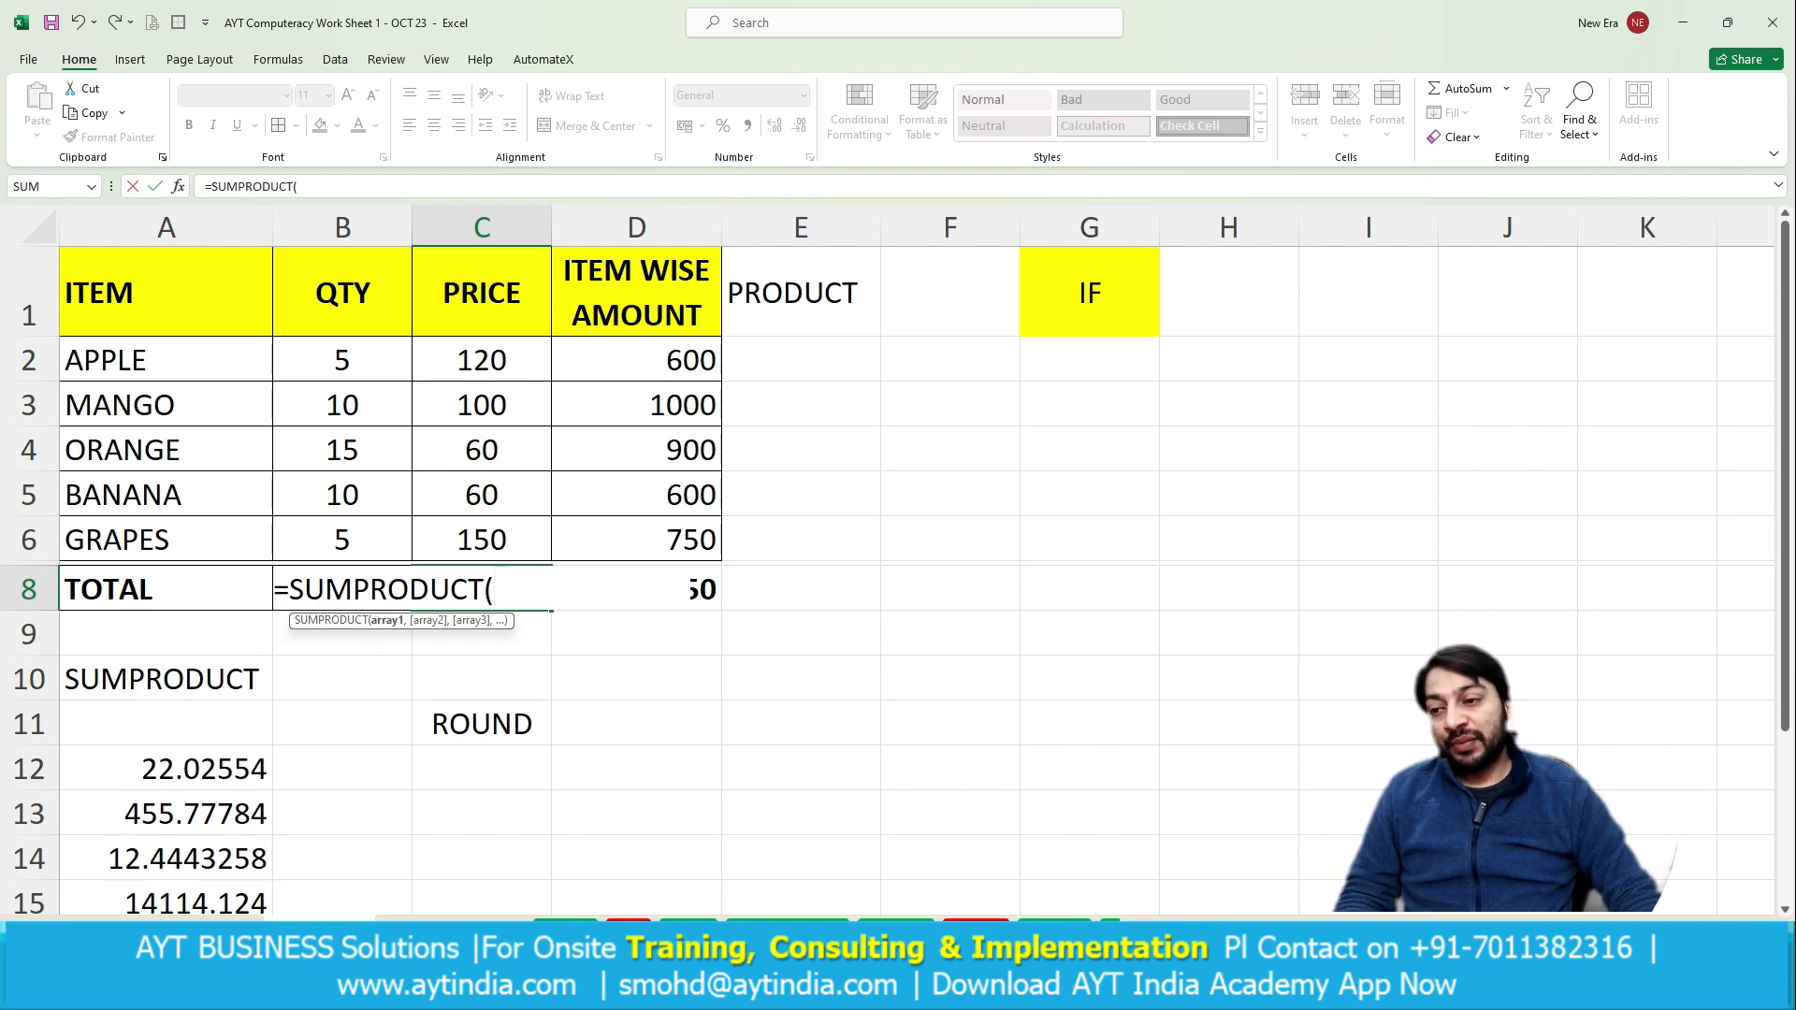
pyautogui.moveTo(369, 360); pyautogui.dragTo(393, 543)
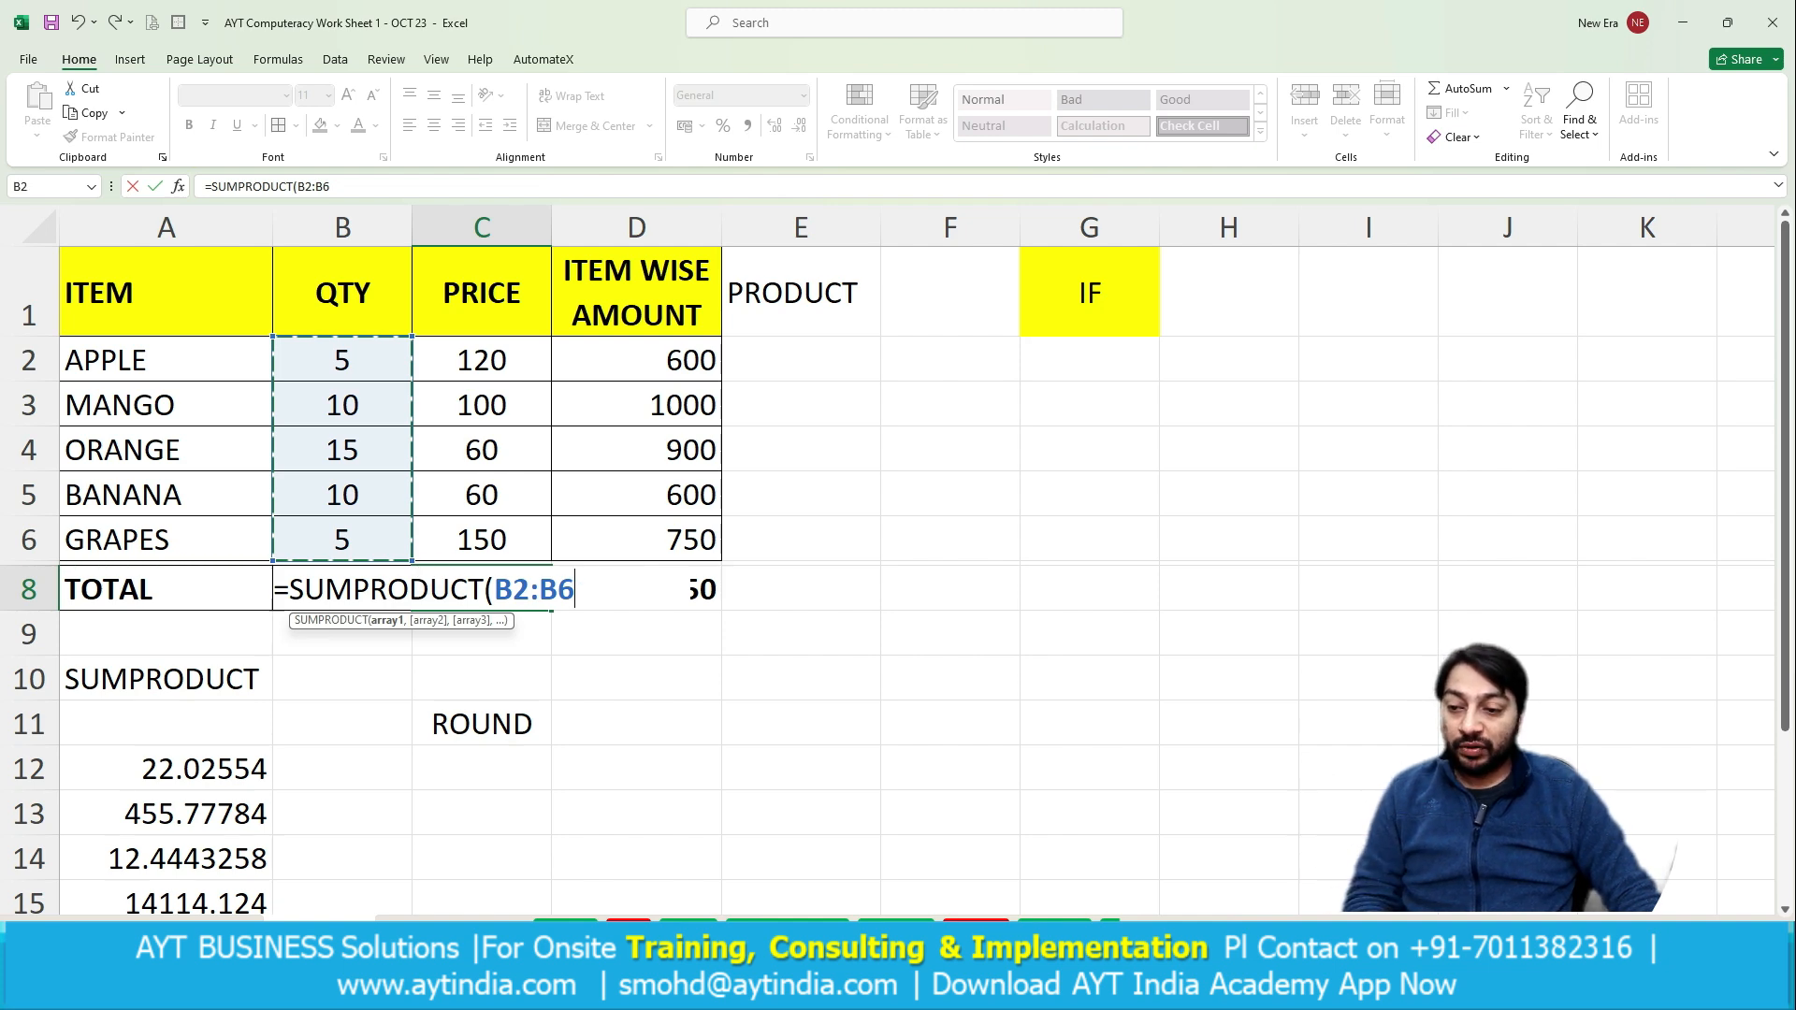
pyautogui.write(',')
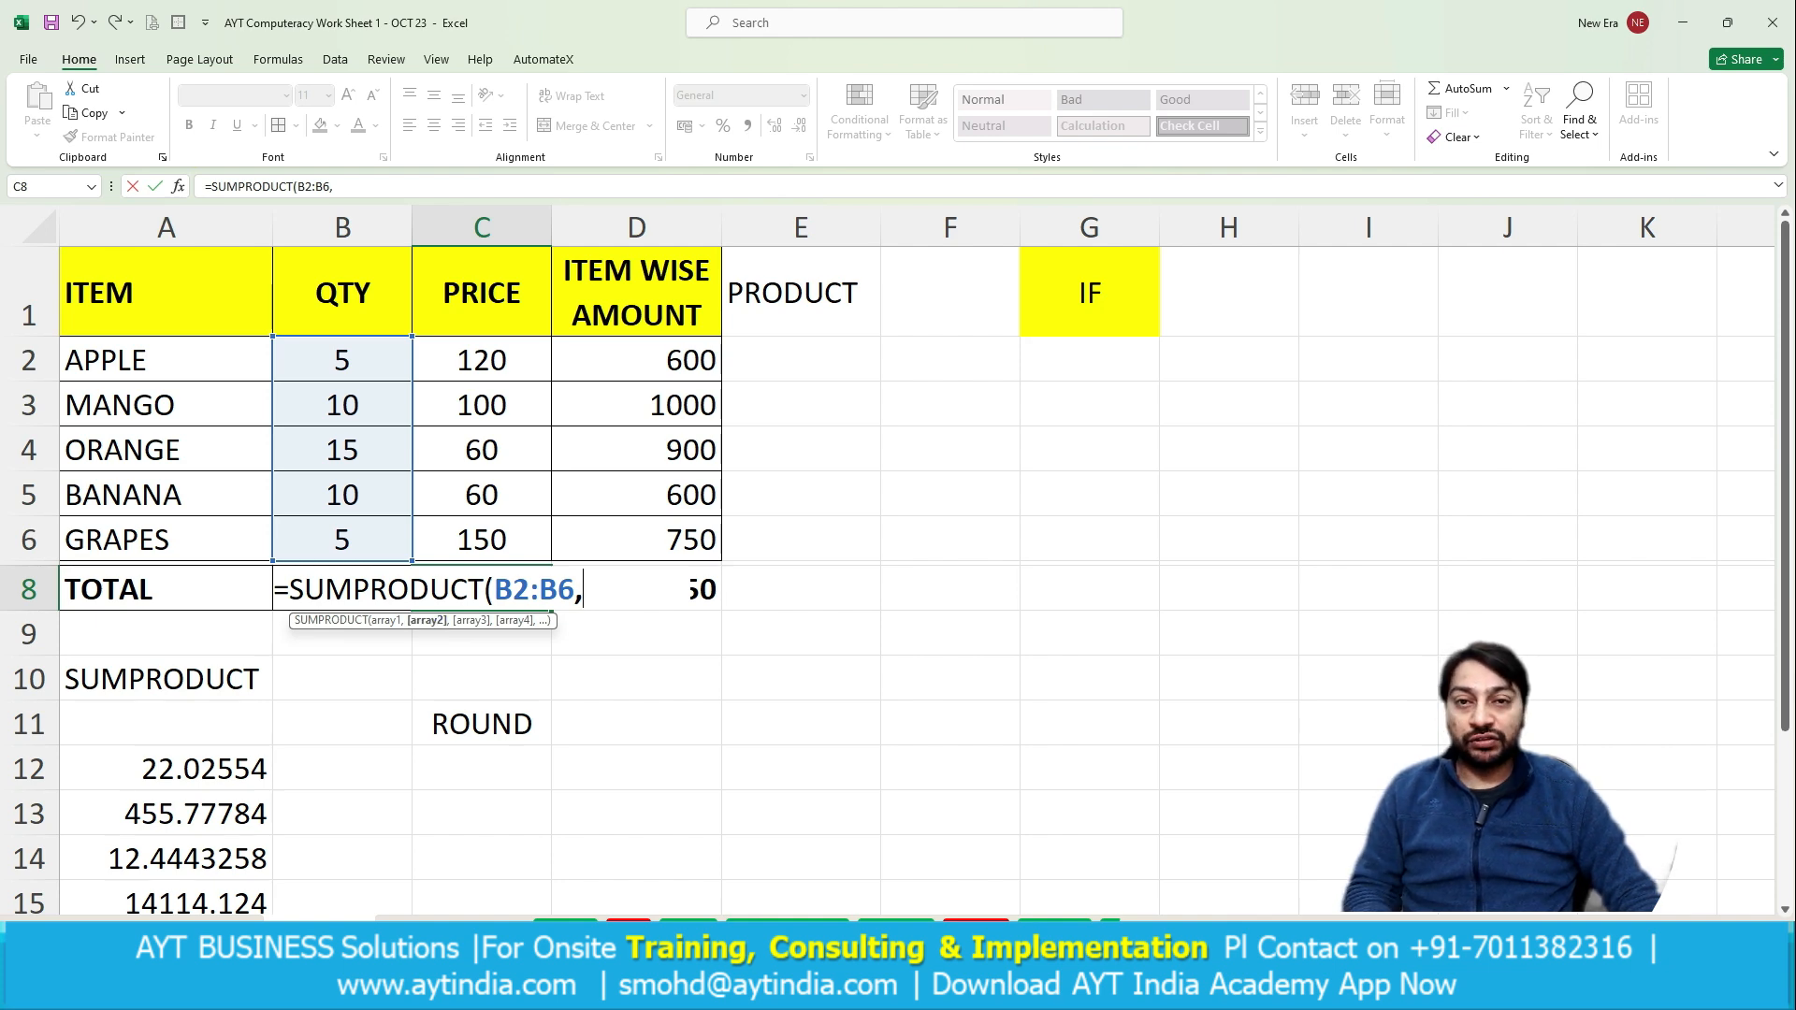
pyautogui.moveTo(543, 363); pyautogui.dragTo(547, 553)
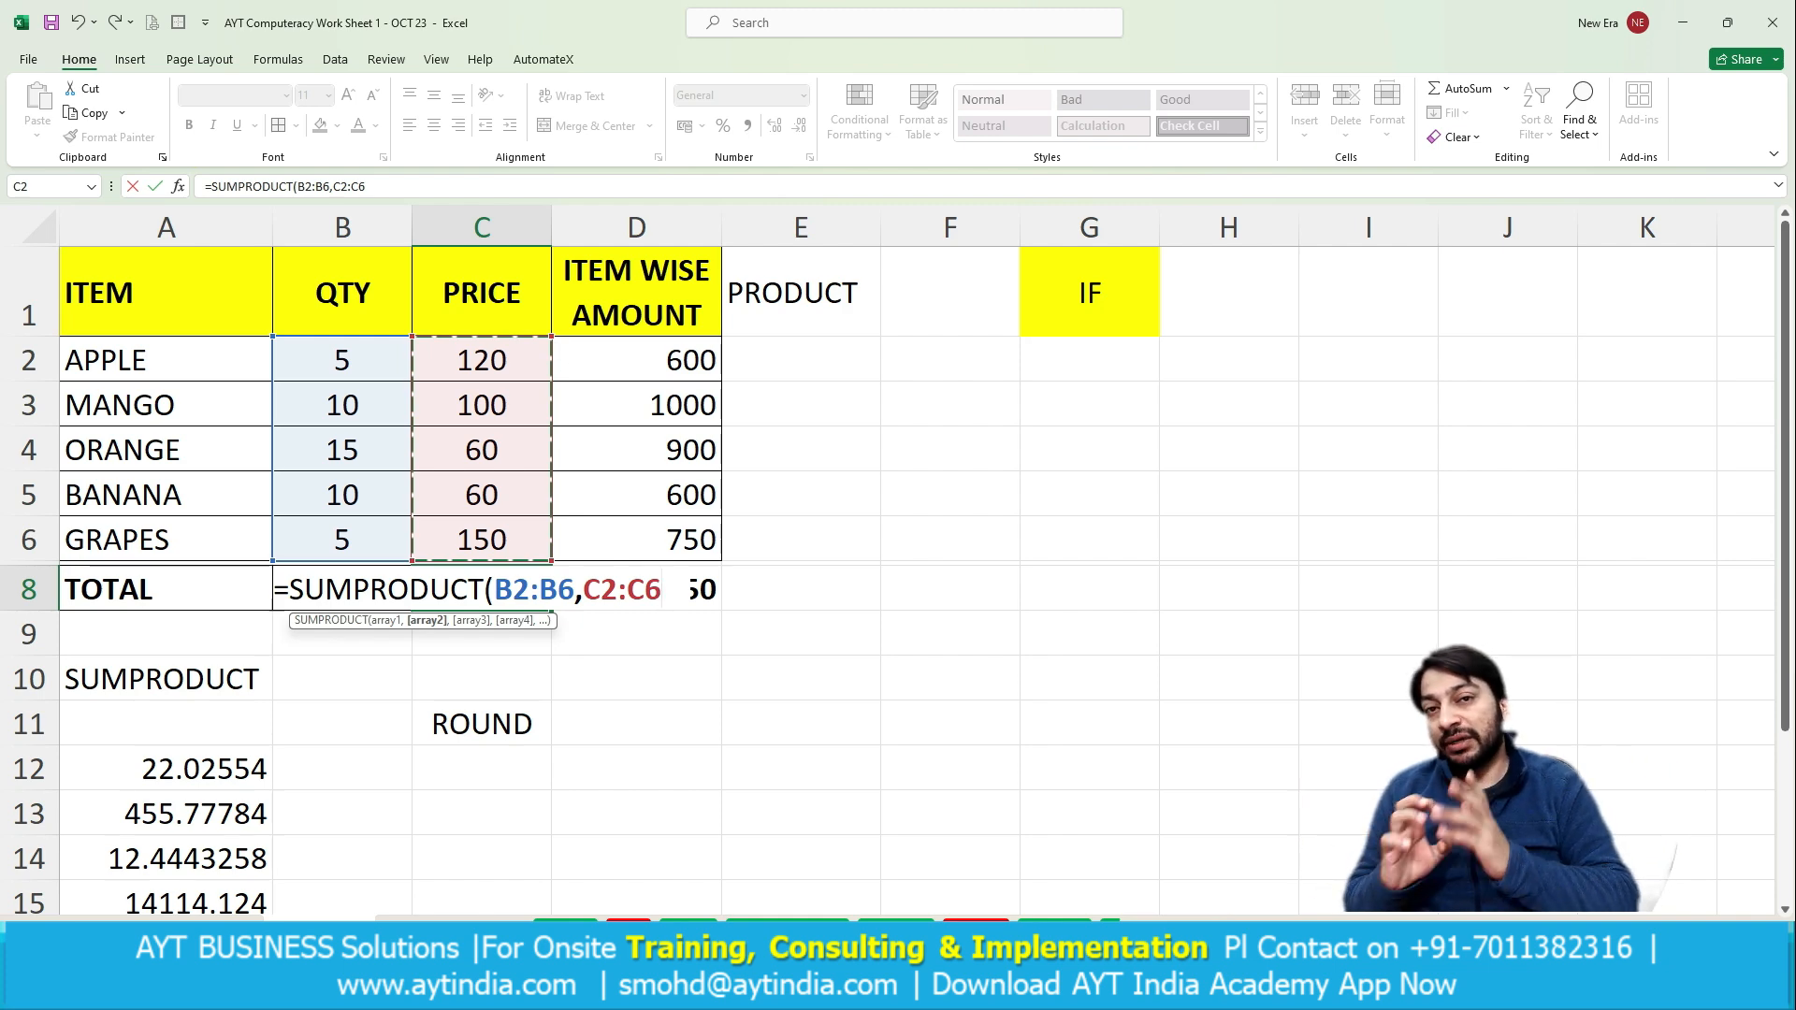
pyautogui.write(')')
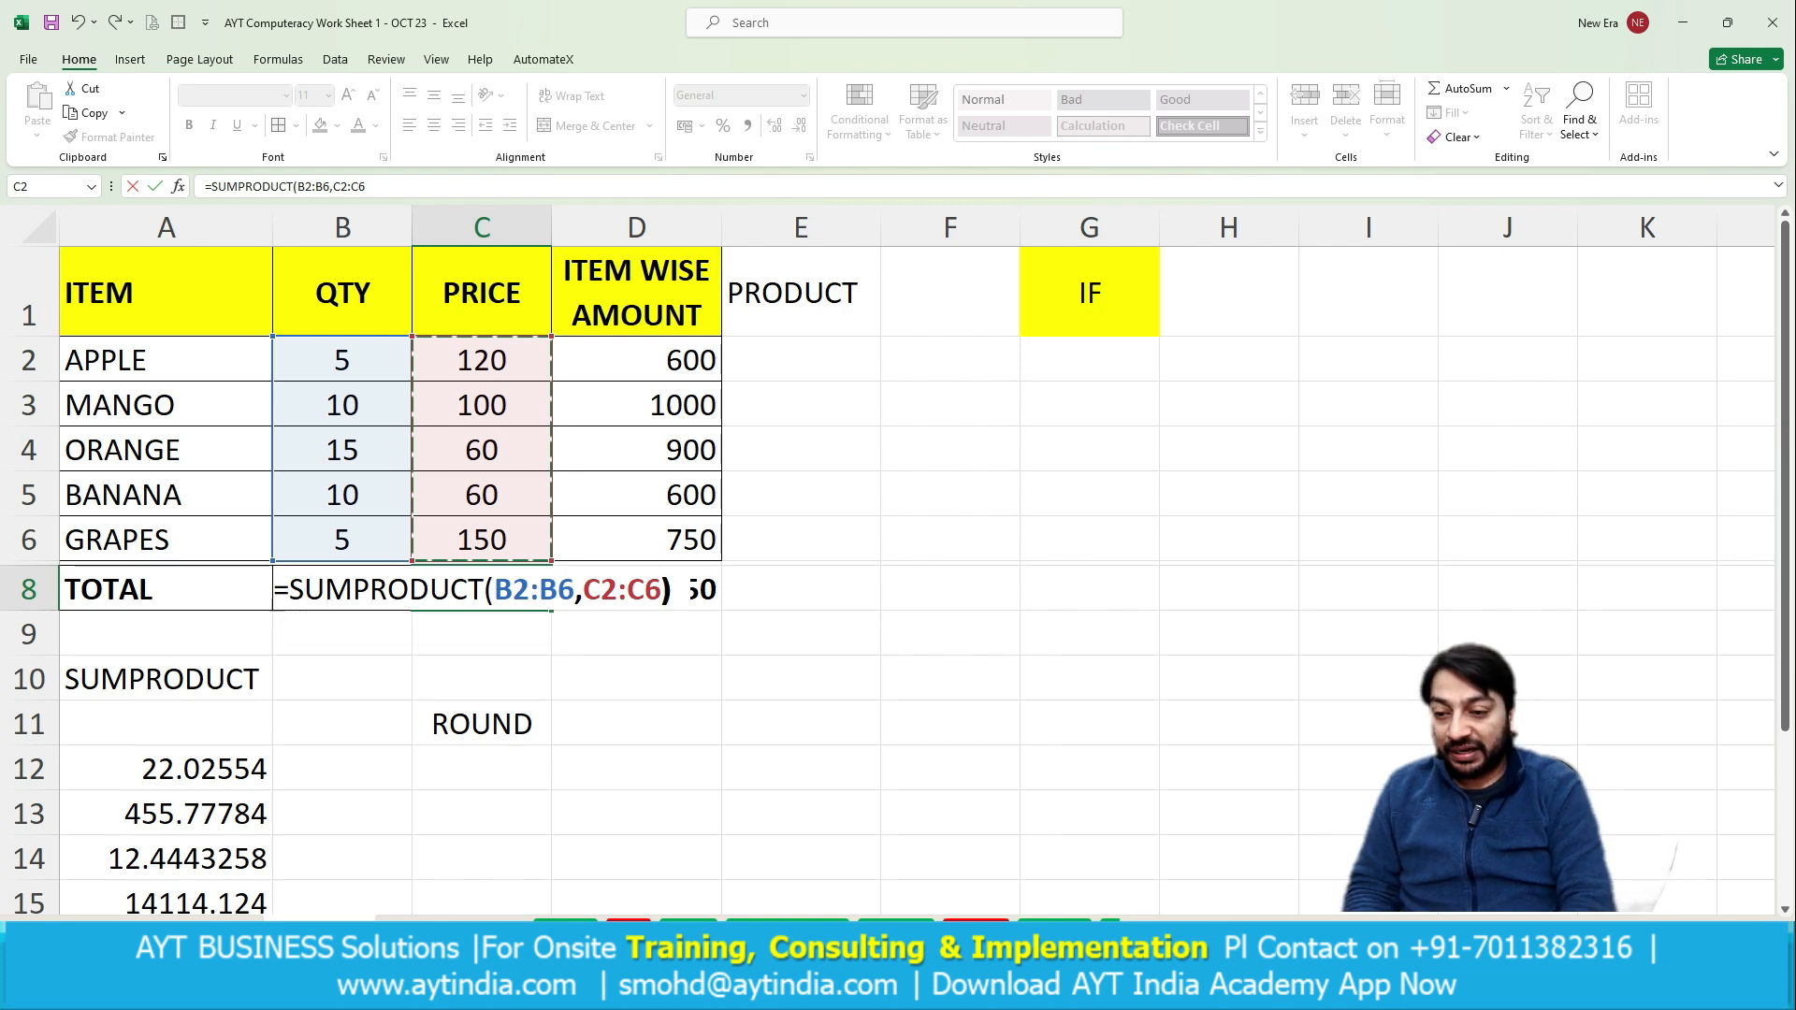
pyautogui.press('Return')
pyautogui.press('Up')
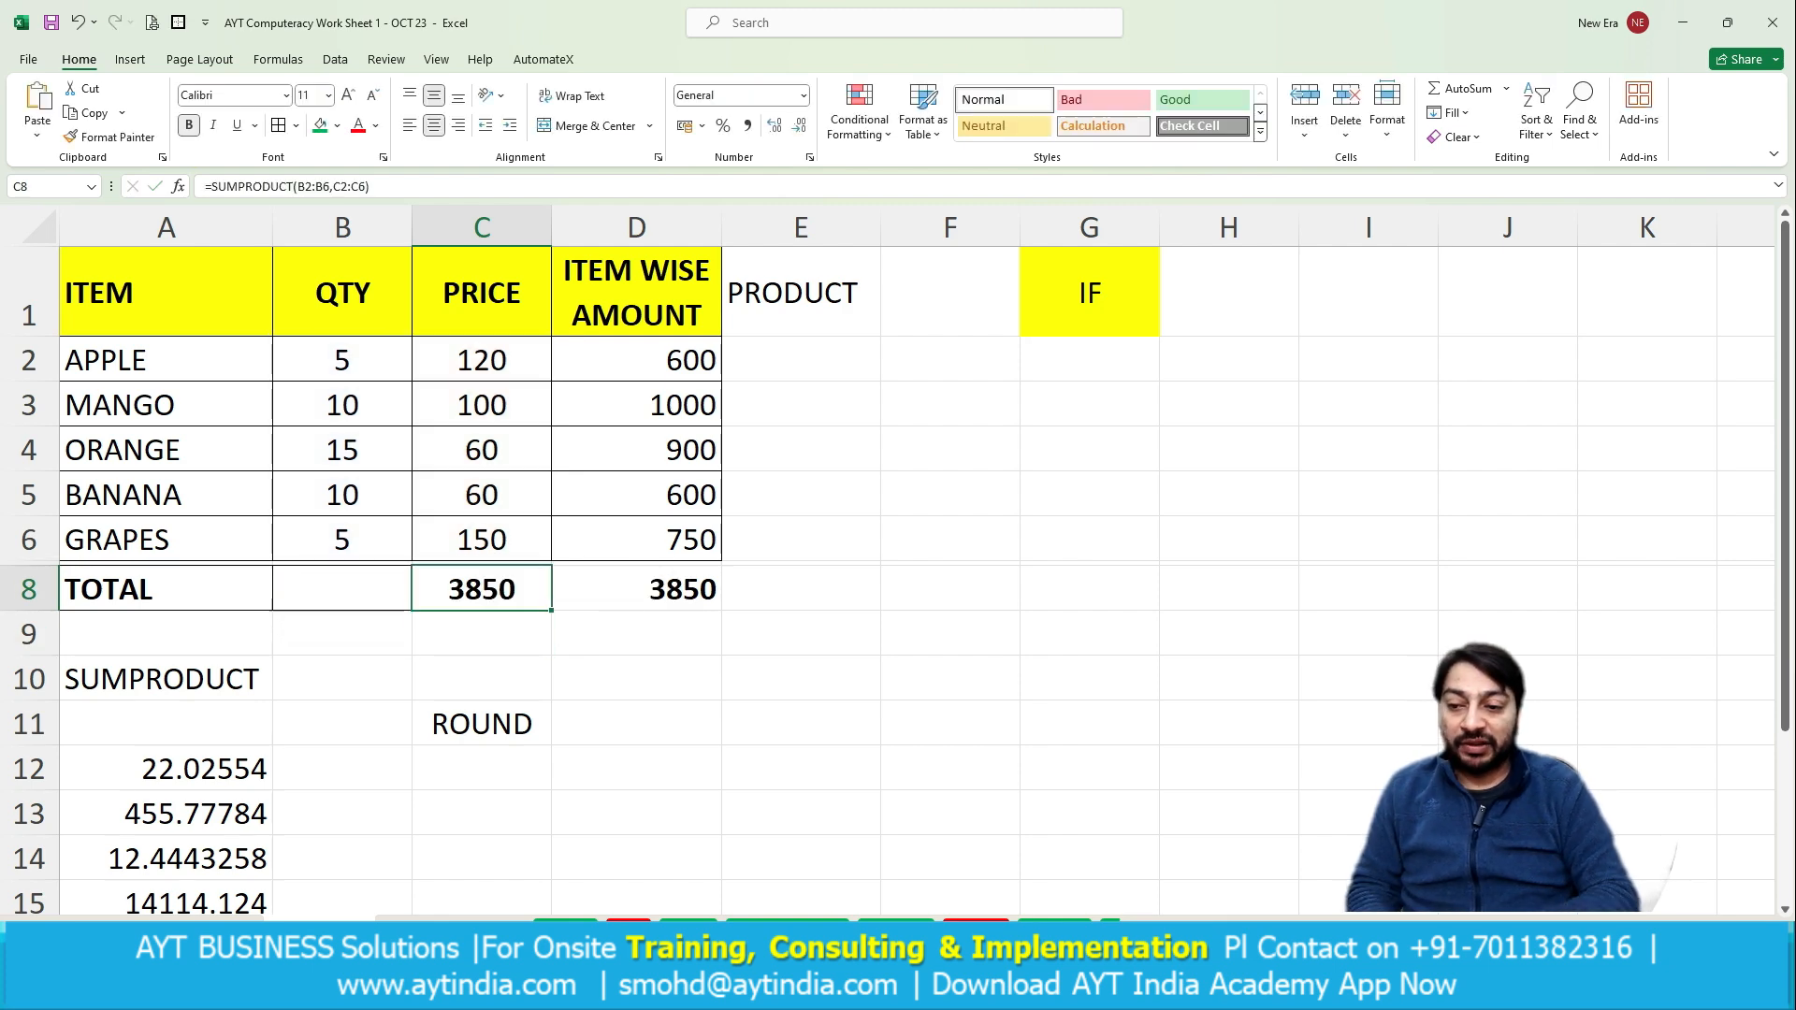
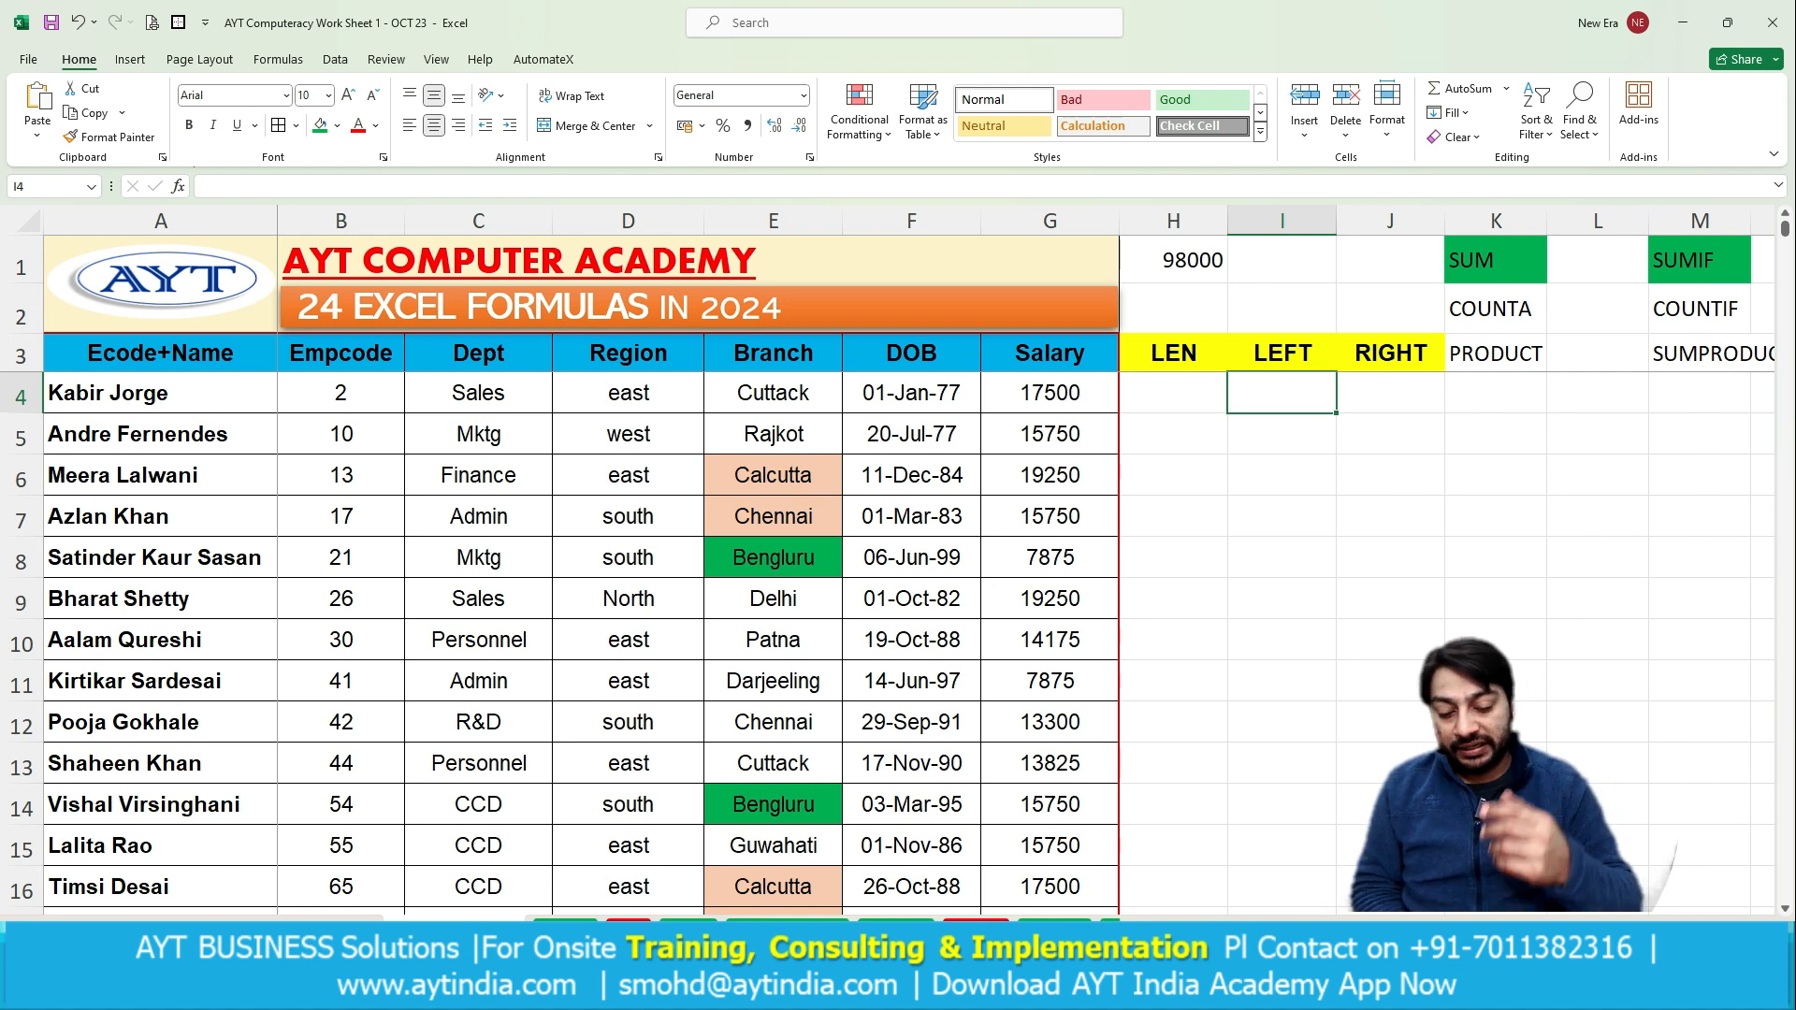
# Extract the first four characters of the branch name in I4 with the formula =LEFT(E4,4).
pyautogui.write('=L')
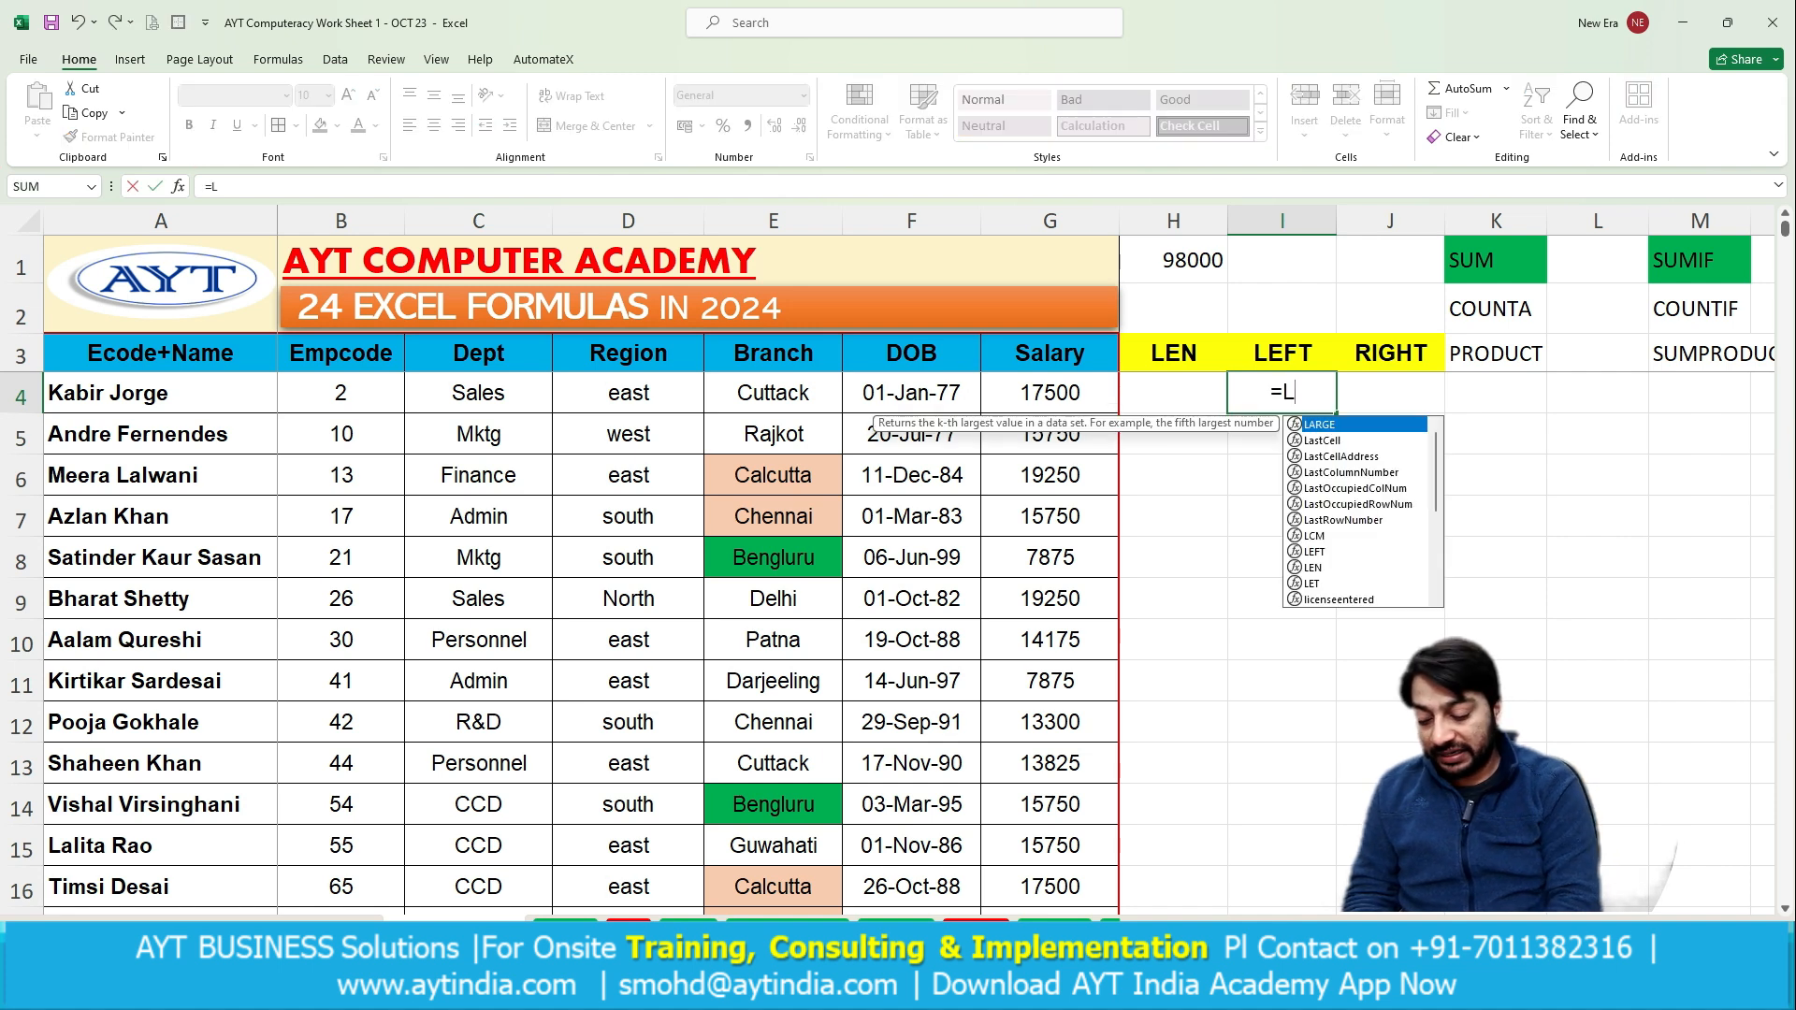
pyautogui.write('EFT(')
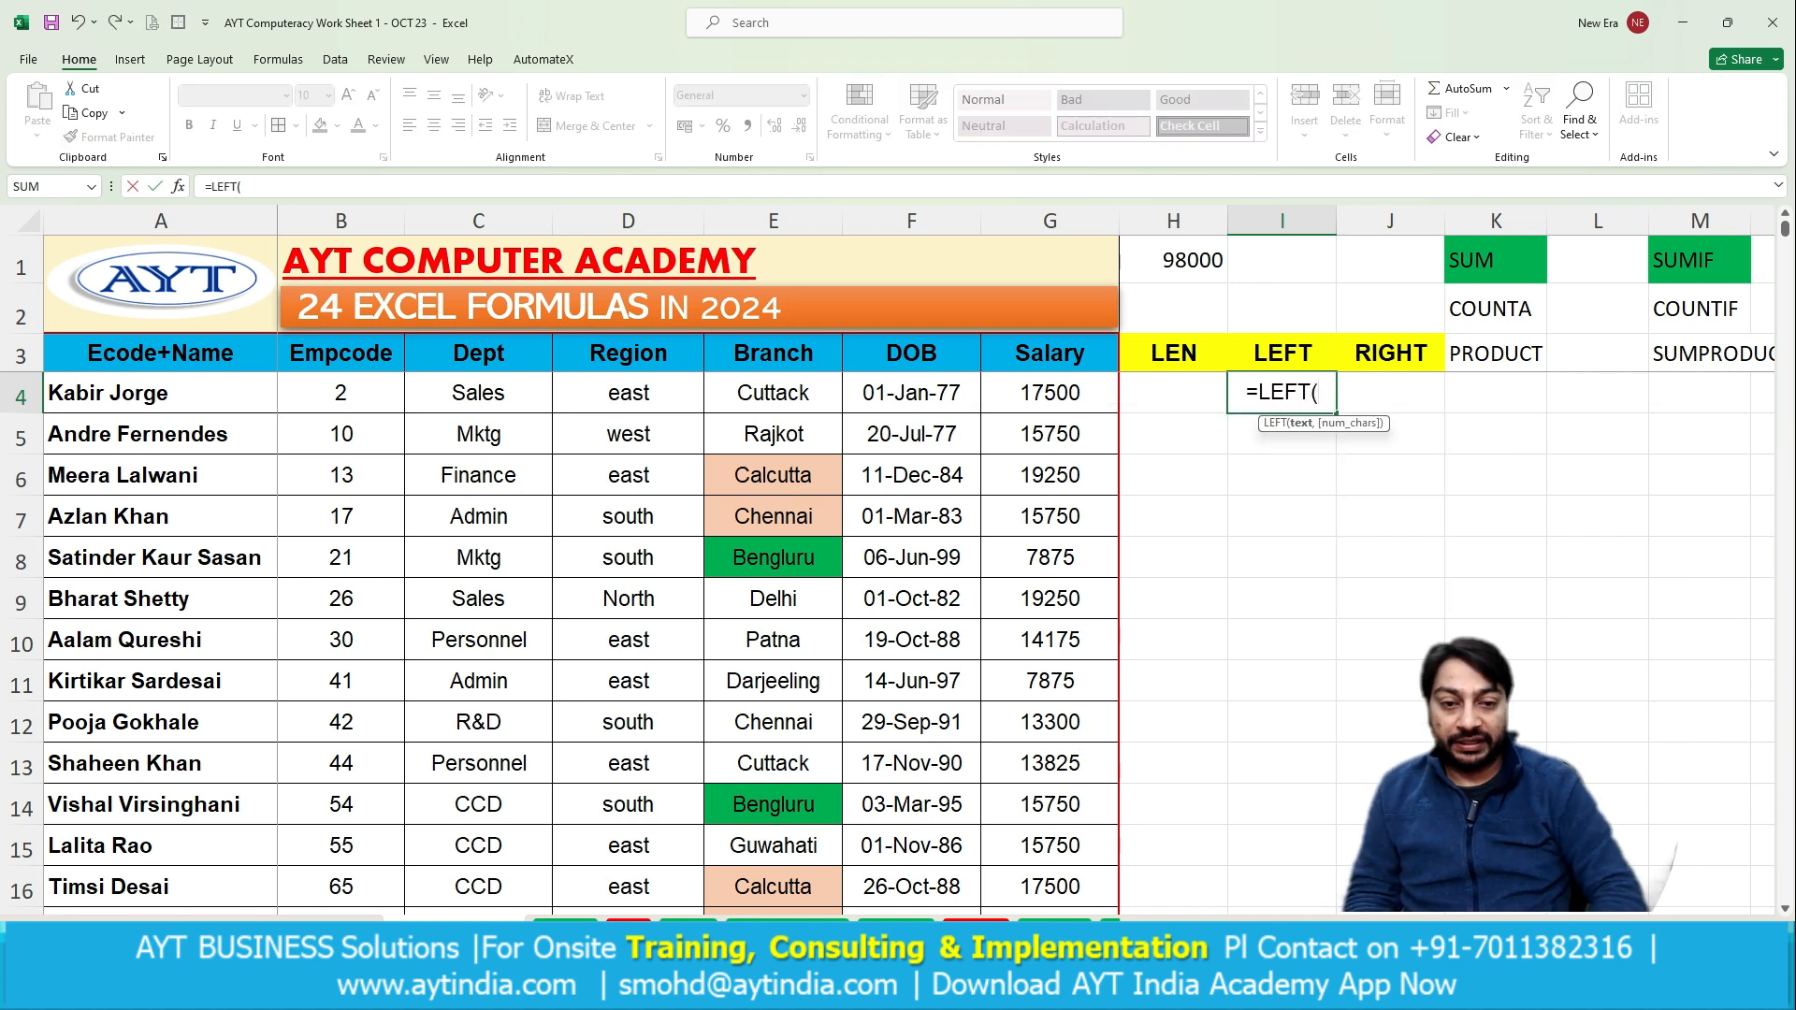
pyautogui.press('Left')
pyautogui.press('Left')
pyautogui.press('Left')
pyautogui.press('Left')
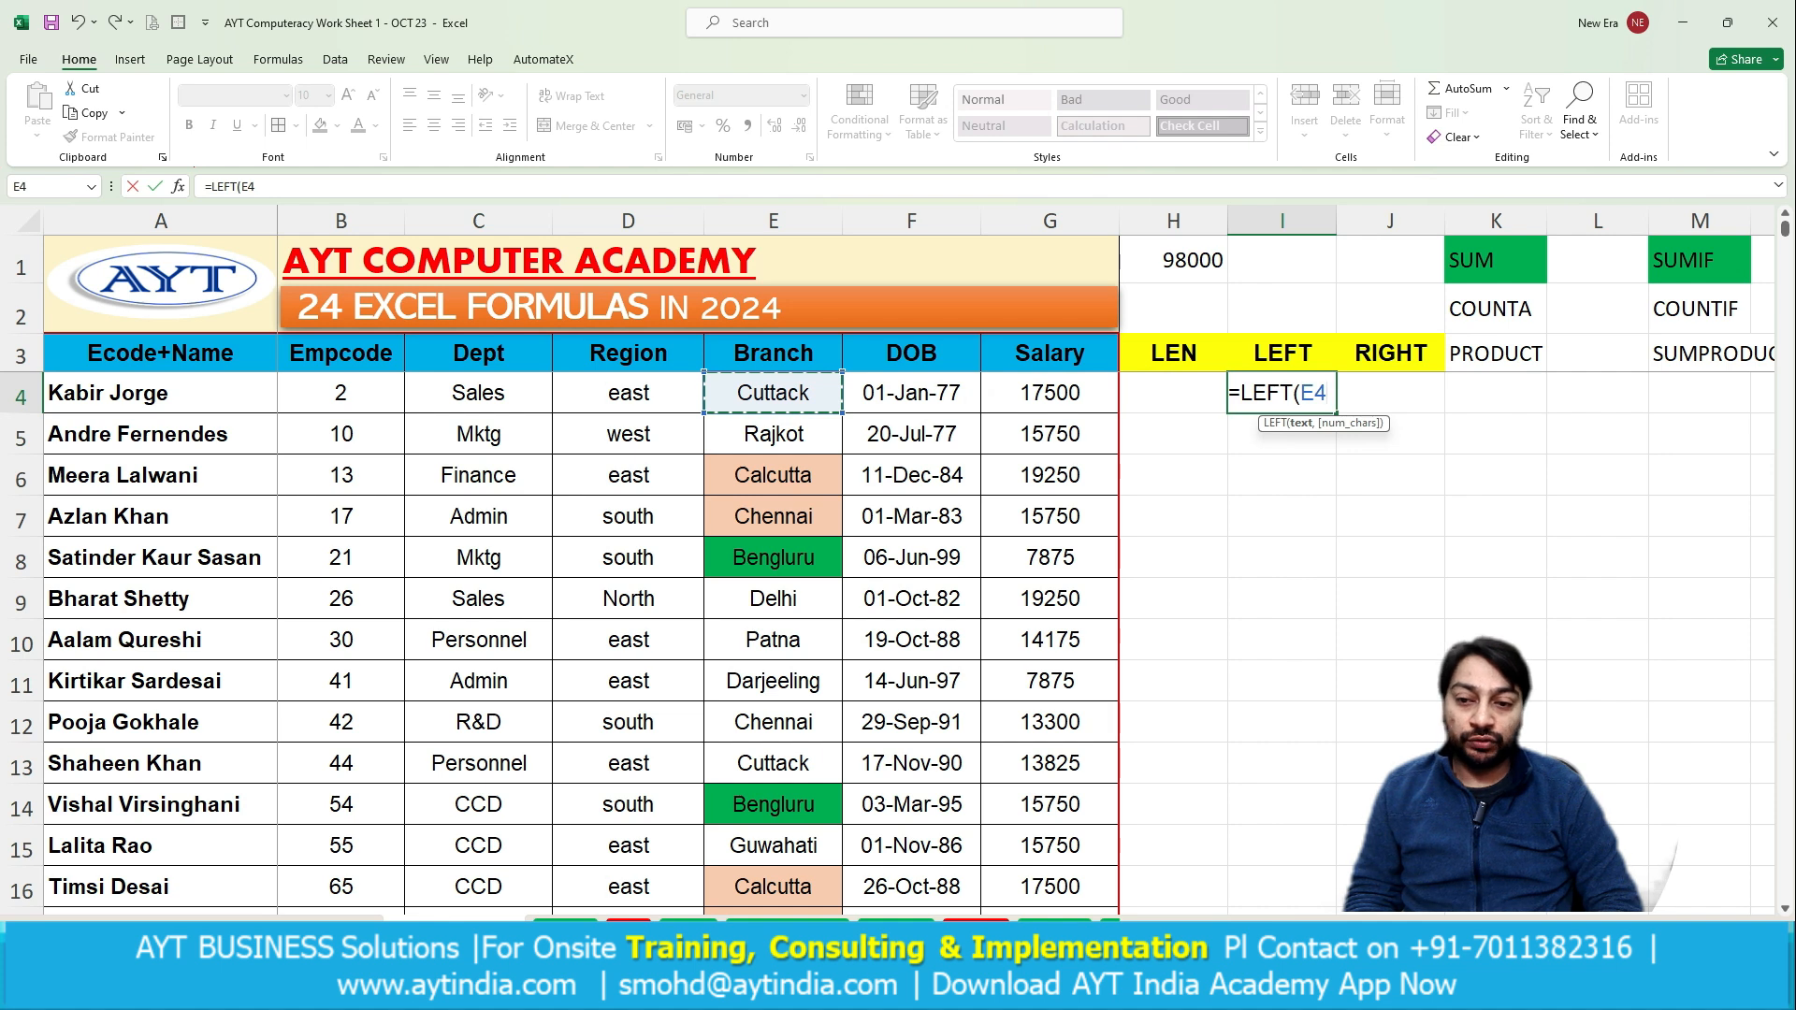
pyautogui.write(',')
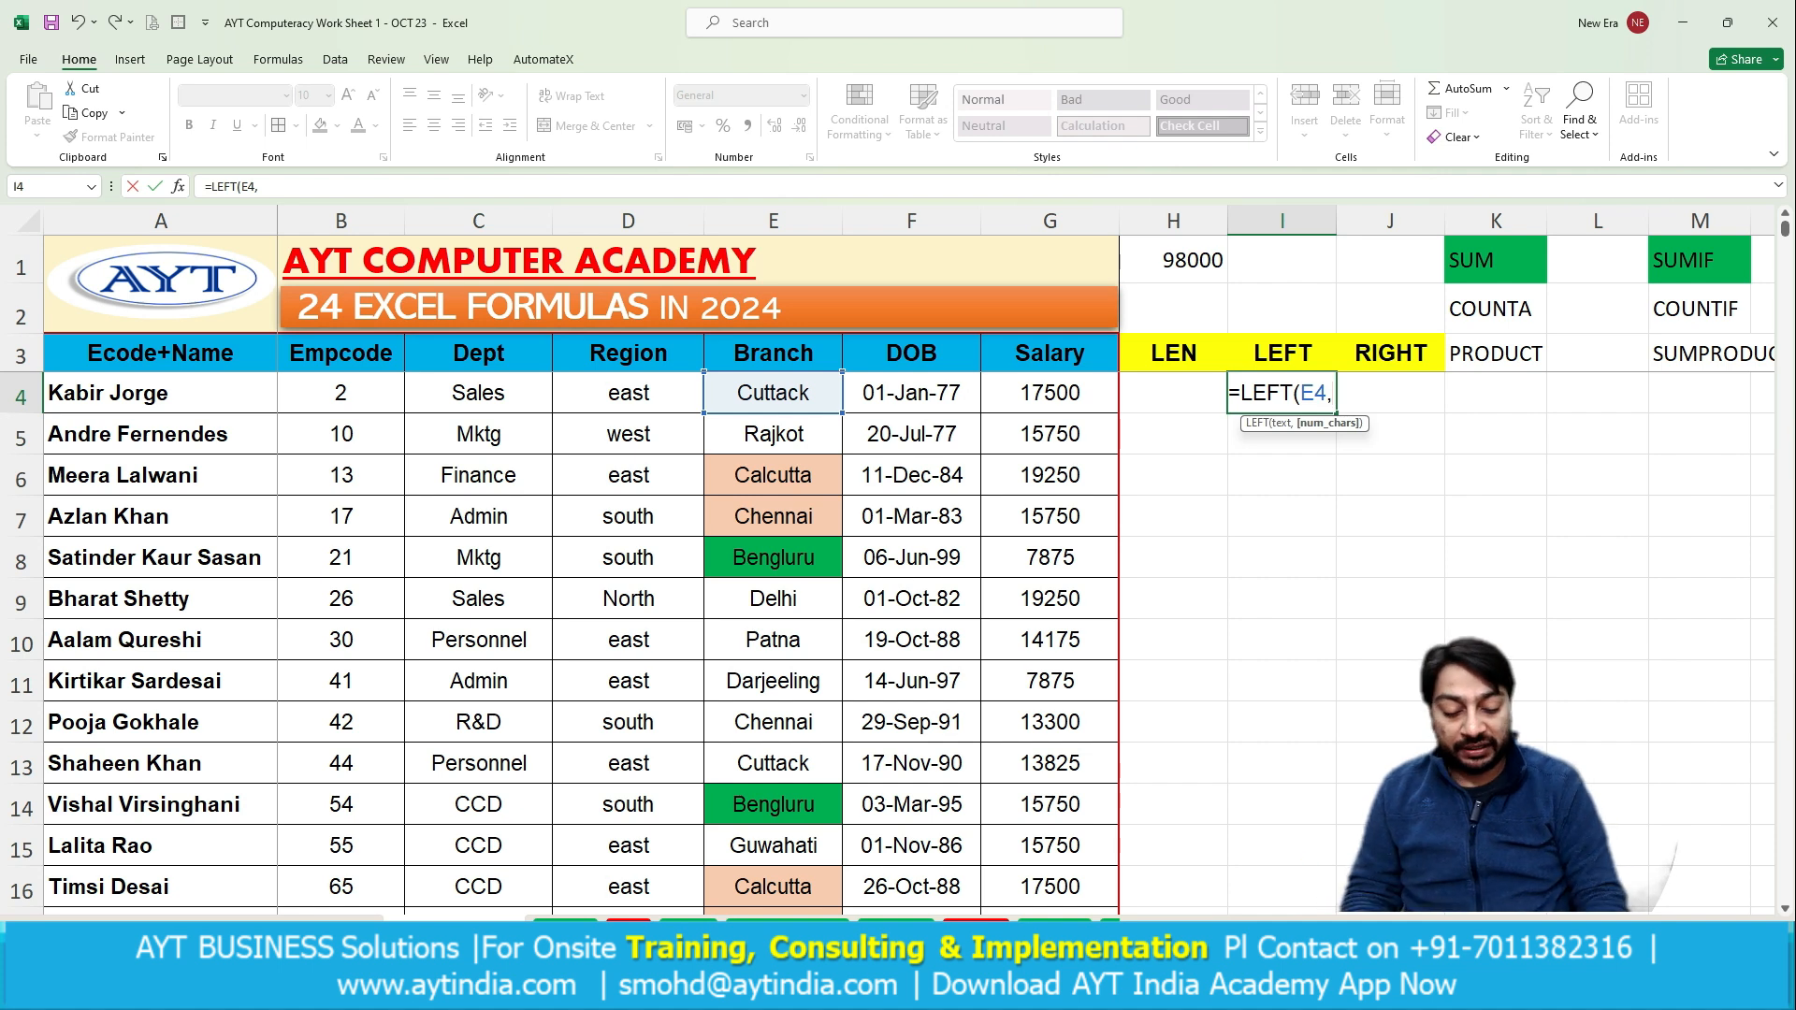
pyautogui.write('4')
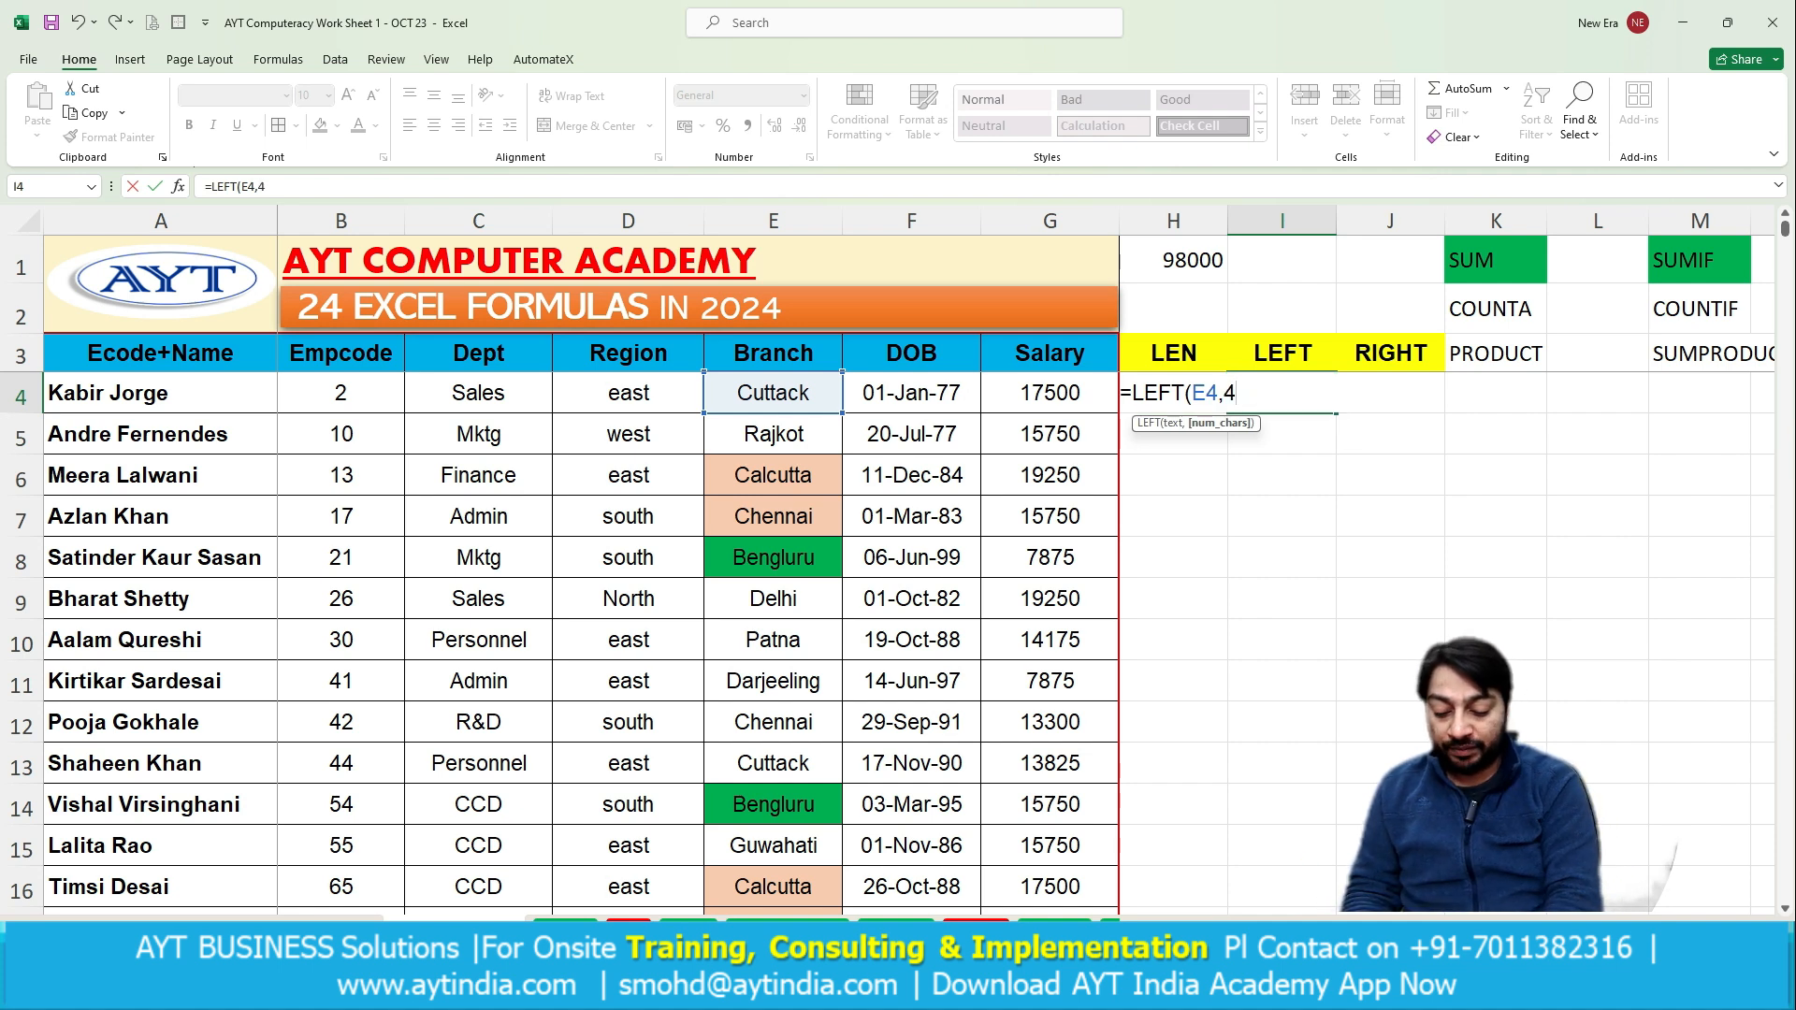
pyautogui.write(')')
pyautogui.press('Return')
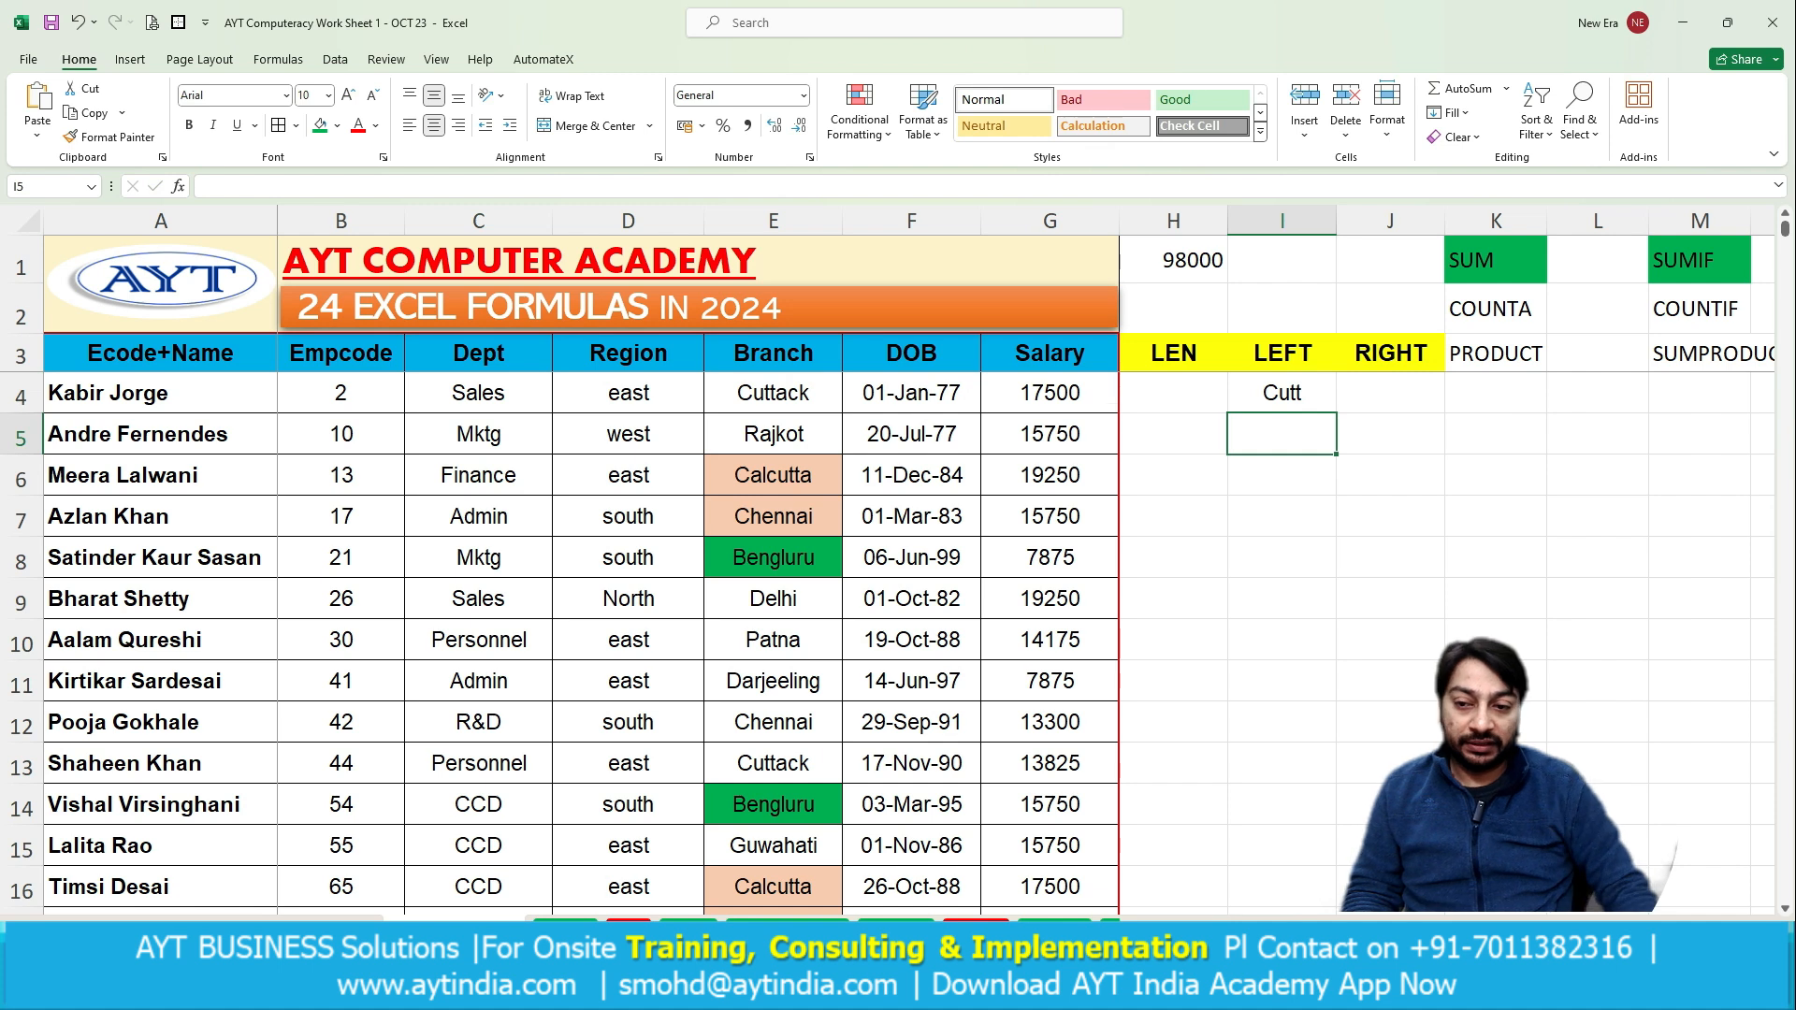
# Change the LEFT formula in I4 to extract only the first two characters of the branch name, =LEFT(E4,2).
pyautogui.click(1281, 393)
pyautogui.press('F2')
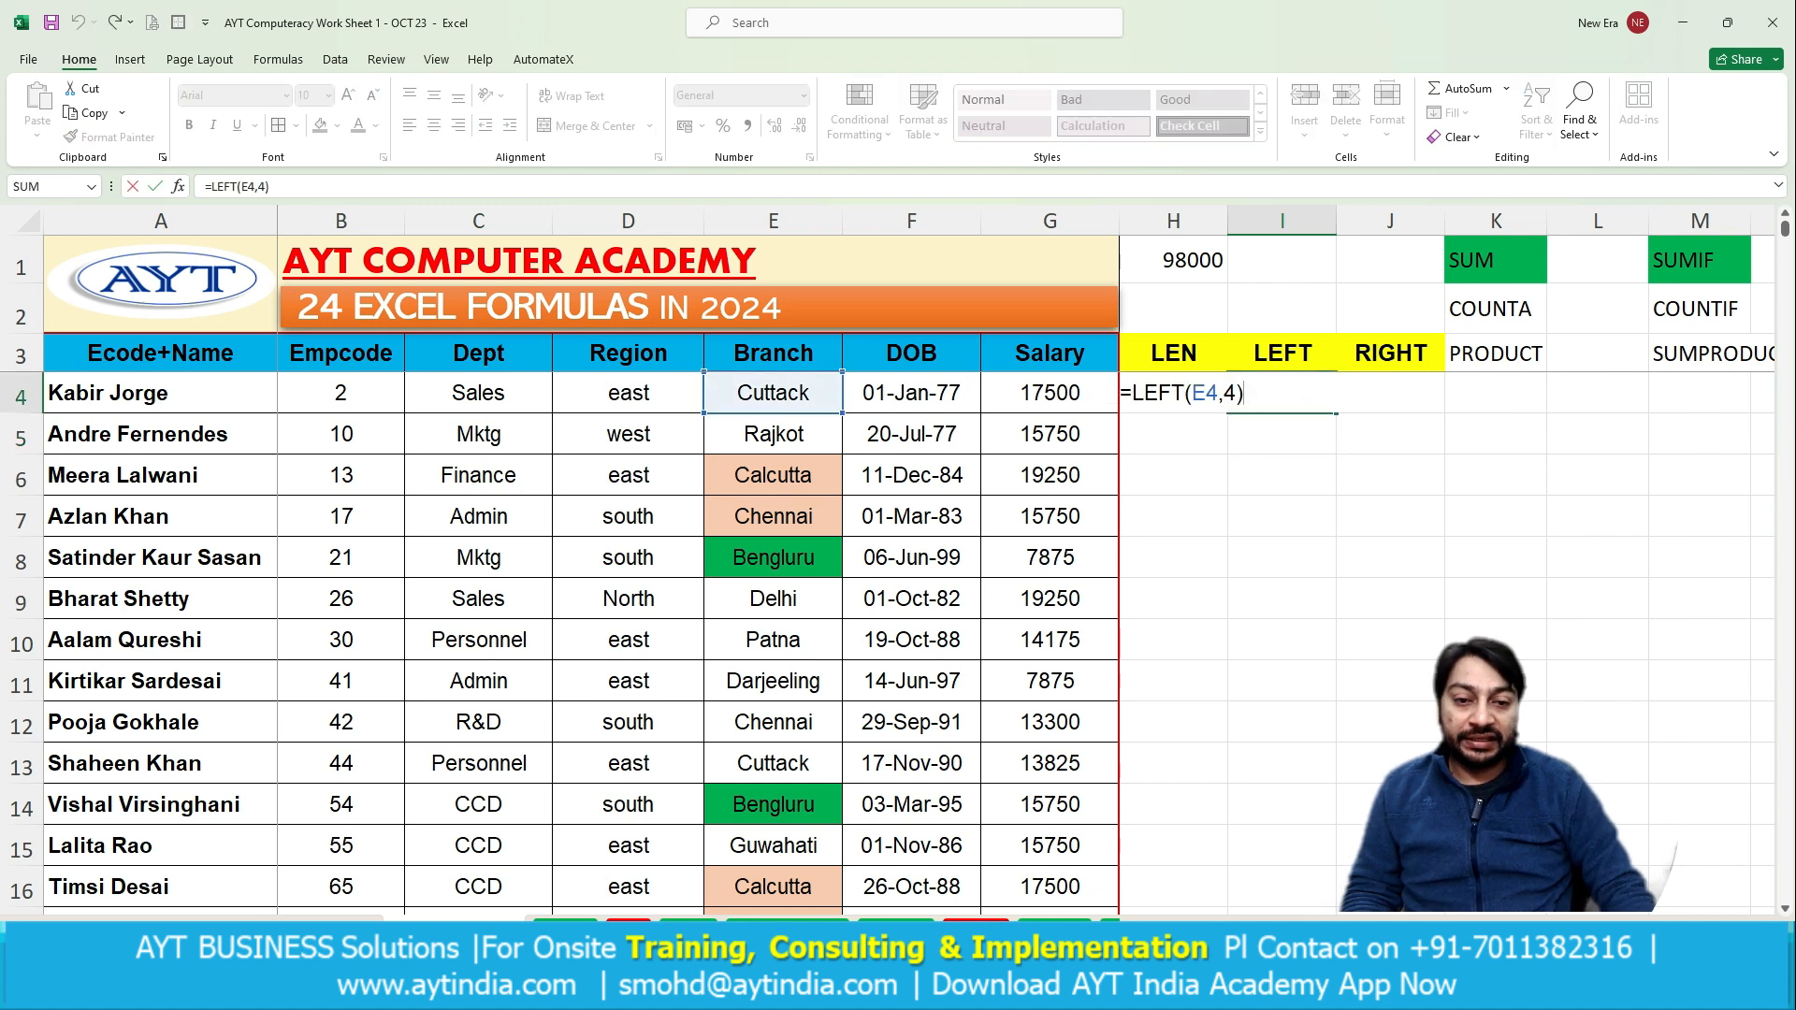
pyautogui.press('Left')
pyautogui.press('BackSpace')
pyautogui.write('2')
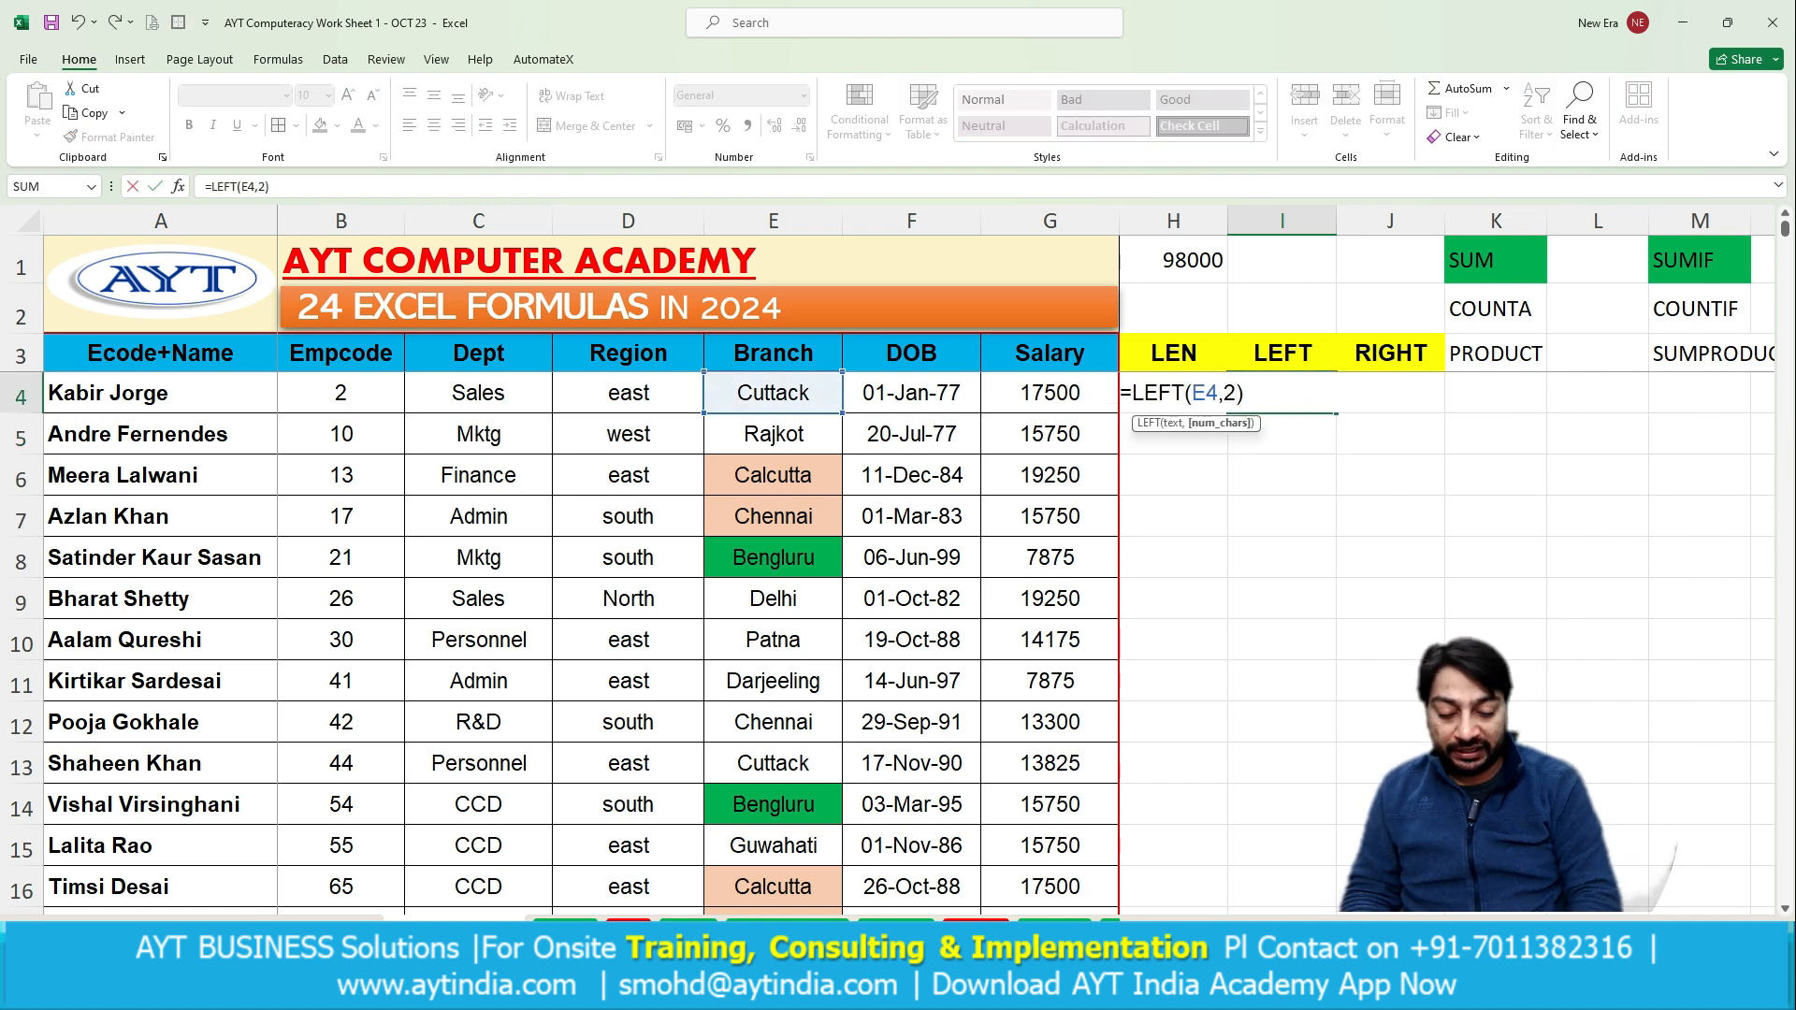
pyautogui.press('Return')
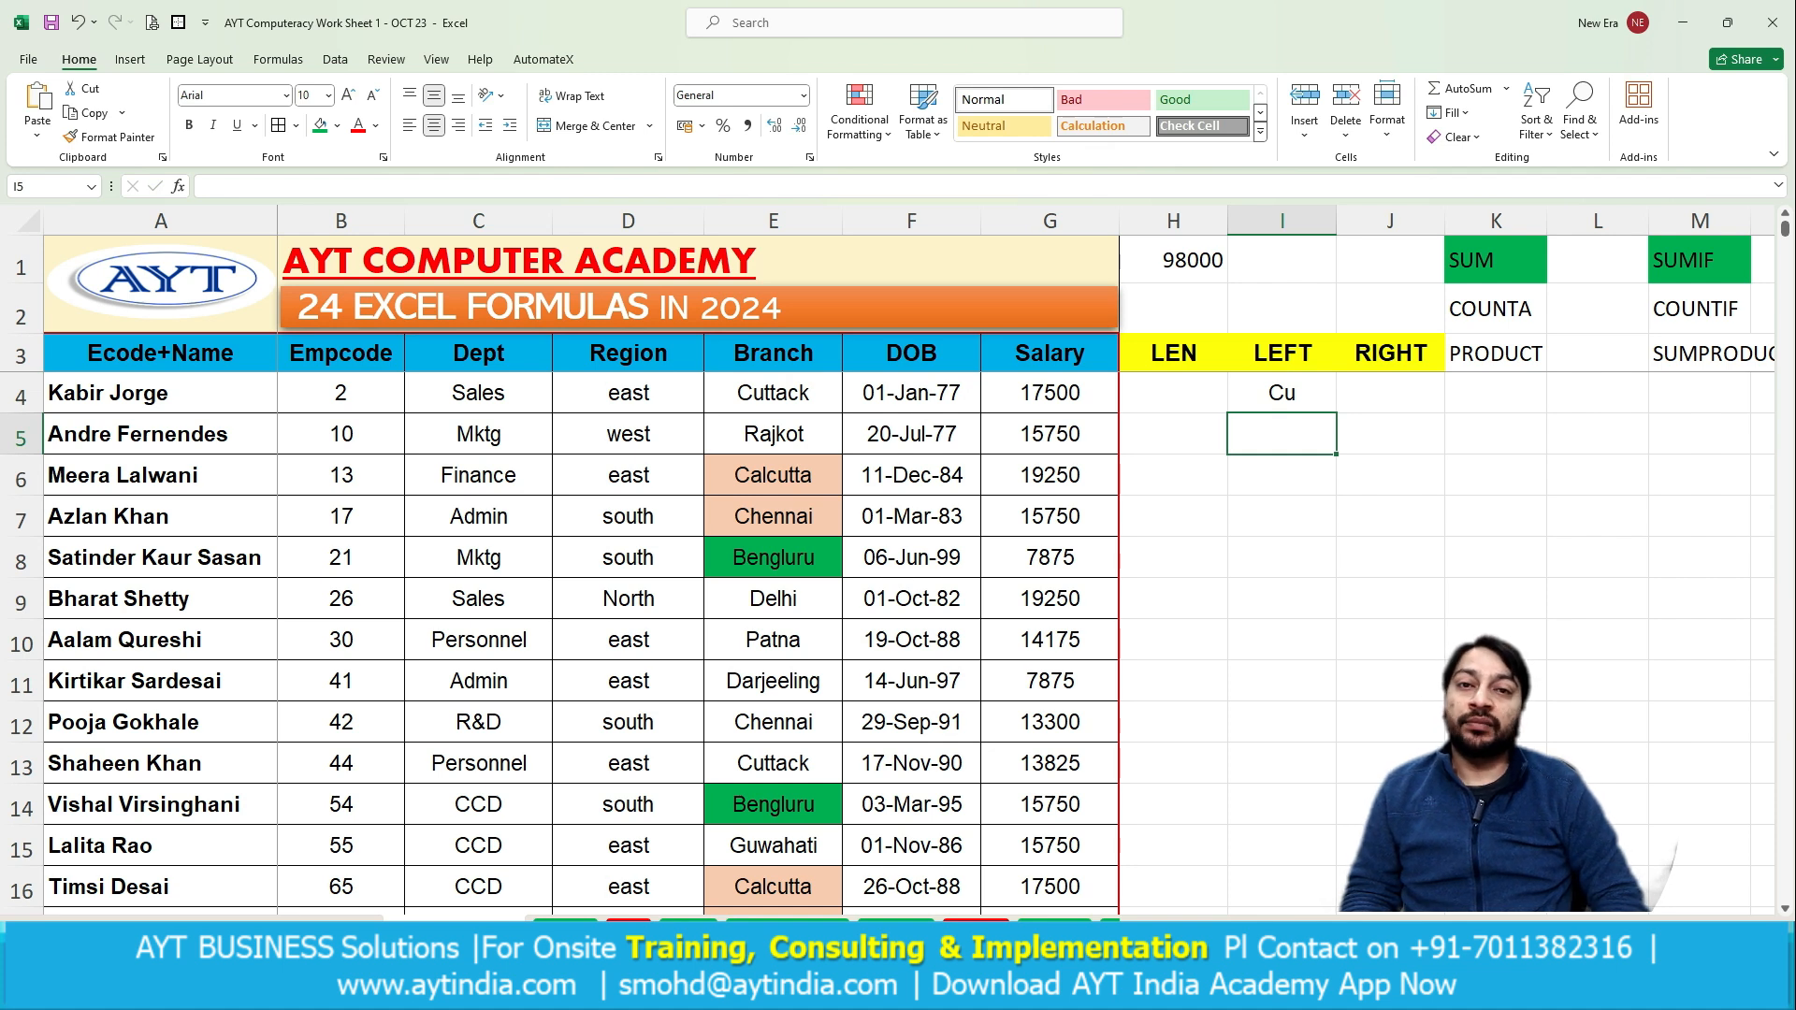
# Extract the last four characters of the branch name in J4 with the formula =RIGHT(E4,4).
pyautogui.click(1390, 393)
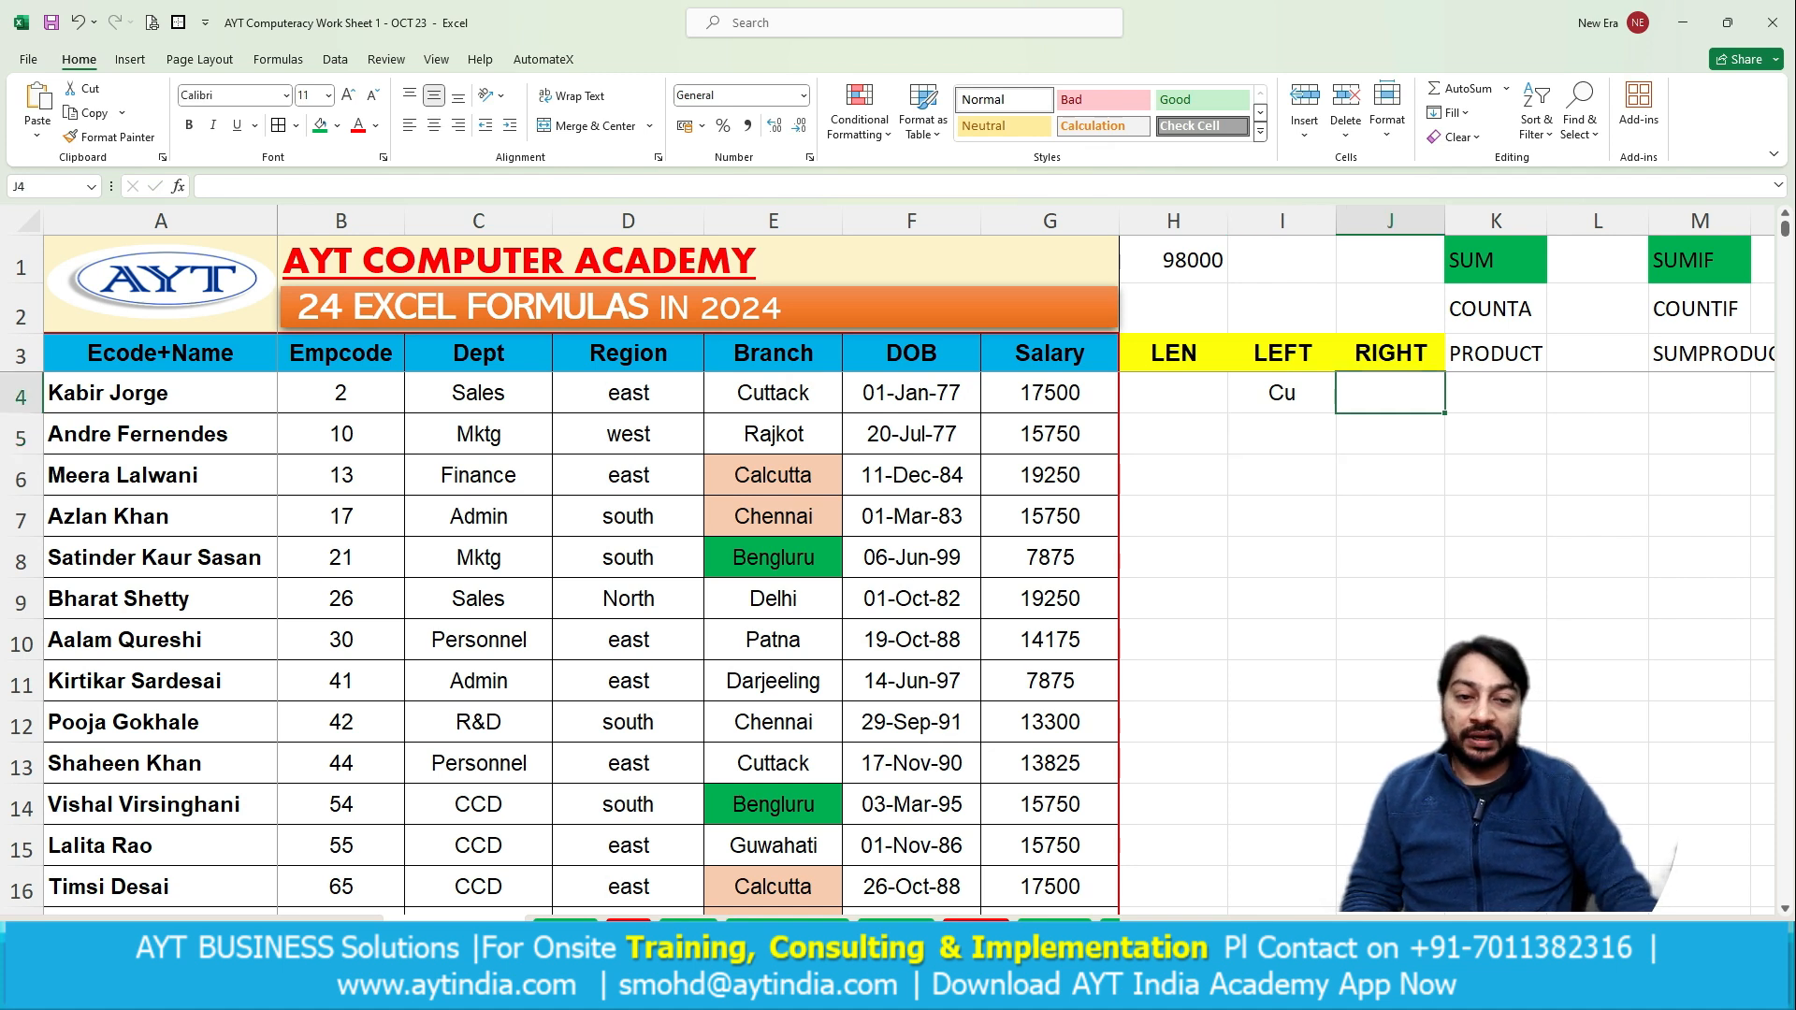
pyautogui.write('=RIGHT(')
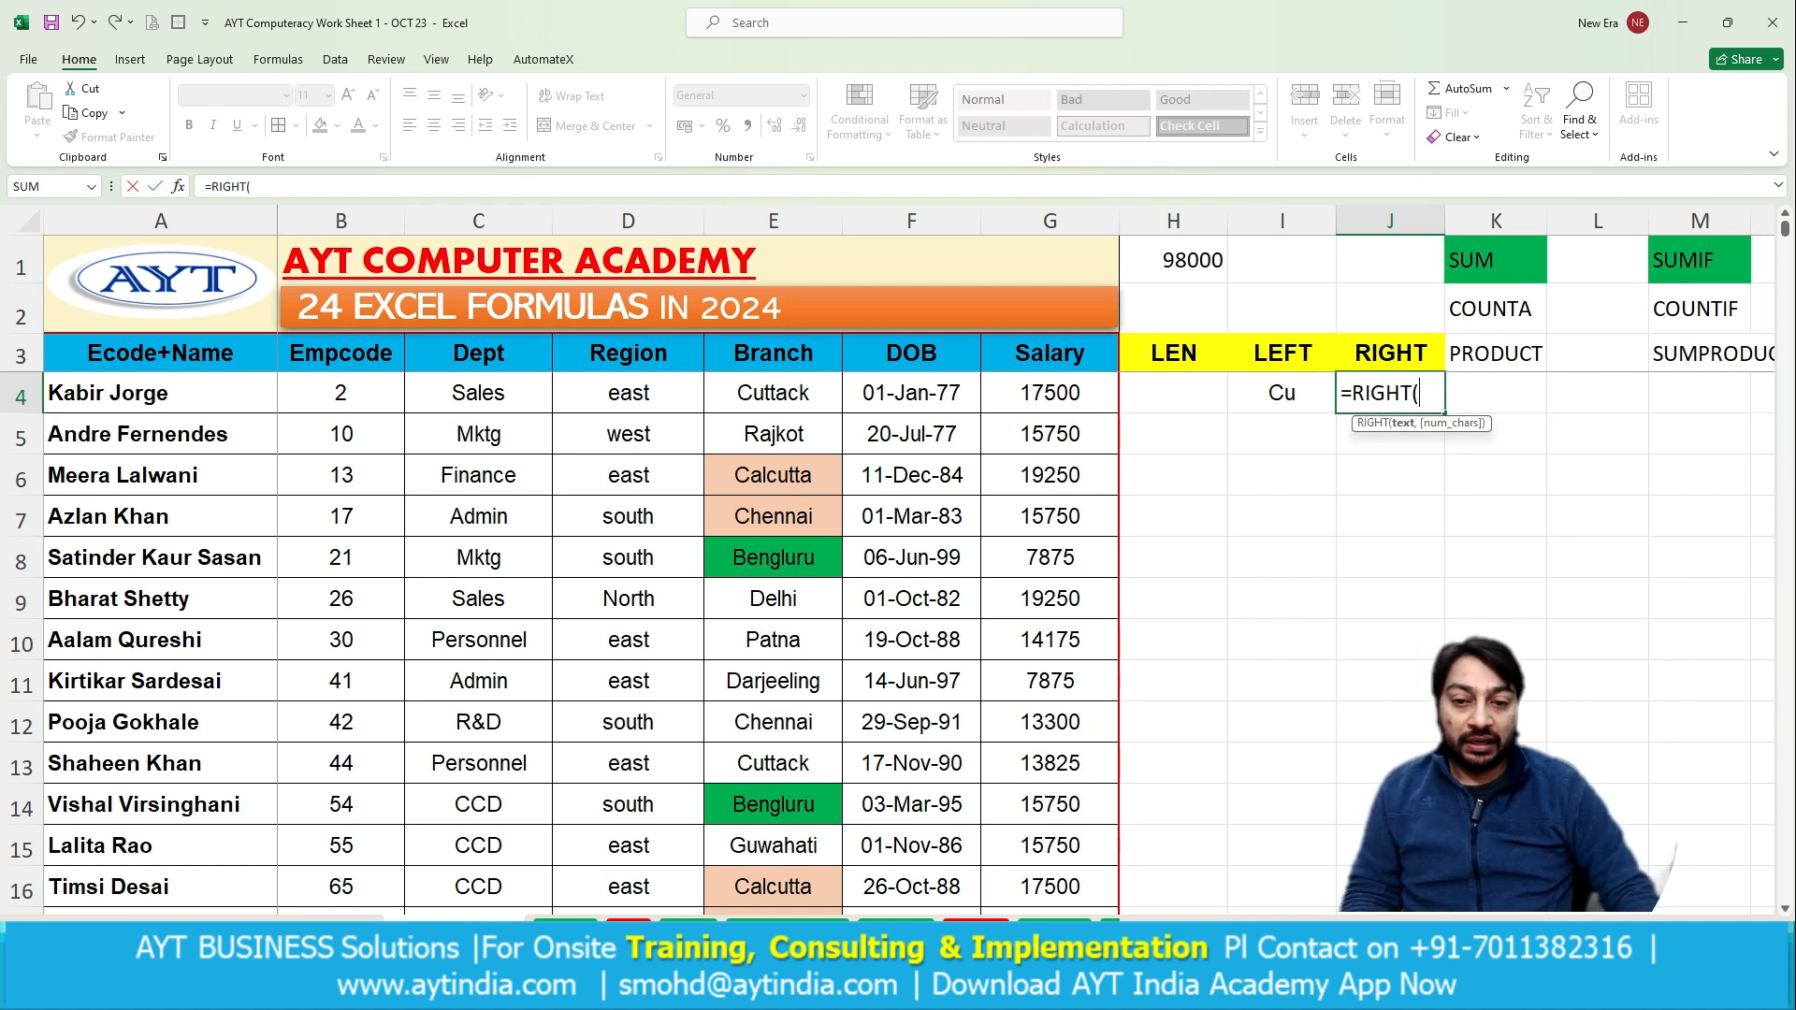
pyautogui.click(772, 392)
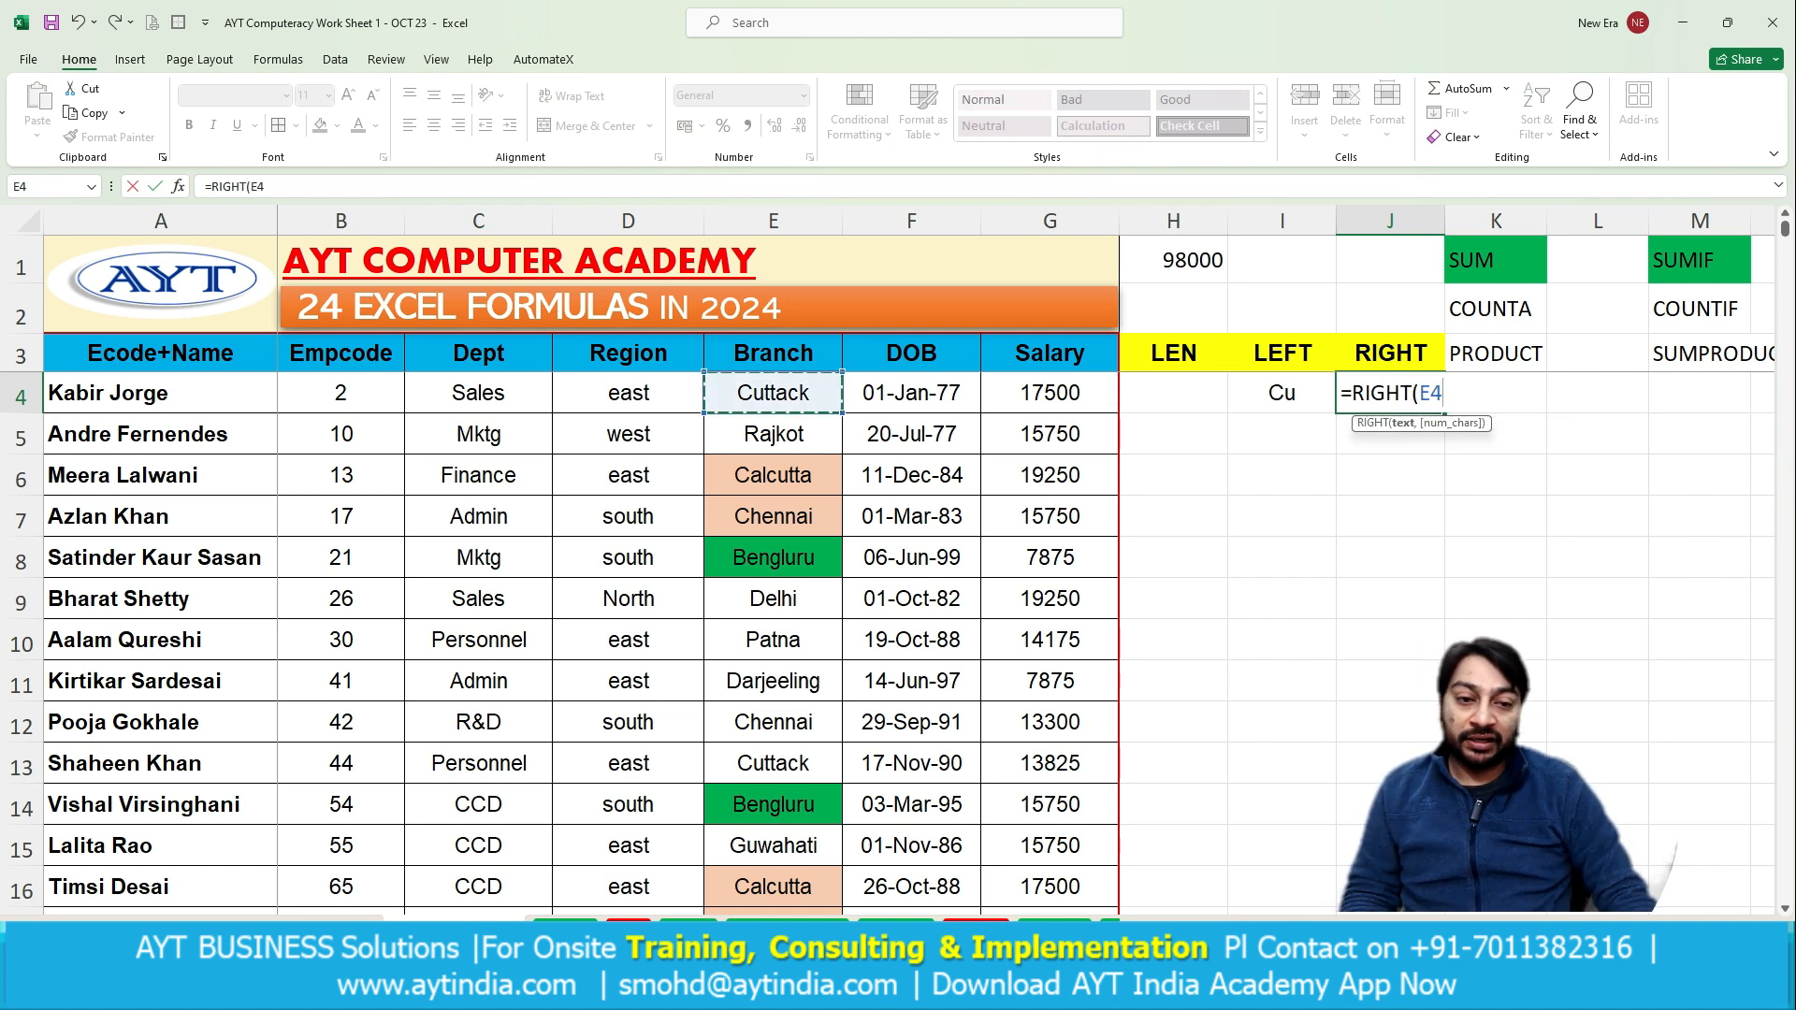
pyautogui.write(',4')
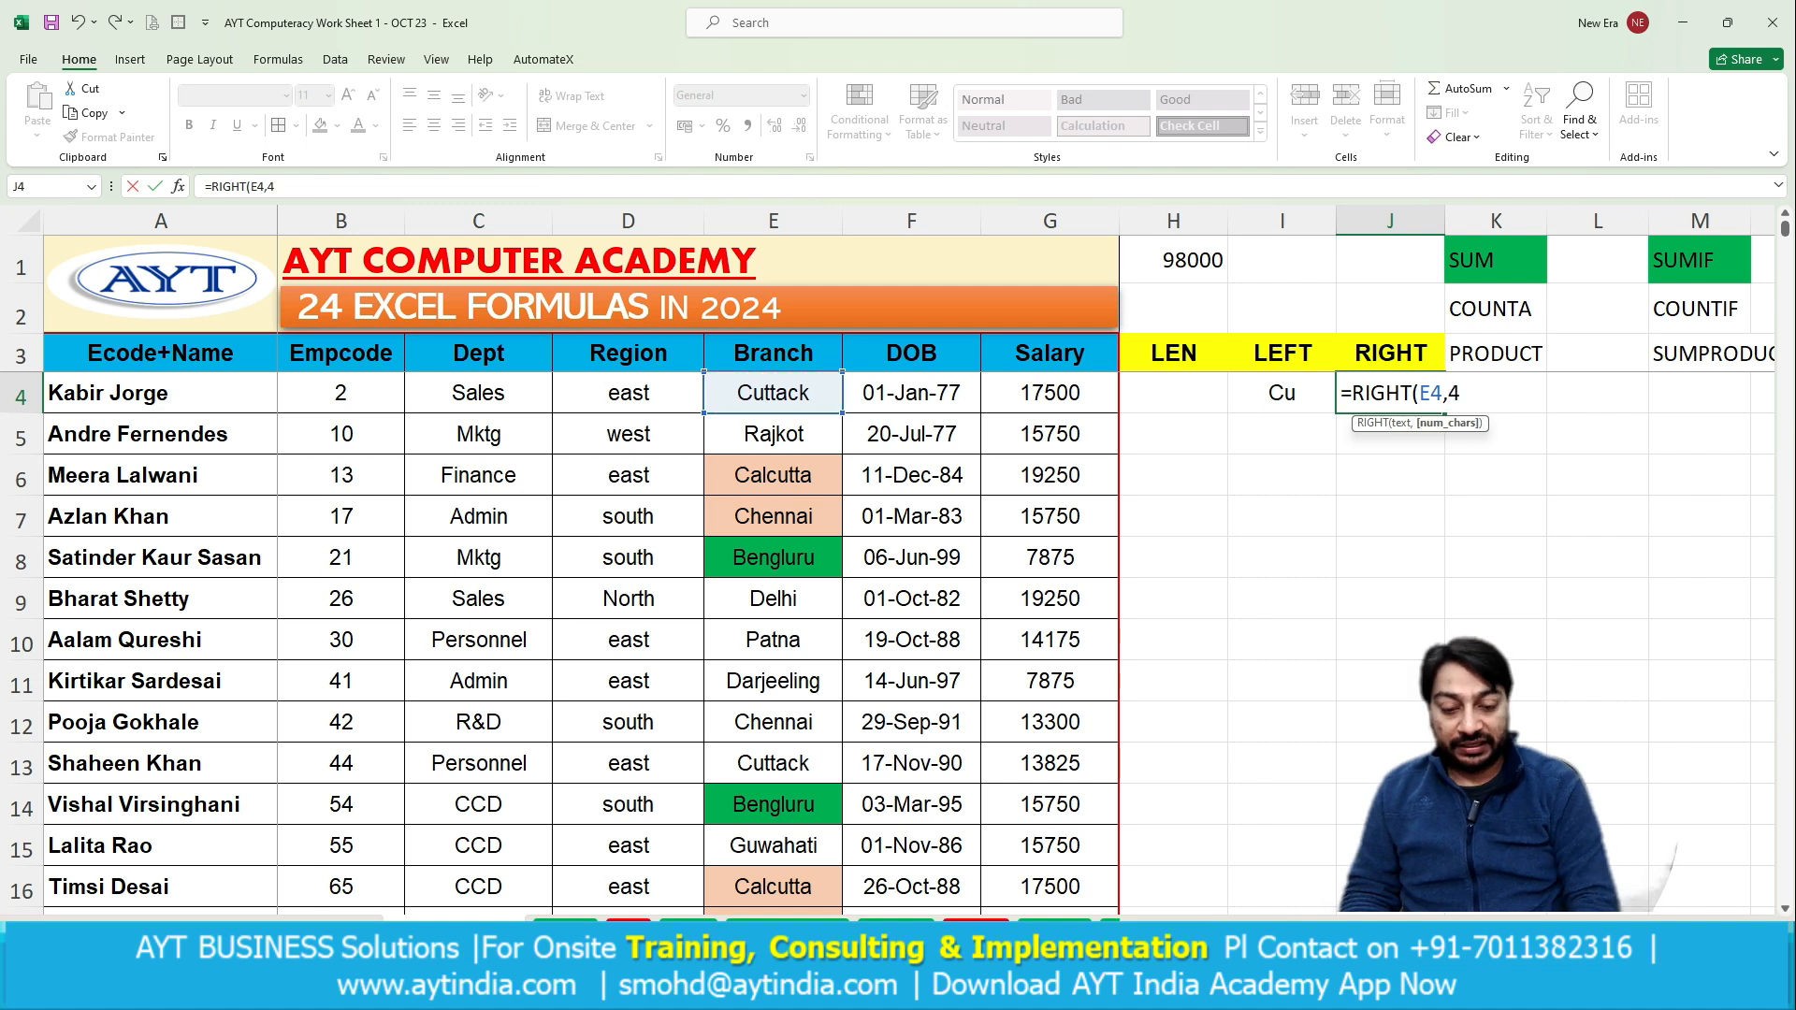
pyautogui.write(')')
pyautogui.press('Return')
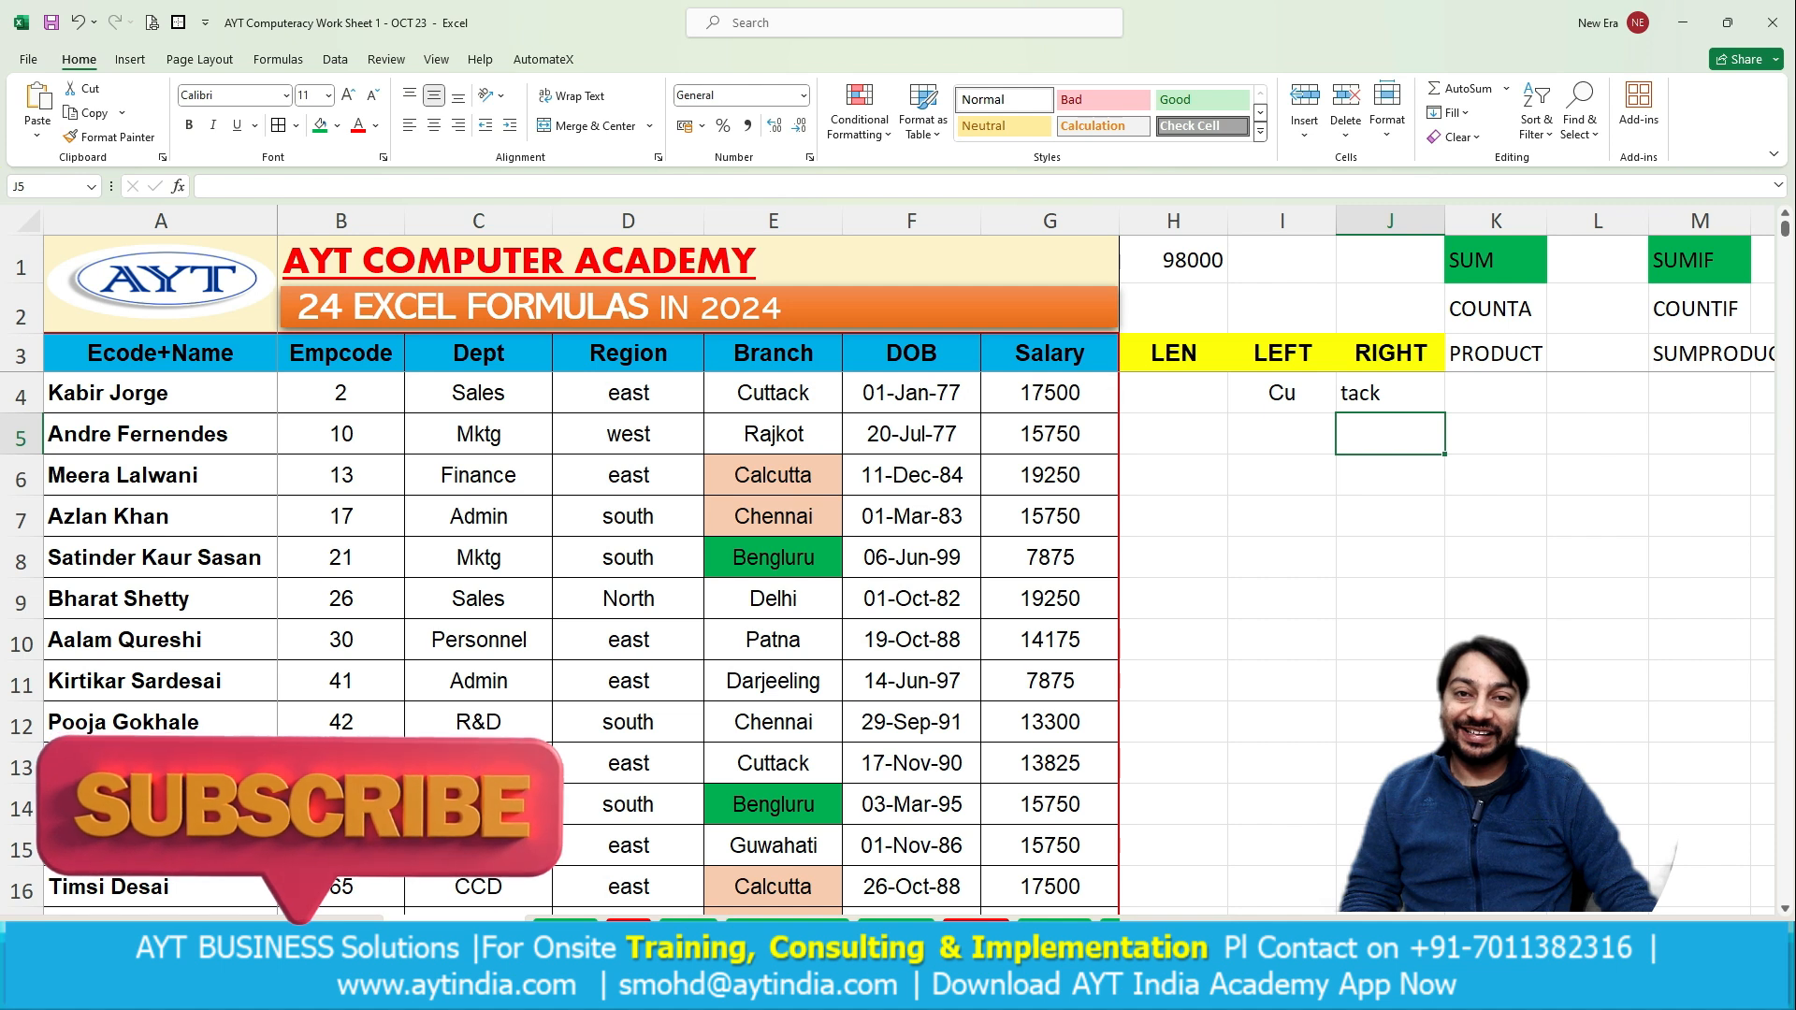
# Fill the LEFT and RIGHT formulas from I4:J4 down to row 23 and check both filled columns.
pyautogui.moveTo(1281, 393); pyautogui.dragTo(1390, 393)
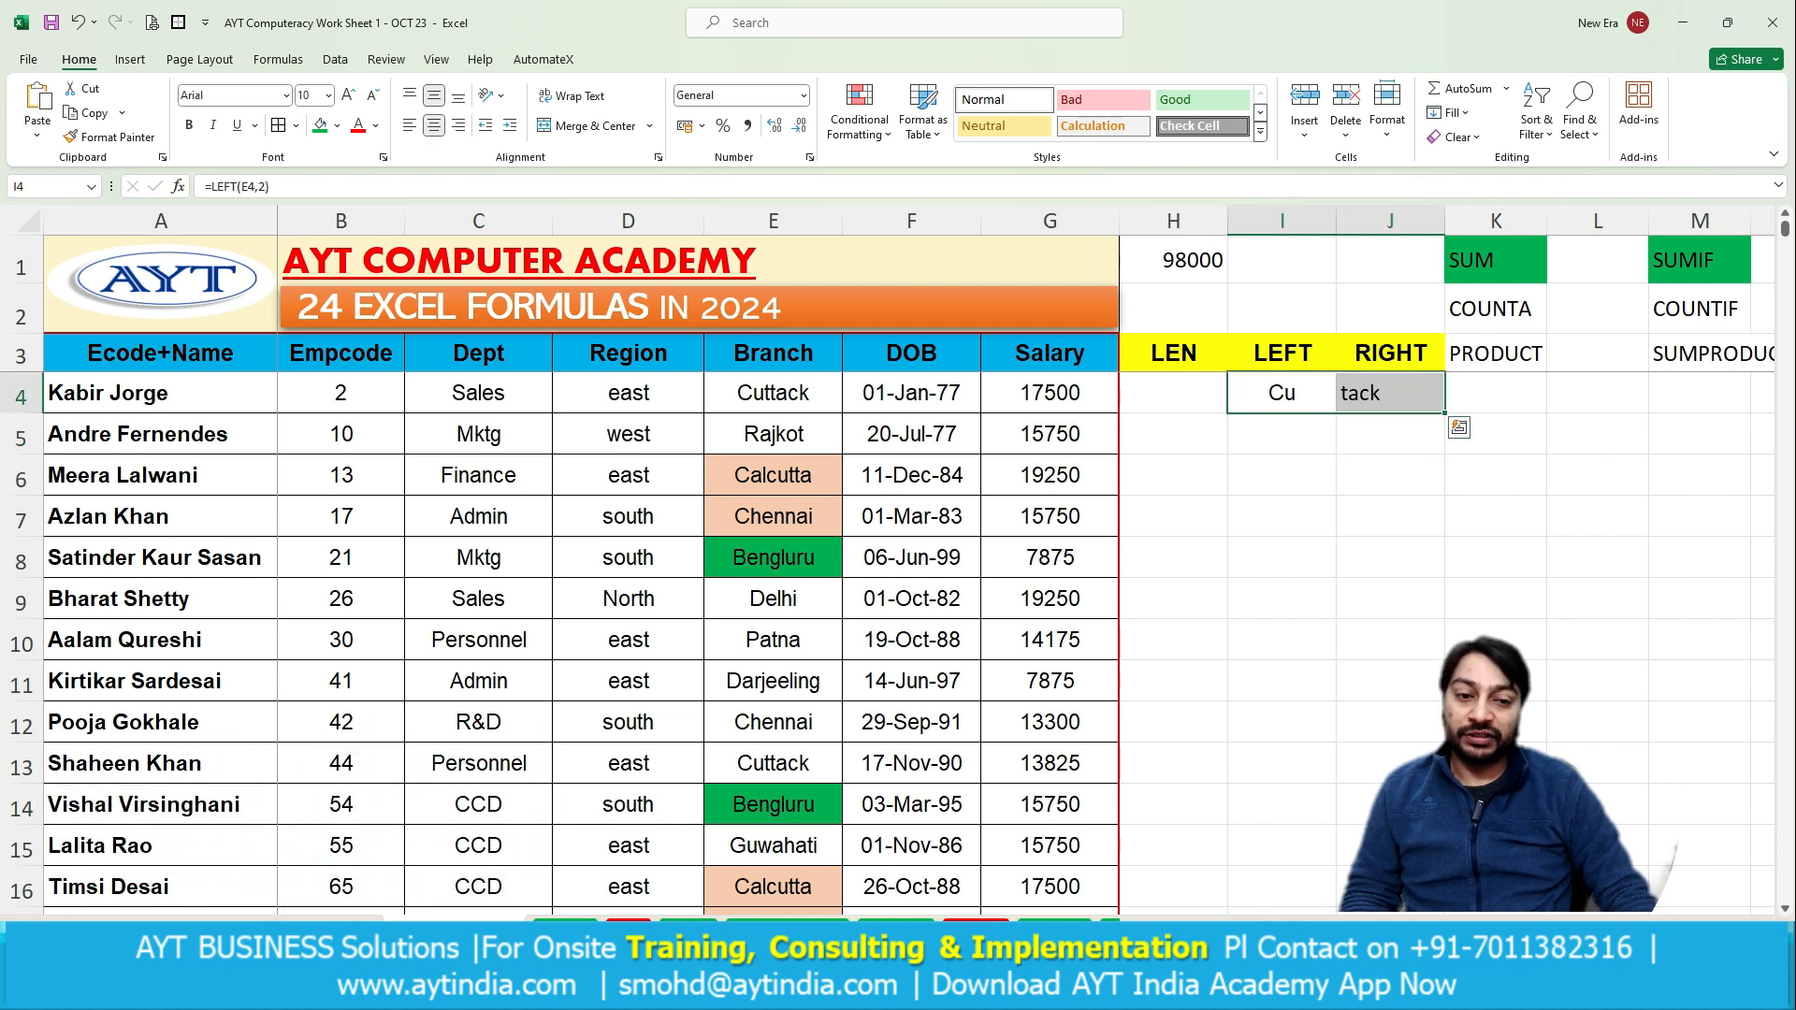
pyautogui.doubleClick(1444, 412)
pyautogui.scroll(-5, 1444, 412)
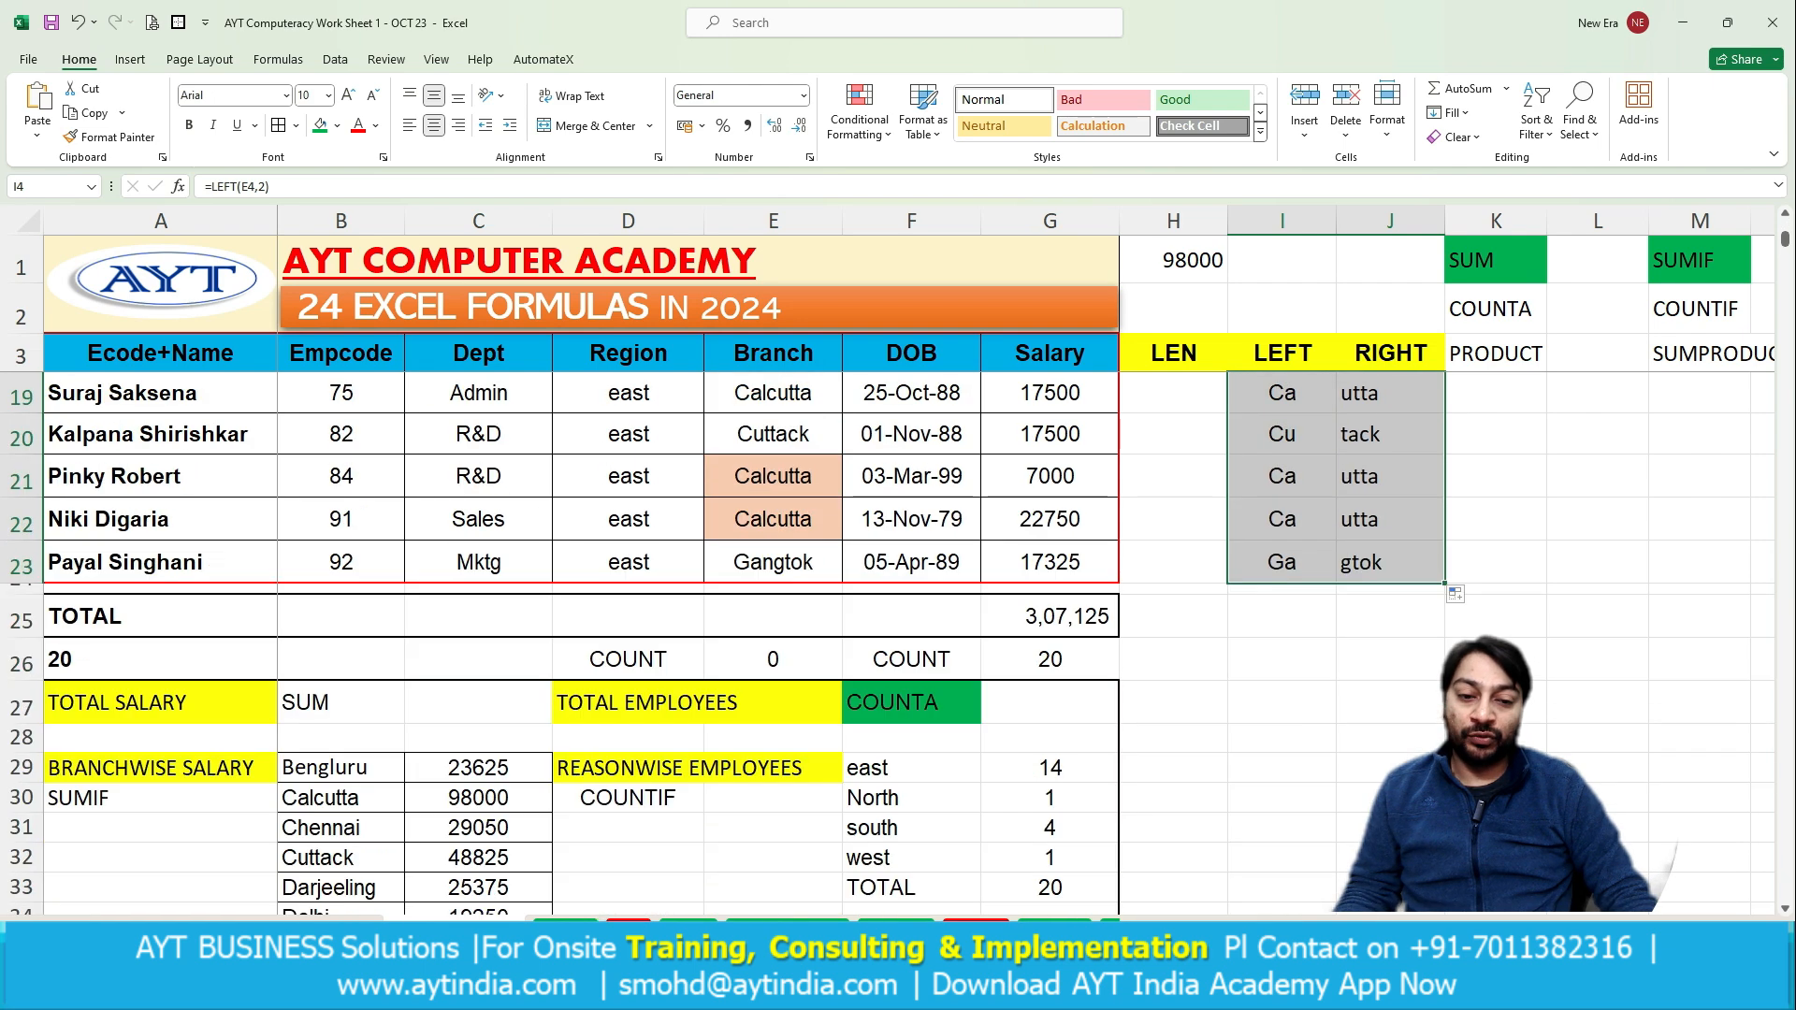
pyautogui.scroll(5, 898, 655)
pyautogui.moveTo(1281, 393); pyautogui.dragTo(1281, 848)
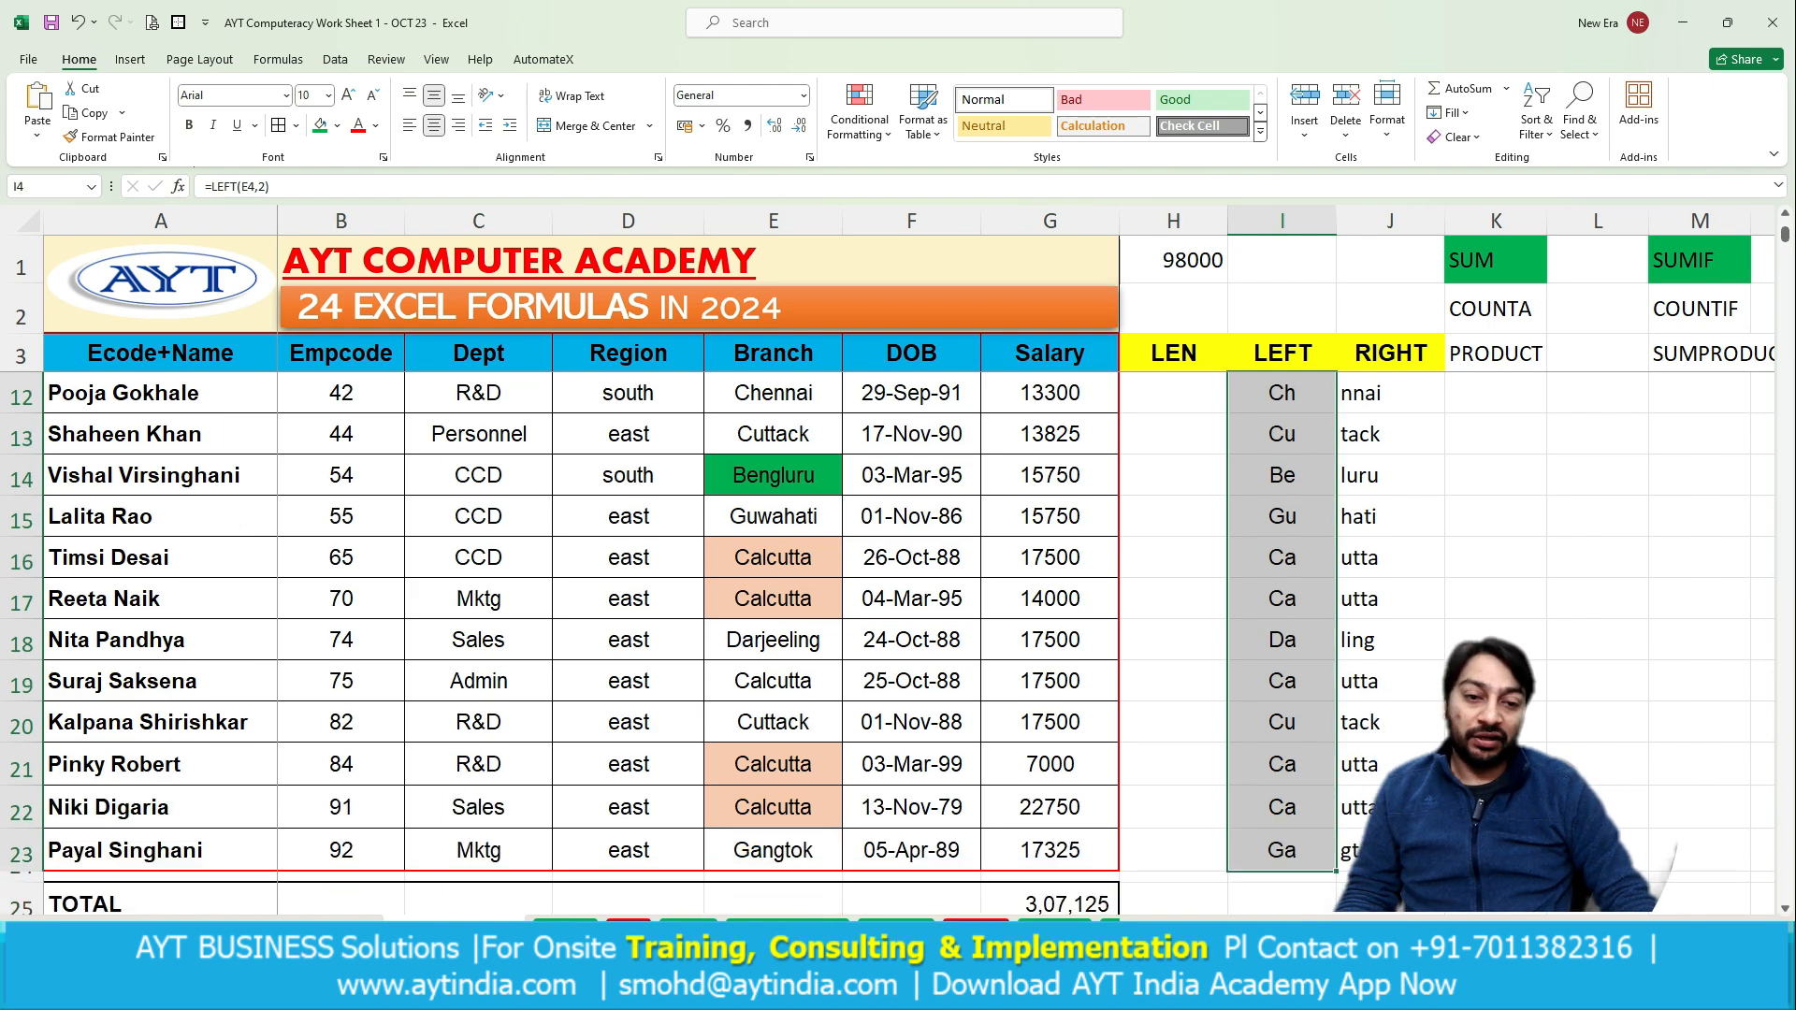
pyautogui.scroll(3, 1281, 848)
pyautogui.moveTo(1390, 392); pyautogui.dragTo(1390, 772)
pyautogui.scroll(4, 1390, 771)
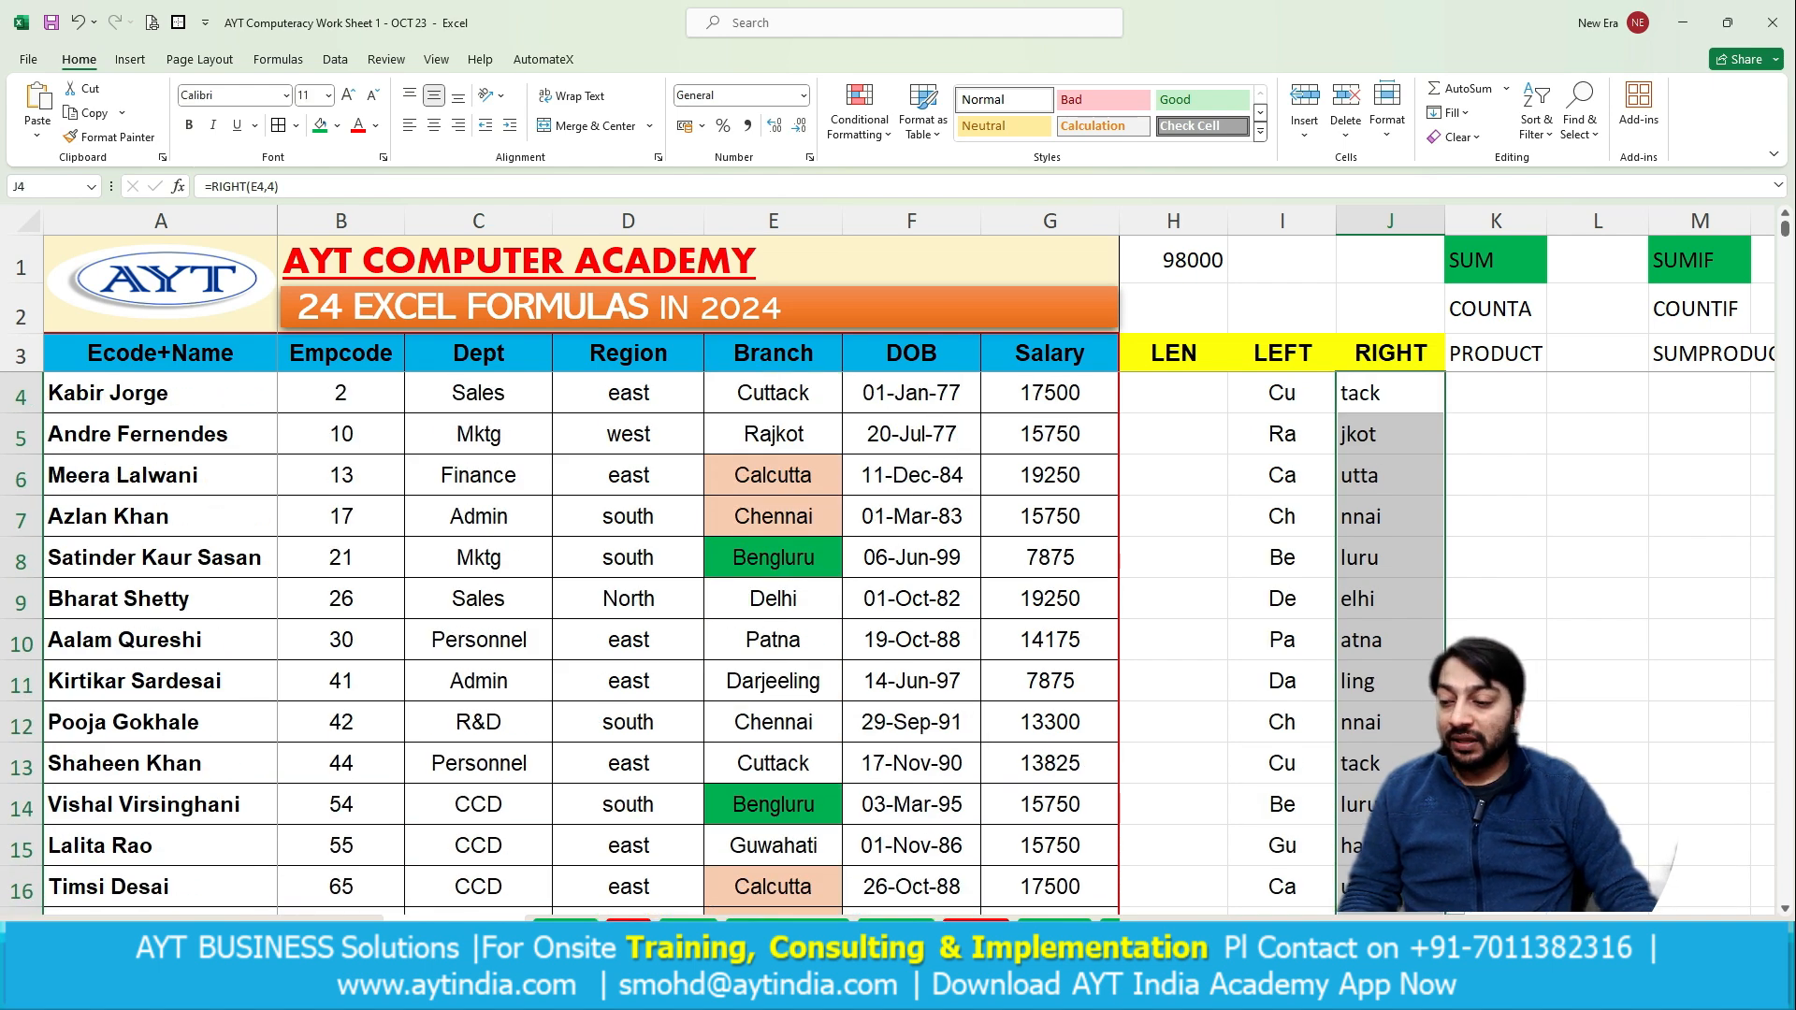
# Pick out TODAY in the formula list sheet, and look over the employee data sheet down to the spaced-out names.
pyautogui.hotkey('ctrl', 'pageup')
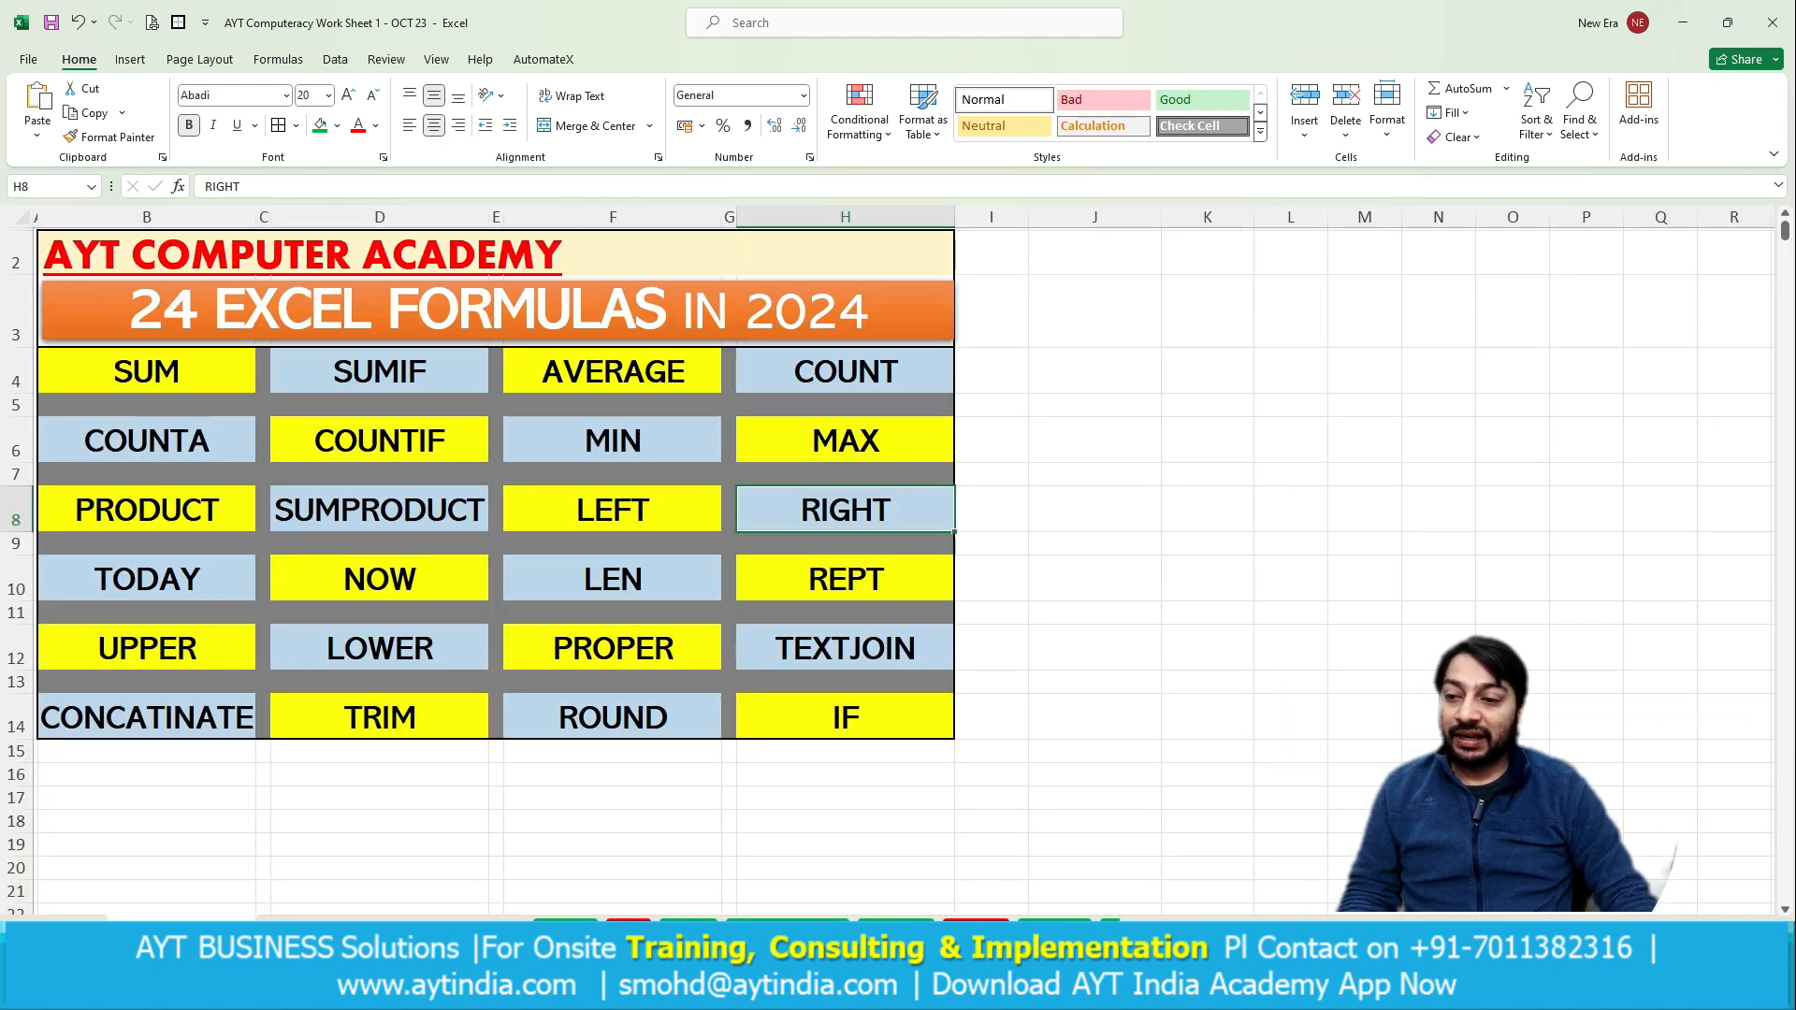
pyautogui.click(147, 579)
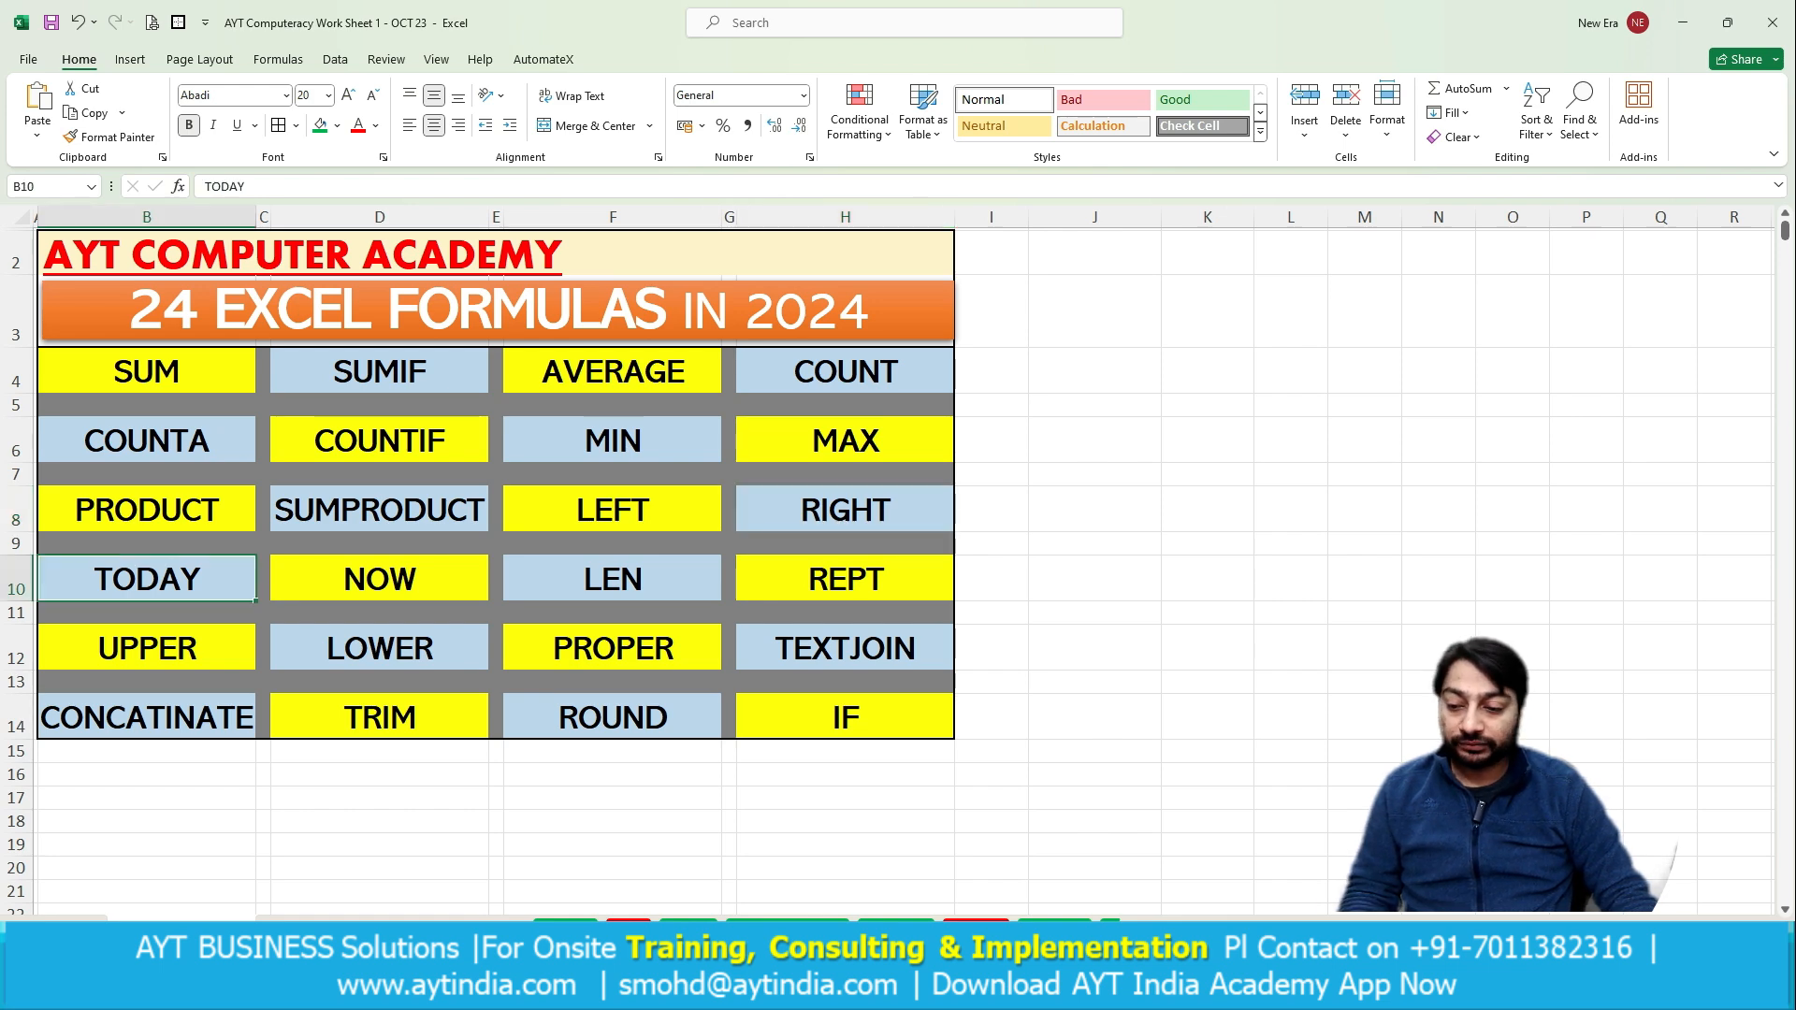
pyautogui.hotkey('ctrl', 'pagedown')
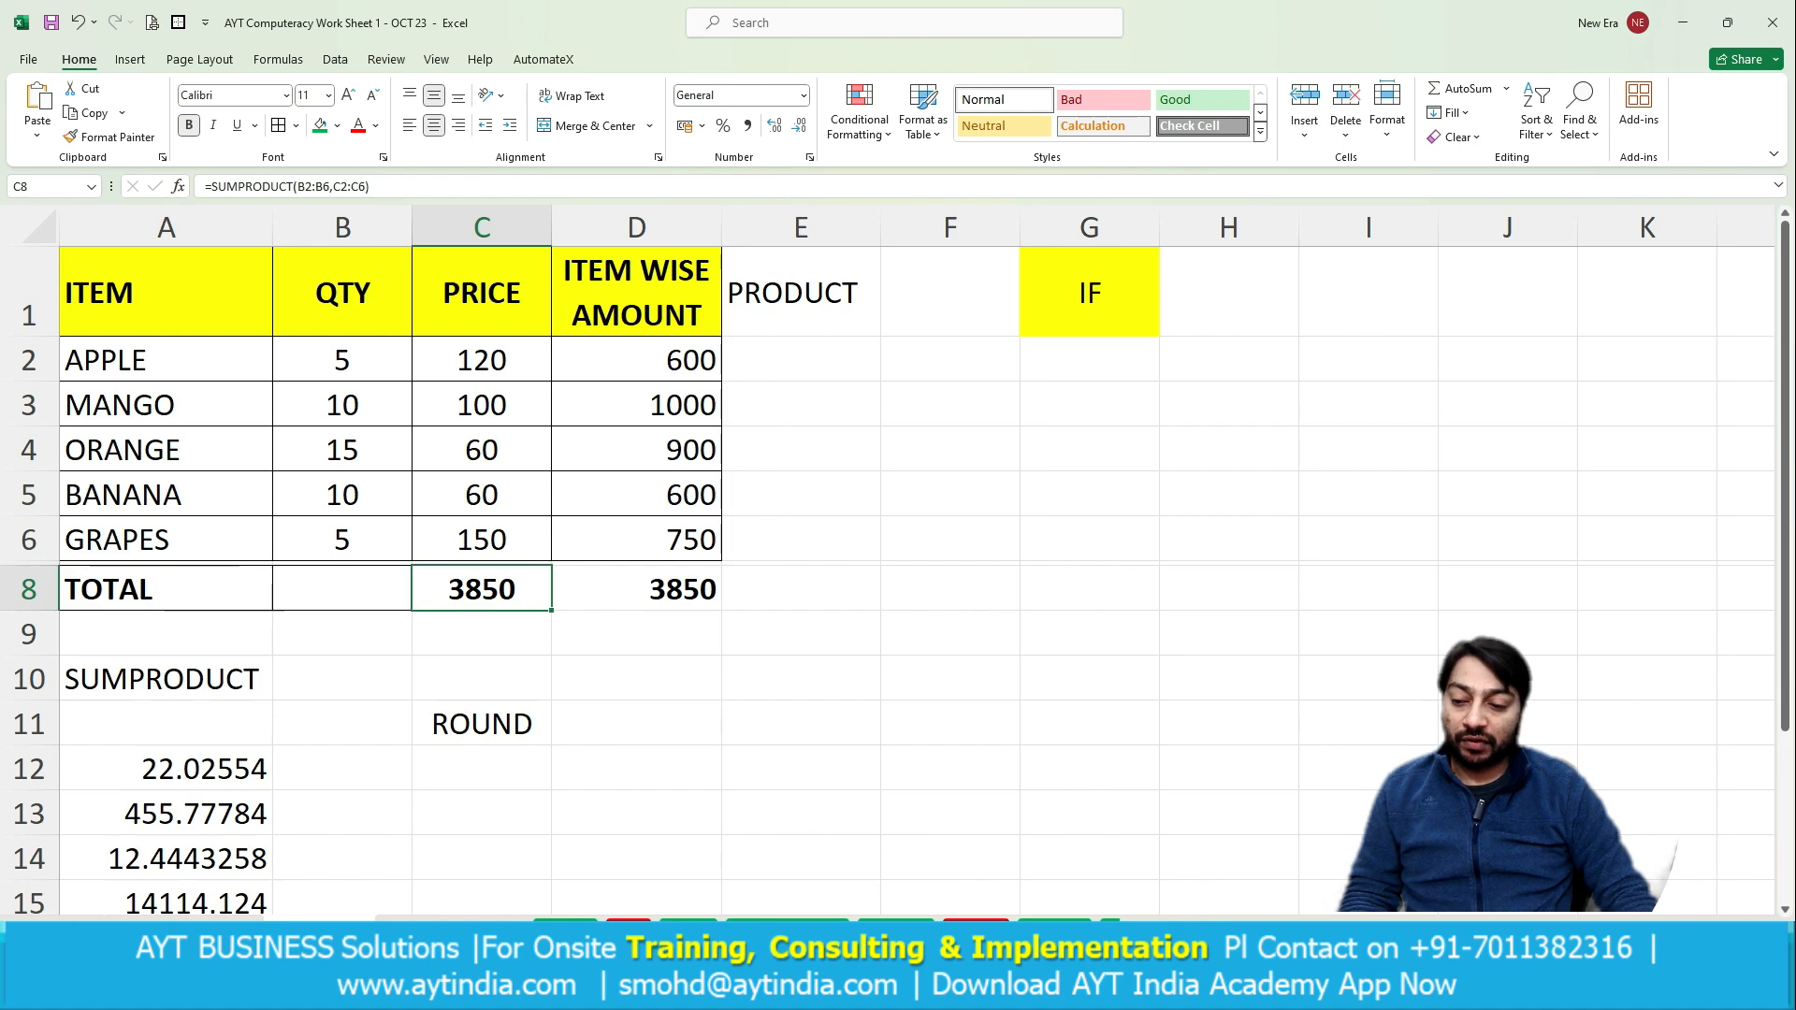
pyautogui.hotkey('ctrl', 'pagedown')
pyautogui.scroll(-13, 898, 636)
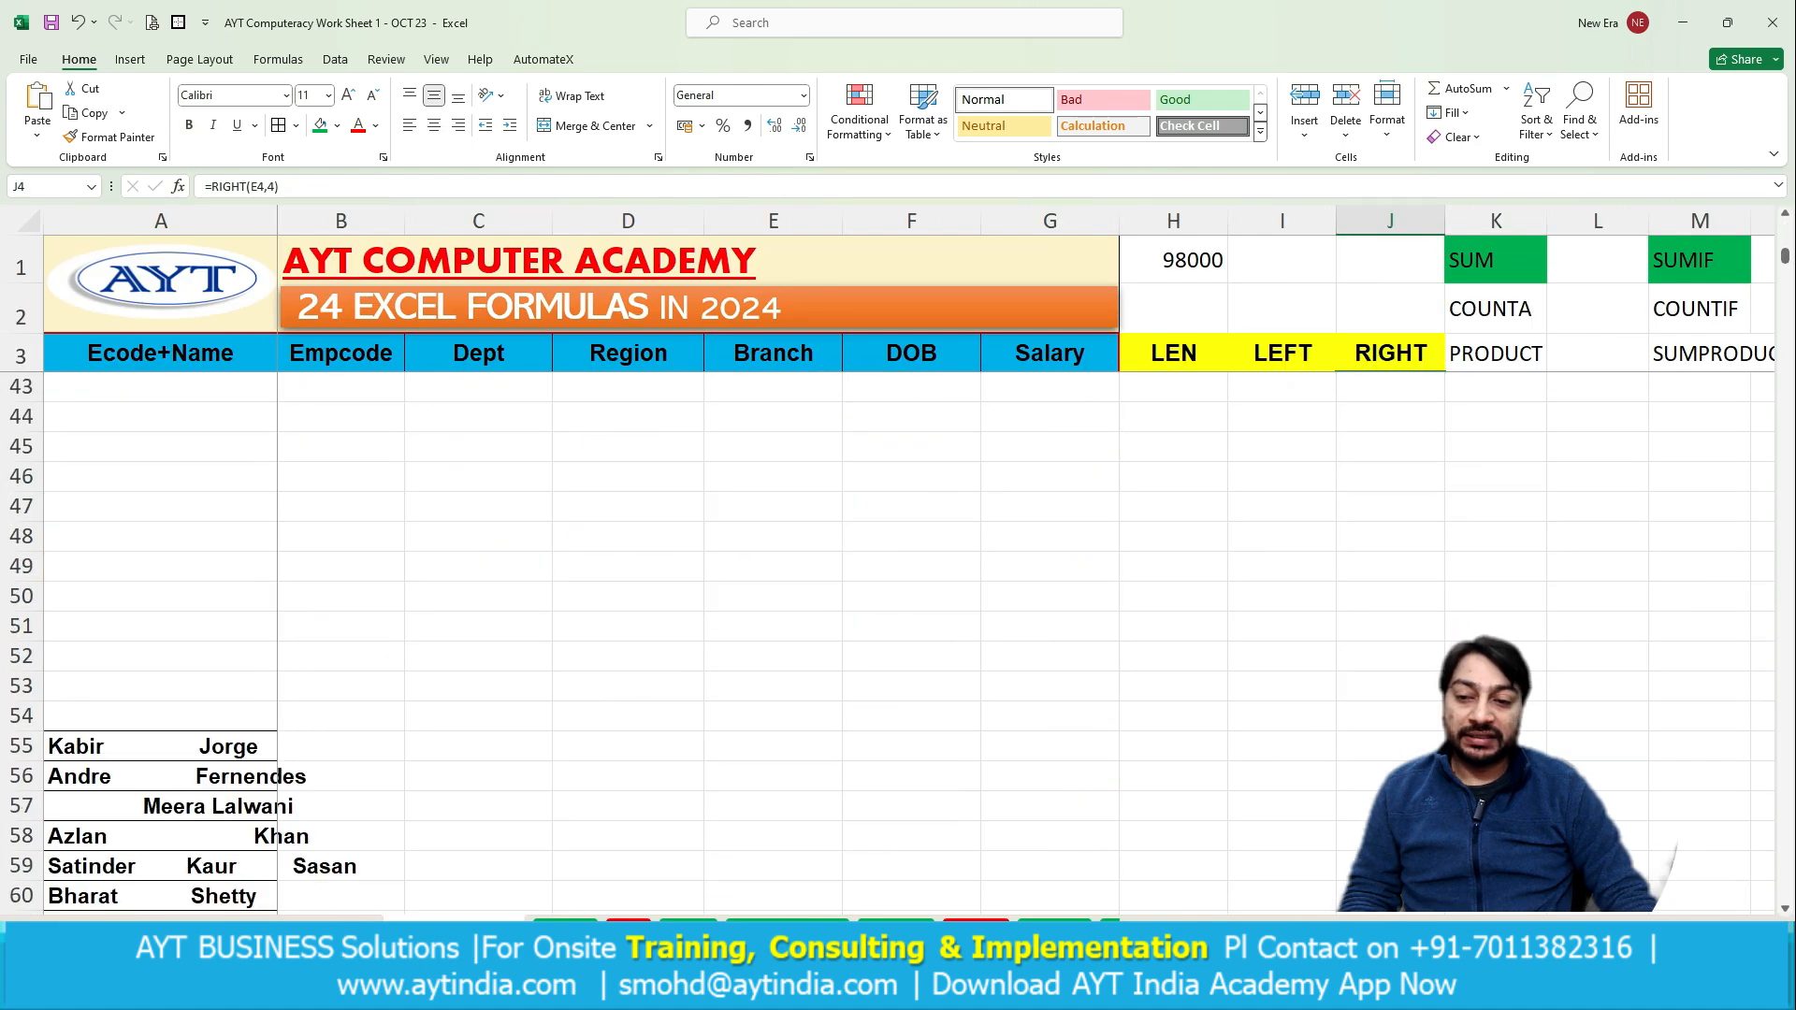
pyautogui.scroll(3, 898, 636)
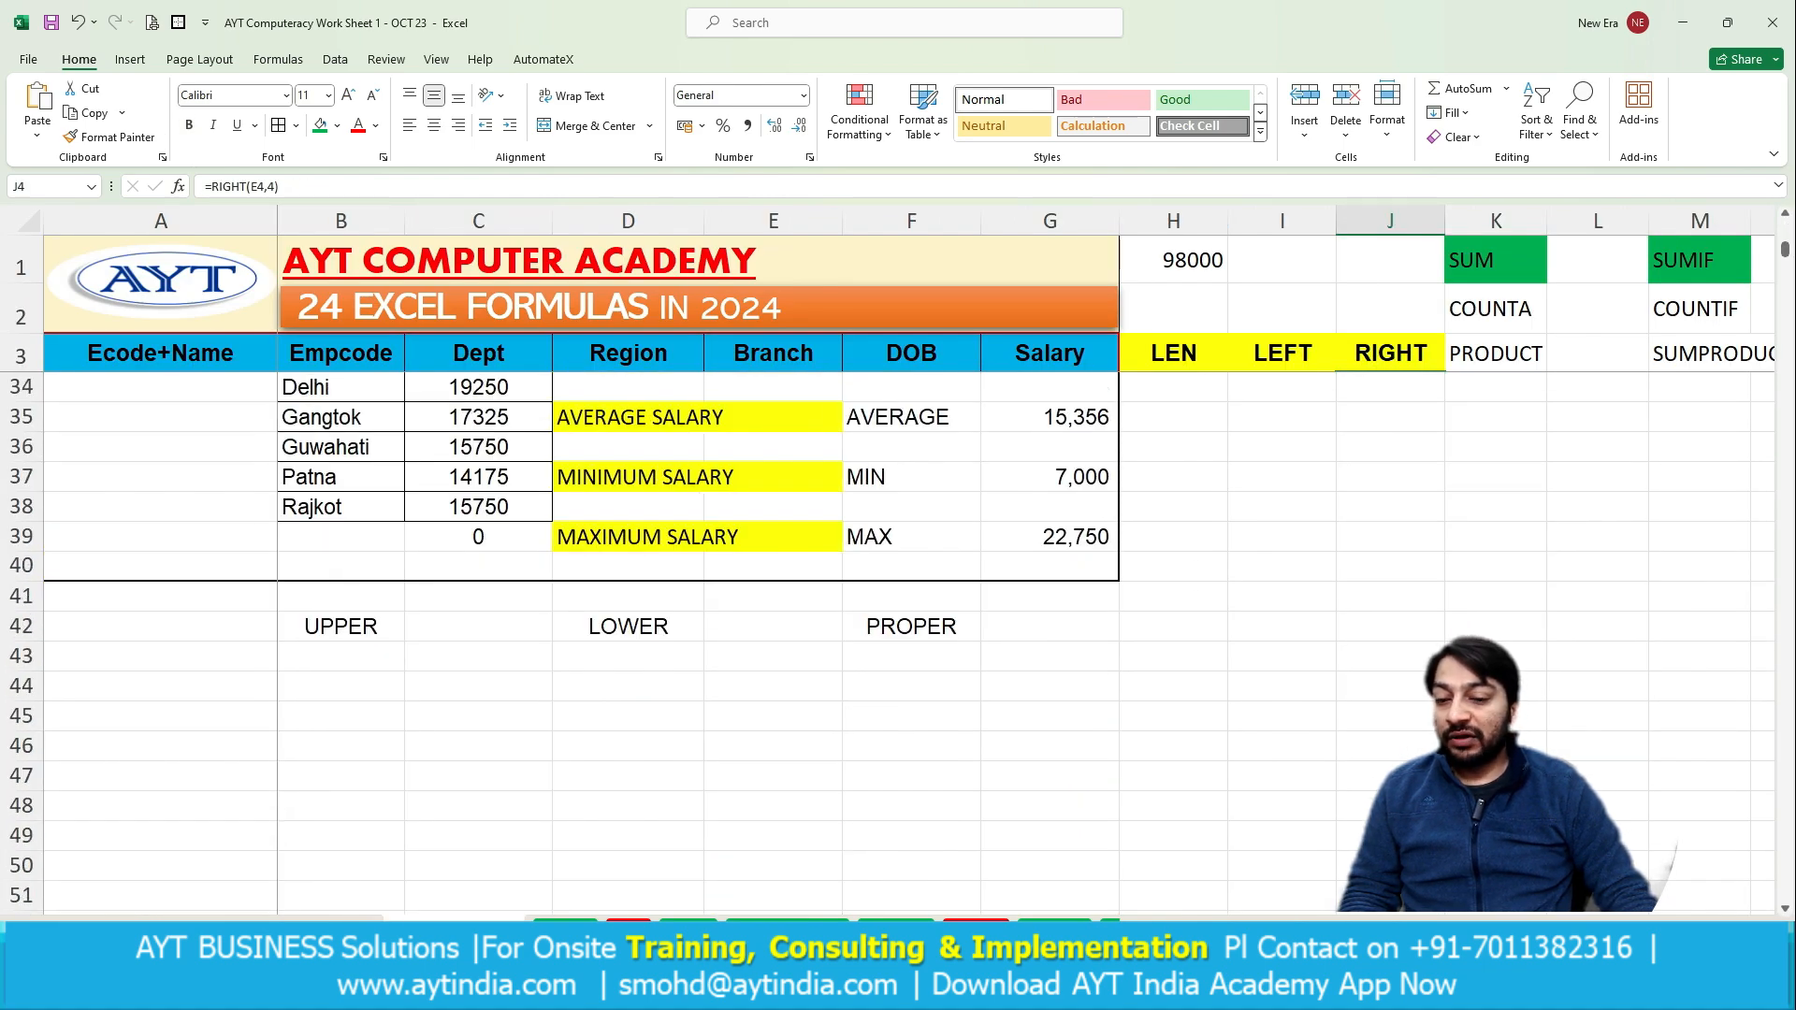
pyautogui.keyDown('ctrl'); pyautogui.scroll(2, 645, 636); pyautogui.keyUp('ctrl')
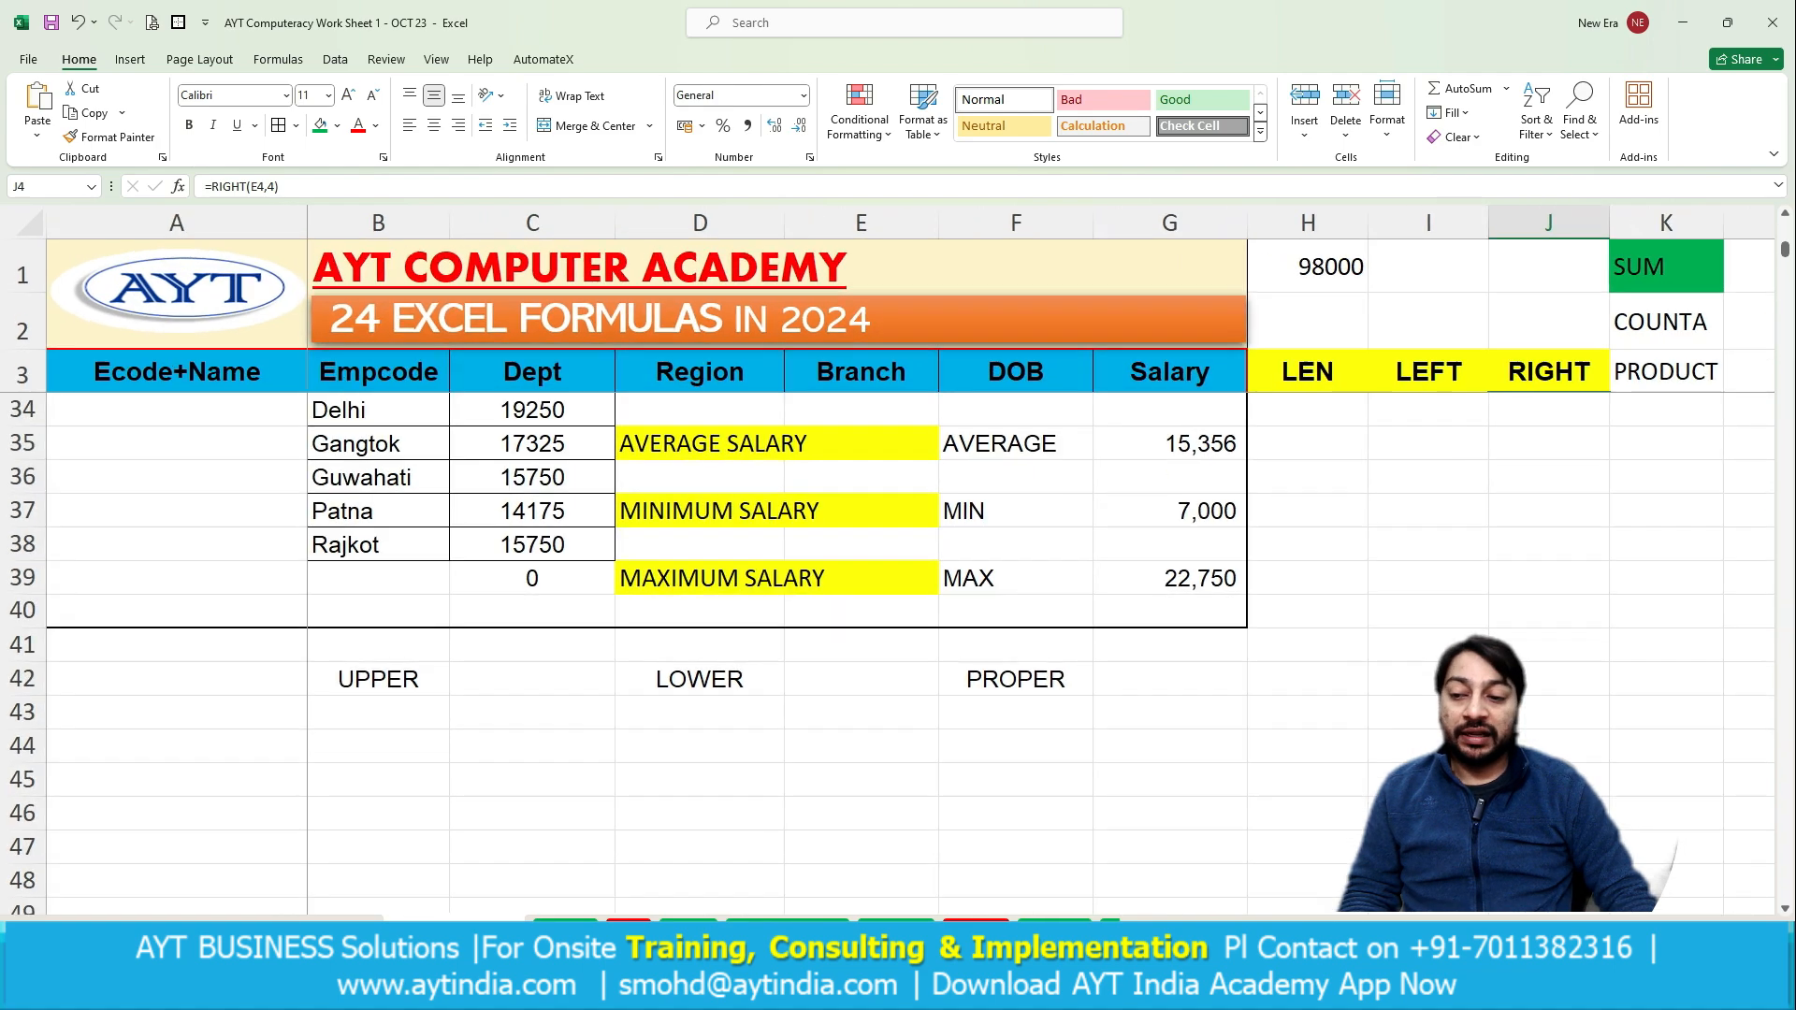
pyautogui.scroll(3, 646, 636)
pyautogui.scroll(7, 645, 636)
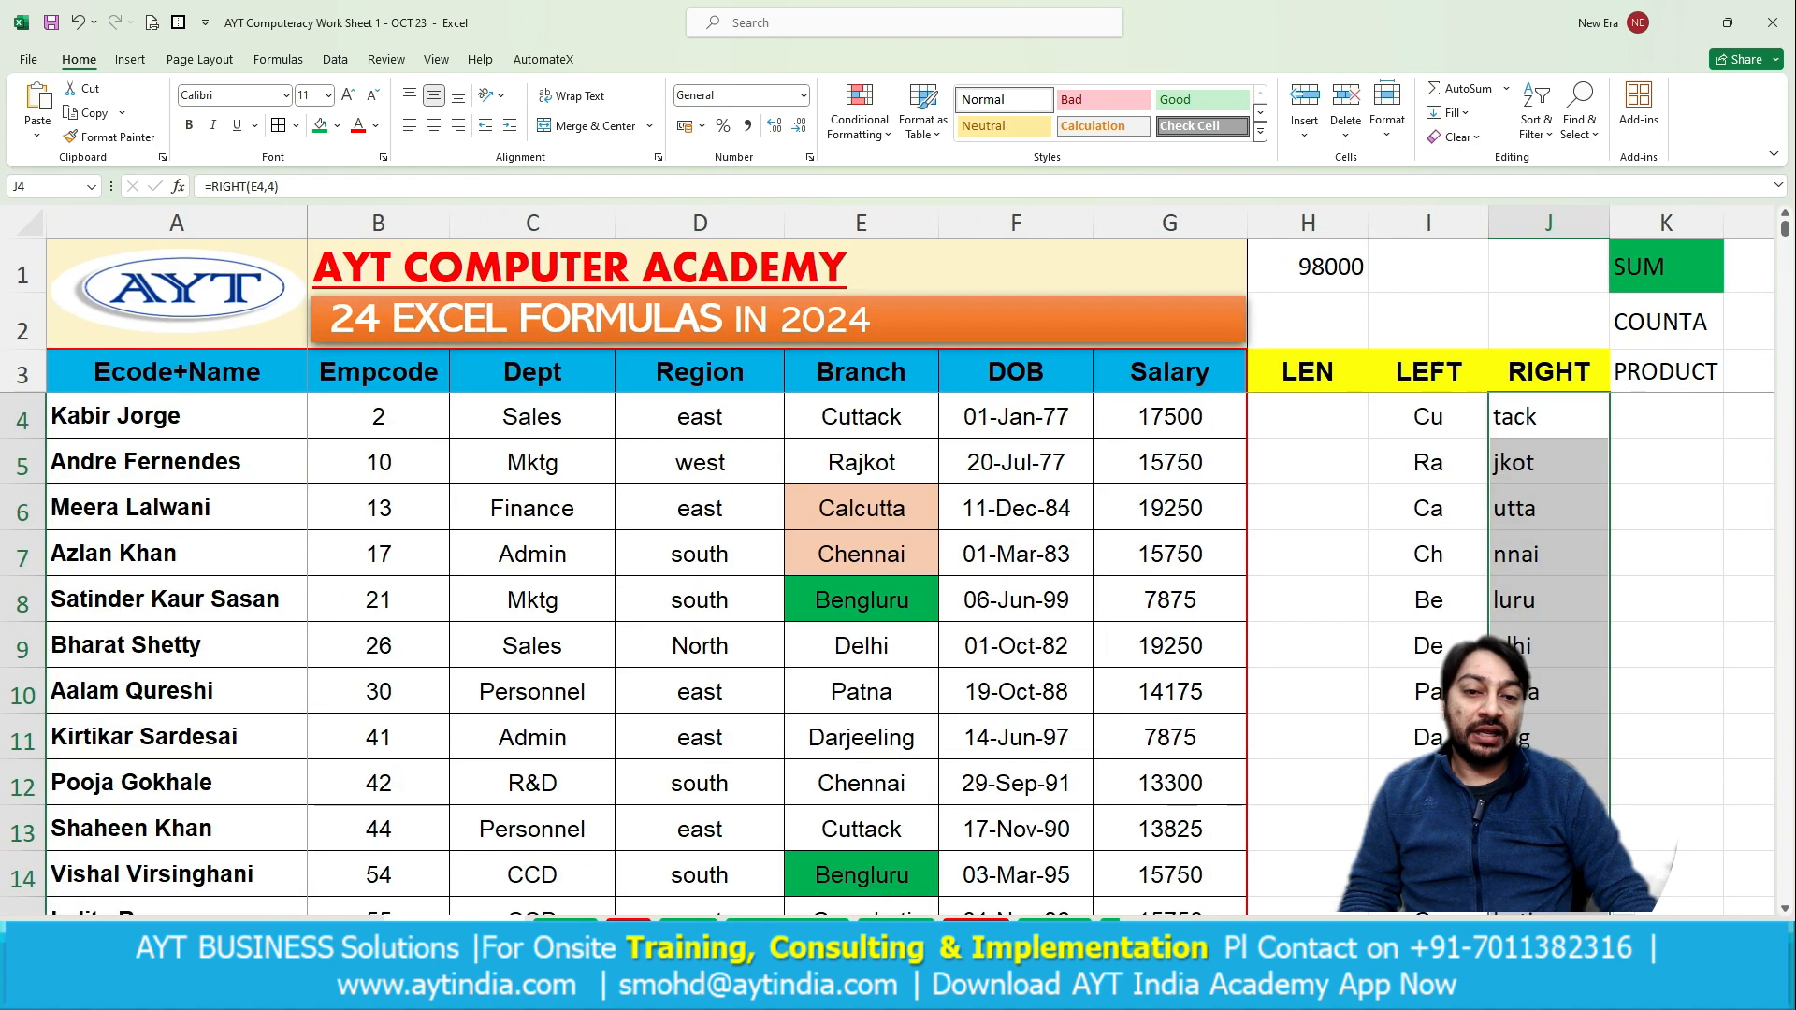
# Replace the contents of cell H1 with the label "Date:".
pyautogui.click(1307, 267)
pyautogui.write('dAT')
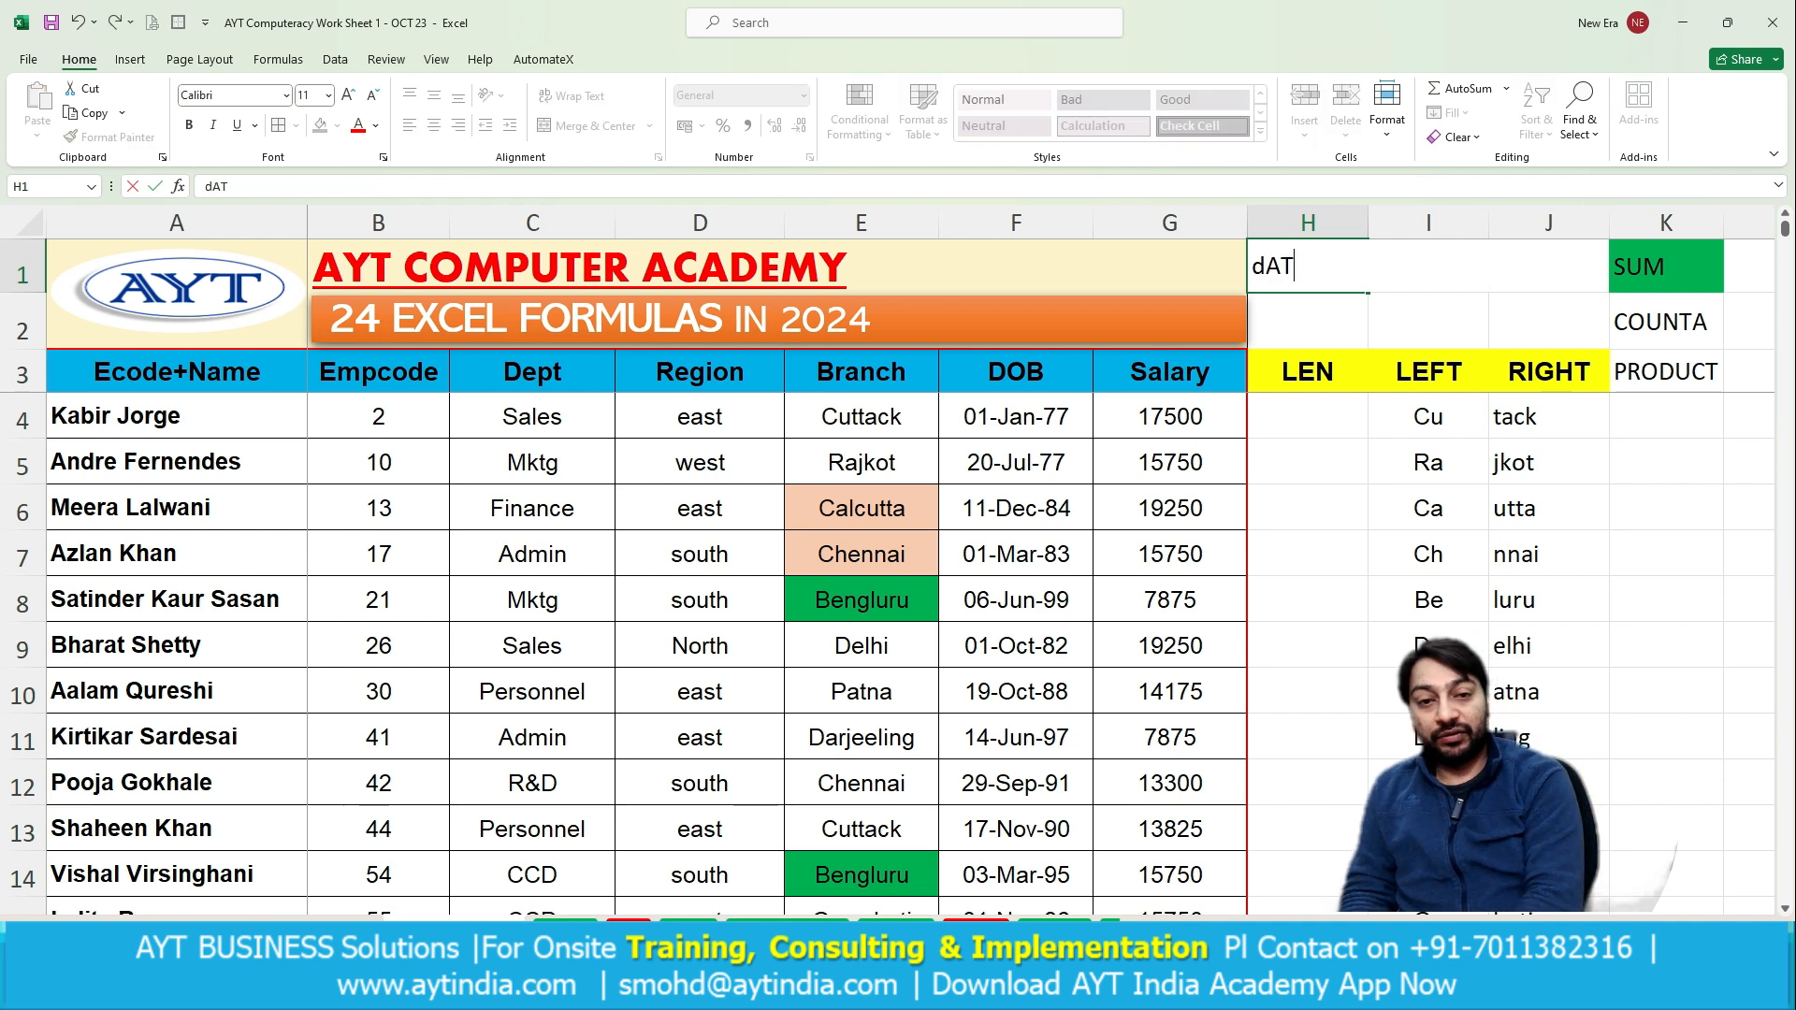
pyautogui.press('BackSpace')
pyautogui.press('BackSpace')
pyautogui.press('BackSpace')
pyautogui.write('D')
pyautogui.press('capslock')
pyautogui.write('a')
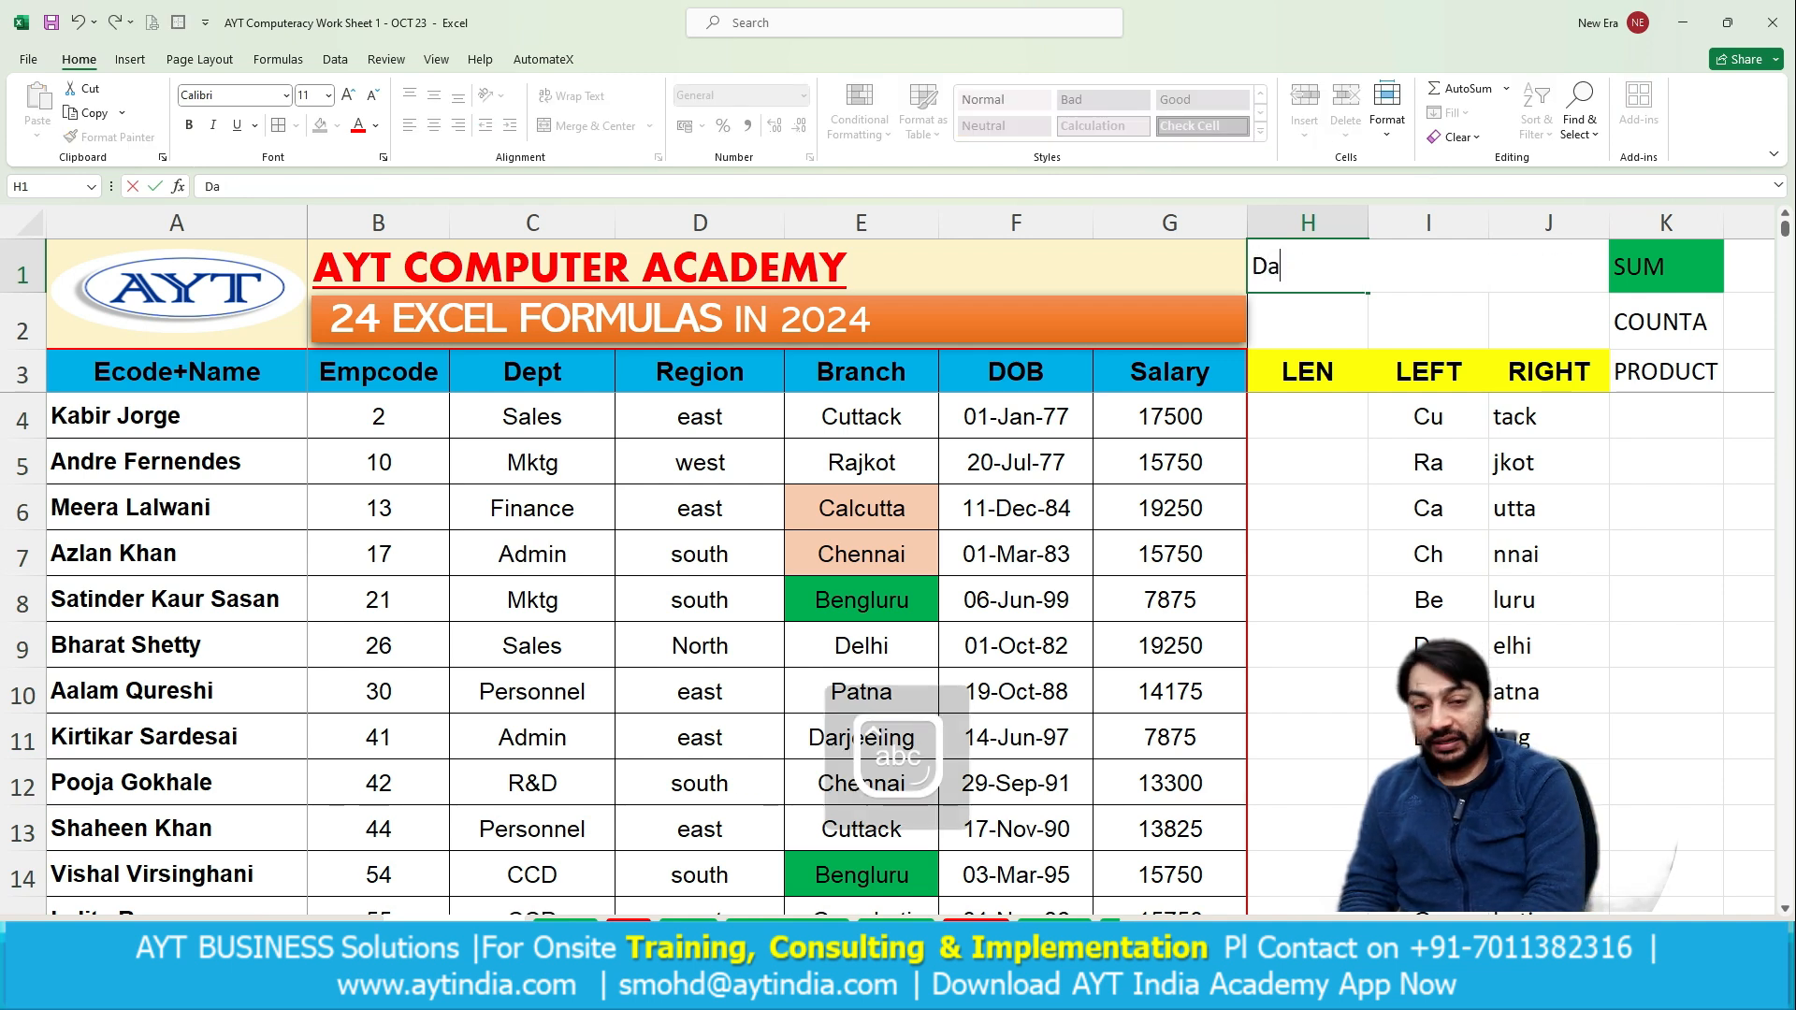
pyautogui.write('te:')
pyautogui.press('Tab')
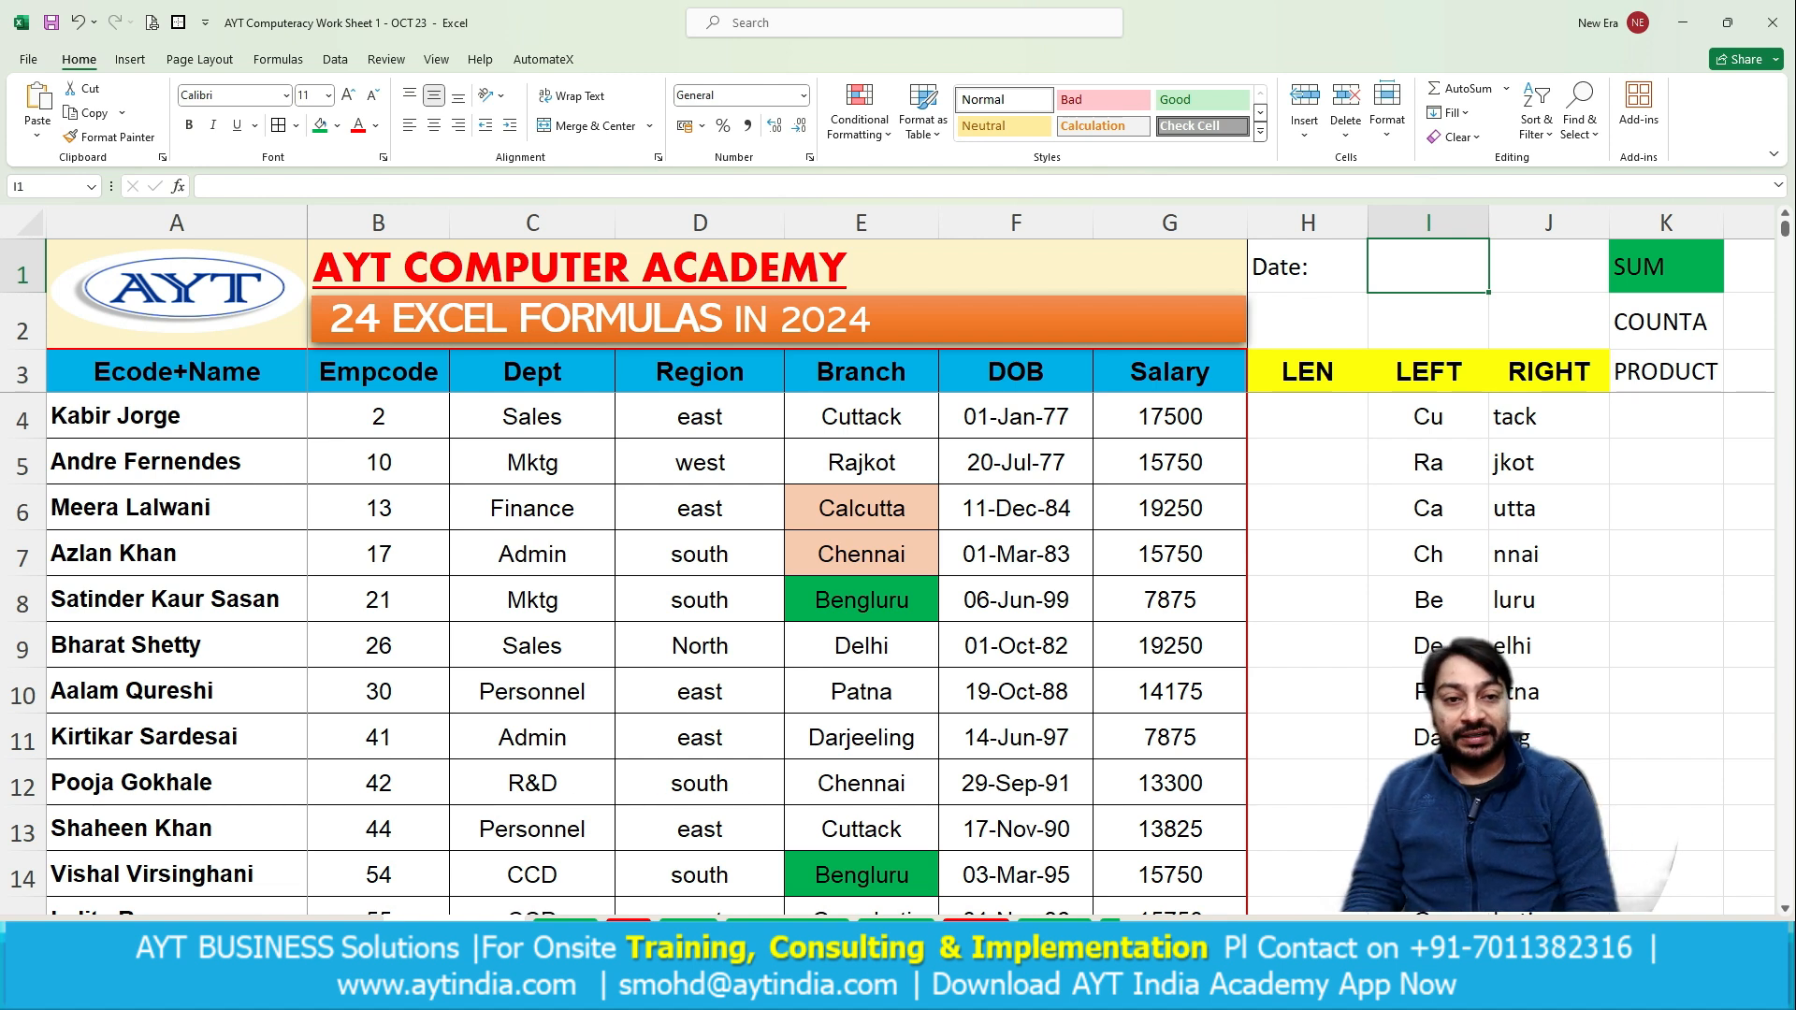
# Enter the date 5/2 manually in cell I1 beside the Date label.
pyautogui.write('3')
pyautogui.press('BackSpace')
pyautogui.write('5/2')
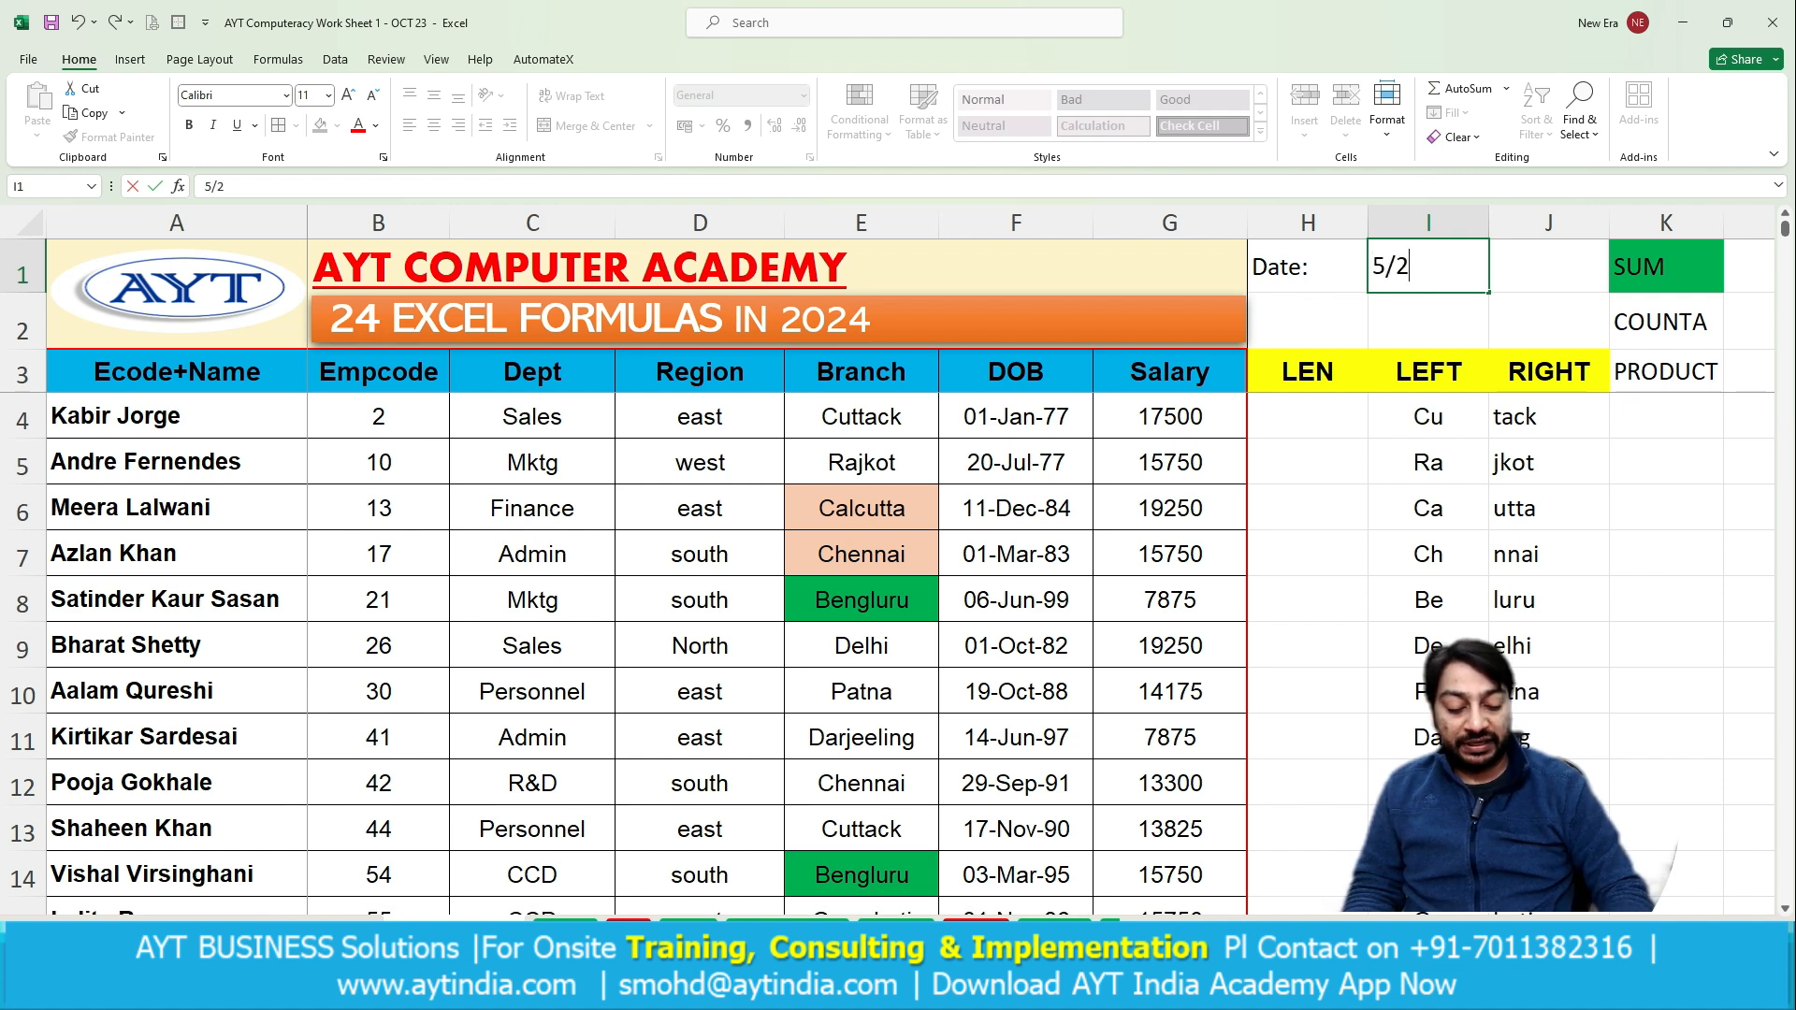
pyautogui.press('Return')
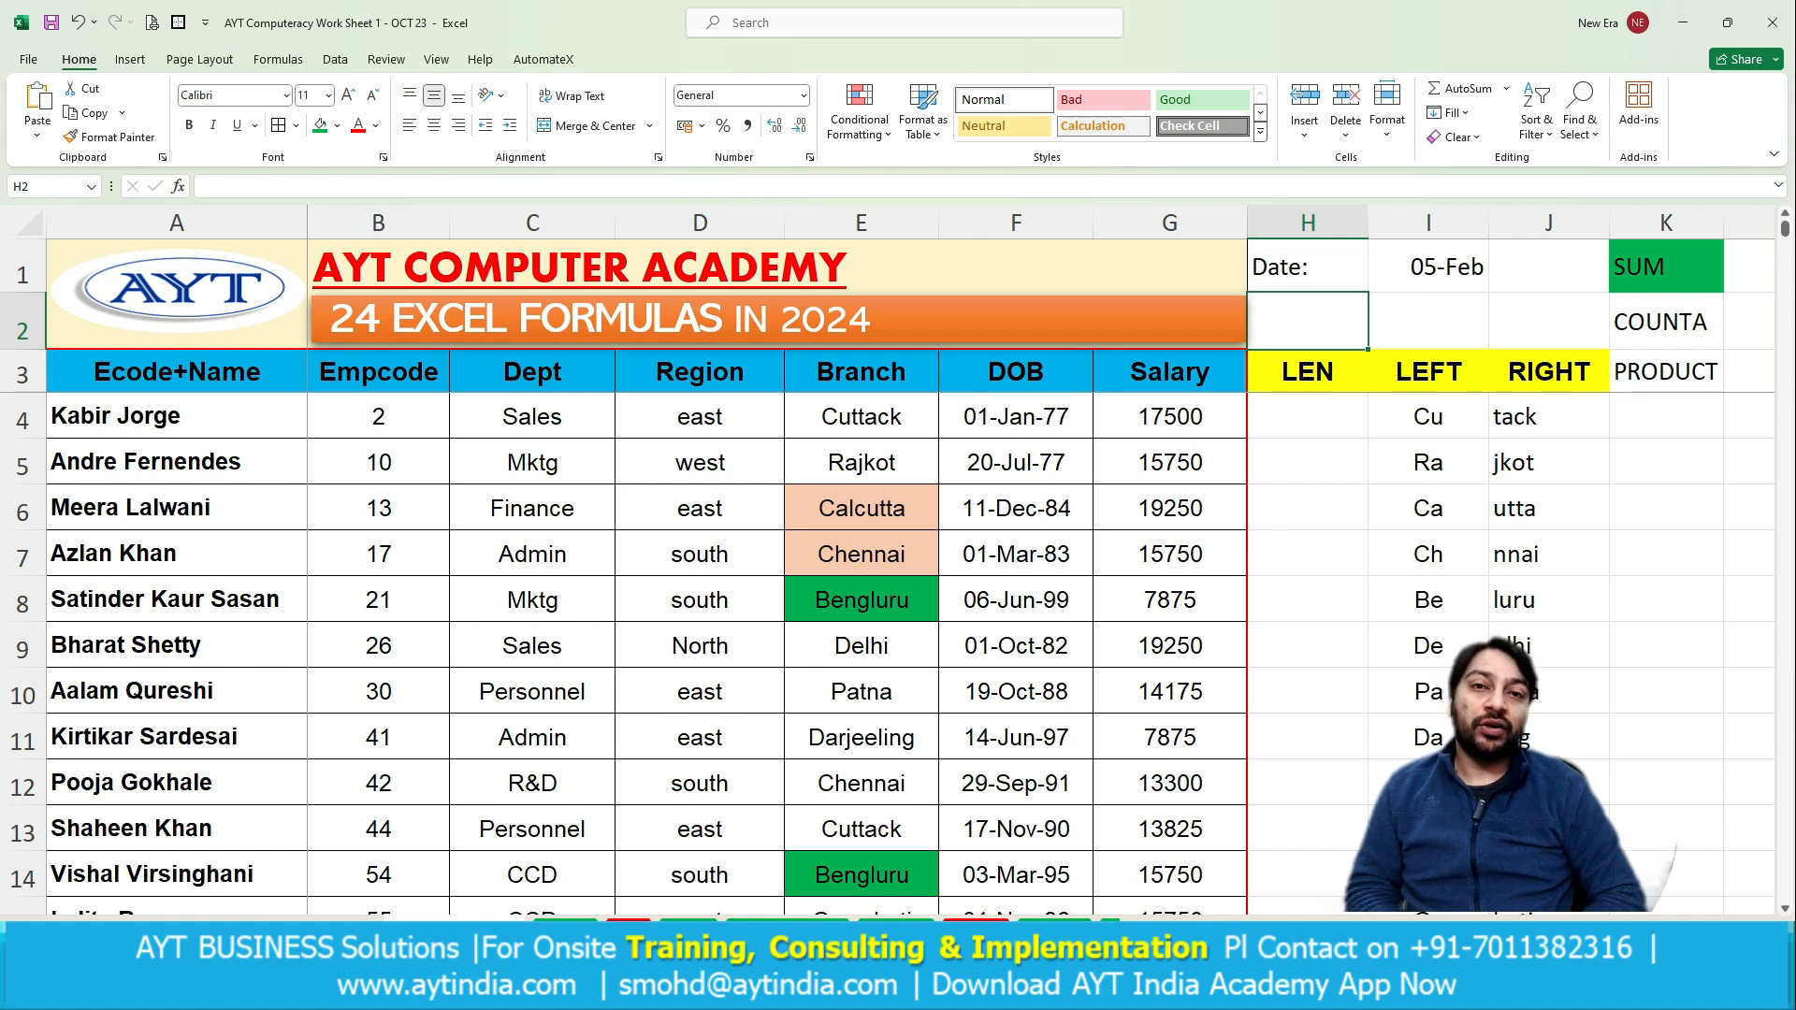
# Enter the formula =TODAY() in cell I1 in place of the fixed date.
pyautogui.press('Up')
pyautogui.press('Right')
pyautogui.write('=today')
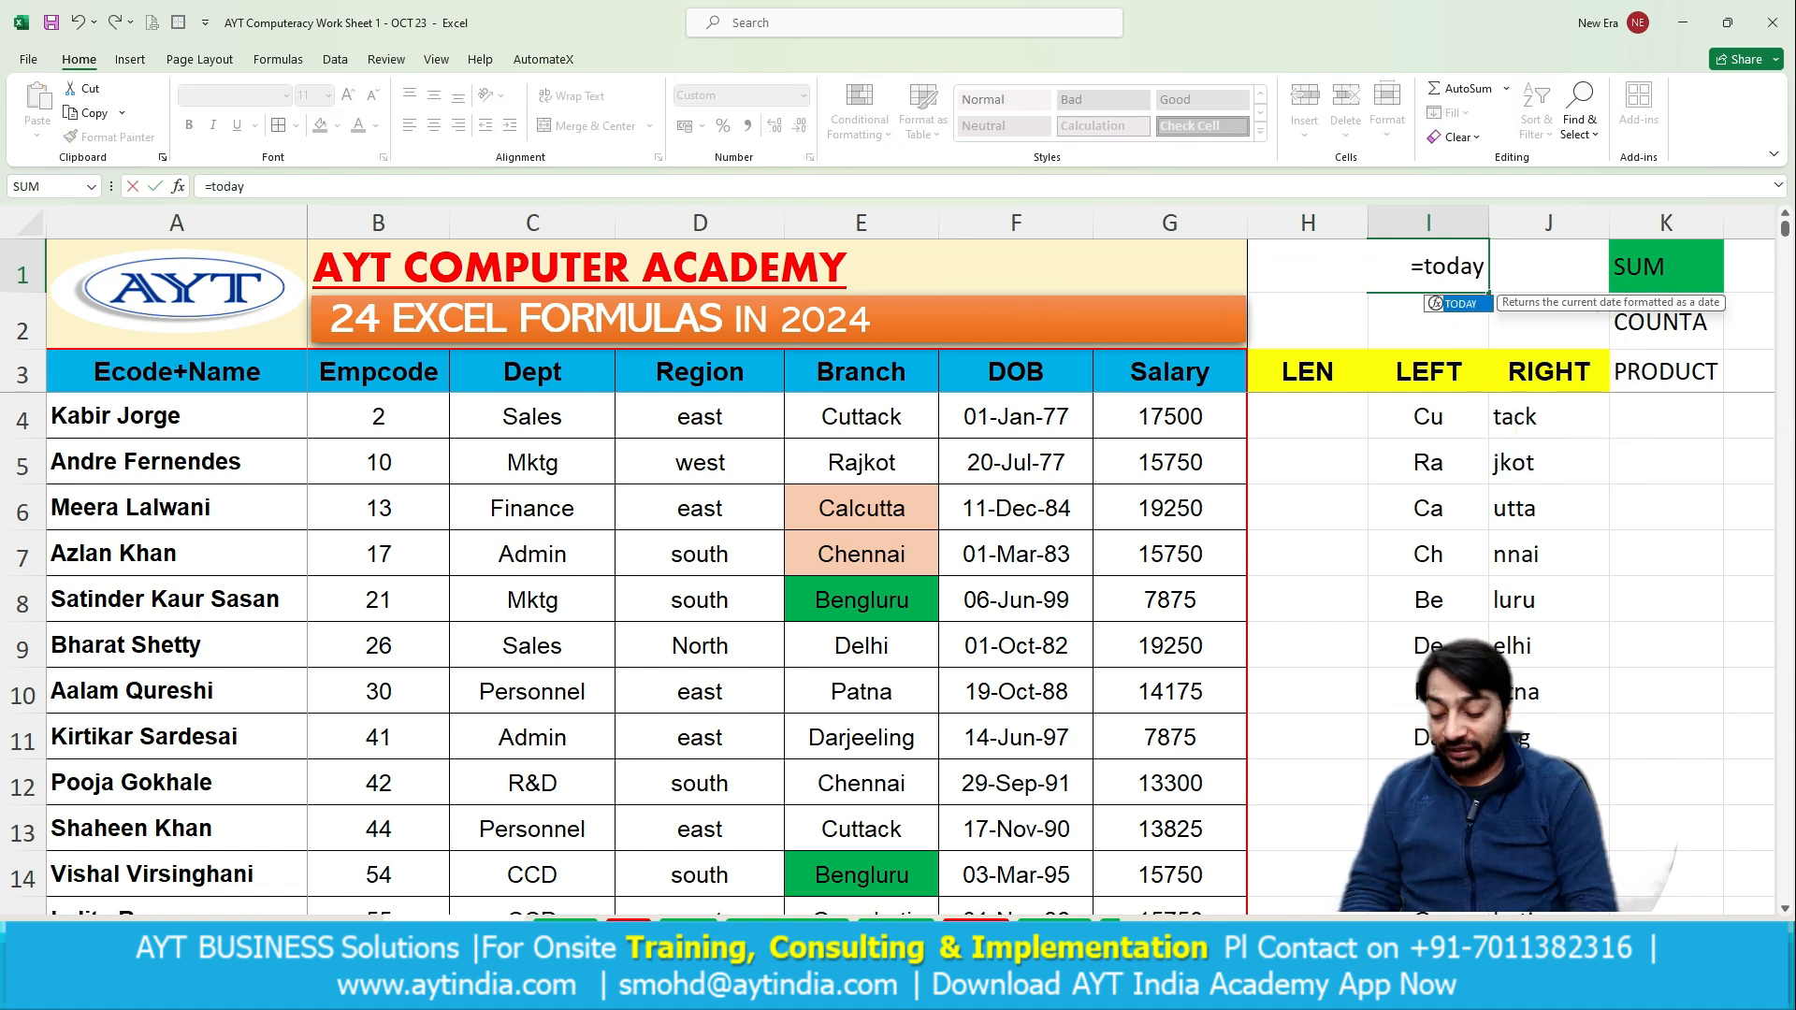
pyautogui.write('()')
pyautogui.press('Return')
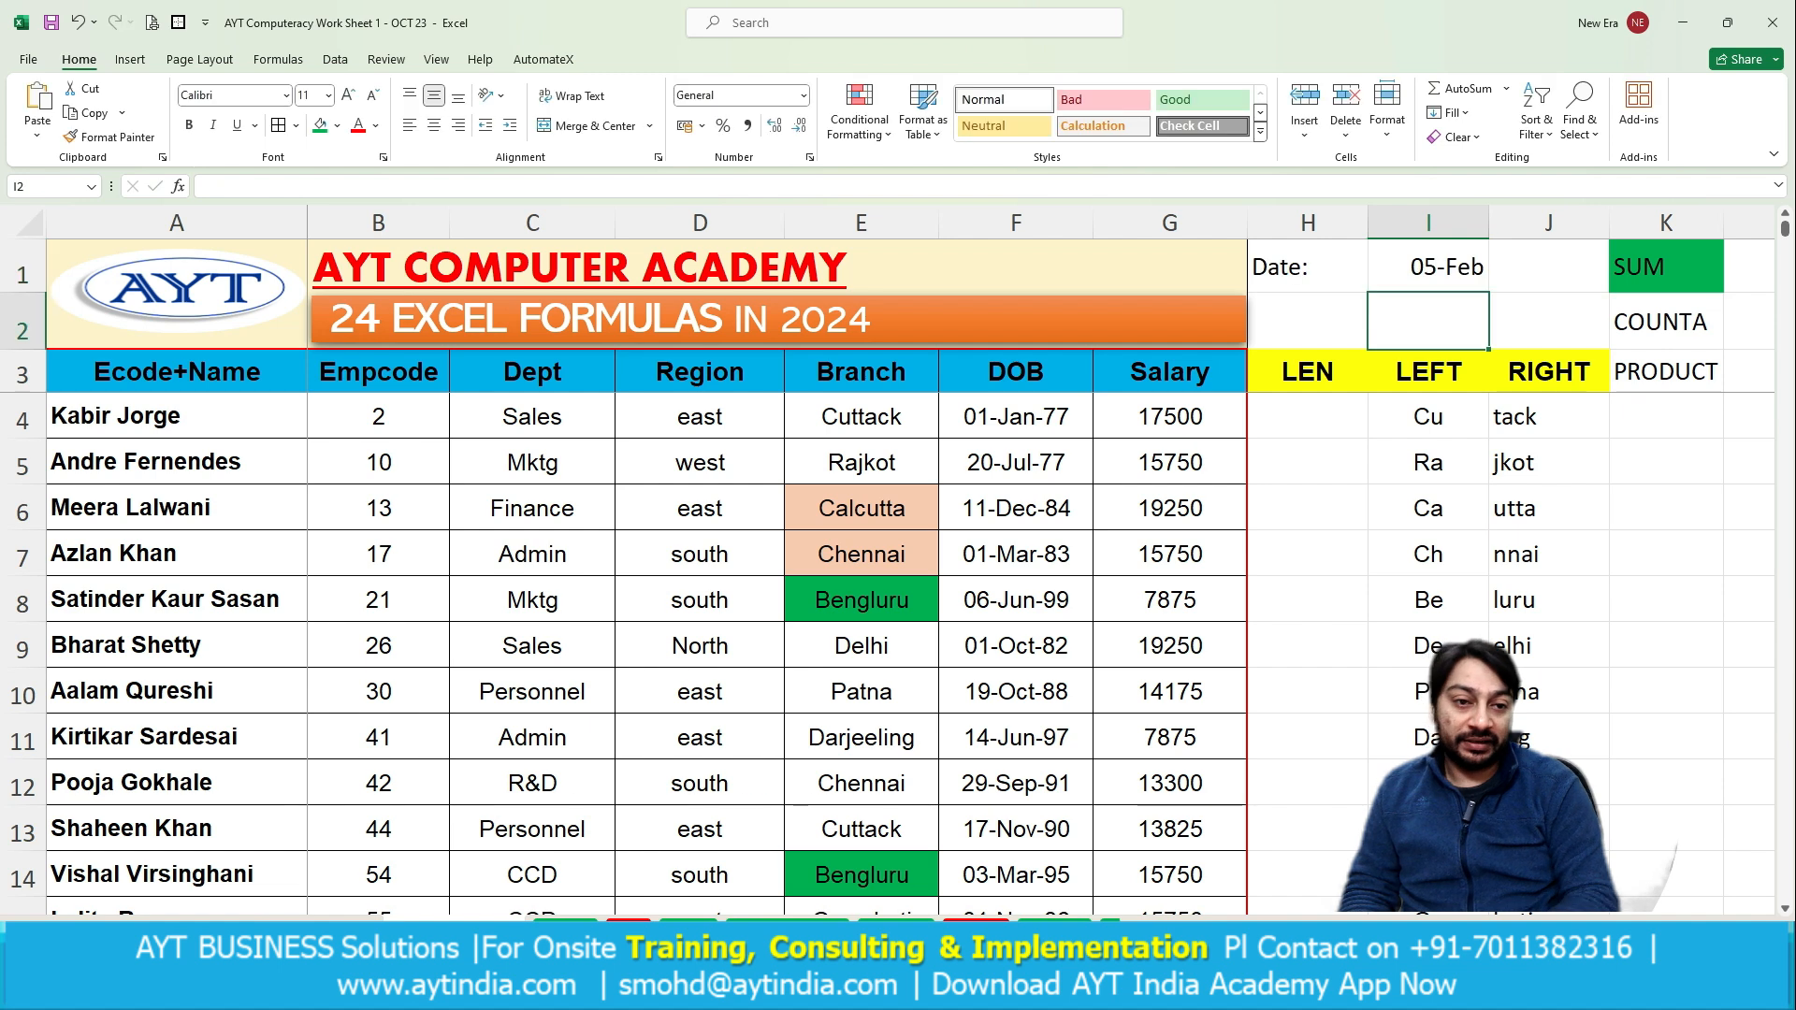
pyautogui.press('Up')
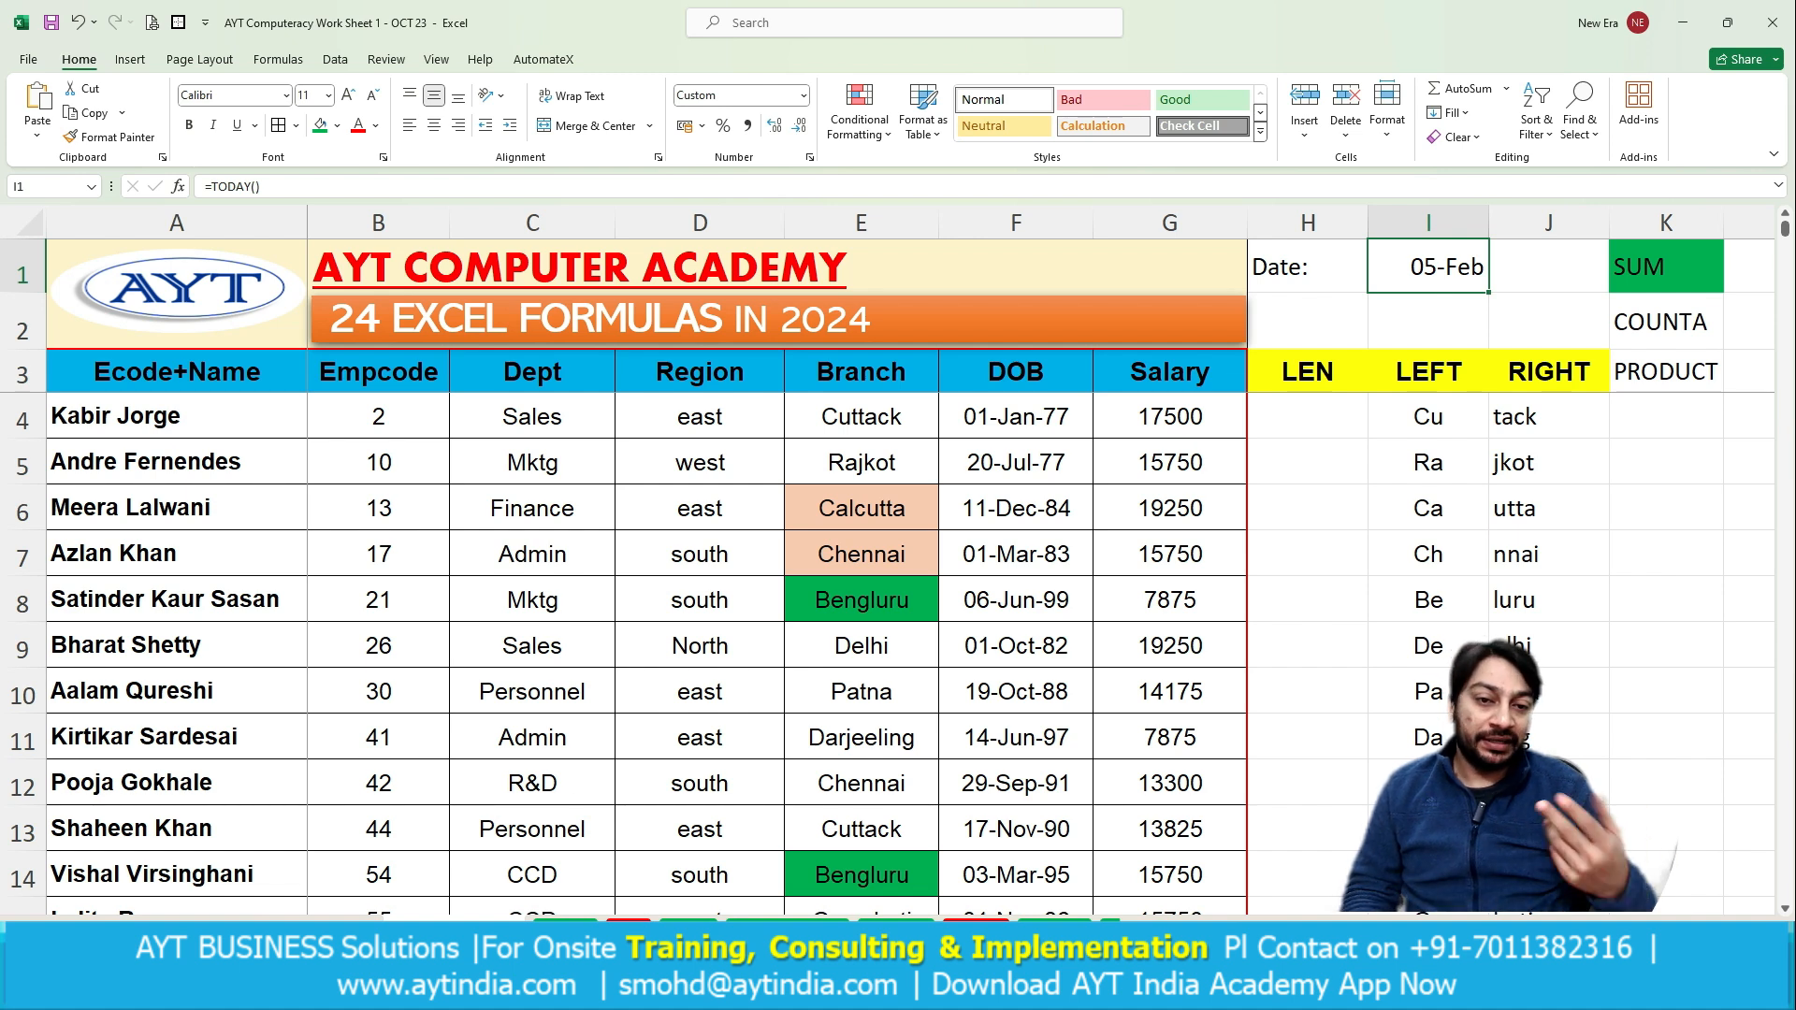
# Add the label "Now:" in cell H2 and enter the formula =NOW() beside it in cell I2.
pyautogui.press('Left')
pyautogui.press('Down')
pyautogui.write('No')
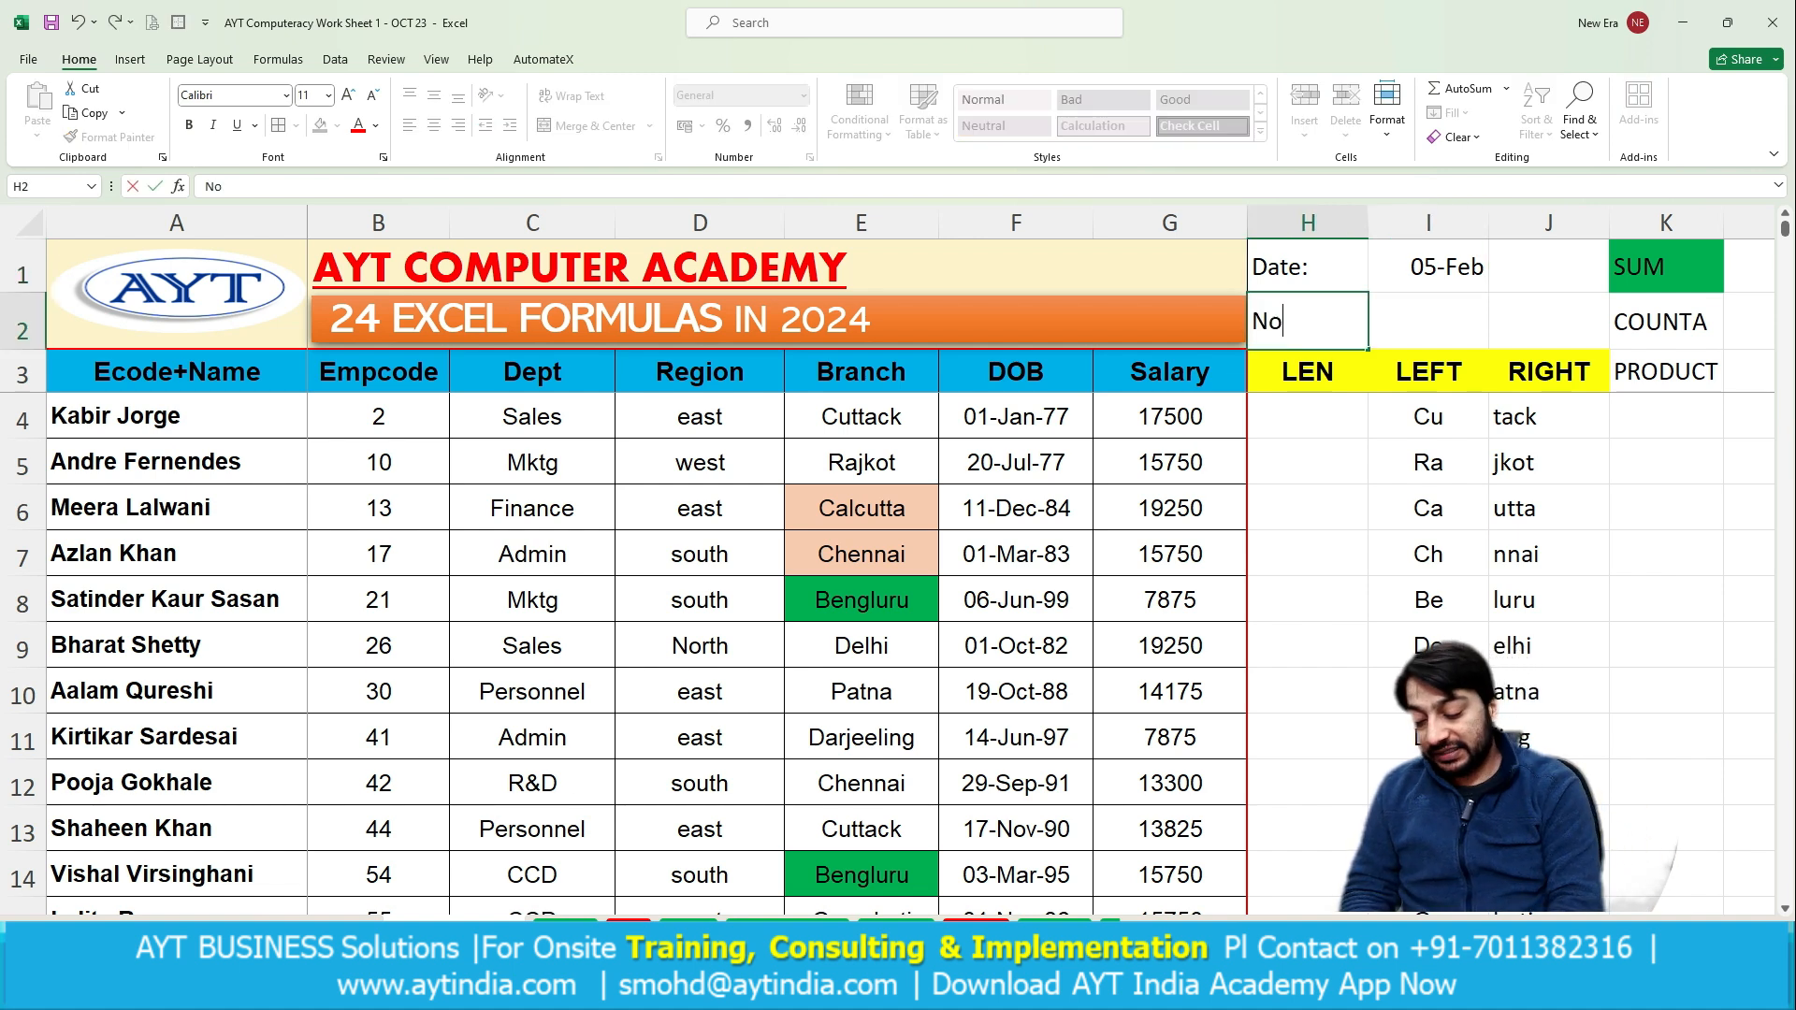
pyautogui.write('w:')
pyautogui.press('Tab')
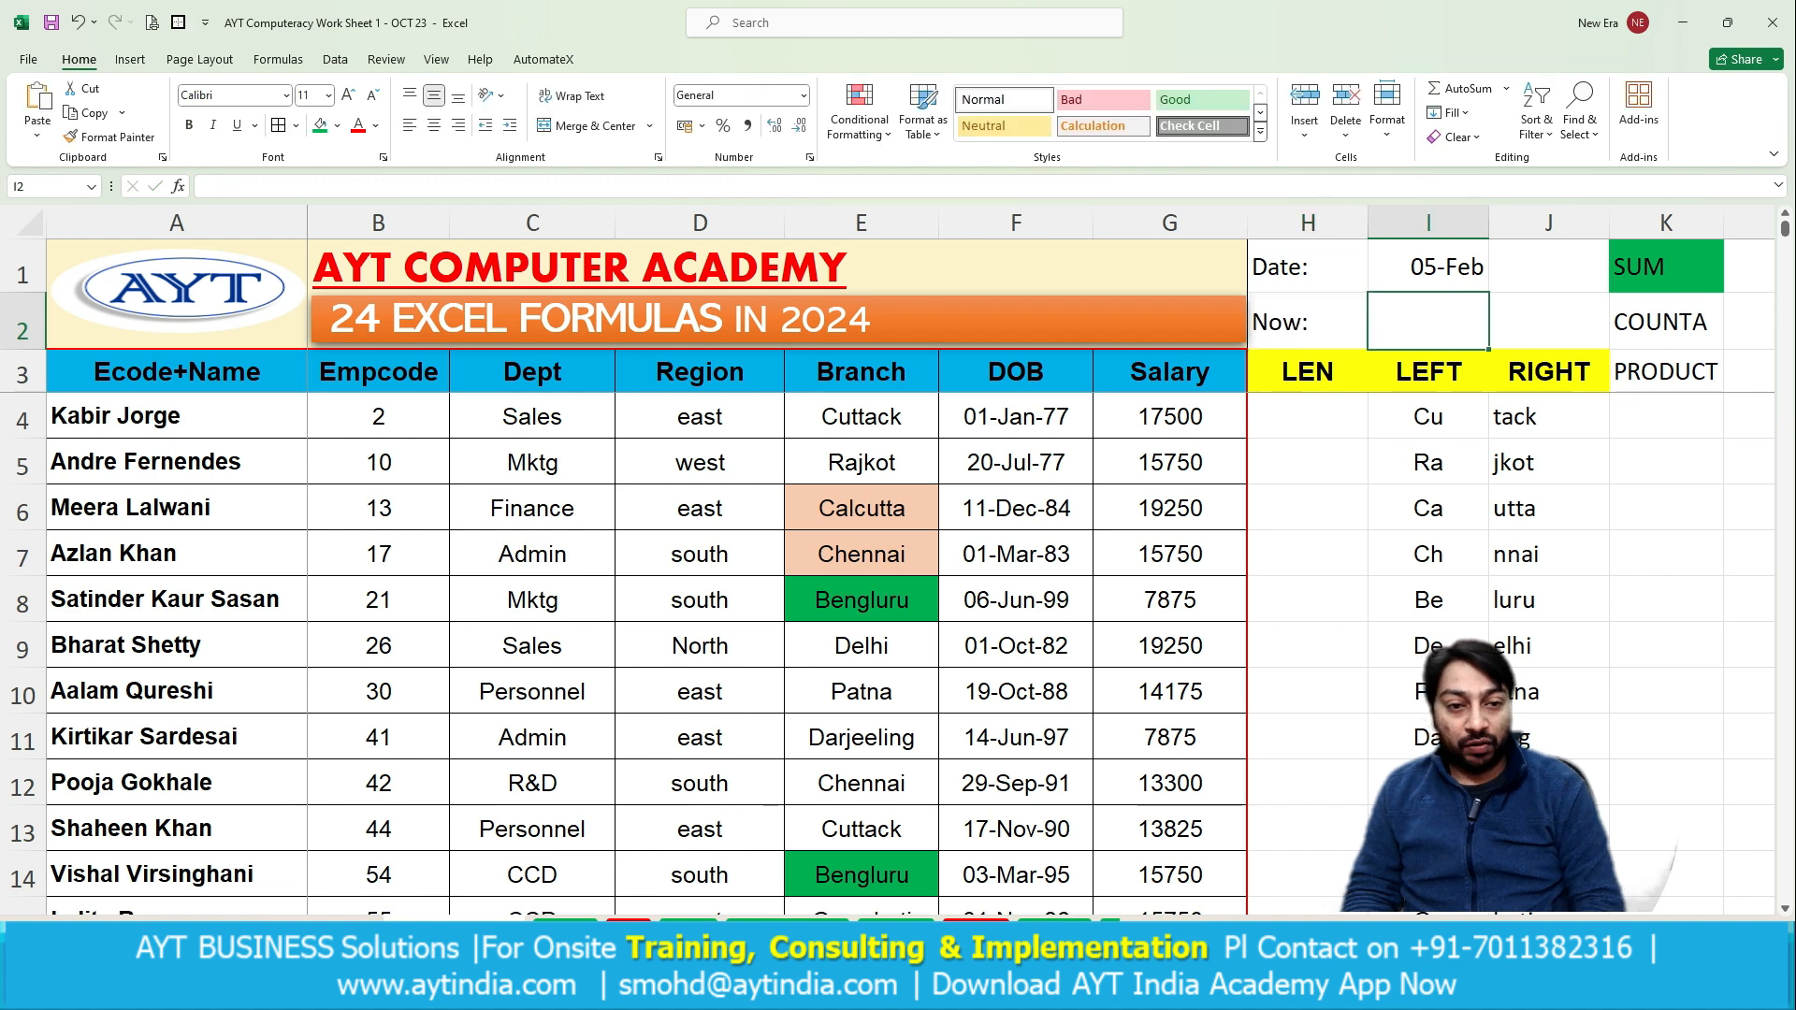
pyautogui.write('=now')
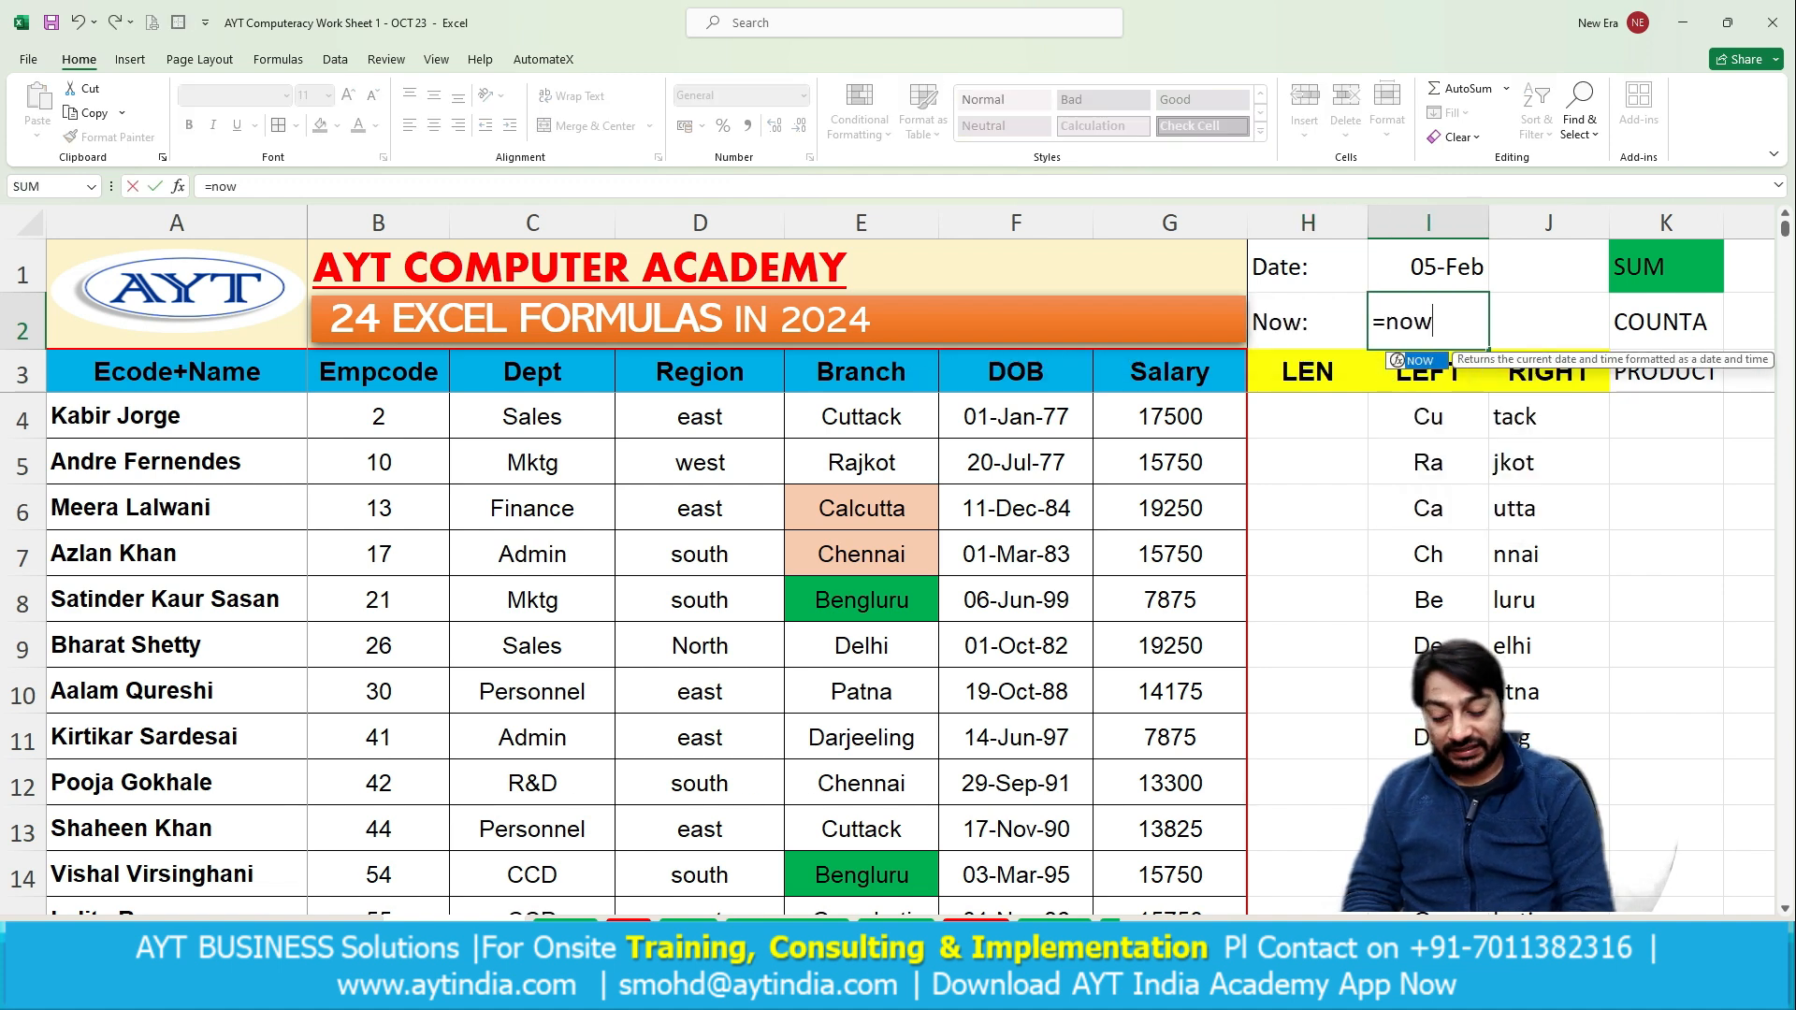
pyautogui.write('()')
pyautogui.press('Return')
# Merge and center cells I2:J2 so the date and time fit.
pyautogui.press('Up')
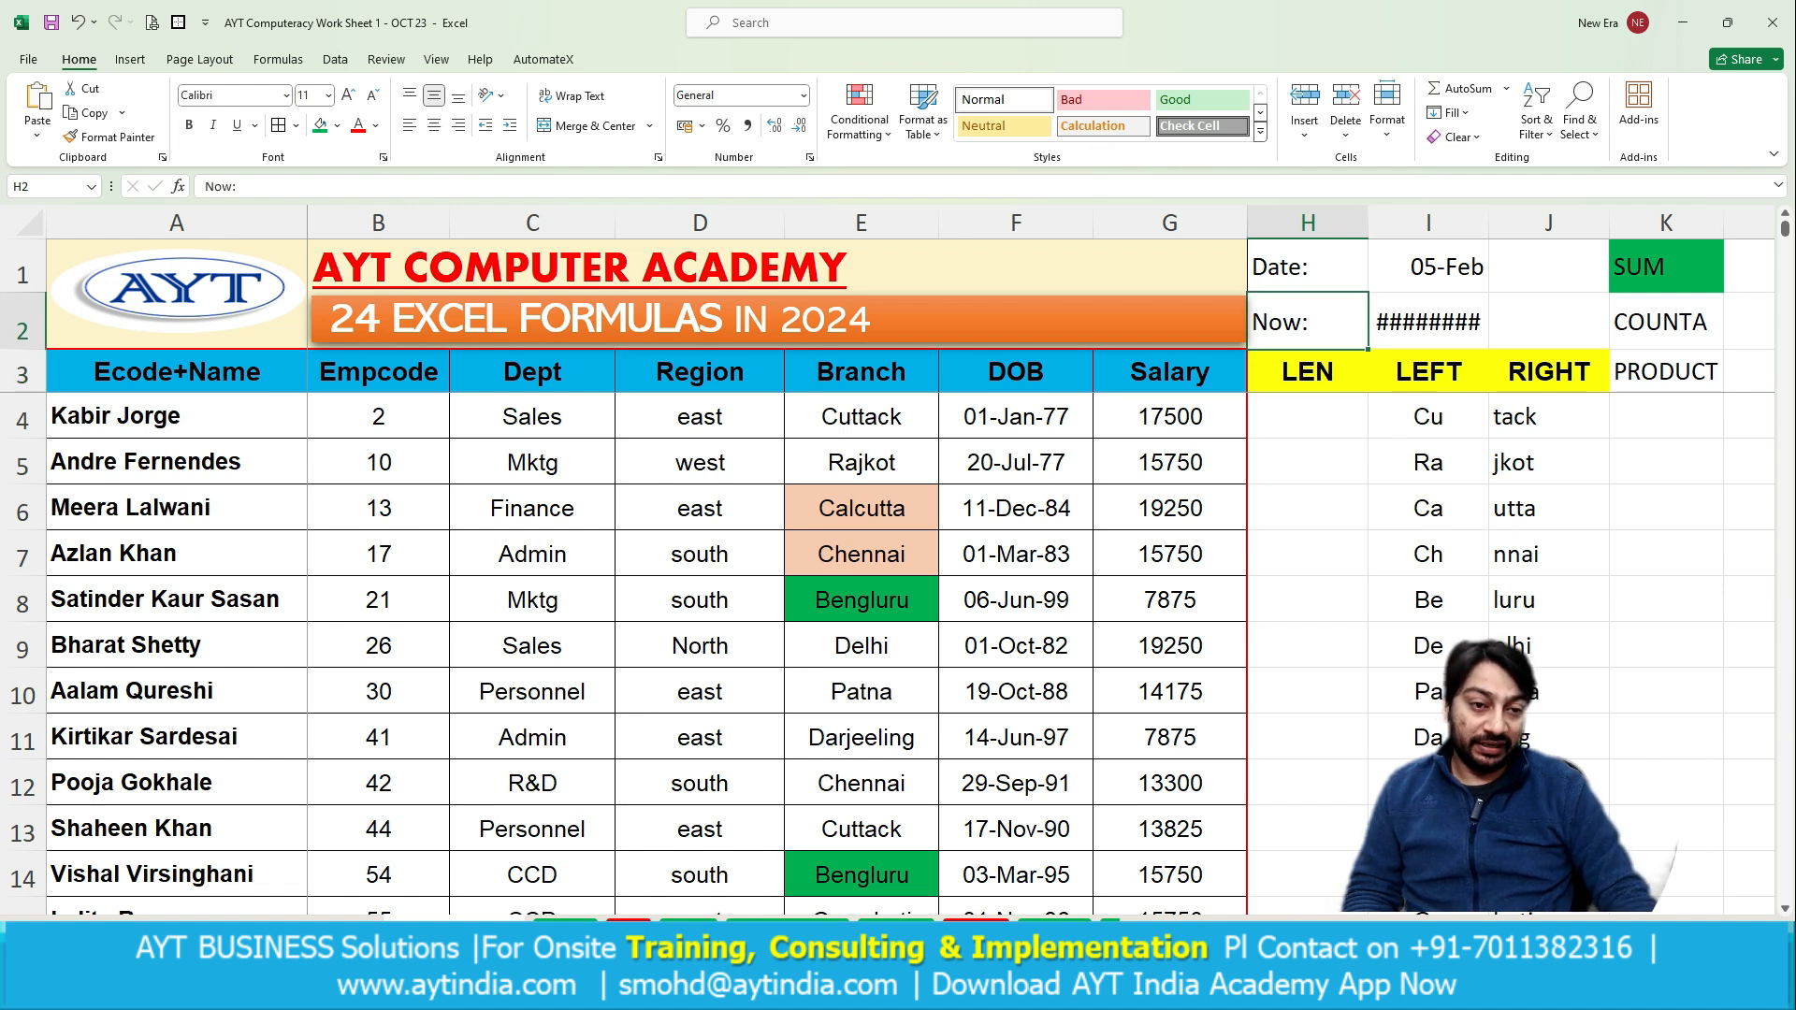
pyautogui.press('Right')
pyautogui.hotkey('shift', 'Right')
pyautogui.hotkey('alt', 'h')
pyautogui.press('m')
pyautogui.press('c')
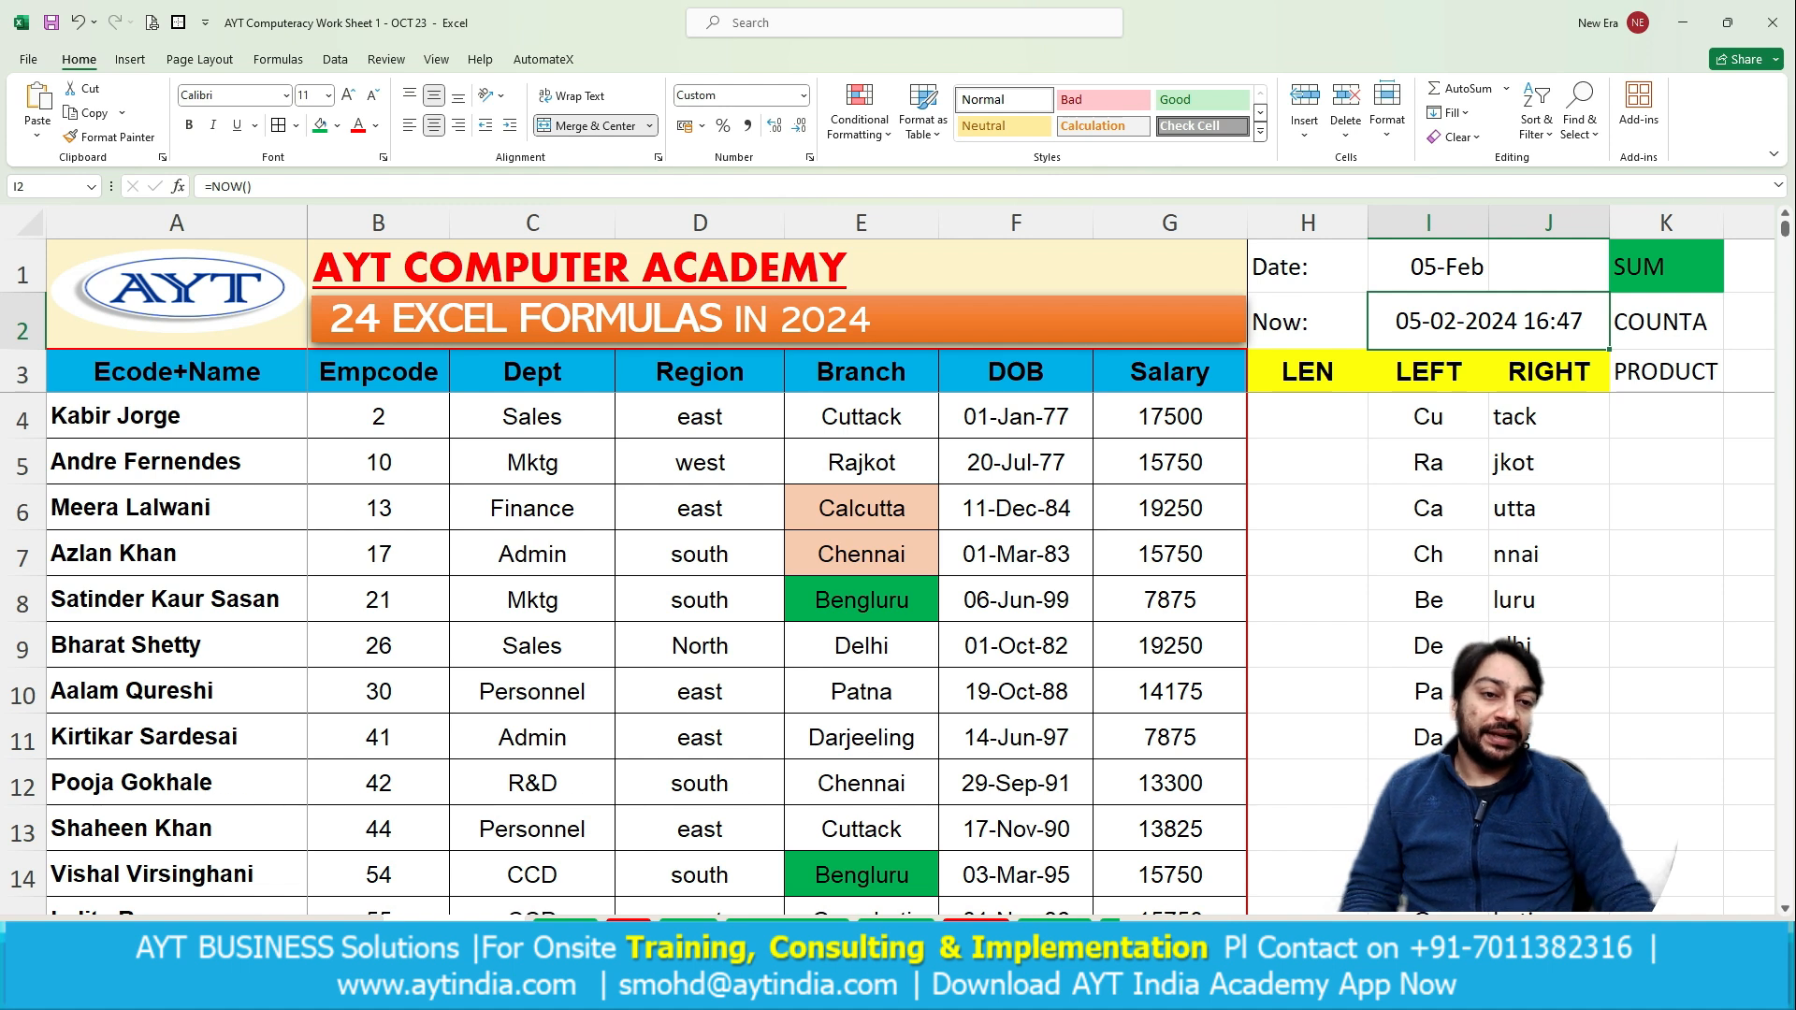
pyautogui.click(1428, 373)
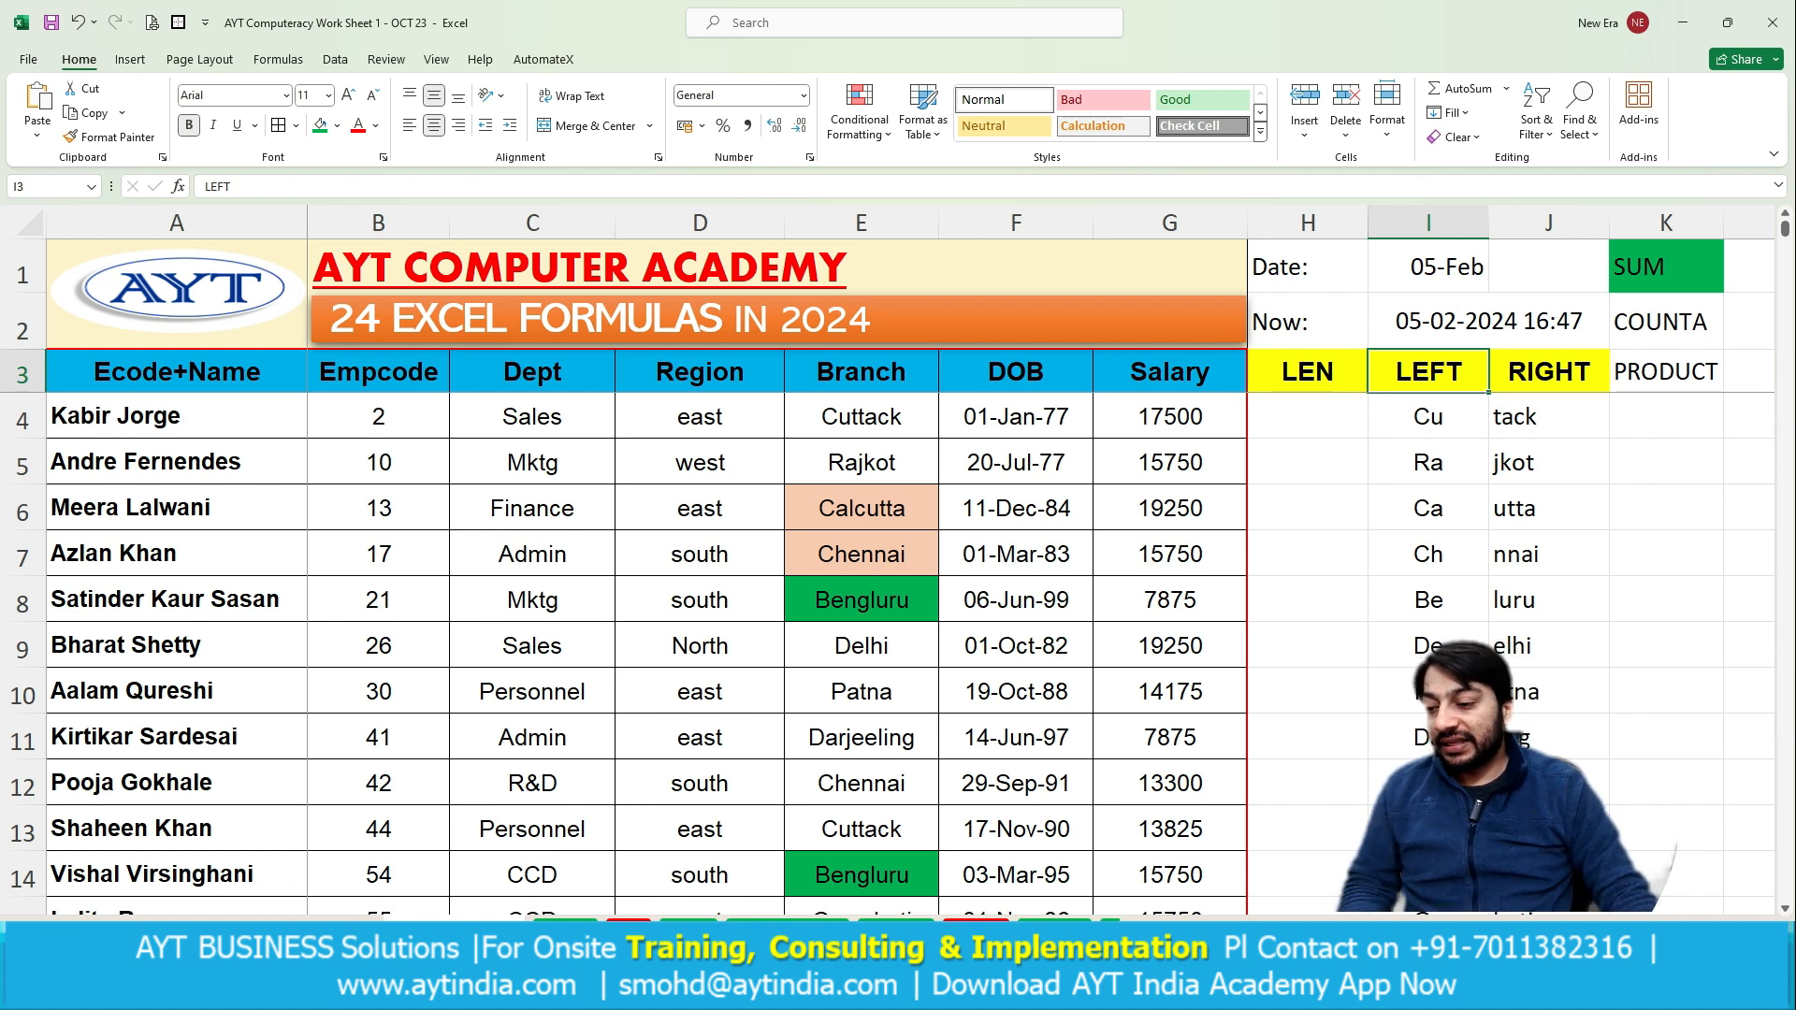
# Point out LEN and REPT in the formula list sheet, and return to the employee data sheet.
pyautogui.hotkey('ctrl', 'pageup')
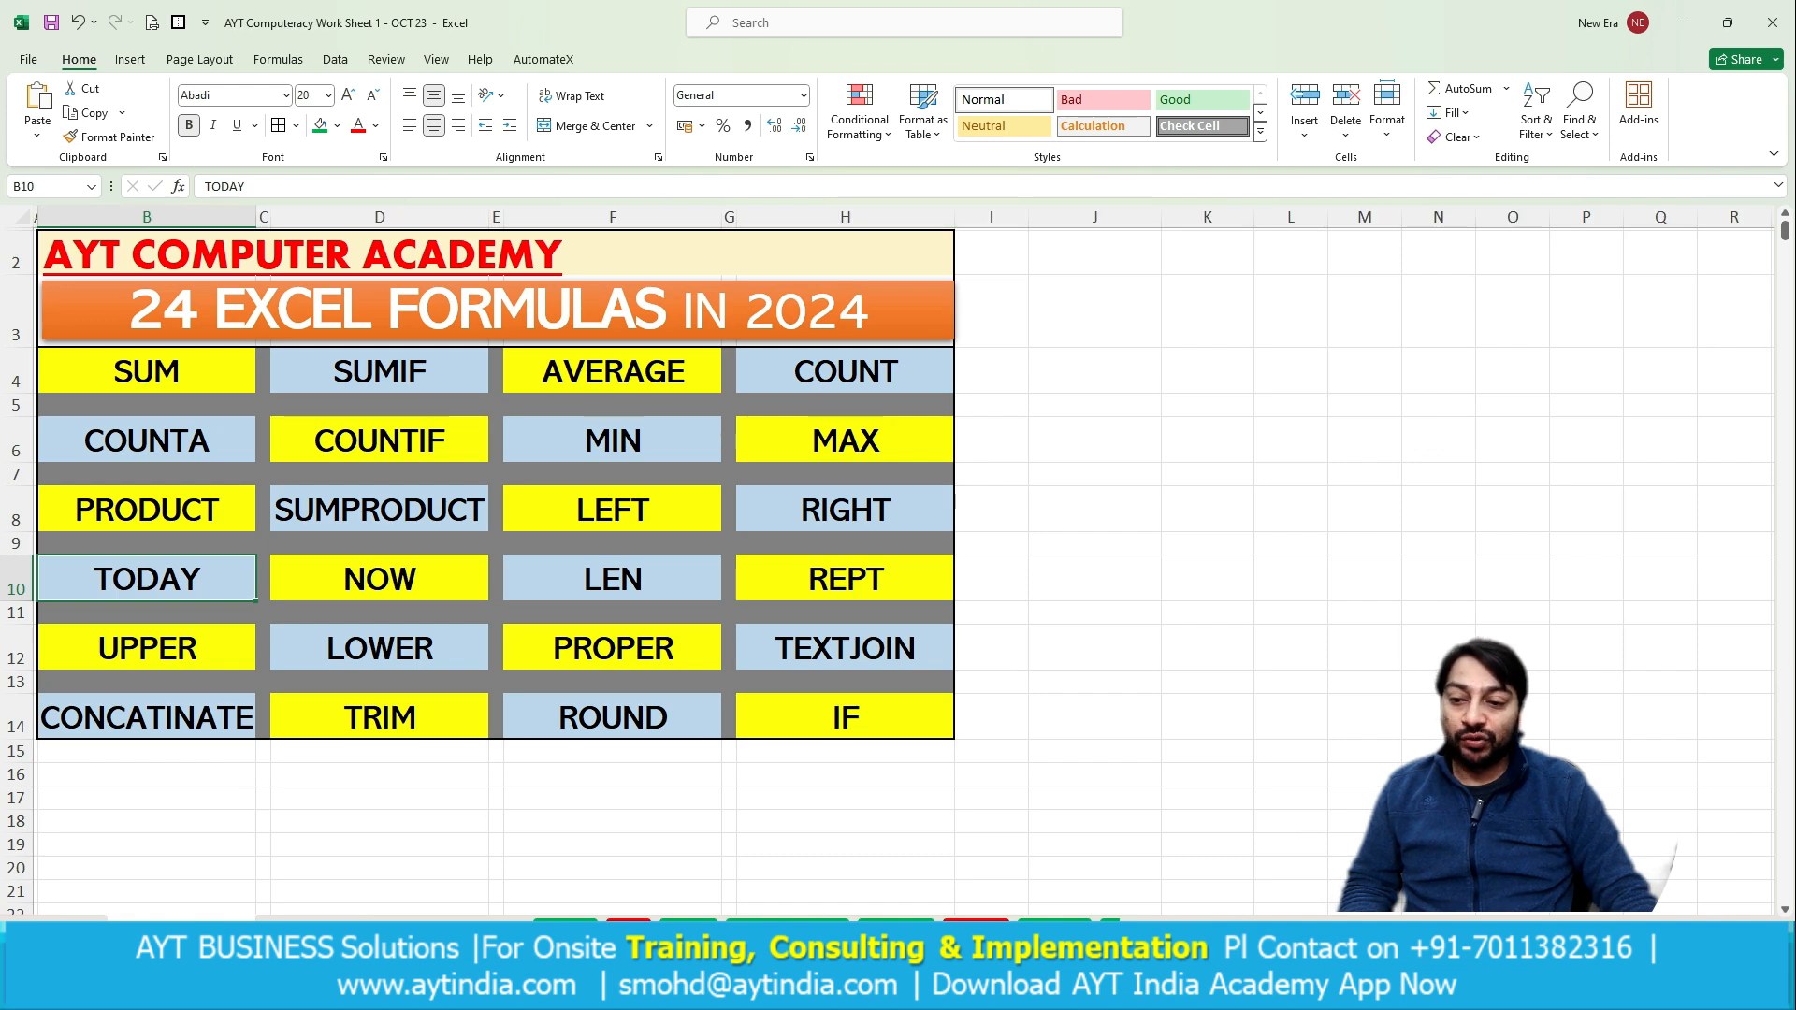
pyautogui.click(612, 579)
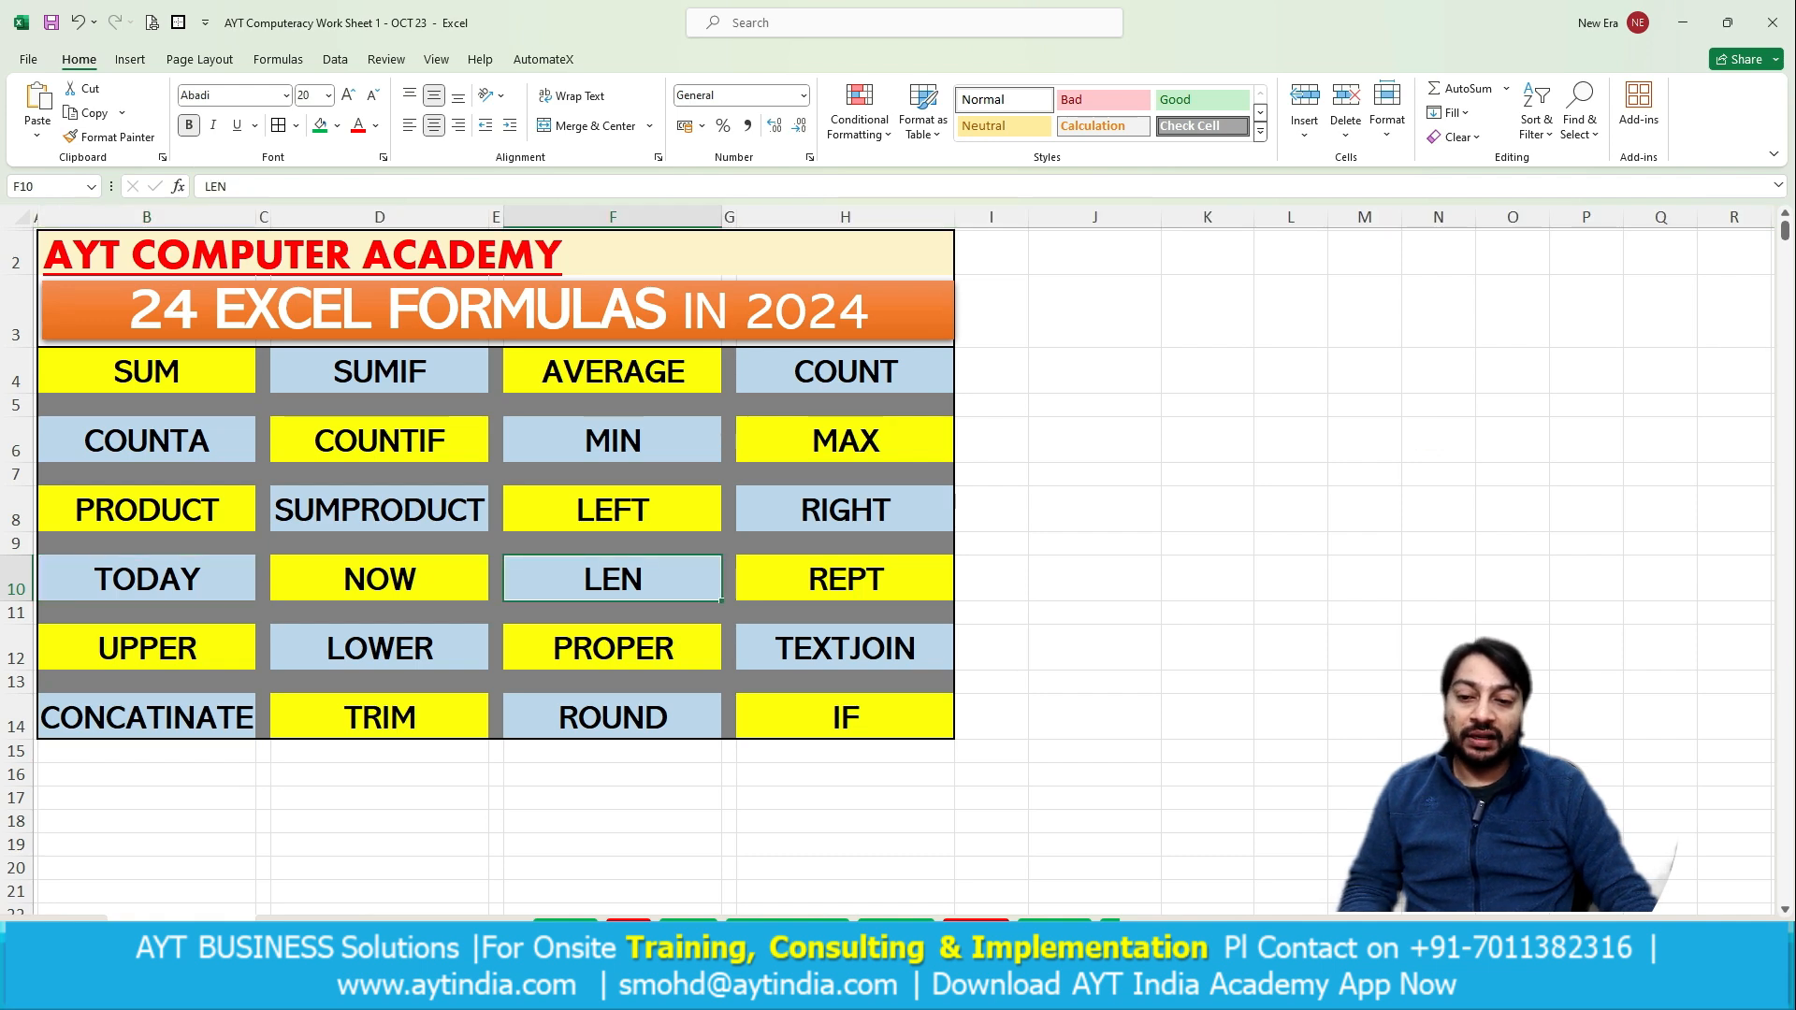
pyautogui.click(845, 579)
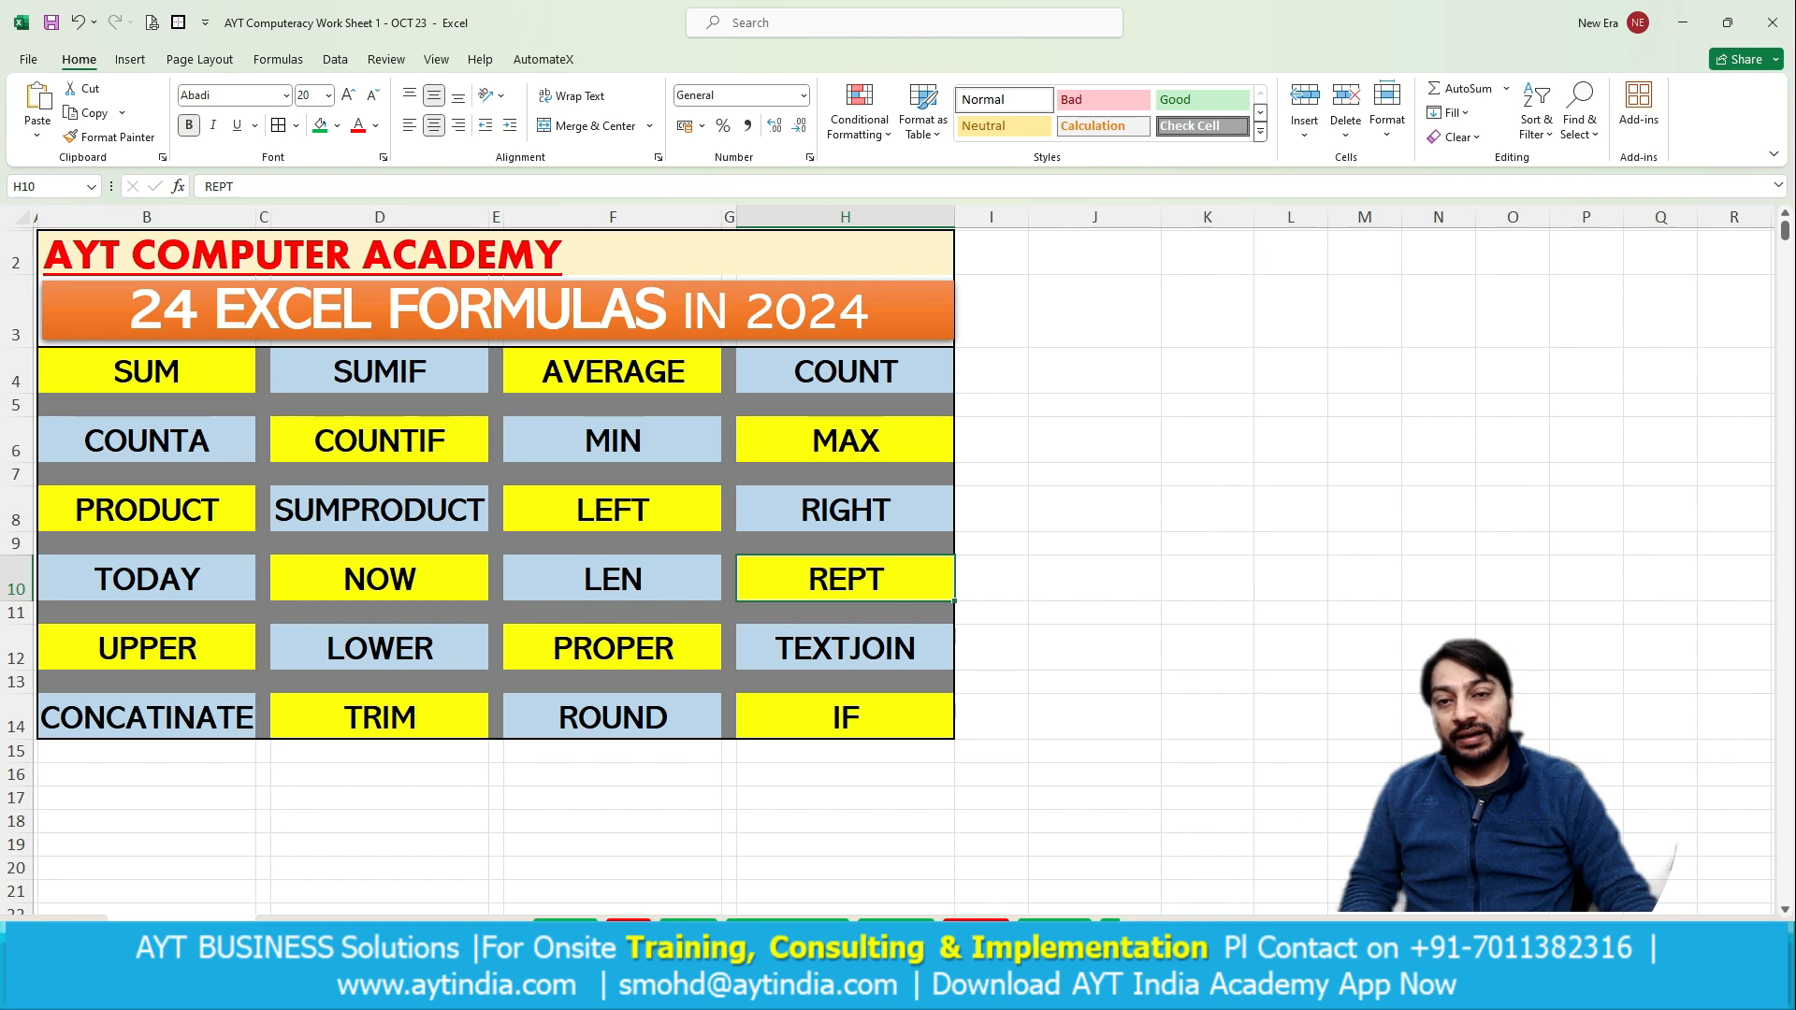
pyautogui.hotkey('ctrl', 'pagedown')
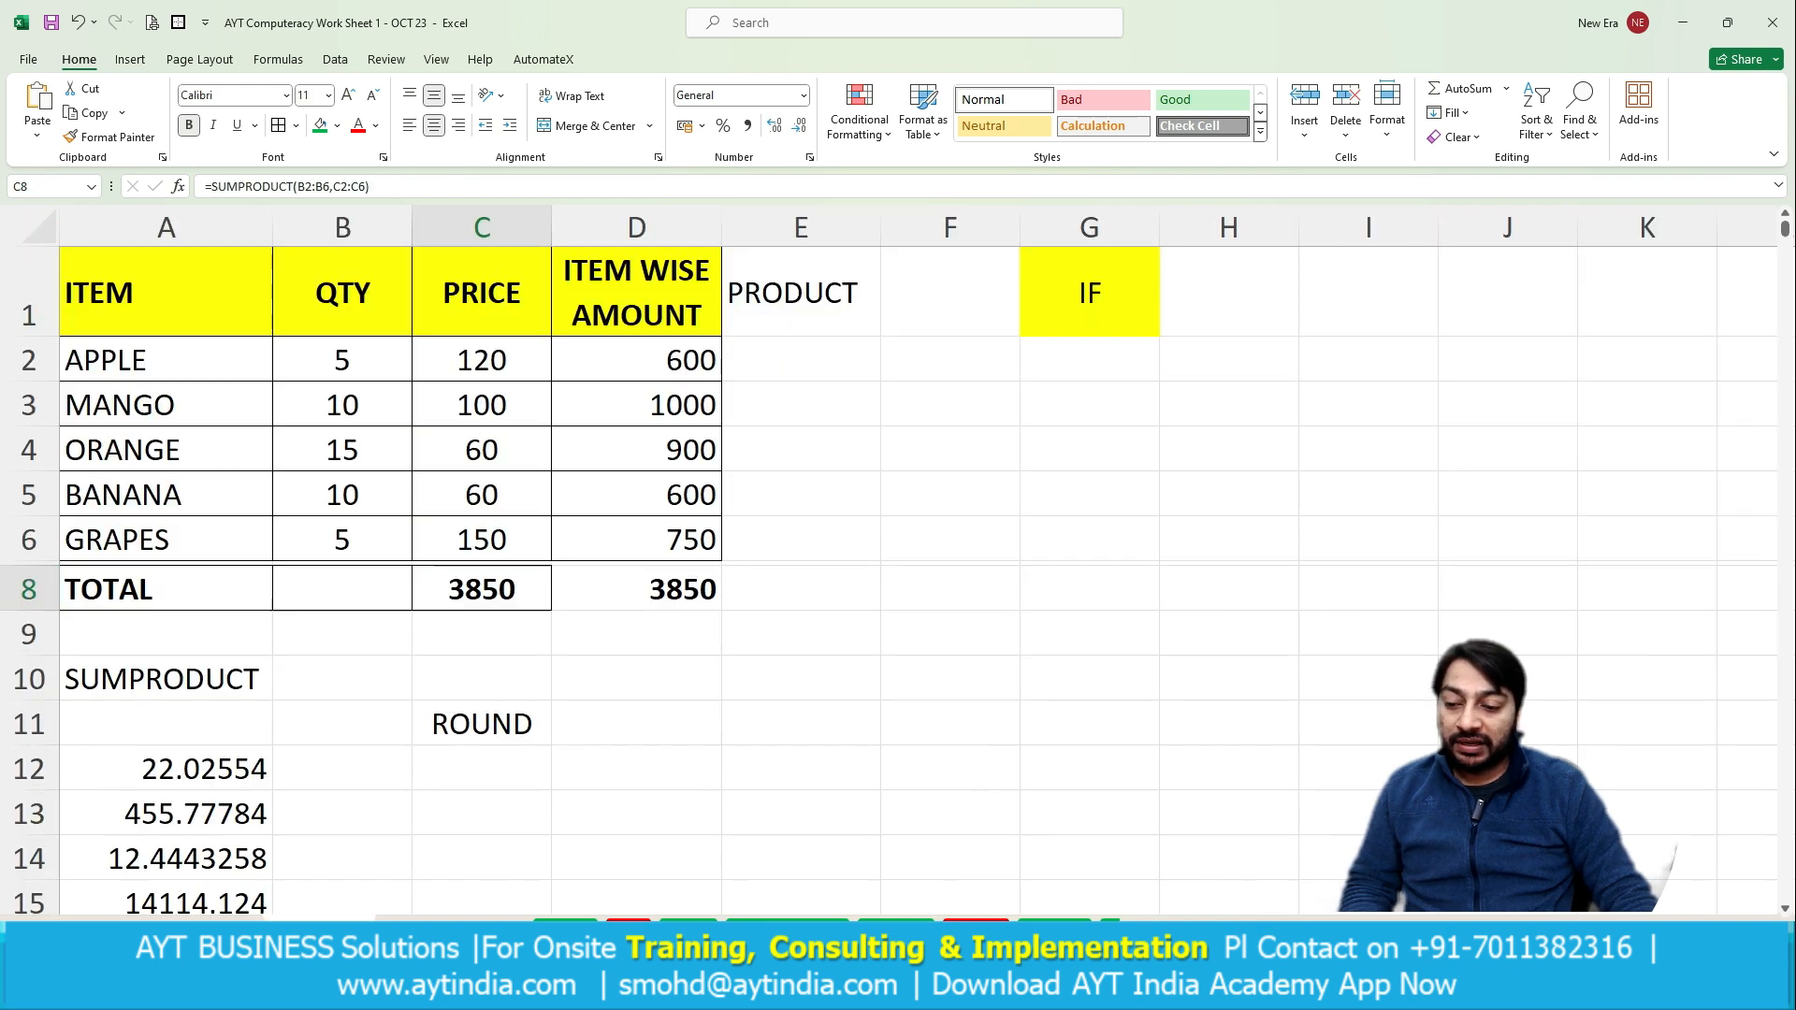
pyautogui.hotkey('ctrl', 'pagedown')
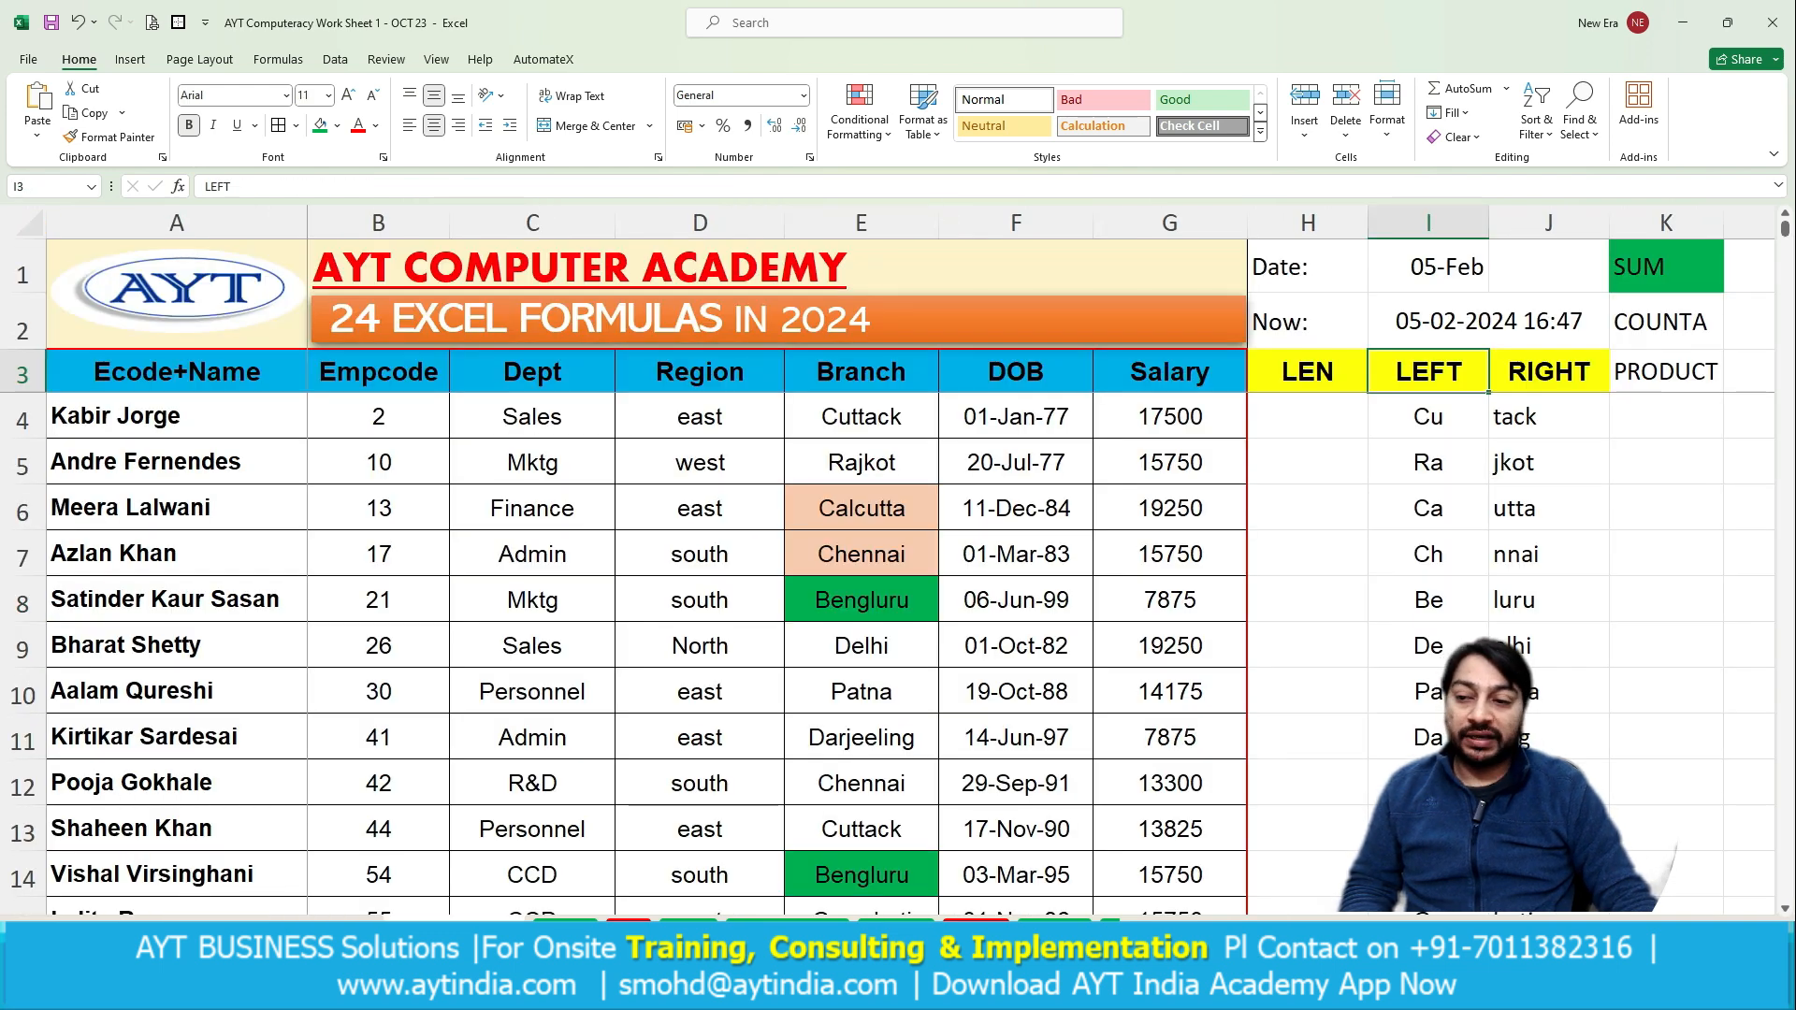
# Count the characters of the first employee name by entering =LEN(A4) in cell H4.
pyautogui.click(175, 416)
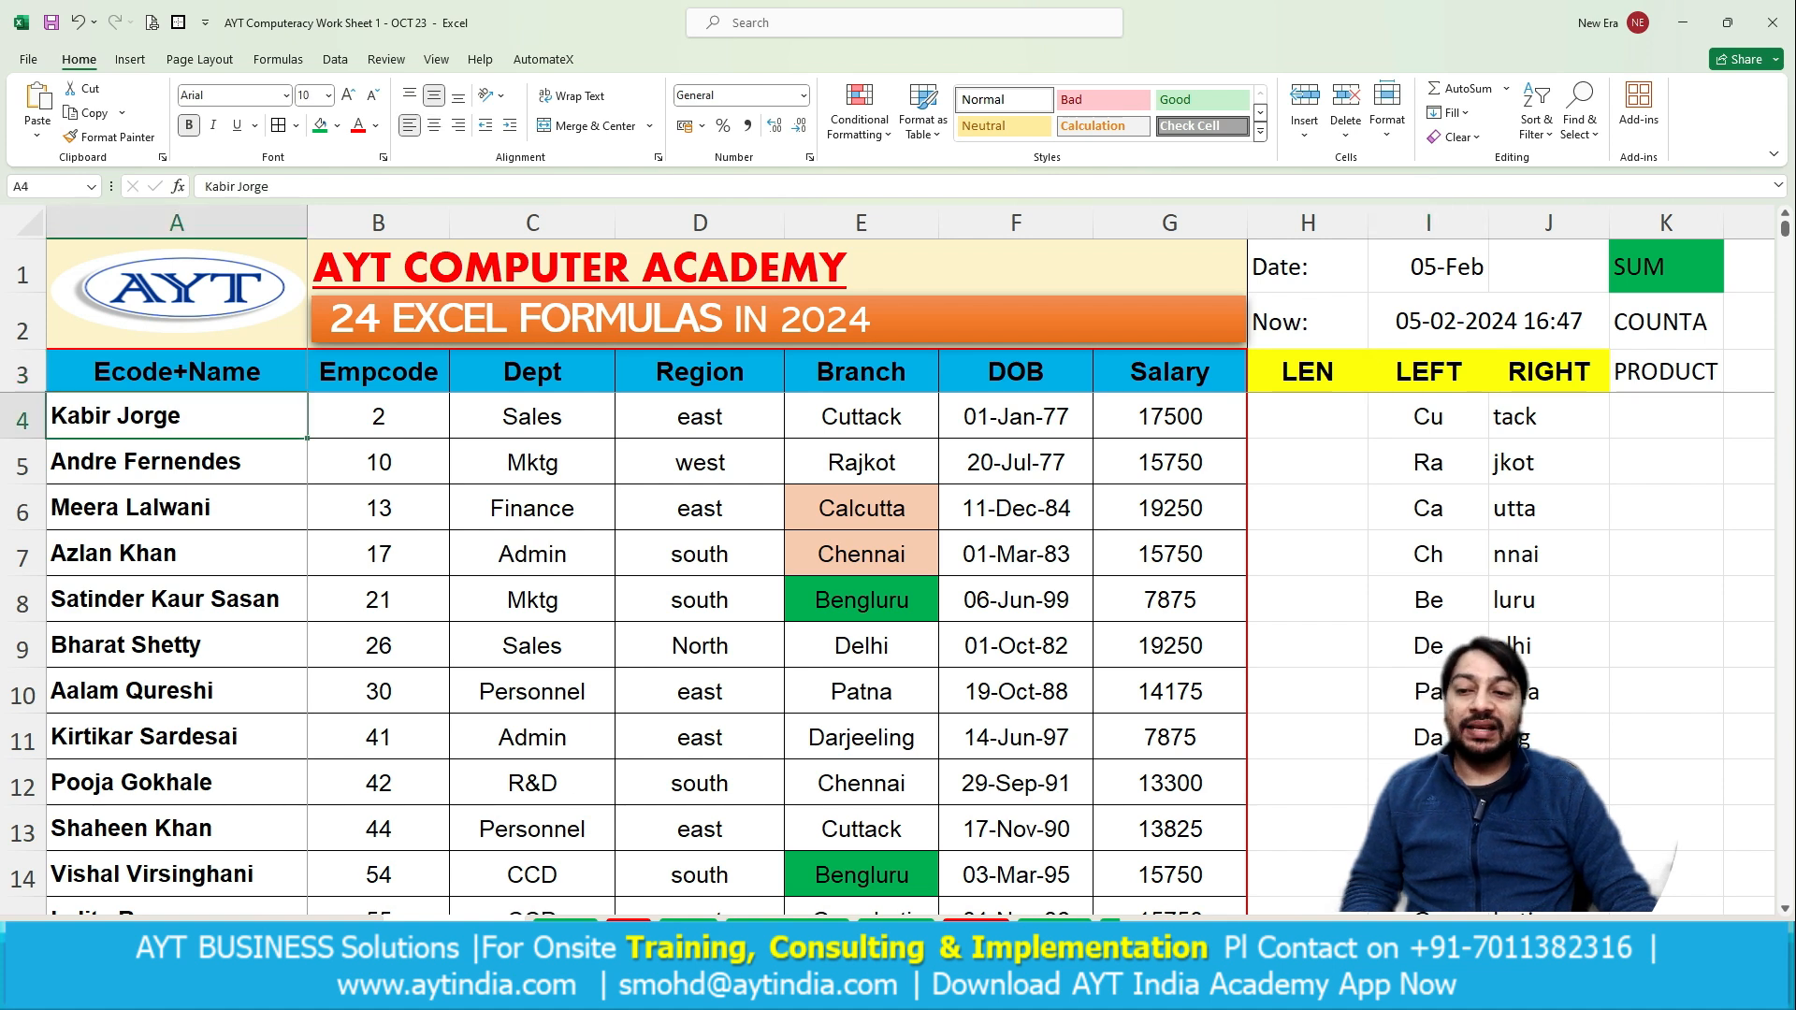
pyautogui.click(1307, 416)
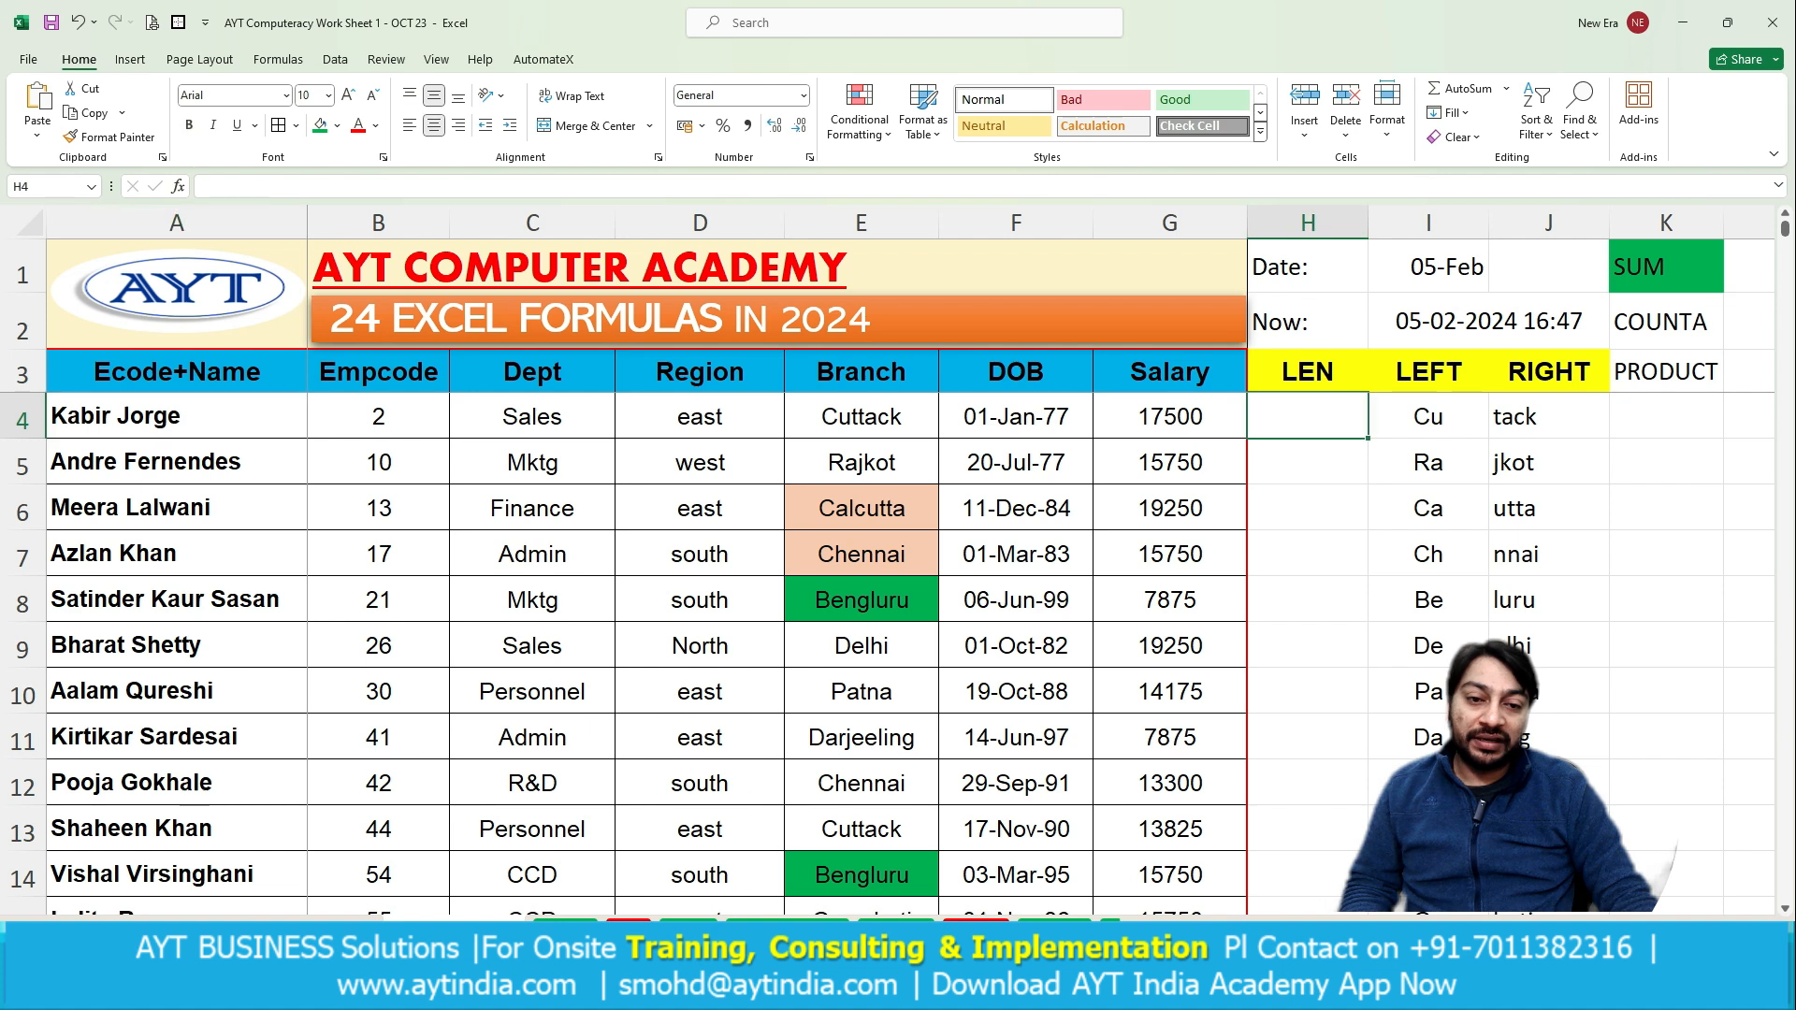
pyautogui.write('=')
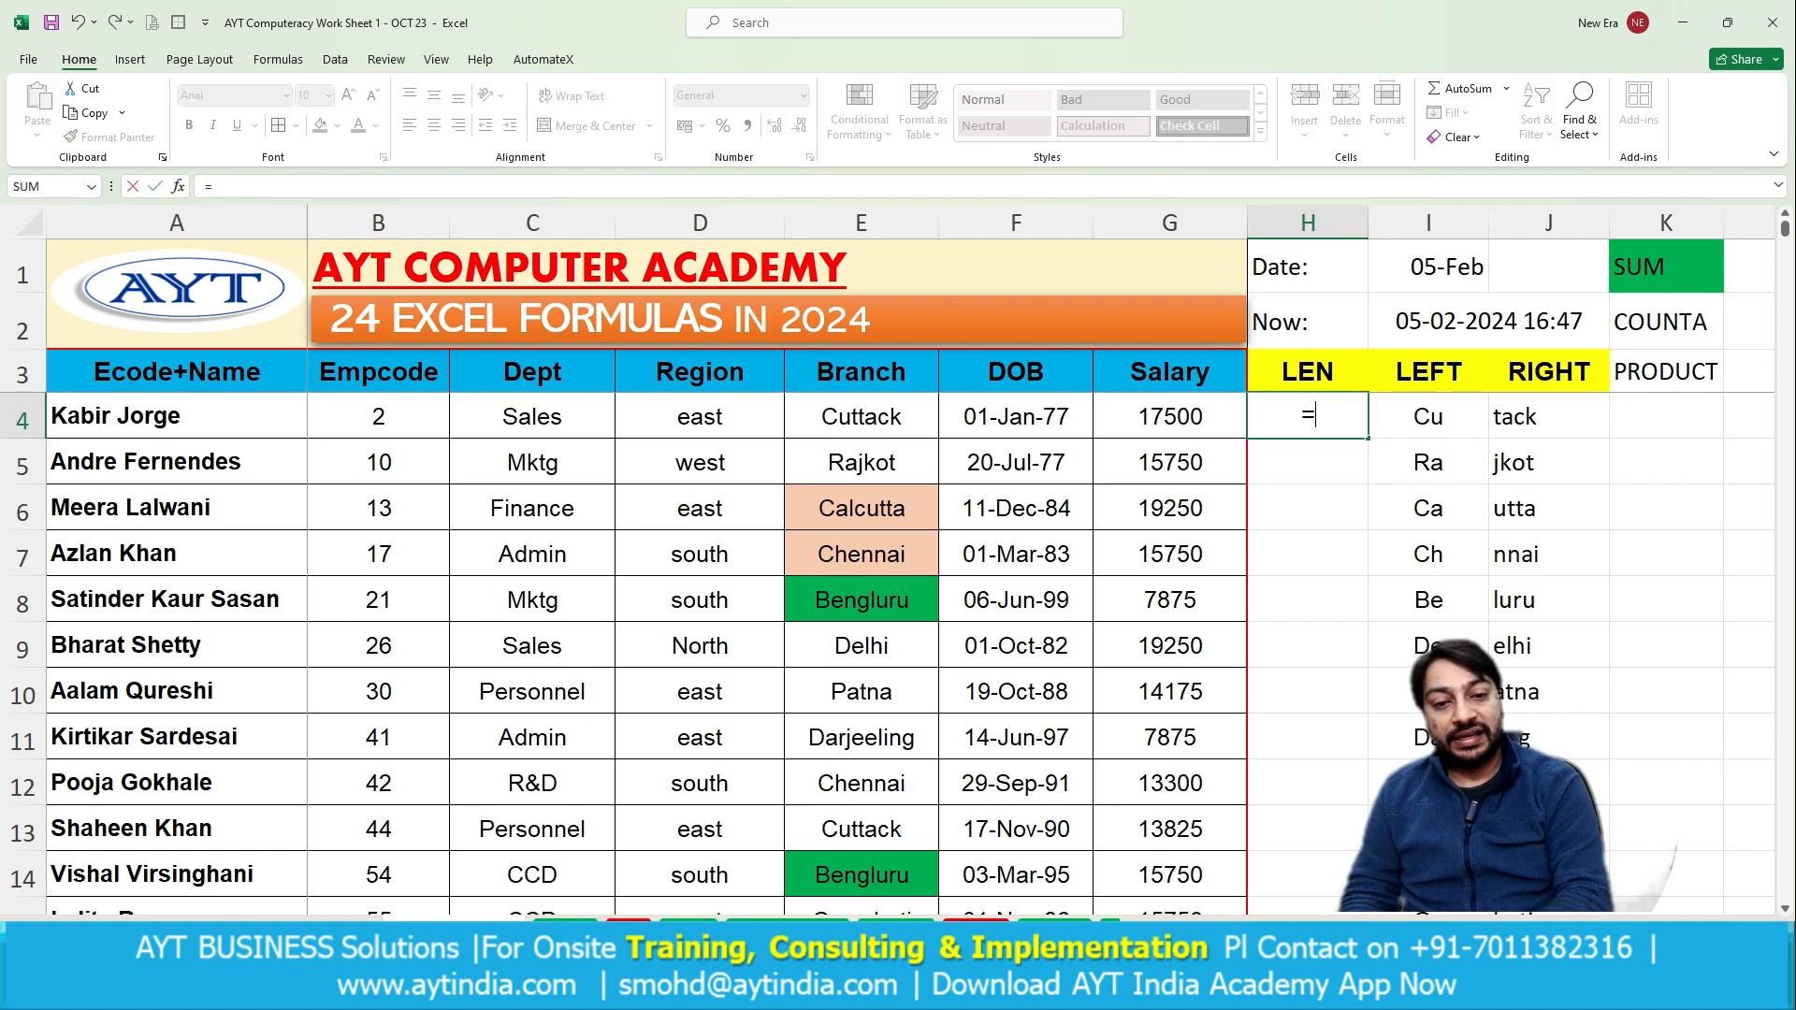
pyautogui.write('l')
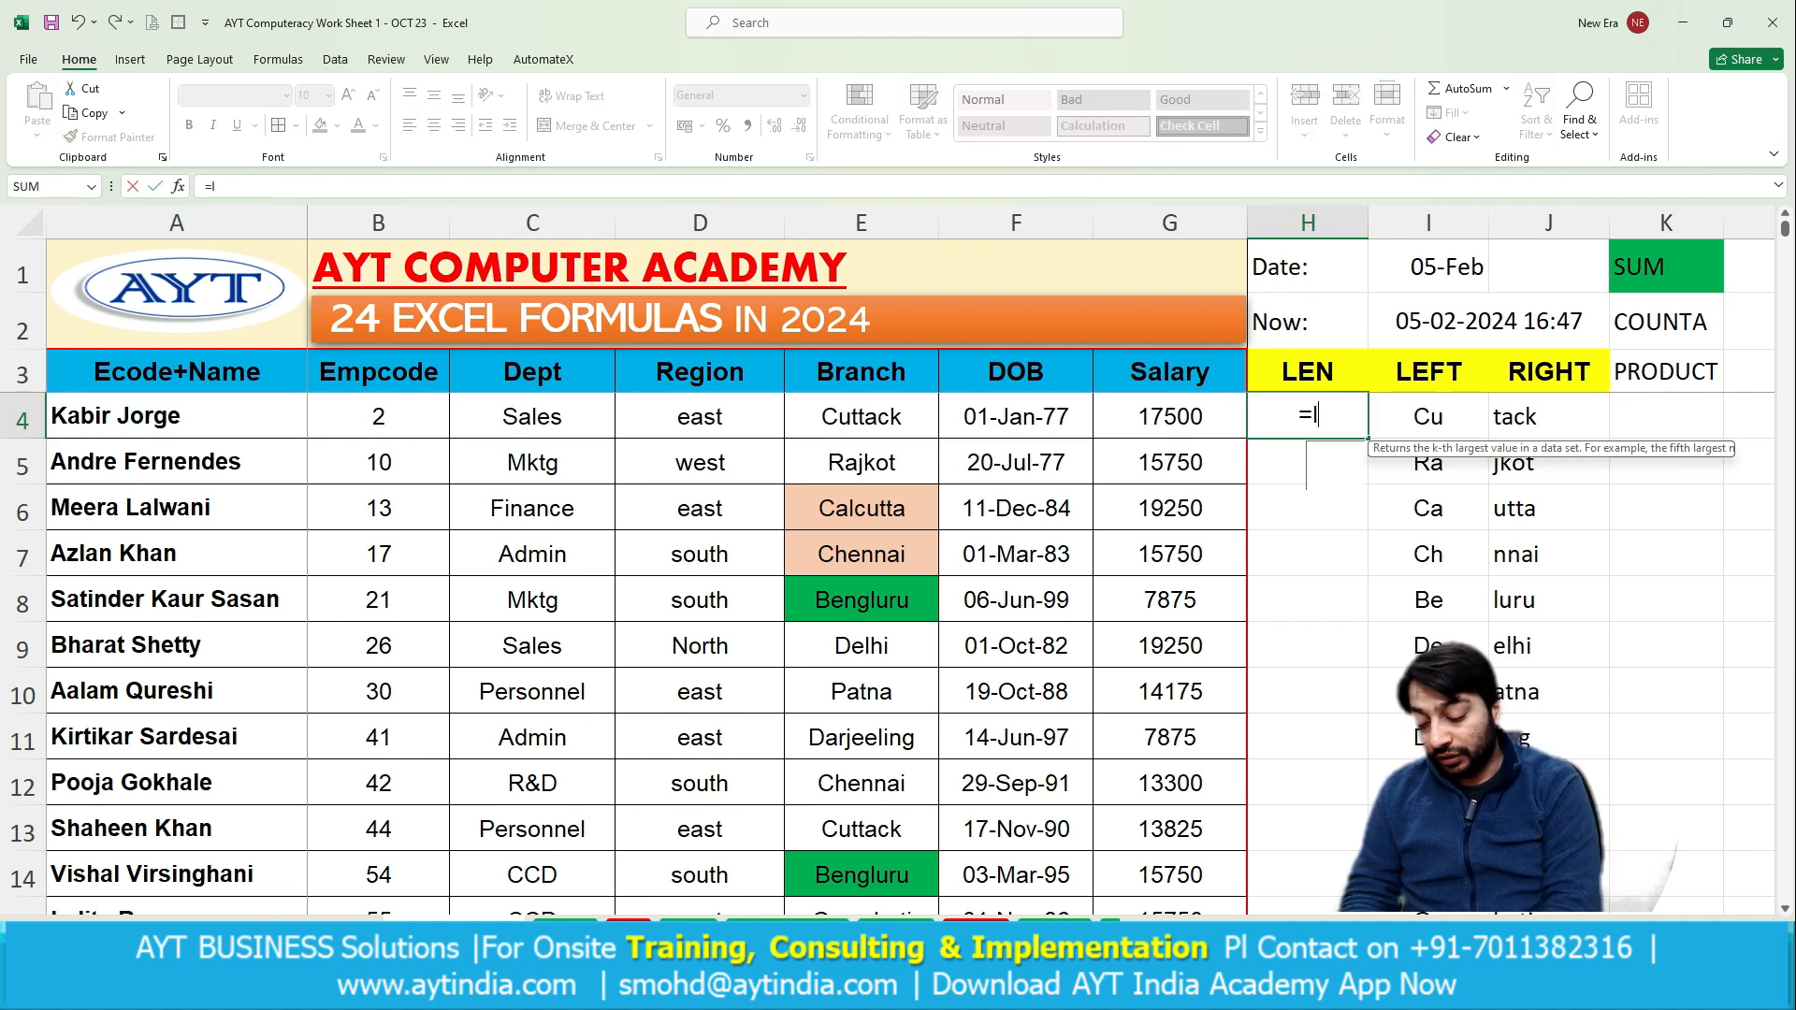
pyautogui.write('en(')
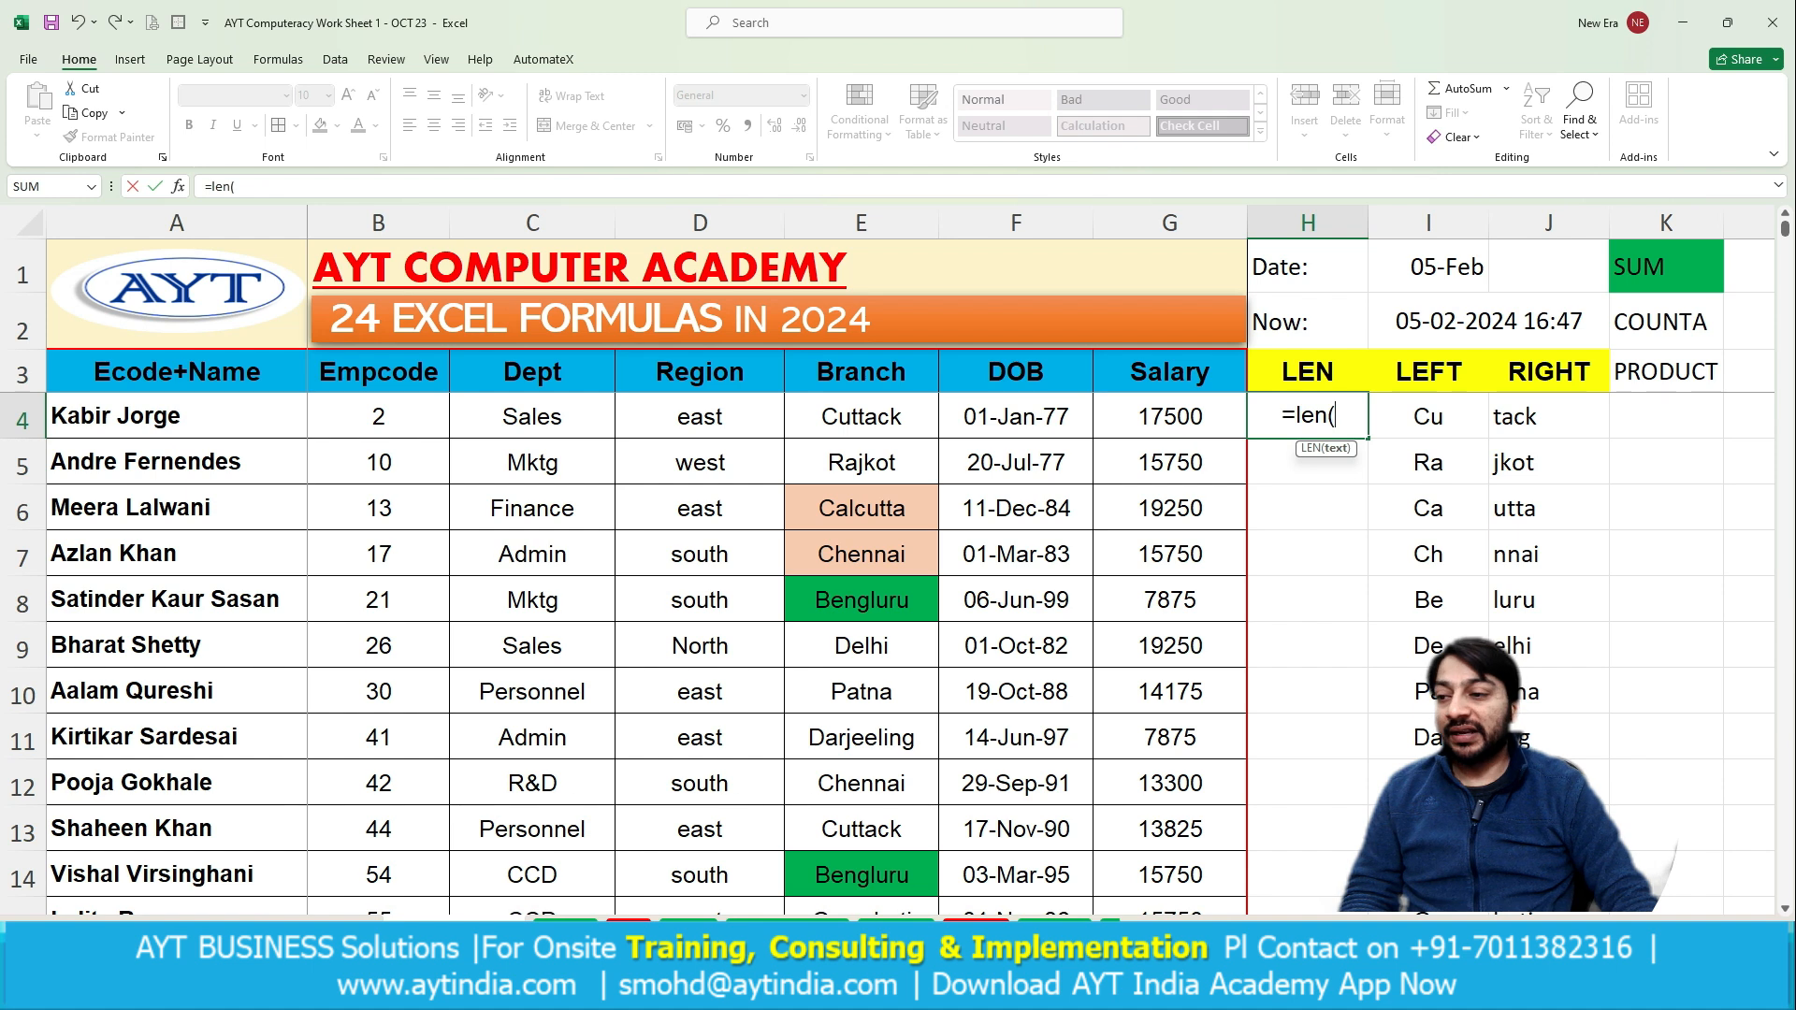
pyautogui.write('a4')
pyautogui.press('Return')
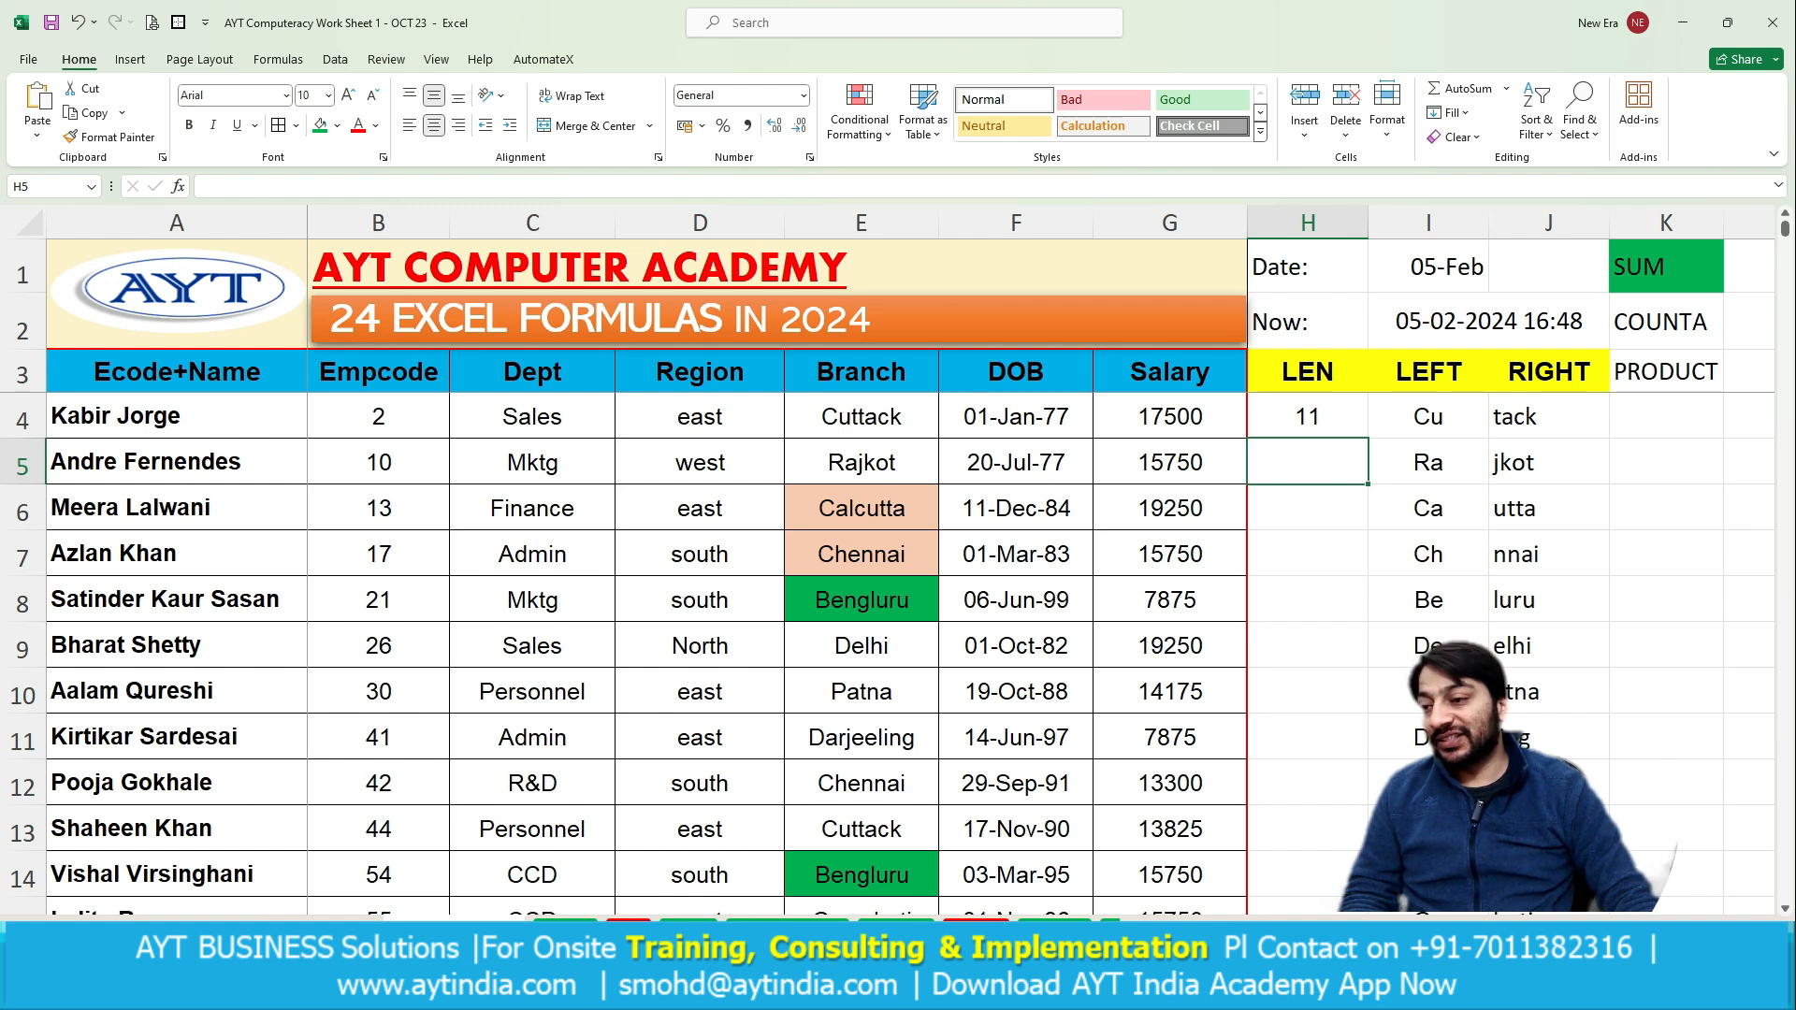
# Change the formula in H4 to =LEN(E4) to count the branch name's characters, and fill it down the LEN column.
pyautogui.click(1308, 416)
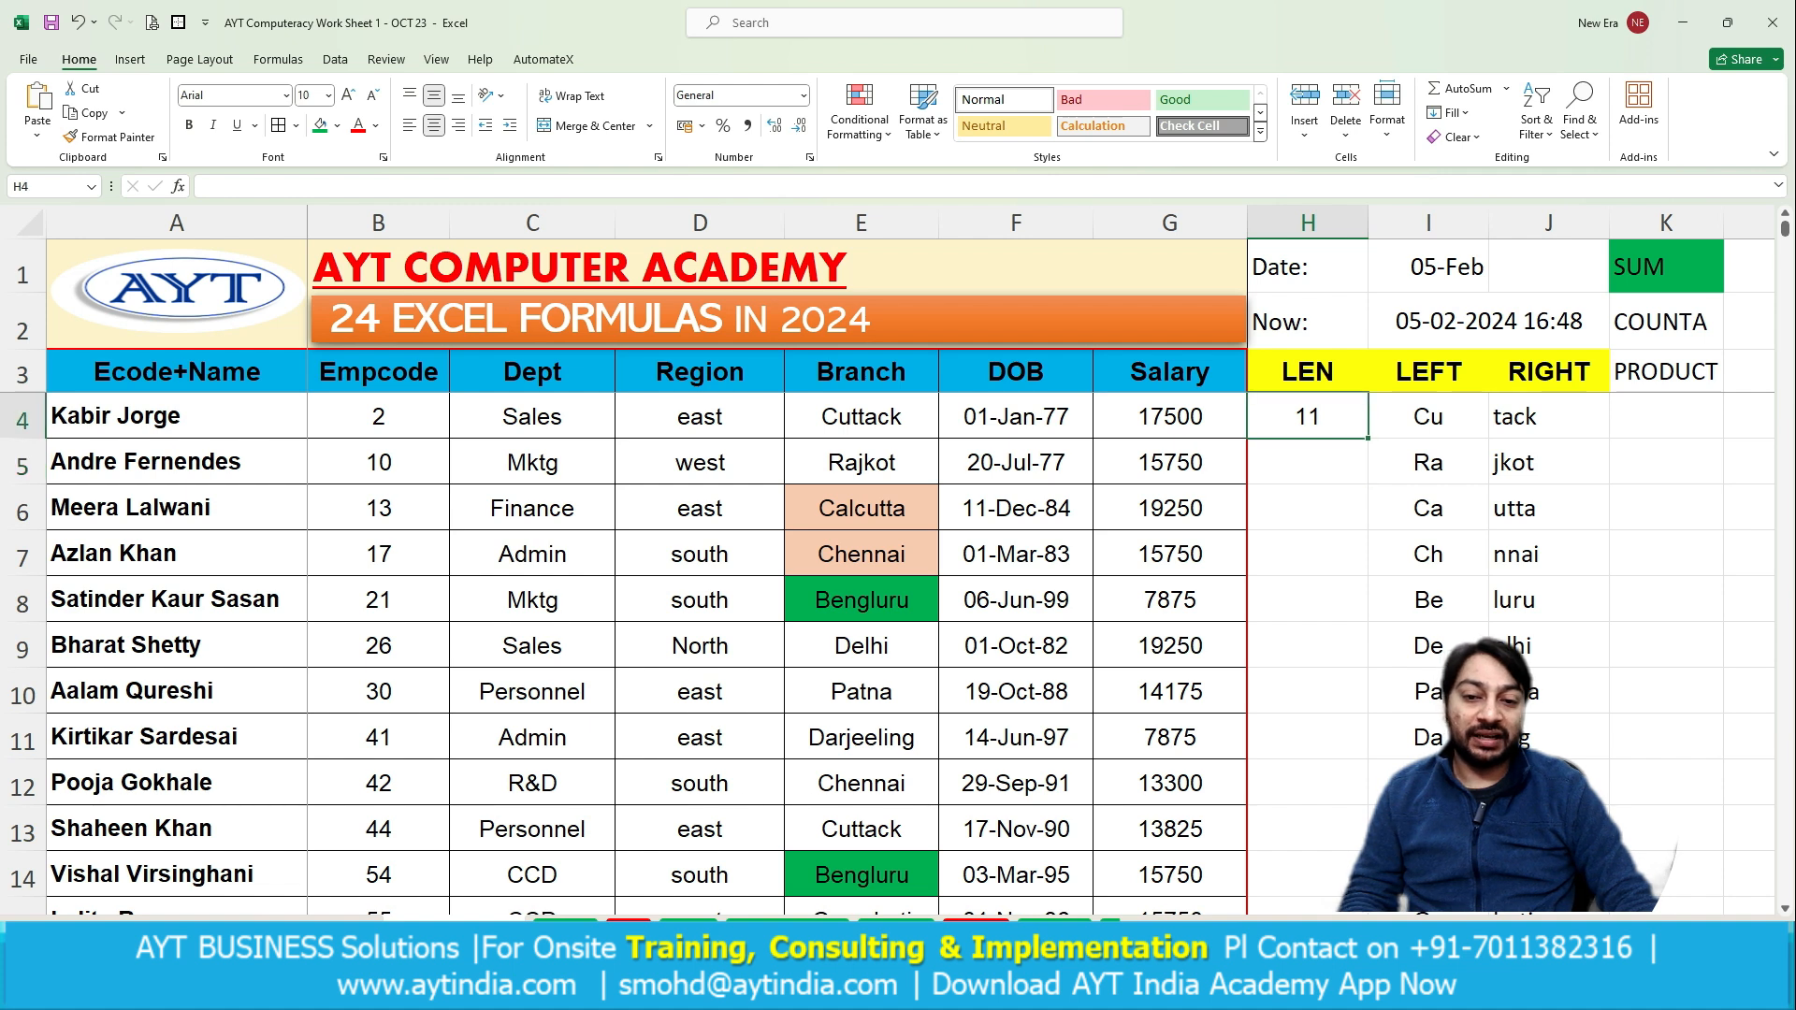
pyautogui.press('F2')
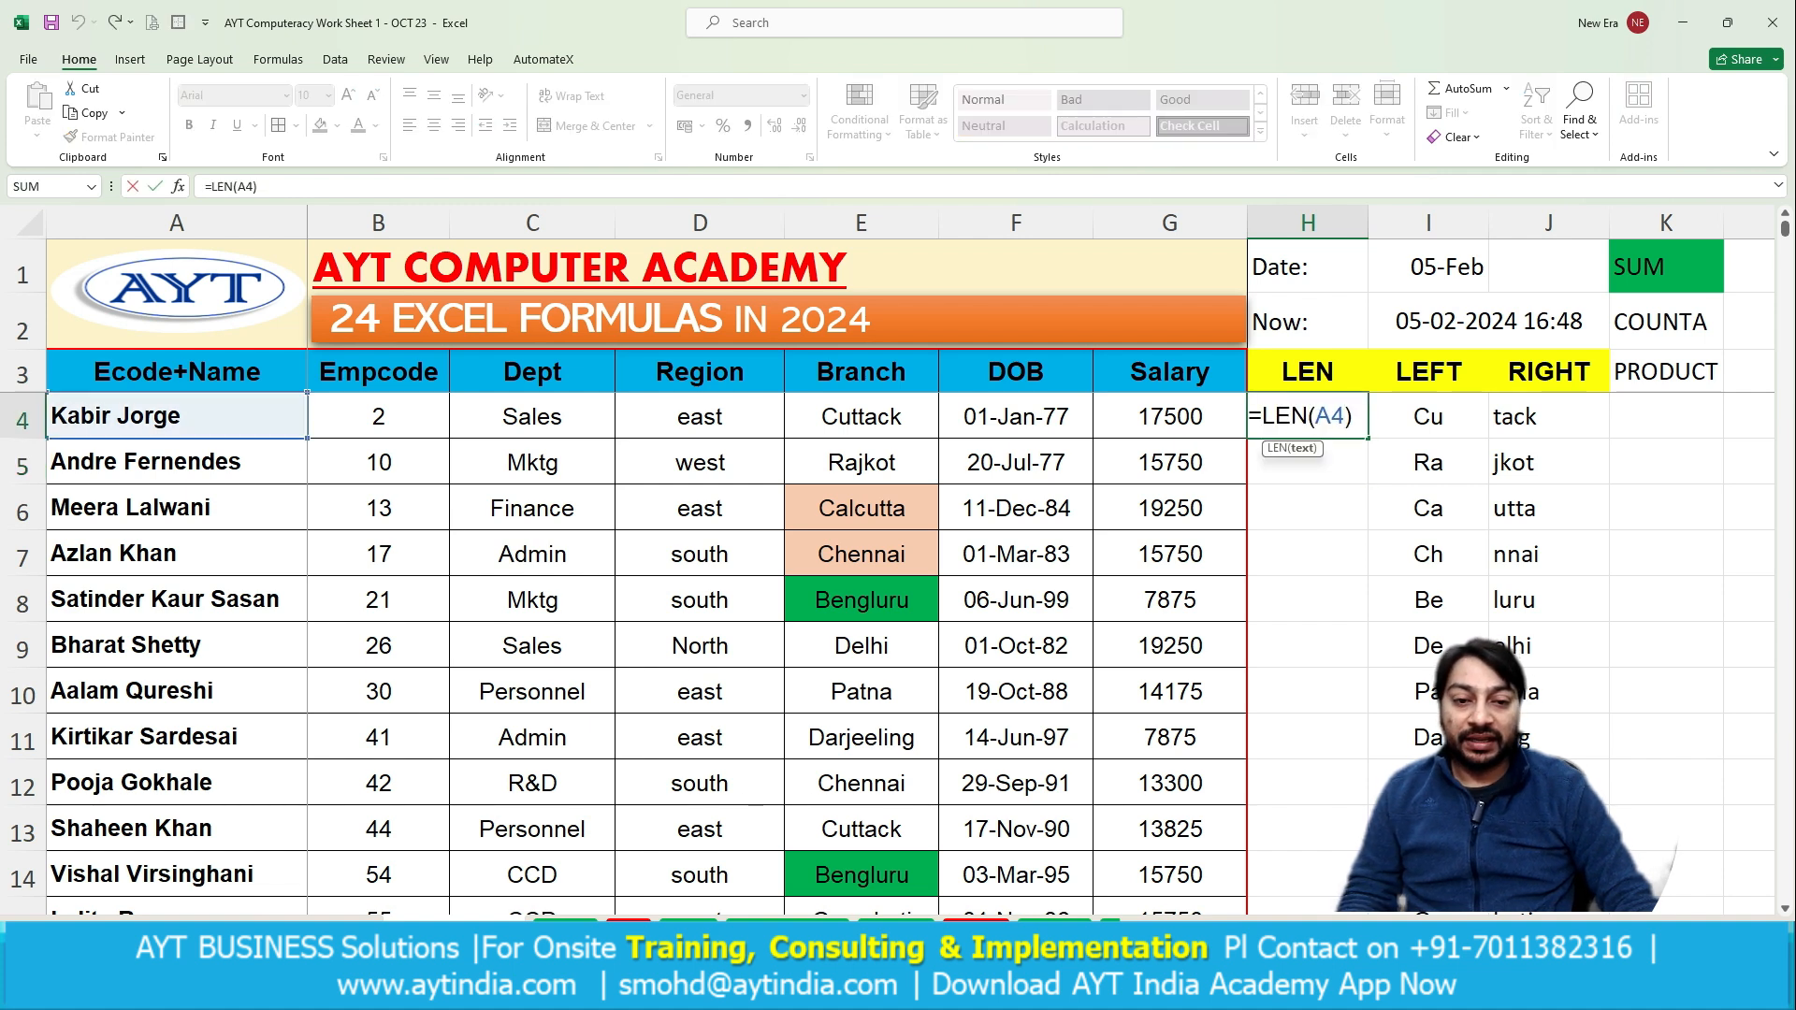
pyautogui.press('BackSpace')
pyautogui.press('BackSpace')
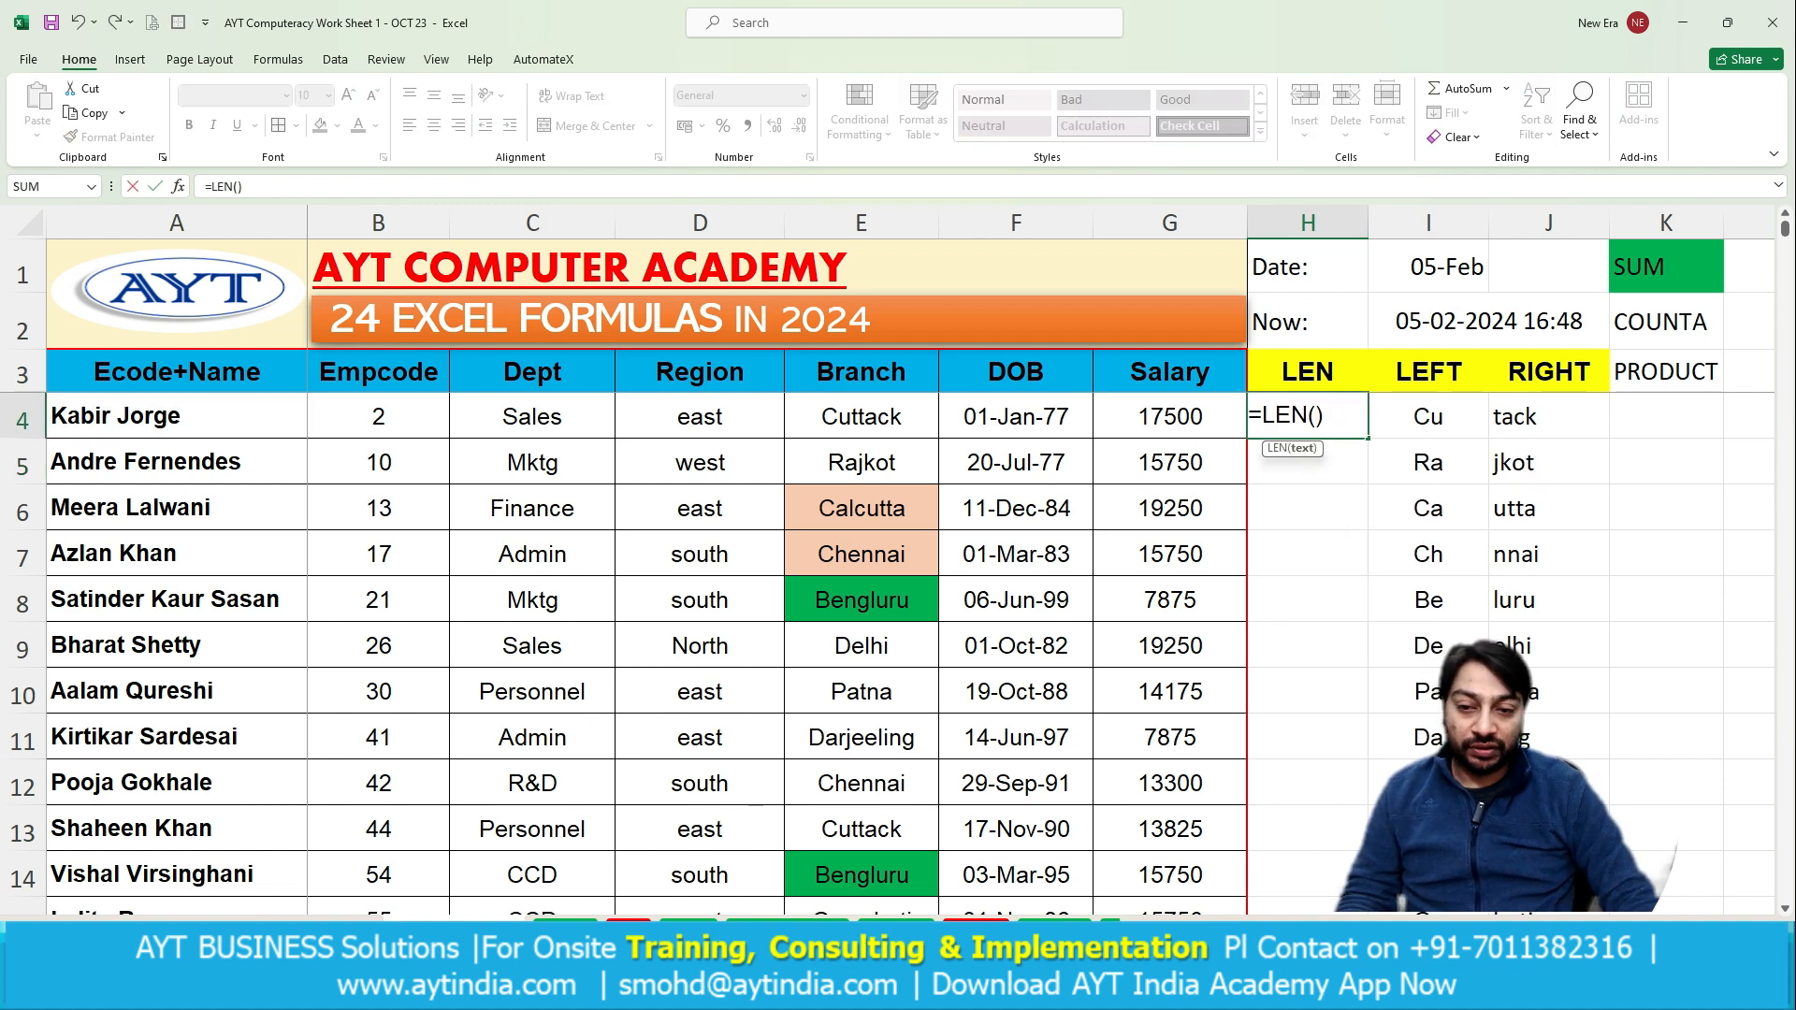
pyautogui.click(861, 416)
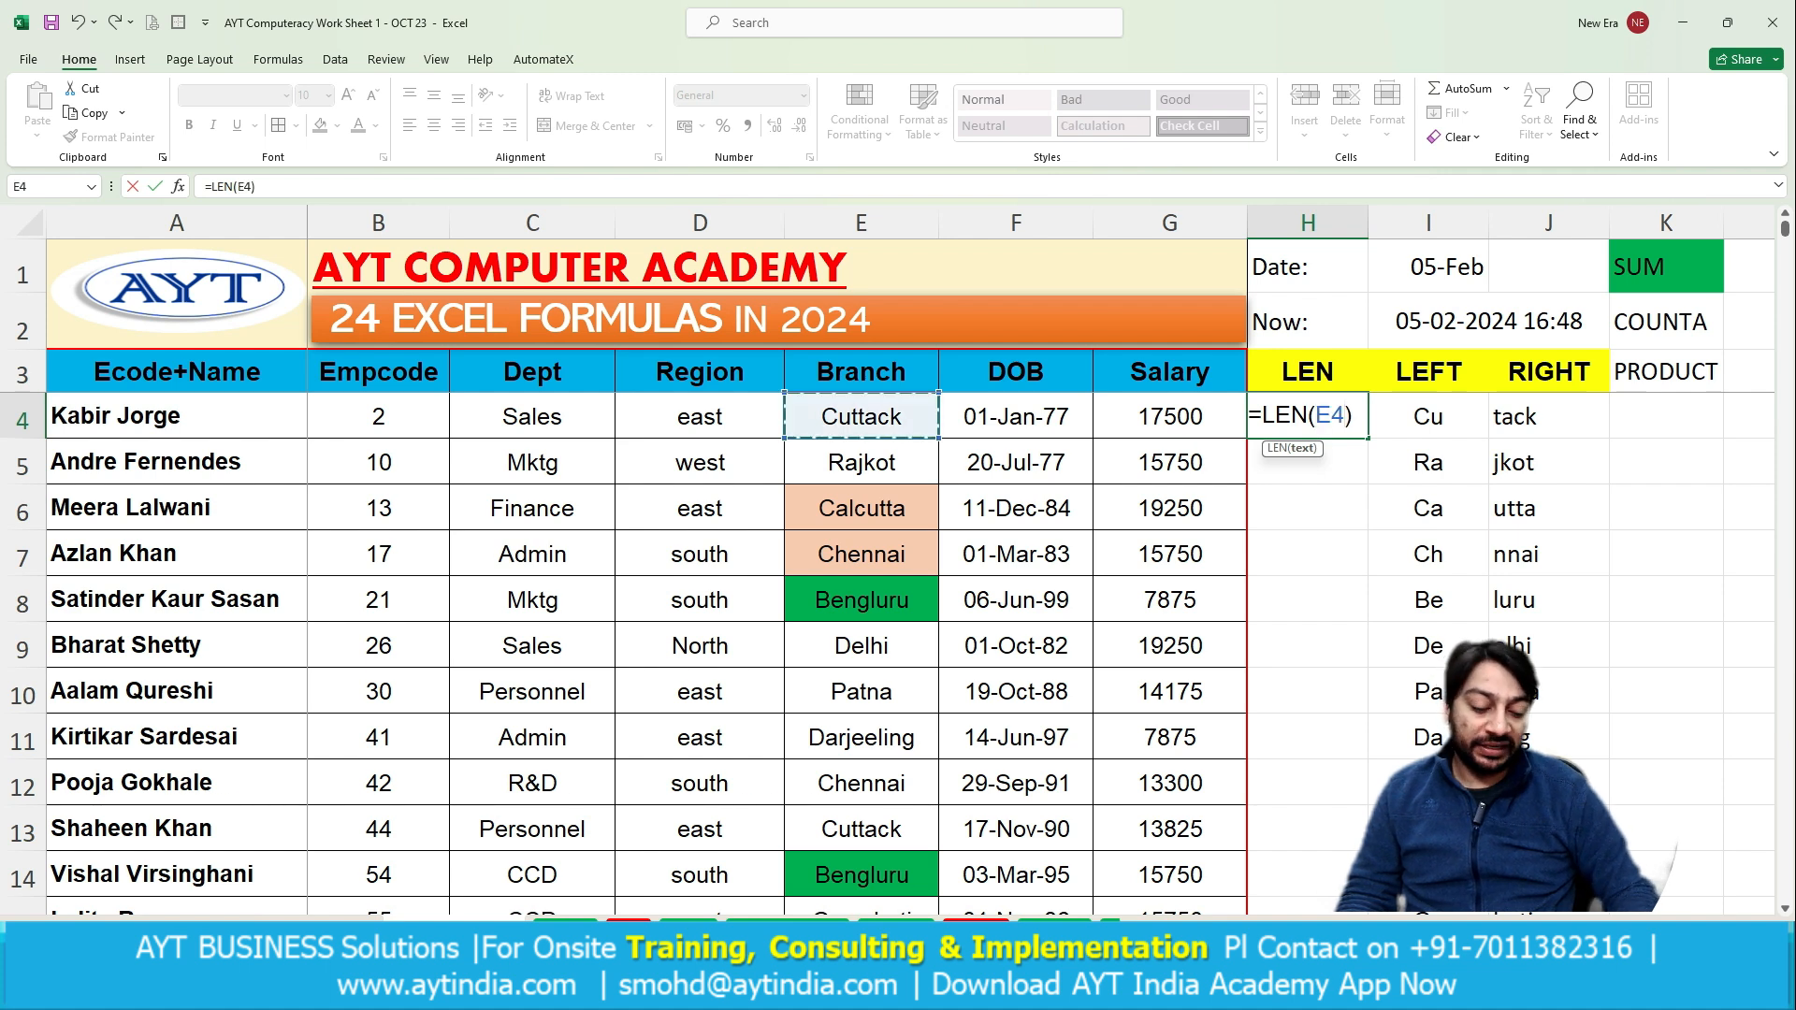
pyautogui.press('Return')
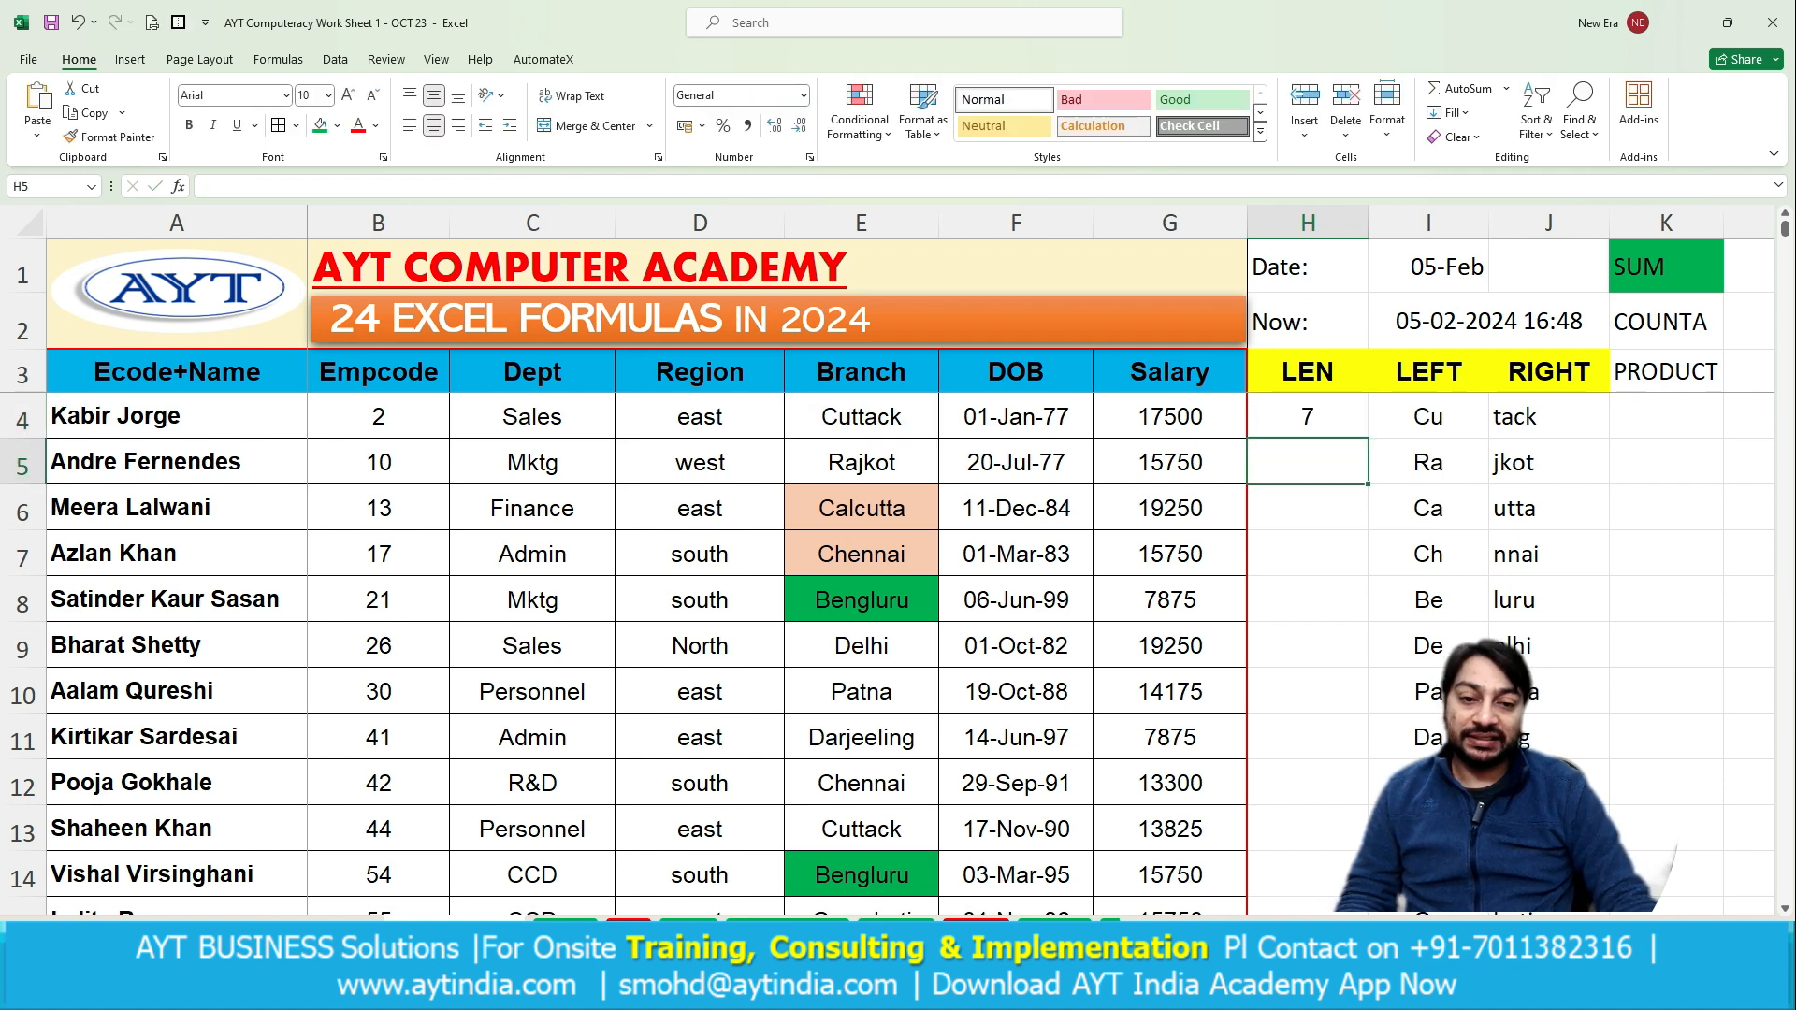
pyautogui.click(1307, 416)
pyautogui.doubleClick(1368, 438)
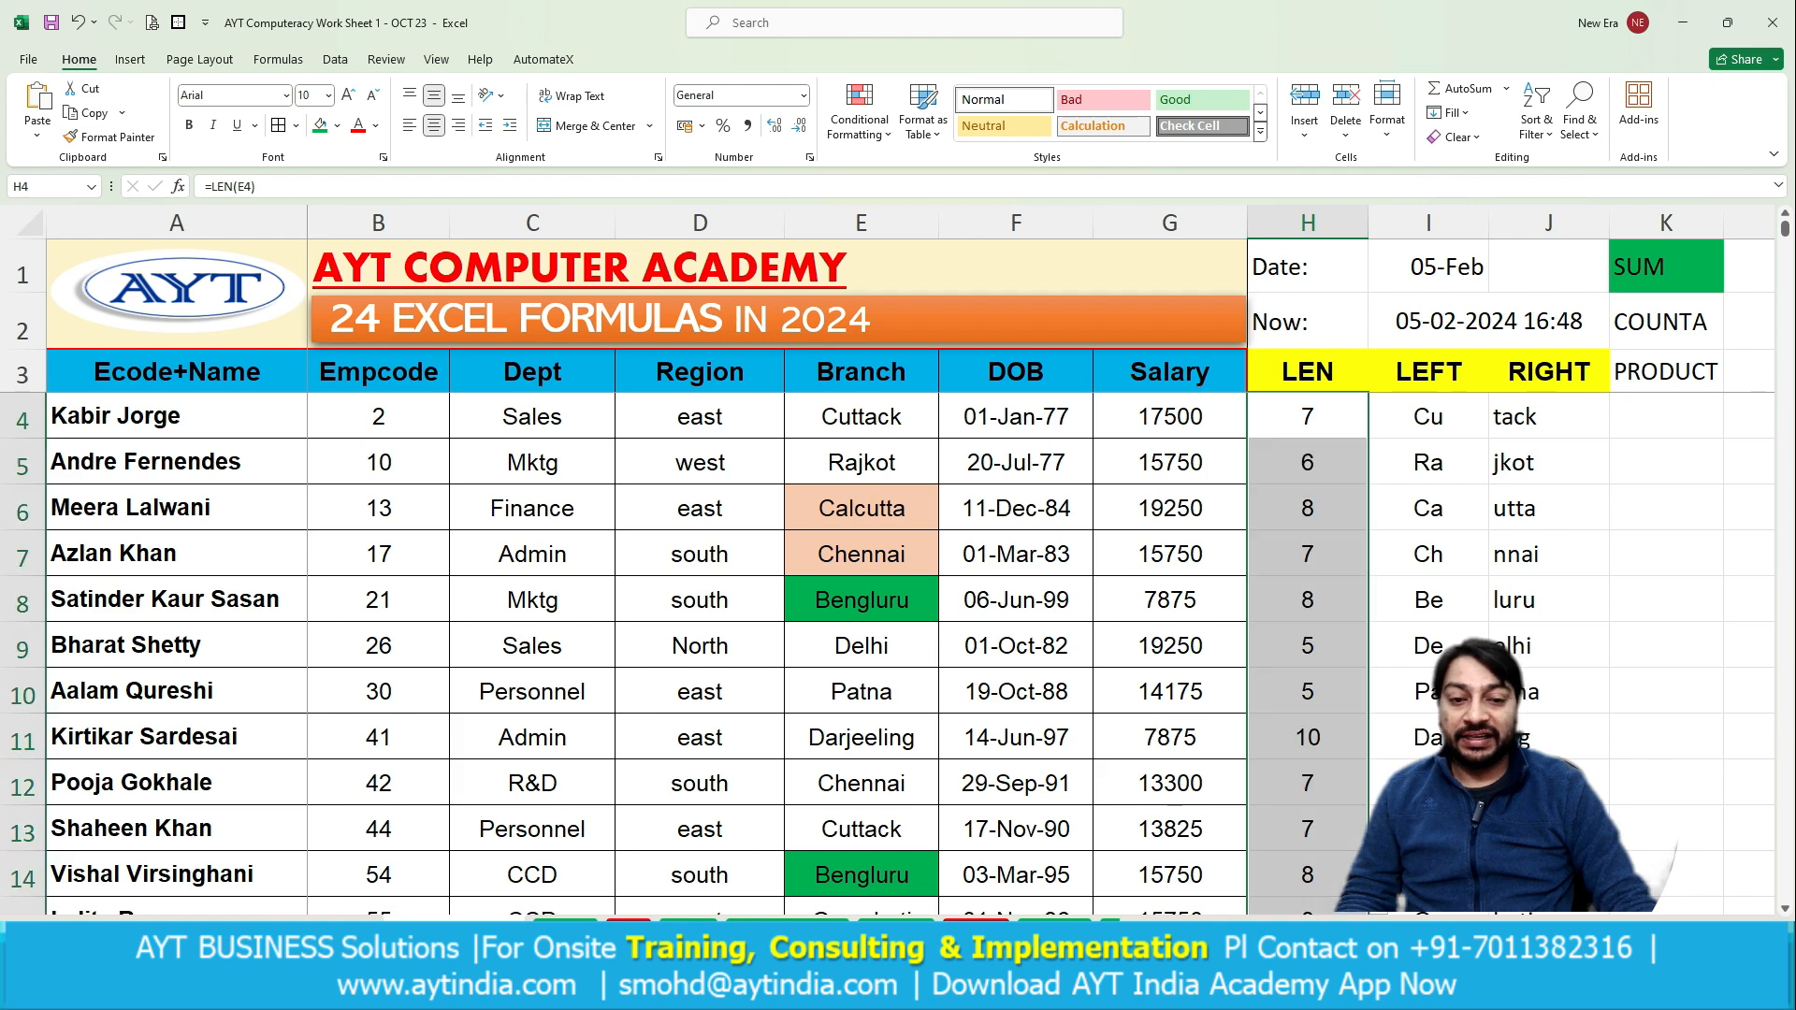
# Check the LEN results down column H against the branch names in column E.
pyautogui.scroll(-6, 1368, 468)
pyautogui.scroll(3, 655, 655)
pyautogui.scroll(-2, 655, 655)
pyautogui.scroll(5, 655, 655)
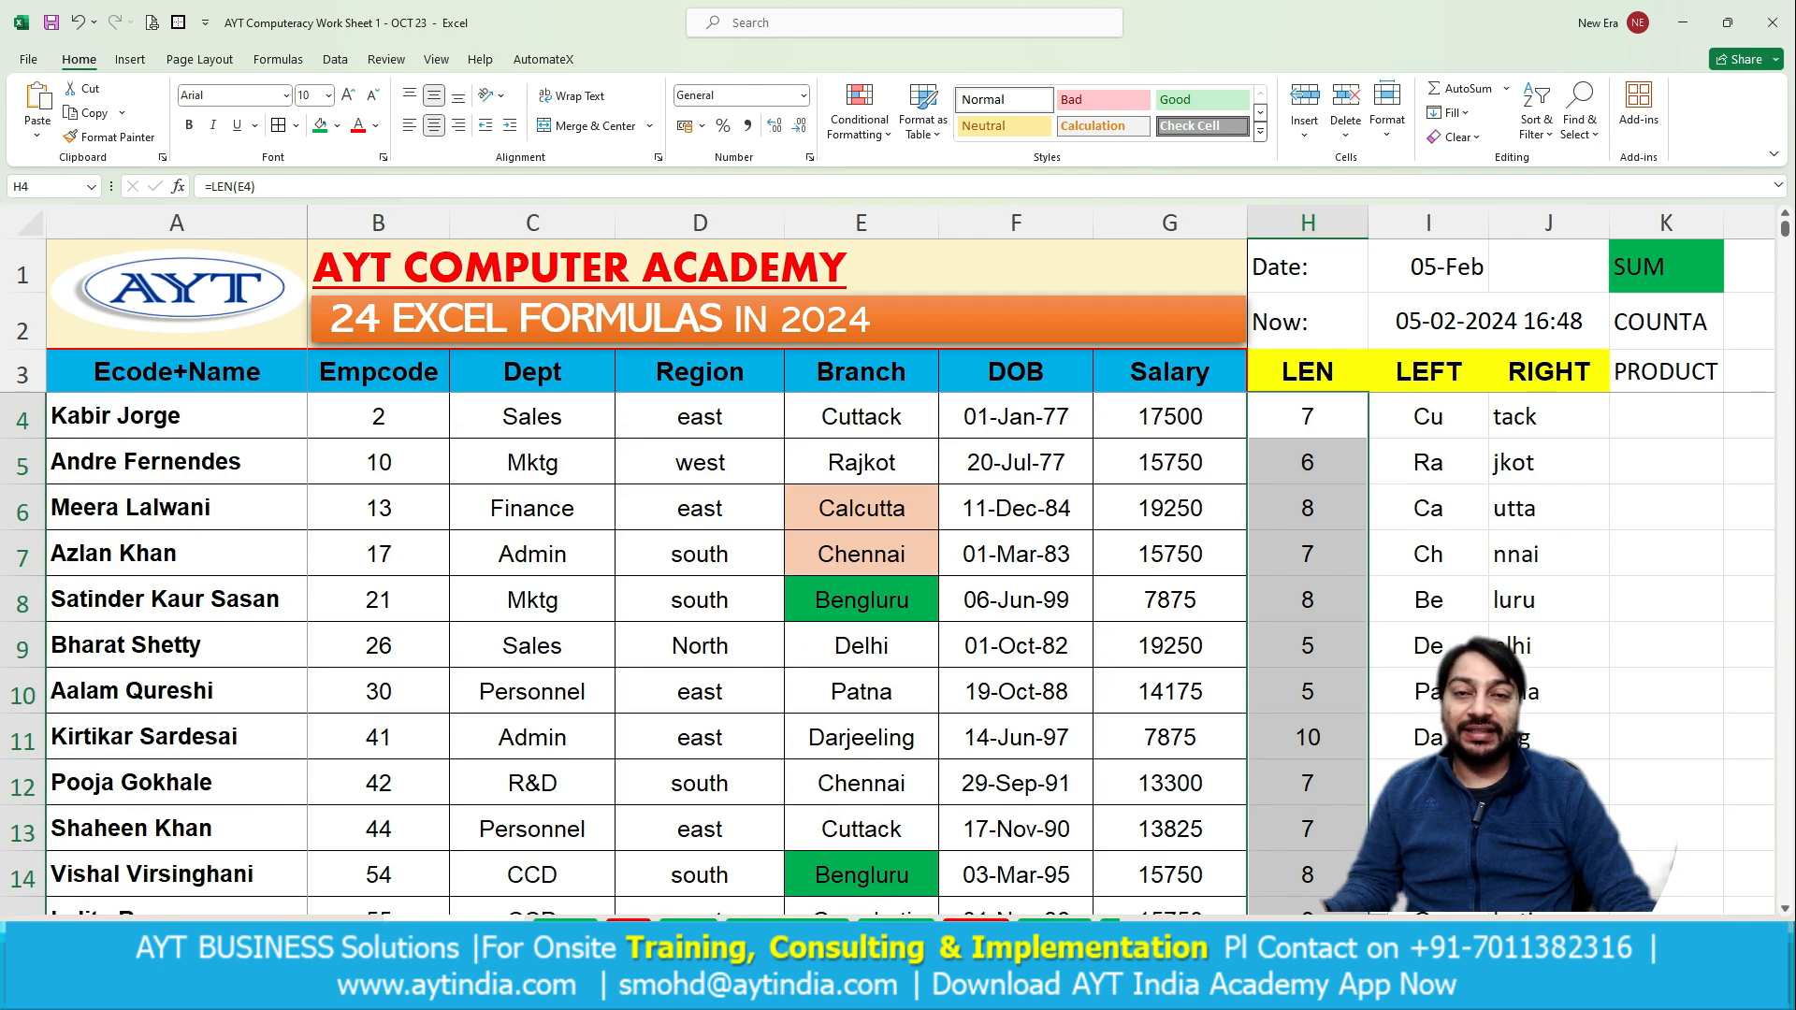
pyautogui.click(860, 462)
pyautogui.click(1308, 462)
pyautogui.click(860, 508)
pyautogui.click(1308, 508)
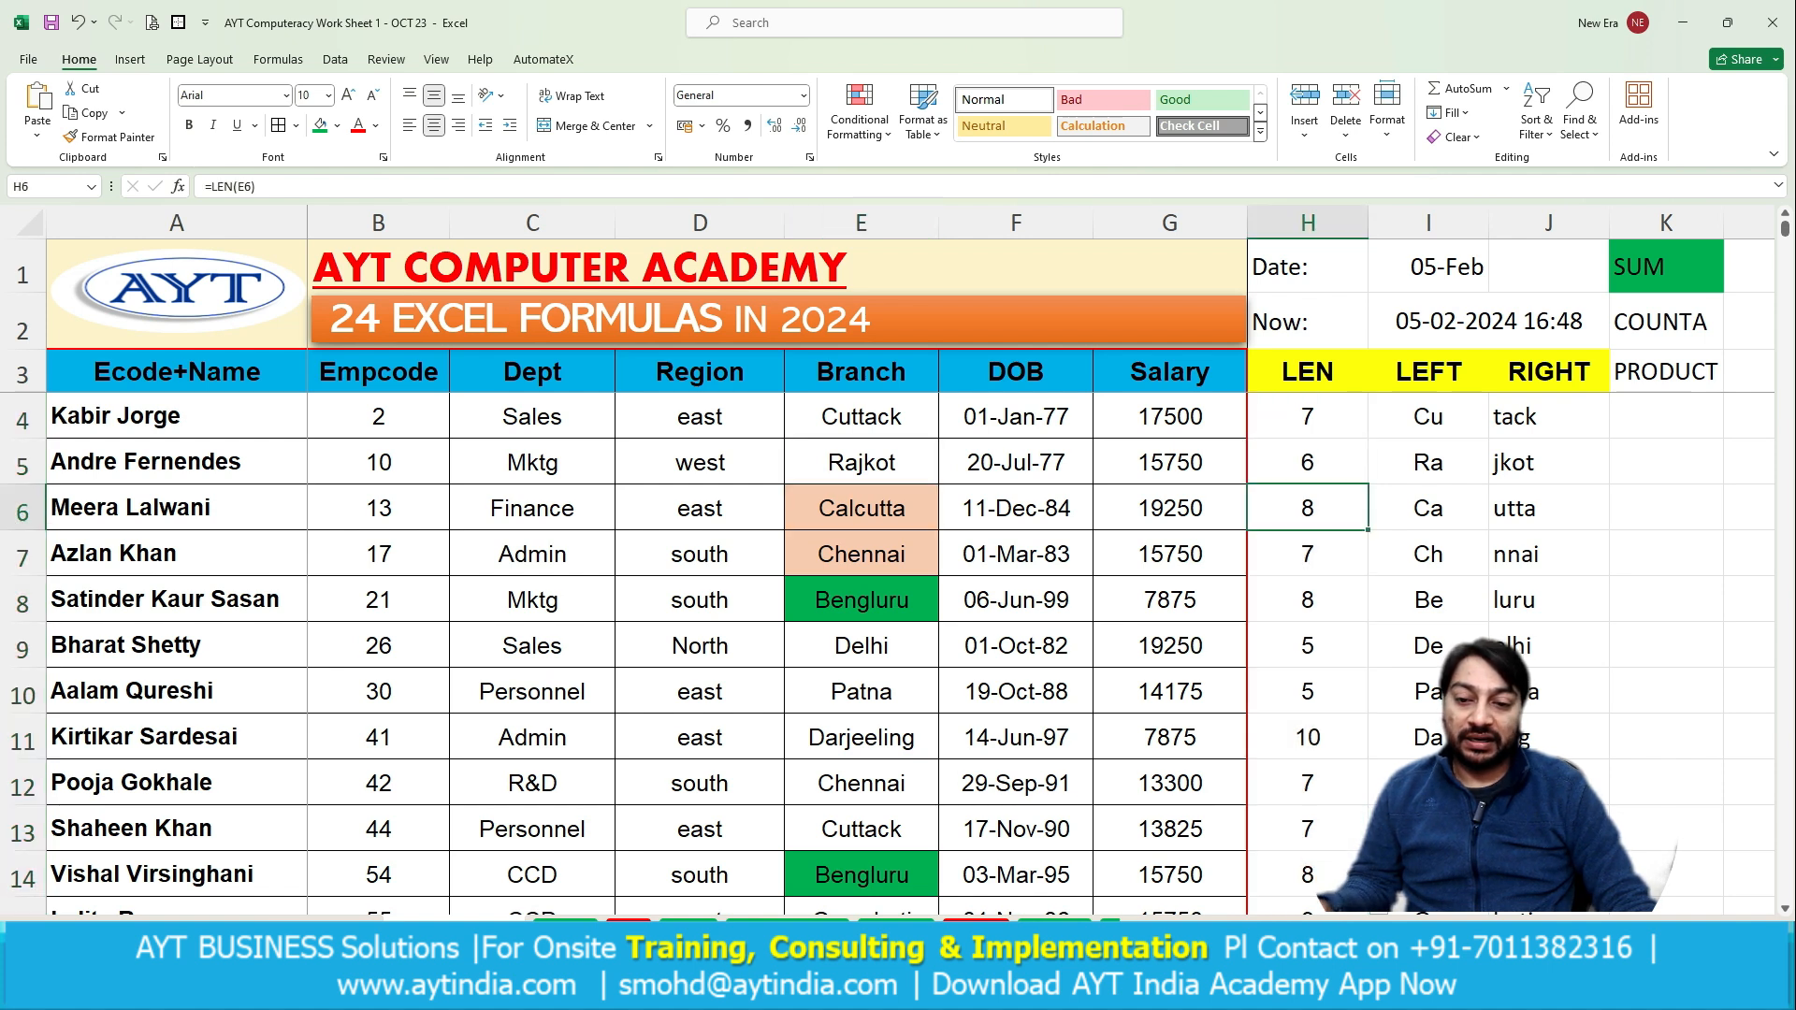
pyautogui.click(1308, 554)
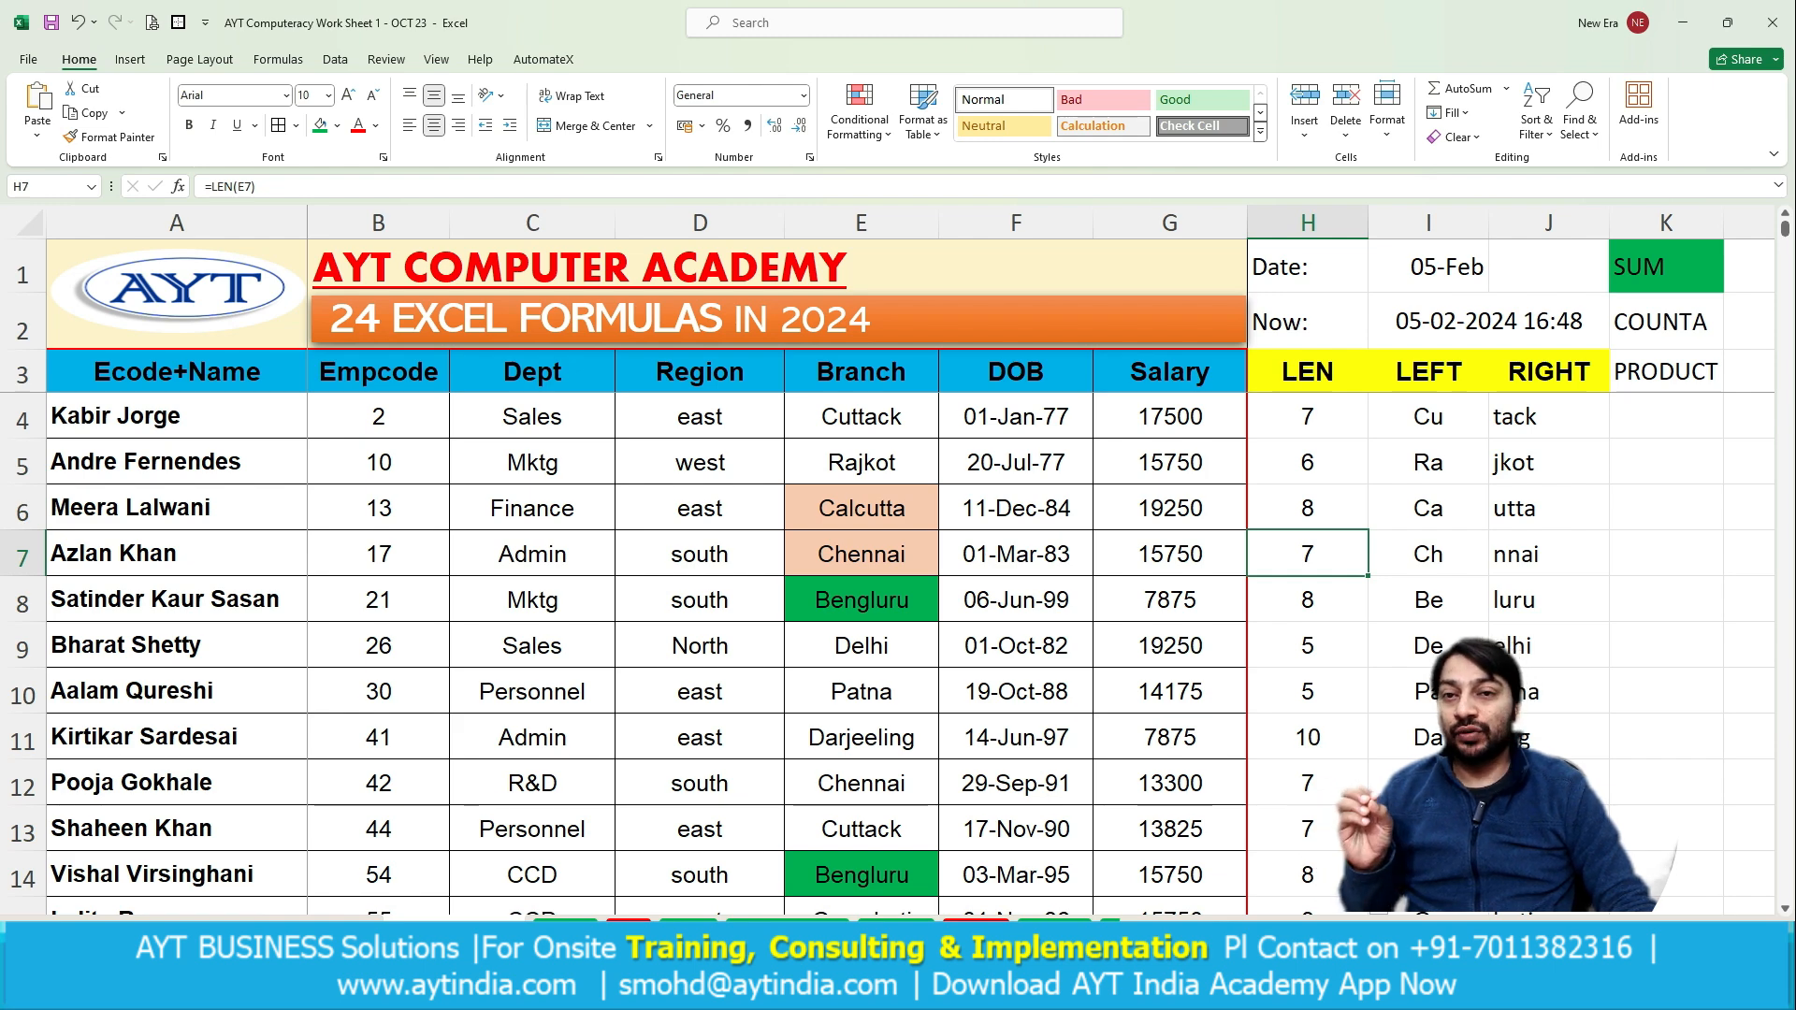
# Enter =REPT("AB",5) in cell H64 under the REPT heading.
pyautogui.scroll(-5, 646, 655)
pyautogui.scroll(-3, 645, 655)
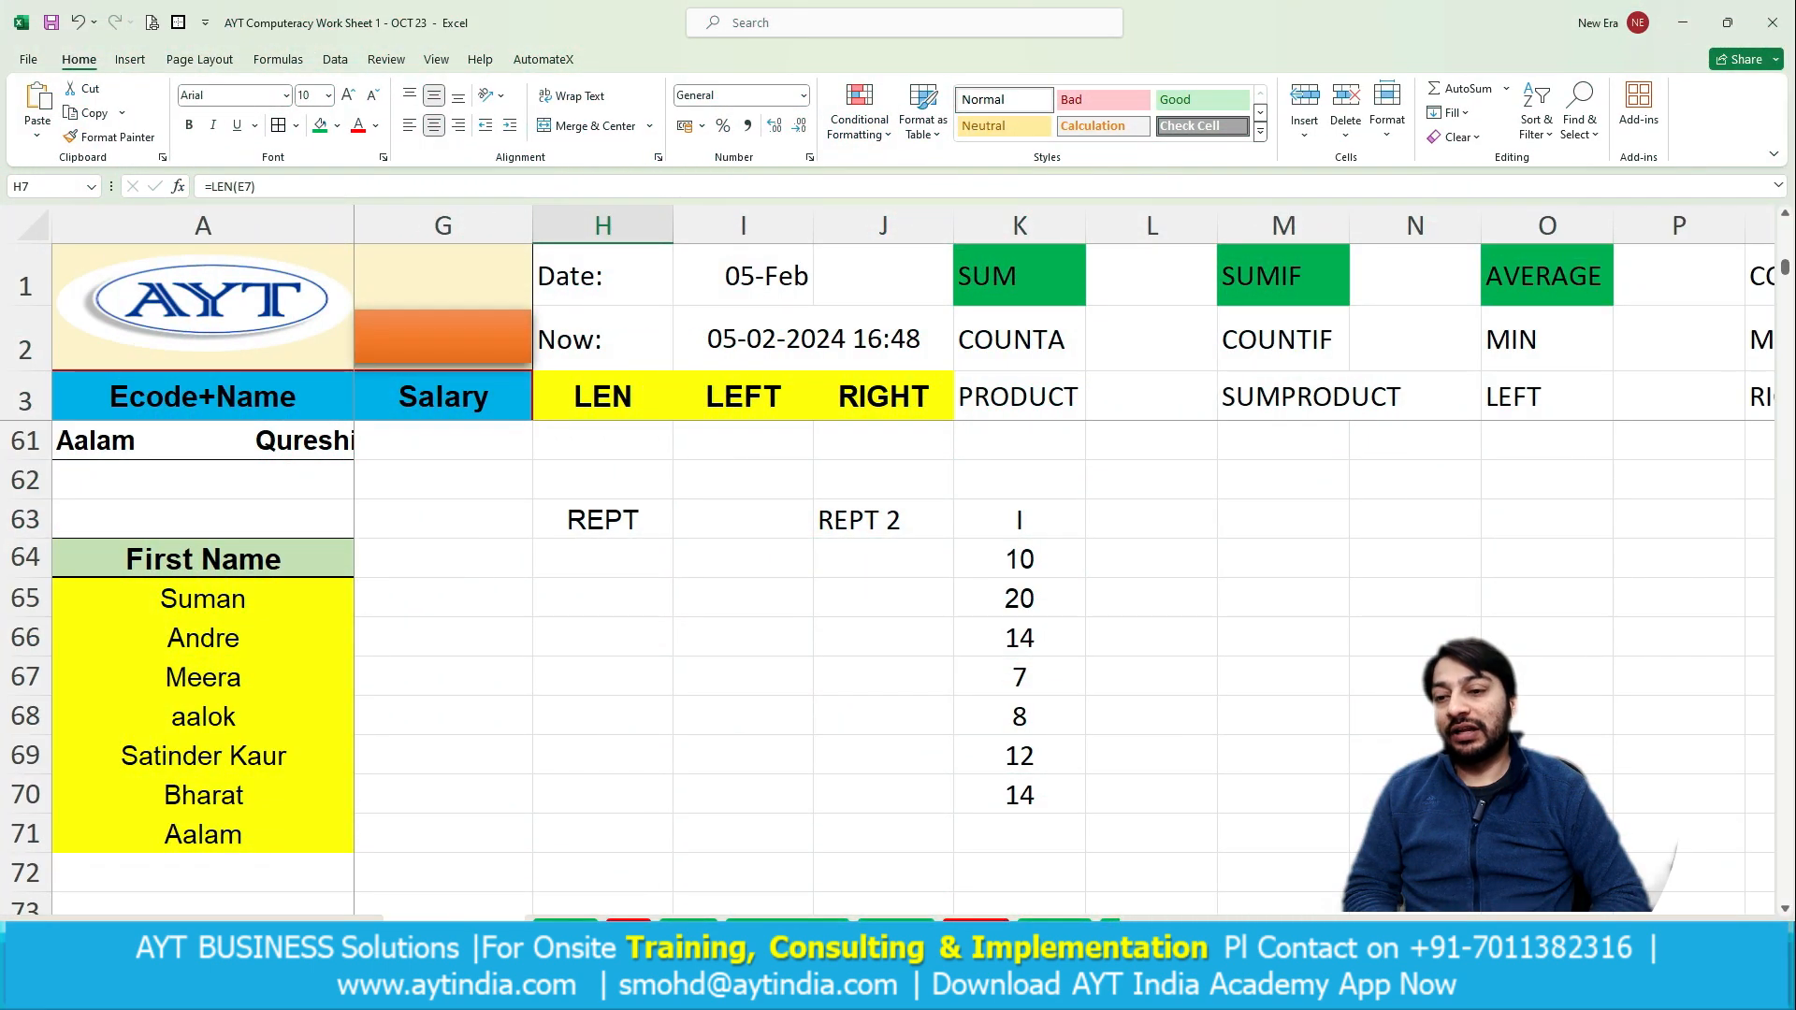
pyautogui.click(602, 558)
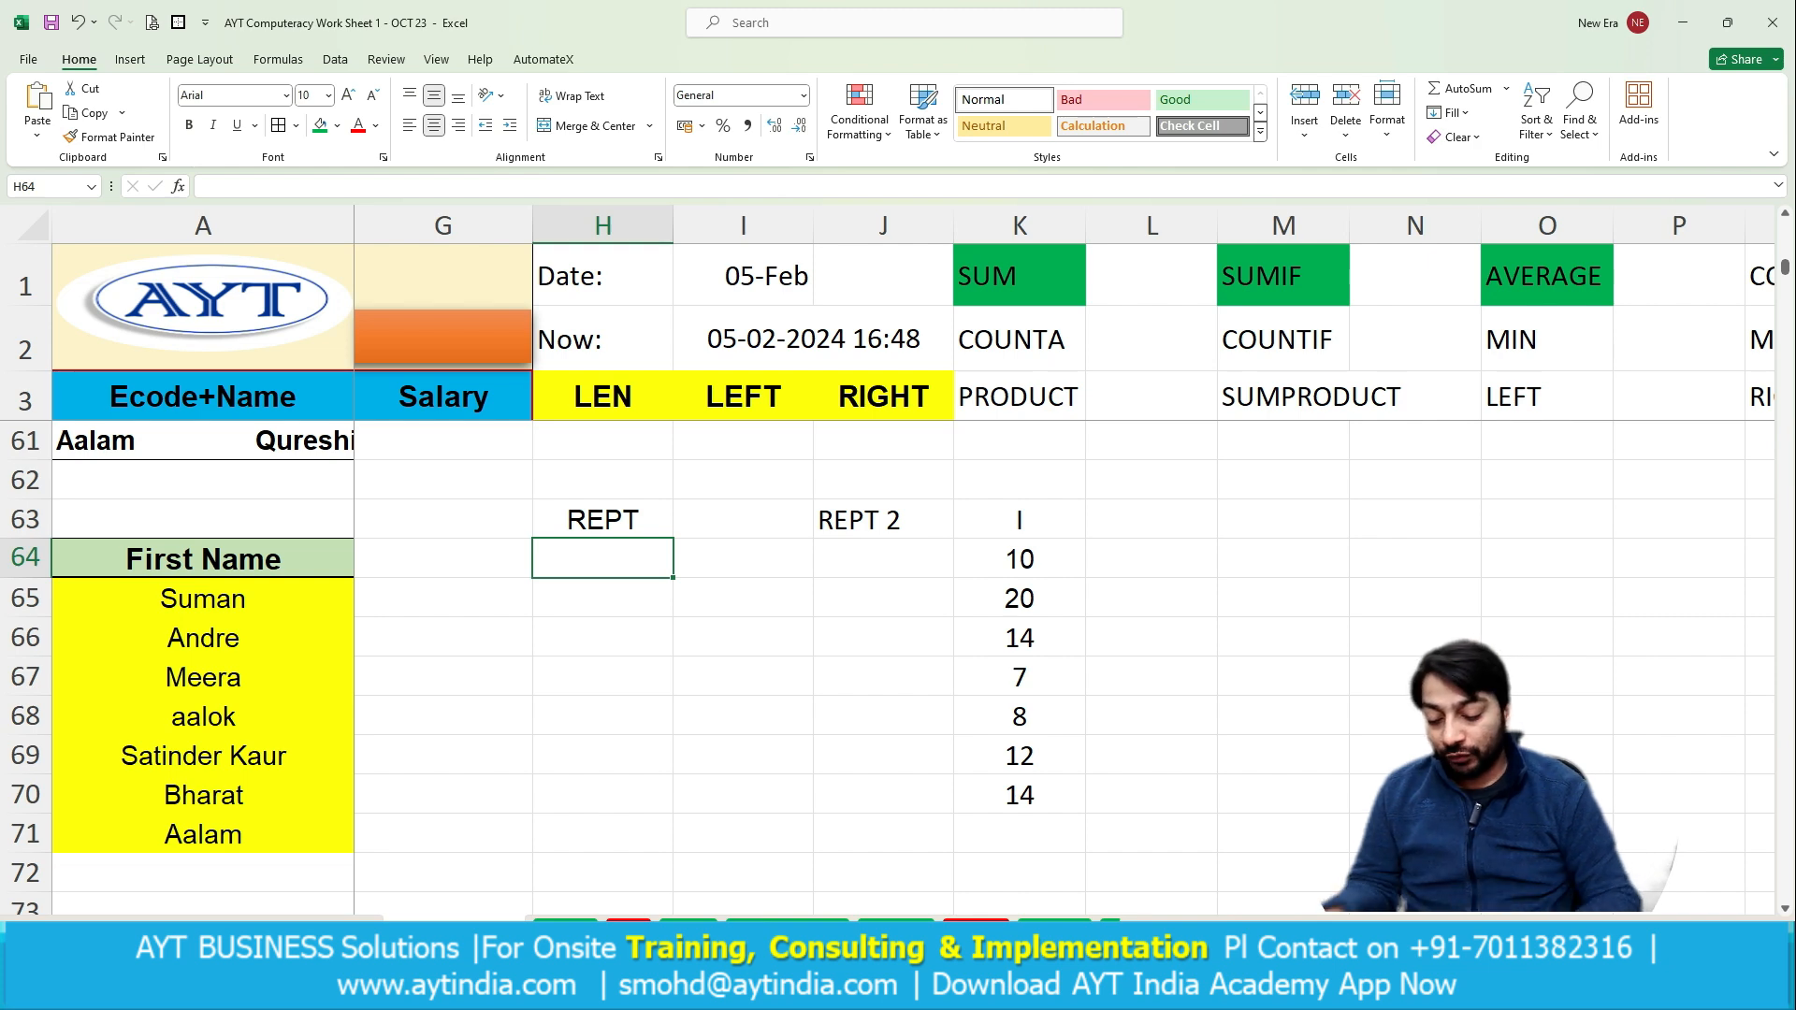
pyautogui.write('=rept')
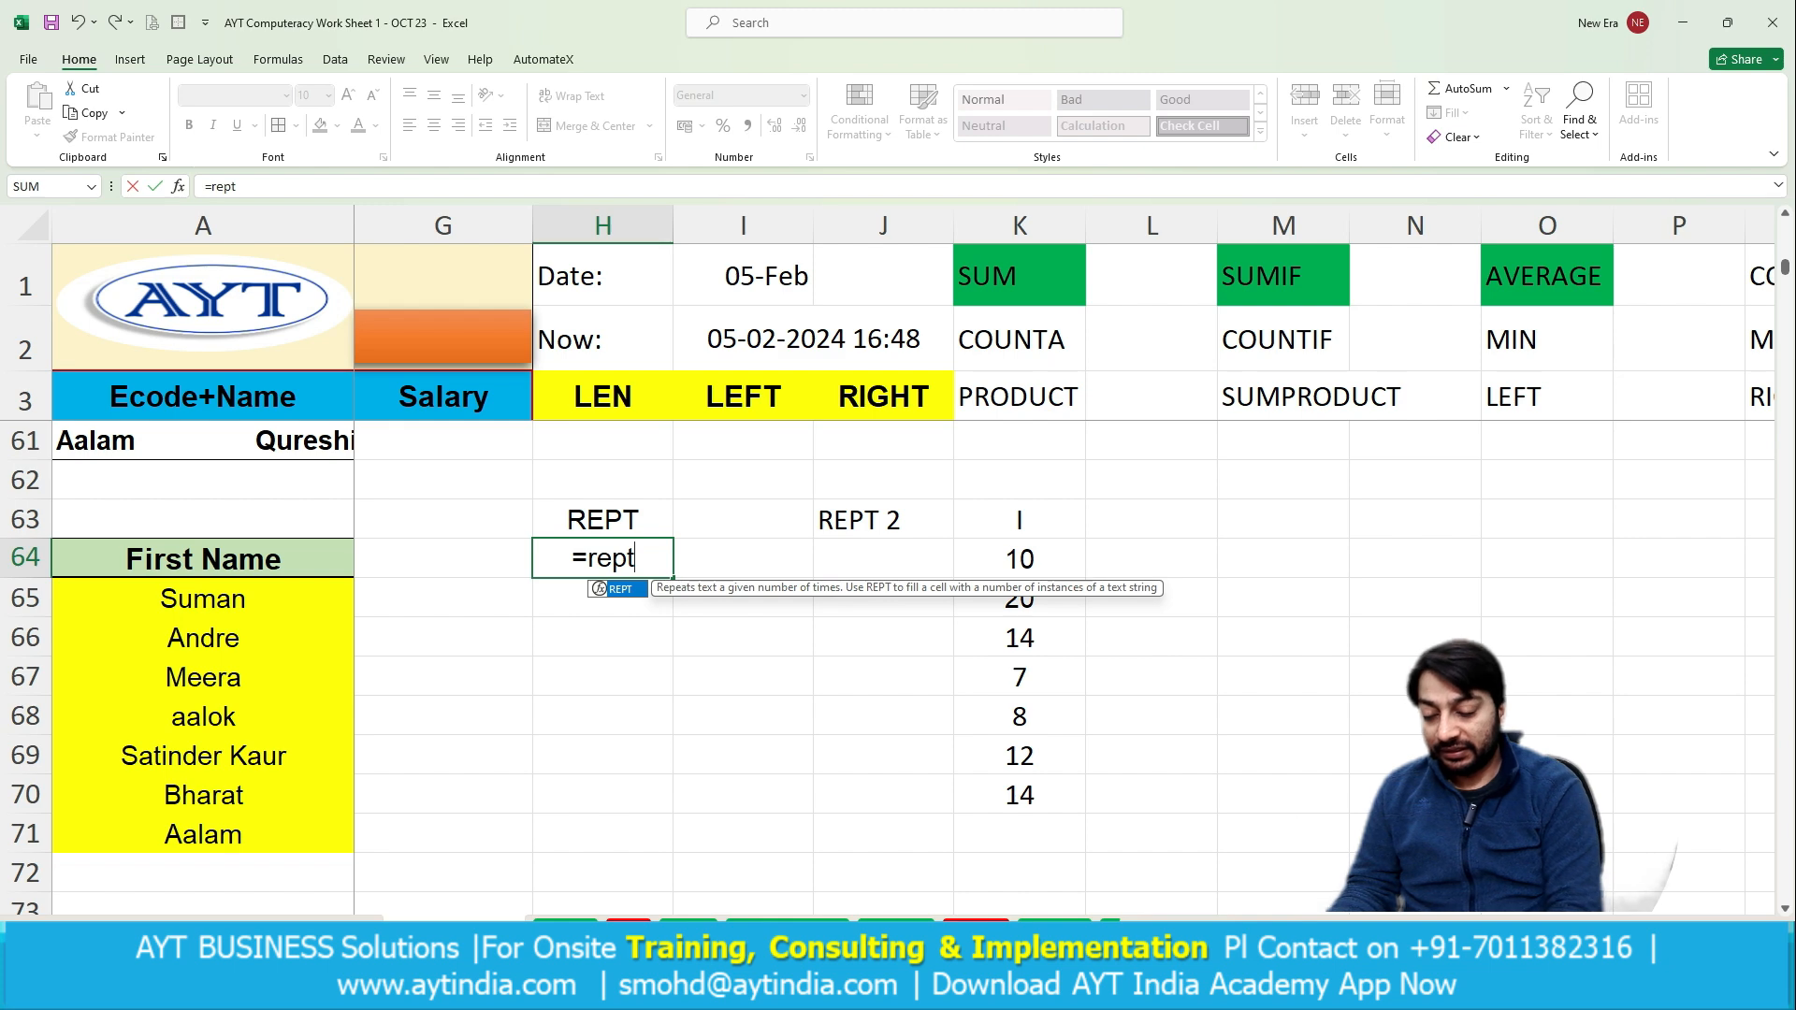
pyautogui.write('(')
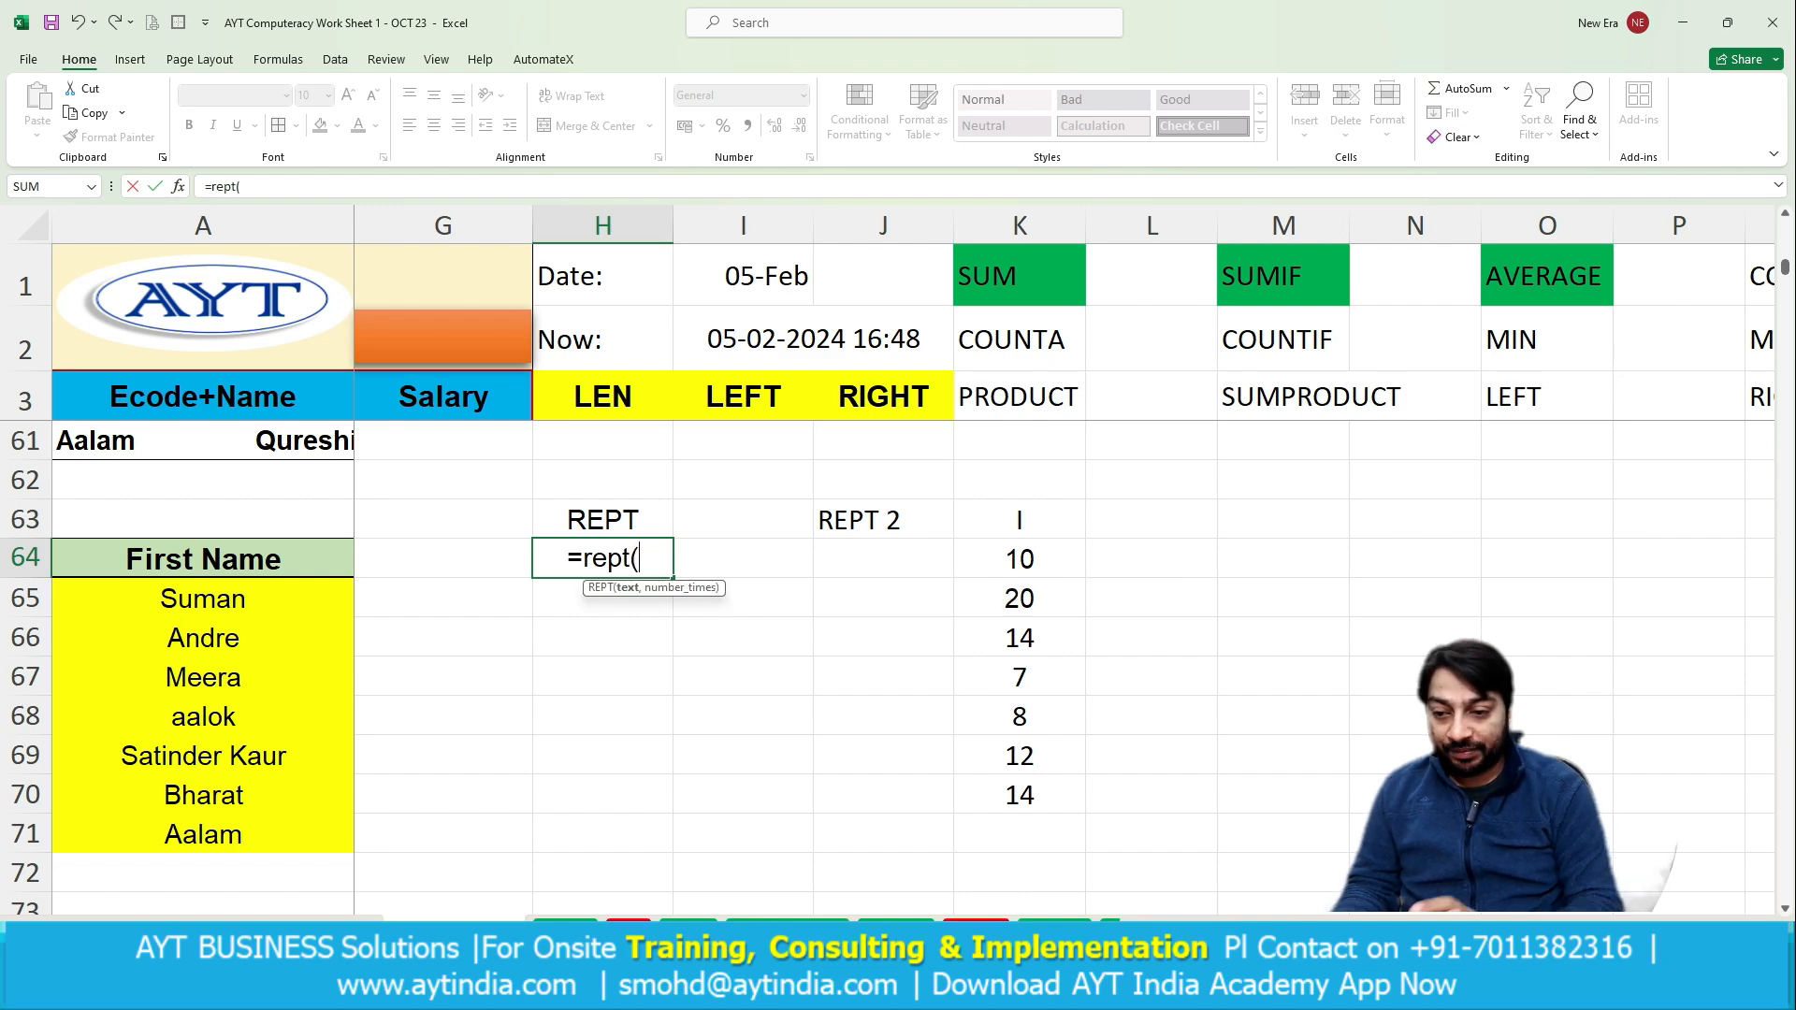
pyautogui.write('"')
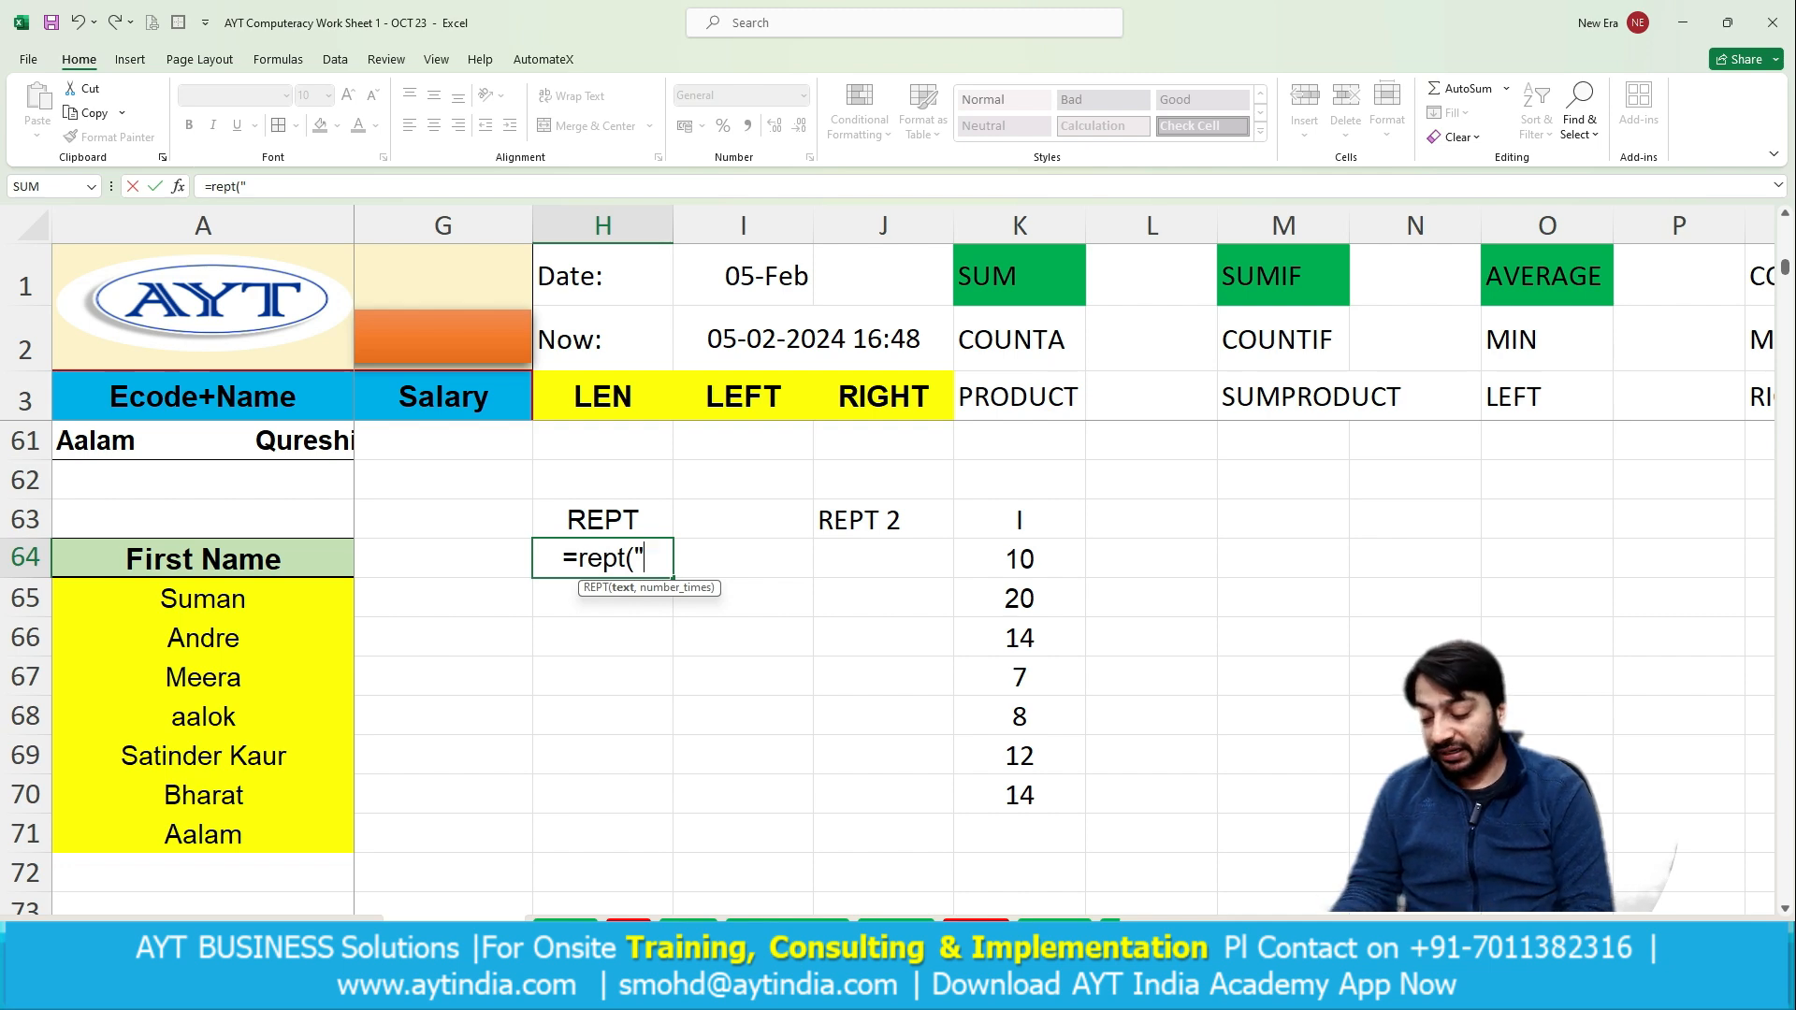
pyautogui.press('capslock')
pyautogui.write('A')
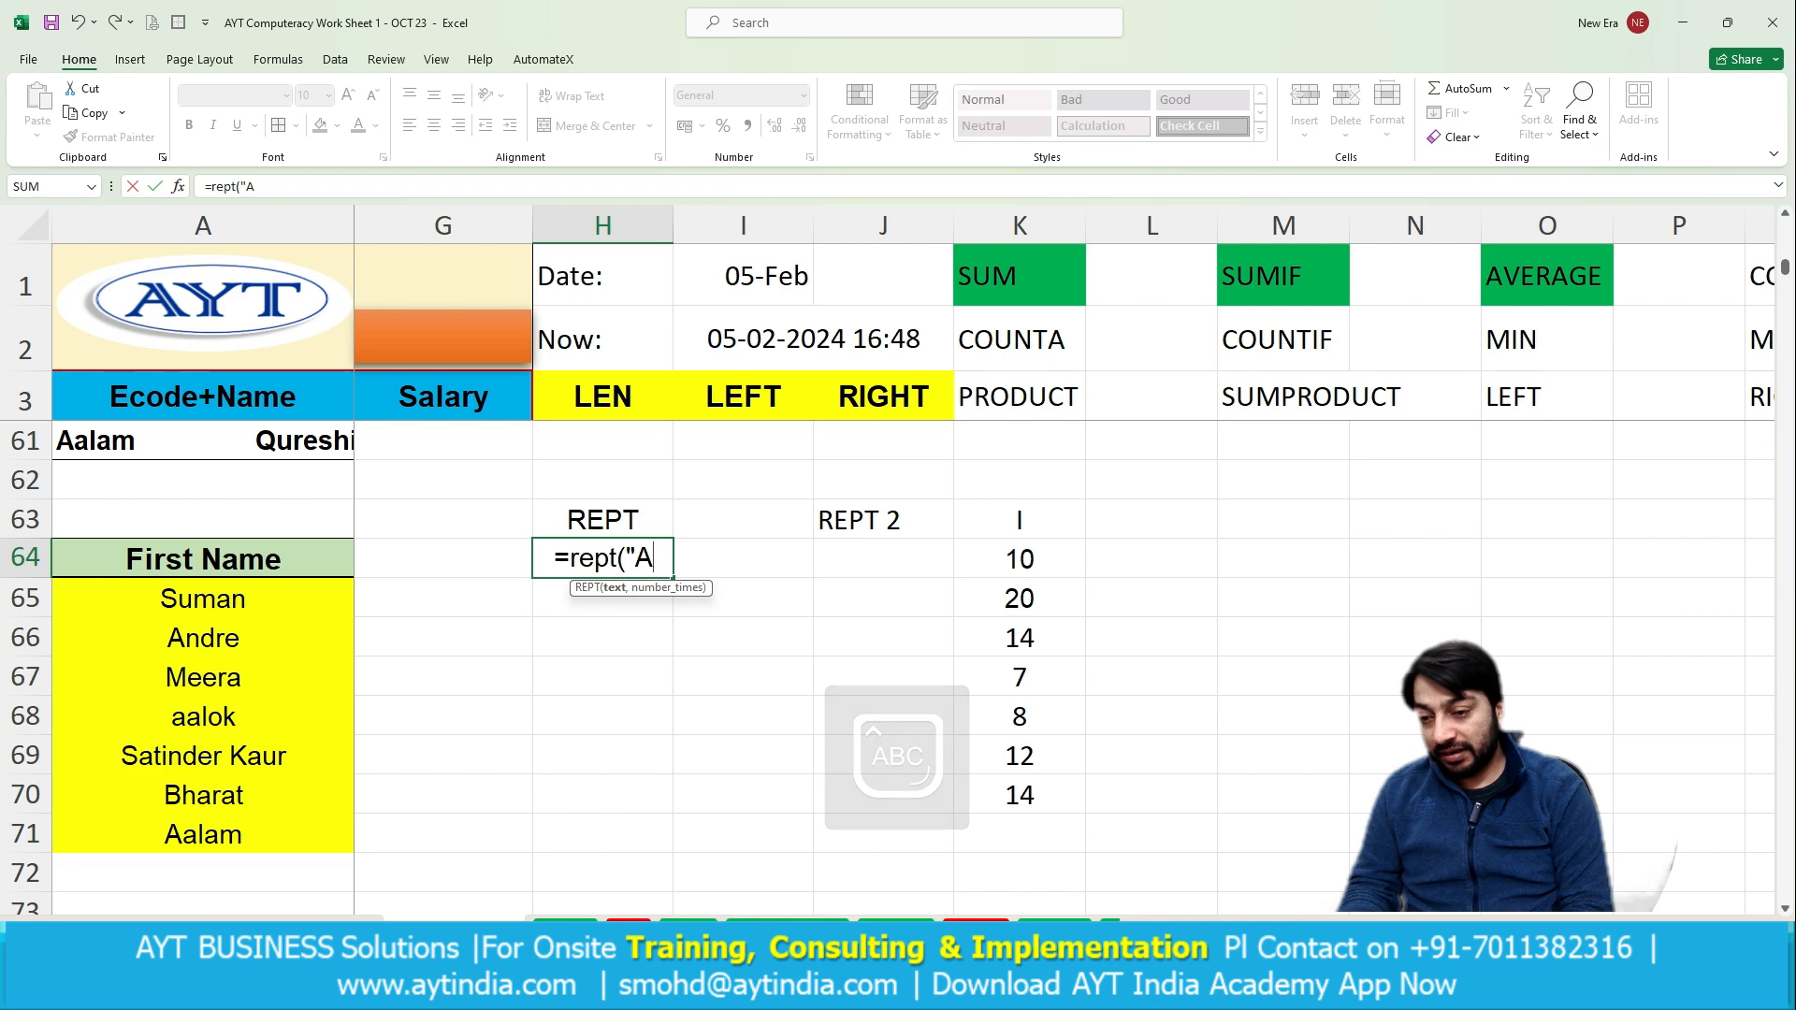
pyautogui.write('B",')
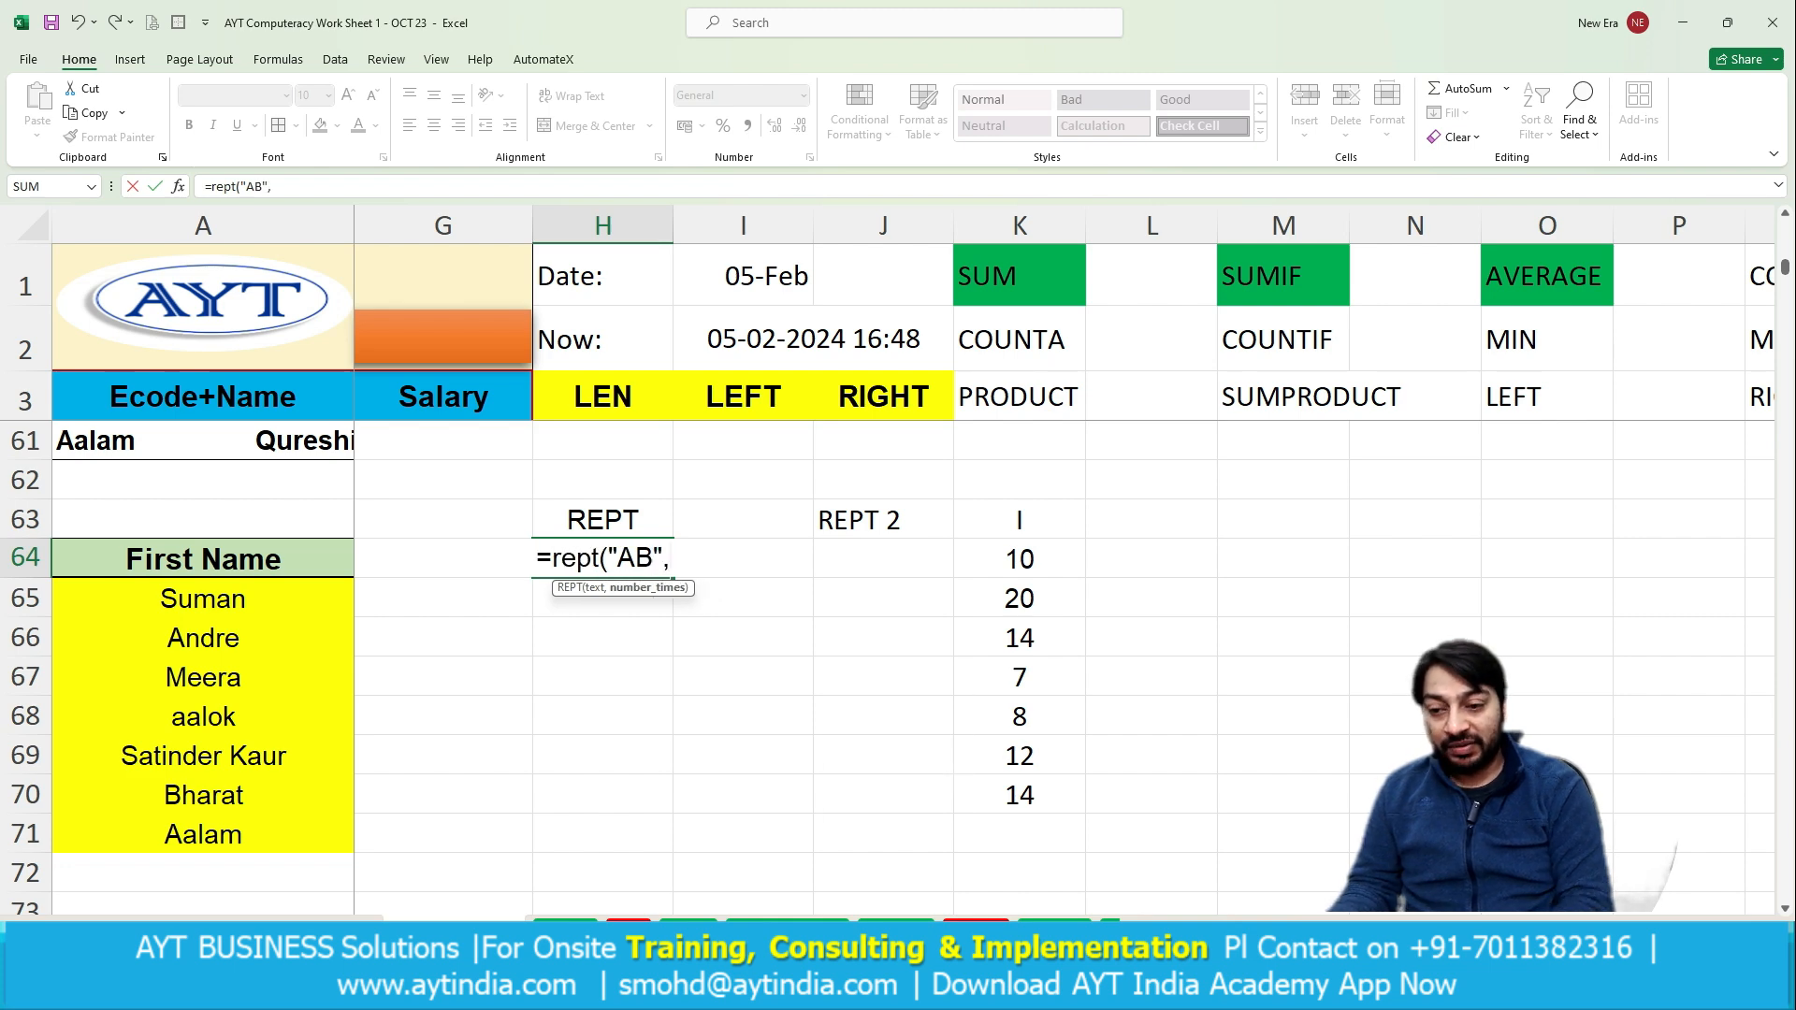
pyautogui.write('5')
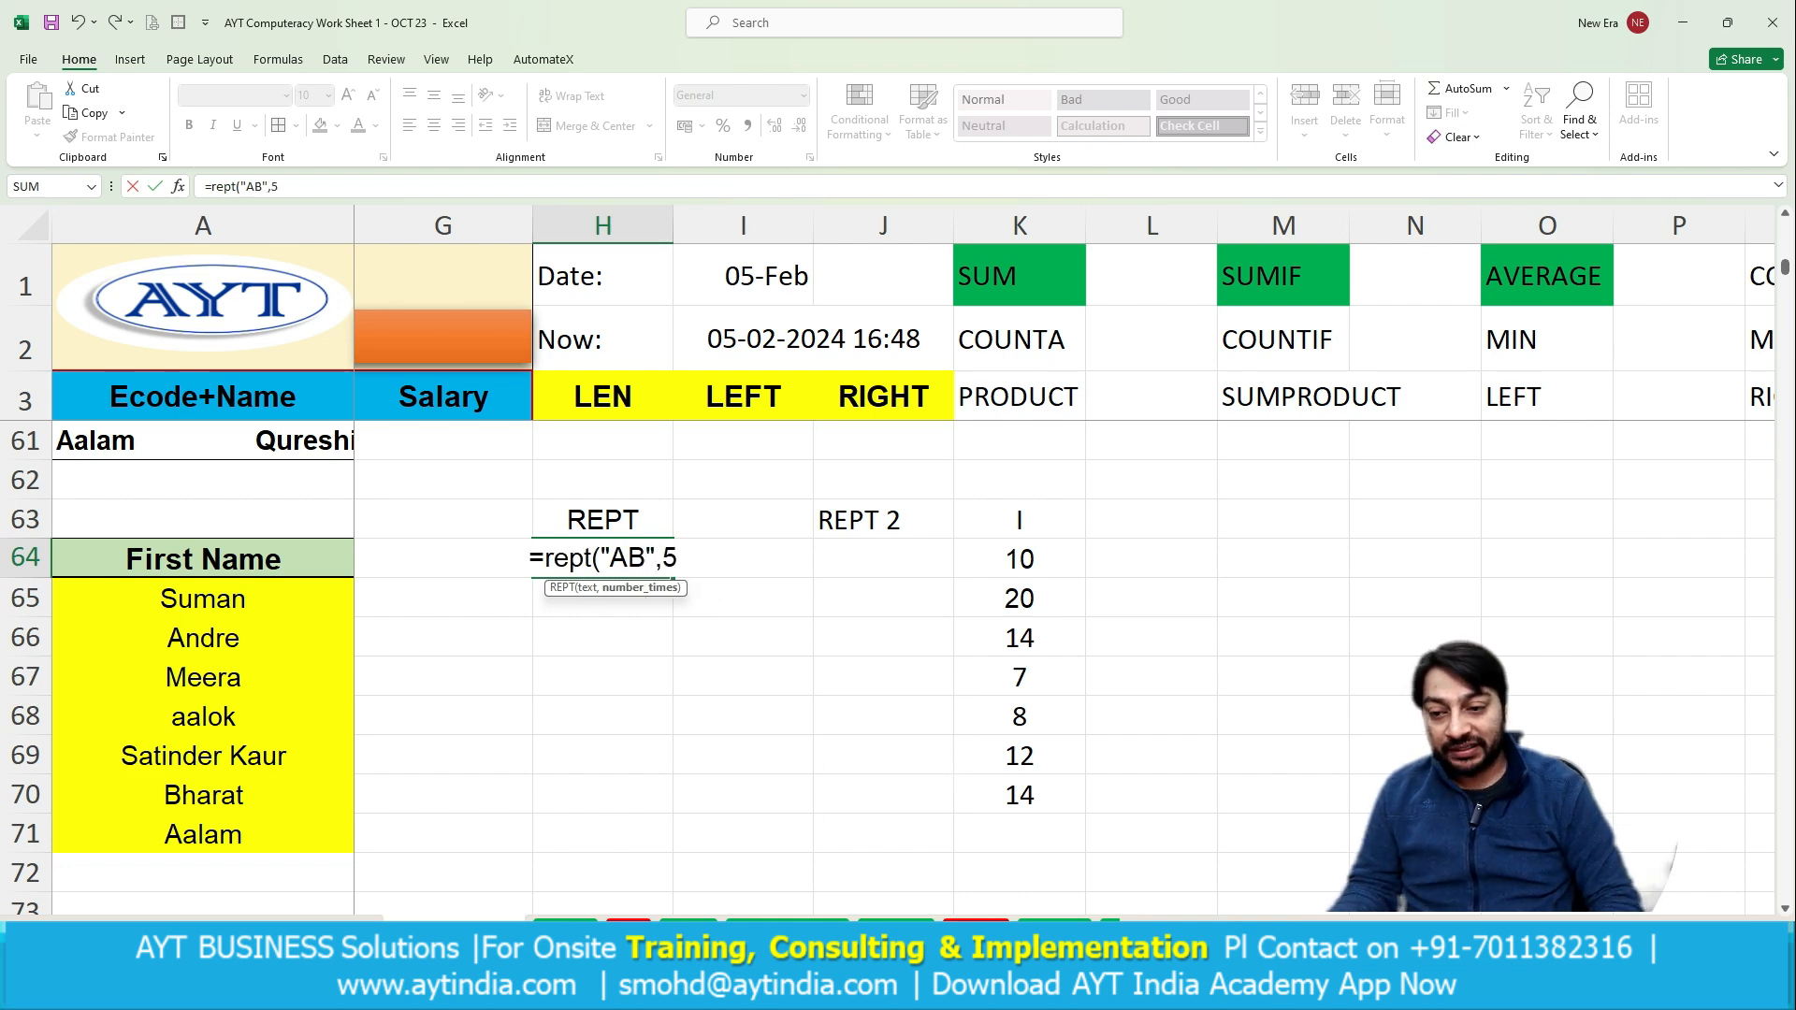
pyautogui.write(')')
pyautogui.press('Return')
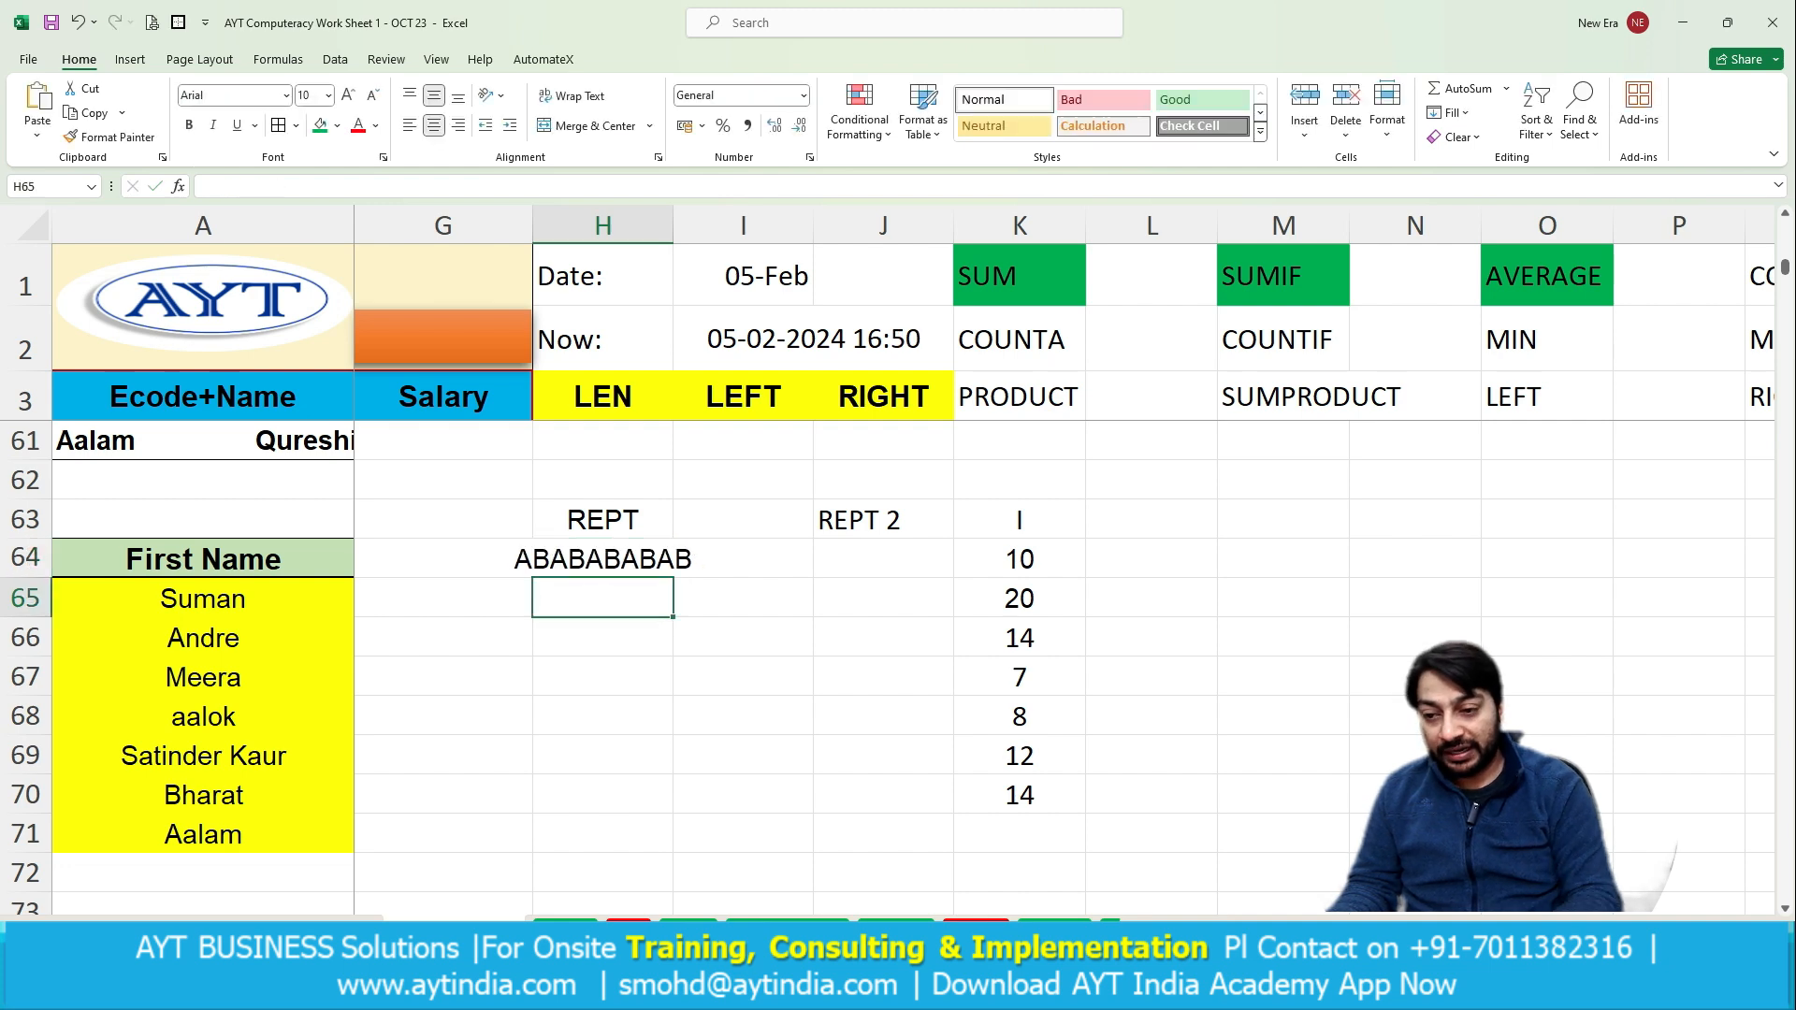
# AutoFit column H so the repeated text in H64 fits its cell.
pyautogui.press('Up')
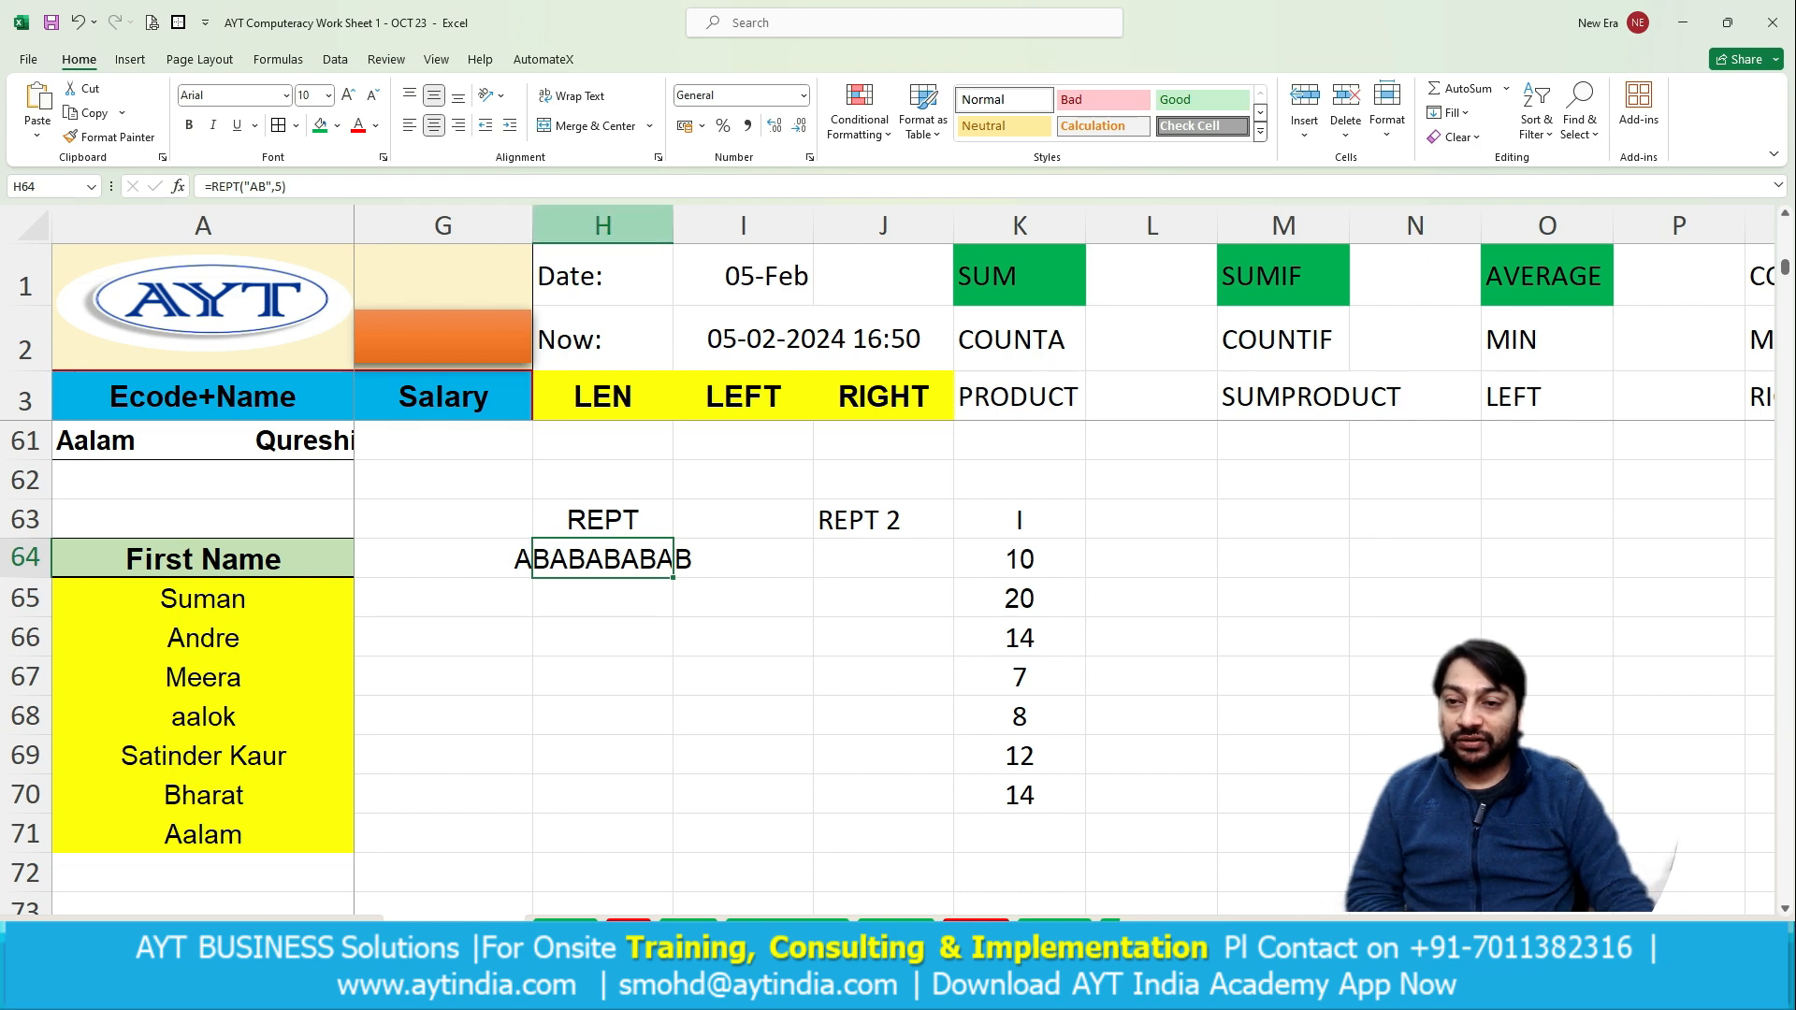
pyautogui.click(608, 225)
pyautogui.doubleClick(673, 225)
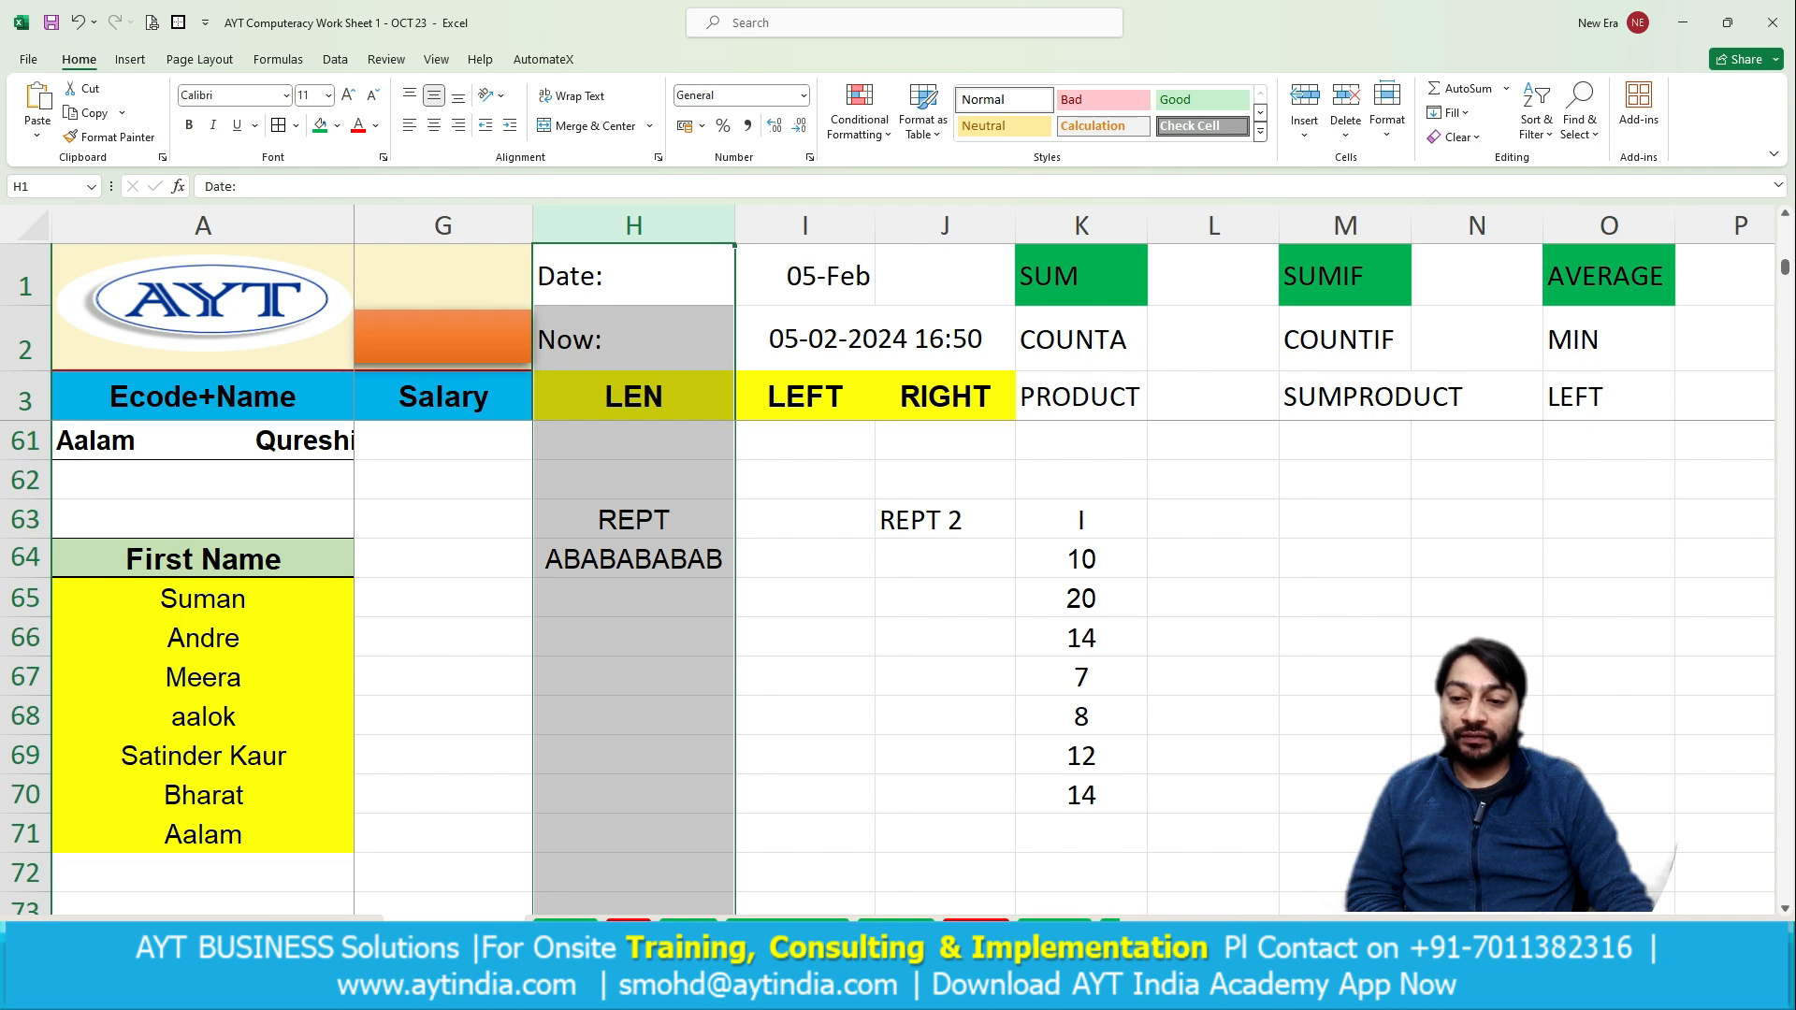
pyautogui.click(805, 599)
pyautogui.click(633, 559)
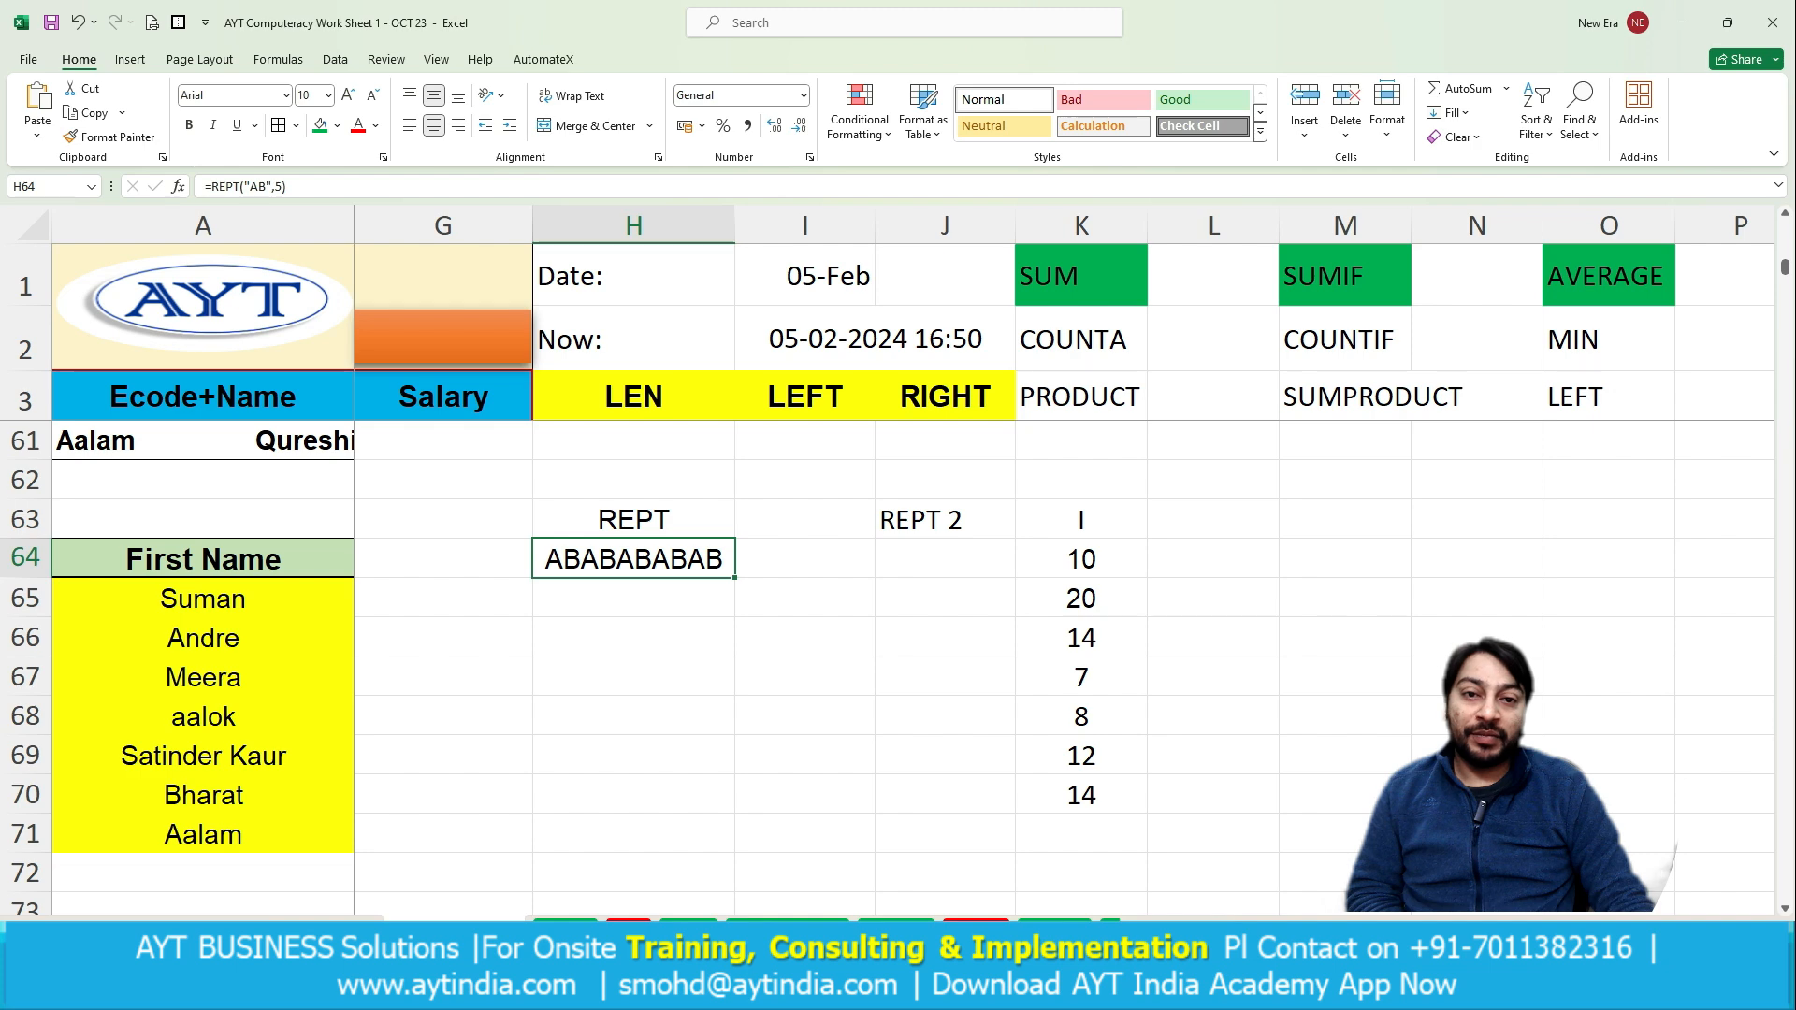
# Review the numbers in K64:K70 as repeat counts for the second REPT example.
pyautogui.click(1213, 558)
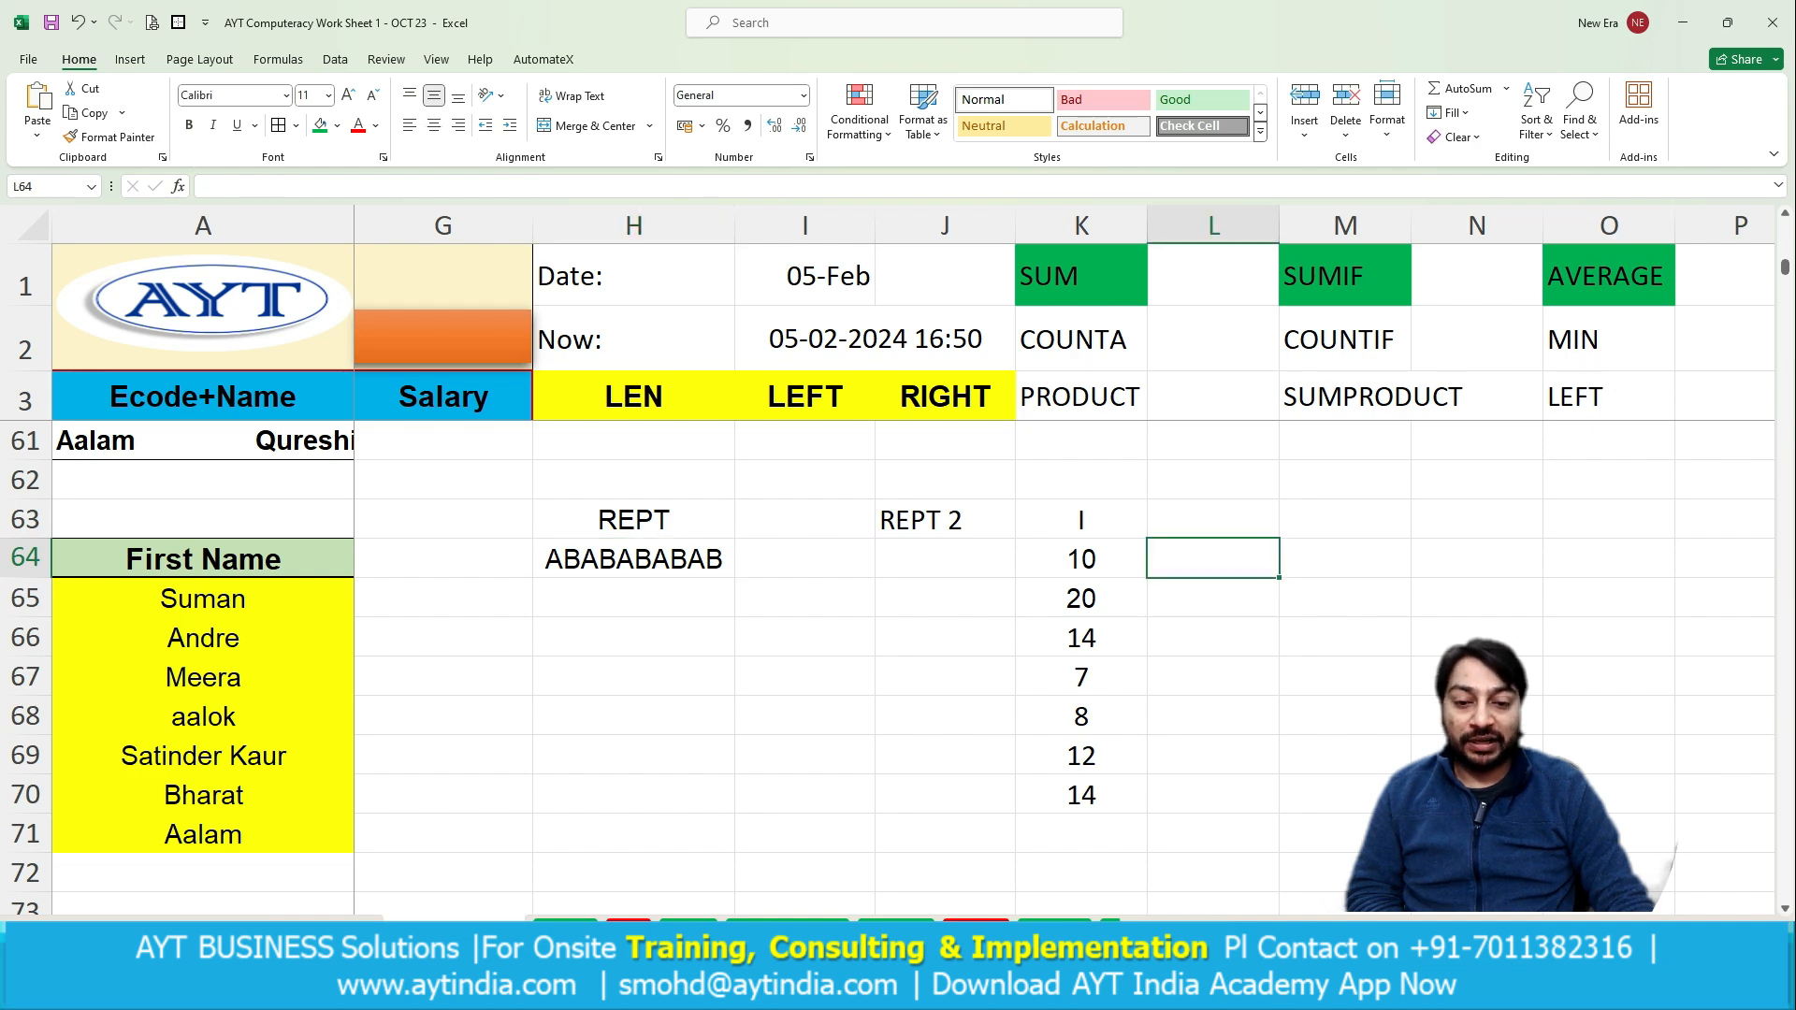
pyautogui.press('Left')
pyautogui.hotkey('shift', 'Down')
pyautogui.hotkey('shift', 'Down')
pyautogui.hotkey('shift', 'Down')
pyautogui.hotkey('shift', 'Down')
pyautogui.hotkey('shift', 'Down')
pyautogui.hotkey('shift', 'Down')
# Enter =REPT("I",K64) in cell L64 to repeat the letter I by the number beside it.
pyautogui.press('Up')
pyautogui.press('Right')
pyautogui.press('Down')
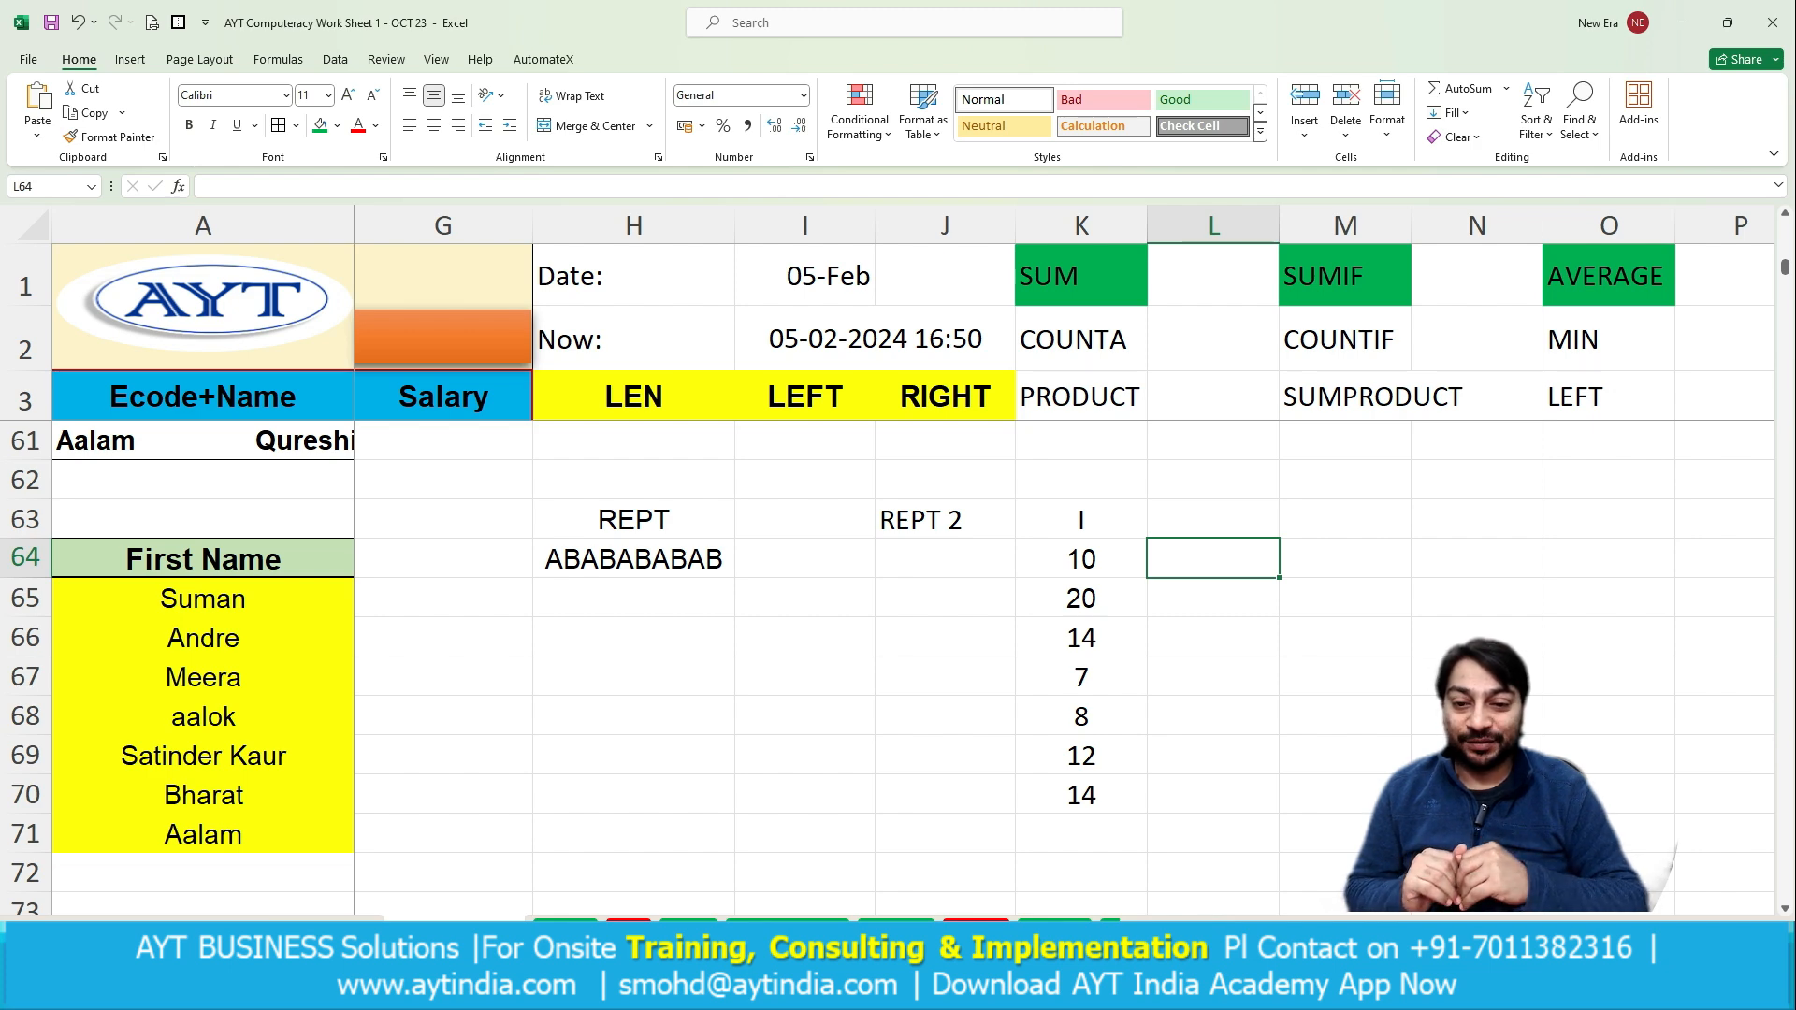
pyautogui.write('=')
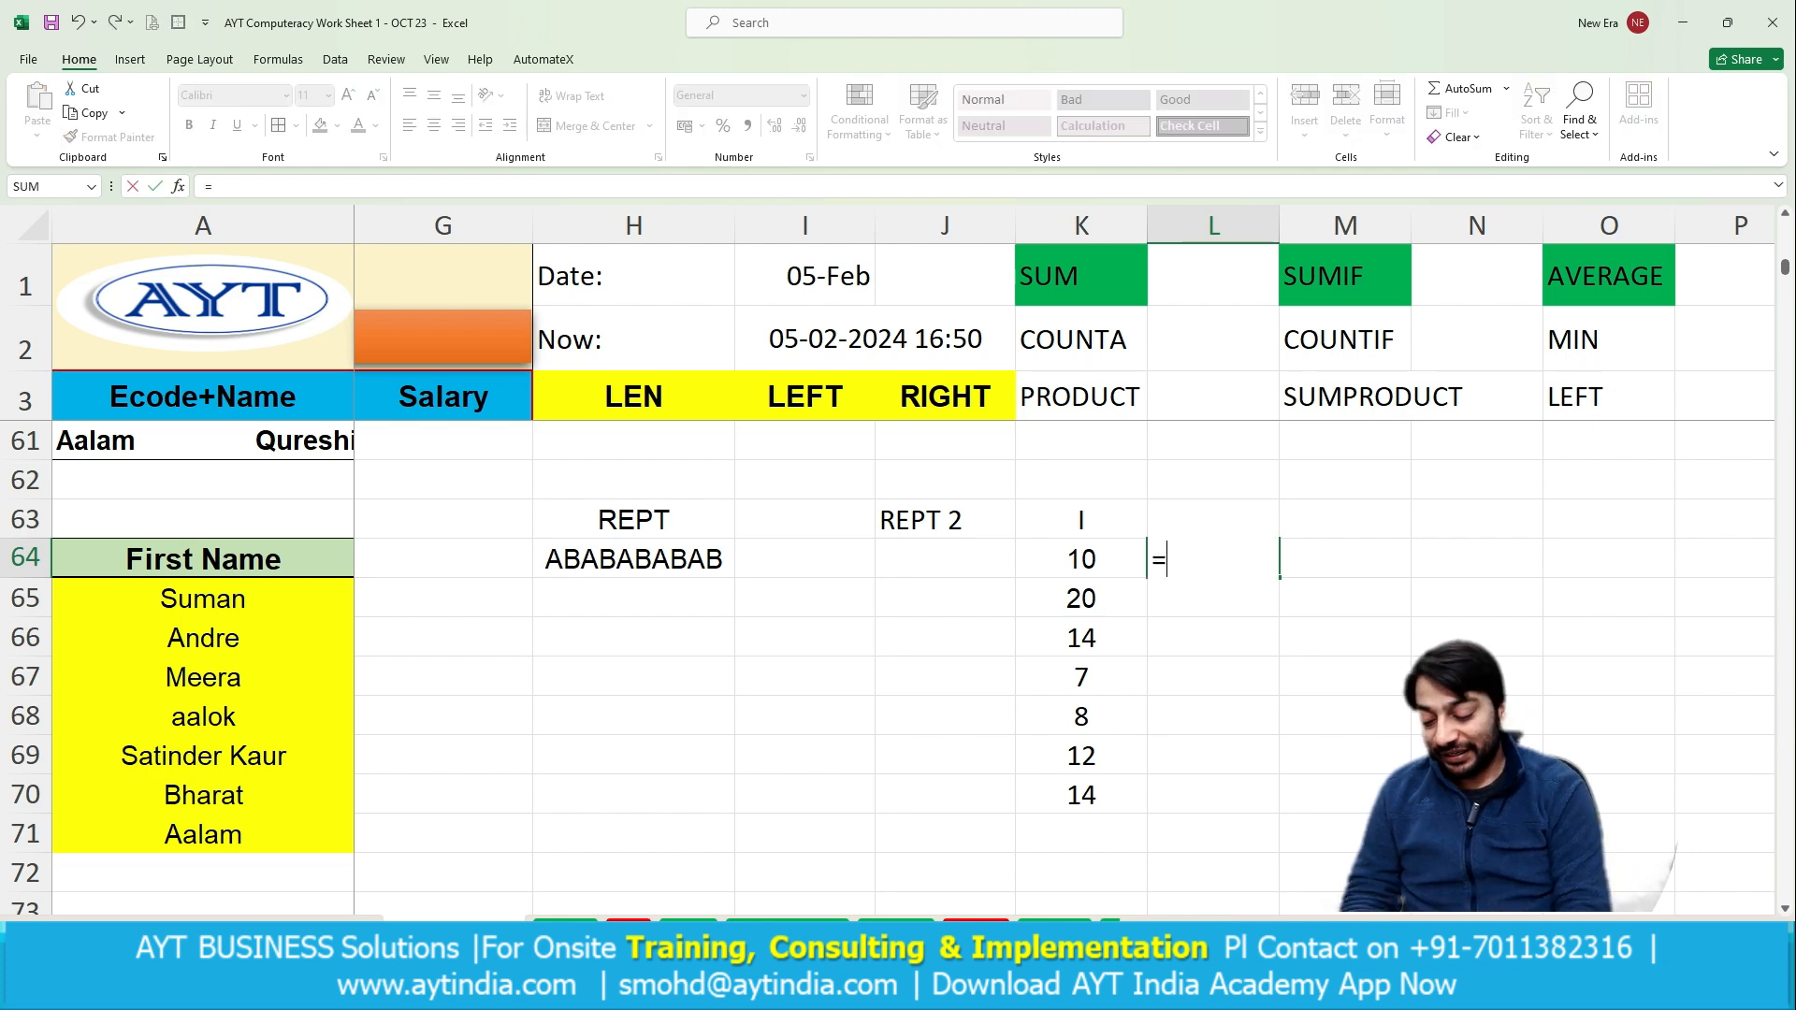
pyautogui.write('REPT(')
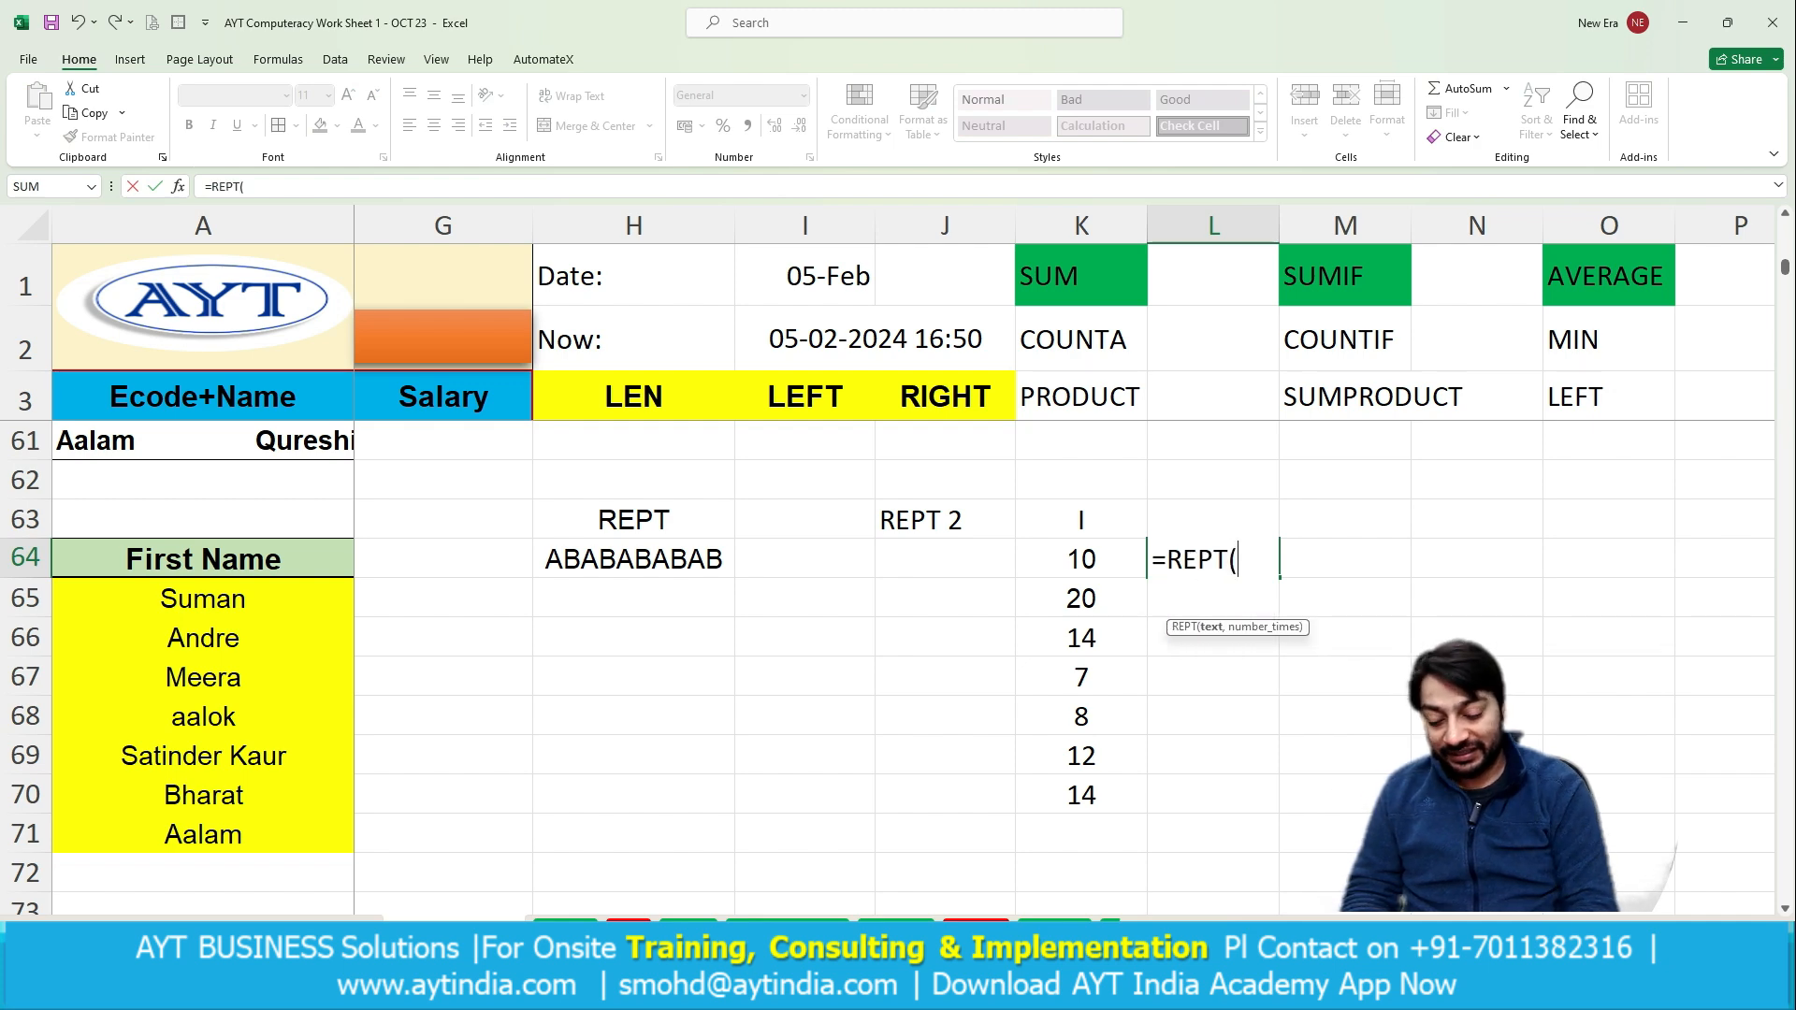
pyautogui.write('"I')
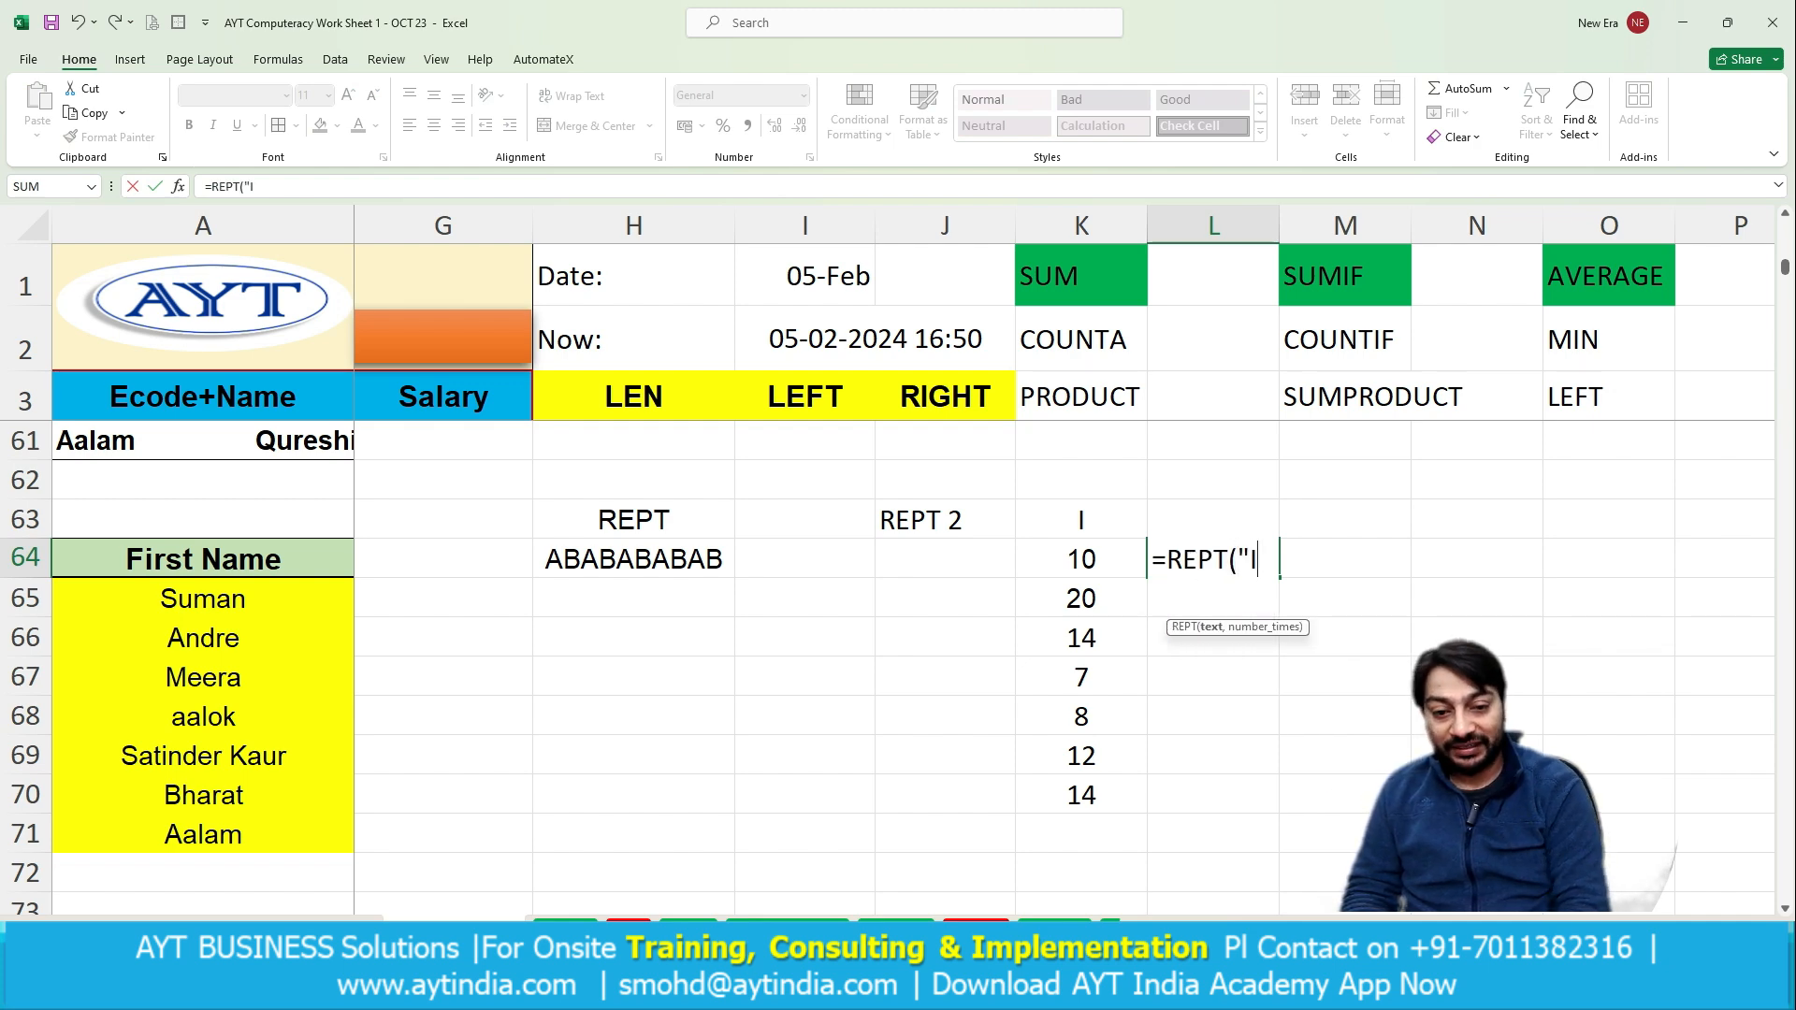
pyautogui.write('"')
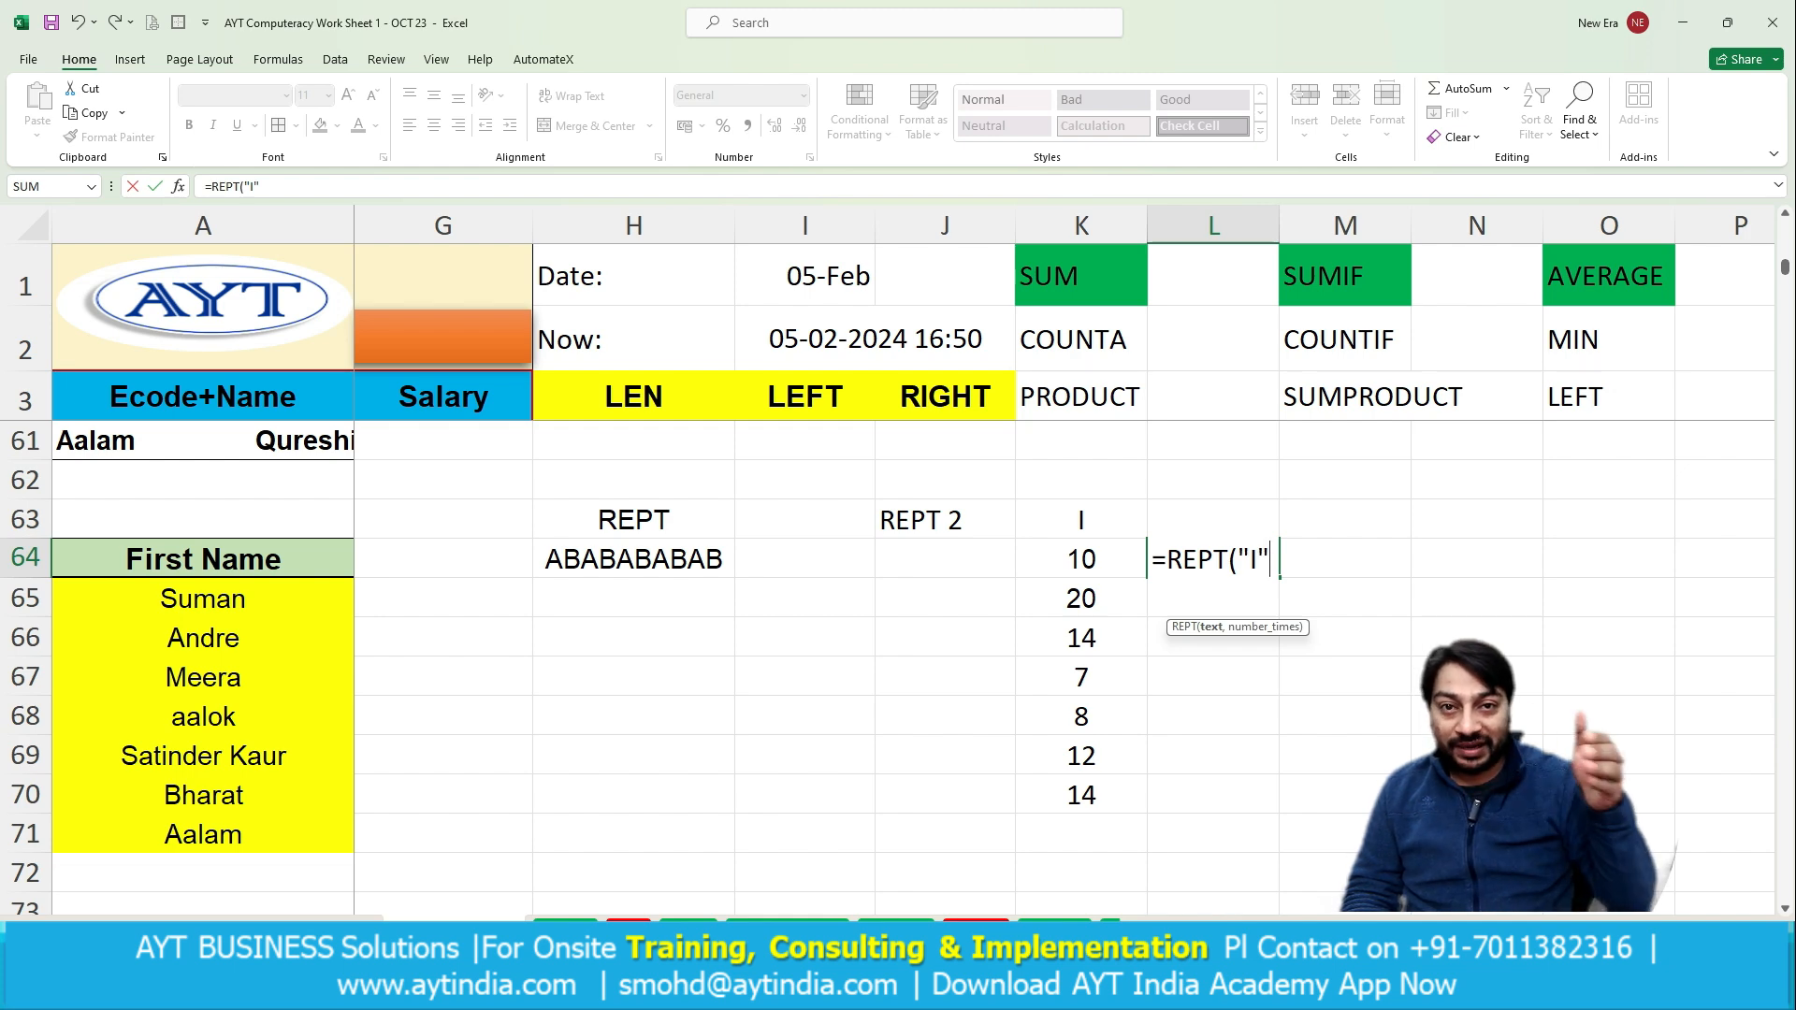
pyautogui.write(',')
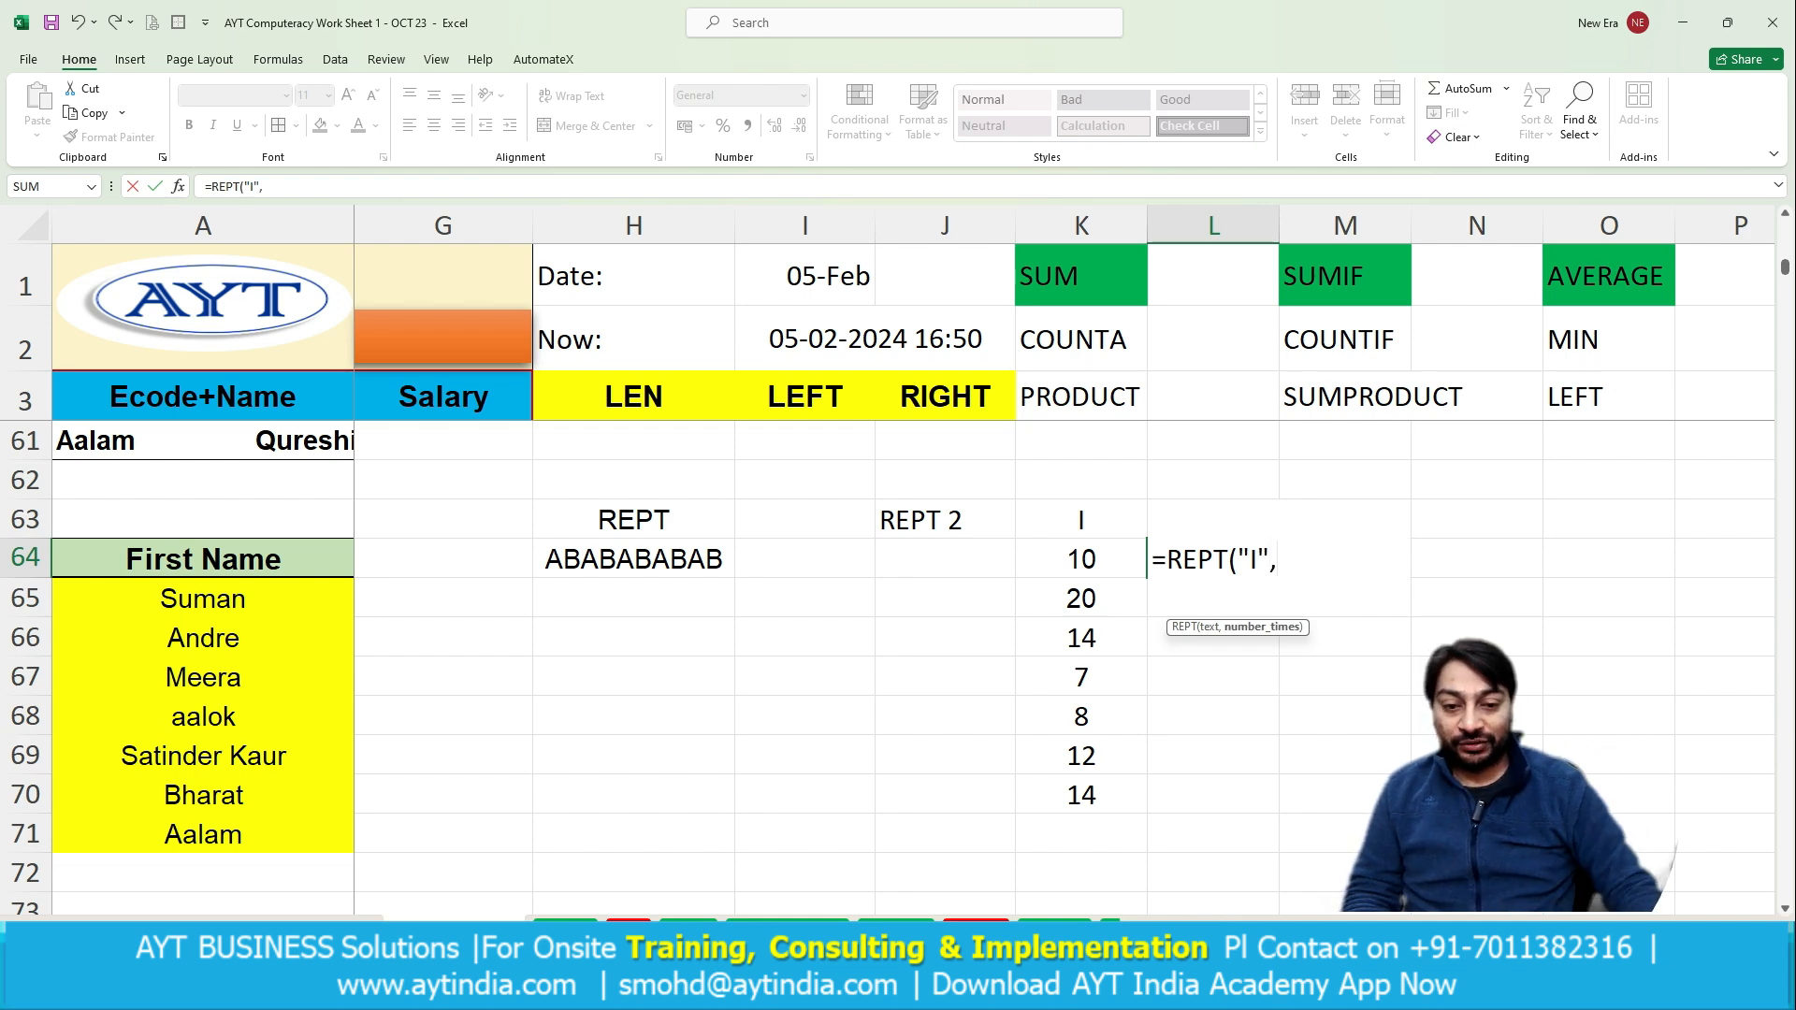
pyautogui.press('Left')
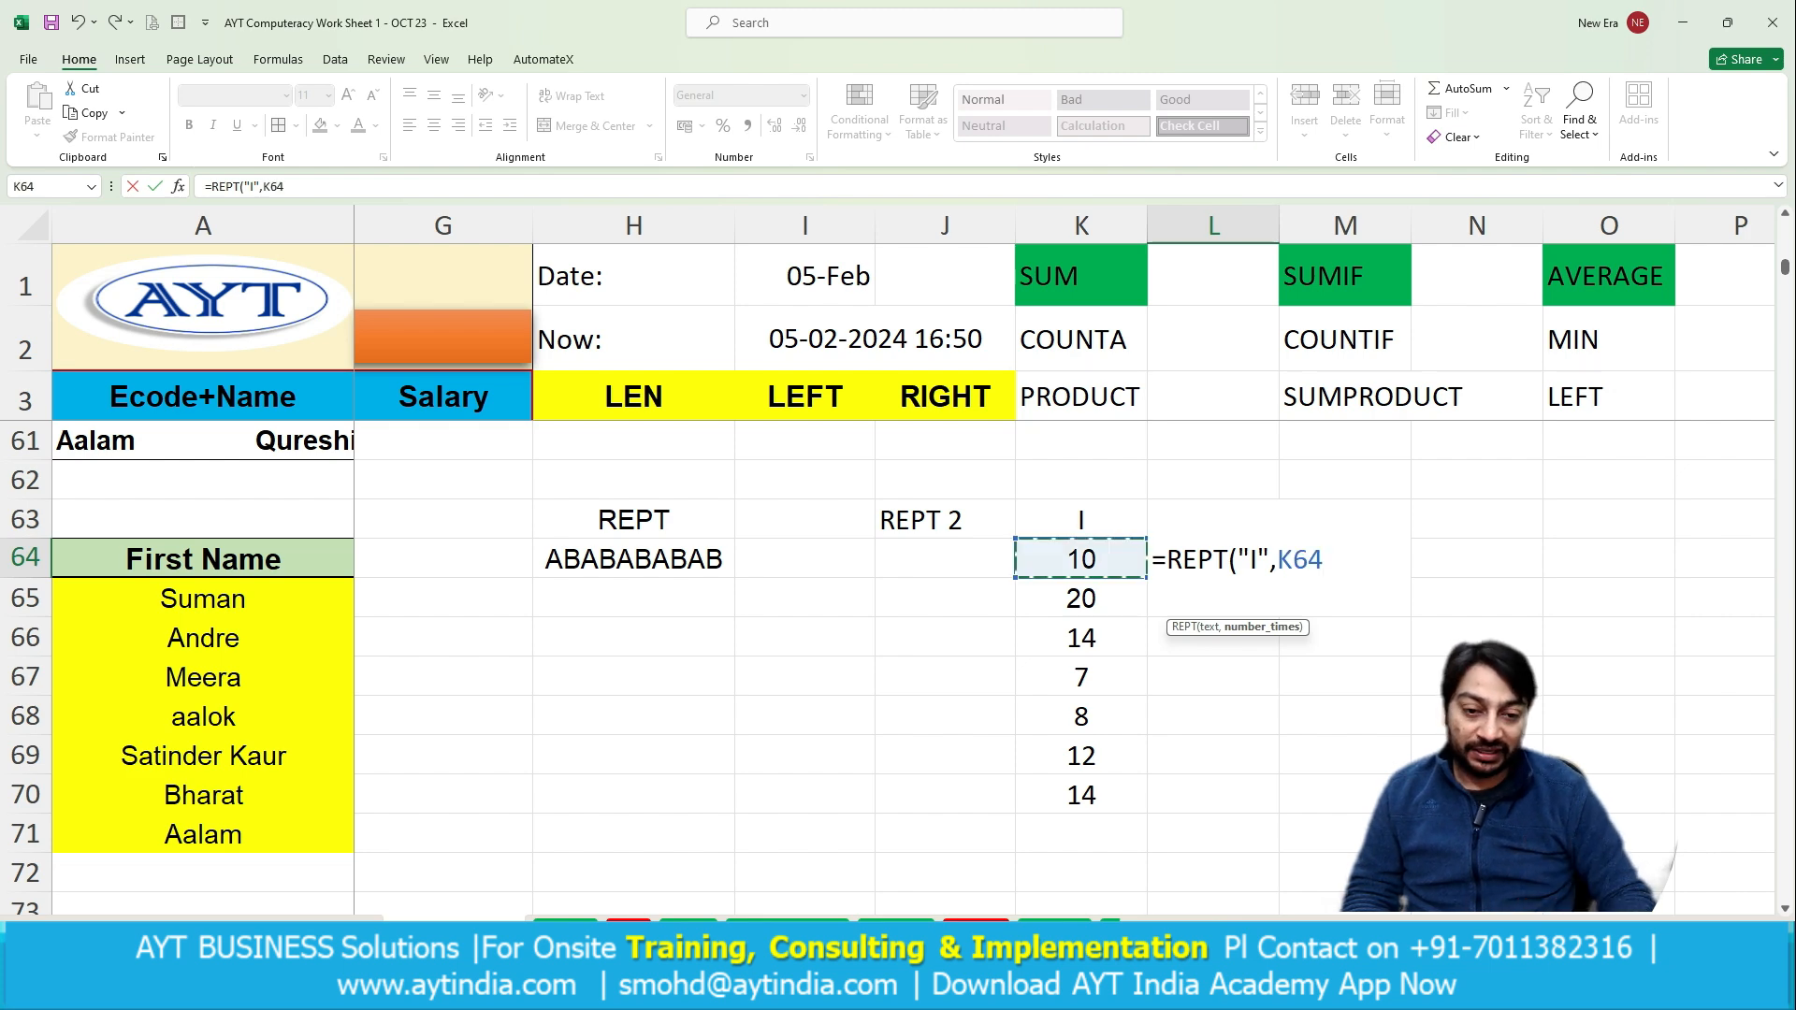
pyautogui.write(')')
pyautogui.press('Return')
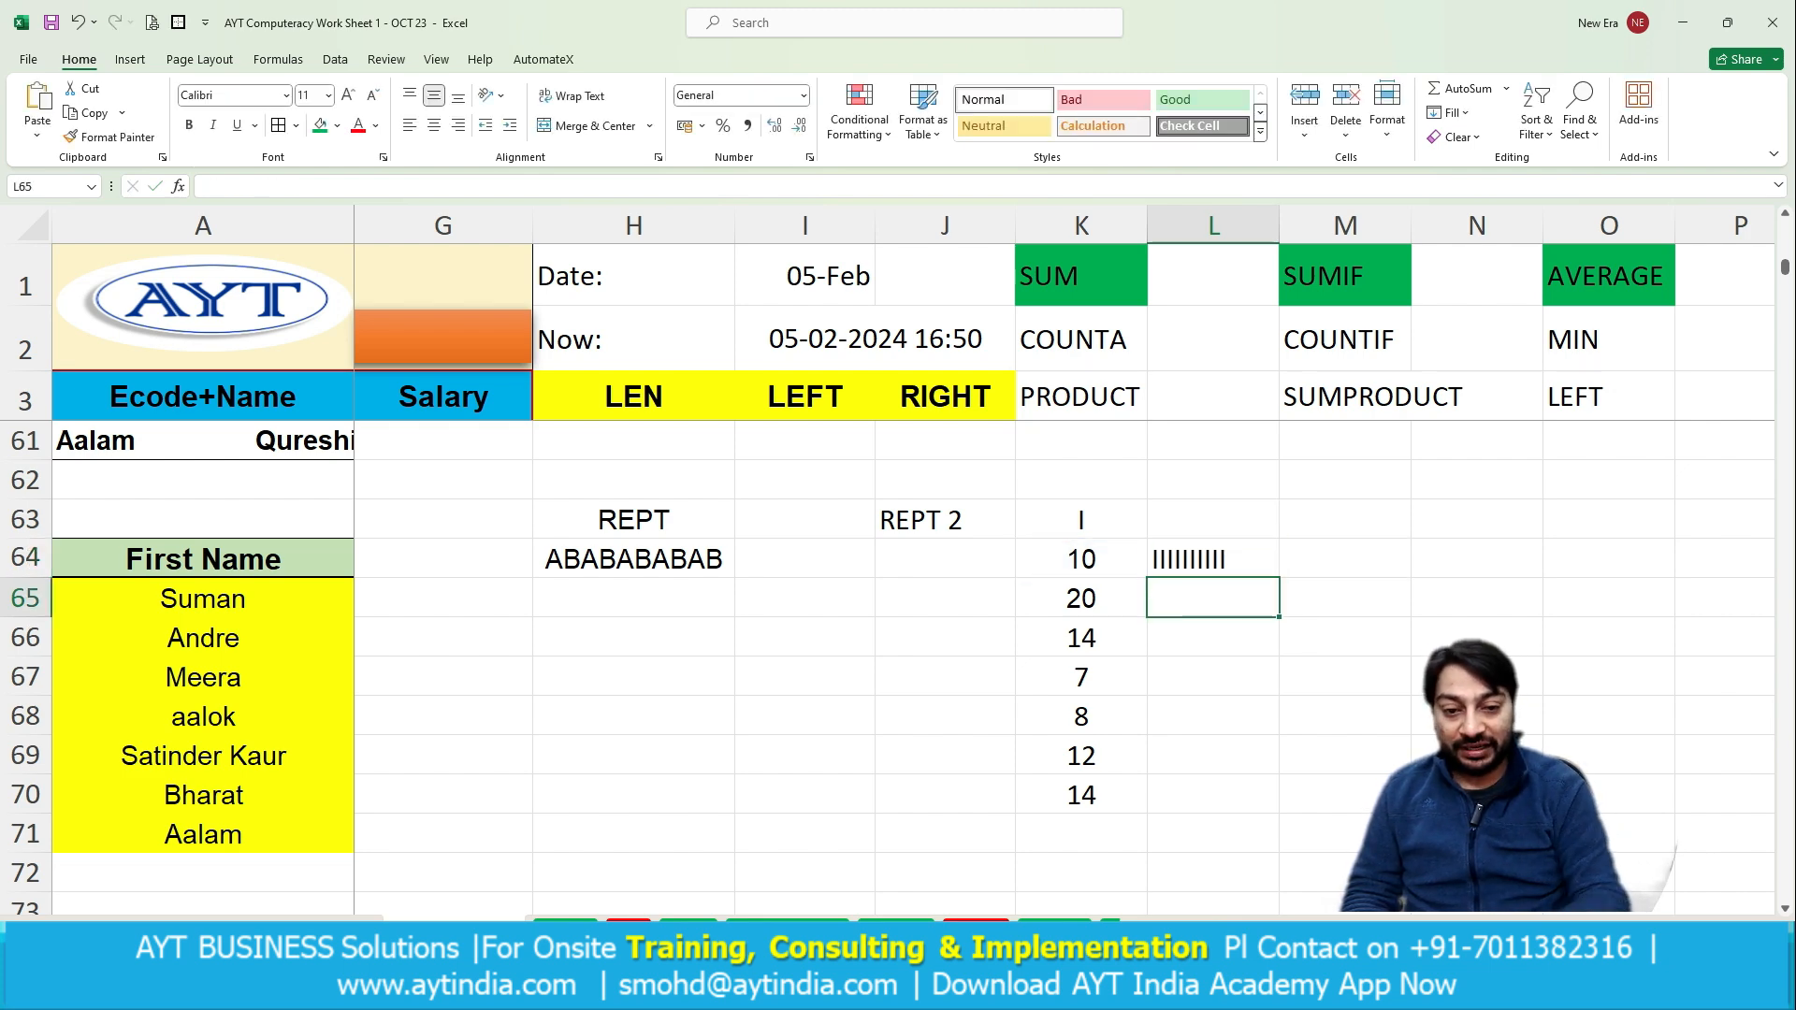
# Fill the REPT formula from L64 down to L70 to make in-cell bars for all the numbers.
pyautogui.press('Up')
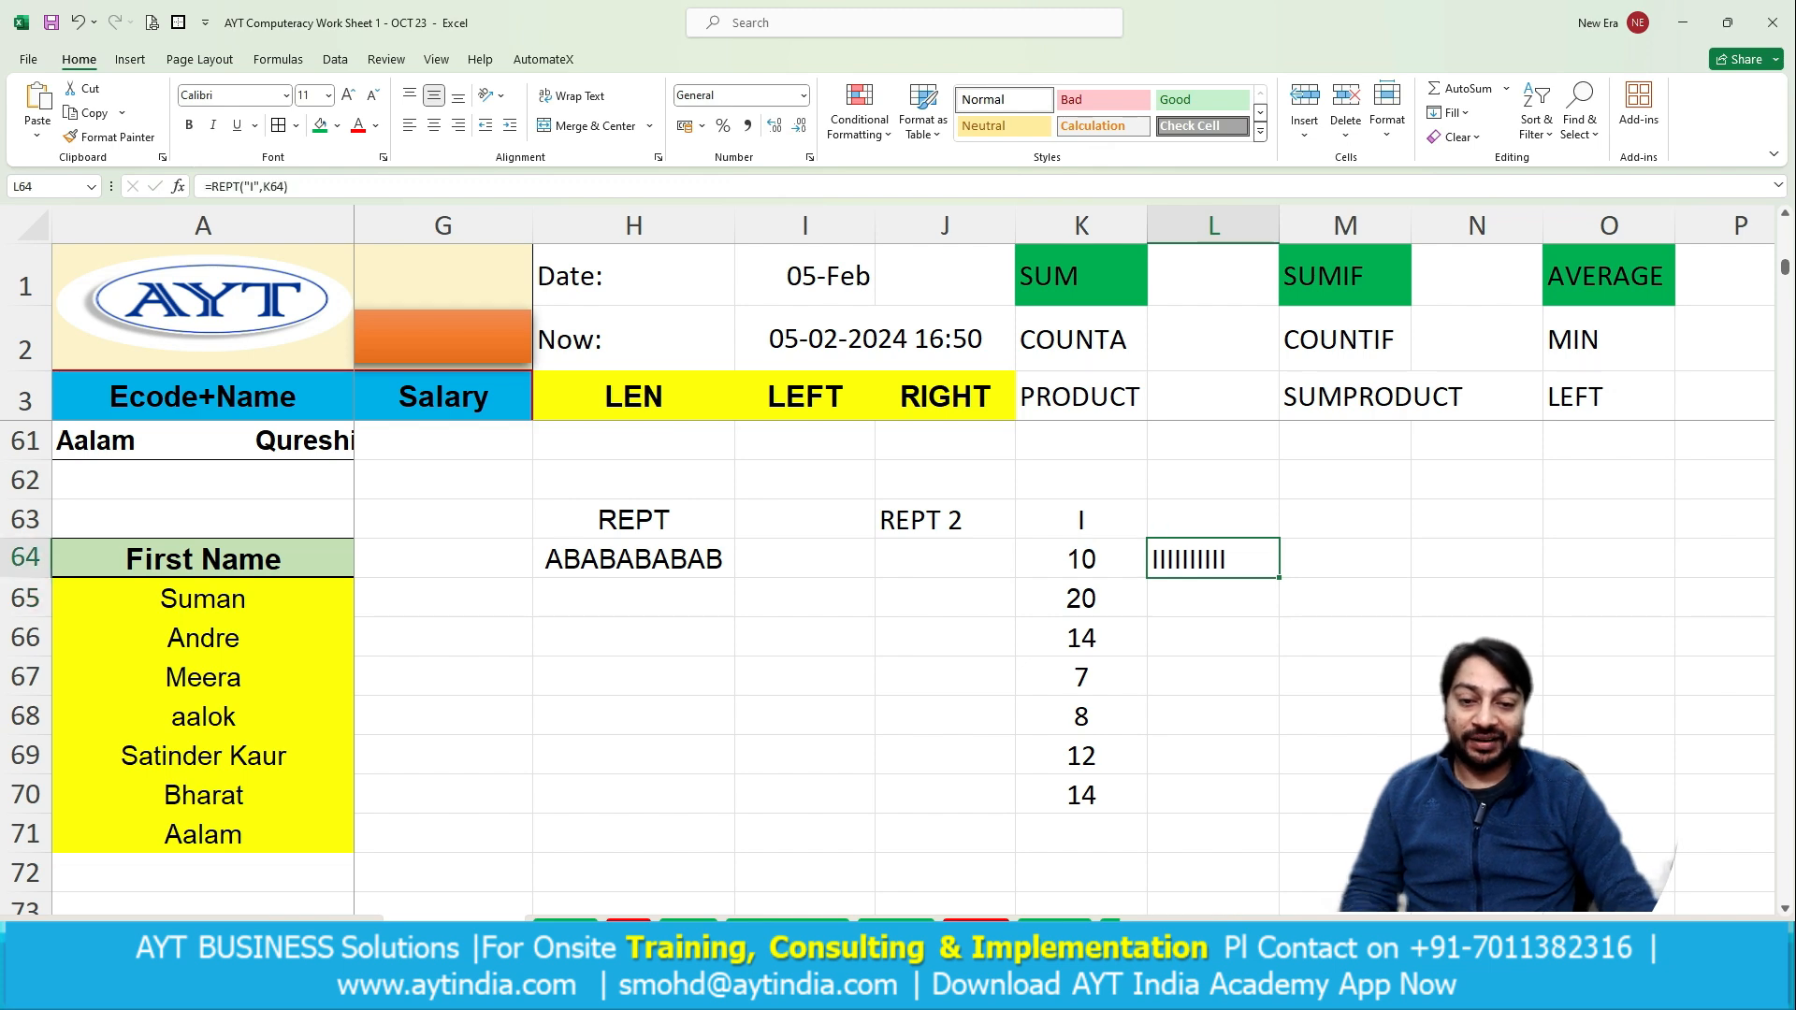
pyautogui.doubleClick(1279, 578)
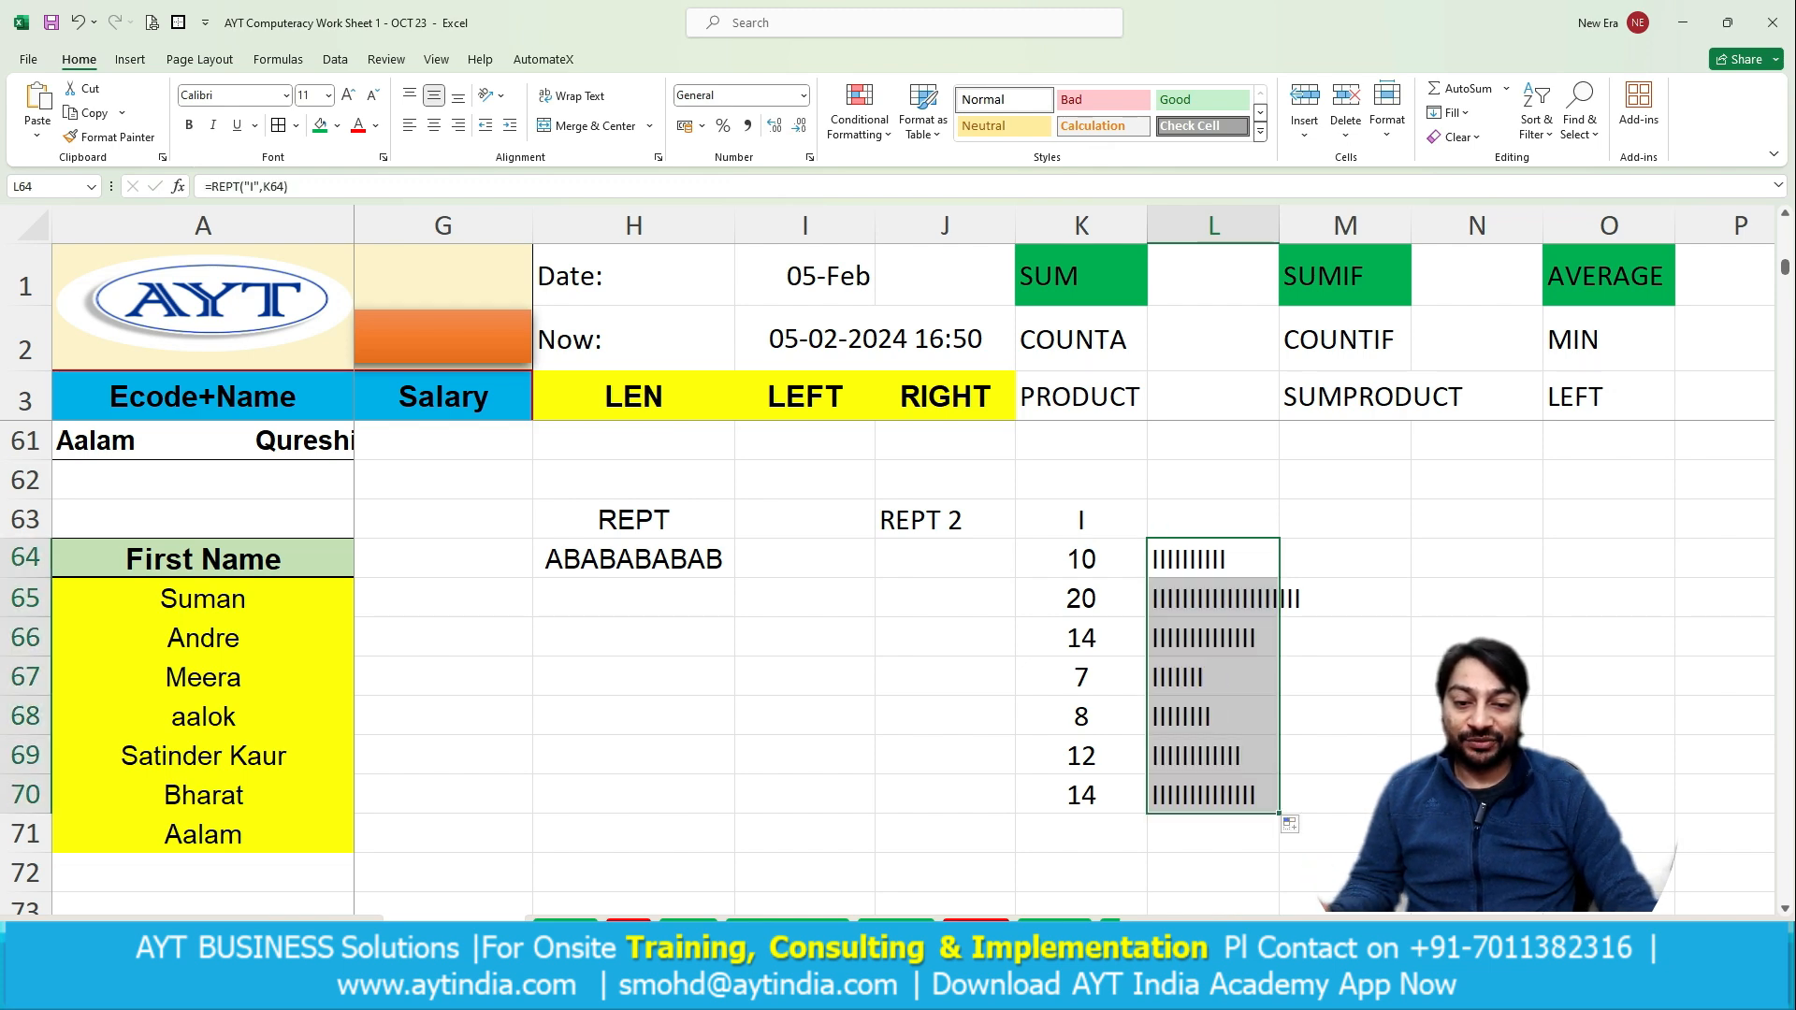
pyautogui.click(1214, 716)
pyautogui.click(1214, 833)
# Set the number in K64 to 30 to lengthen its REPT bar.
pyautogui.click(1213, 558)
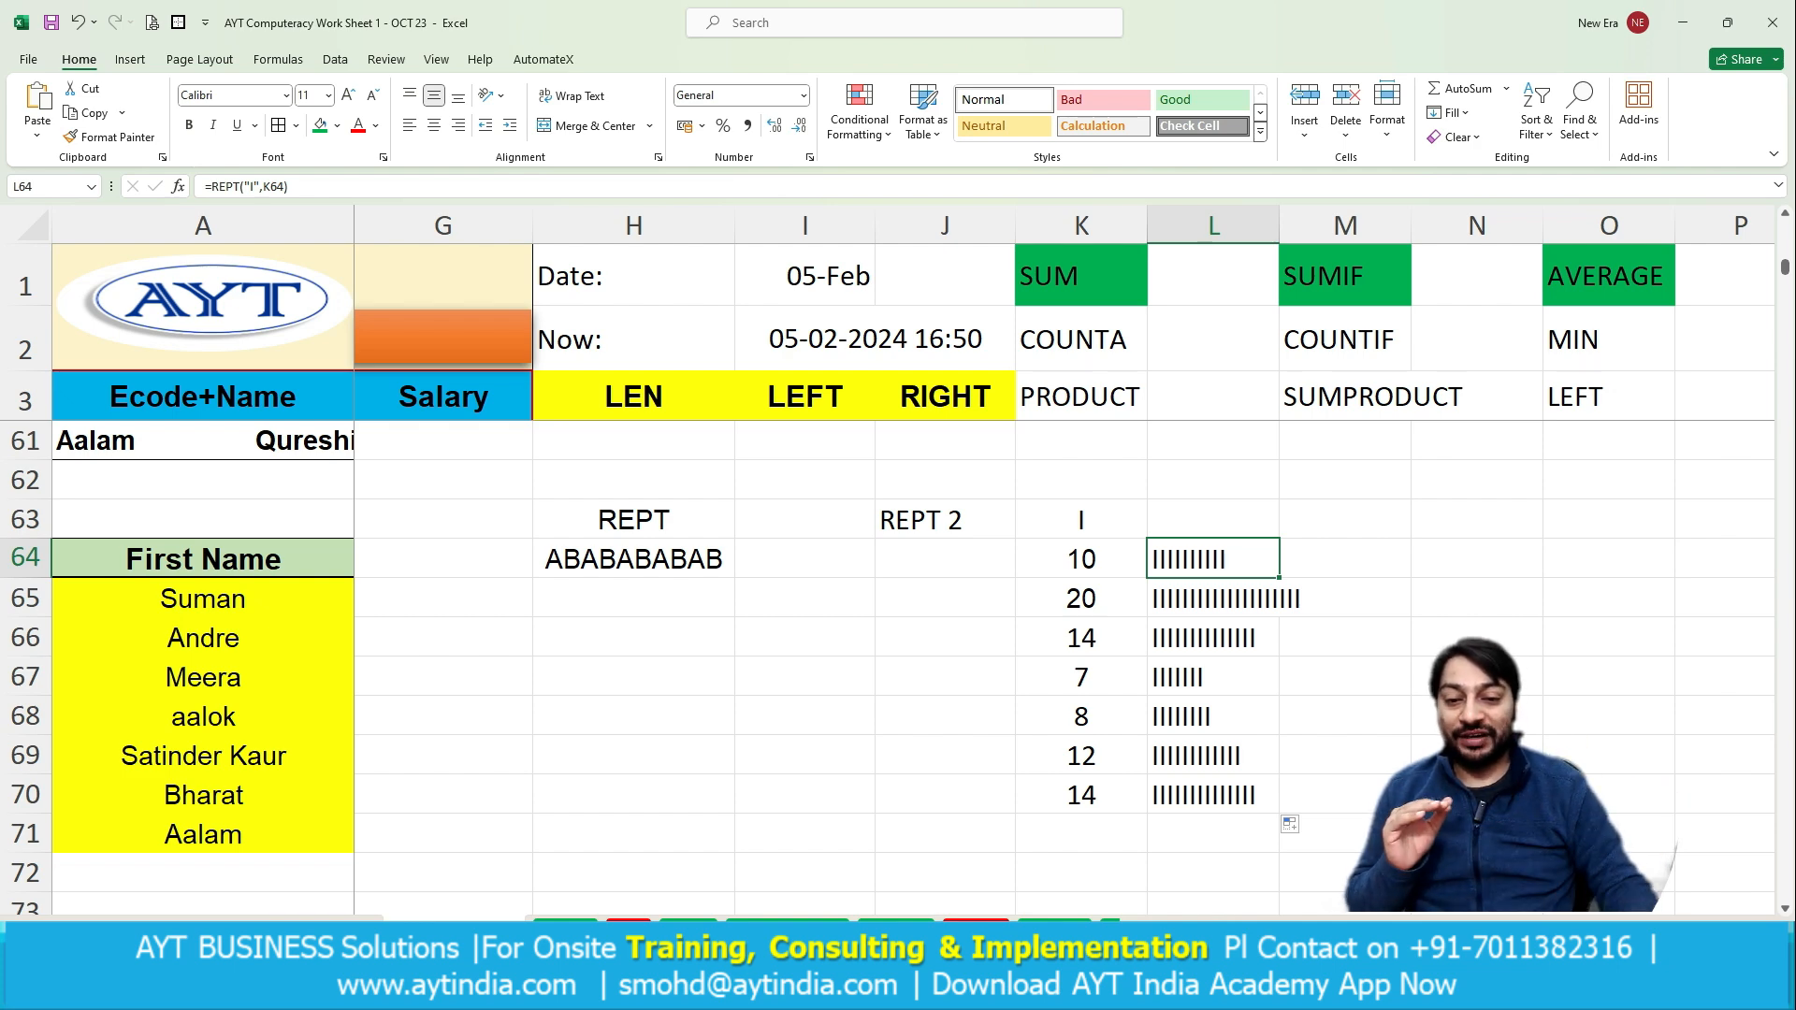
pyautogui.press('Left')
pyautogui.write('30')
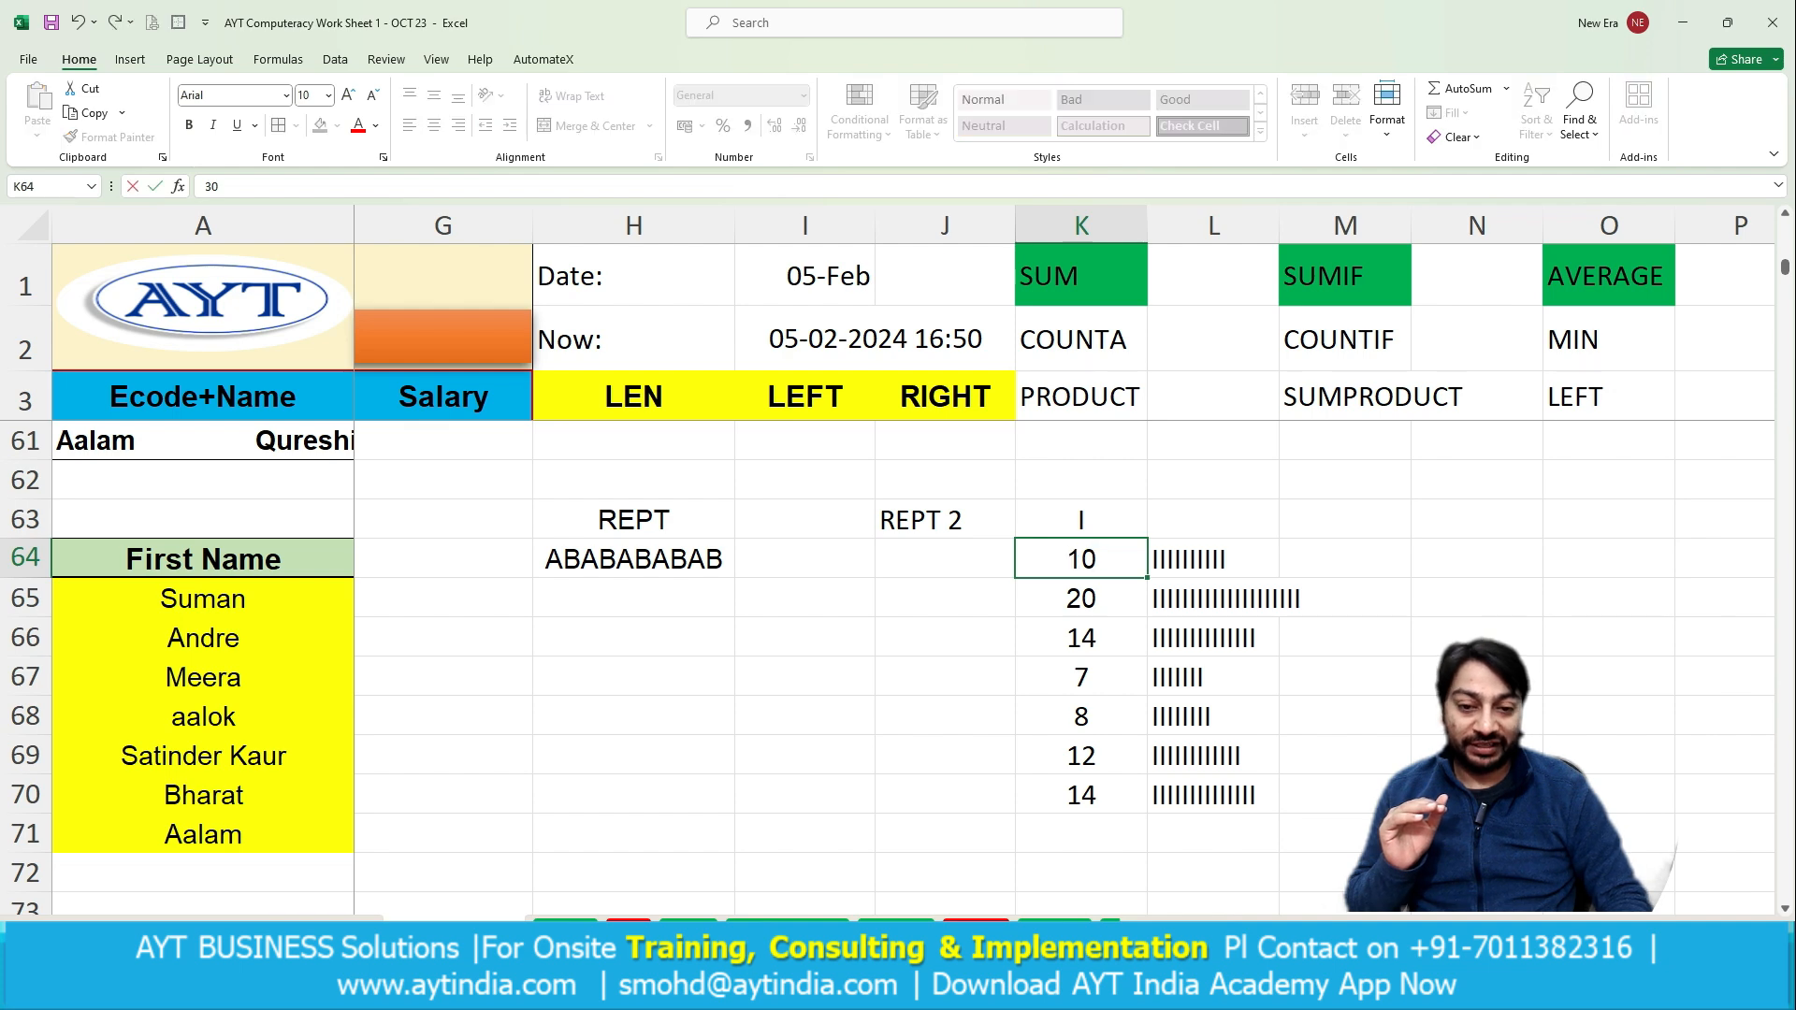
pyautogui.press('Return')
pyautogui.press('Down')
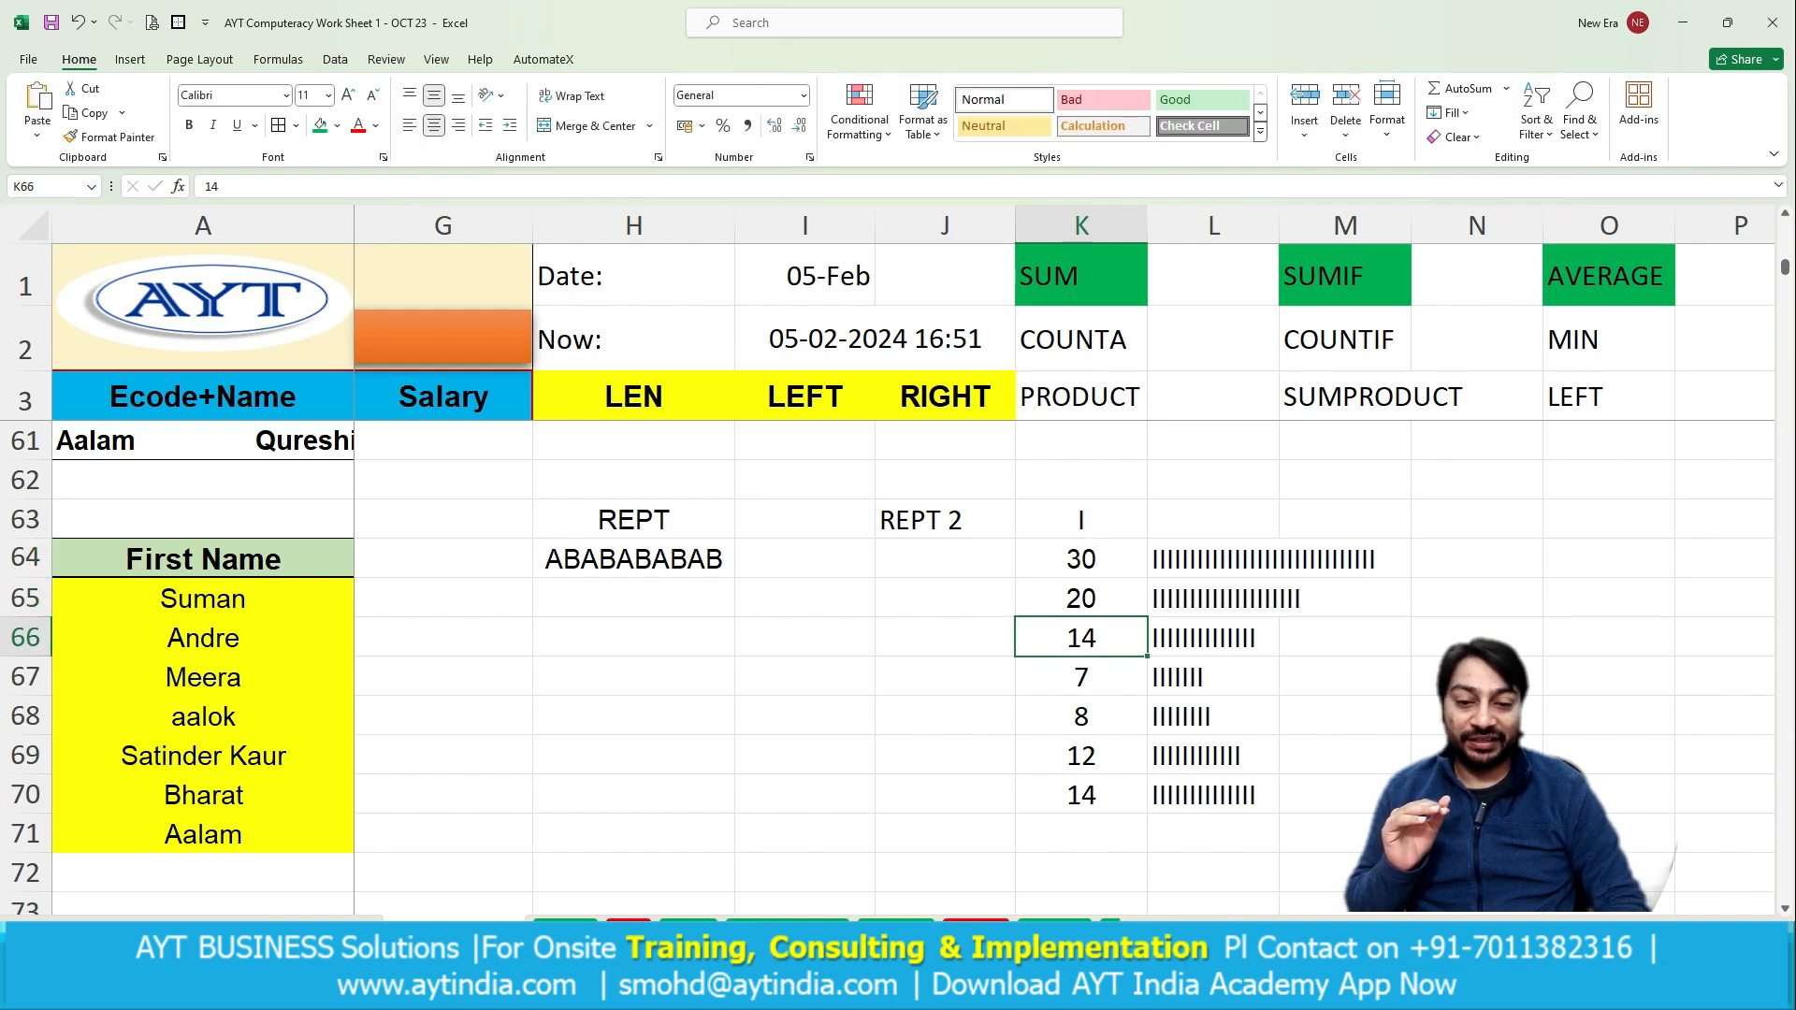
# Set K66 to 50, K67 to 47 and K68 to 80 to lengthen their REPT bars.
pyautogui.write('50')
pyautogui.press('Return')
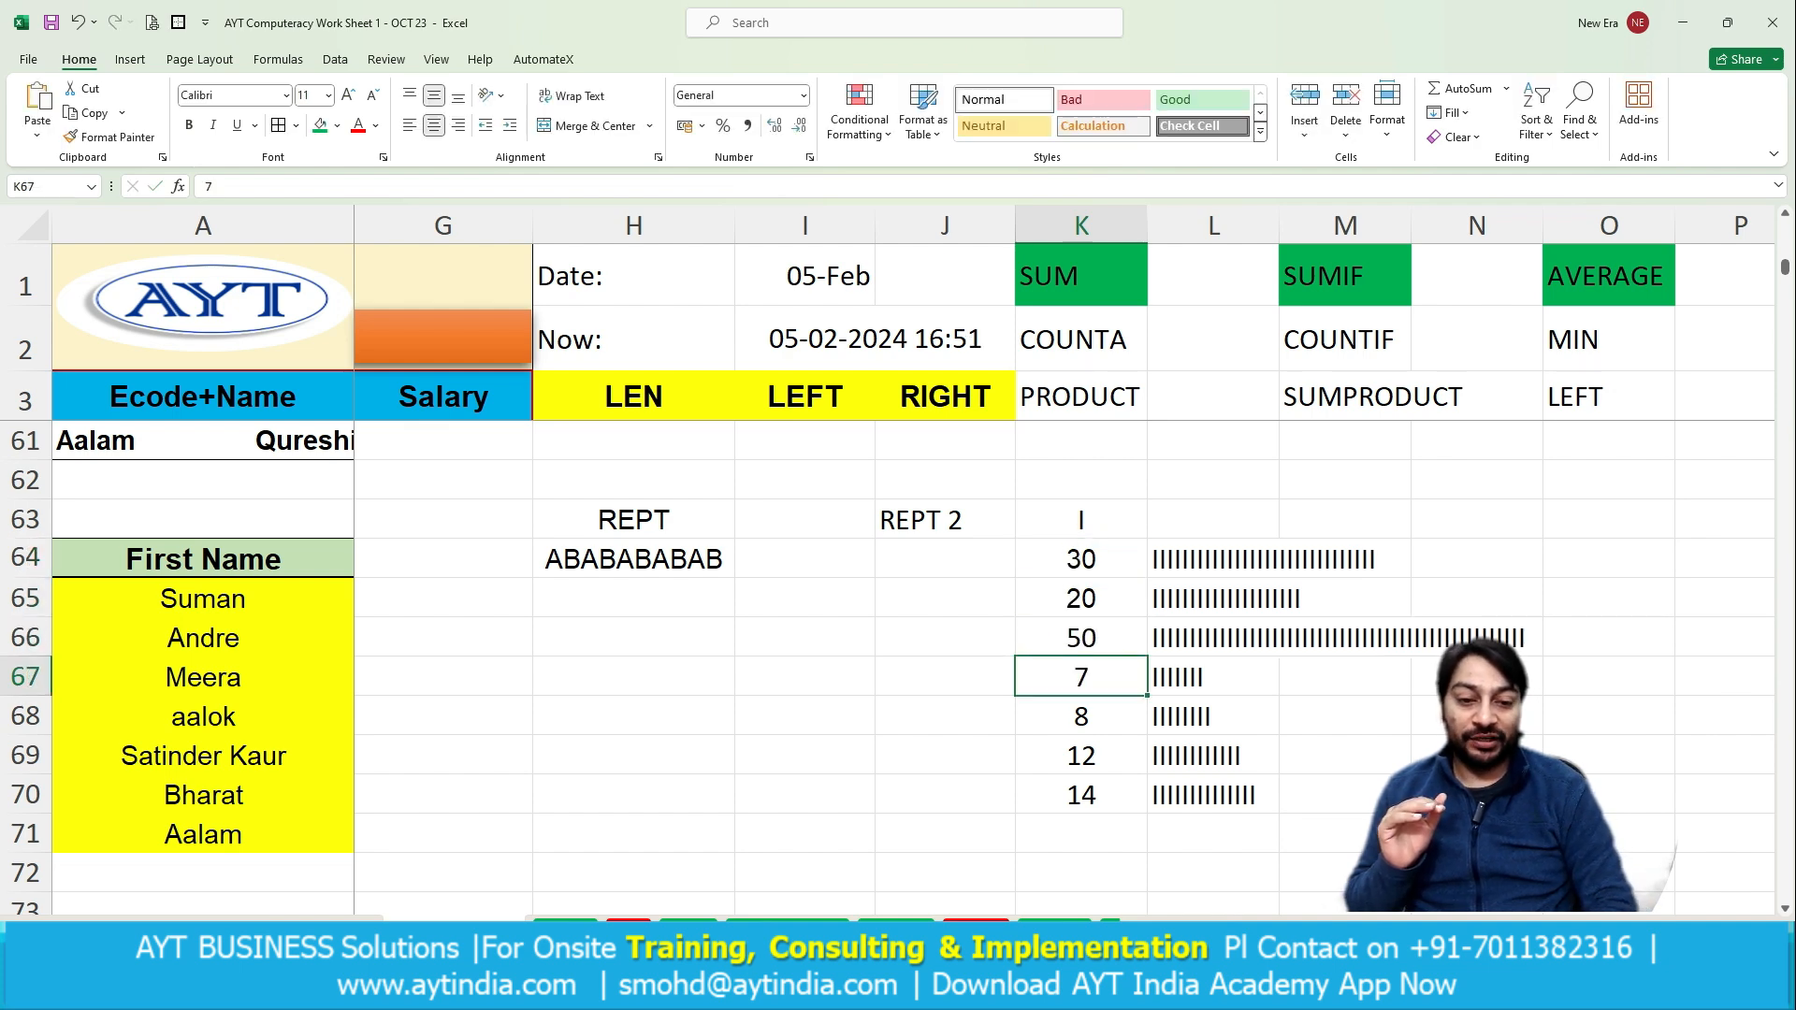
pyautogui.write('47')
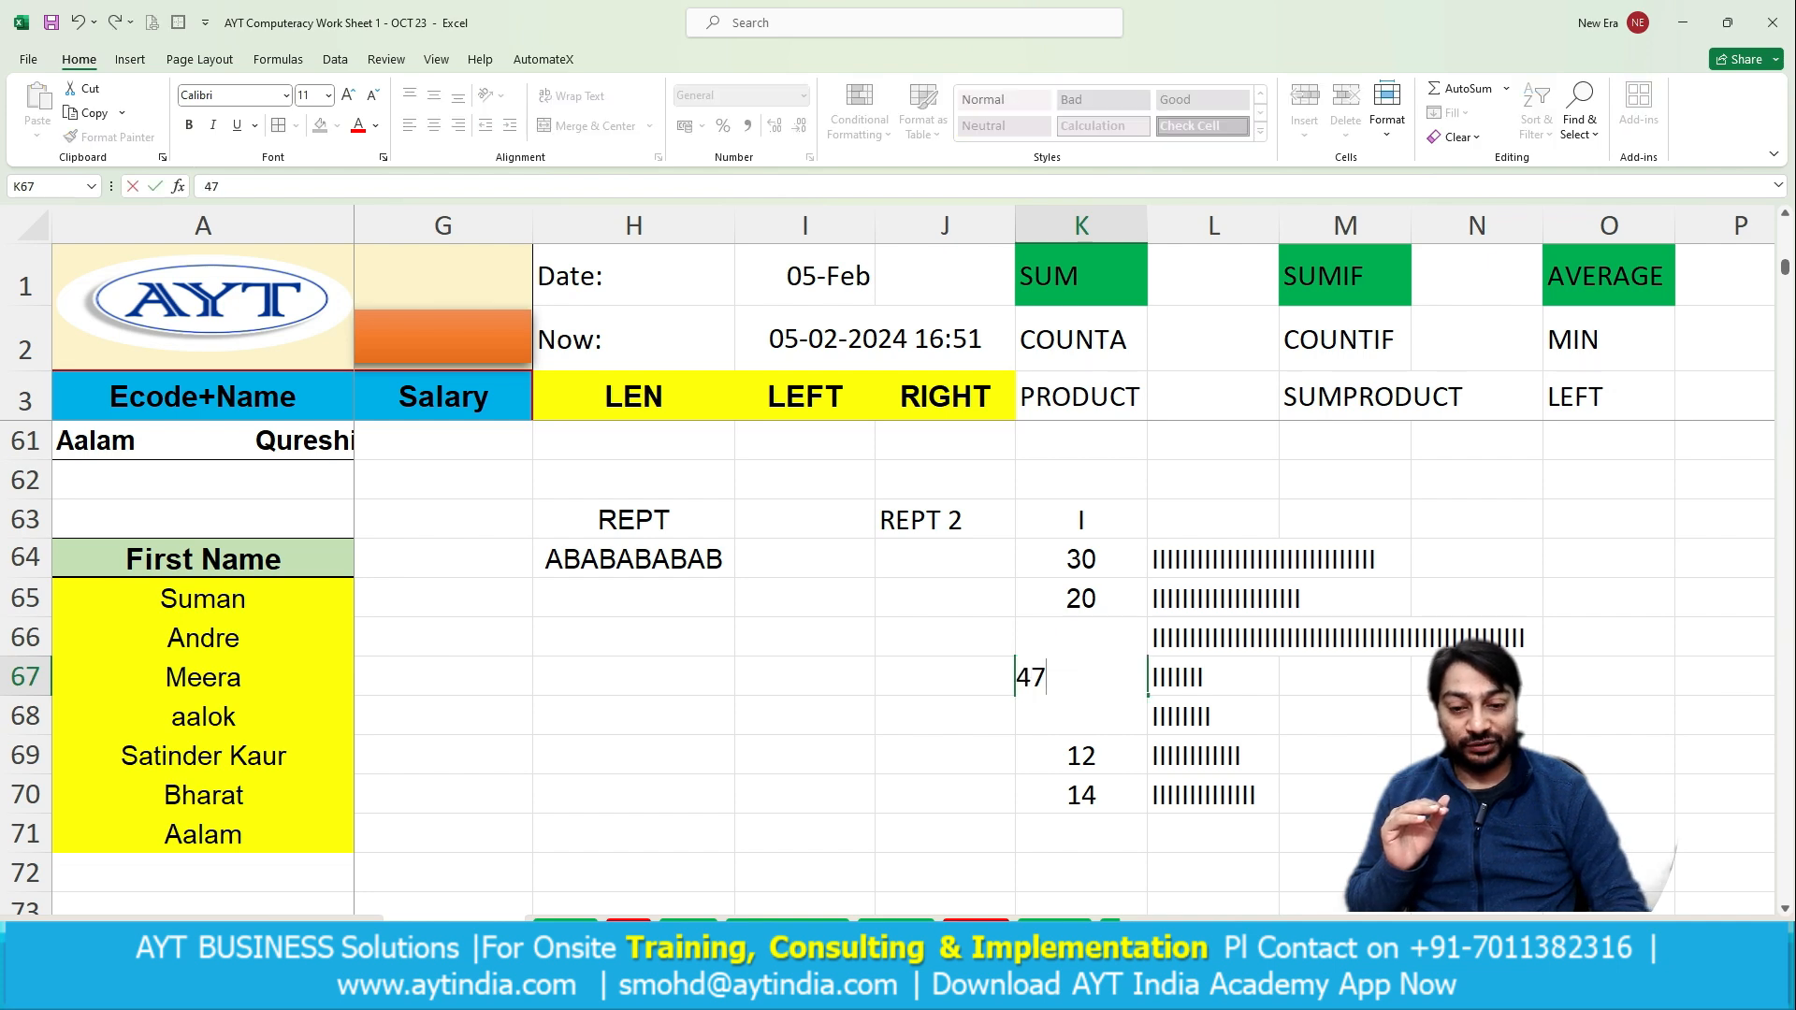
pyautogui.press('Return')
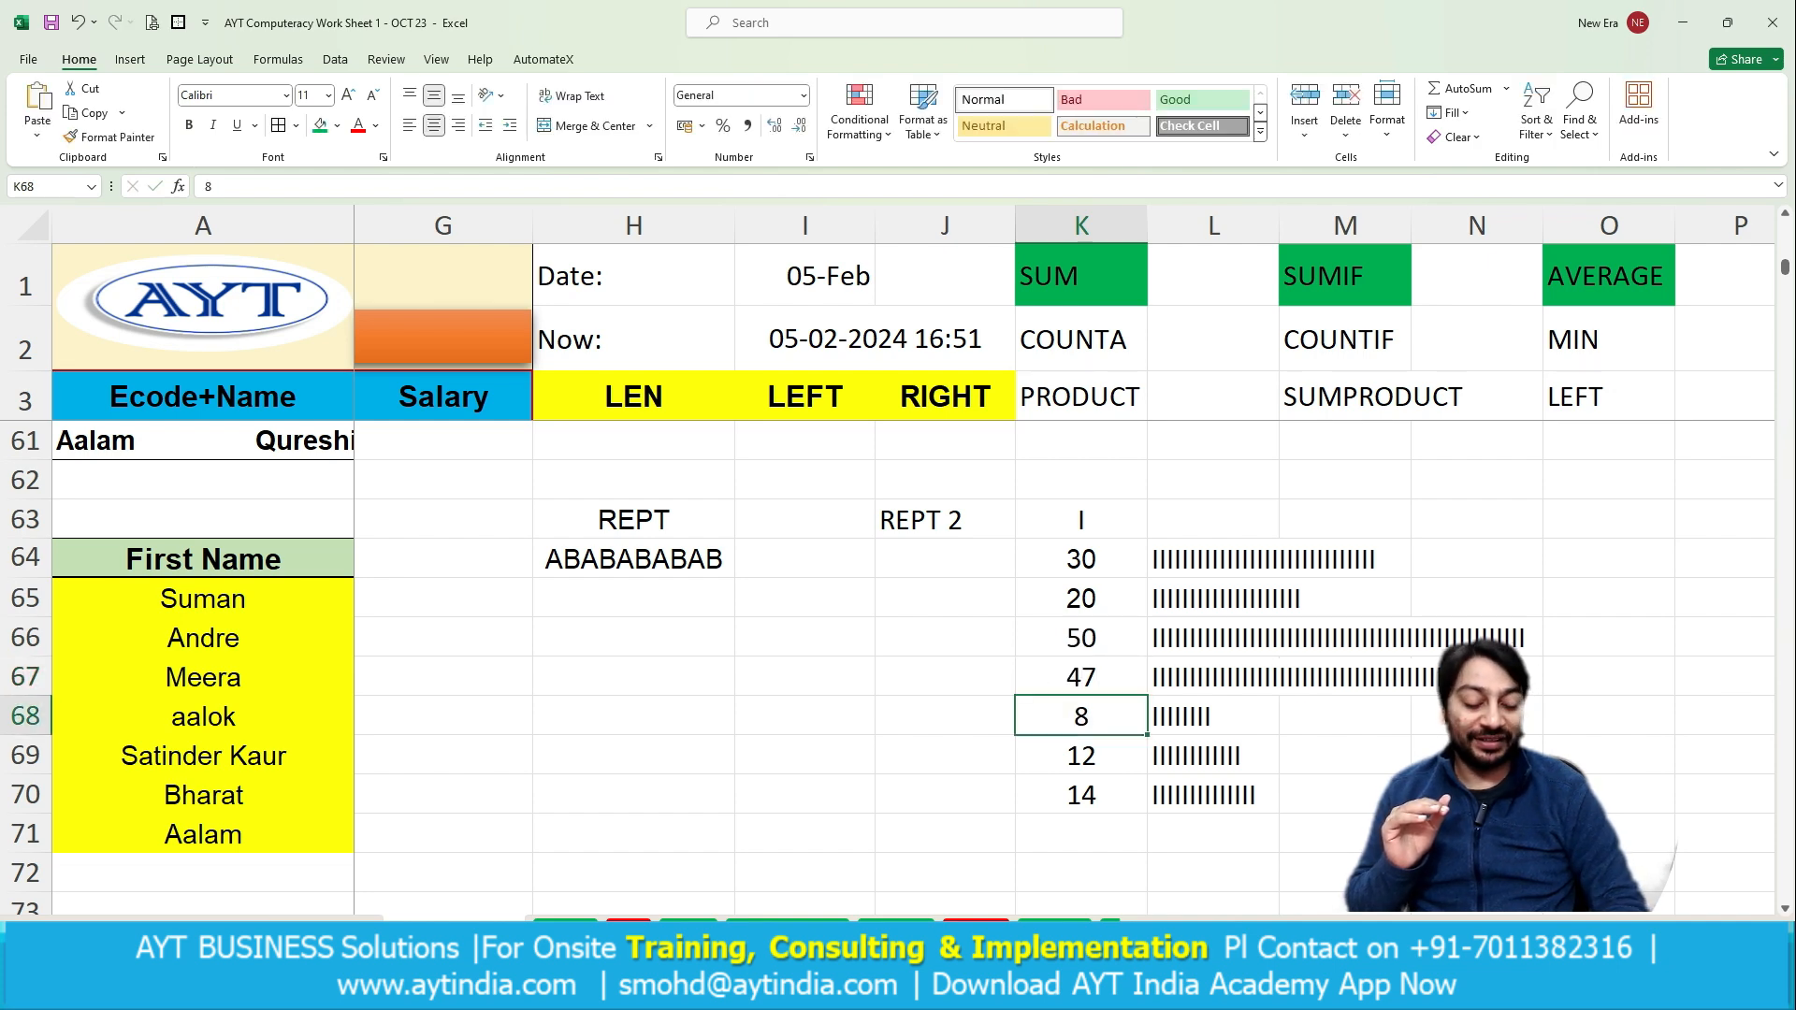
pyautogui.write('80')
pyautogui.press('Return')
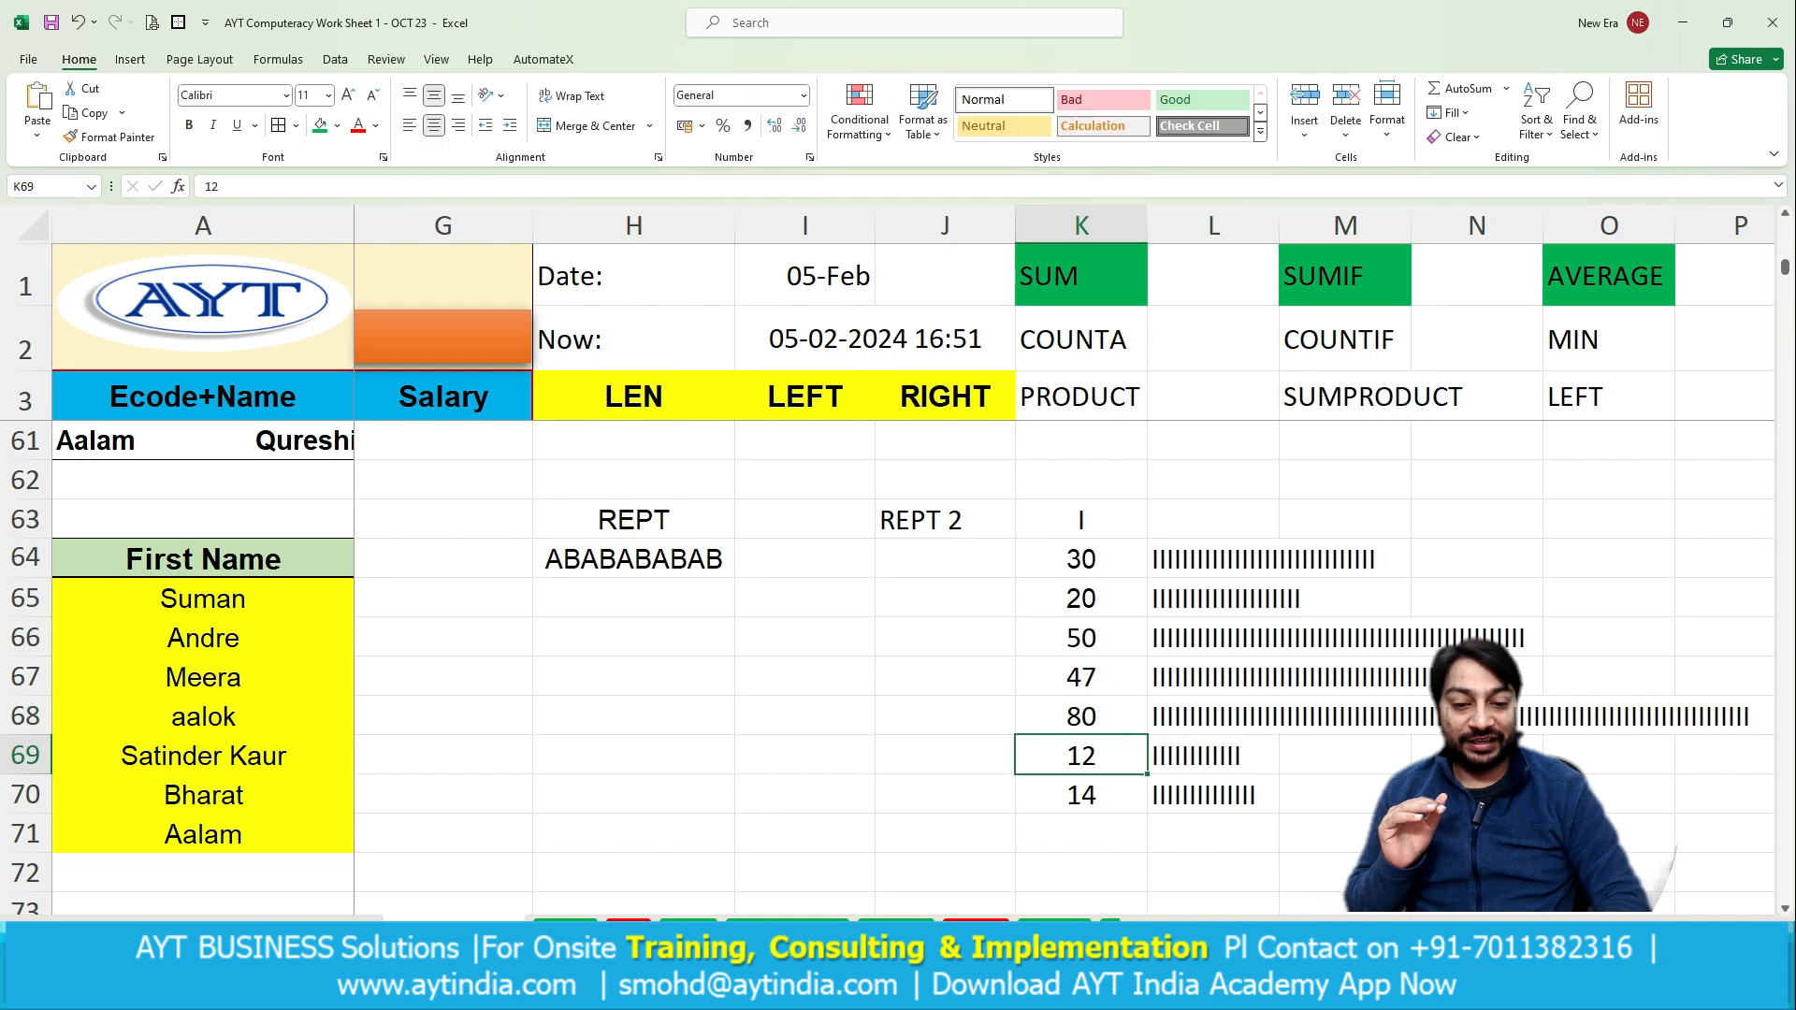
pyautogui.press('Down')
pyautogui.press('Up')
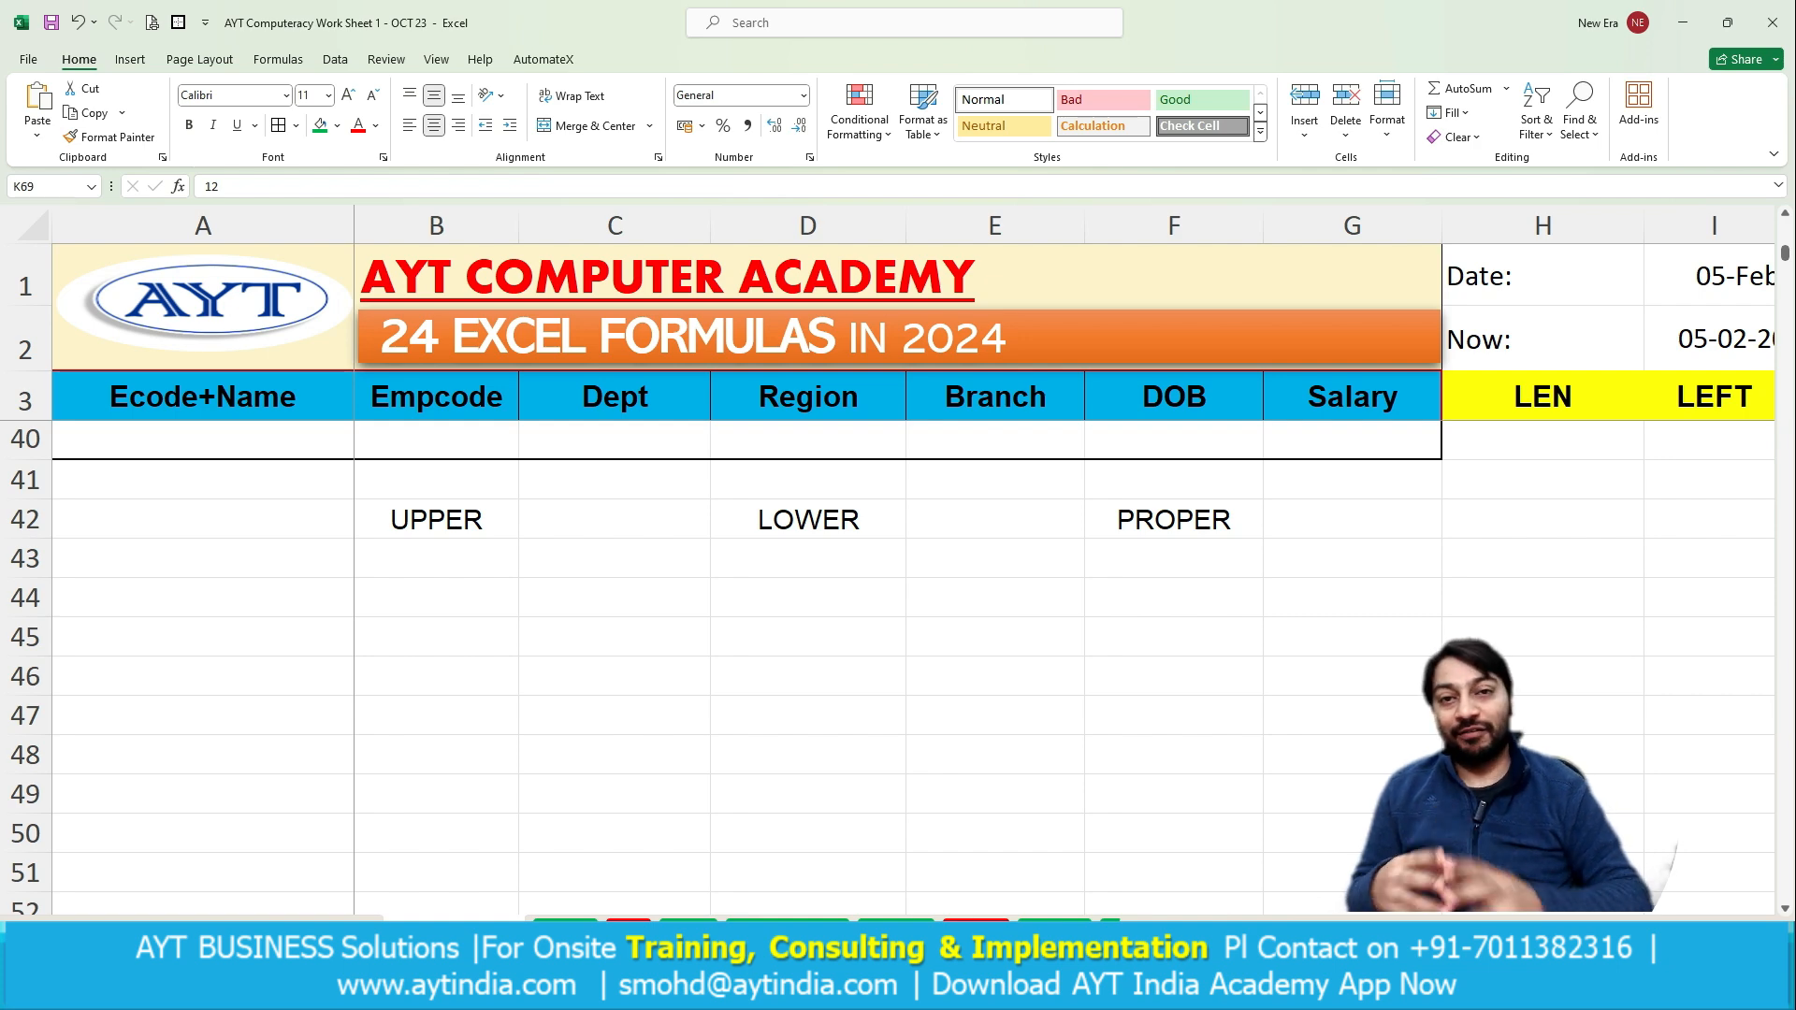
# Review the branch names in B29:B38 and the region labels in F29:F33 as text for changing letter case.
pyautogui.scroll(11, 841, 655)
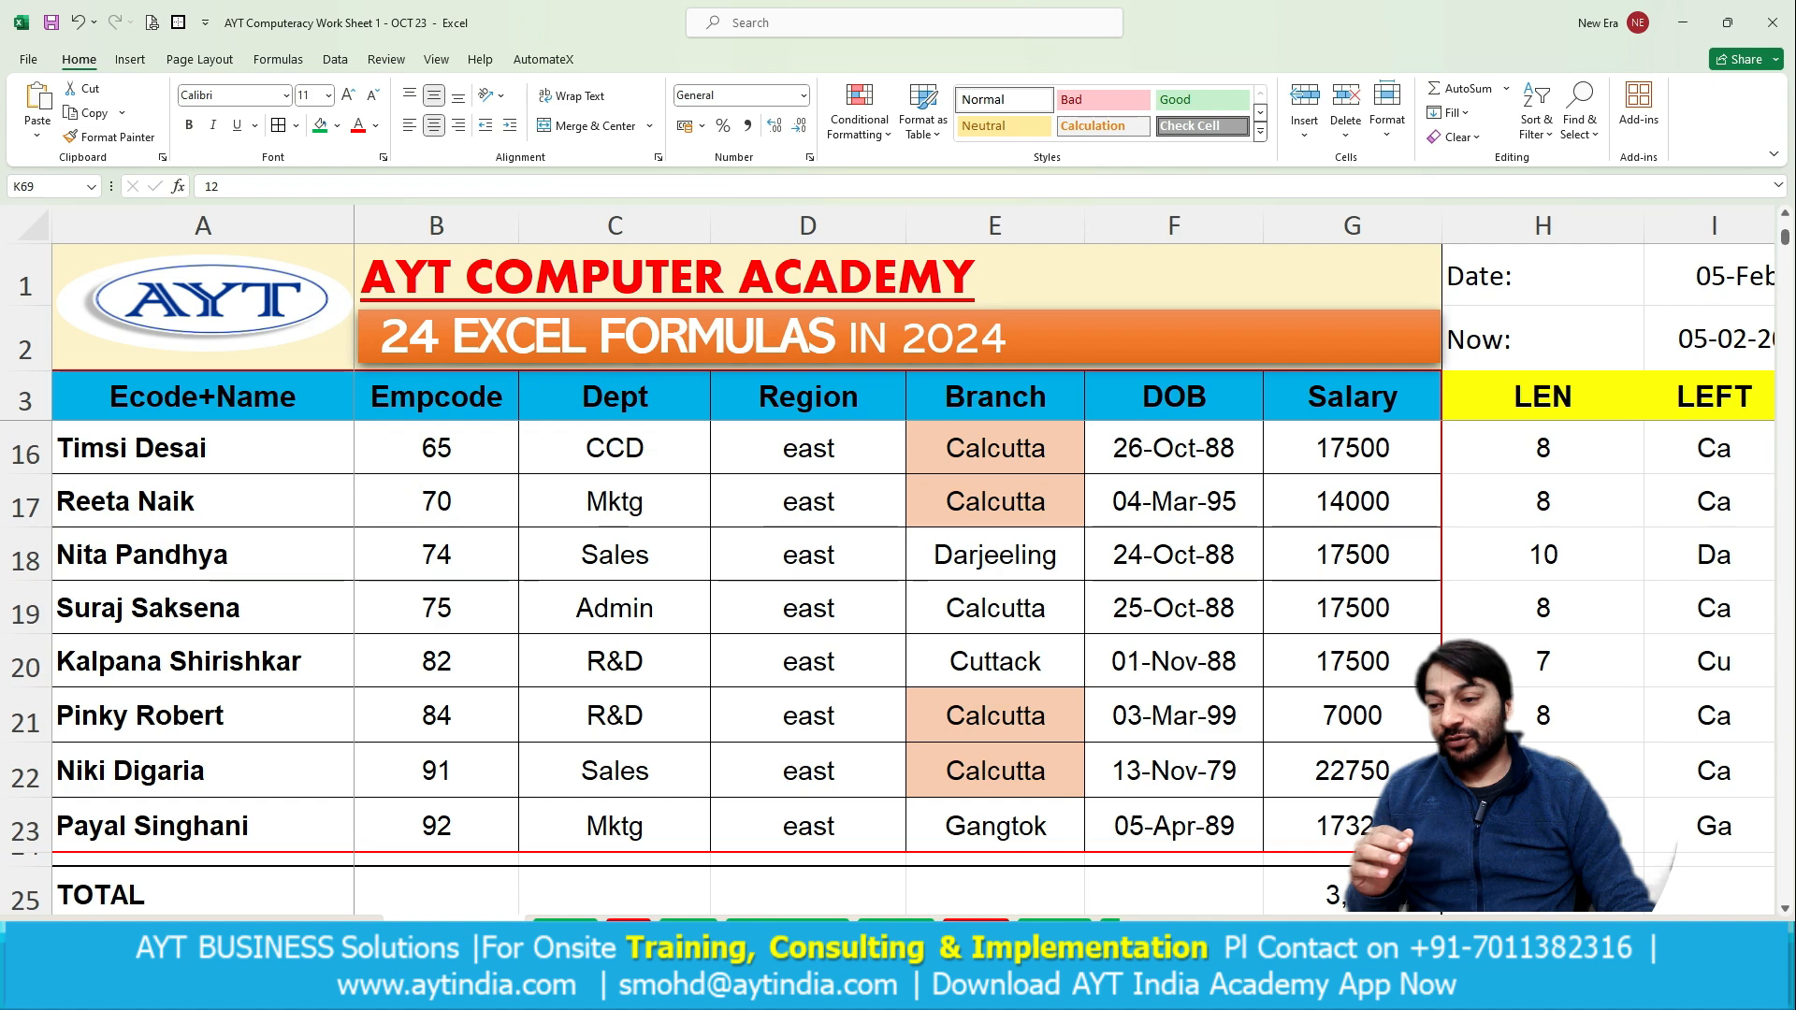
pyautogui.scroll(-7, 842, 654)
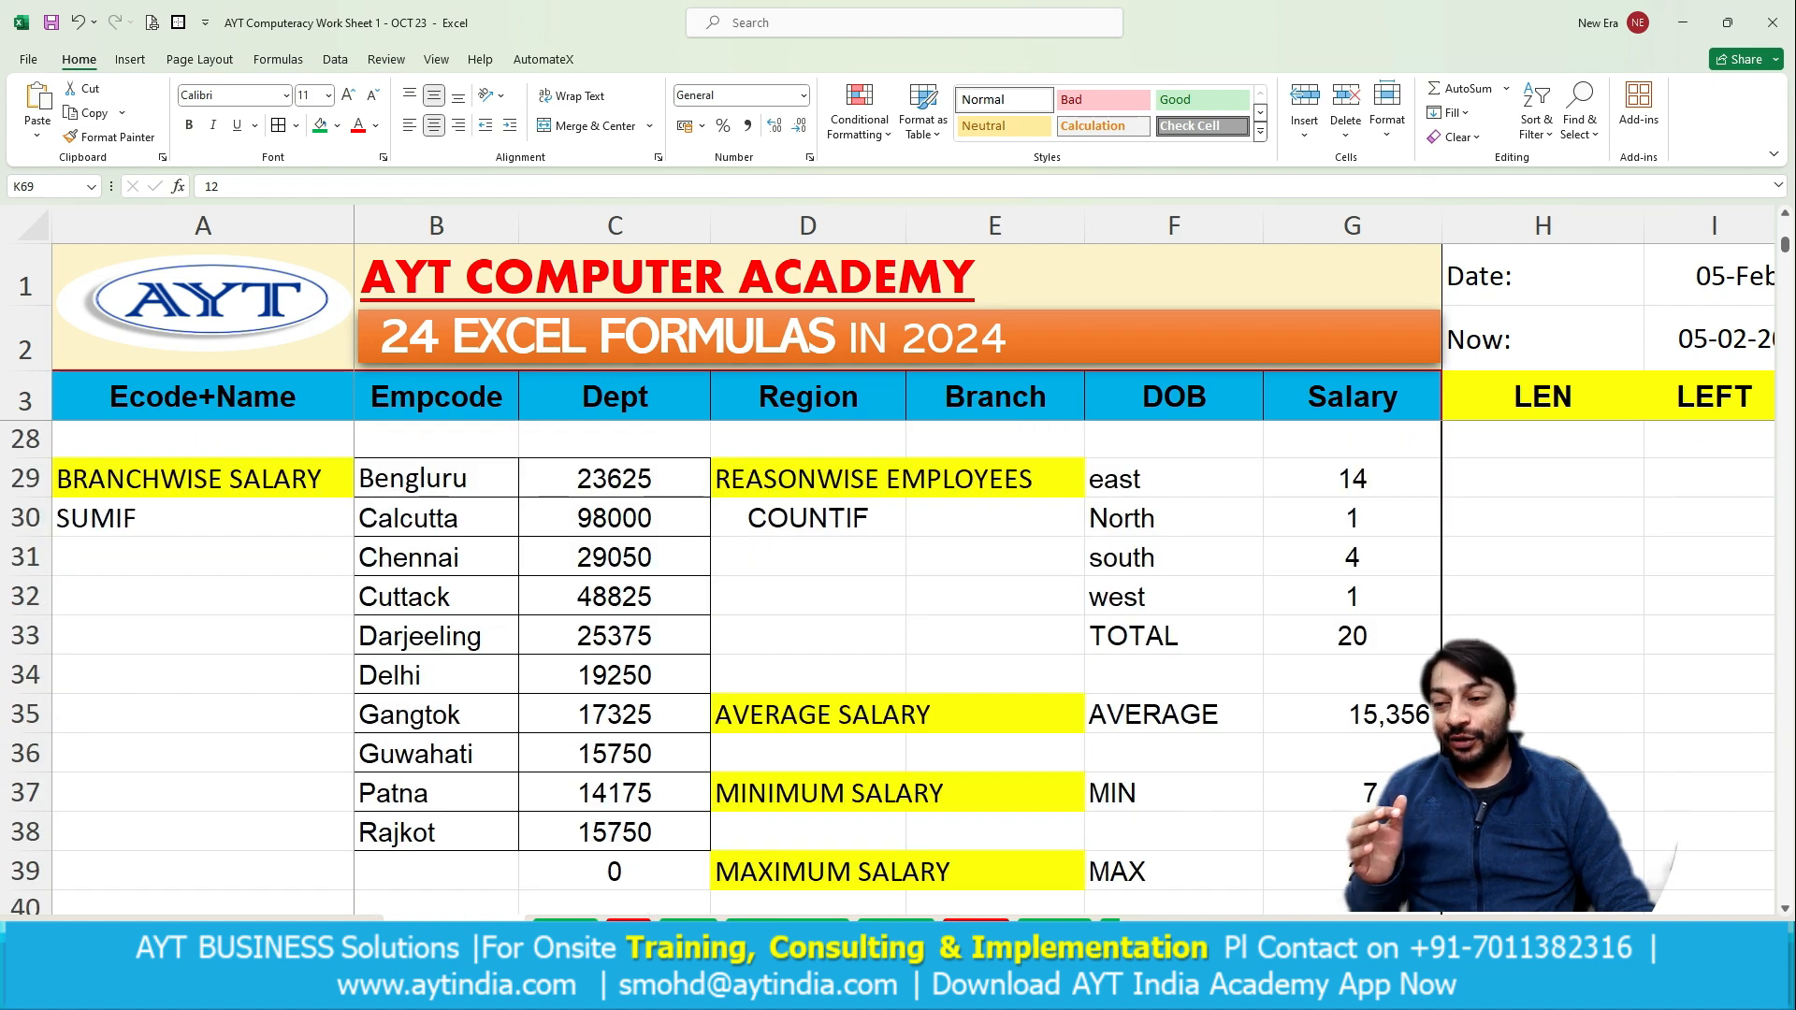
pyautogui.moveTo(435, 478); pyautogui.dragTo(436, 831)
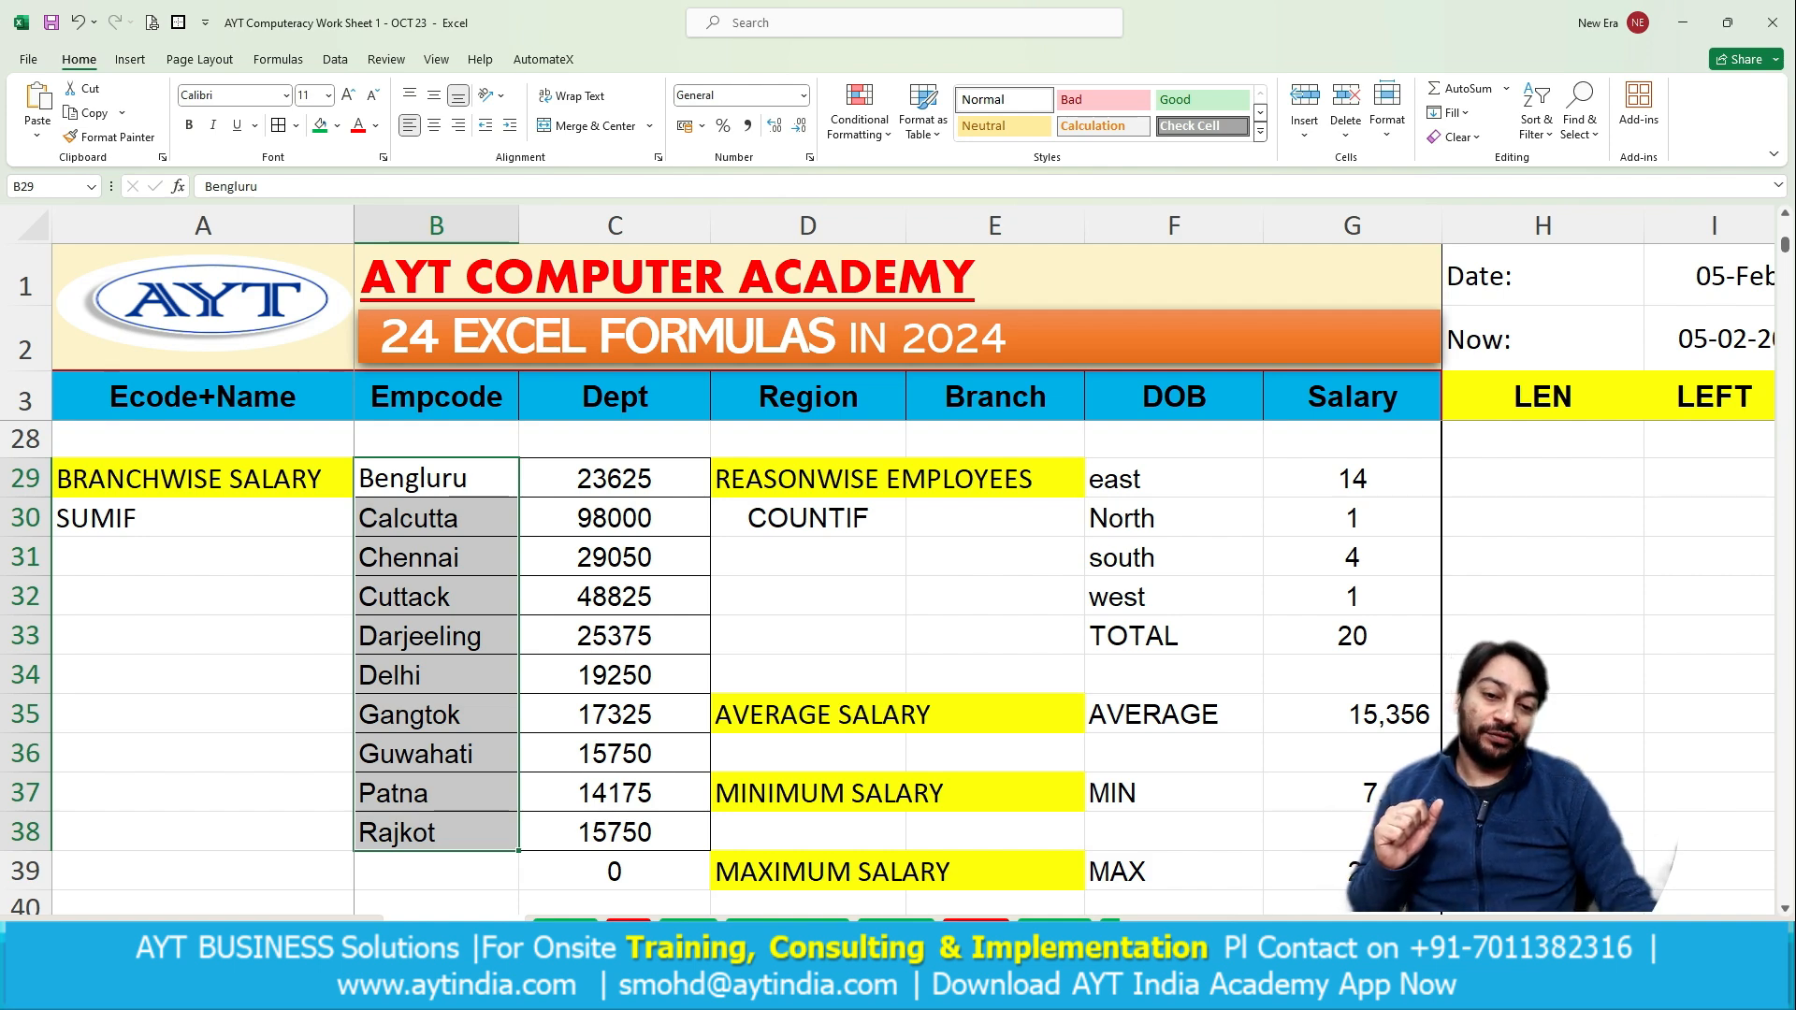
pyautogui.click(1173, 479)
pyautogui.press('Down')
pyautogui.press('Down')
pyautogui.press('Down')
pyautogui.press('Down')
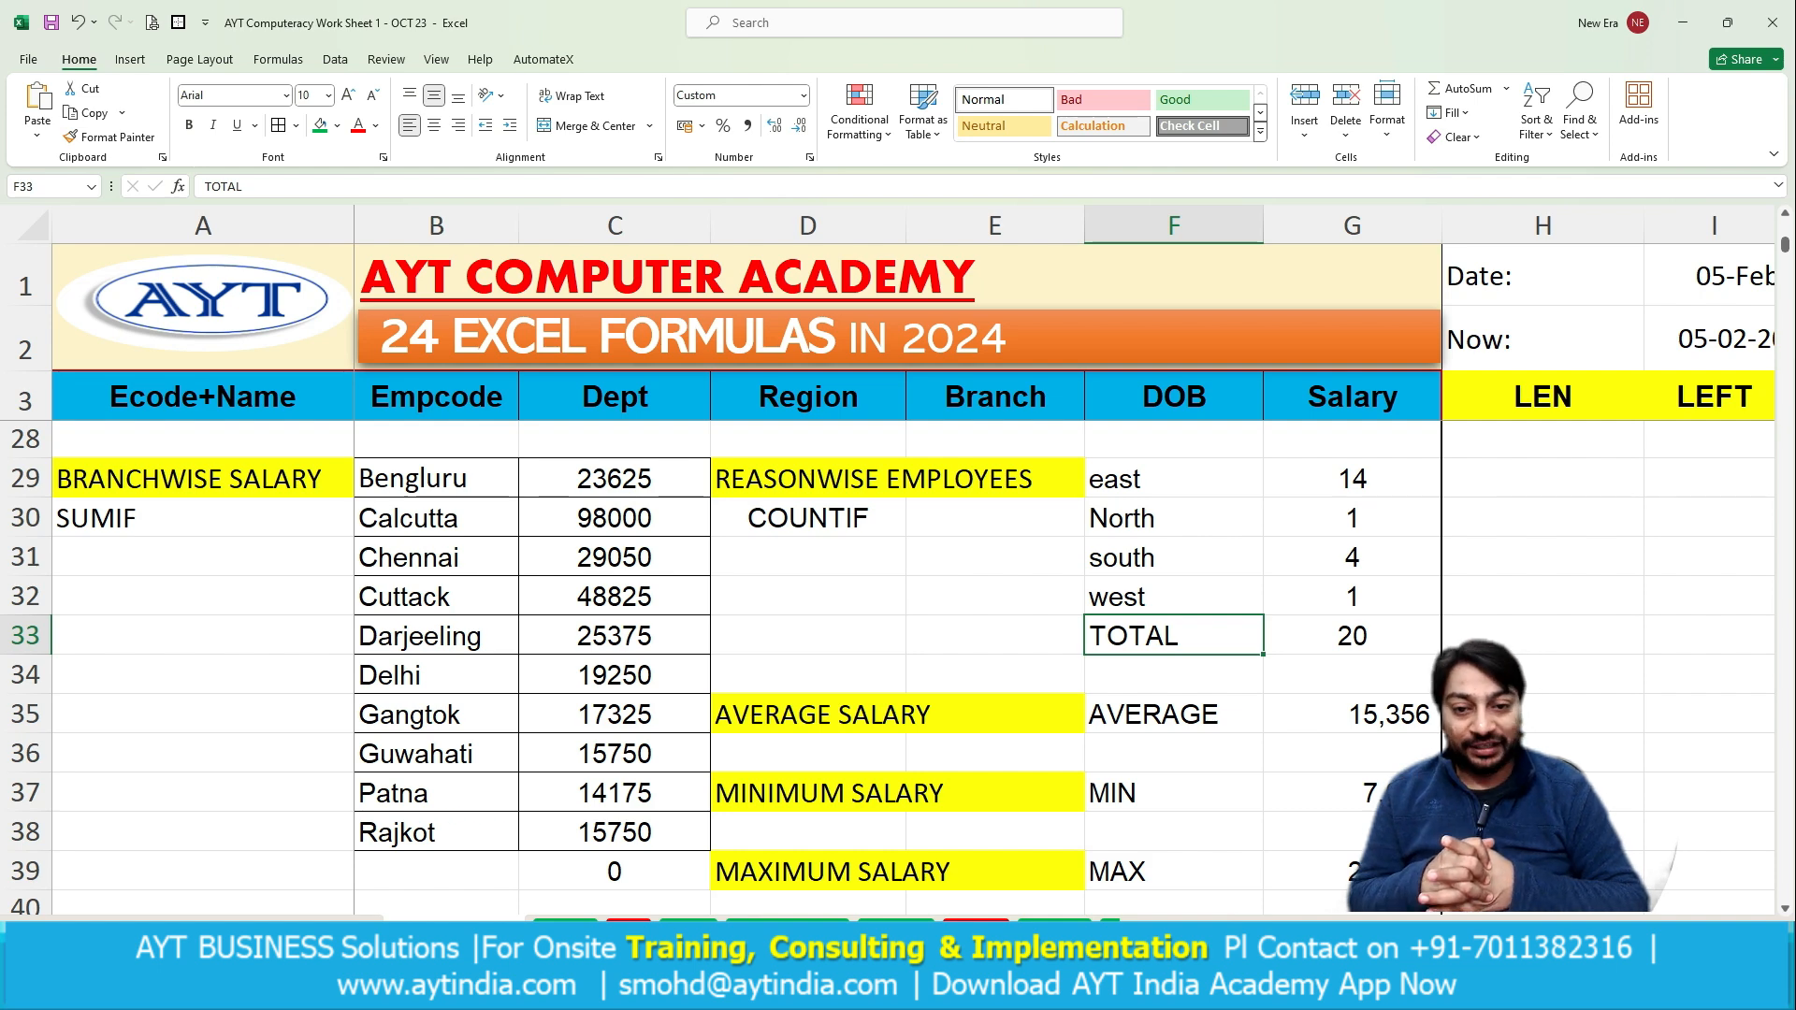
# Enter the region names EAST and NORTH in capitals in cells H29 and H30.
pyautogui.click(1543, 478)
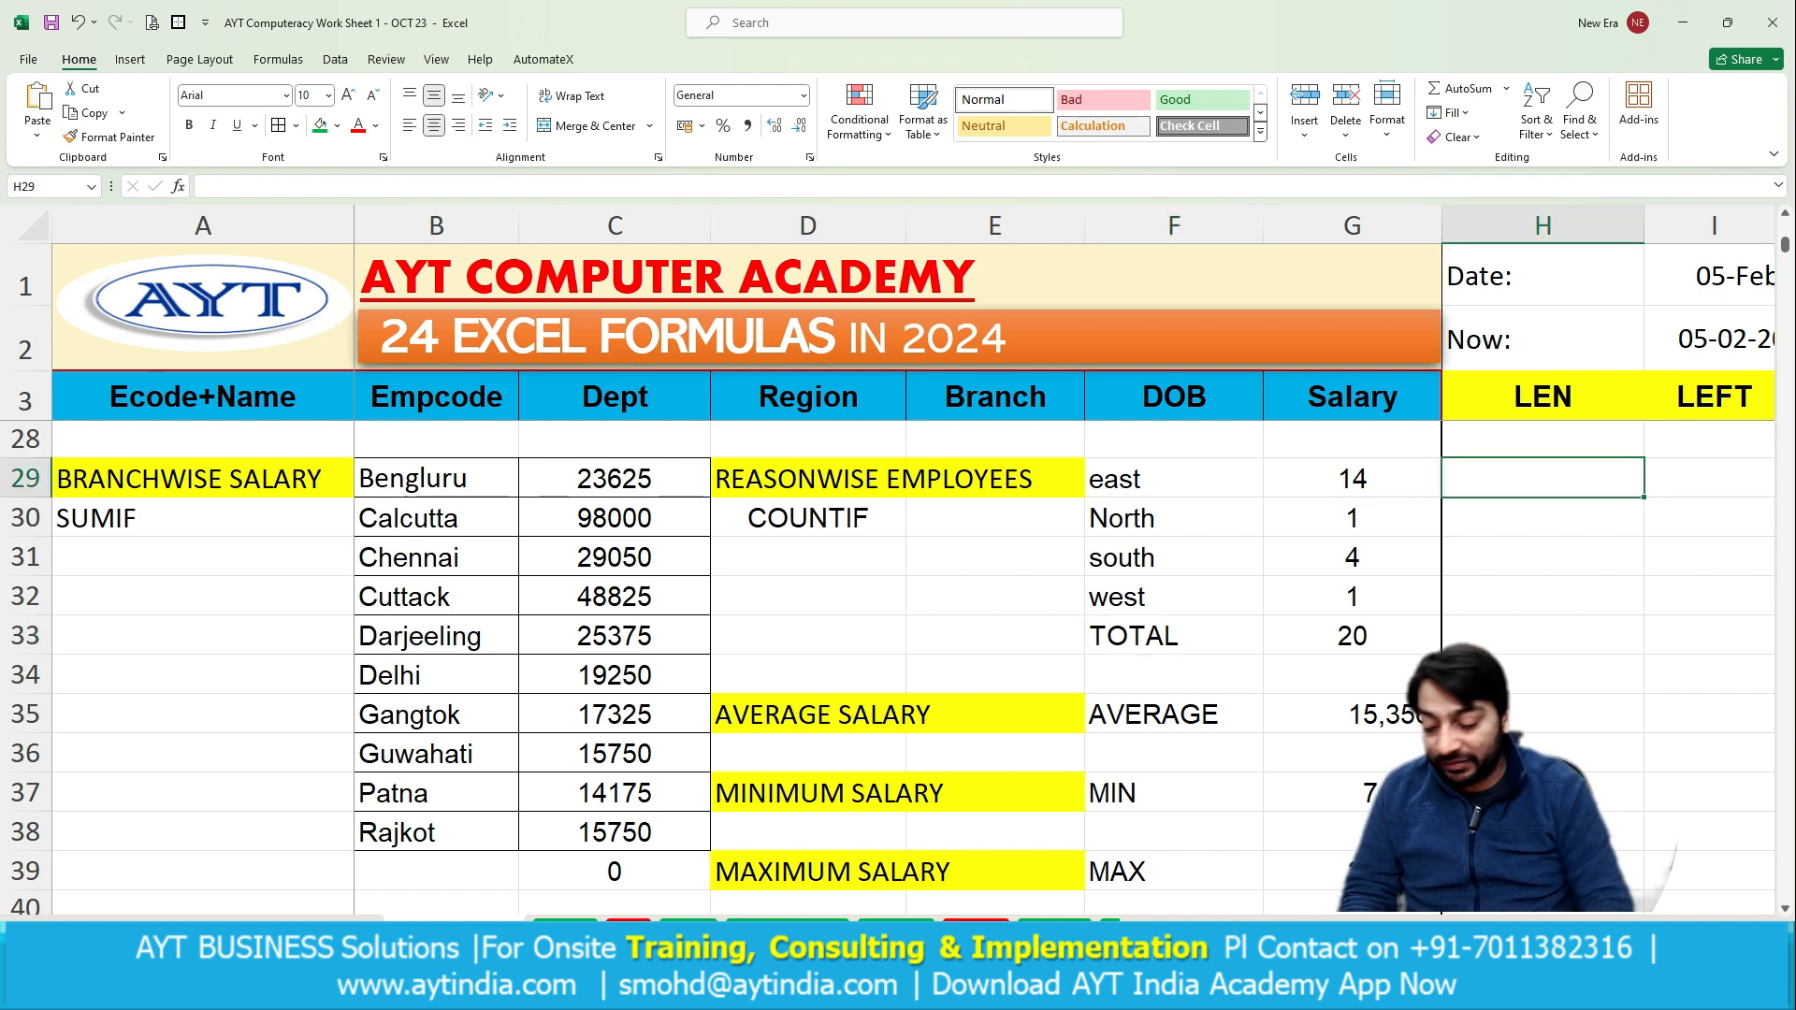
pyautogui.press('capslock')
pyautogui.write('east')
pyautogui.press('BackSpace')
pyautogui.press('BackSpace')
pyautogui.press('BackSpace')
pyautogui.press('BackSpace')
pyautogui.press('capslock')
pyautogui.write('EAST')
pyautogui.press('Return')
pyautogui.write('NORTHG')
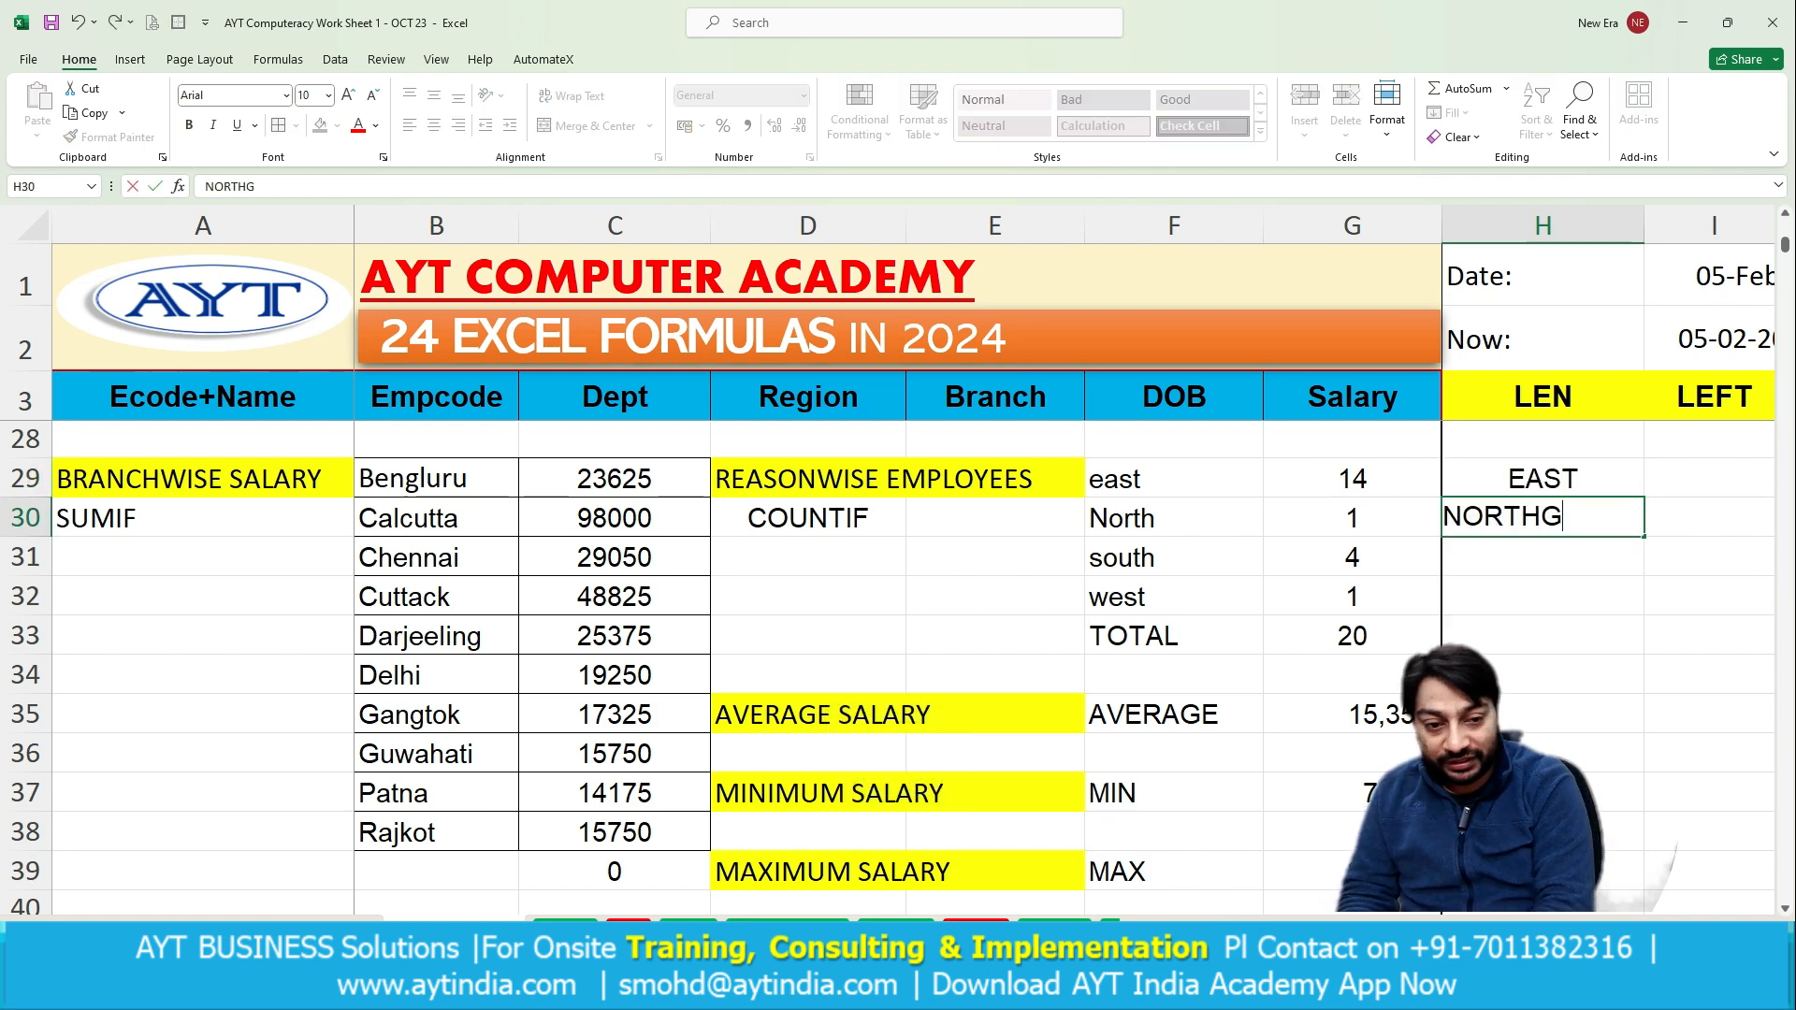
pyautogui.press('BackSpace')
pyautogui.press('Return')
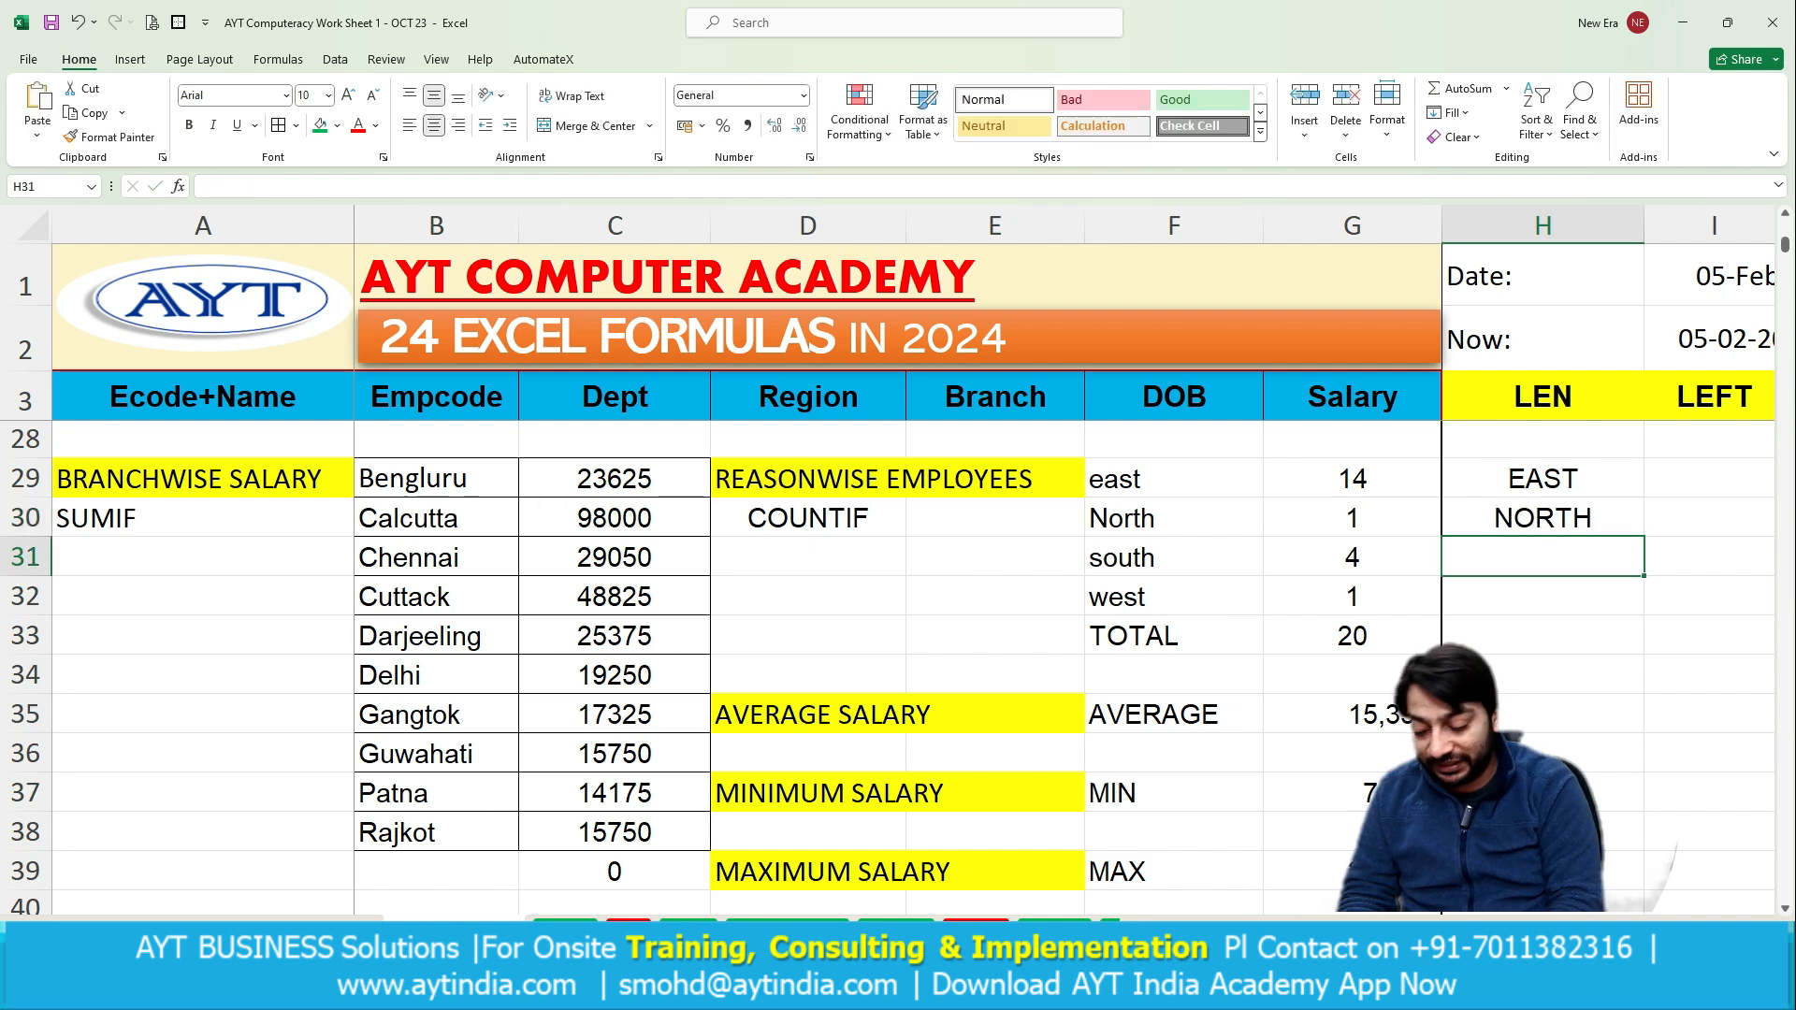
# Continue the capitalised list with SOUTH, WEST and TOTAL in cells H31 to H33.
pyautogui.write('SOUTC')
pyautogui.press('BackSpace')
pyautogui.write('H')
pyautogui.press('Return')
pyautogui.write('WEST')
pyautogui.press('Return')
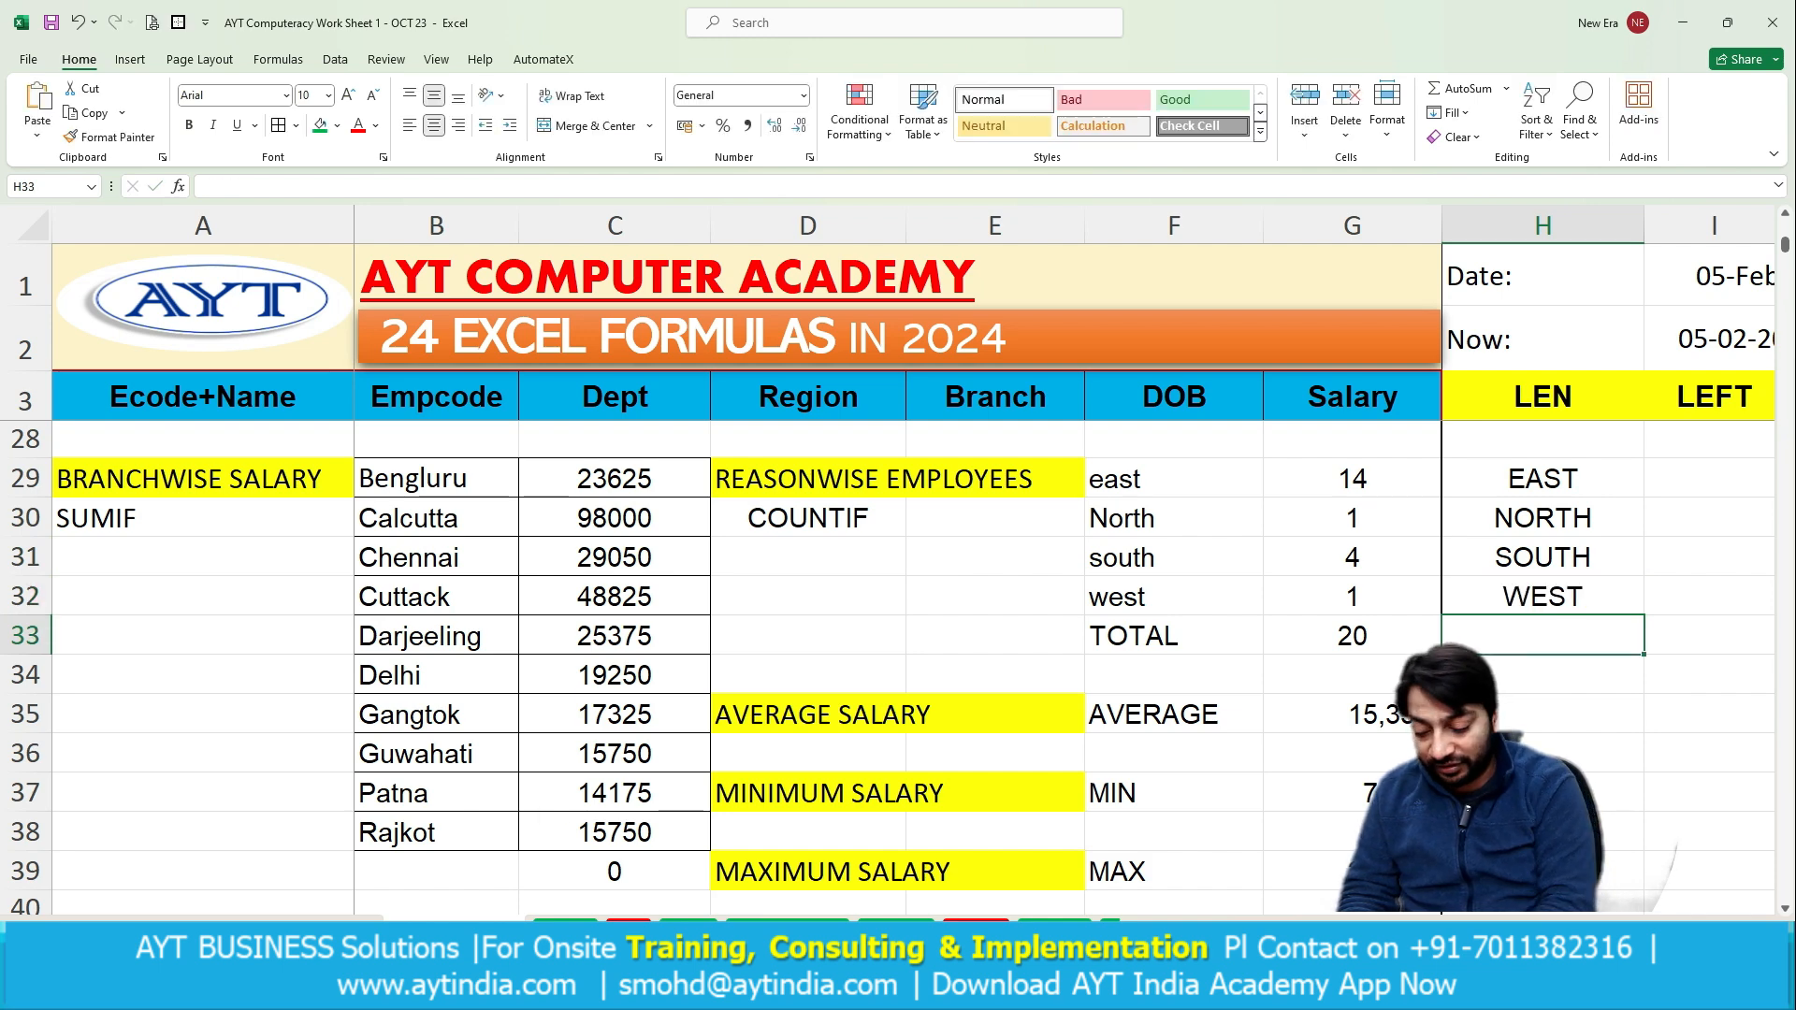
pyautogui.write('TOTAL')
pyautogui.press('Return')
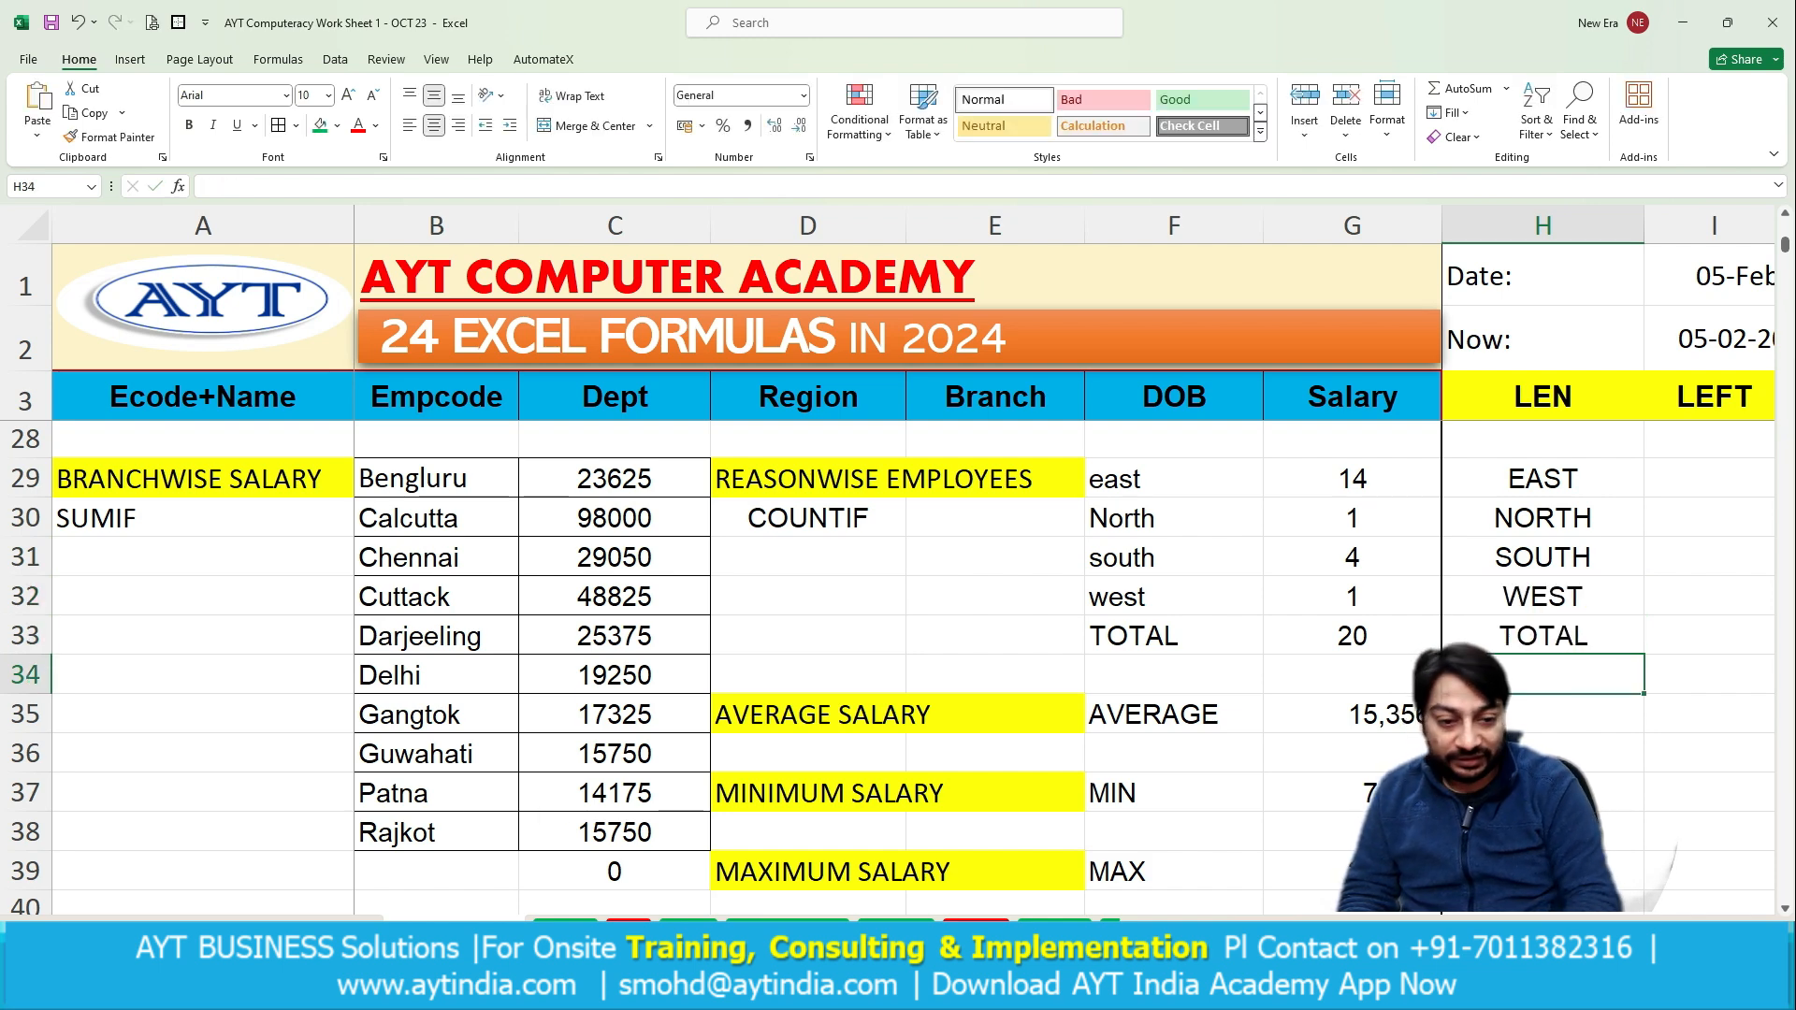
# Review the manually capitalised labels in H29:H33.
pyautogui.press('Up')
pyautogui.press('Up')
pyautogui.press('Up')
pyautogui.press('Up')
pyautogui.press('Up')
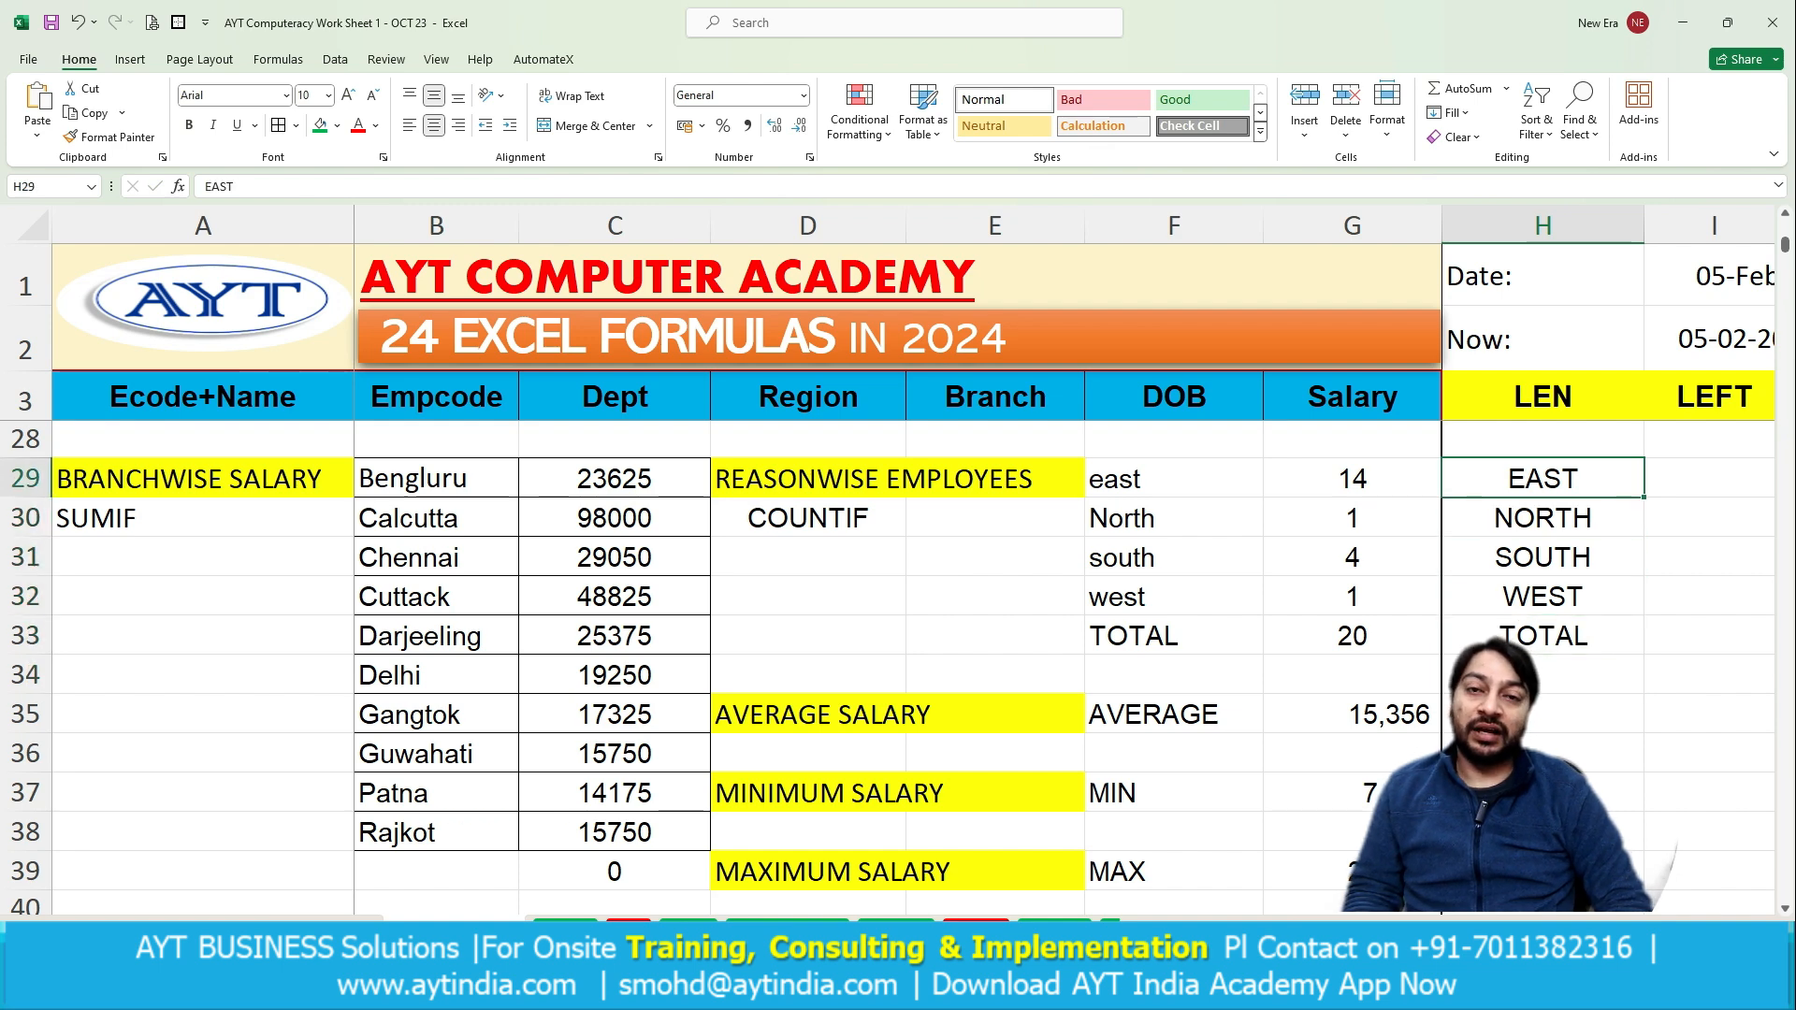
pyautogui.hotkey('shift', 'Down')
pyautogui.hotkey('shift', 'Down')
pyautogui.hotkey('shift', 'Down')
pyautogui.hotkey('shift', 'Down')
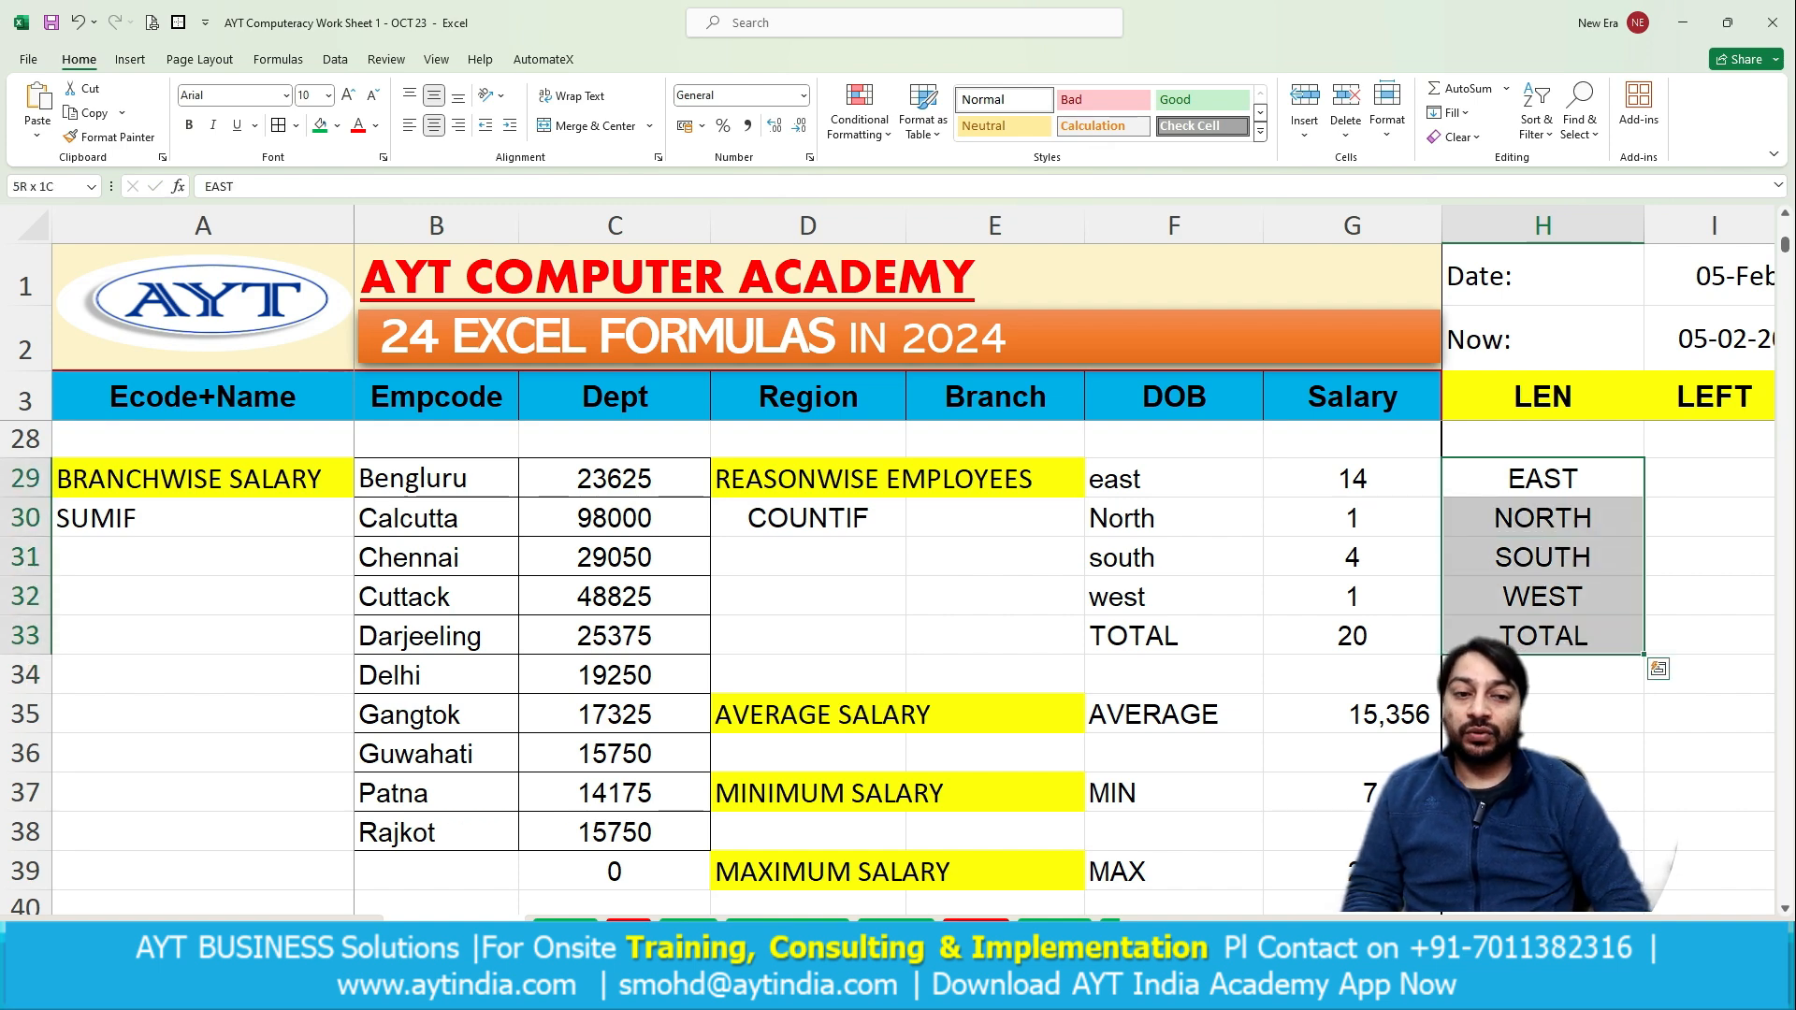
# Enter =UPPER(F29) in cell I29 to convert the first region label to capitals.
pyautogui.press('Right')
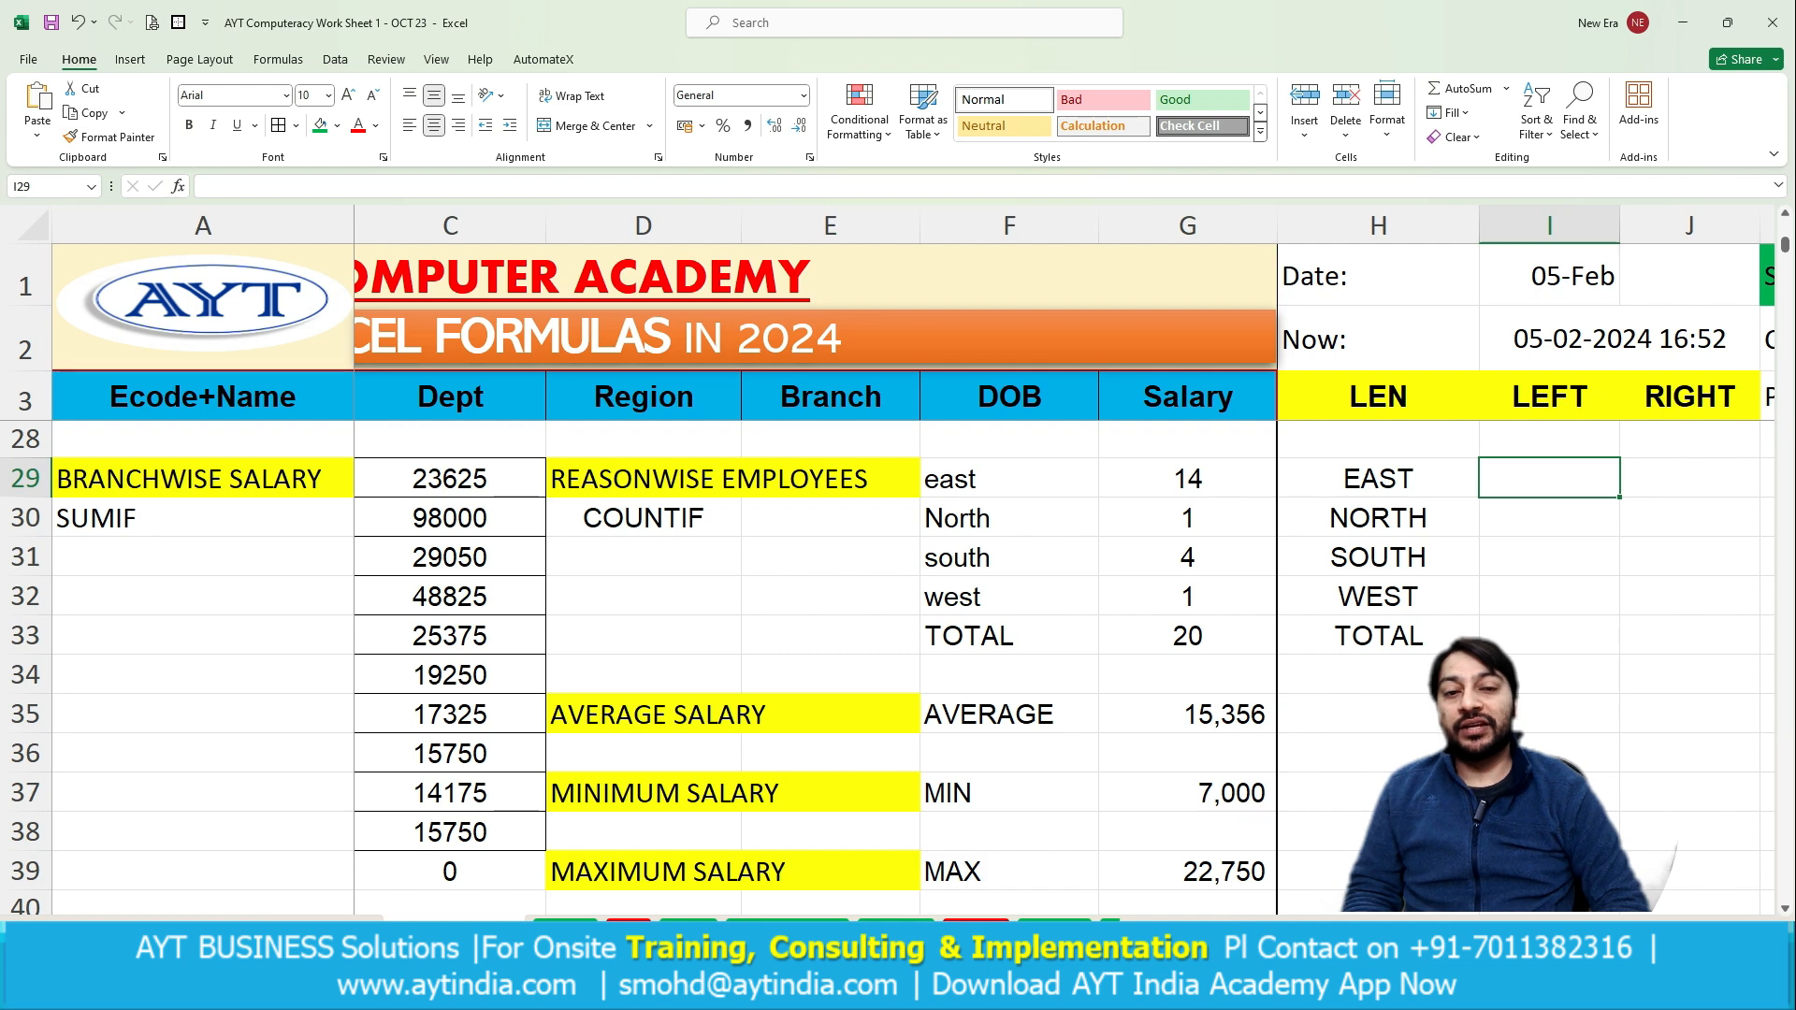
pyautogui.write('=UPER')
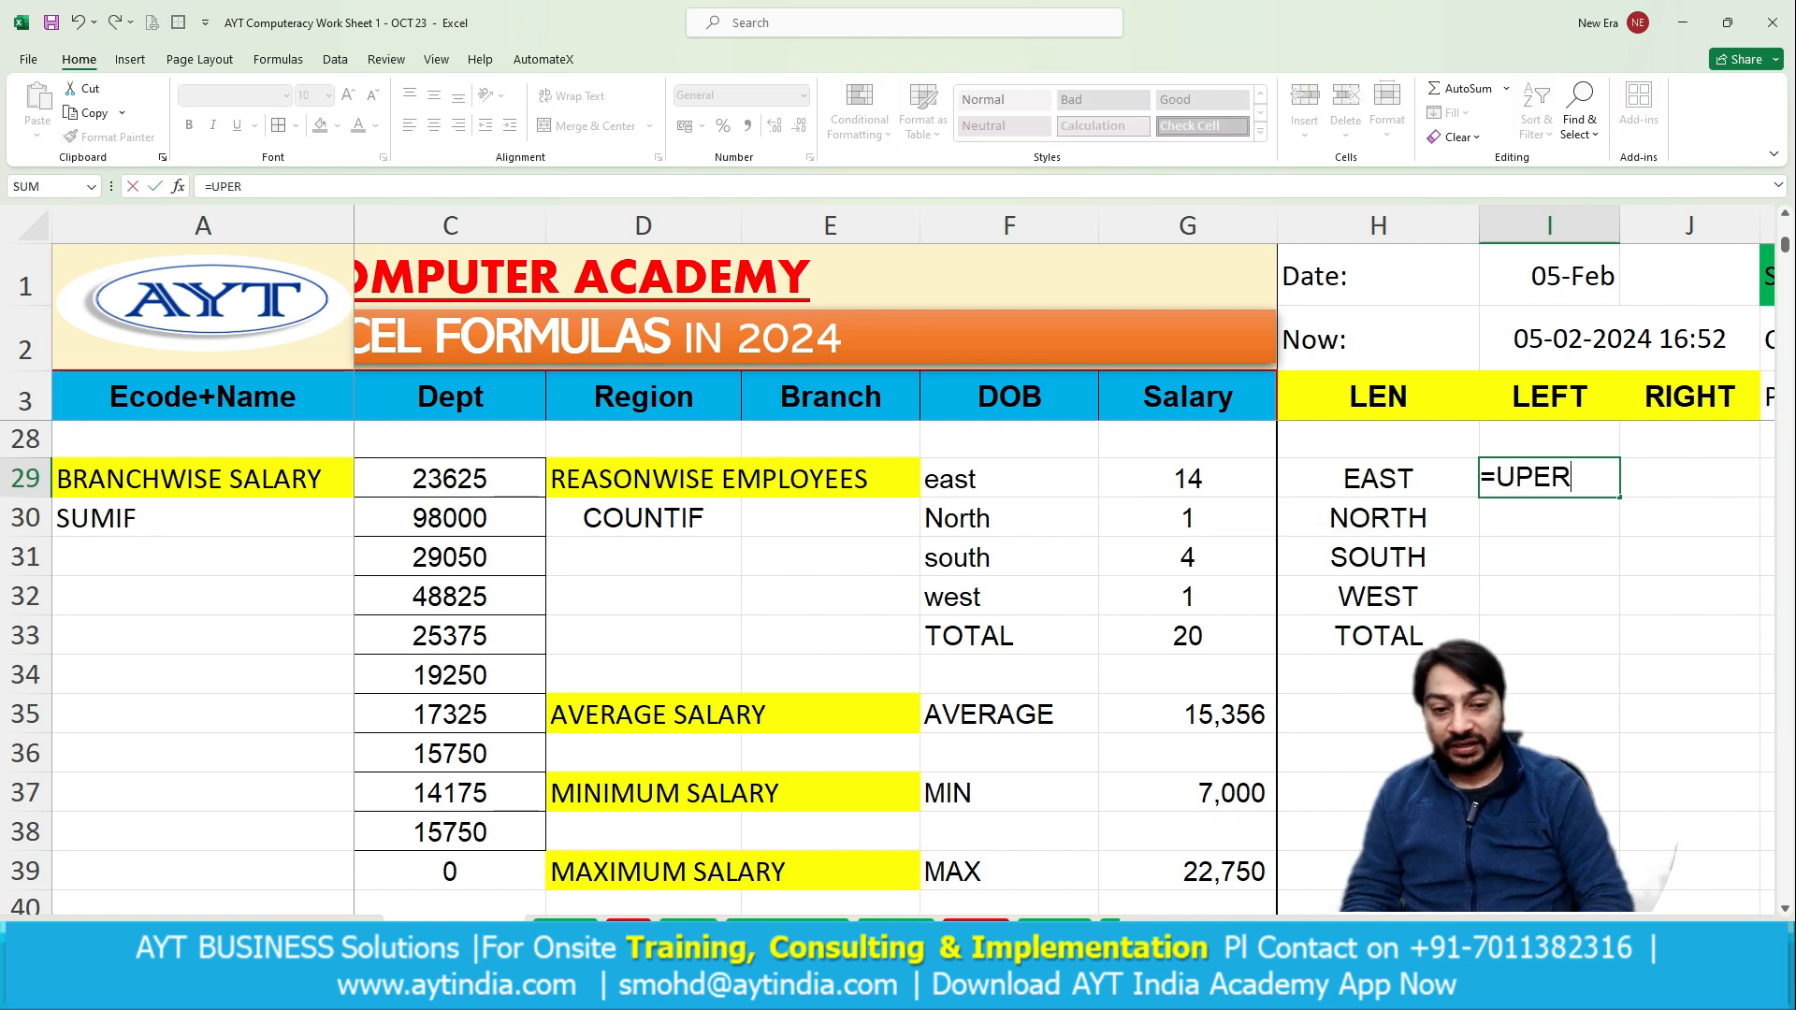
pyautogui.press('BackSpace')
pyautogui.press('BackSpace')
pyautogui.press('Tab')
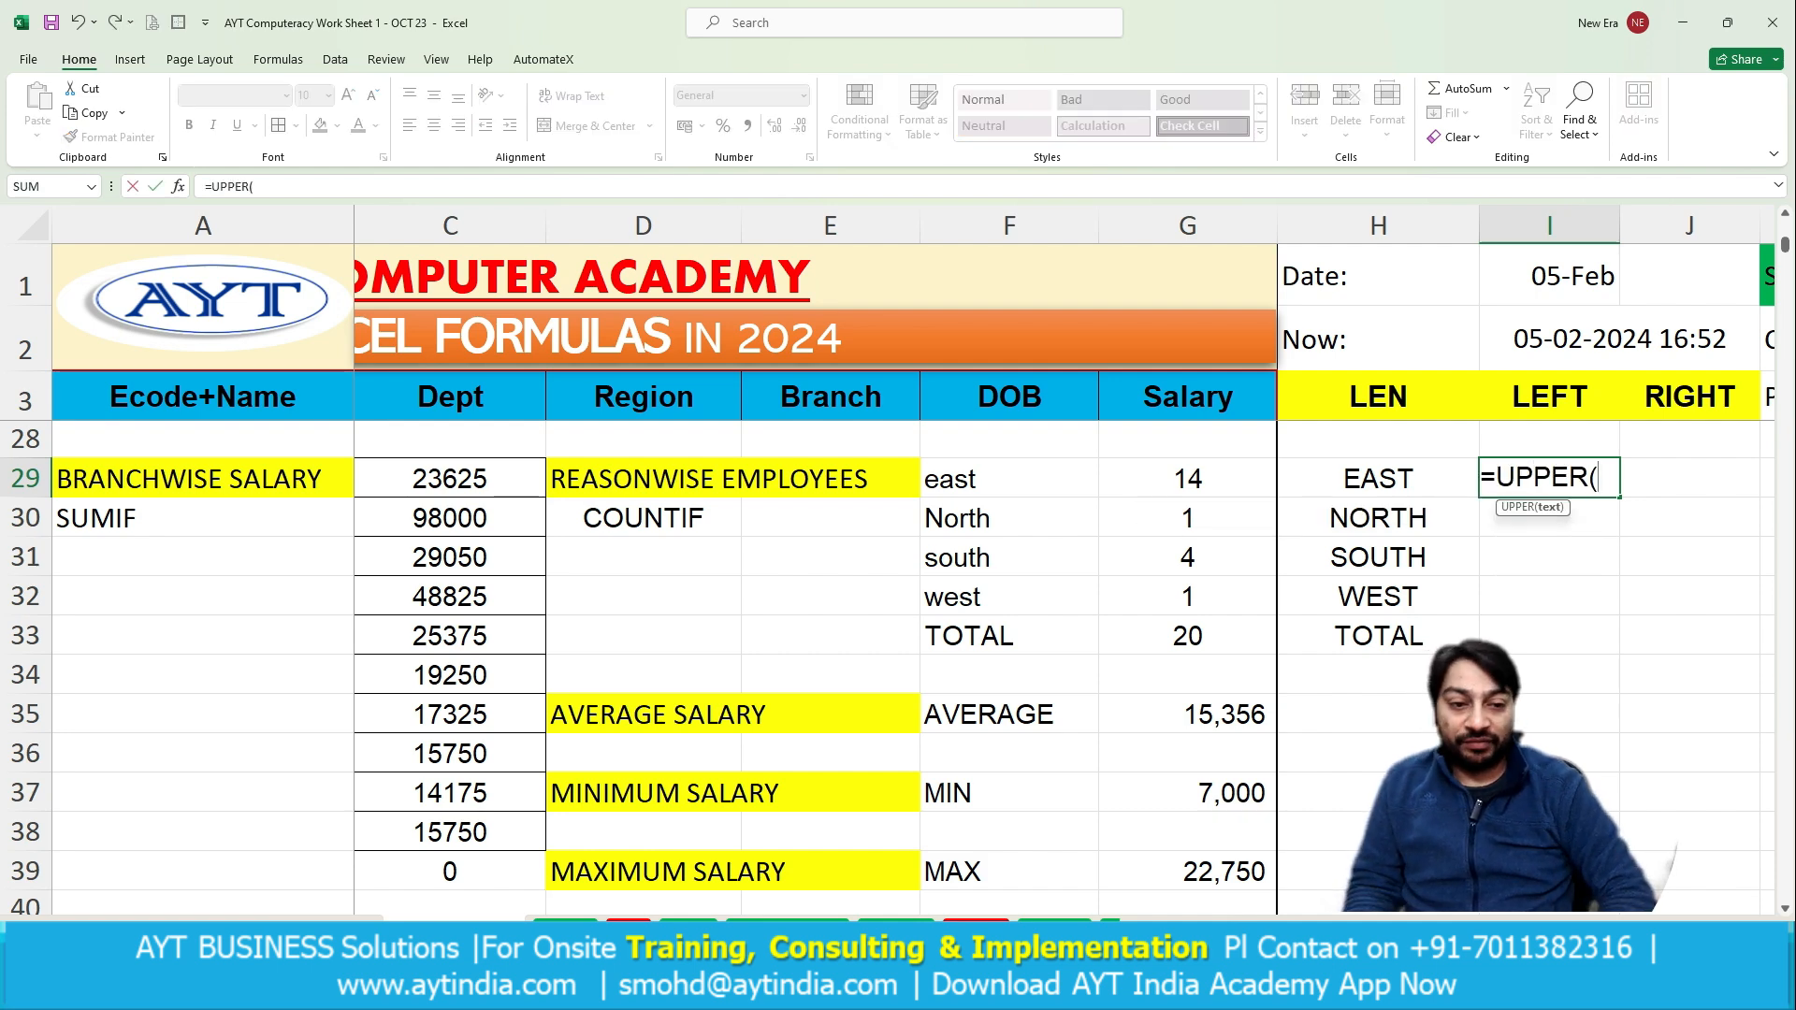
pyautogui.press('Left')
pyautogui.press('Left')
pyautogui.press('Left')
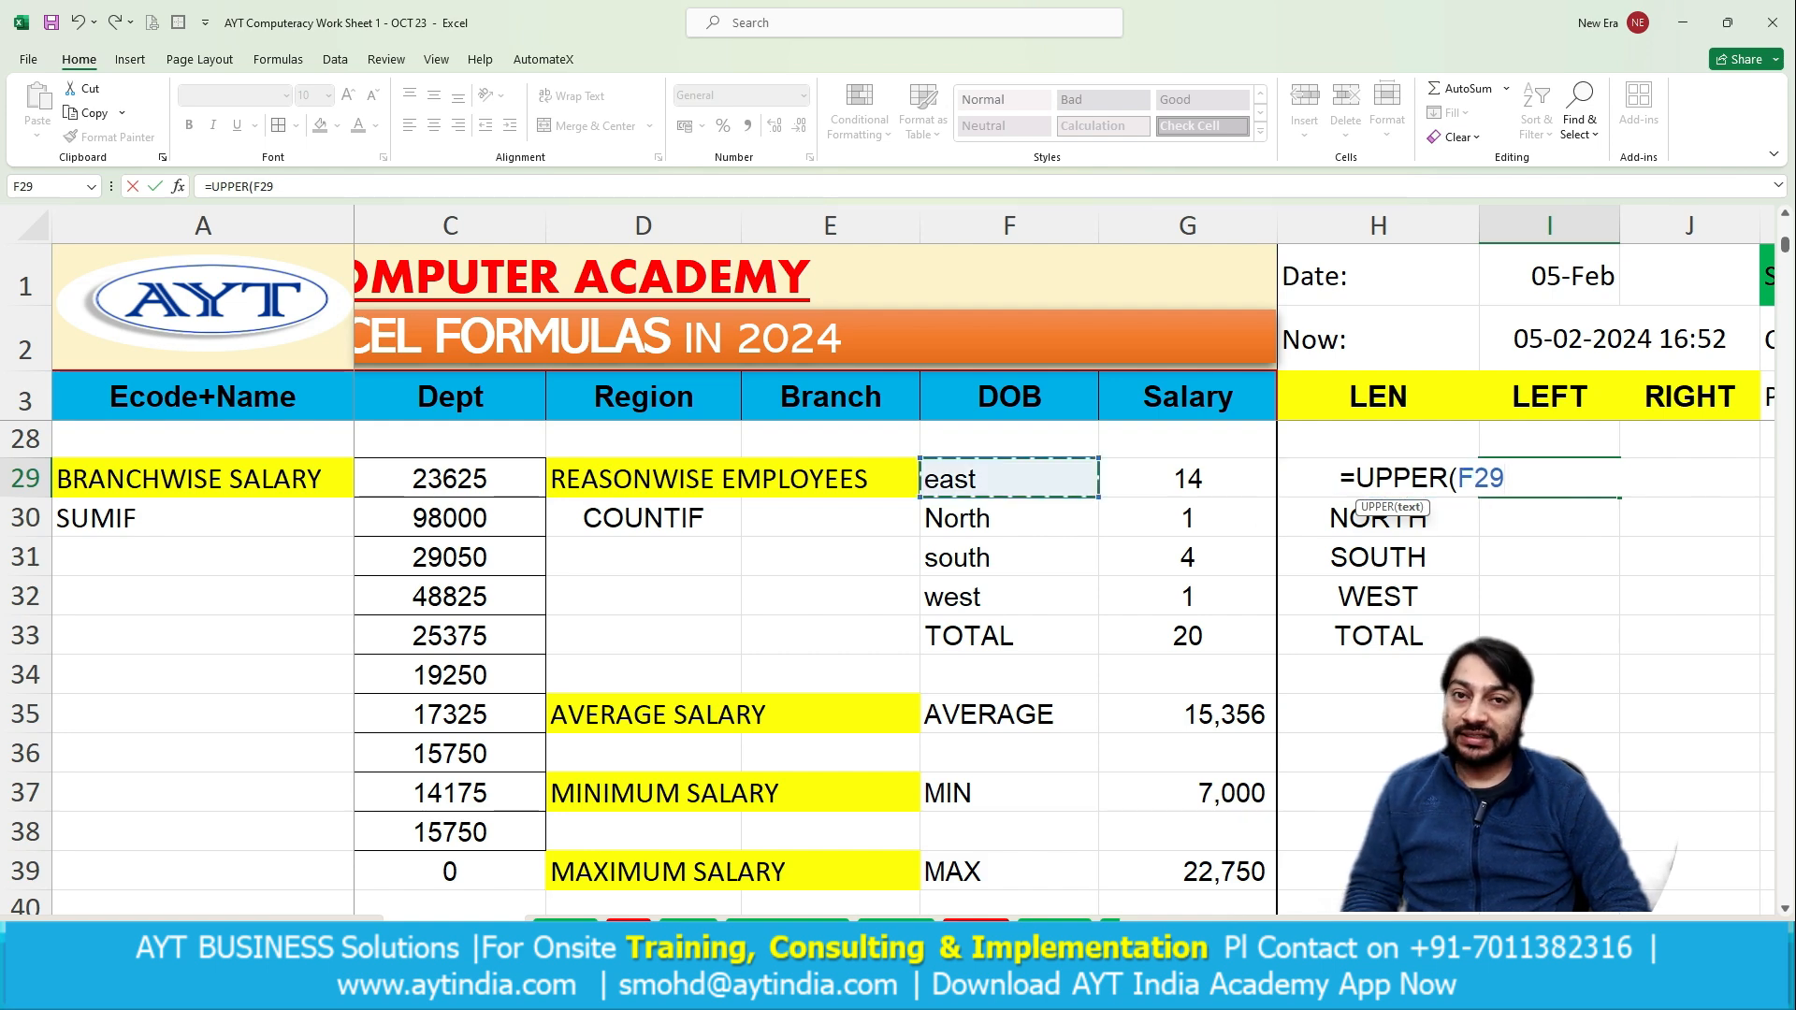
pyautogui.press('Return')
# Fill the UPPER formula from I29 down to I33 for the remaining labels.
pyautogui.scroll(1, 879, 580)
pyautogui.scroll(-1, 879, 580)
pyautogui.scroll(-2, 655, 748)
pyautogui.scroll(2, 655, 748)
pyautogui.click(1549, 478)
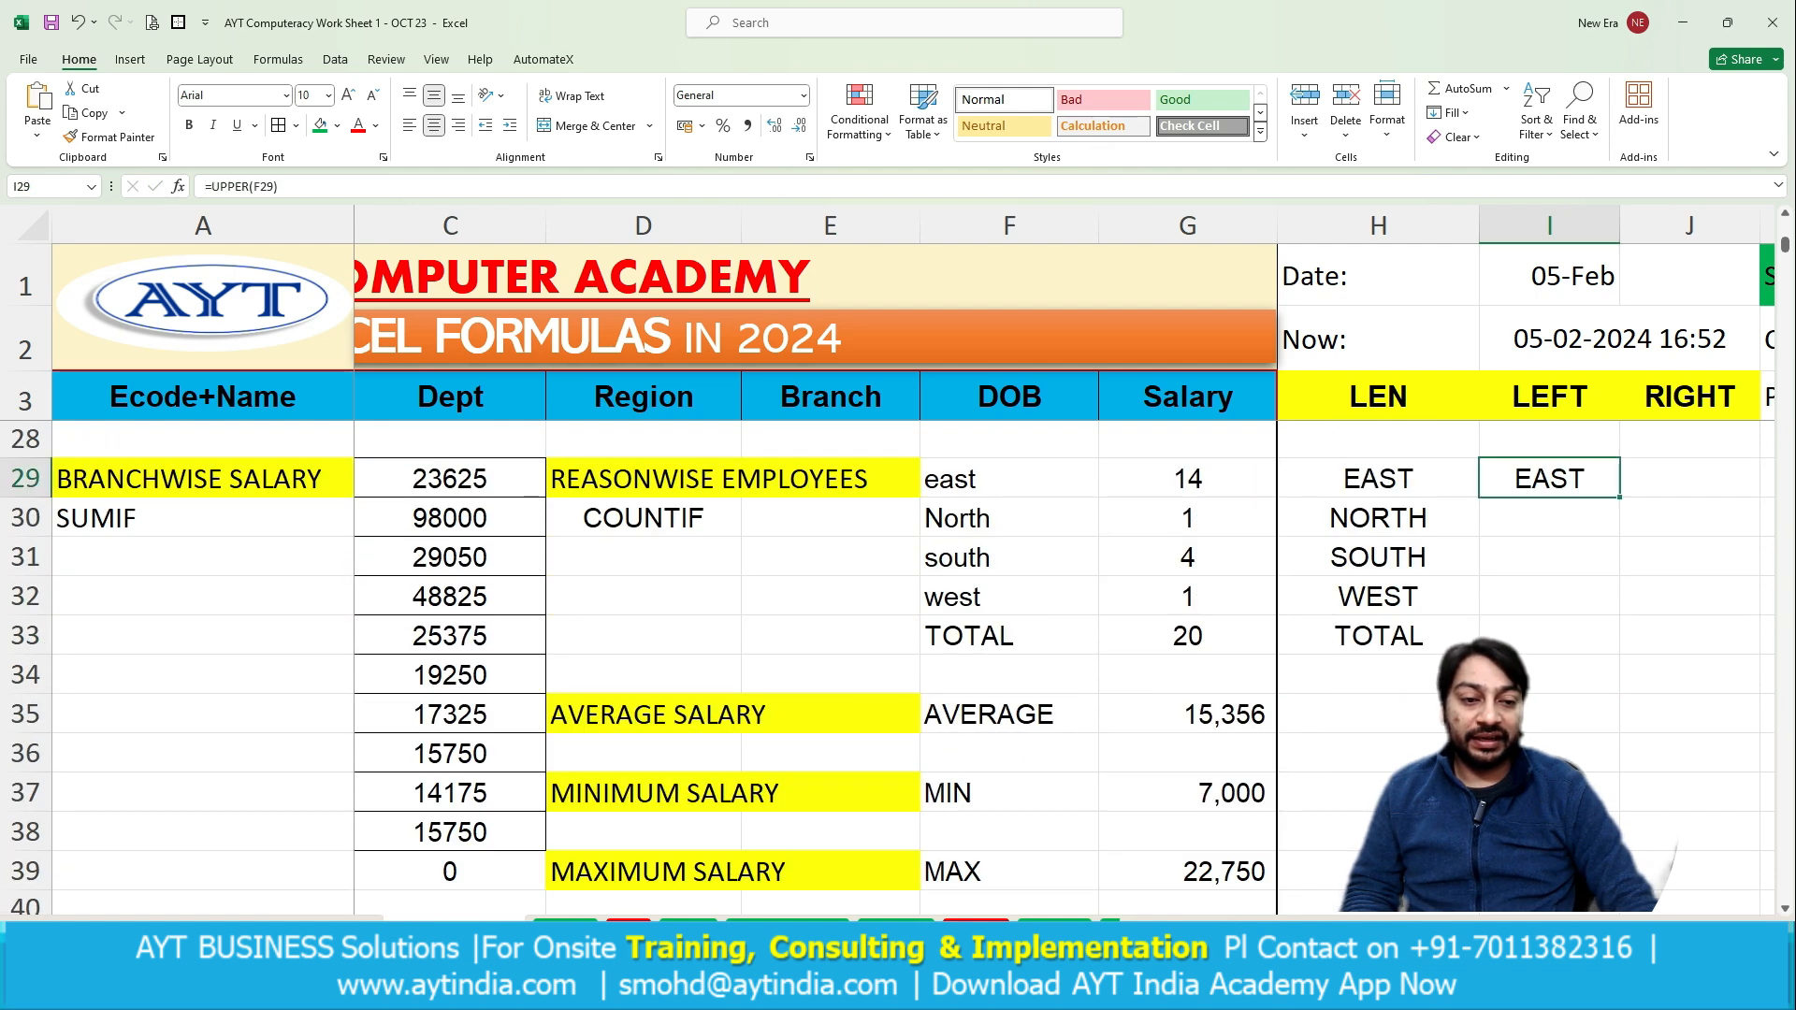
pyautogui.moveTo(1619, 498); pyautogui.dragTo(1619, 647)
pyautogui.click(1549, 714)
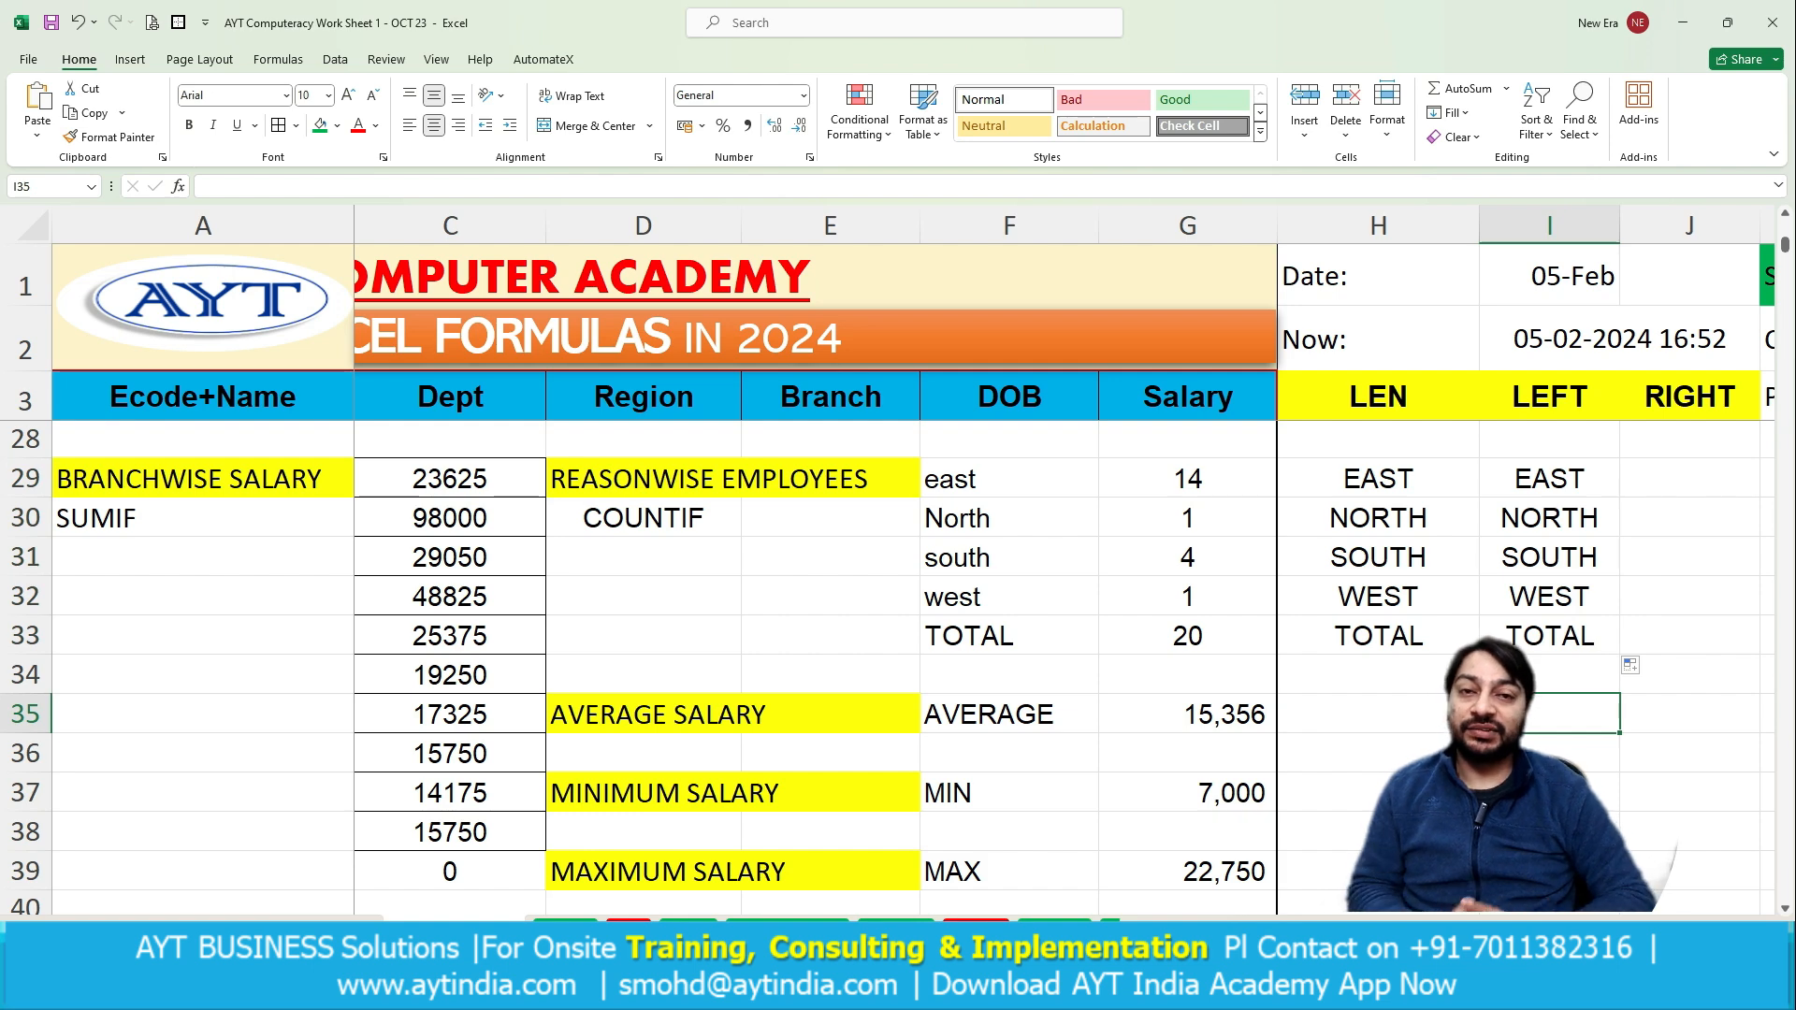
# Enter =PROPER(F29) in cell J29 to capitalise only the first letter of the region label.
pyautogui.press('Up')
pyautogui.press('Up')
pyautogui.press('Up')
pyautogui.press('Up')
pyautogui.press('Up')
pyautogui.press('Up')
pyautogui.press('Right')
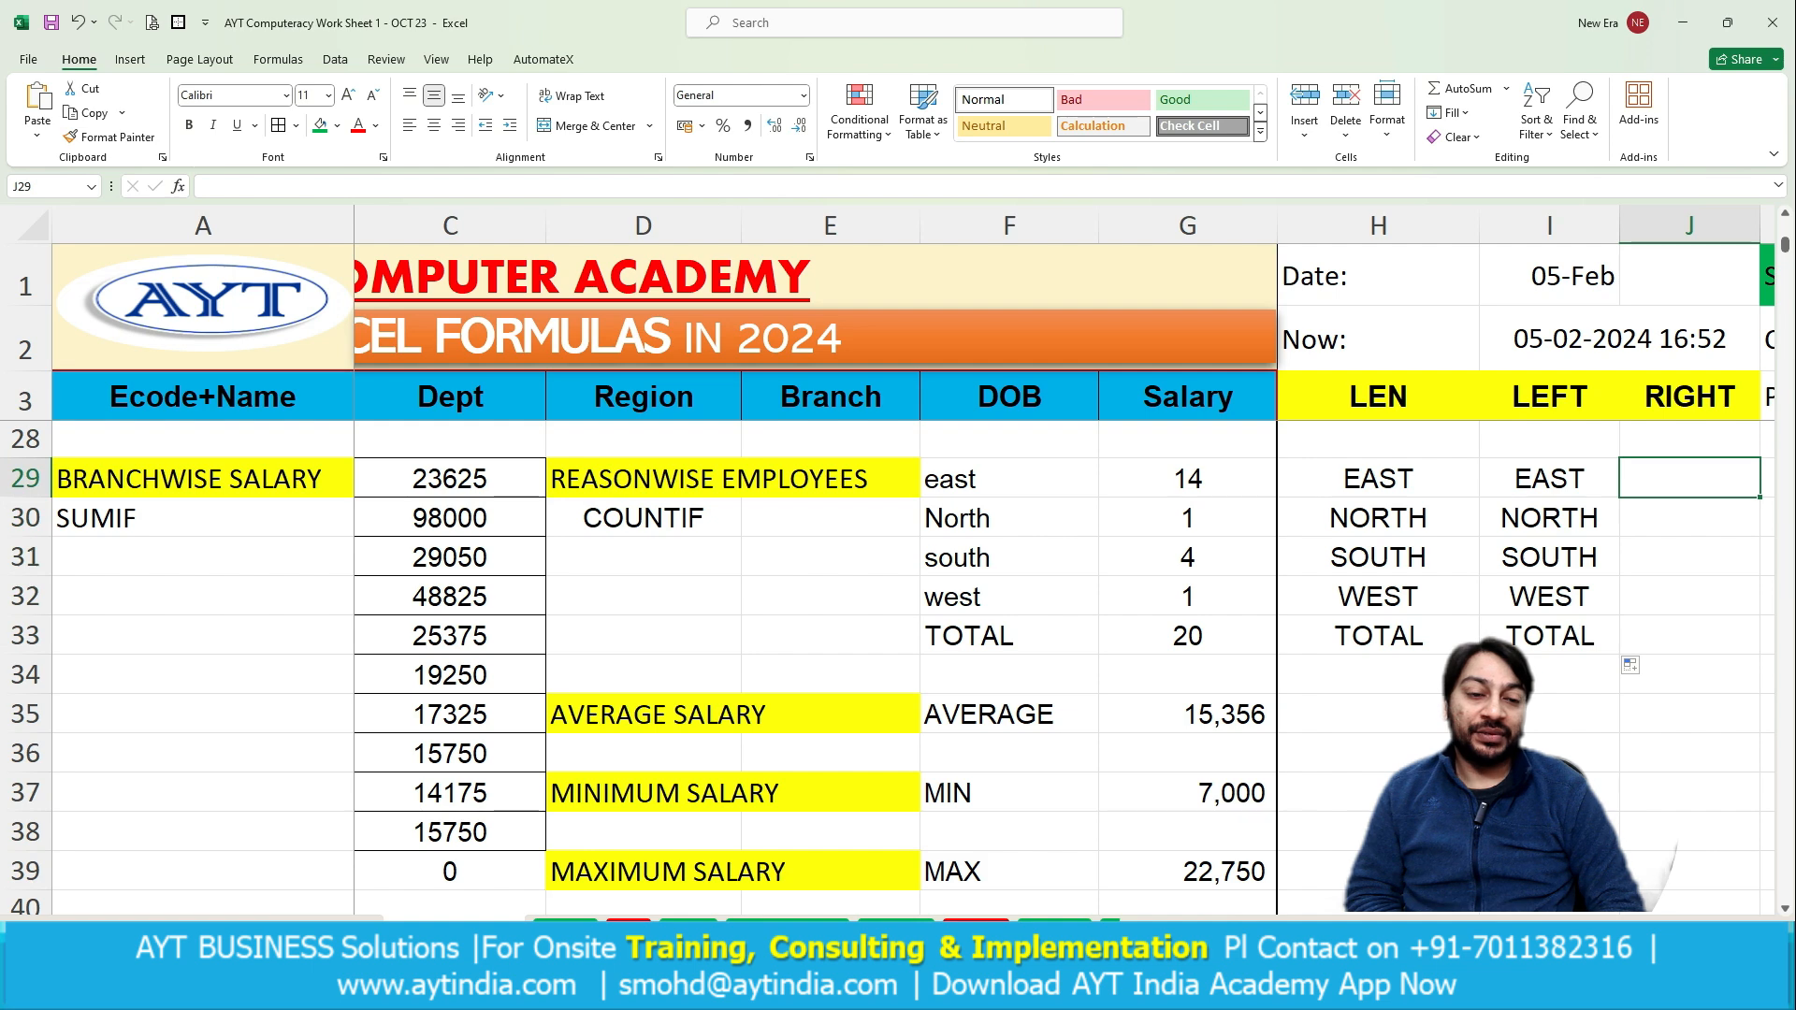
pyautogui.hscroll(2, 1029, 561)
pyautogui.press('Left')
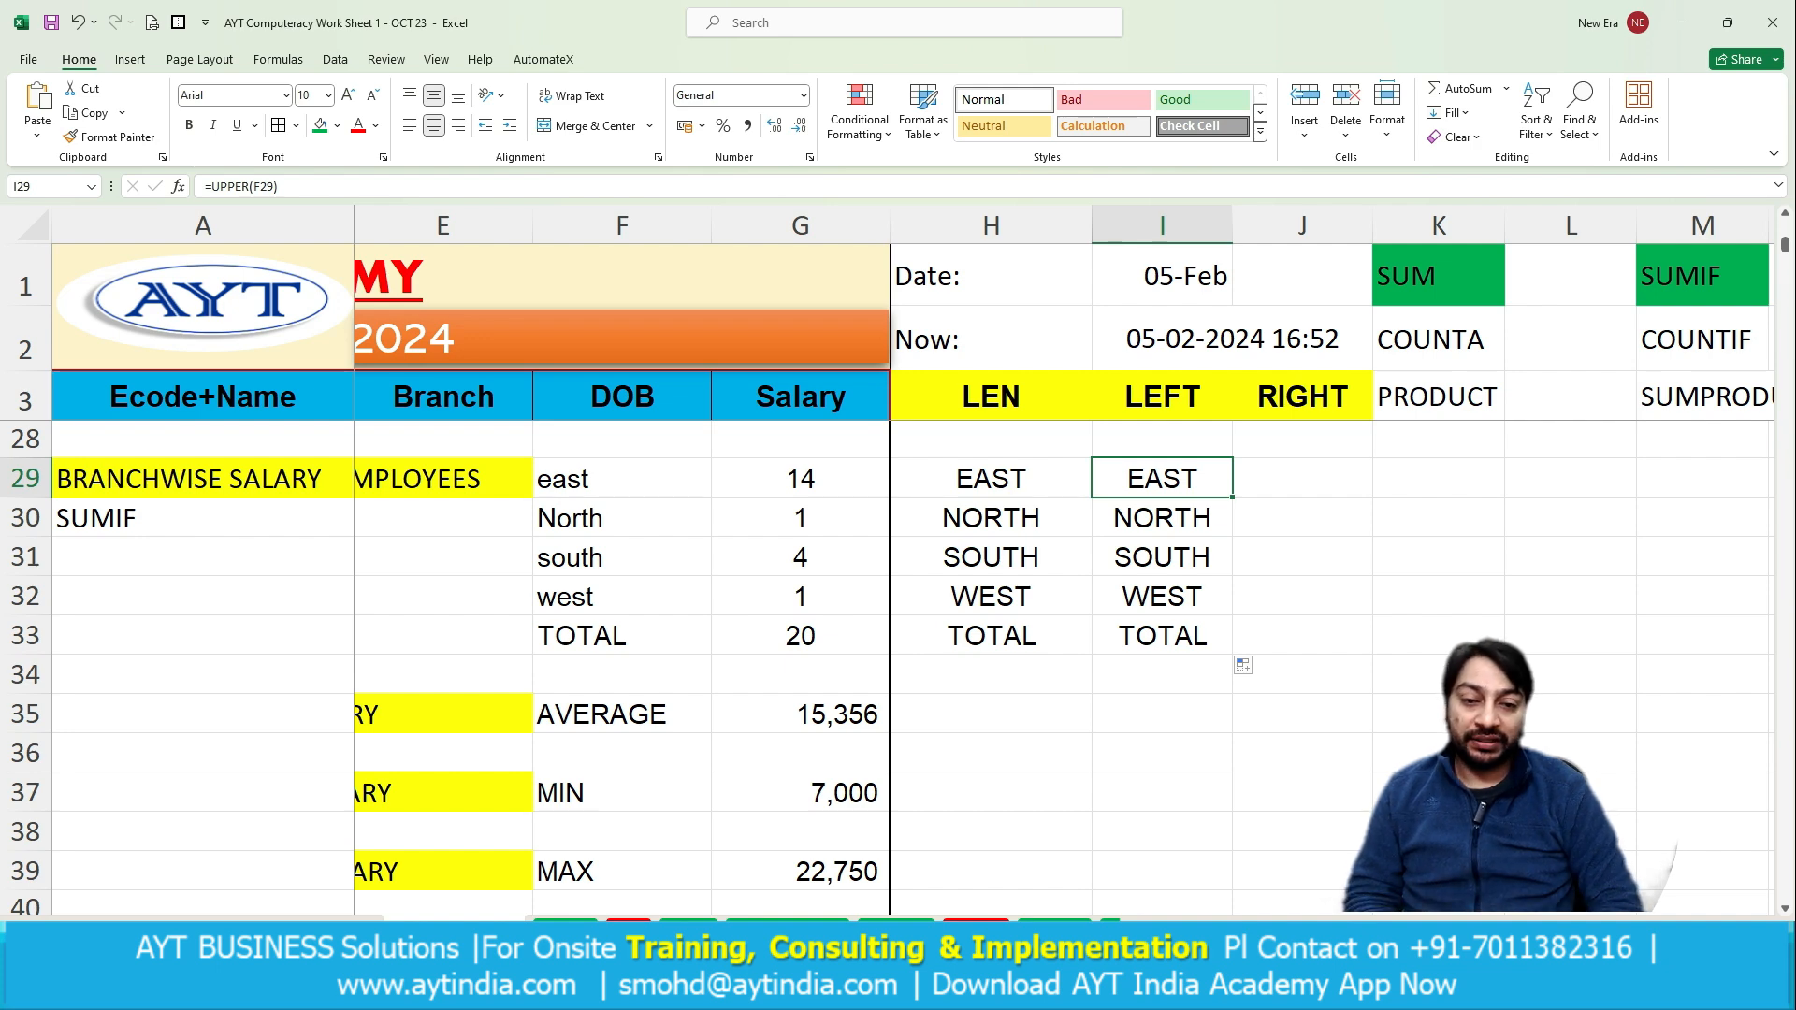
pyautogui.press('Right')
pyautogui.write('=PROPER')
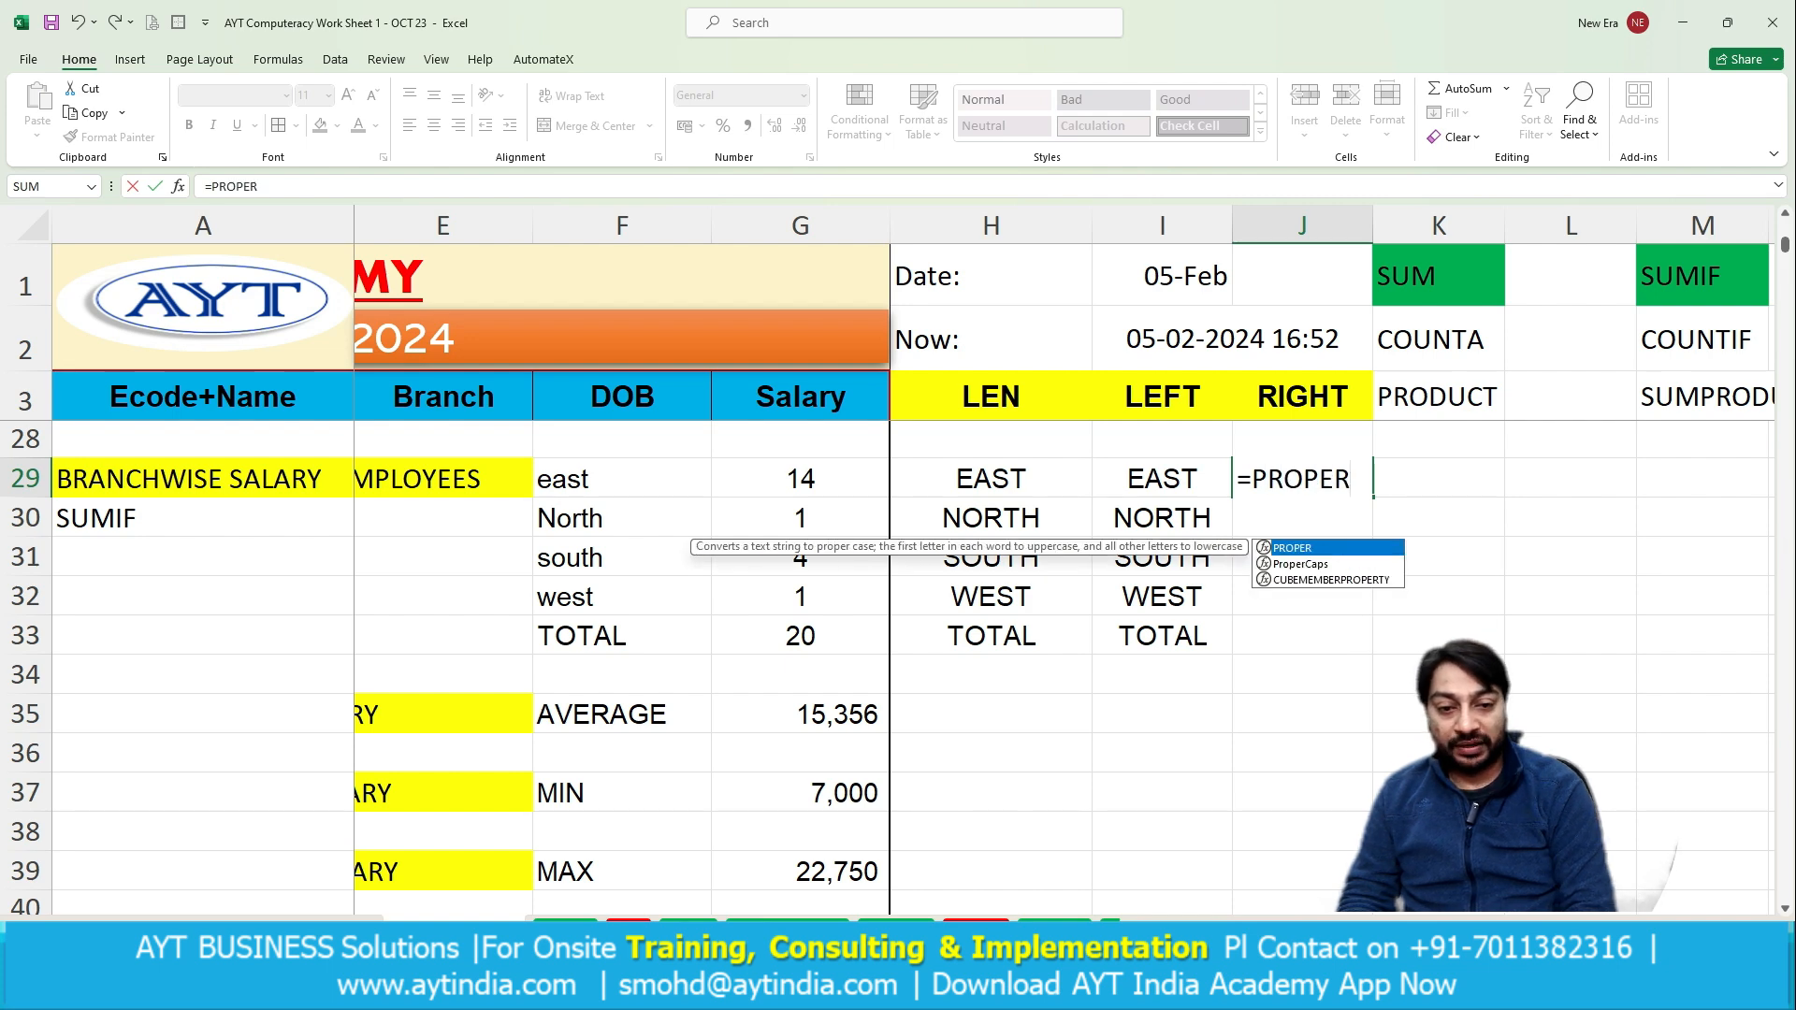
pyautogui.write('(')
pyautogui.press('Left')
pyautogui.press('Left')
pyautogui.press('Left')
pyautogui.press('Left')
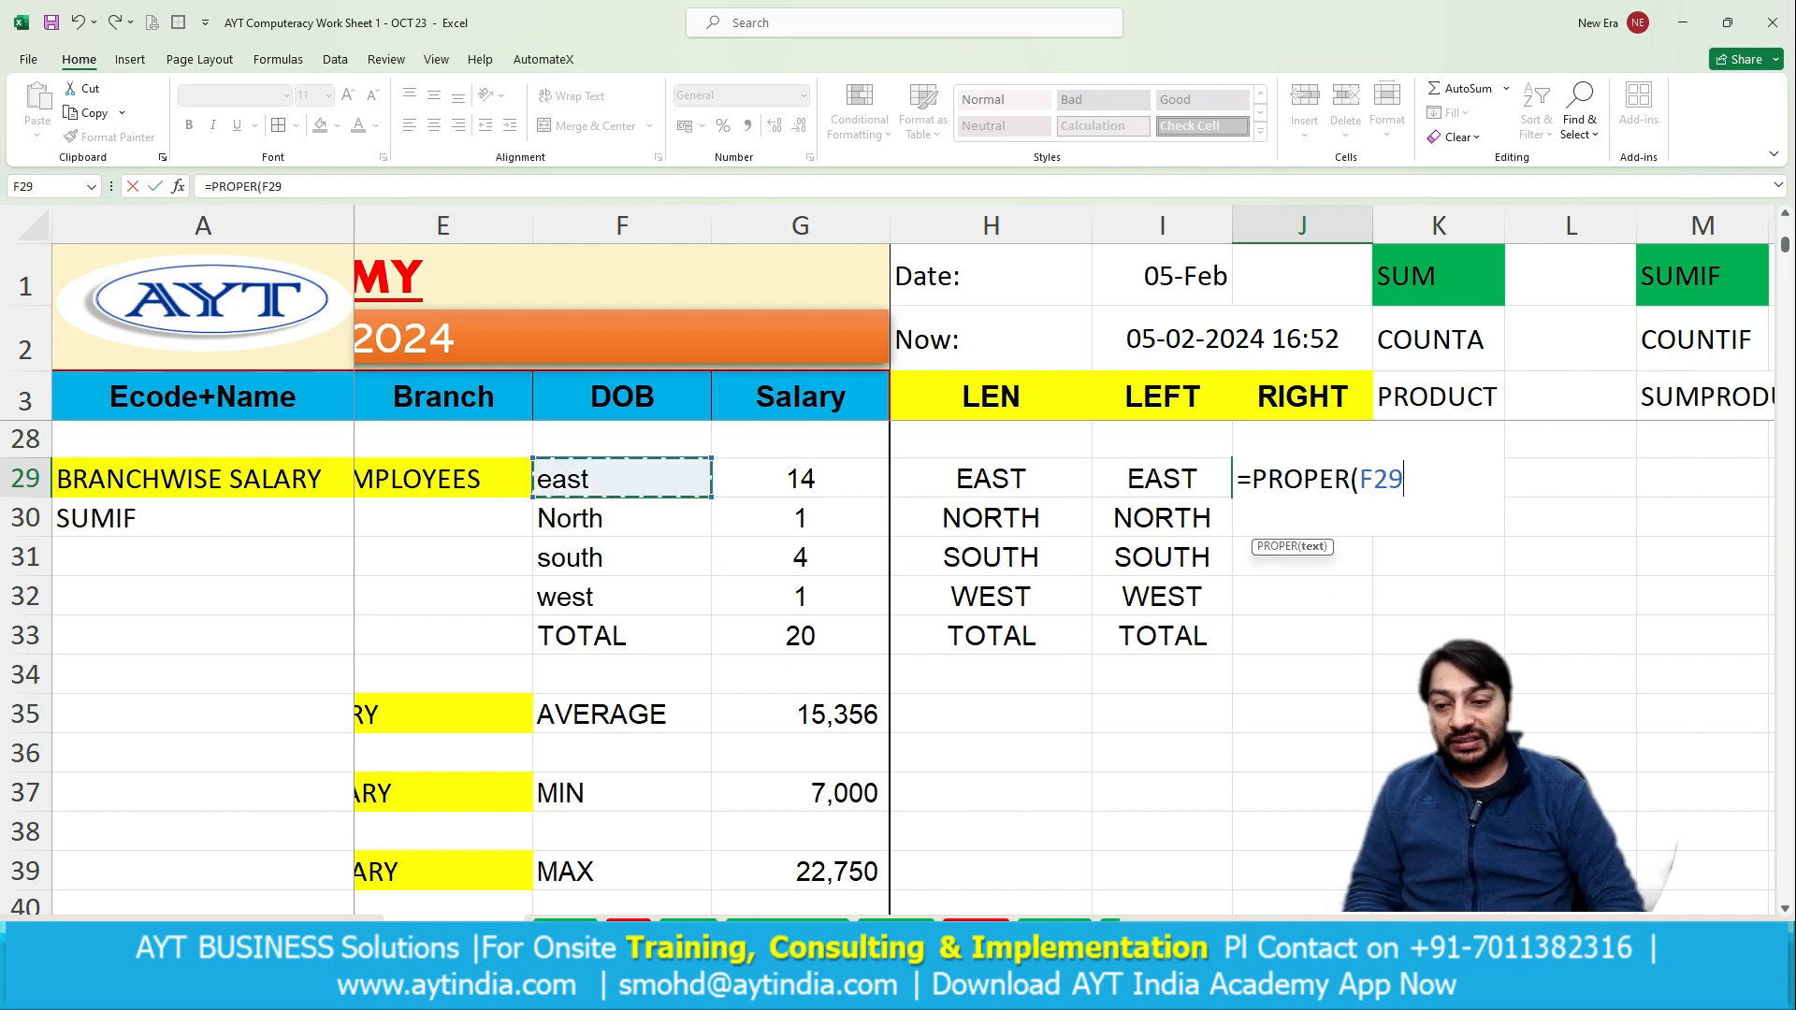
pyautogui.press('Return')
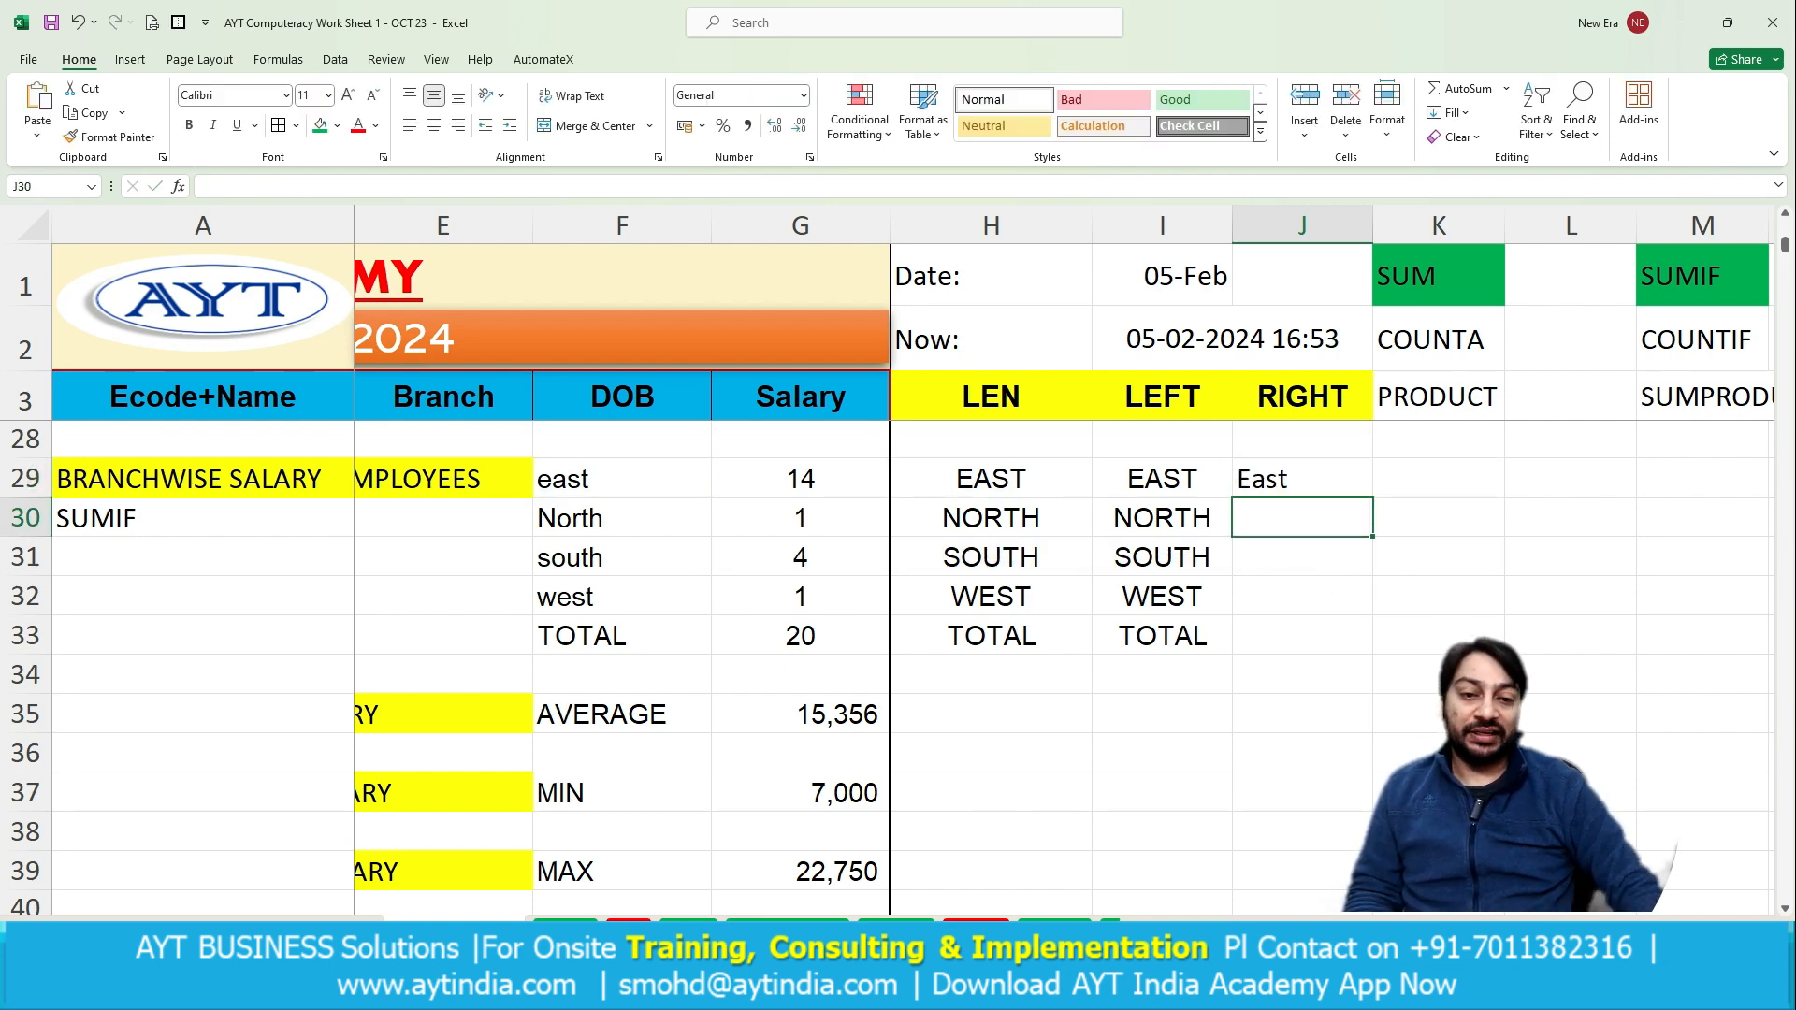
# Fill the PROPER formula from J29 down to J33.
pyautogui.press('Up')
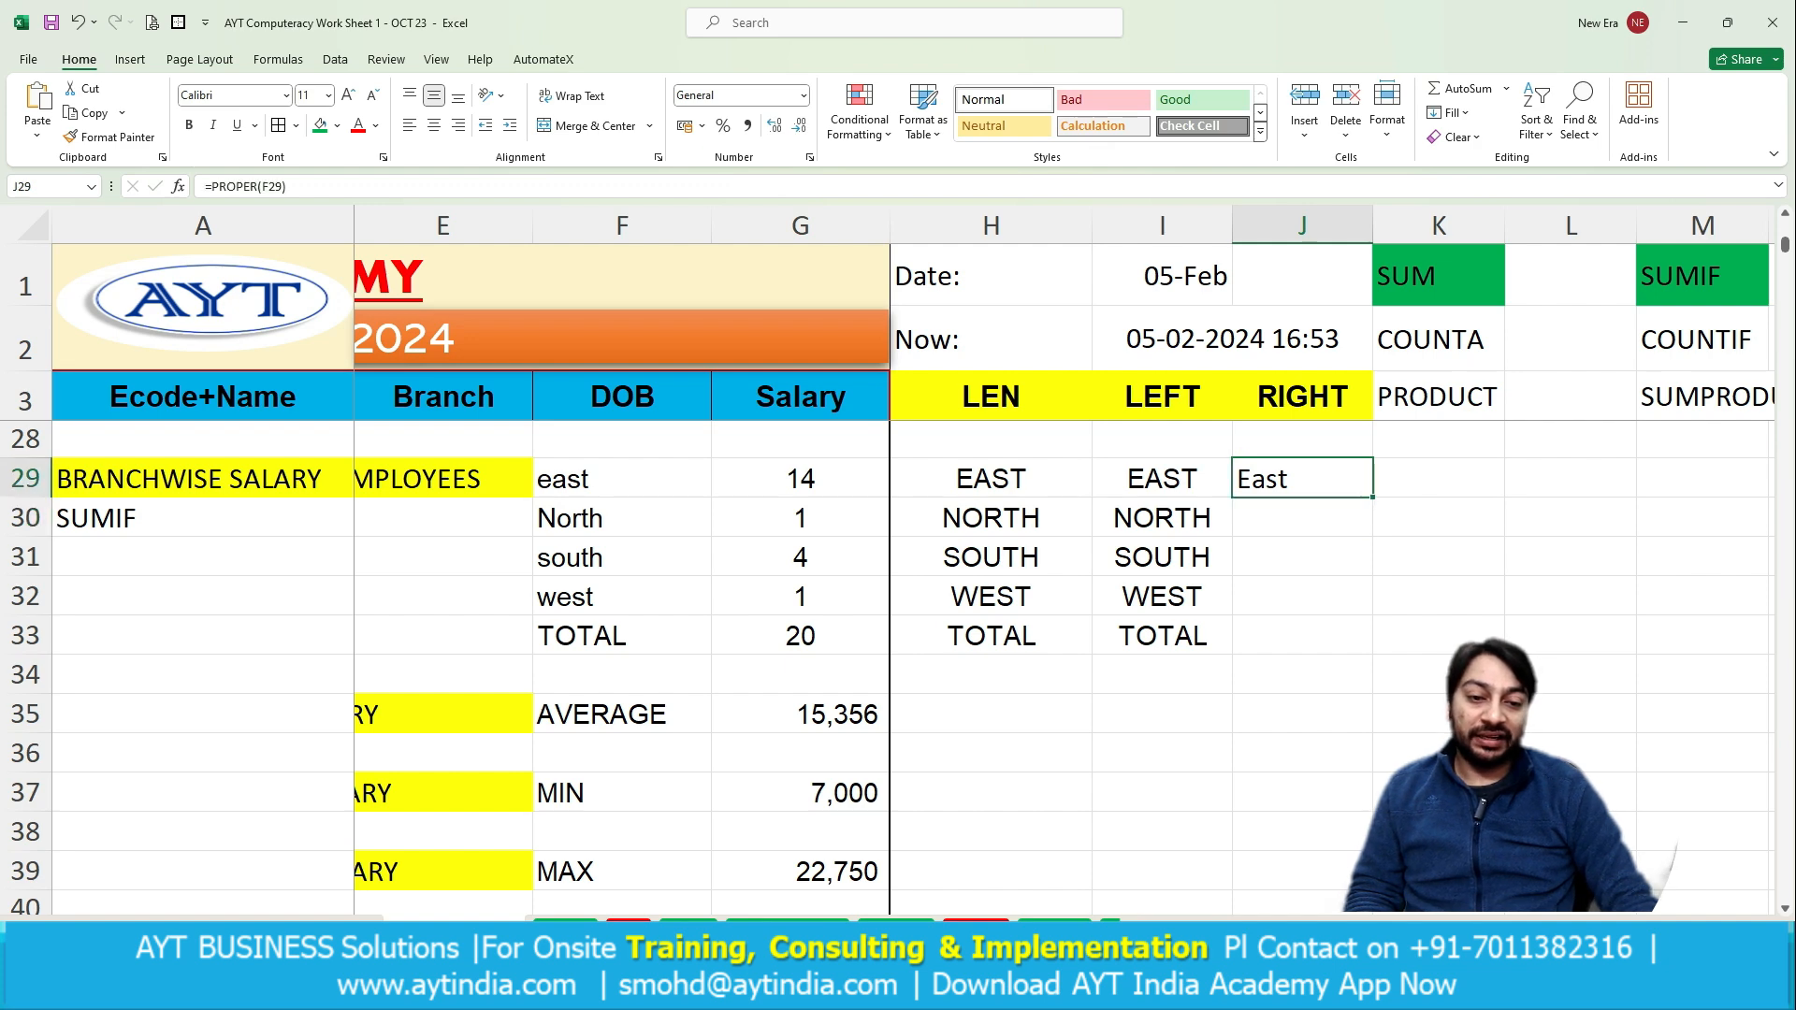
pyautogui.moveTo(1372, 497); pyautogui.dragTo(1370, 640)
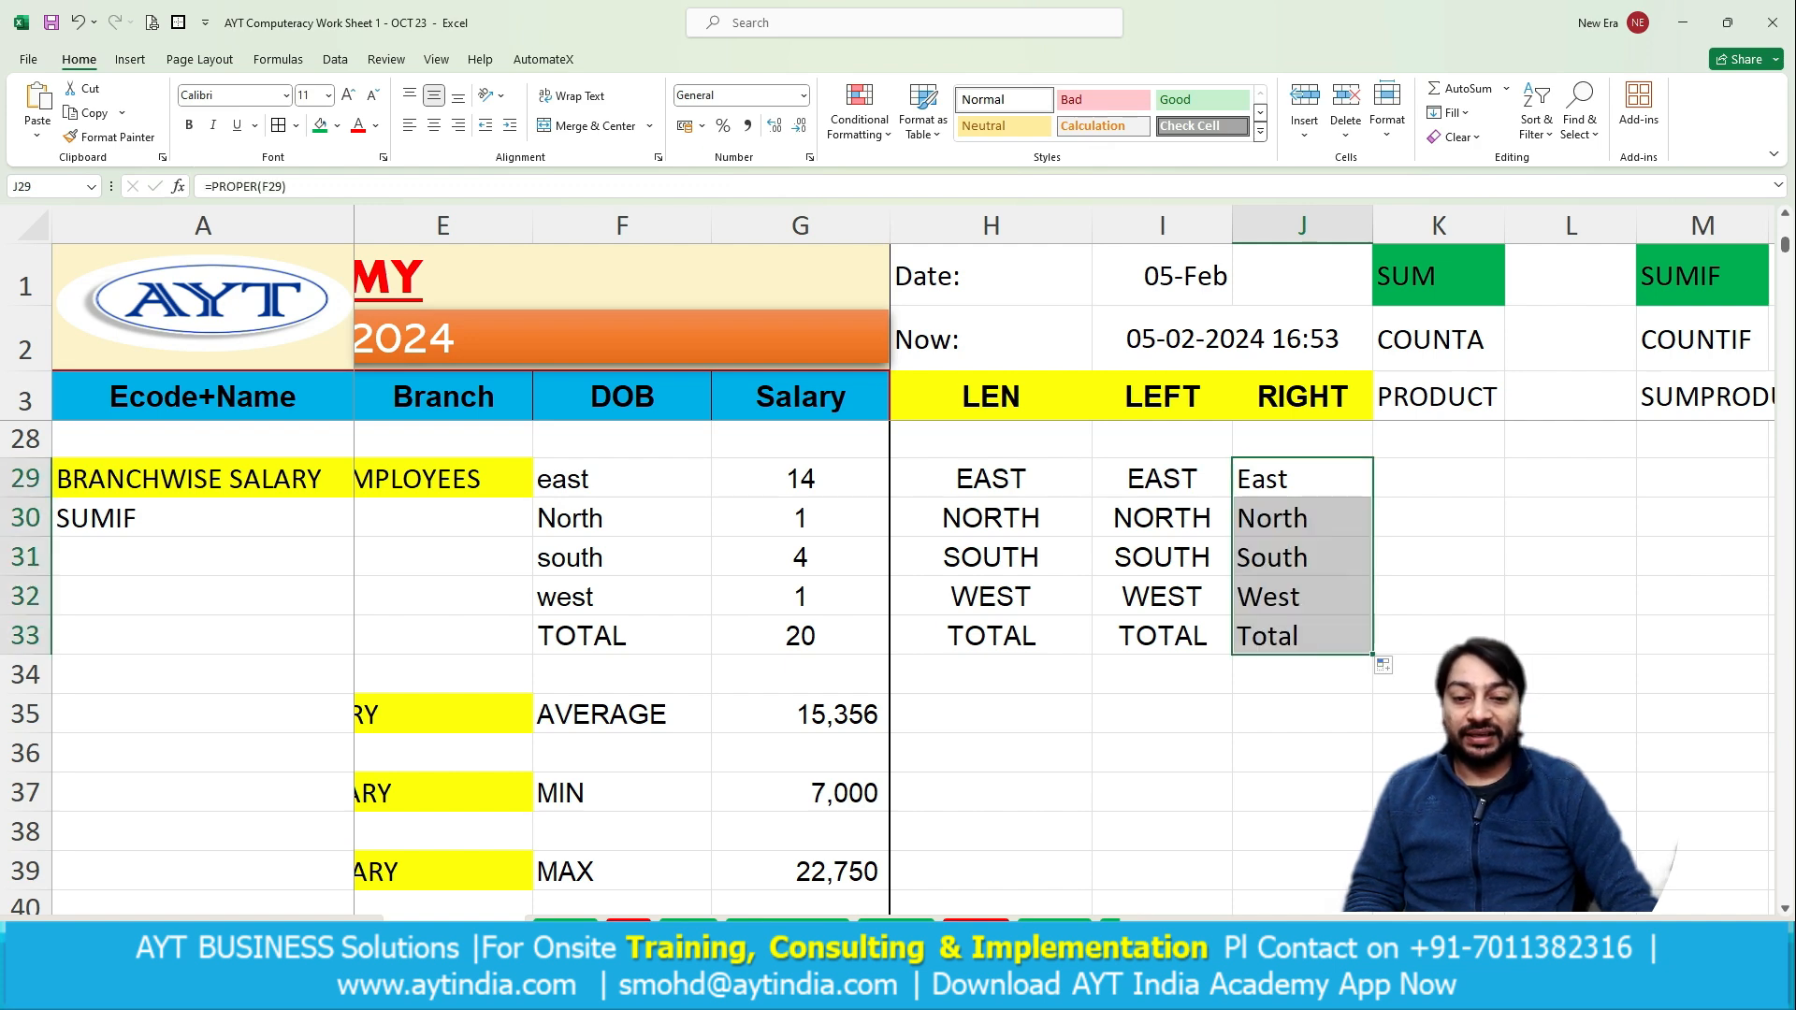
pyautogui.click(1309, 713)
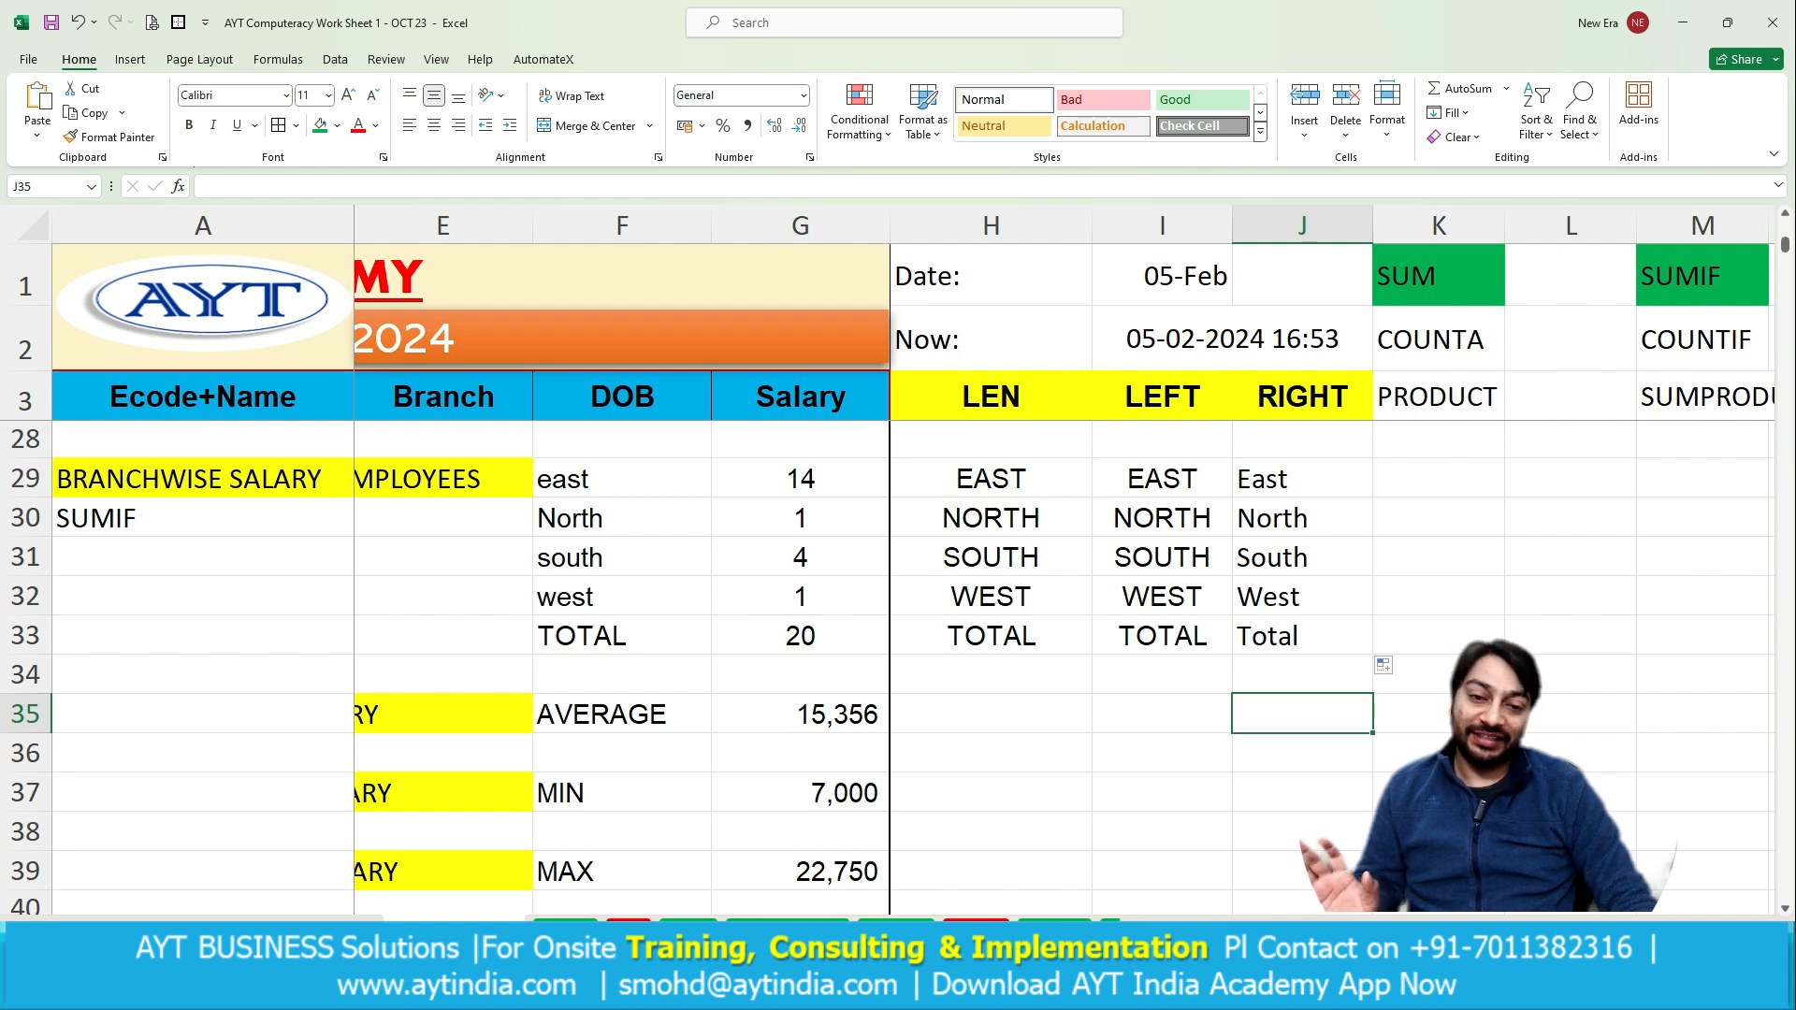
# Enter =LOWER(H29) in cell K29 to convert the capitalised EAST to small letters.
pyautogui.click(1438, 478)
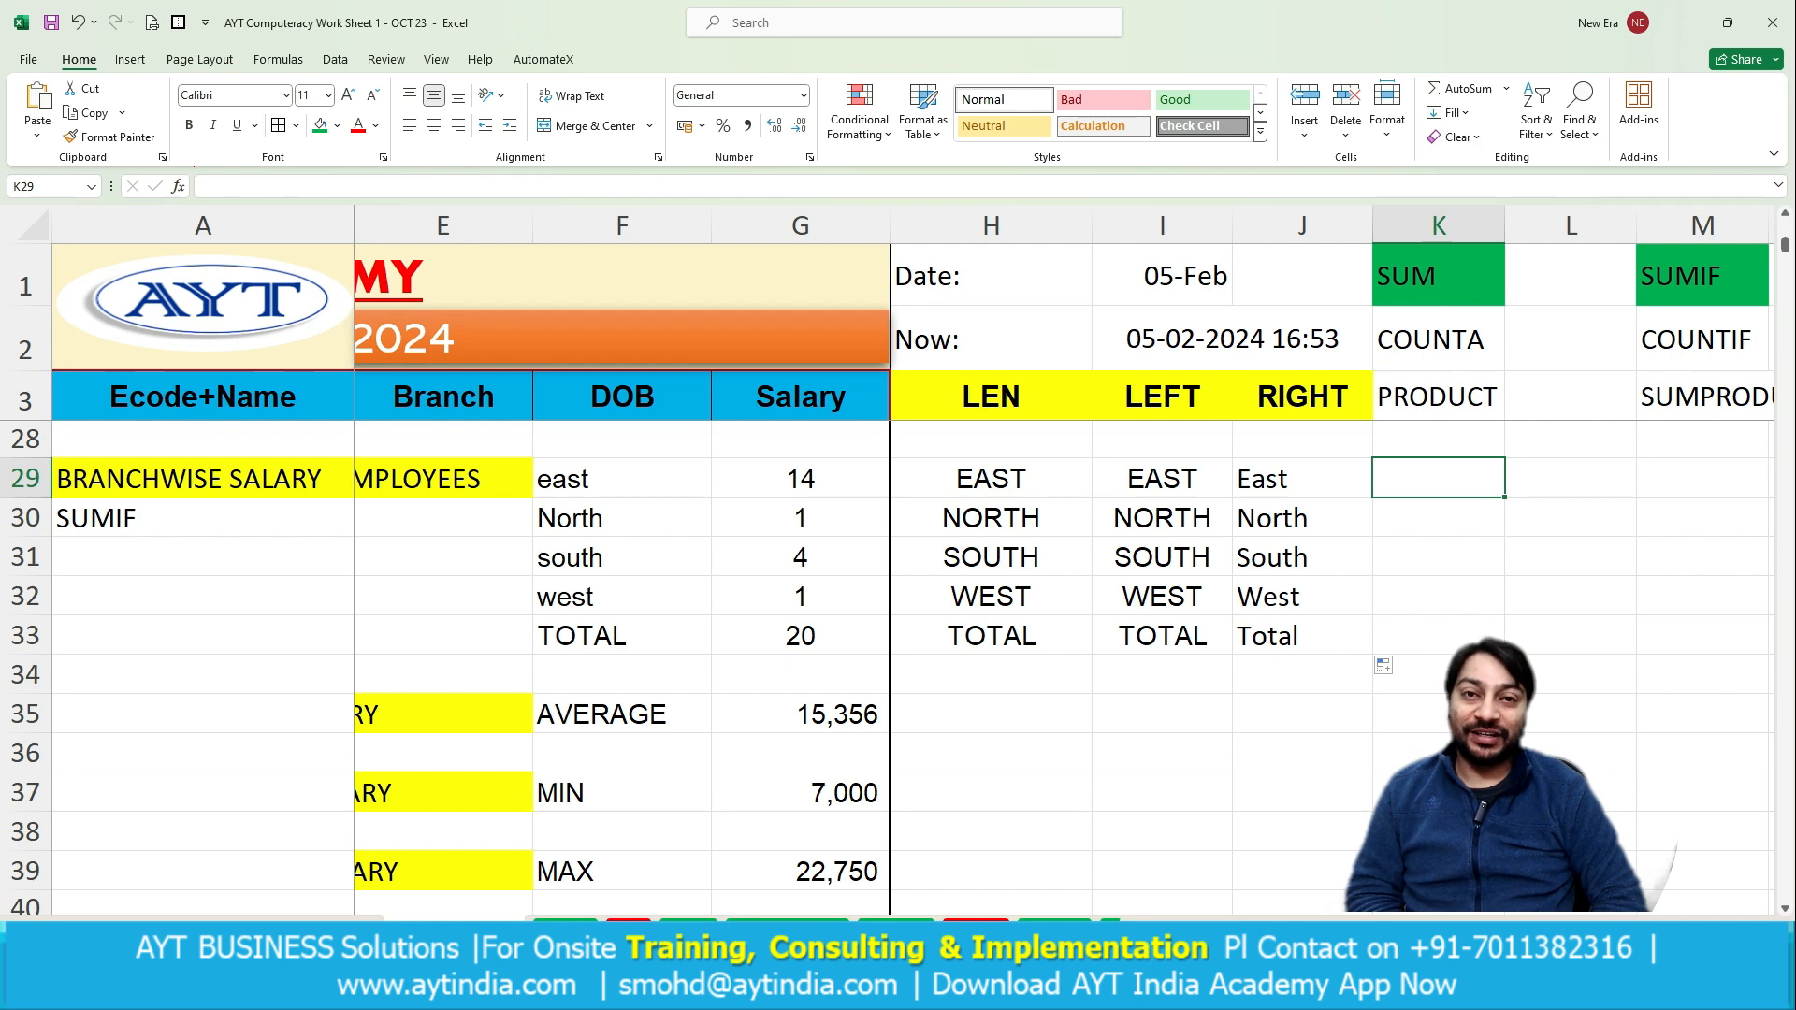
pyautogui.write('=LOWER(')
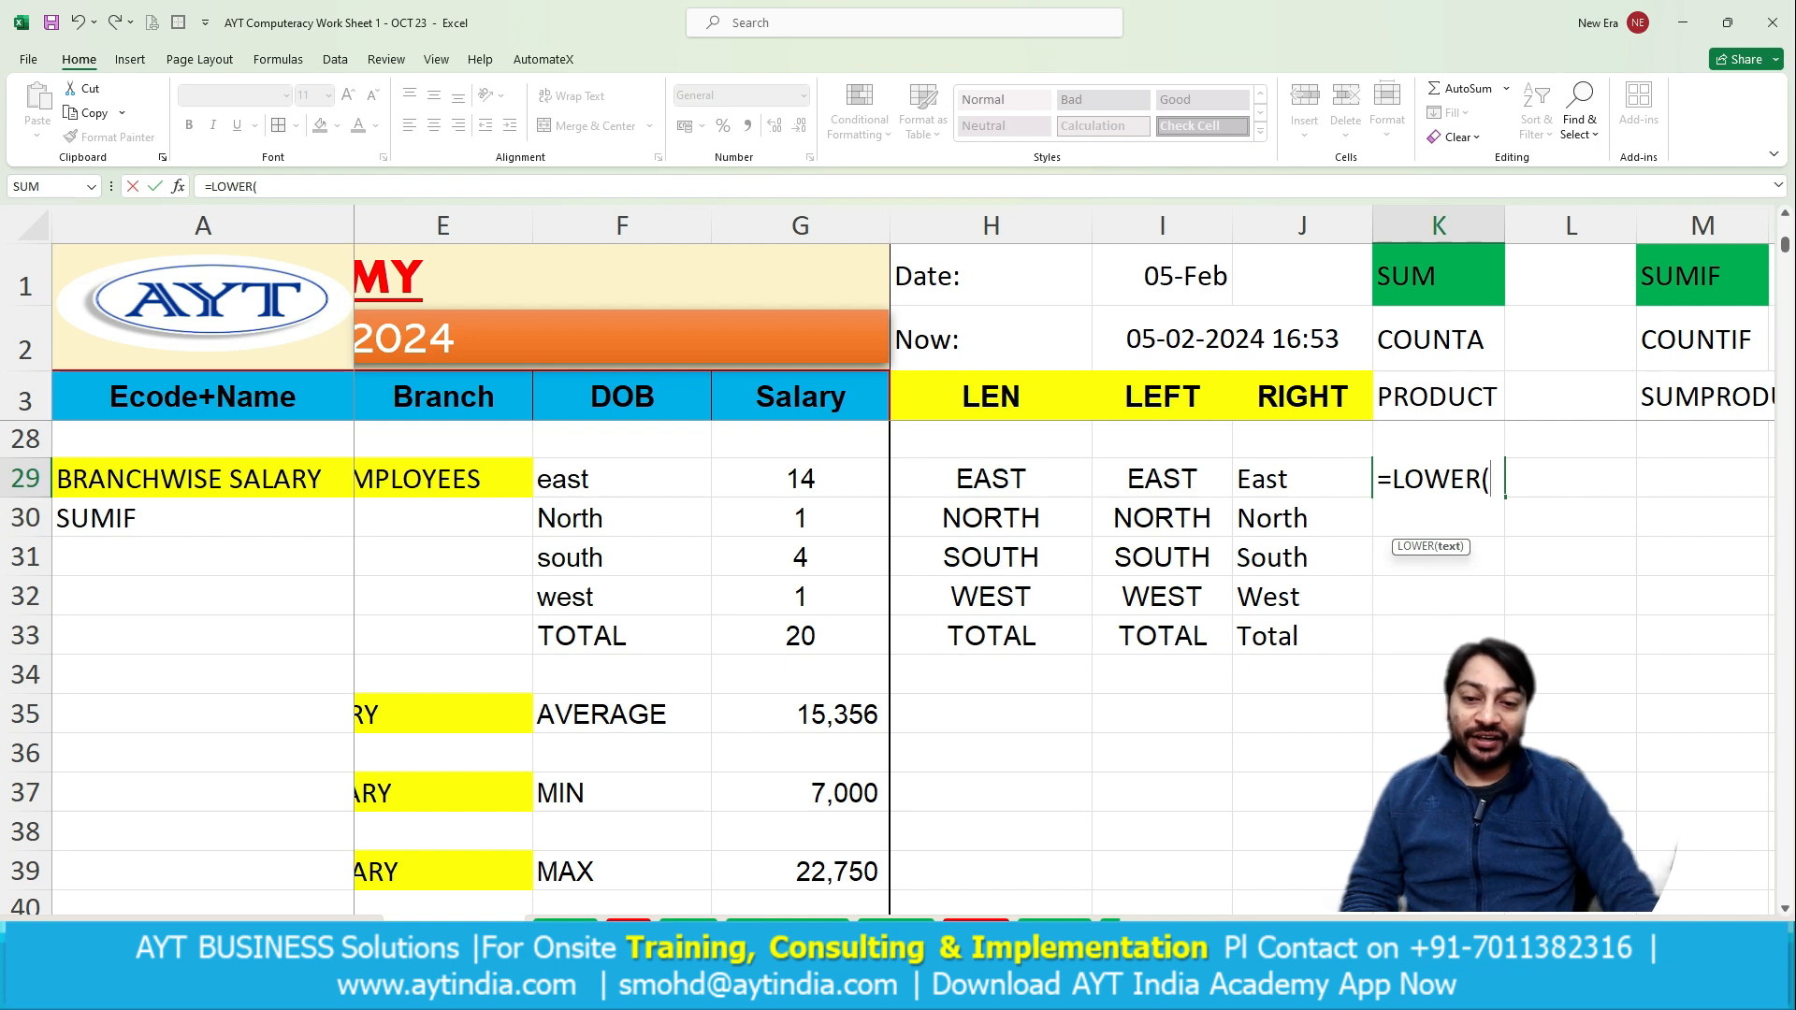
pyautogui.moveTo(991, 479); pyautogui.dragTo(992, 636)
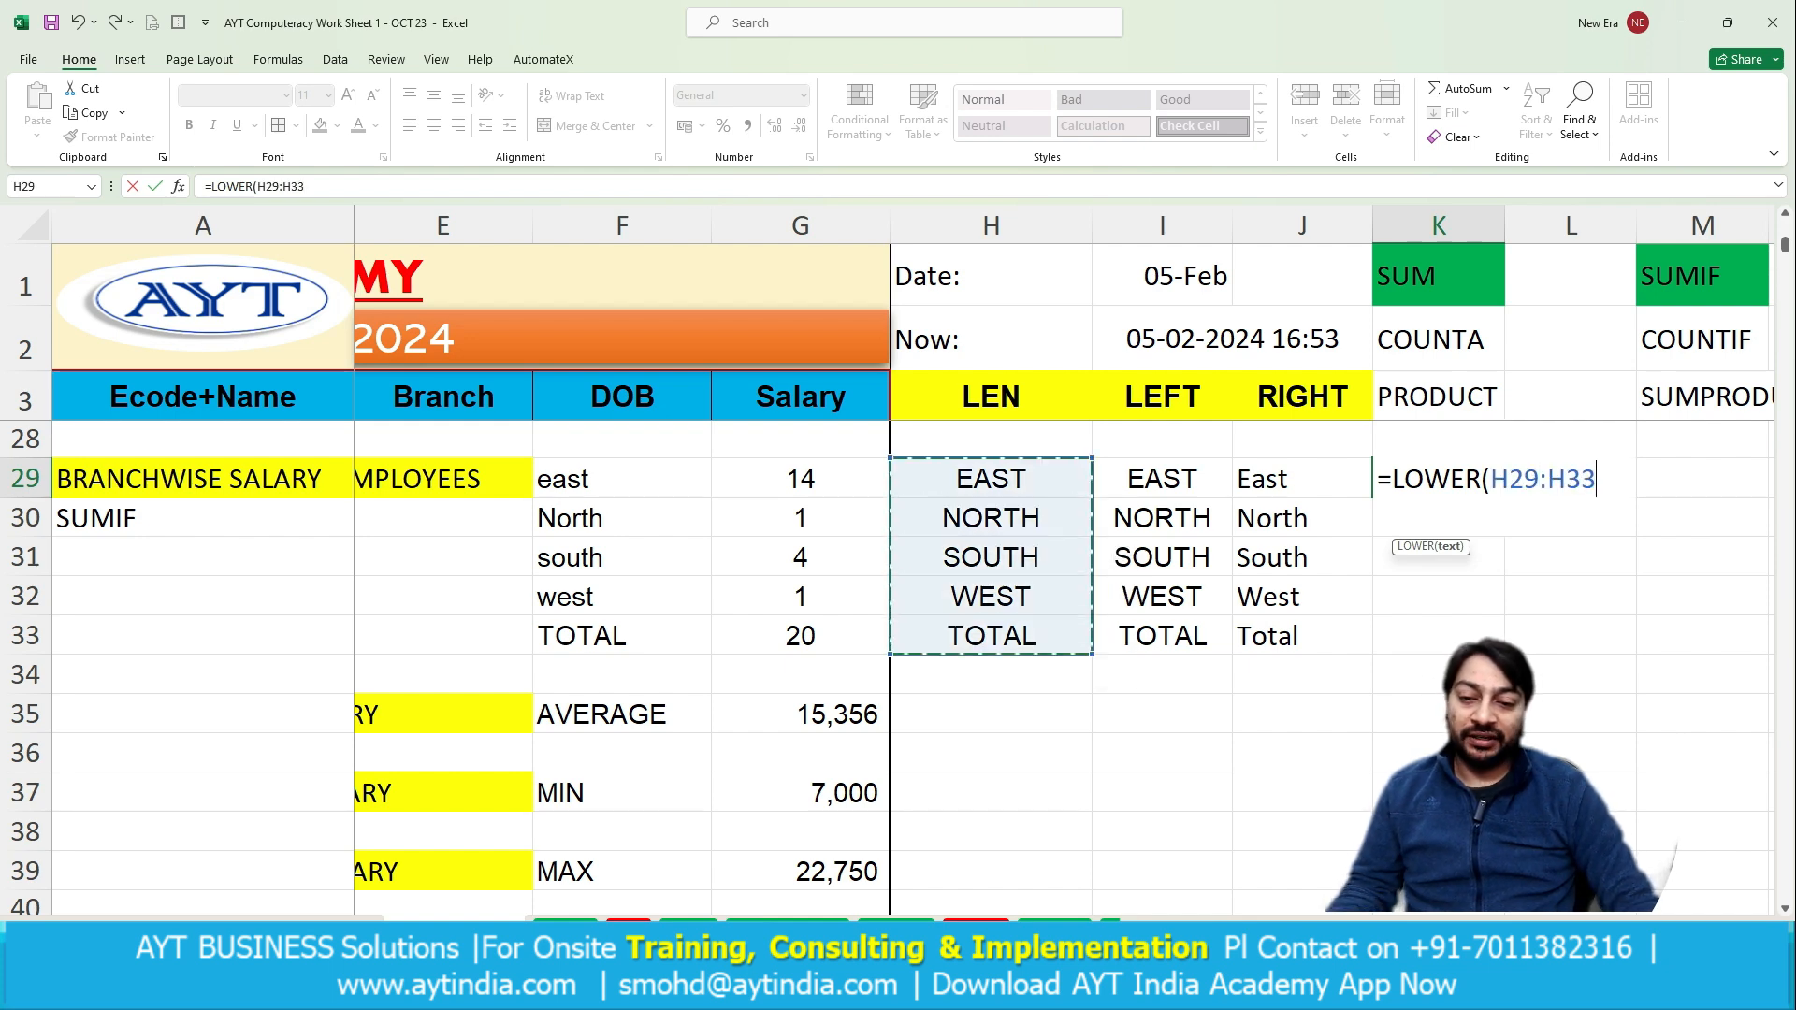
pyautogui.hotkey('ctrl', 'shift', 'Up')
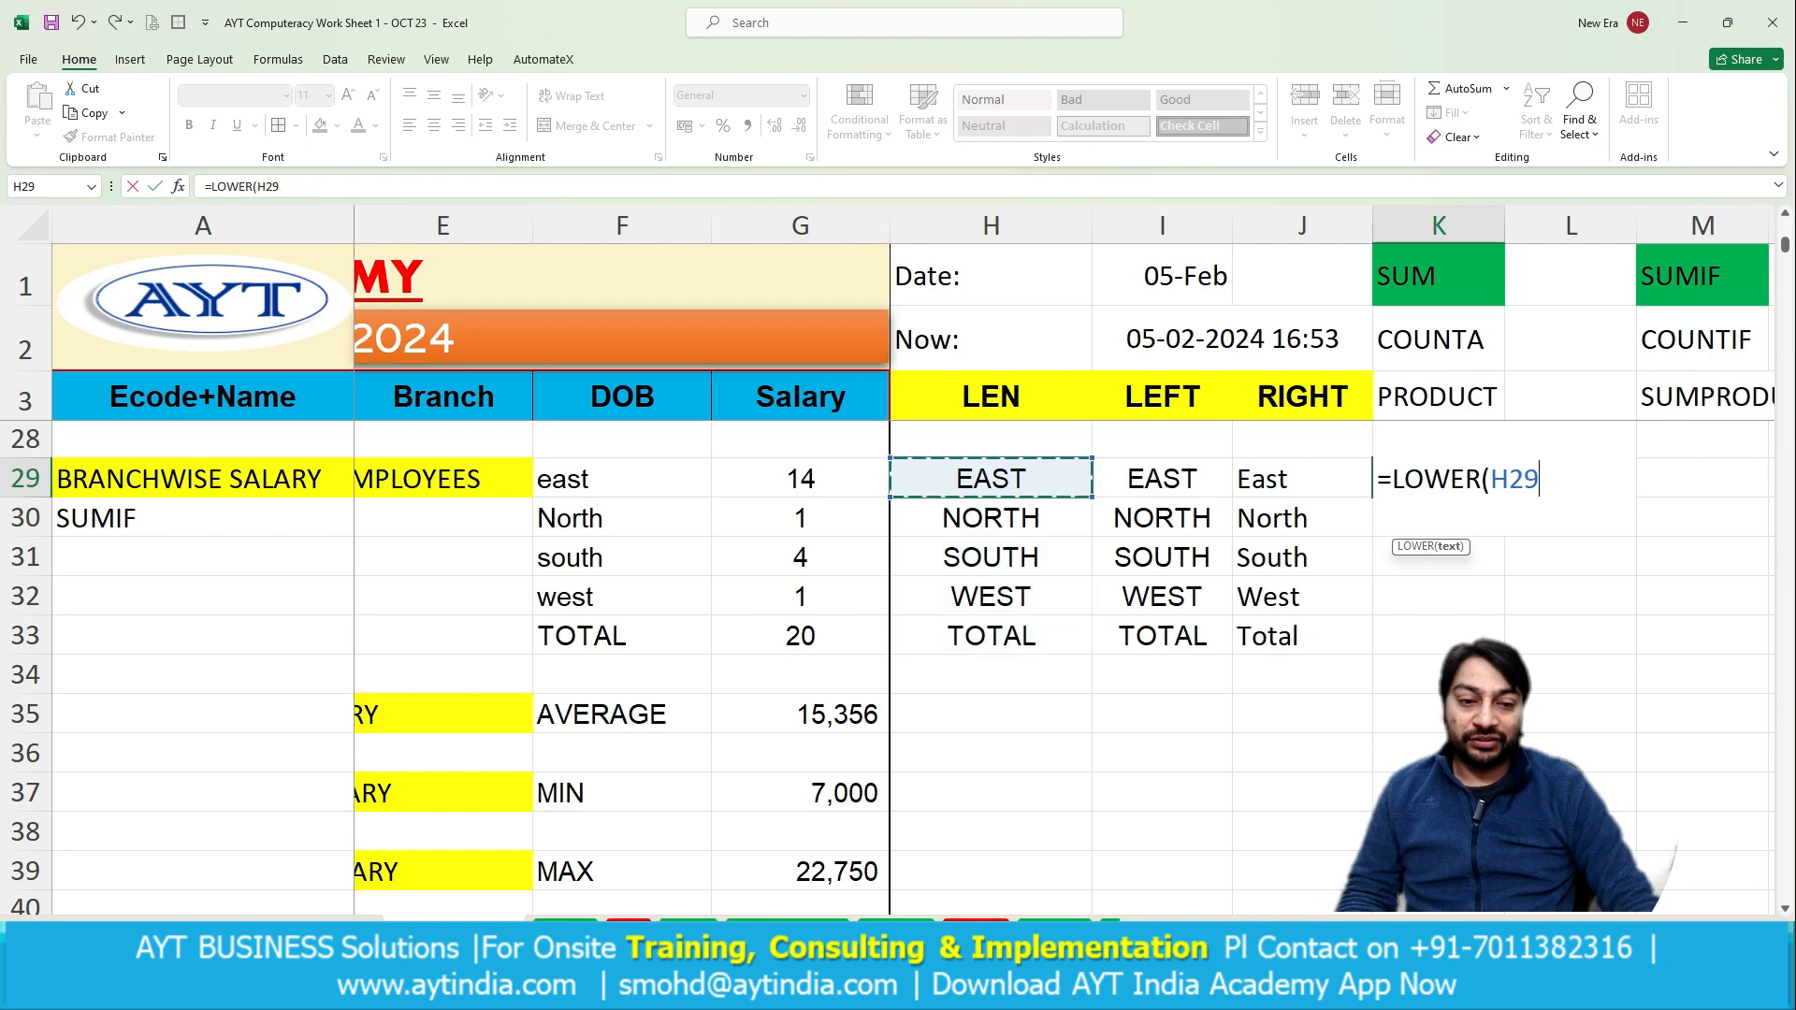
pyautogui.press('Return')
pyautogui.press('Up')
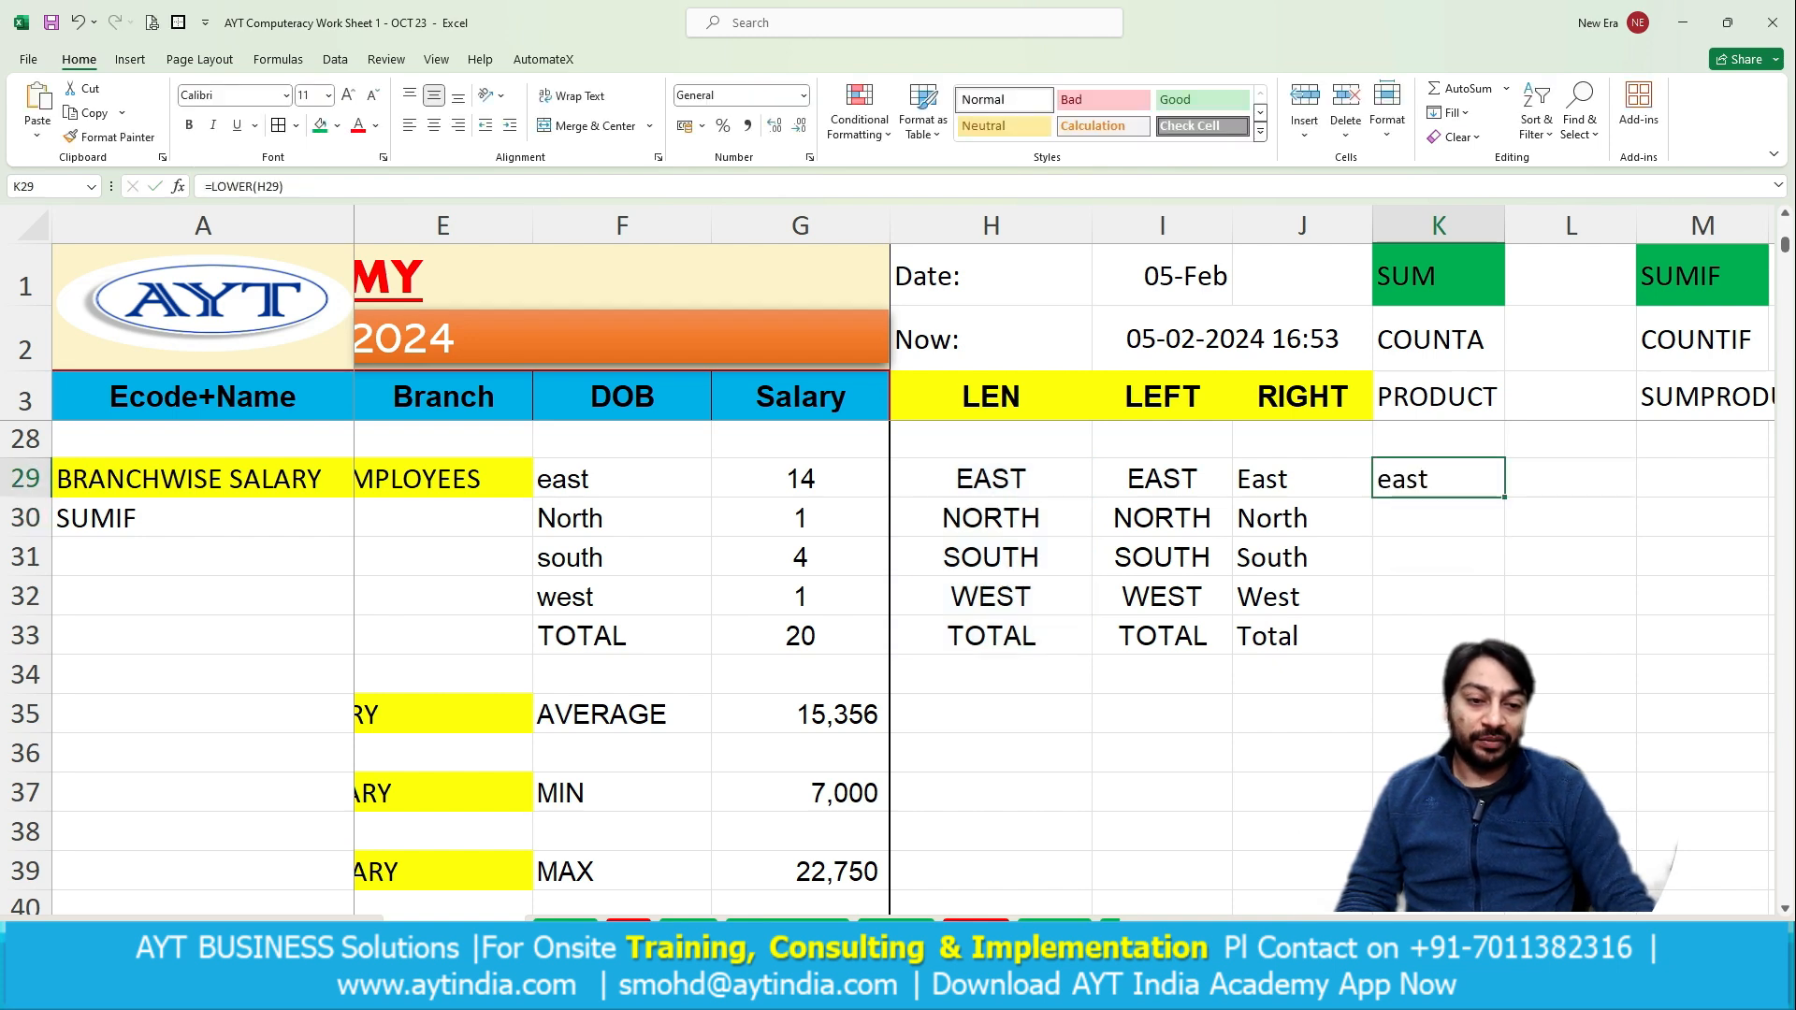
# Fill the LOWER formula from K29 down to K33 for the remaining labels.
pyautogui.hotkey('shift', 'Down')
pyautogui.hotkey('shift', 'Down')
pyautogui.hotkey('shift', 'Down')
pyautogui.hotkey('shift', 'Down')
pyautogui.hotkey('ctrl', 'd')
# Enter =LOWER(F29) in cell L29 to convert the original region label to small letters.
pyautogui.press('Right')
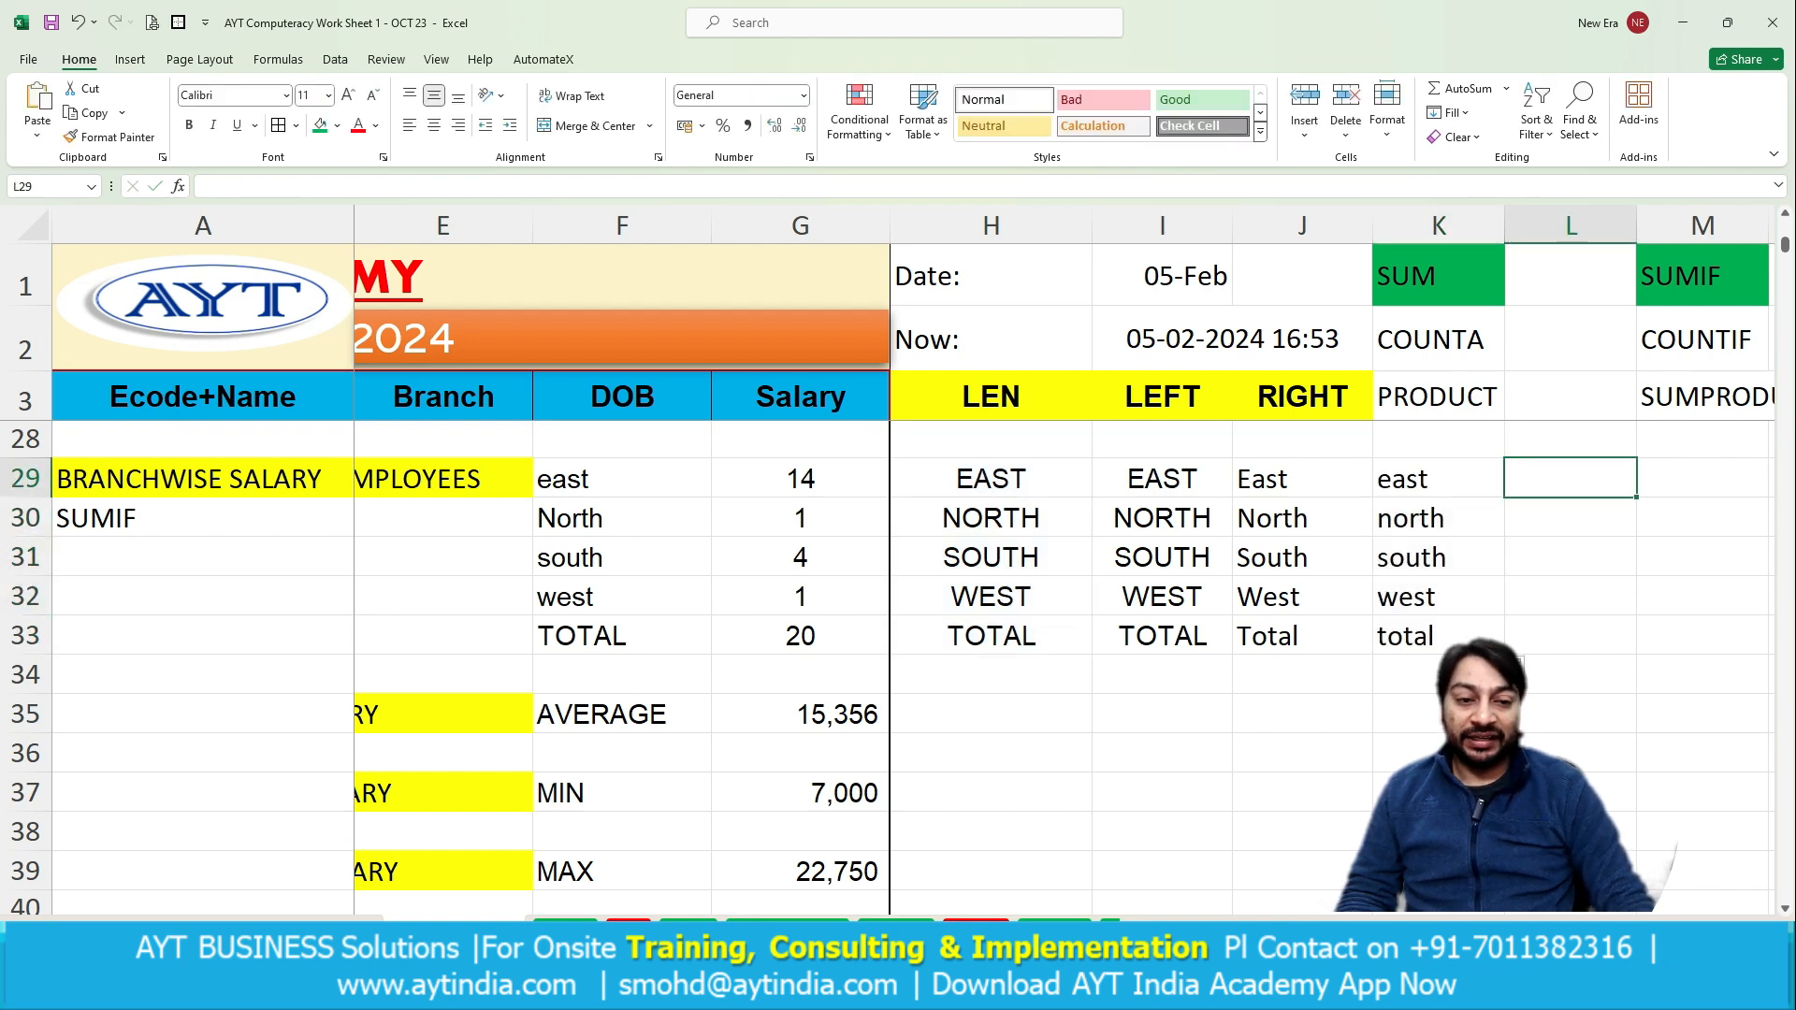
pyautogui.write('=LOWEW')
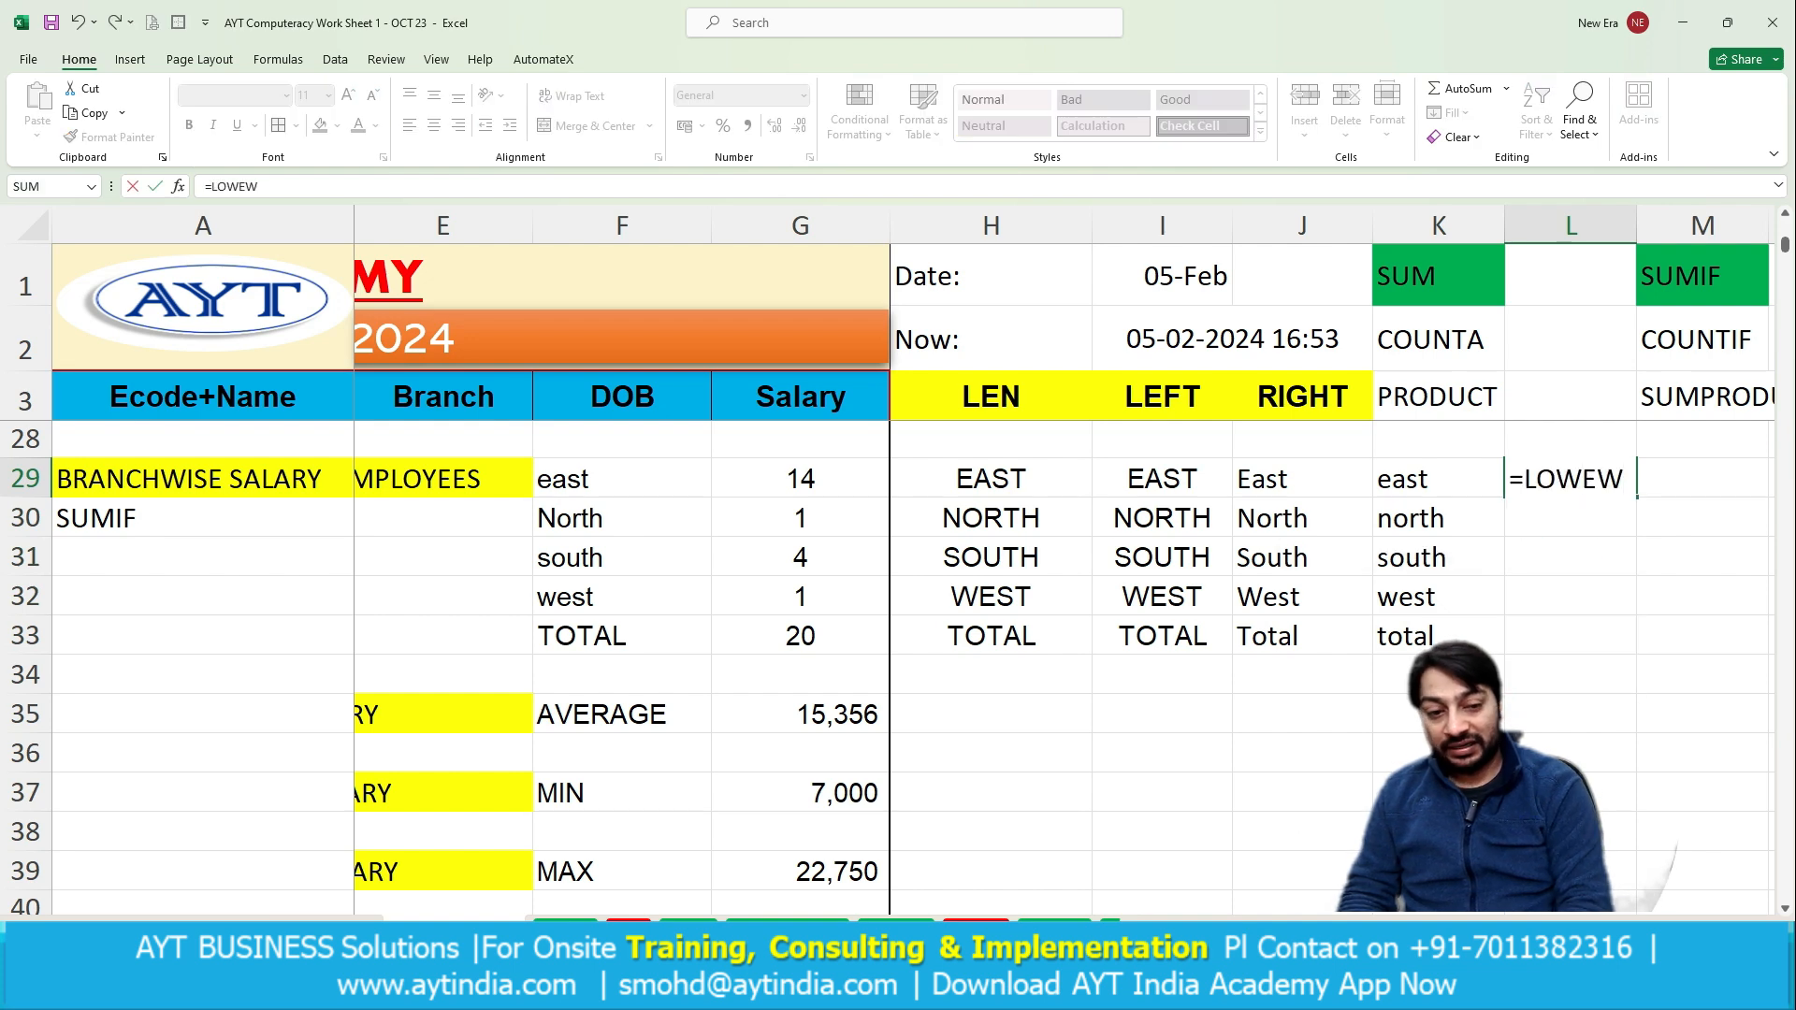
pyautogui.press('BackSpace')
pyautogui.write('R(')
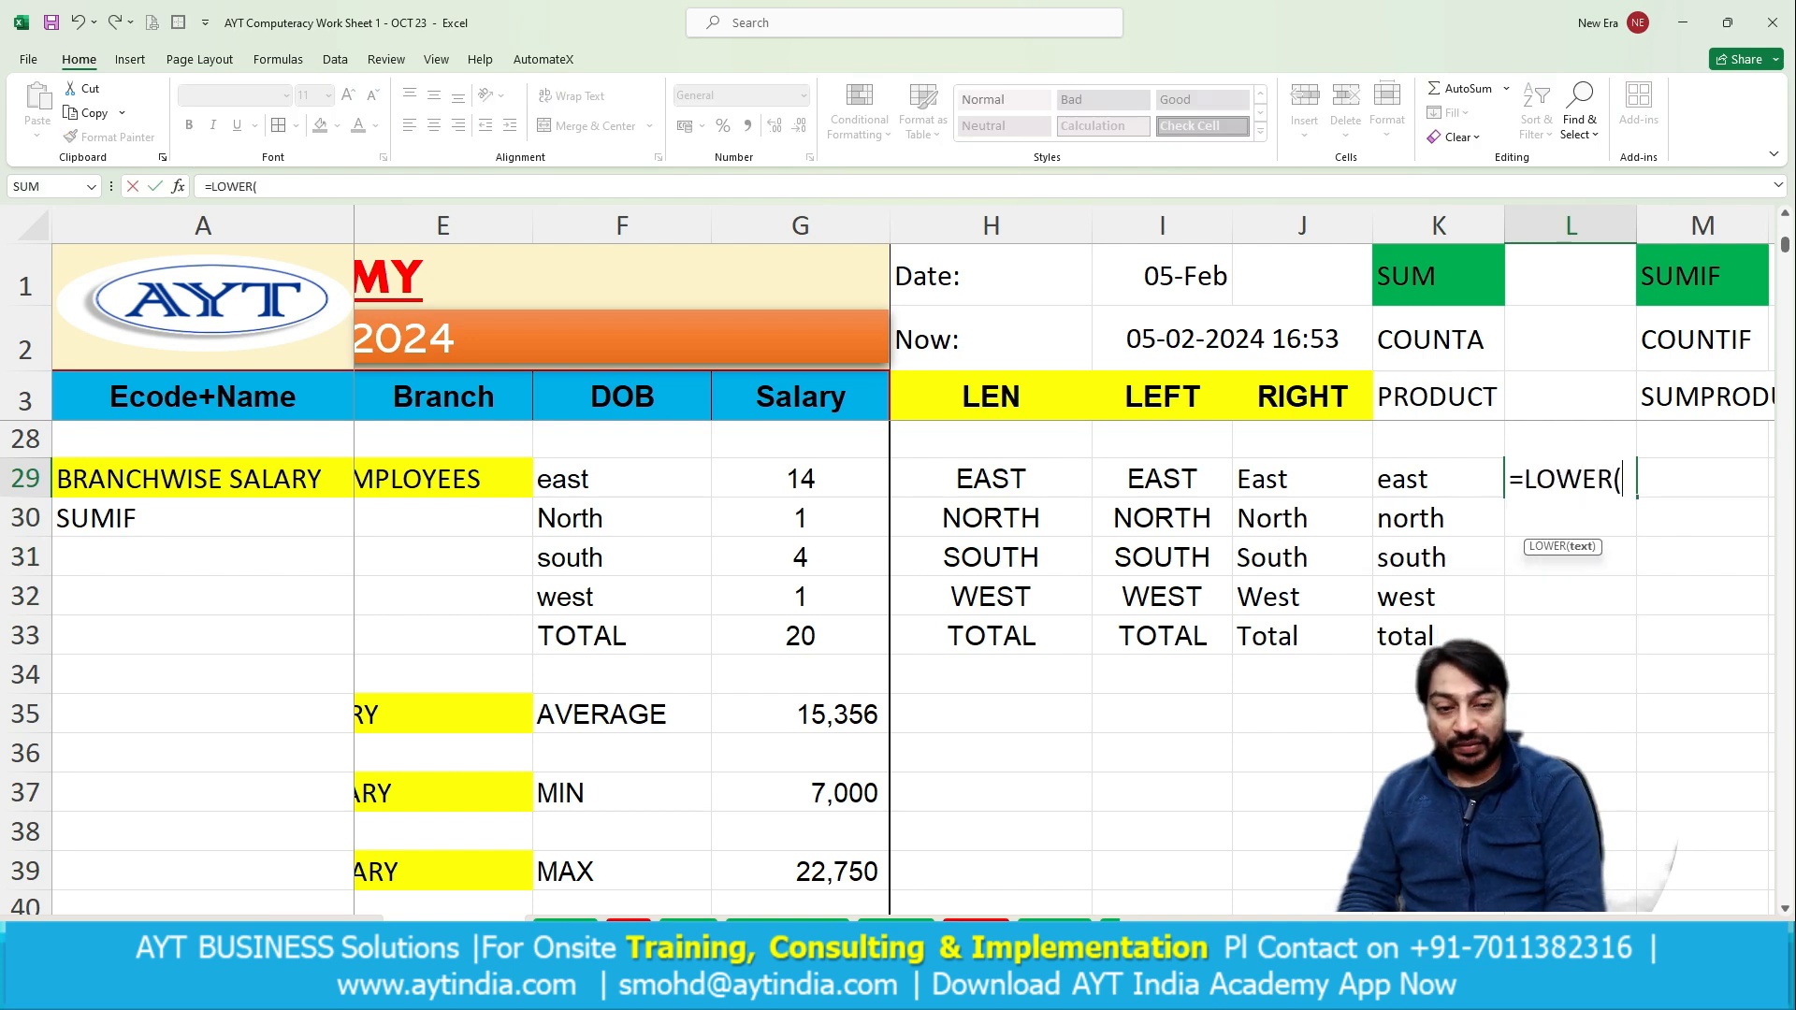
pyautogui.click(622, 479)
pyautogui.press('Return')
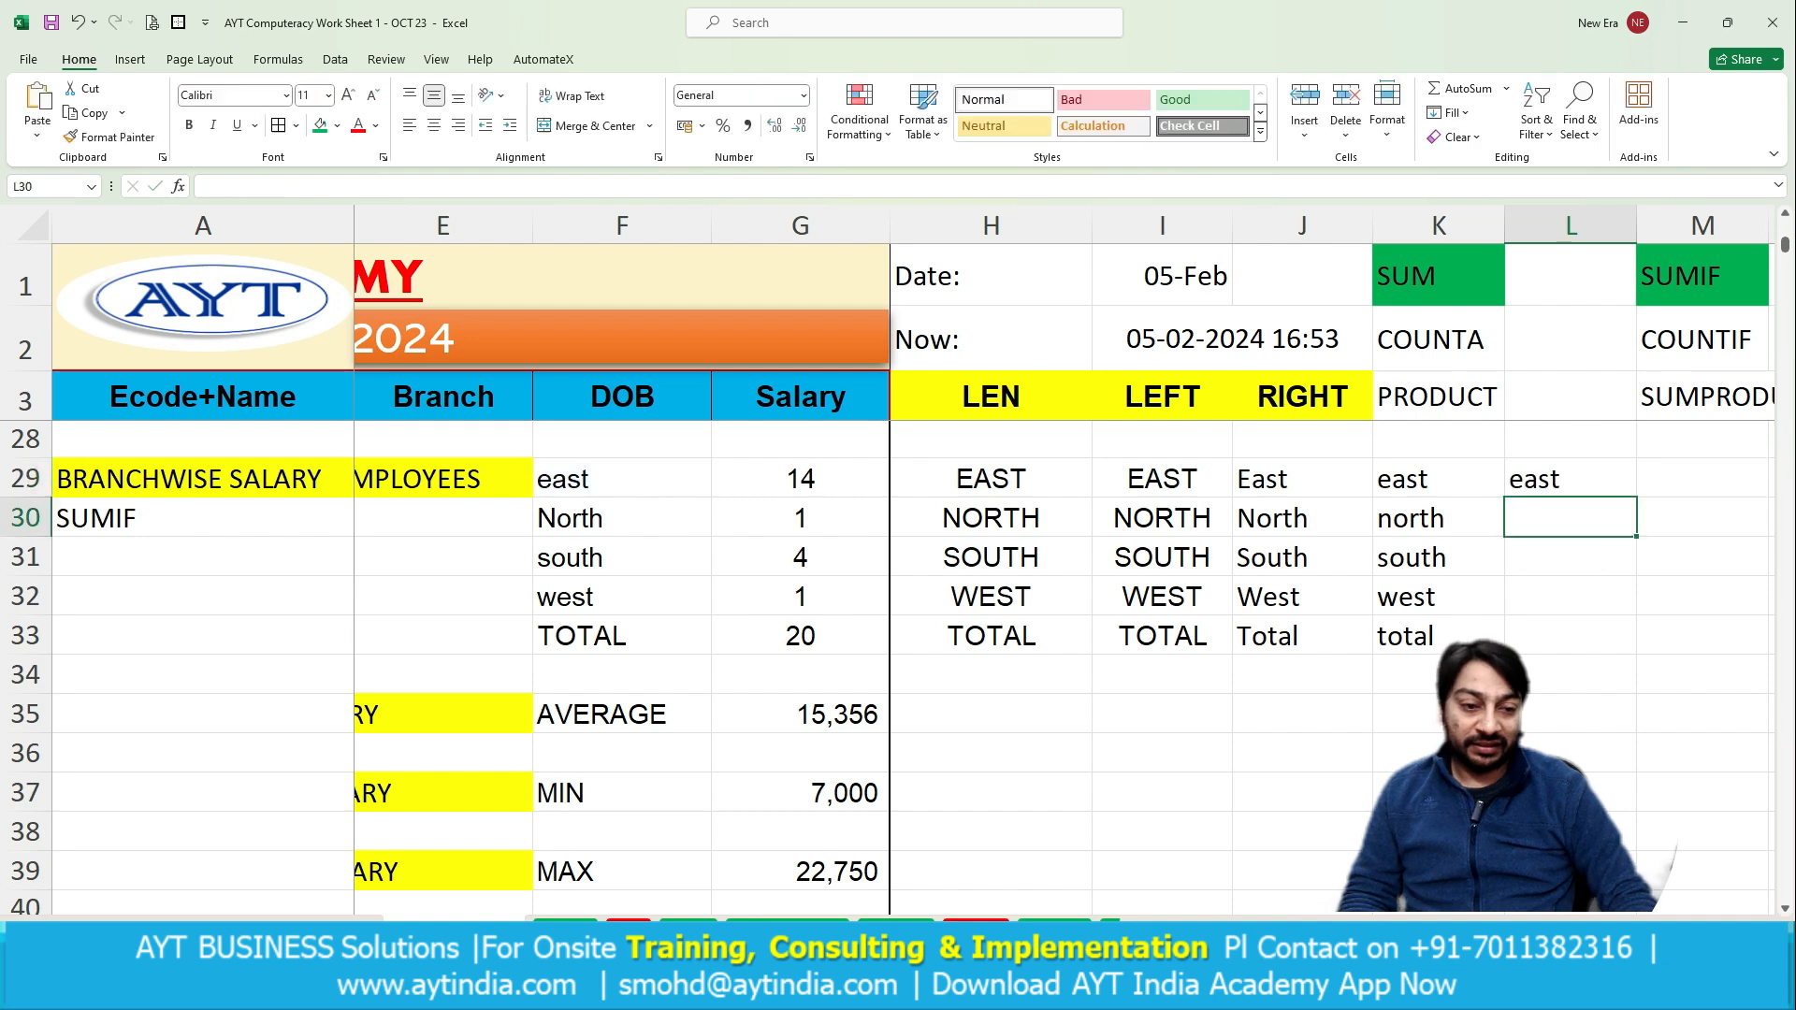
# Fill the LOWER formula from L29 down to L33.
pyautogui.press('Up')
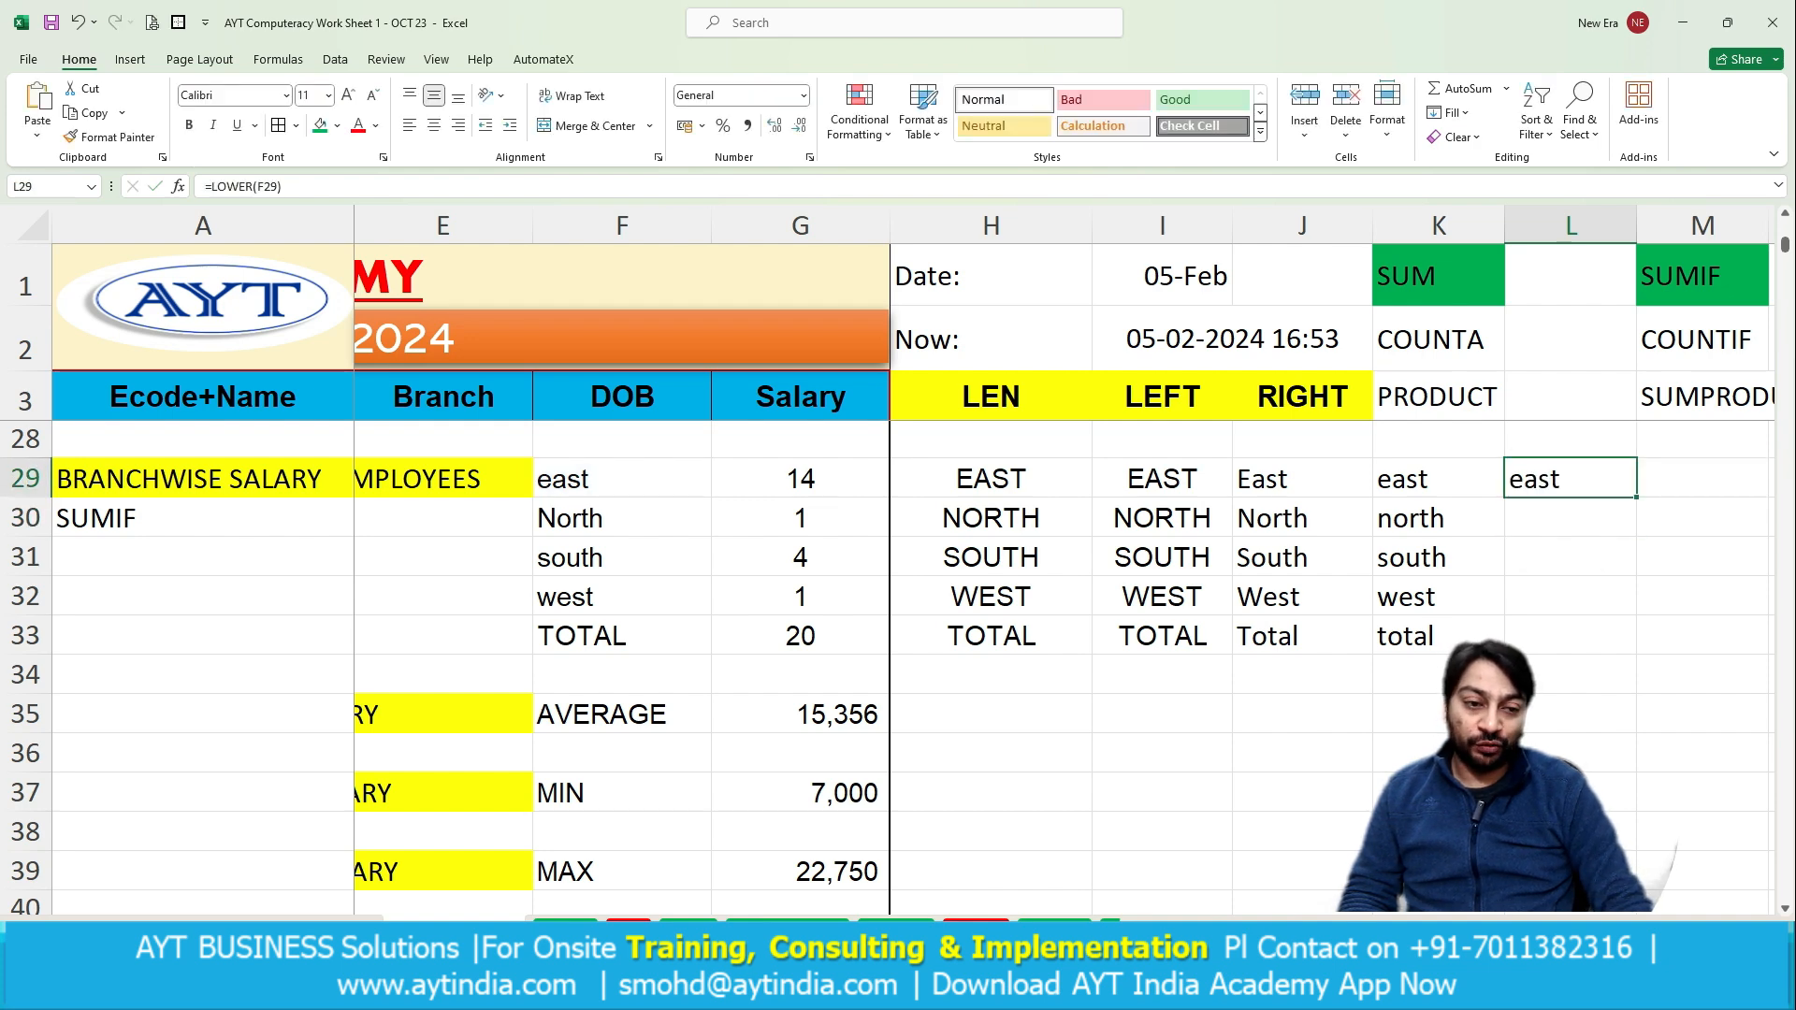
pyautogui.moveTo(1636, 497); pyautogui.dragTo(1632, 642)
pyautogui.click(1581, 636)
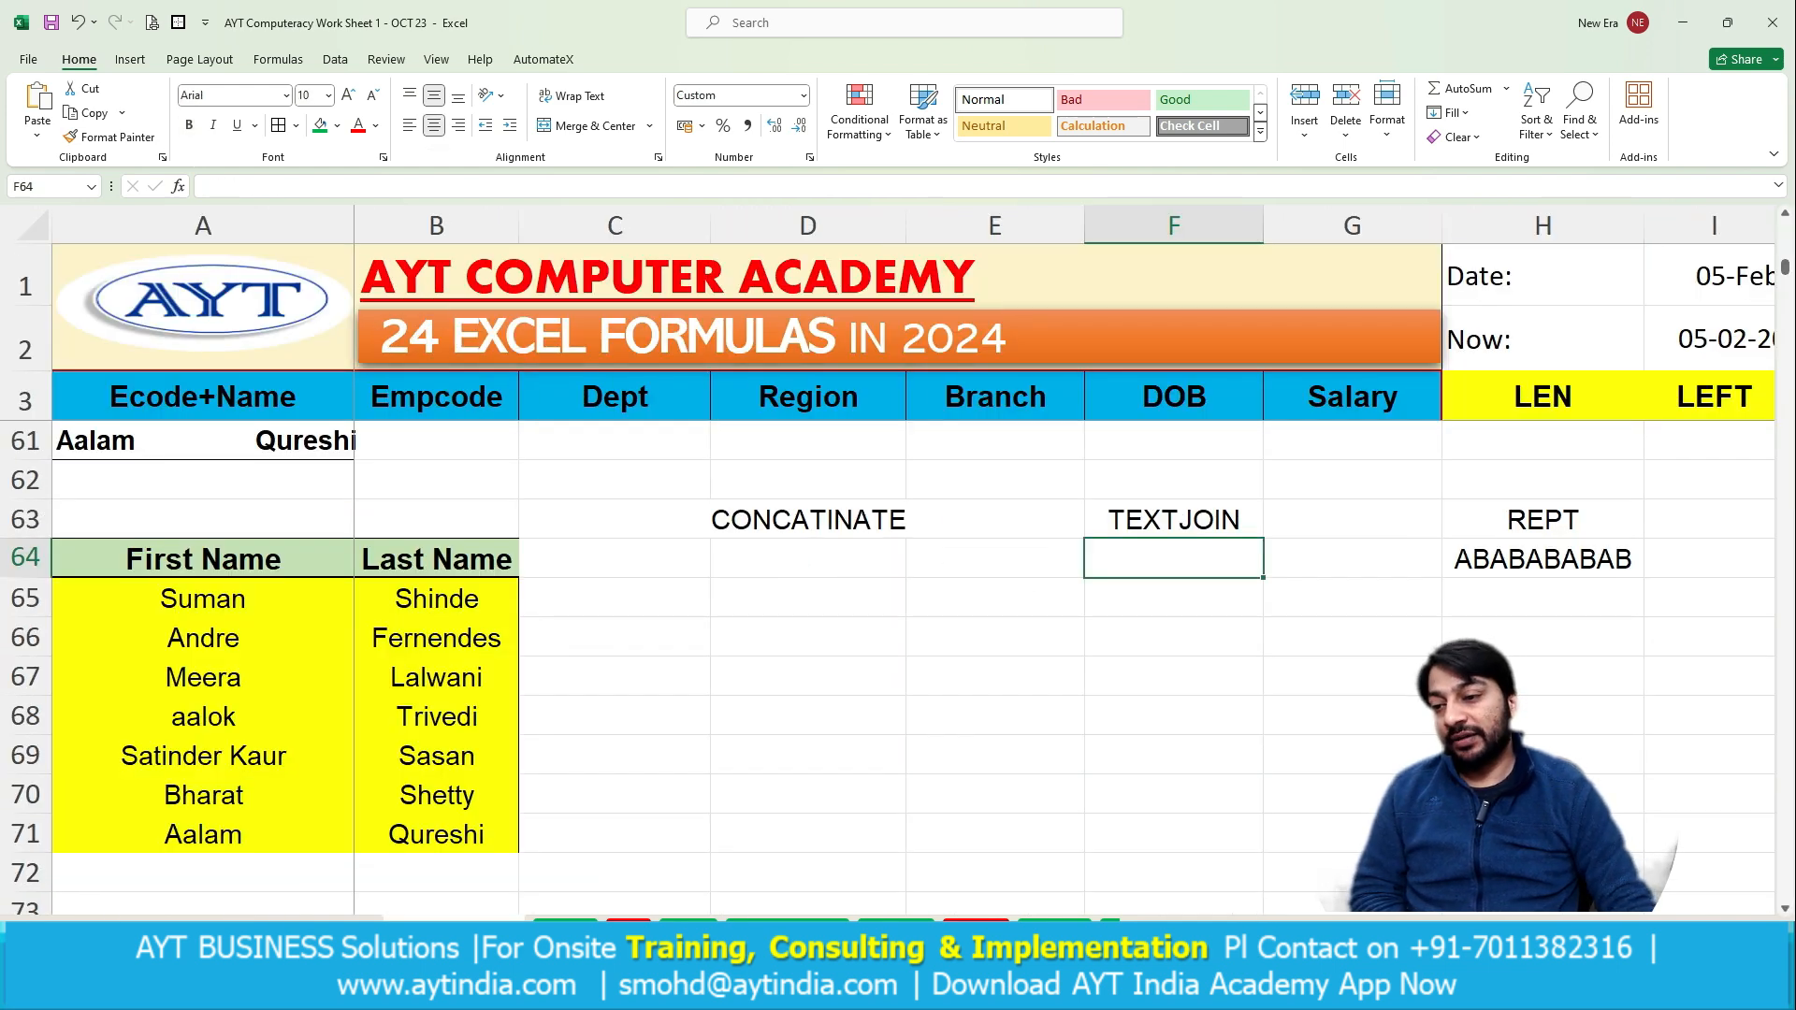
# Highlight the First Name and Last Name table in A64:B71 to examine the names for joining.
pyautogui.scroll(-1, 898, 654)
pyautogui.moveTo(203, 481); pyautogui.dragTo(437, 716)
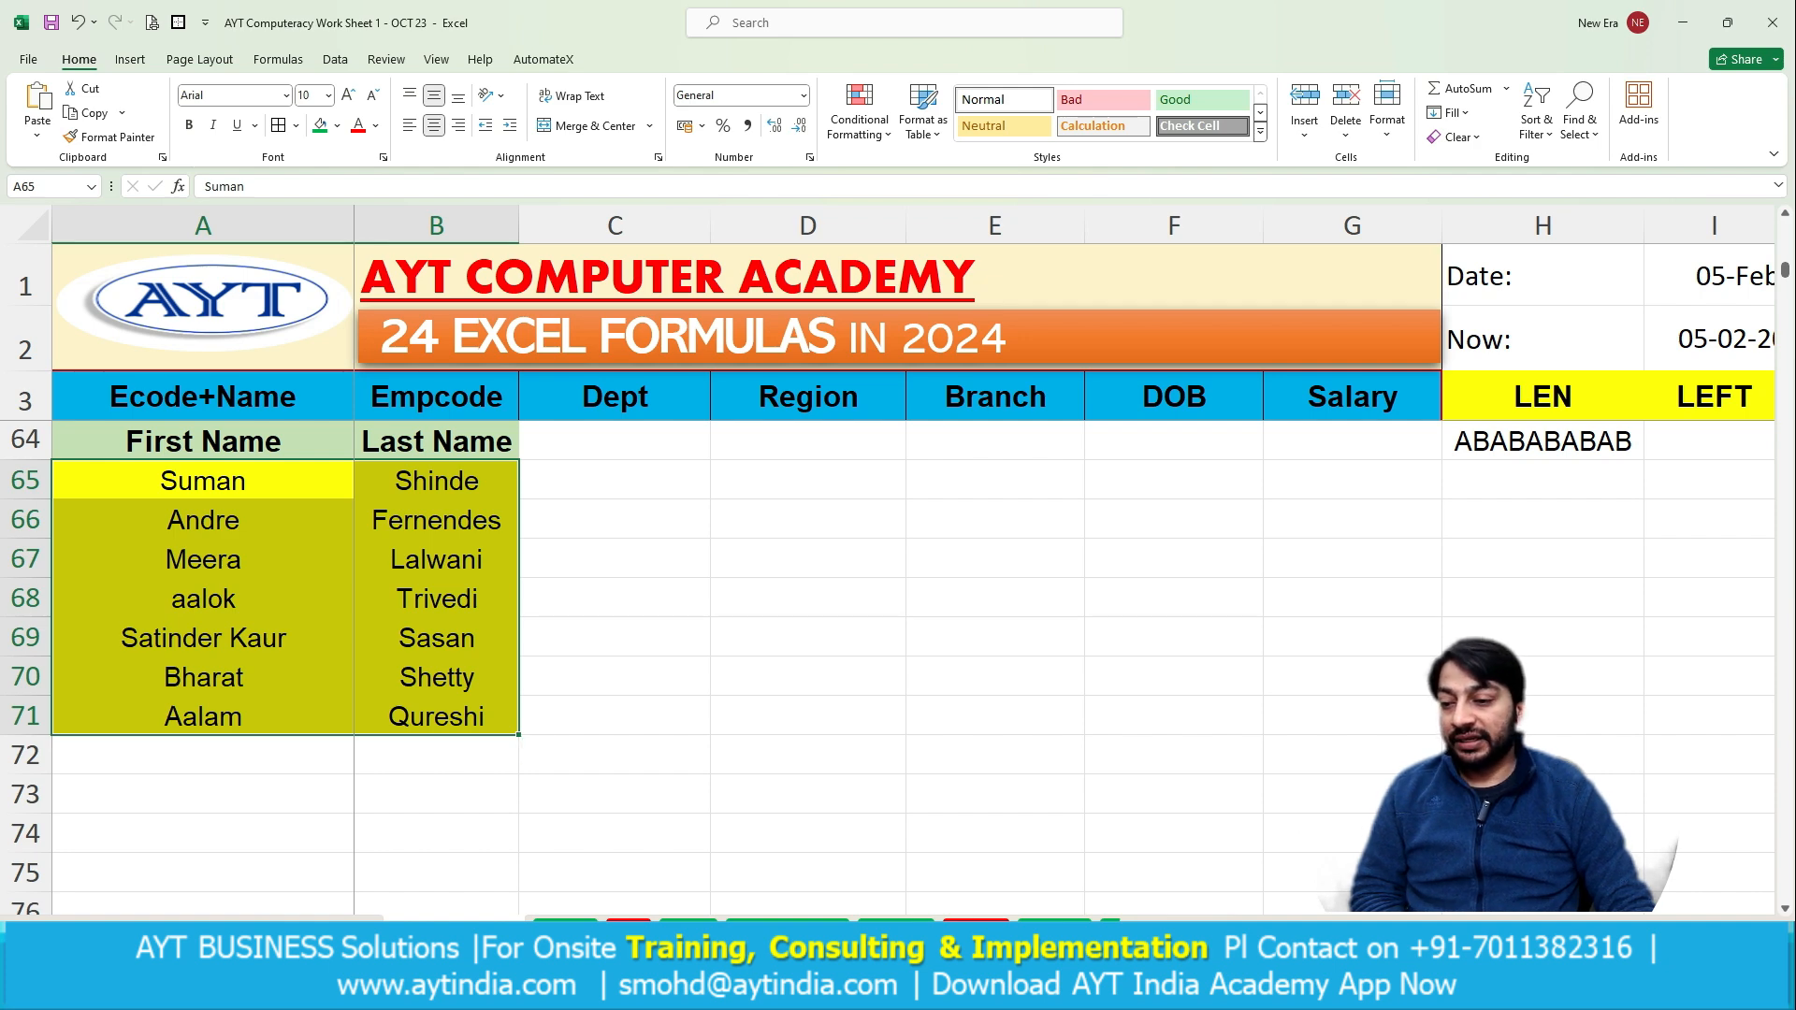
pyautogui.scroll(1, 655, 655)
pyautogui.press('Up')
pyautogui.hotkey('shift', 'Right')
pyautogui.hotkey('shift', 'Down')
pyautogui.hotkey('shift', 'Down')
pyautogui.hotkey('shift', 'Down')
pyautogui.hotkey('shift', 'Down')
pyautogui.hotkey('shift', 'Down')
pyautogui.hotkey('shift', 'Down')
pyautogui.hotkey('shift', 'Down')
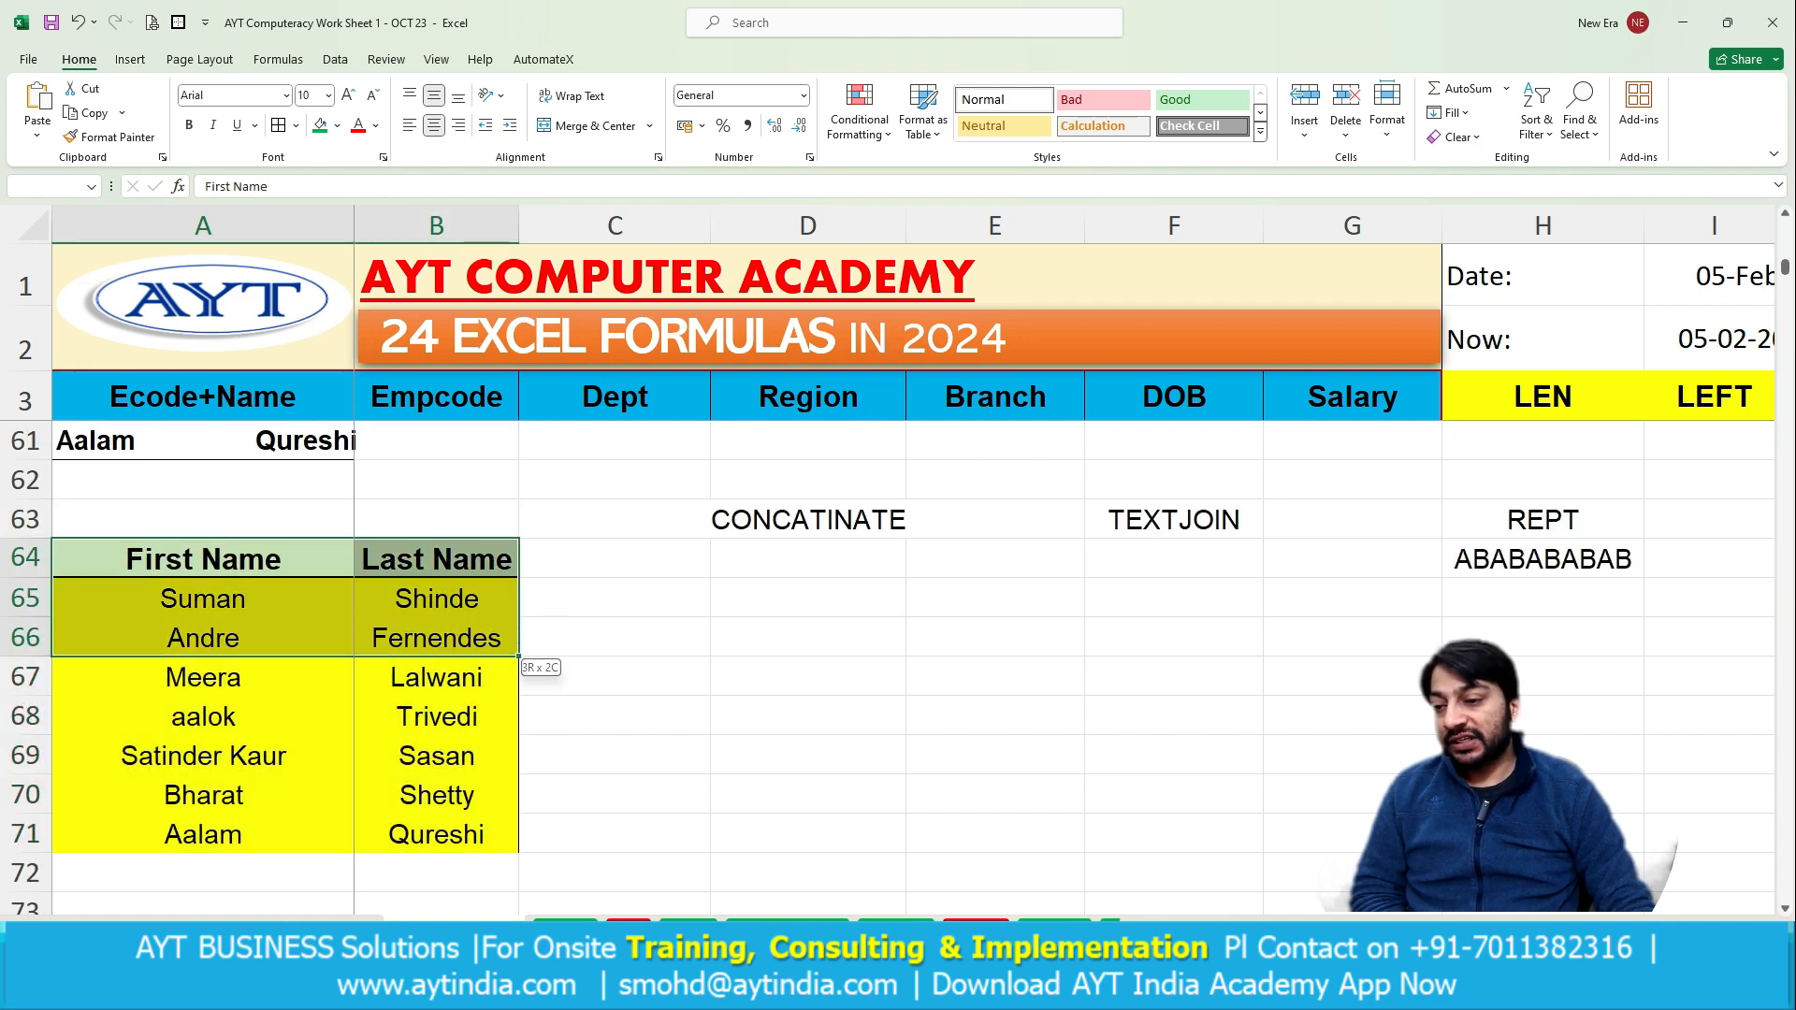
# Enter =CONCATENATE(A64,B64) in cell D64 to join the first and last name without a separator.
pyautogui.click(809, 559)
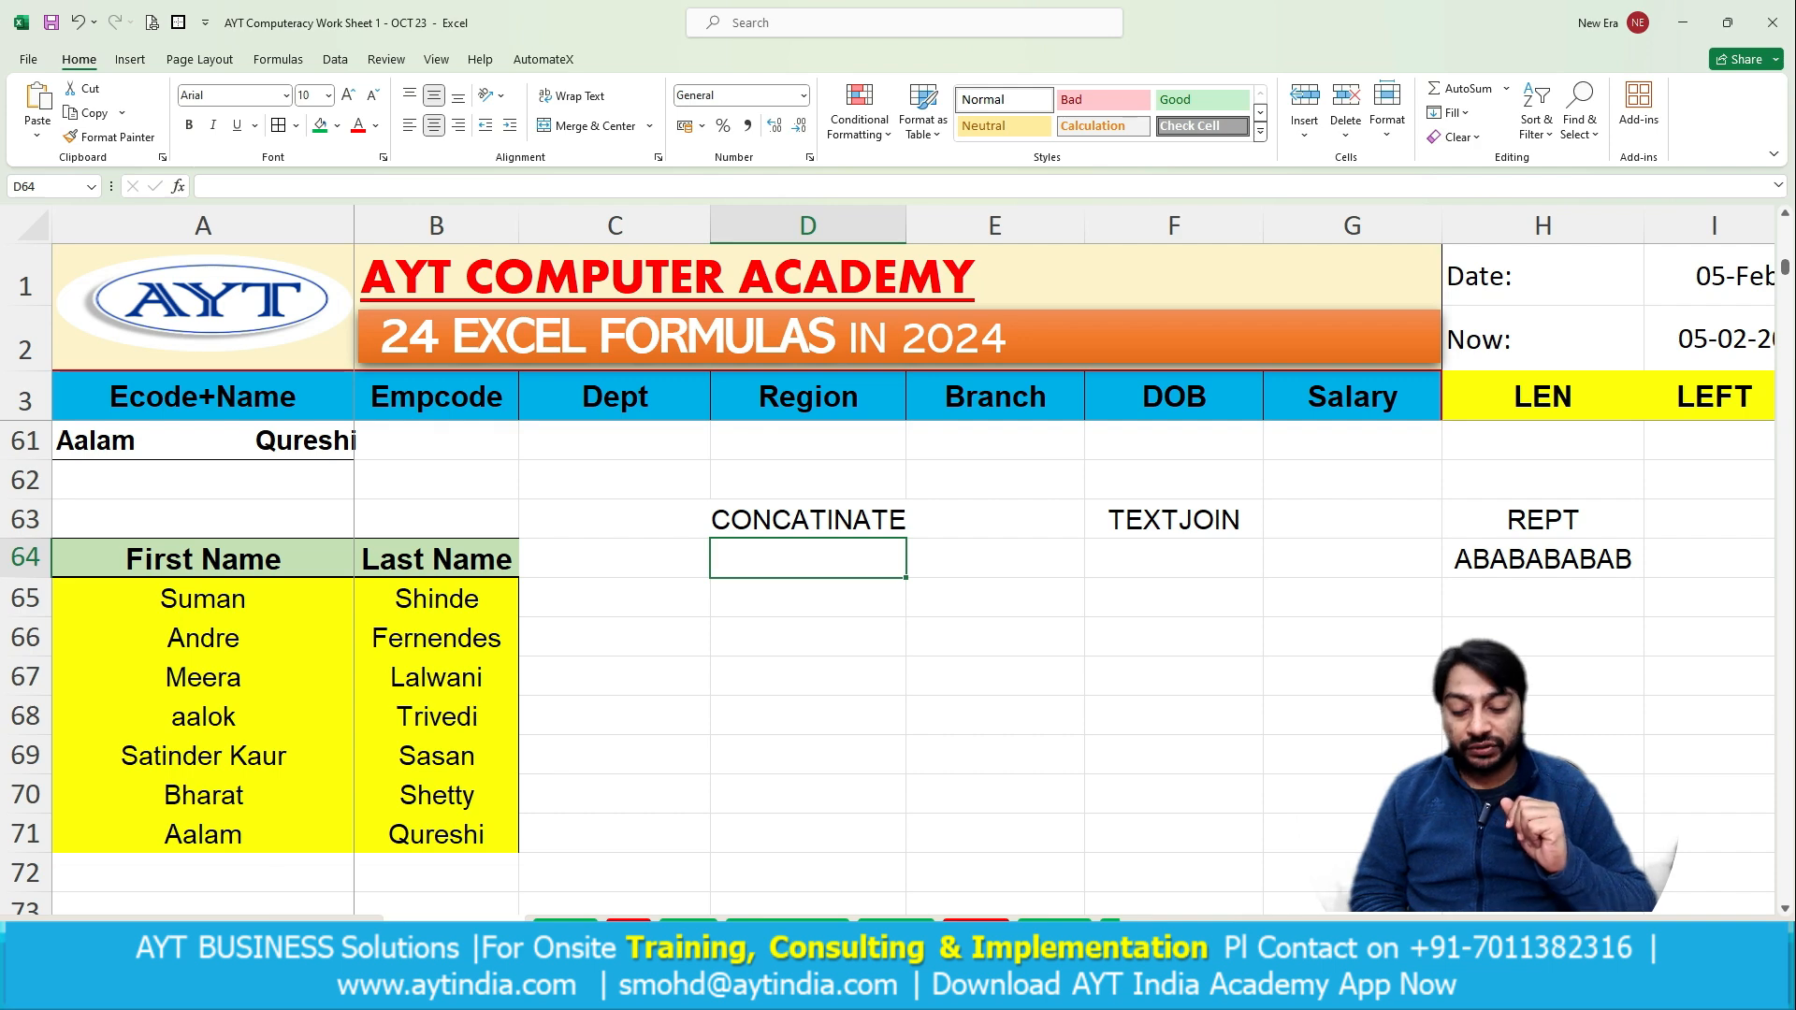
pyautogui.write('=')
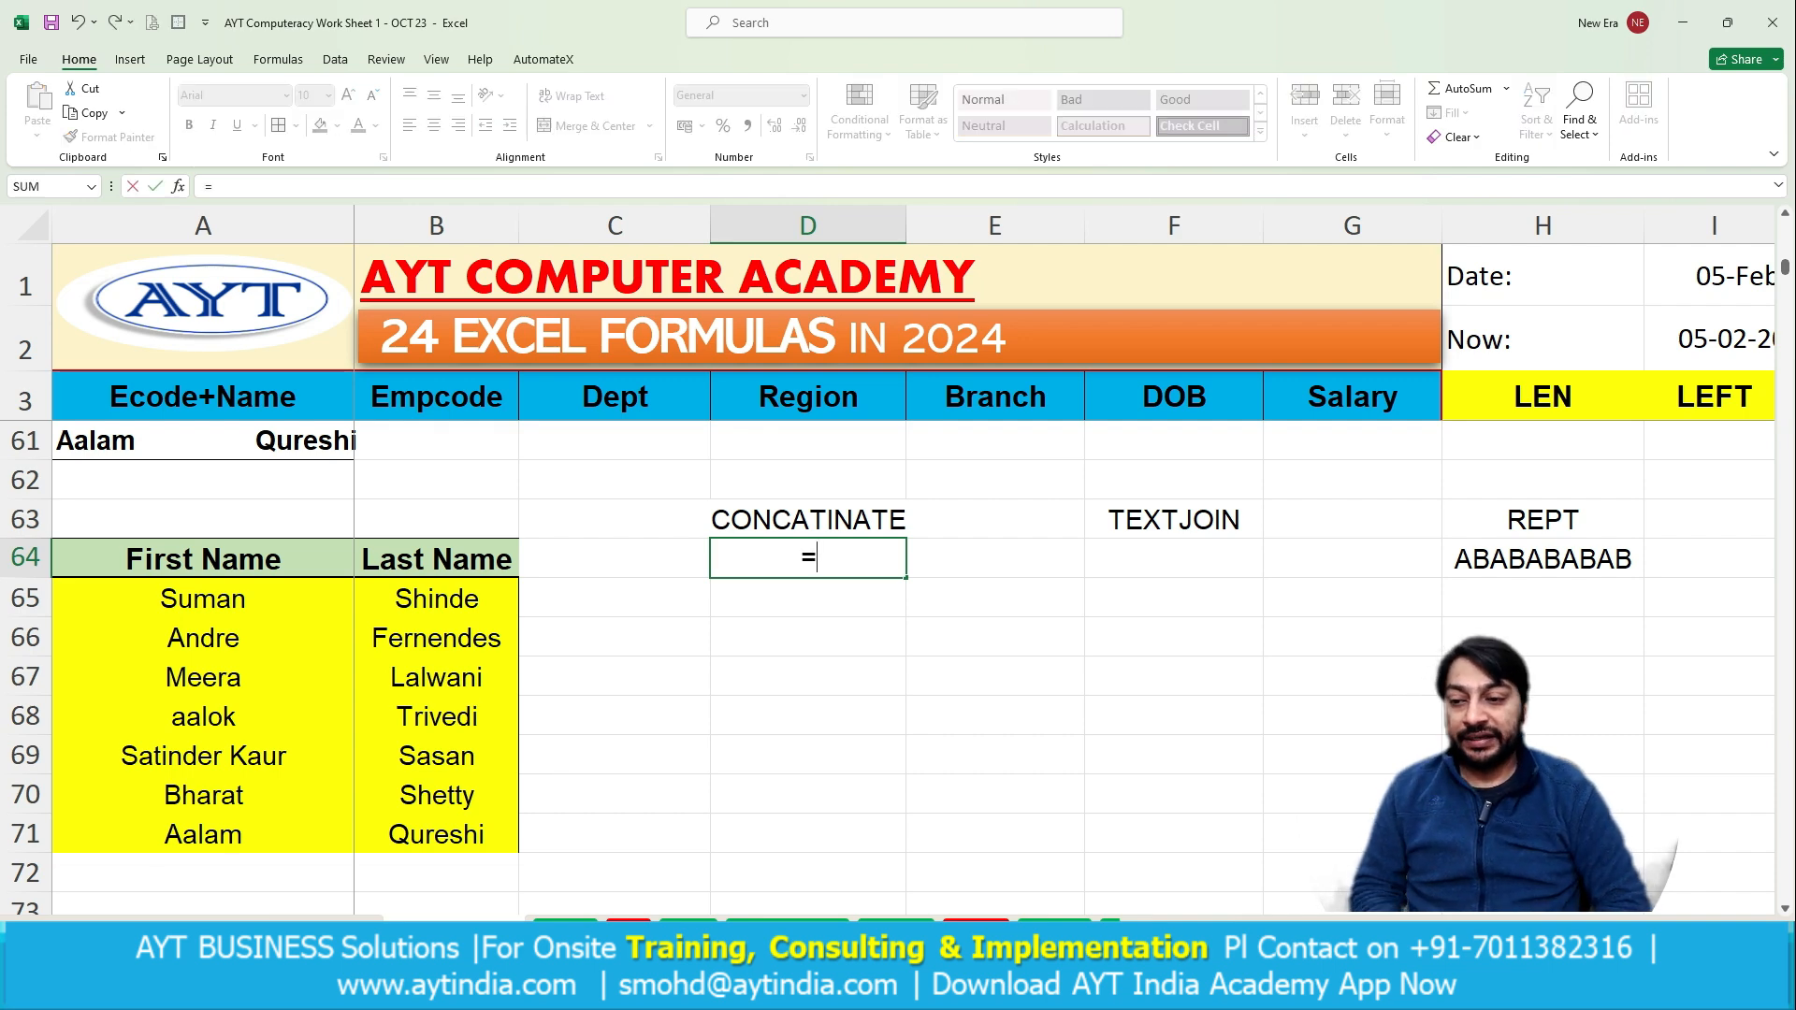
pyautogui.write('CON')
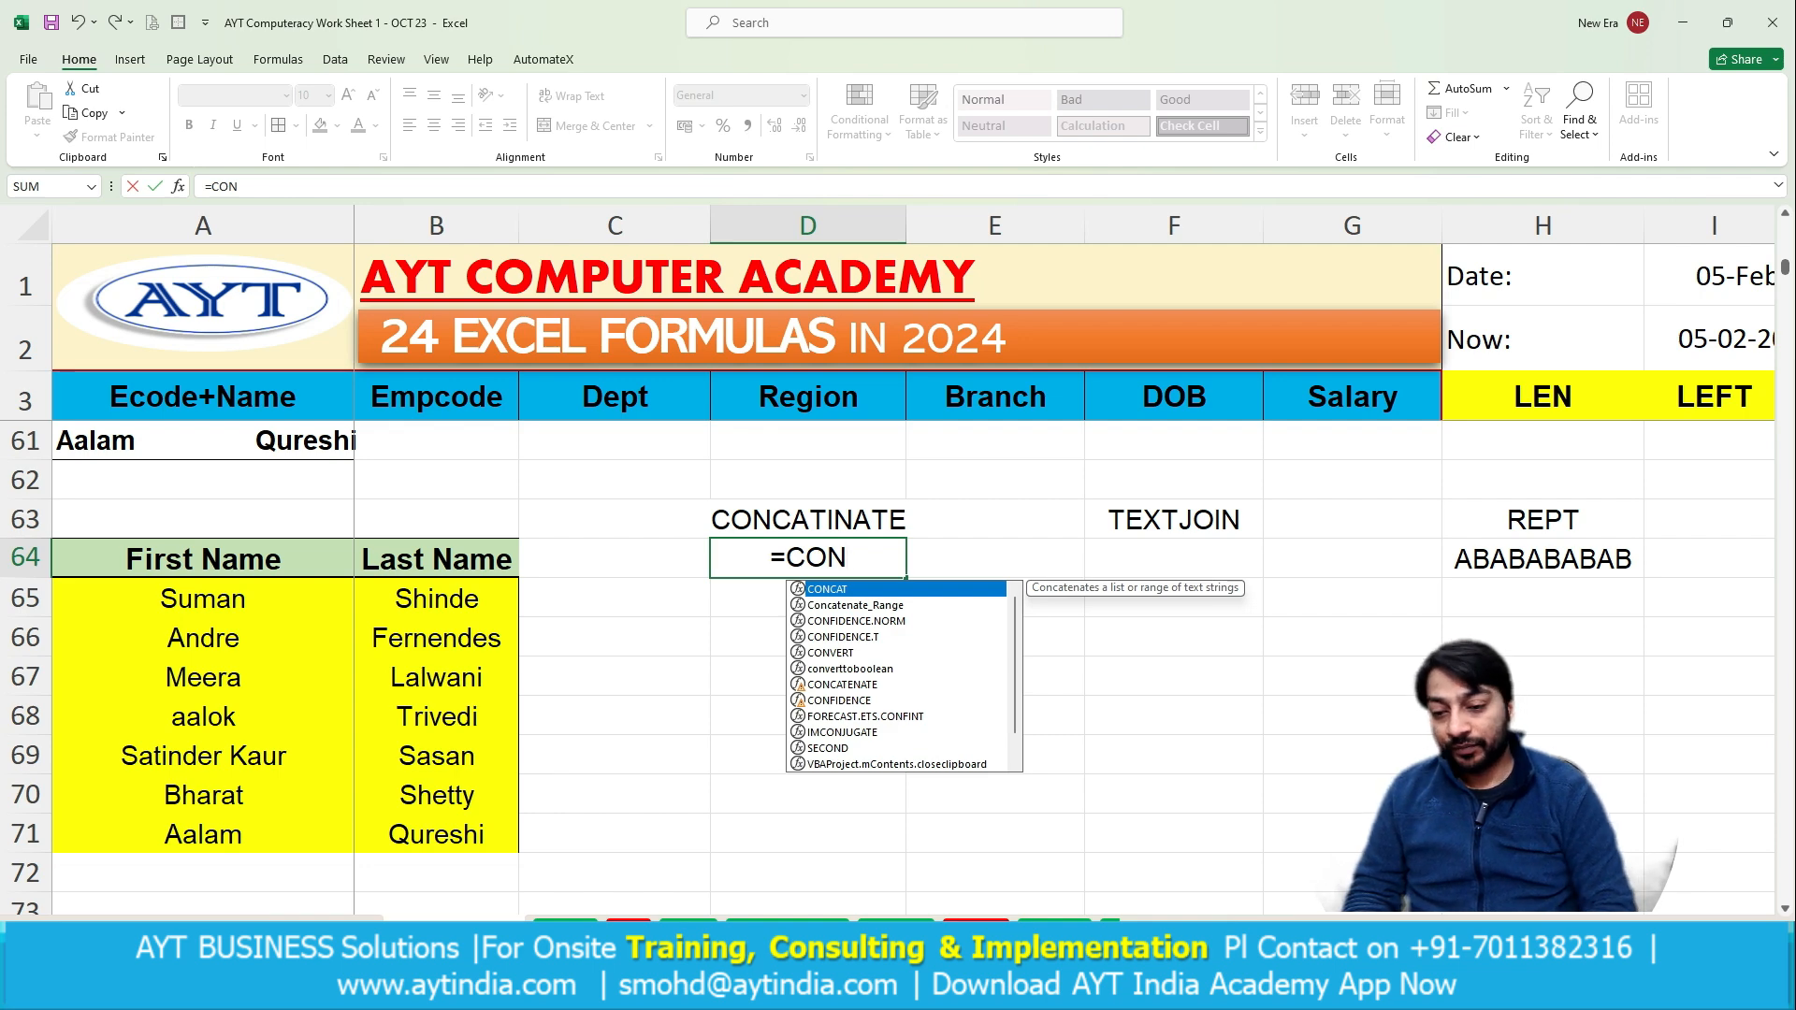
pyautogui.press('Down')
pyautogui.press('Down')
pyautogui.press('Down')
pyautogui.press('Down')
pyautogui.press('Down')
pyautogui.press('Down')
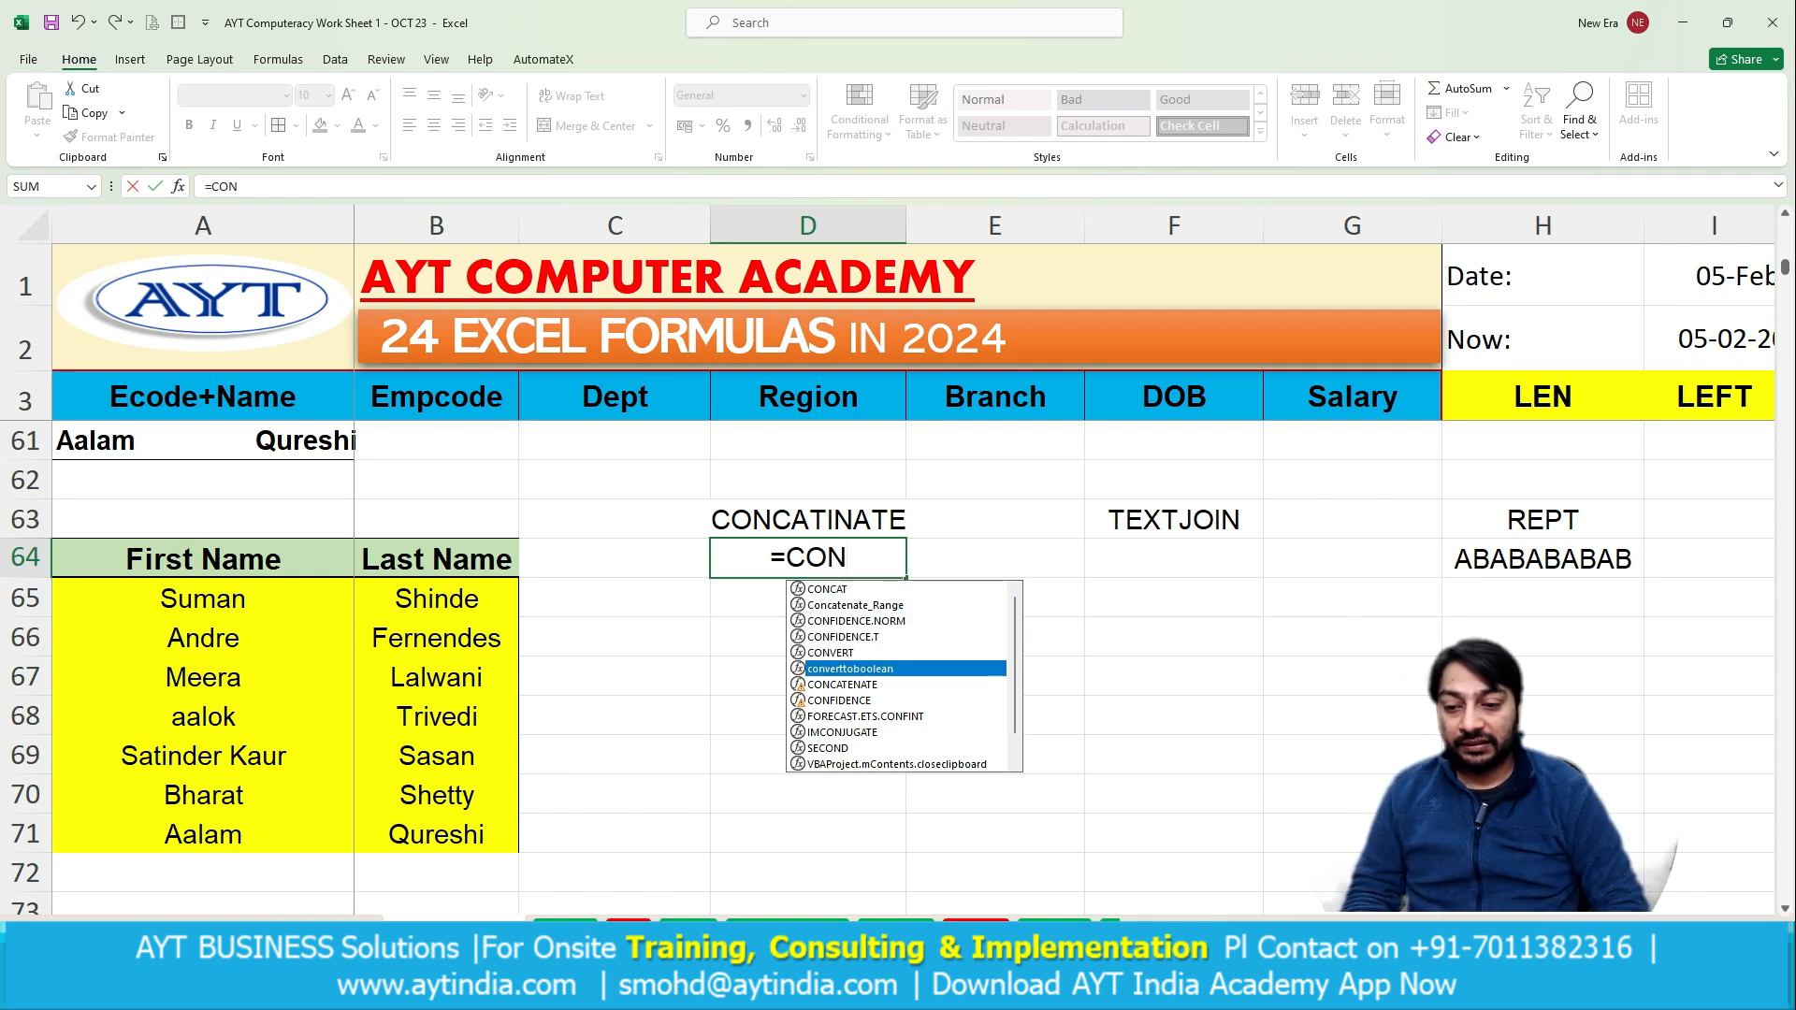
pyautogui.press('Tab')
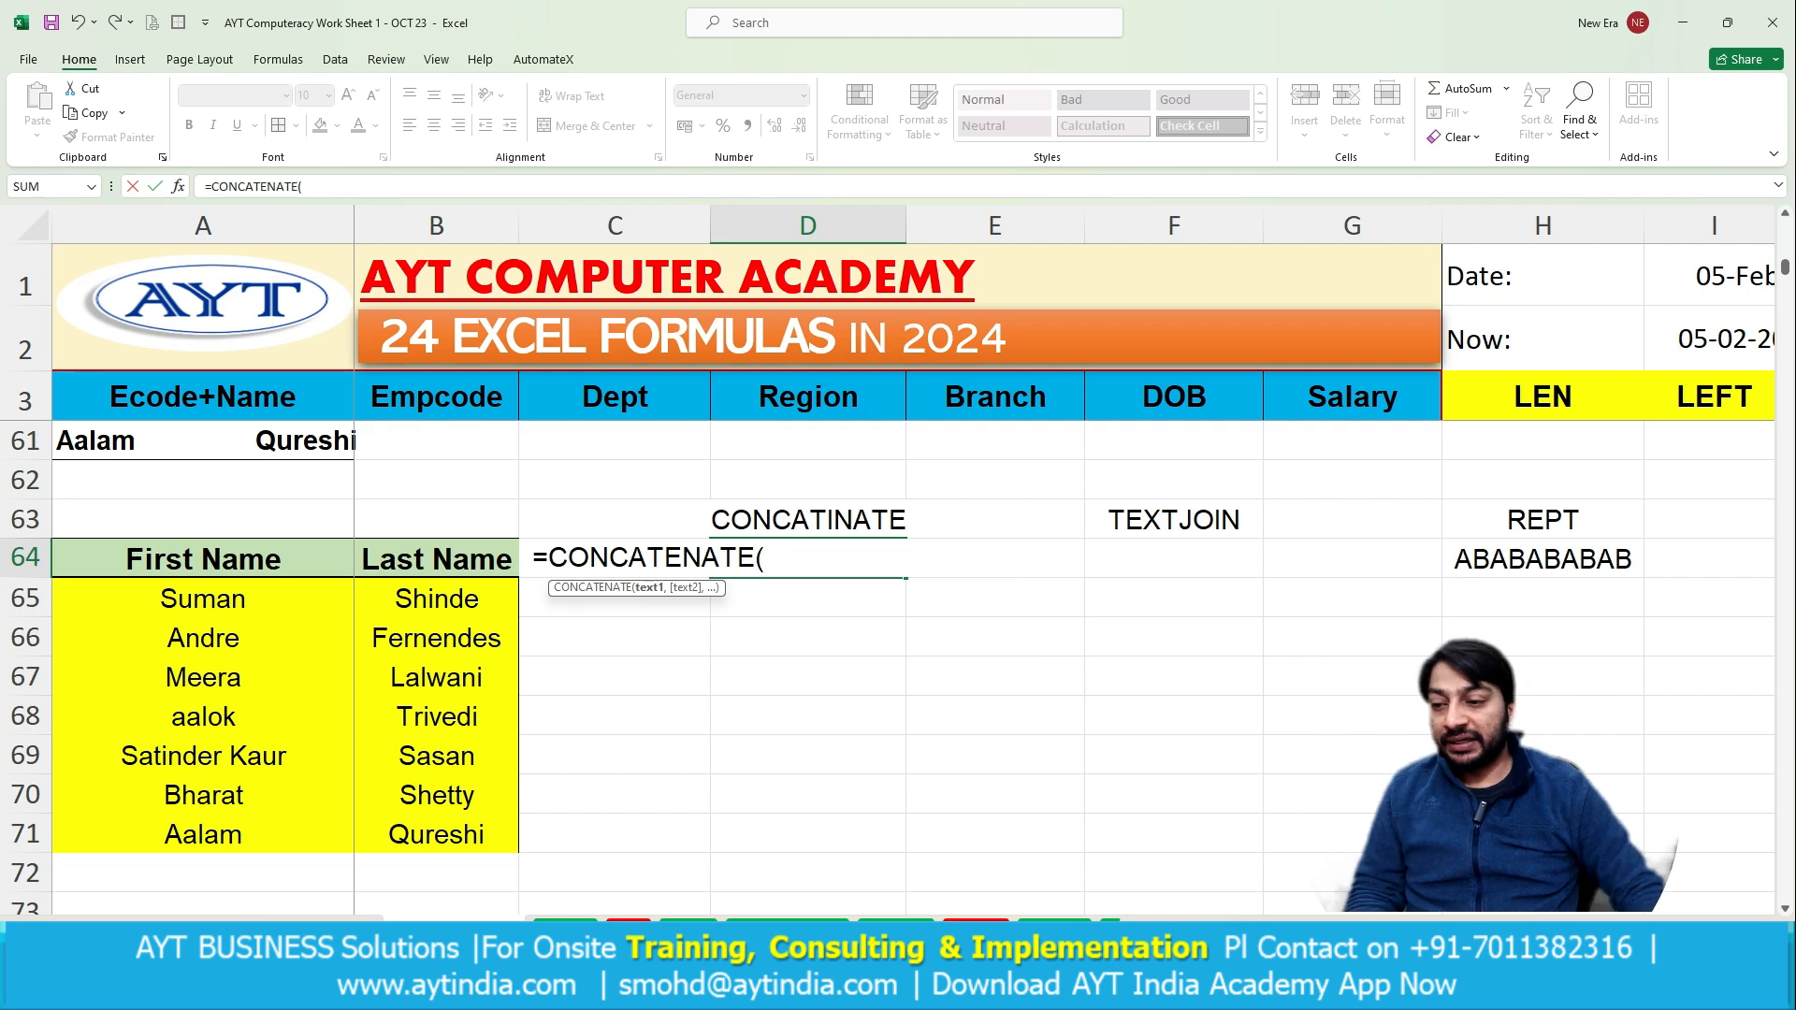
pyautogui.click(203, 559)
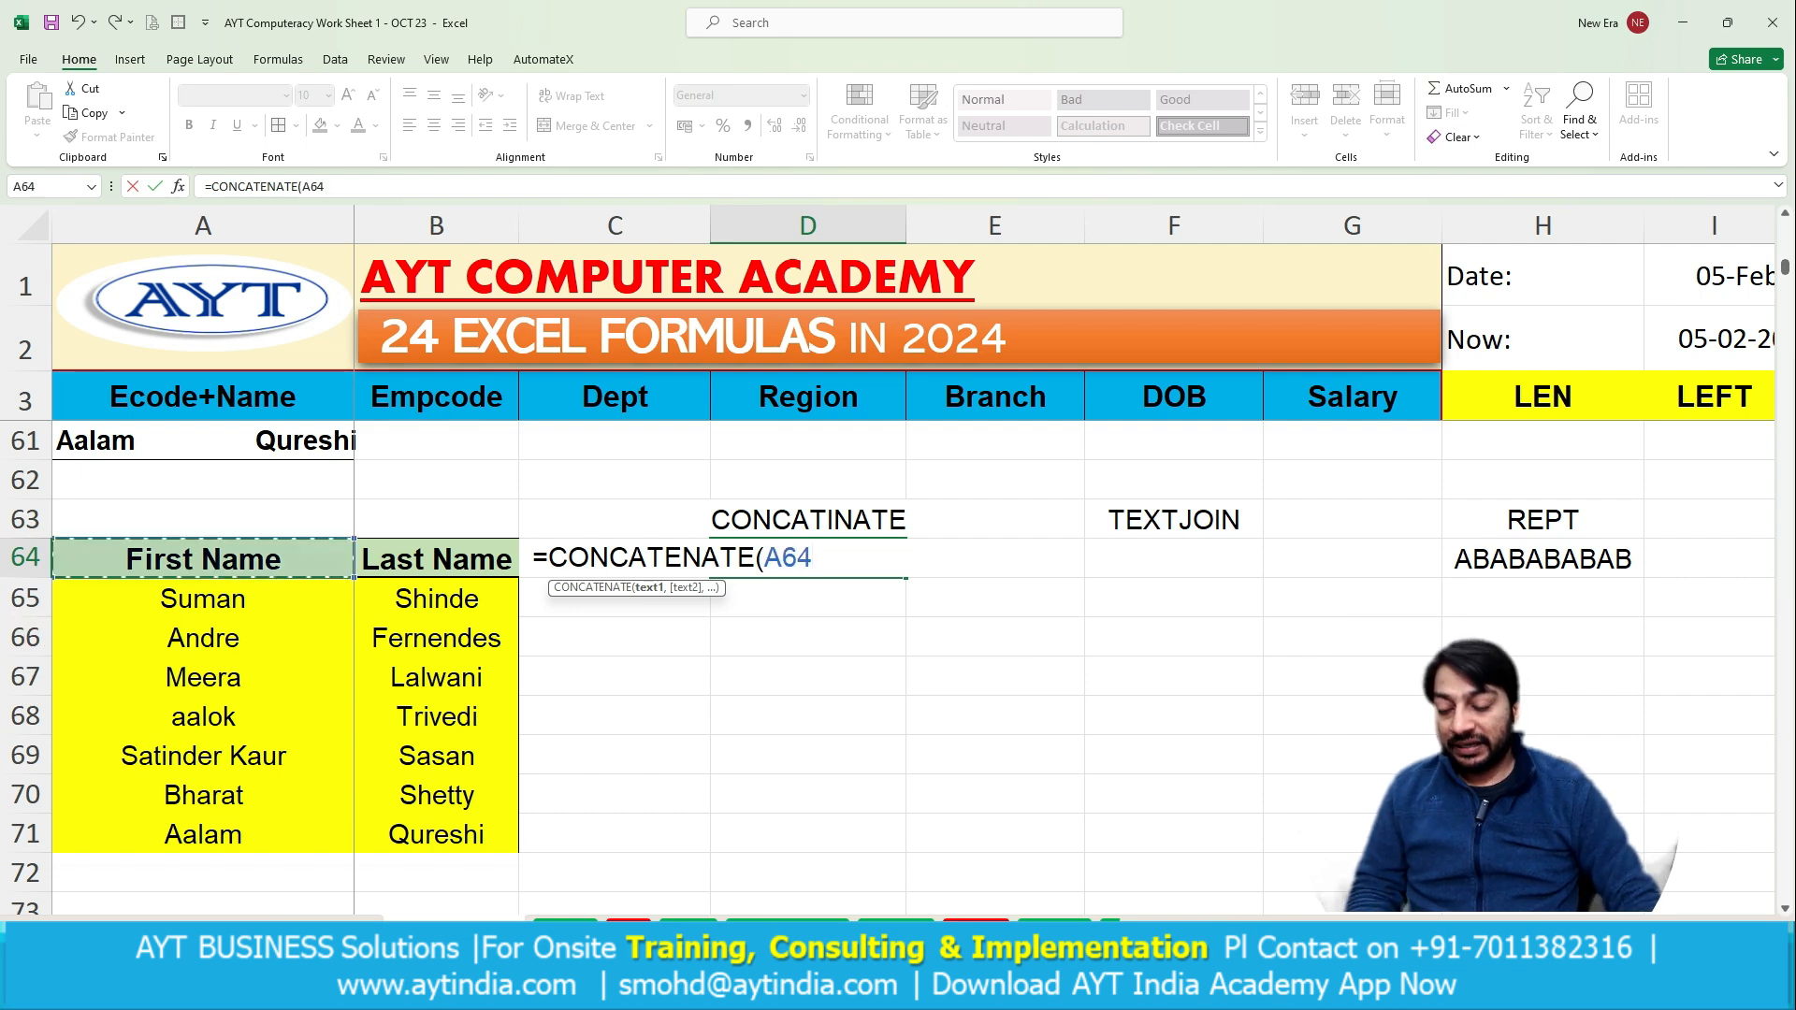
pyautogui.write(',')
pyautogui.click(437, 560)
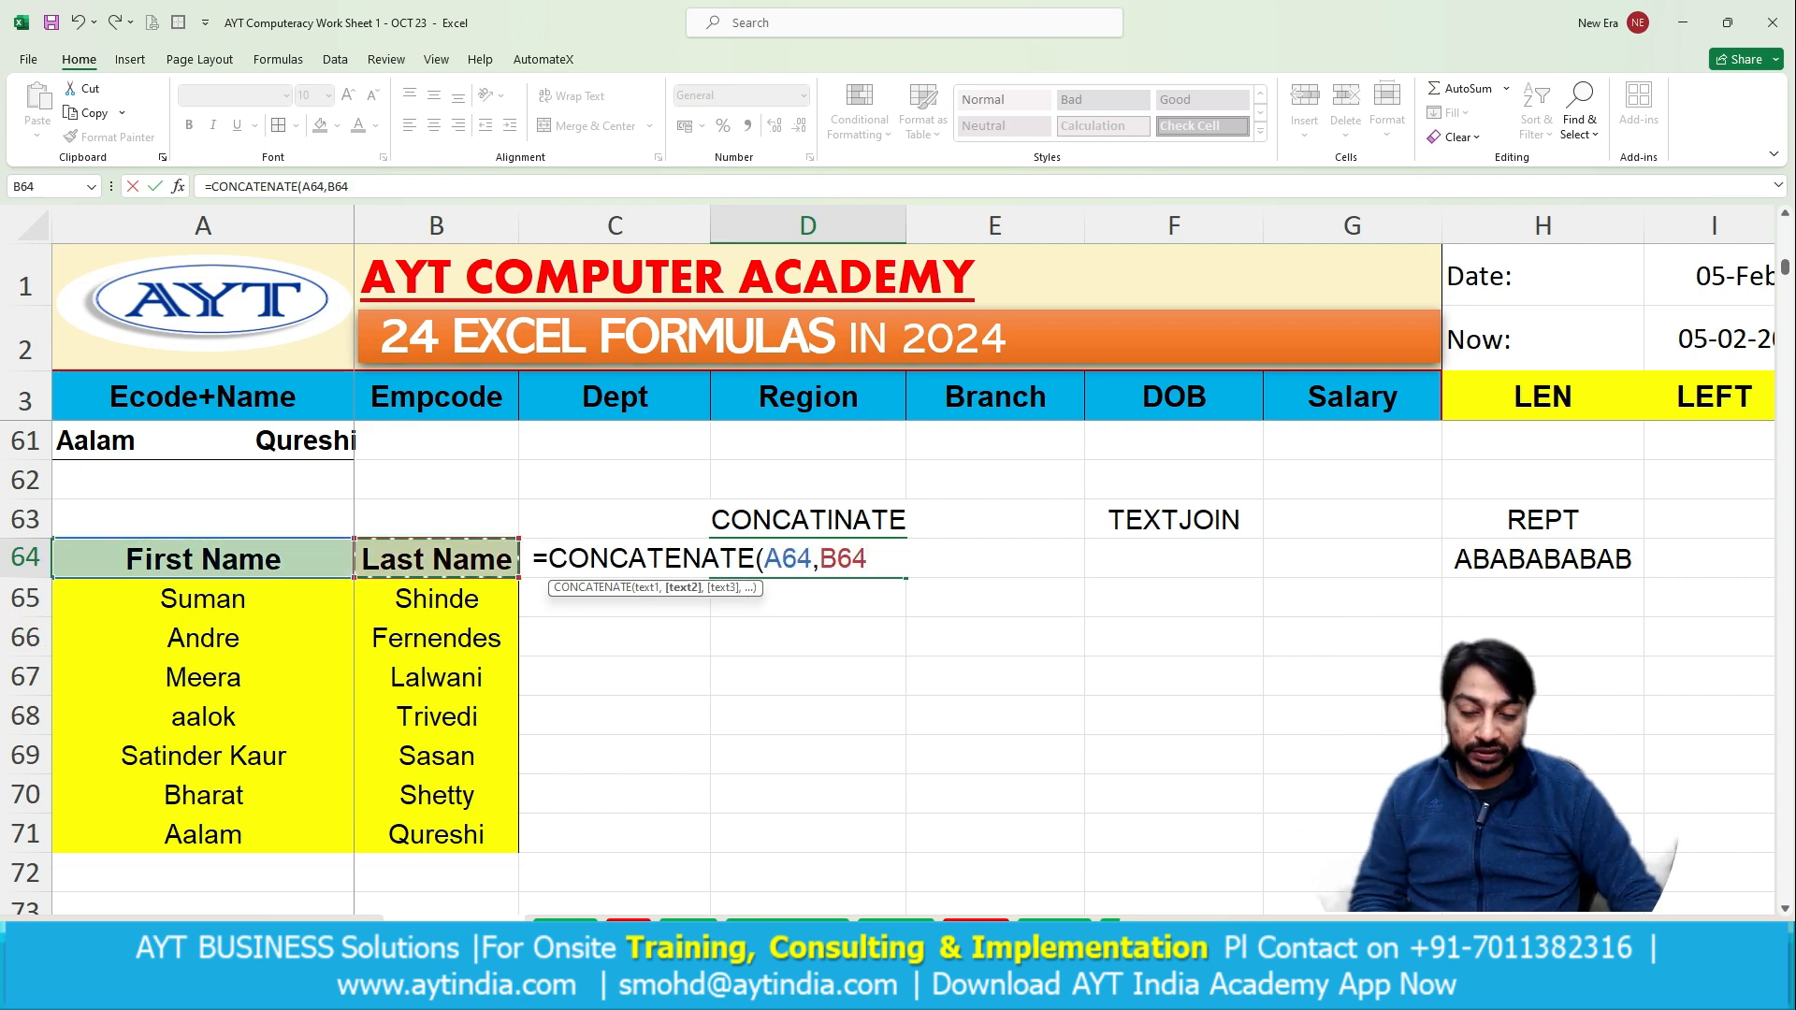
pyautogui.press('Return')
# Fill the CONCATENATE formula without a separator from D64 down to D71 and check the joined names.
pyautogui.click(882, 559)
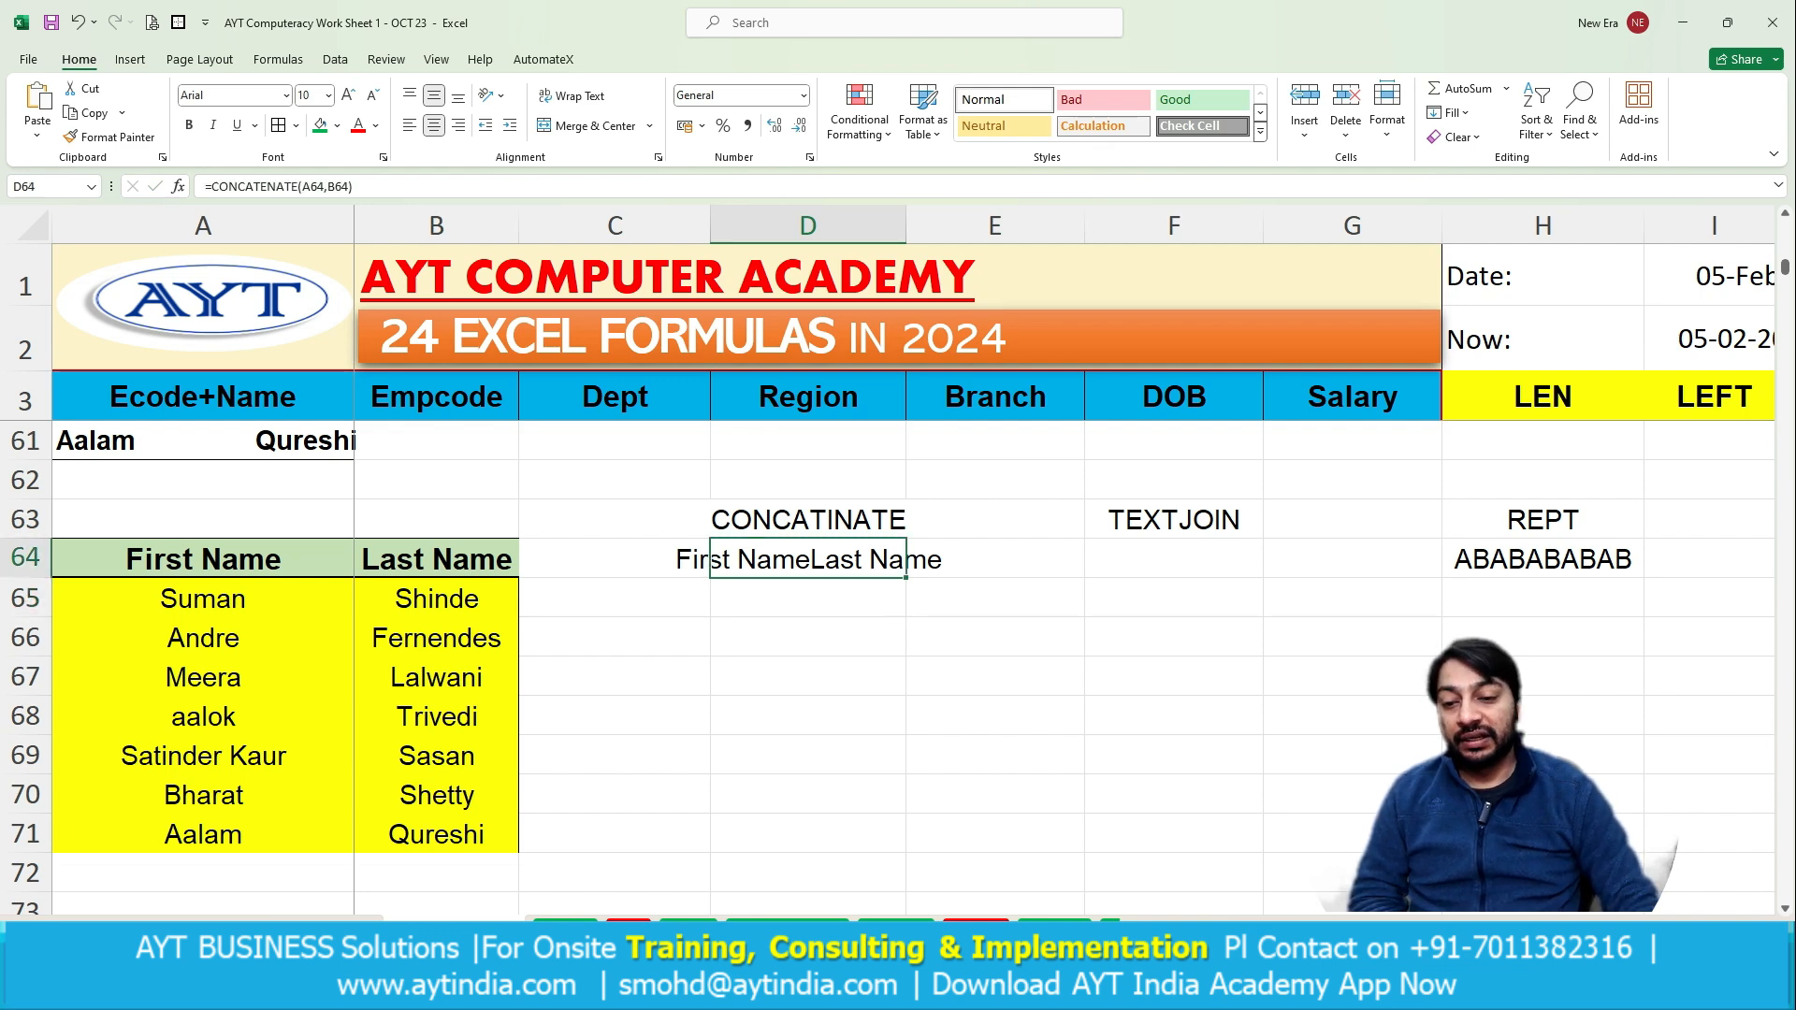
pyautogui.moveTo(904, 577); pyautogui.dragTo(904, 847)
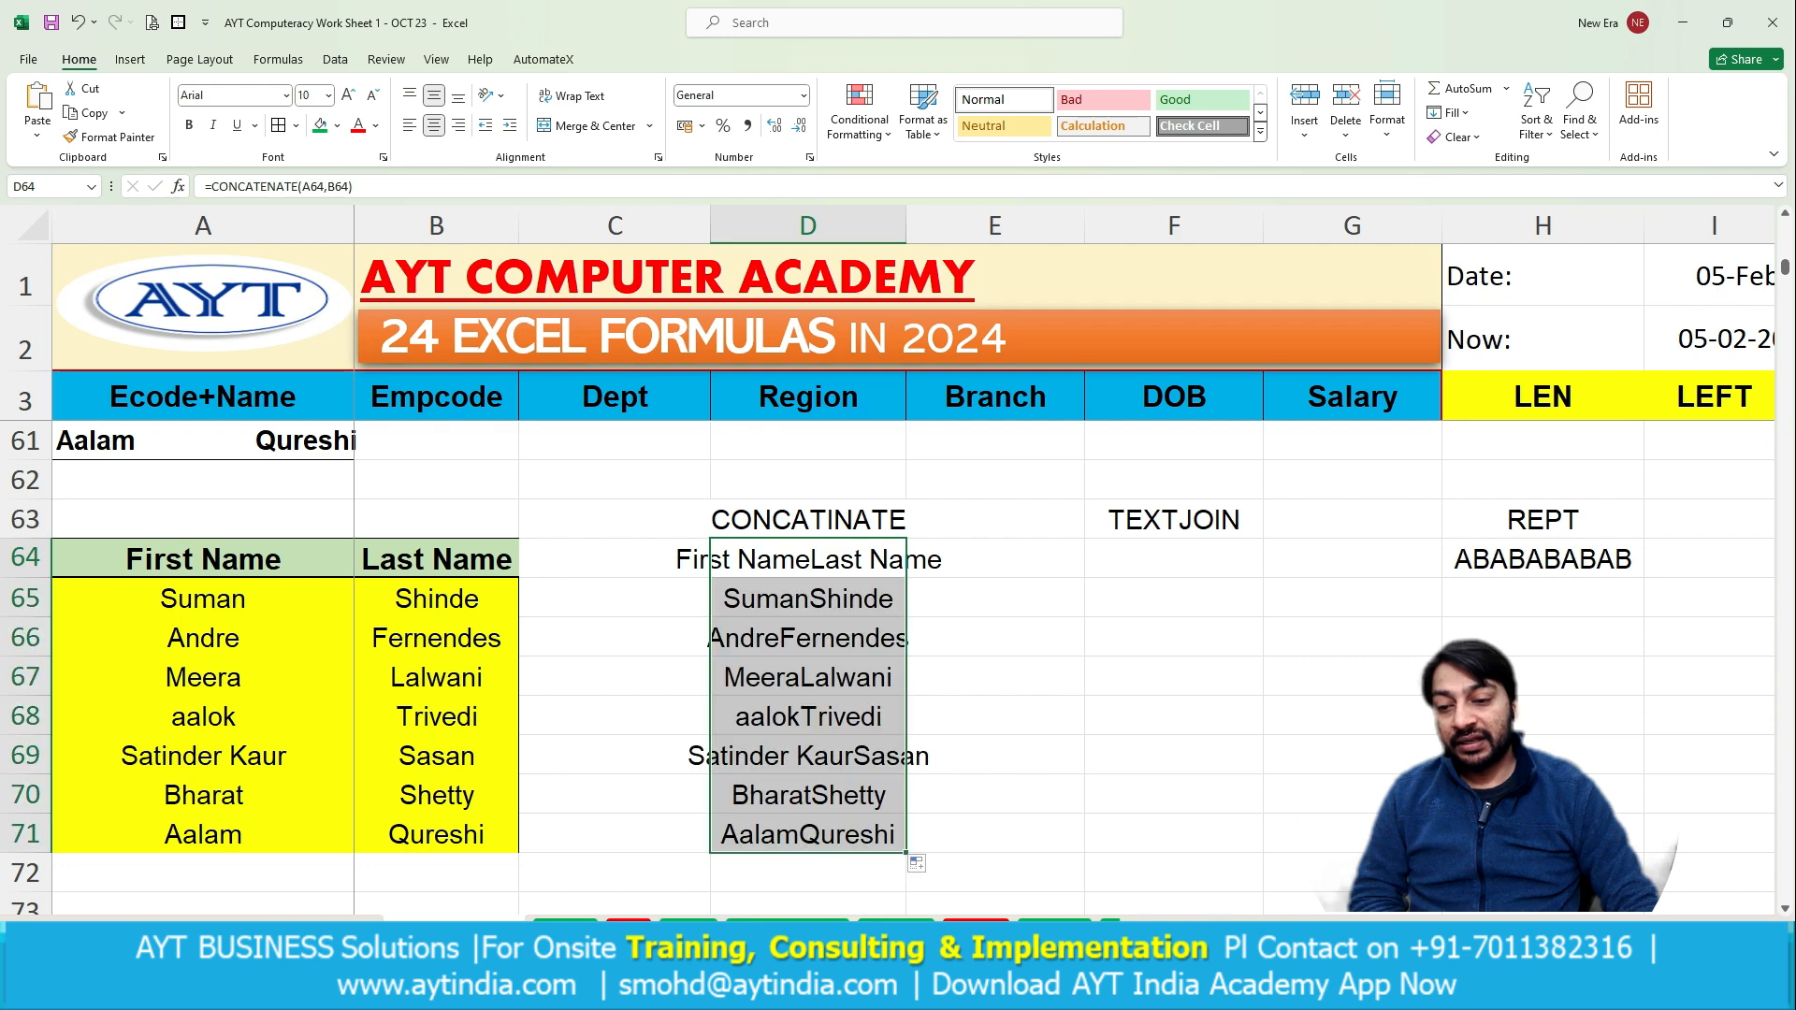
pyautogui.press('Down')
pyautogui.press('Down')
pyautogui.press('Down')
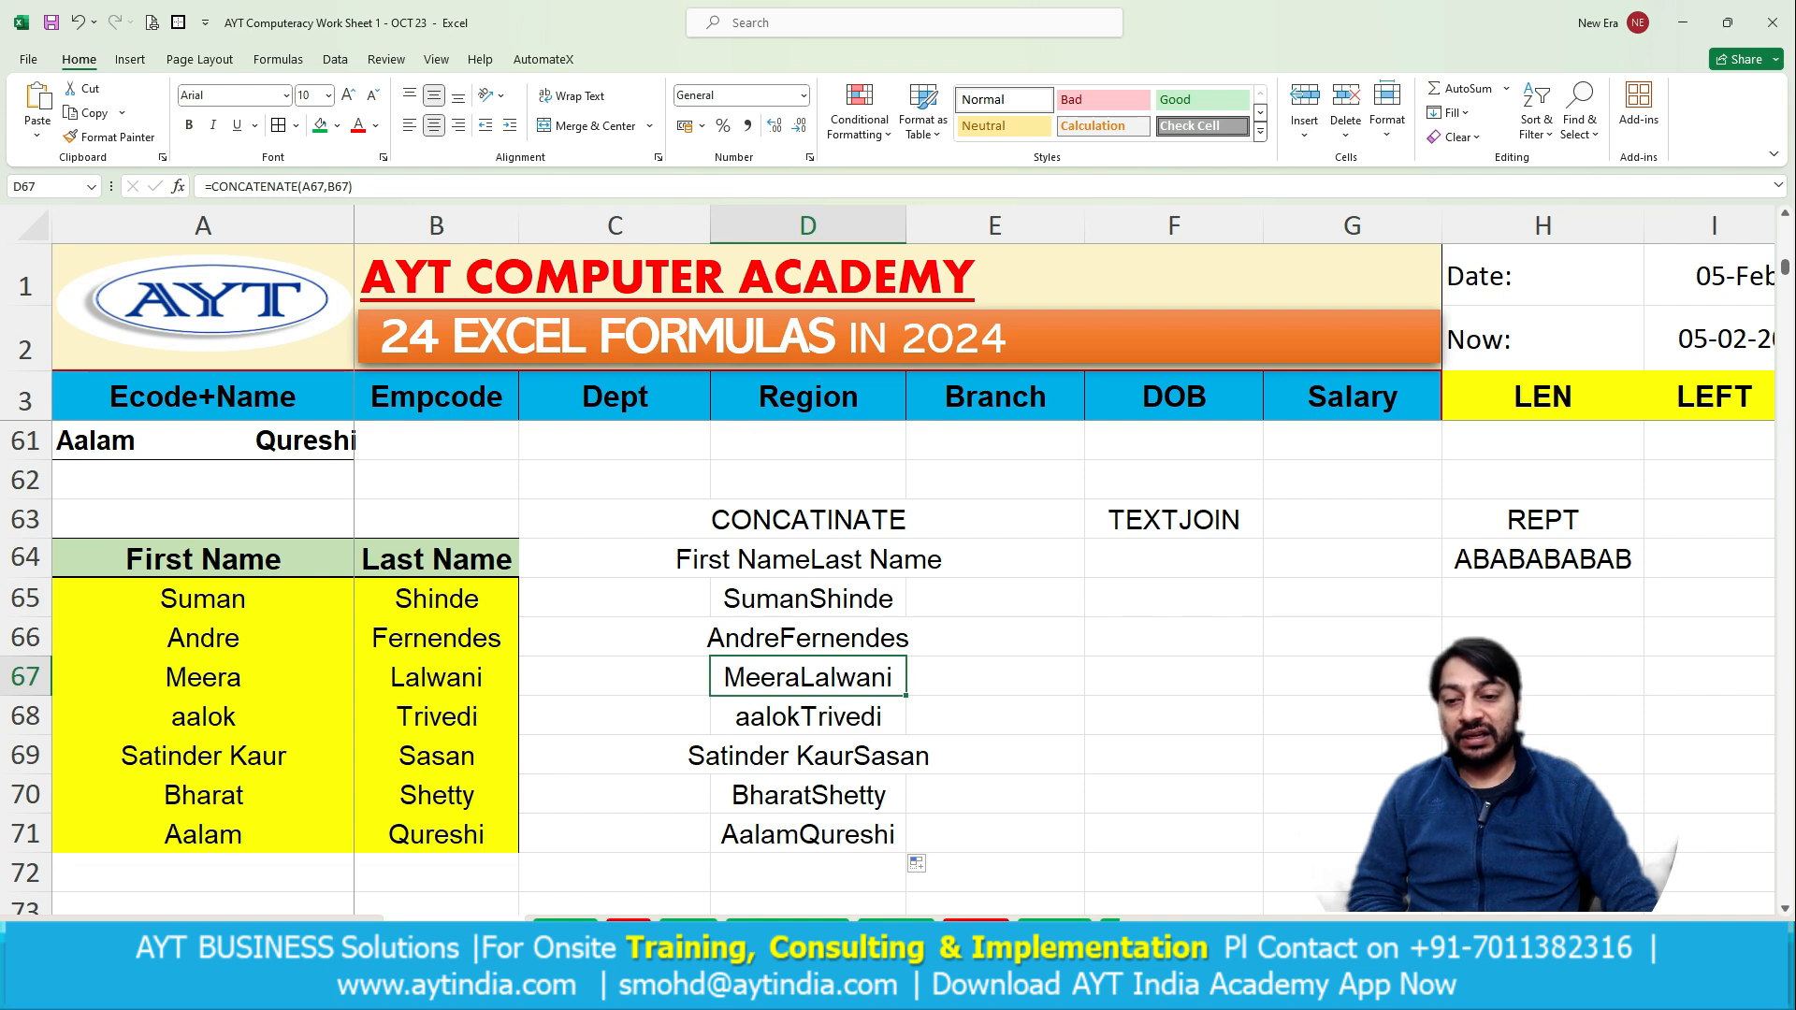
pyautogui.press('Up')
pyautogui.press('Up')
pyautogui.press('Up')
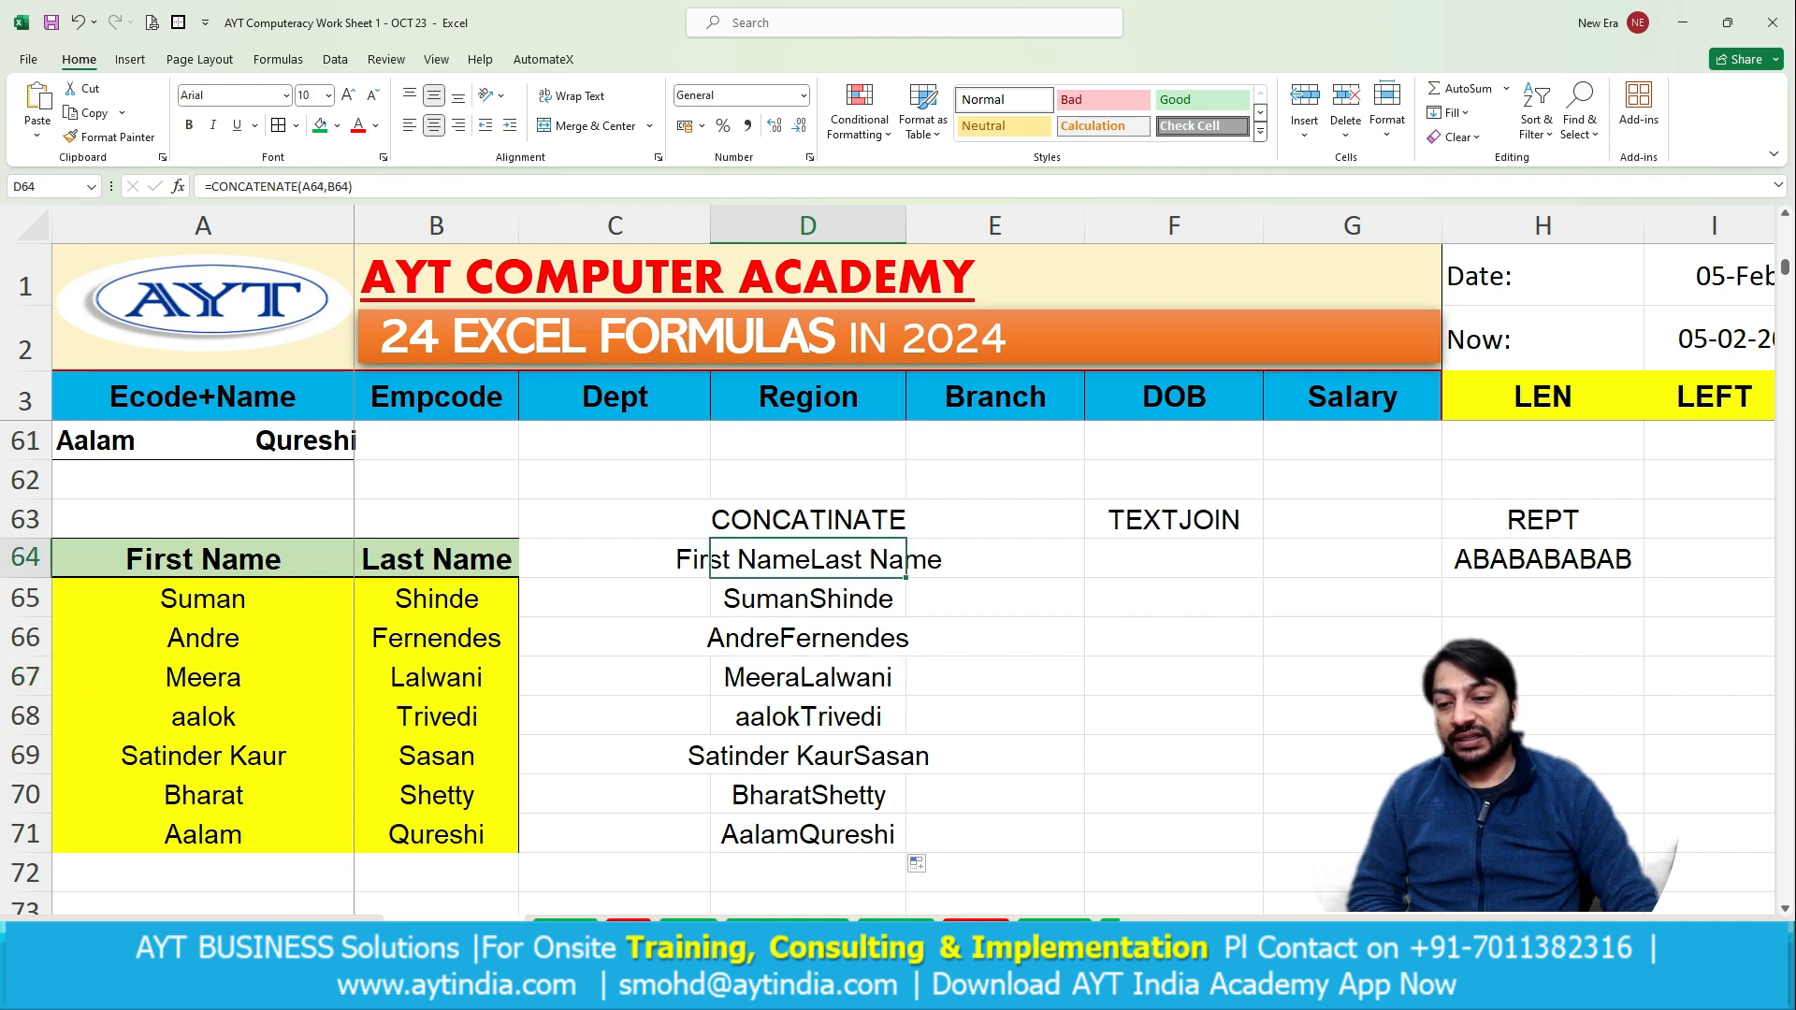
# Clear the joined names in D64:D71 and return to cell D64.
pyautogui.hotkey('shift', 'Down')
pyautogui.hotkey('shift', 'Down')
pyautogui.hotkey('shift', 'Down')
pyautogui.hotkey('shift', 'Down')
pyautogui.hotkey('shift', 'Down')
pyautogui.hotkey('shift', 'Down')
pyautogui.hotkey('shift', 'Down')
pyautogui.press('Delete')
pyautogui.press('Down')
pyautogui.press('Up')
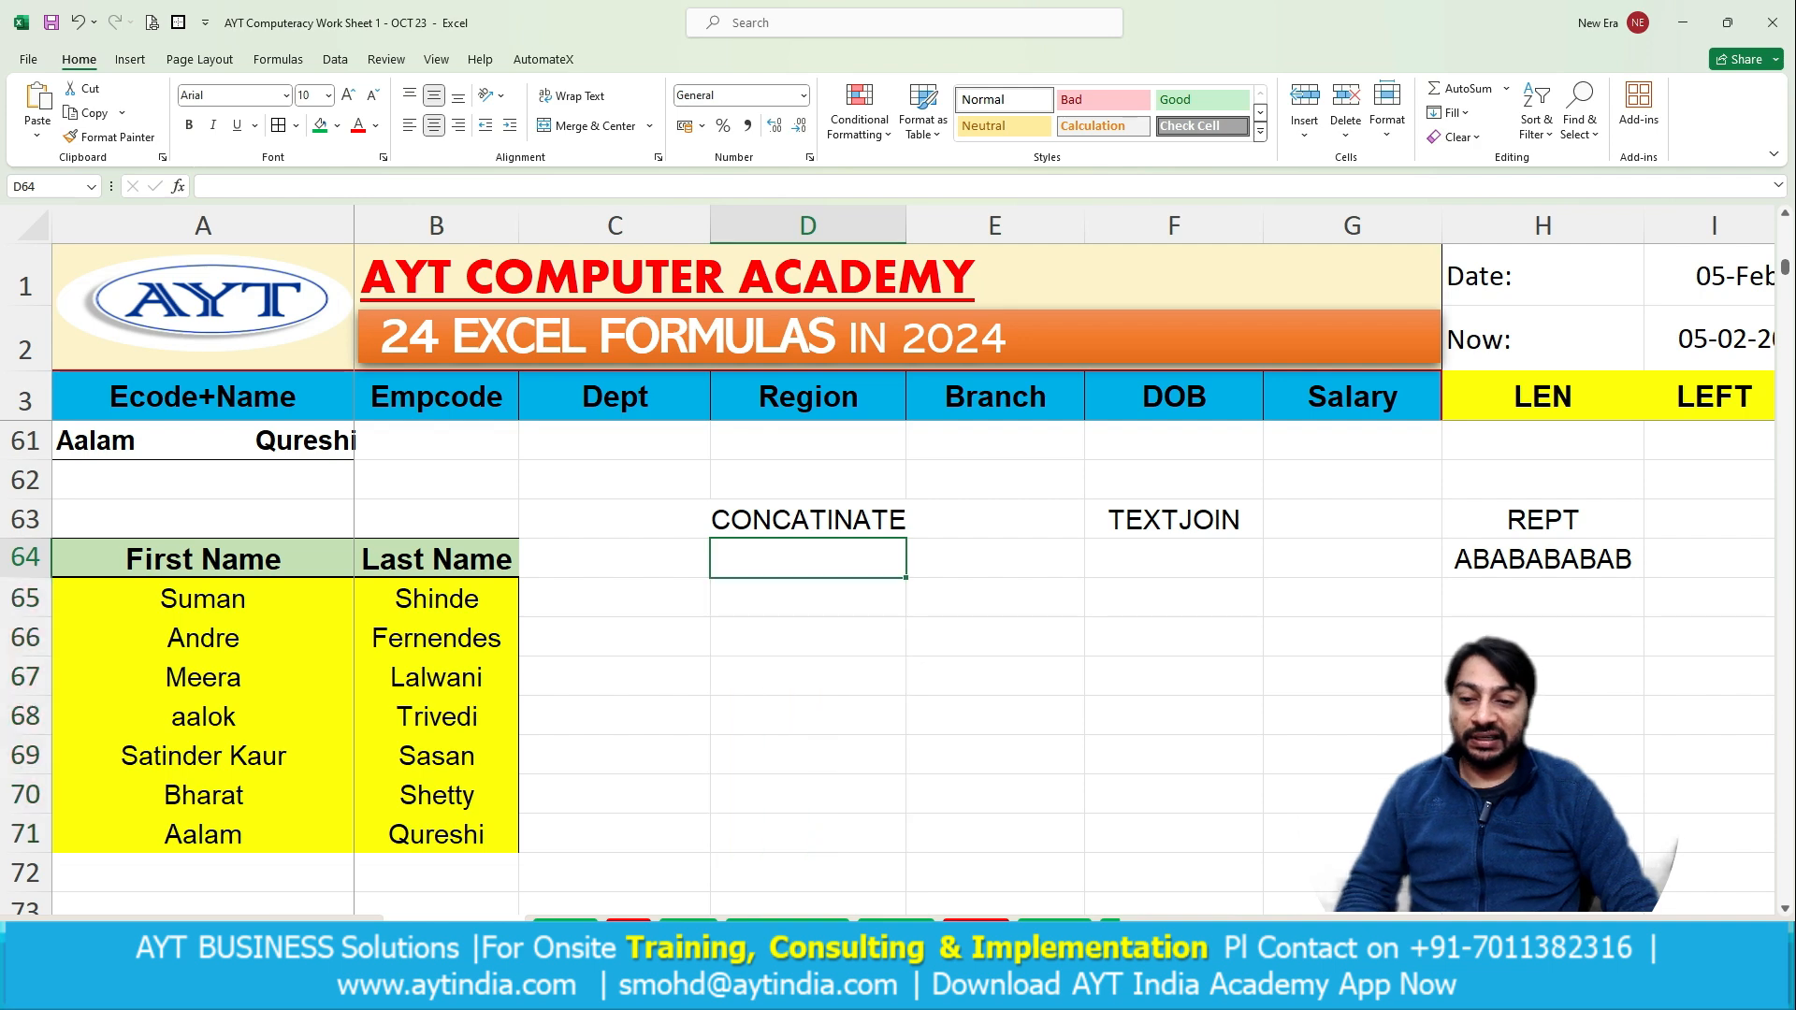
# Enter =CONCATENATE(A64,"") in cell D64 with the first name and a pair of quotes.
pyautogui.write('=CONY')
pyautogui.press('BackSpace')
pyautogui.press('Down')
pyautogui.press('Down')
pyautogui.press('Down')
pyautogui.press('Down')
pyautogui.press('Down')
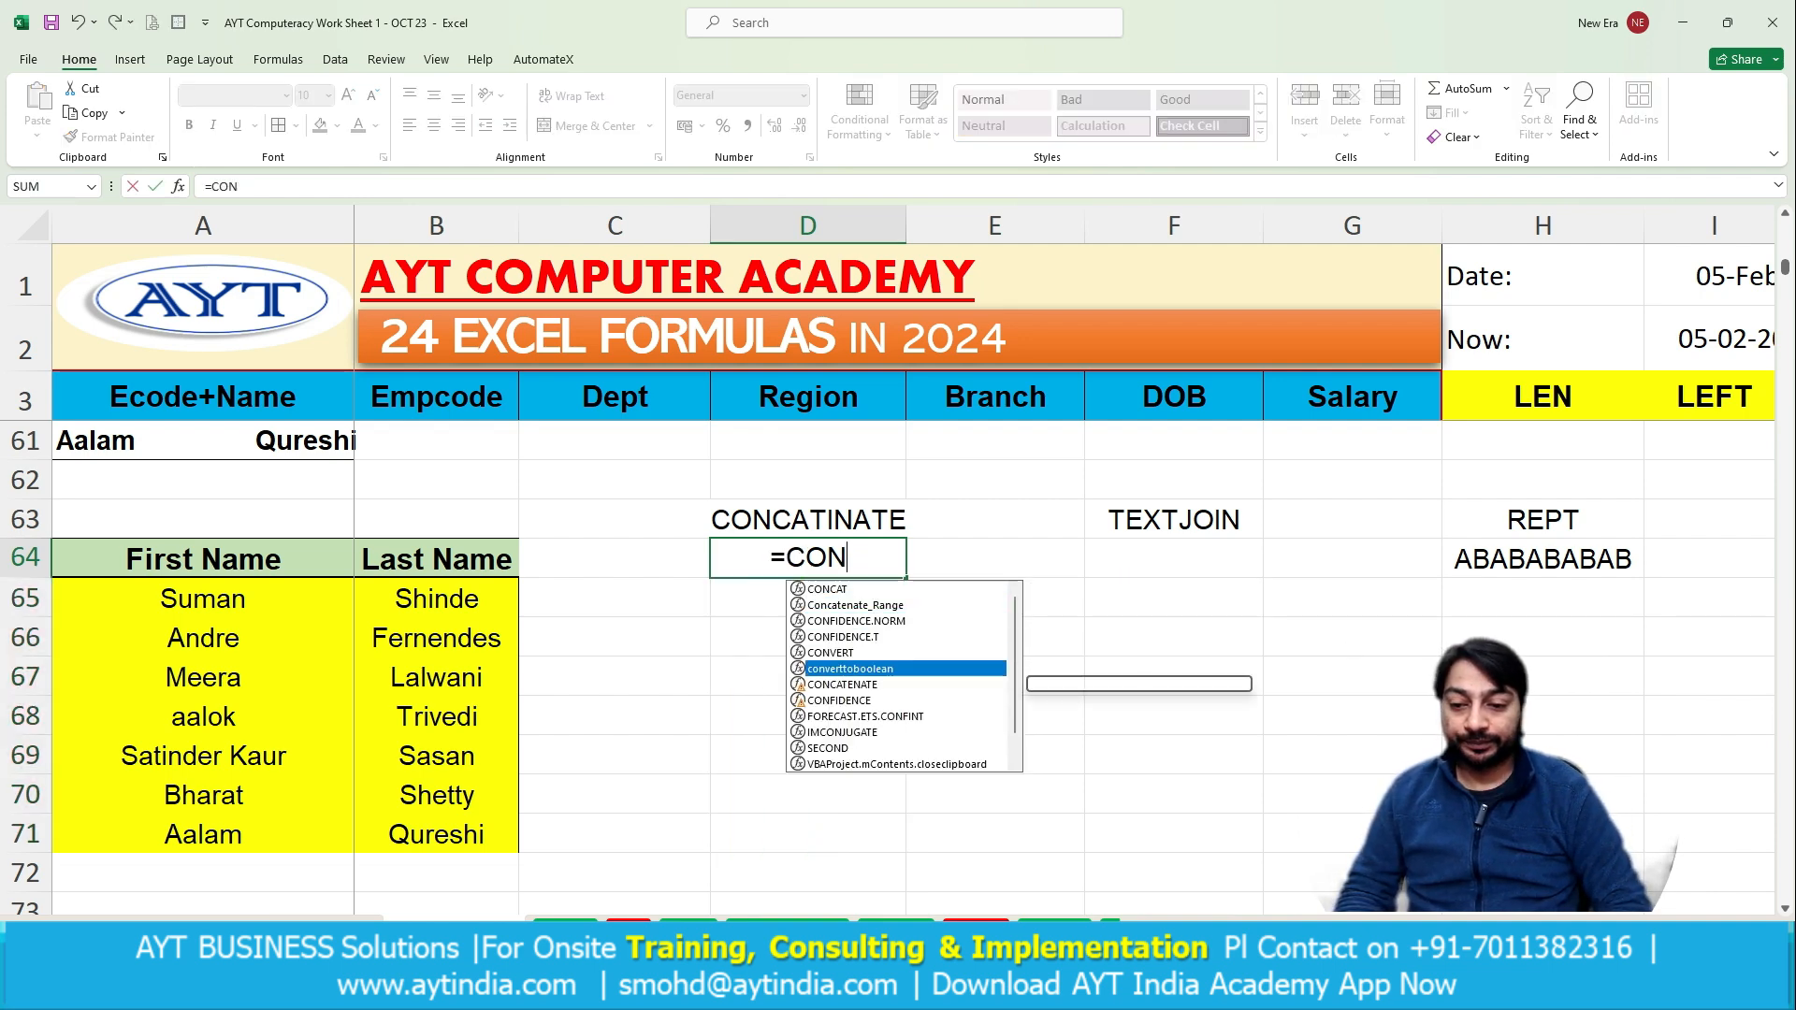
pyautogui.press('Down')
pyautogui.press('Tab')
pyautogui.click(203, 559)
pyautogui.write(',""')
pyautogui.press('Left')
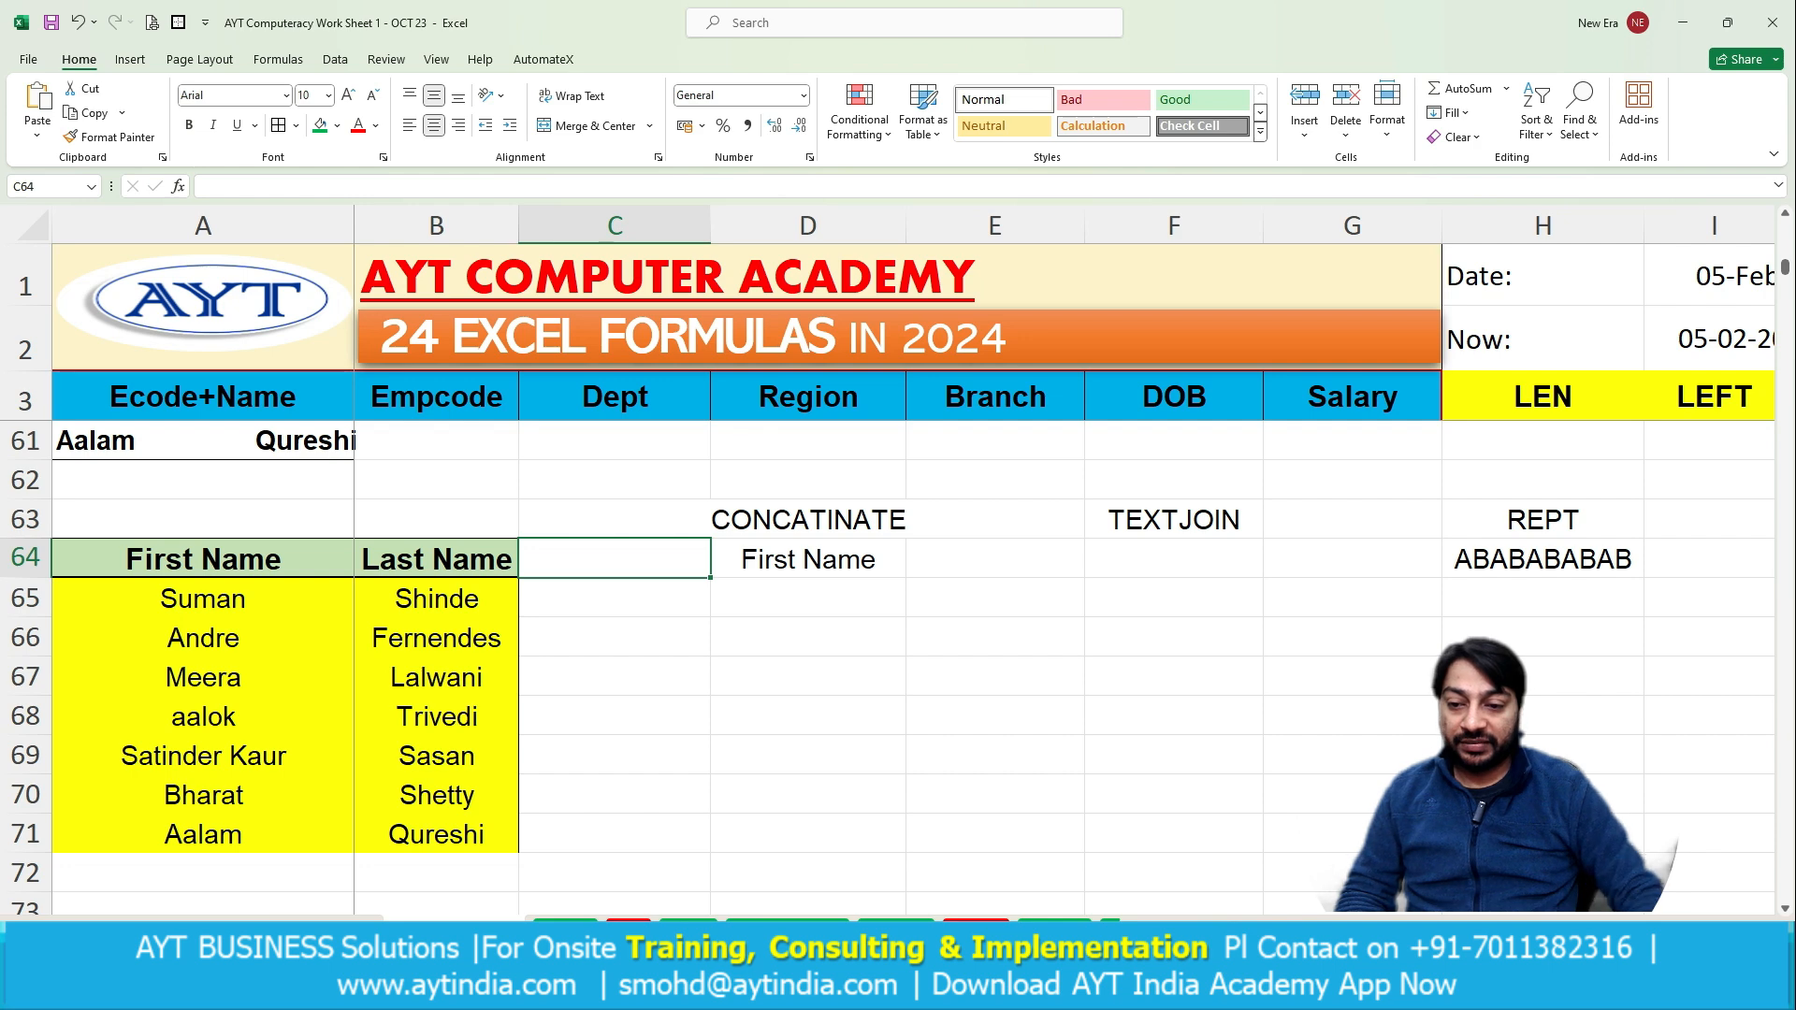
# Edit the formula in D64 to =CONCATENATE(A64," ",B64) so a space separates first and last name.
pyautogui.press('Right')
pyautogui.press('F2')
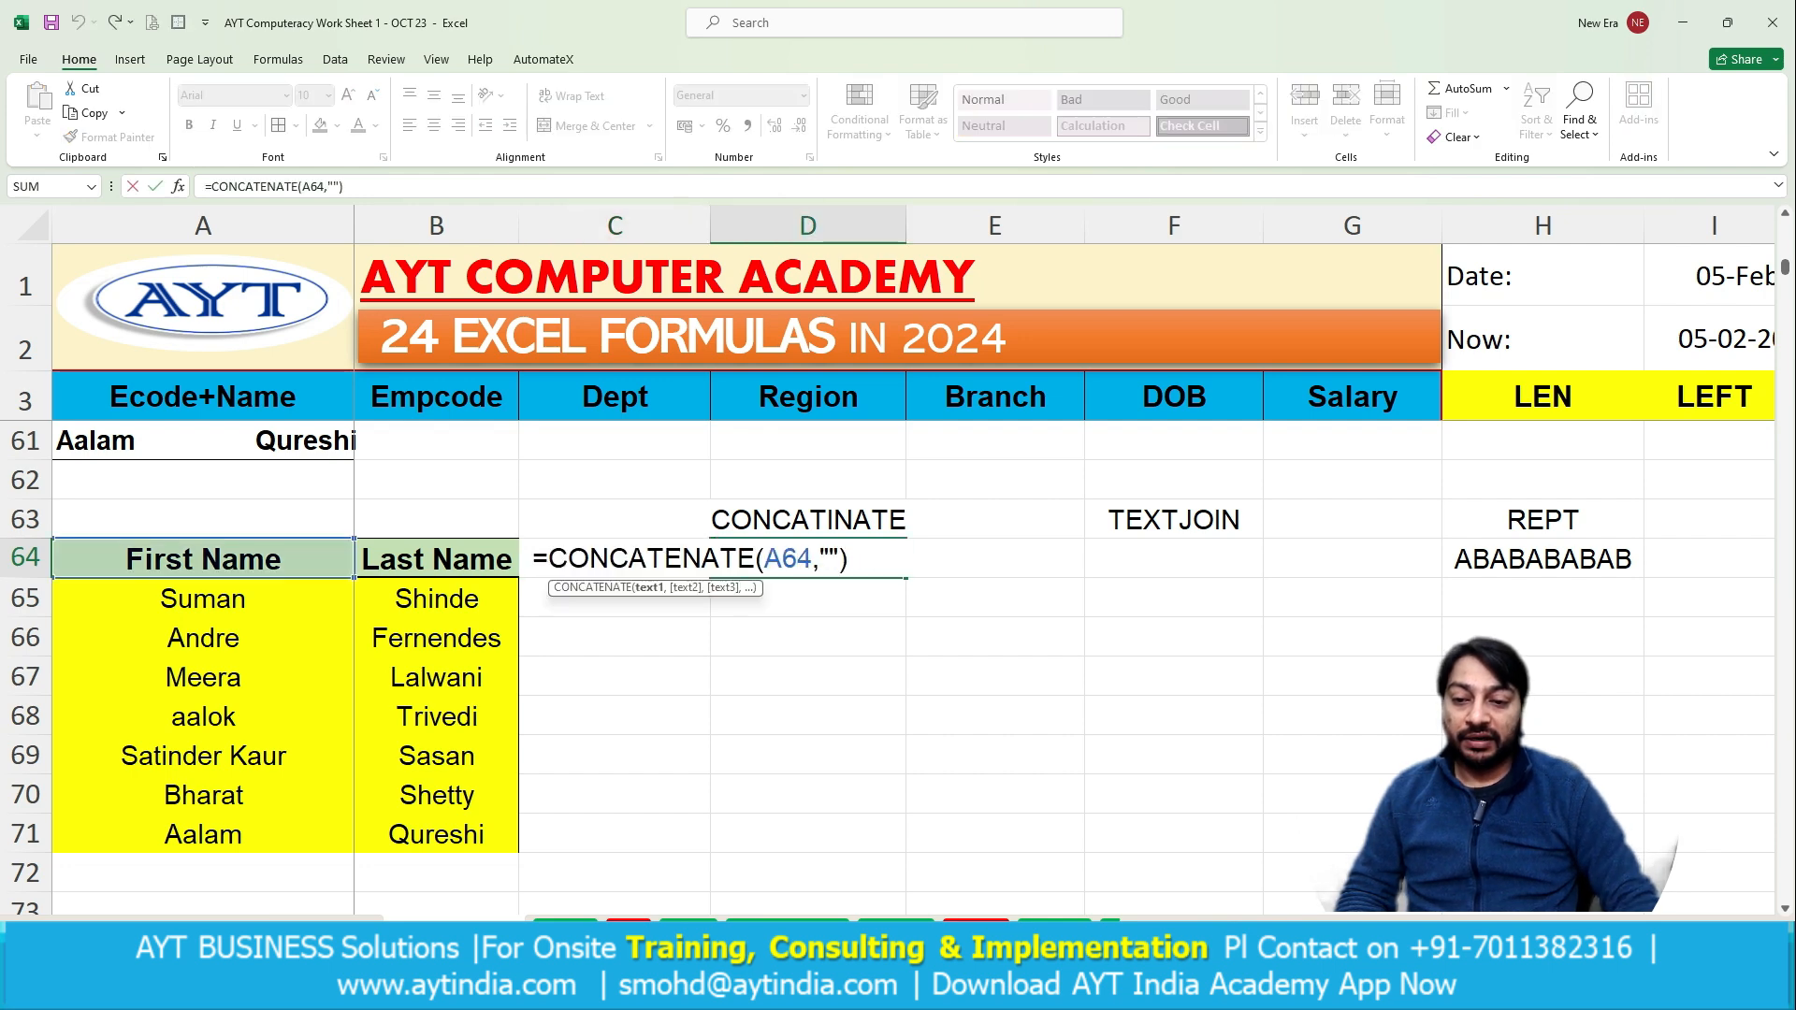
pyautogui.press('Right')
pyautogui.press('Right')
pyautogui.press('Right')
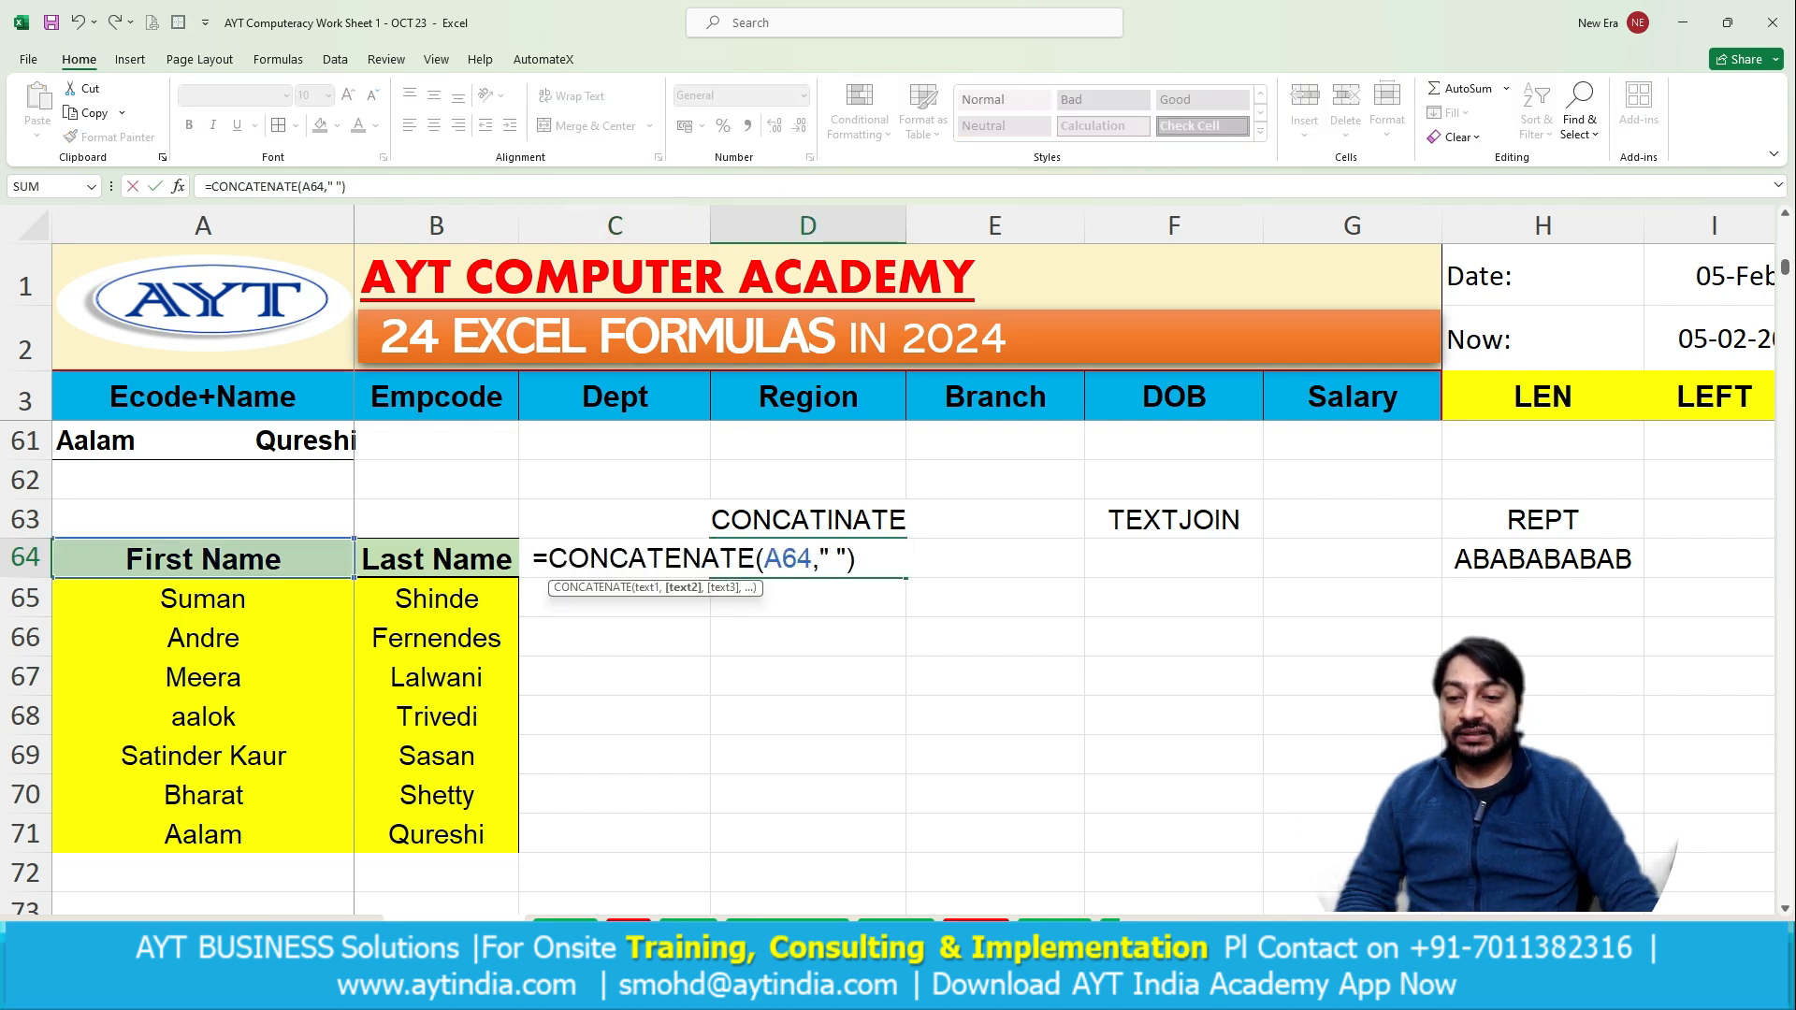
pyautogui.write(',')
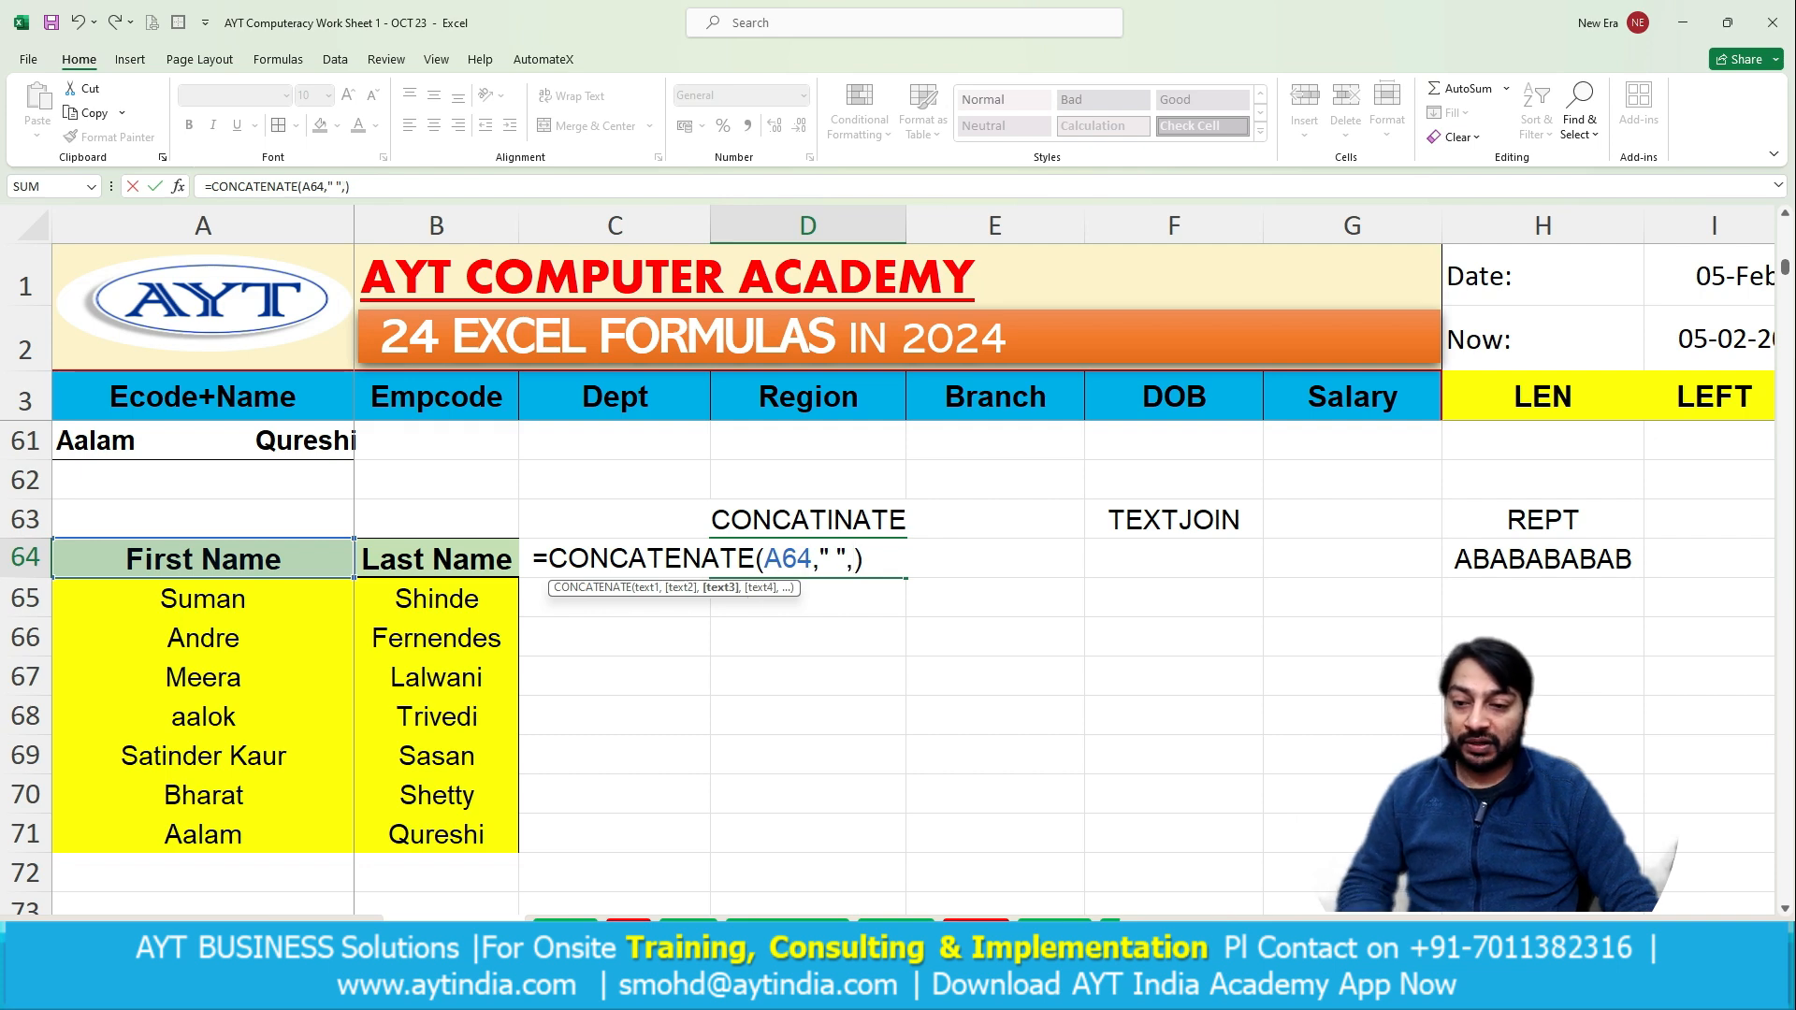
pyautogui.press('Left')
pyautogui.press('Left')
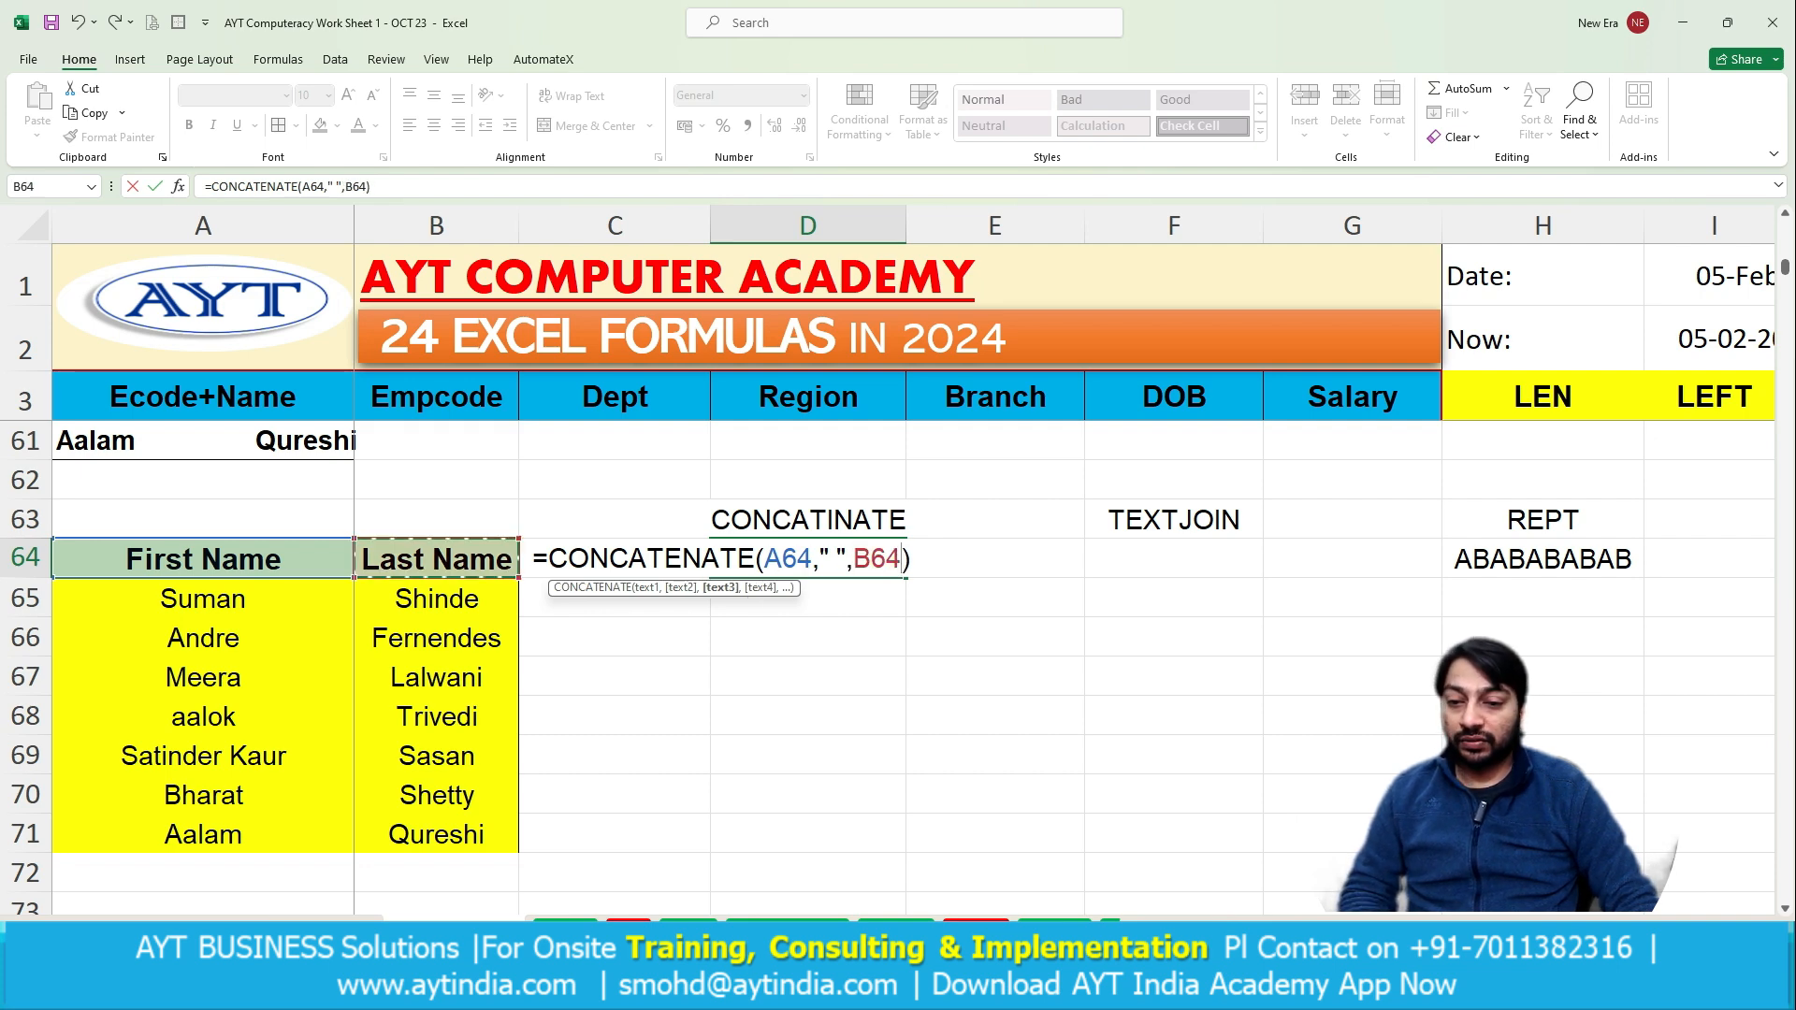
pyautogui.press('Return')
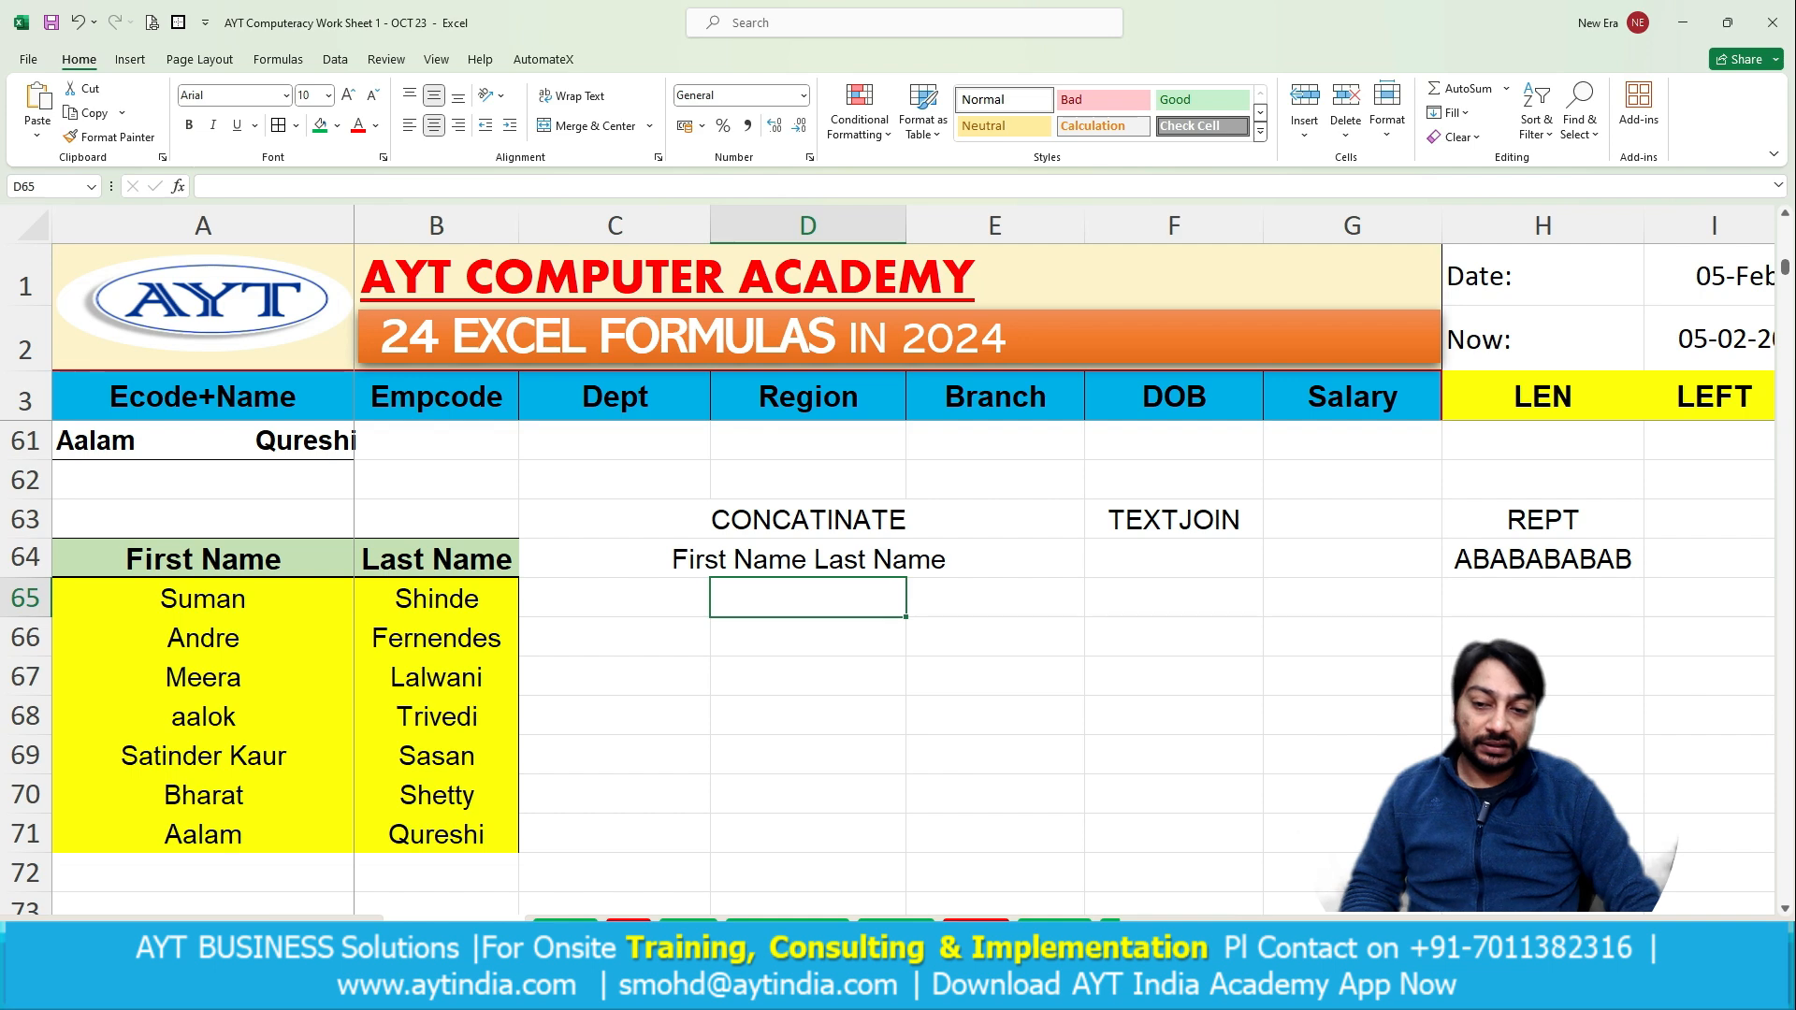
# Review the spaced CONCATENATE formula in D64, fill it down to D71 and left-align the results.
pyautogui.press('Up')
pyautogui.press('F2')
pyautogui.doubleClick(837, 558)
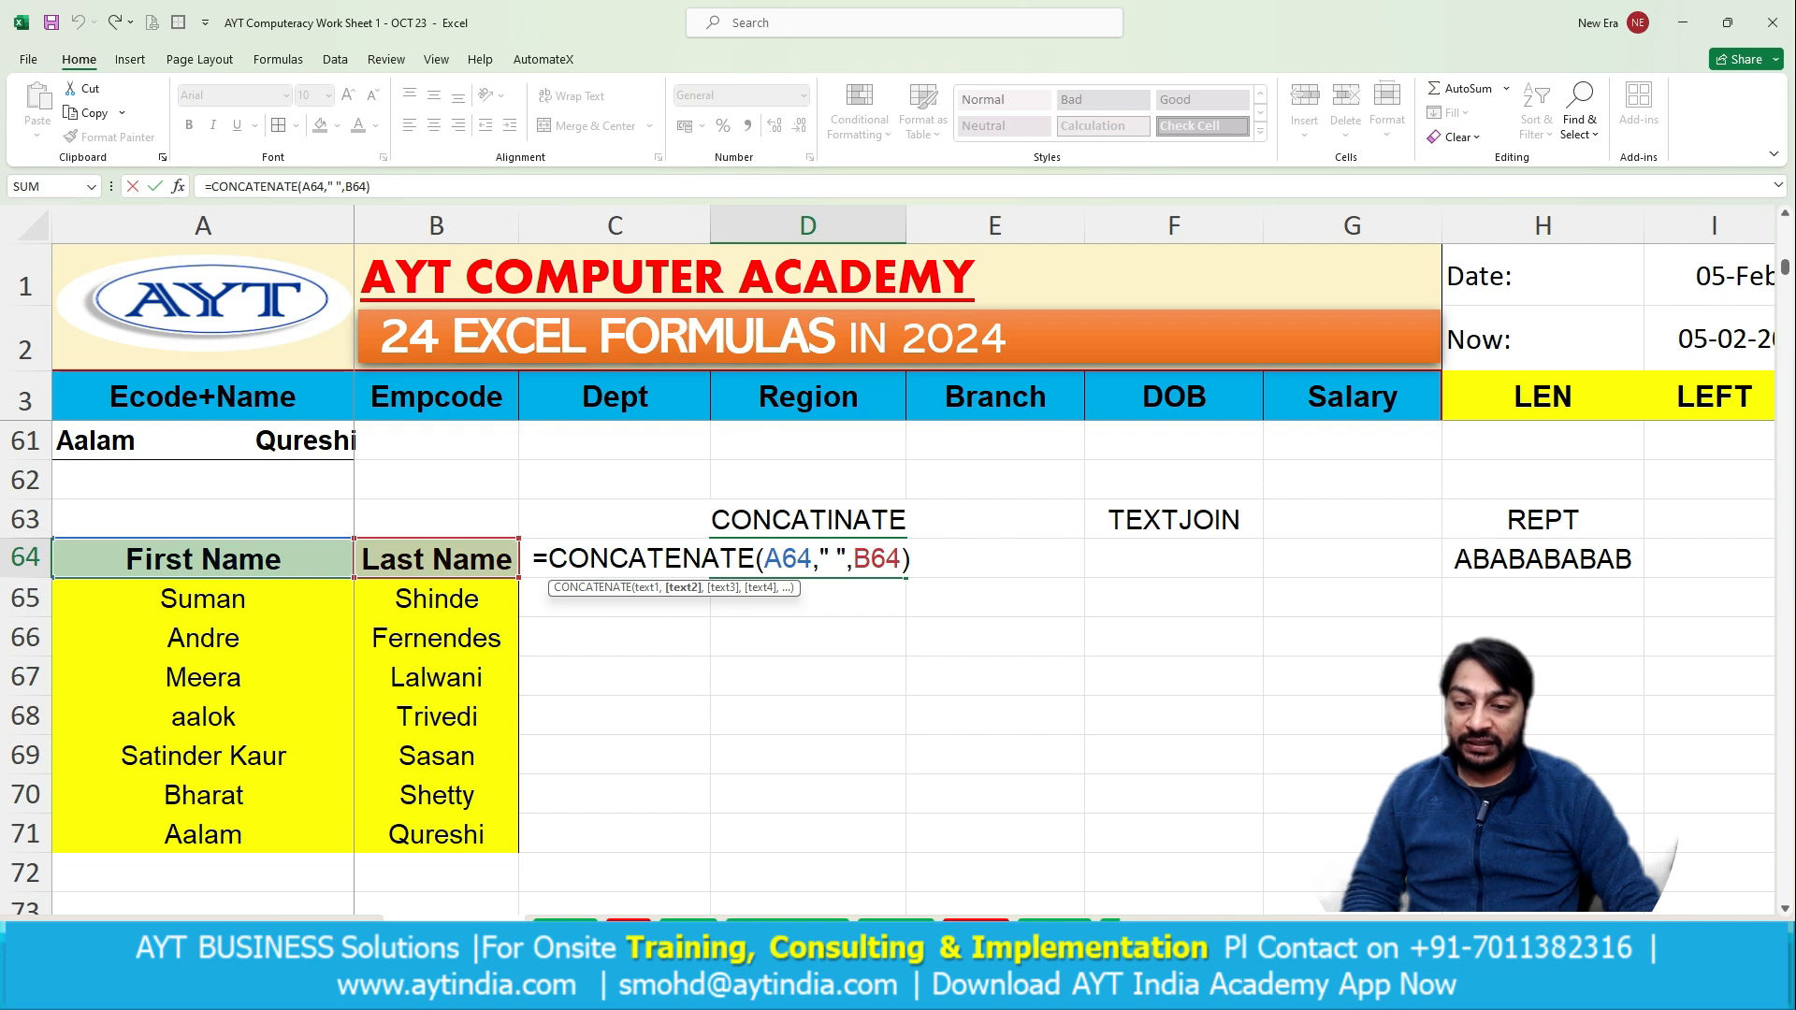
pyautogui.press('Return')
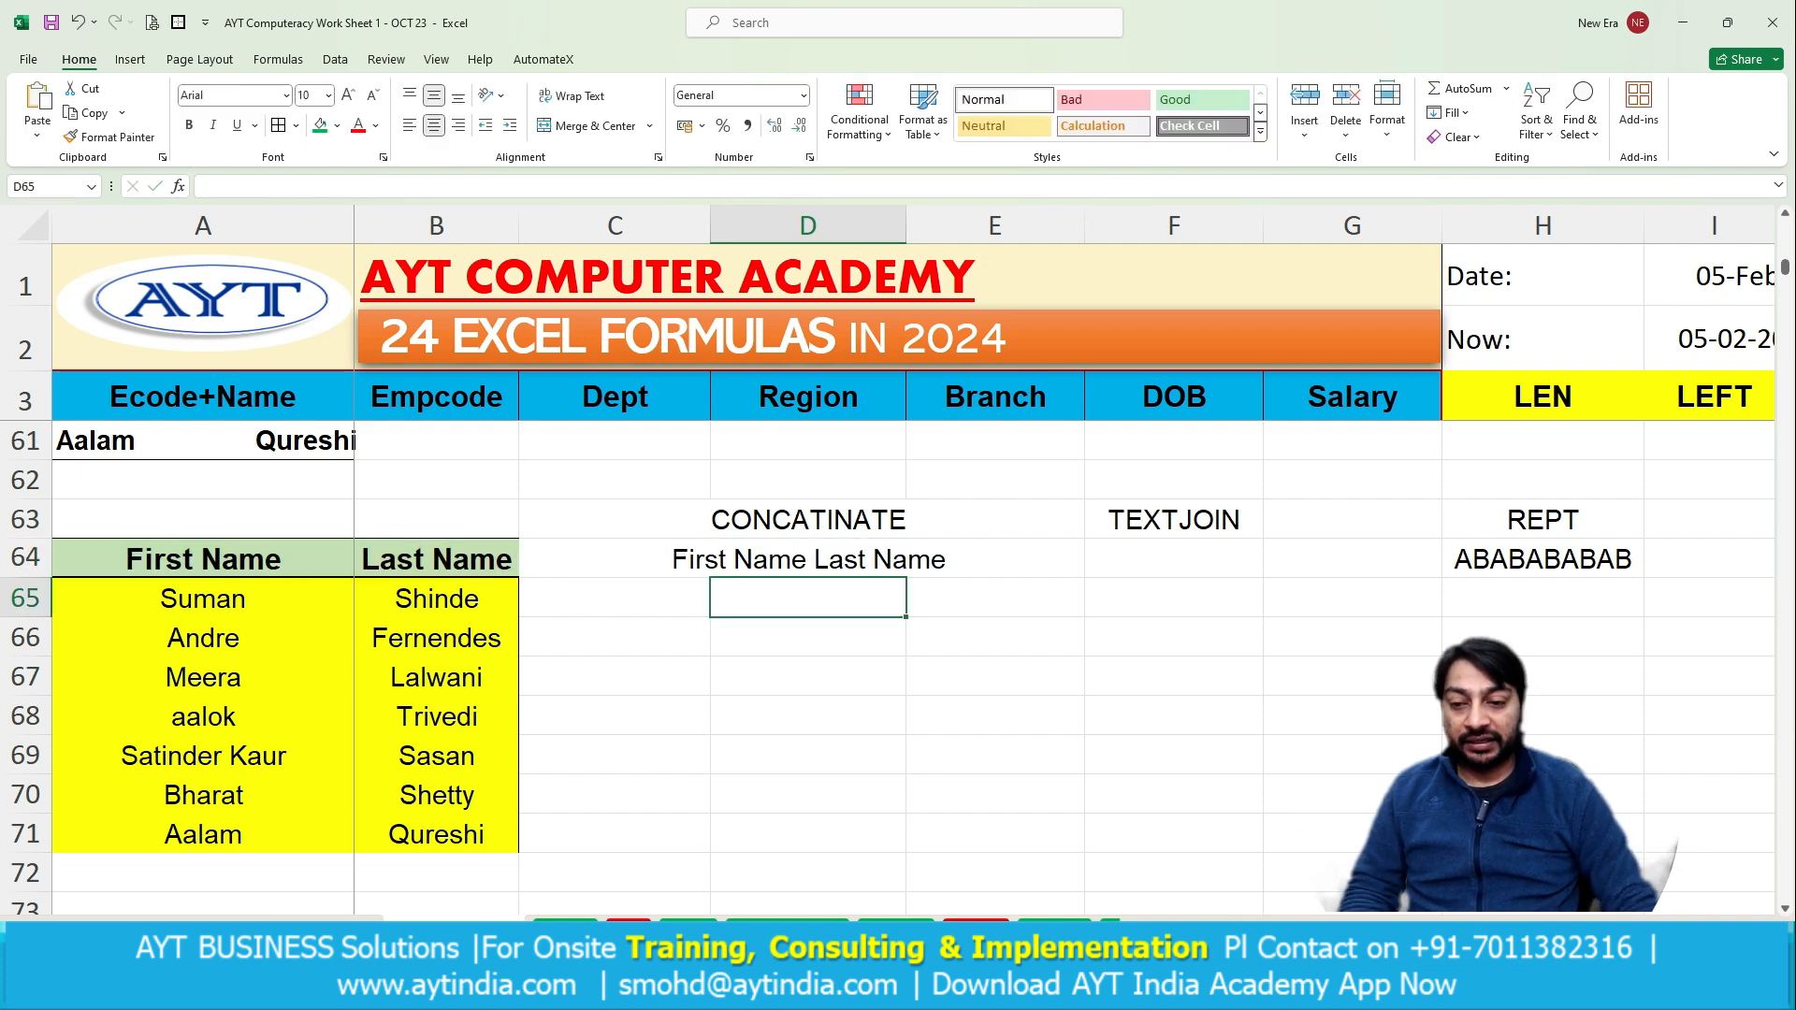
pyautogui.click(807, 558)
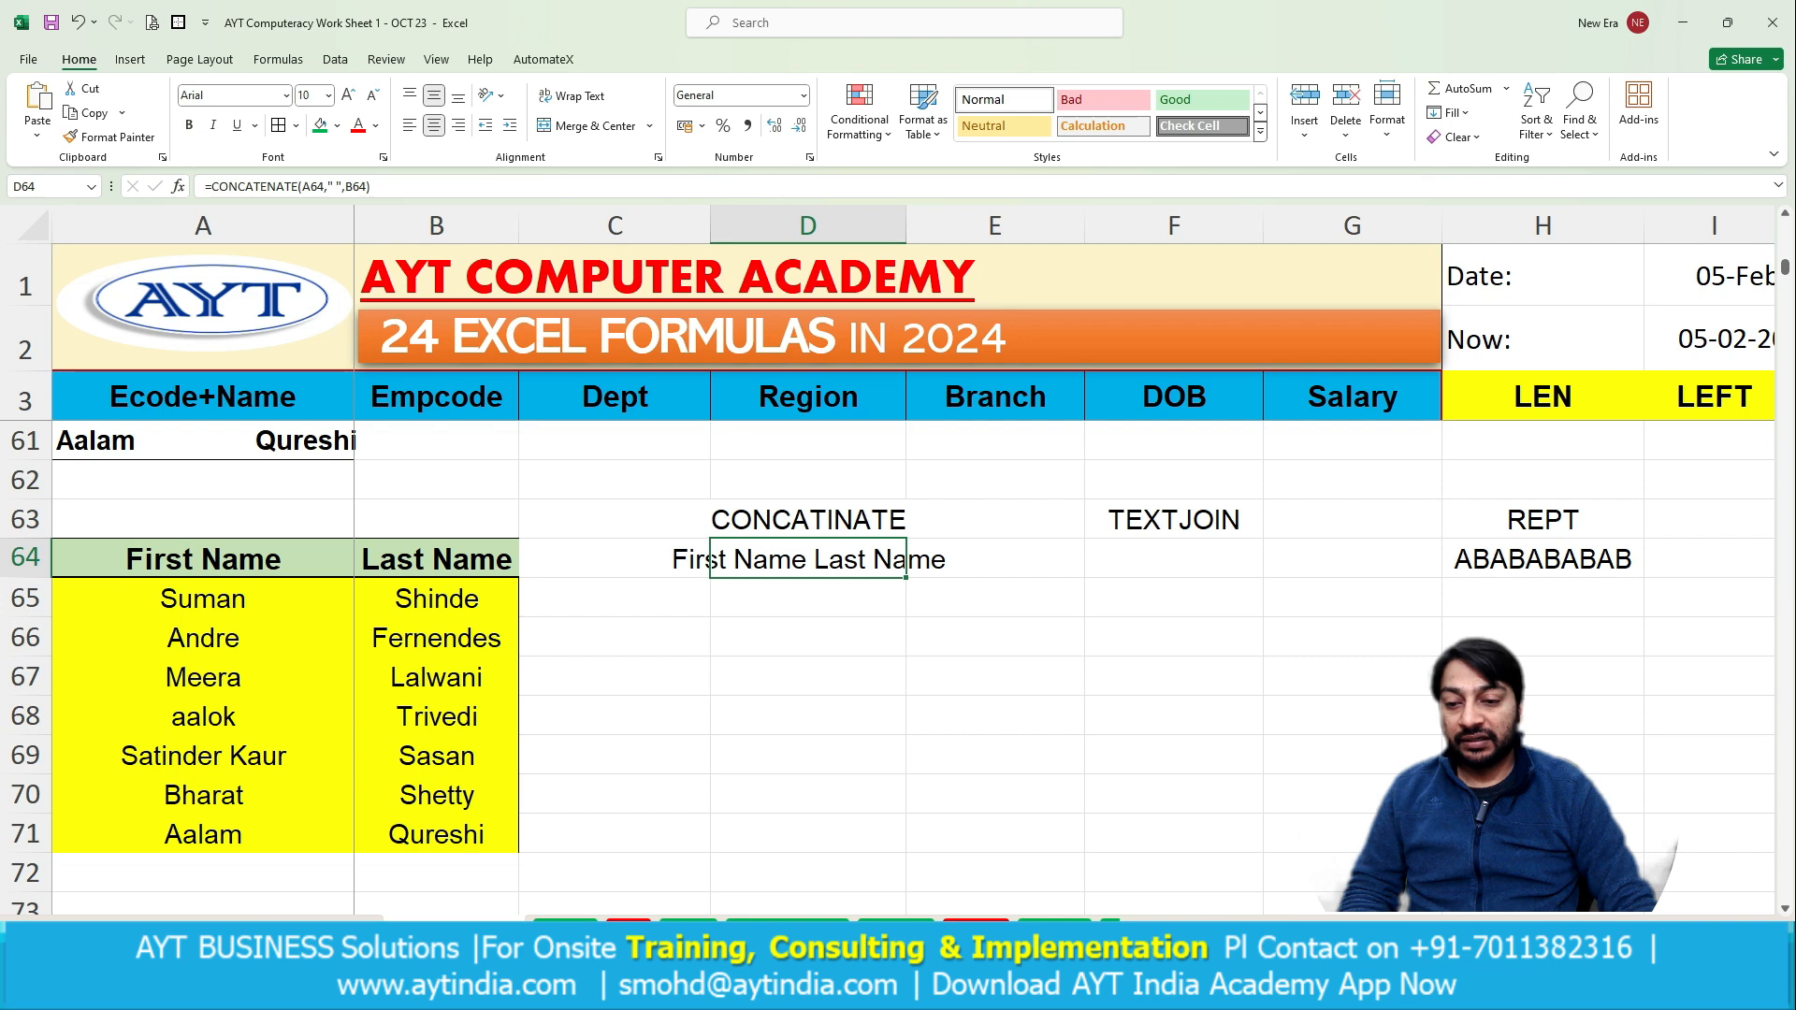
pyautogui.moveTo(905, 577); pyautogui.dragTo(905, 851)
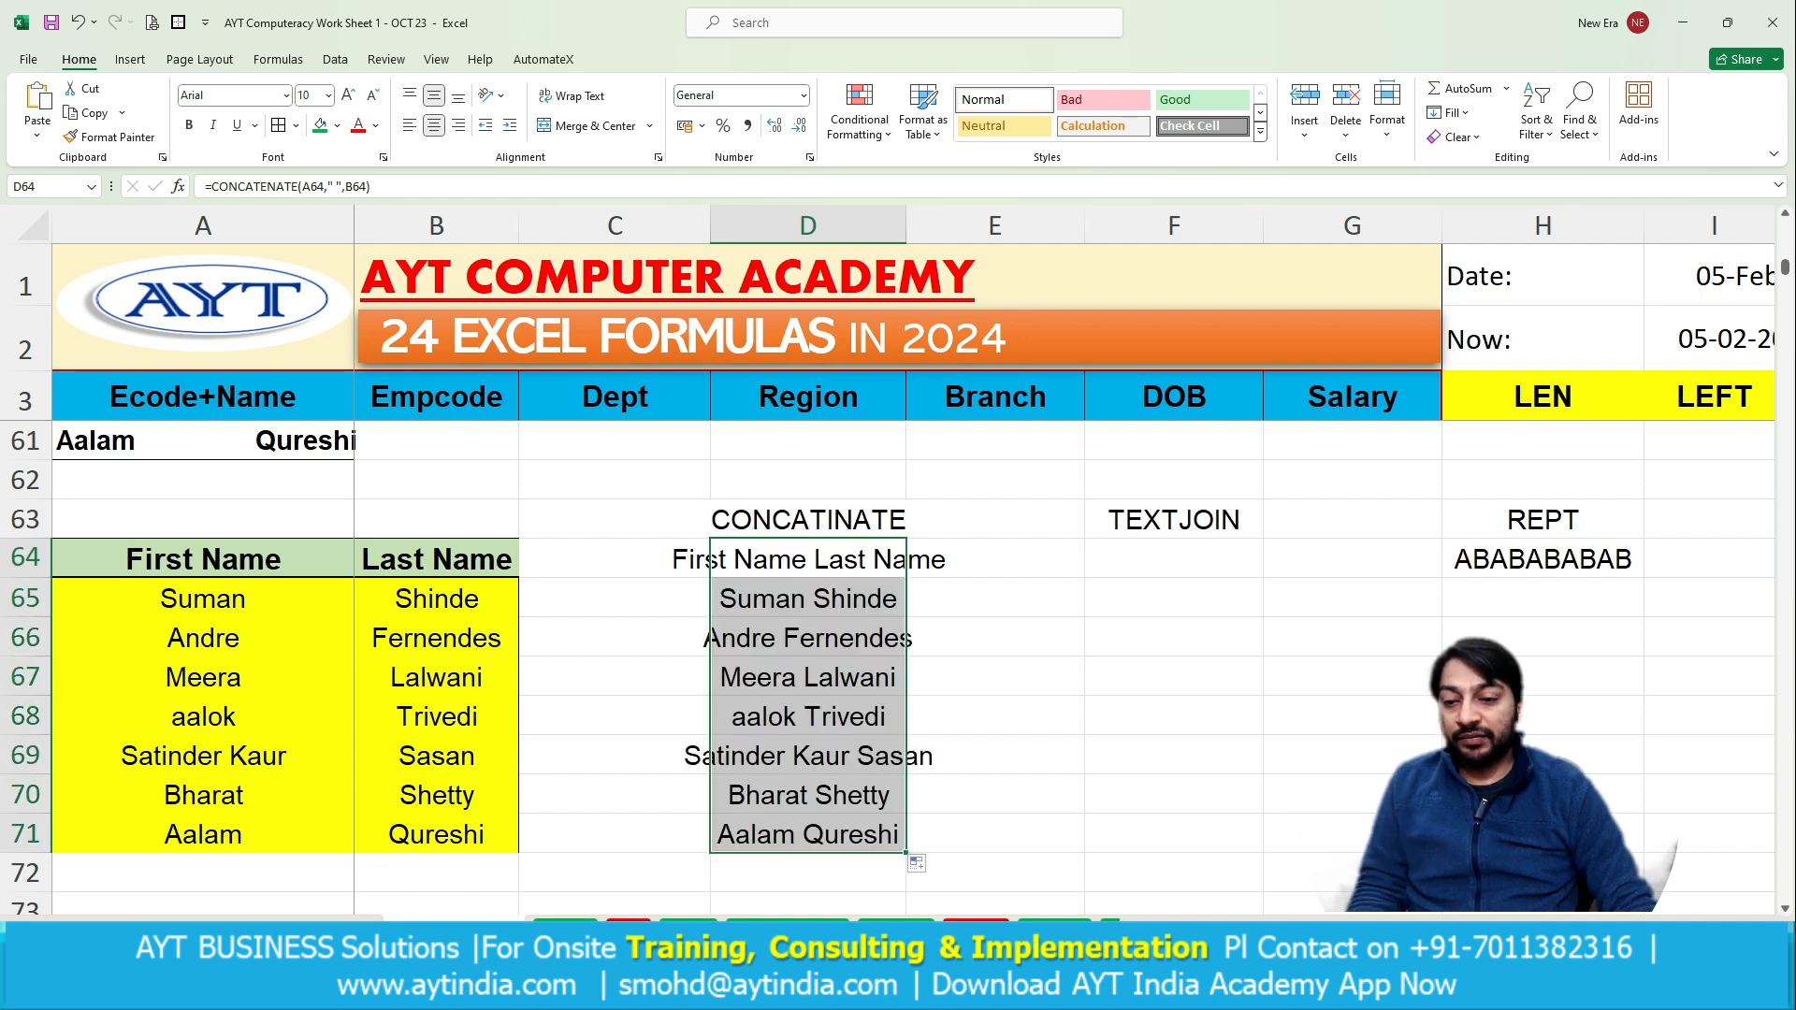
pyautogui.click(409, 124)
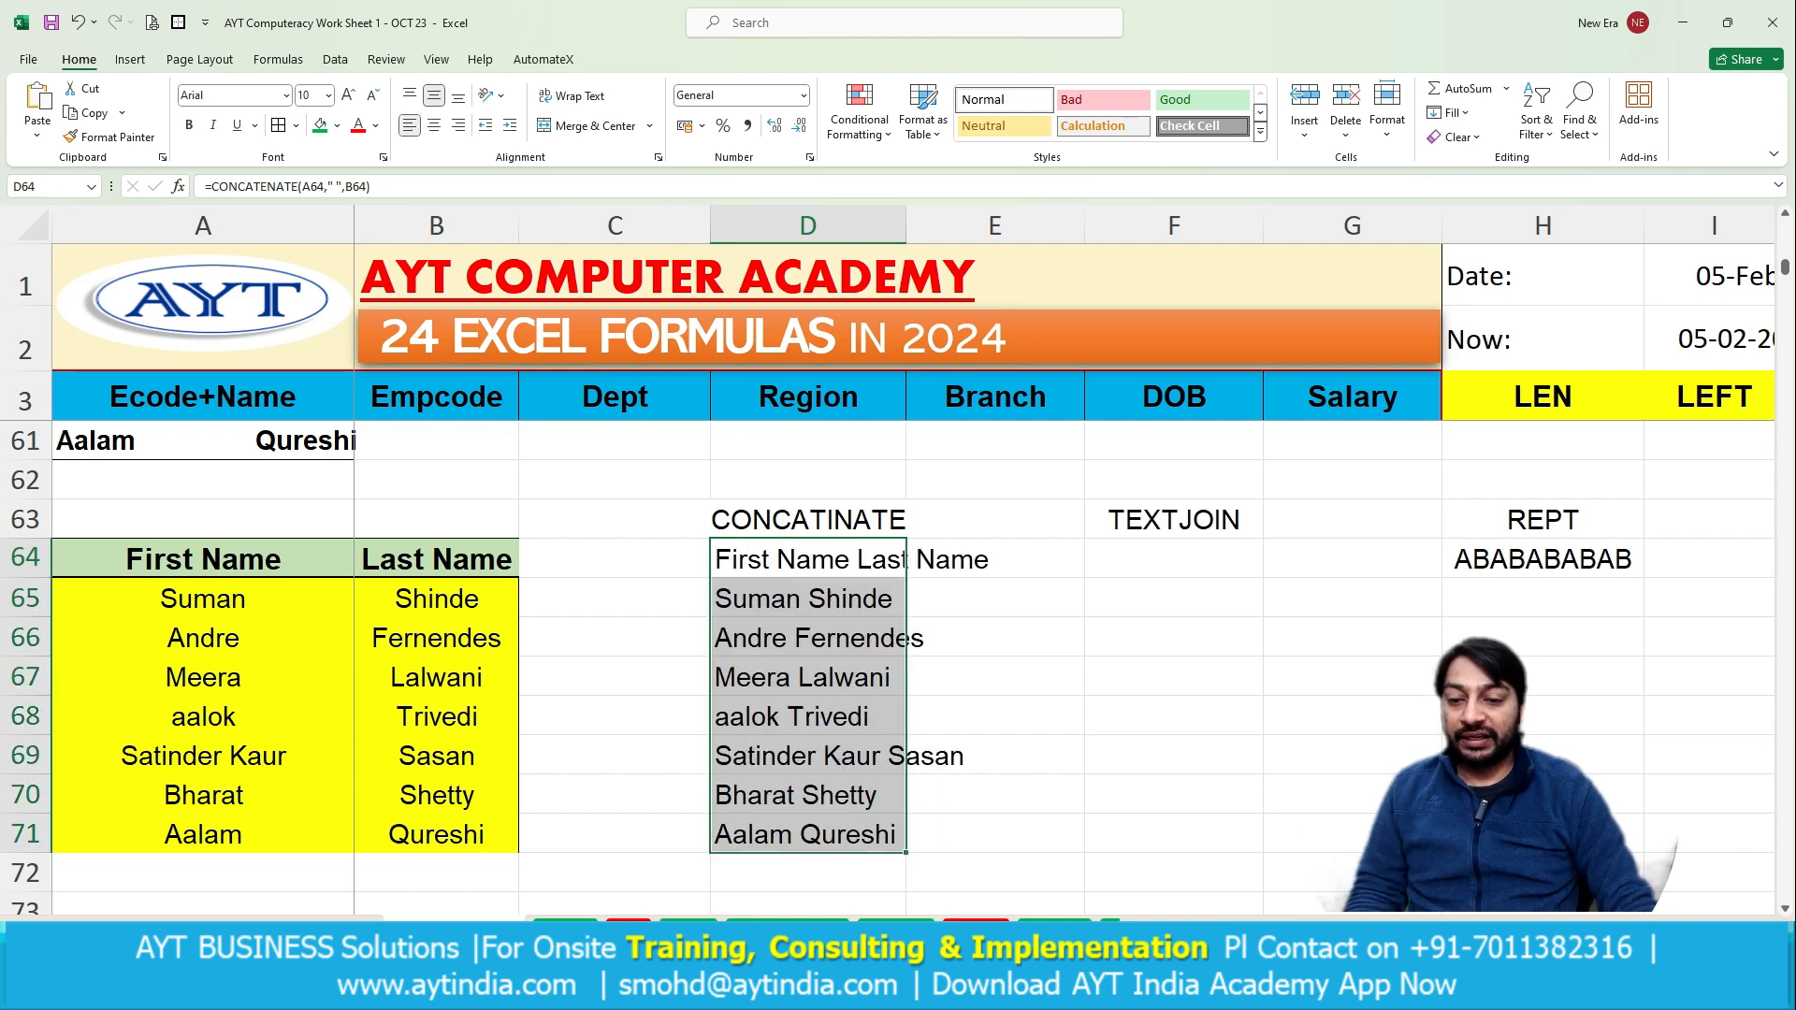
pyautogui.click(807, 637)
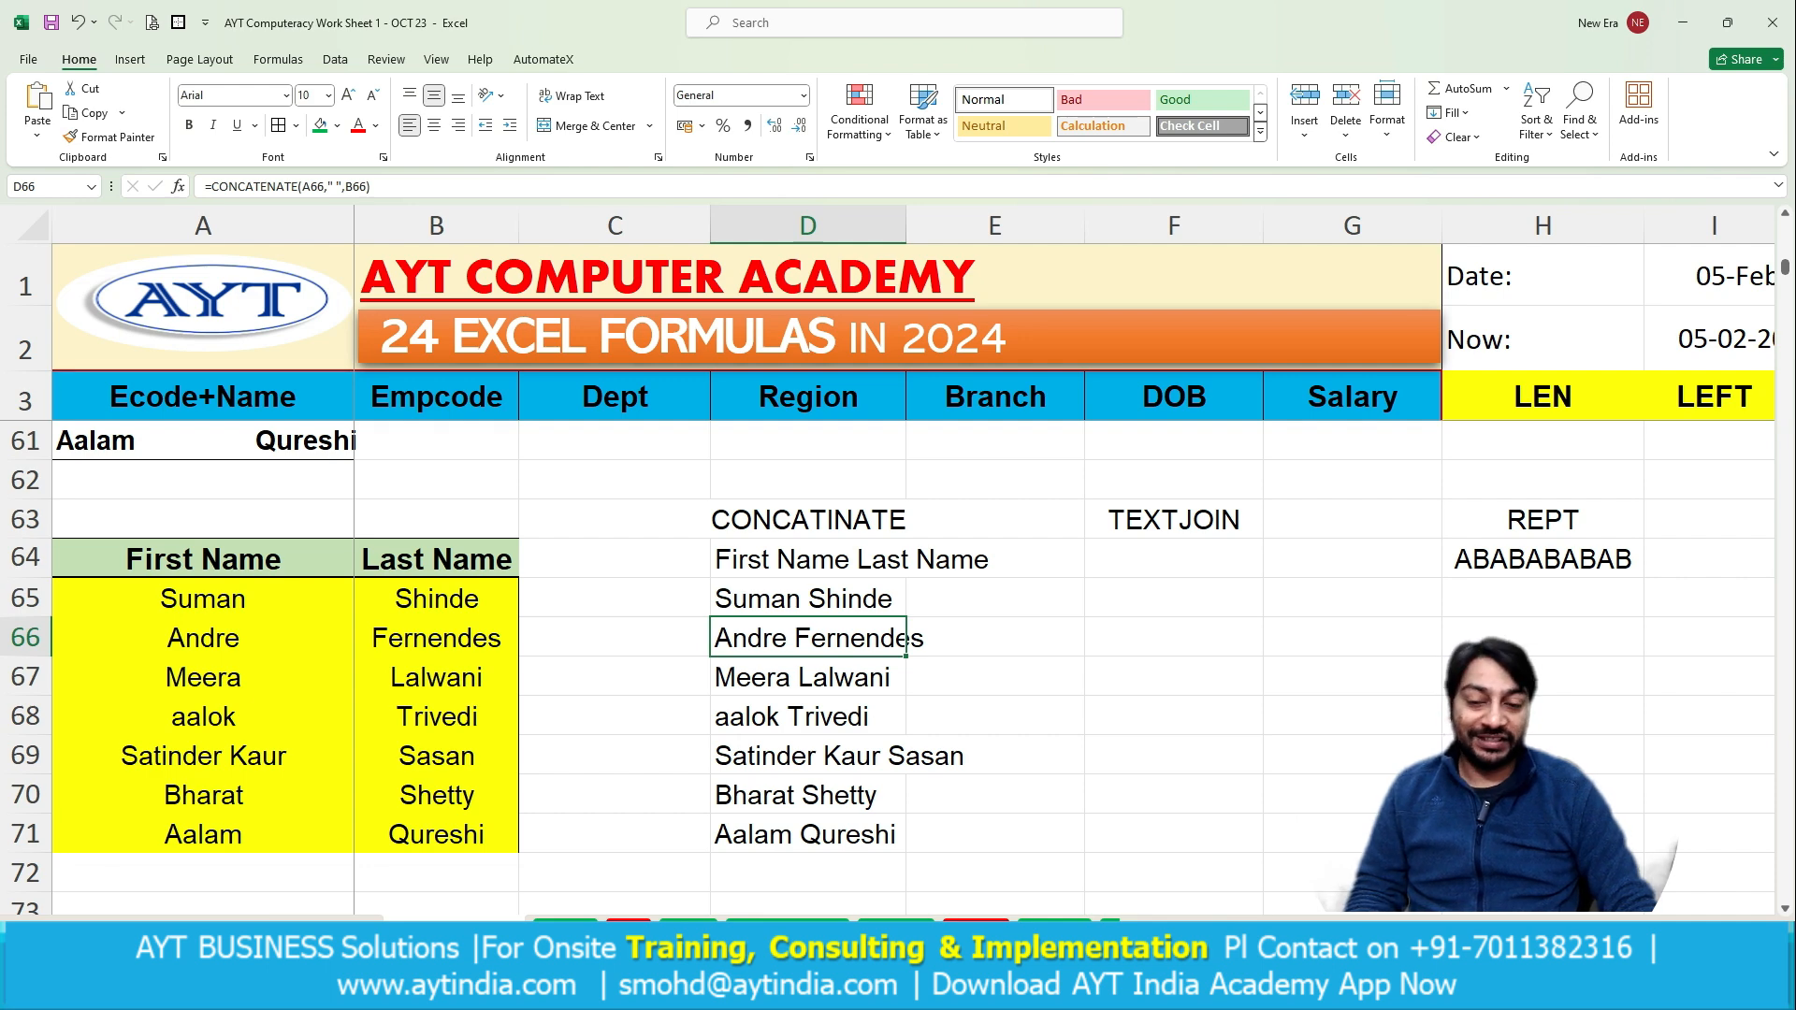
# Begin a TEXTJOIN formula in F64 with a hyphen as the delimiter and 0 as the ignore_empty argument.
pyautogui.click(1173, 559)
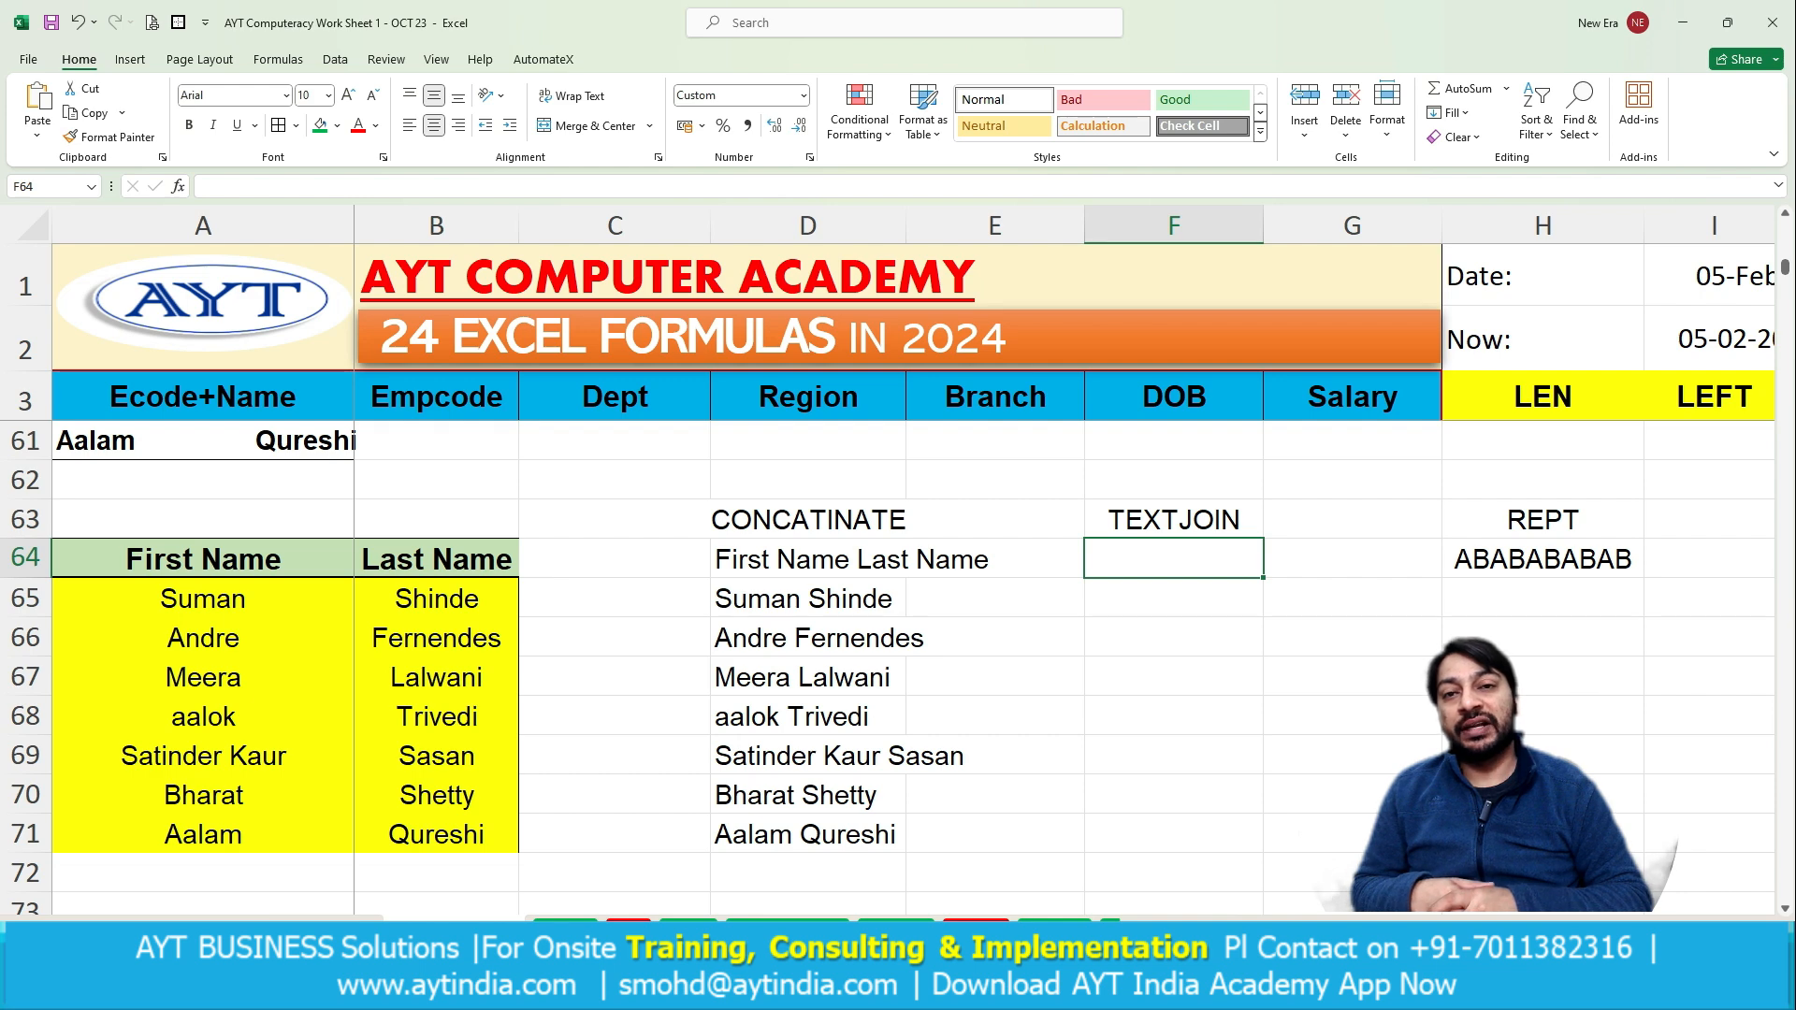
pyautogui.write('=TEXT')
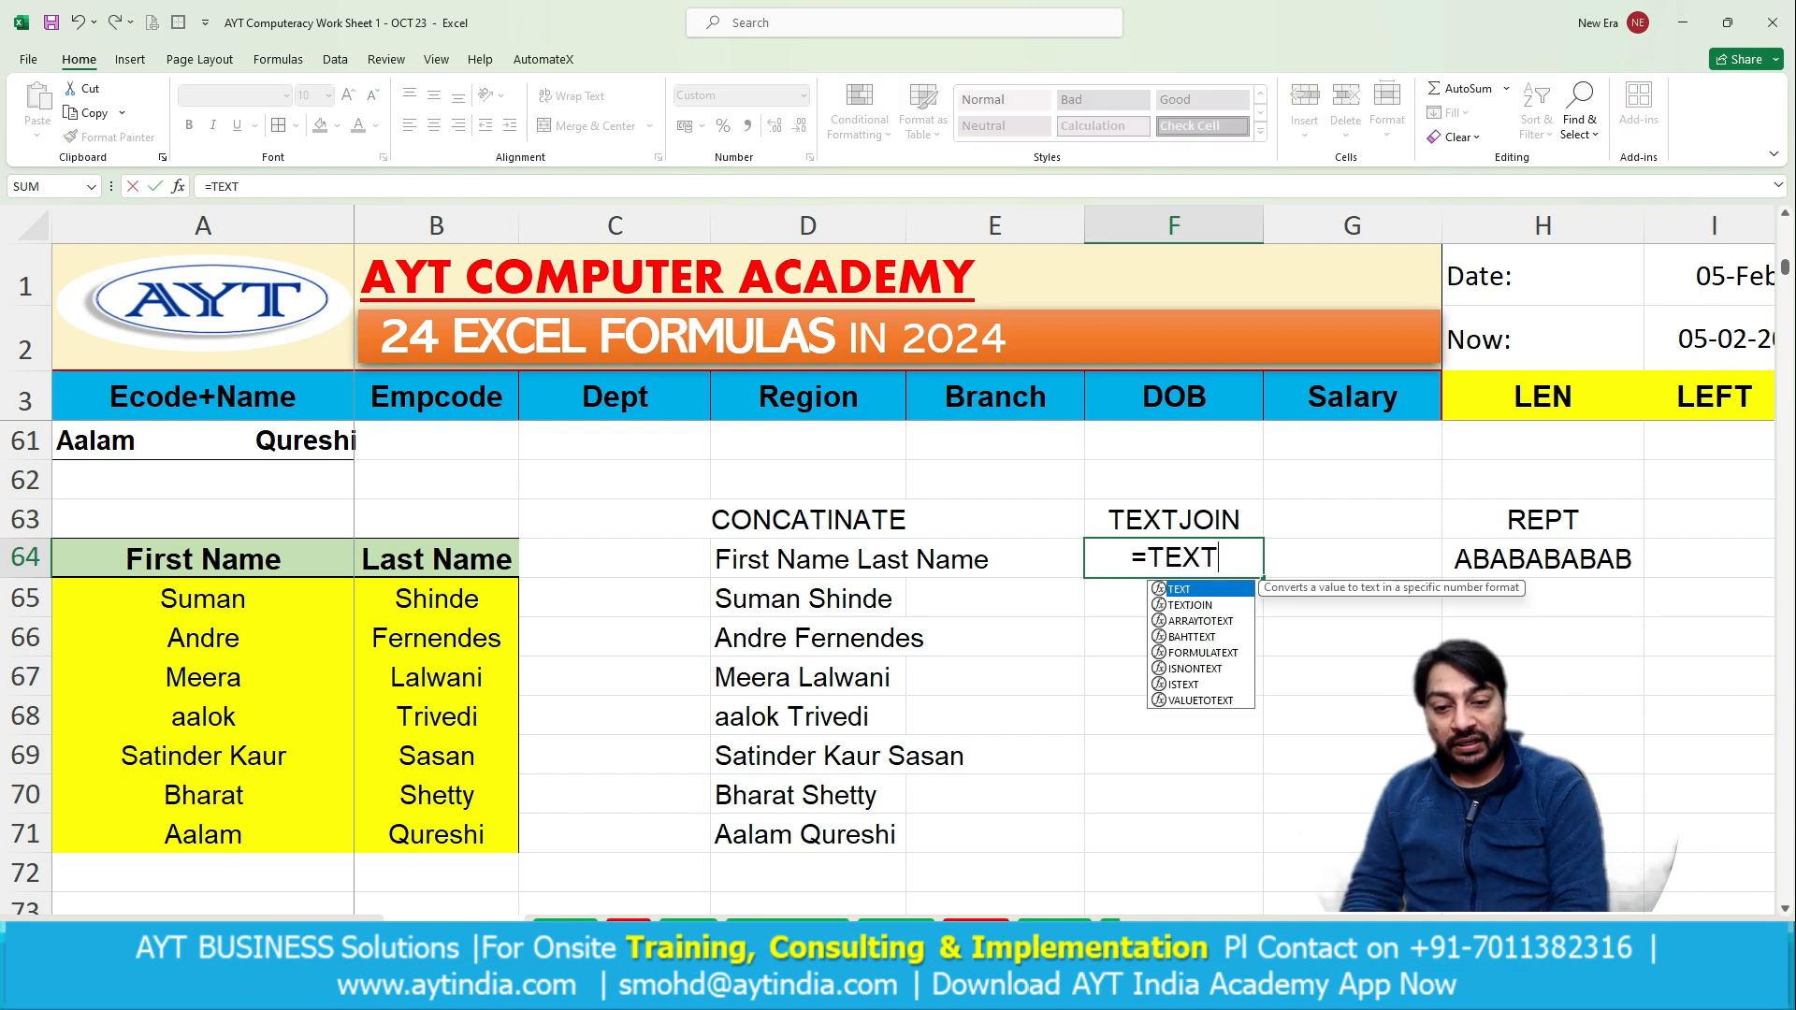
pyautogui.press('Down')
pyautogui.press('Tab')
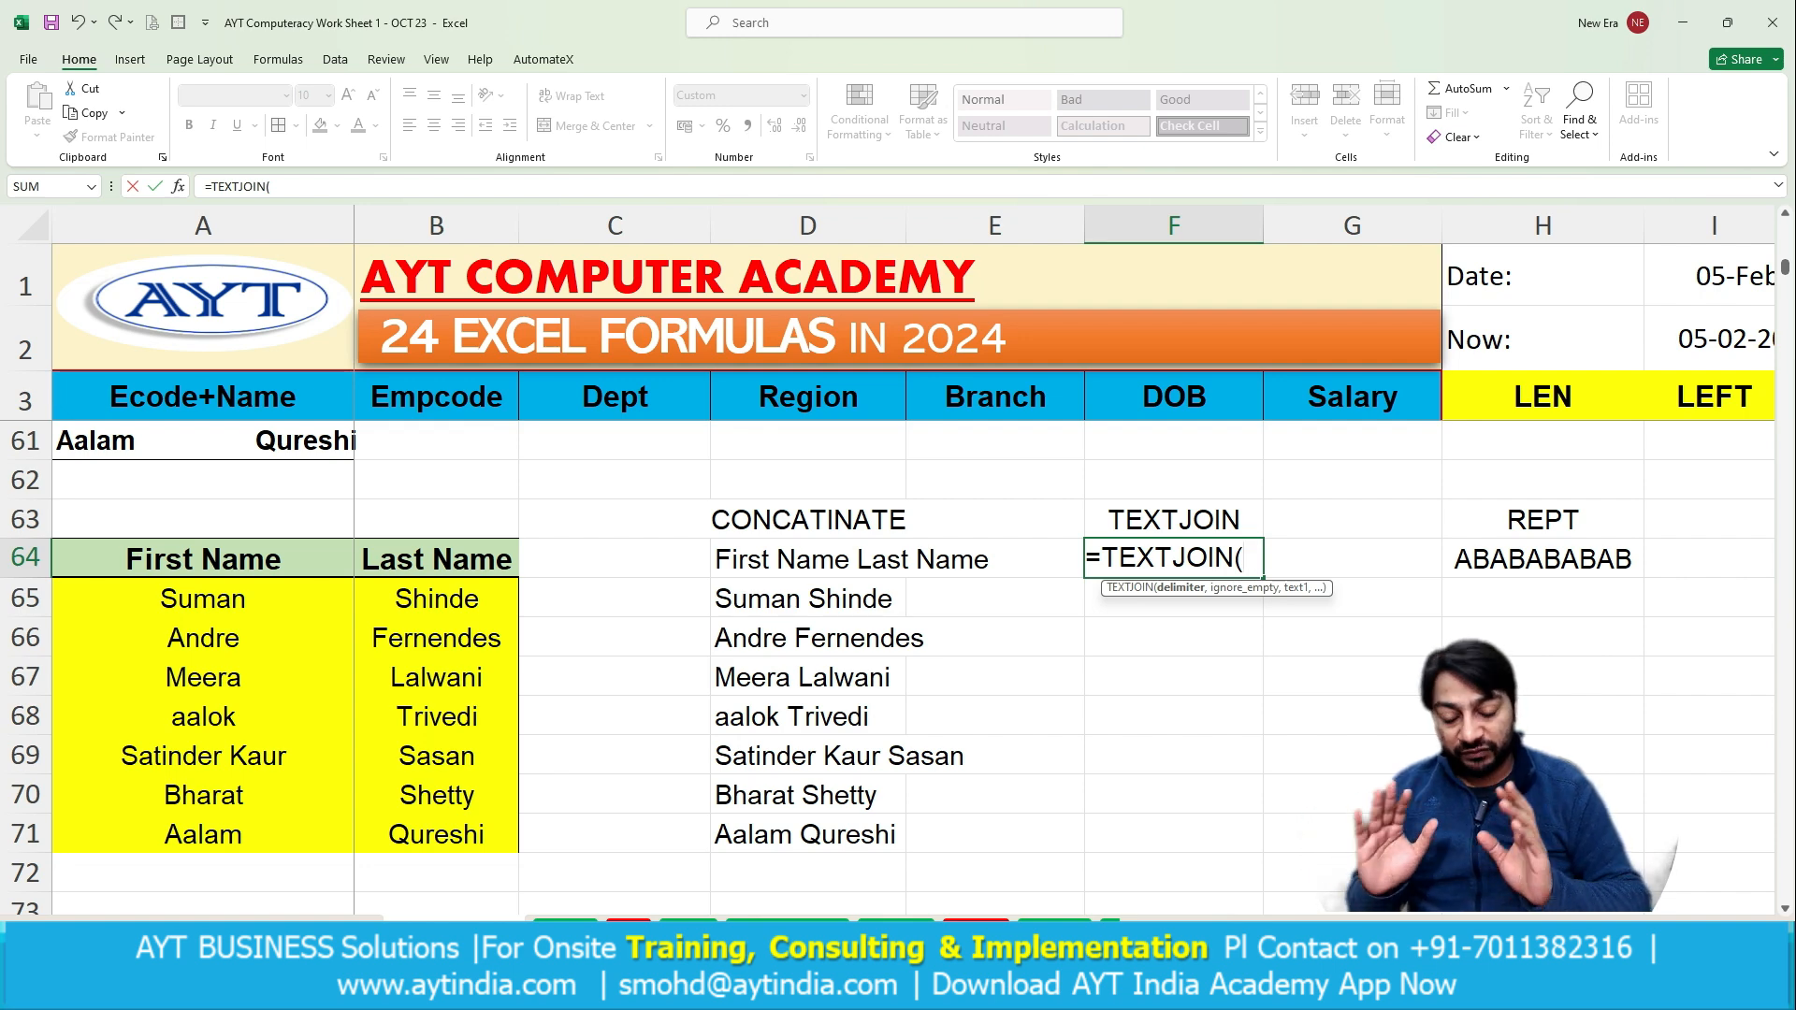
pyautogui.write('"-')
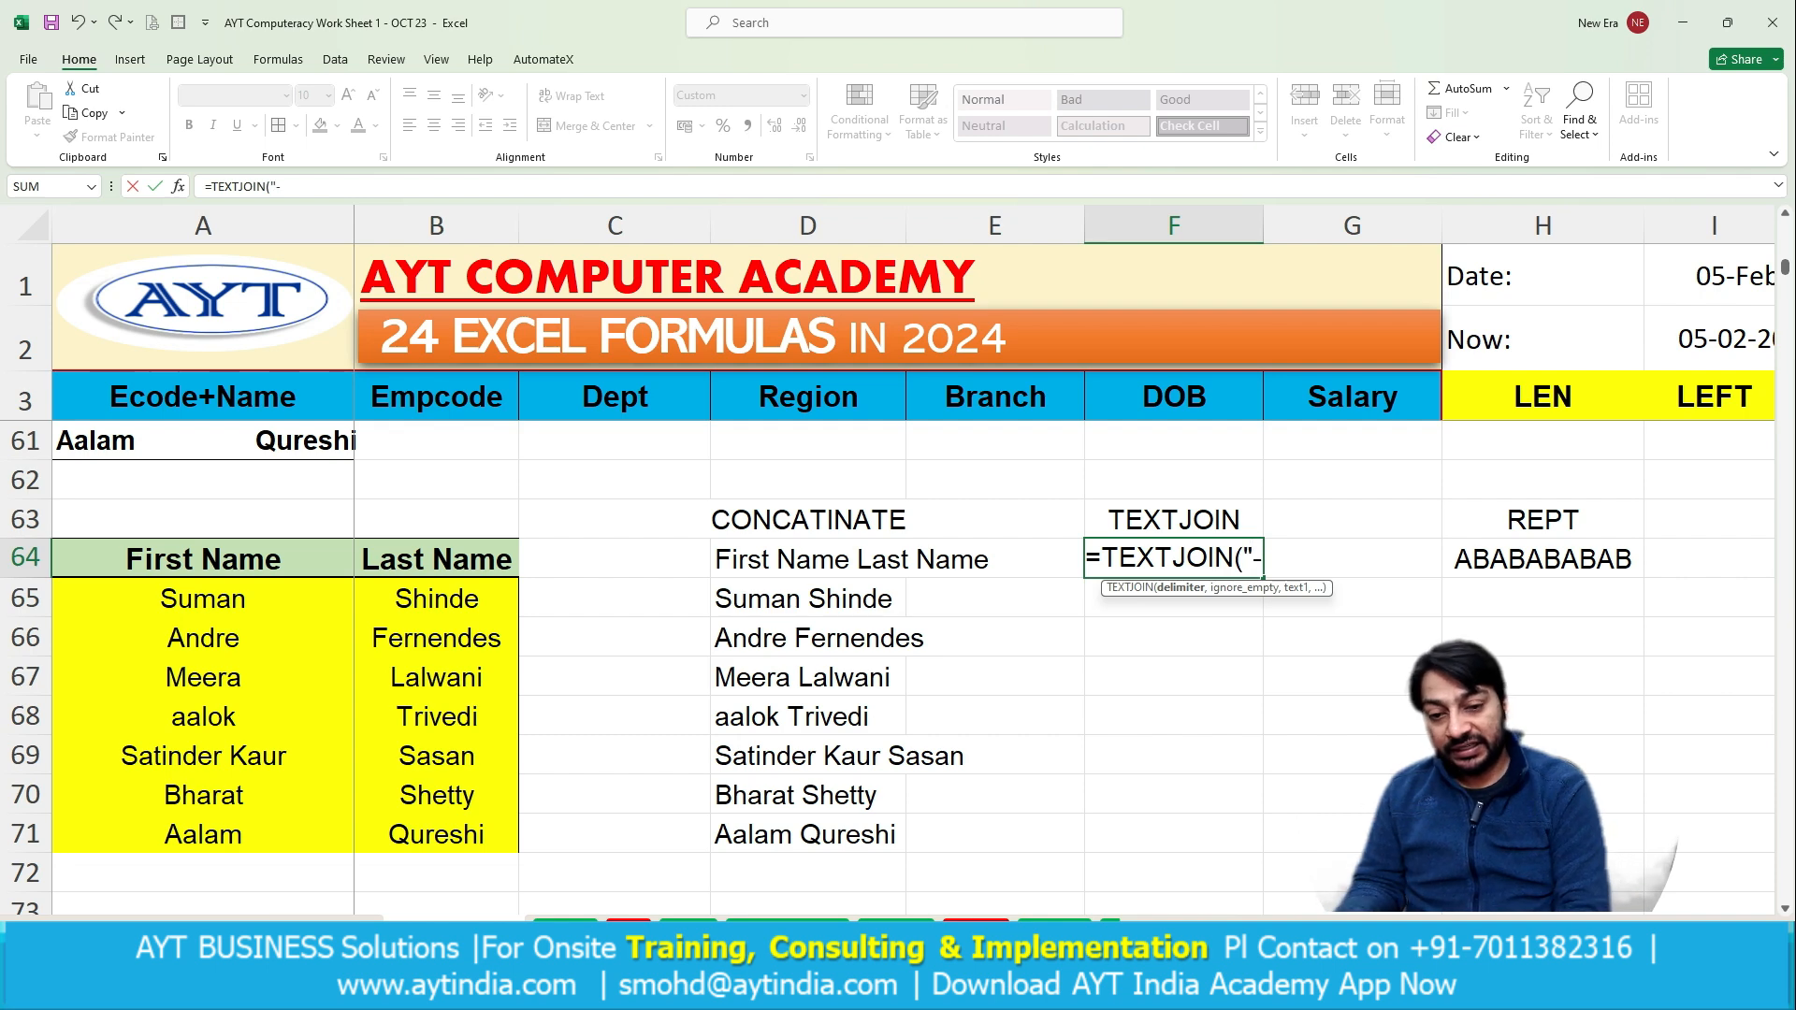
pyautogui.write('"')
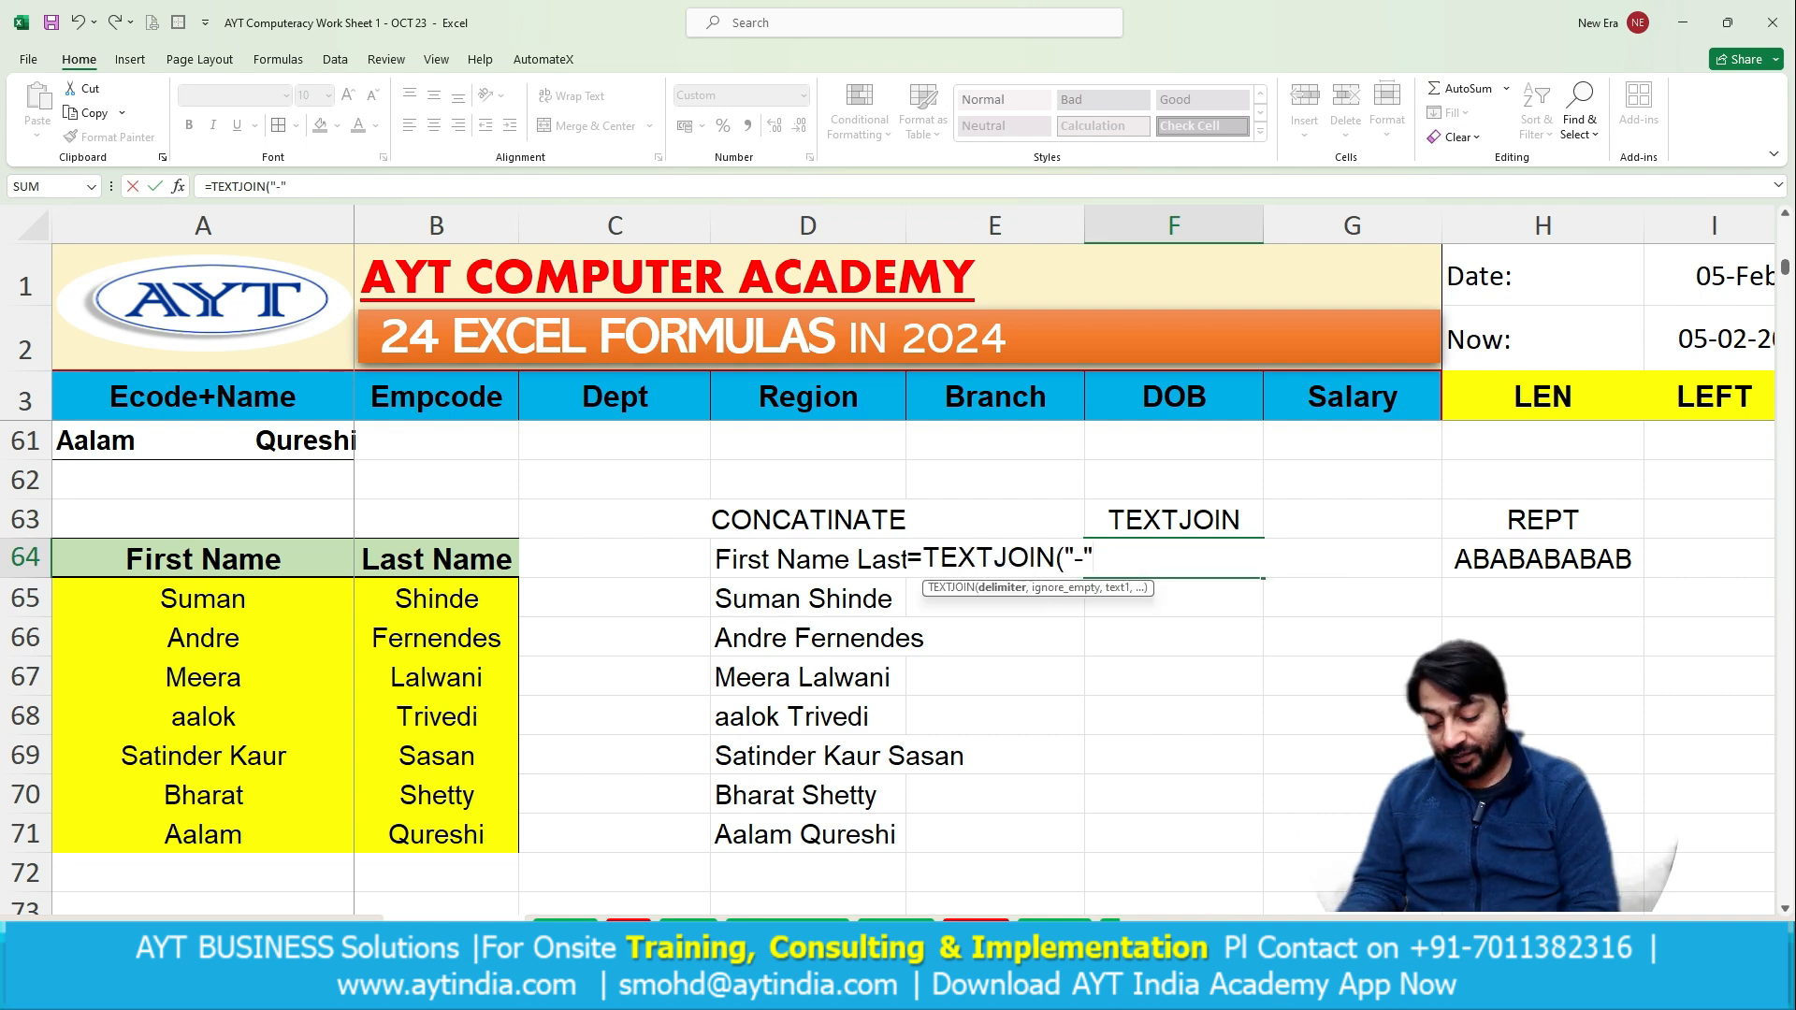
pyautogui.write(',')
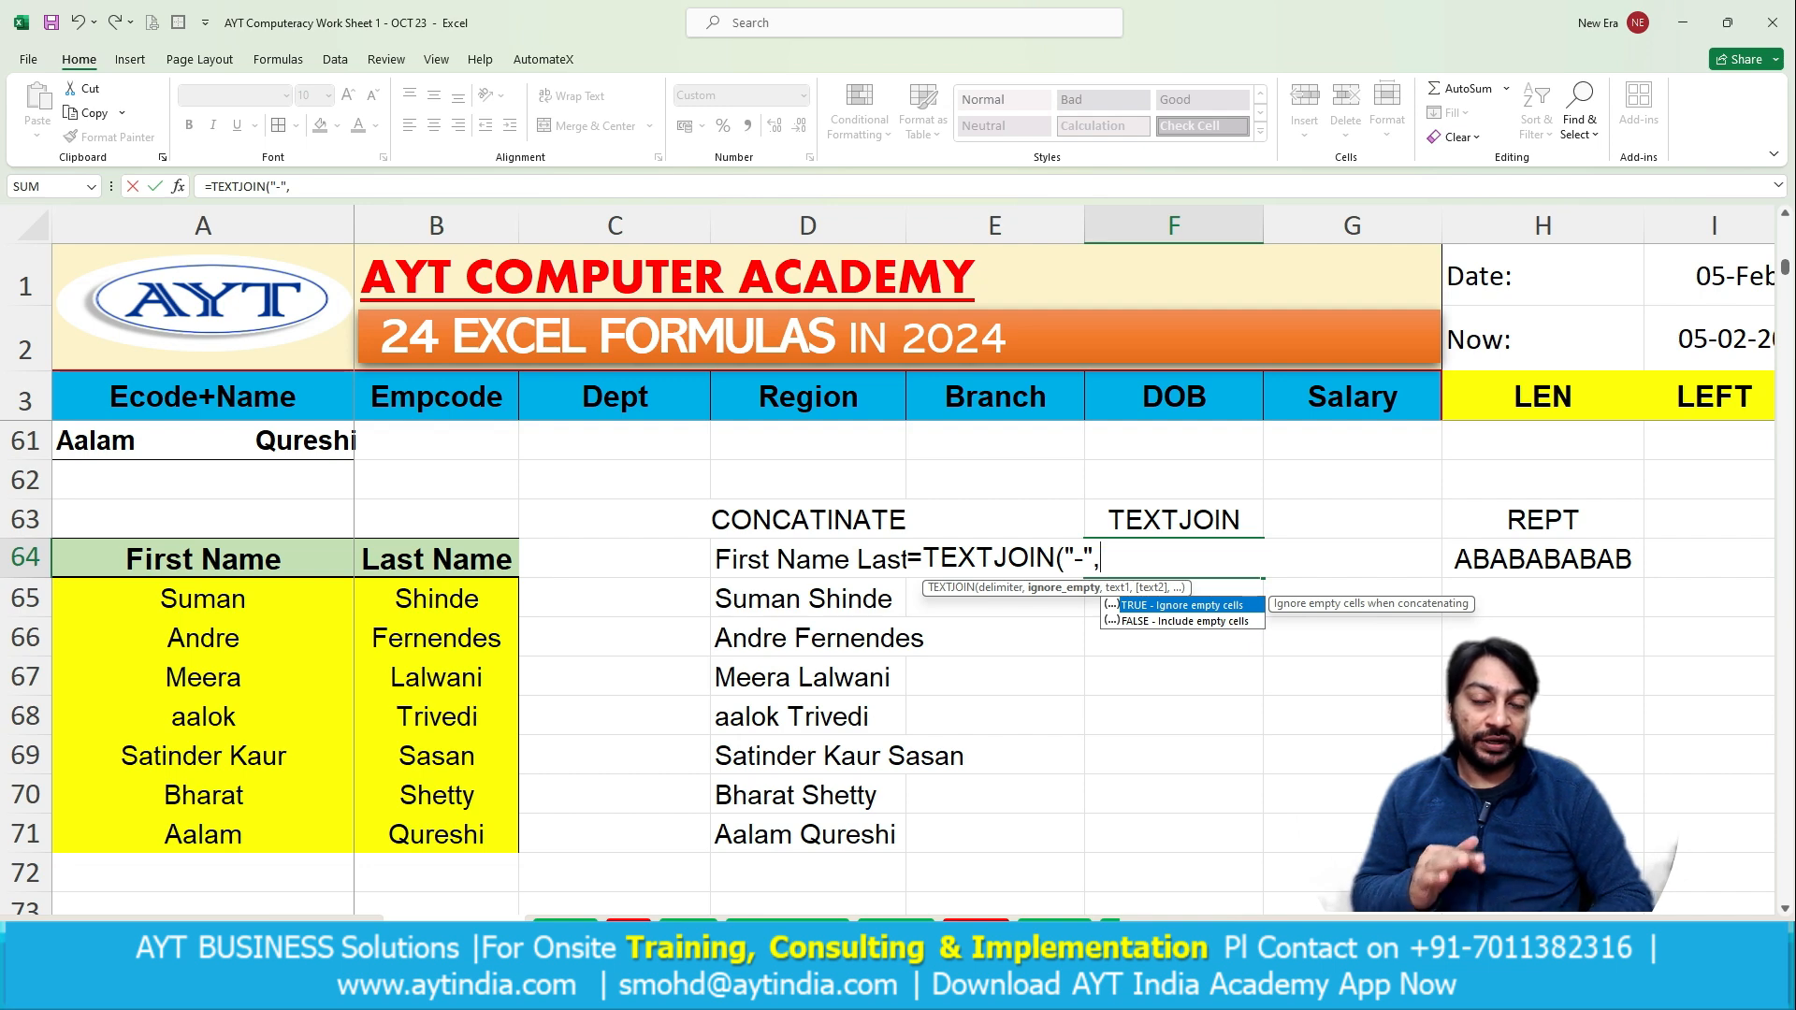
pyautogui.write('0')
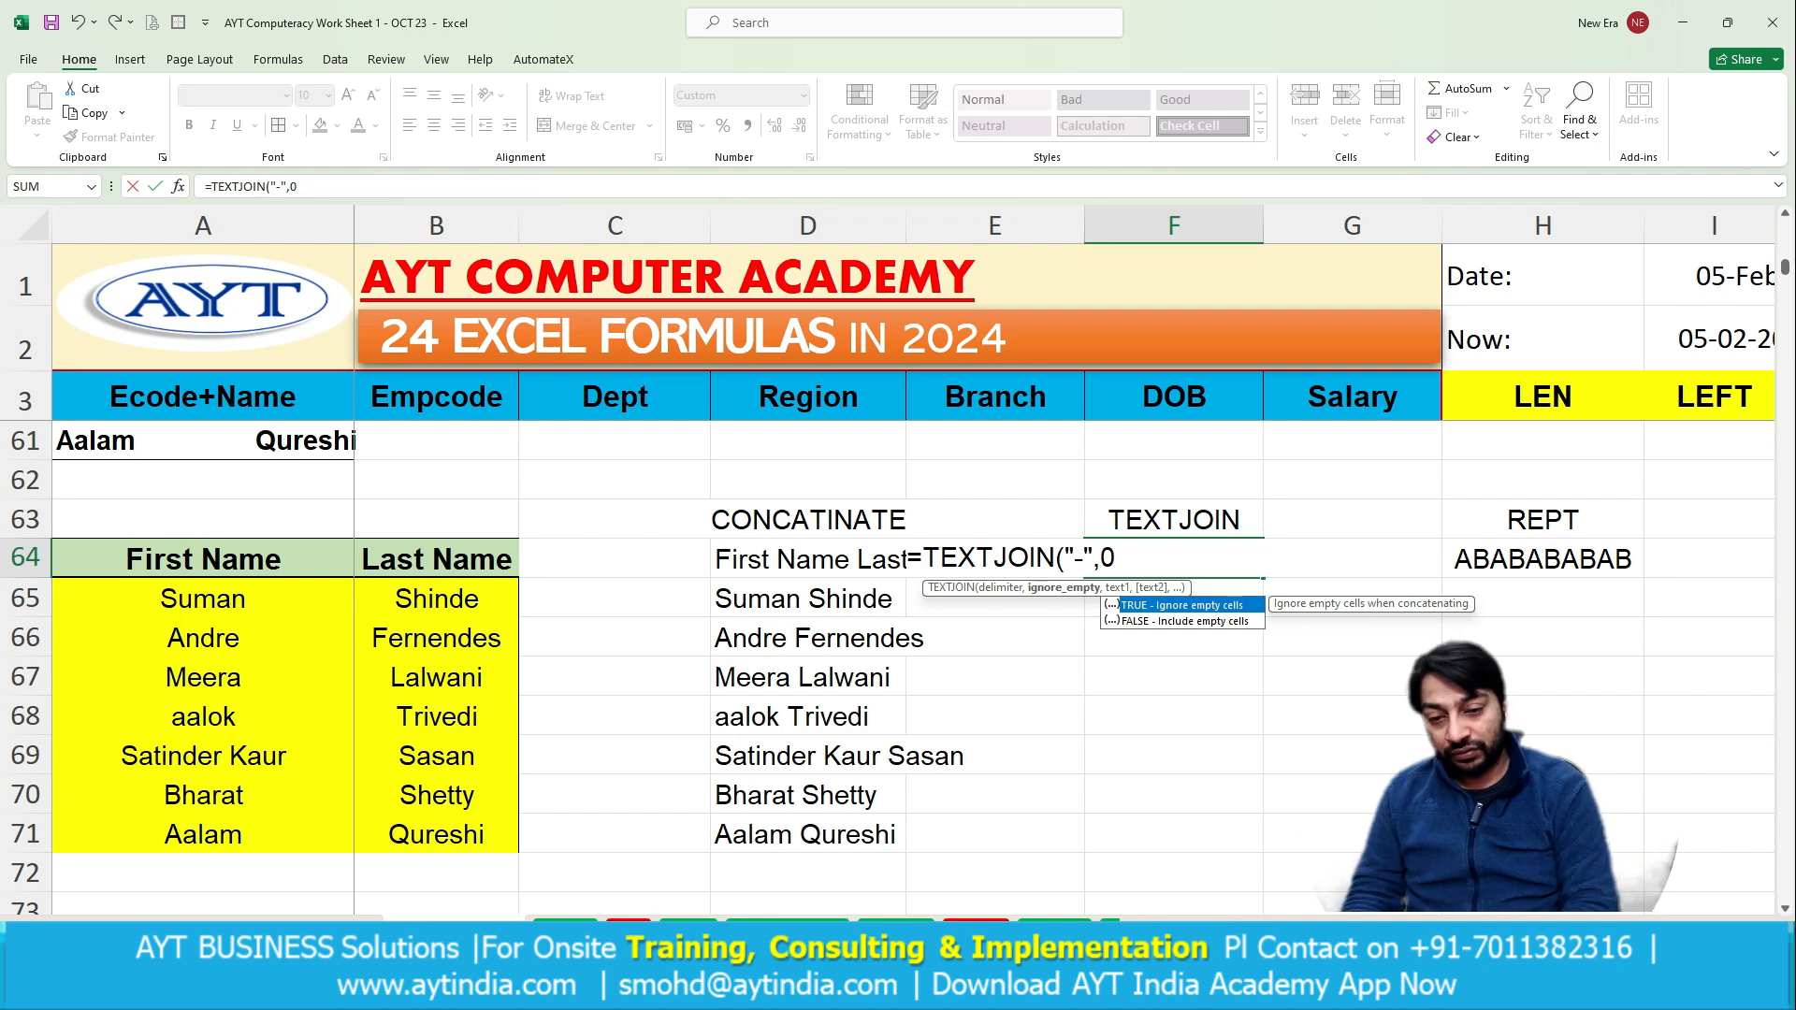
pyautogui.write(',')
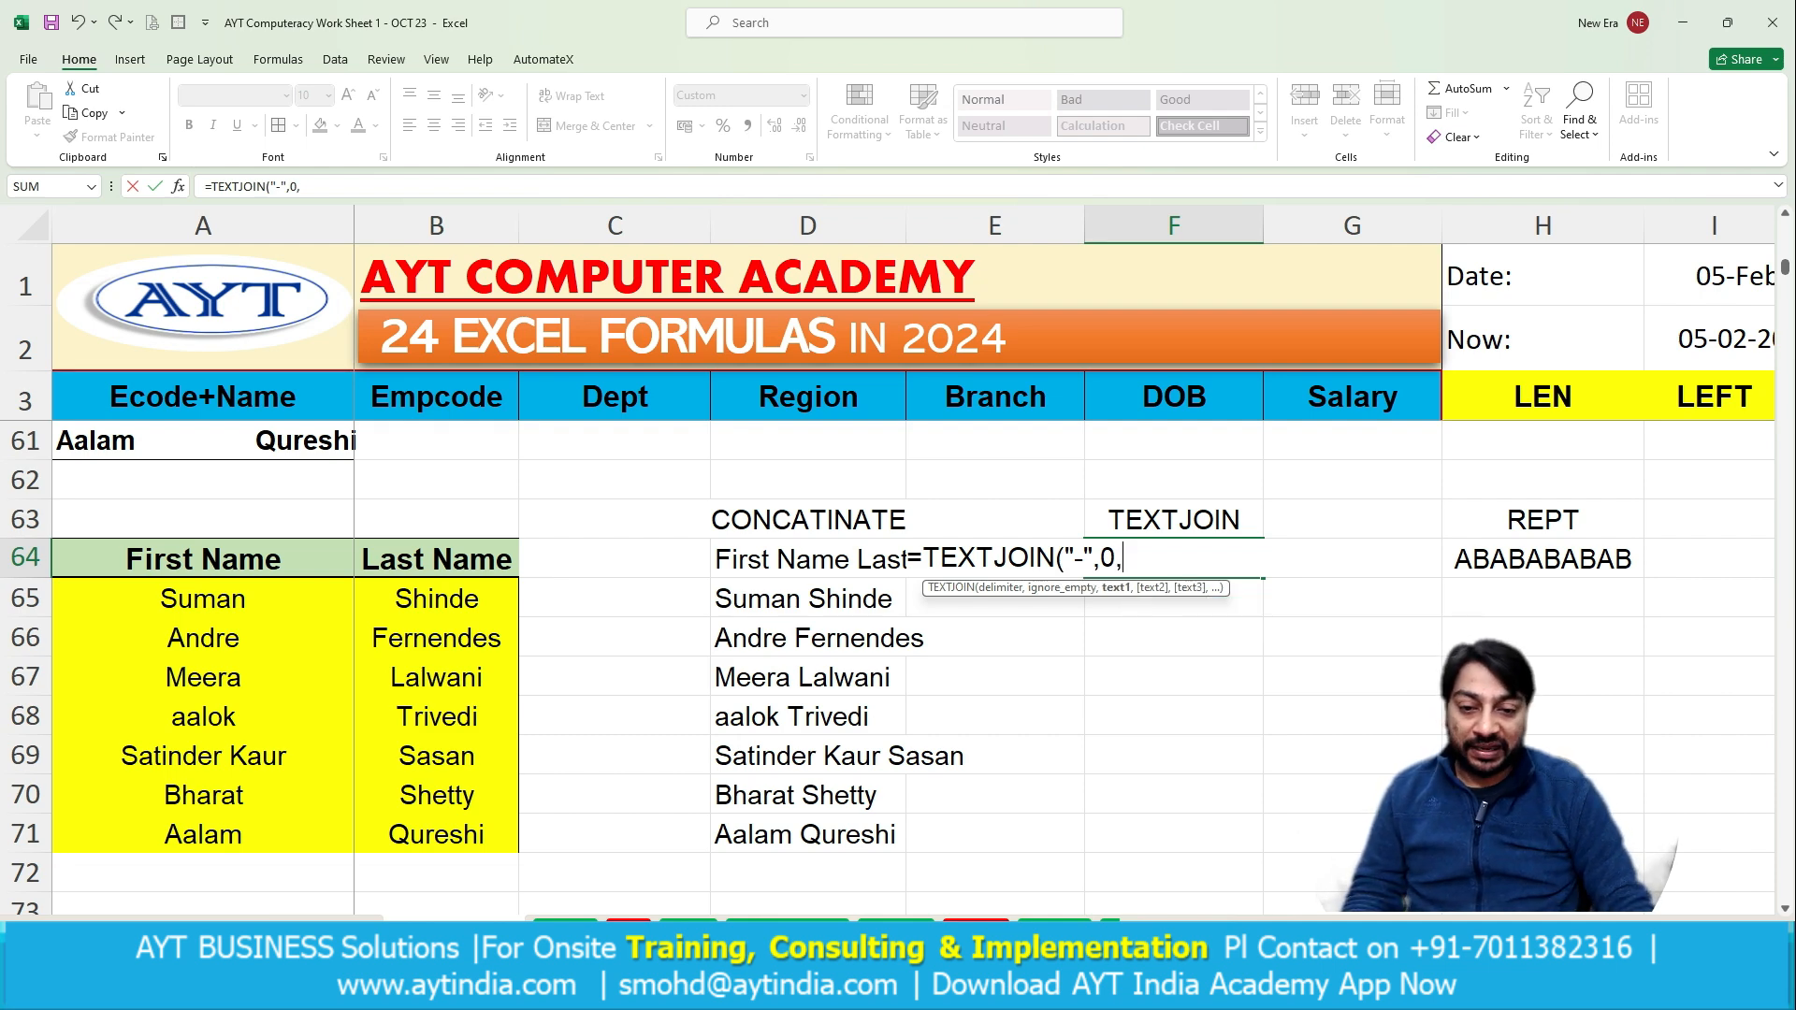
# Complete the formula in F64 as =TEXTJOIN("-",0,A64,B64) and fill it down to F71.
pyautogui.click(203, 559)
pyautogui.write(',')
pyautogui.click(436, 558)
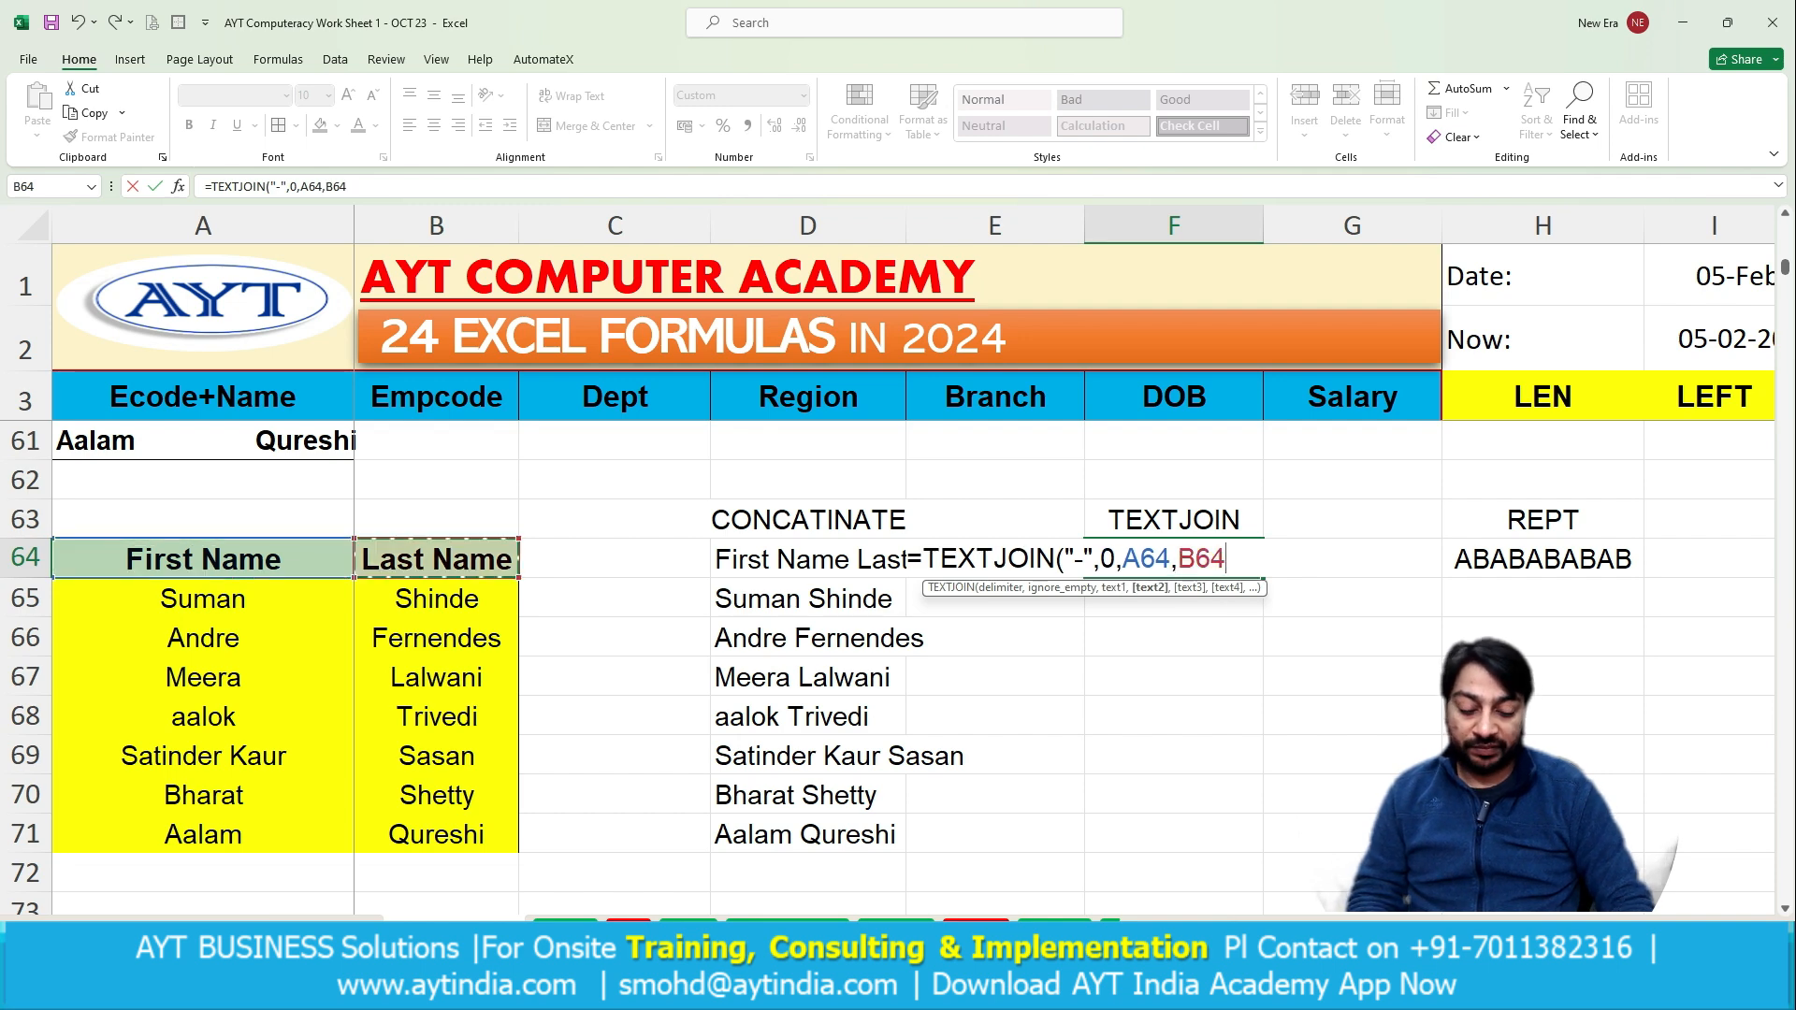
pyautogui.write(')')
pyautogui.press('Return')
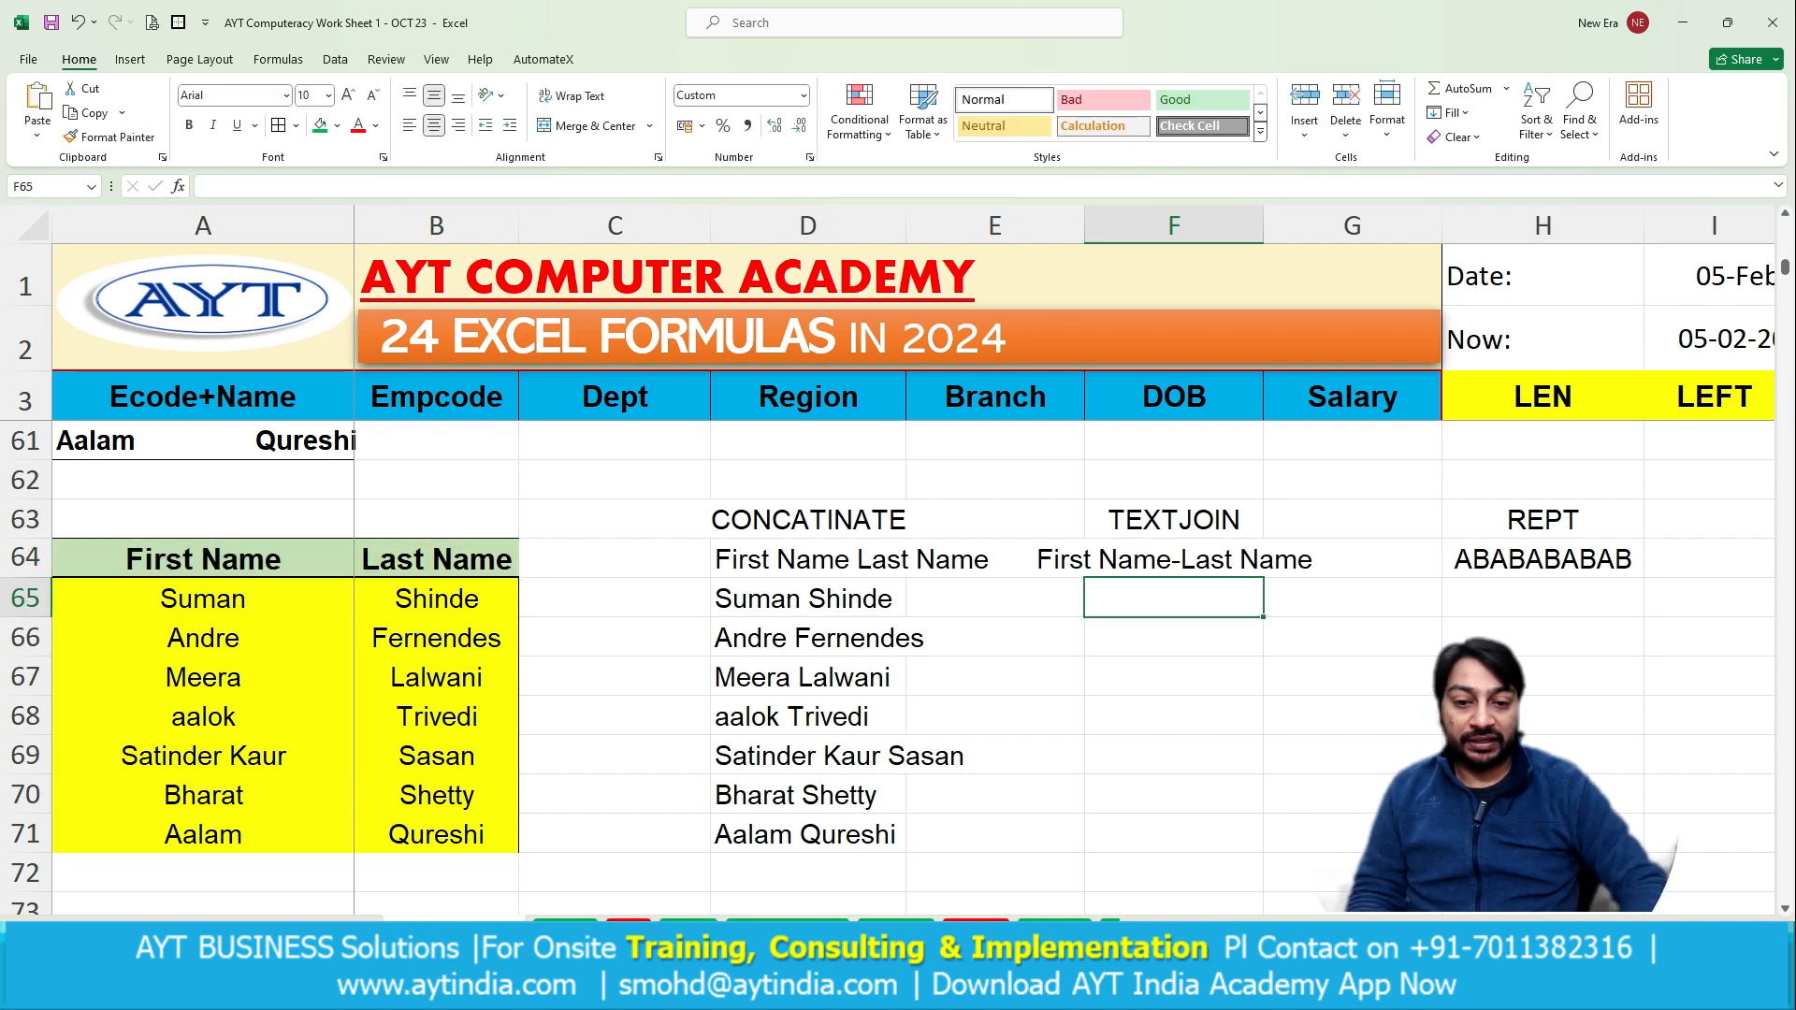
pyautogui.click(1174, 559)
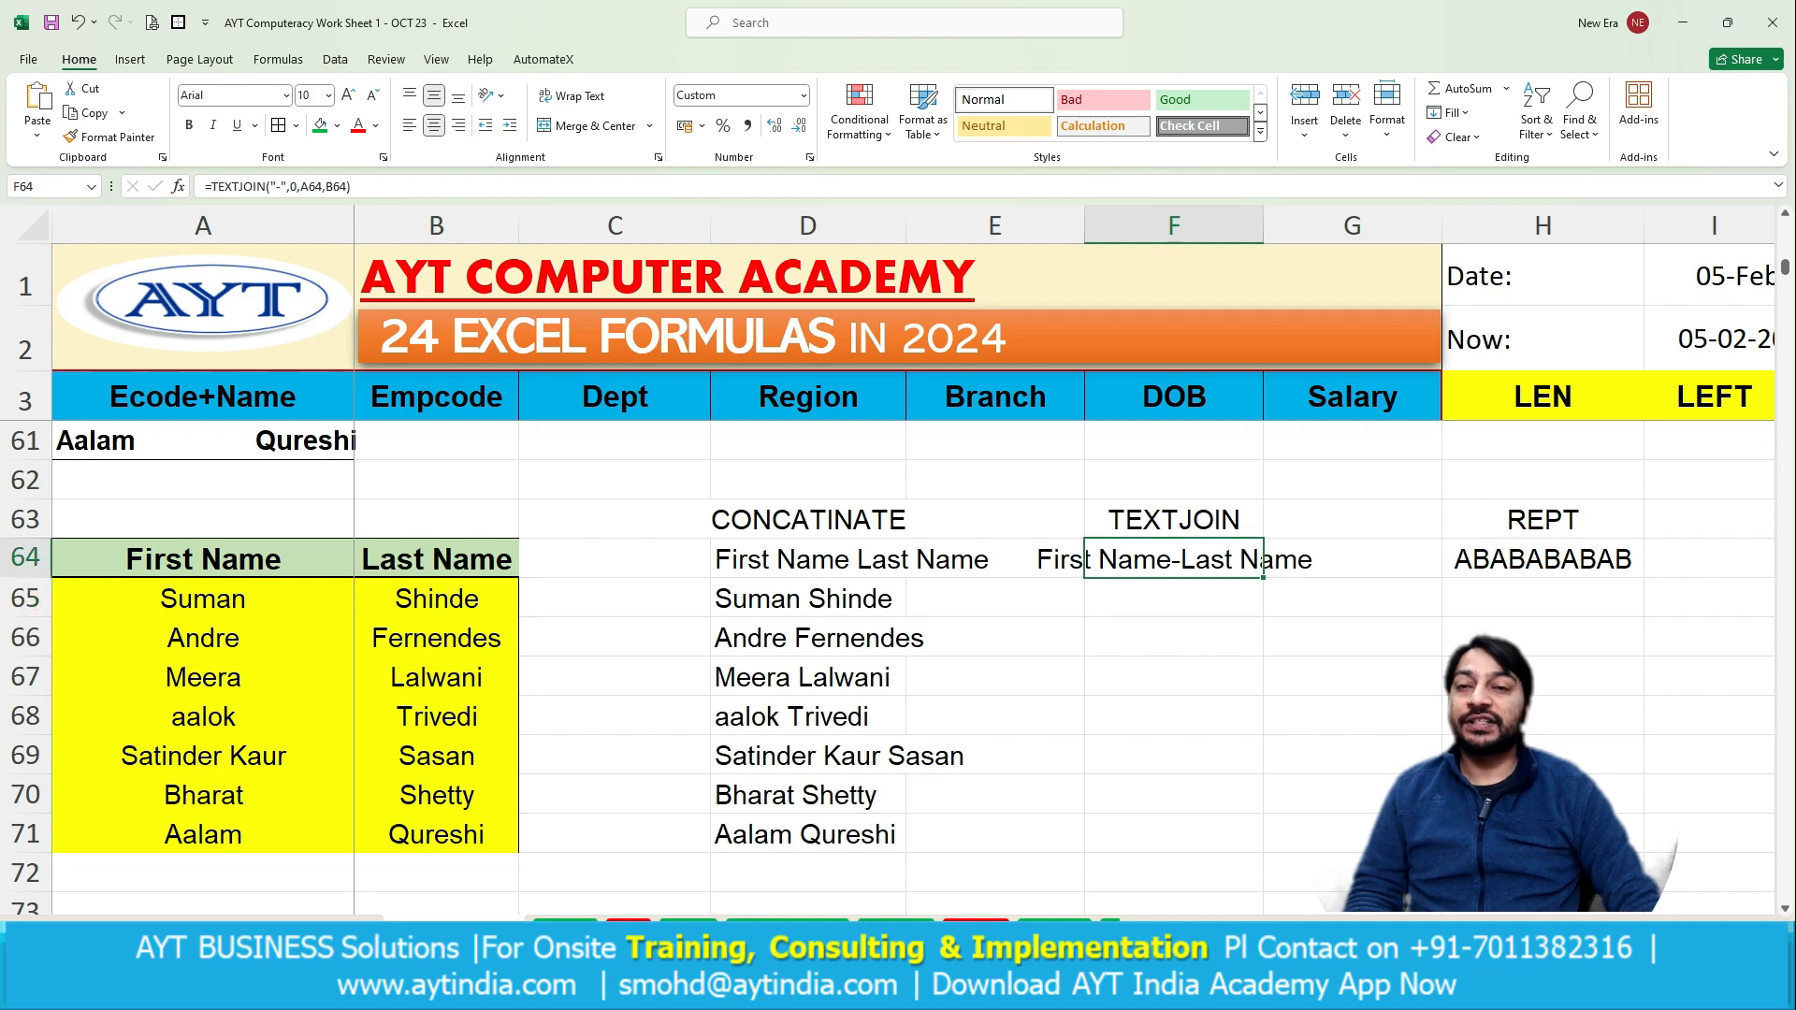
pyautogui.moveTo(1262, 577); pyautogui.dragTo(1265, 849)
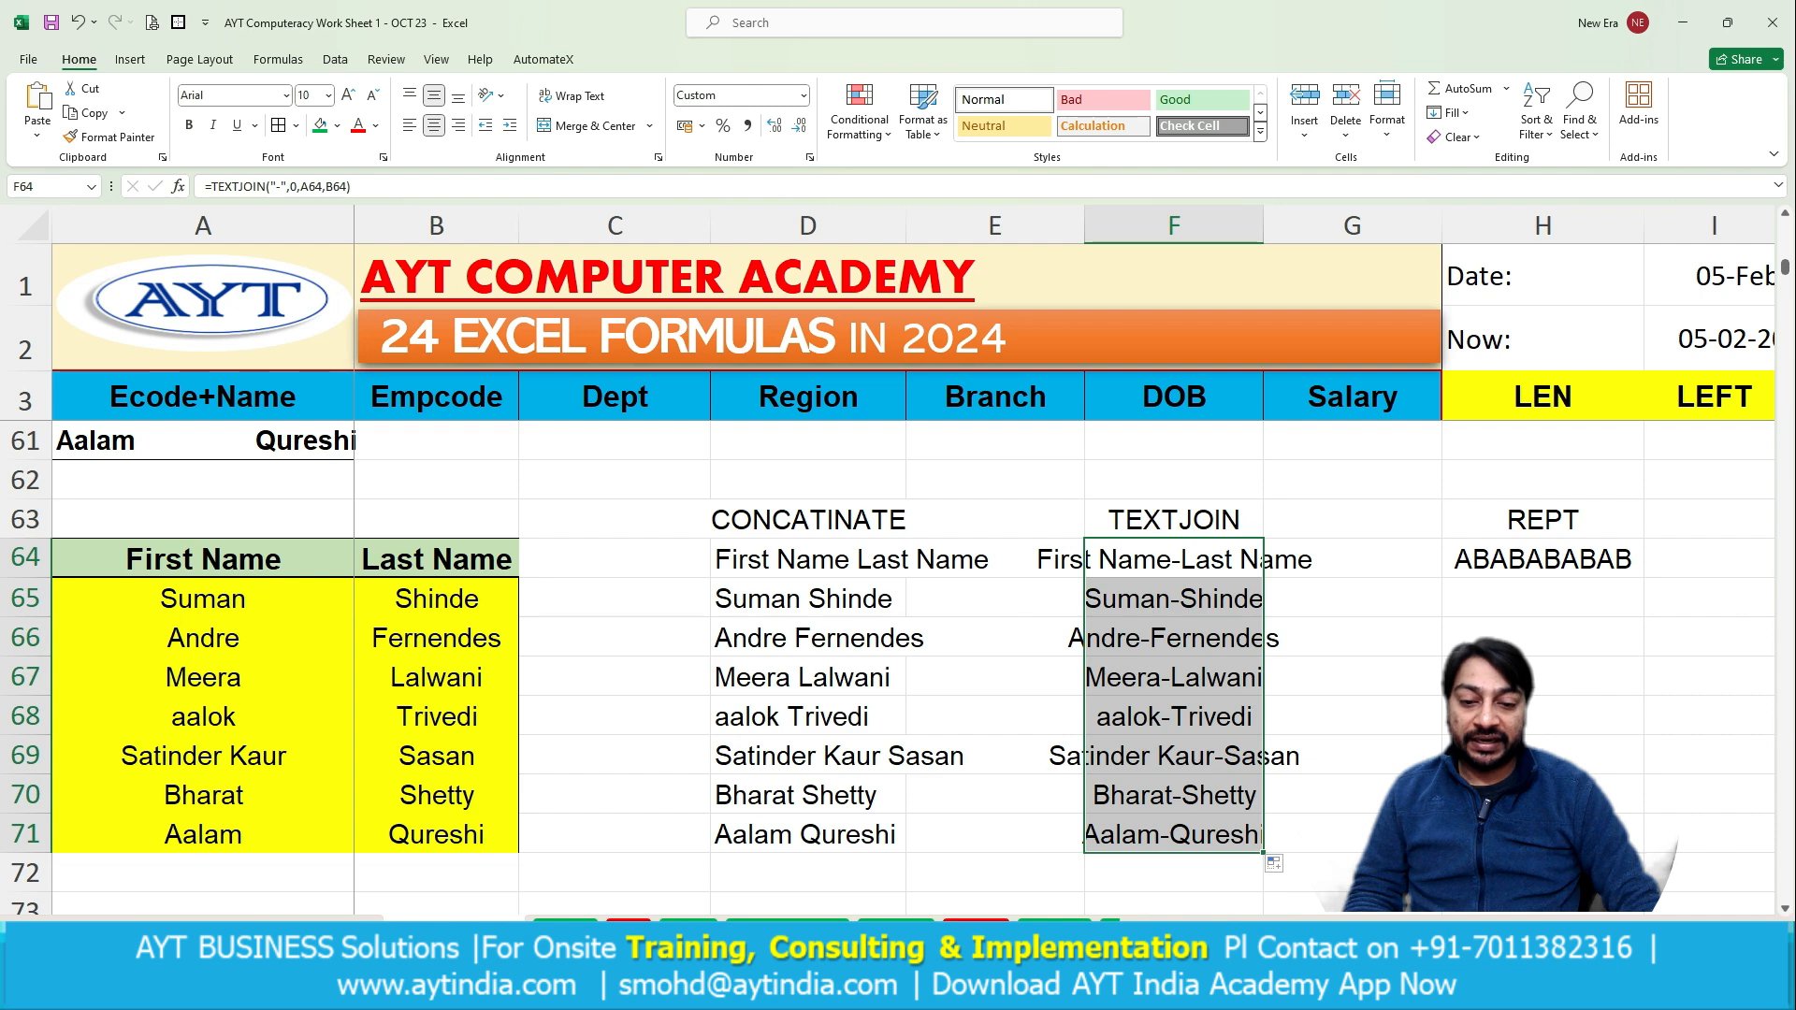
# Replace the hyphen delimiter in the F64 TEXTJOIN formula with a space and refill the formula down to F71.
pyautogui.press('F2')
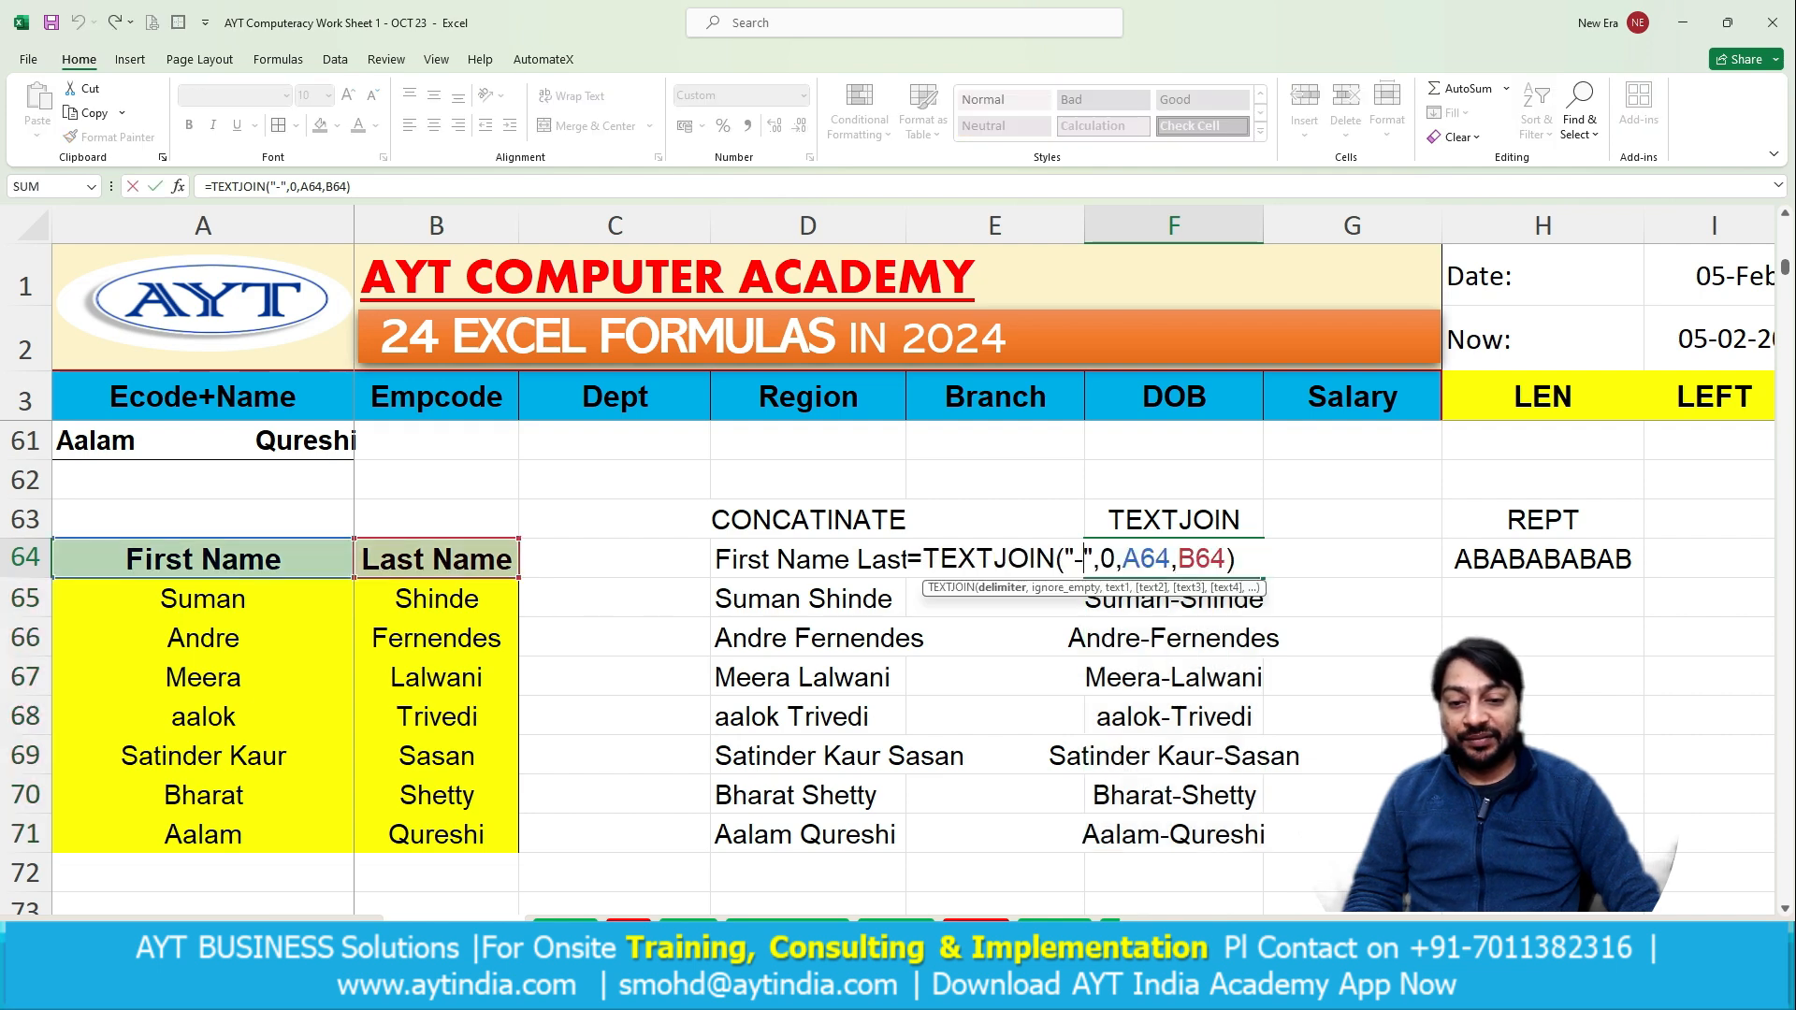
pyautogui.press('BackSpace')
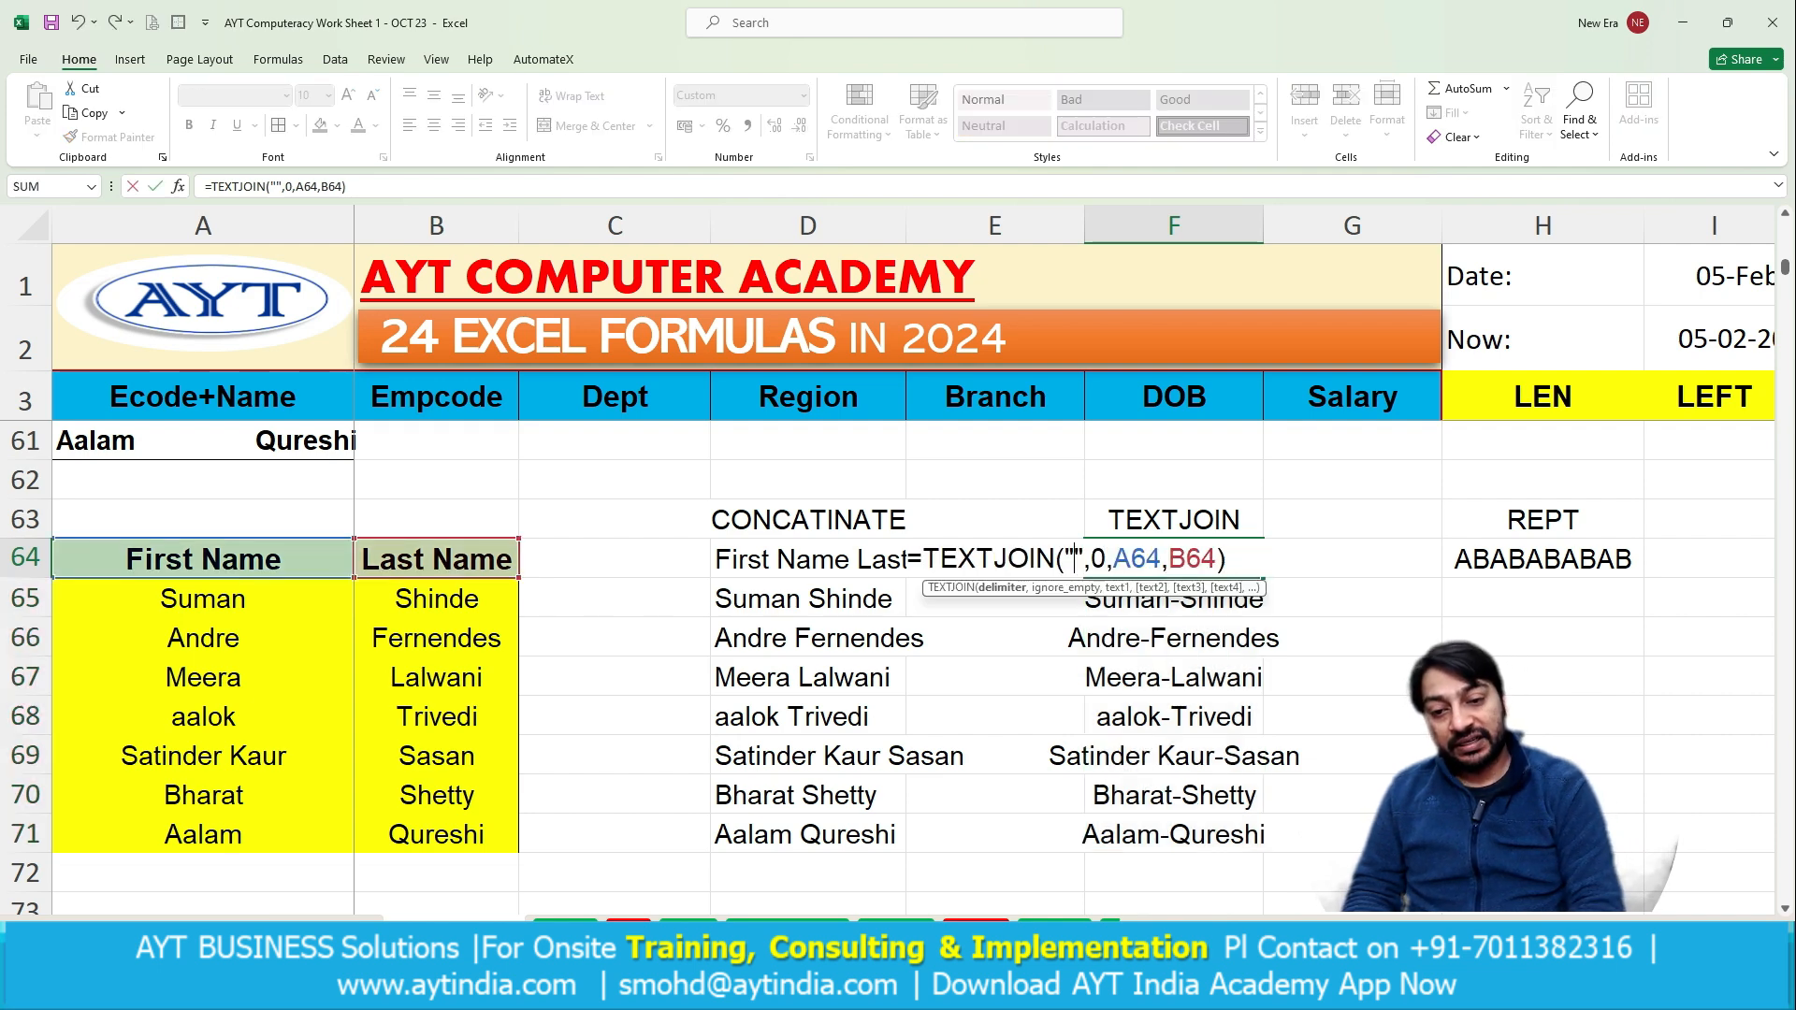
pyautogui.press('Return')
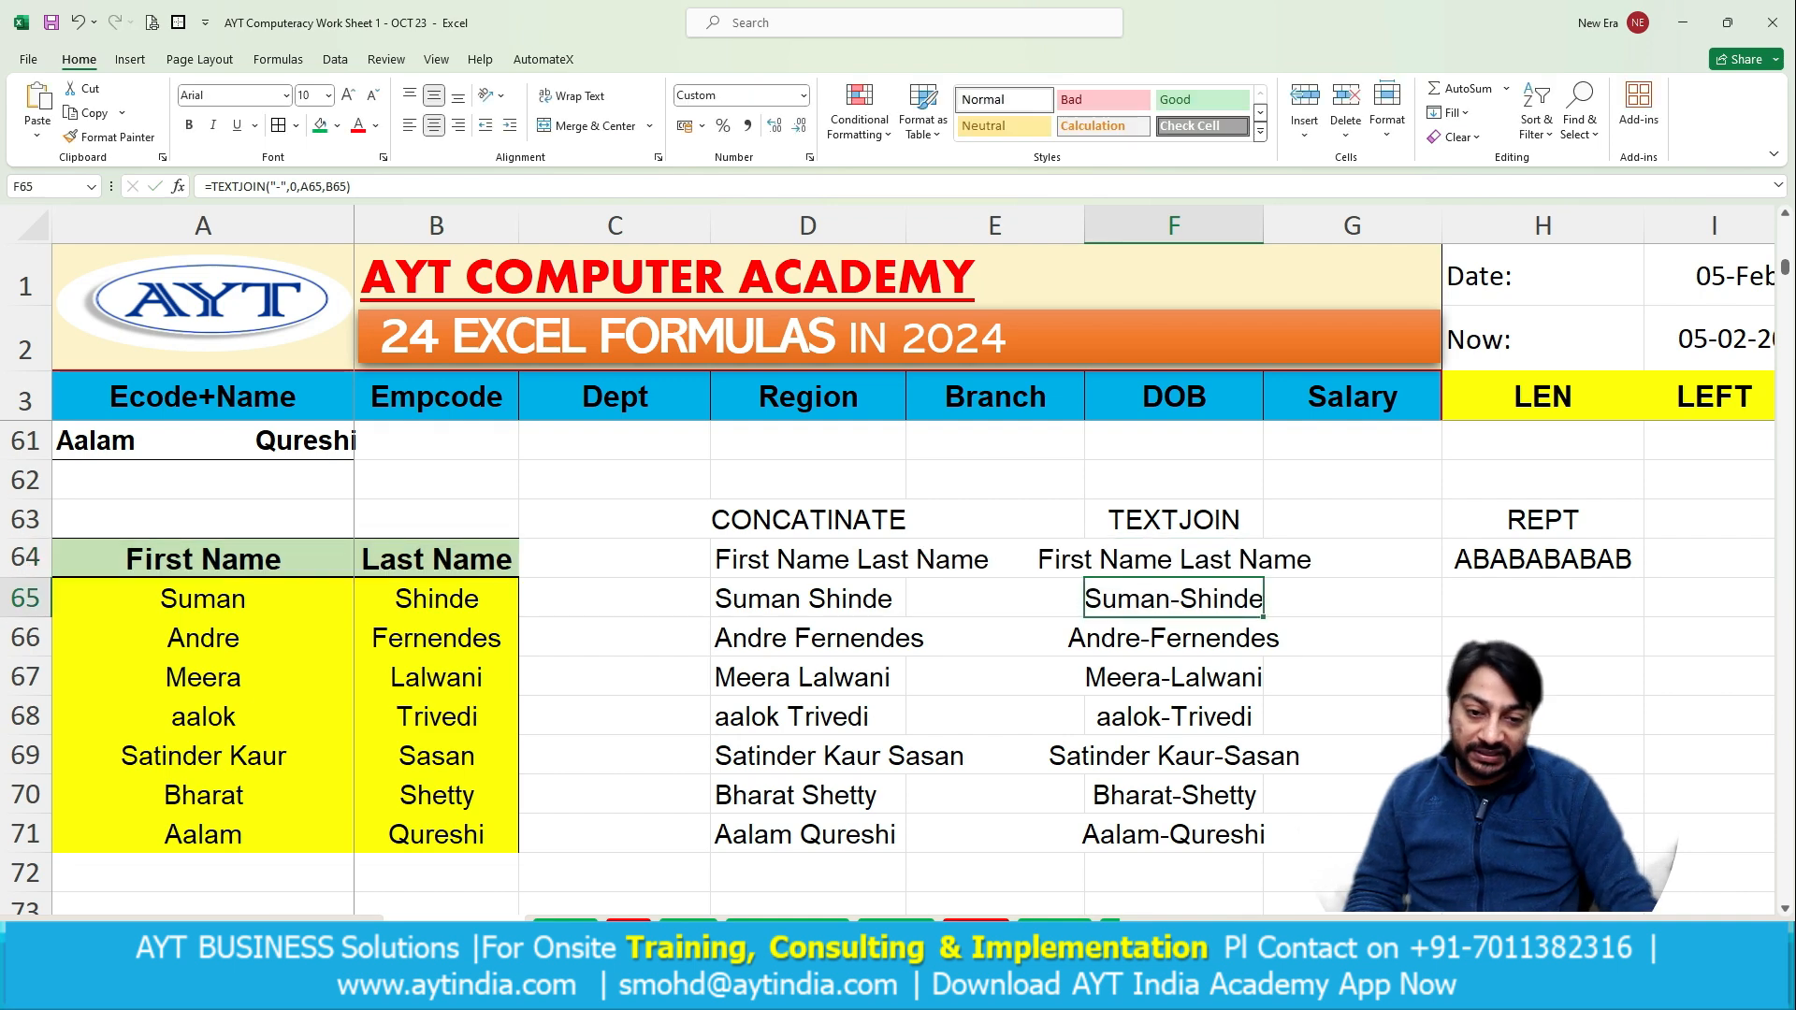
pyautogui.press('Up')
pyautogui.moveTo(1263, 577); pyautogui.dragTo(1263, 851)
pyautogui.click(1351, 716)
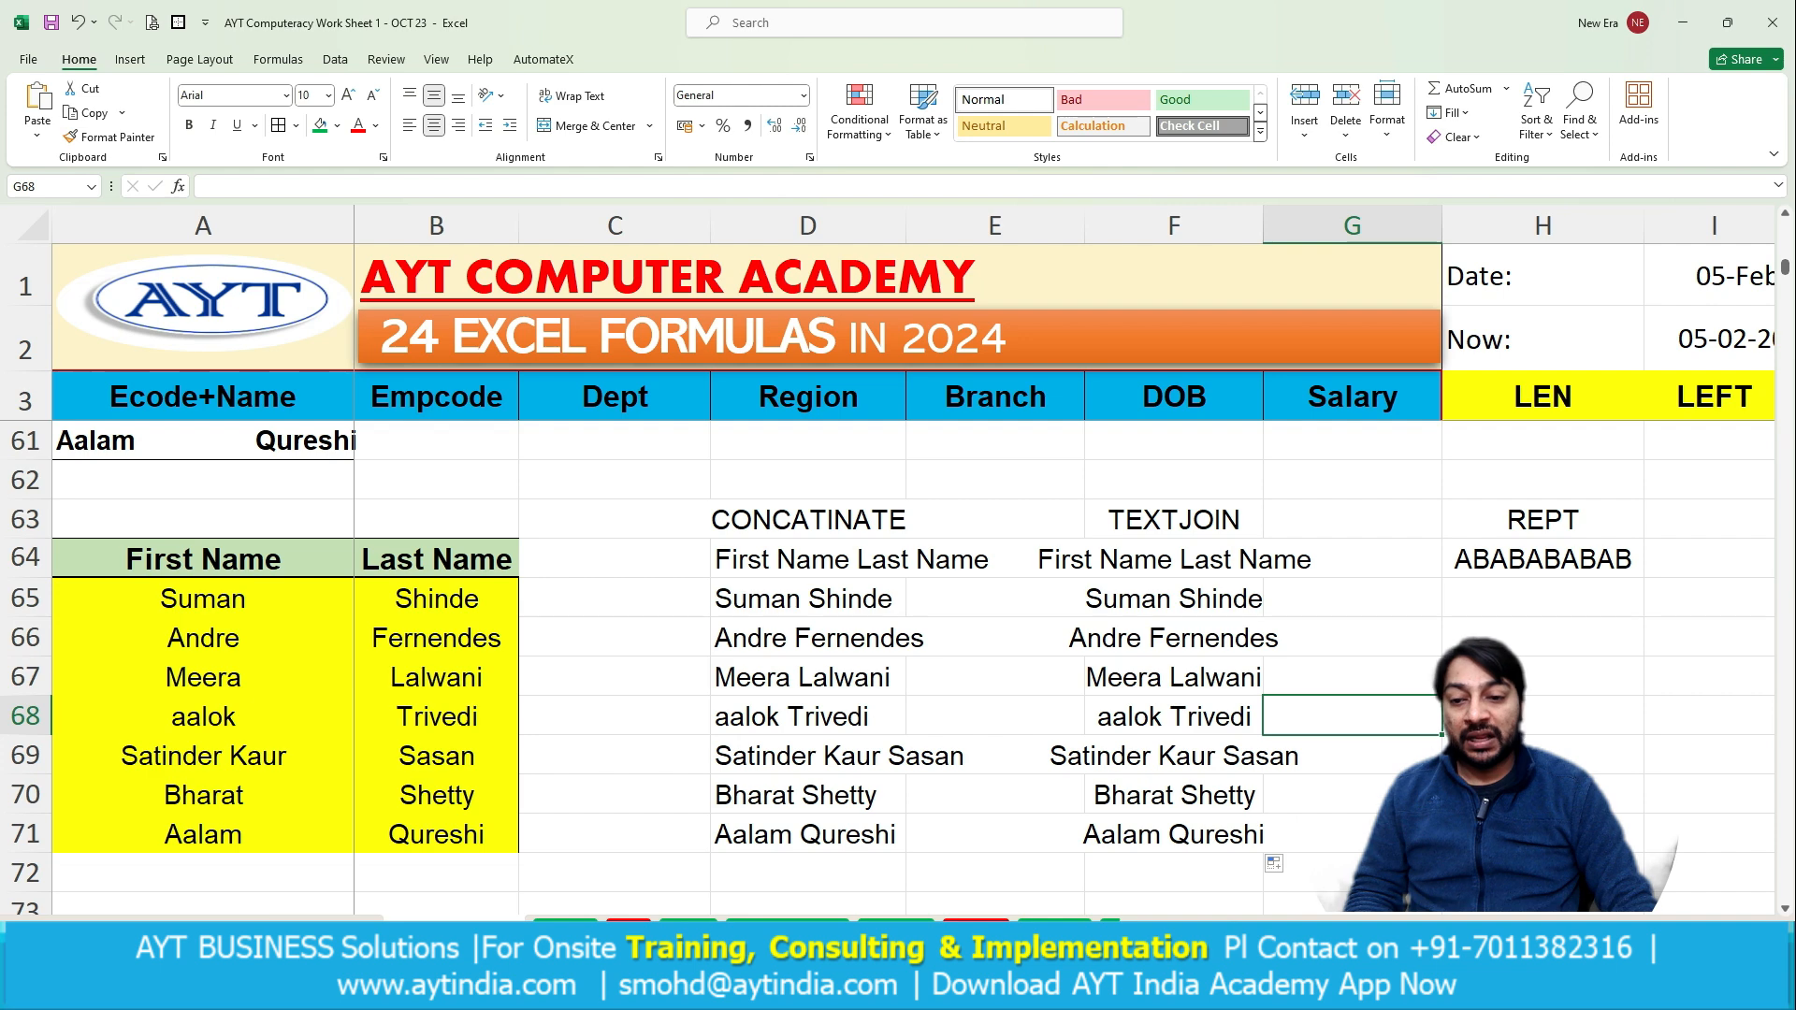
# Examine the CONCATENATE formula in D64 for comparison with TEXTJOIN, leaving it unedited.
pyautogui.click(807, 559)
pyautogui.doubleClick(829, 560)
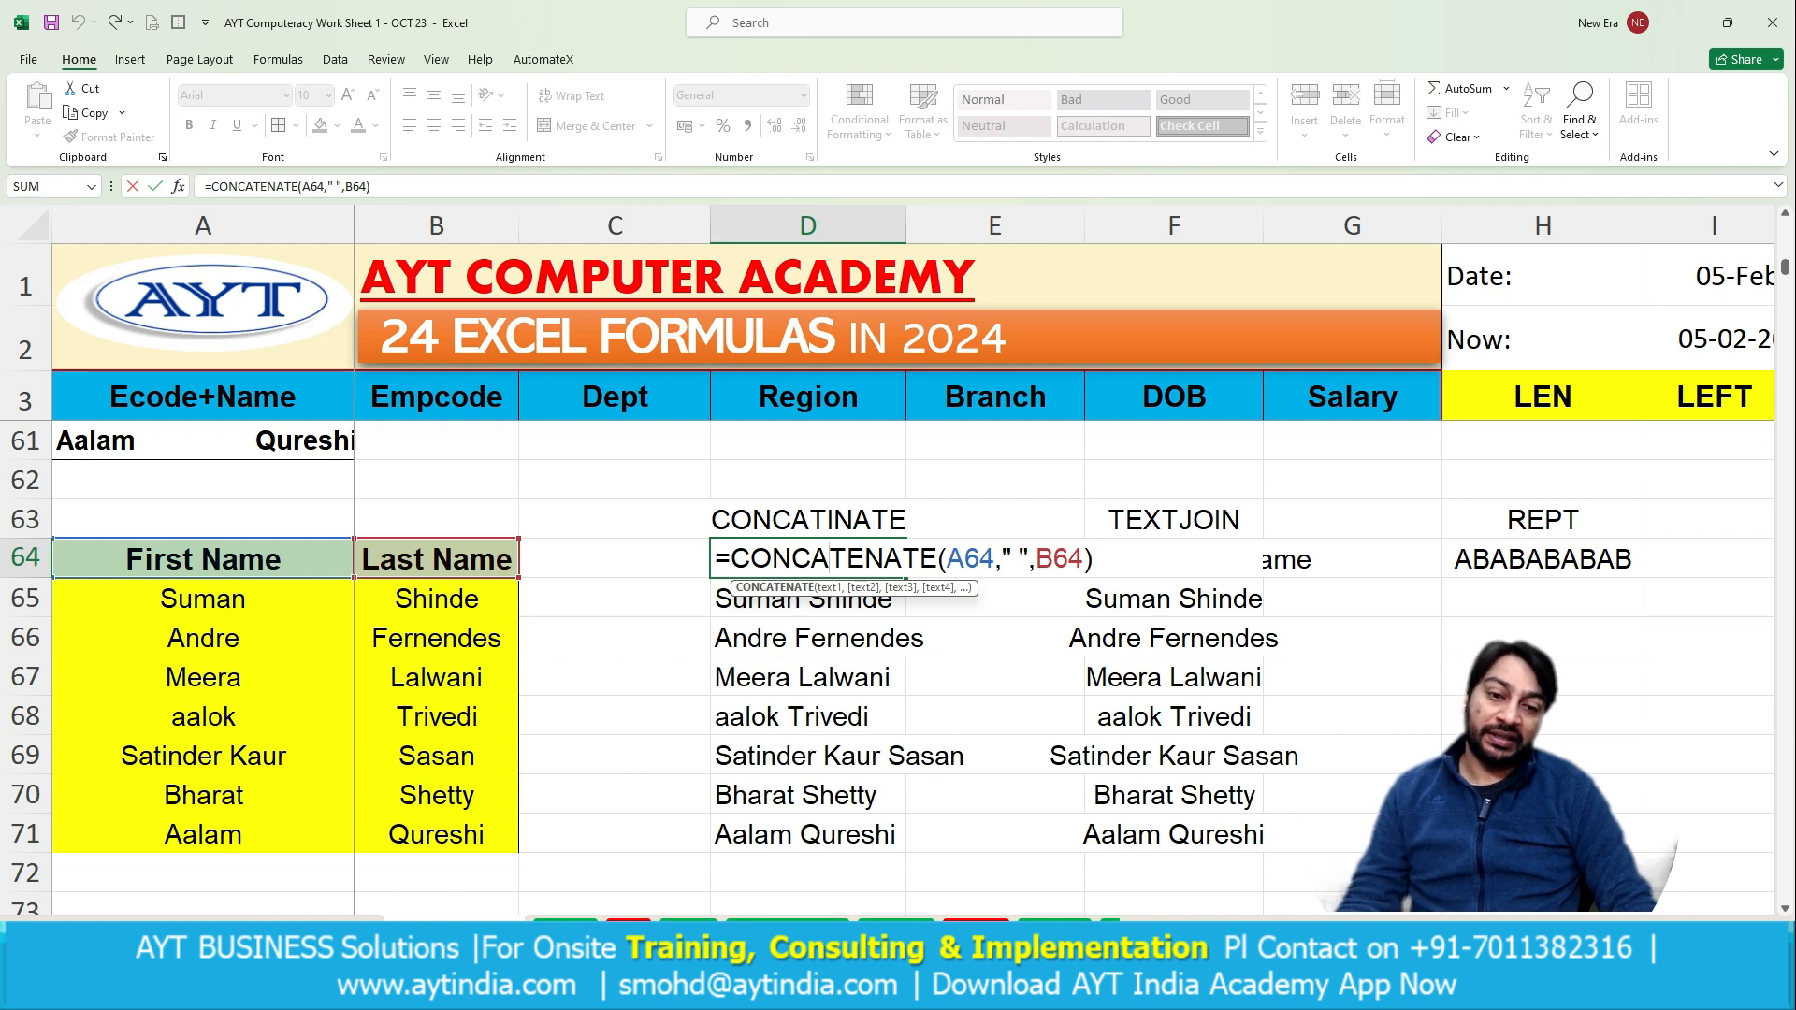
pyautogui.press('Escape')
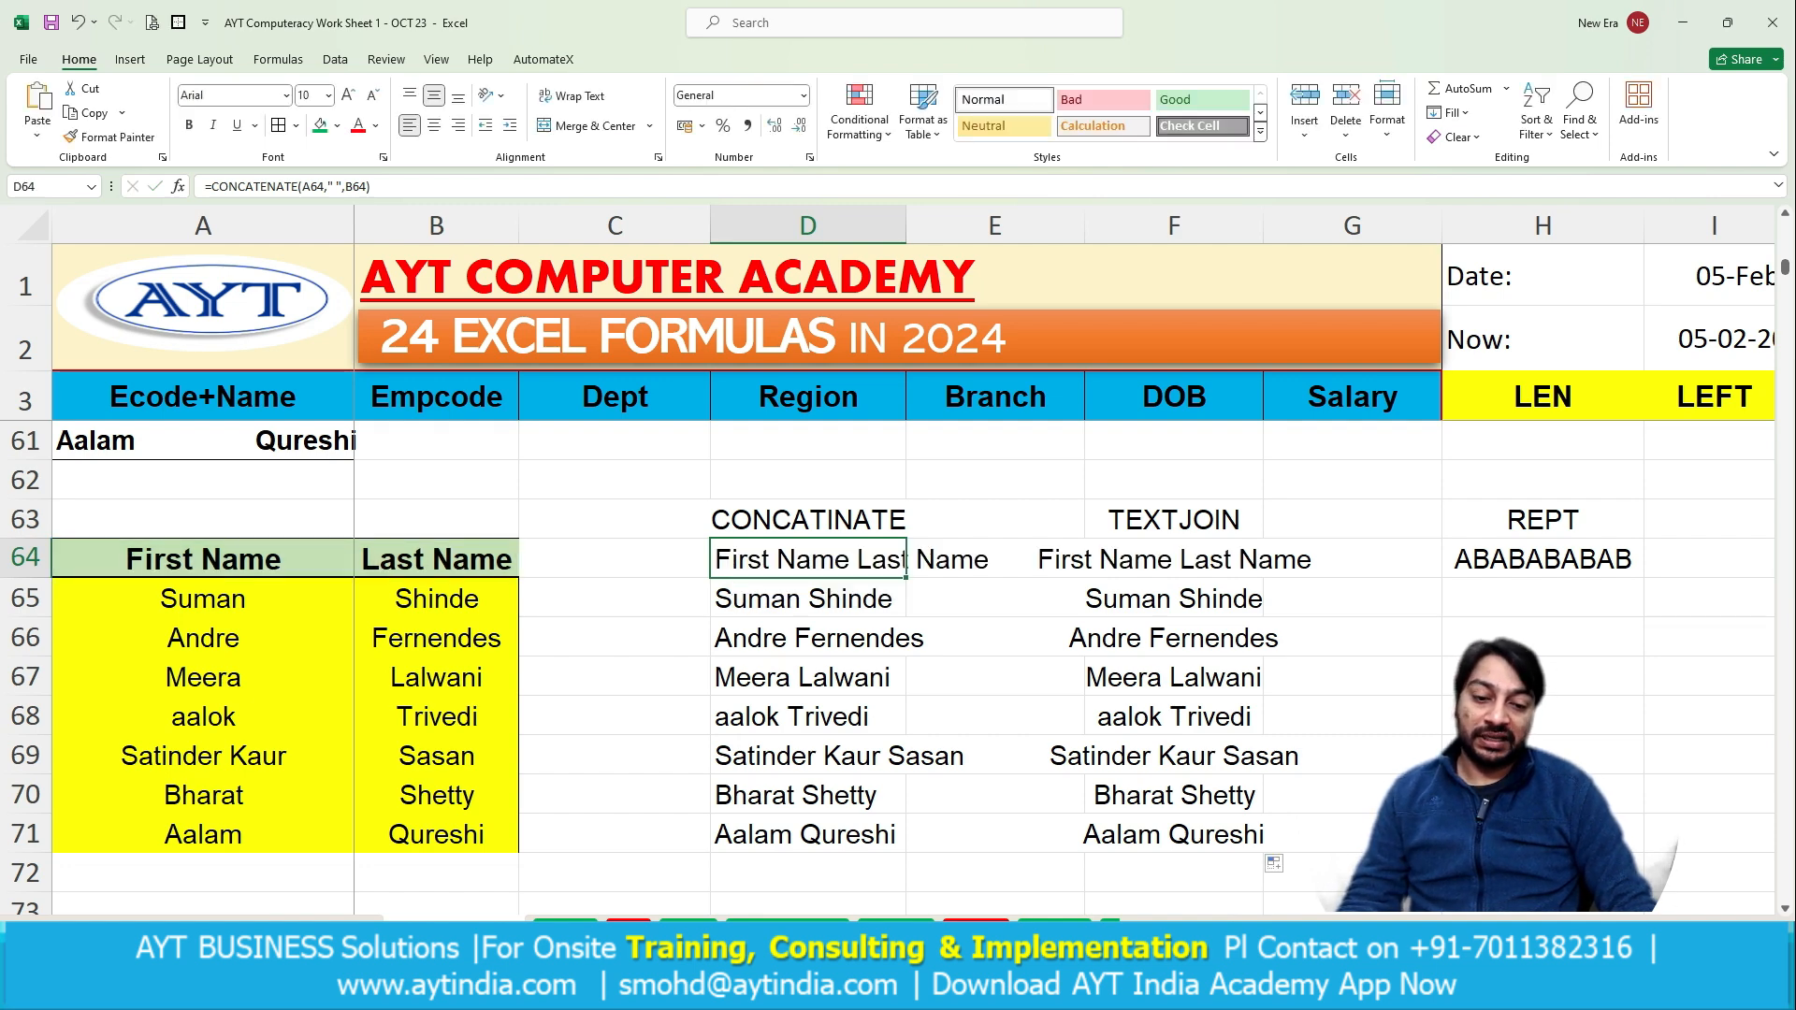
pyautogui.hscroll(2, 1064, 547)
pyautogui.click(1186, 559)
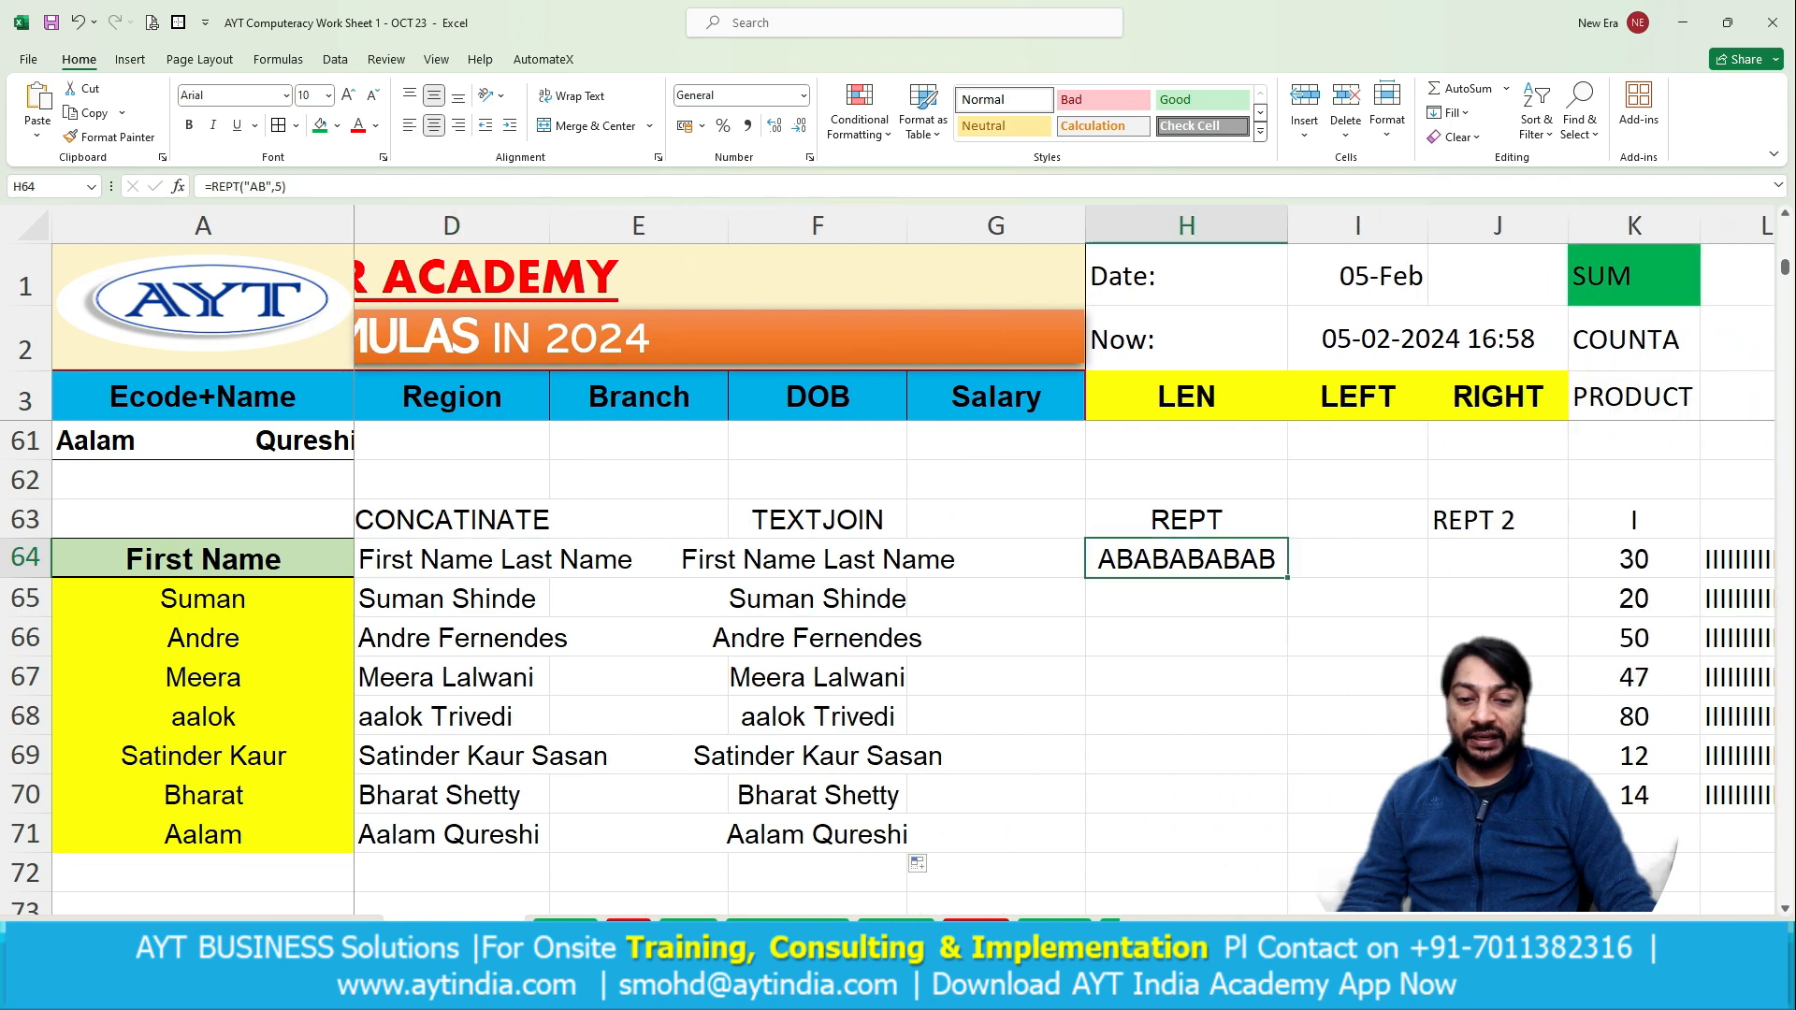
pyautogui.press('BackSpace')
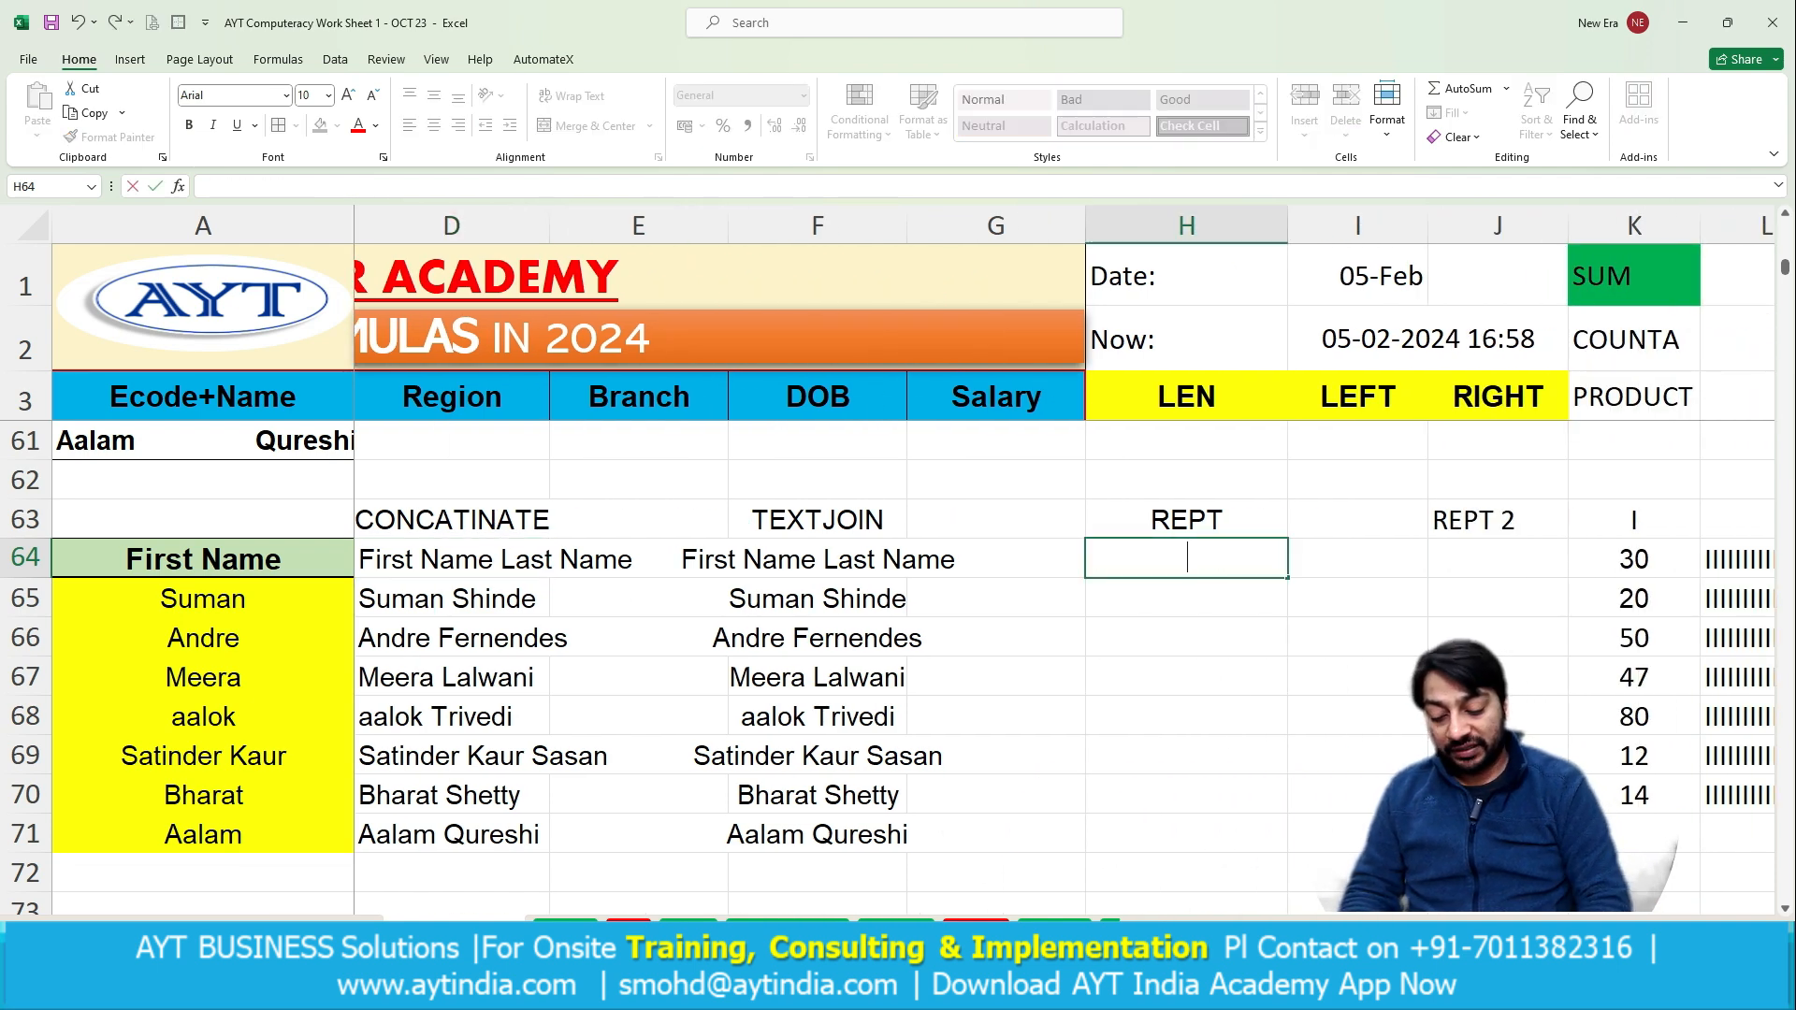
pyautogui.press('Escape')
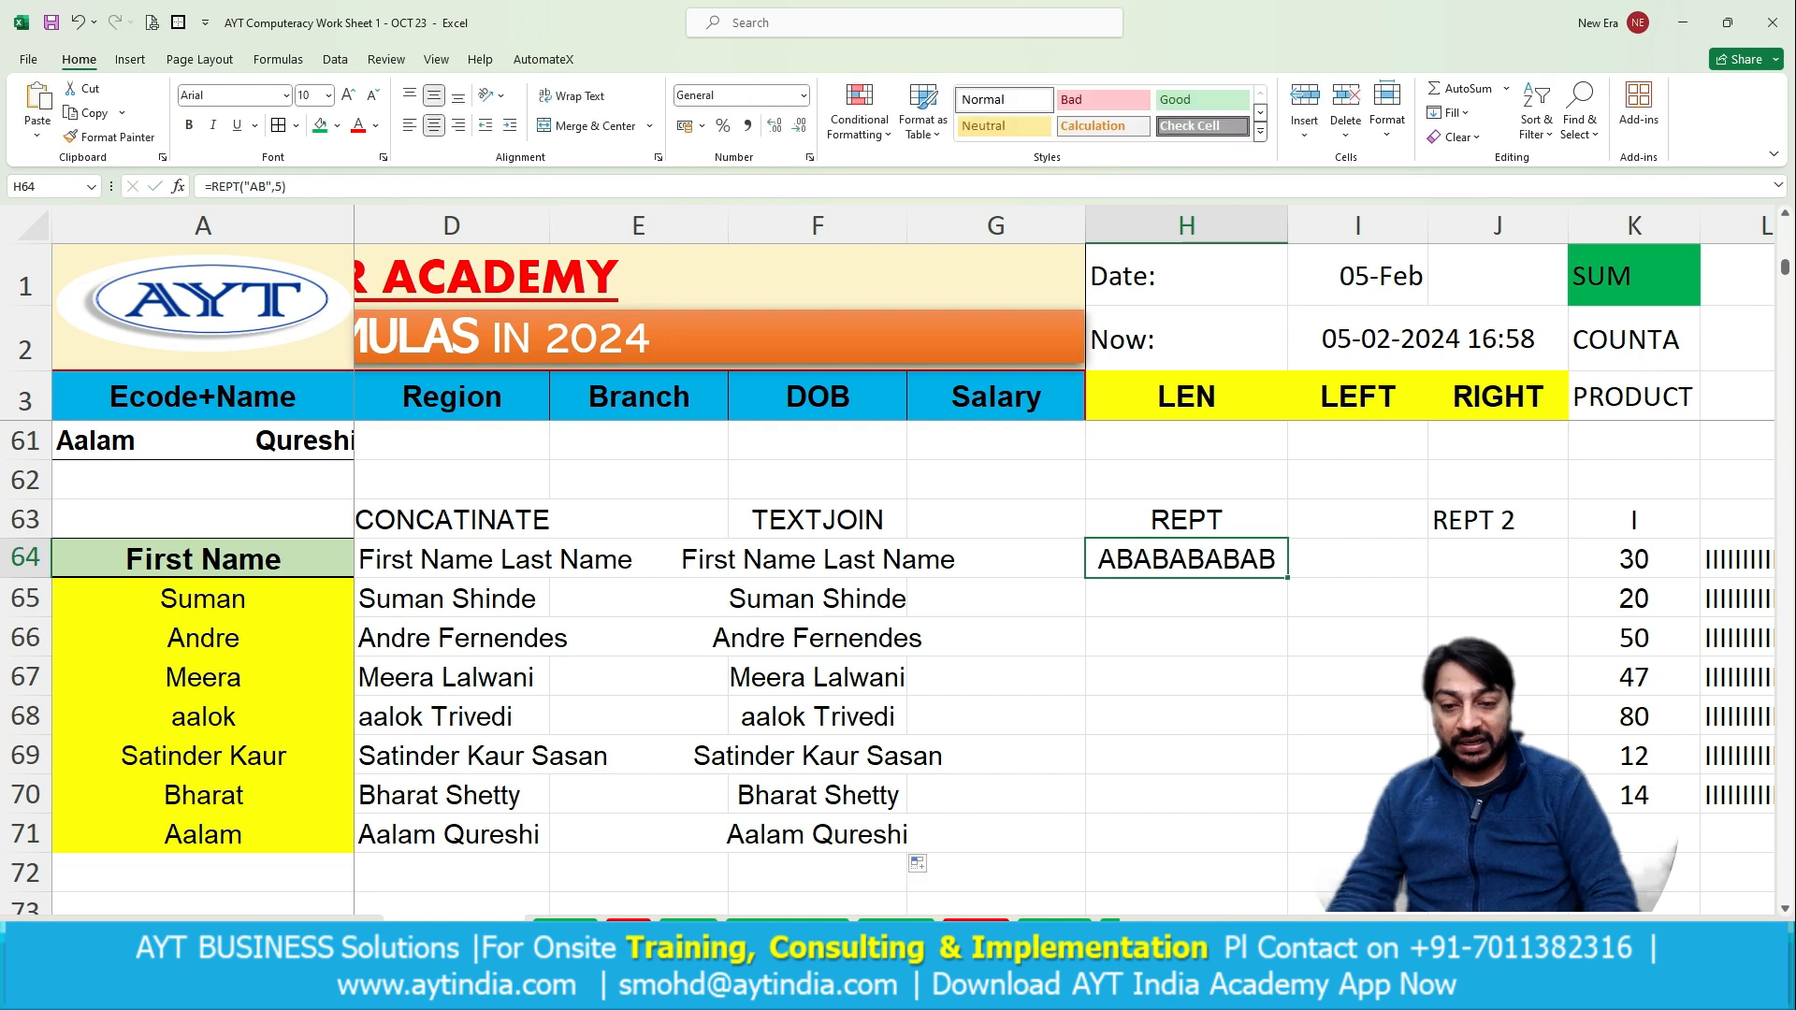
# Begin a TEXTJOIN formula in H65, below the REPT example, with a space as the delimiter.
pyautogui.press('Down')
pyautogui.write('=TEX')
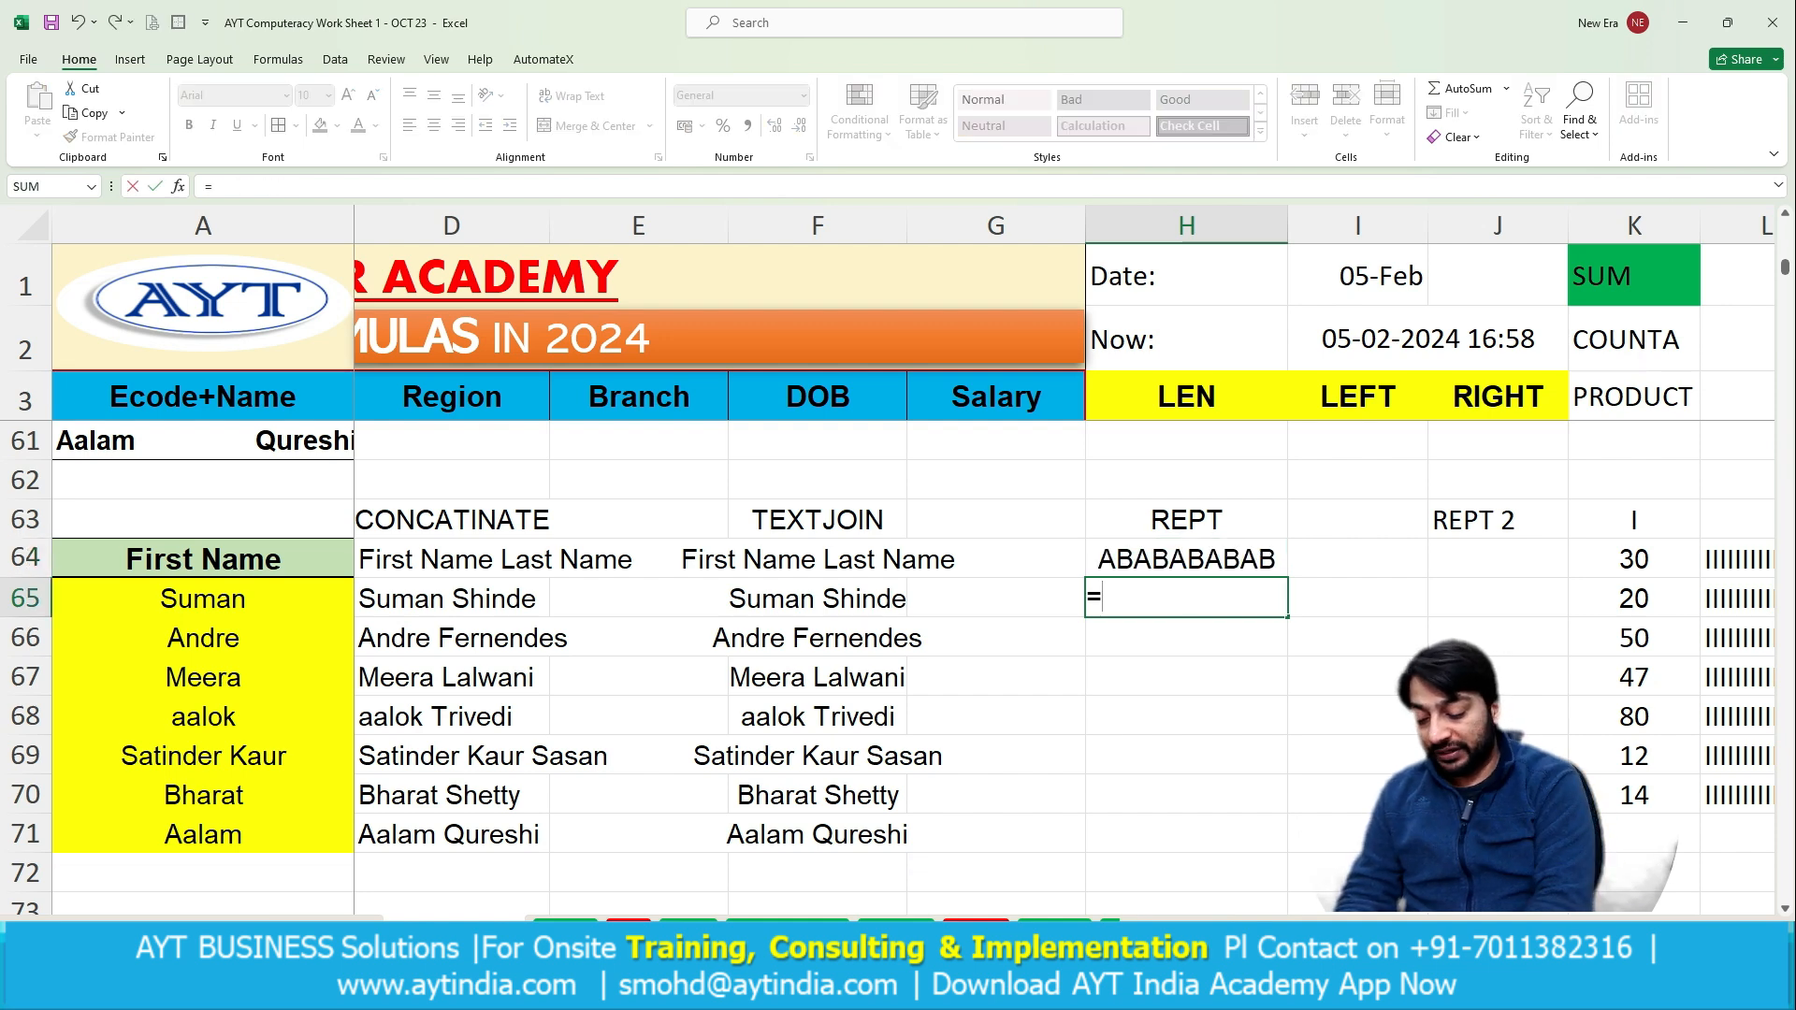
pyautogui.press('Down')
pyautogui.press('Down')
pyautogui.press('Down')
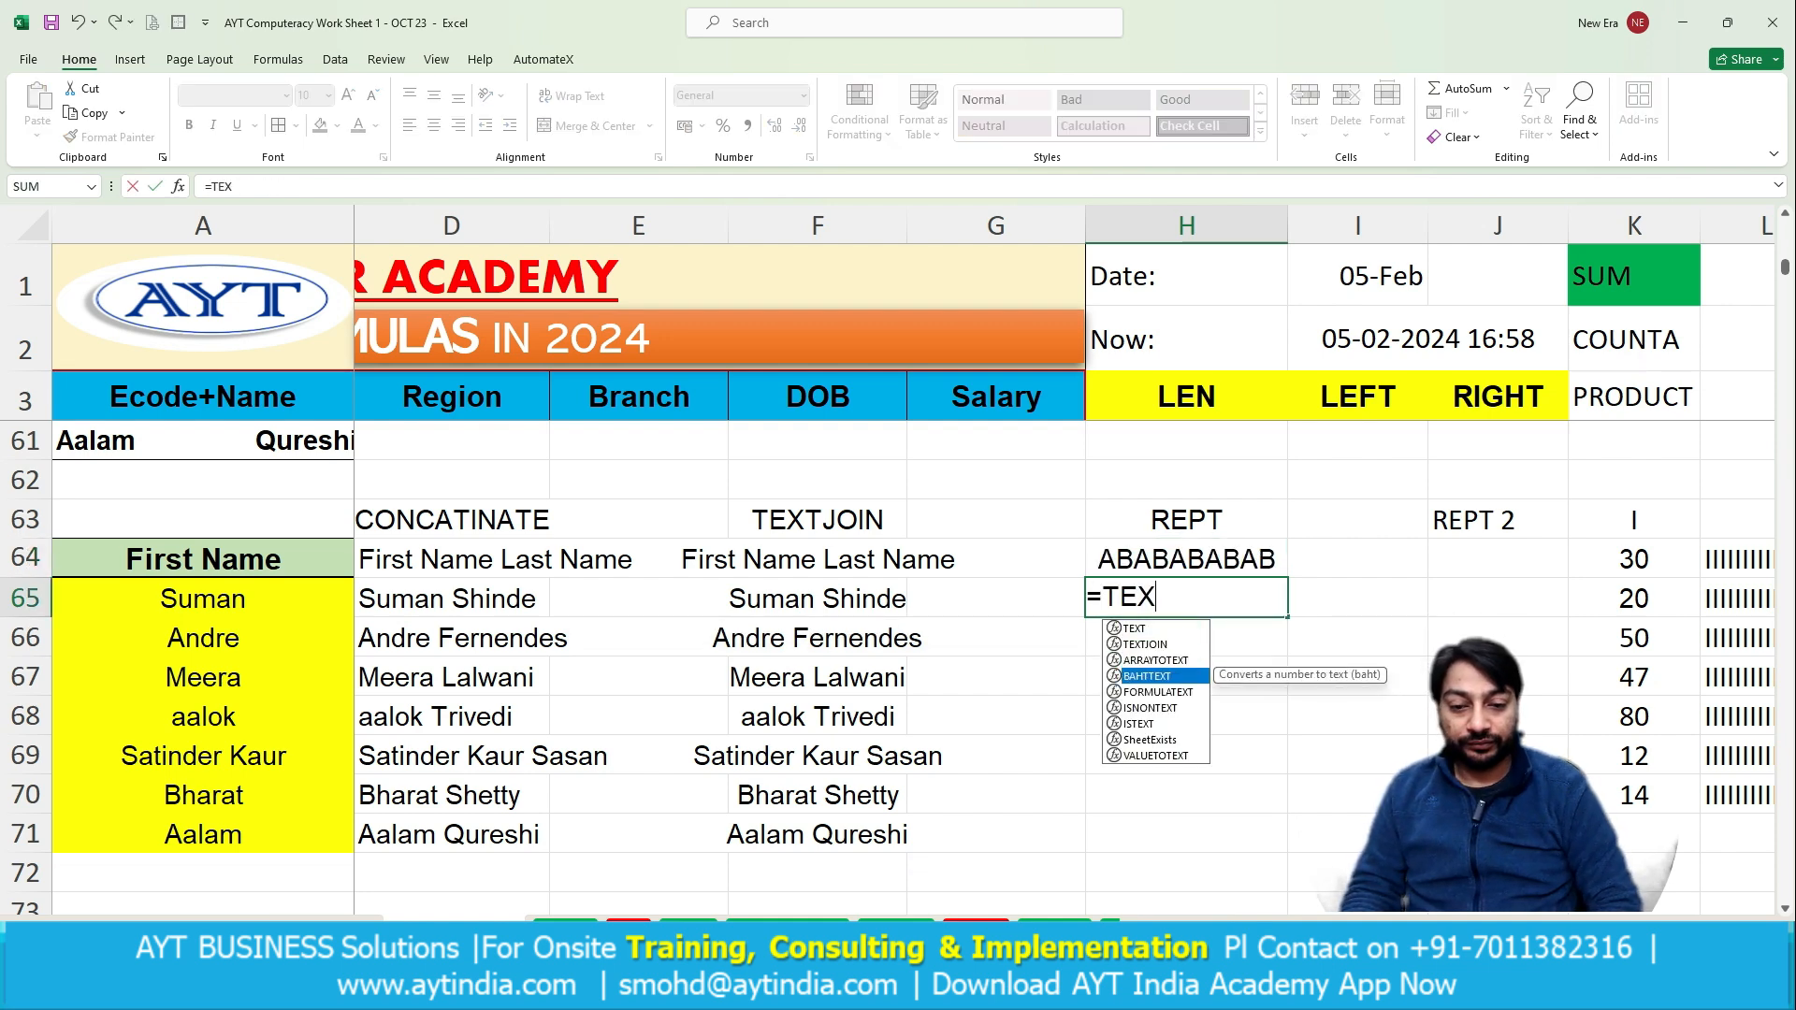
pyautogui.press('Up')
pyautogui.press('Up')
pyautogui.press('Tab')
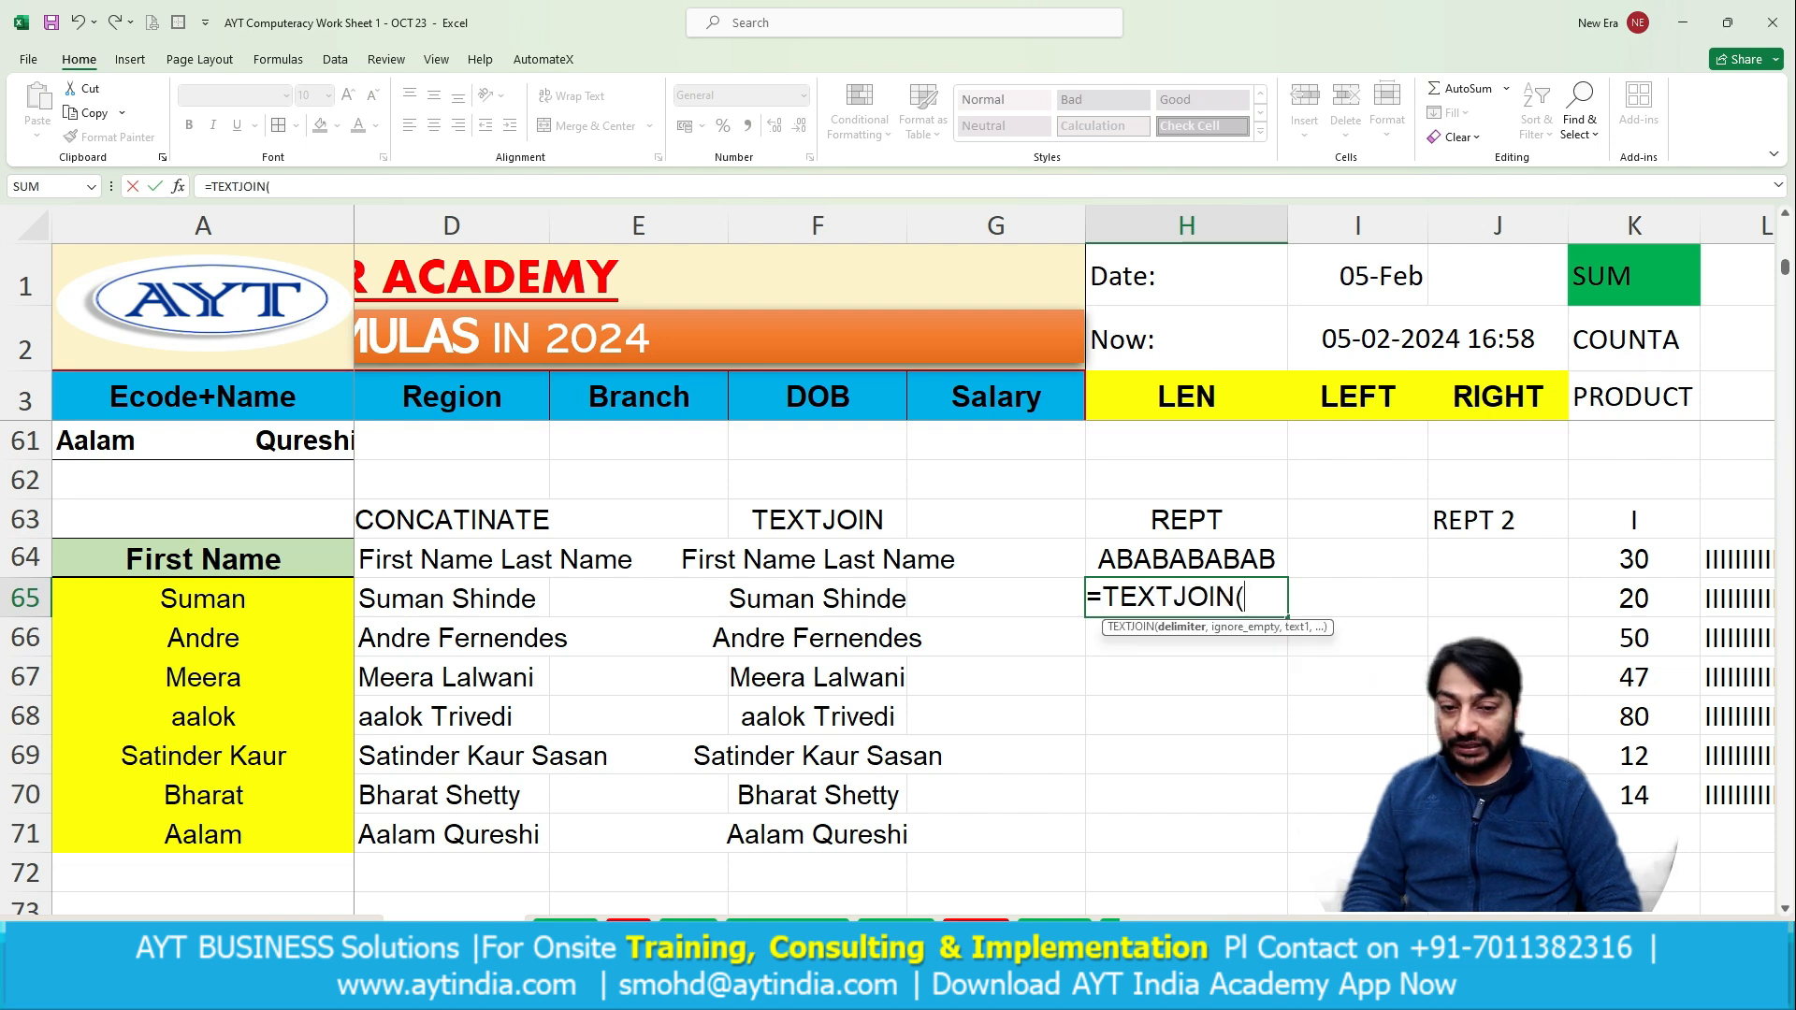
pyautogui.write('"')
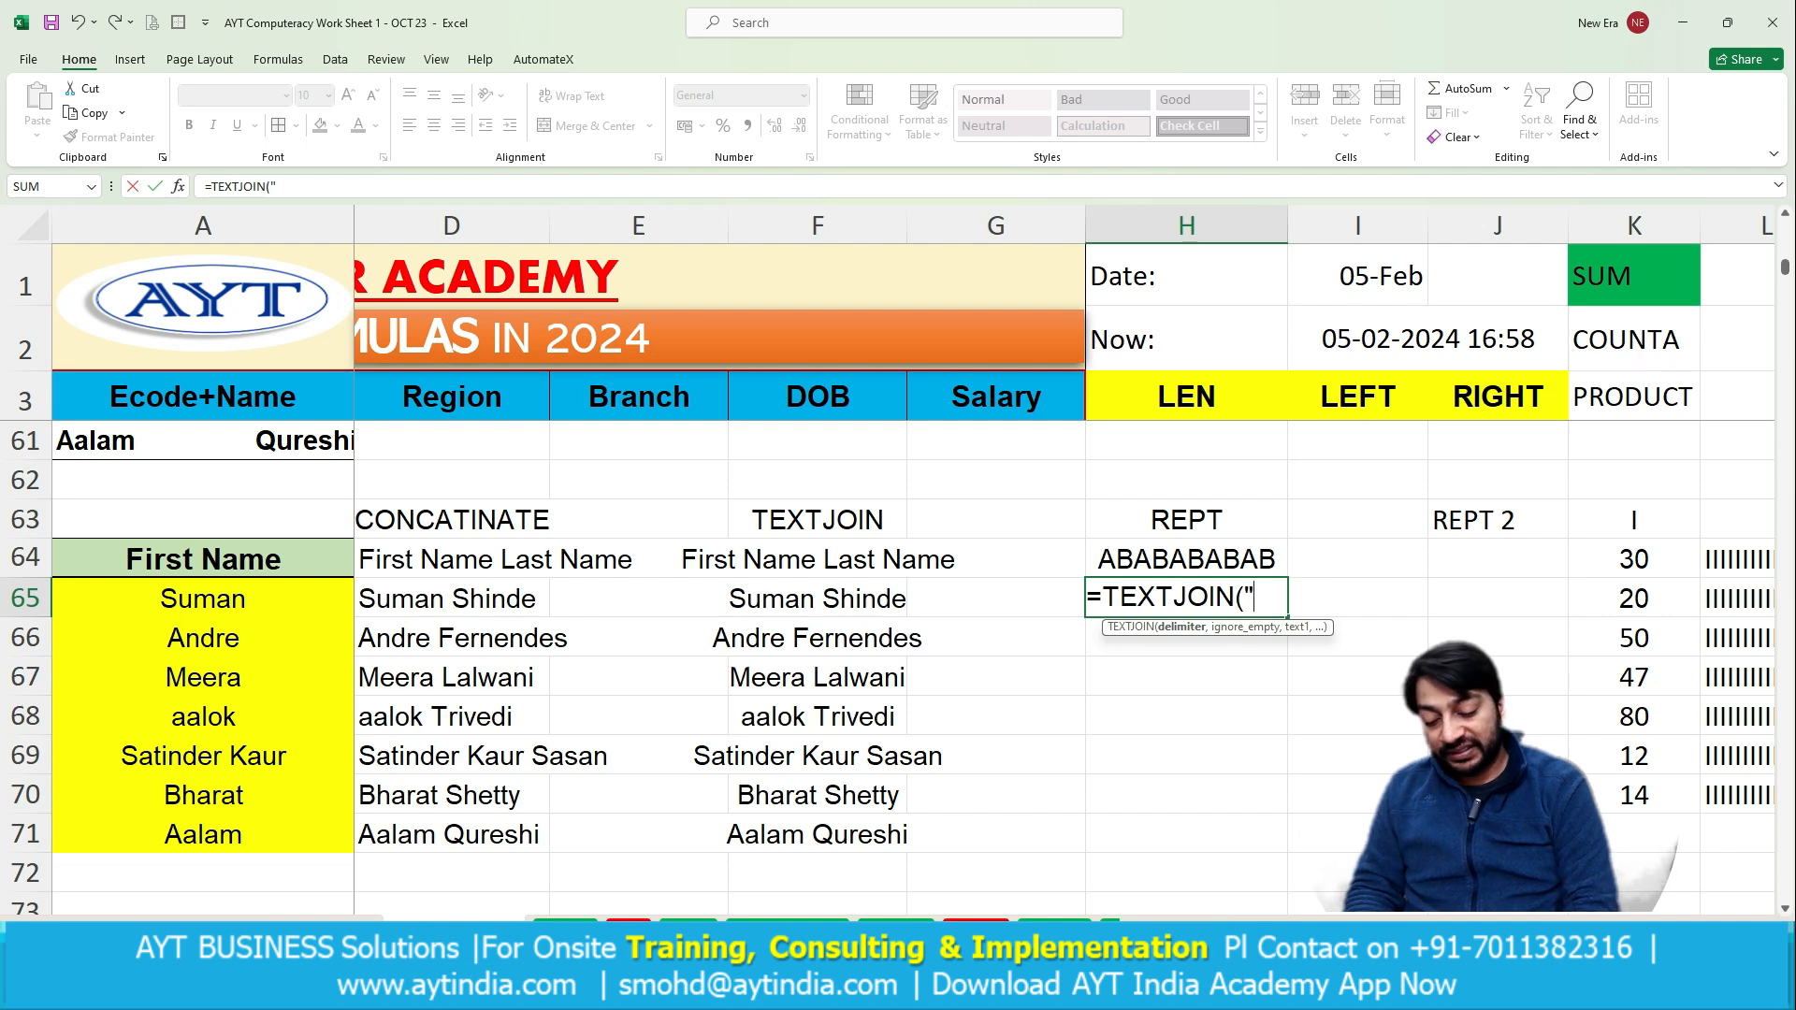
pyautogui.write(' "')
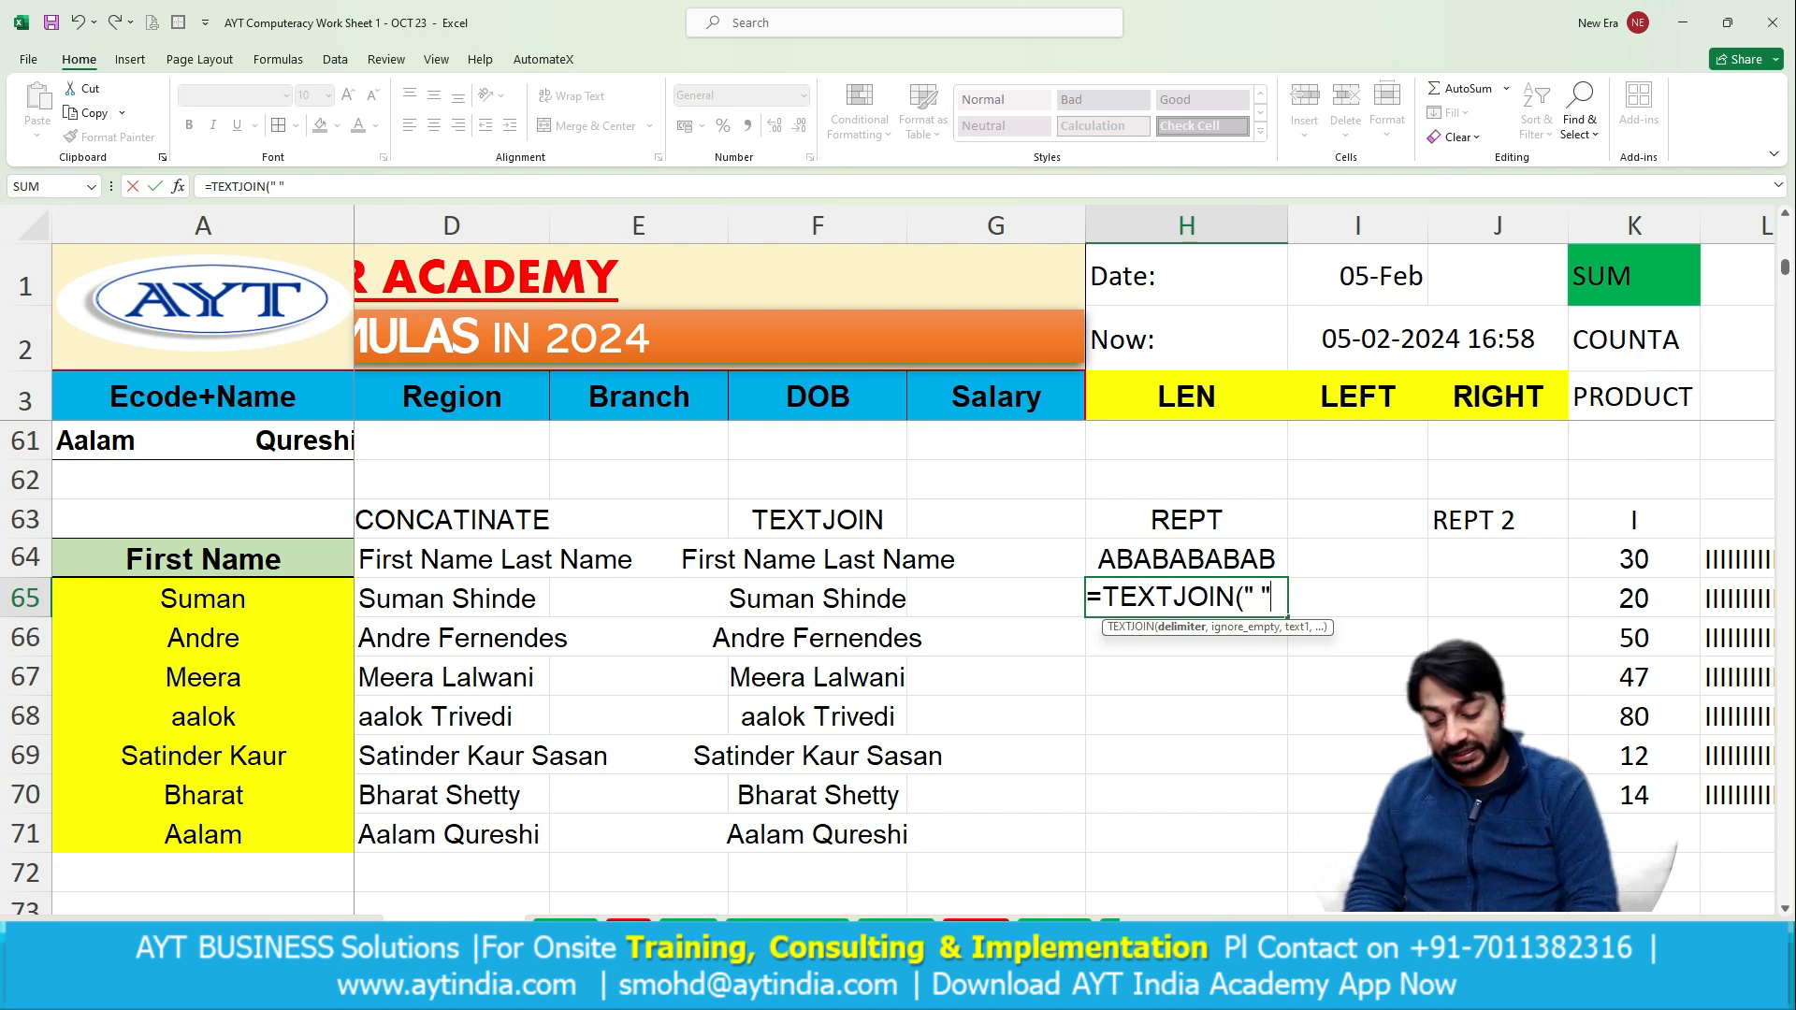
pyautogui.write(',')
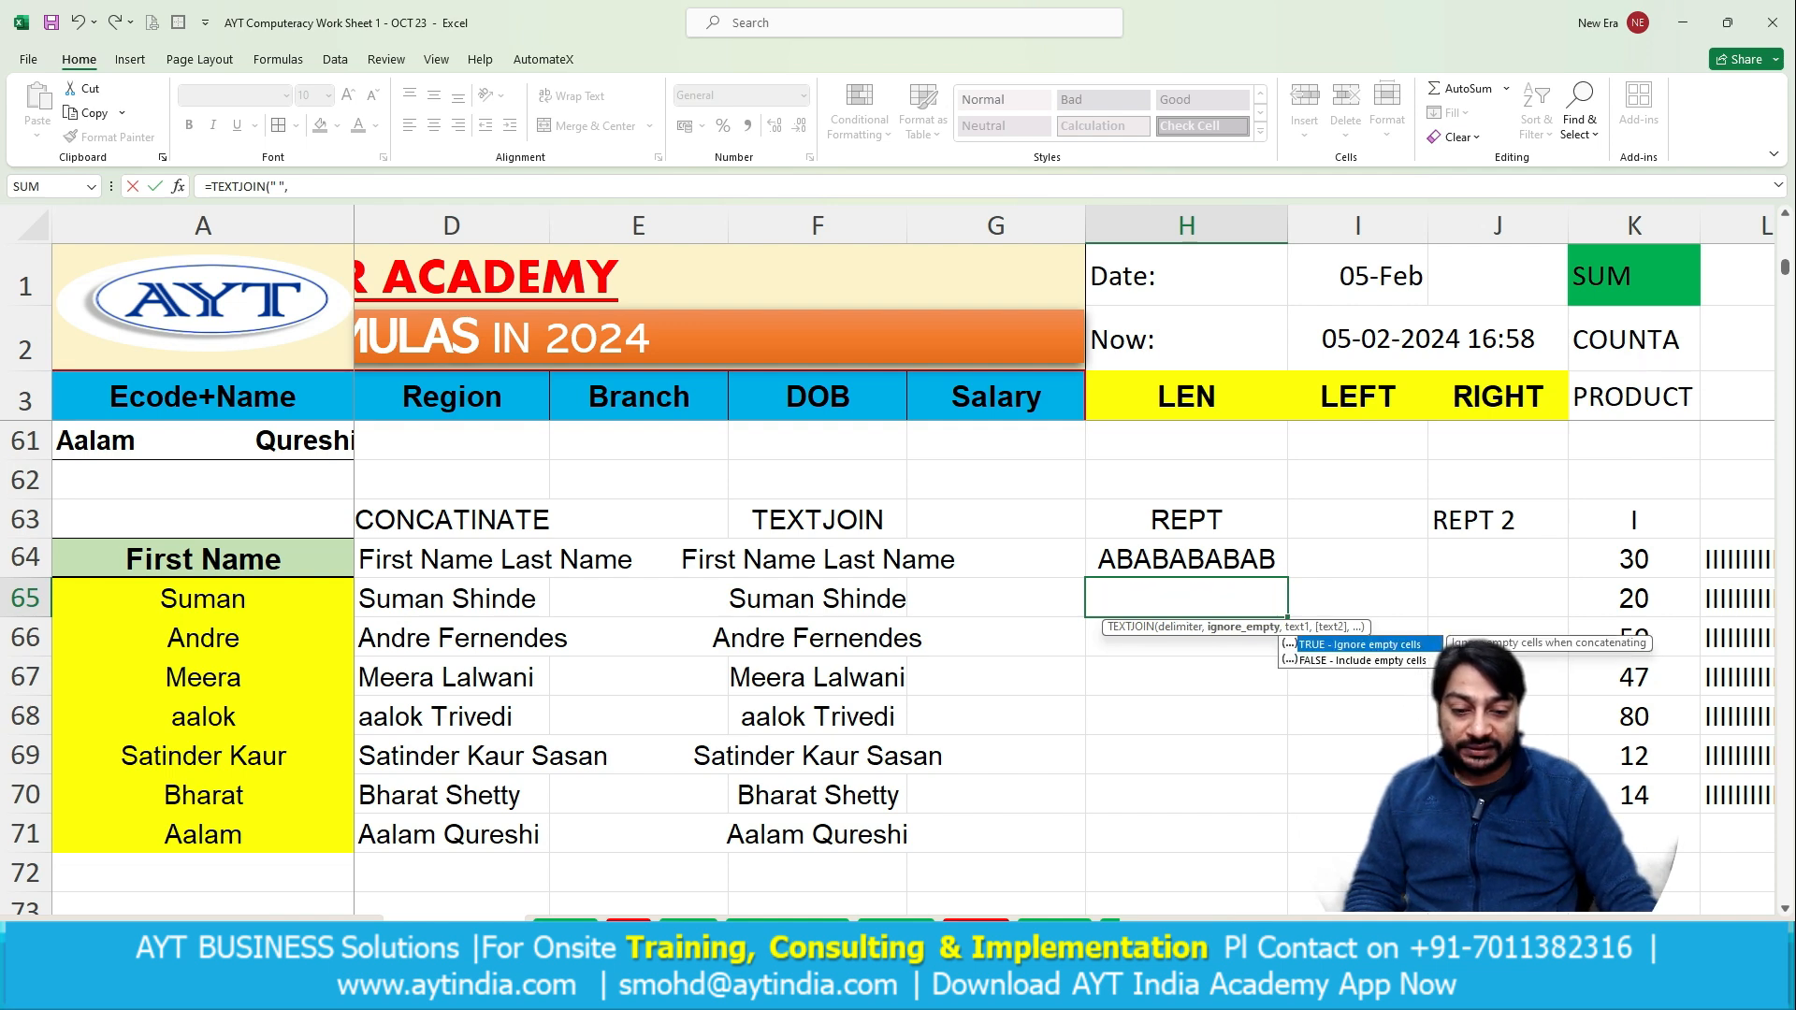
# Add cells A65, B65, D65 and K65 to the H65 formula and enter it as =TEXTJOIN(" ",A65,B65,D65,K65).
pyautogui.hscroll(-2, 1064, 666)
pyautogui.click(203, 599)
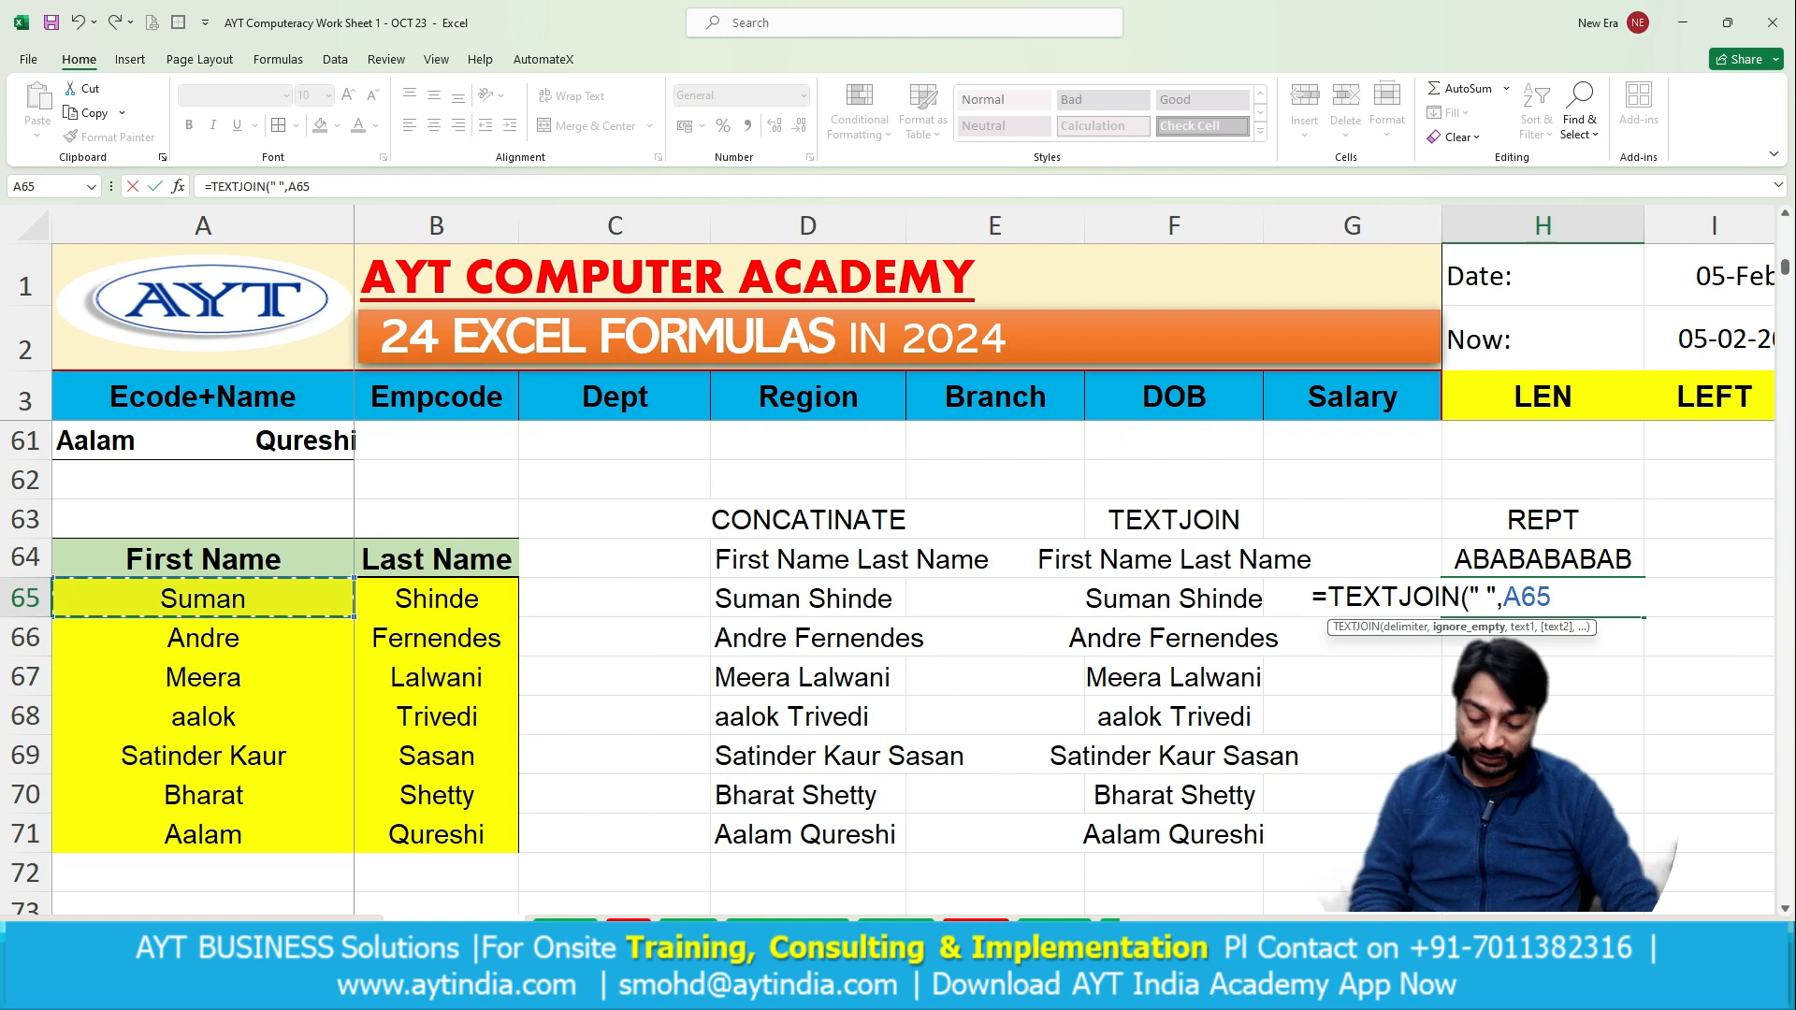
pyautogui.write(',')
pyautogui.click(437, 599)
pyautogui.write(',')
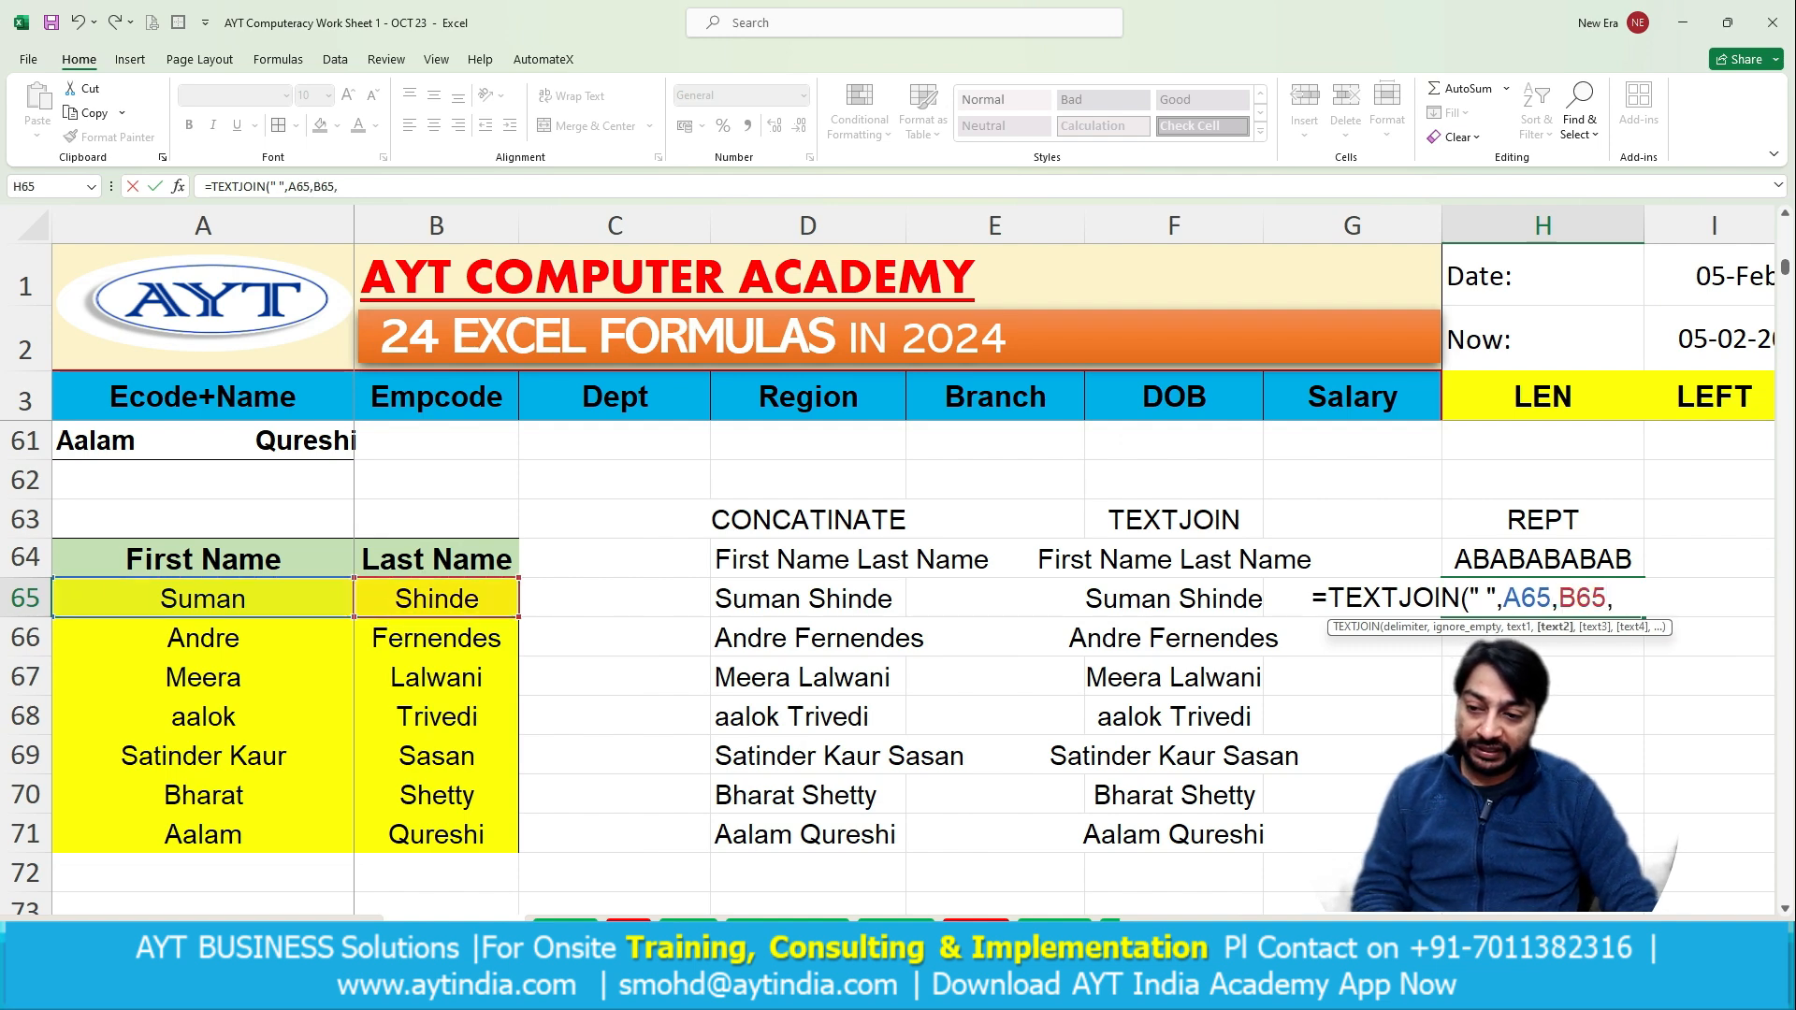
pyautogui.click(807, 598)
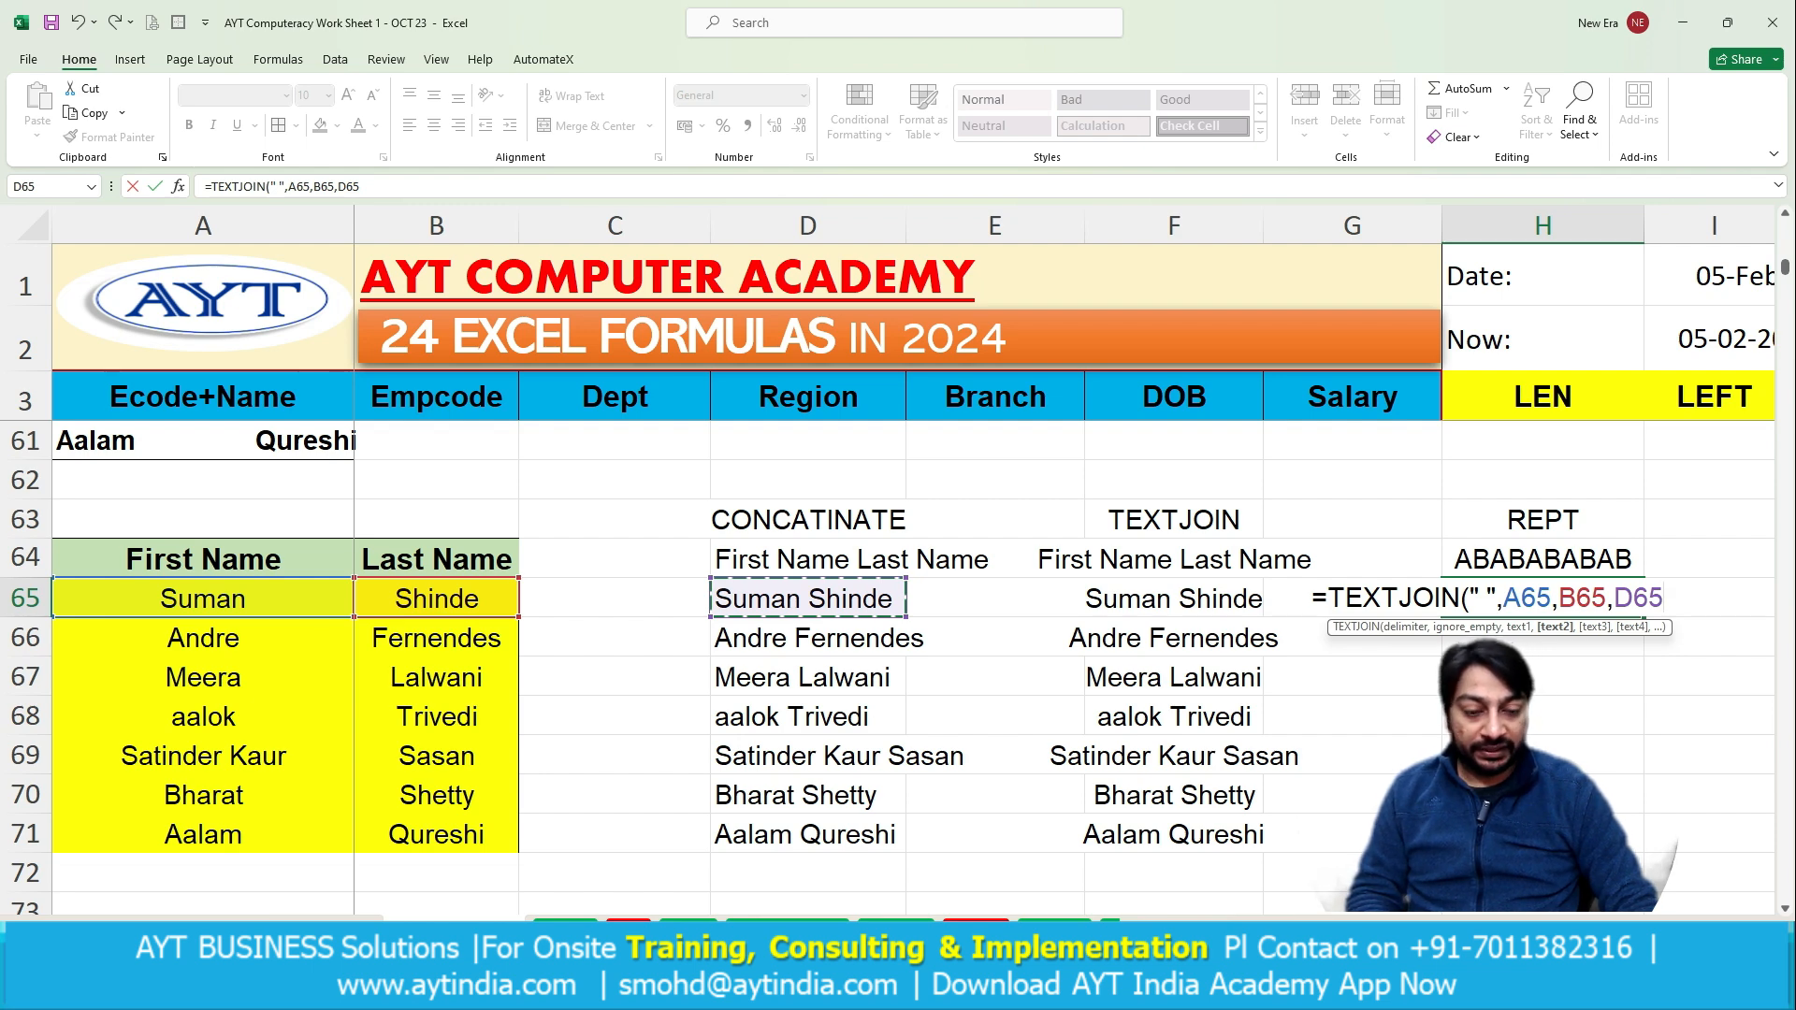
pyautogui.write(',')
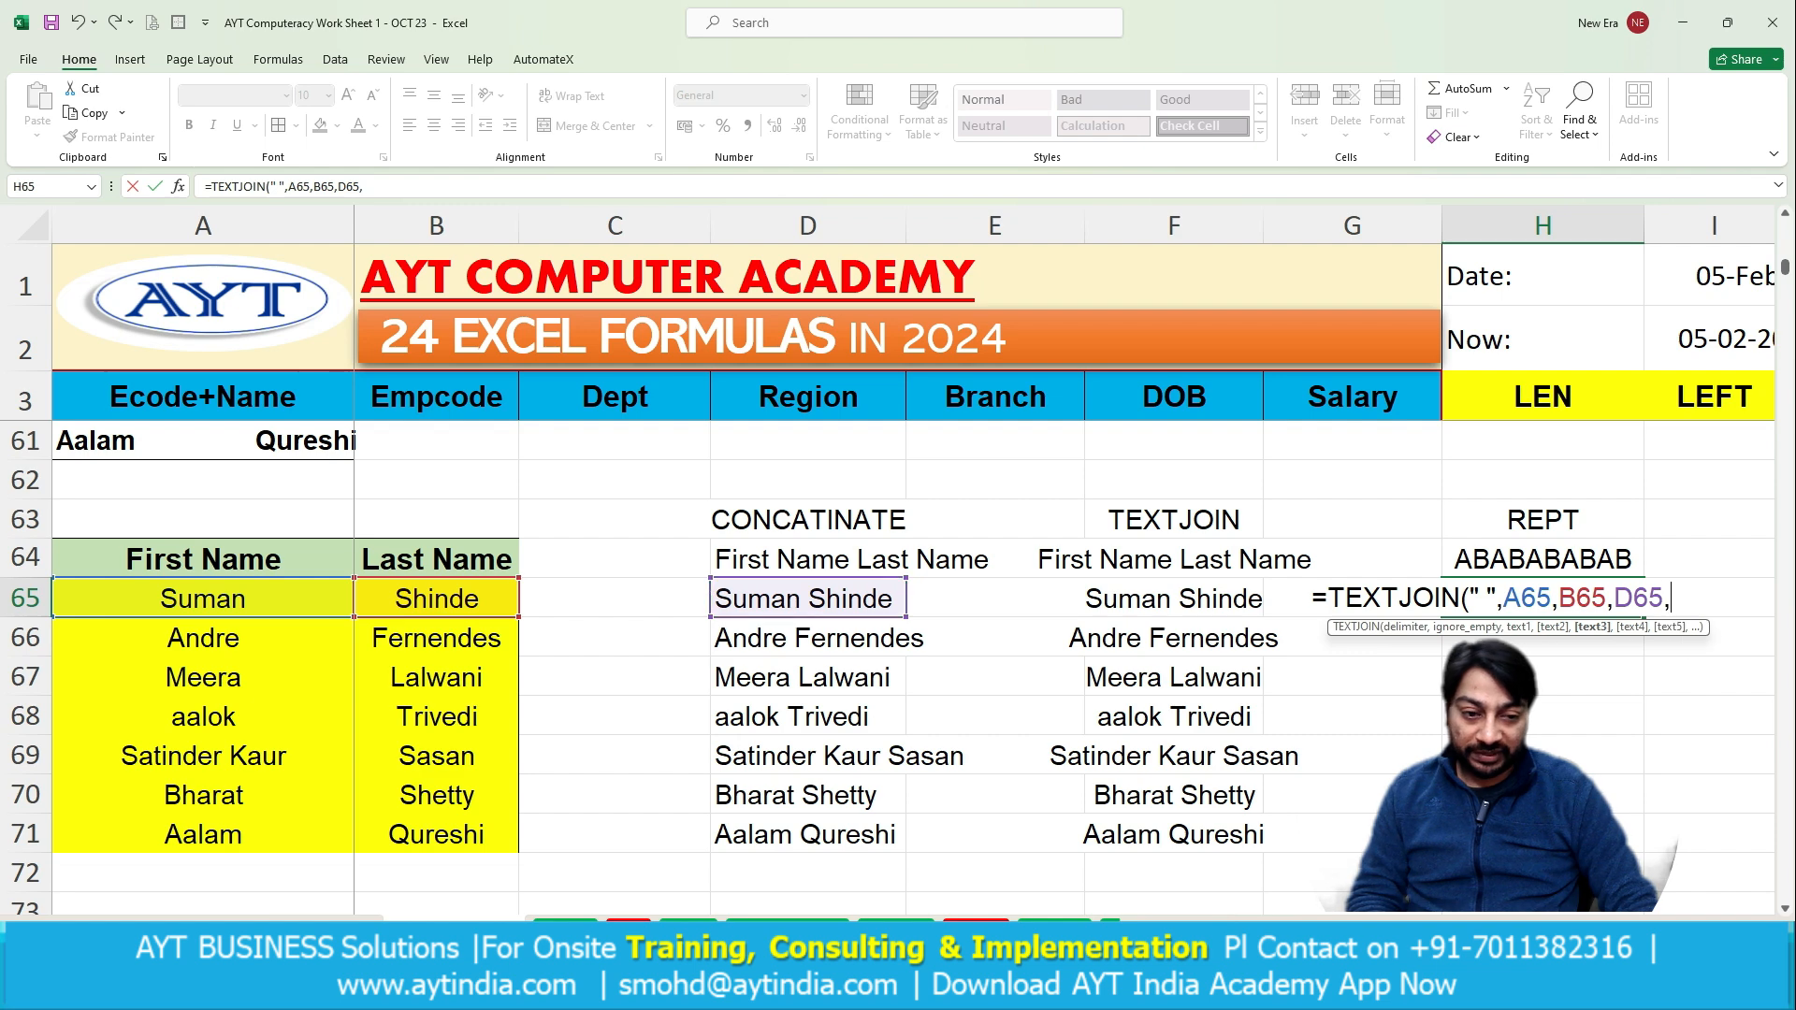
pyautogui.hscroll(5, 1064, 562)
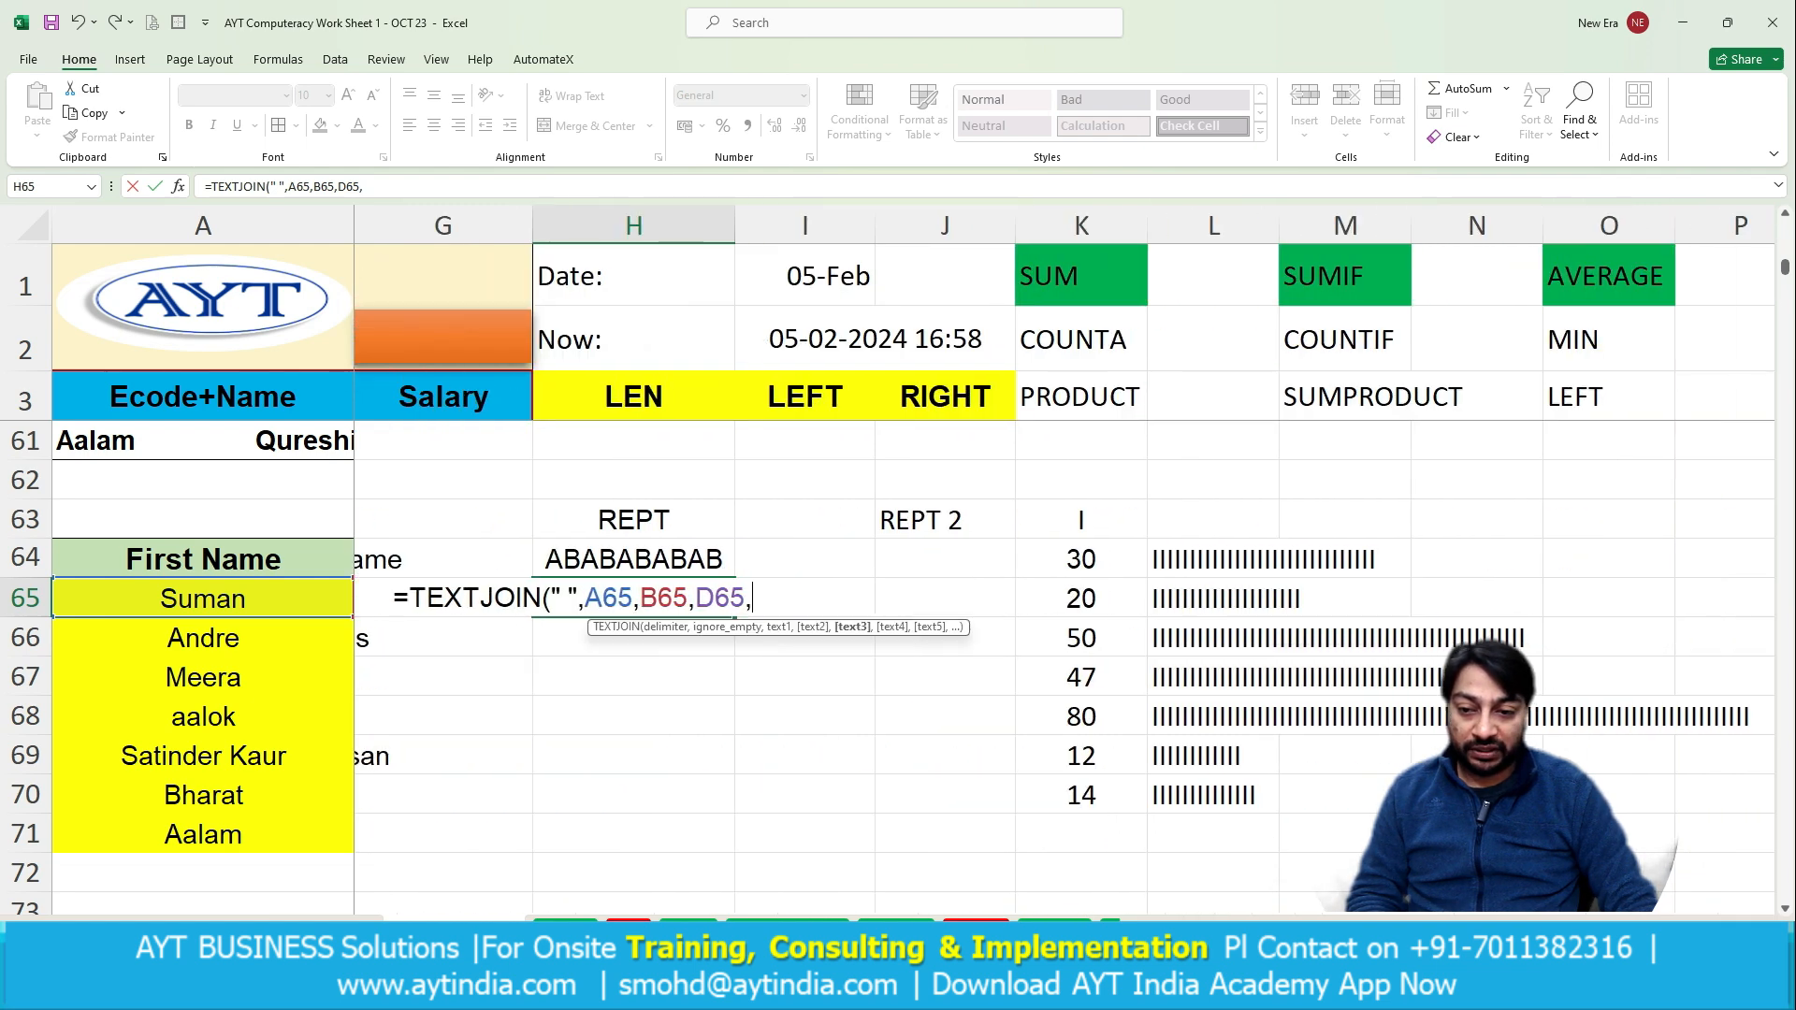
pyautogui.click(1081, 599)
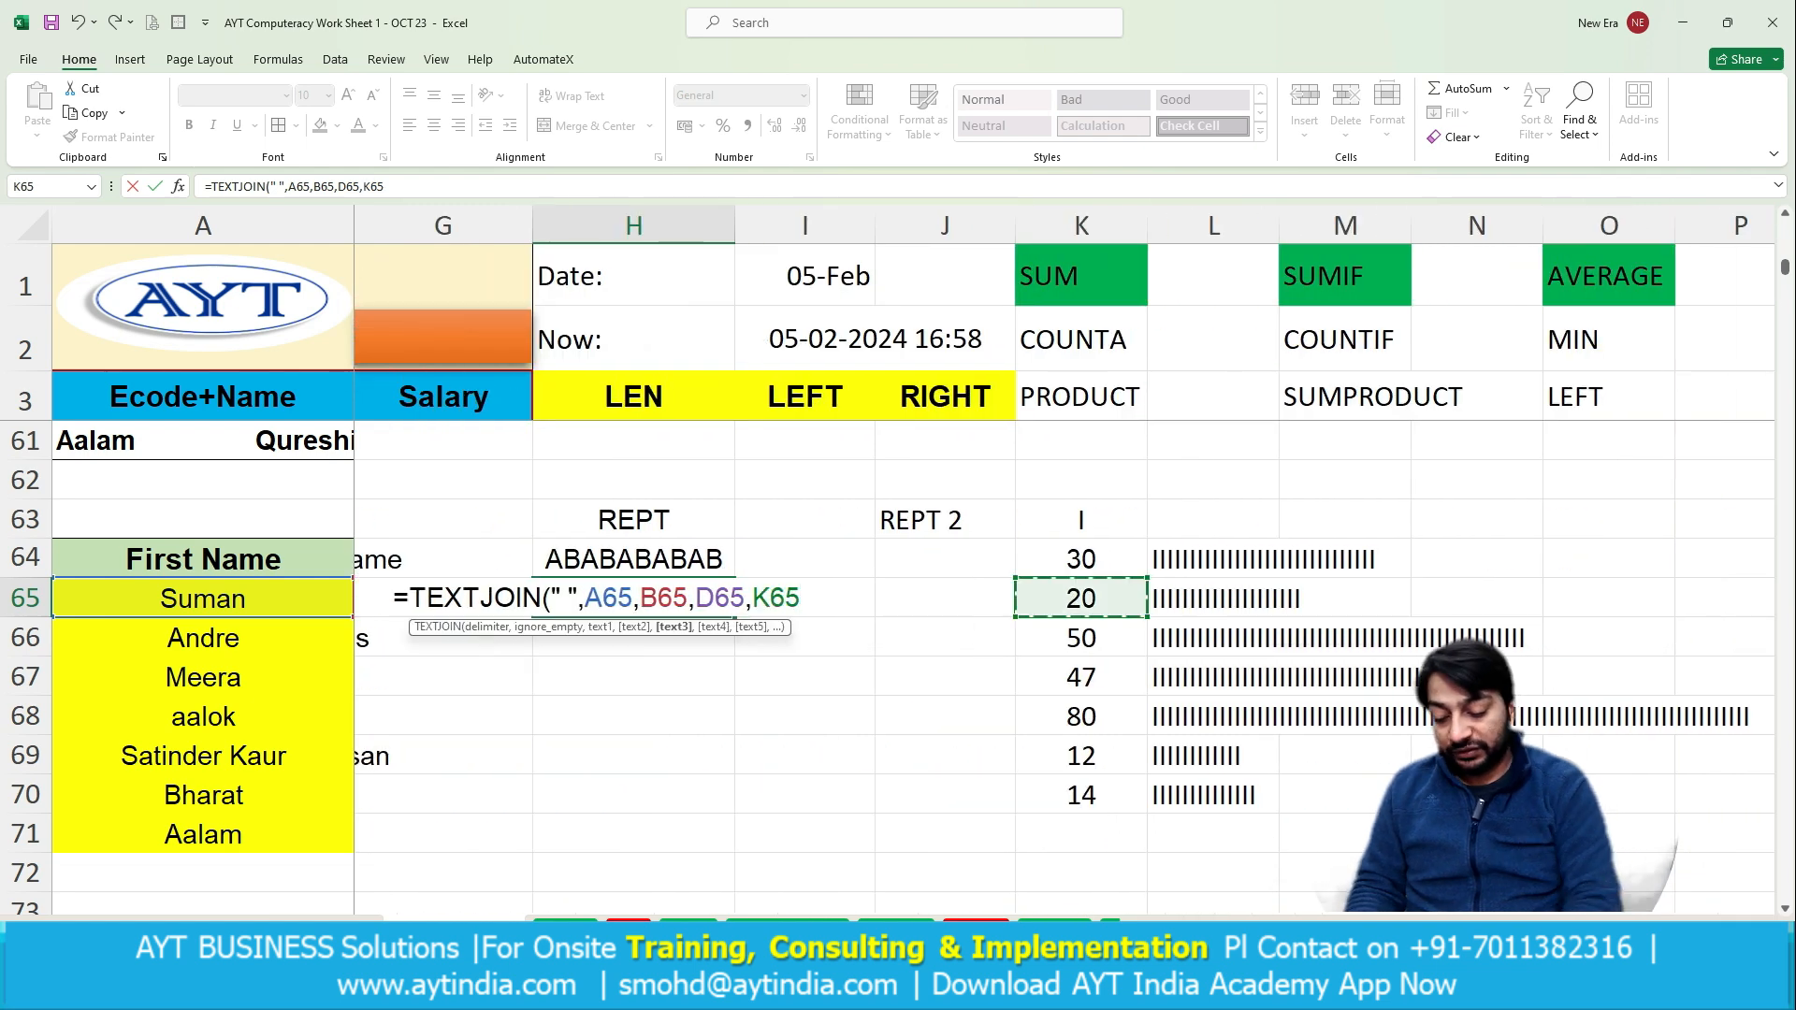
pyautogui.write(')')
pyautogui.press('Return')
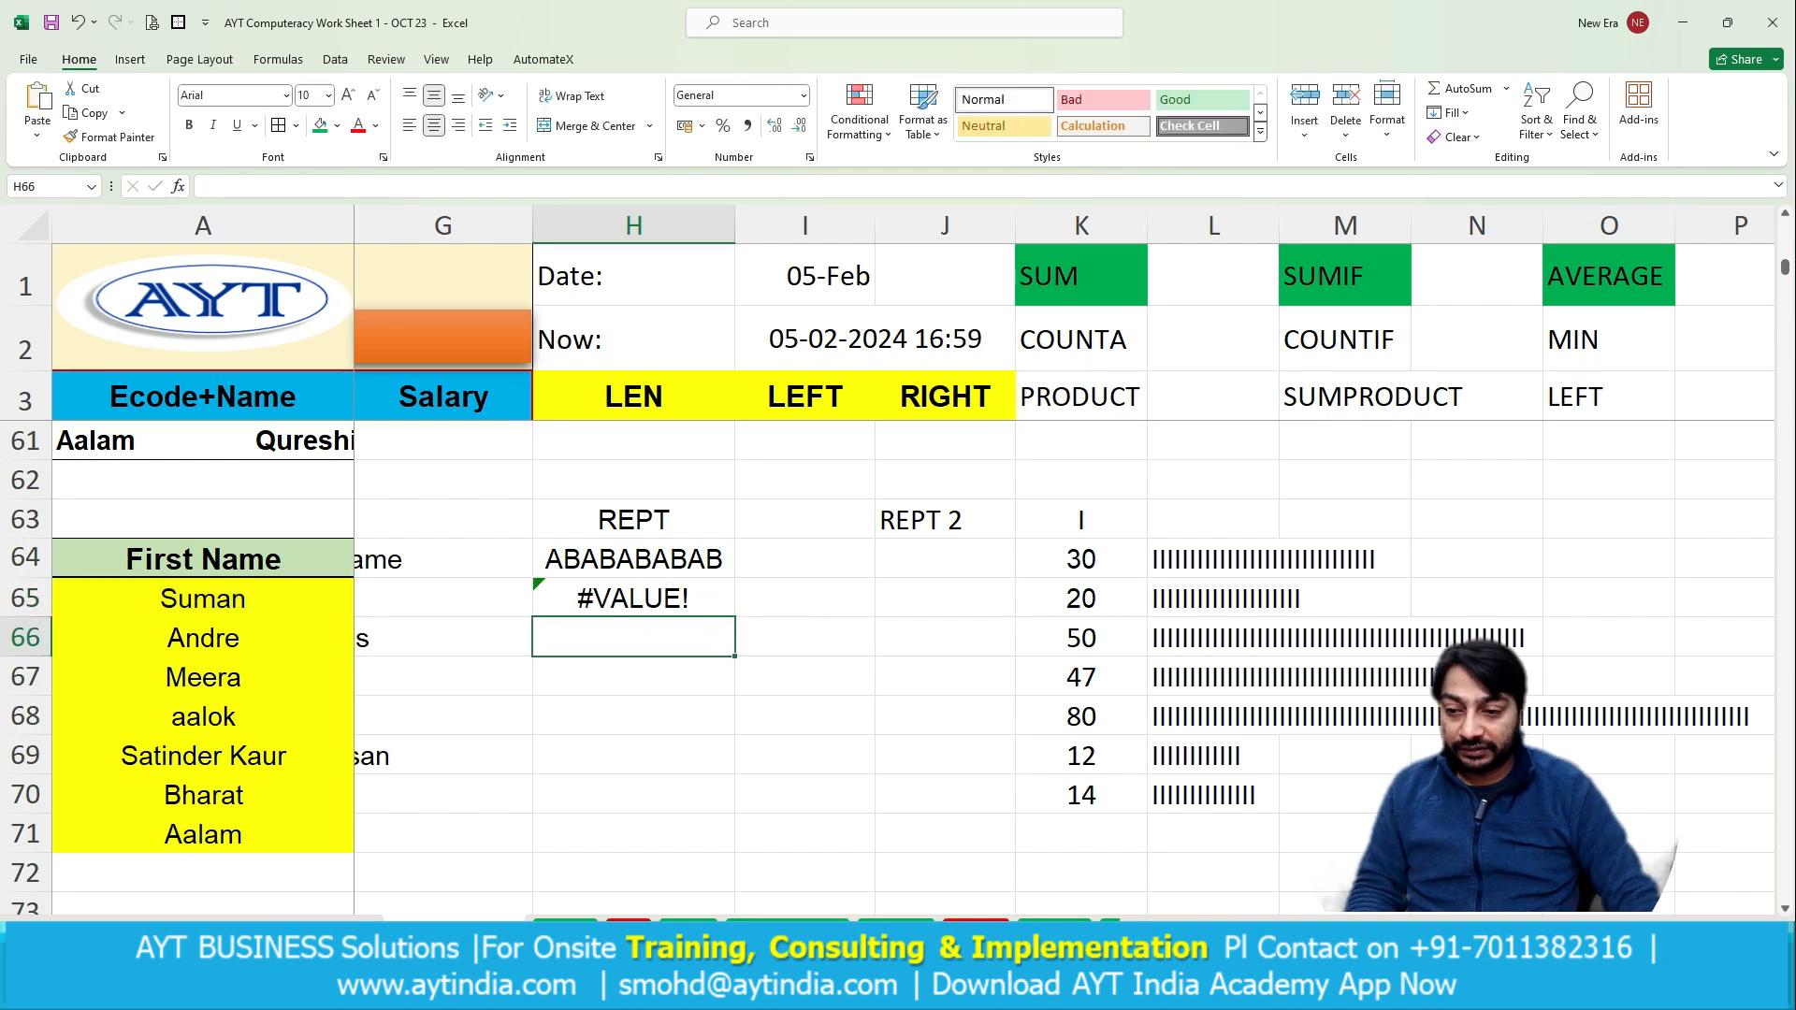
# Insert 0 as the ignore_empty argument in the H65 TEXTJOIN formula, giving =TEXTJOIN(" ",0,A65,B65,D65,K65).
pyautogui.doubleClick(689, 598)
pyautogui.click(586, 599)
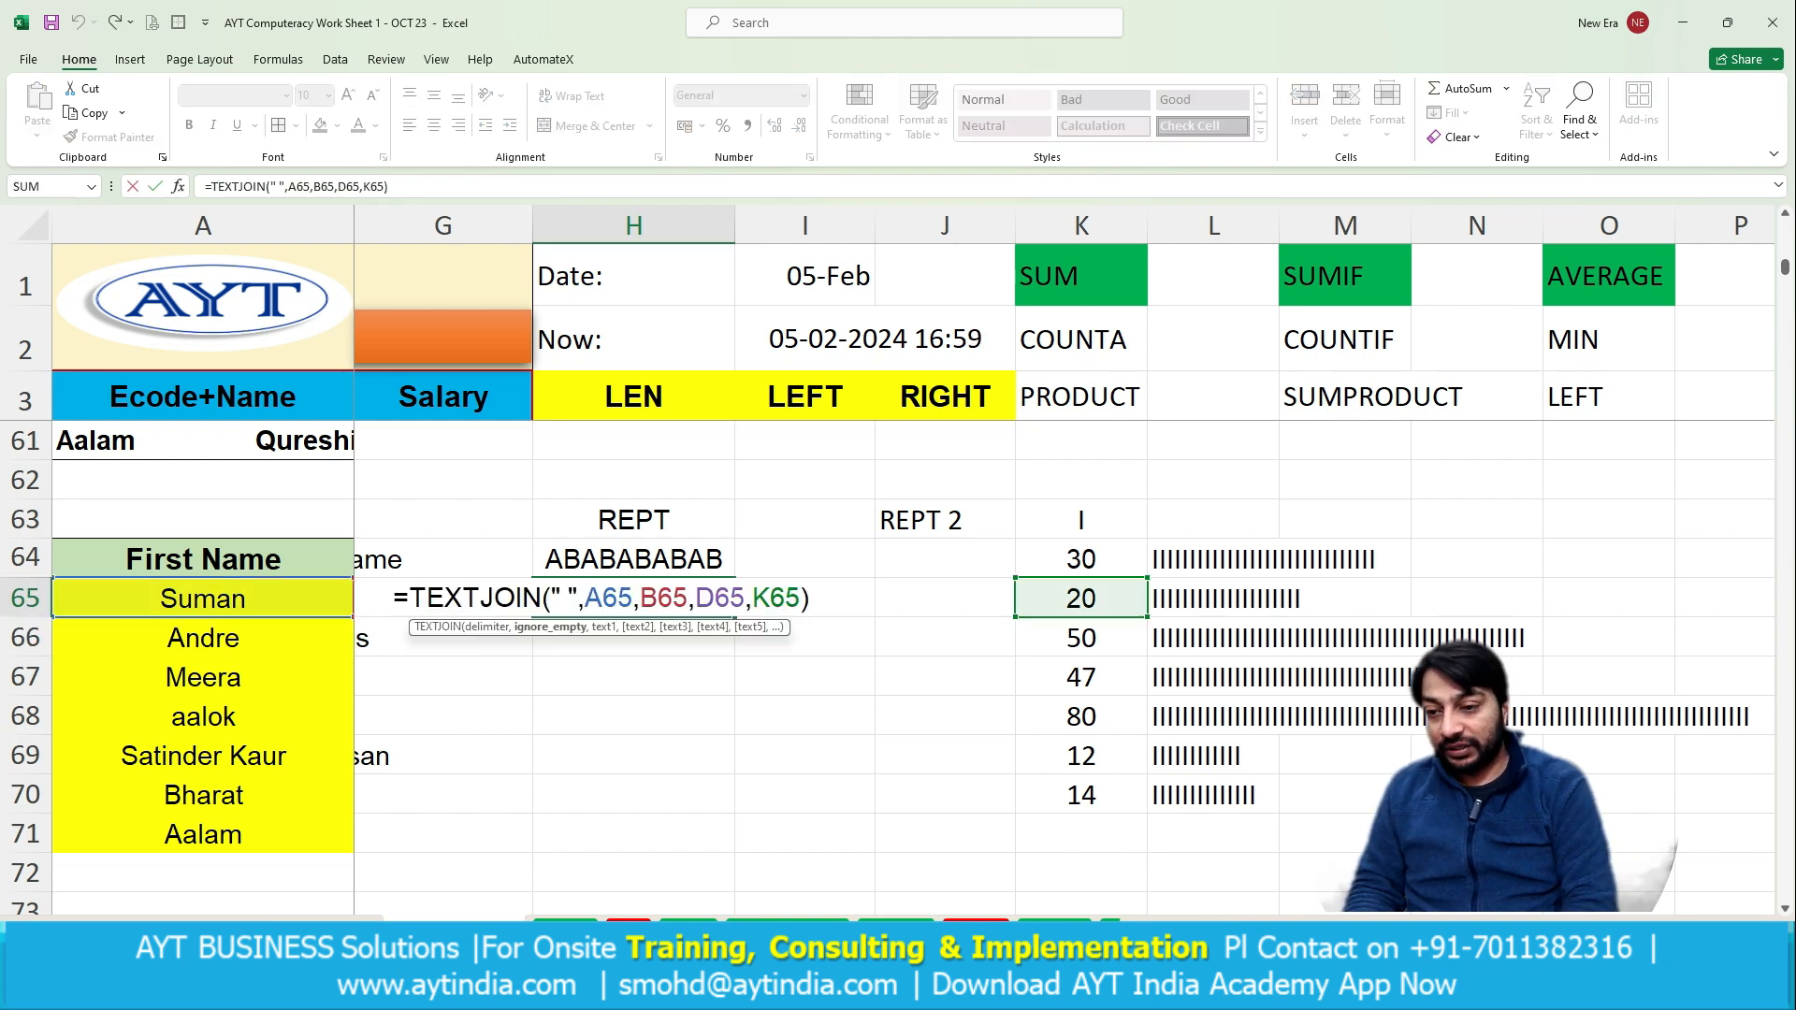
pyautogui.write(',')
pyautogui.press('Left')
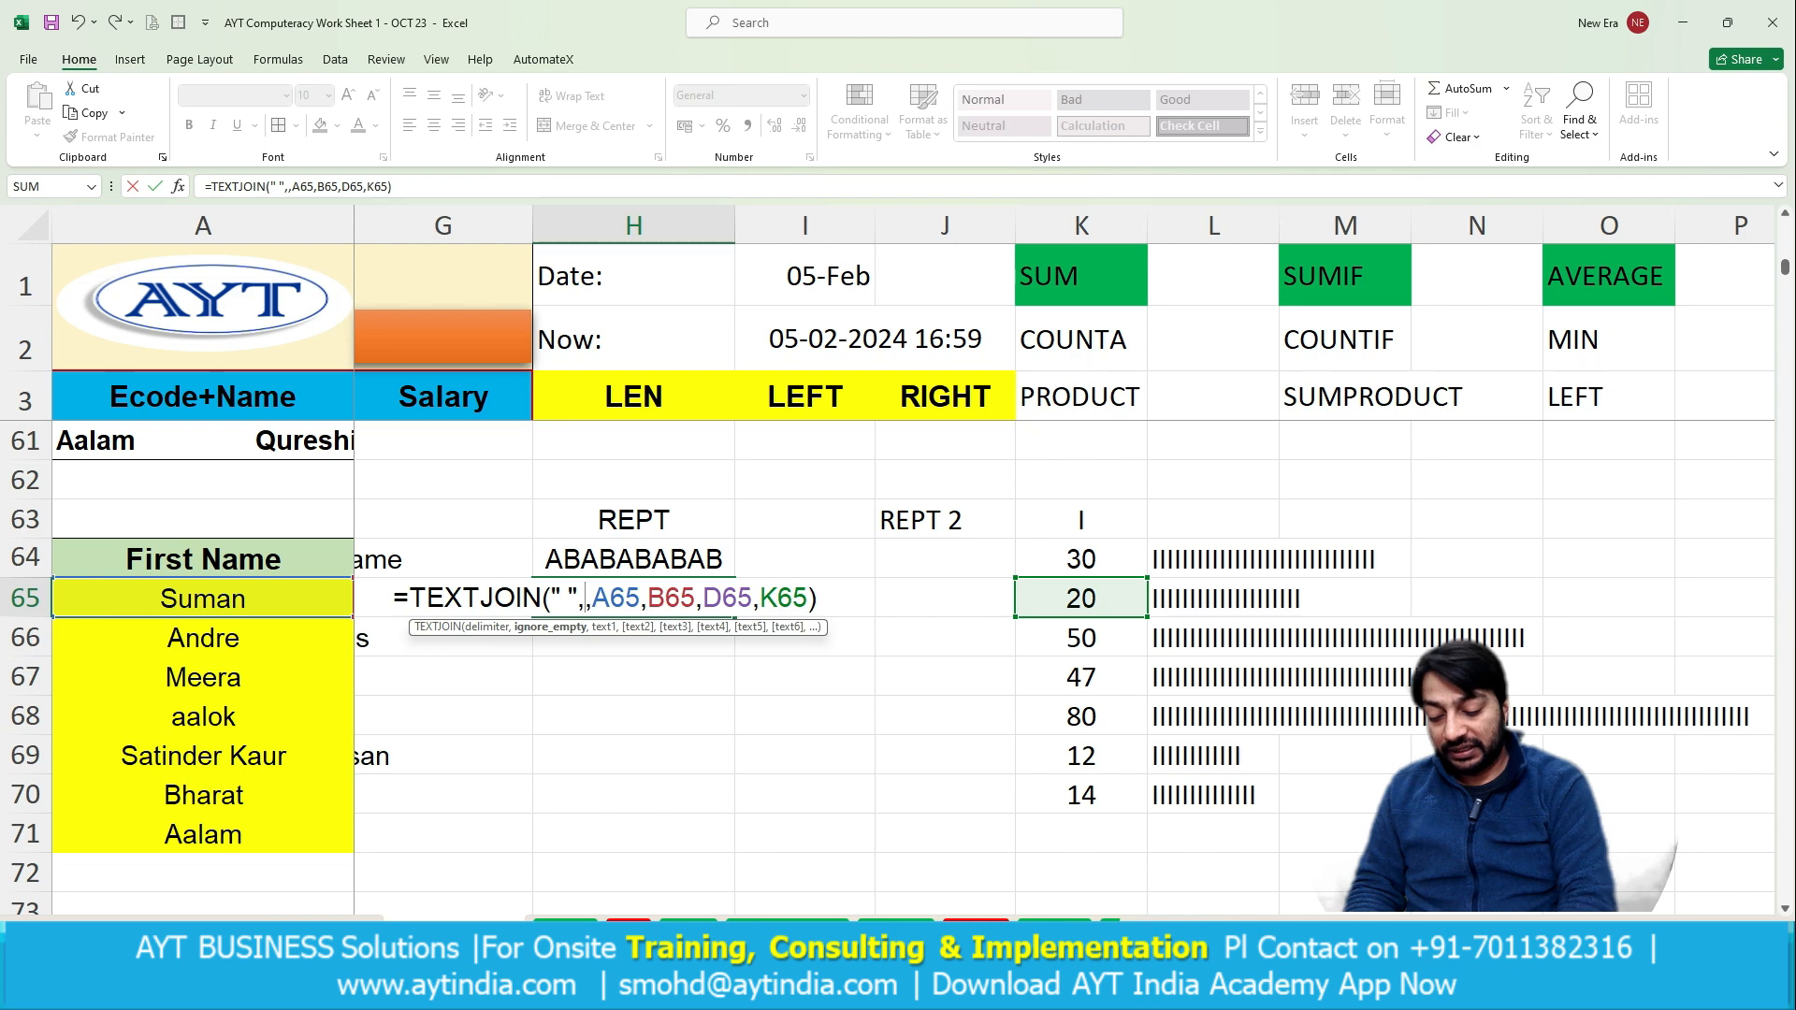
pyautogui.write('0')
pyautogui.press('Return')
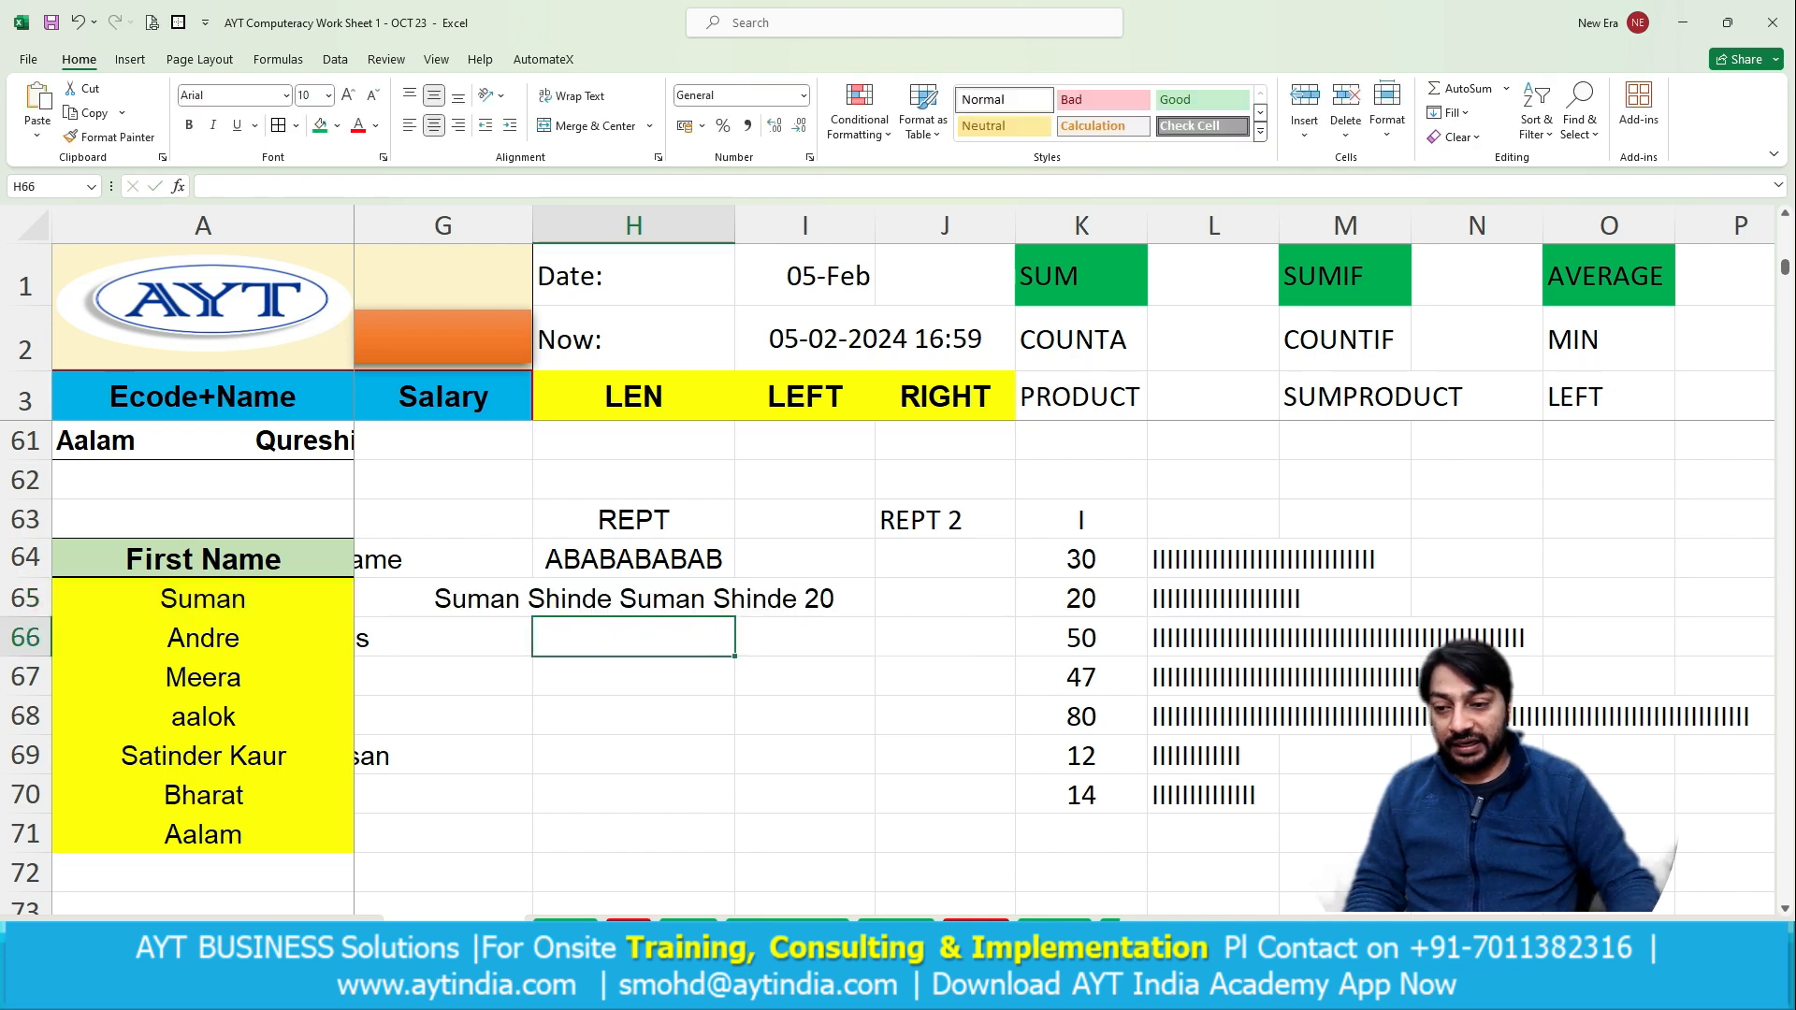
# Change the delimiter in the H65 TEXTJOIN formula to a slash with spaces around it, " / ".
pyautogui.click(468, 598)
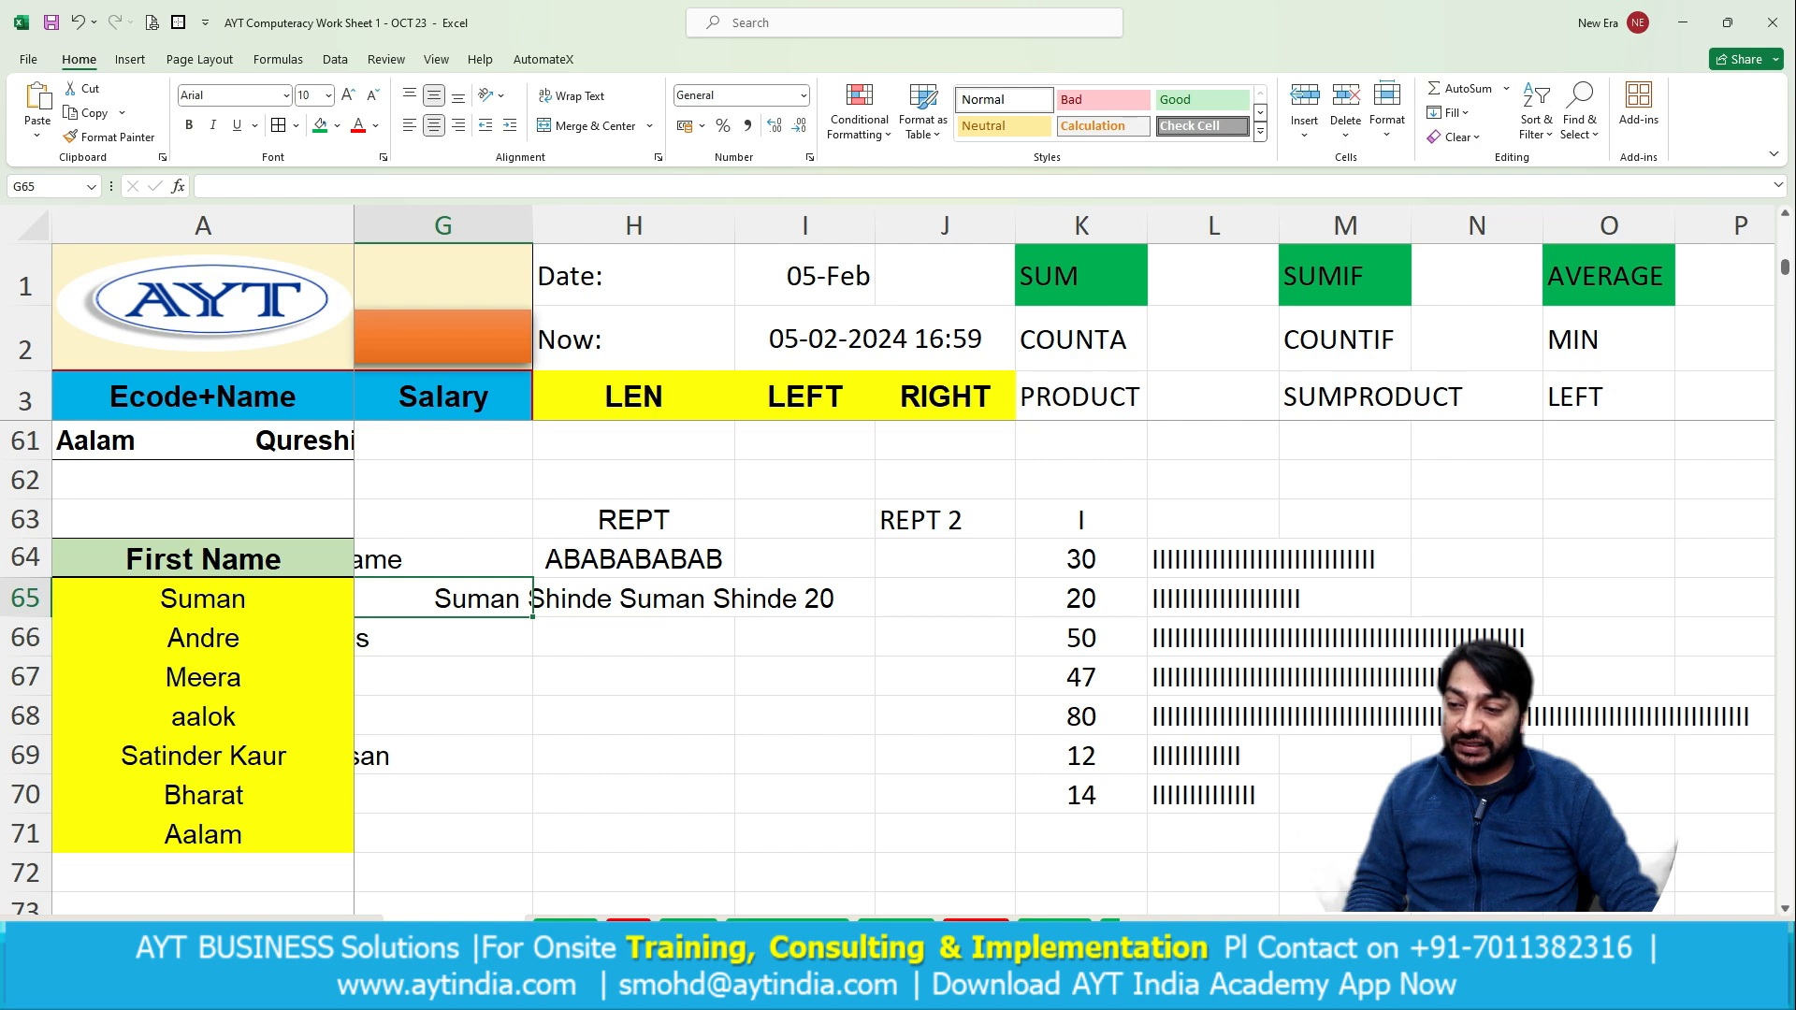
pyautogui.hscroll(-3, 808, 599)
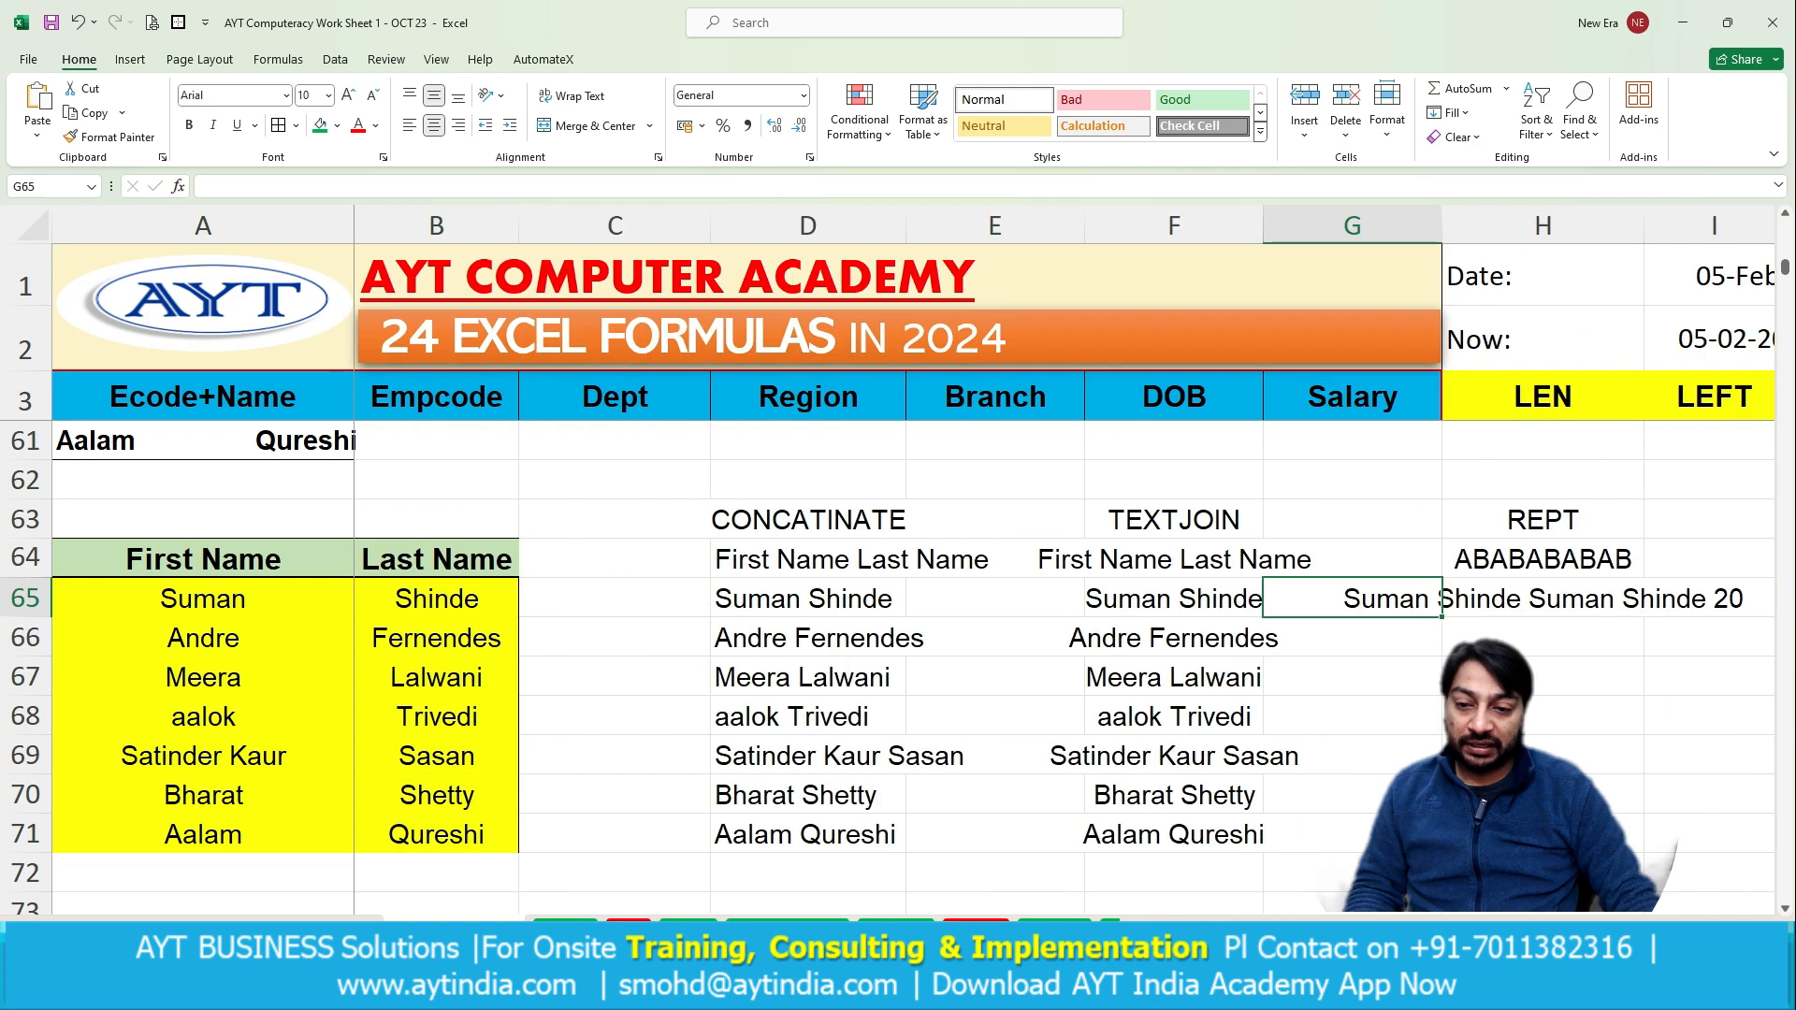
pyautogui.click(807, 599)
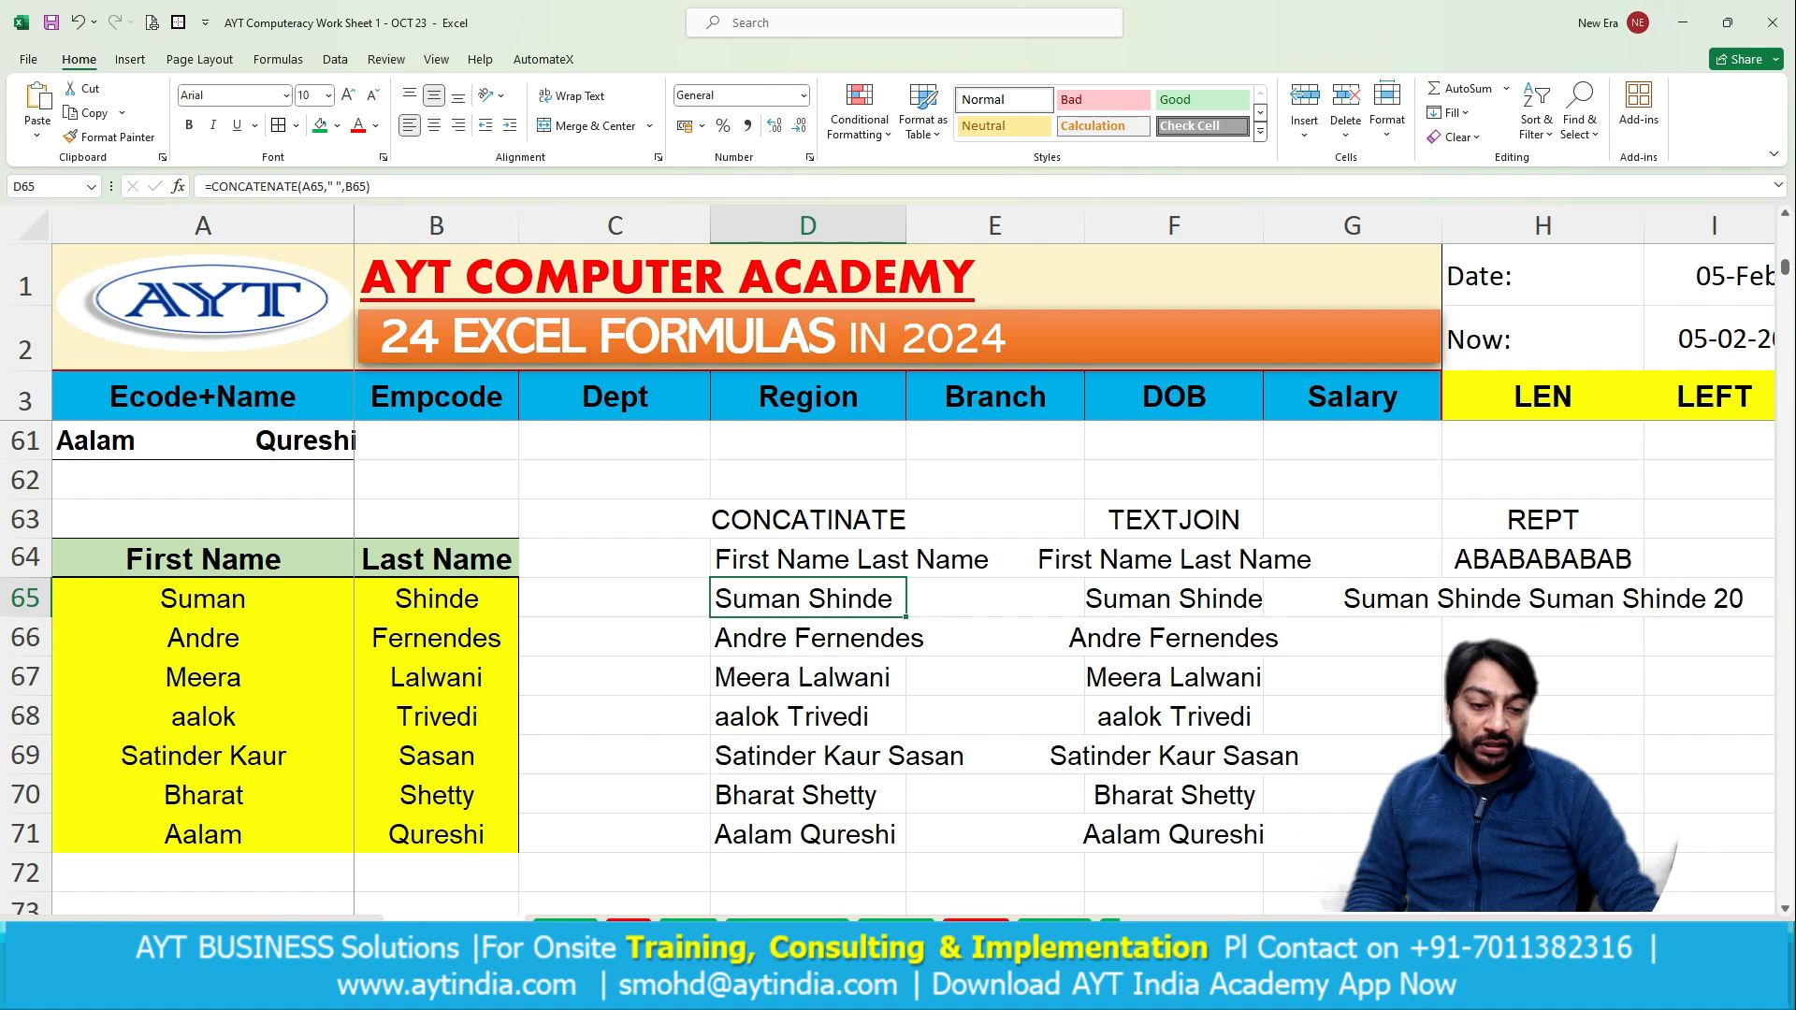
pyautogui.doubleClick(1461, 599)
pyautogui.press('Right')
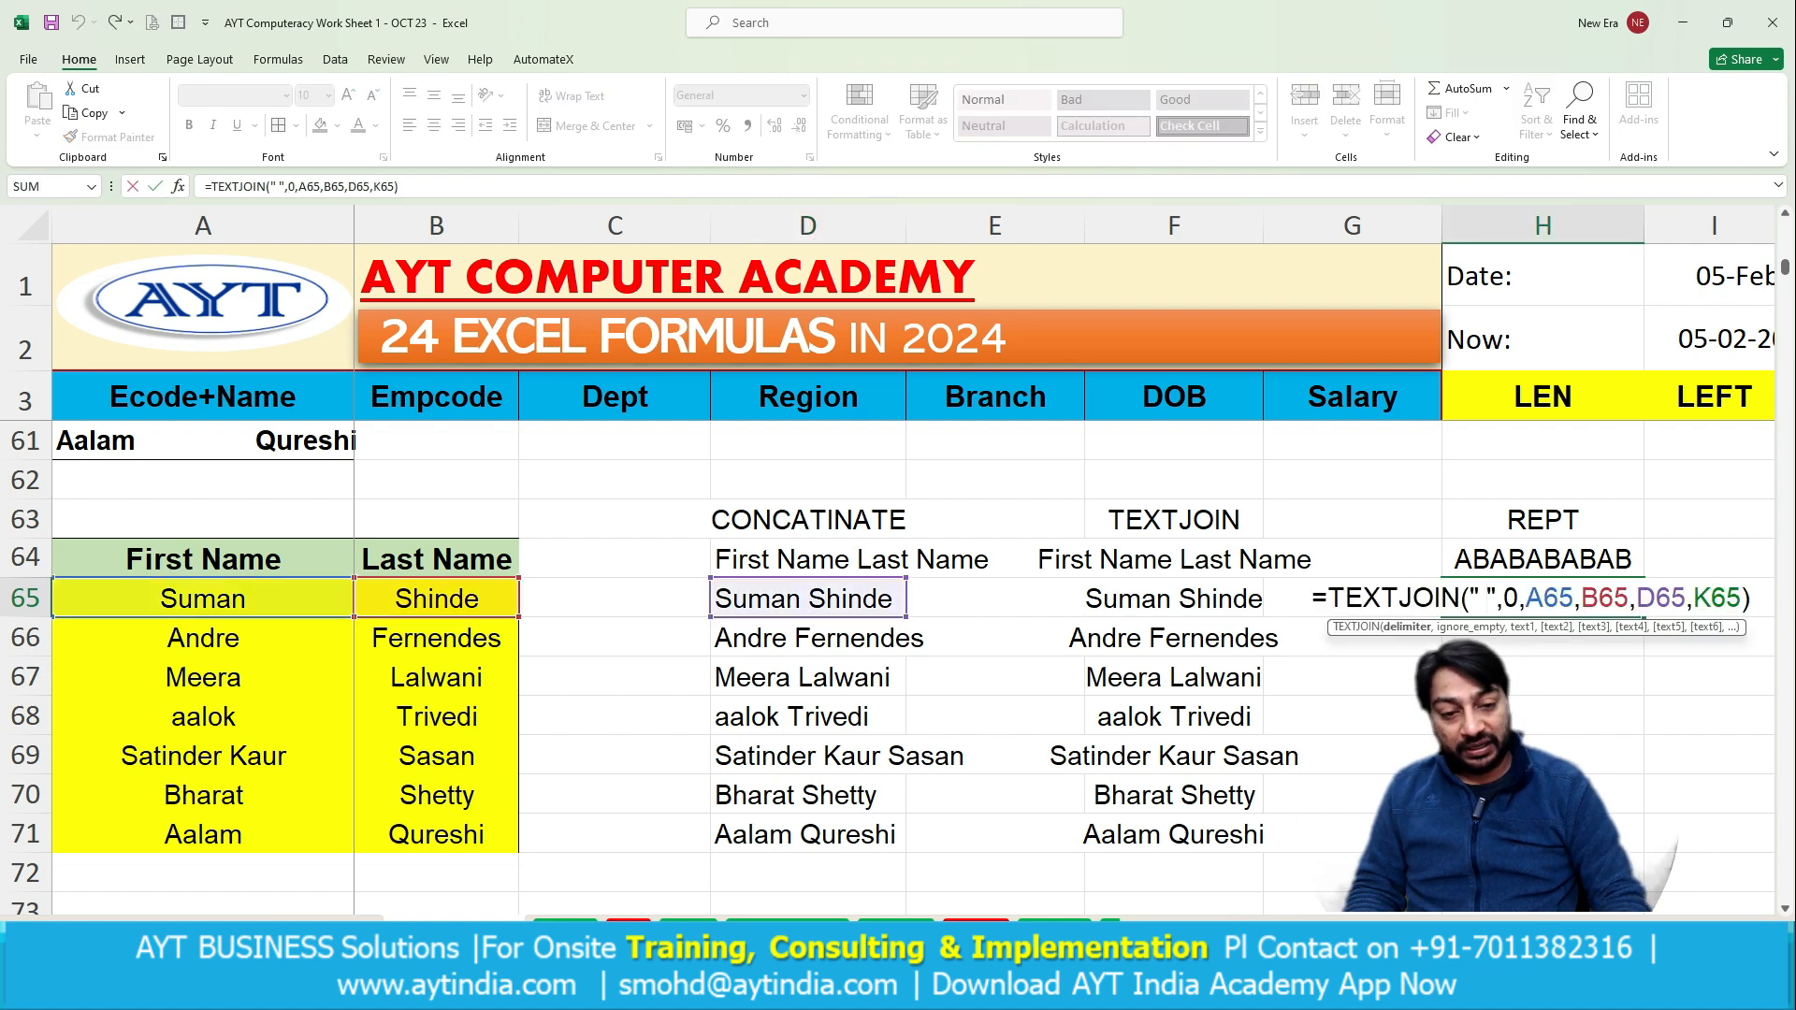
pyautogui.write('/')
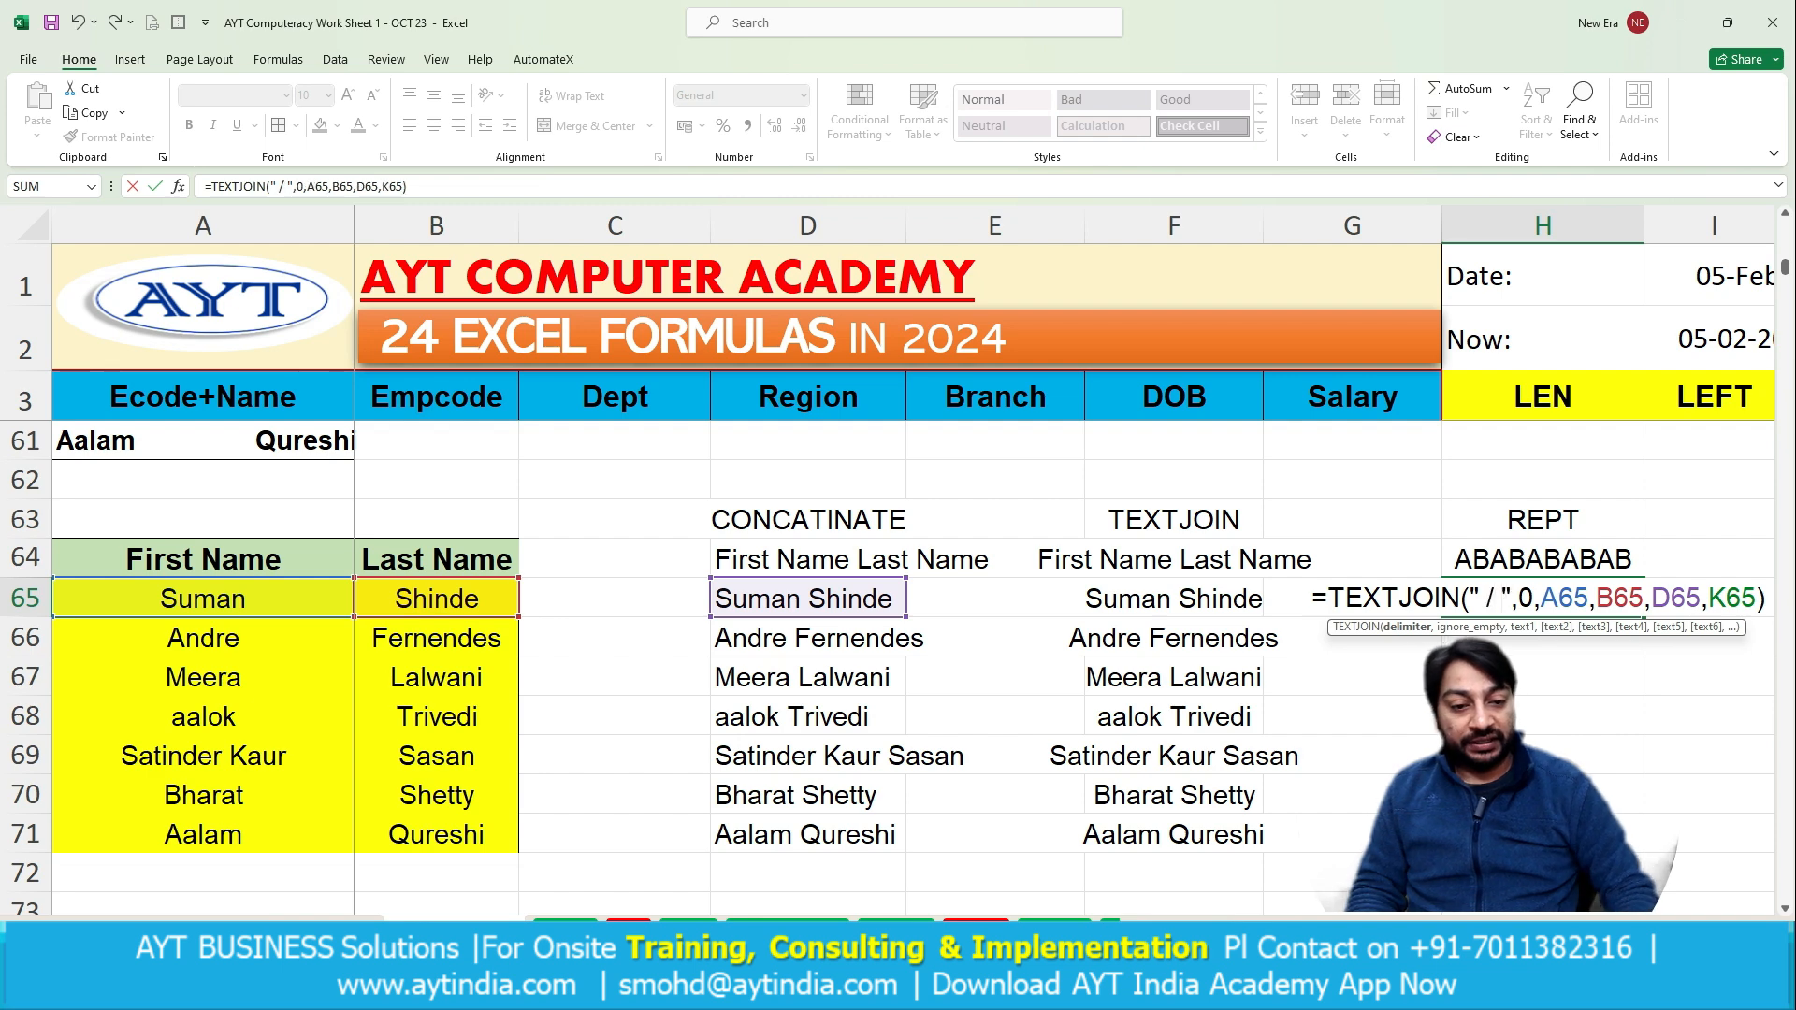
pyautogui.press('Return')
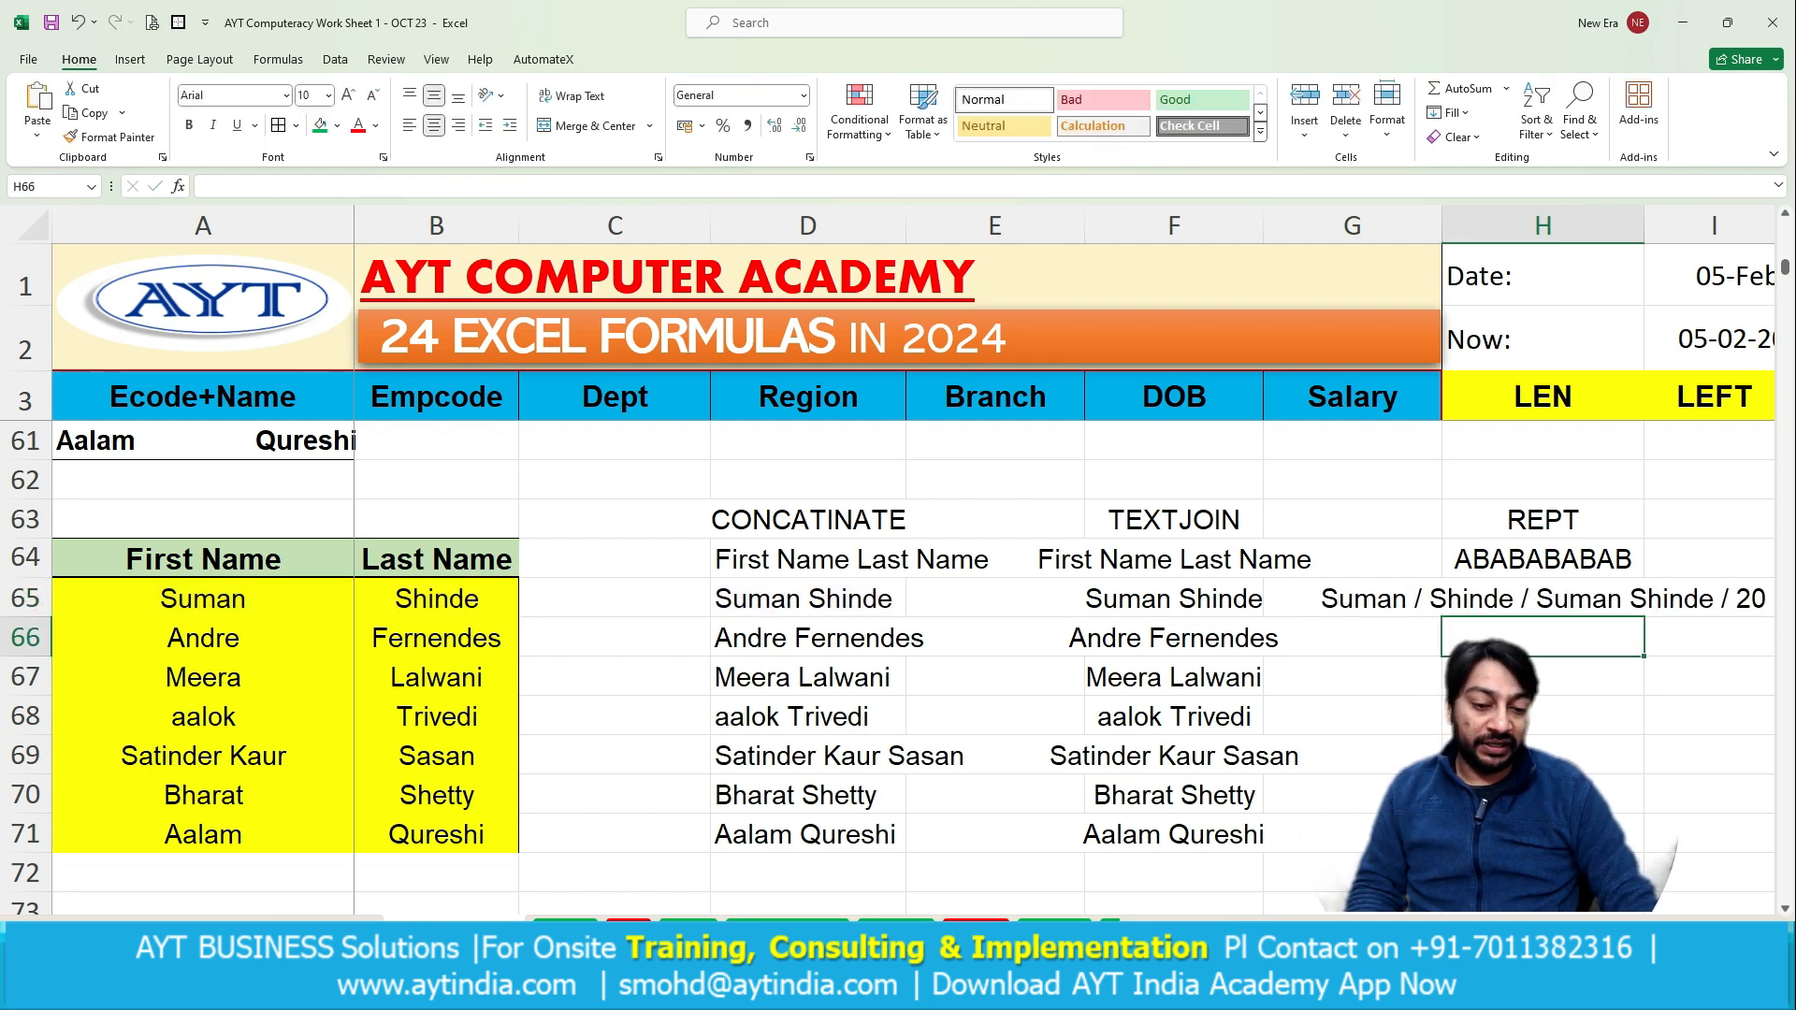
# Replace the slash in the H65 TEXTJOIN delimiter with a plus sign, making it " + ".
pyautogui.hscroll(2, 1064, 561)
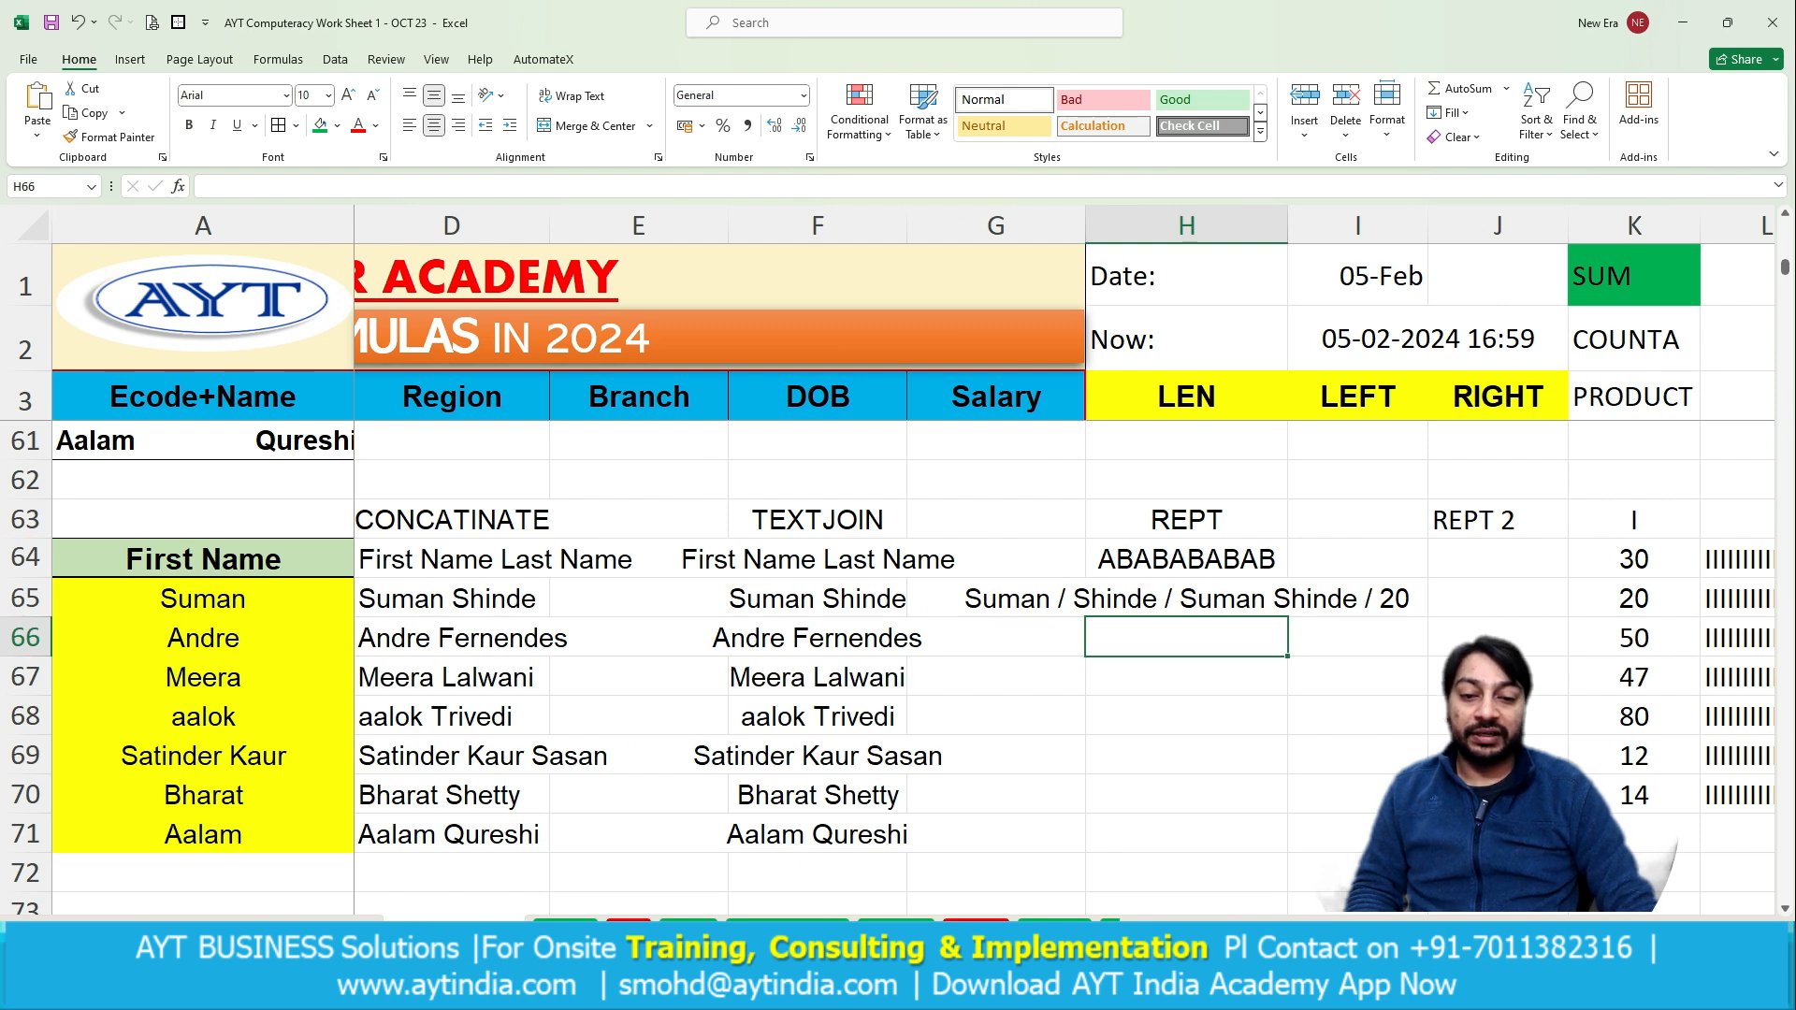
pyautogui.doubleClick(1112, 599)
pyautogui.click(1129, 598)
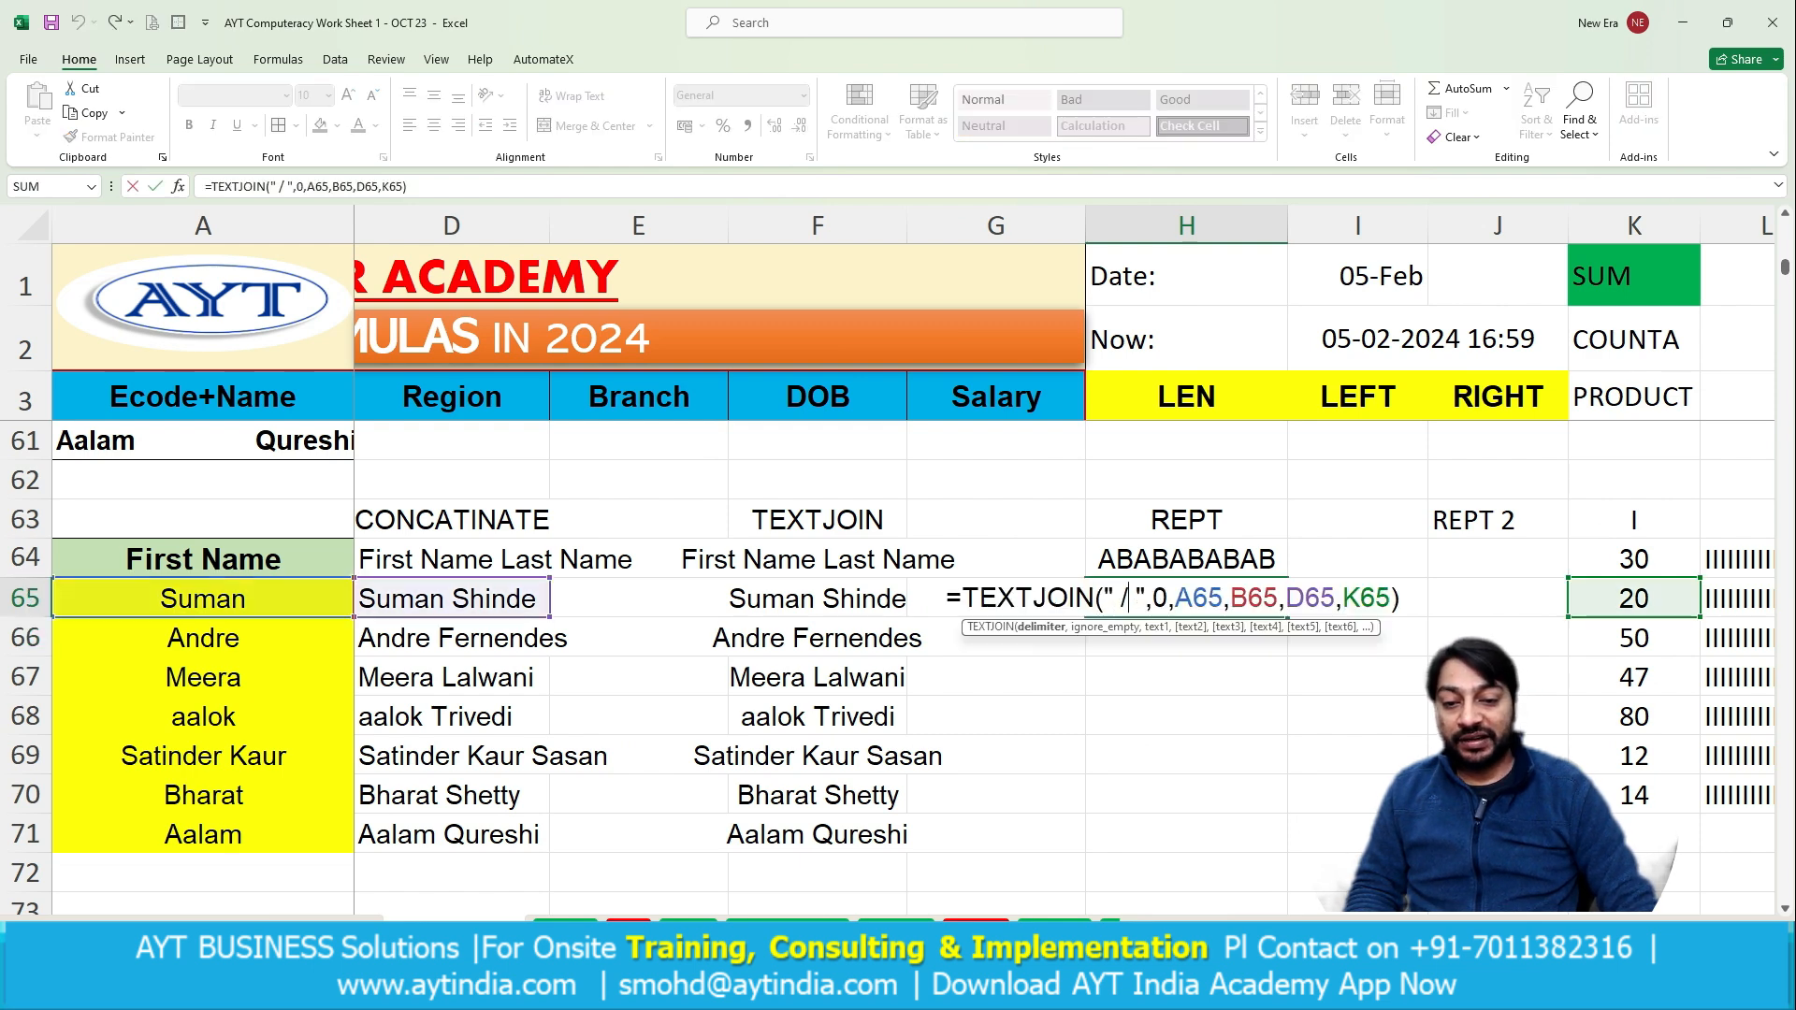
pyautogui.press('BackSpace')
pyautogui.write('+')
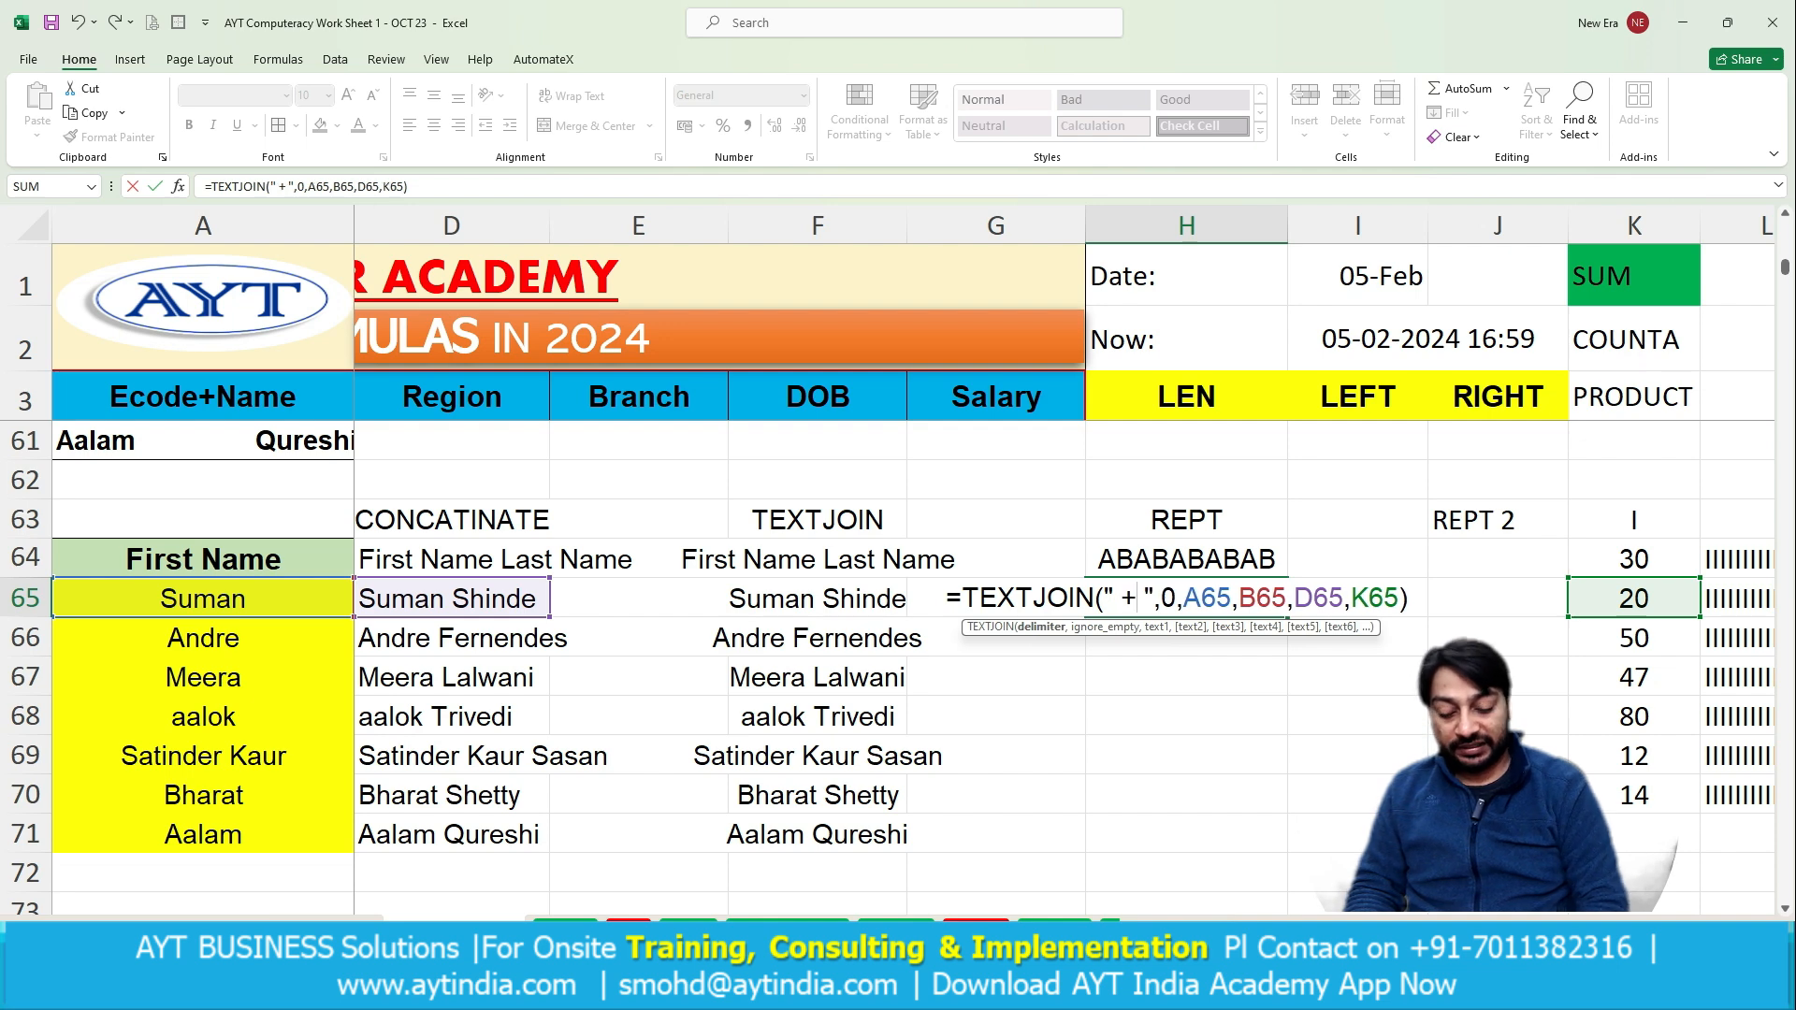
pyautogui.press('Return')
pyautogui.press('Up')
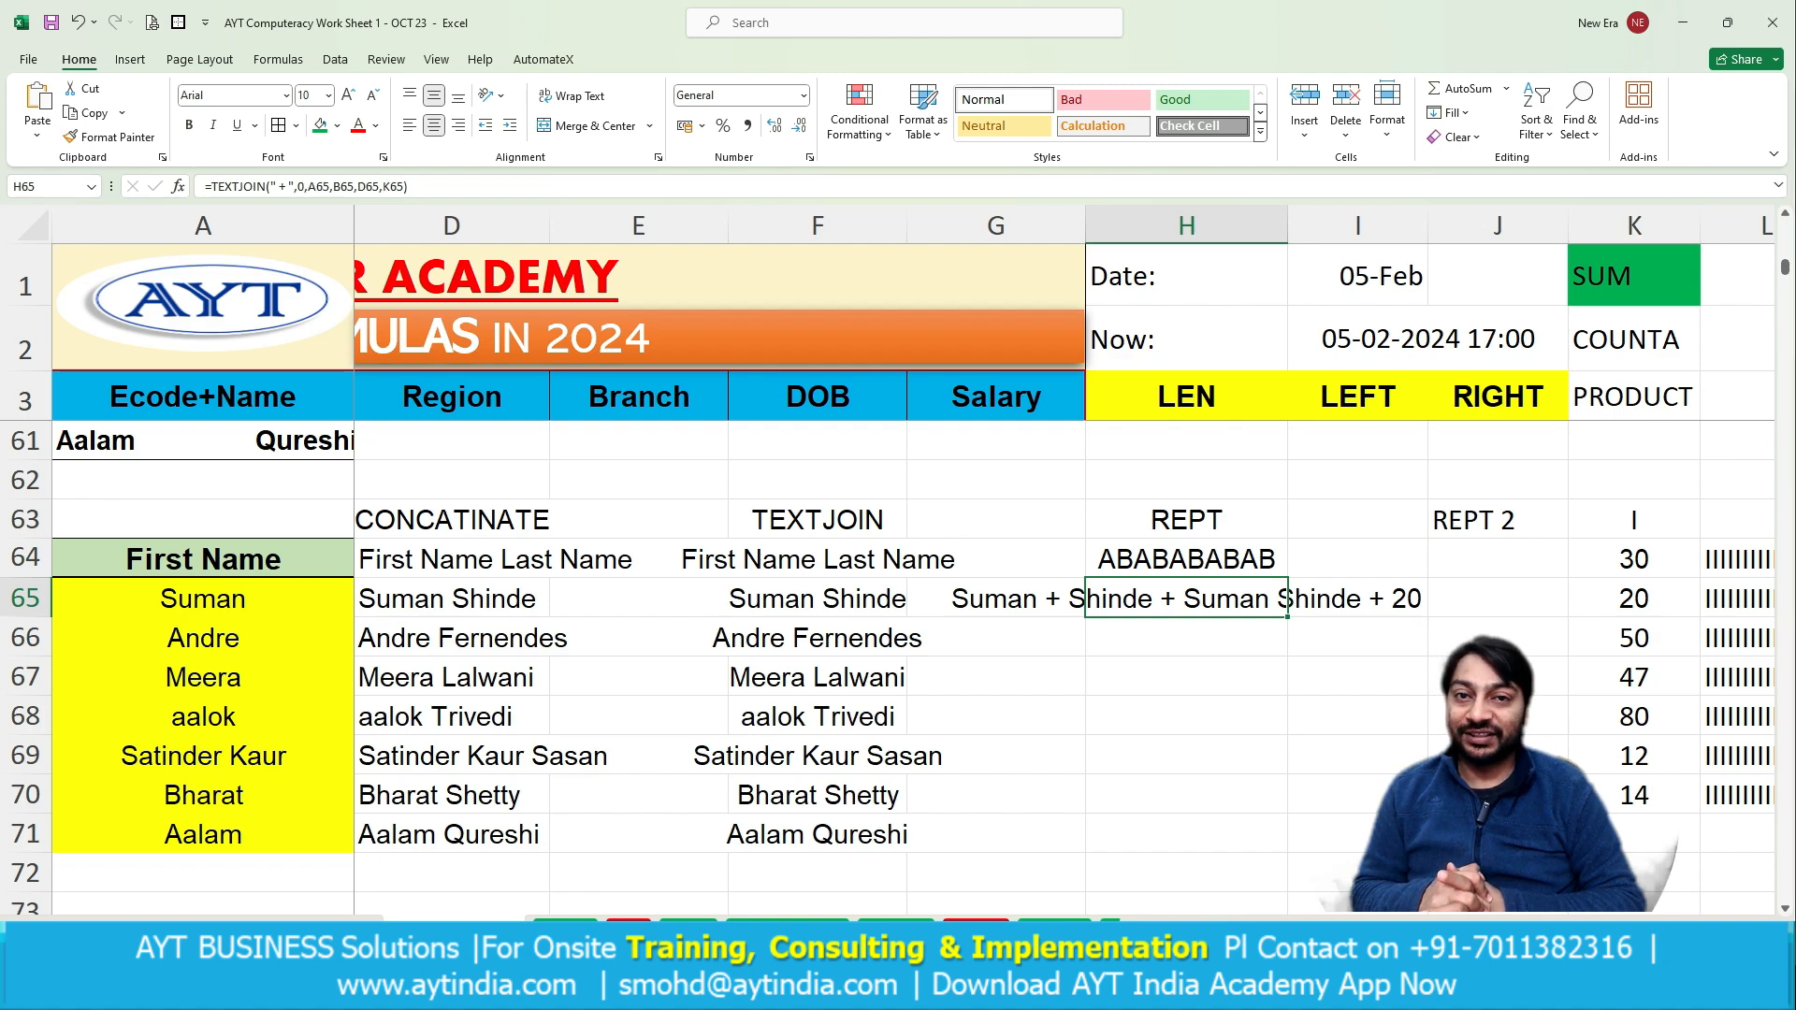
# Try removing the extra spaces between the first and last name in A55 by editing the cell manually, and undo the edit.
pyautogui.hscroll(-2, 898, 654)
pyautogui.scroll(3, 898, 655)
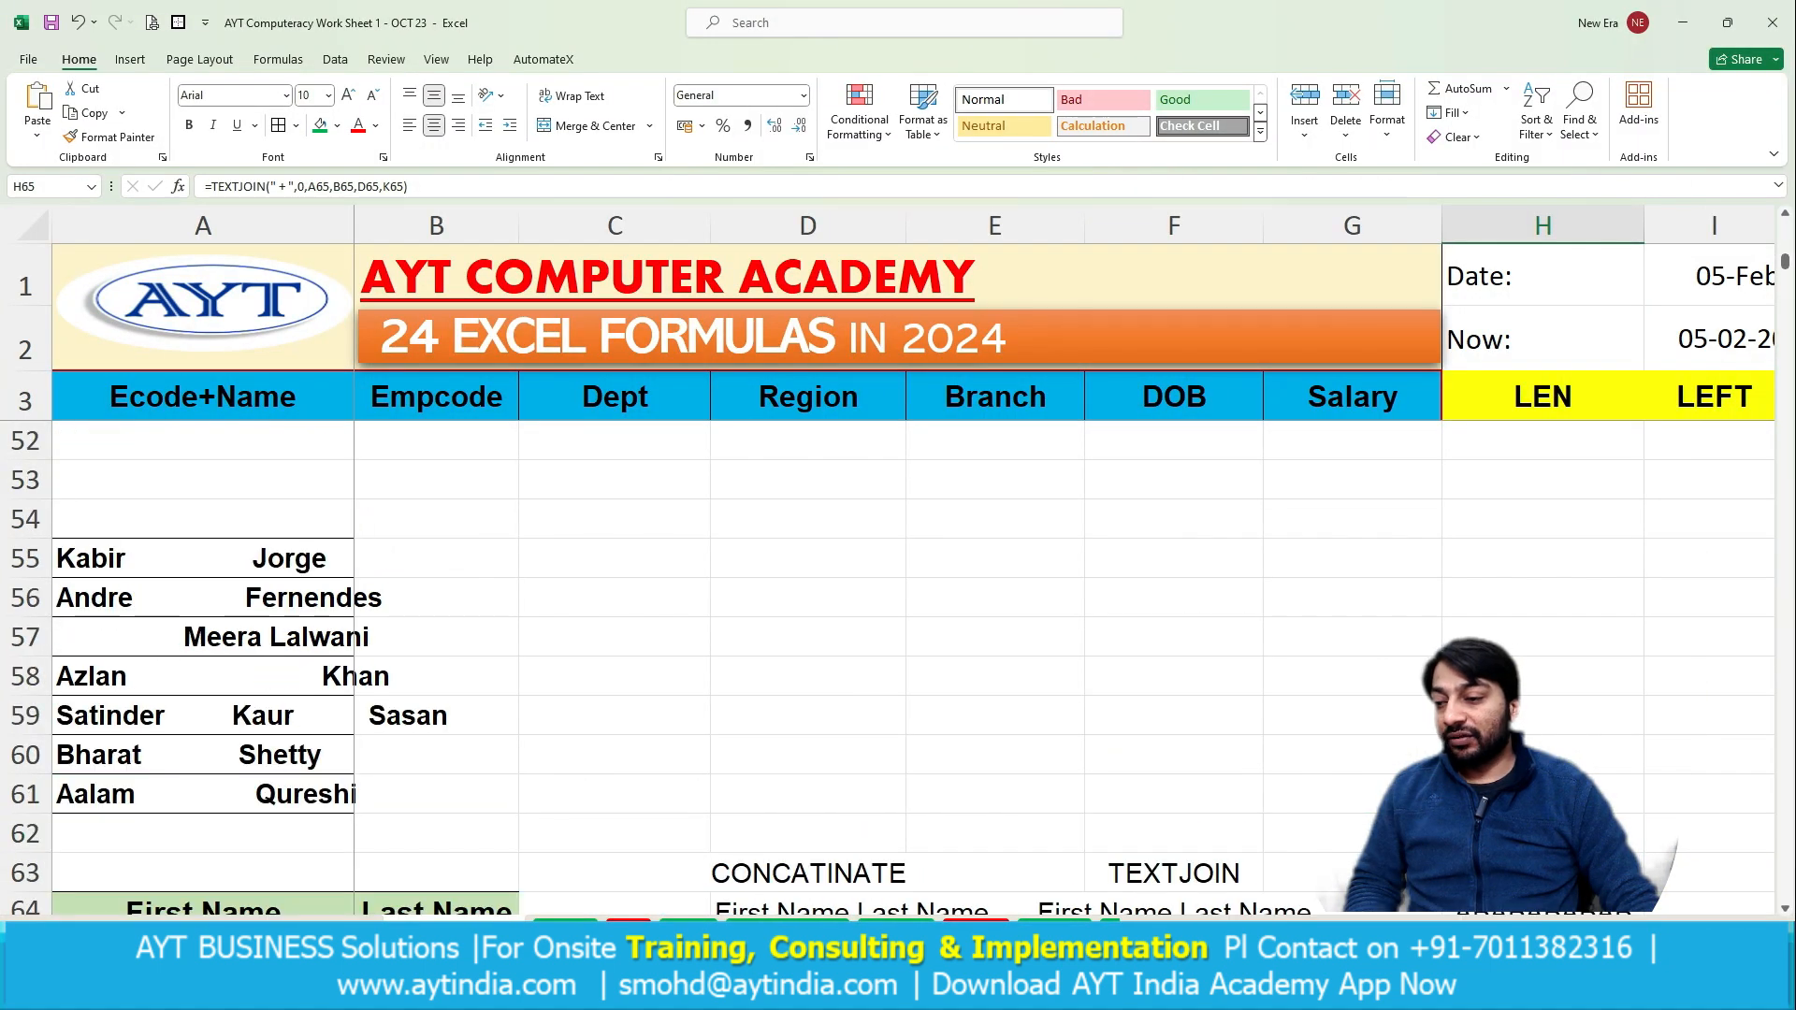
pyautogui.scroll(2, 898, 561)
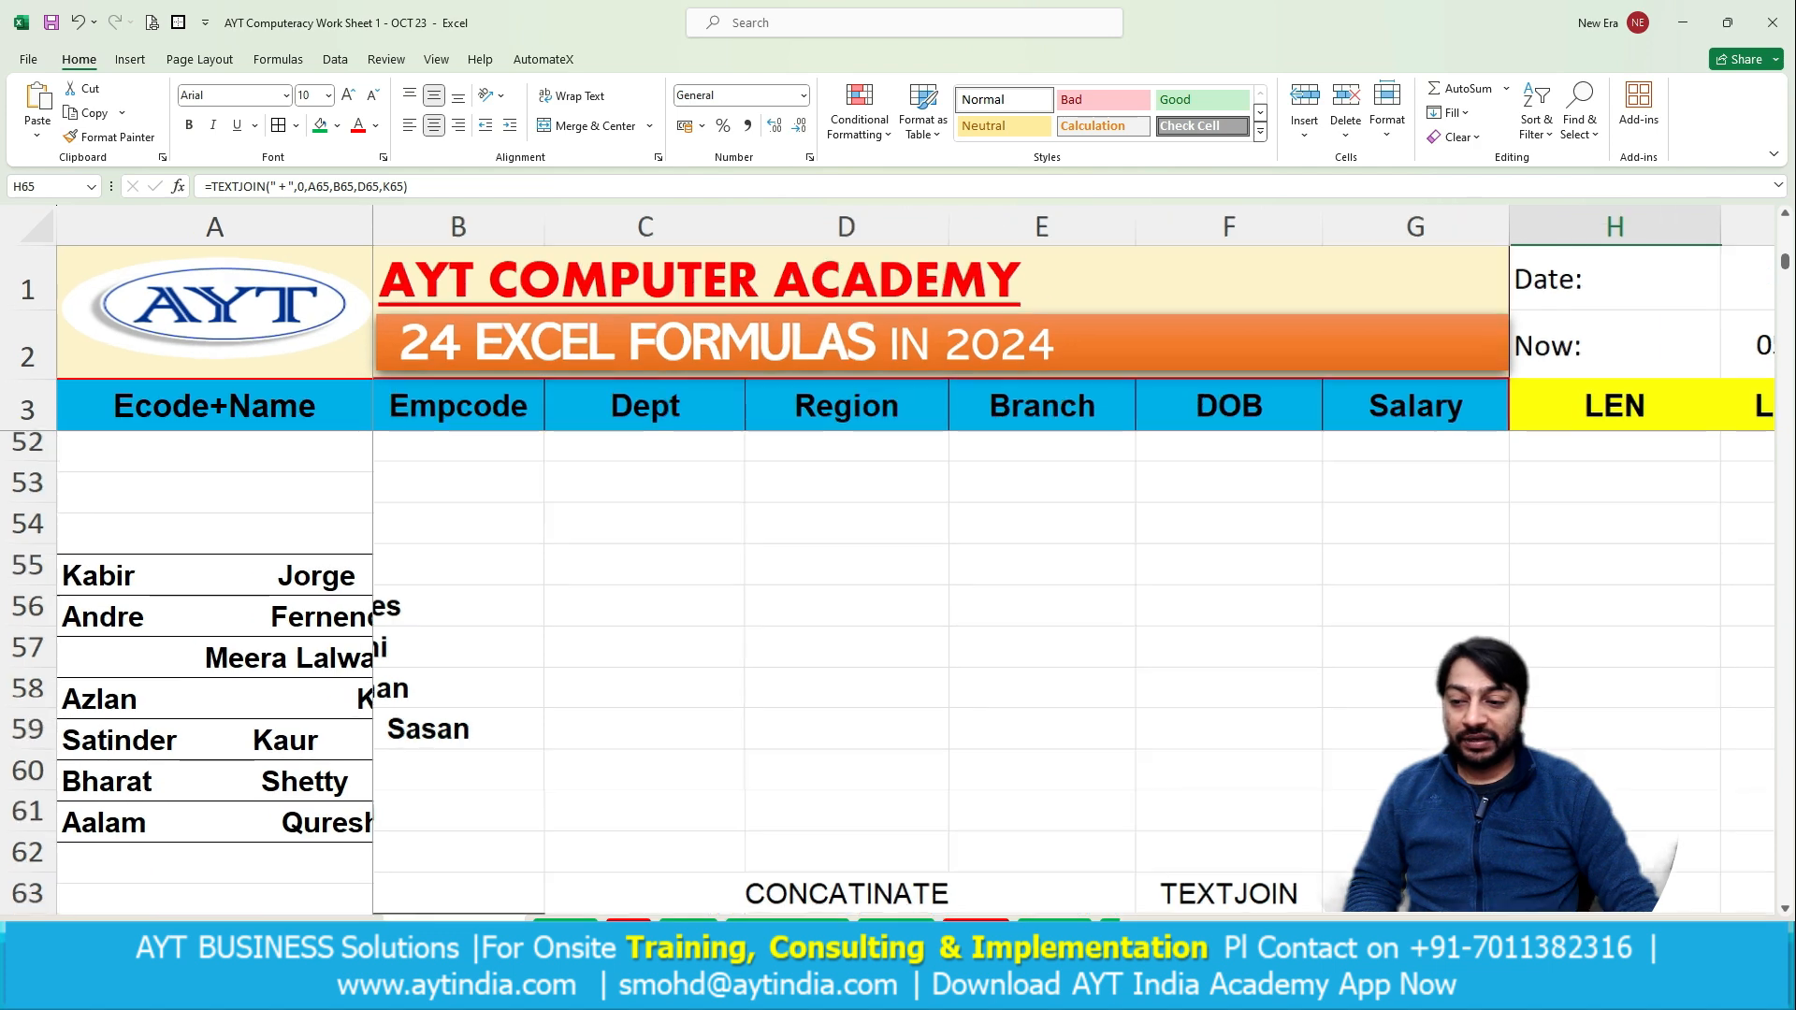
pyautogui.scroll(1, 898, 562)
pyautogui.scroll(-1, 898, 561)
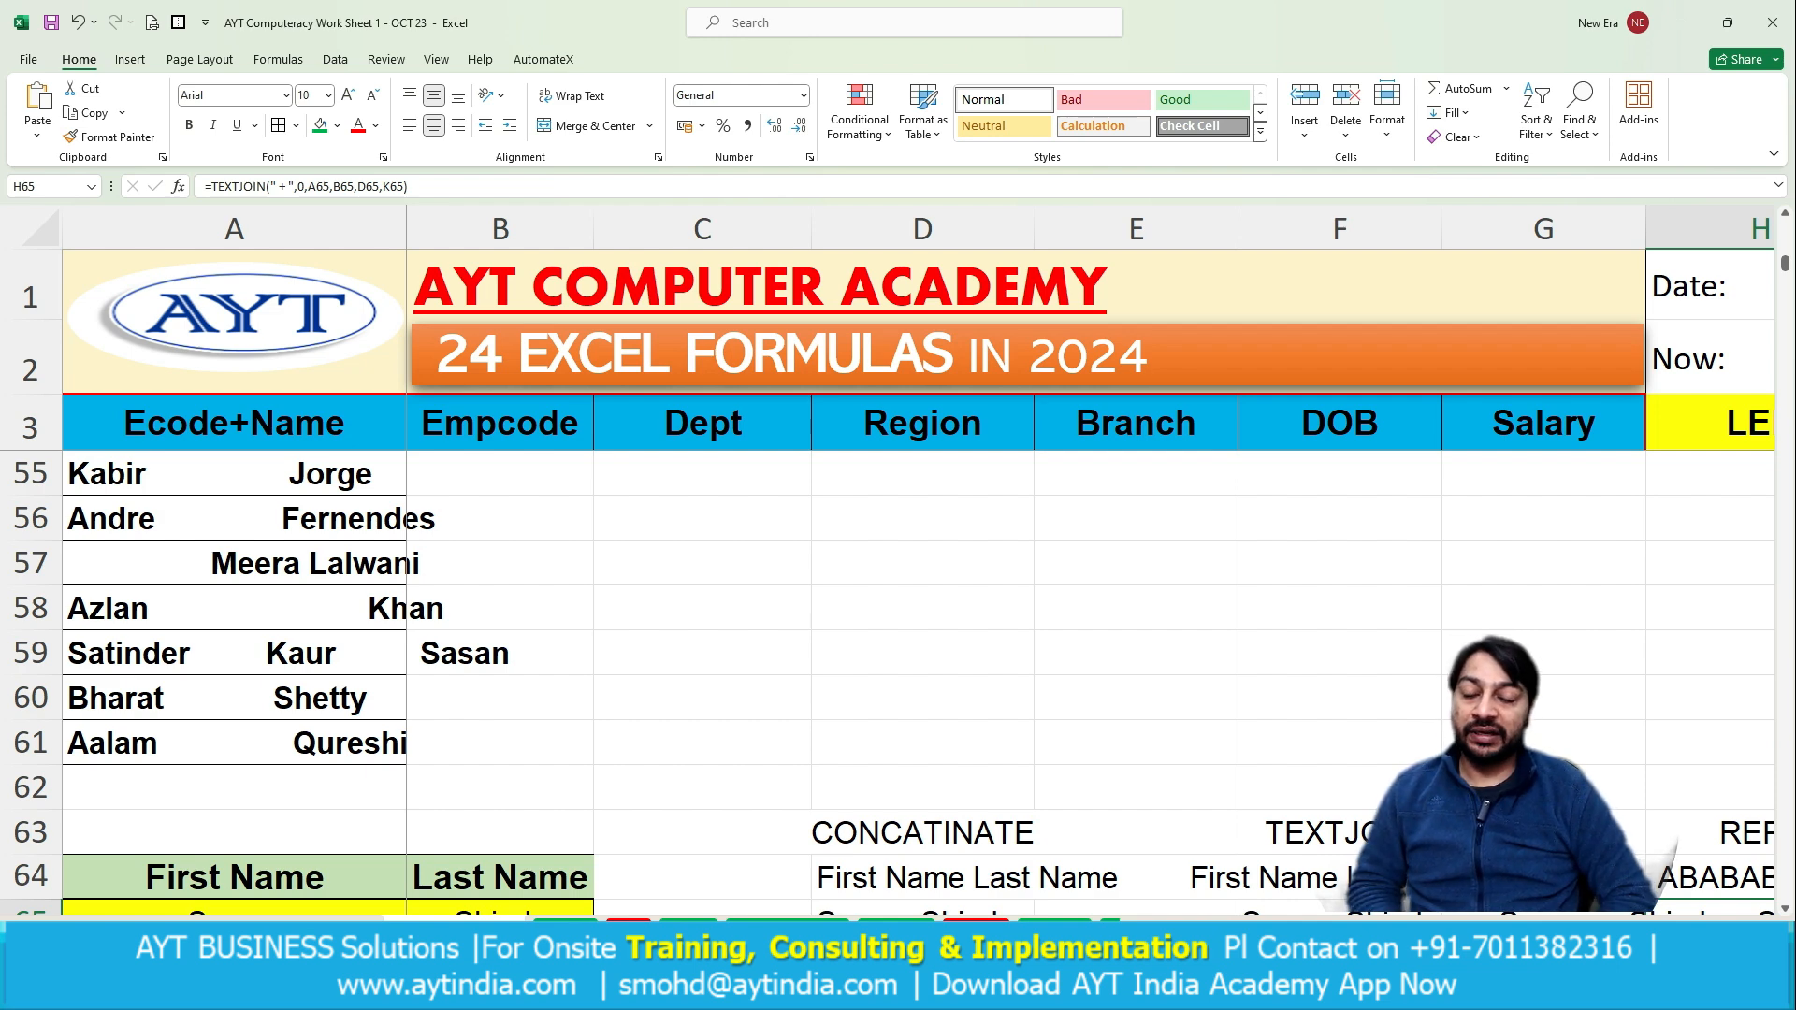
pyautogui.doubleClick(122, 473)
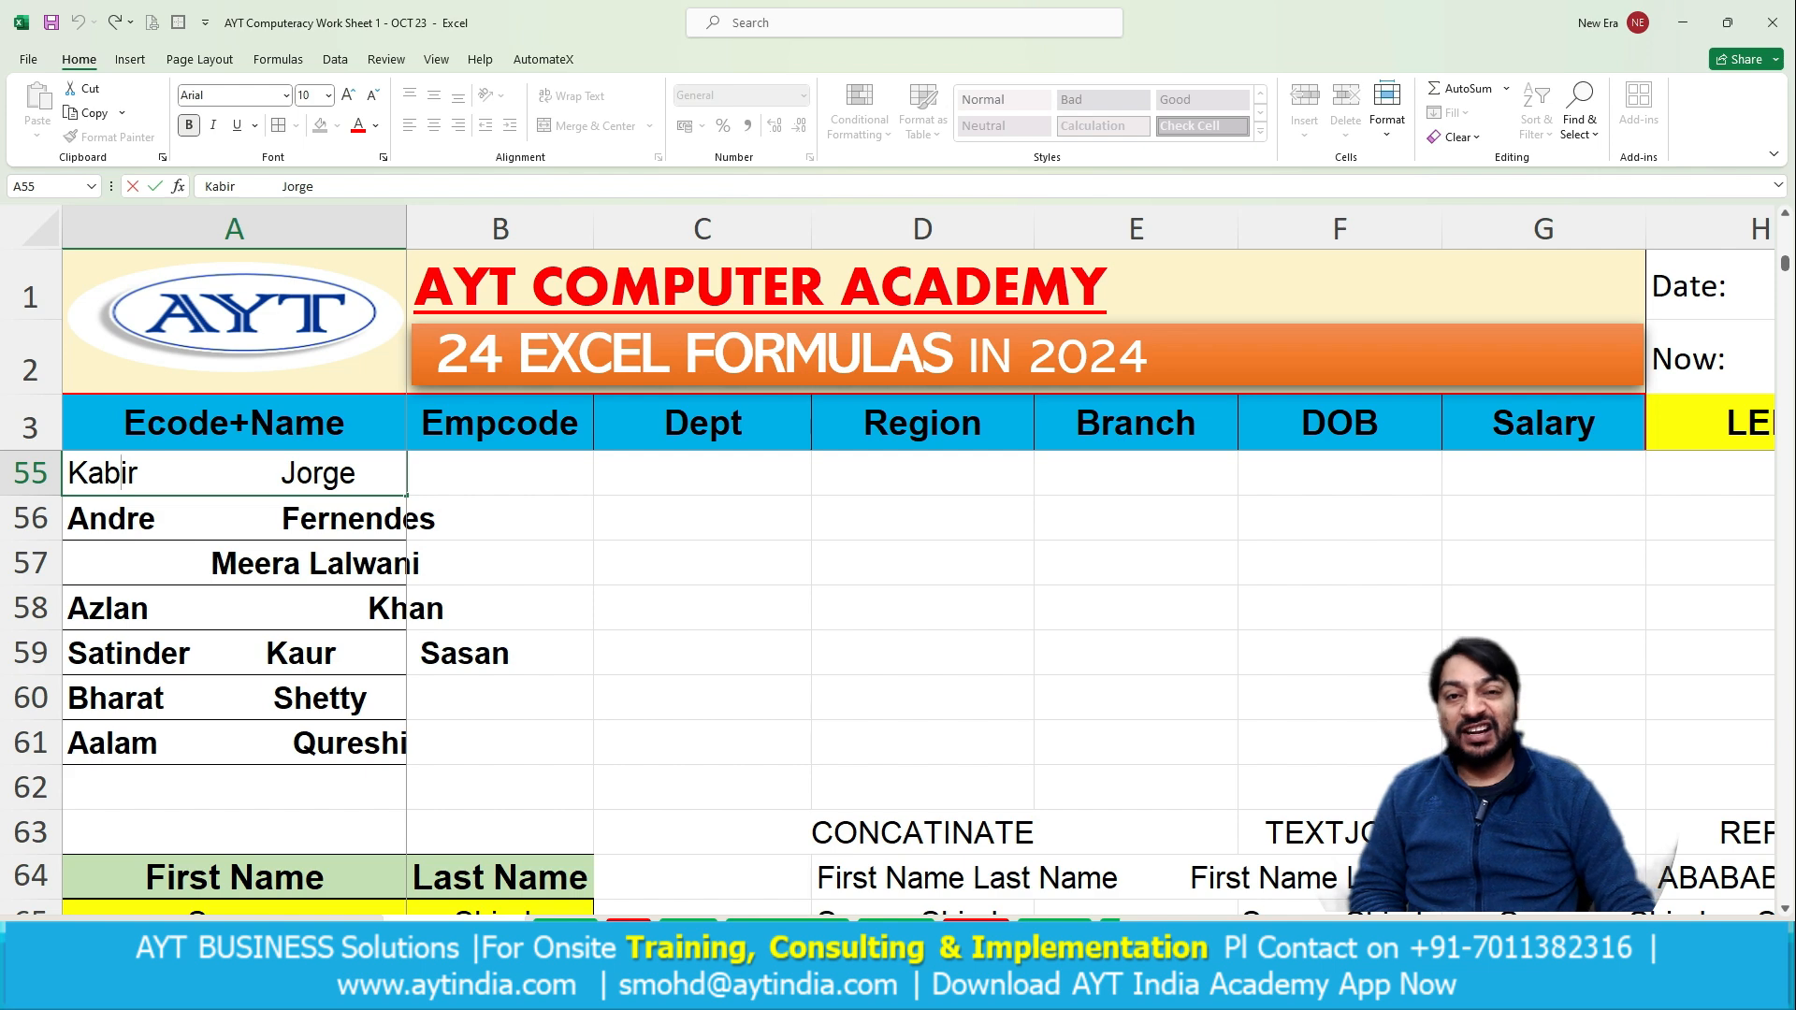
pyautogui.hotkey('ctrl', 'Right')
pyautogui.hotkey('shift', 'Left')
pyautogui.hotkey('shift', 'Left')
pyautogui.hotkey('shift', 'Left')
pyautogui.hotkey('shift', 'Left')
pyautogui.hotkey('shift', 'Left')
pyautogui.hotkey('shift', 'Left')
pyautogui.hotkey('shift', 'Left')
pyautogui.hotkey('shift', 'Left')
pyautogui.hotkey('shift', 'Left')
pyautogui.hotkey('shift', 'Left')
pyautogui.hotkey('shift', 'Left')
pyautogui.hotkey('shift', 'Left')
pyautogui.hotkey('shift', 'Left')
pyautogui.hotkey('shift', 'Left')
pyautogui.hotkey('shift', 'Left')
pyautogui.hotkey('shift', 'Left')
pyautogui.hotkey('shift', 'Left')
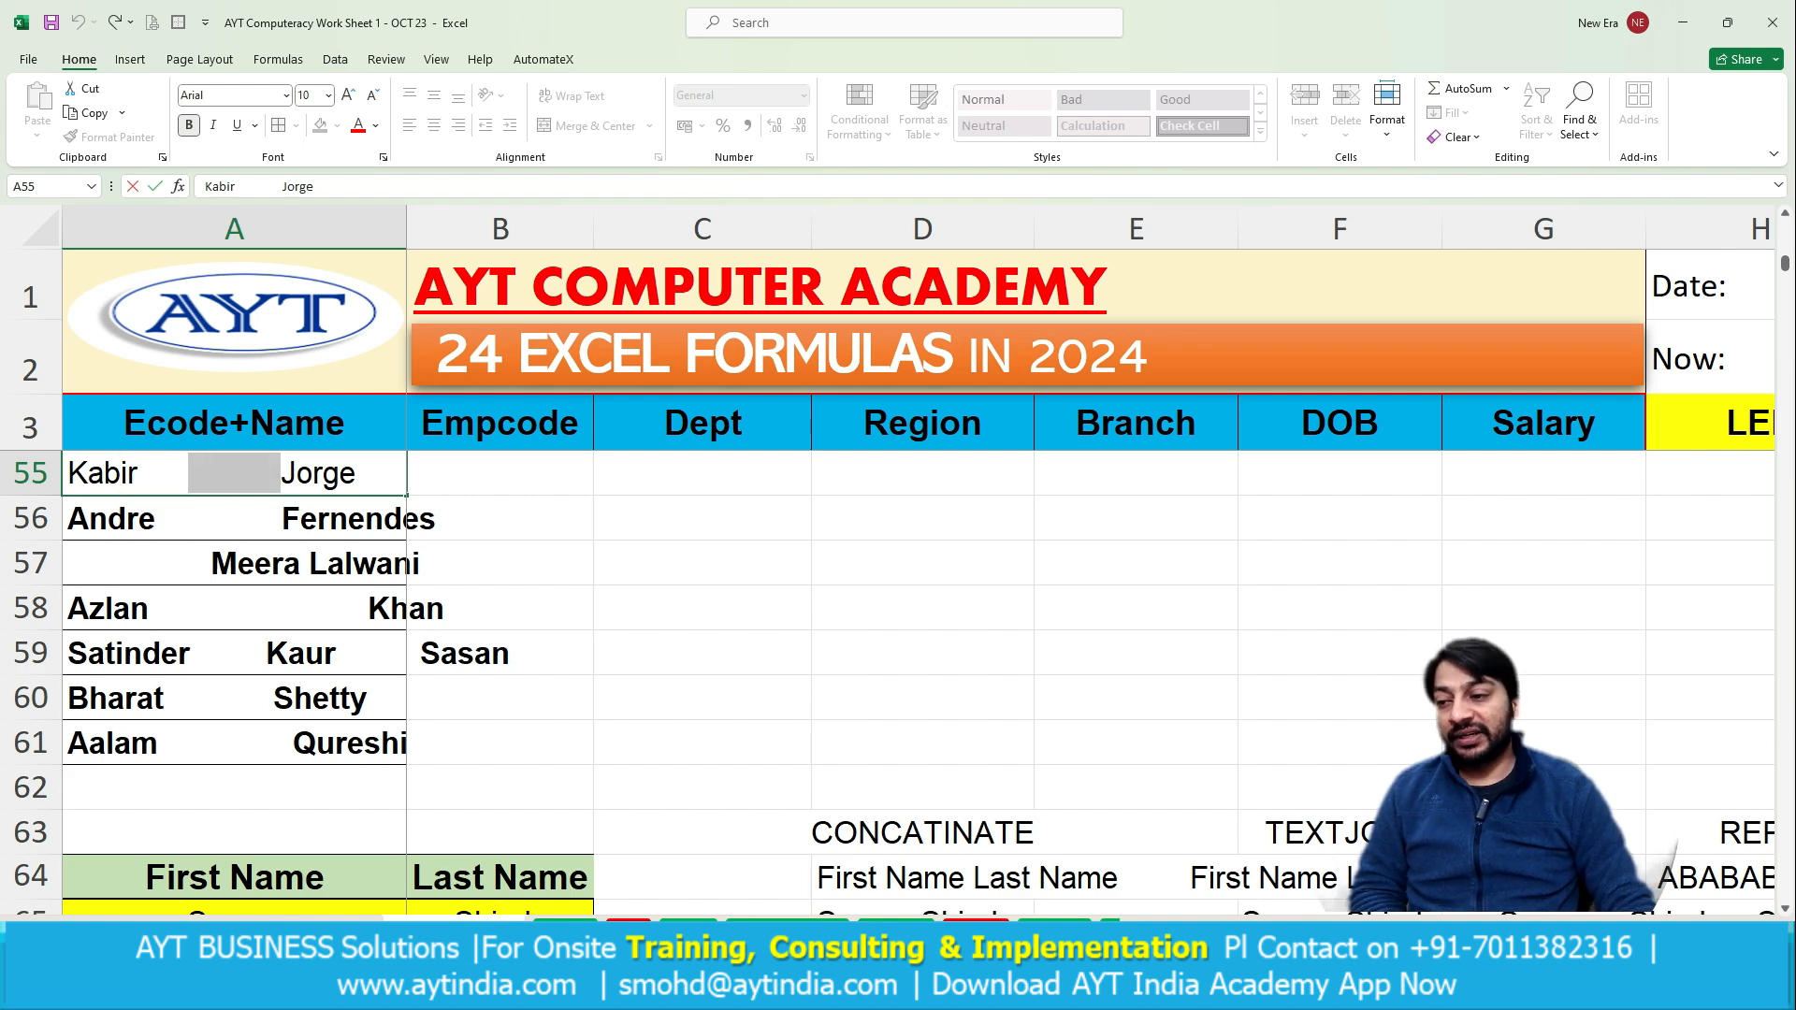
pyautogui.press('BackSpace')
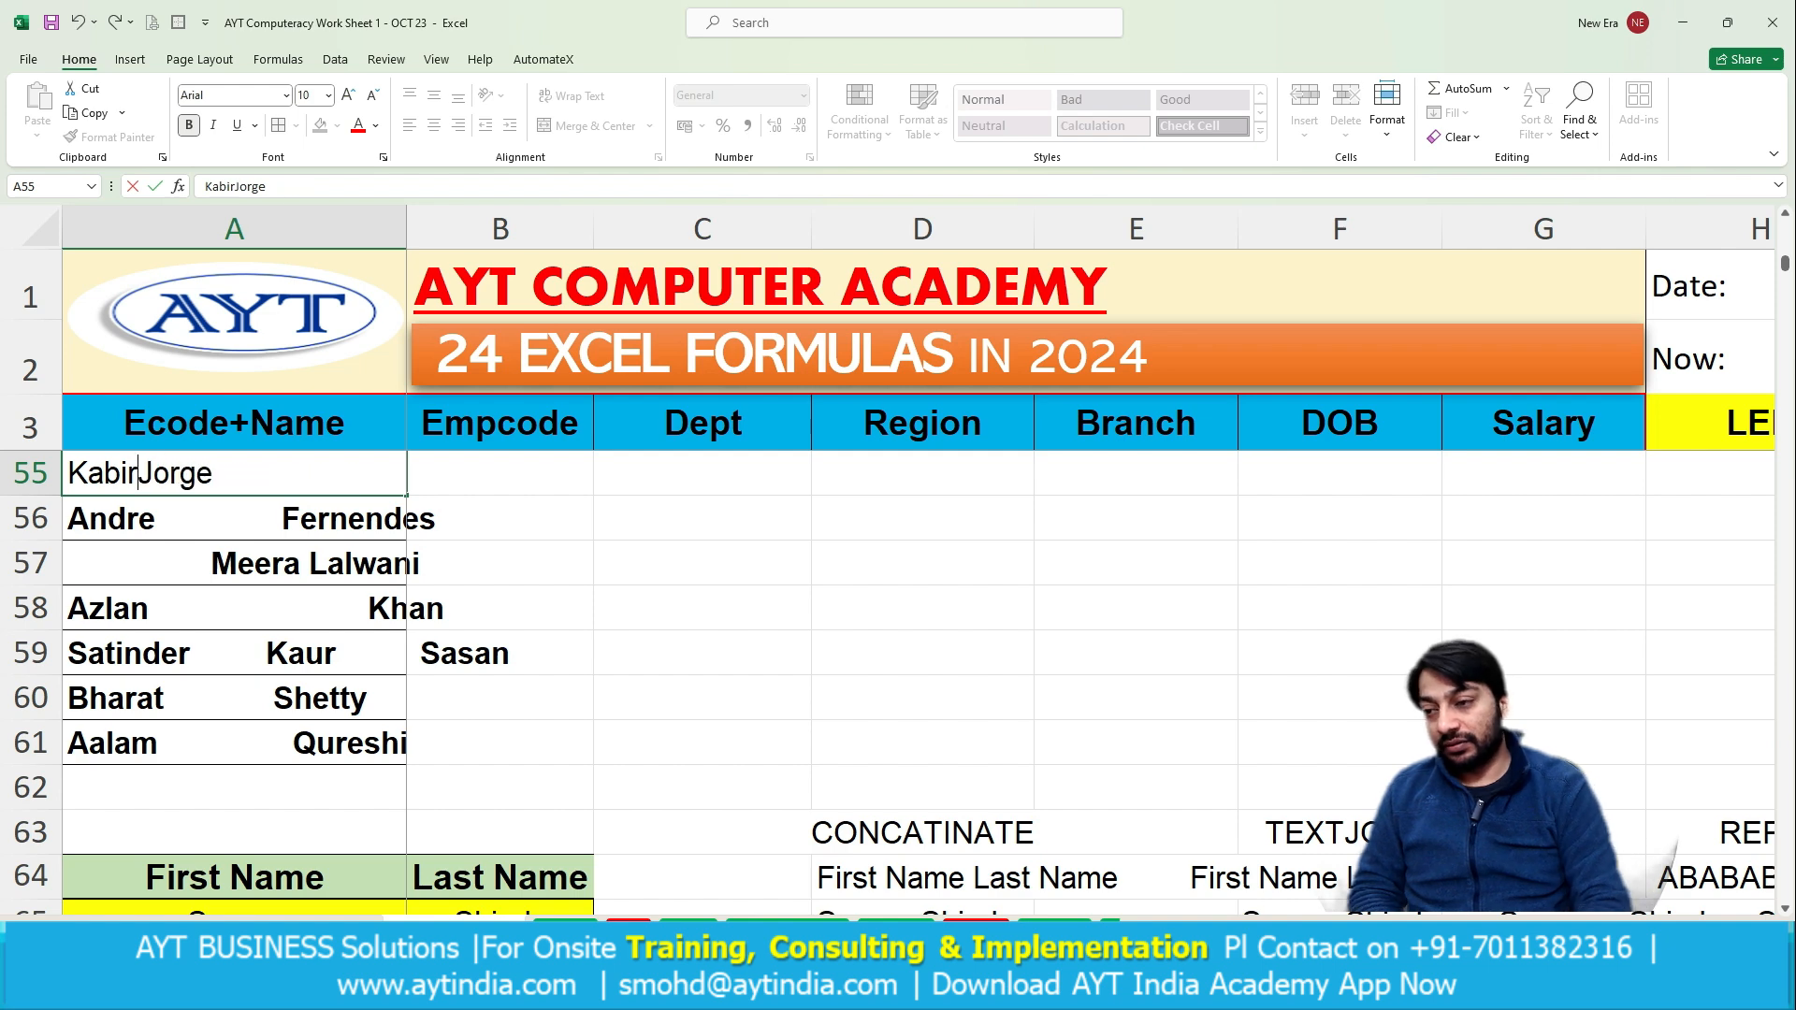
pyautogui.press('Return')
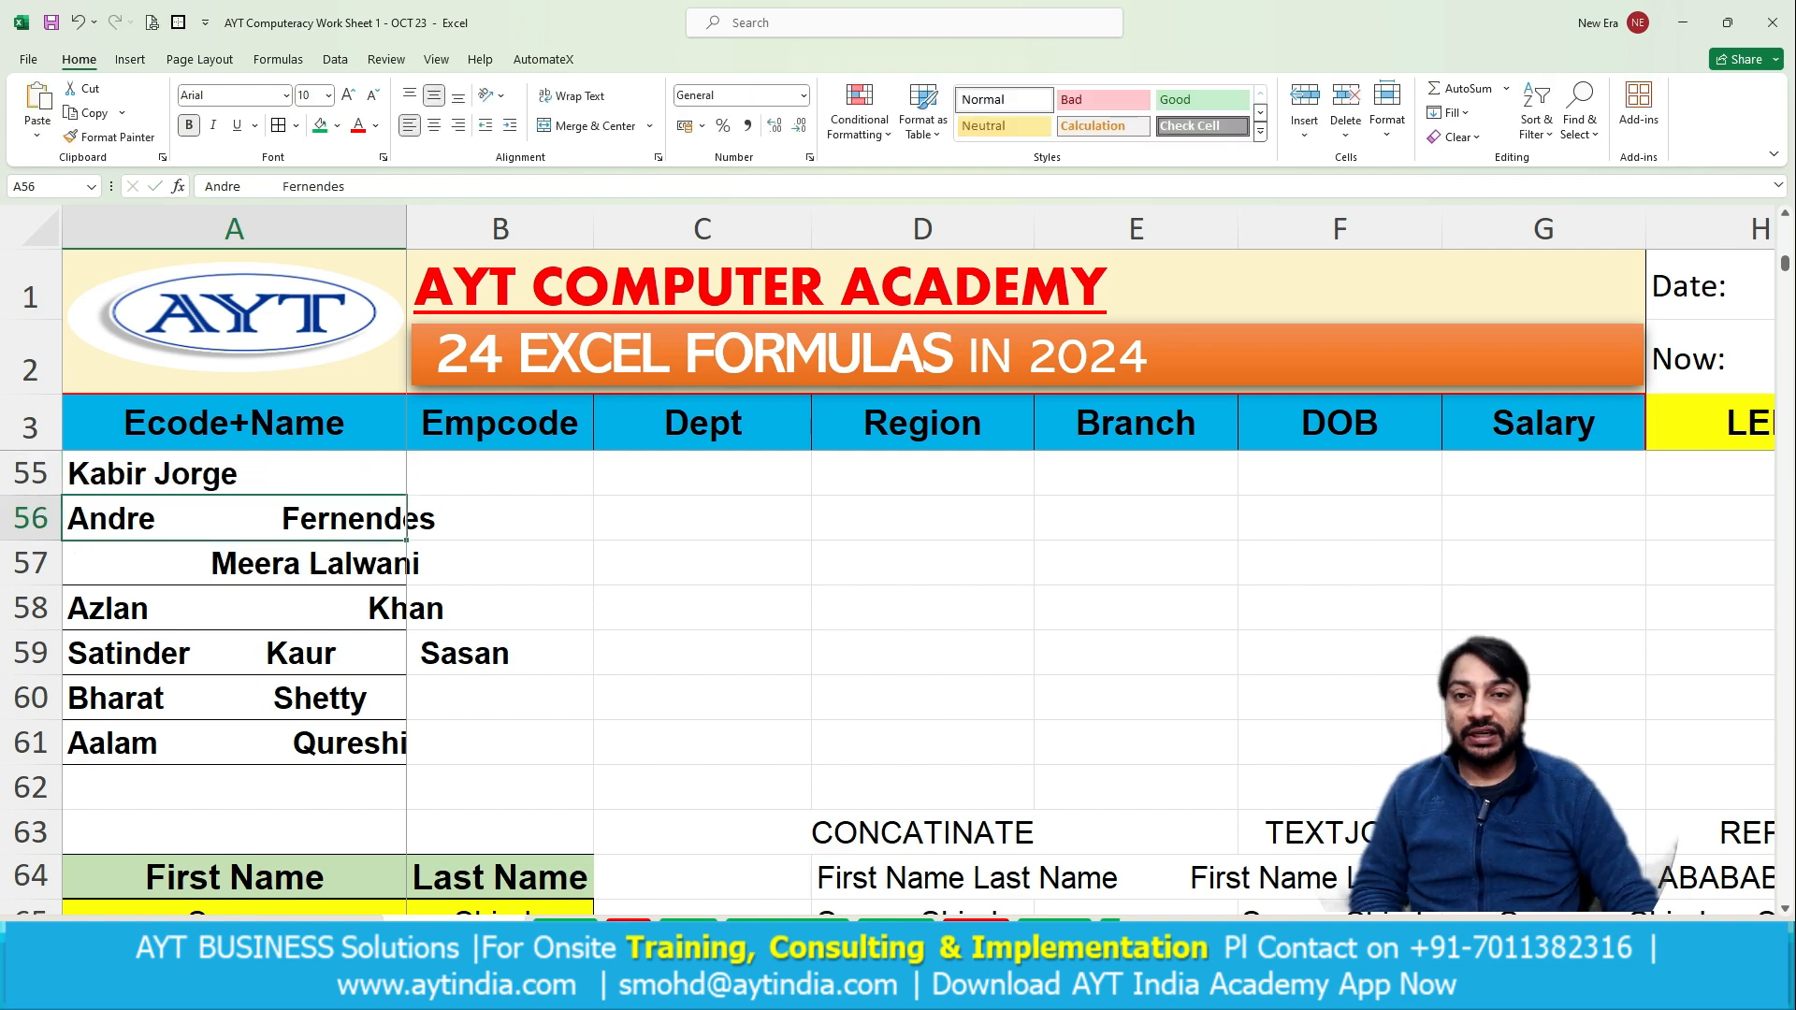
pyautogui.hotkey('ctrl', 'z')
# Enter the formula =TRIM(A55) in C55 to strip the extra spaces from the name in A55.
pyautogui.click(703, 608)
pyautogui.click(702, 473)
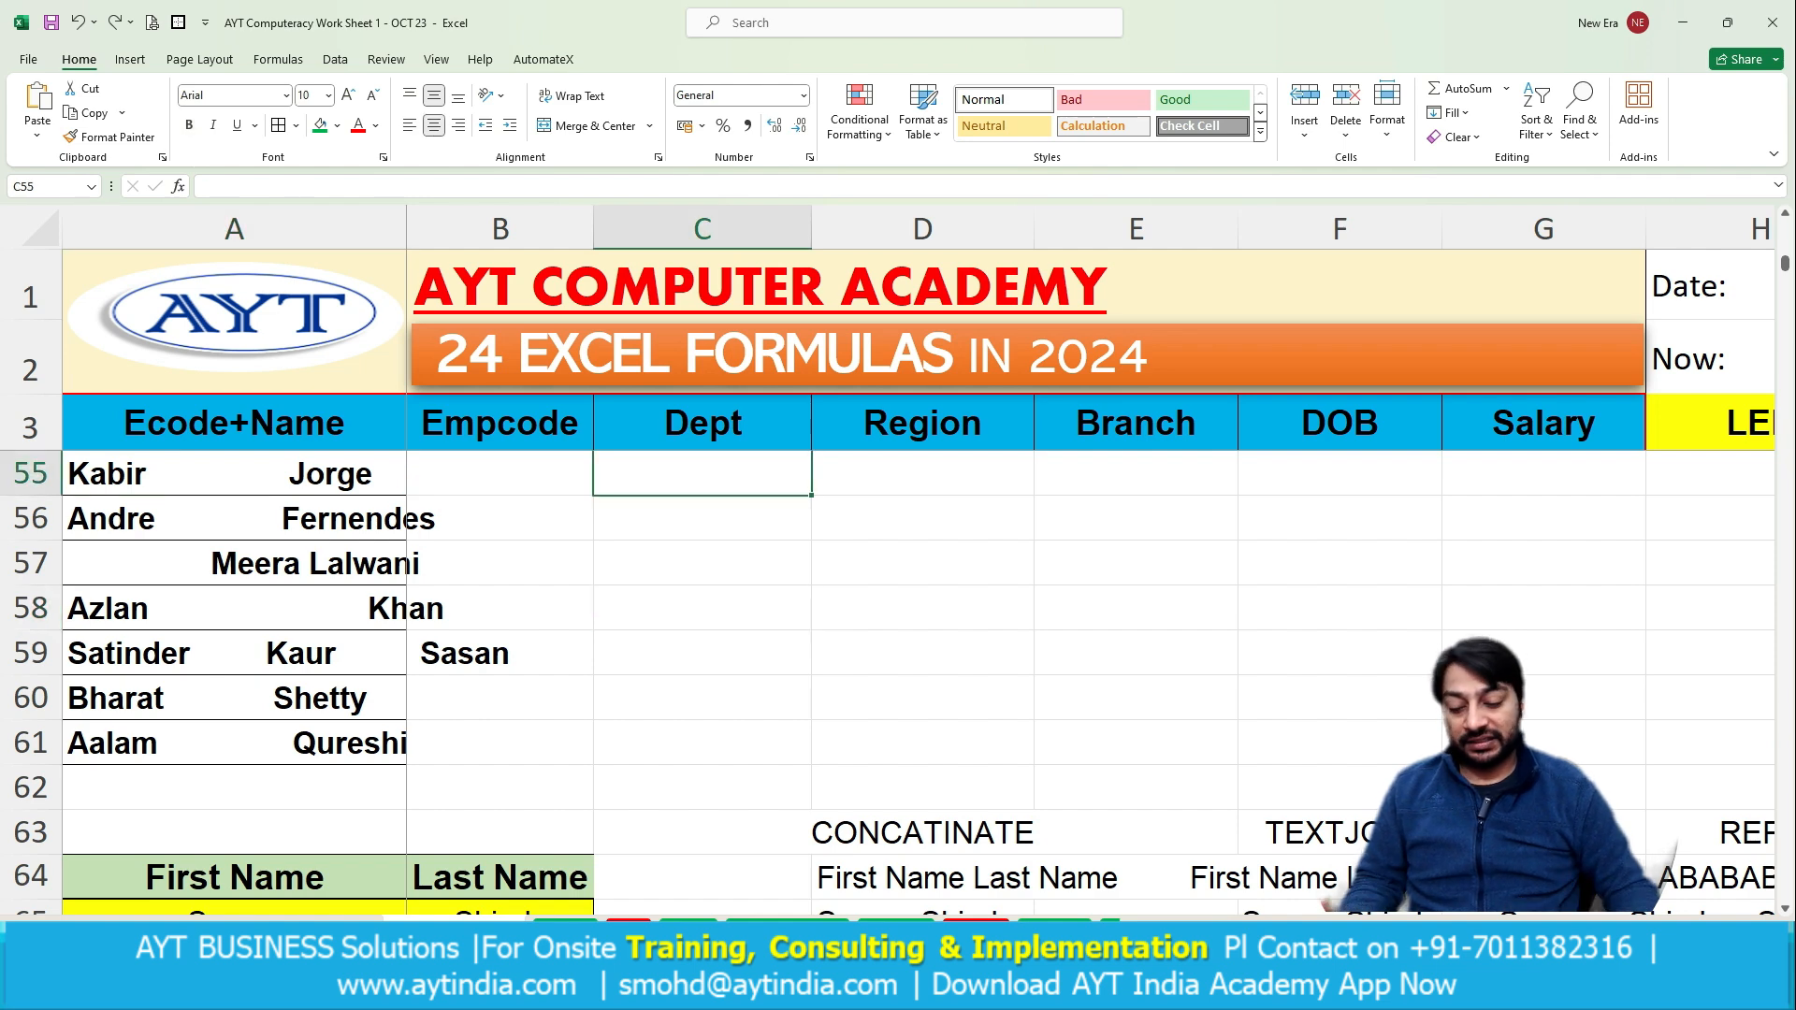
pyautogui.write('=TRI,')
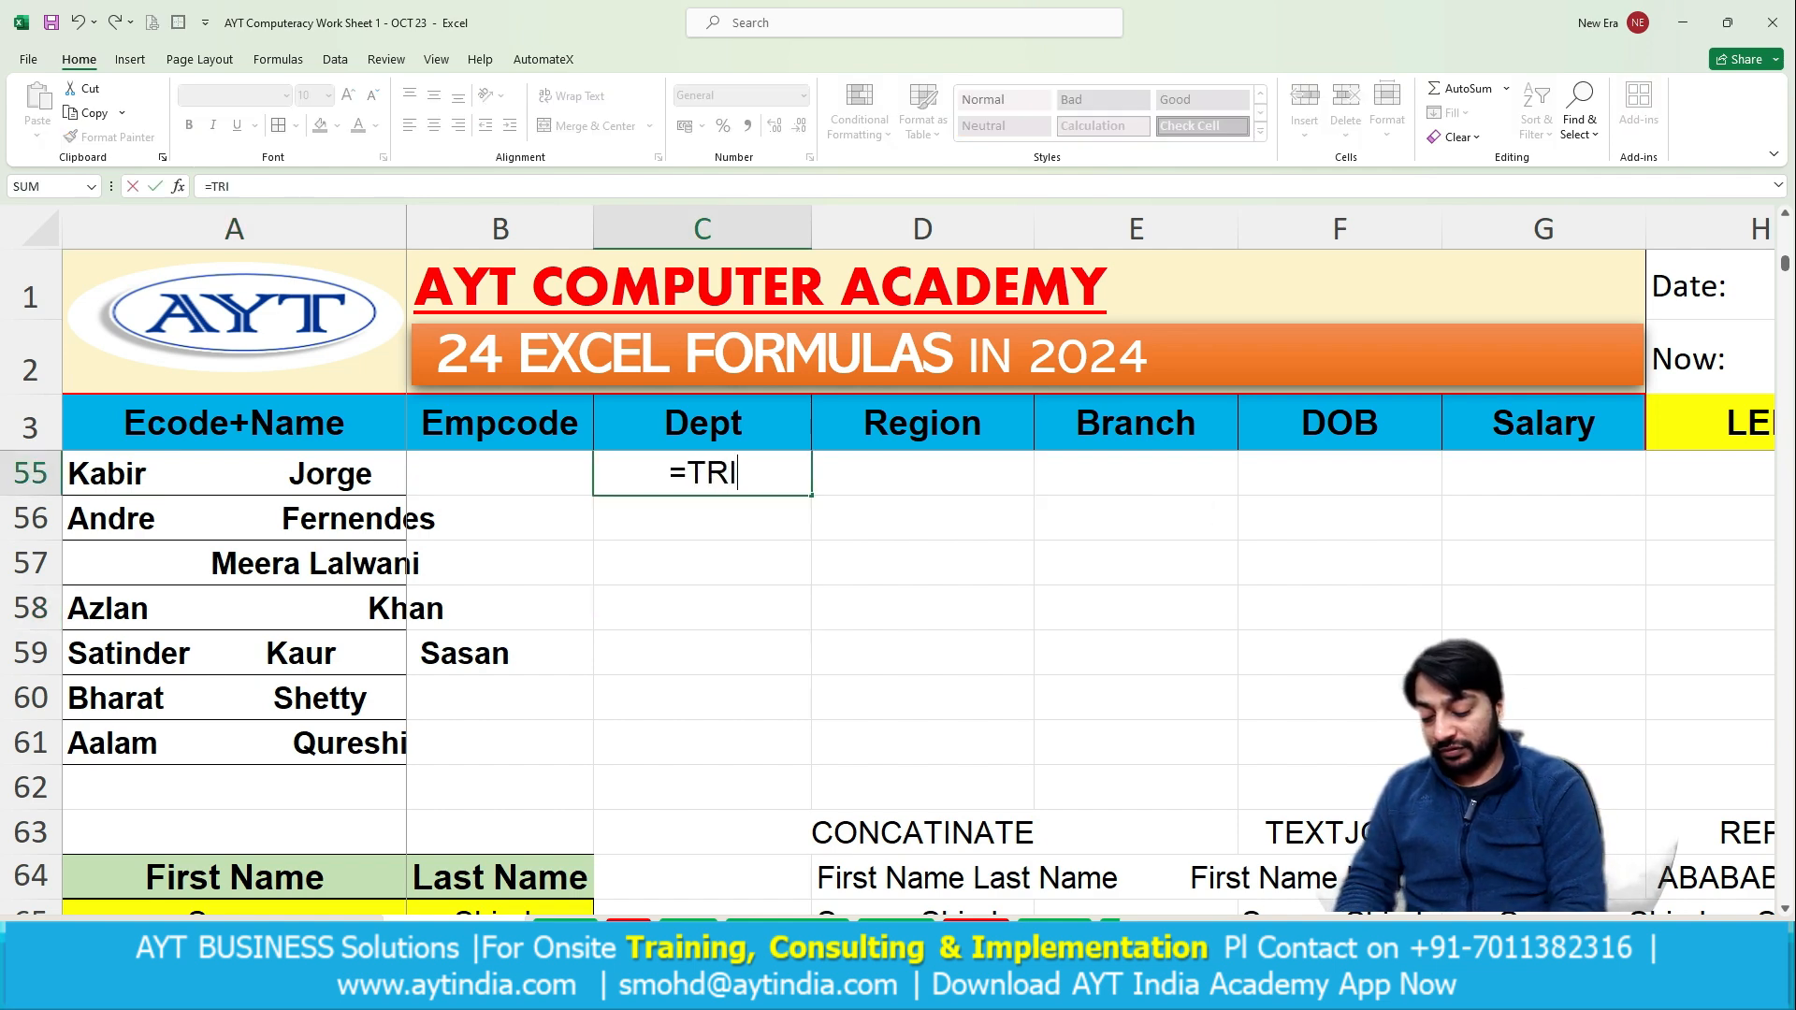
pyautogui.press('BackSpace')
pyautogui.write('M(')
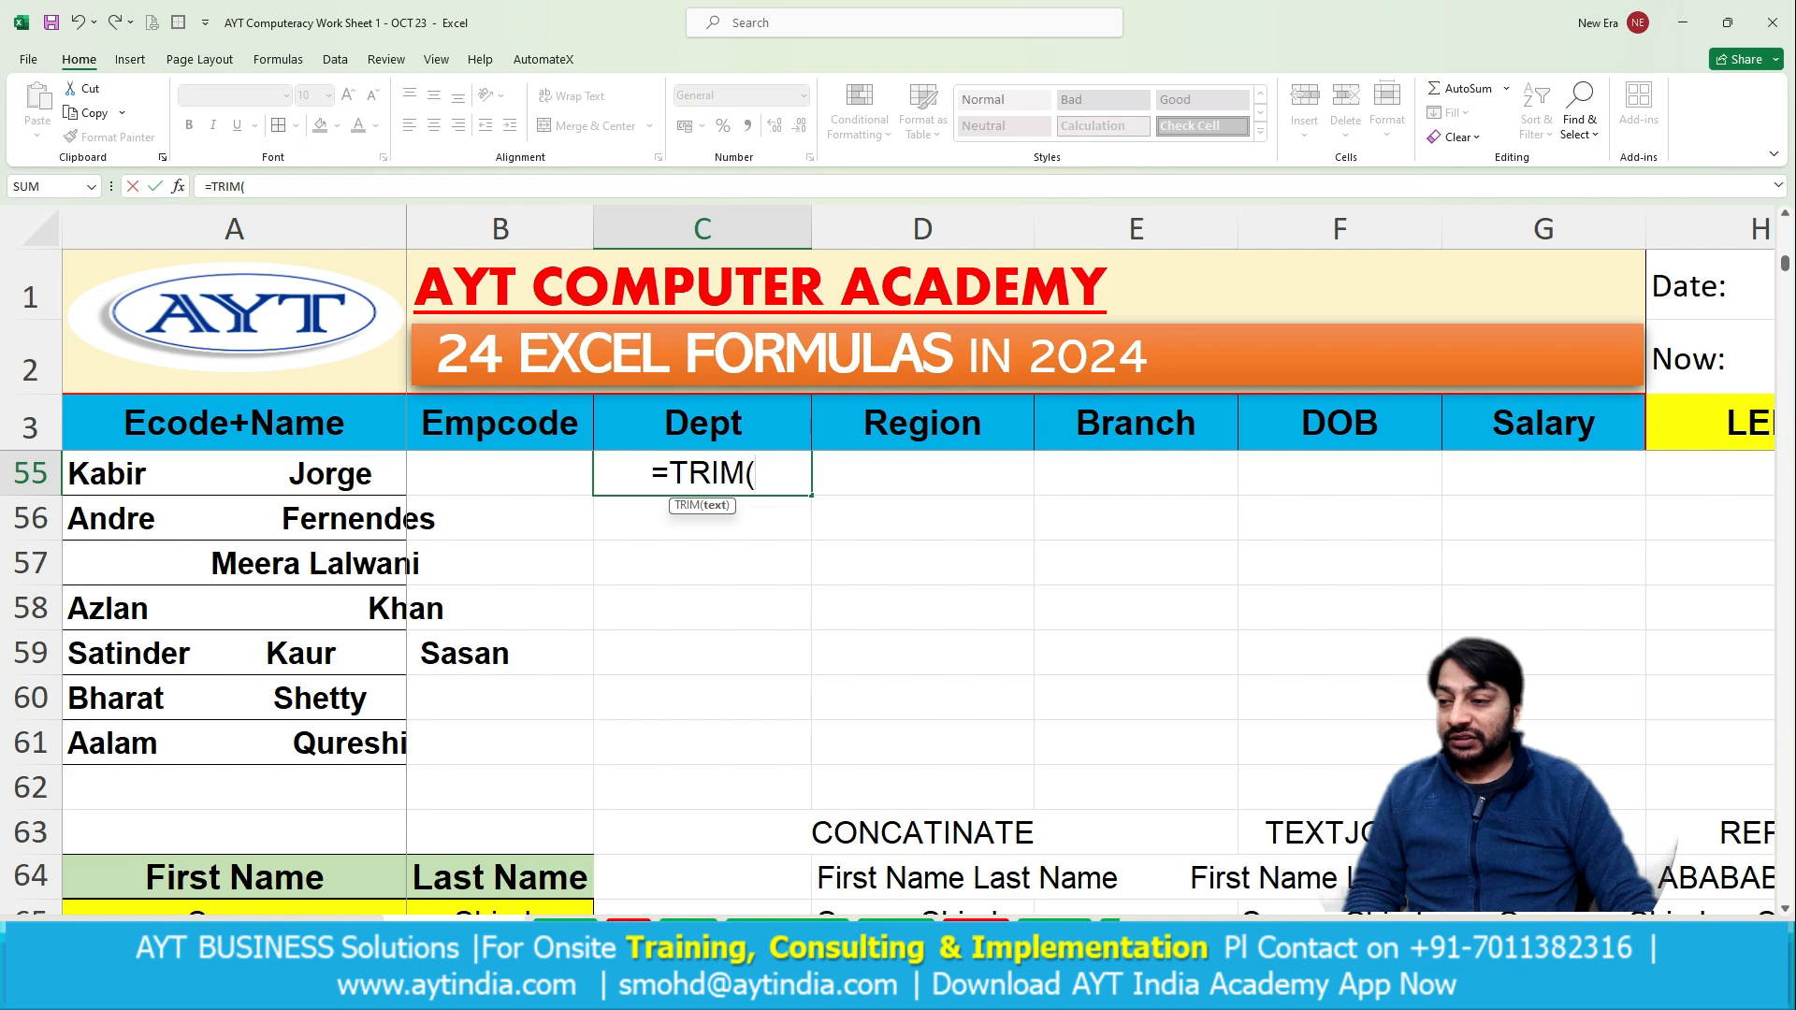
pyautogui.click(234, 474)
pyautogui.write(')')
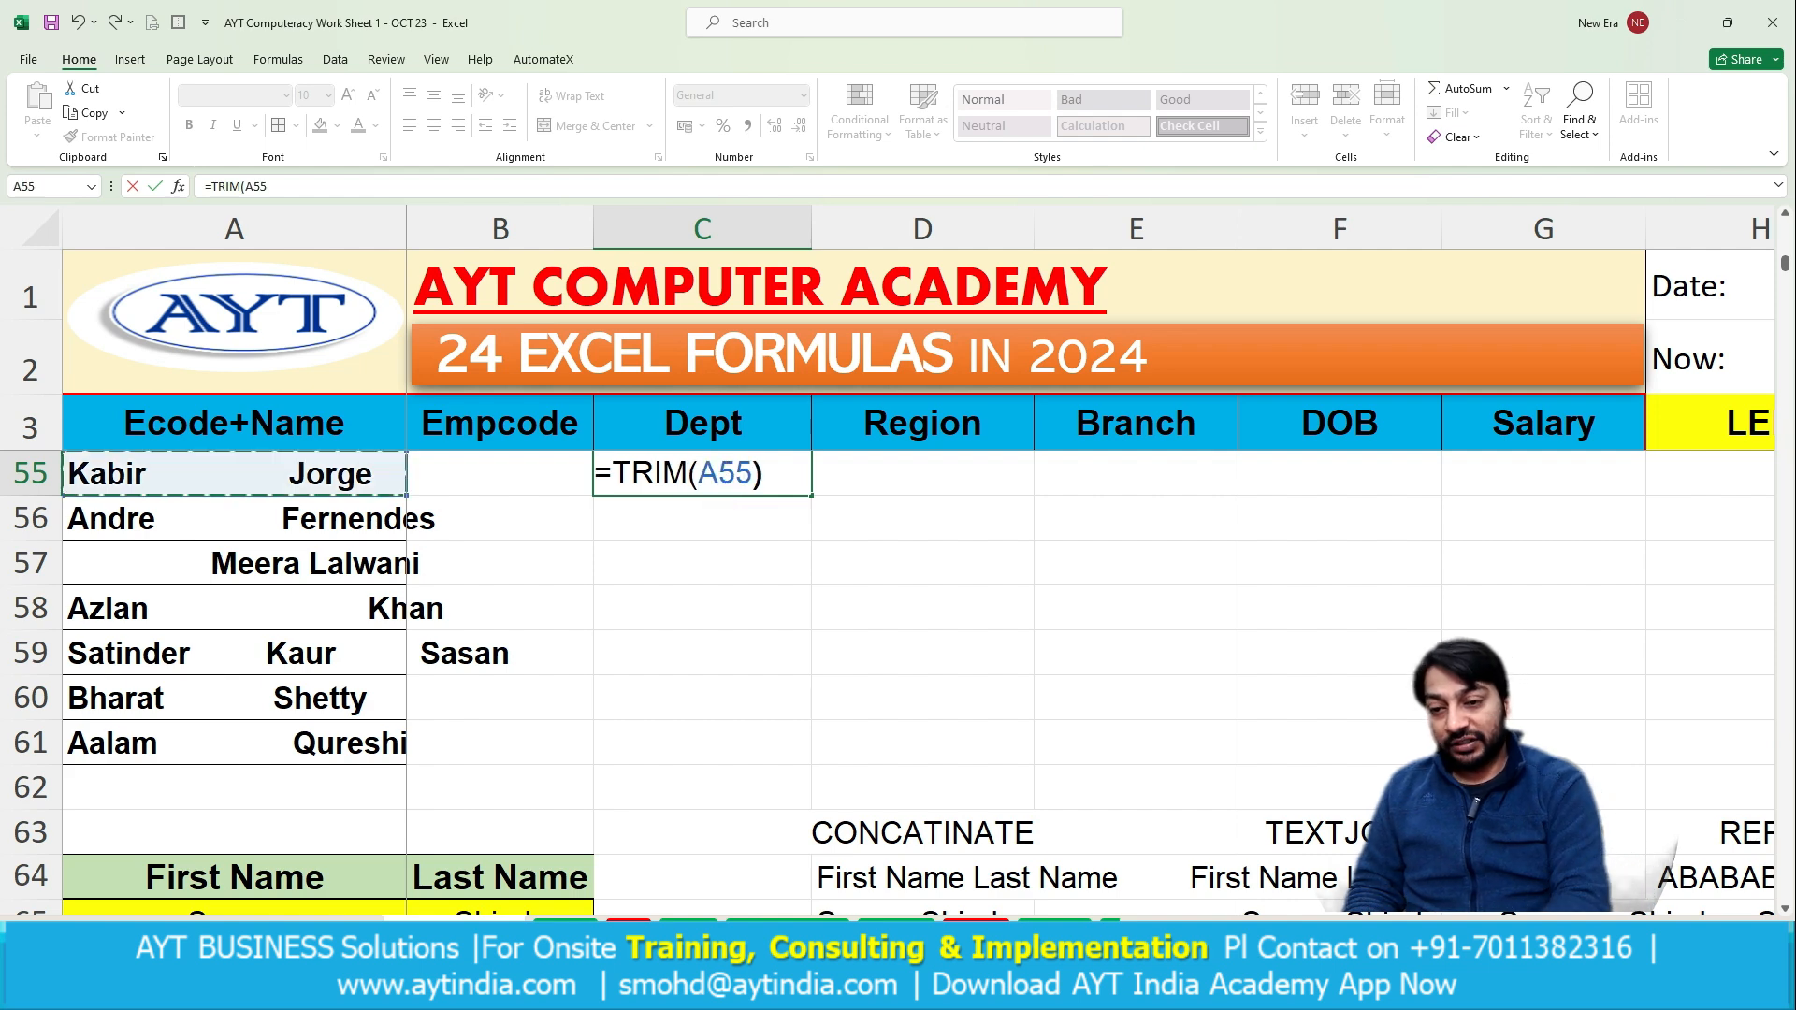
pyautogui.press('Return')
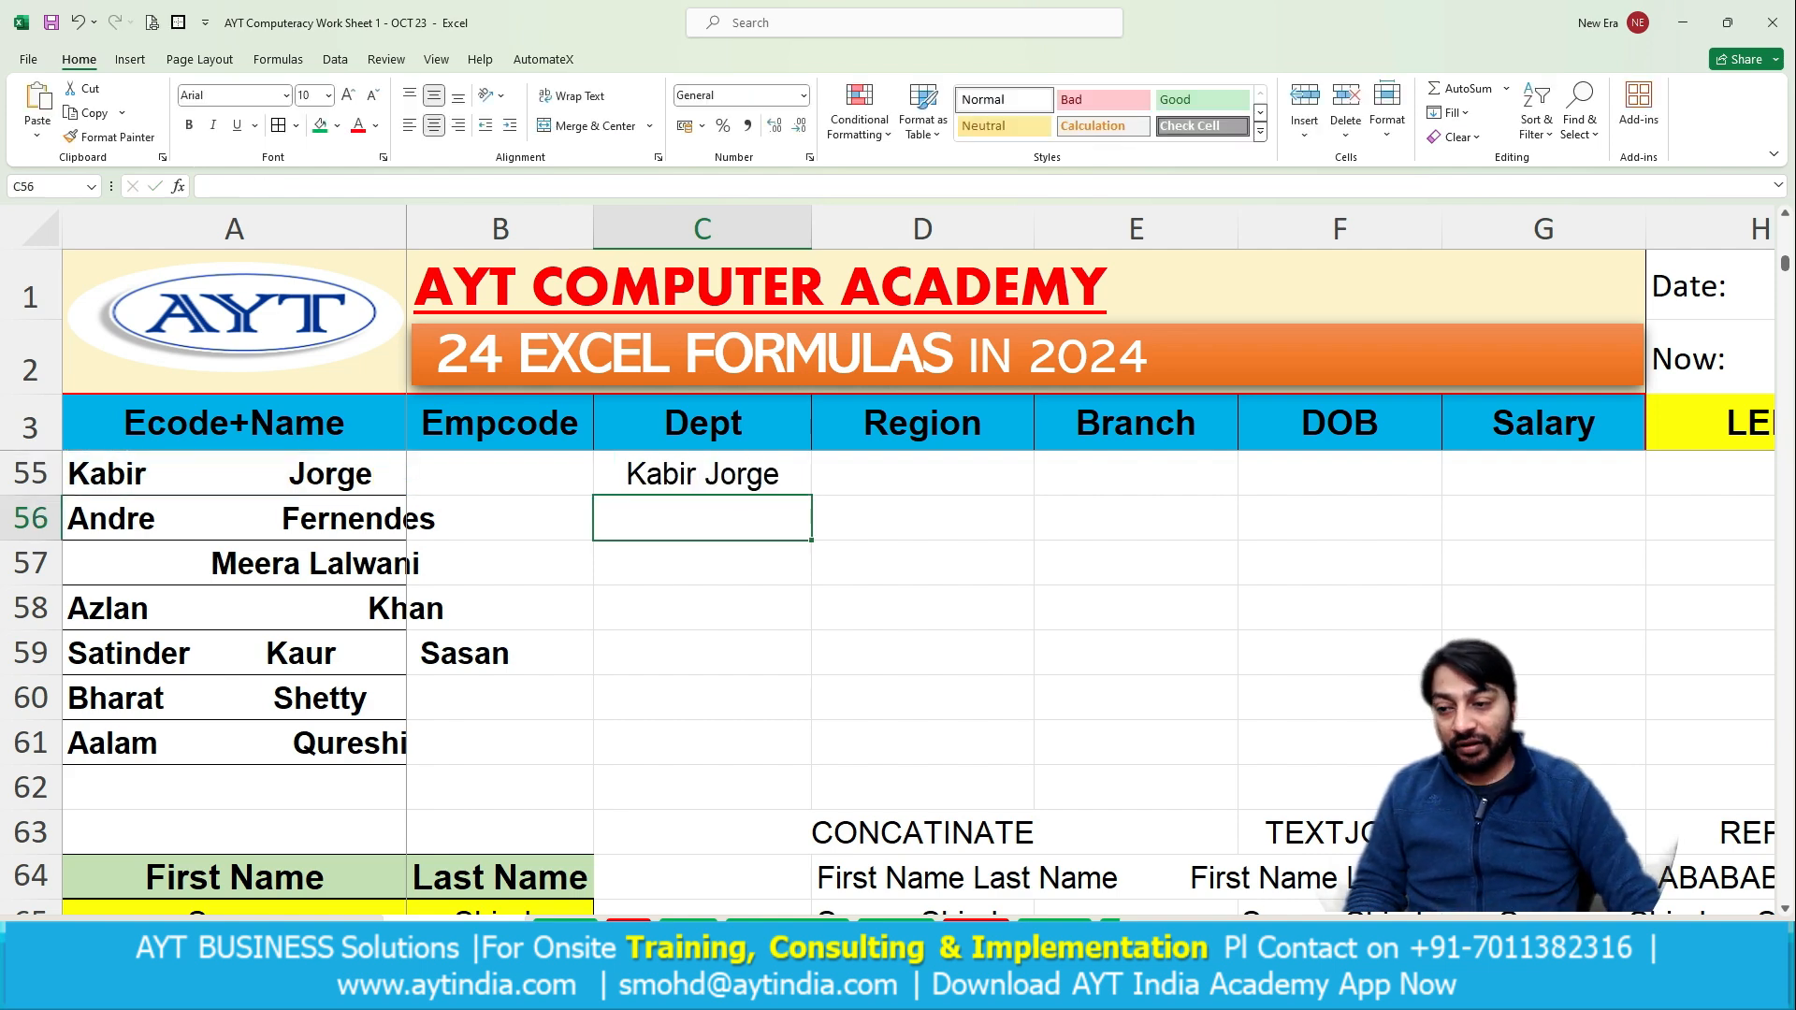
# Fill the TRIM formula from C55 down to C61 and left-align the cleaned names.
pyautogui.click(702, 474)
pyautogui.moveTo(811, 495); pyautogui.dragTo(811, 763)
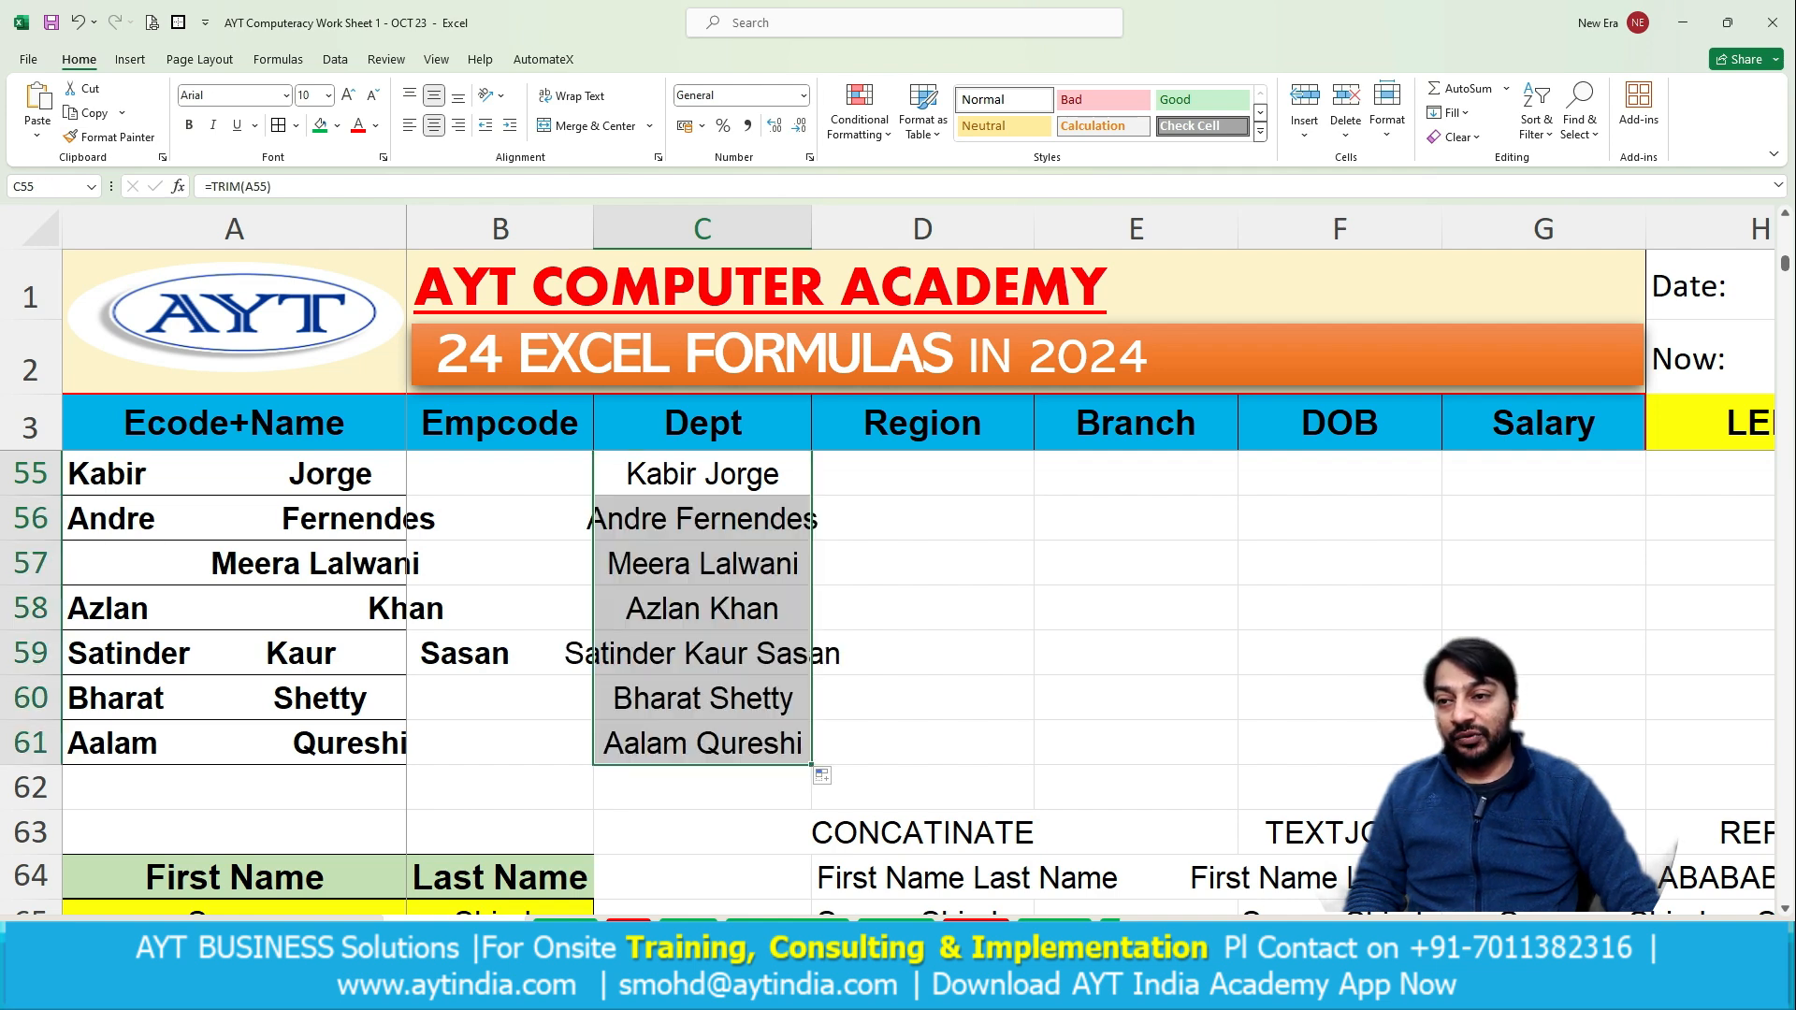
pyautogui.click(409, 124)
pyautogui.click(501, 562)
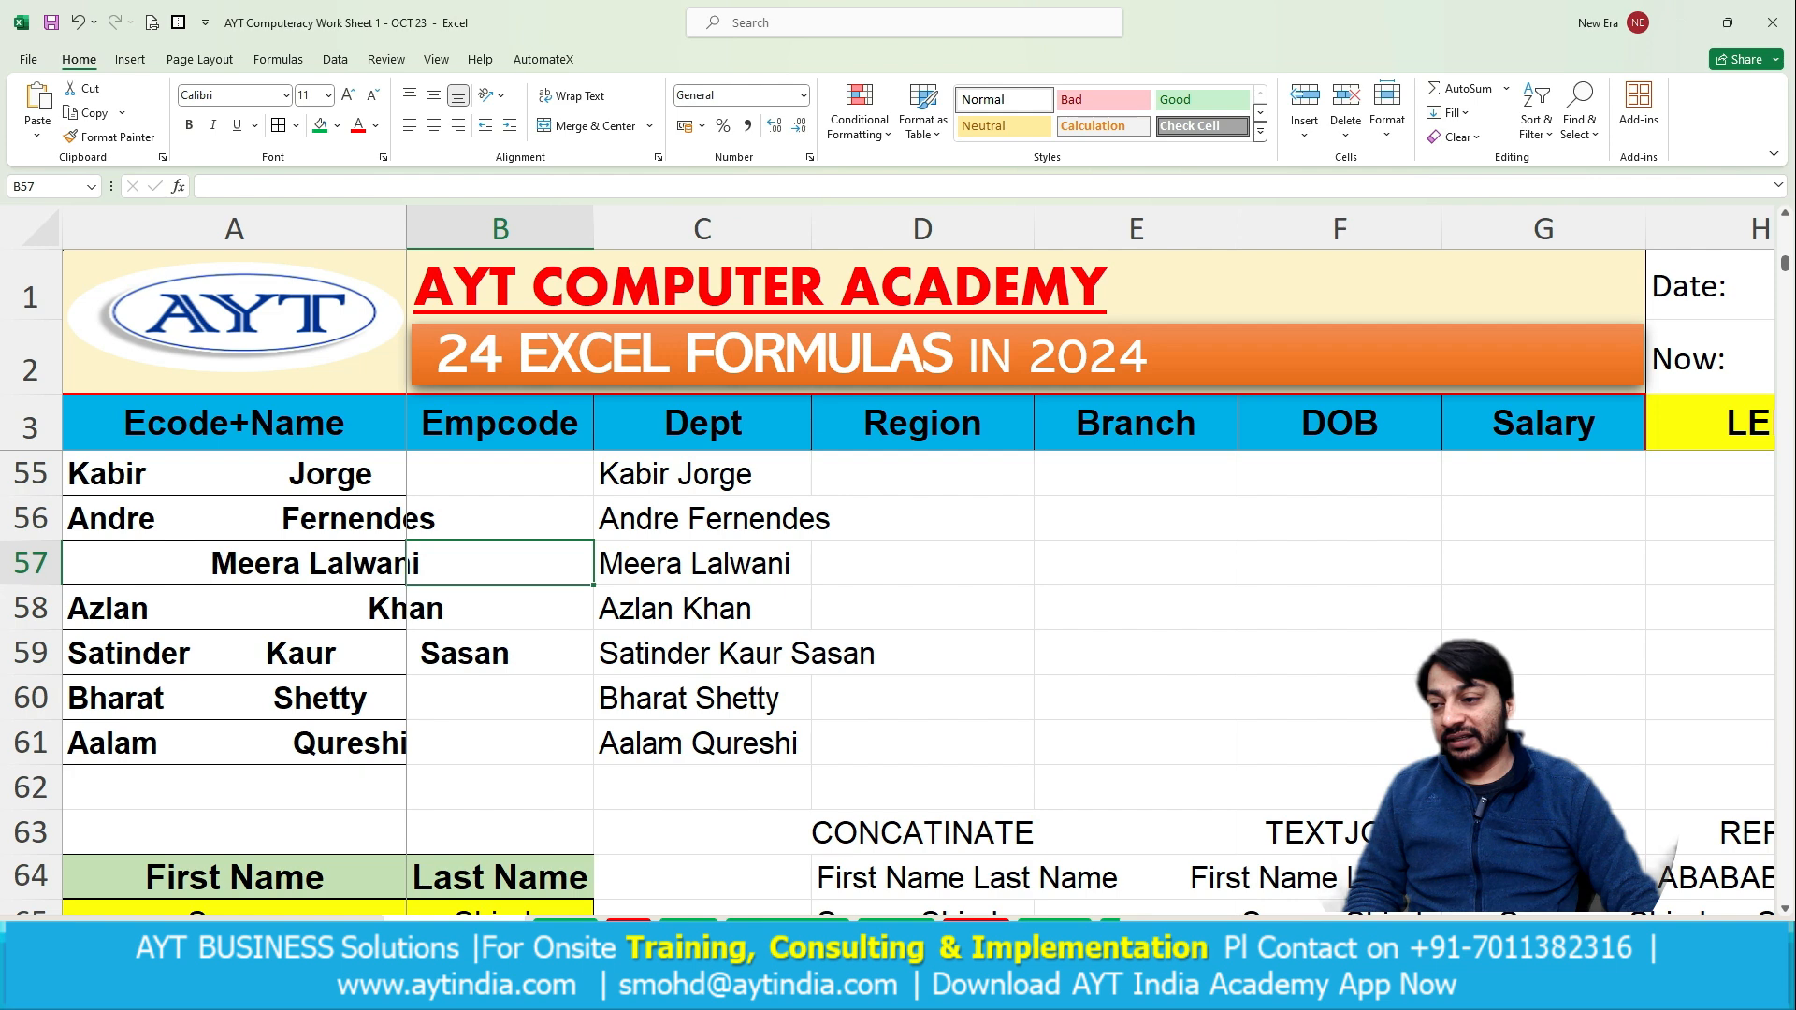
pyautogui.click(234, 474)
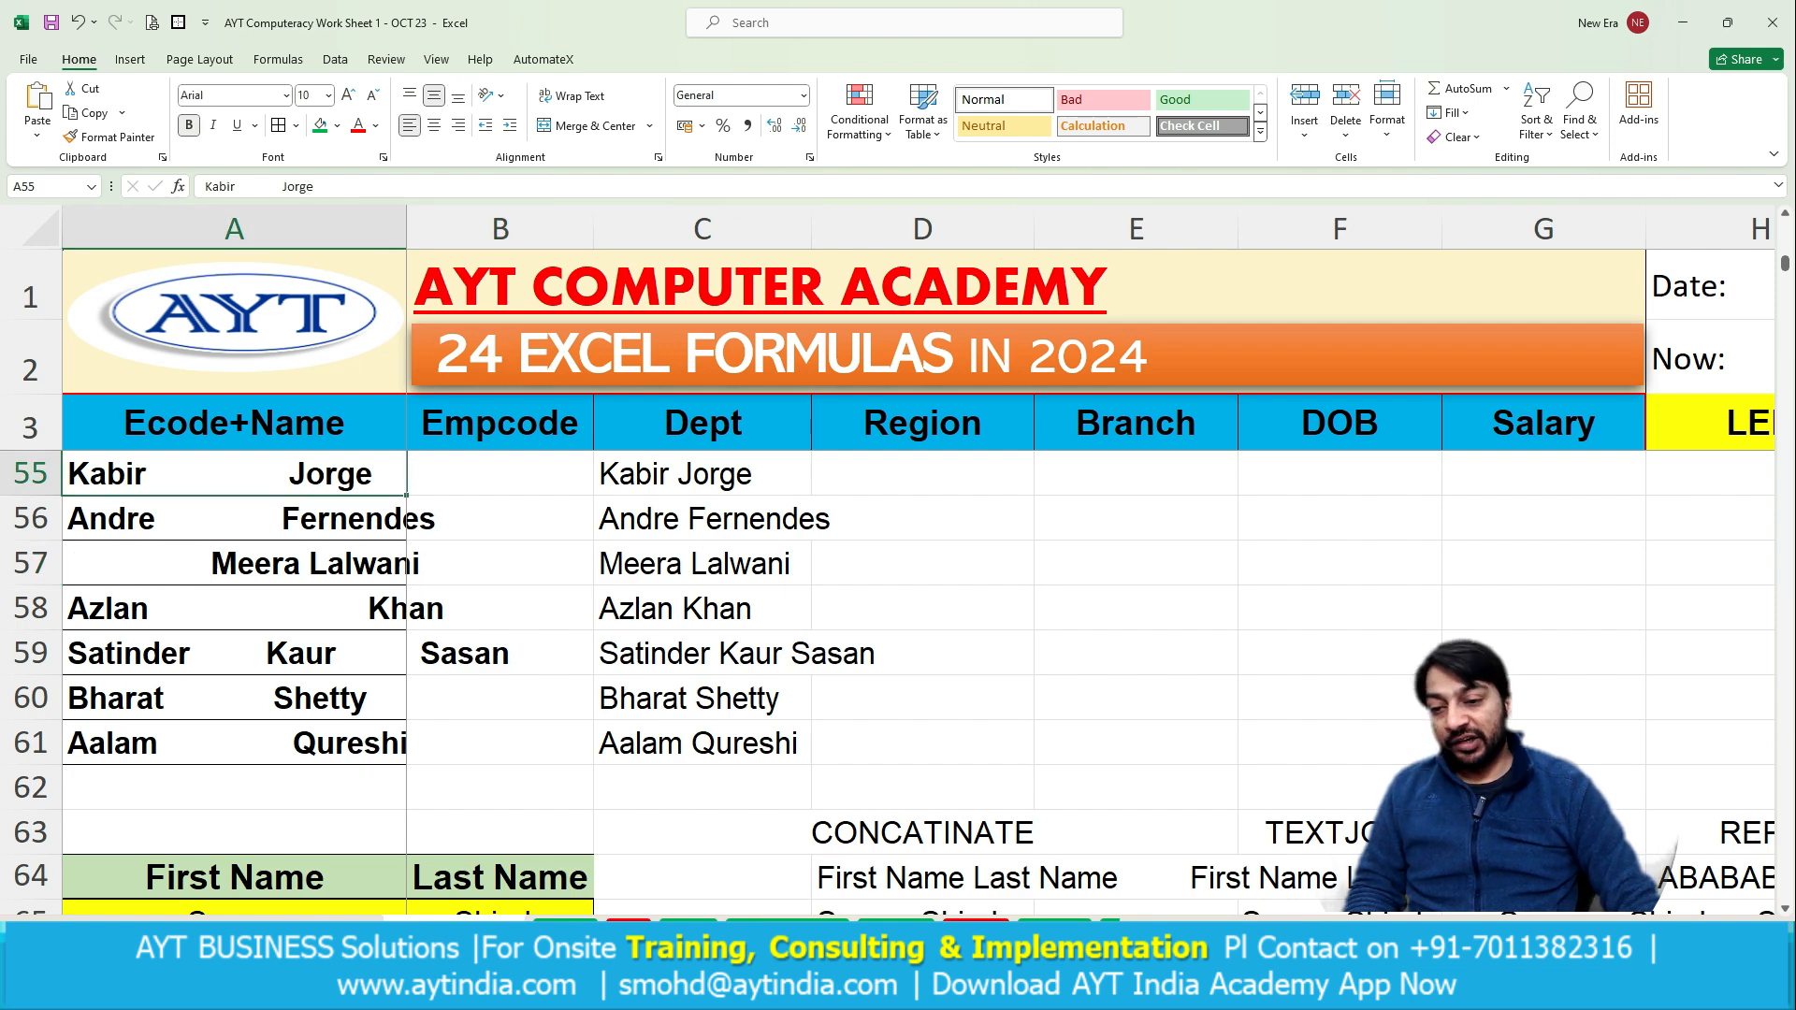
pyautogui.click(702, 698)
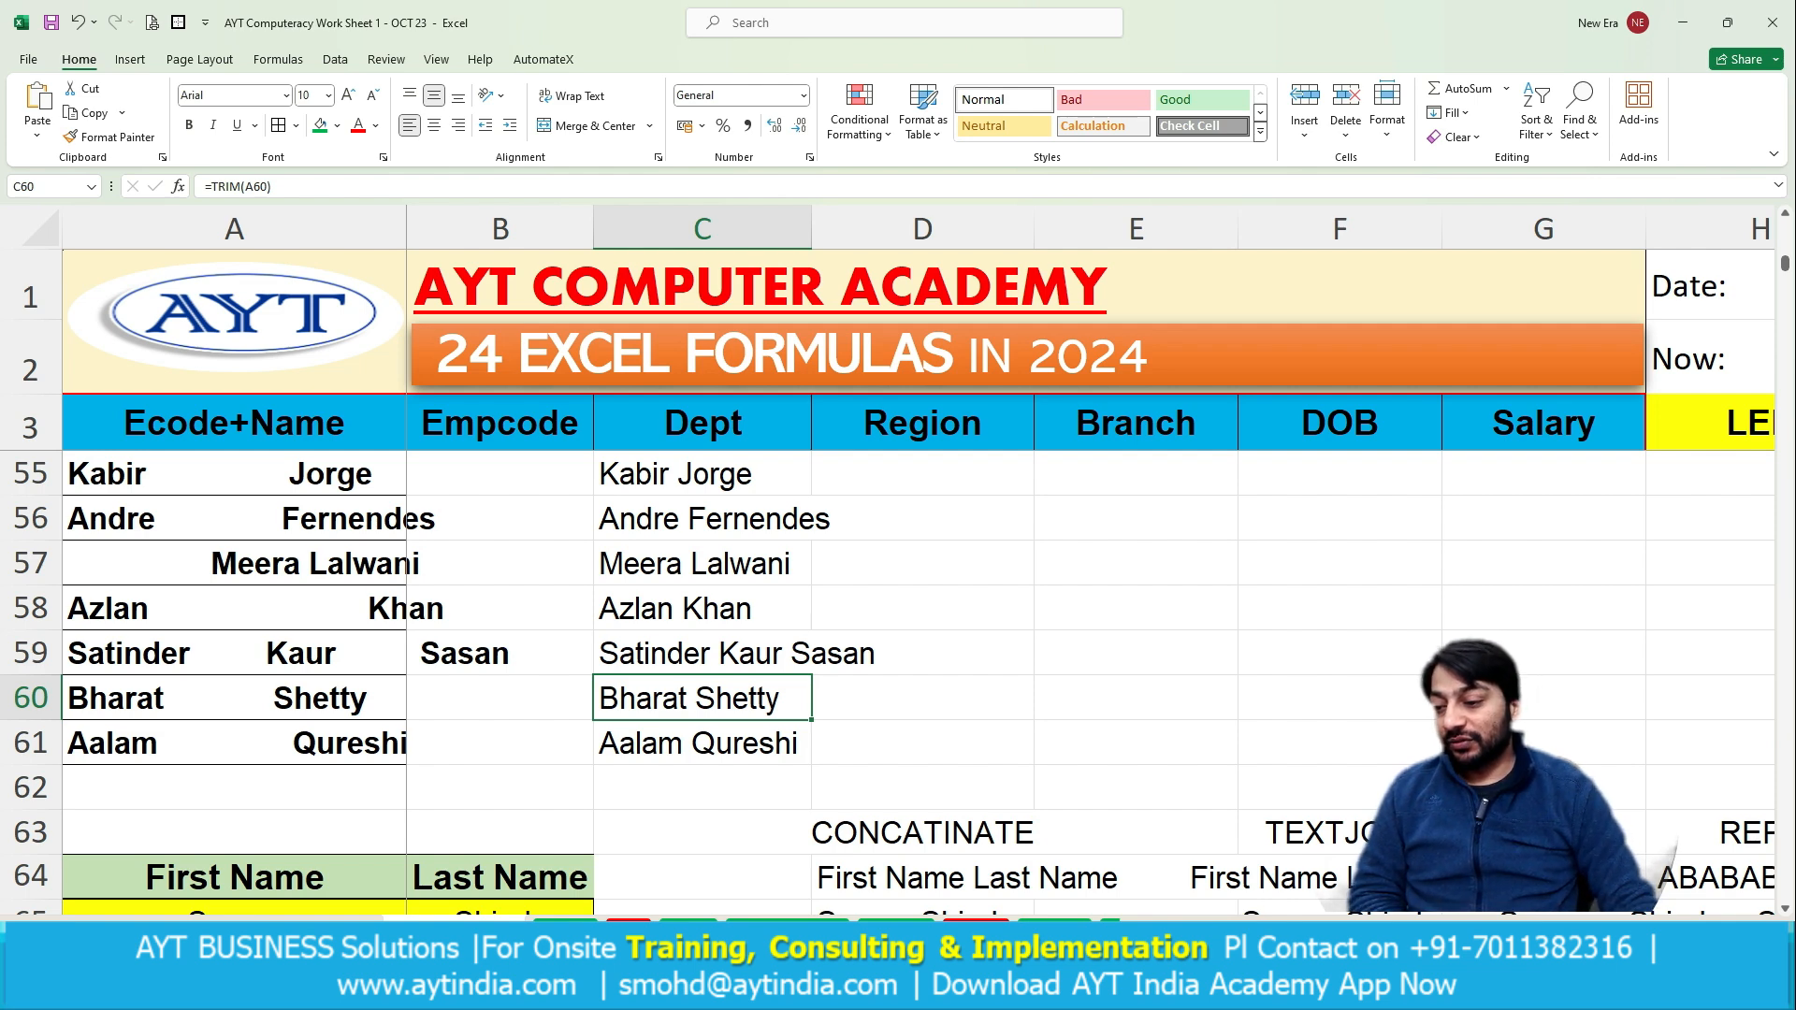
# Find ROUND in the formula list sheet, go to the ROUND example below the fruit table, and select the decimal numbers in A12:A16.
pyautogui.hotkey('ctrl', 'pageup')
pyautogui.click(613, 717)
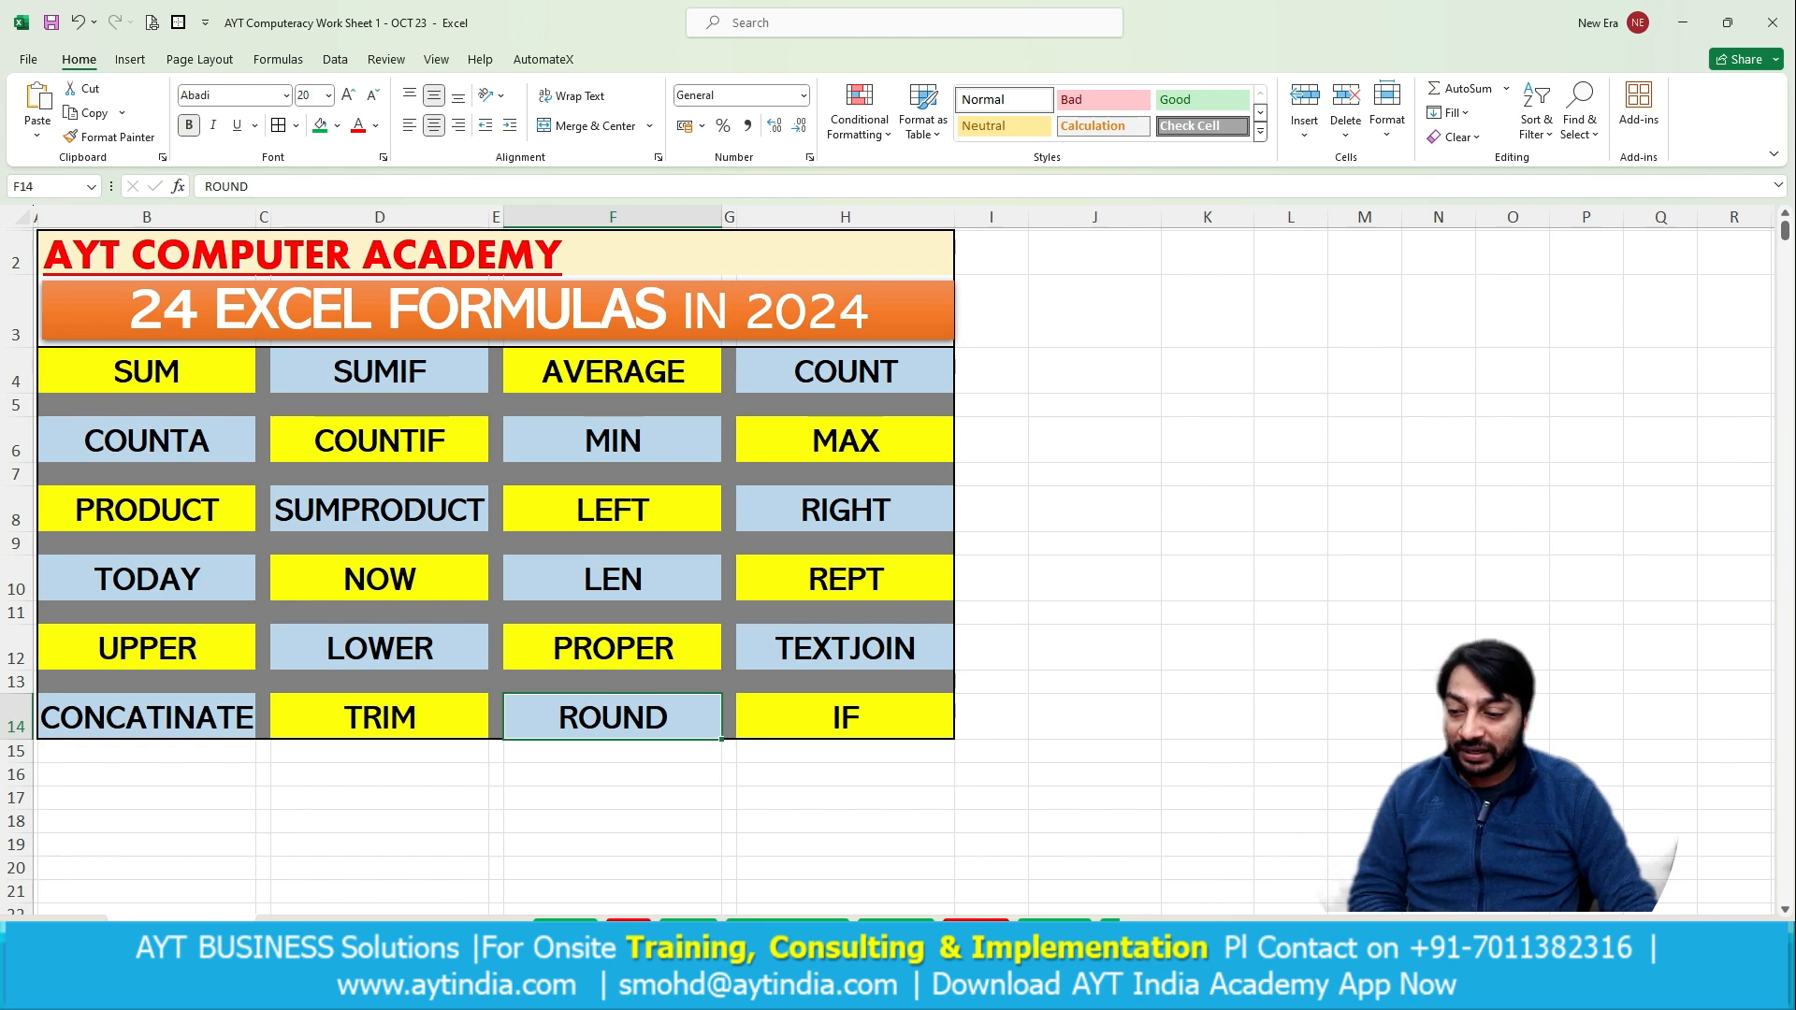
pyautogui.hotkey('ctrl', 'pagedown')
pyautogui.scroll(-1, 898, 561)
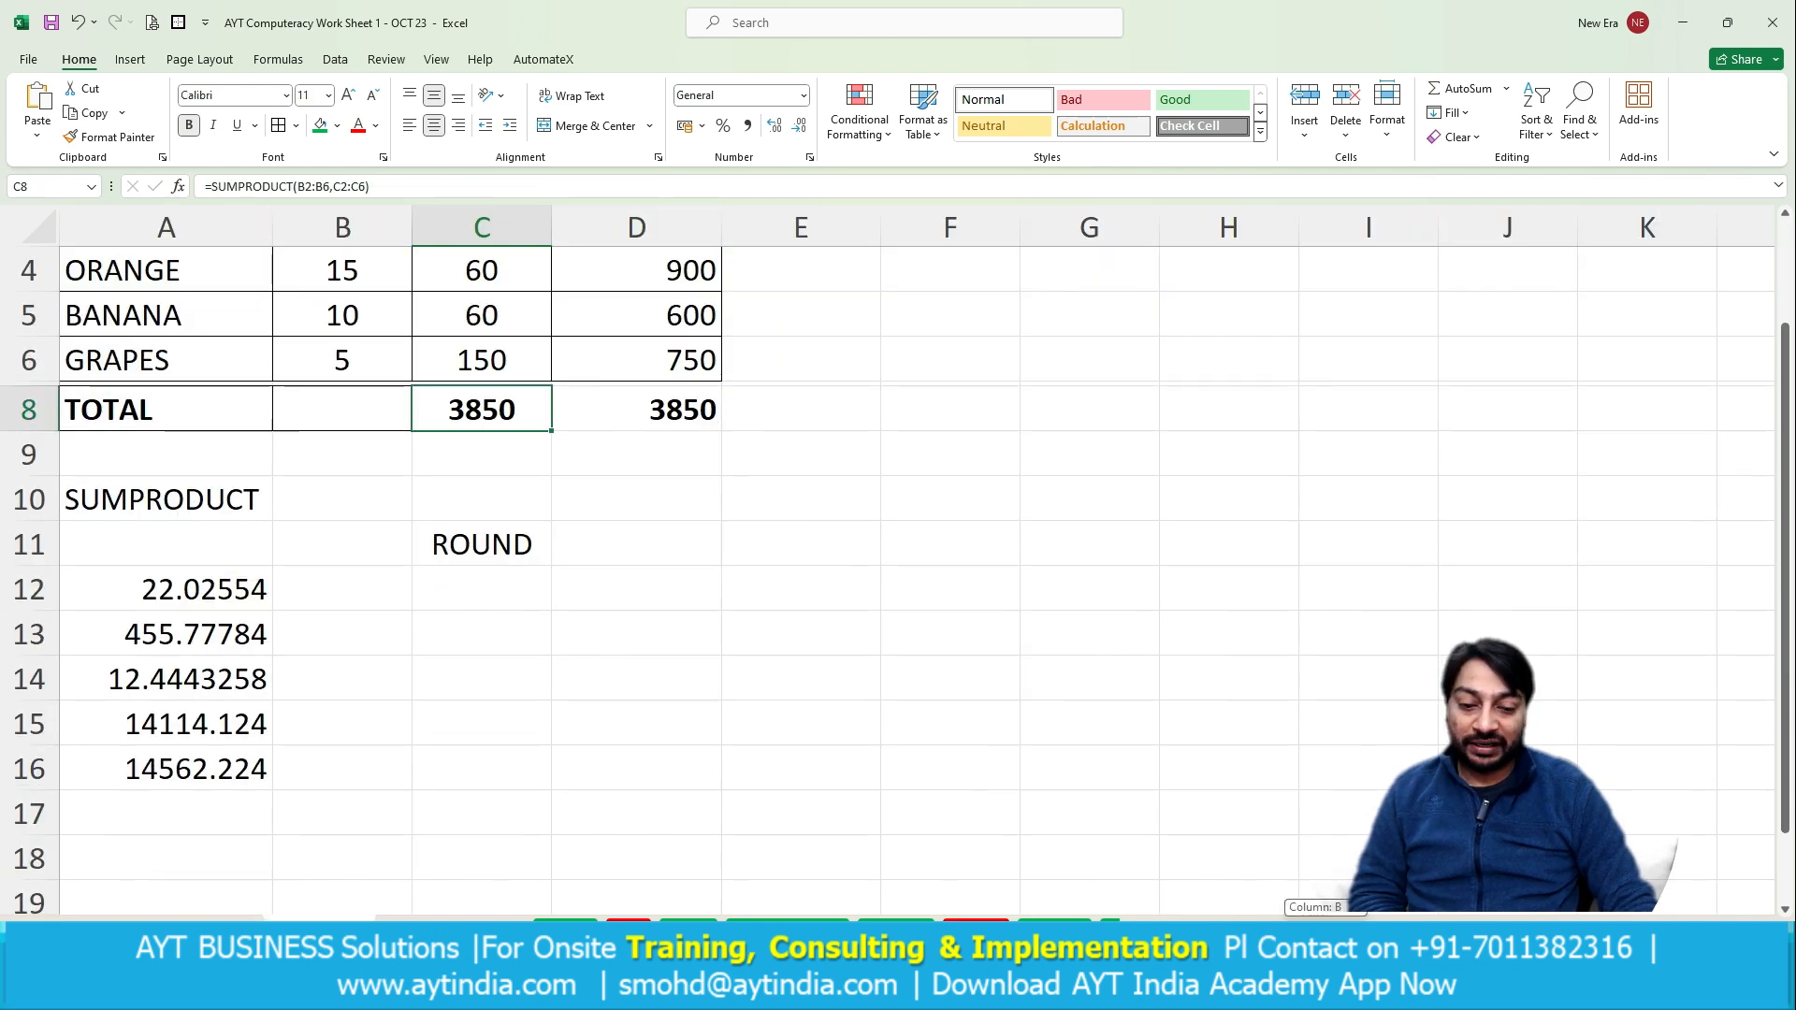
pyautogui.scroll(1, 898, 561)
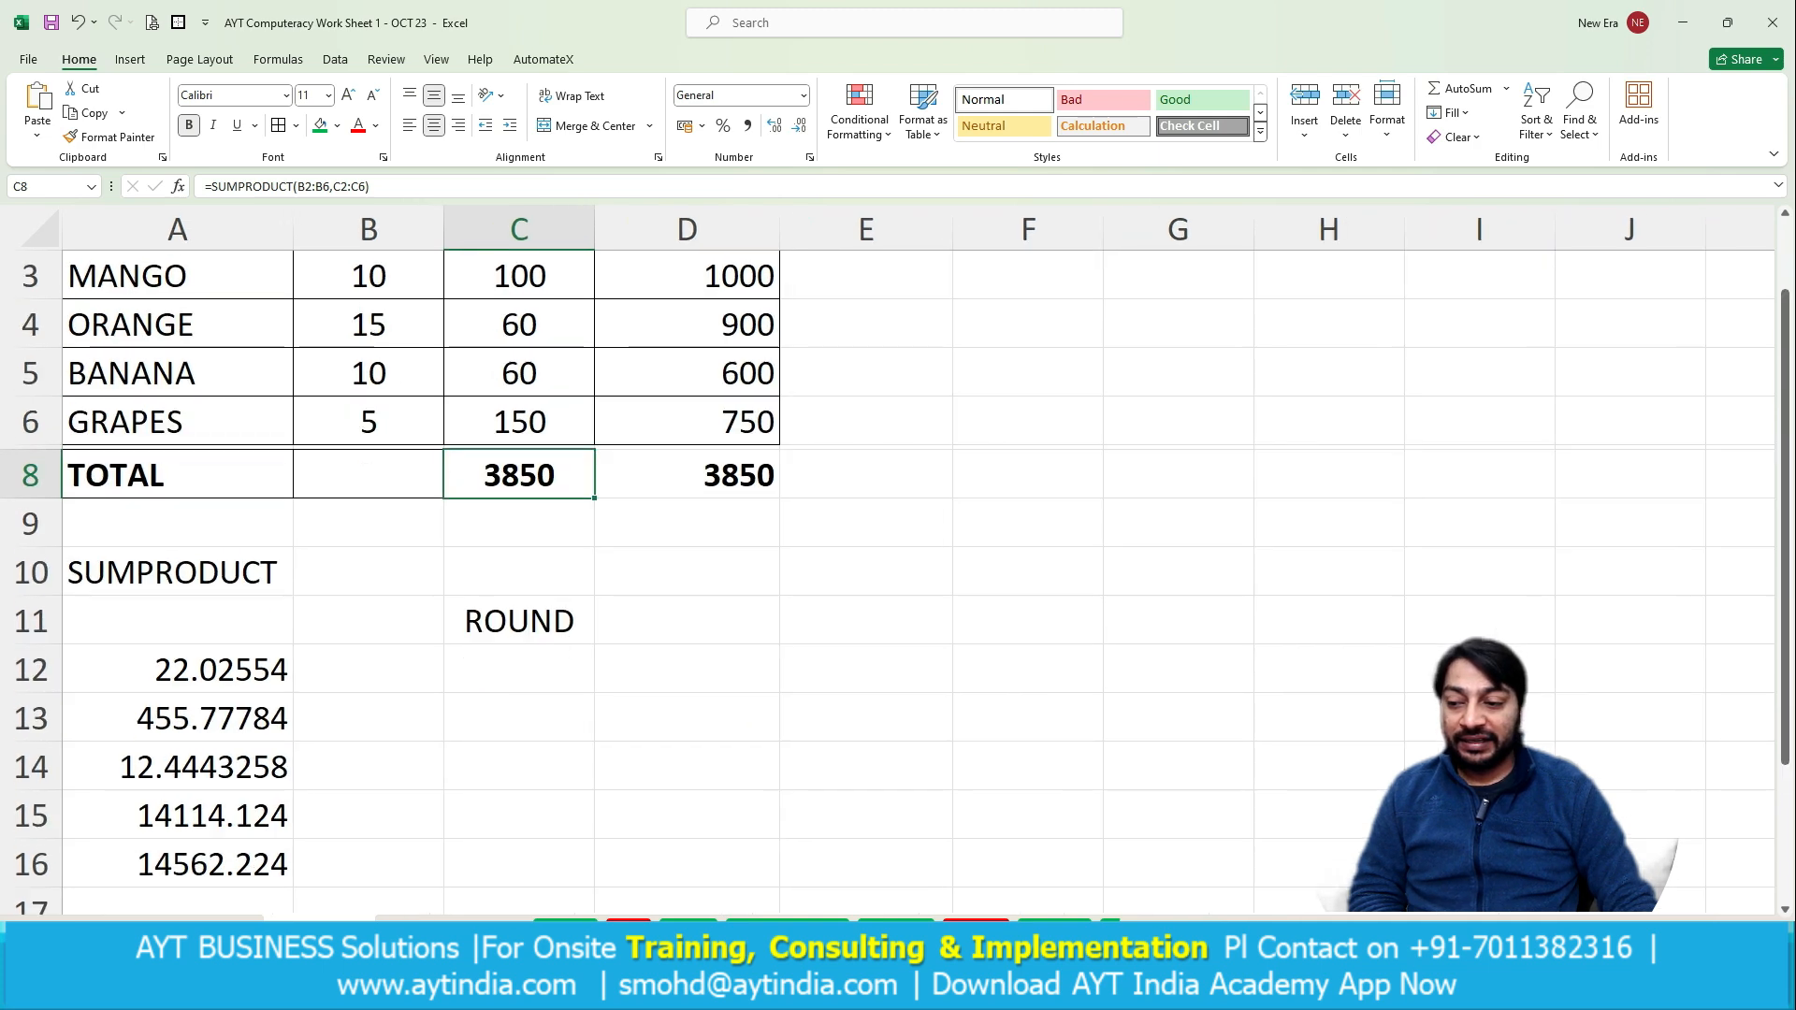
pyautogui.scroll(-2, 898, 562)
pyautogui.scroll(2, 898, 561)
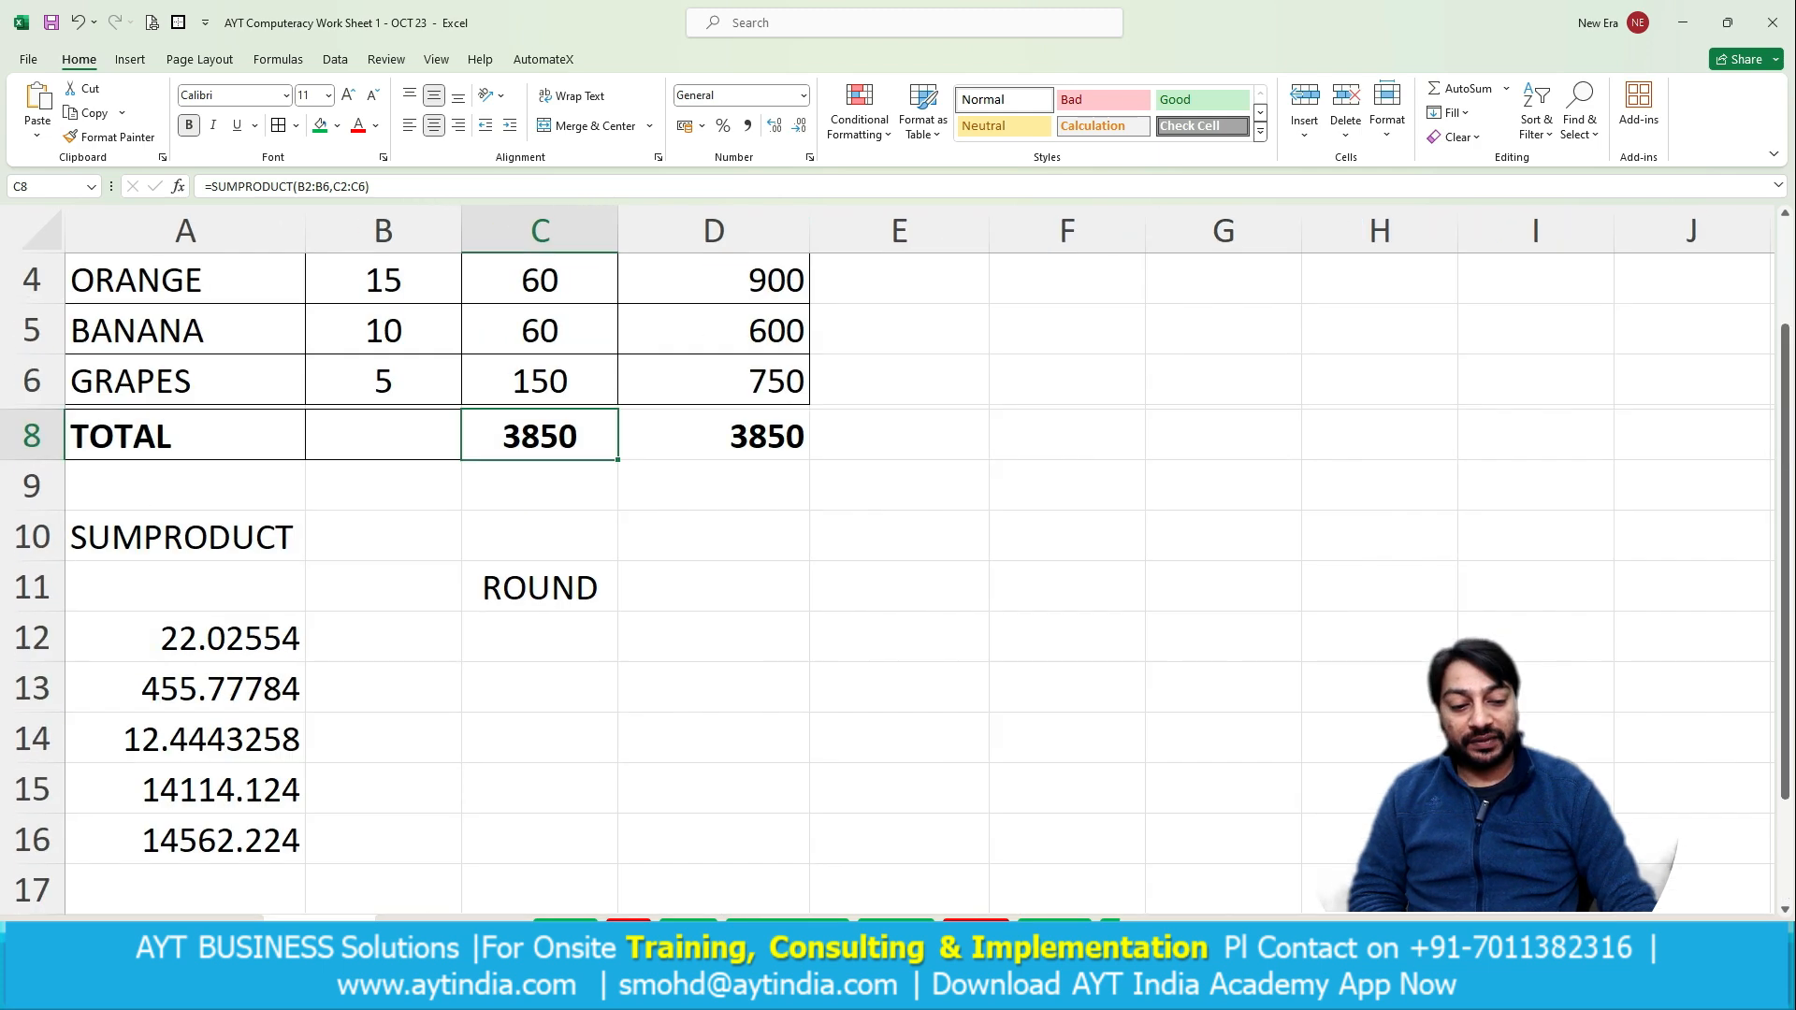
pyautogui.scroll(-2, 898, 561)
pyautogui.scroll(1, 898, 561)
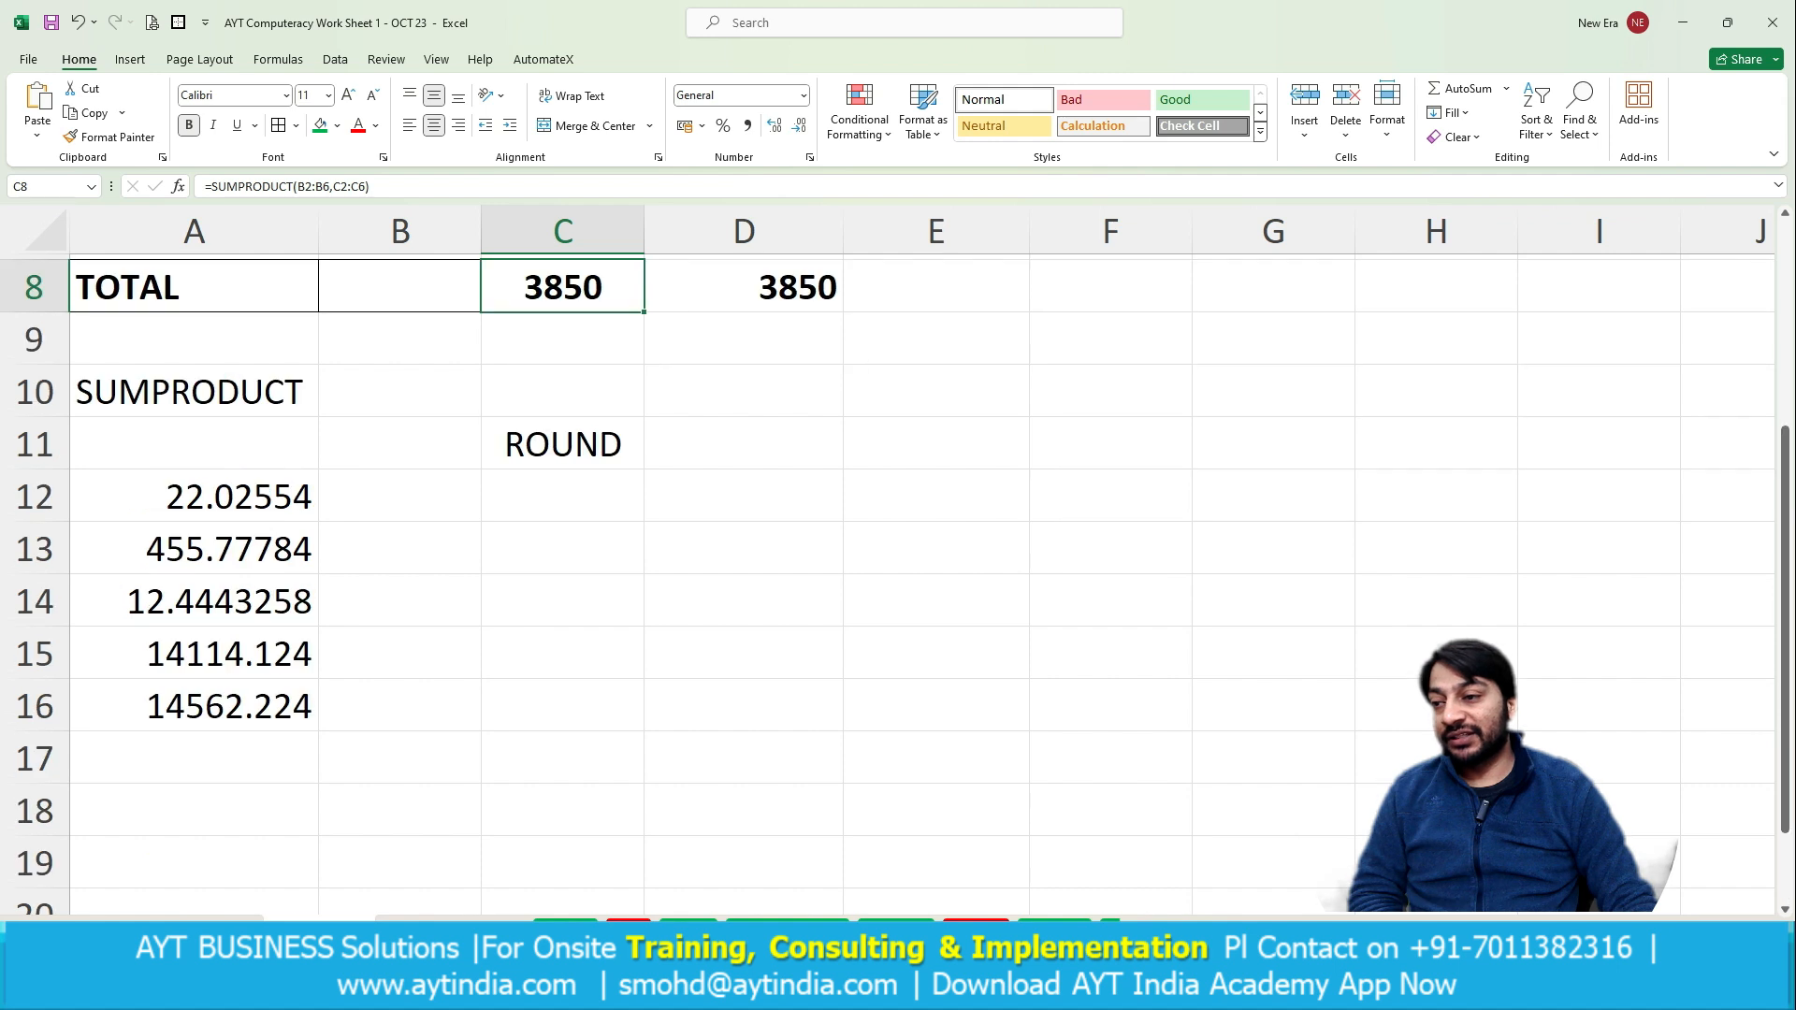
pyautogui.moveTo(194, 497); pyautogui.dragTo(194, 709)
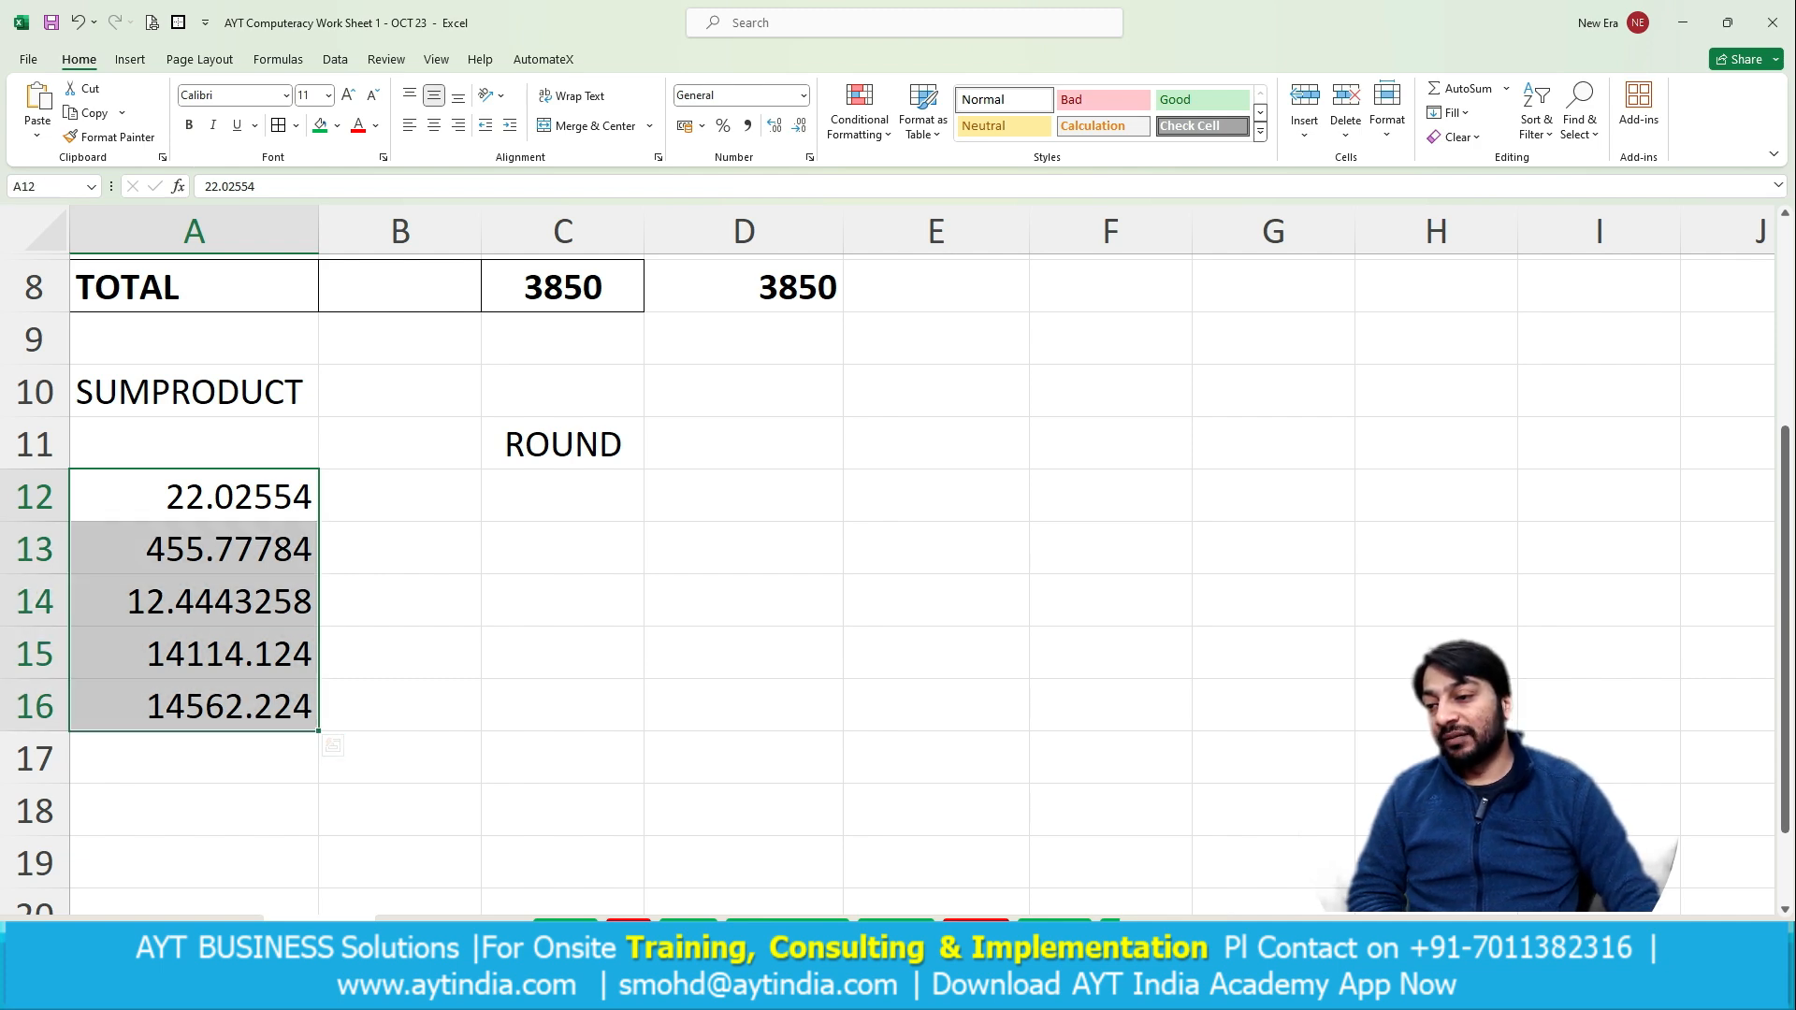
# Examine the decimal numbers in A12:A16, starting with the digits after the decimal point in A12.
pyautogui.click(194, 497)
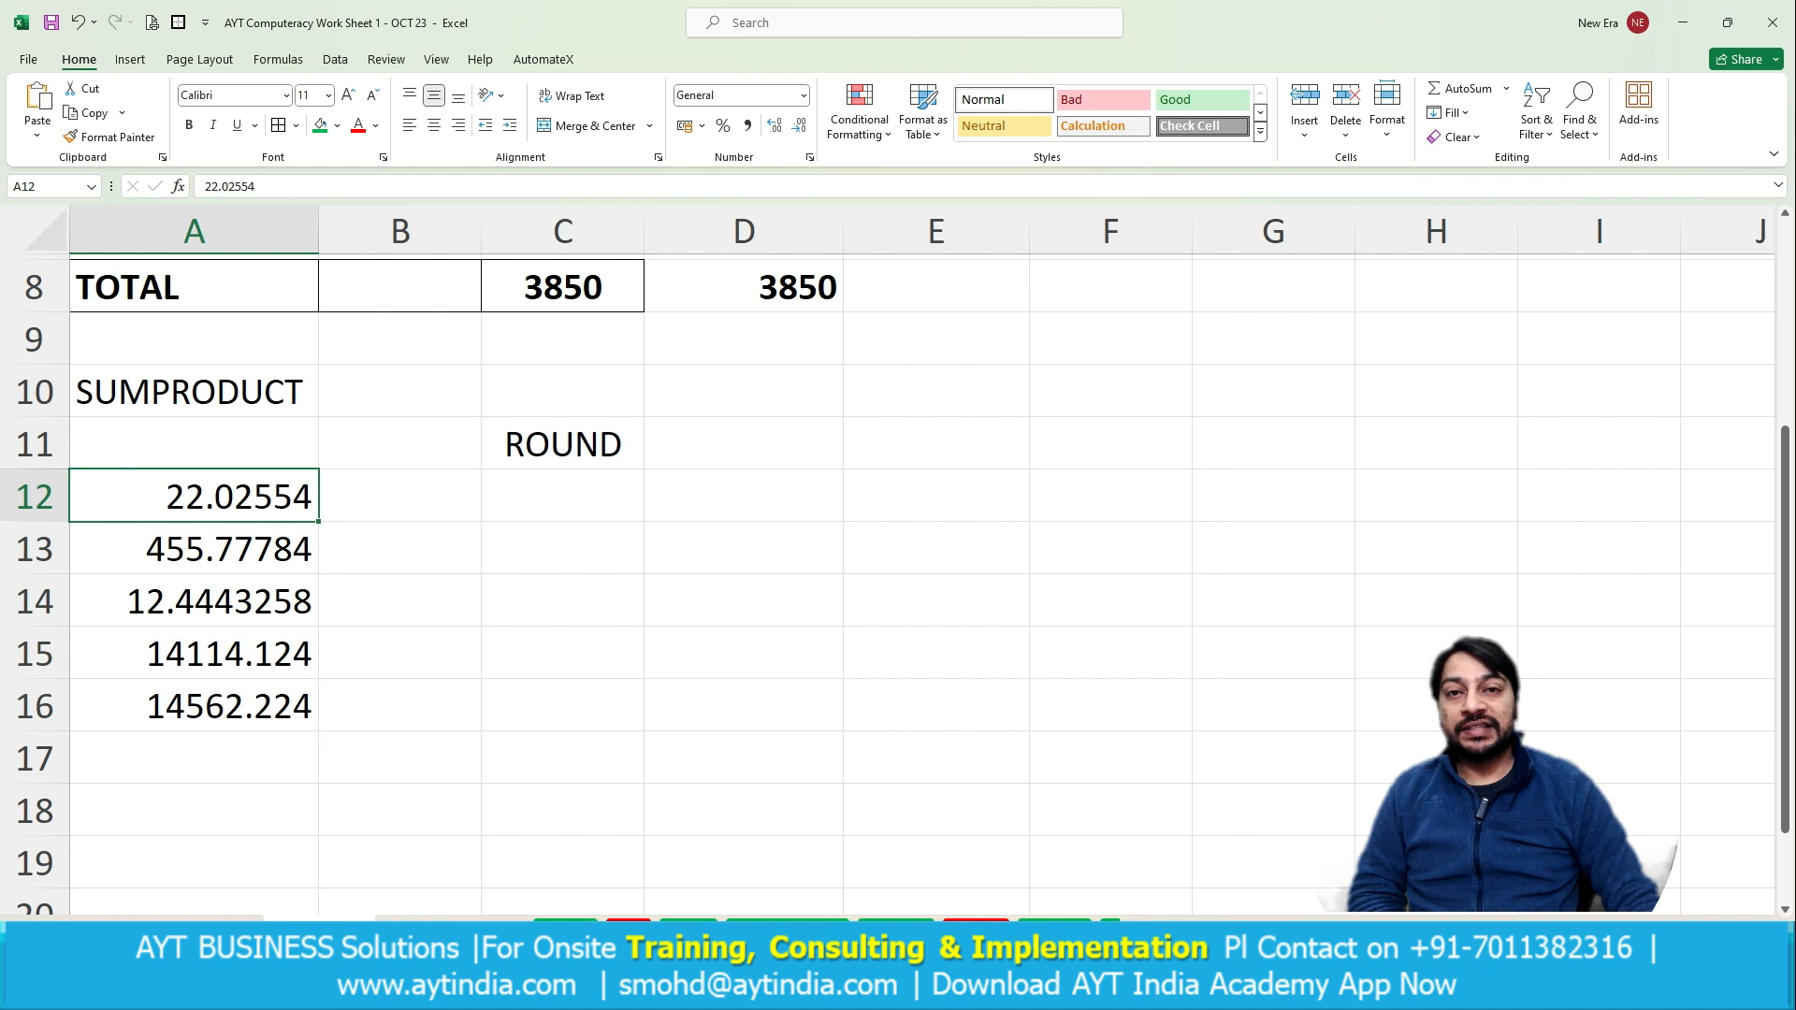
pyautogui.doubleClick(215, 497)
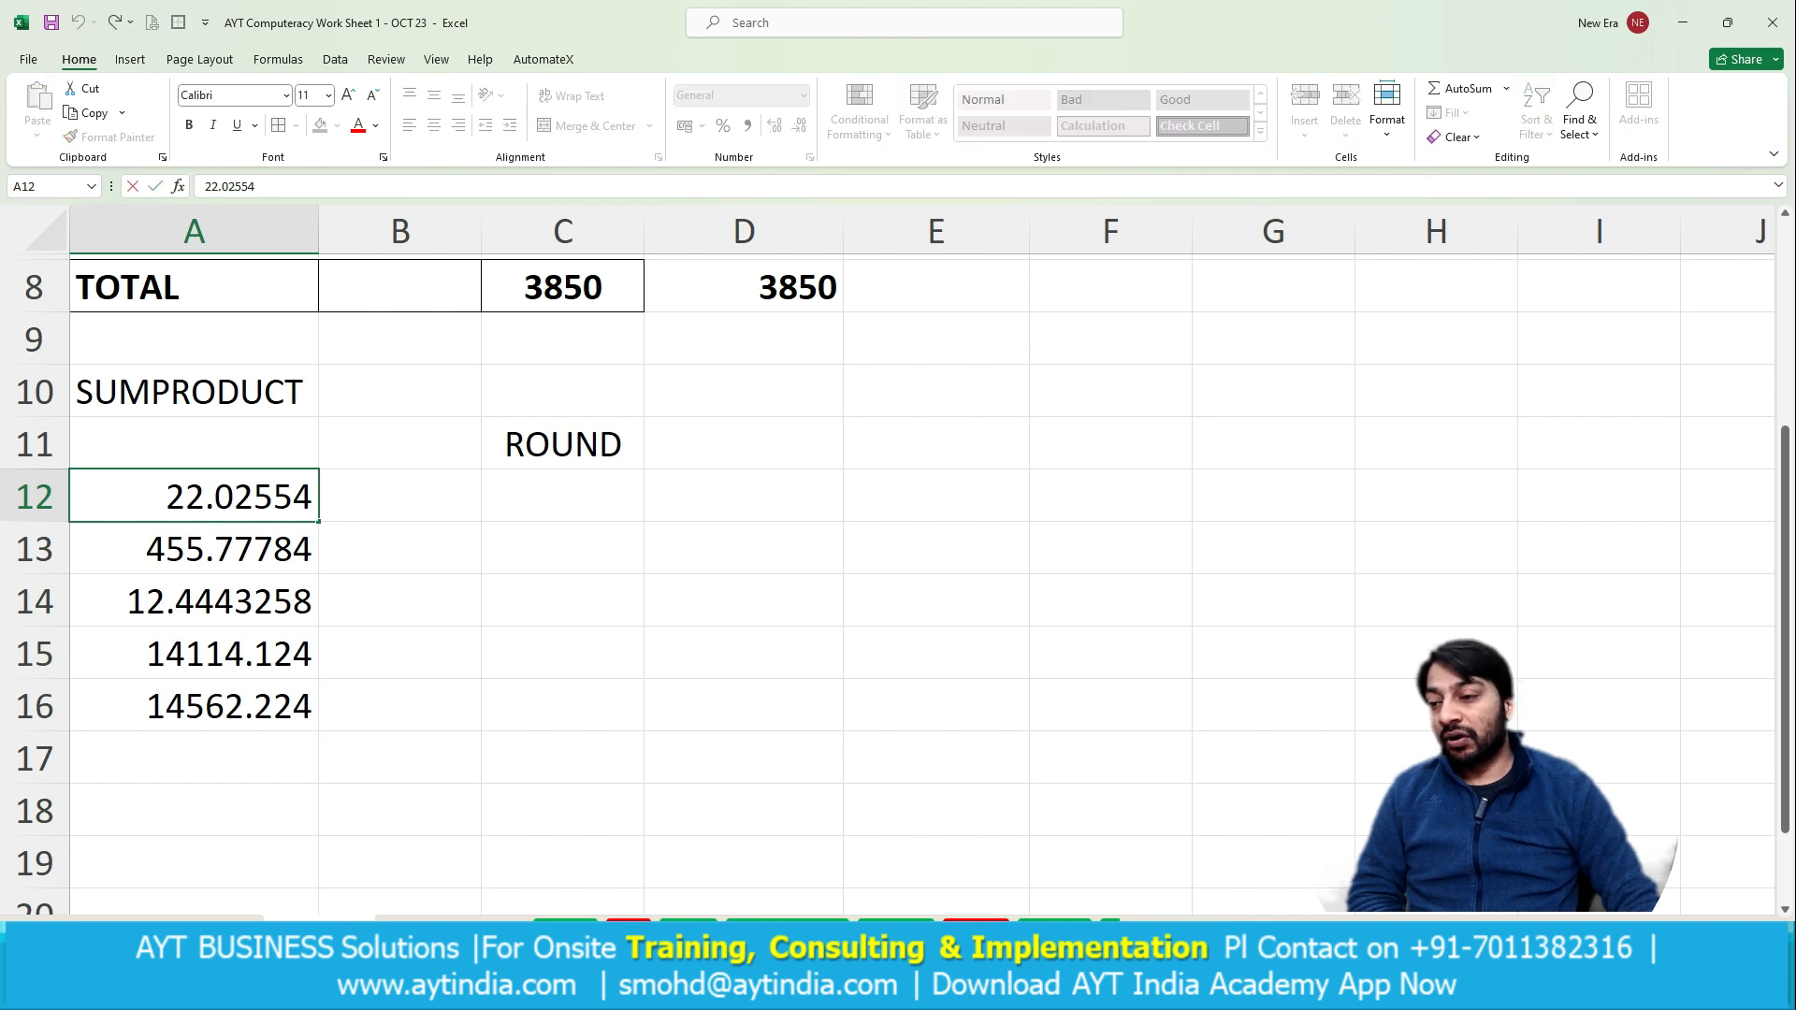
pyautogui.moveTo(215, 497); pyautogui.dragTo(254, 497)
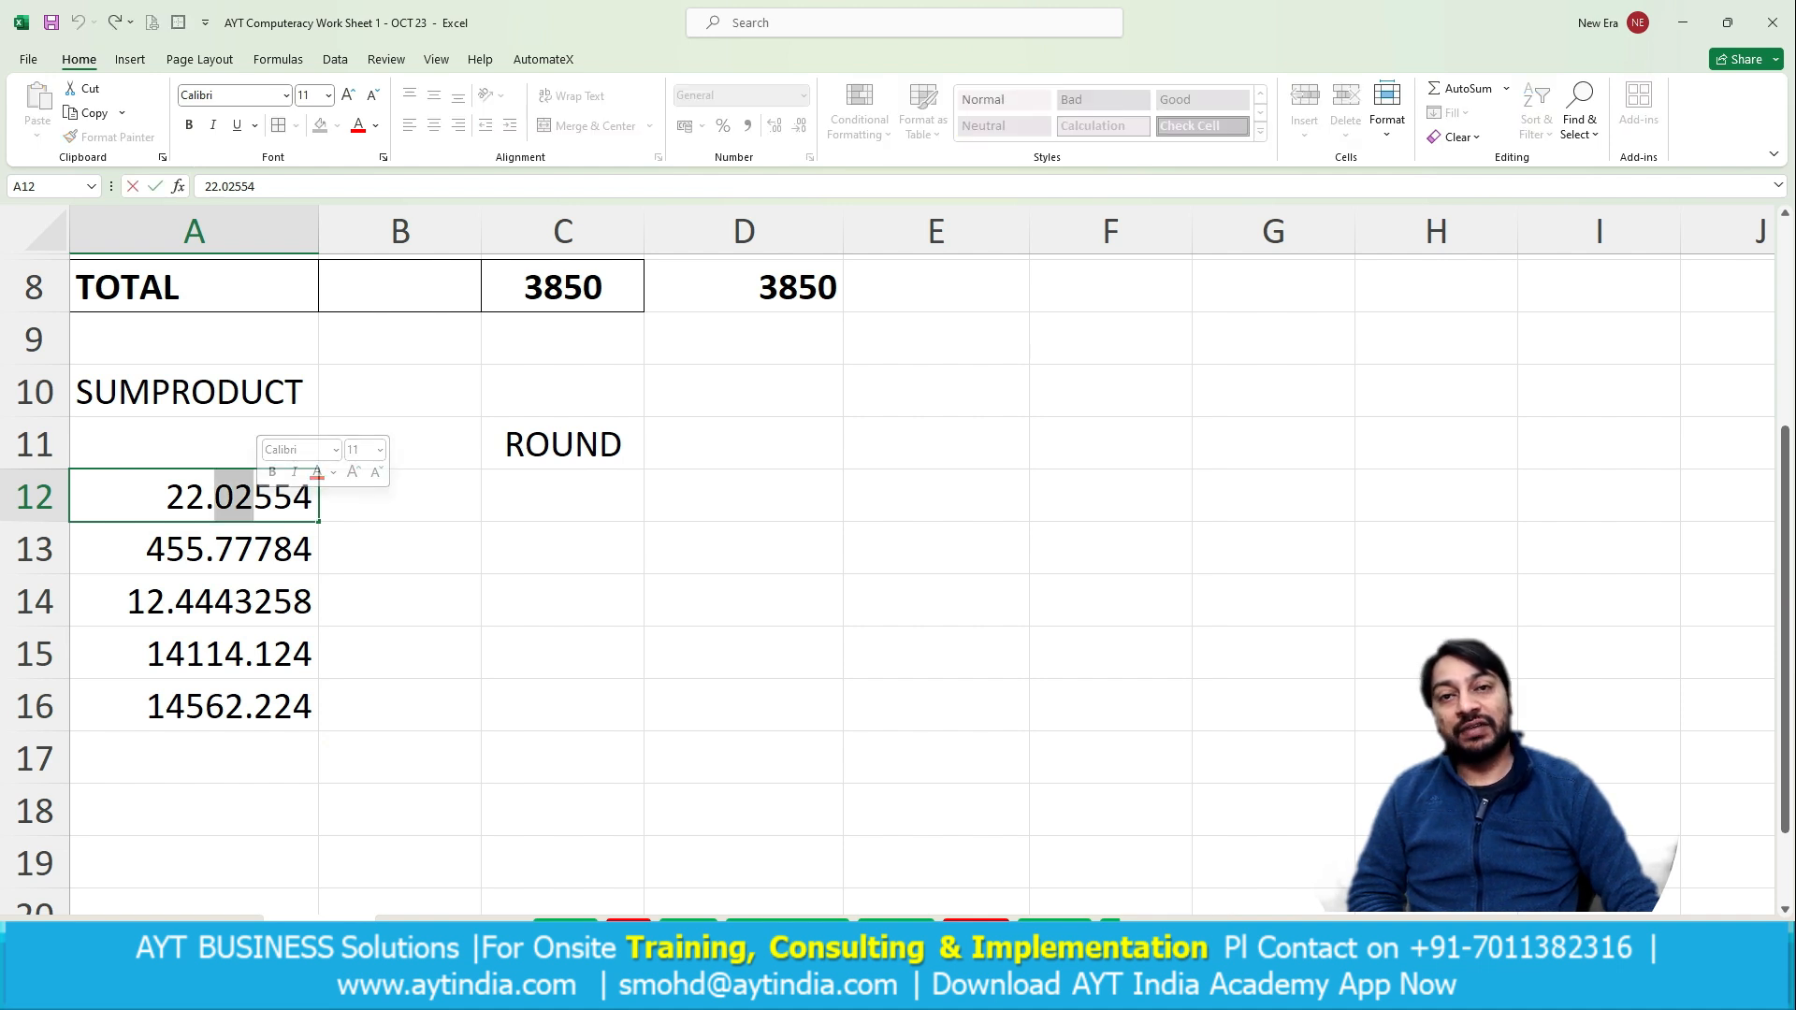
pyautogui.click(234, 497)
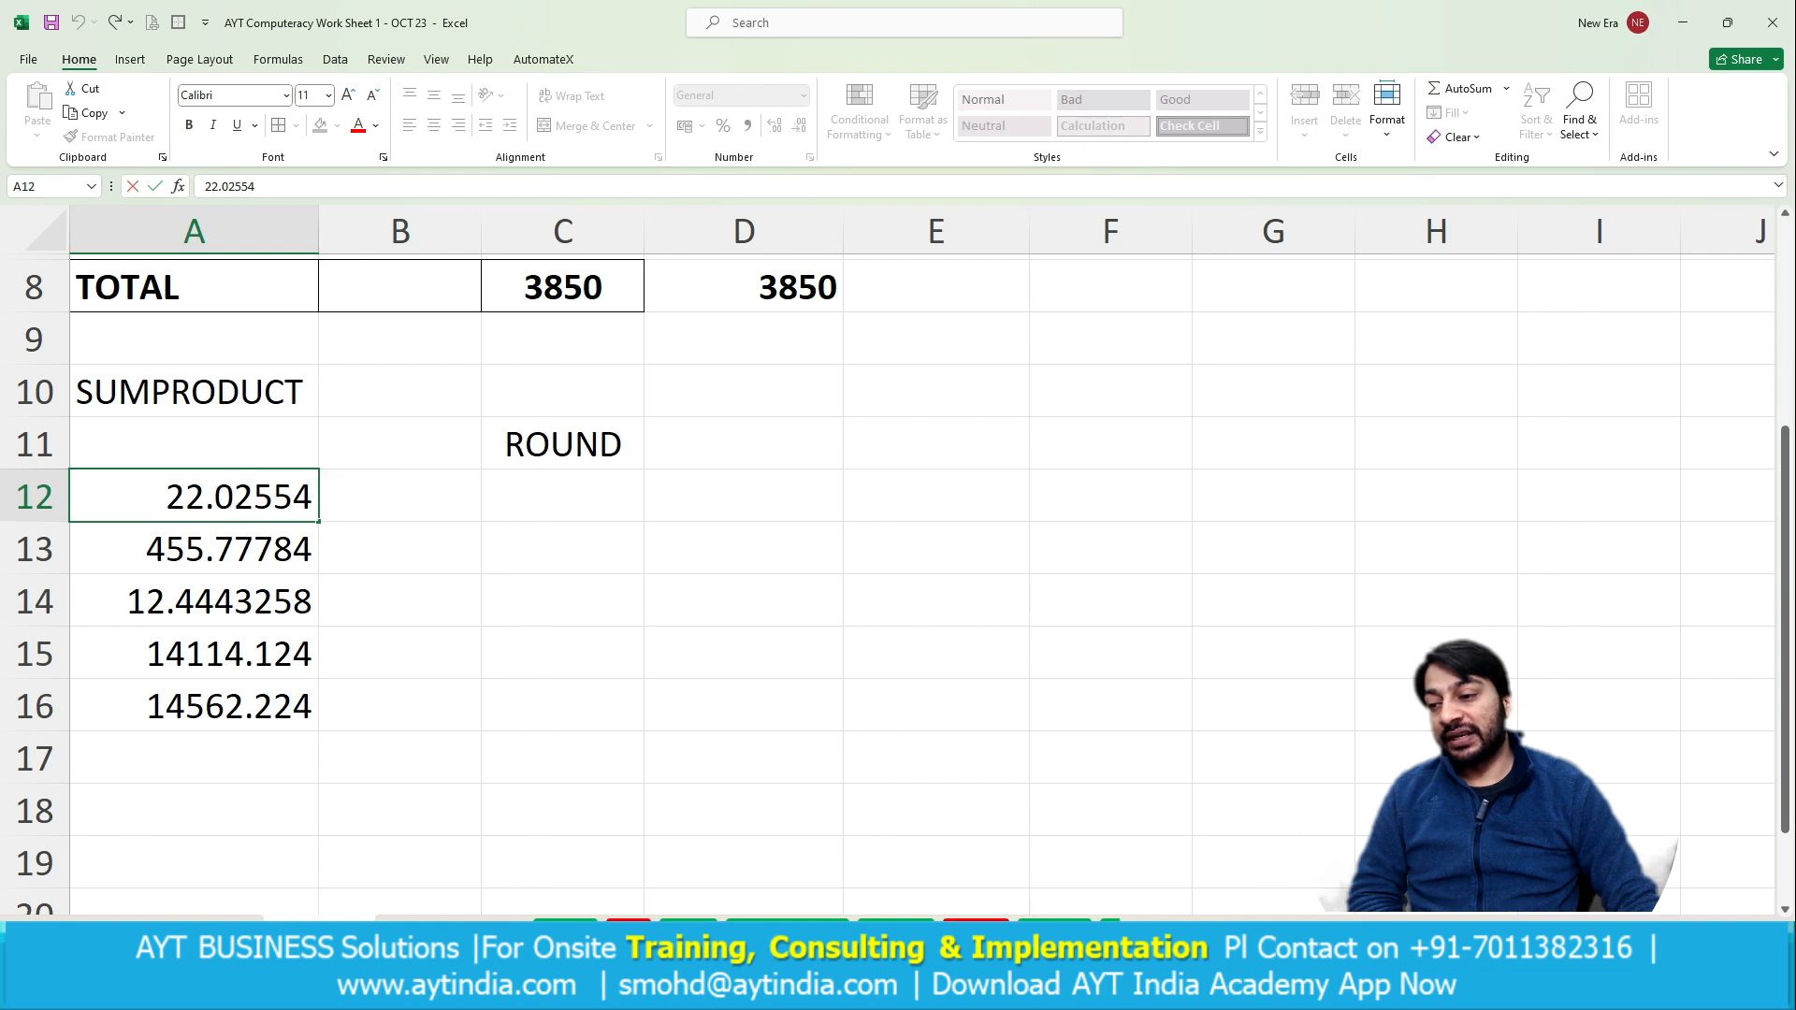
pyautogui.click(214, 602)
pyautogui.click(194, 654)
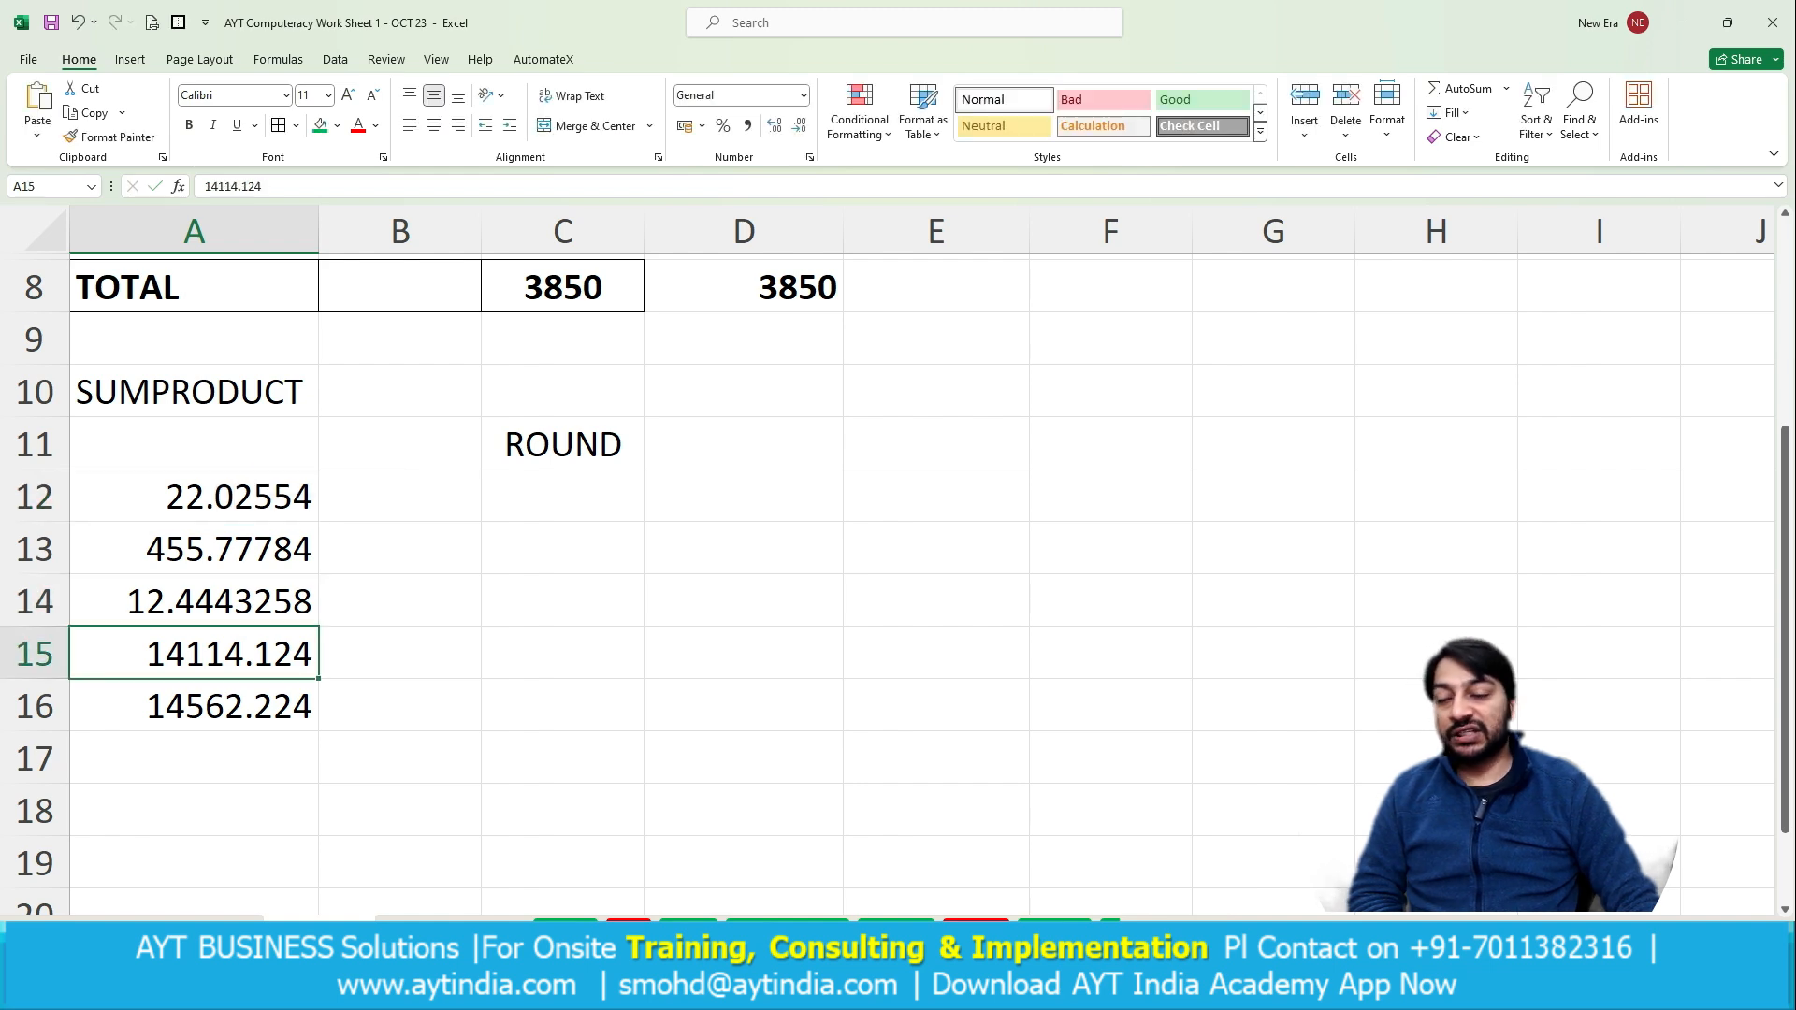
pyautogui.click(194, 706)
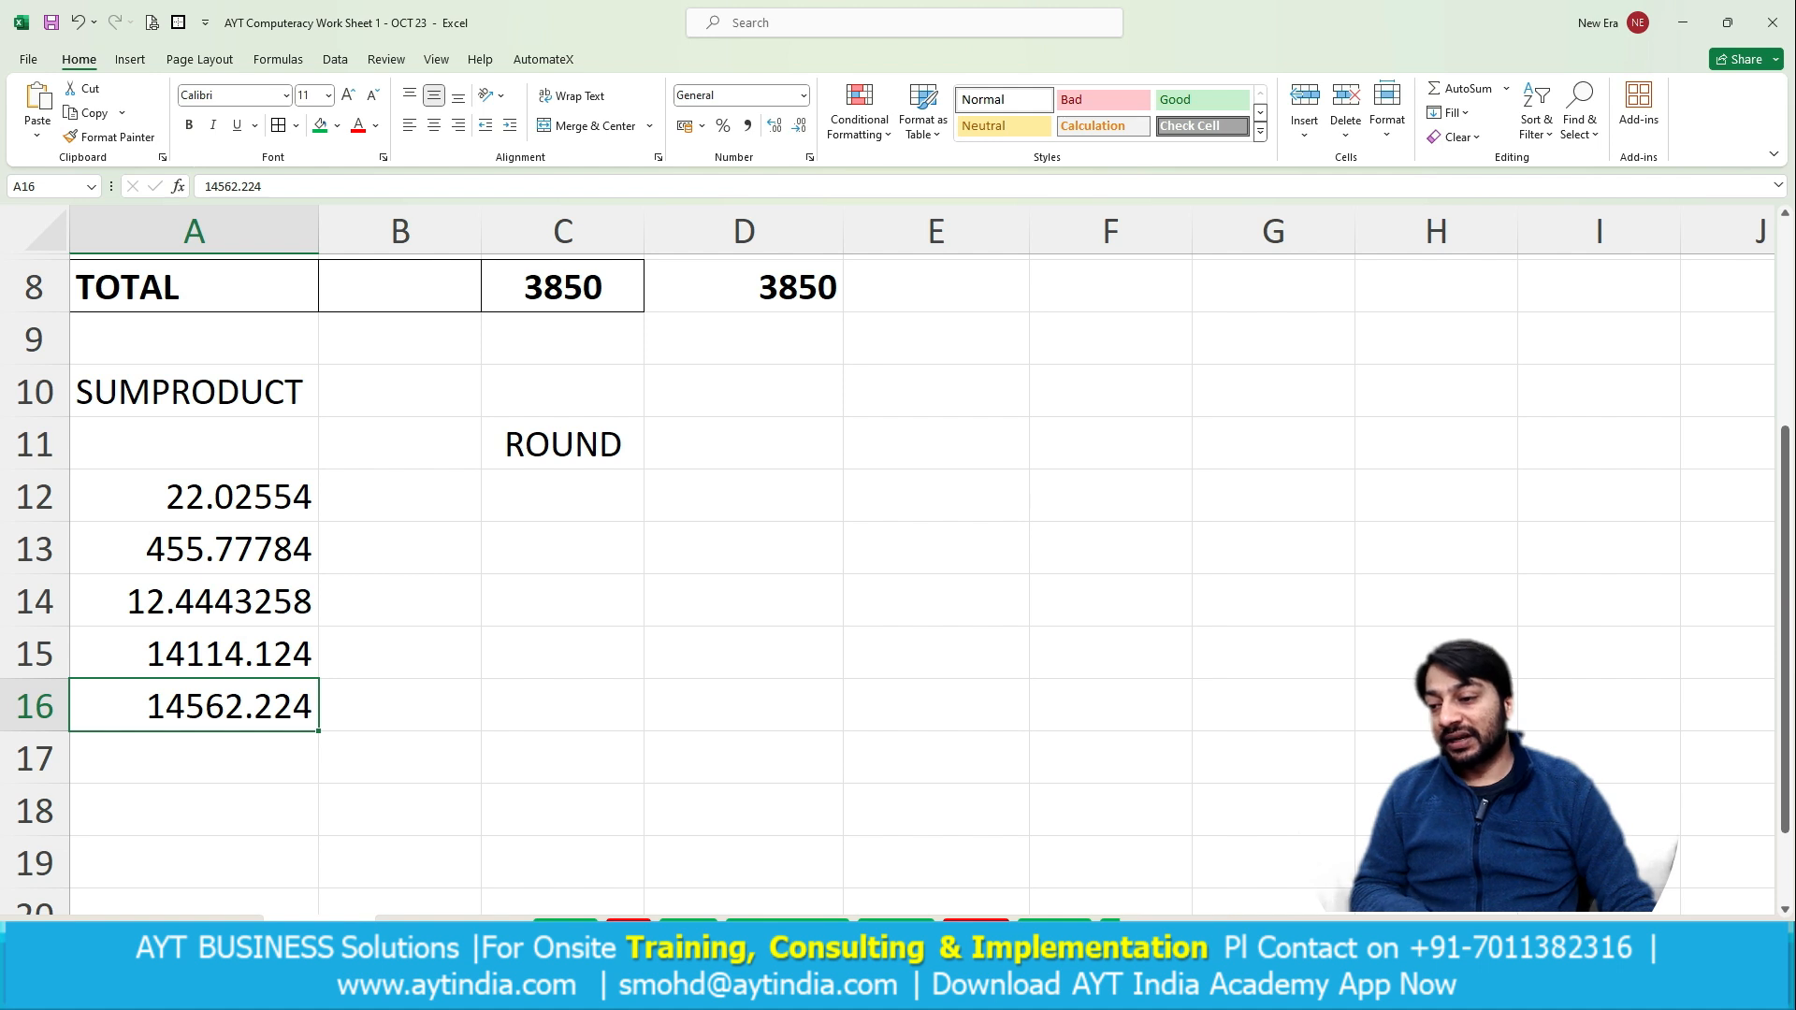
# Try shortening the numbers in A12:A16 with number formatting, first to no decimals and then to two decimal places.
pyautogui.moveTo(194, 497); pyautogui.dragTo(193, 706)
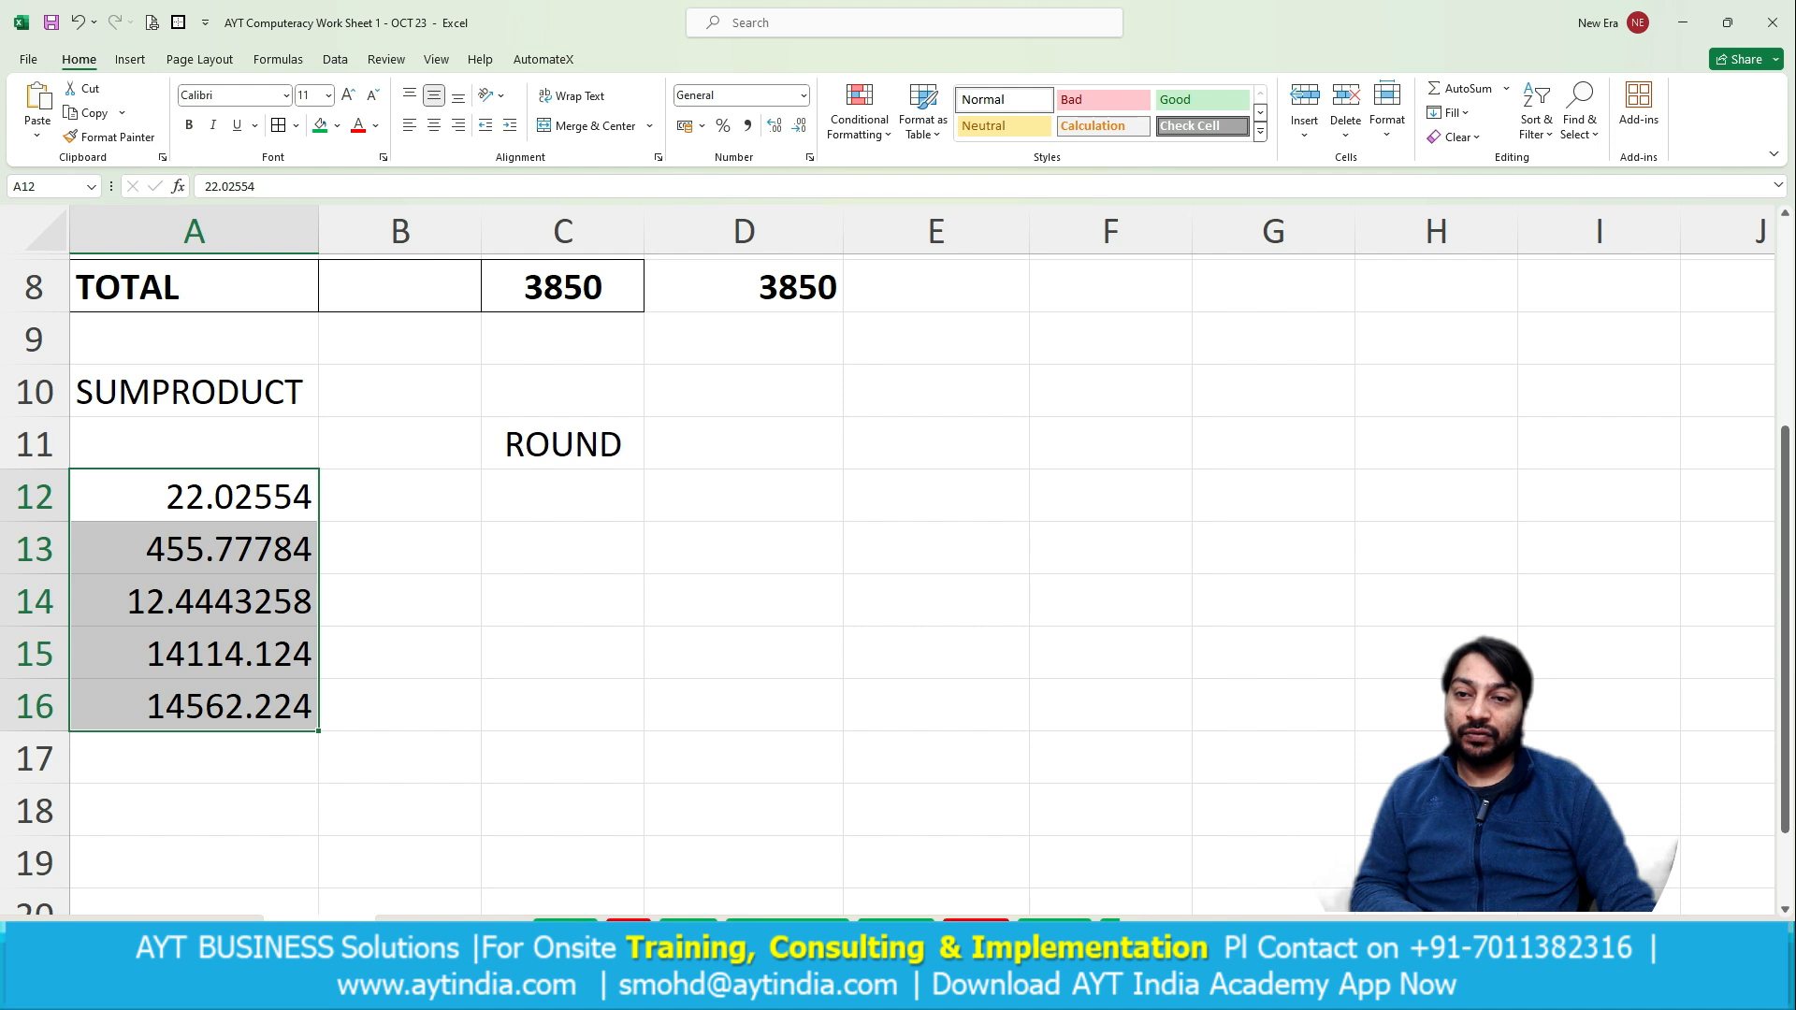
pyautogui.click(798, 125)
pyautogui.click(798, 125)
pyautogui.click(798, 125)
pyautogui.click(798, 125)
pyautogui.click(798, 125)
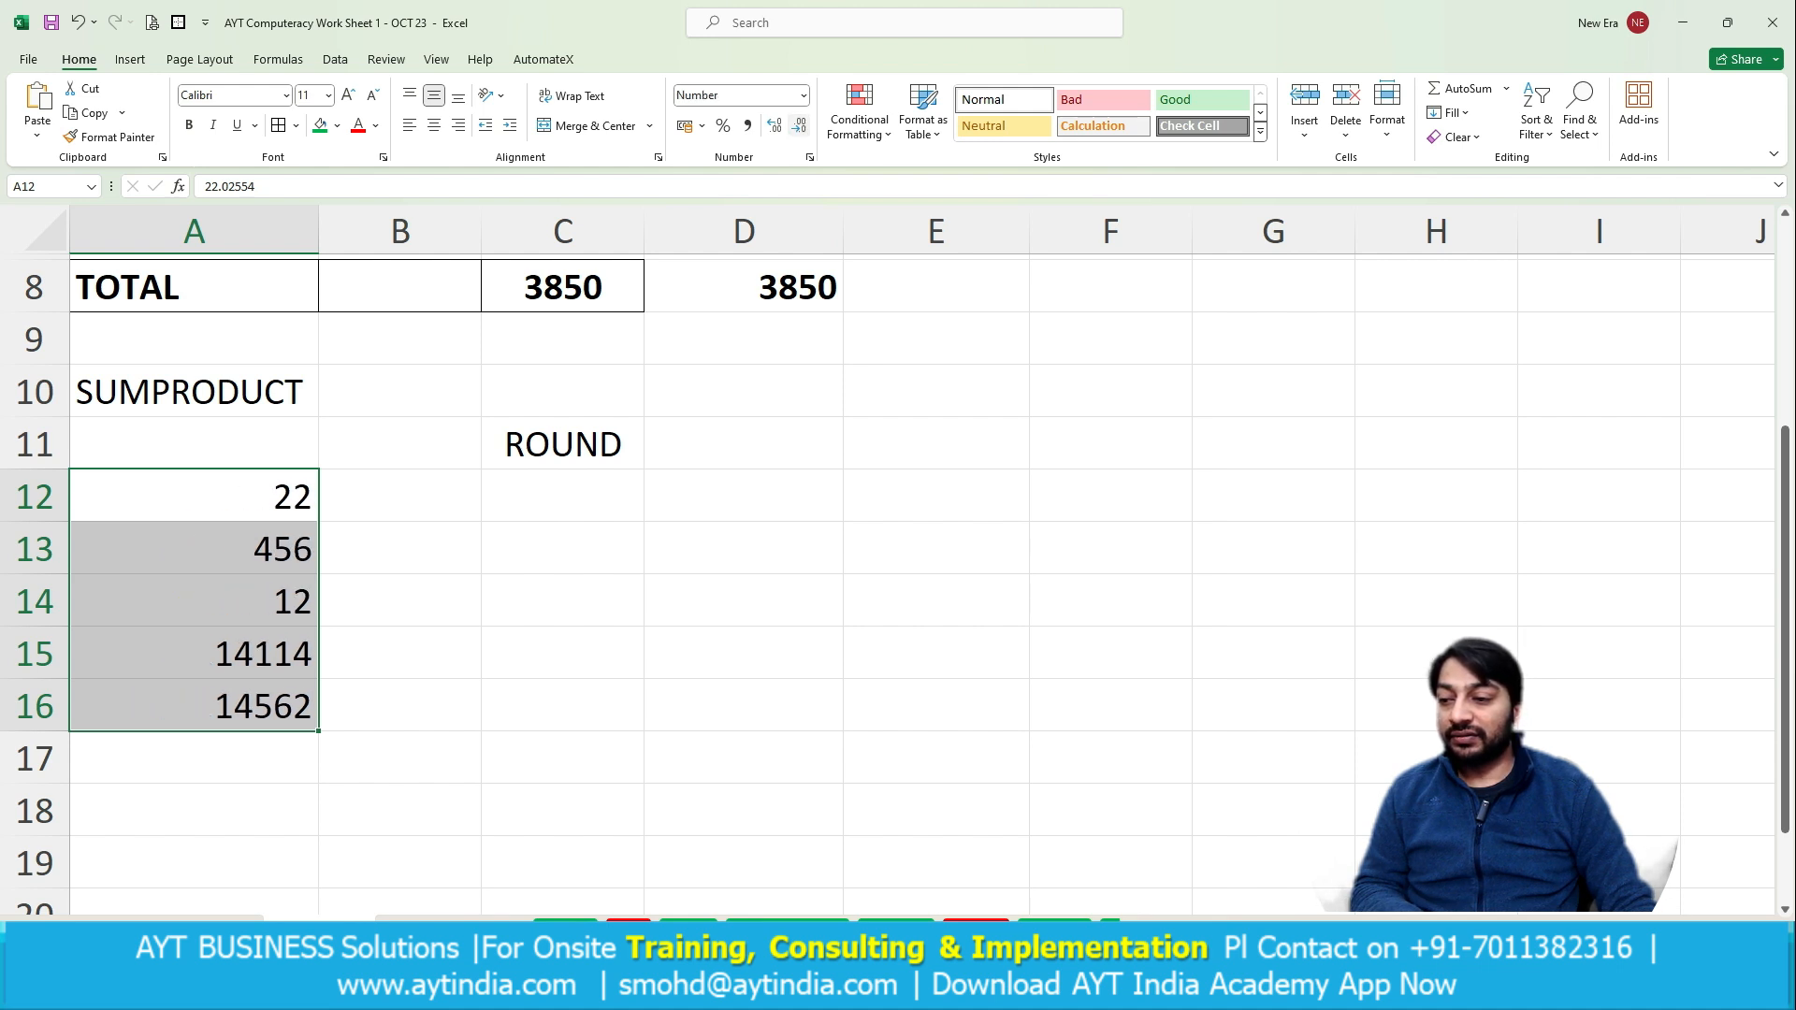
pyautogui.click(775, 124)
pyautogui.click(774, 124)
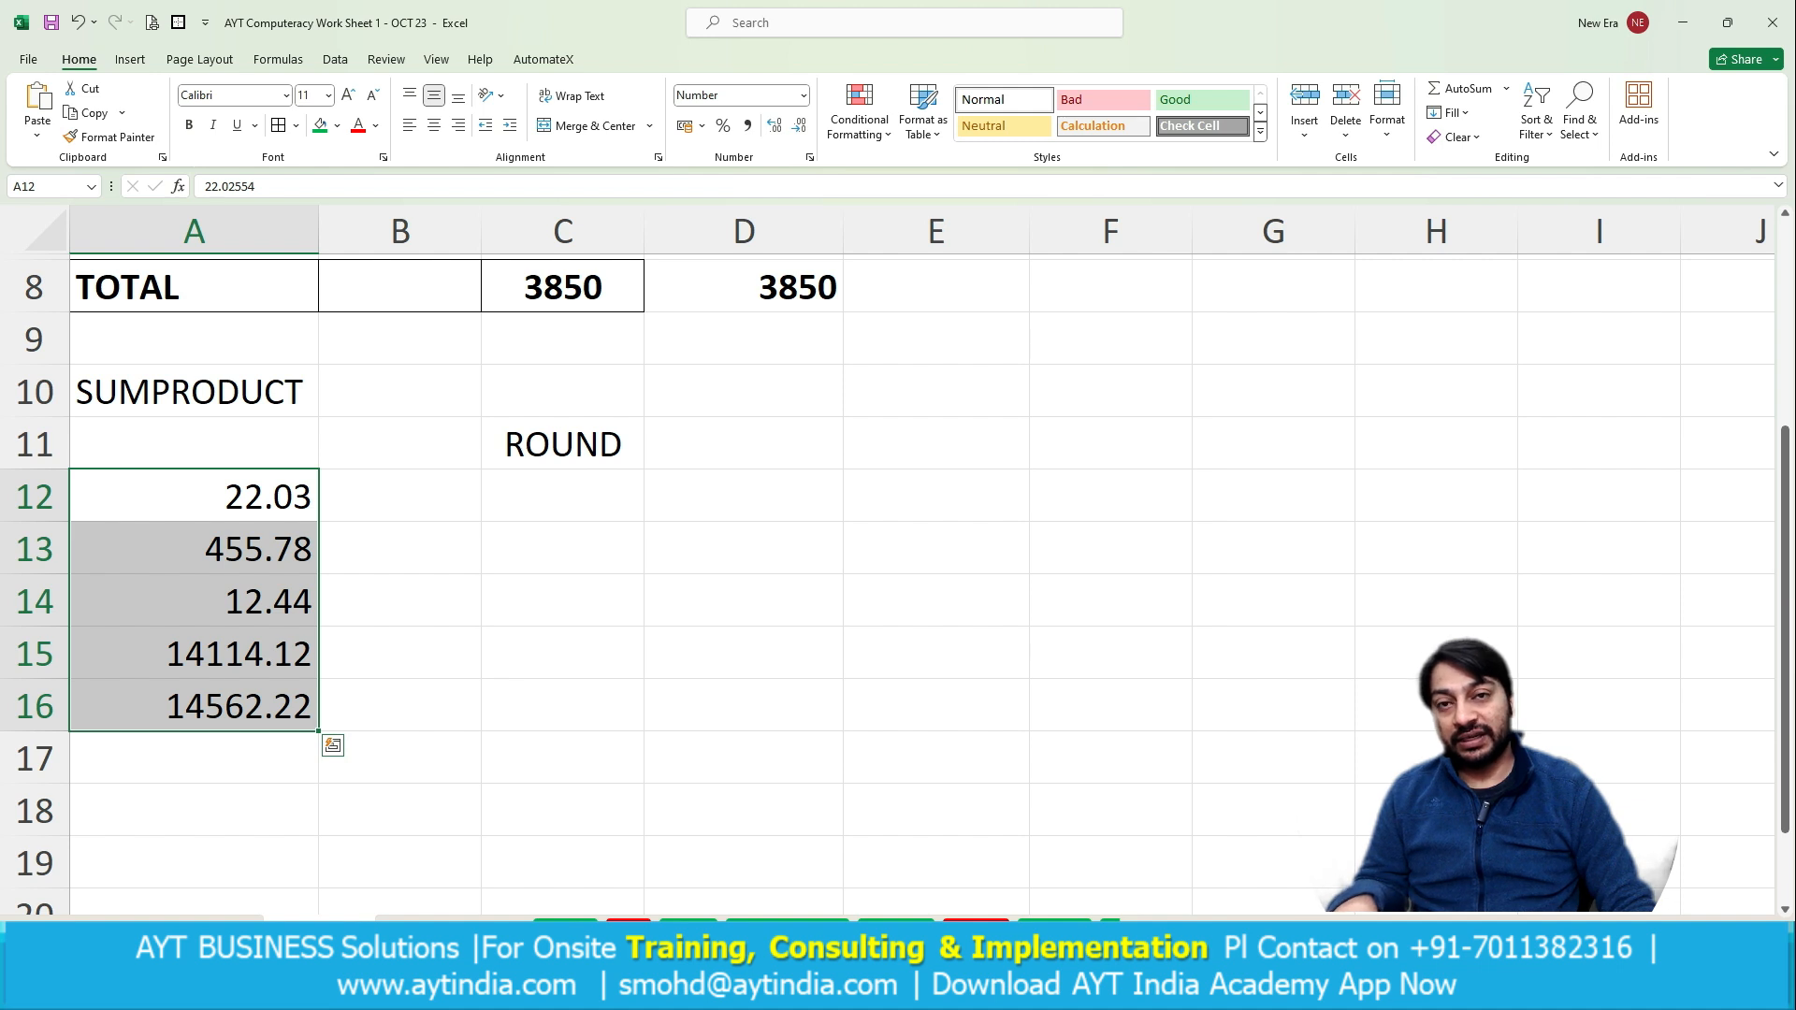
# Undo the decimal-place formatting on A12:A16 to restore the original display of the numbers.
pyautogui.hotkey('ctrl', 'z')
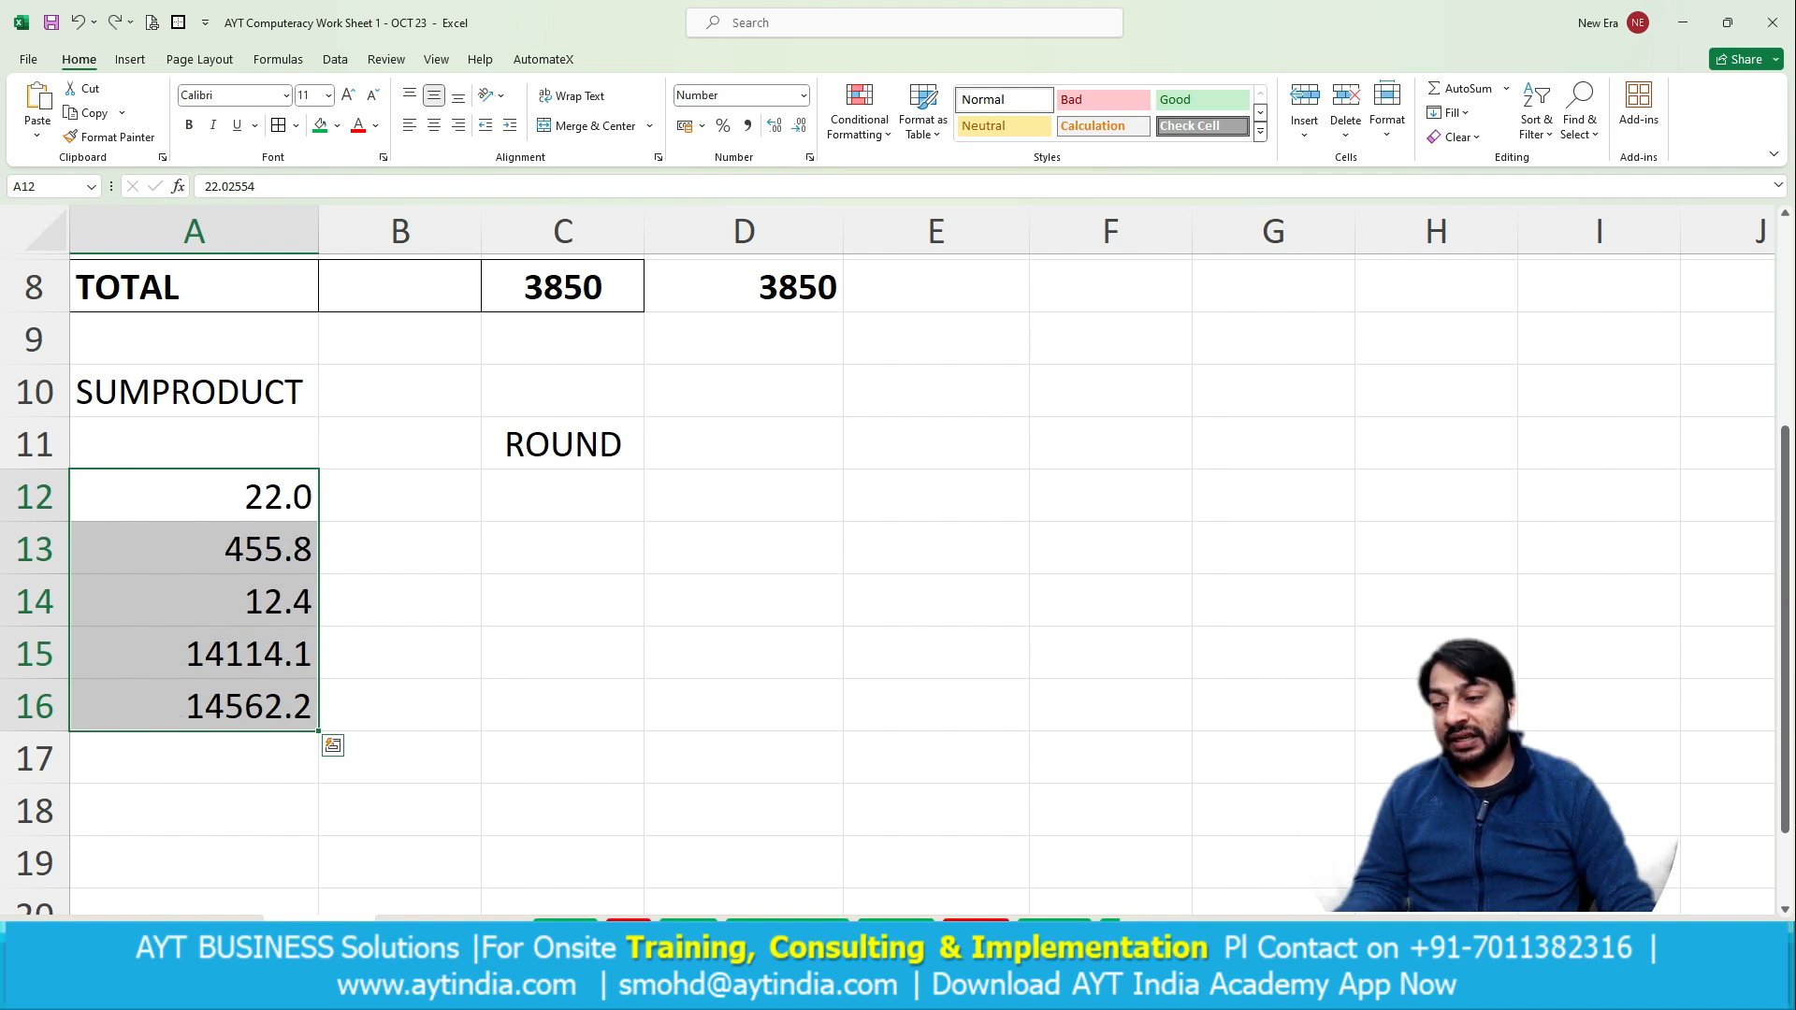
pyautogui.hotkey('ctrl', 'y')
pyautogui.hotkey('ctrl', 'y')
pyautogui.hotkey('ctrl', 'y')
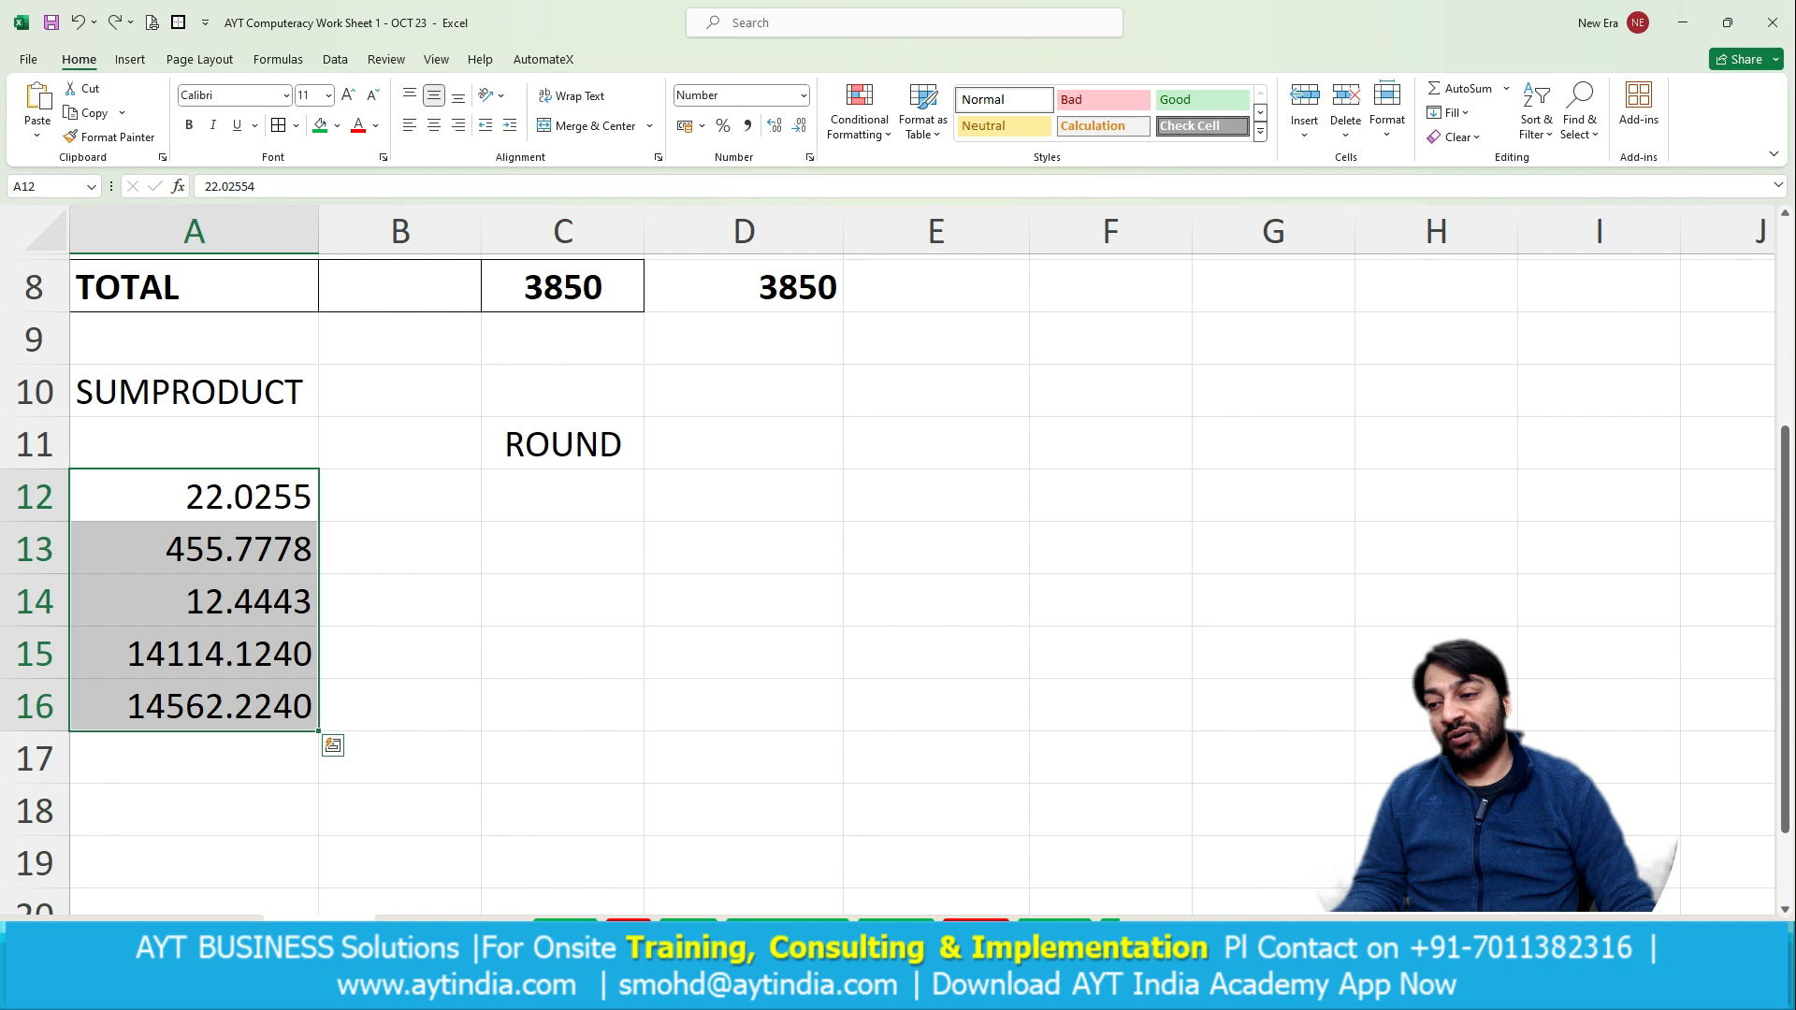
pyautogui.hotkey('ctrl', 'z')
pyautogui.hotkey('ctrl', 'z')
pyautogui.hotkey('ctrl', 'z')
pyautogui.hotkey('ctrl', 'z')
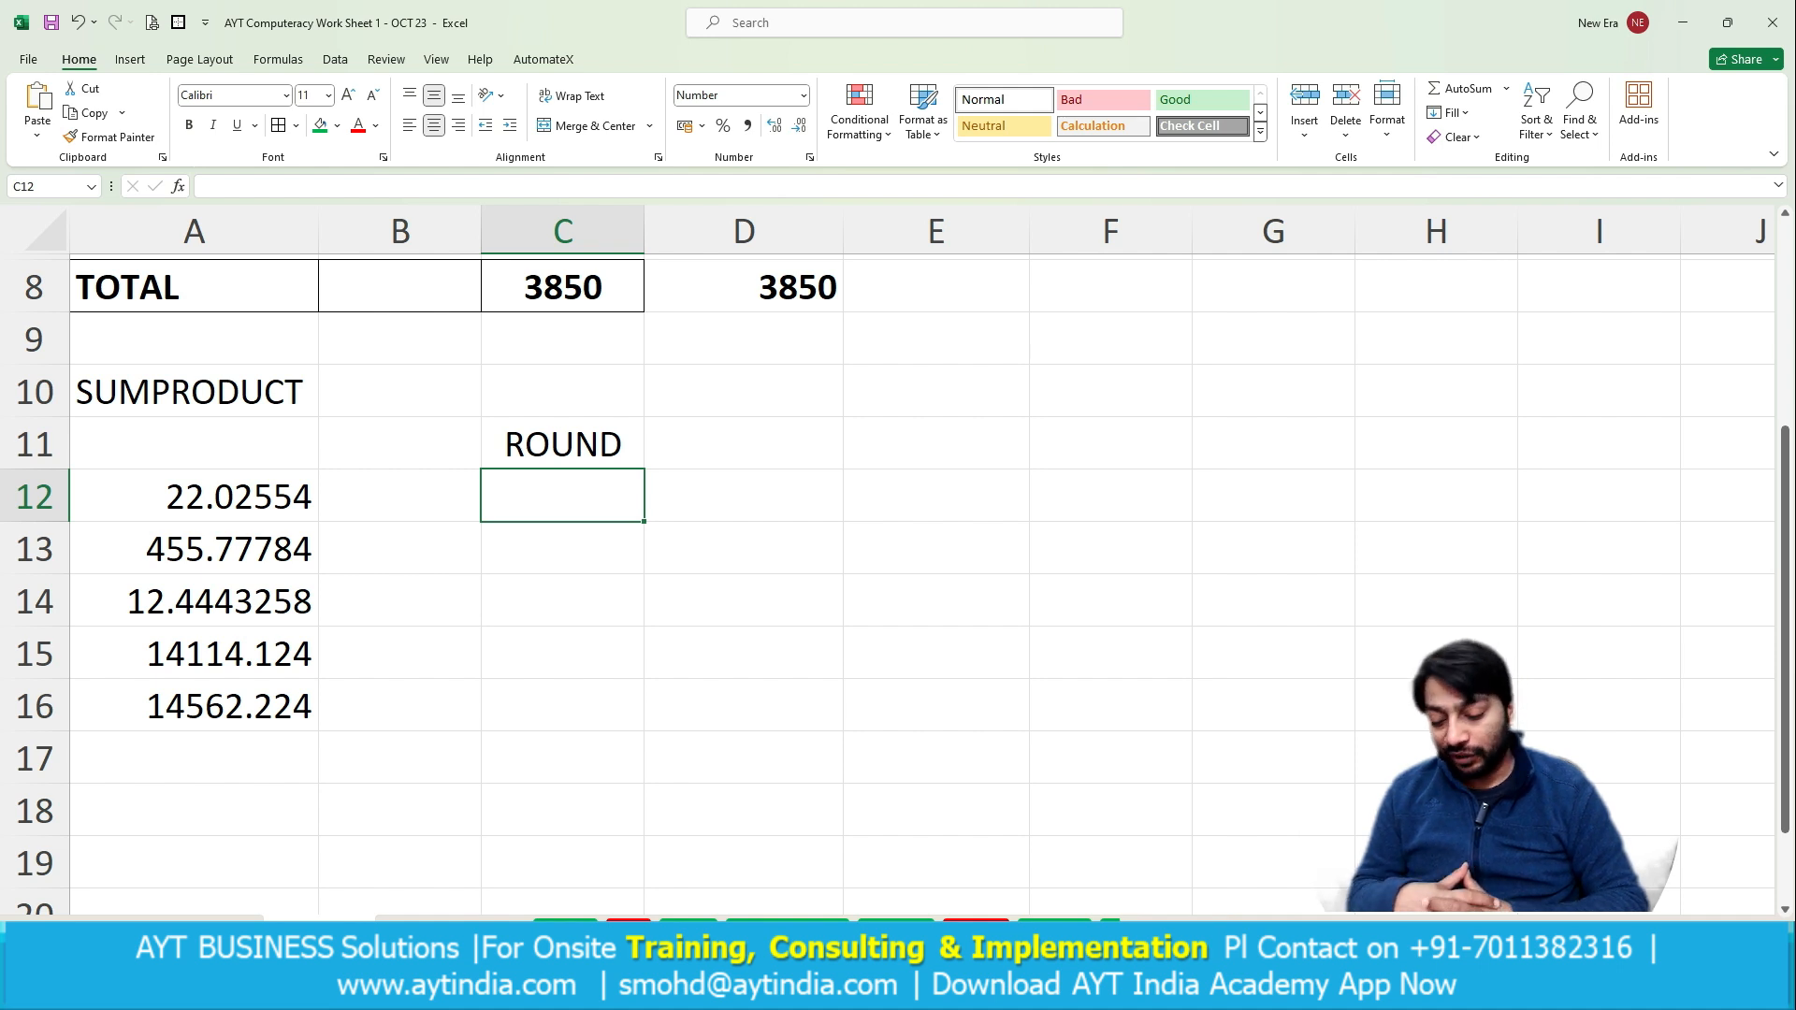
# Enter the formula =ROUND(A12,2) in C12 under the ROUND heading to round A12 to two decimals.
pyautogui.write('=ROUND(')
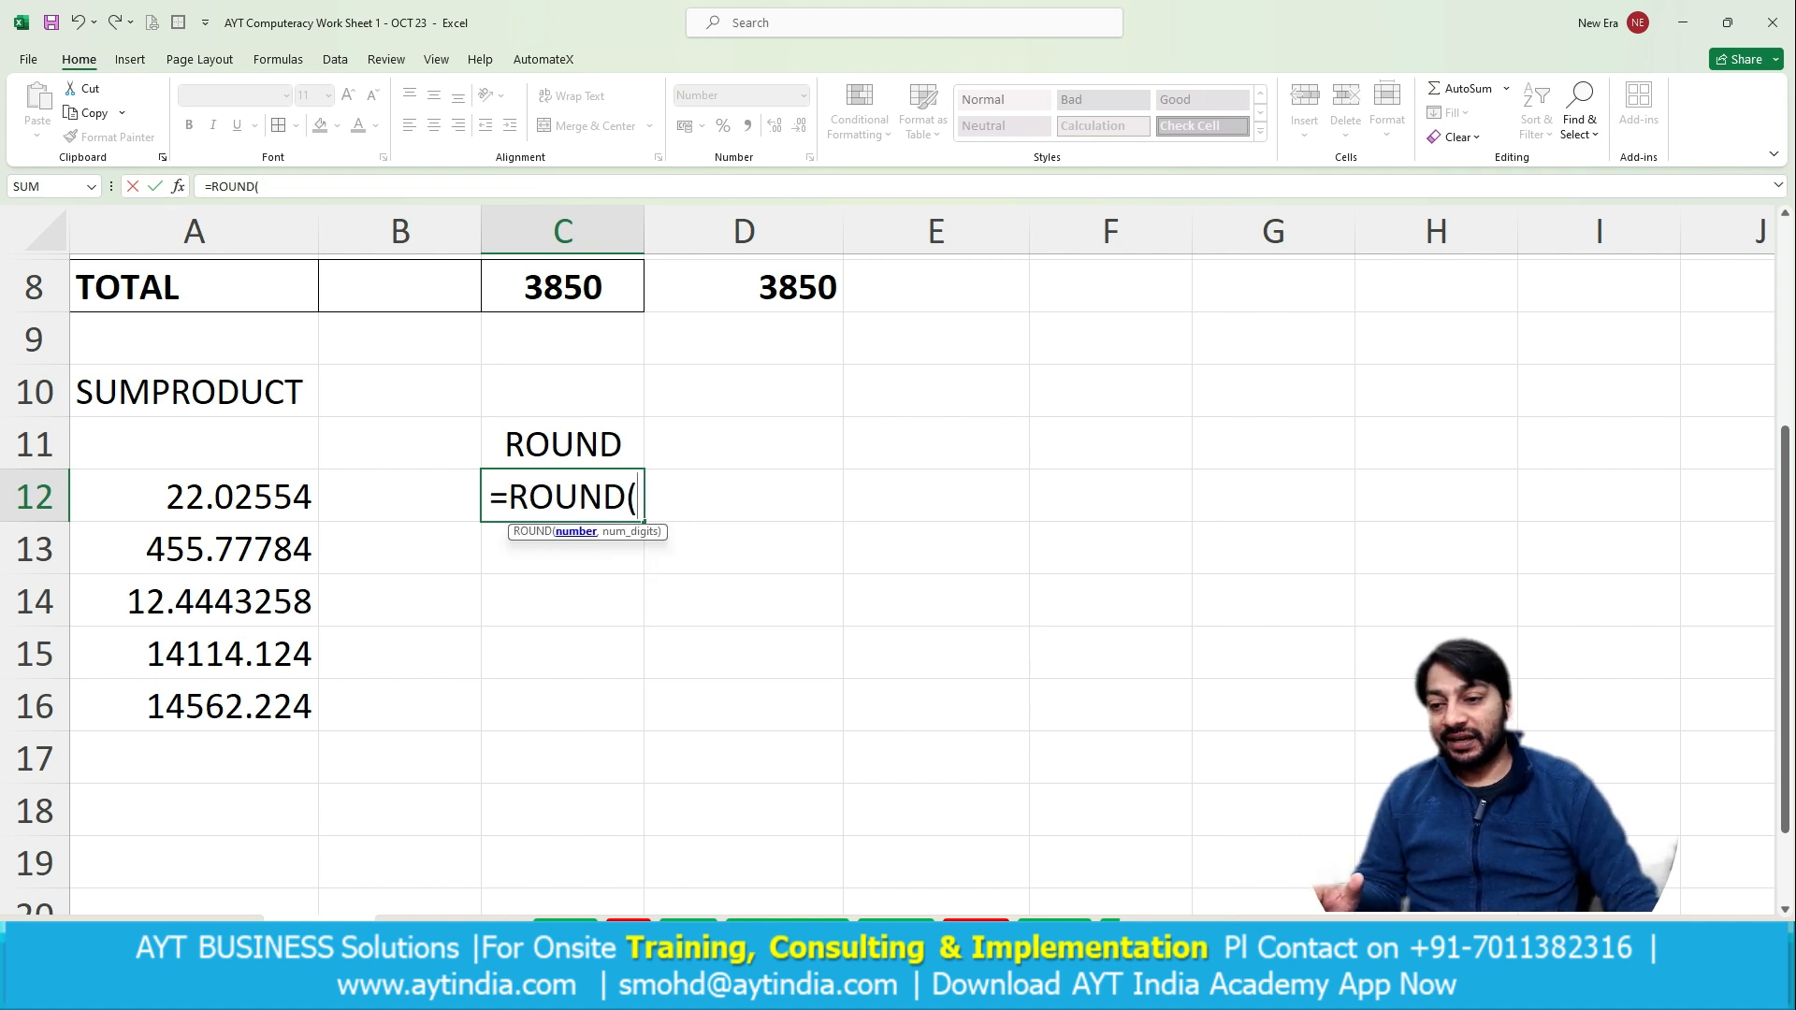
pyautogui.click(194, 496)
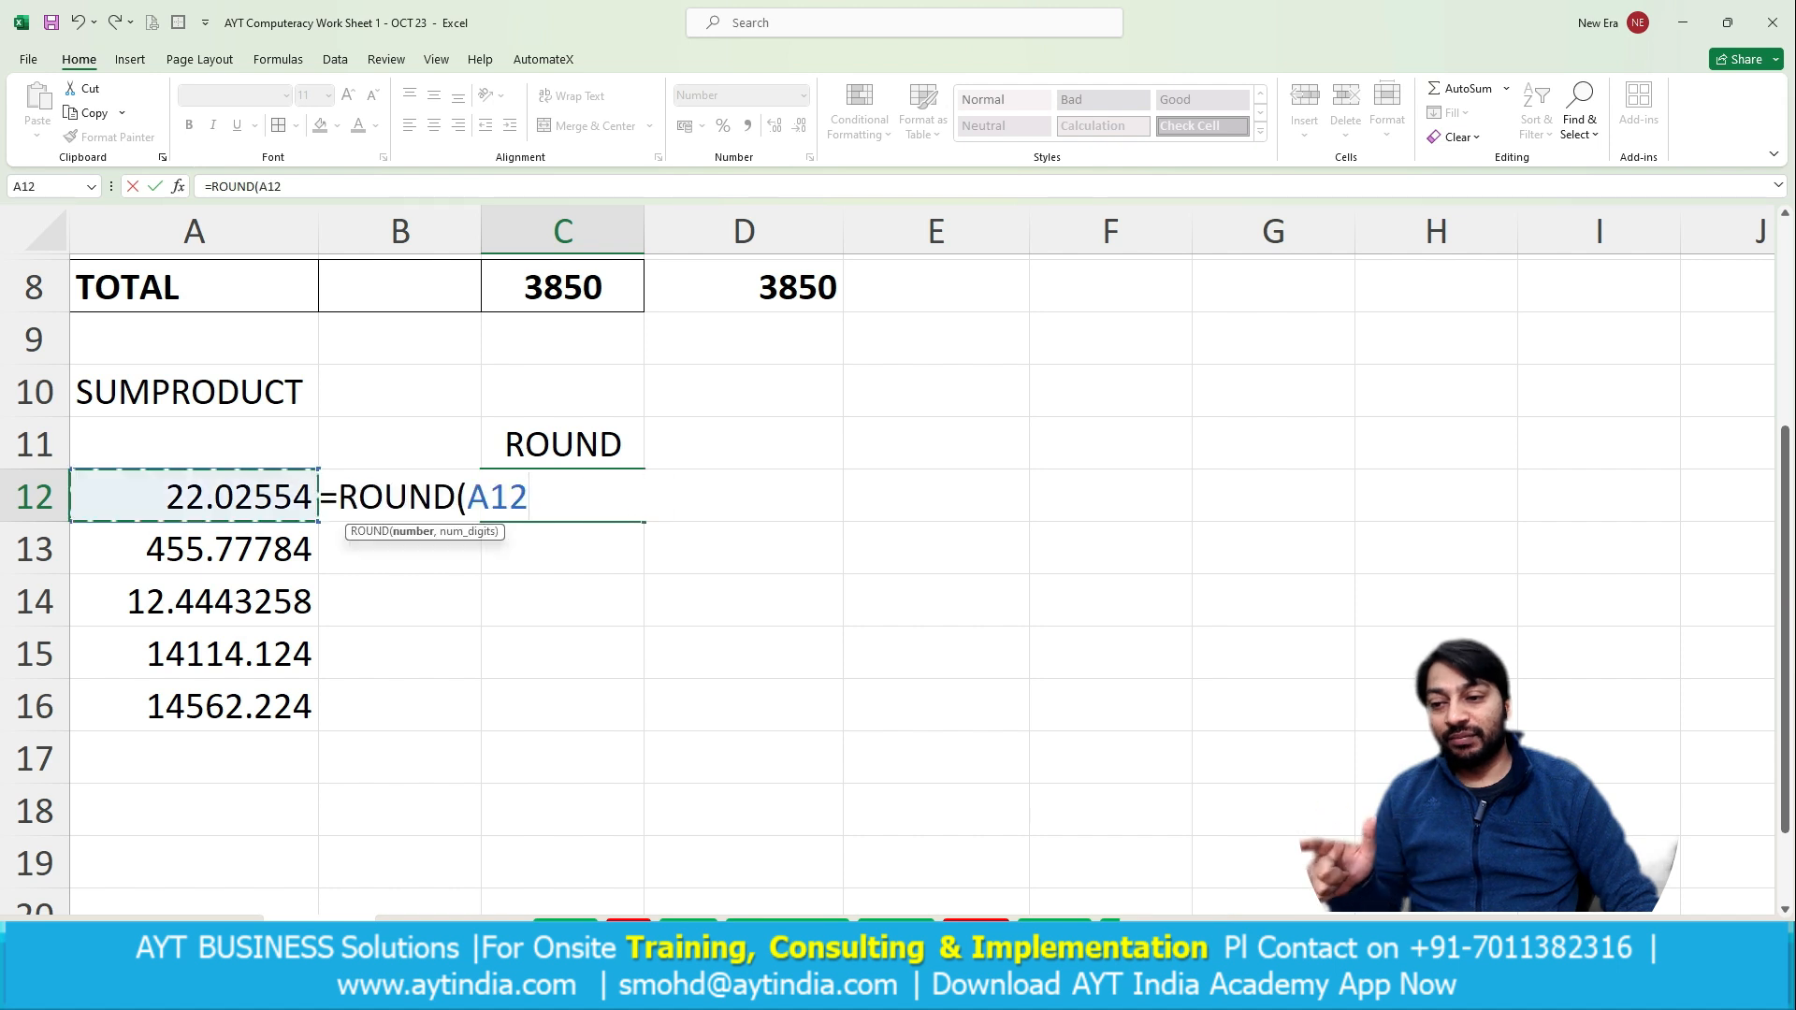
pyautogui.write(',')
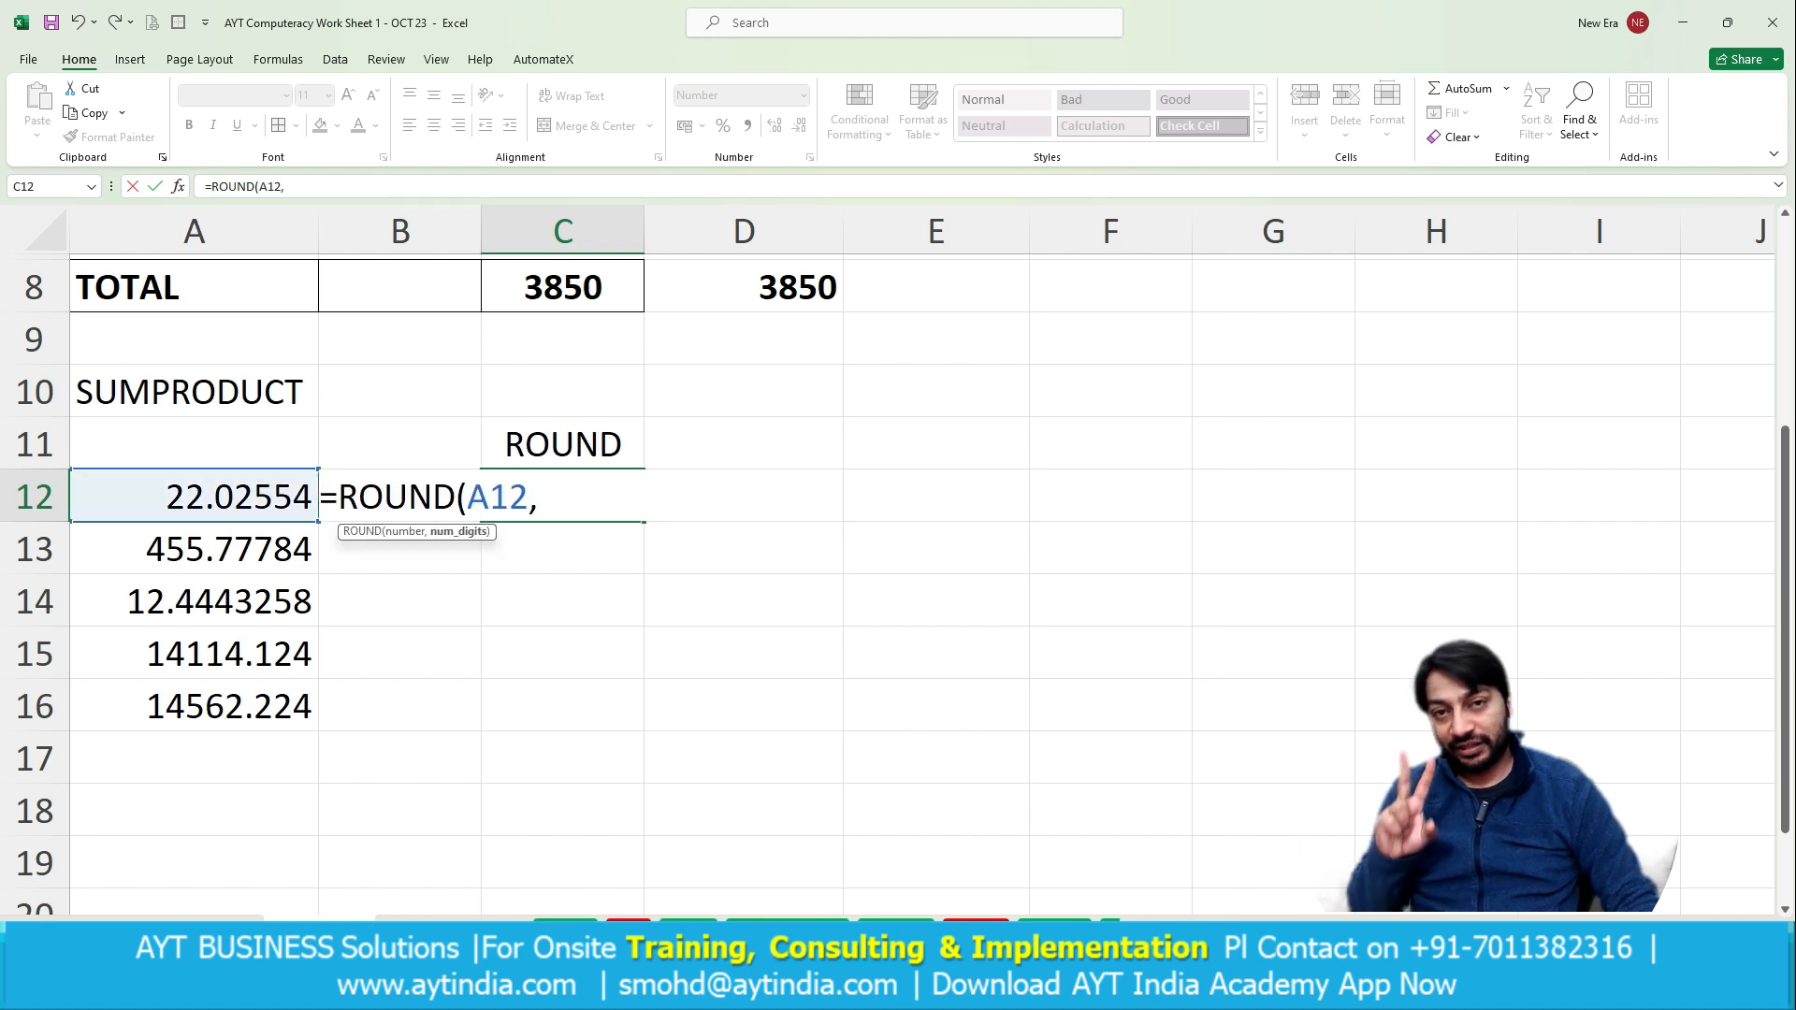
pyautogui.write('2')
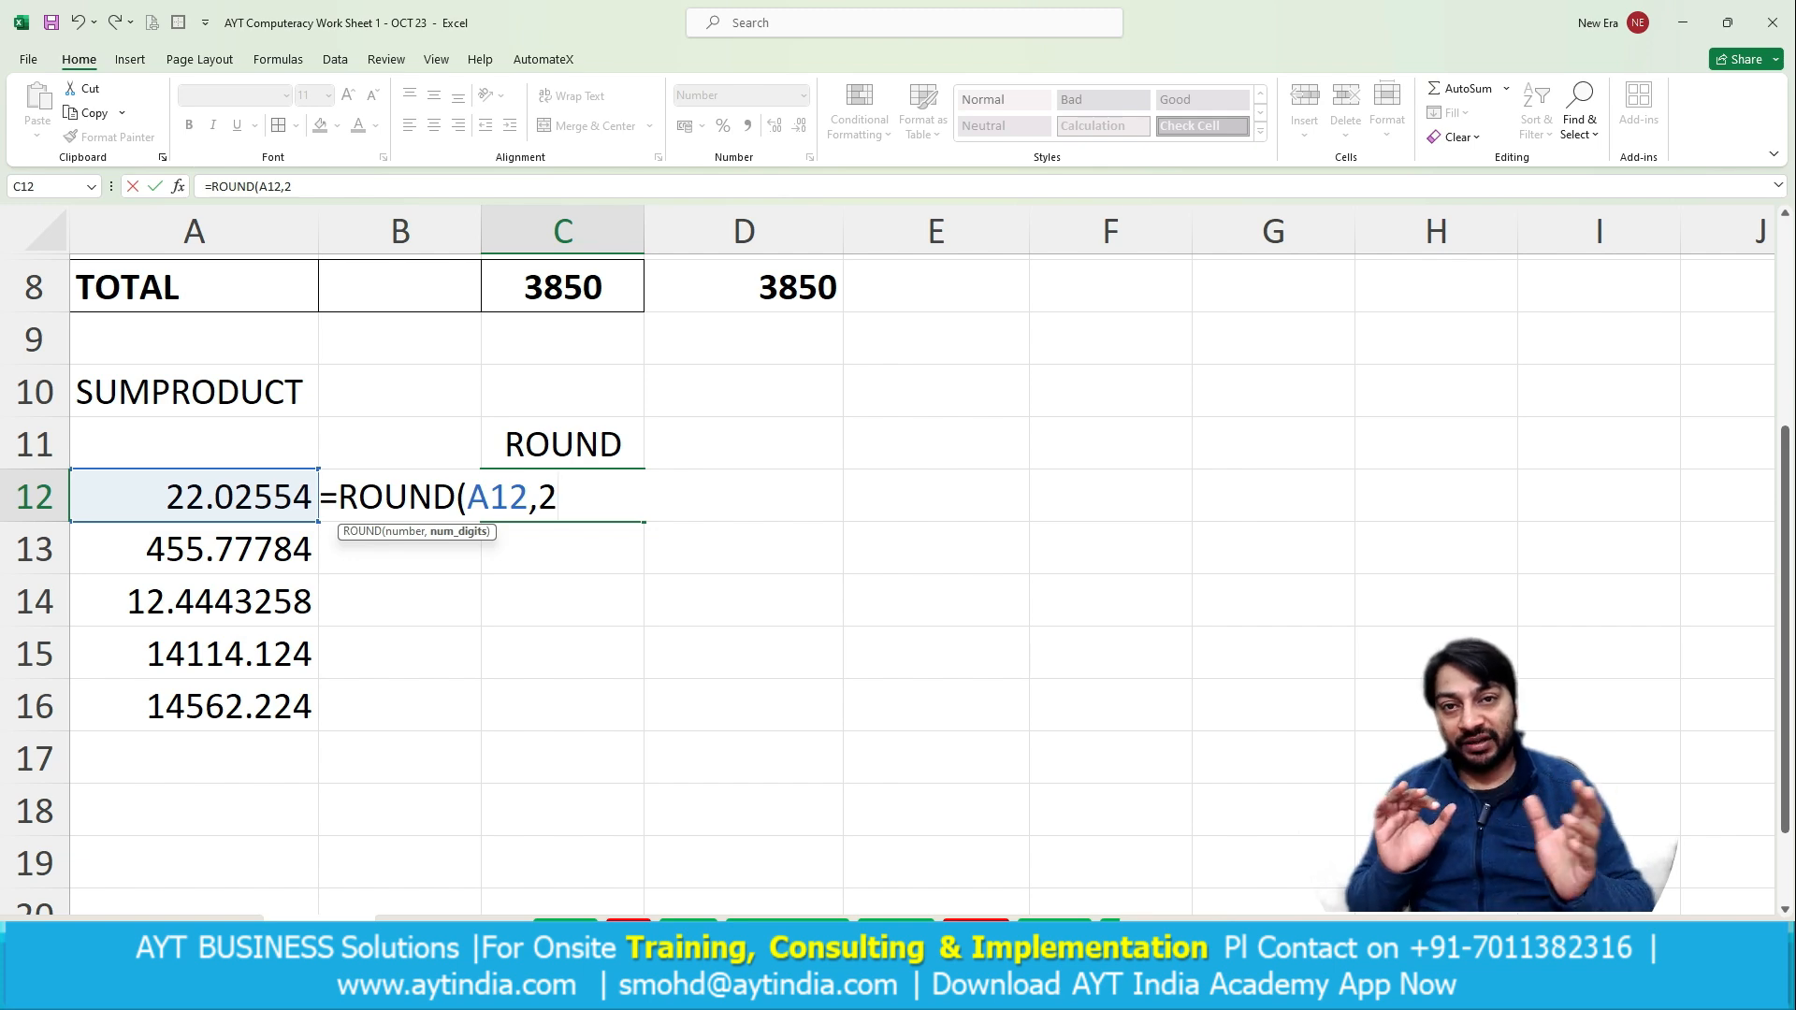
pyautogui.write(')')
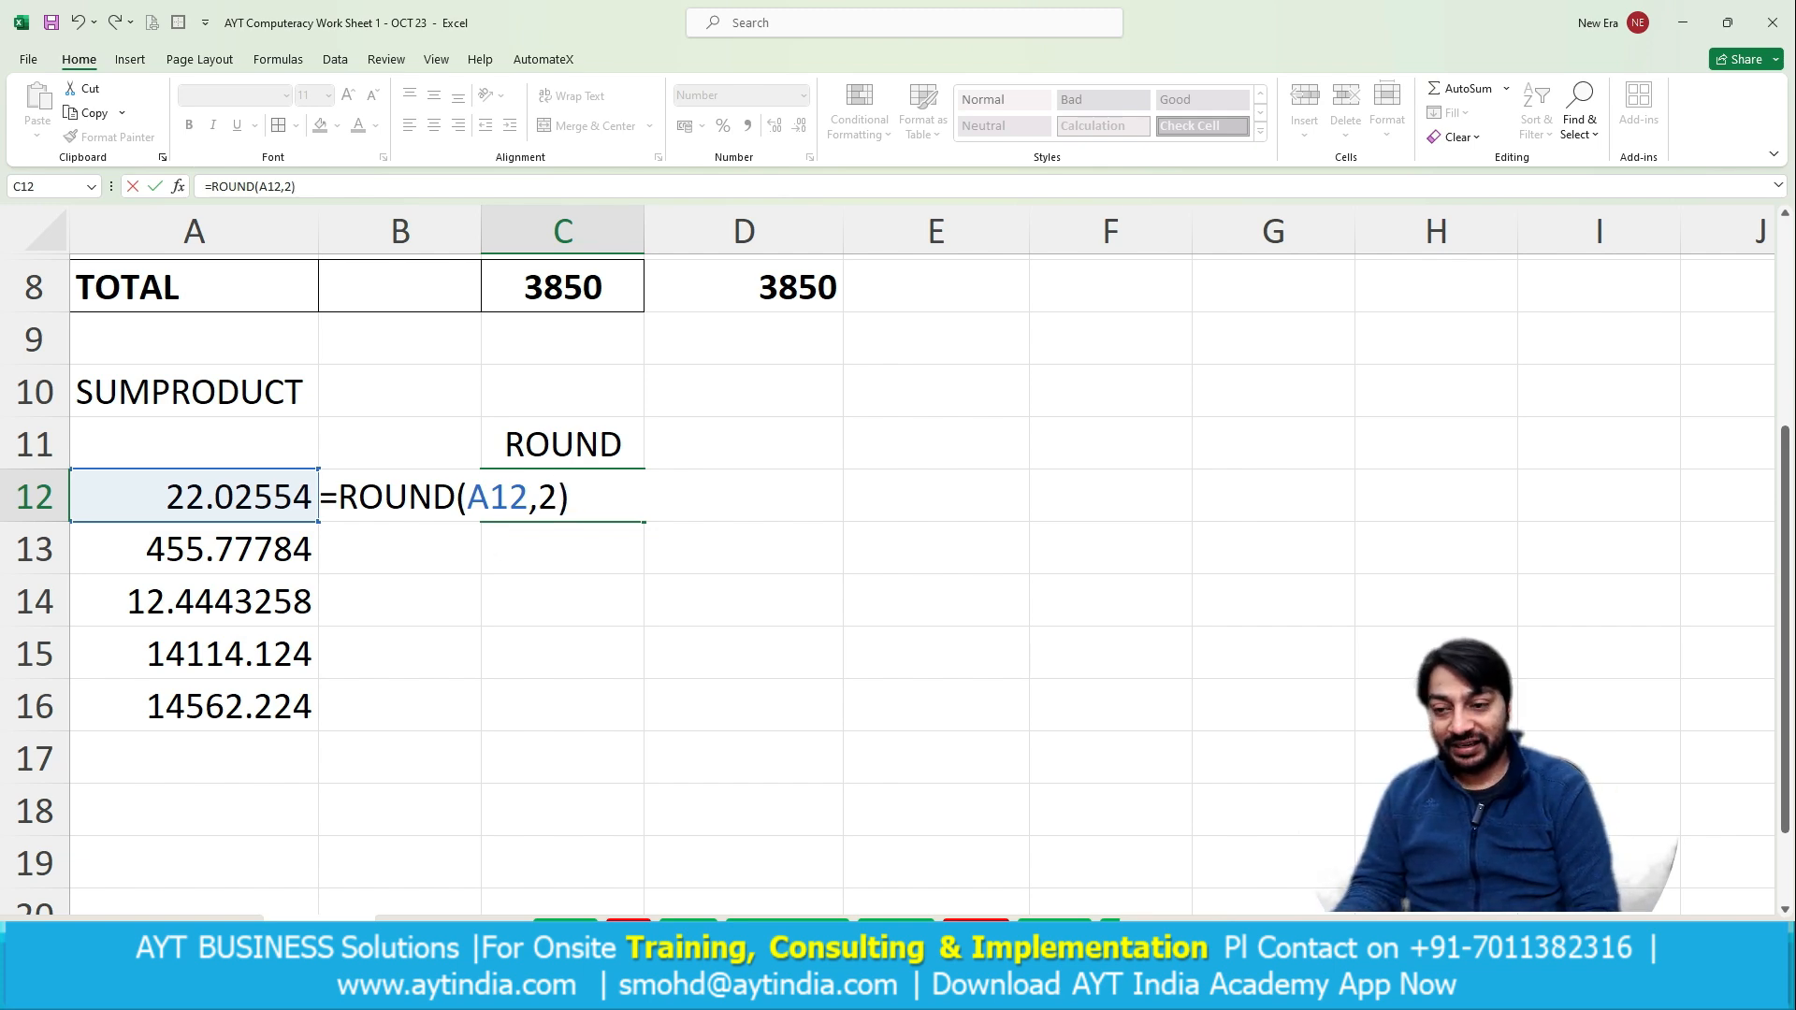
pyautogui.press('Return')
pyautogui.press('Up')
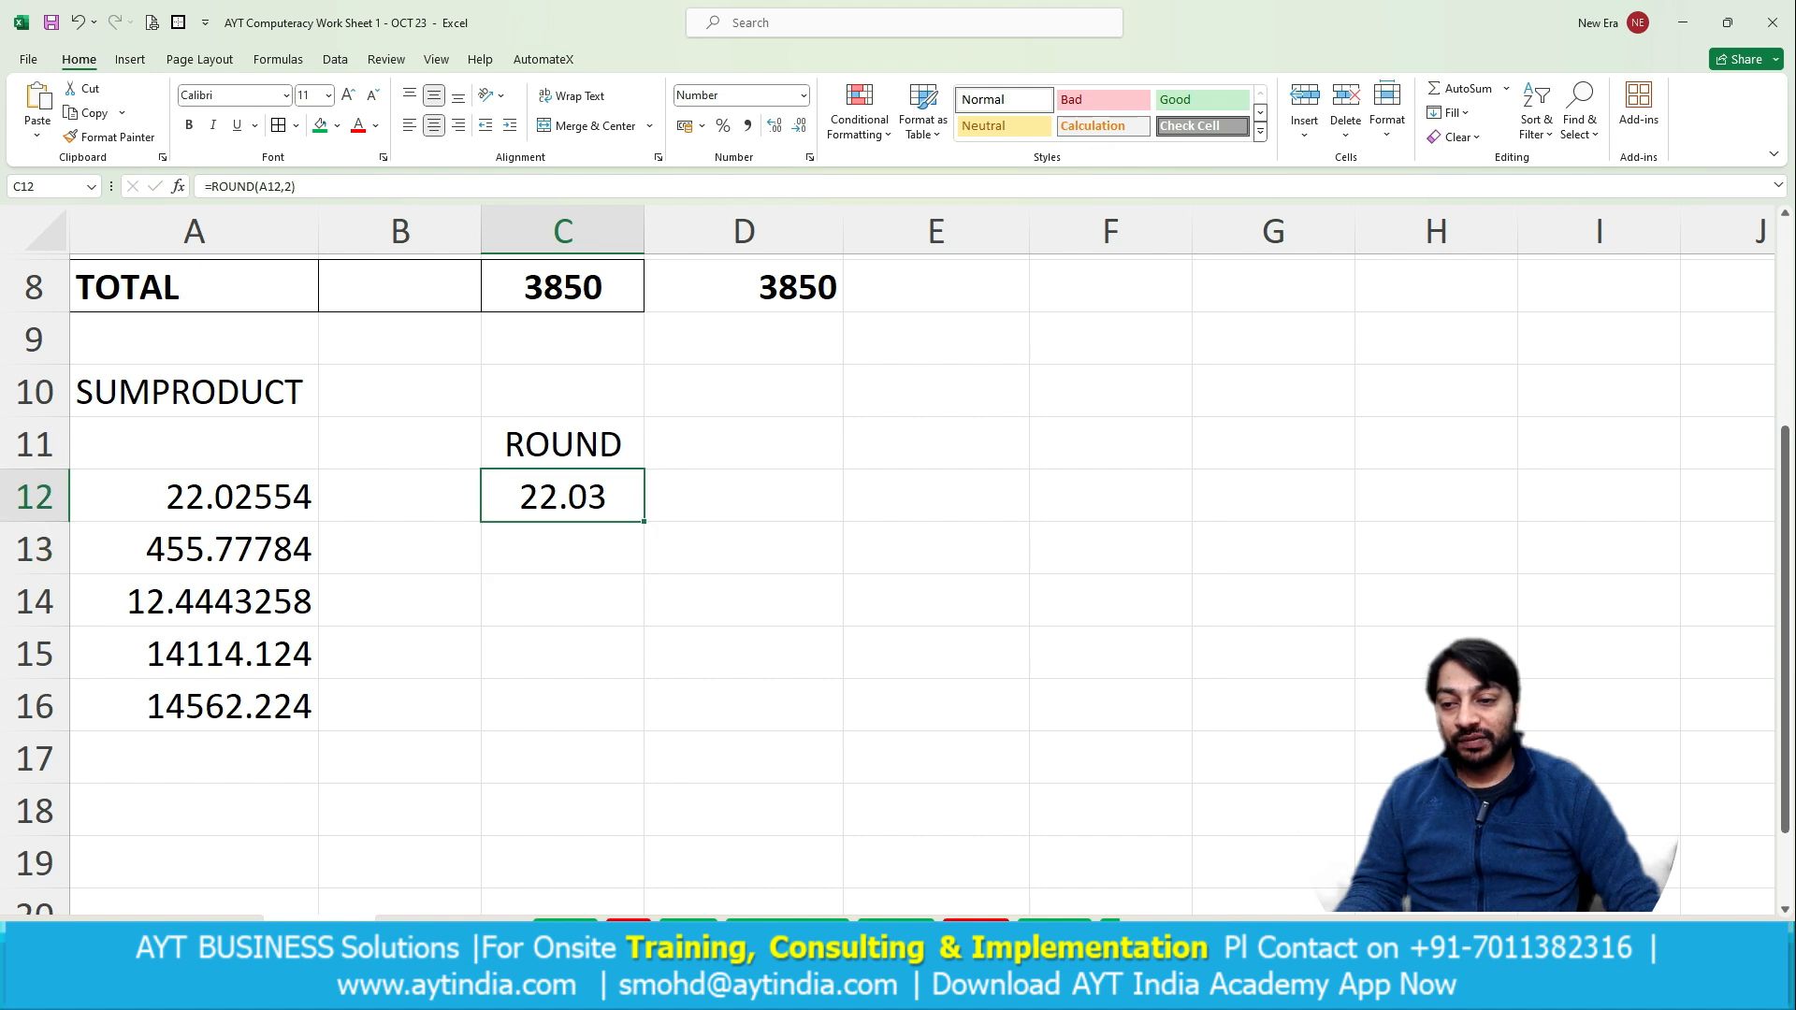
# Fill the ROUND formula from C12 down to C16 and right-align the rounded numbers.
pyautogui.moveTo(643, 521); pyautogui.dragTo(643, 725)
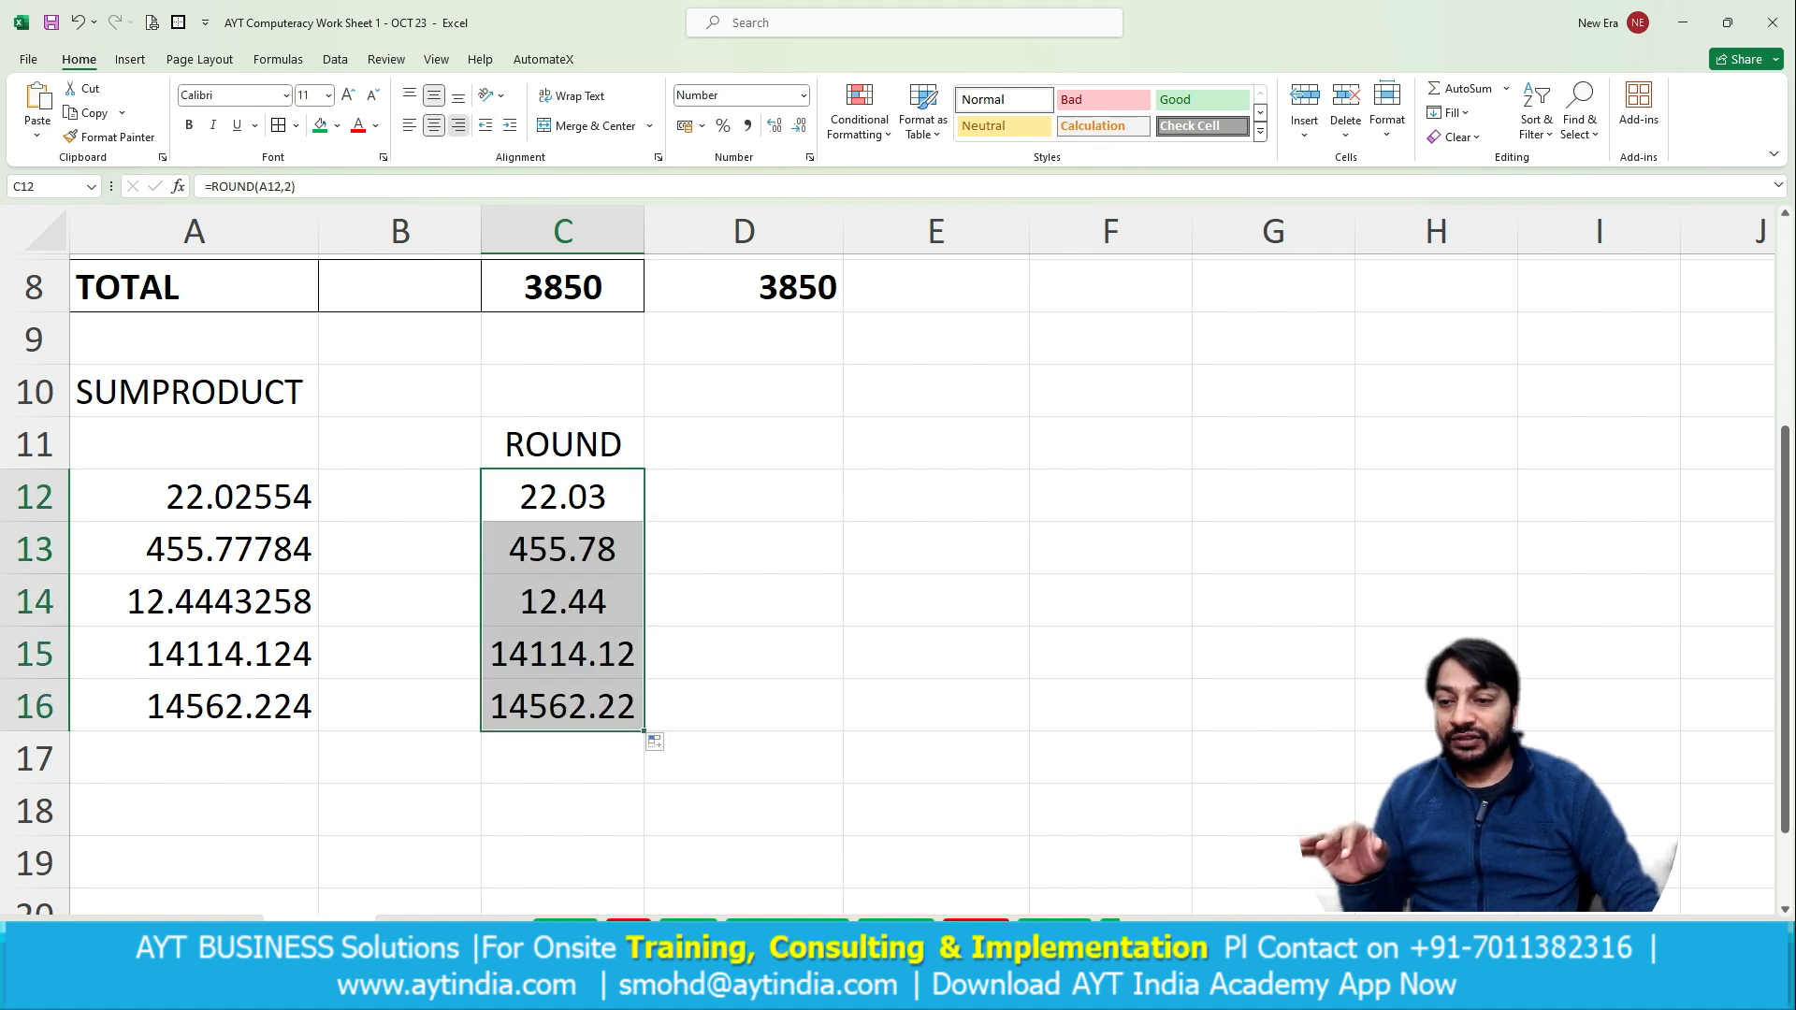
pyautogui.click(459, 125)
pyautogui.click(744, 758)
pyautogui.click(563, 706)
pyautogui.moveTo(563, 497); pyautogui.dragTo(563, 706)
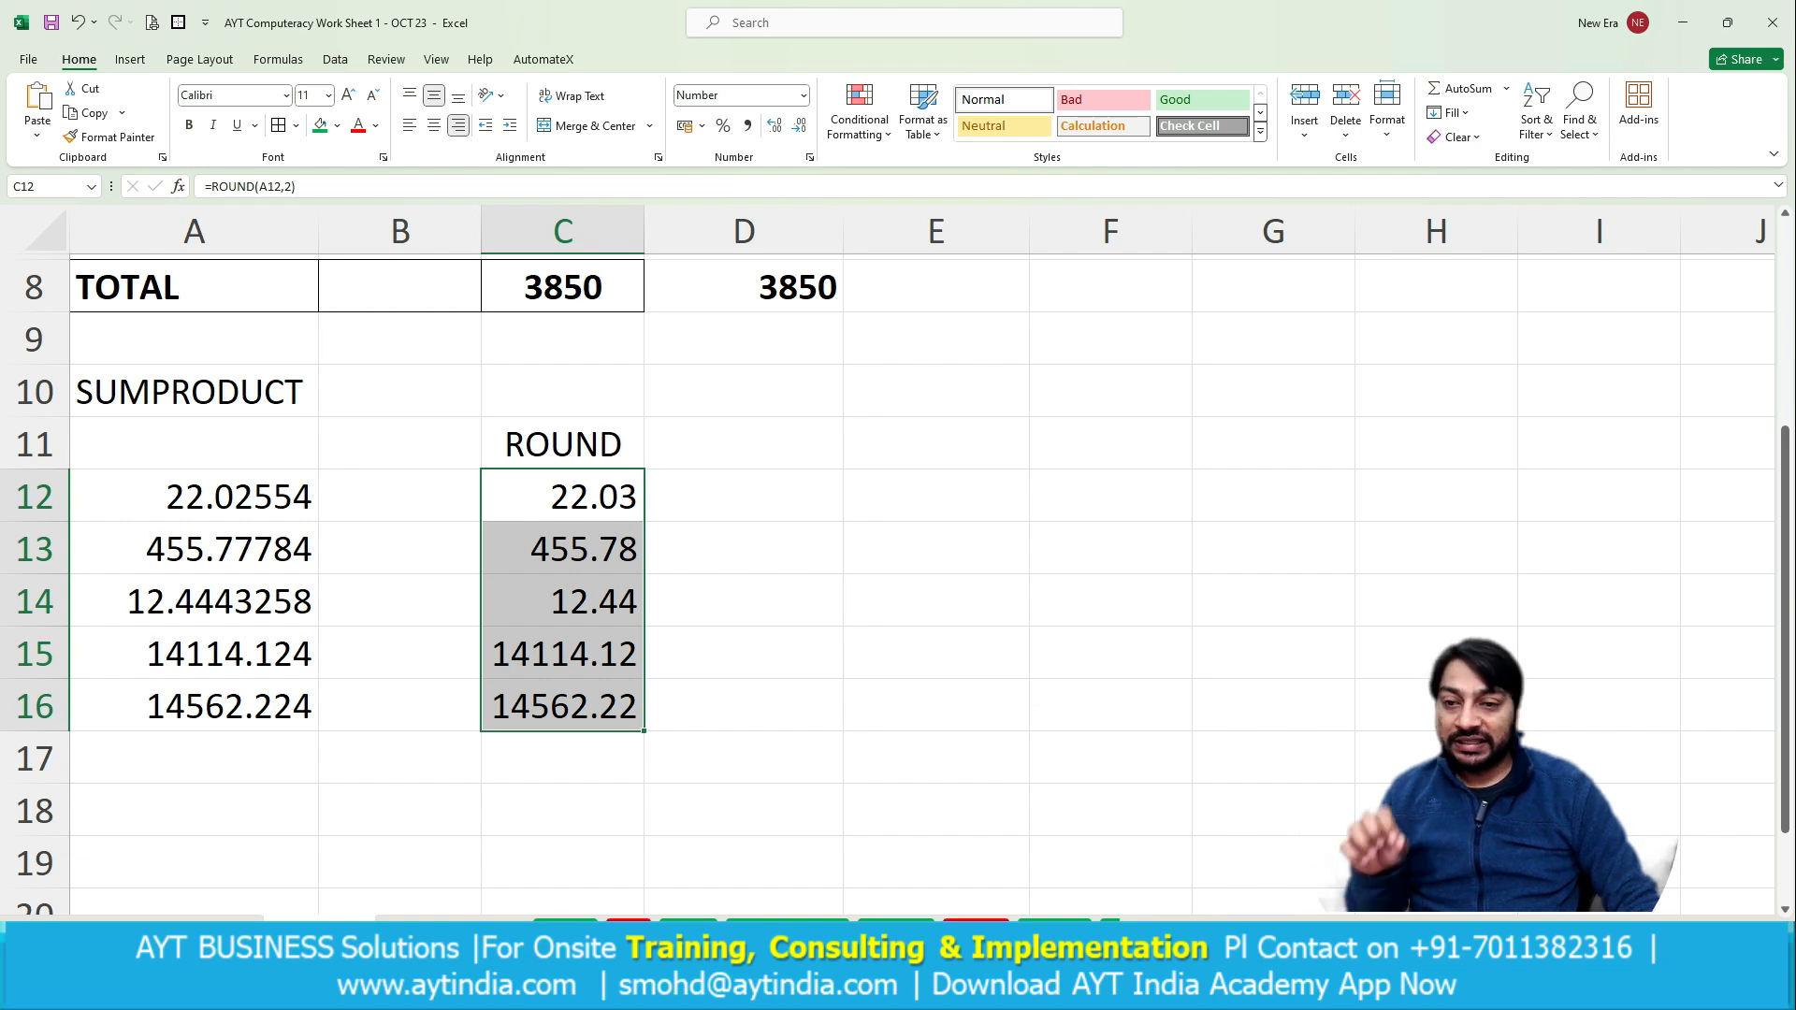
pyautogui.scroll(3, 561, 496)
pyautogui.scroll(-3, 562, 496)
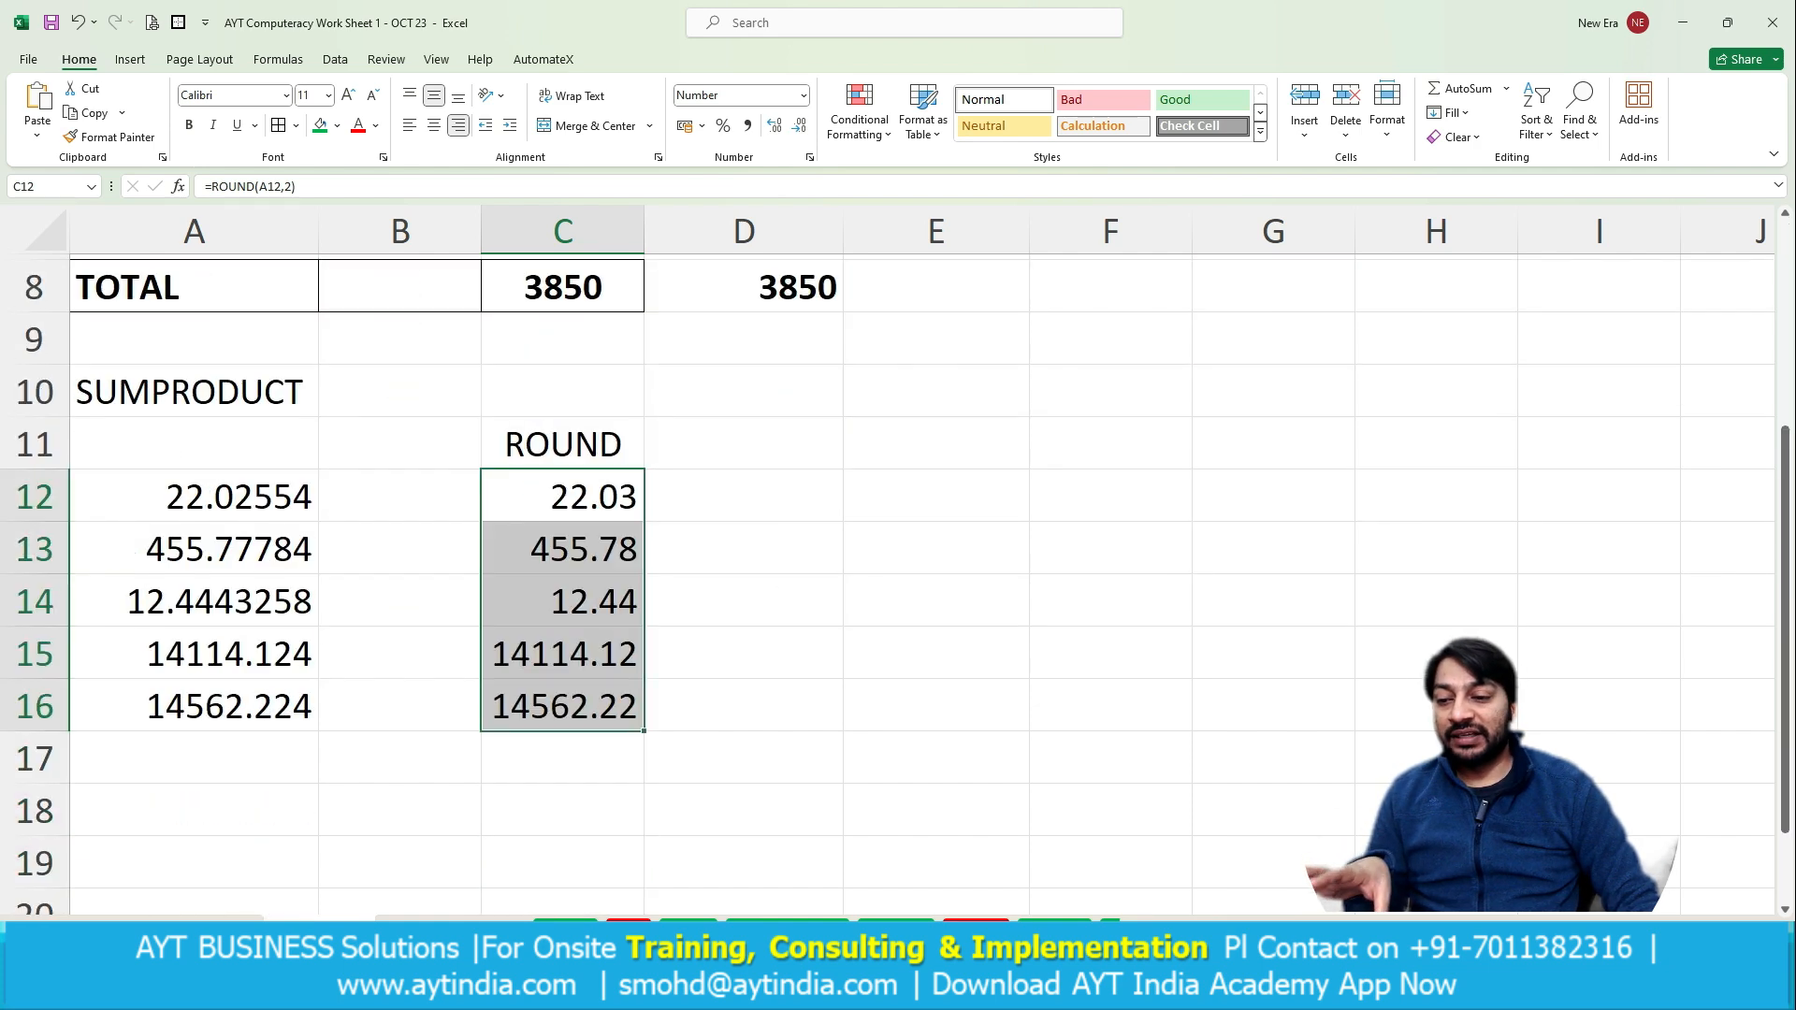
# Enter the formula =IF(D2<700,0,1) in G2 under the IF heading to test the apple row's item-wise amount.
pyautogui.click(400, 601)
pyautogui.scroll(3, 561, 496)
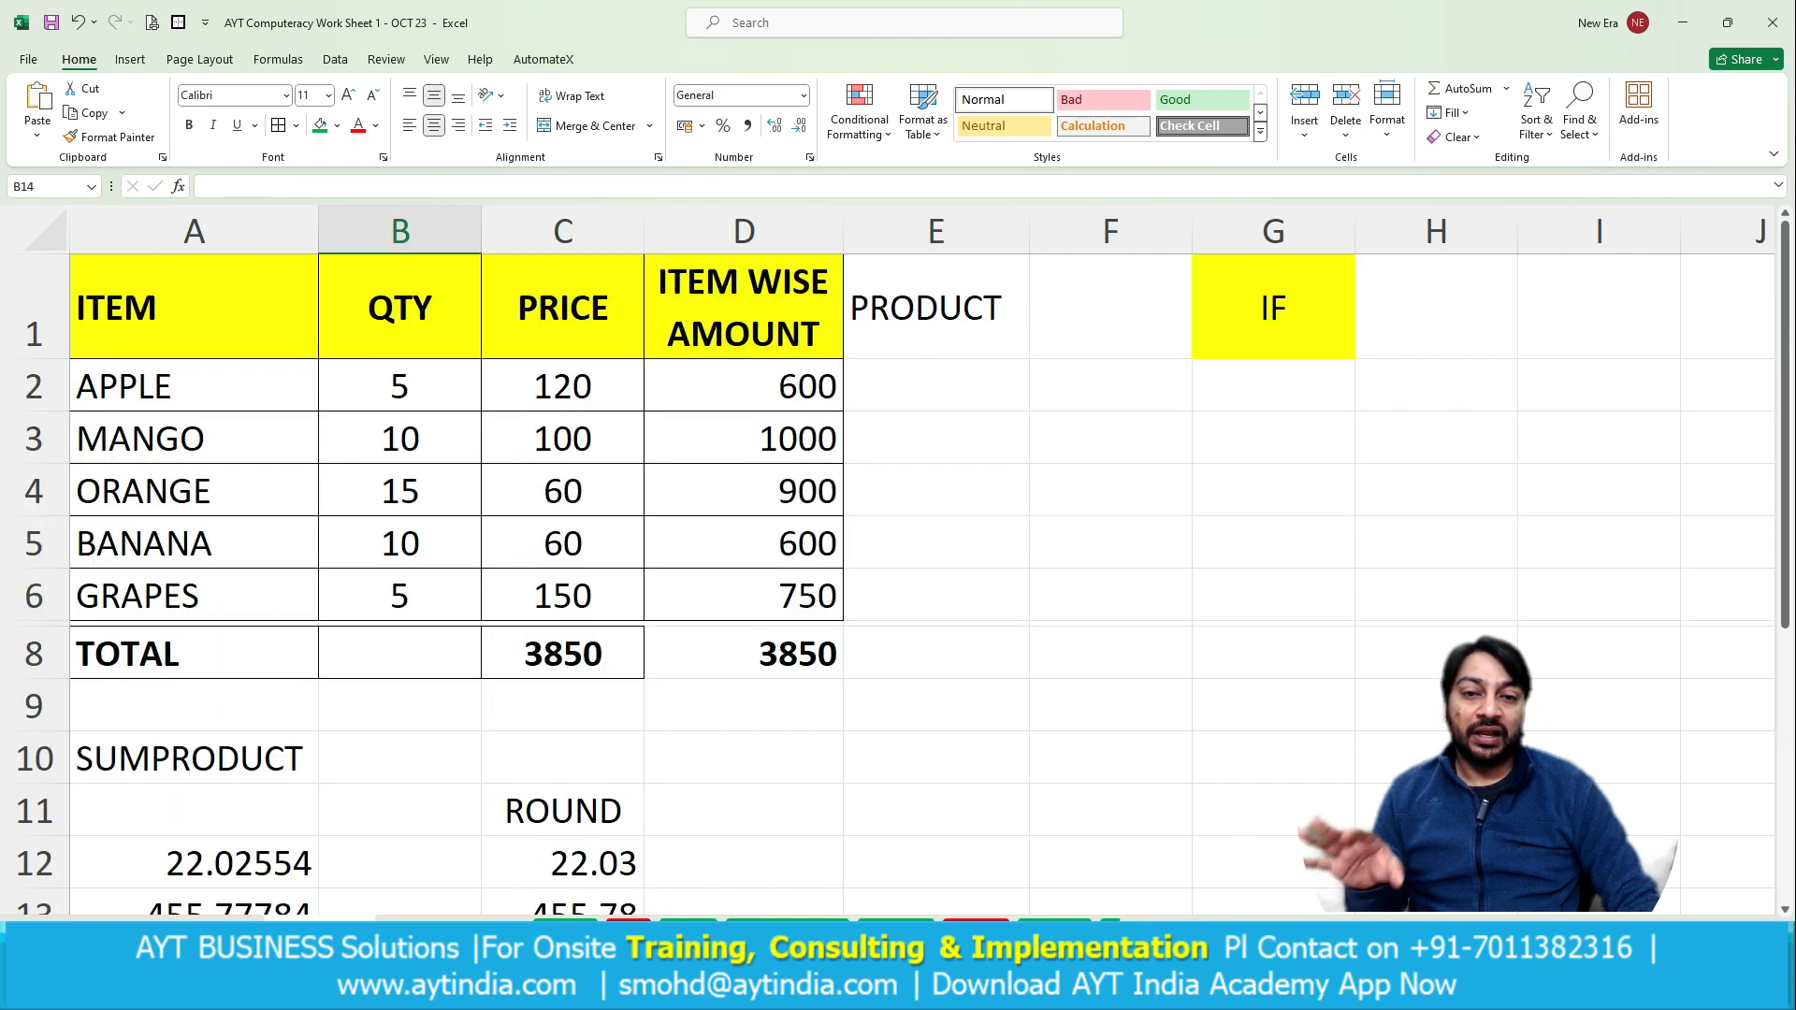
pyautogui.click(1273, 306)
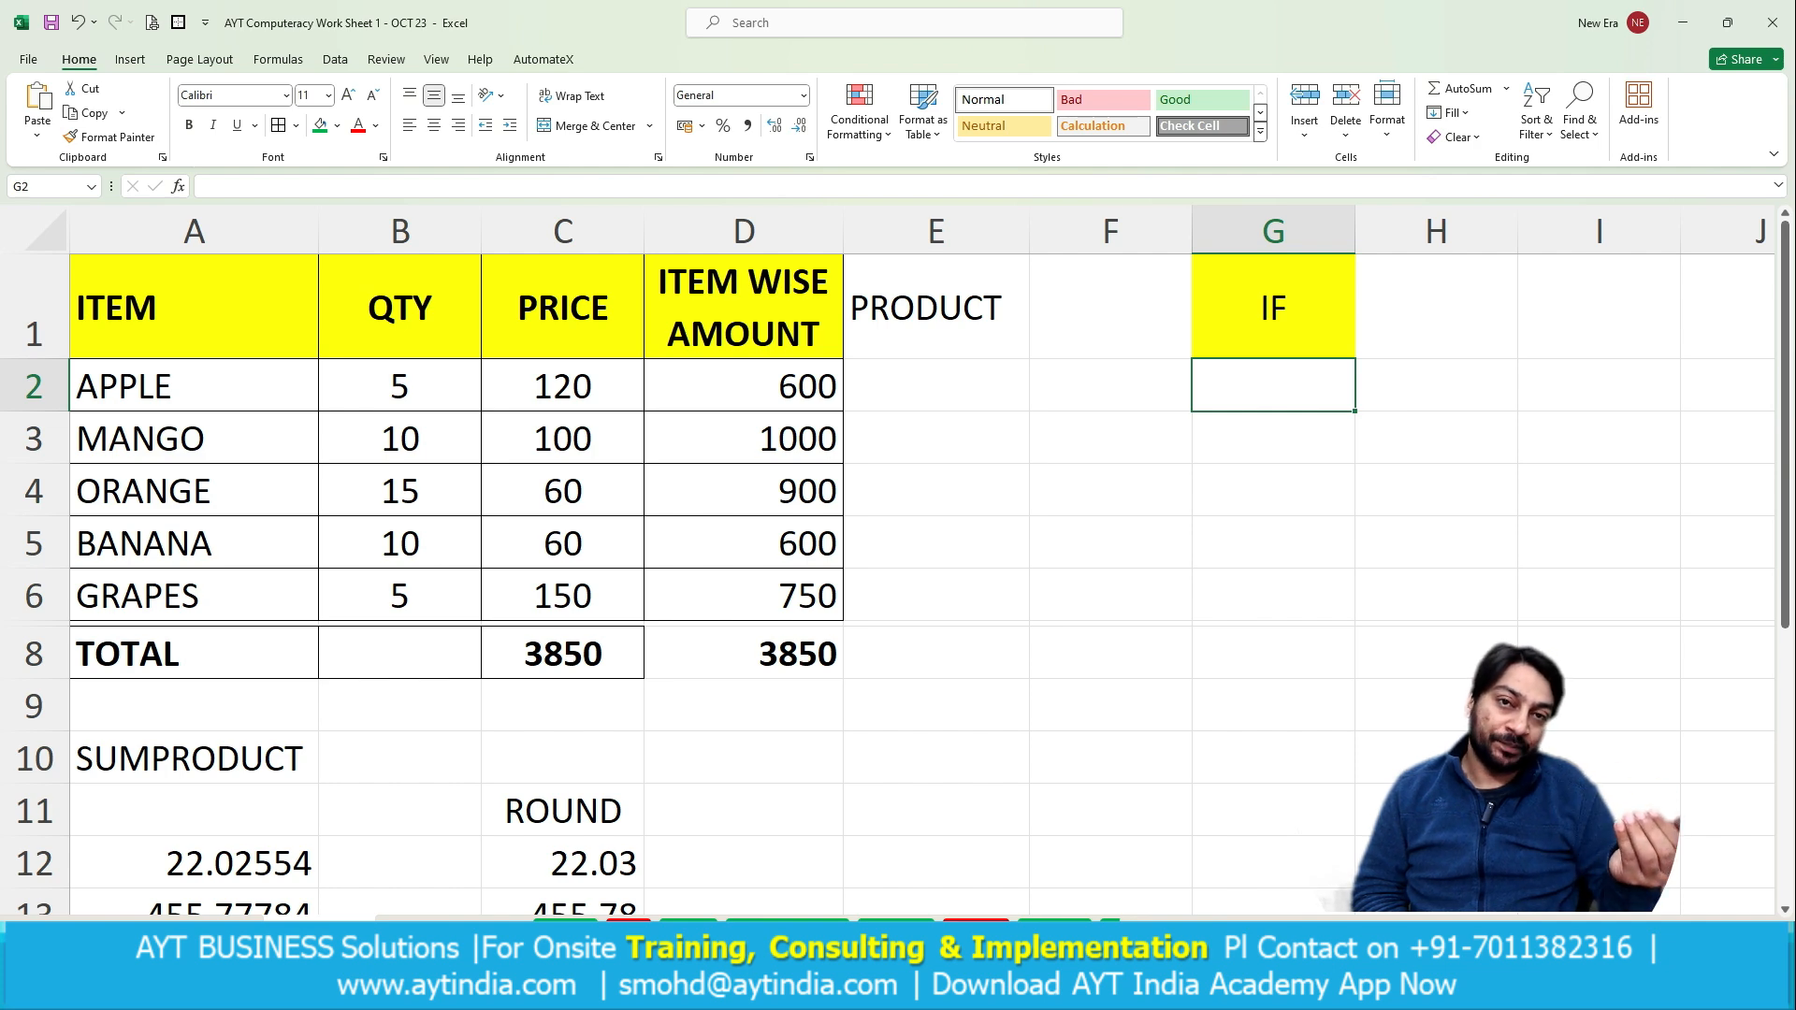
pyautogui.write('=')
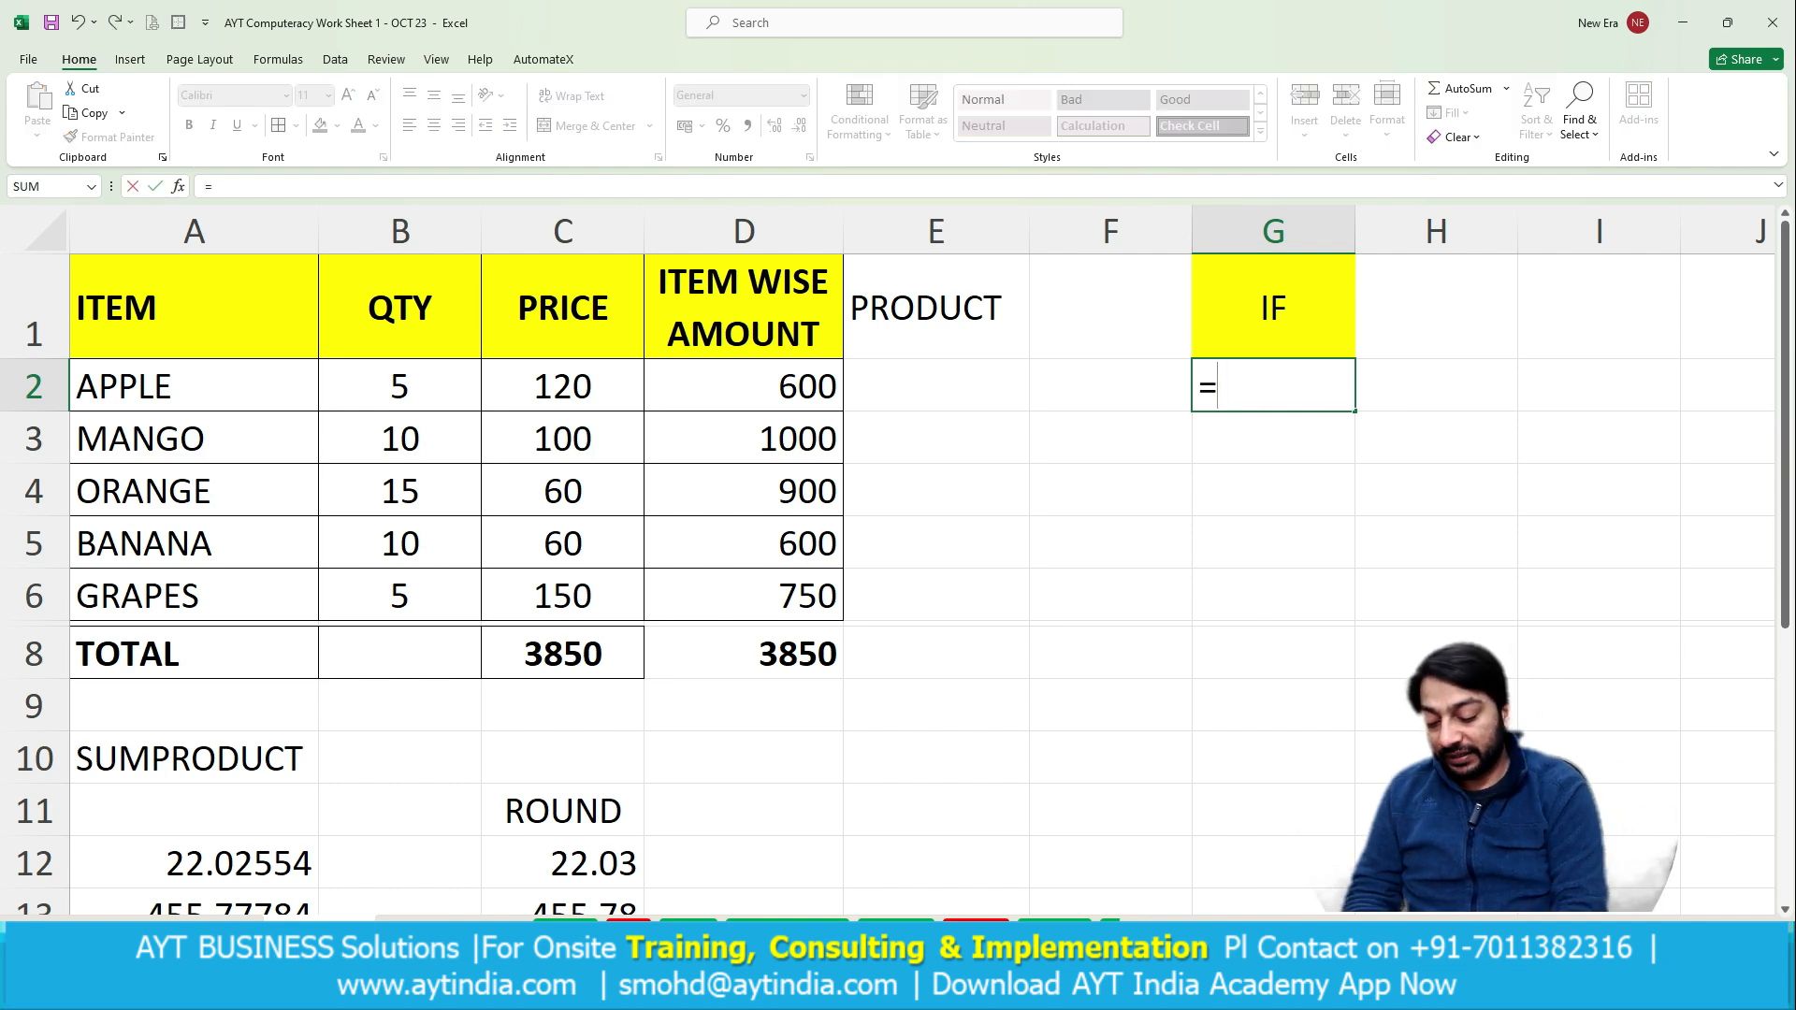
pyautogui.write('IF(')
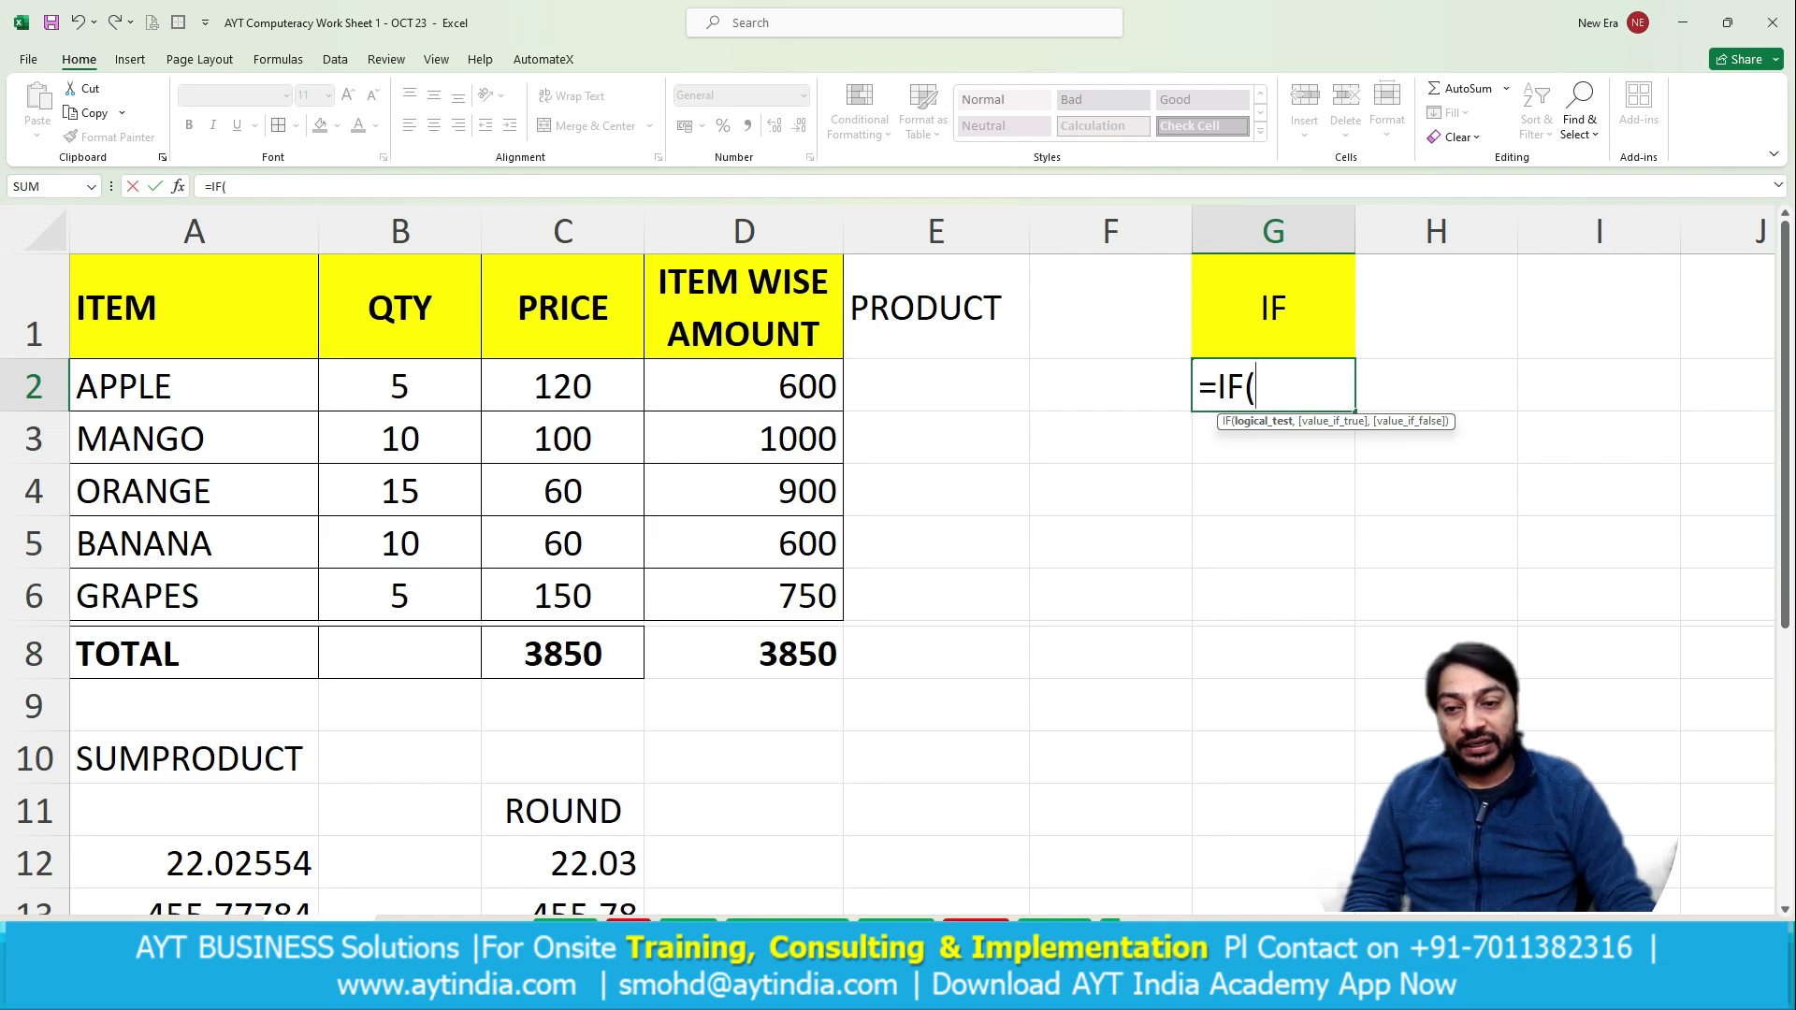
pyautogui.click(744, 385)
pyautogui.write('<700')
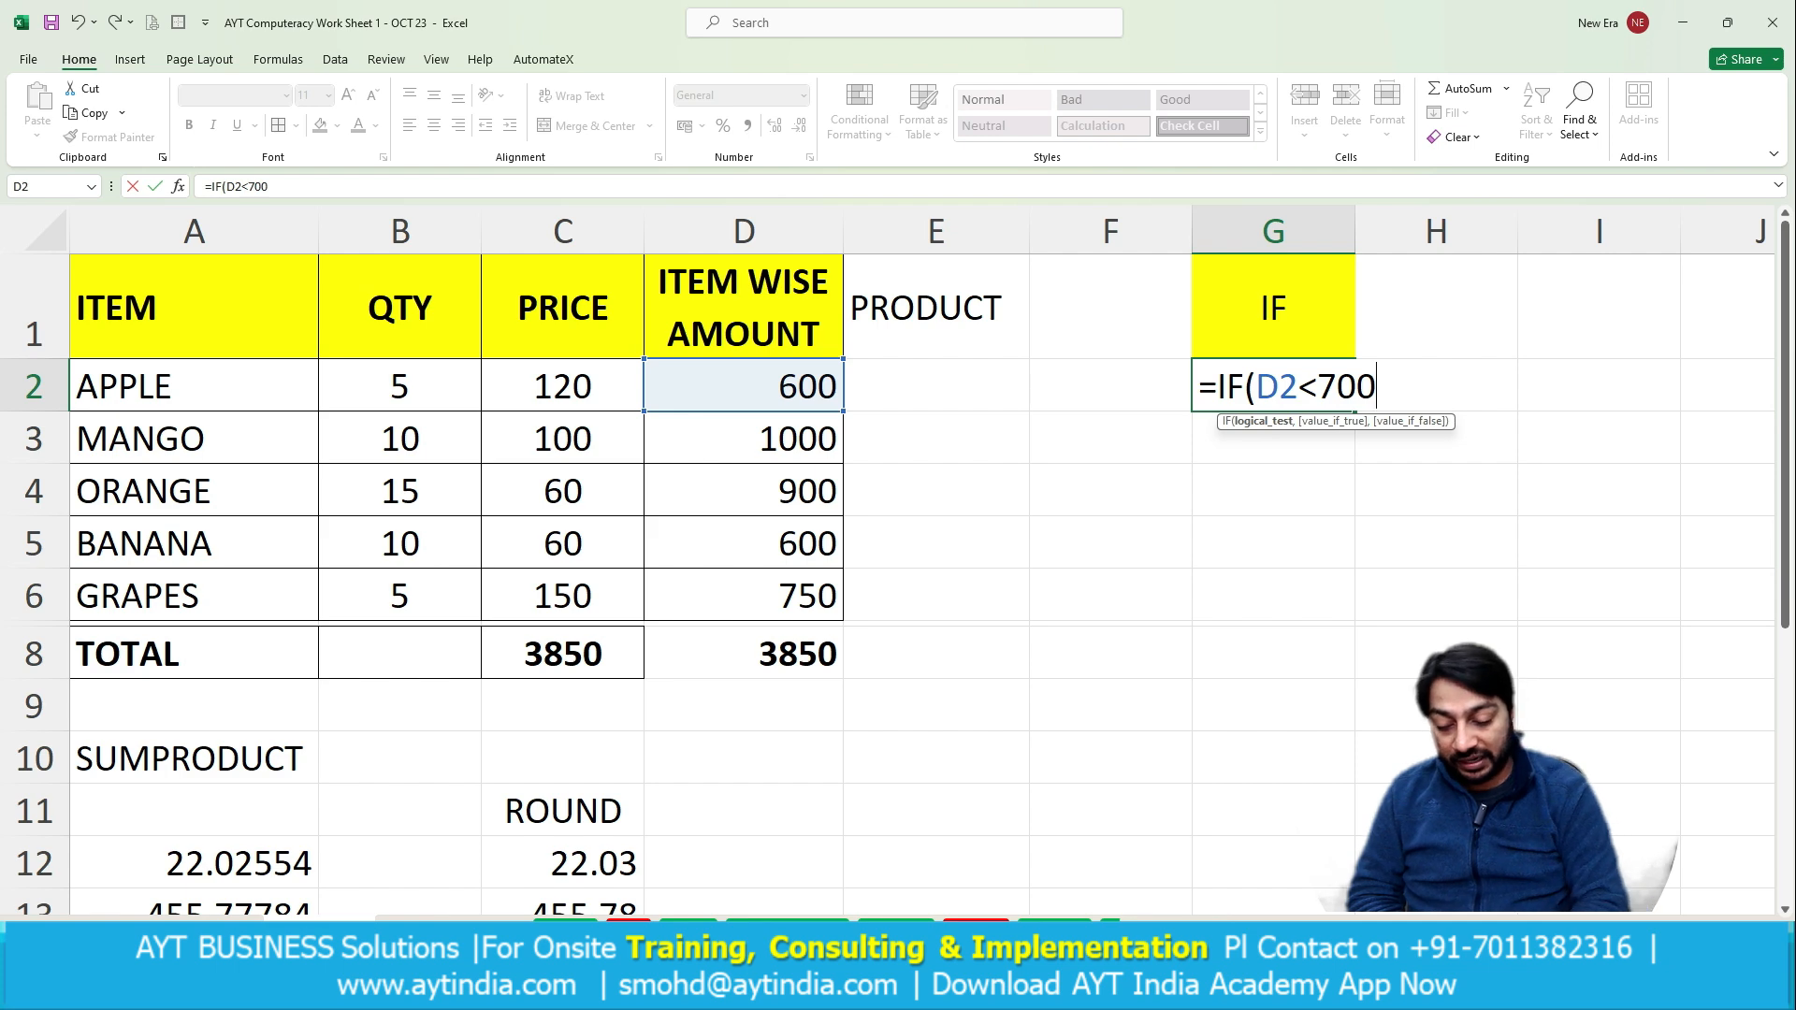
pyautogui.write(',0')
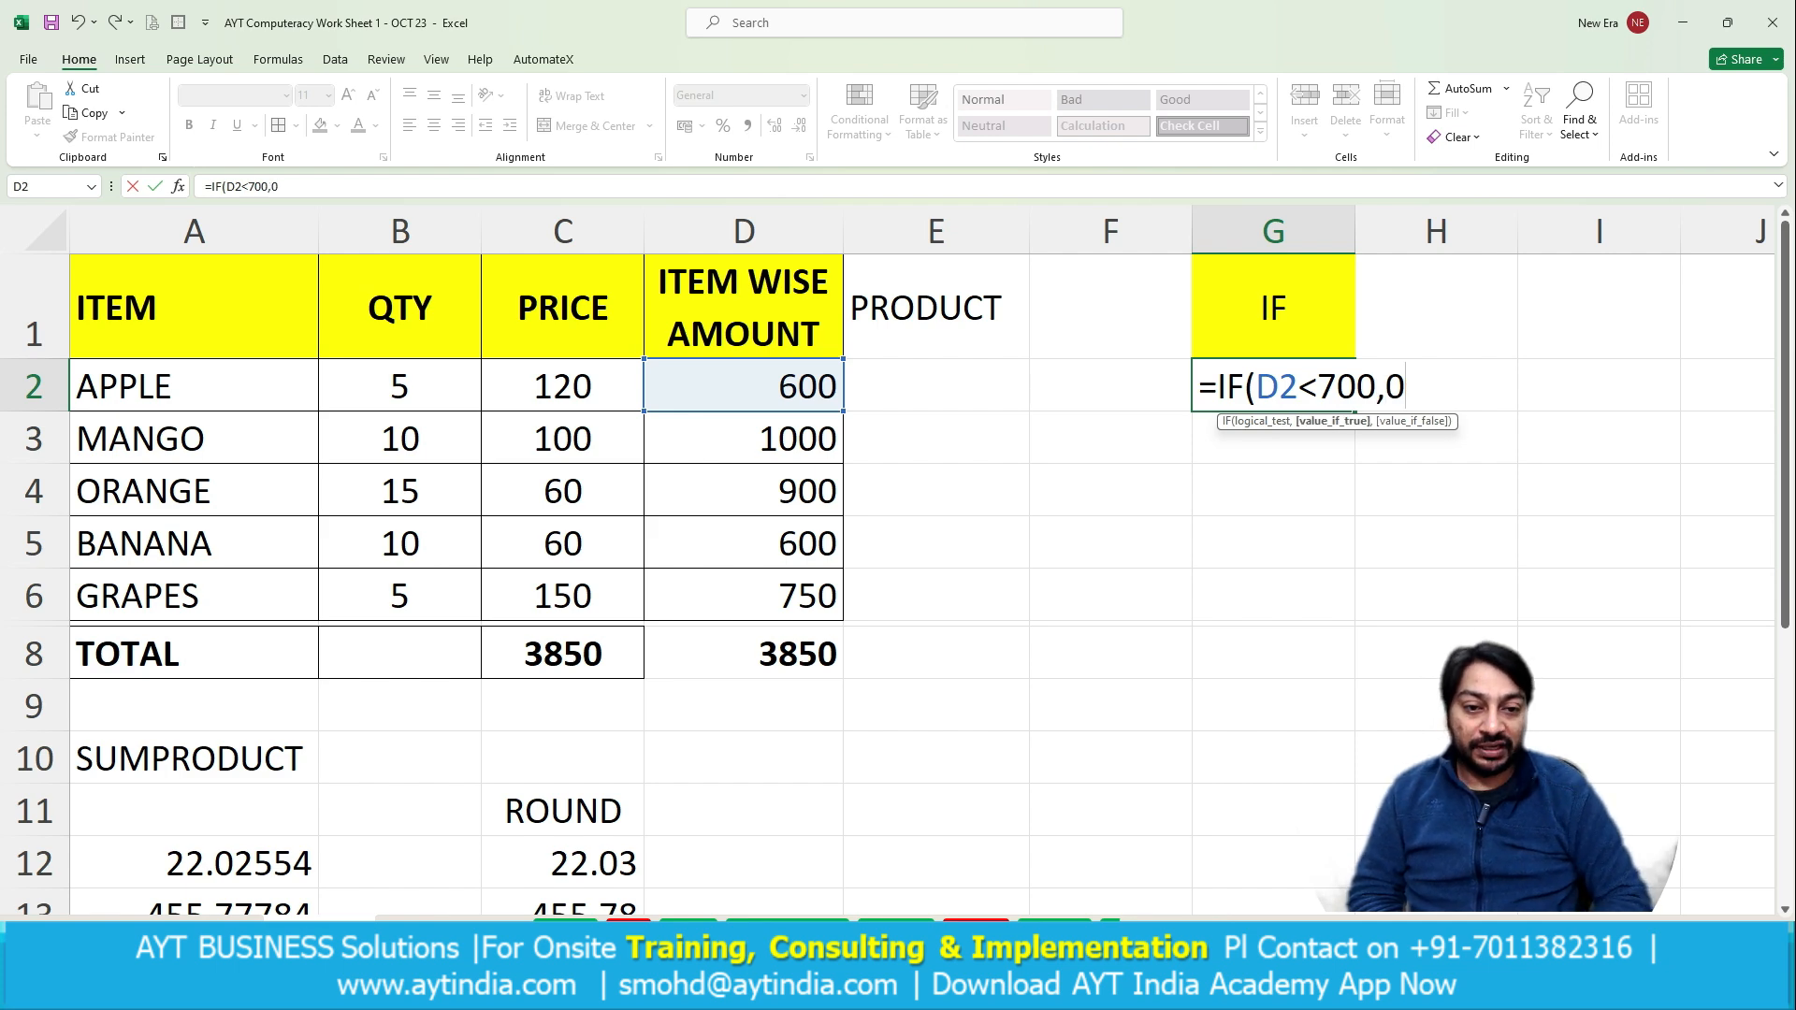
pyautogui.write(',')
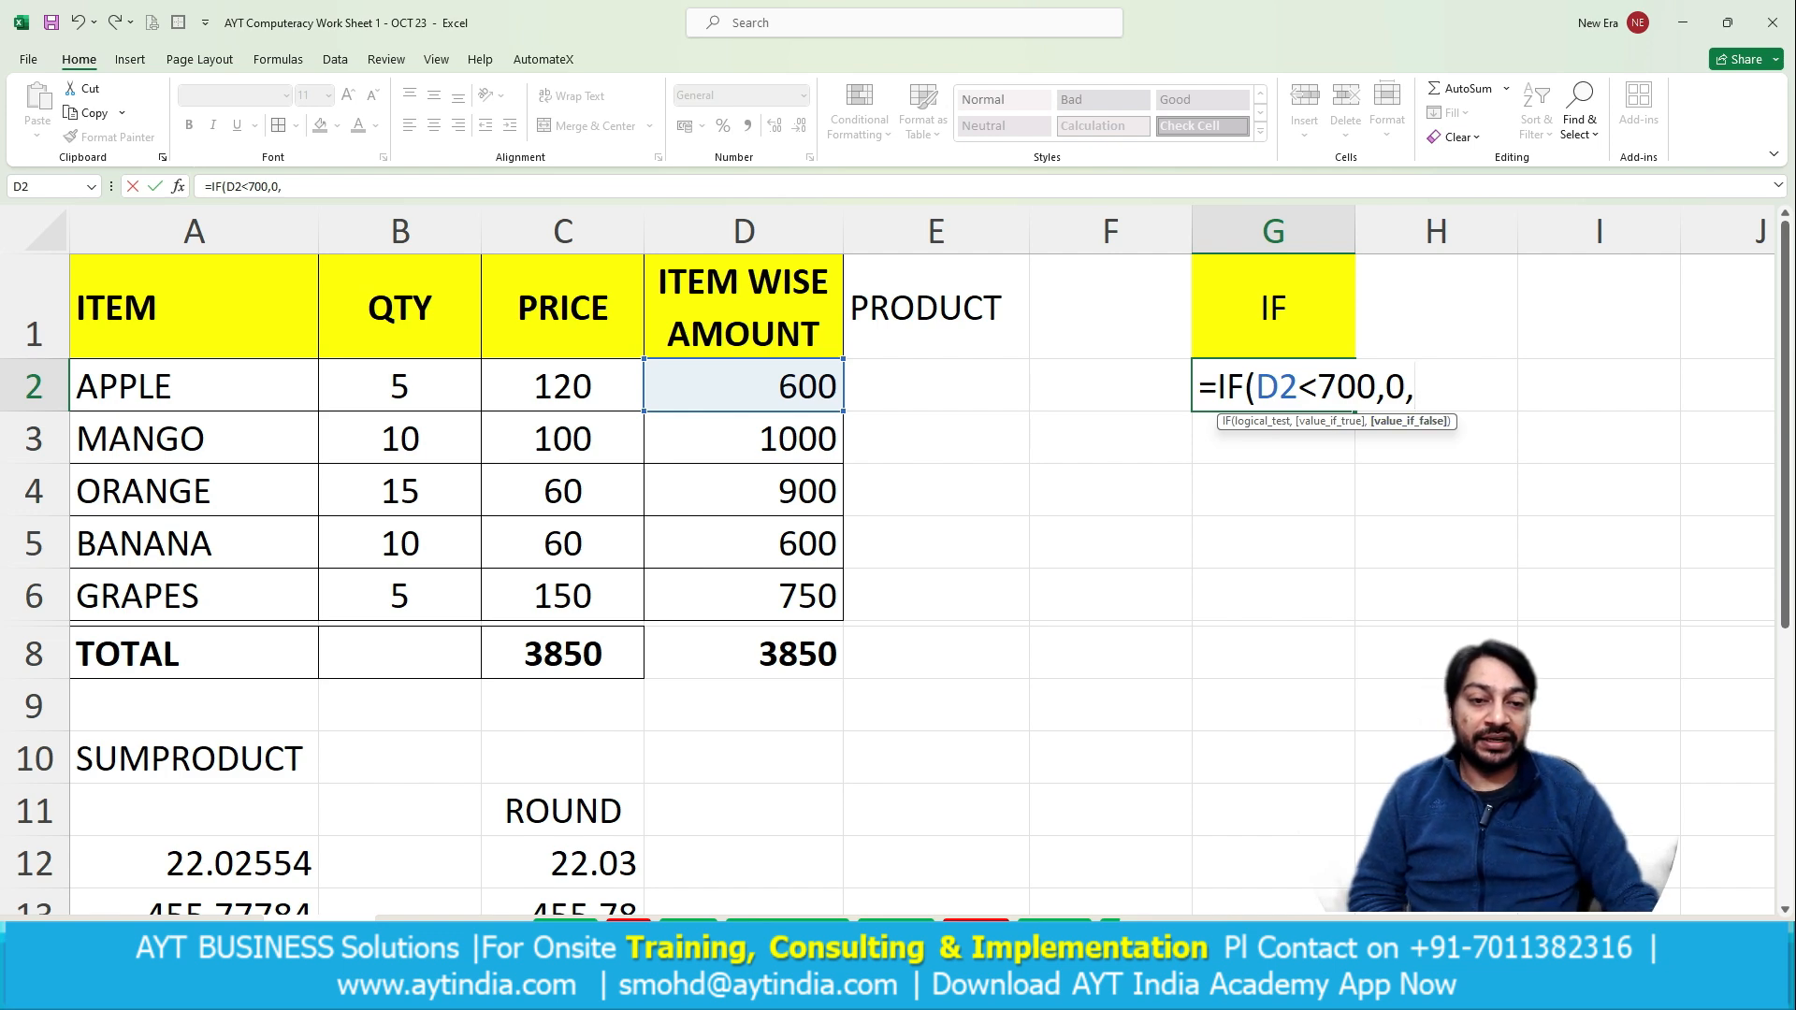
pyautogui.write('1')
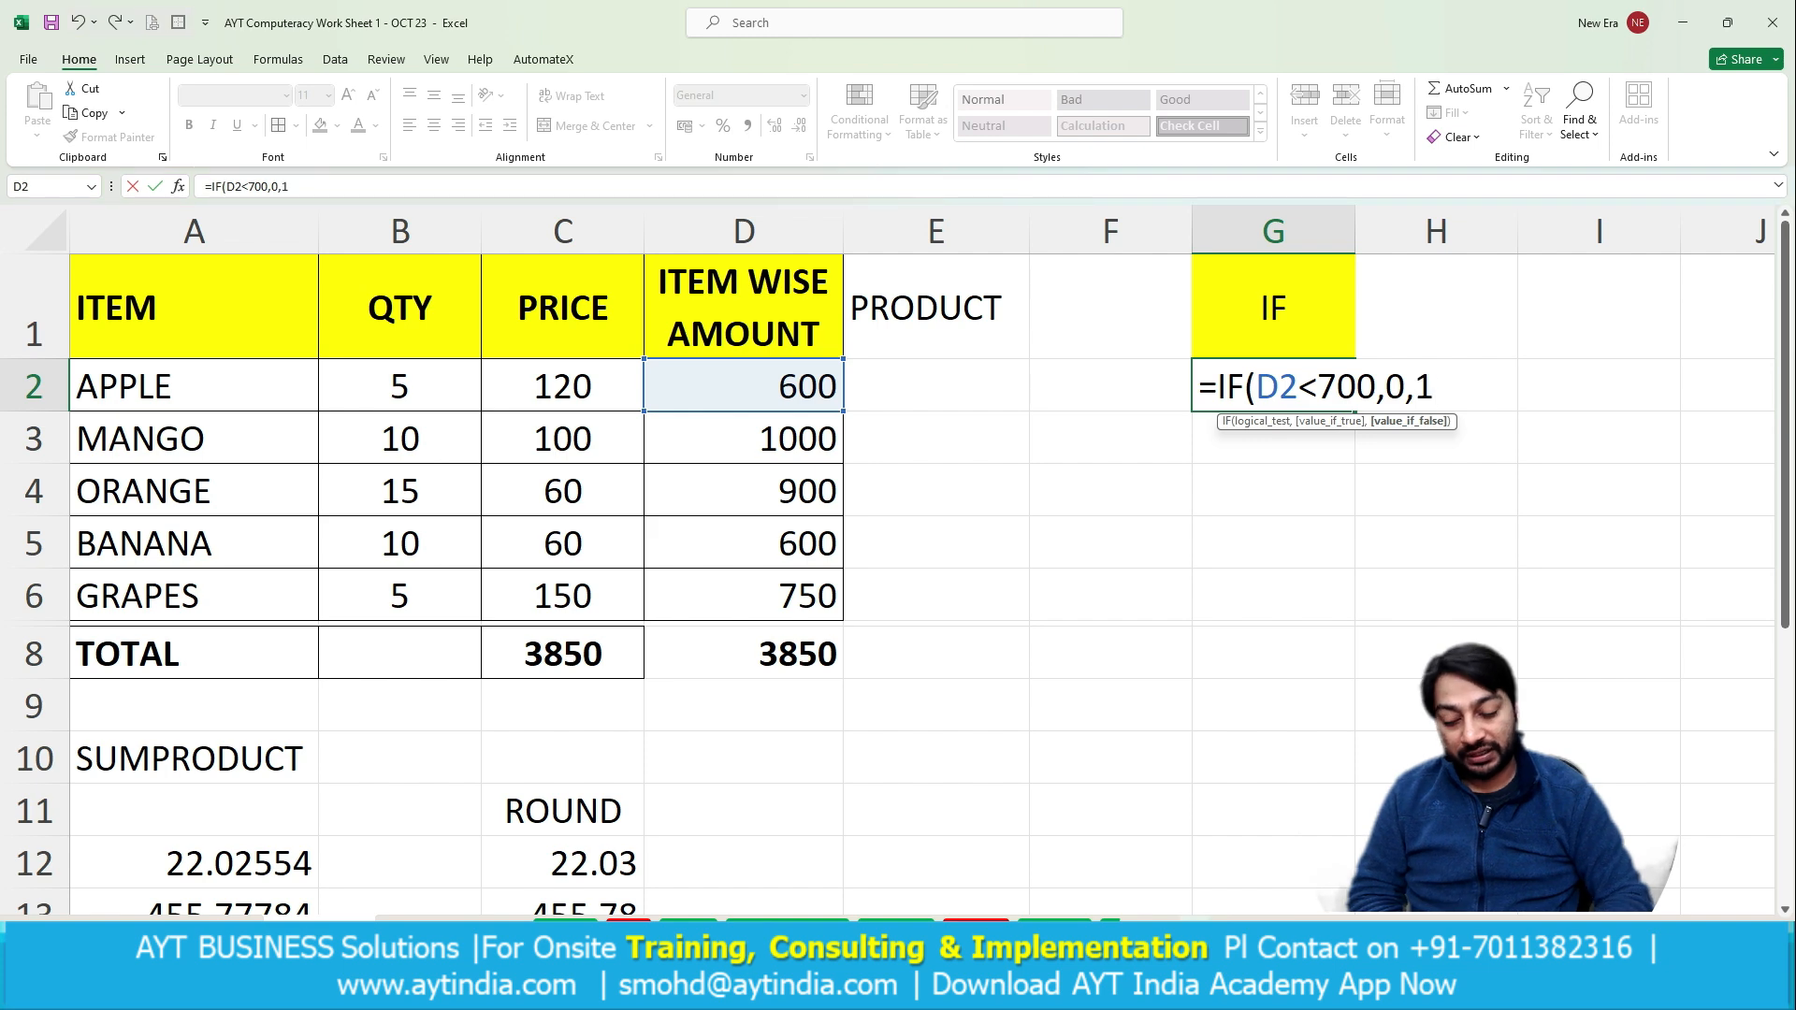
pyautogui.write(')')
pyautogui.press('Return')
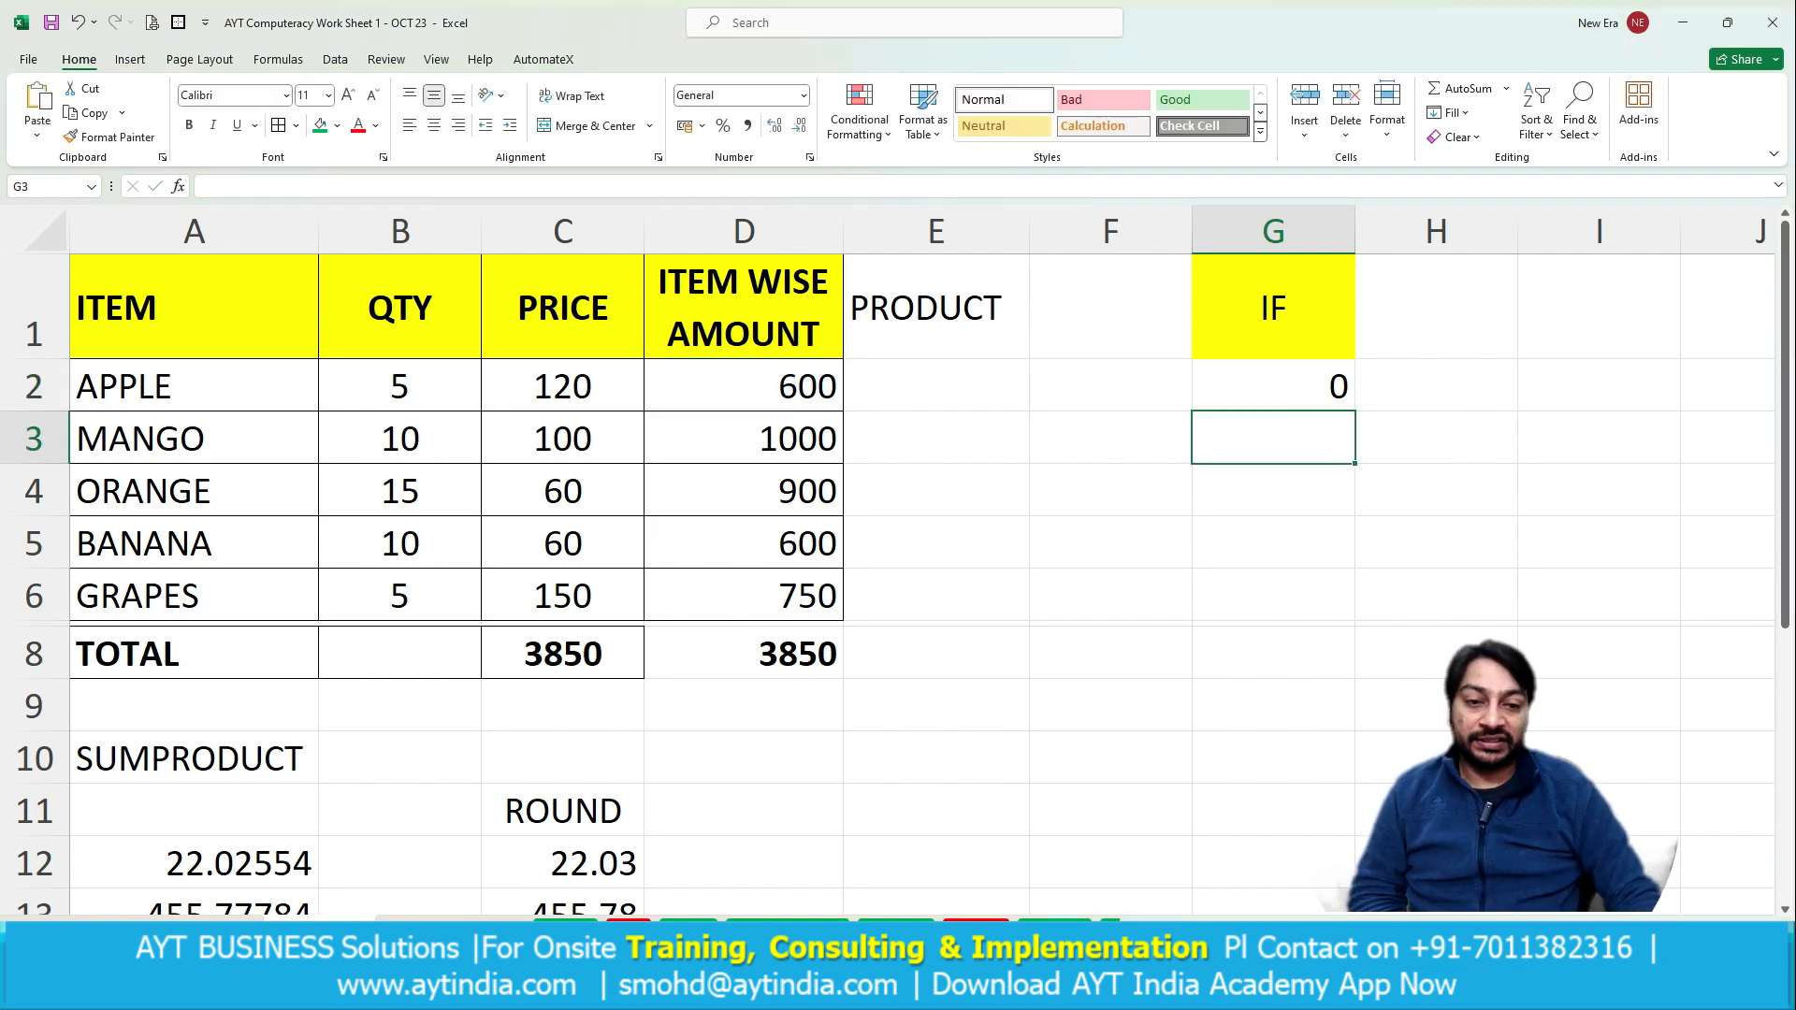
# Fill the IF formula from G2 down to G6 for the remaining fruit rows.
pyautogui.click(1273, 385)
pyautogui.moveTo(1353, 411); pyautogui.dragTo(1353, 620)
pyautogui.click(1435, 594)
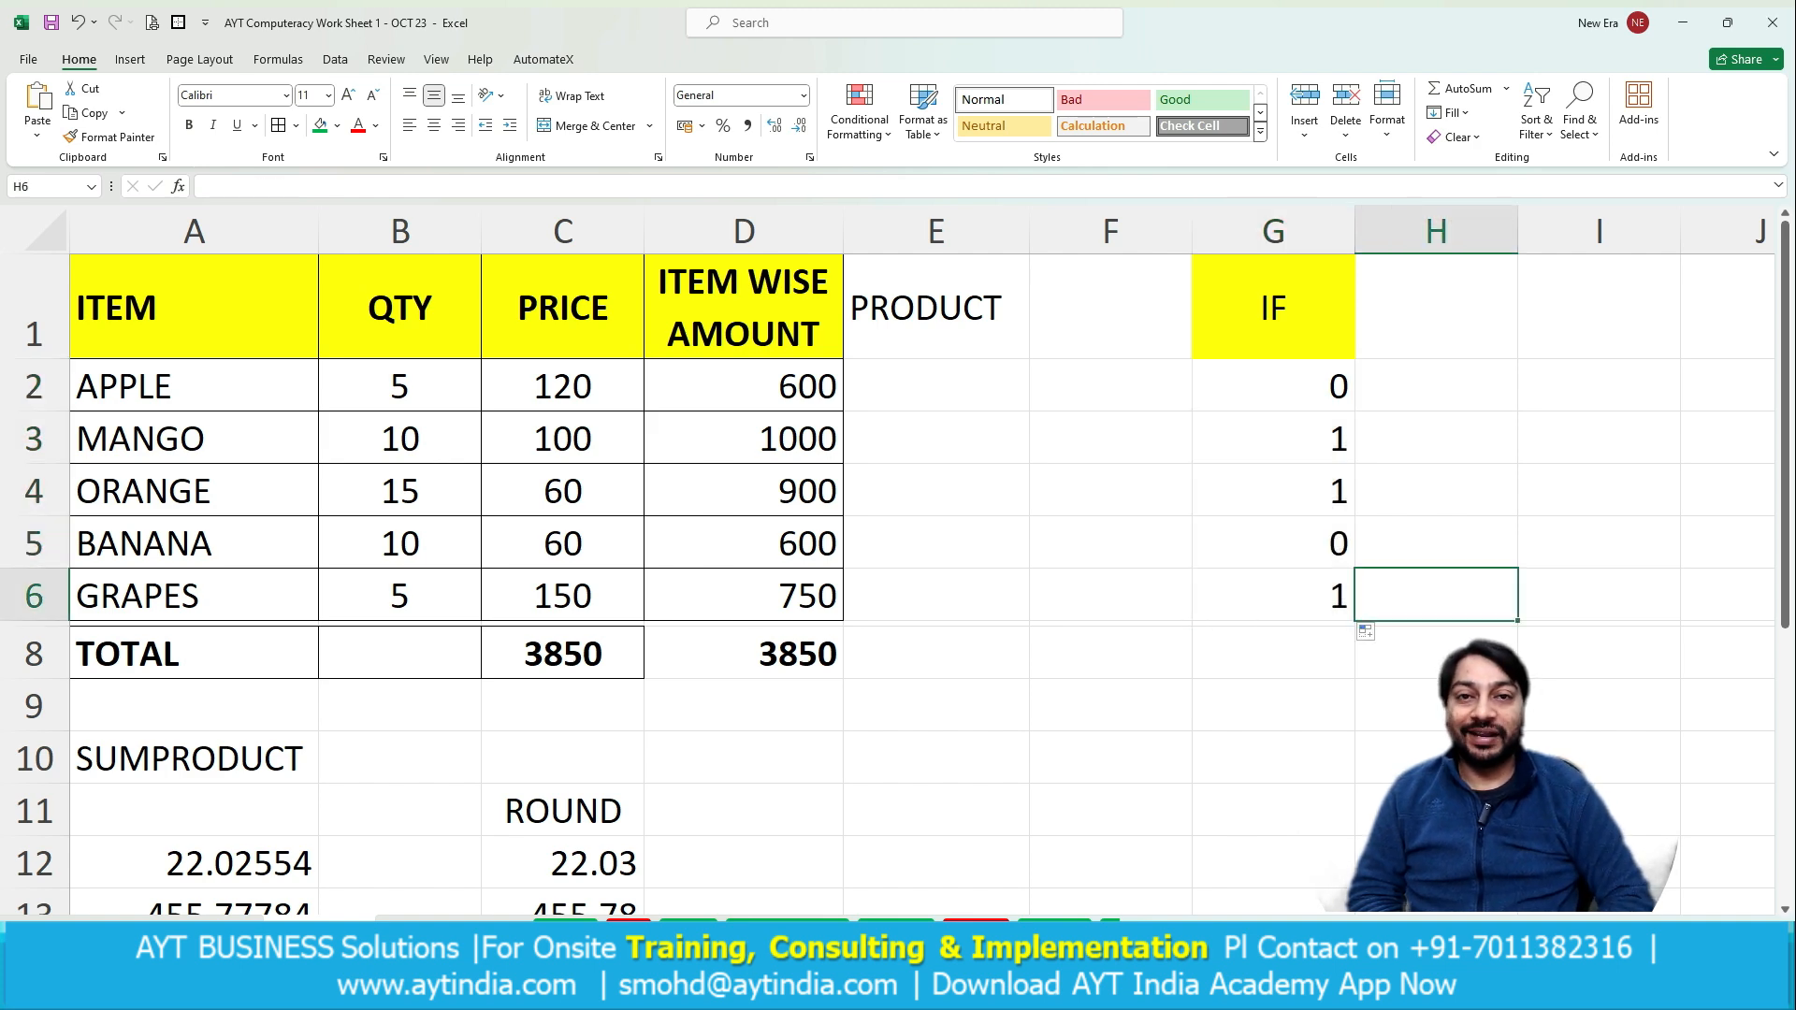
pyautogui.click(1436, 385)
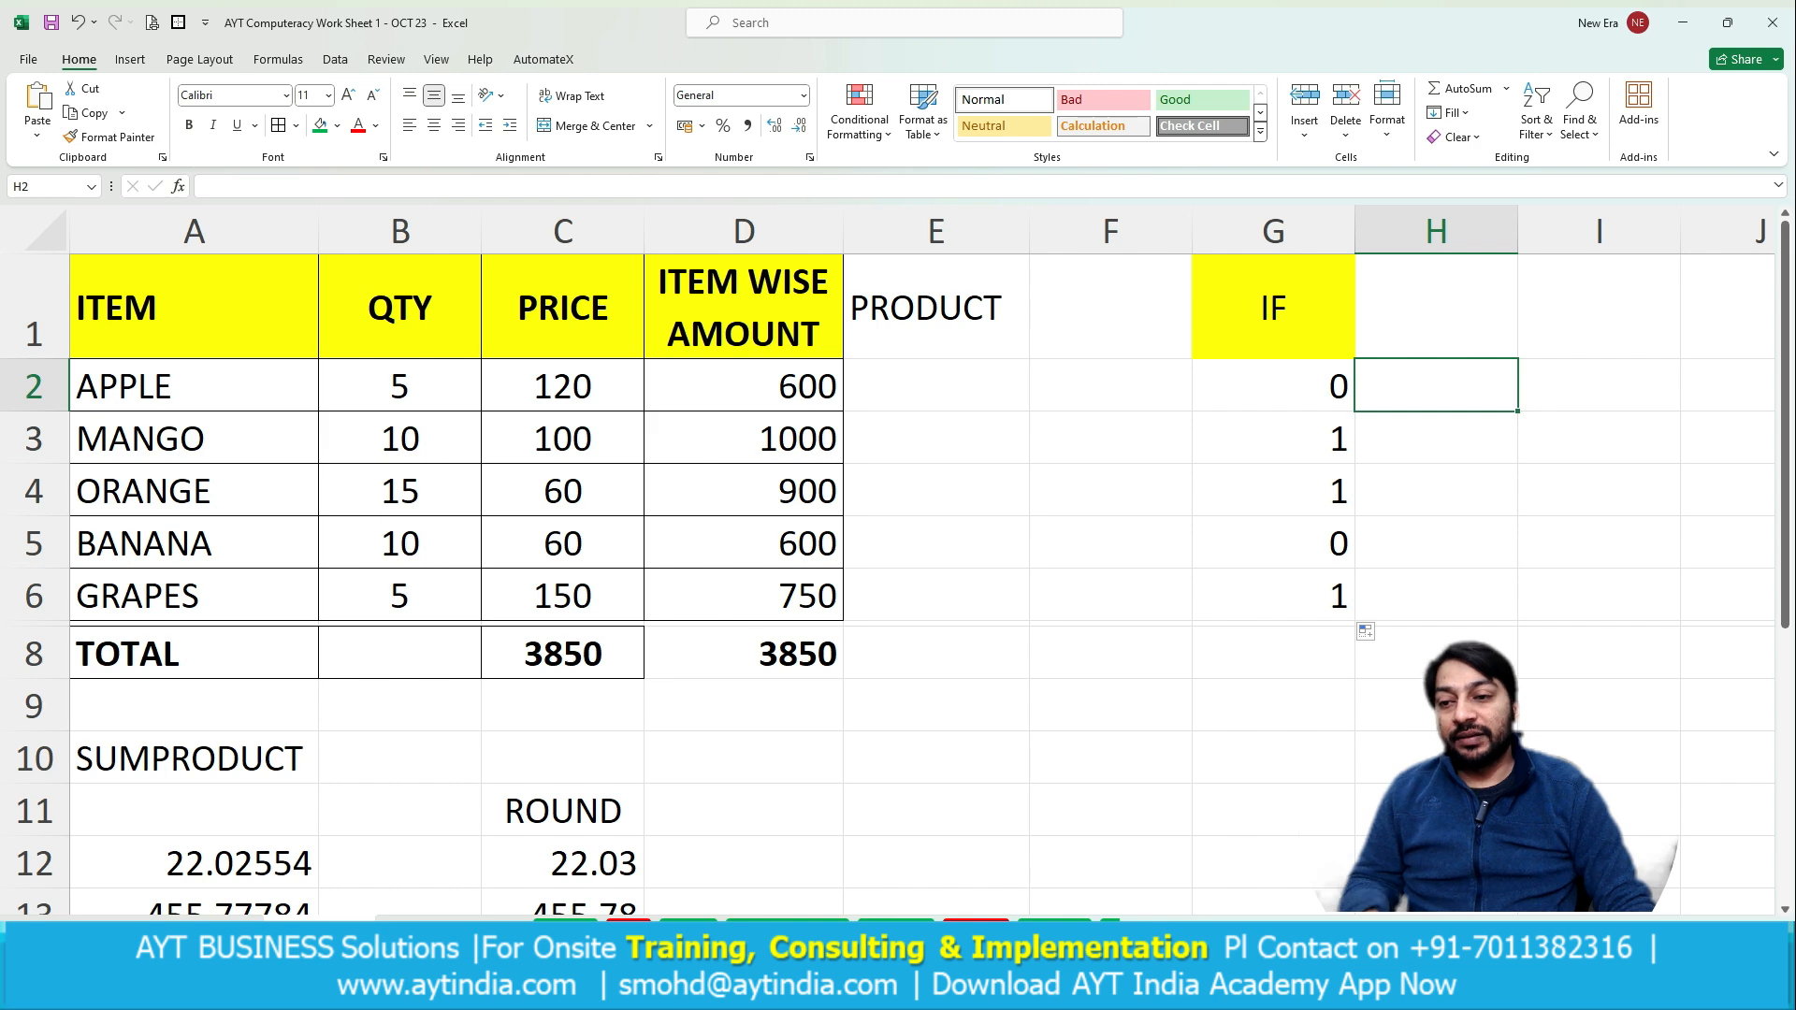
pyautogui.click(744, 385)
pyautogui.click(1273, 384)
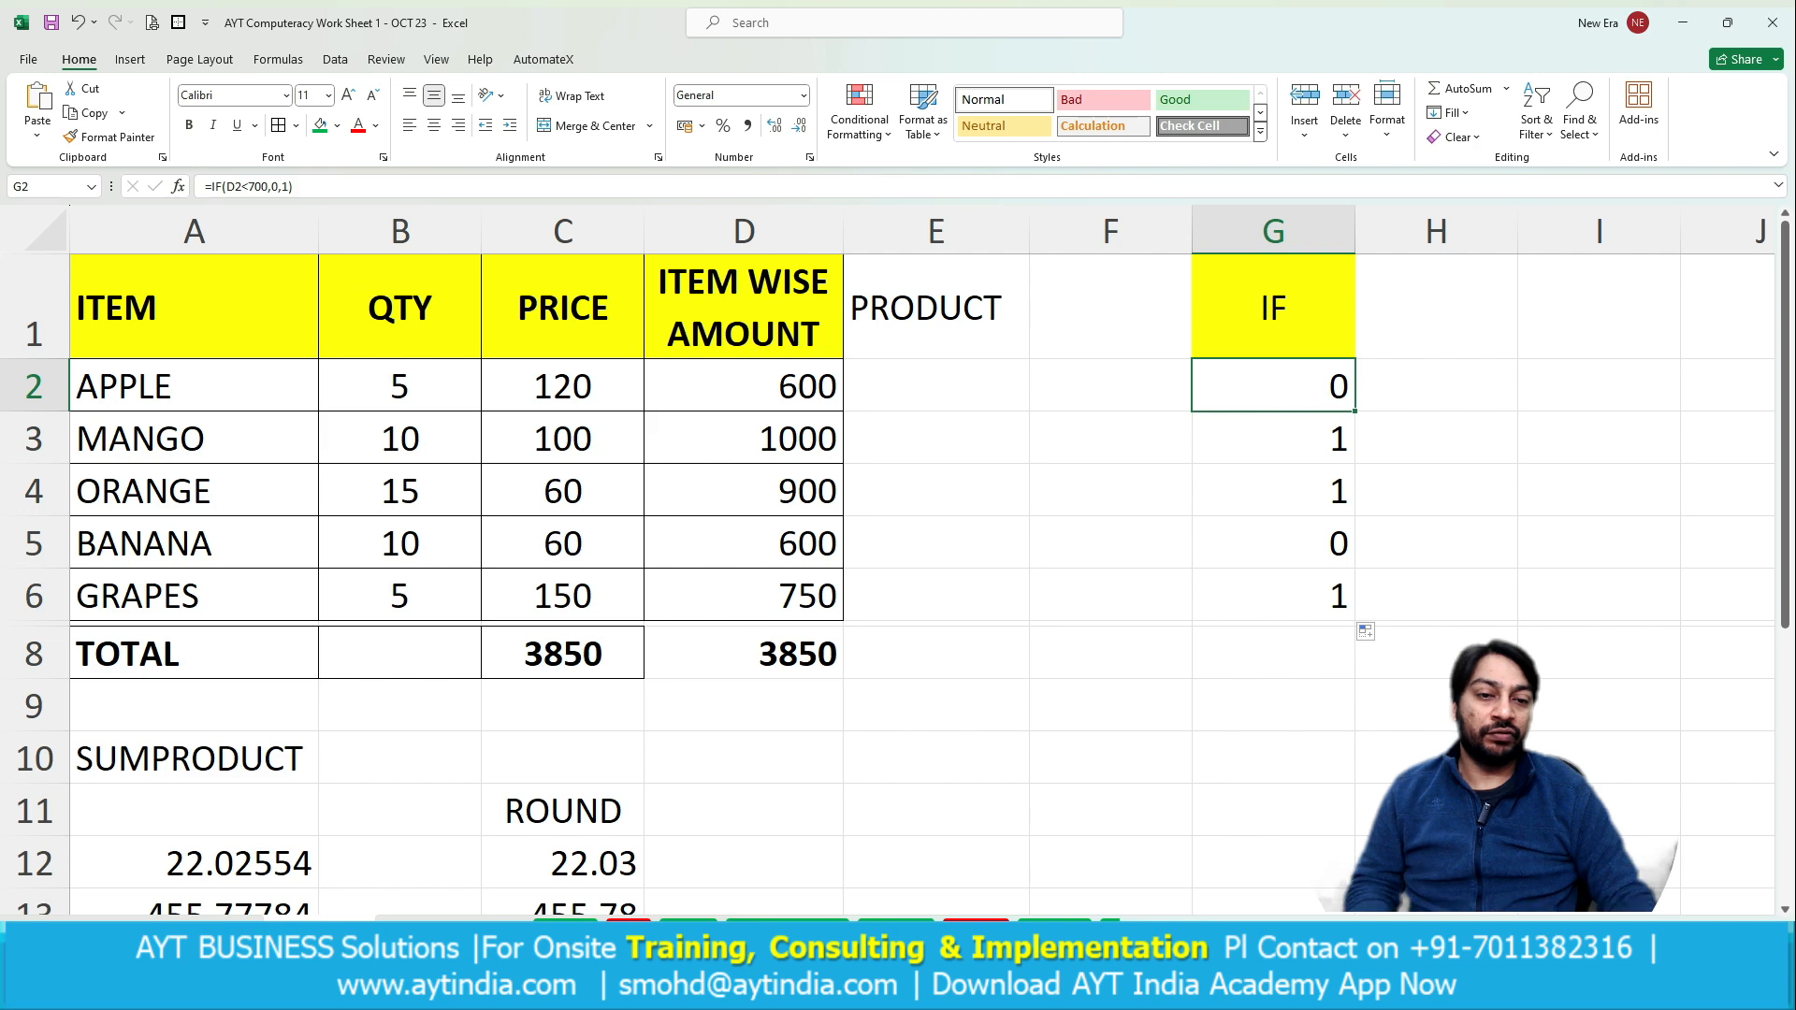
# Enter the formula =IF(D2<700,"LOW VALUE","HIGH VALUE") in H2 to label the apple row's item-wise amount with text.
pyautogui.click(1436, 386)
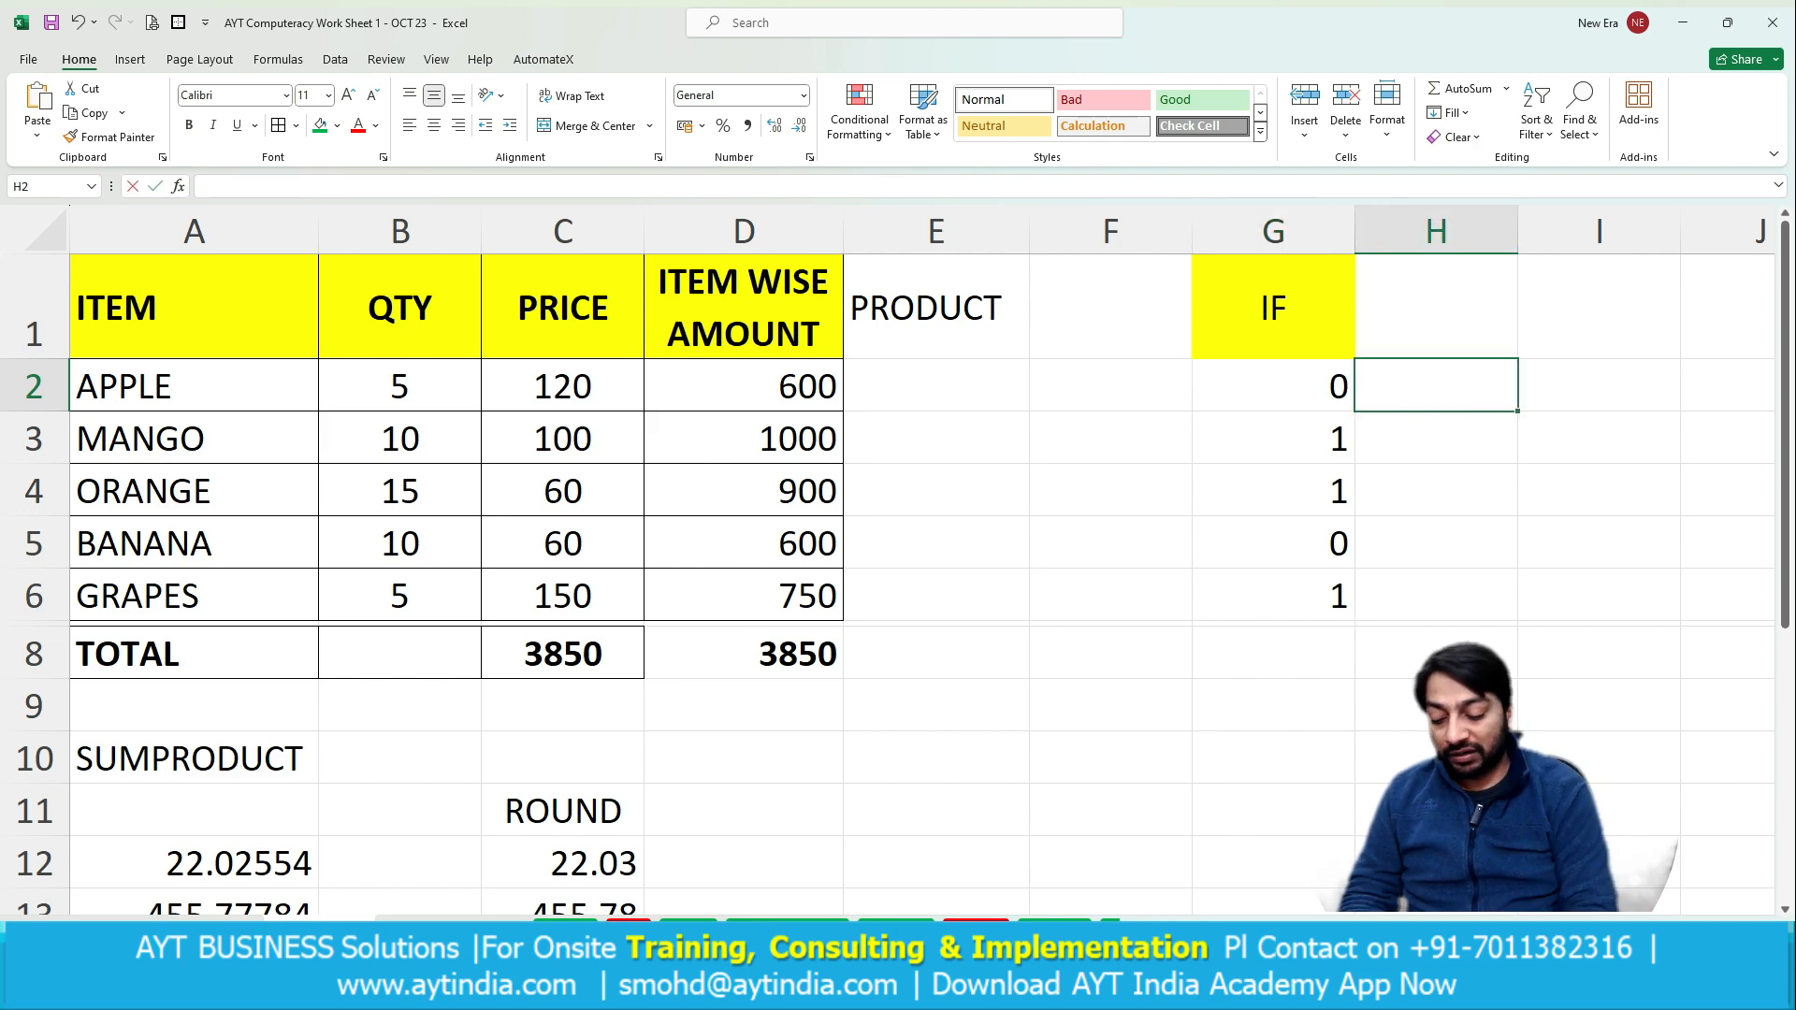
pyautogui.write('=IF(')
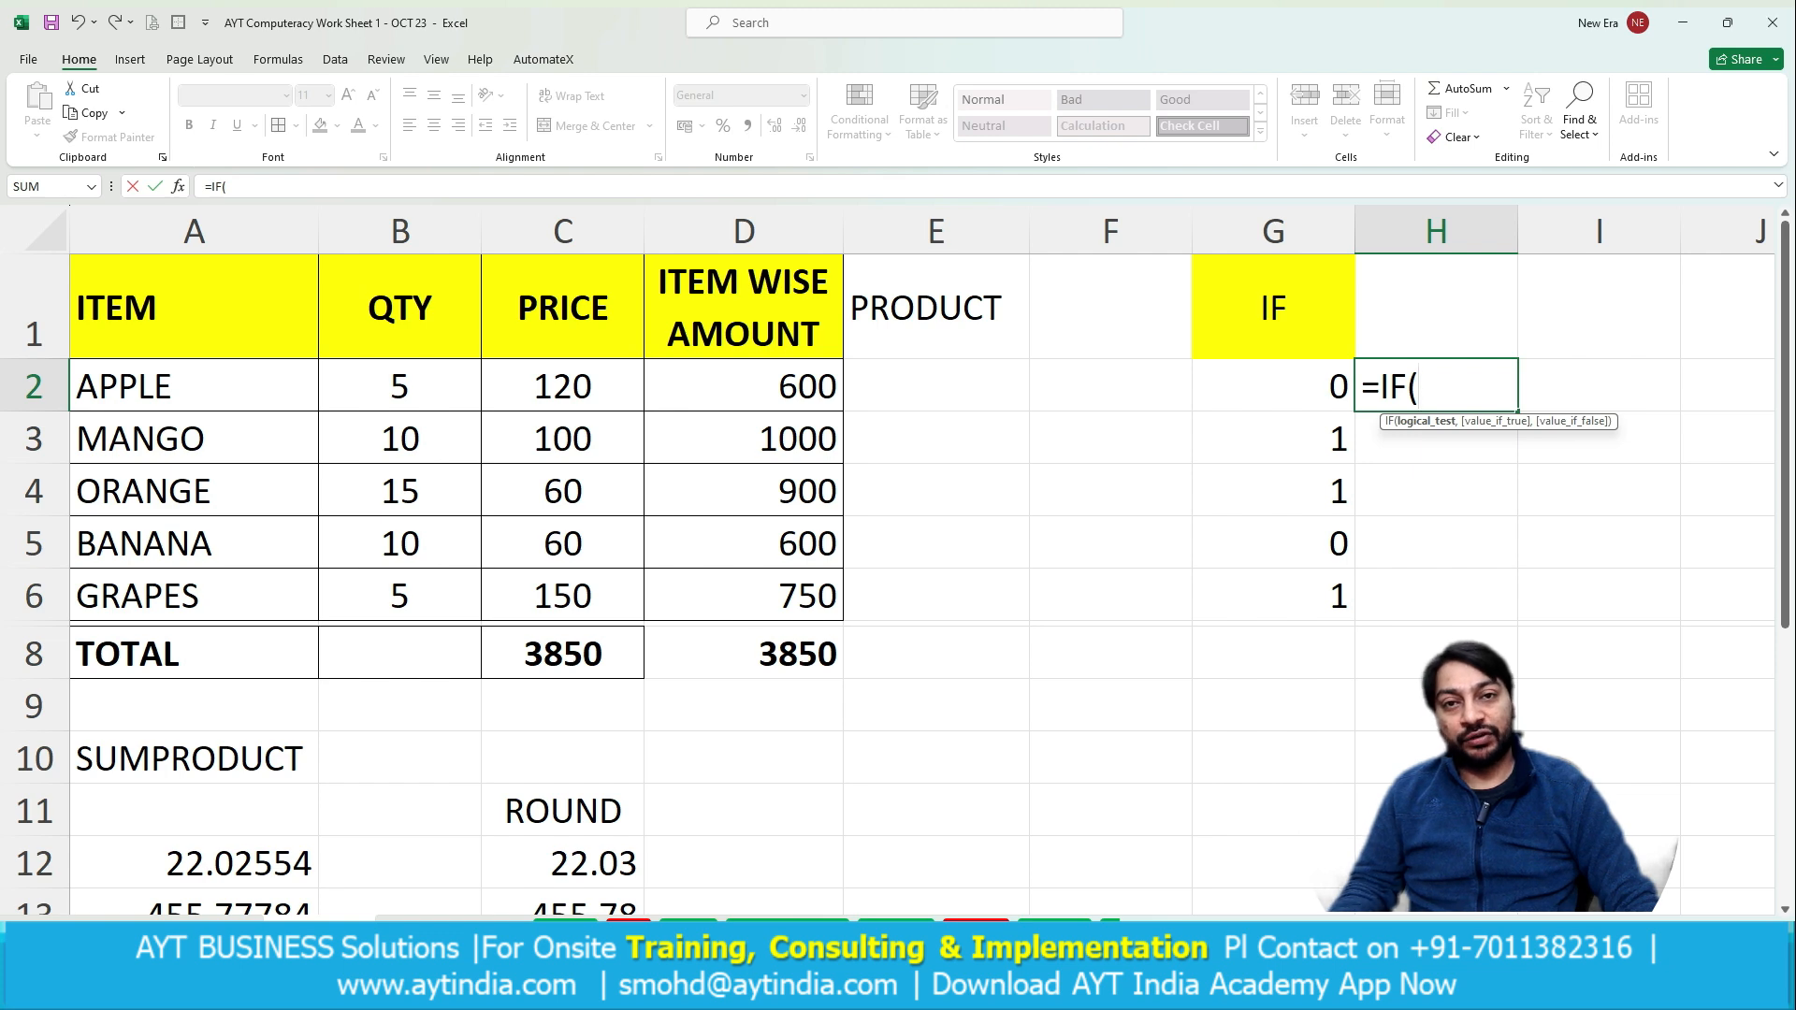
pyautogui.click(744, 385)
pyautogui.write('<')
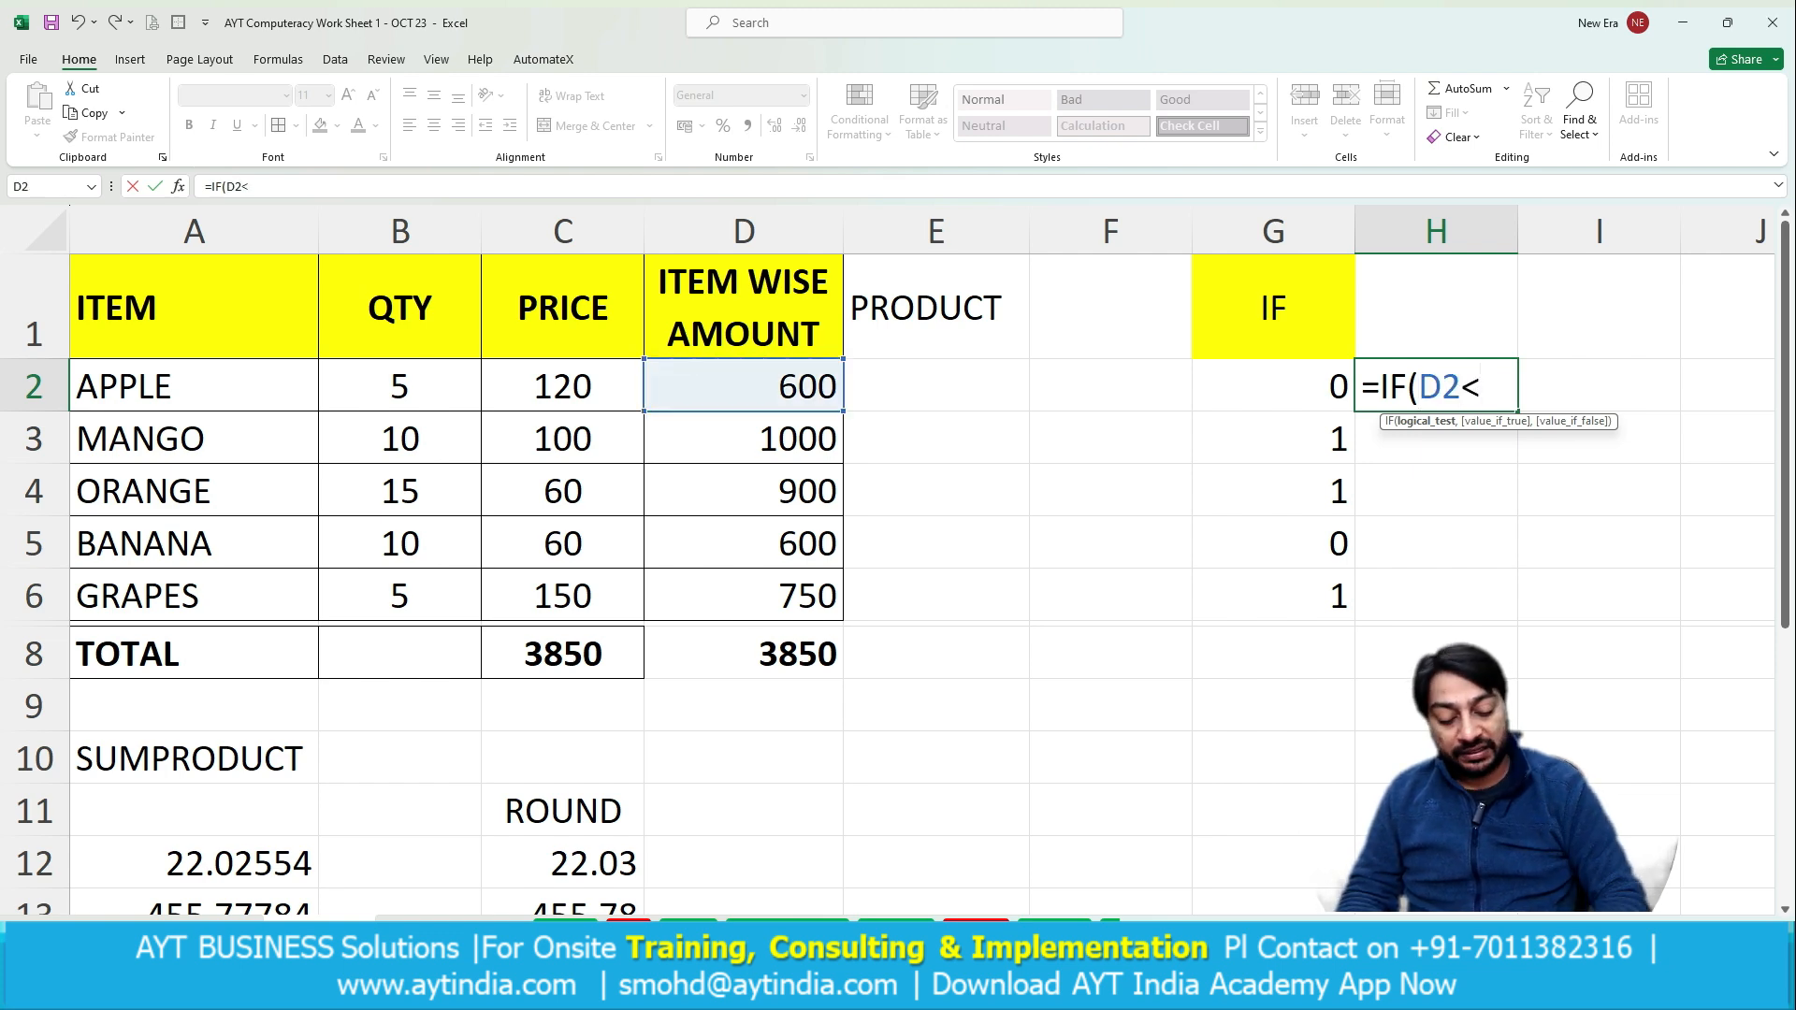
pyautogui.write('700,')
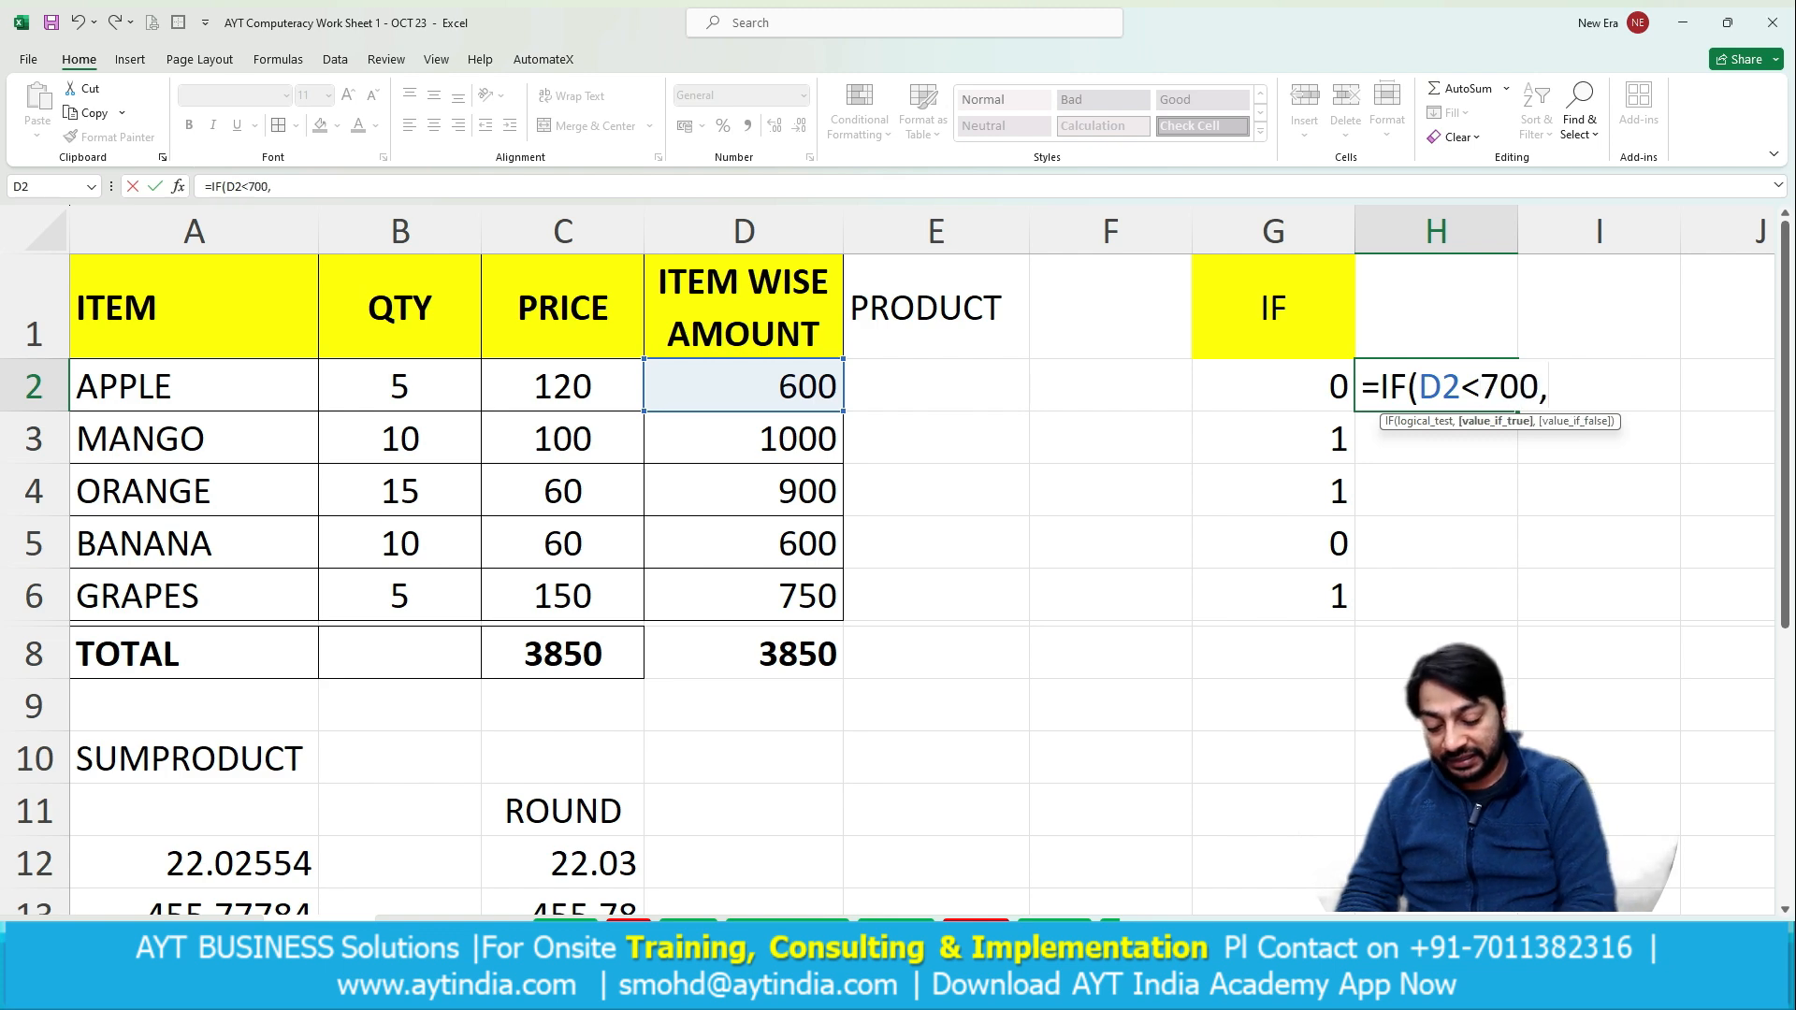
pyautogui.write('"LO')
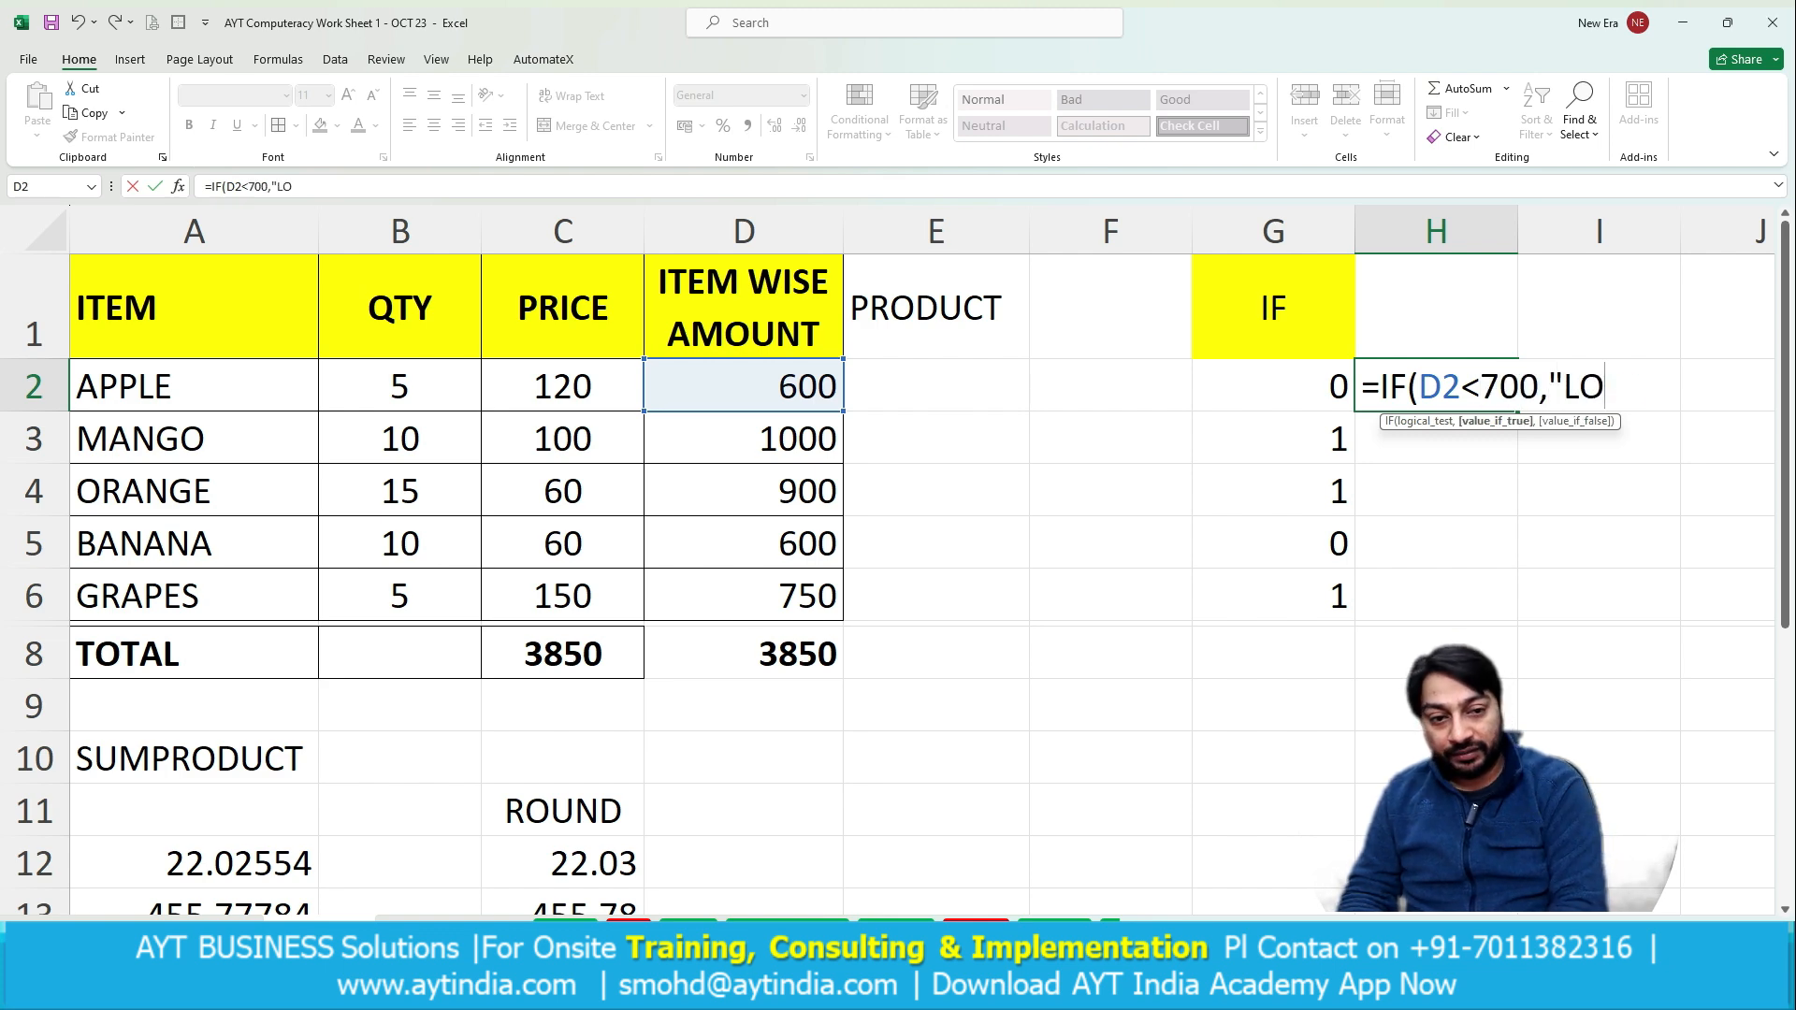
pyautogui.write('W V')
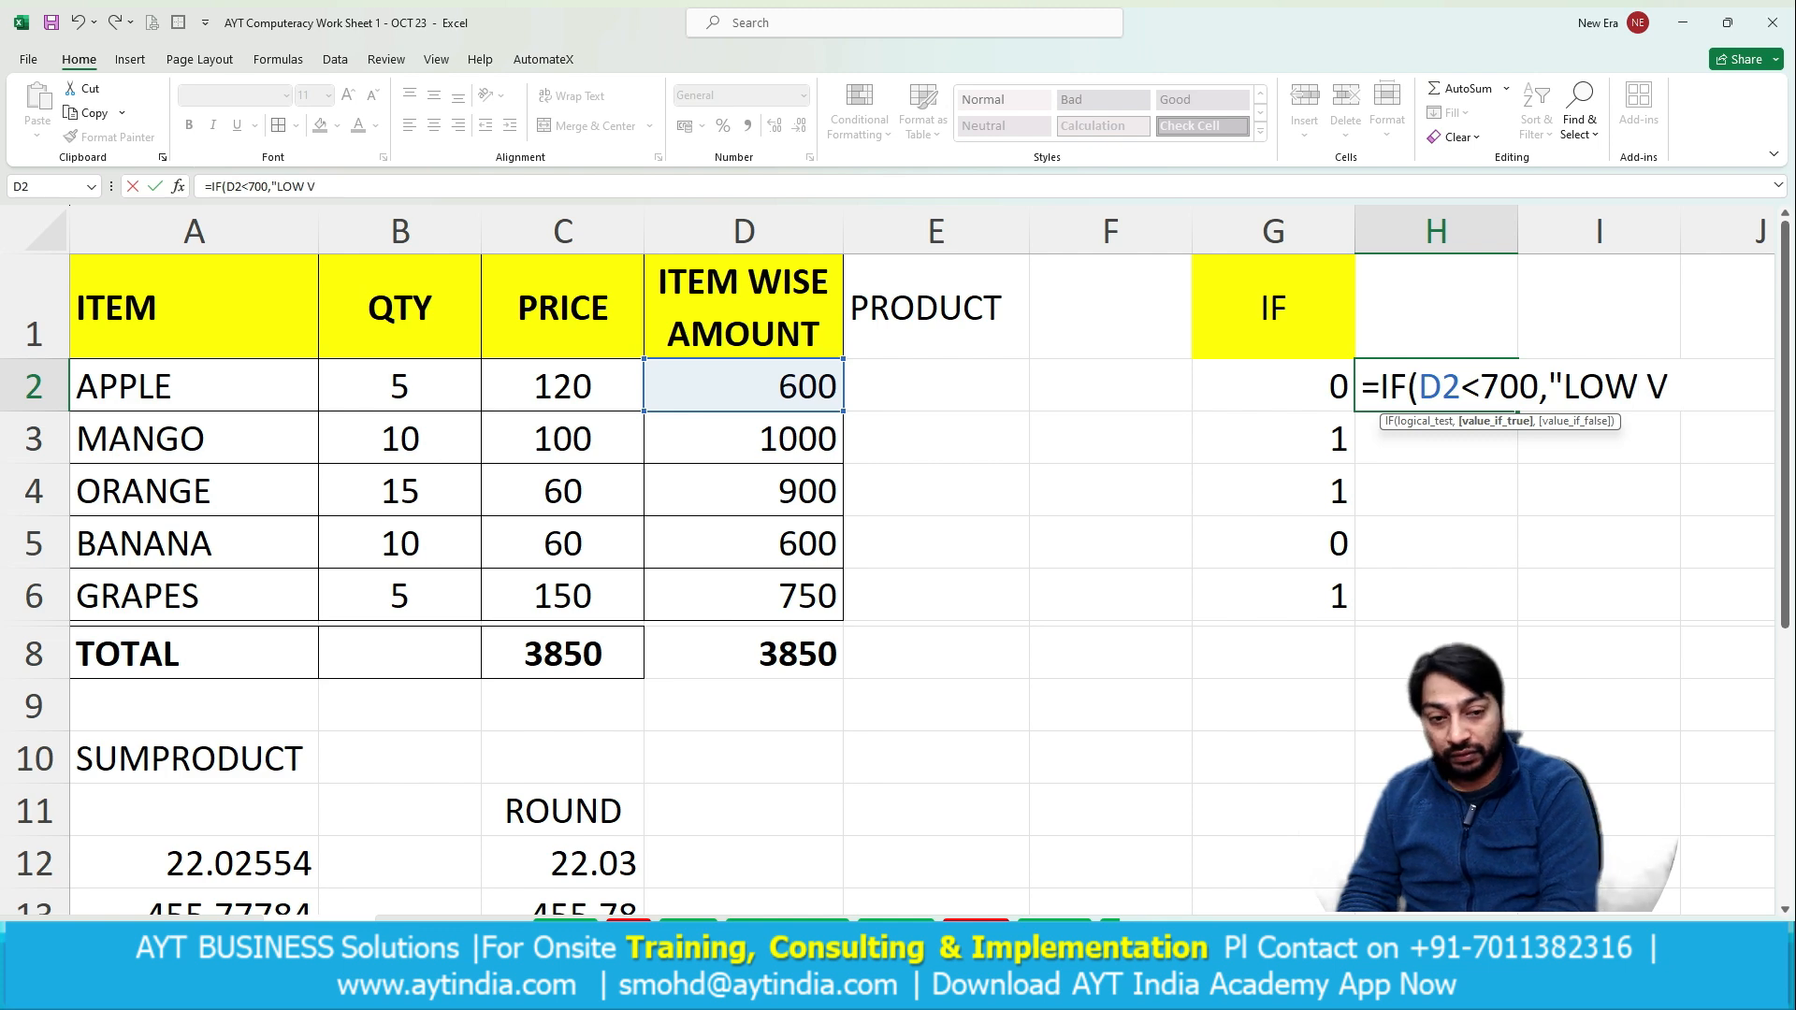
pyautogui.write('ALUE')
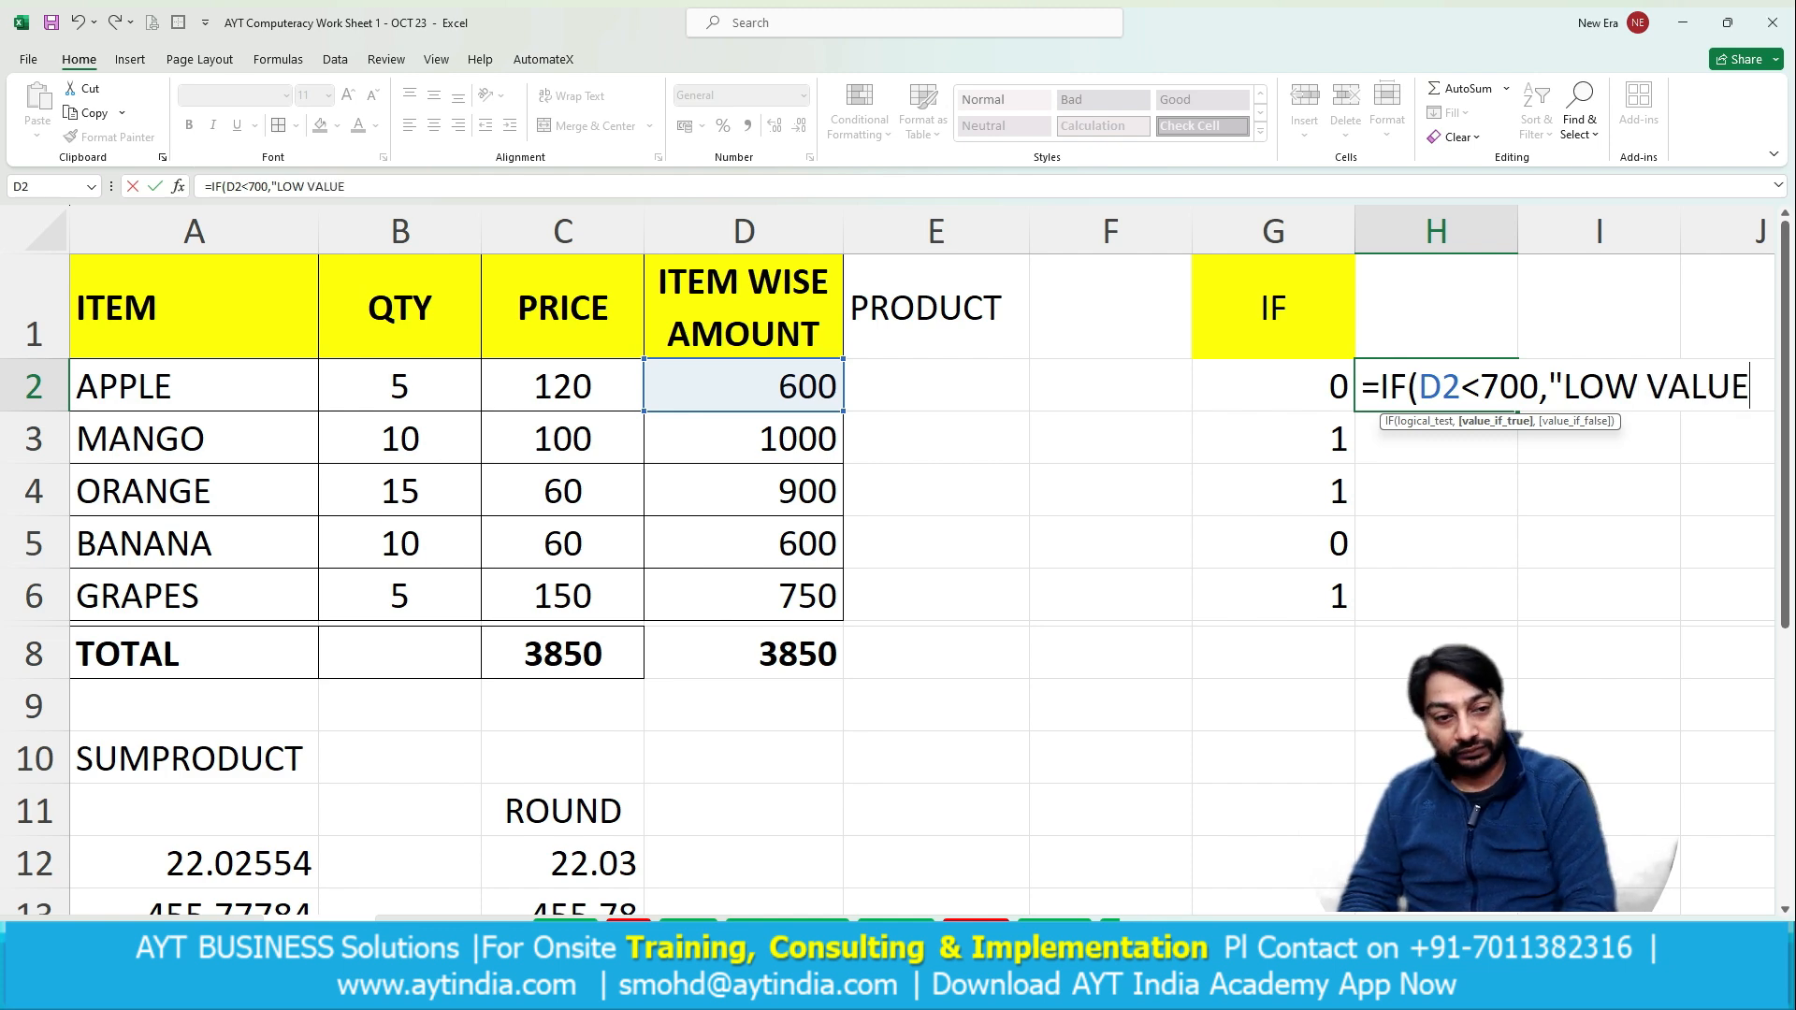
pyautogui.write('",')
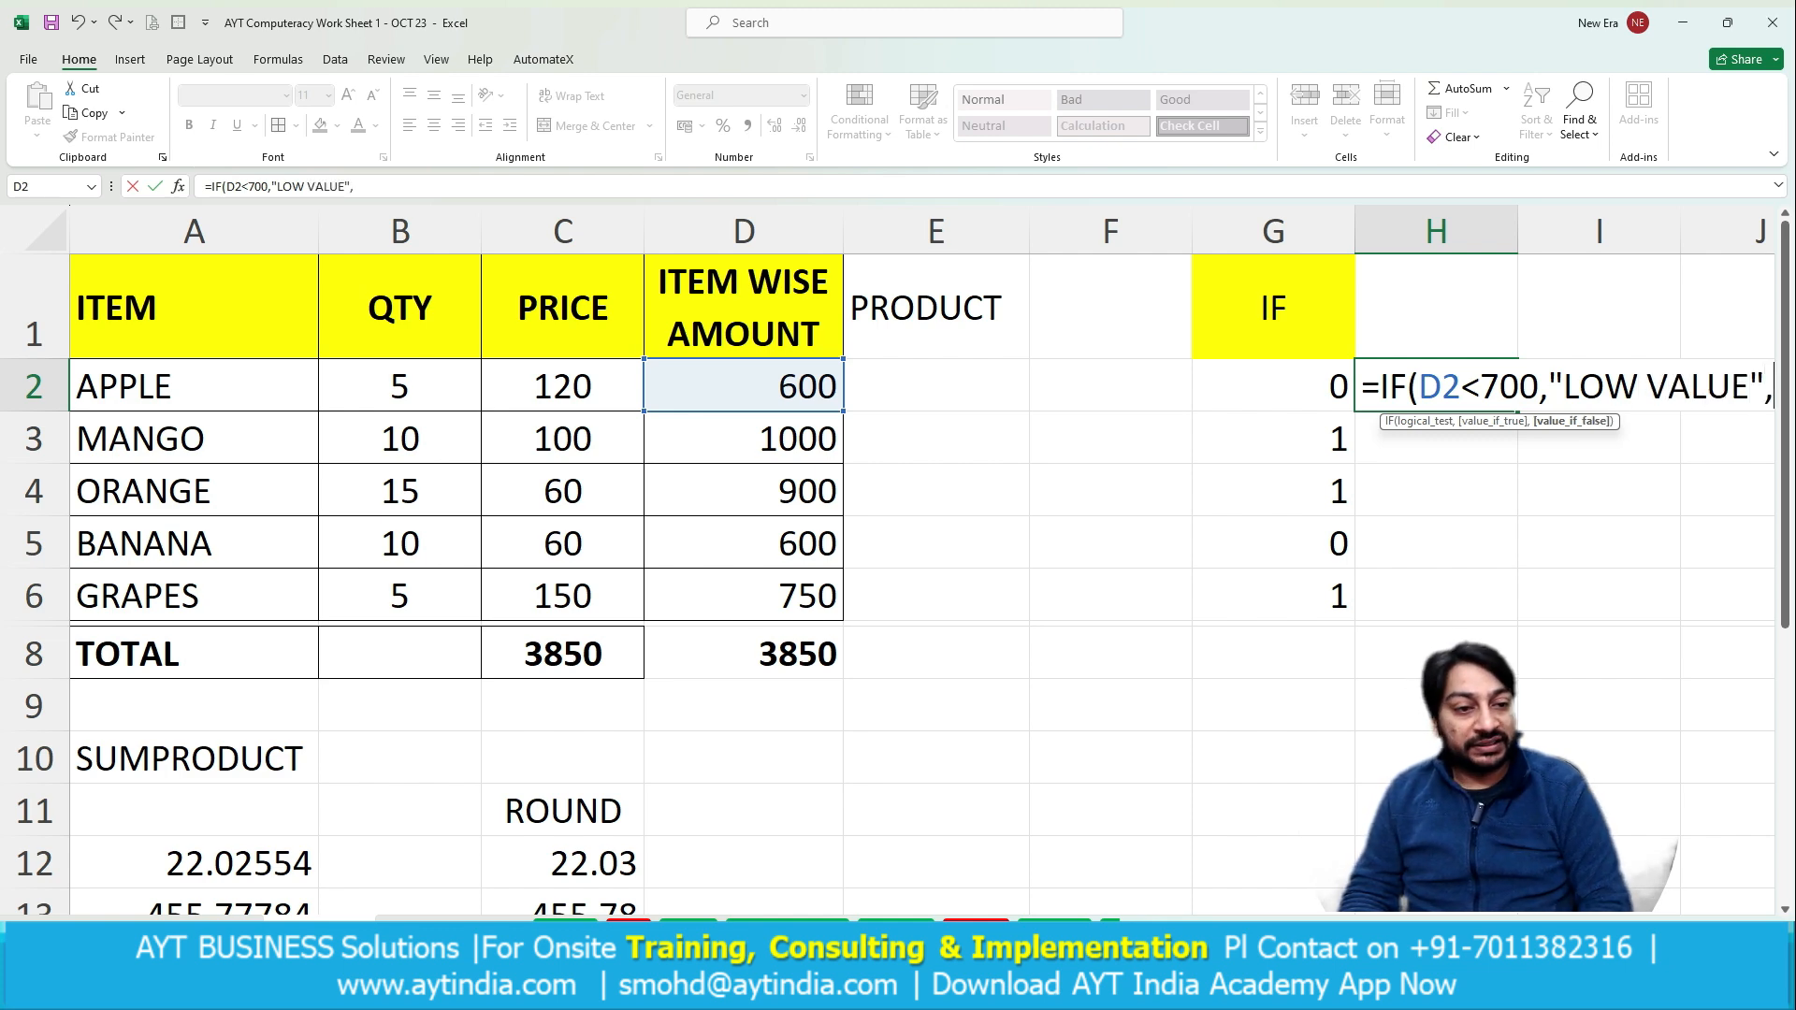
pyautogui.write('"H')
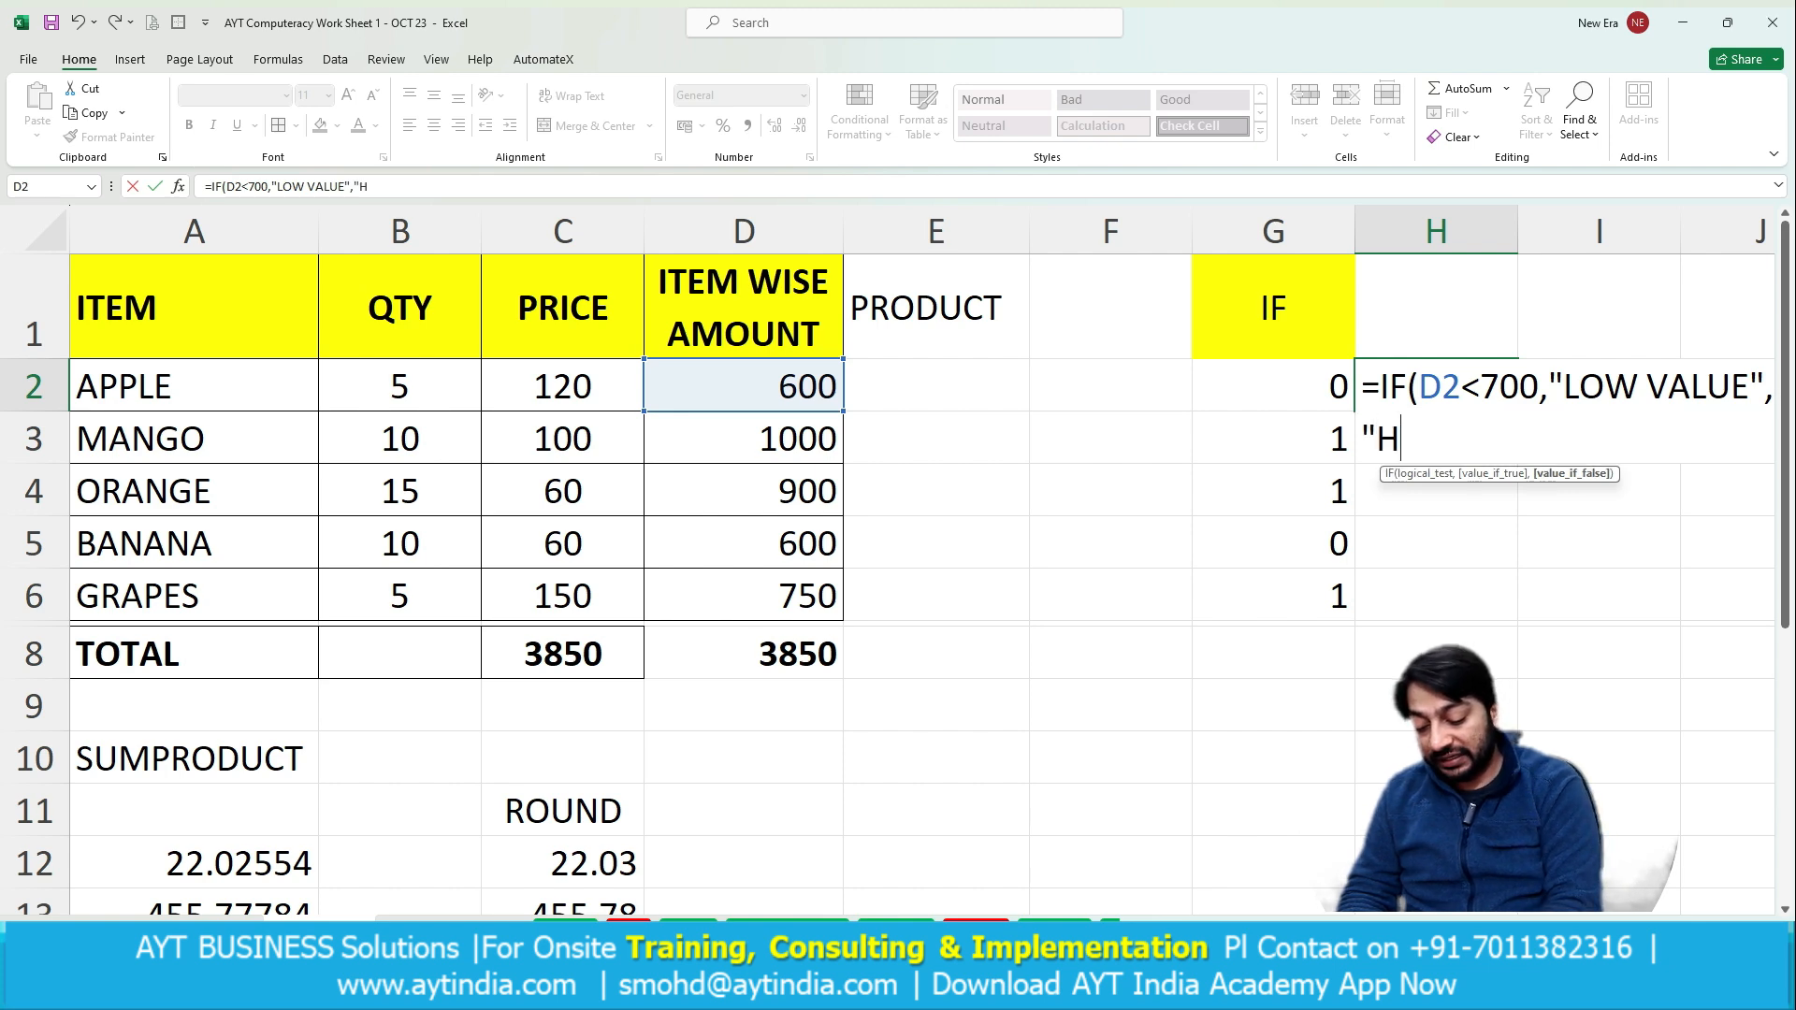
pyautogui.write('IGH V')
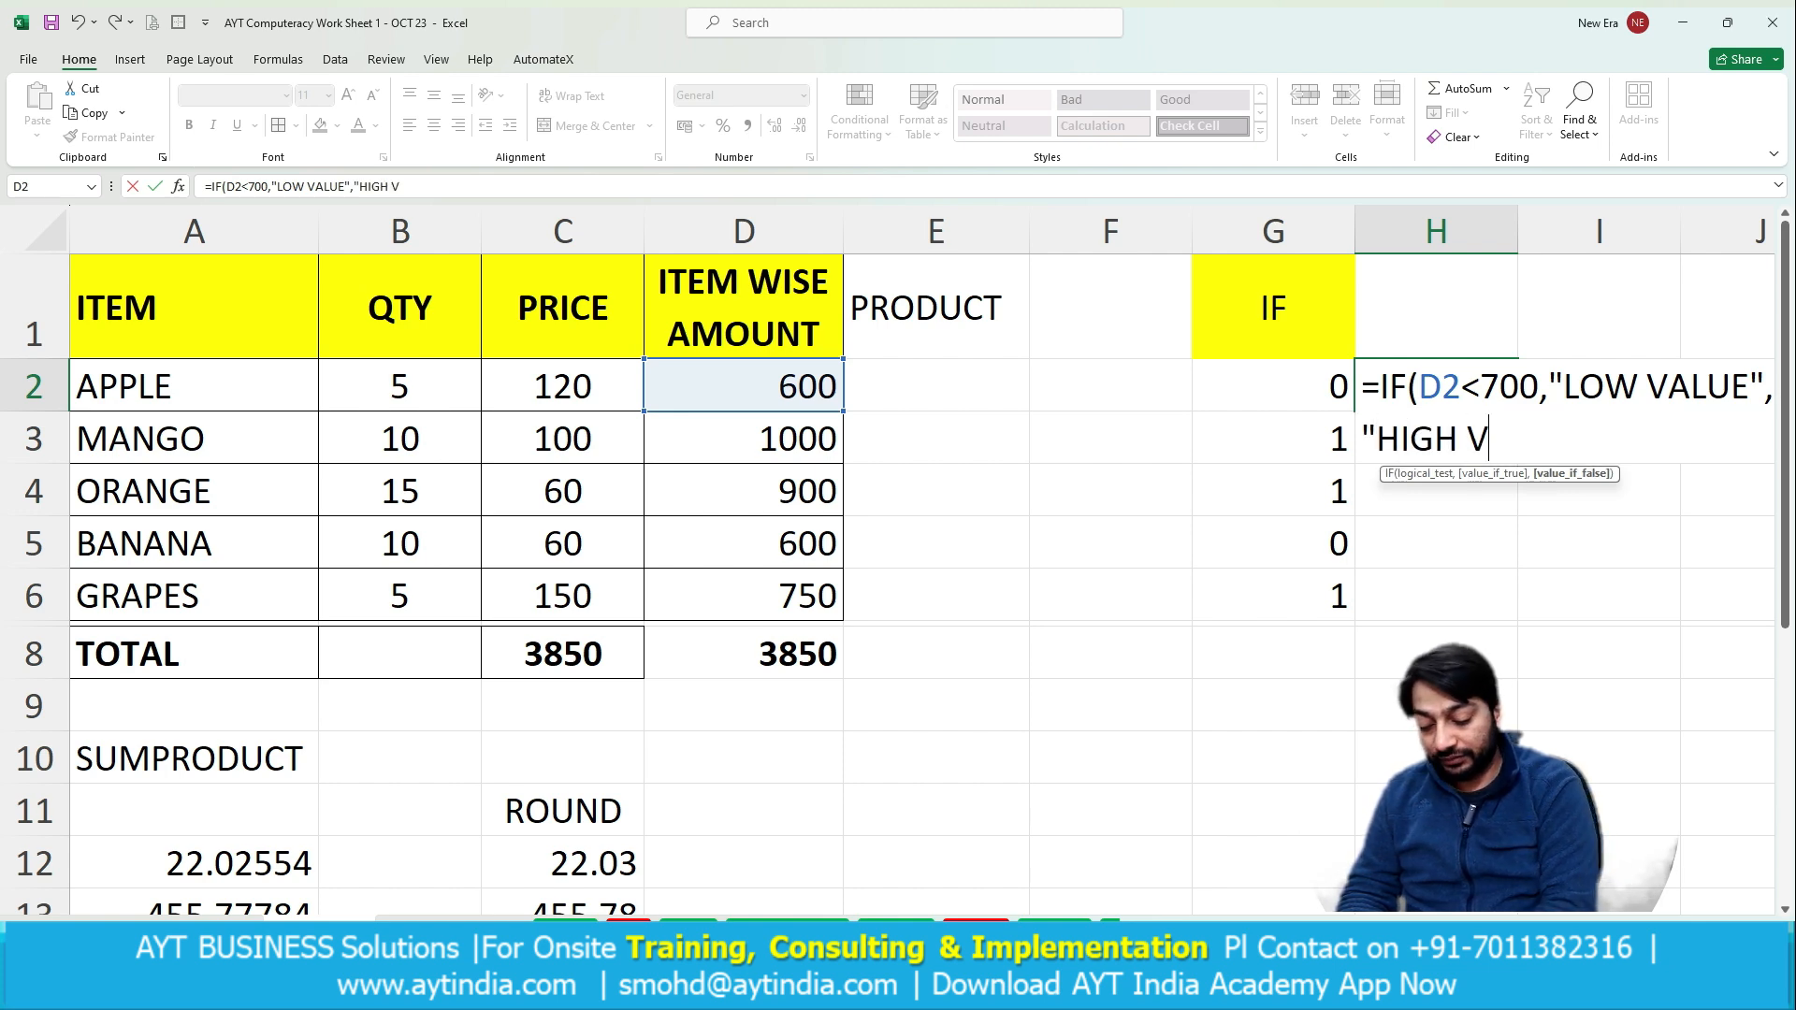
pyautogui.write('ALUE"')
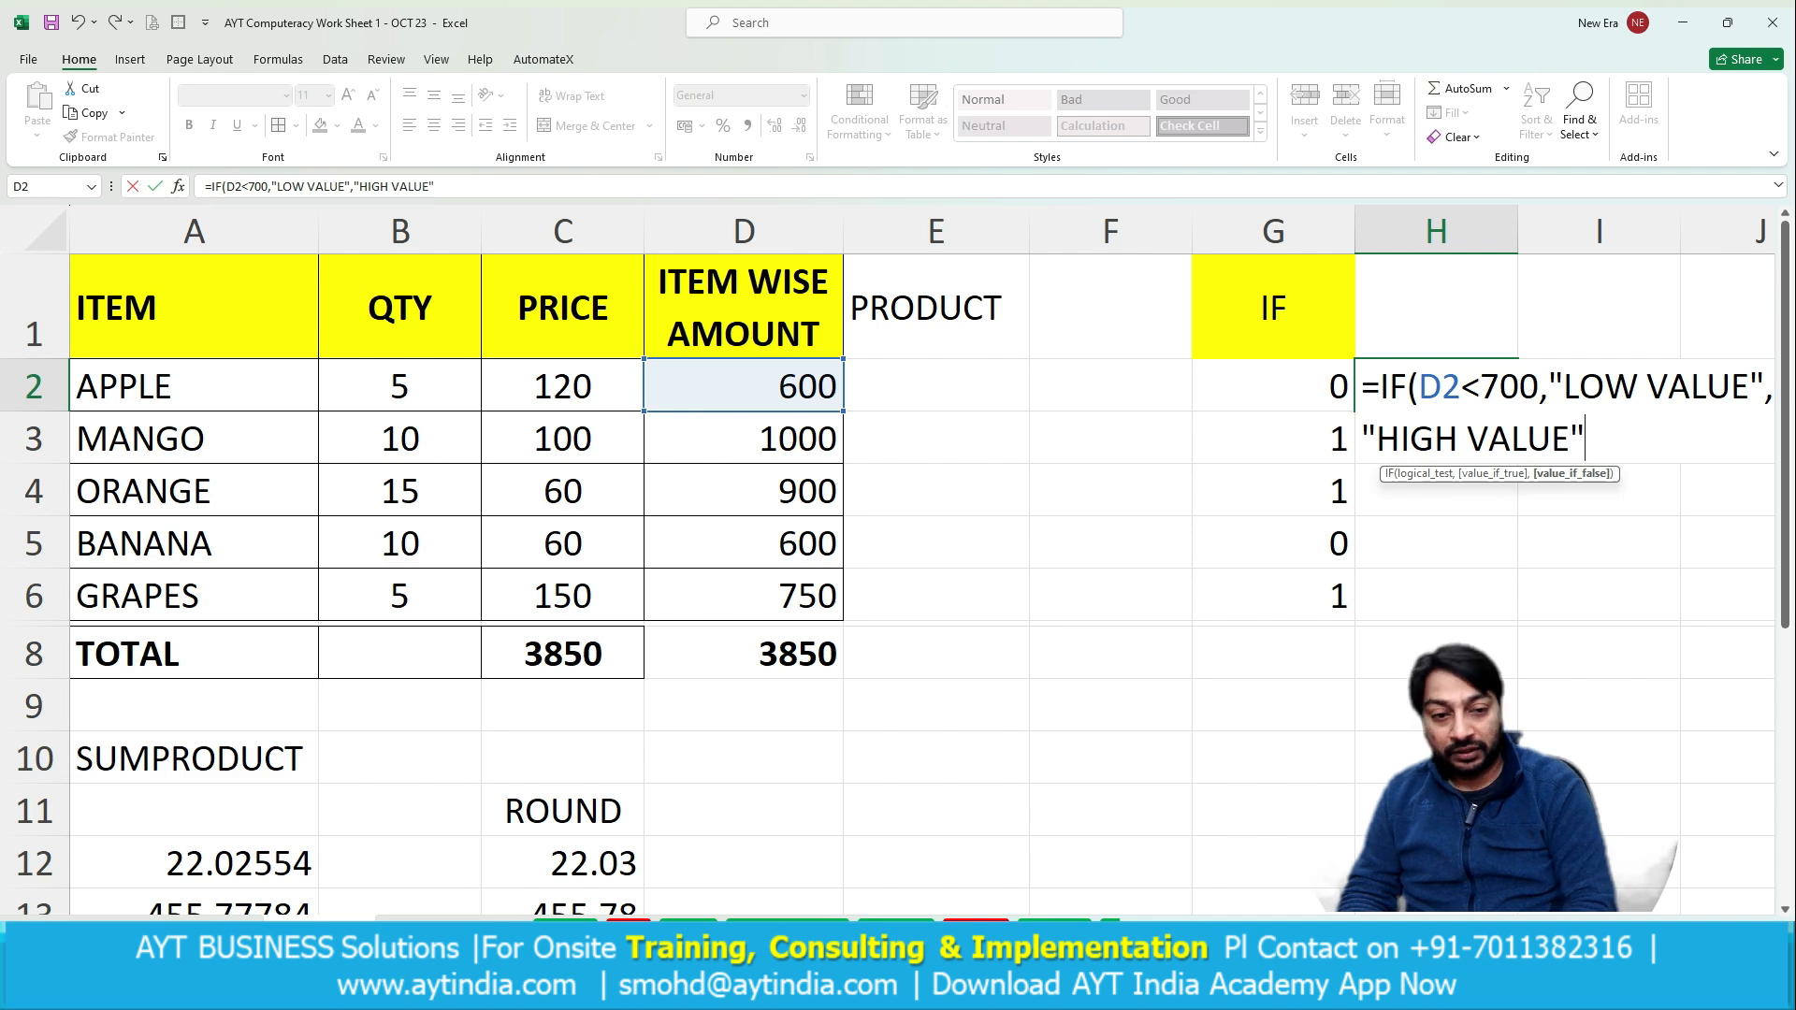
pyautogui.write(')')
pyautogui.press('Return')
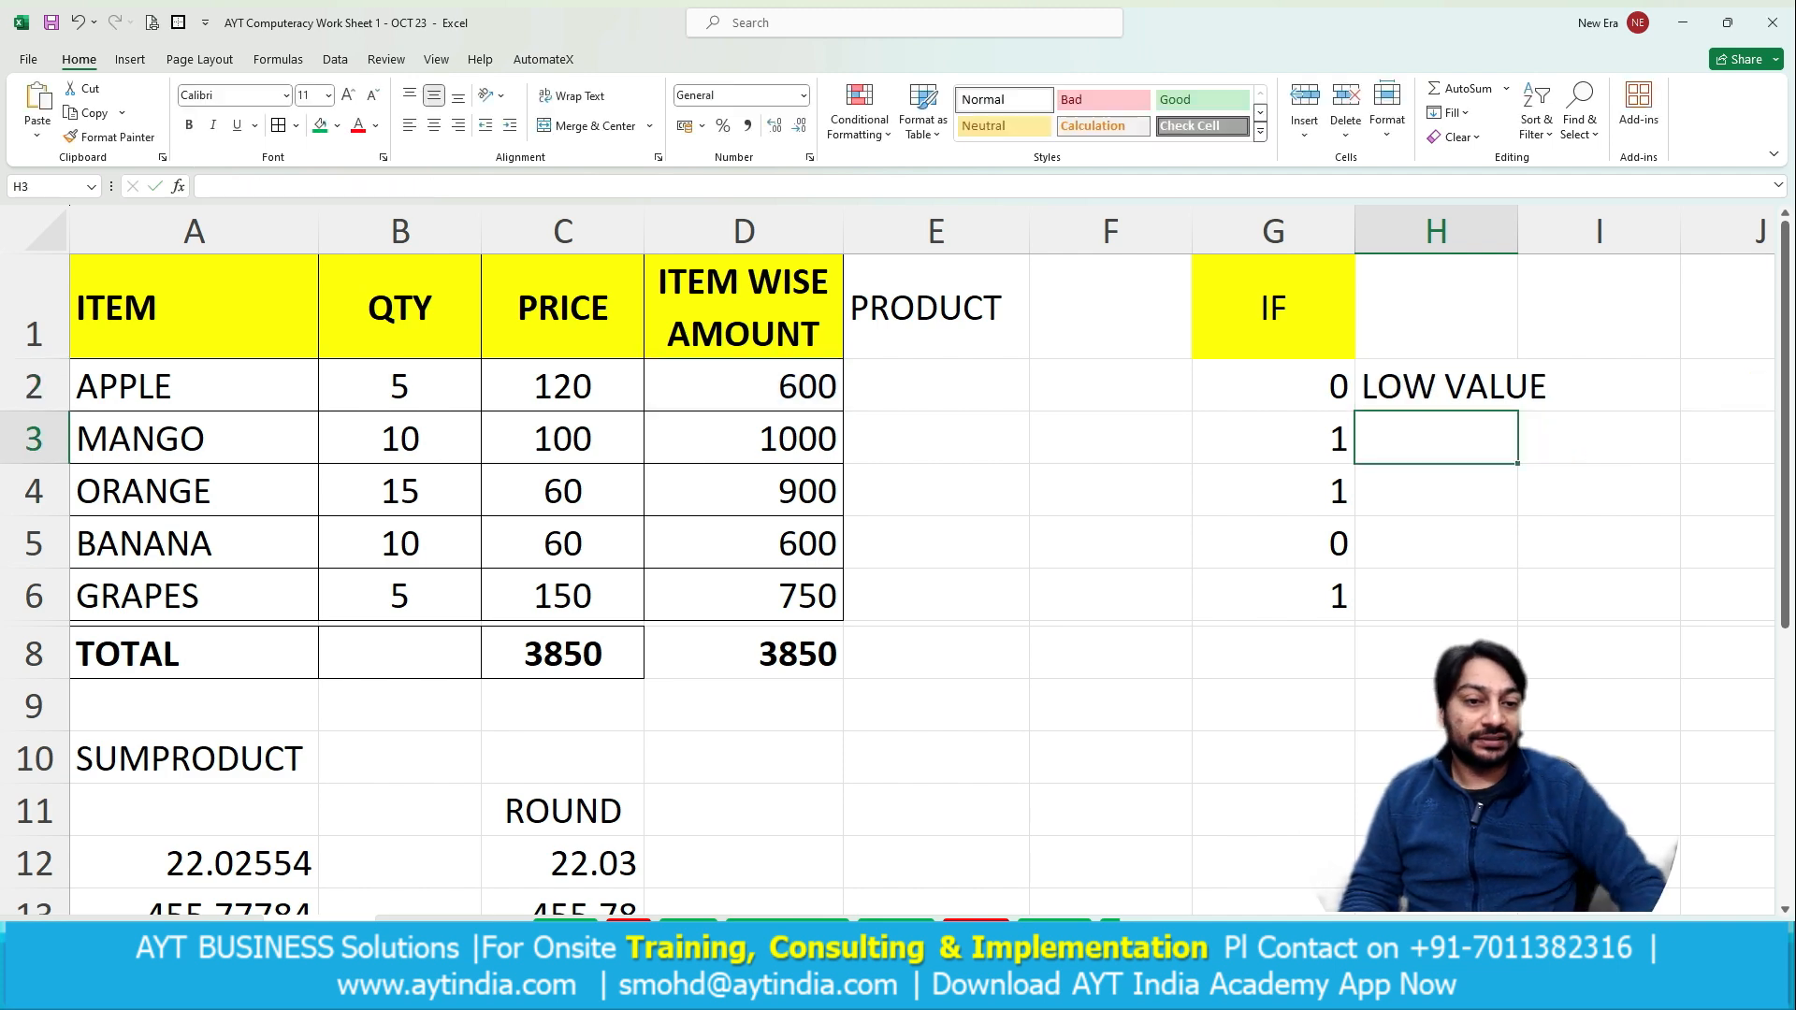
# Fill the text-label IF formula from H2 down to H6 and autofit the width of column H.
pyautogui.click(1436, 385)
pyautogui.moveTo(1517, 411); pyautogui.dragTo(1517, 613)
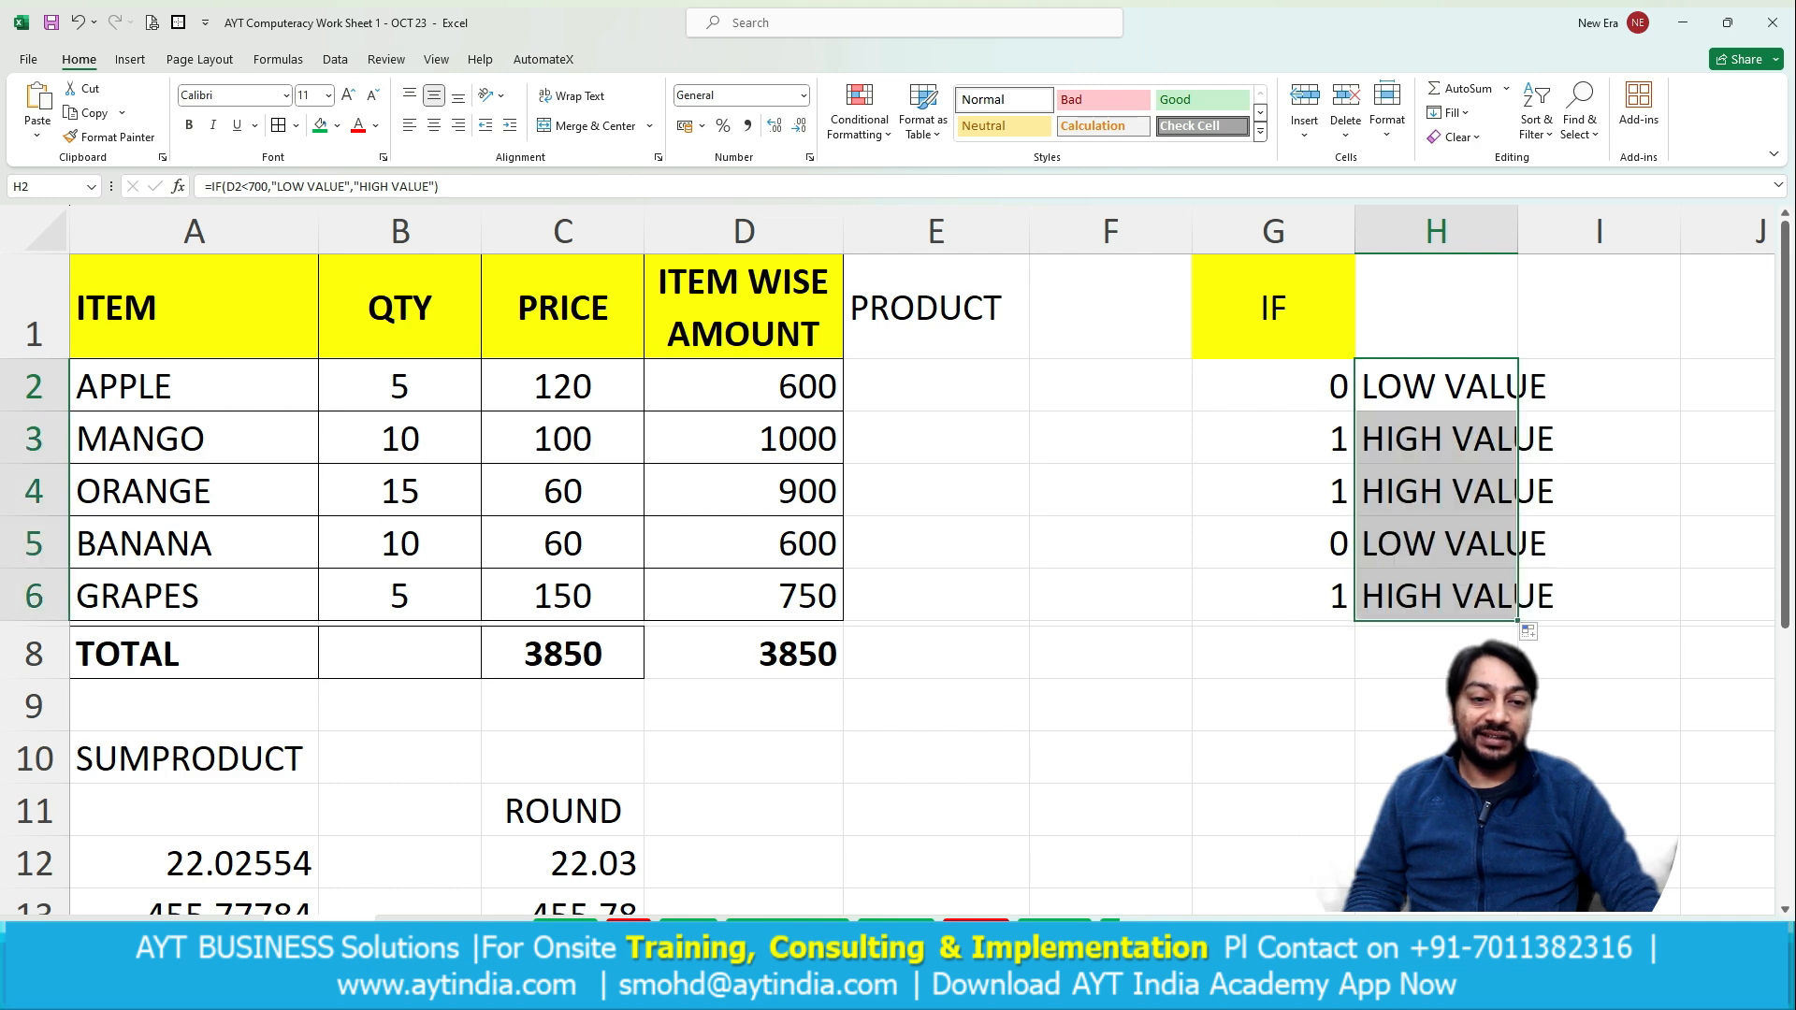
pyautogui.doubleClick(1517, 231)
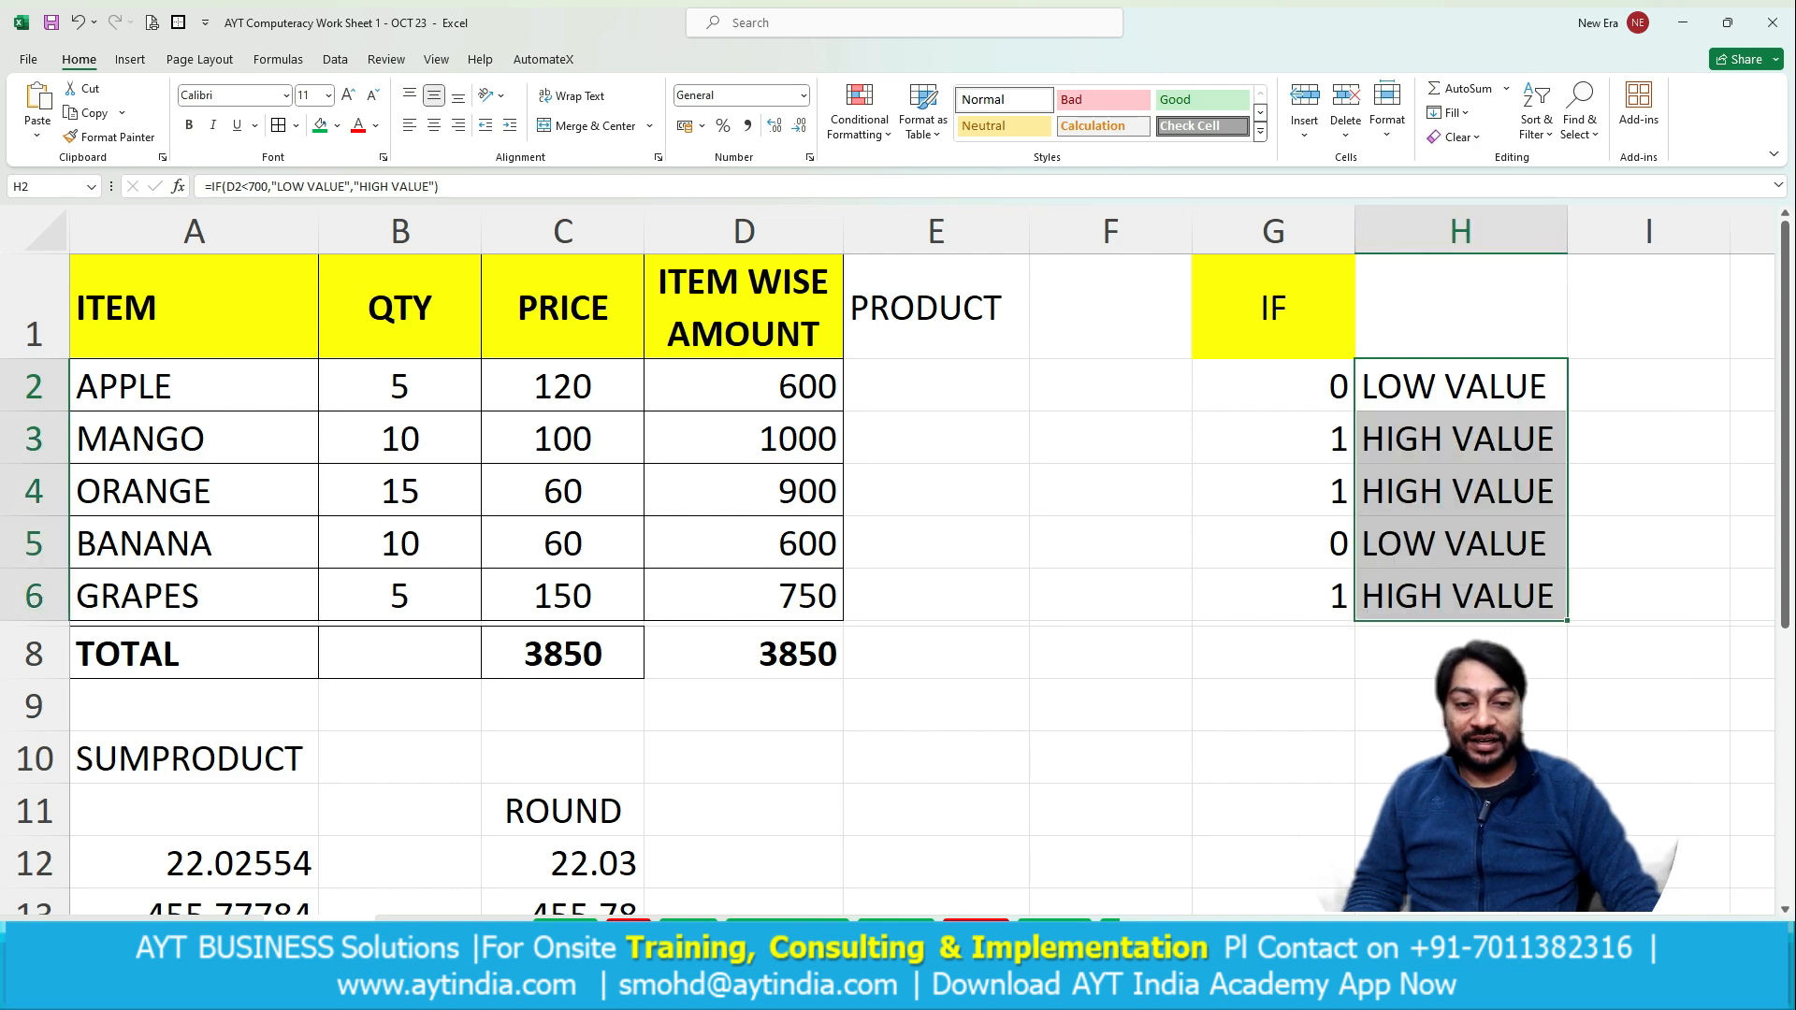
# Check the labels for the banana and grapes rows and return to the sheet listing the 24 Excel formulas.
pyautogui.click(1460, 543)
pyautogui.click(1460, 595)
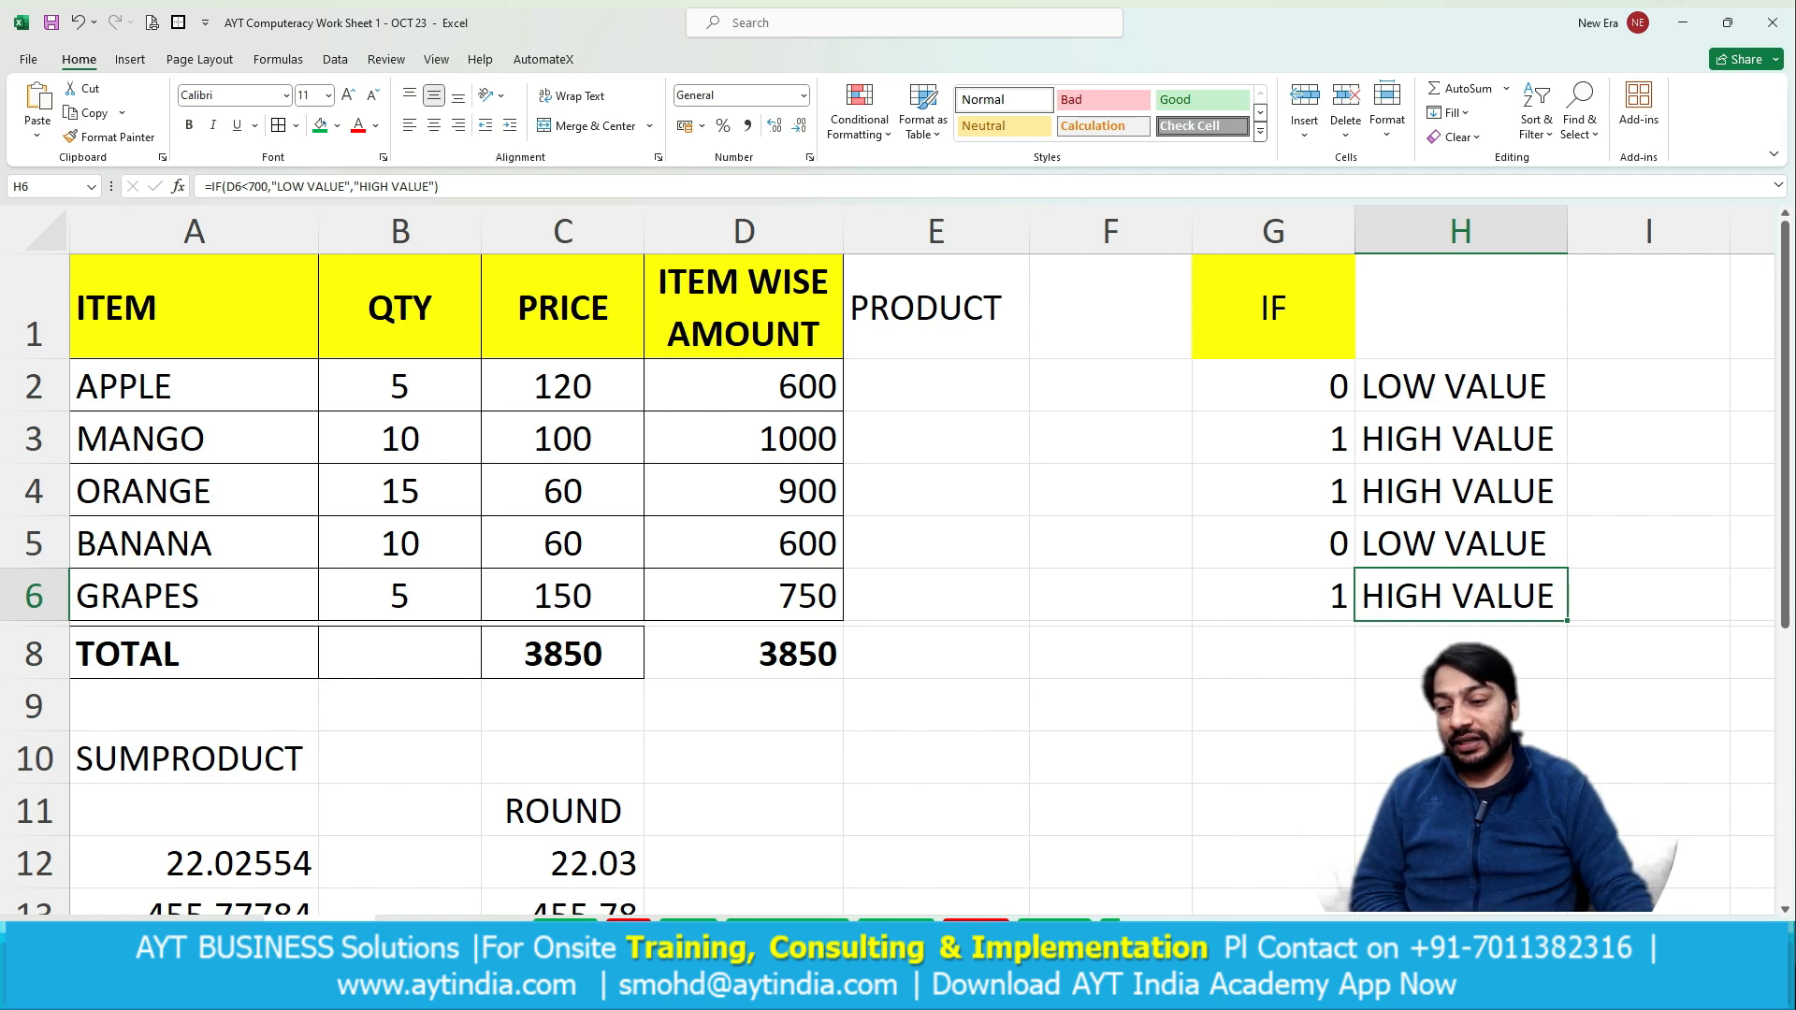
pyautogui.hotkey('ctrl', 'pageup')
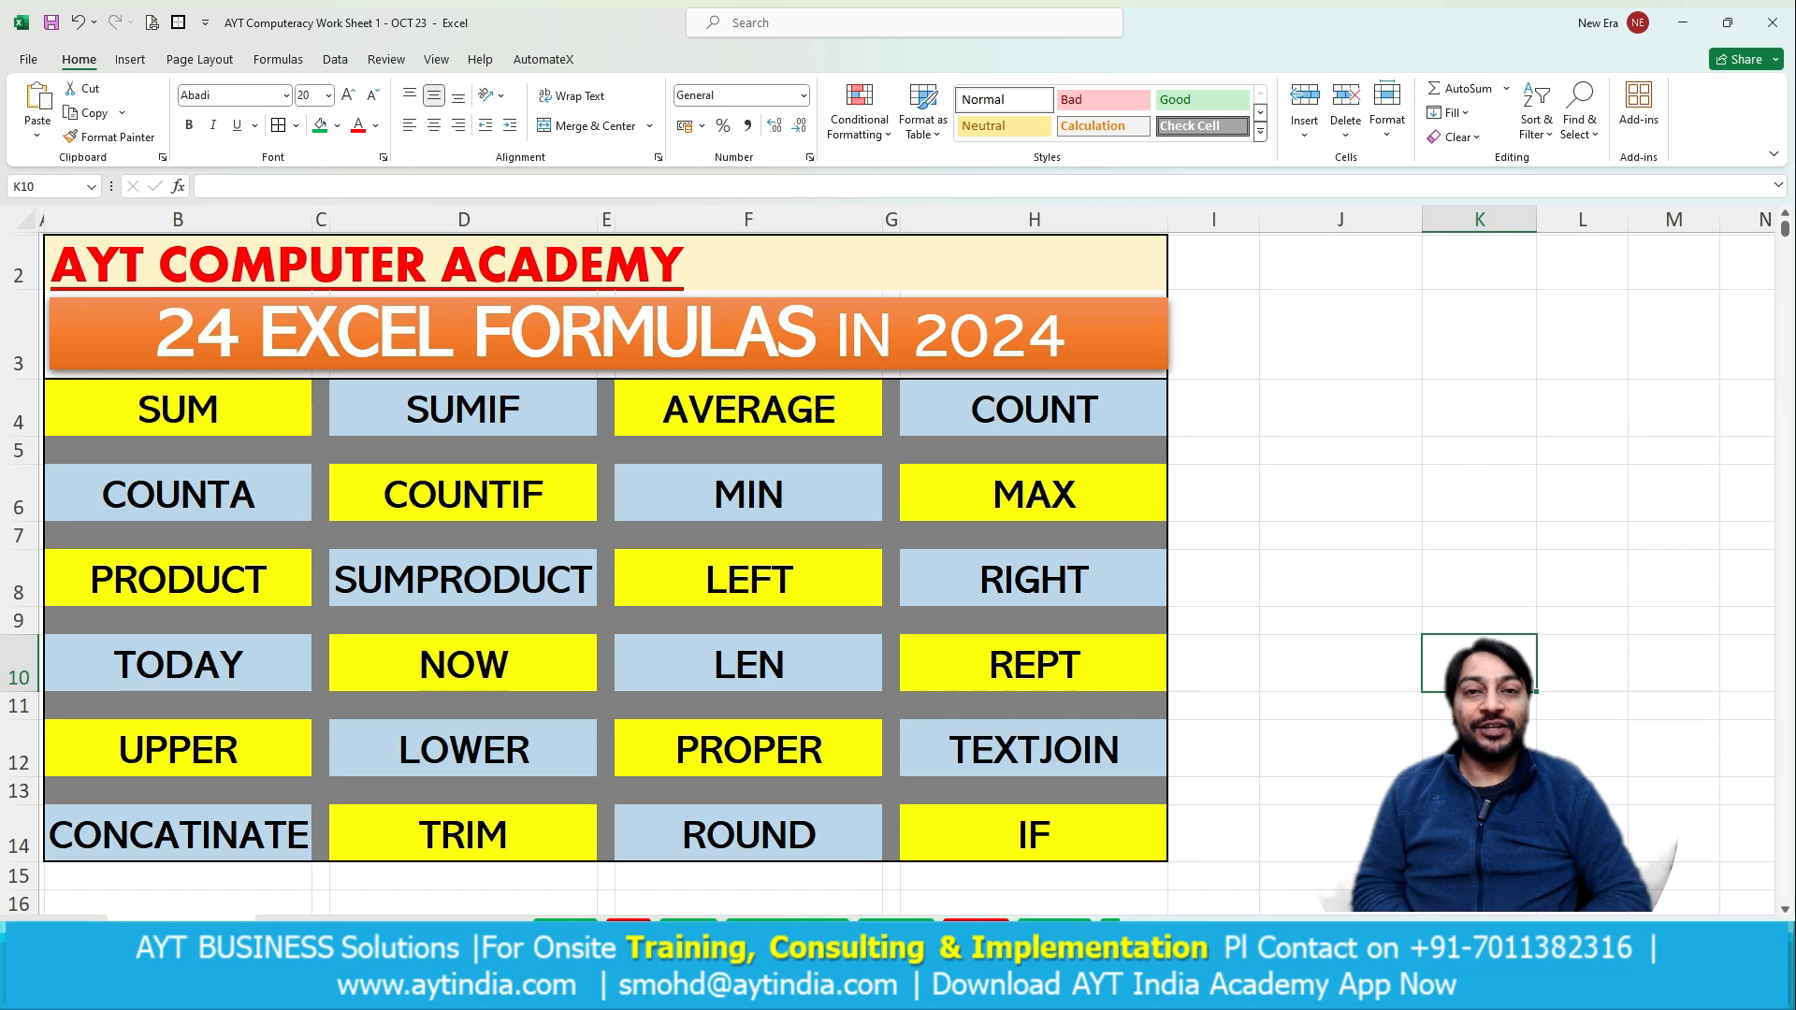